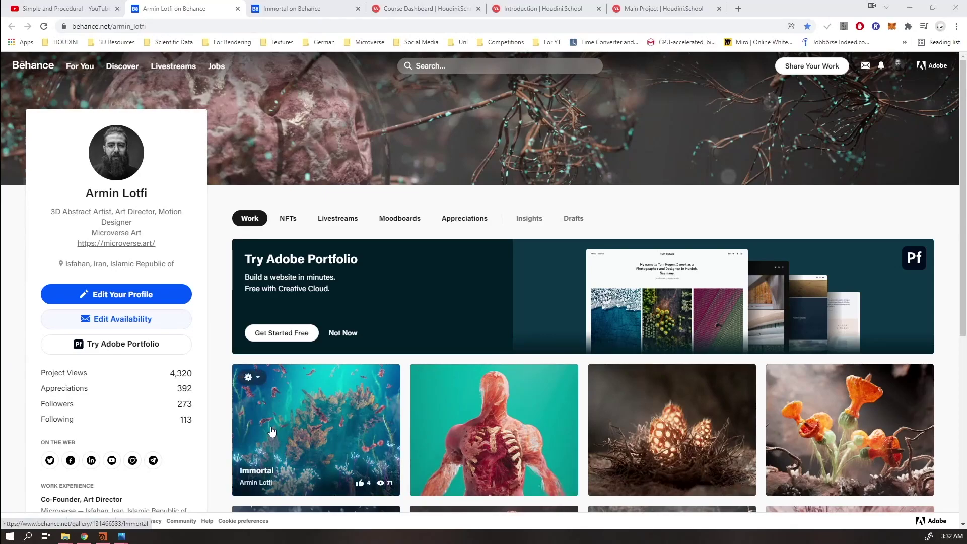
Open the Immortal project on Behance and look through its video and underwater renders
click(325, 4)
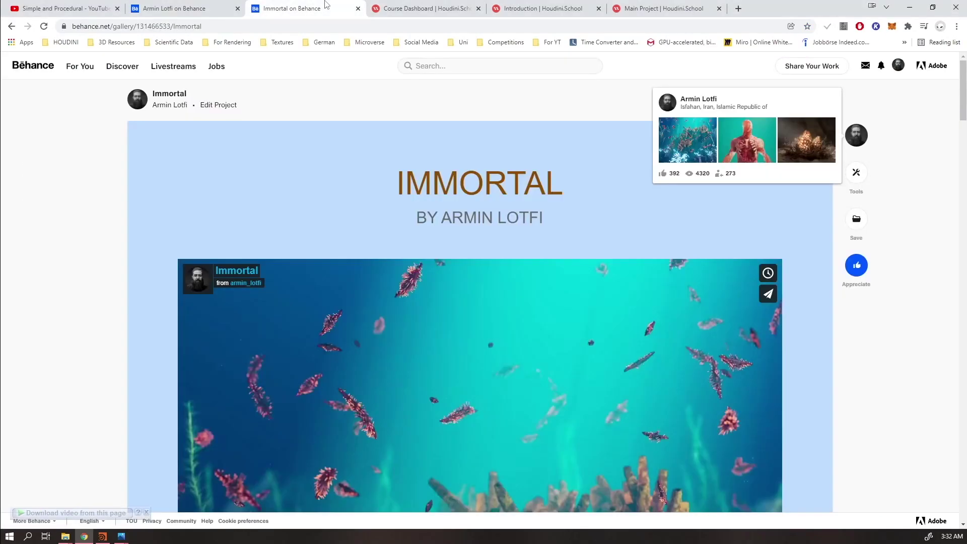
scroll(428, 337, down, 4)
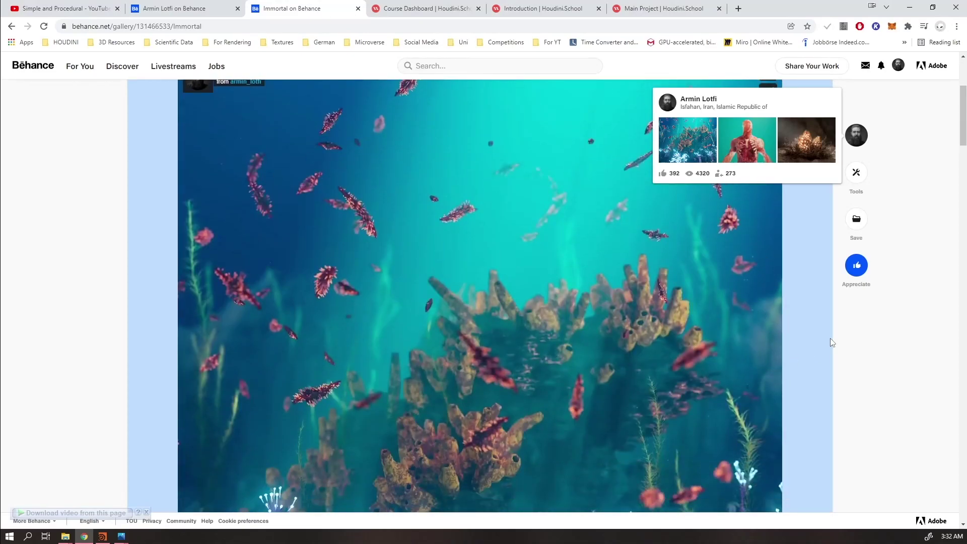
scroll(650, 309, down, 4)
scroll(633, 312, down, 10)
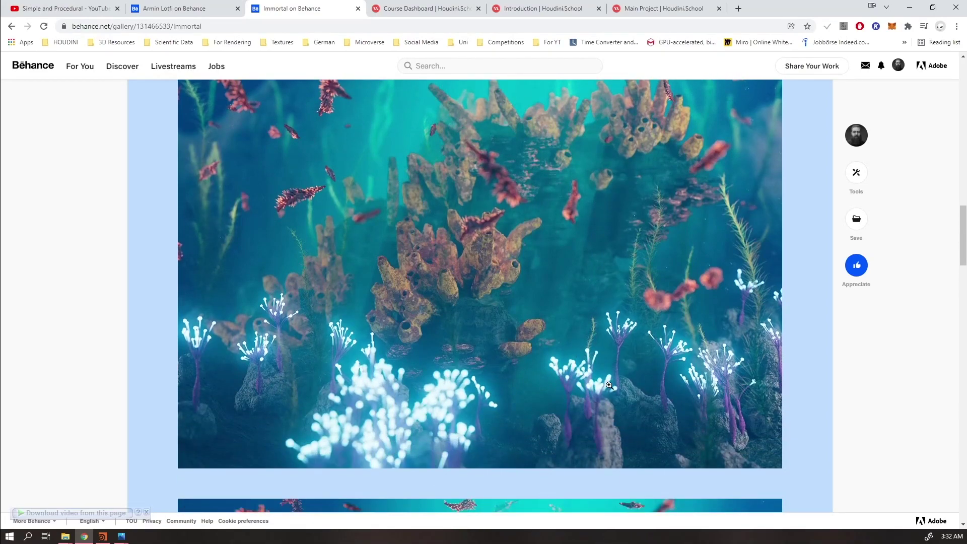
scroll(609, 322, down, 3)
scroll(584, 322, up, 2)
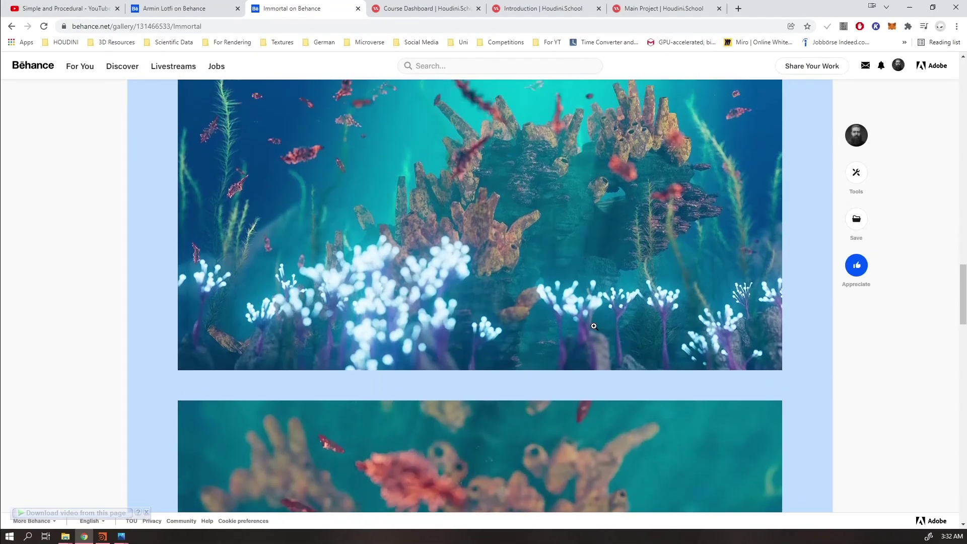
scroll(569, 328, down, 8)
scroll(554, 345, up, 1)
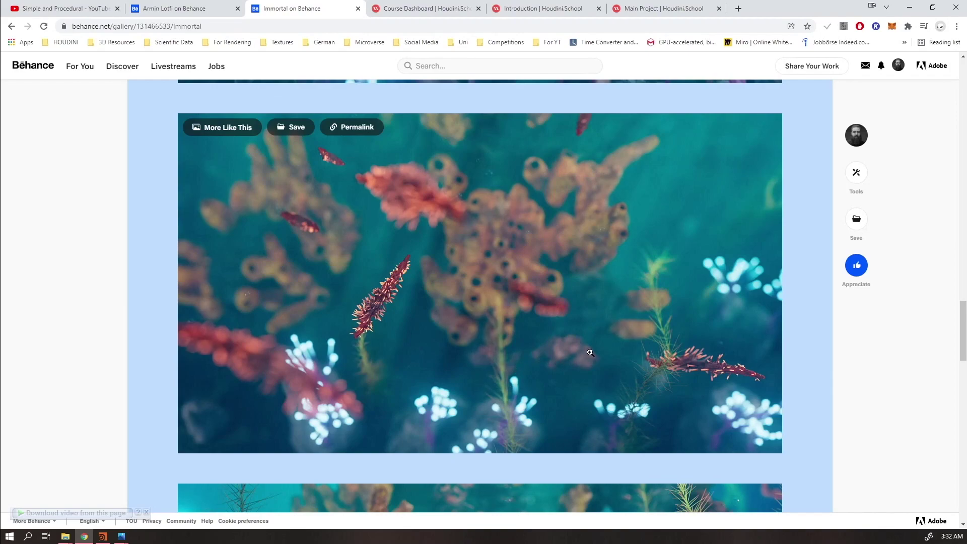
scroll(583, 344, down, 2)
scroll(583, 344, down, 7)
scroll(516, 370, up, 1)
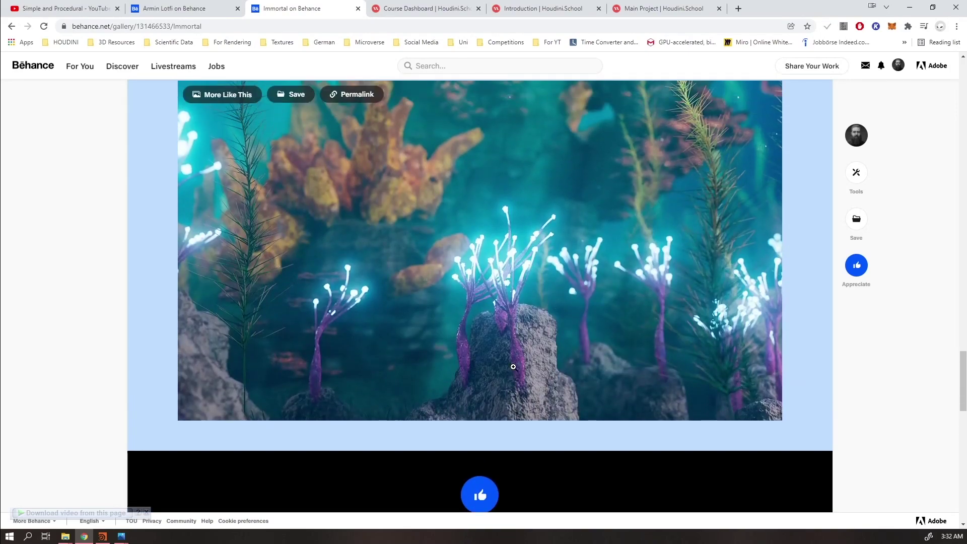
scroll(406, 355, up, 1)
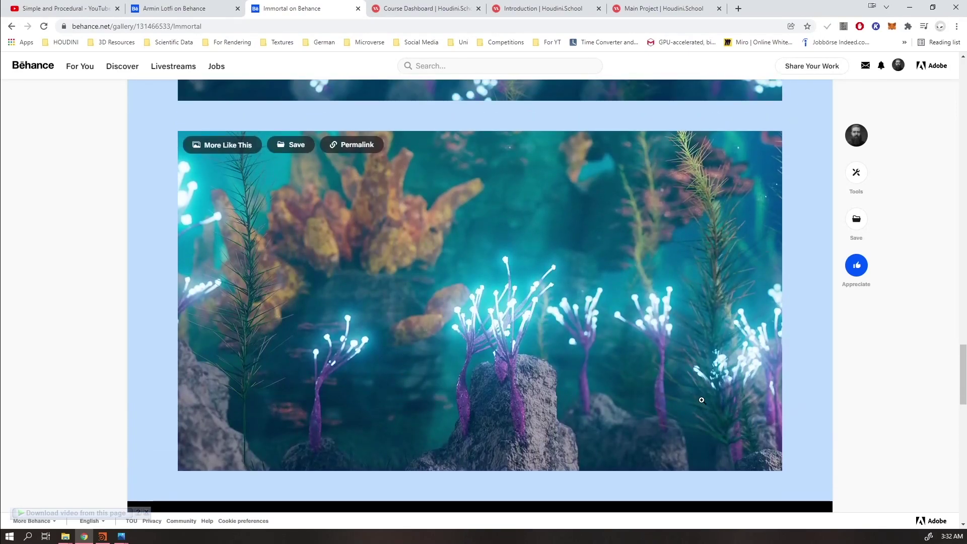
scroll(781, 413, up, 2)
scroll(749, 138, up, 20)
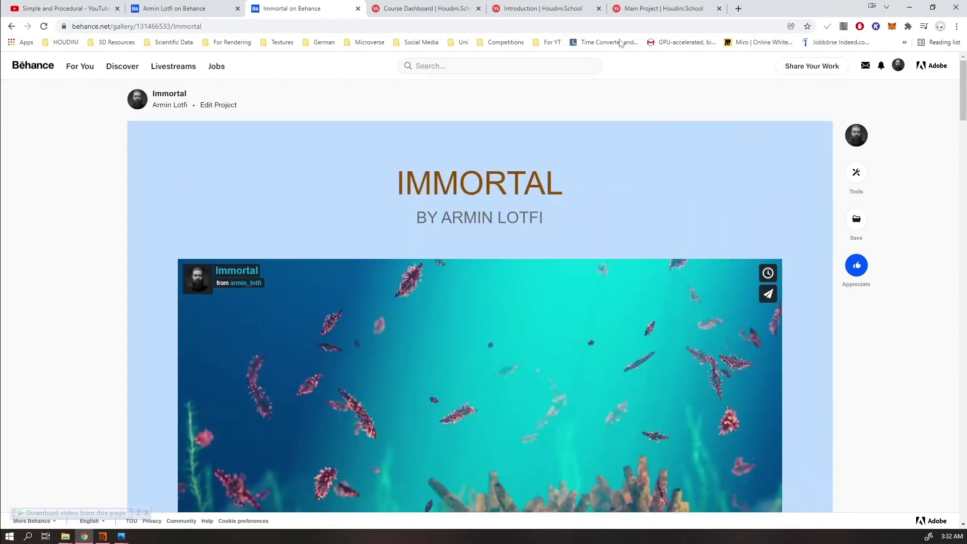
Review the Alien Life Forms course dashboard and the lesson list of Session 1: Introduction
click(420, 9)
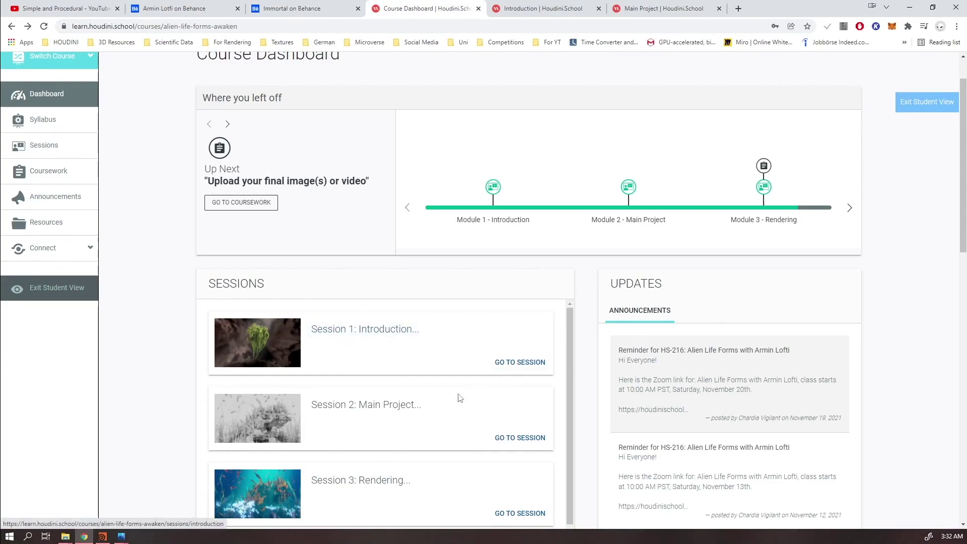
scroll(342, 404, down, 1)
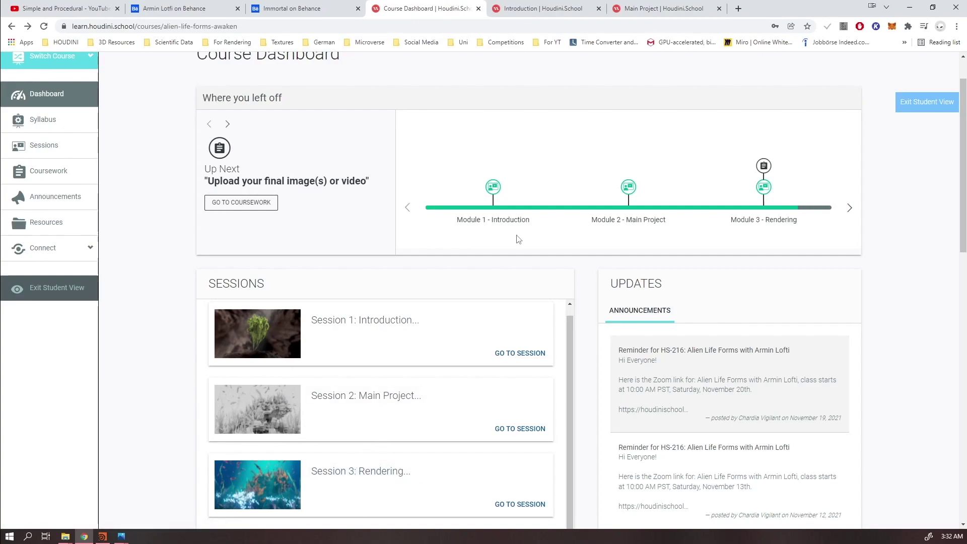
click(524, 6)
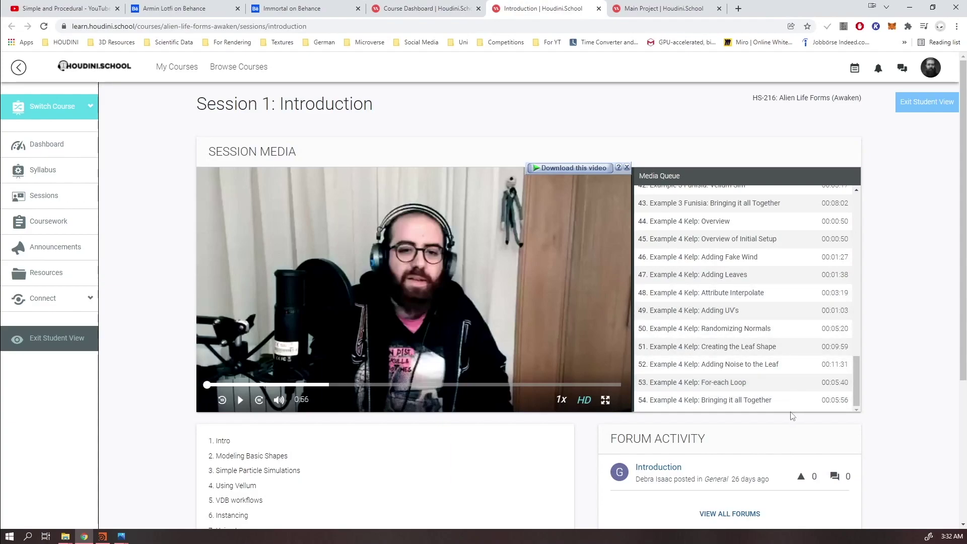
scroll(750, 350, up, 1)
scroll(750, 350, up, 2)
scroll(727, 328, up, 5)
scroll(819, 298, up, 6)
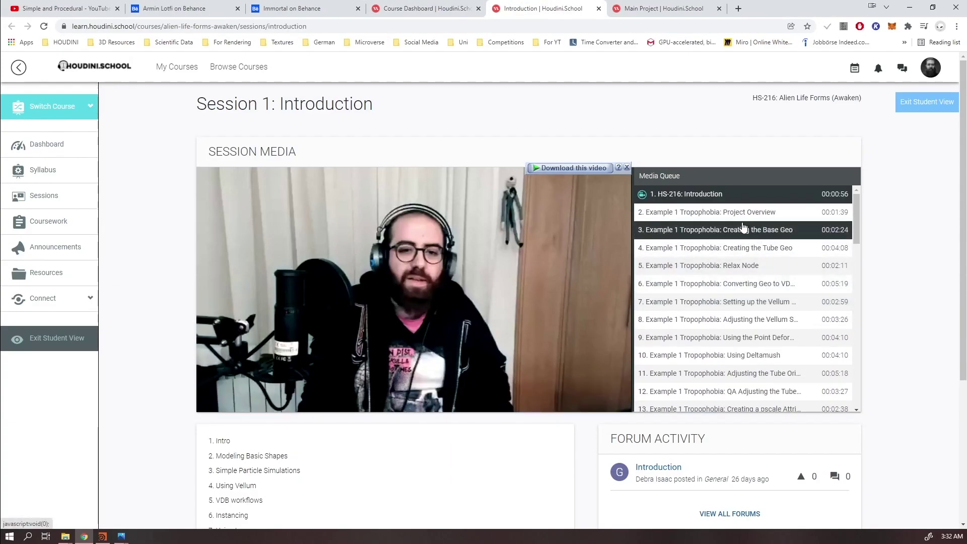
scroll(709, 232, down, 7)
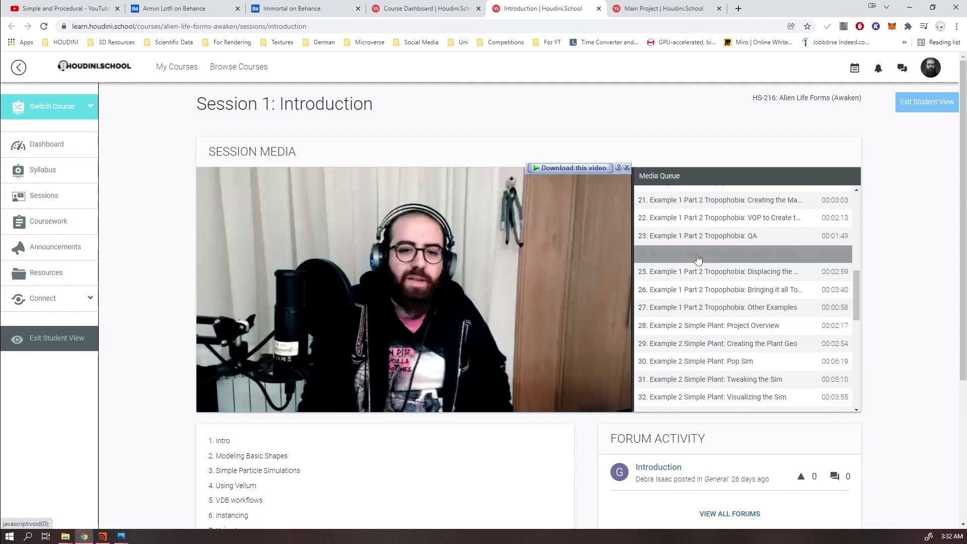
scroll(672, 247, down, 10)
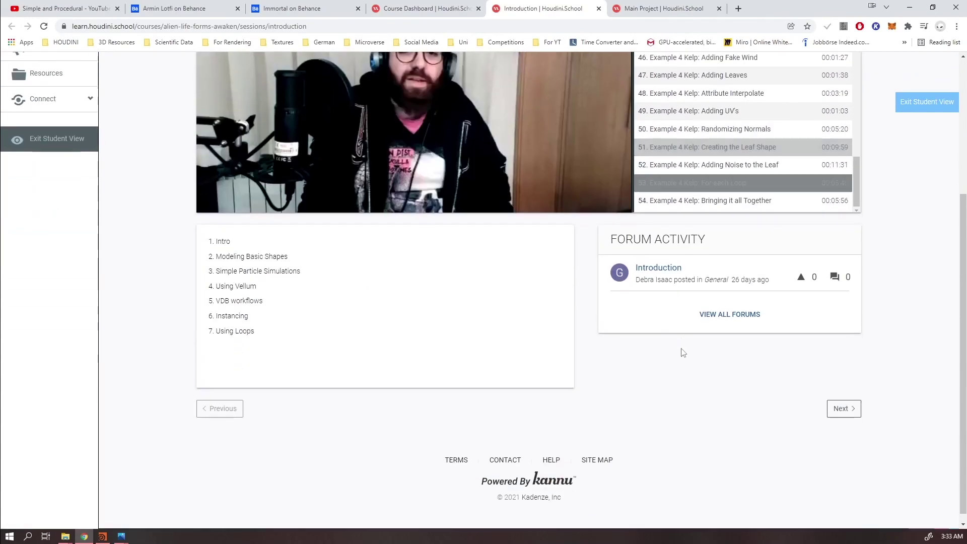
scroll(682, 403, up, 4)
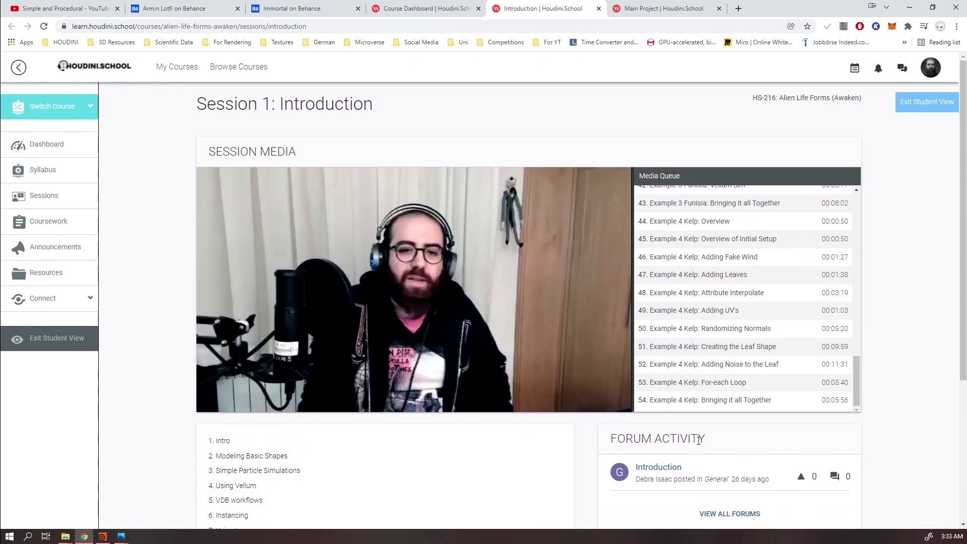
scroll(760, 367, up, 4)
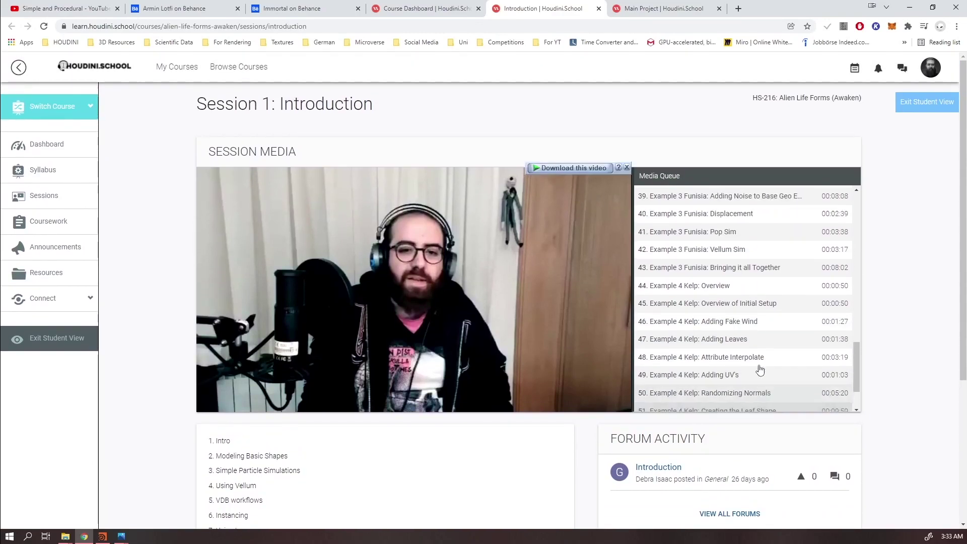
scroll(705, 237, up, 4)
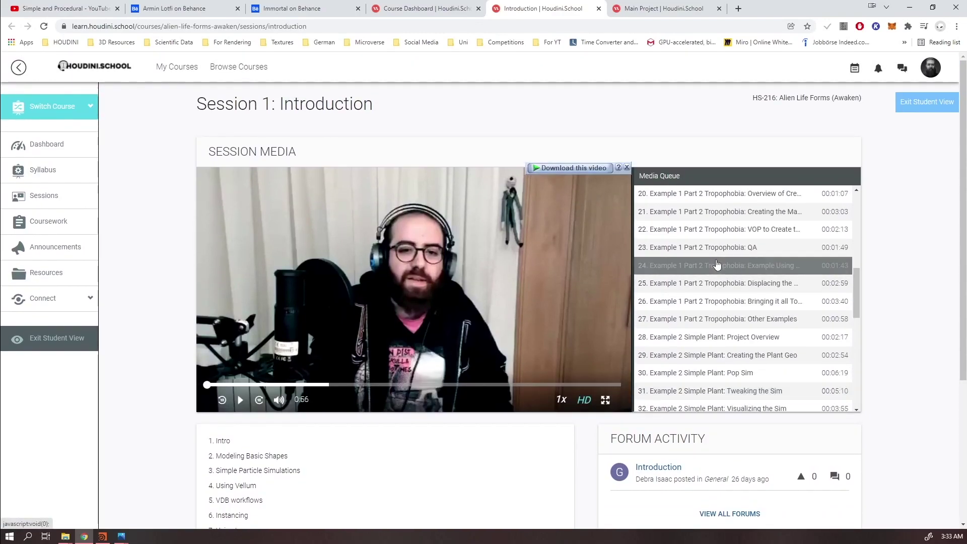
scroll(730, 302, up, 5)
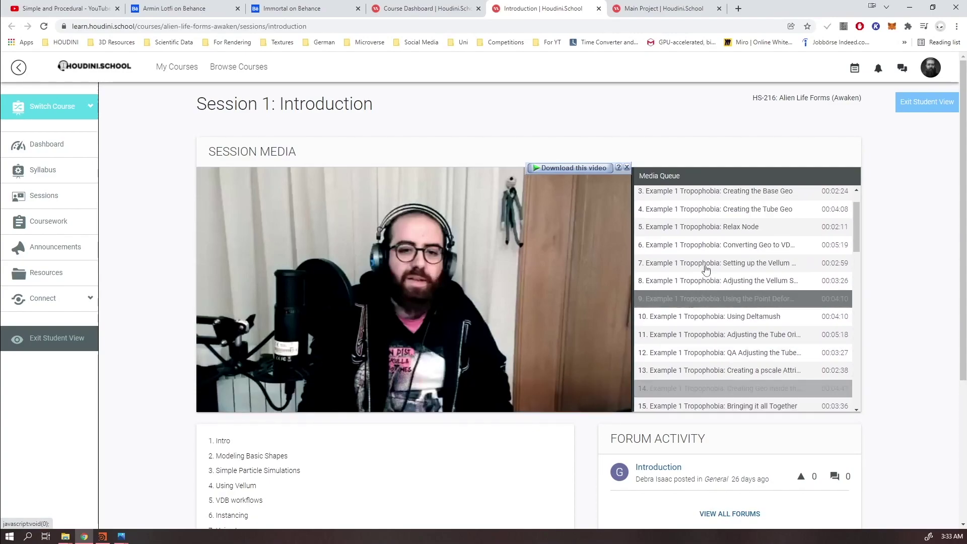
Check the lesson list of Session 2: Main Project and view the ALF.jpg render before returning to the course page
click(653, 8)
scroll(685, 274, down, 2)
scroll(363, 288, up, 2)
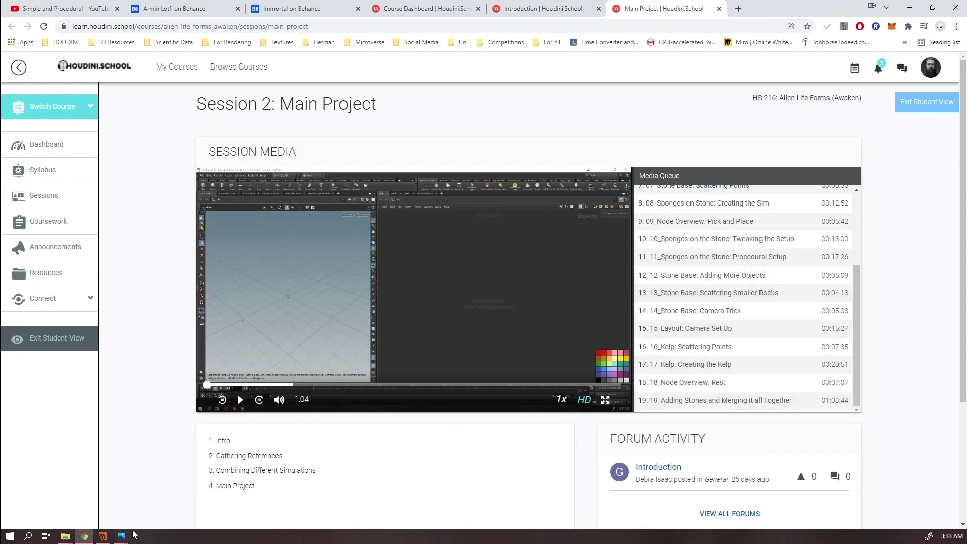
mouse_move(128, 539)
click(174, 481)
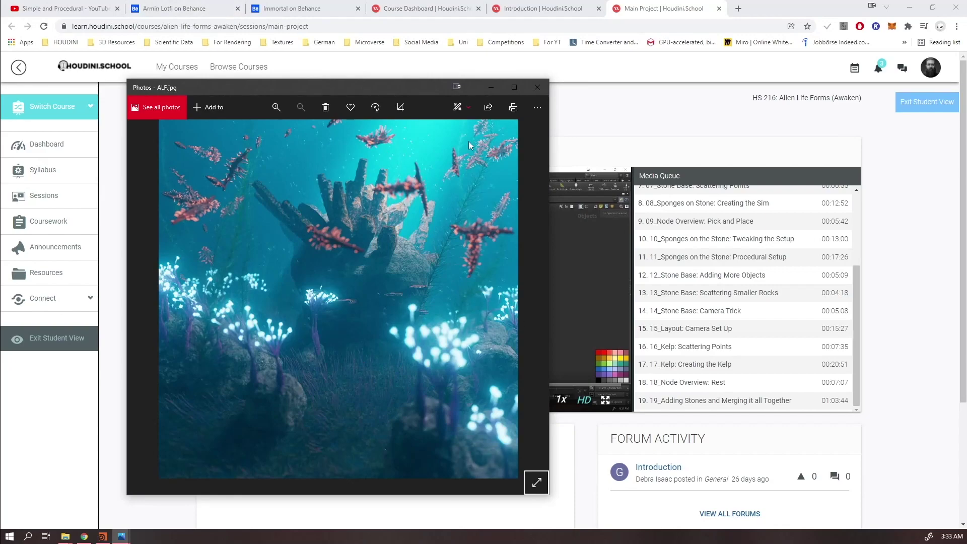
click(906, 273)
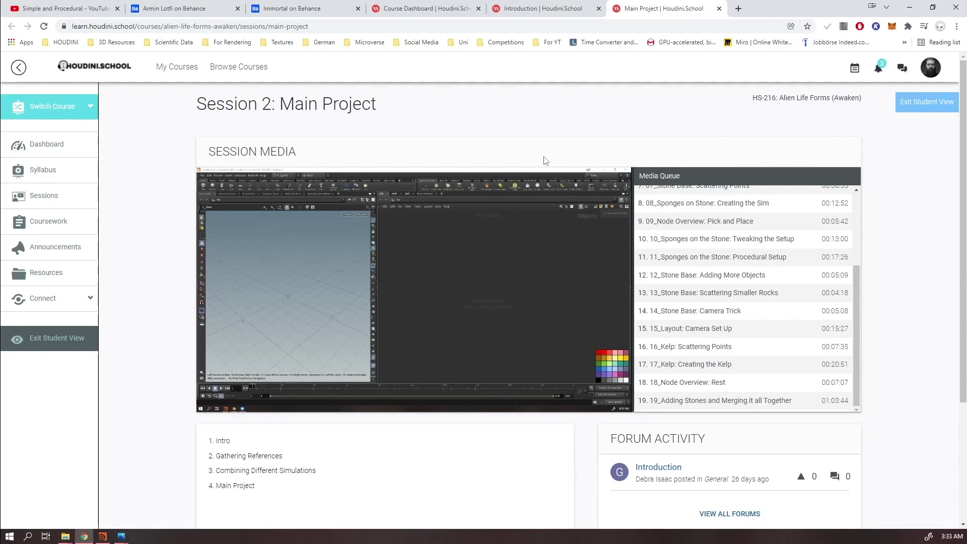
Browse the Simple and Procedural YouTube channel's popular uploads and its intermediate and beginner tutorials
mouse_move(568, 252)
click(169, 11)
click(52, 12)
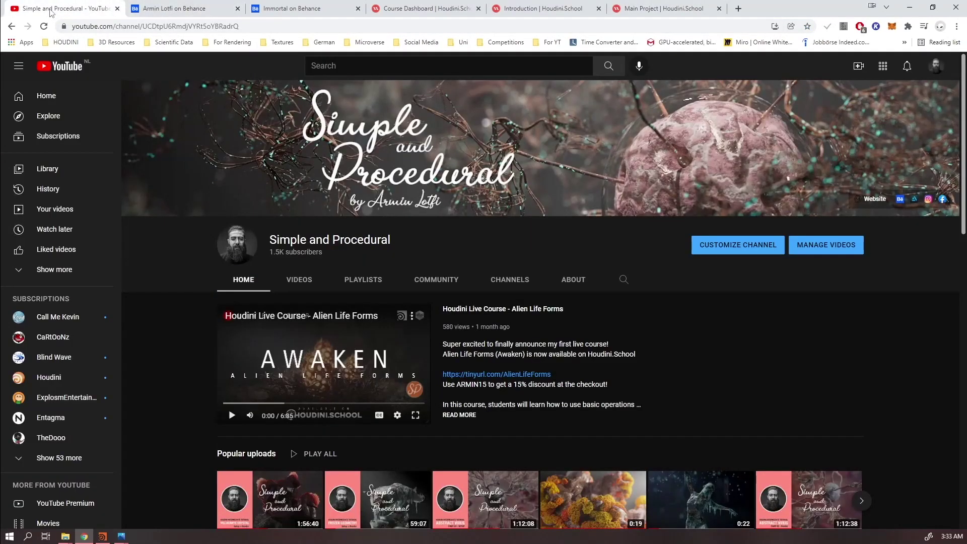
scroll(584, 354, down, 5)
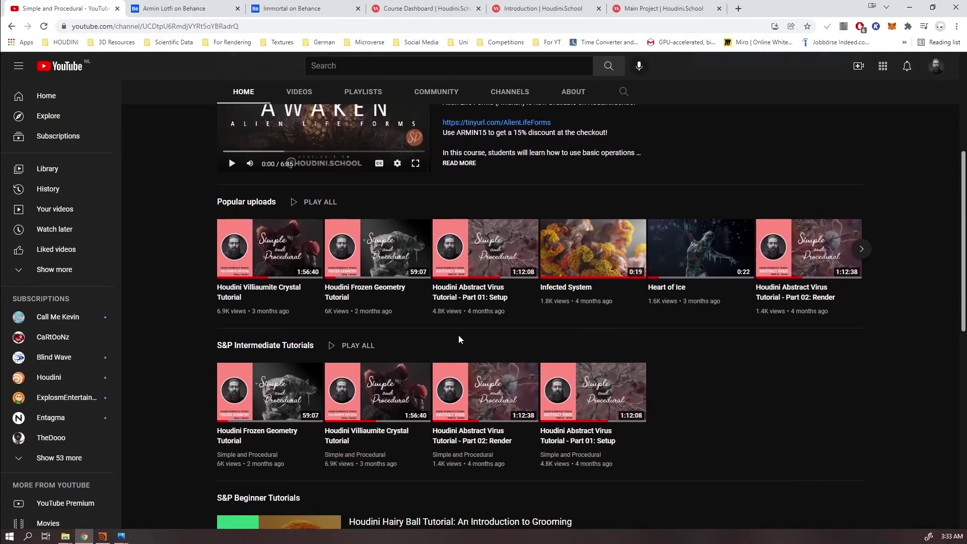
scroll(665, 289, down, 2)
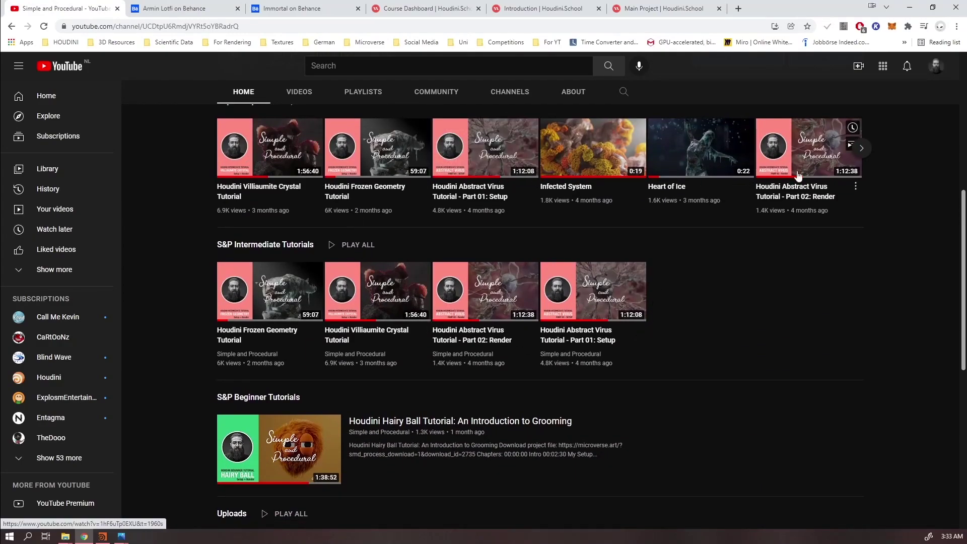
scroll(792, 132, down, 3)
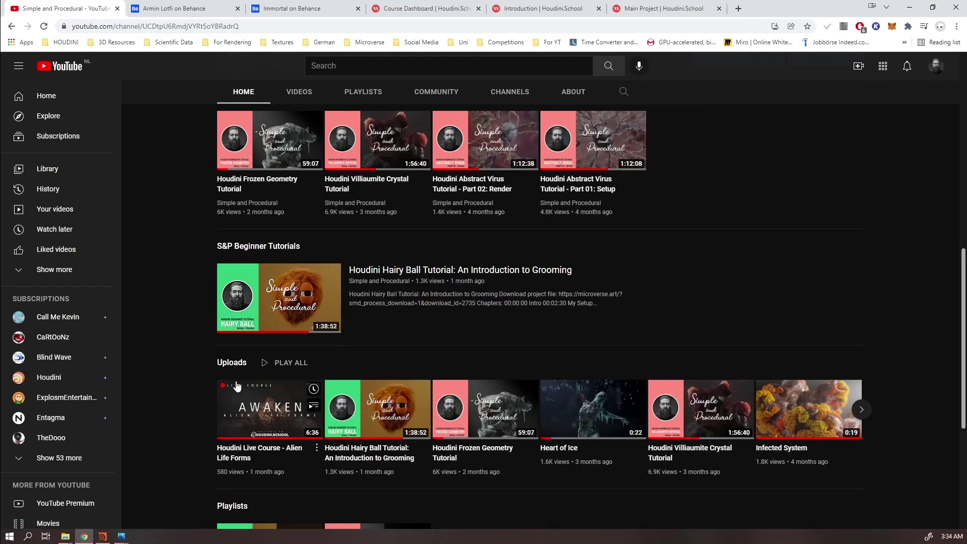
mouse_move(272, 298)
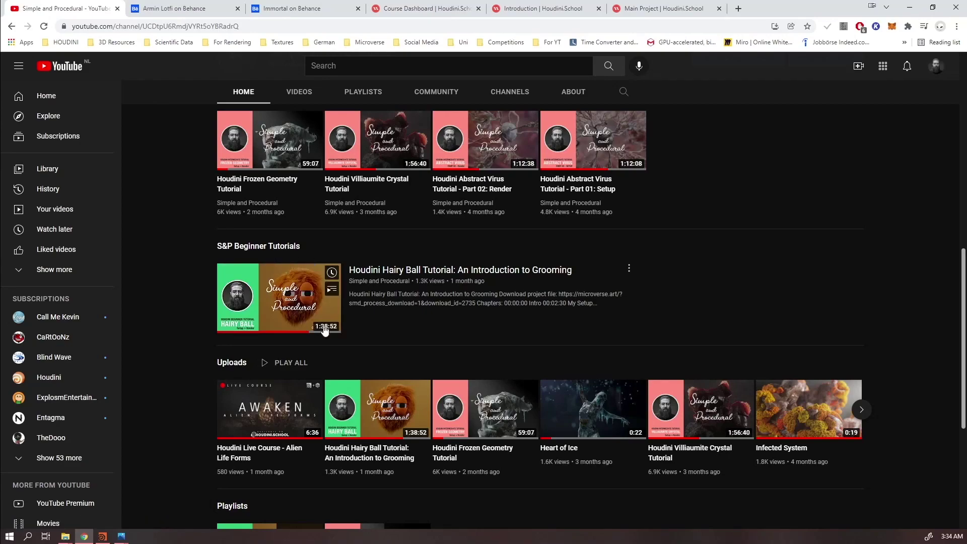
scroll(422, 368, up, 4)
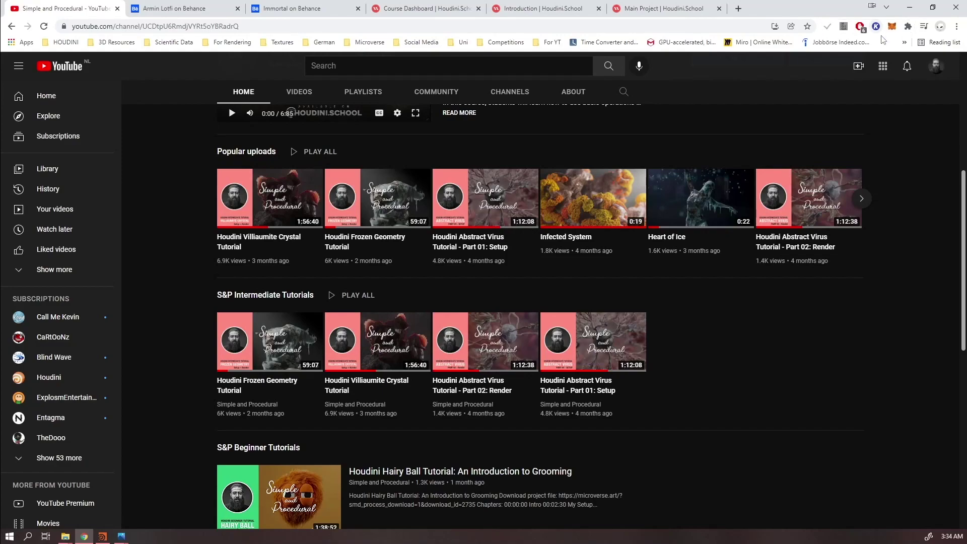
scroll(861, 268, up, 4)
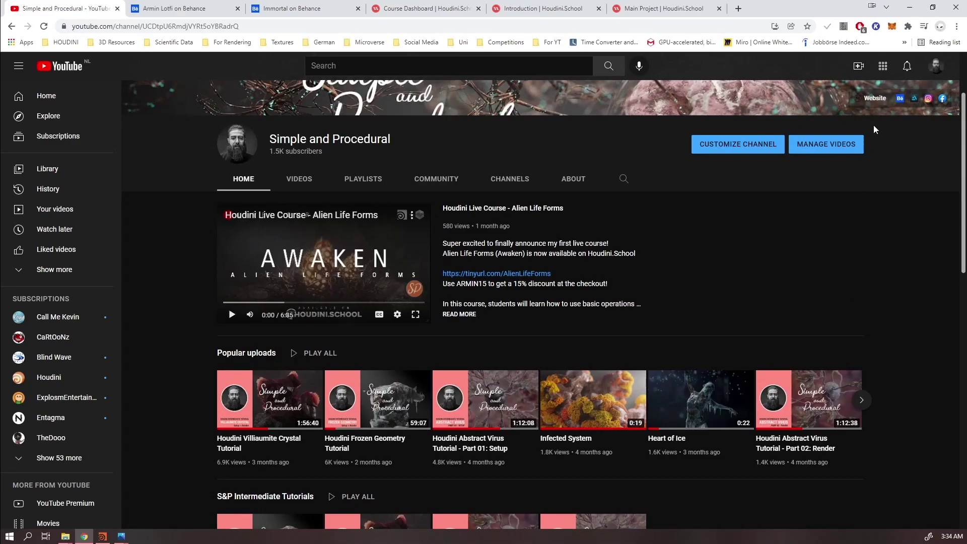
Put away the browser and the ALF.jpg image to switch to the empty Houdini scene
click(910, 9)
click(541, 87)
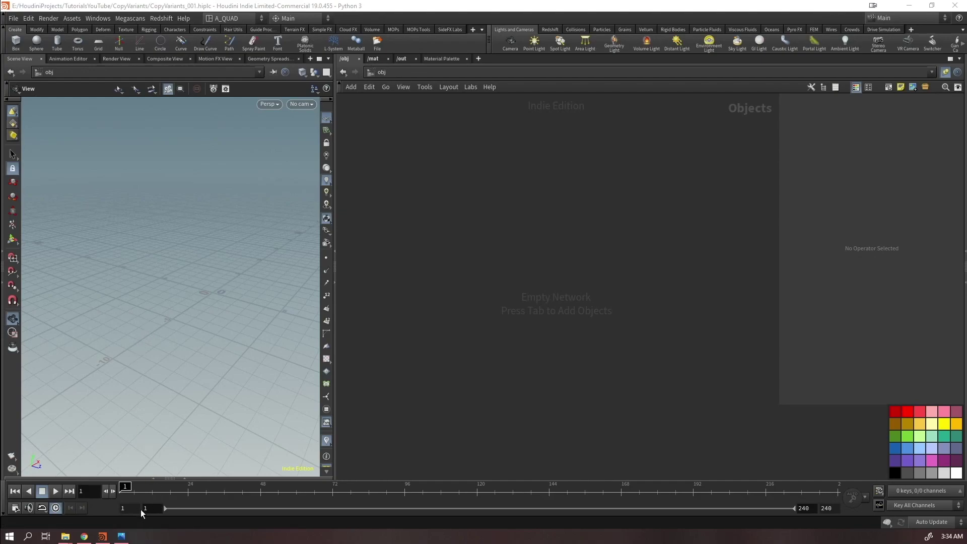
drag(241, 264, 236, 287)
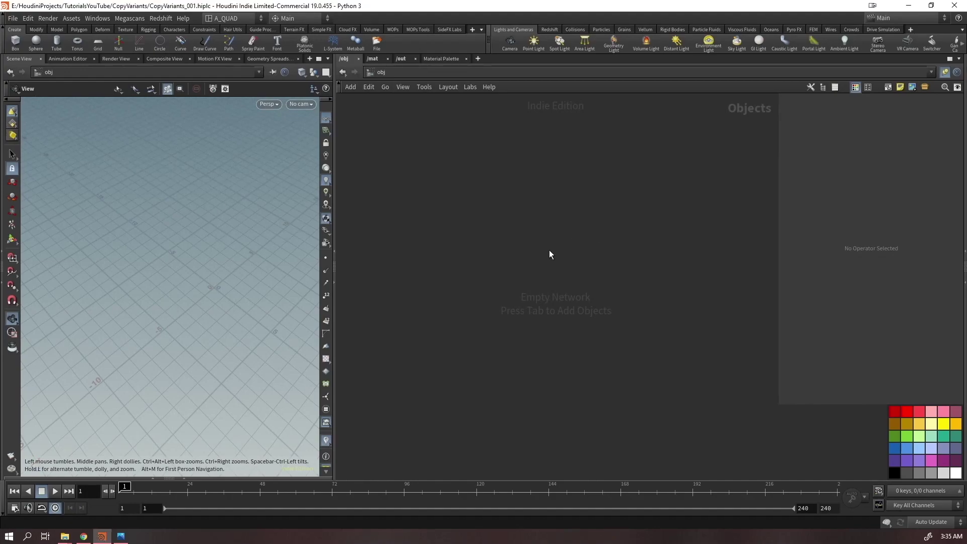
Create a Geometry object in the scene, enter its network and widen the scene view
key(Tab)
text(geo)
key(Return)
click(519, 267)
key(Return)
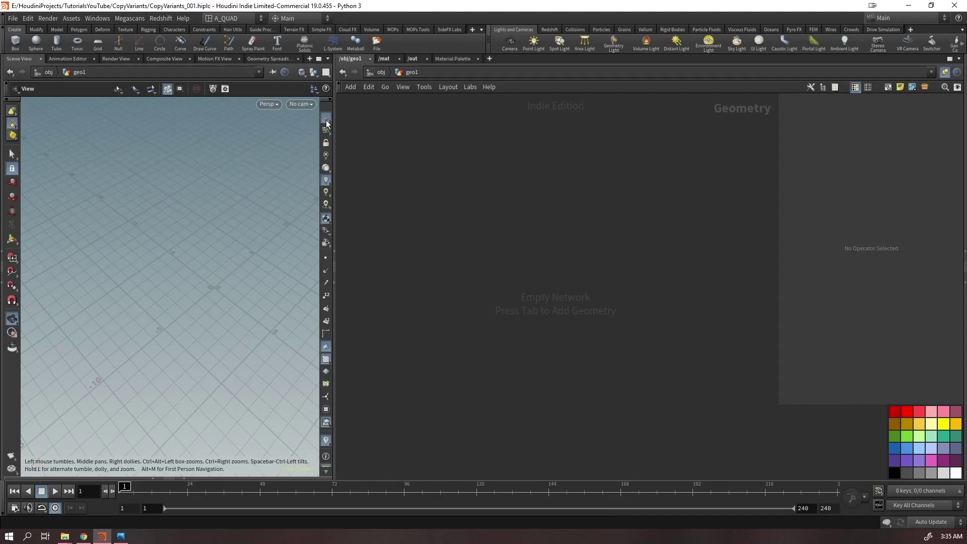
drag(333, 111, 401, 110)
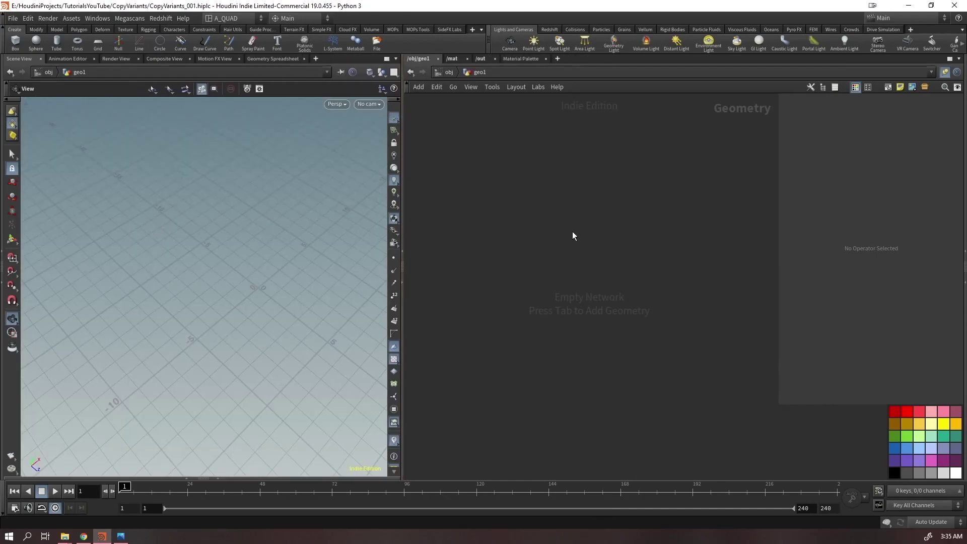
Add a Copy to Points node to the geometry network and enlarge the area showing its parameters
key(Tab)
text(ctp)
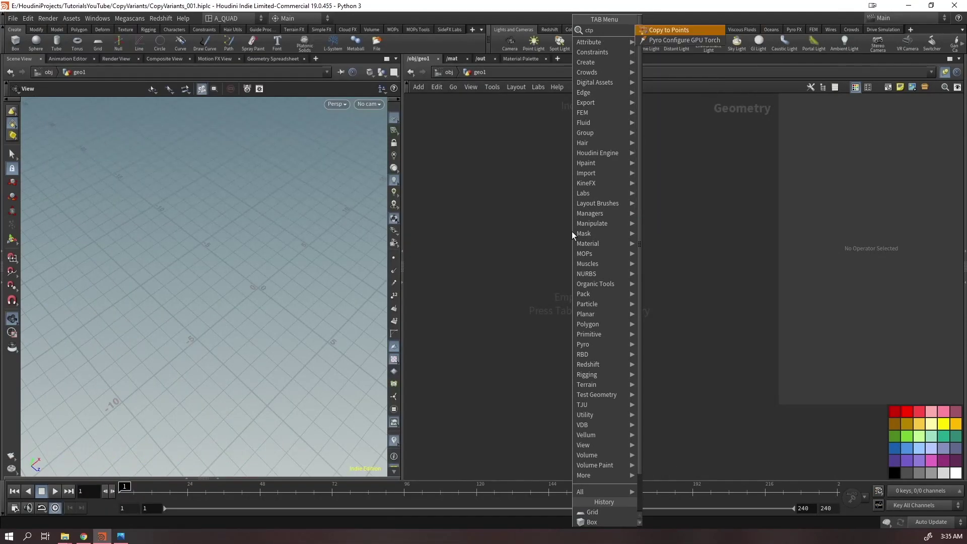
key(Return)
click(605, 256)
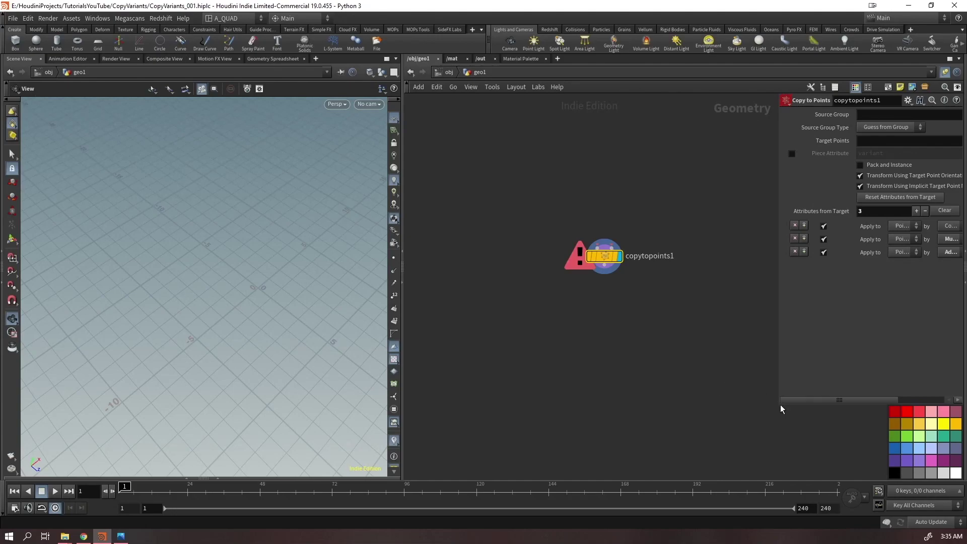
drag(778, 407, 711, 509)
middle_drag(636, 352, 585, 380)
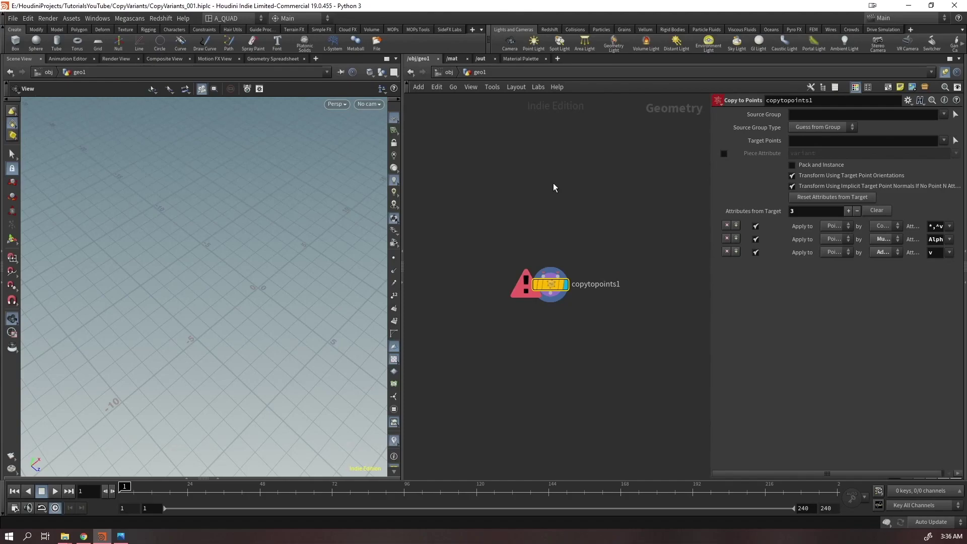
Add a Grid node, wire it into the target points input of the Copy to Points node and display it
key(Tab)
text(grid)
key(Return)
click(590, 184)
drag(589, 191, 558, 274)
click(604, 182)
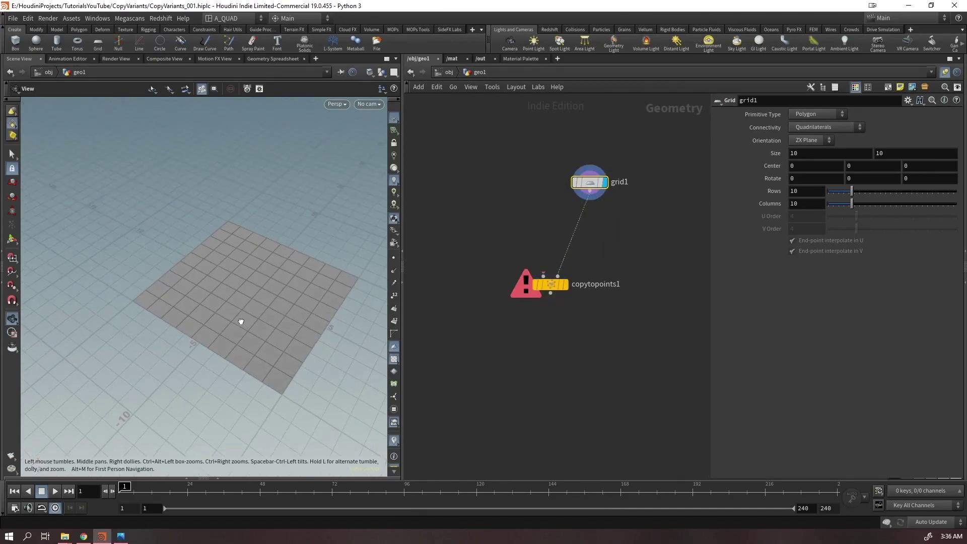
drag(240, 322, 252, 297)
middle_drag(251, 297, 225, 292)
Insert a Scatter node between the grid and the Copy to Points node with a forced total count of 200
drag(625, 233, 571, 222)
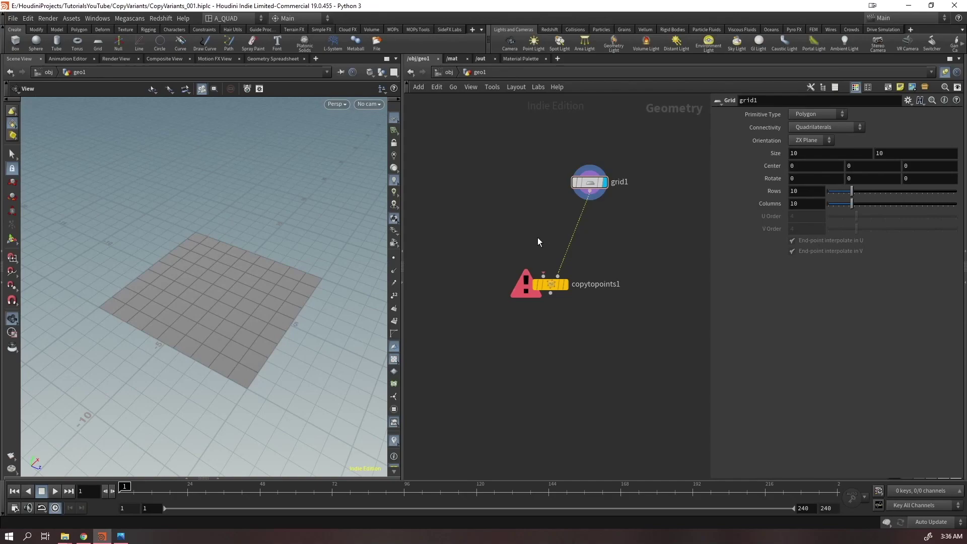
key(Tab)
key(Escape)
double_click(808, 213)
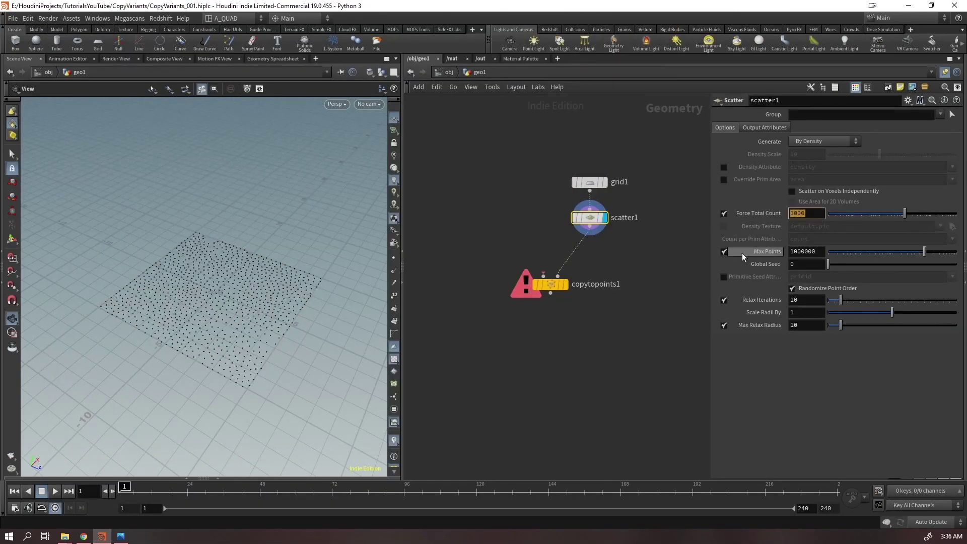
text(500)
key(Return)
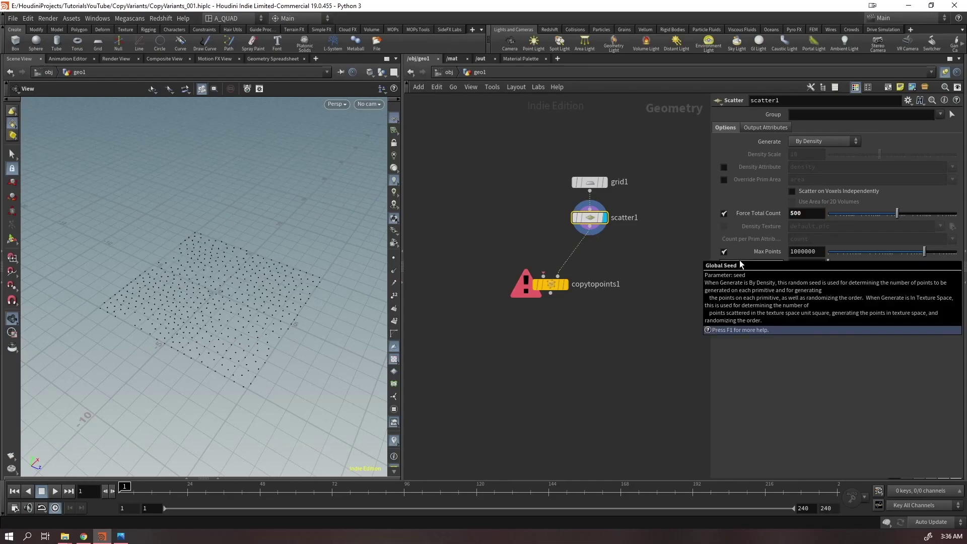
drag(808, 213, 727, 246)
text(200)
key(Return)
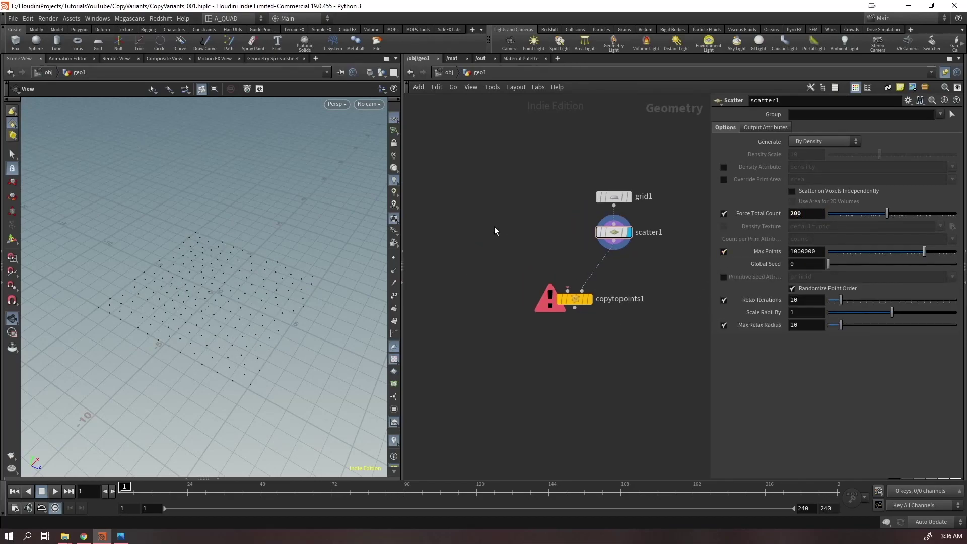
Add a Box node beside the scatter branch and wire it into the first input of the Copy to Points node
key(Tab)
text(box)
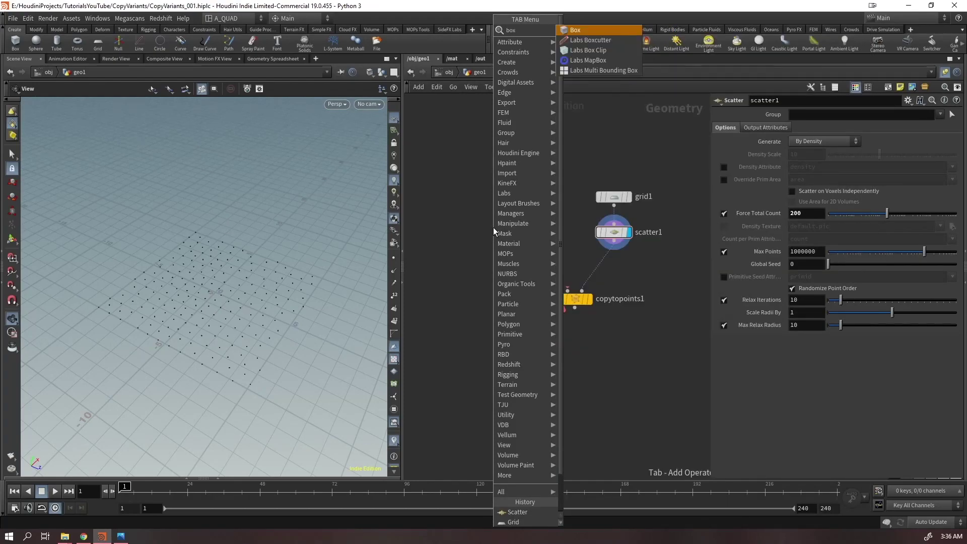
key(Return)
click(494, 227)
drag(493, 236, 533, 297)
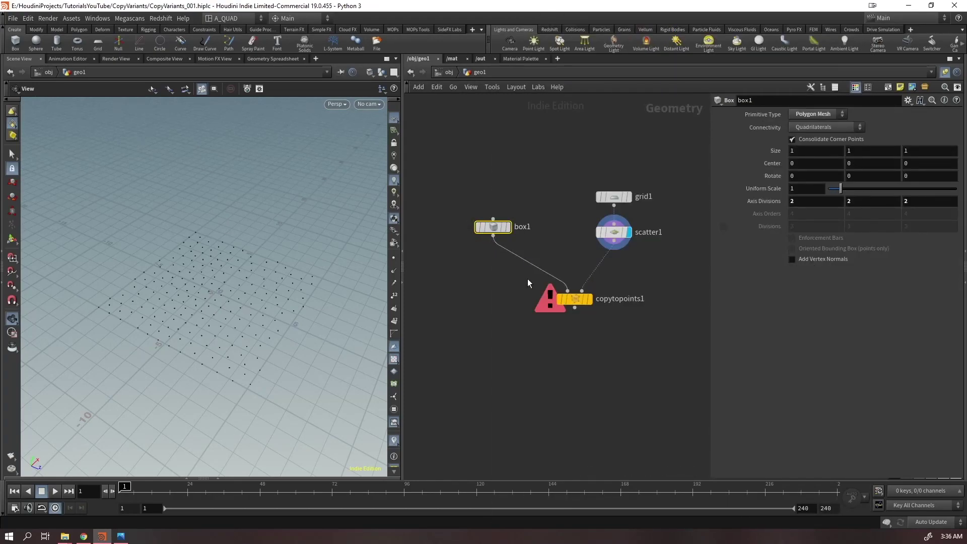
drag(493, 227, 522, 232)
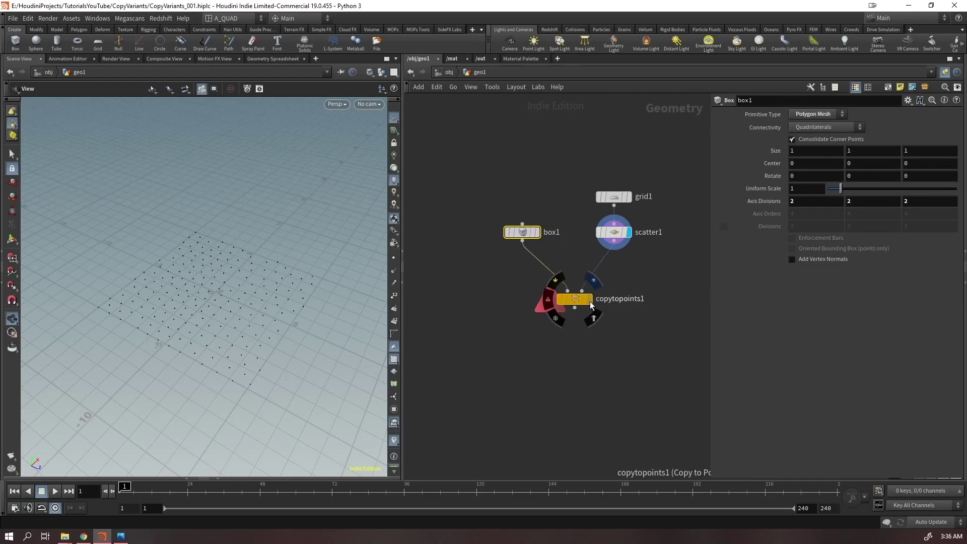
Display the Copy to Points node's result in the scene view
click(591, 302)
mouse_move(132, 325)
mouse_down()
mouse_move(129, 252)
mouse_move(143, 307)
mouse_move(127, 328)
mouse_up()
right_drag(126, 328, 307, 333)
drag(307, 333, 240, 295)
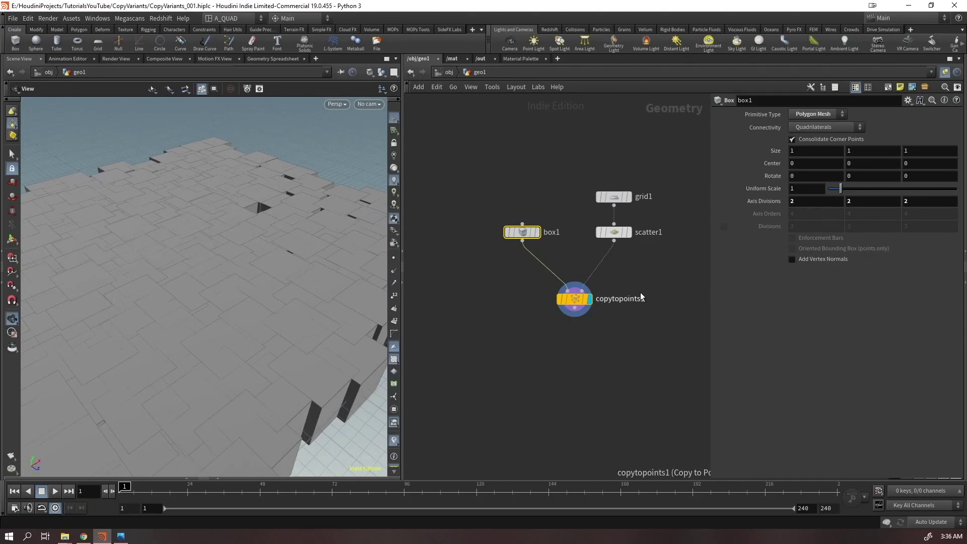
Set the Scatter node's forced total count to 100 and turn off Relax Iterations
click(614, 232)
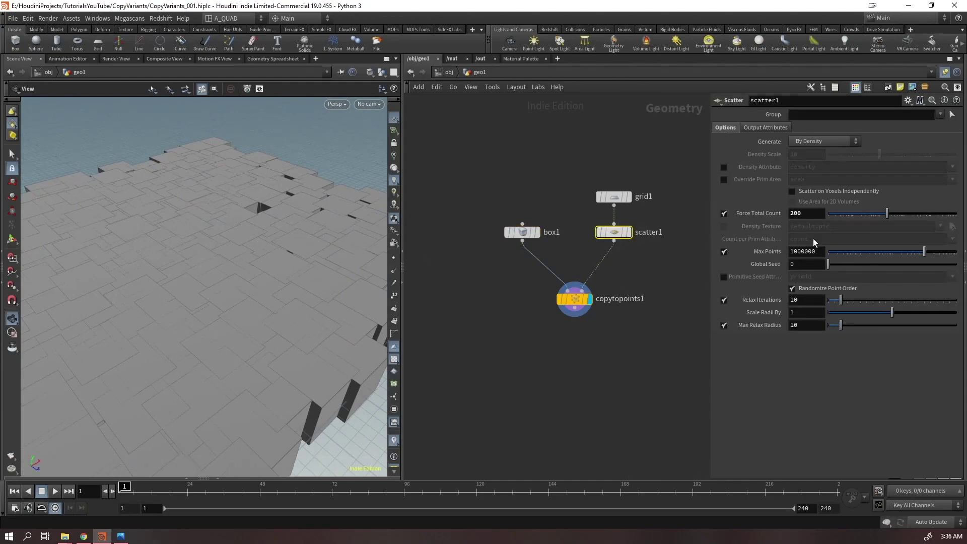
double_click(806, 213)
text(100)
key(Return)
right_drag(231, 216, 183, 361)
drag(216, 272, 227, 335)
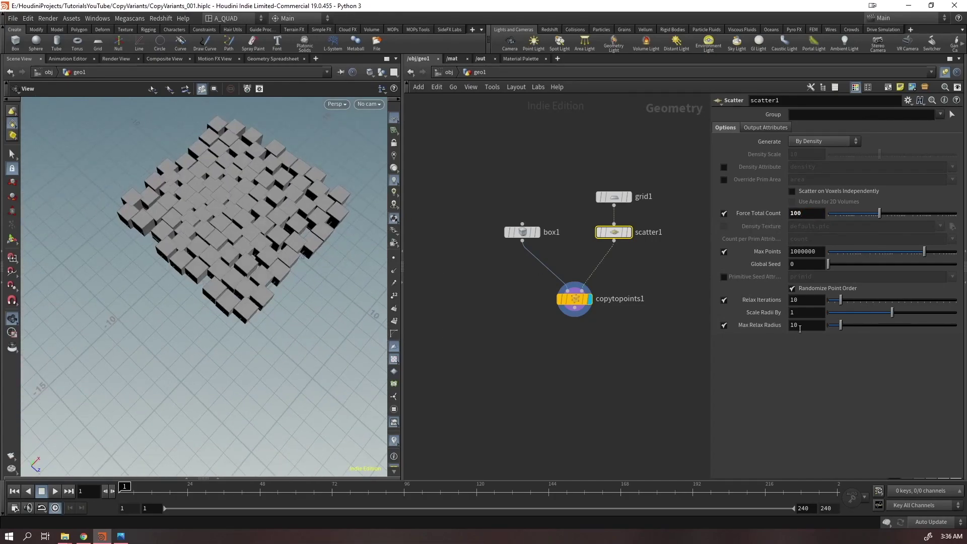
click(725, 301)
drag(232, 216, 231, 337)
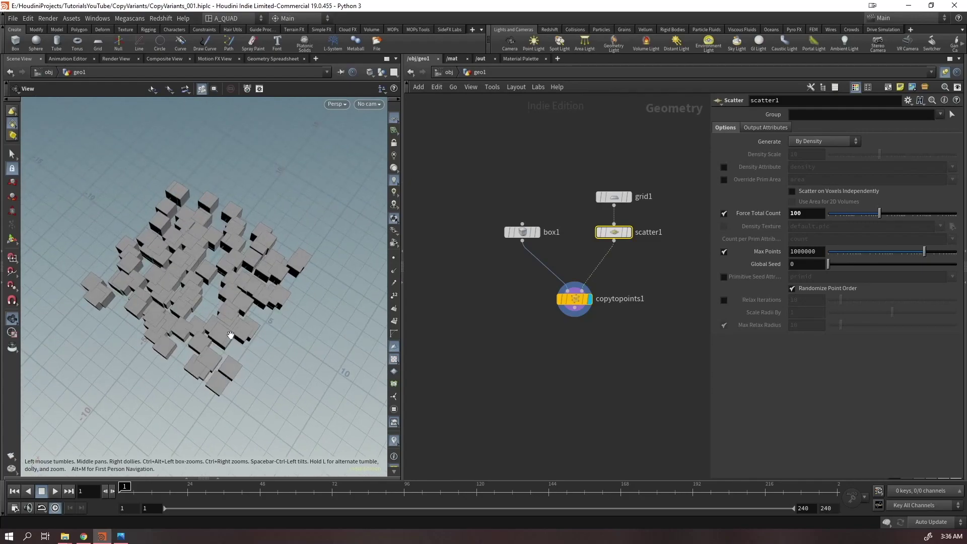
drag(303, 407, 201, 320)
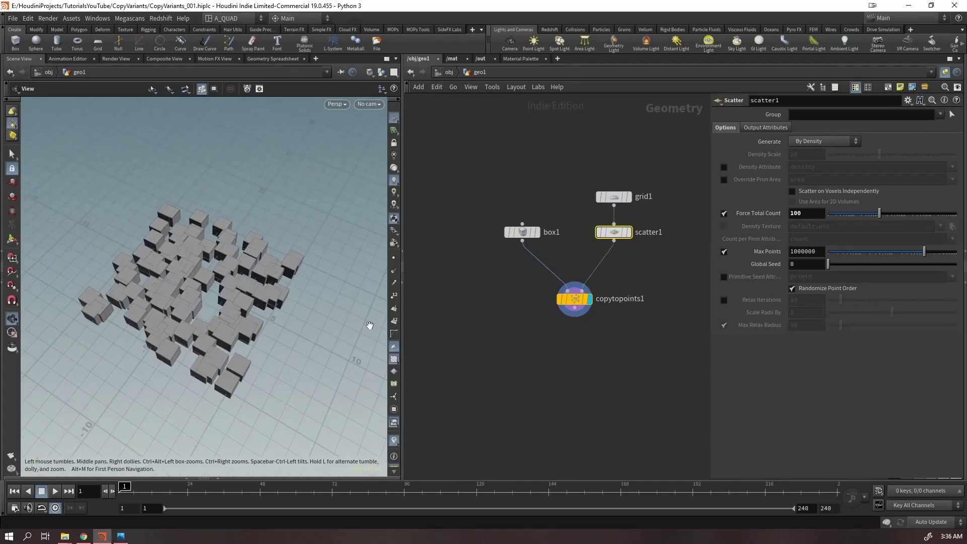
Move the Copy to Points node lower and insert an Attribute Randomize node between it and the Scatter node
middle_drag(569, 386, 536, 333)
drag(544, 255, 538, 336)
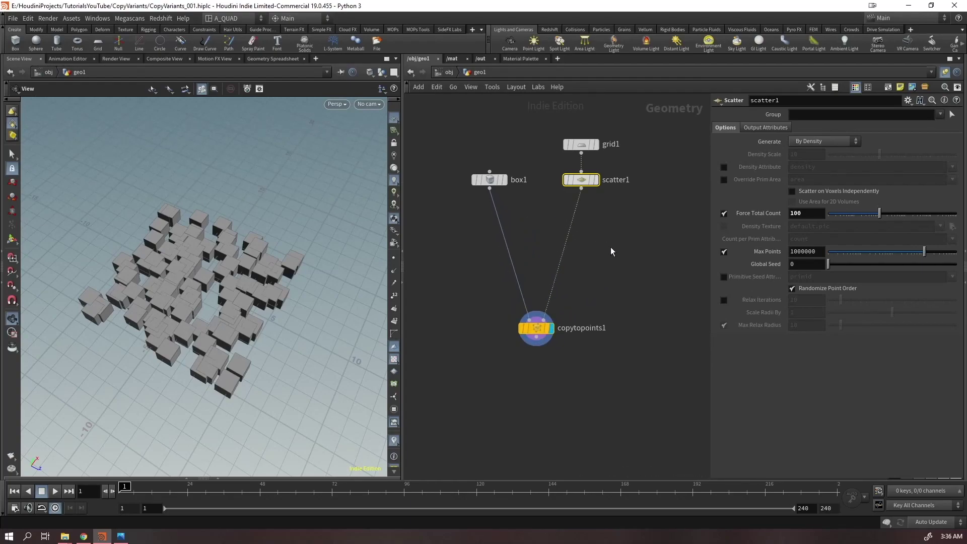
key(Tab)
text(atra)
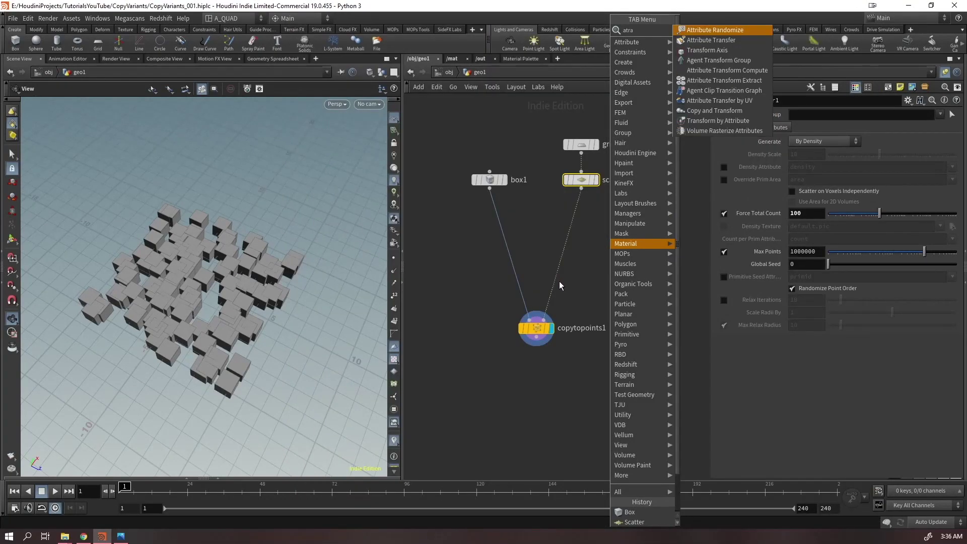
key(Return)
click(558, 229)
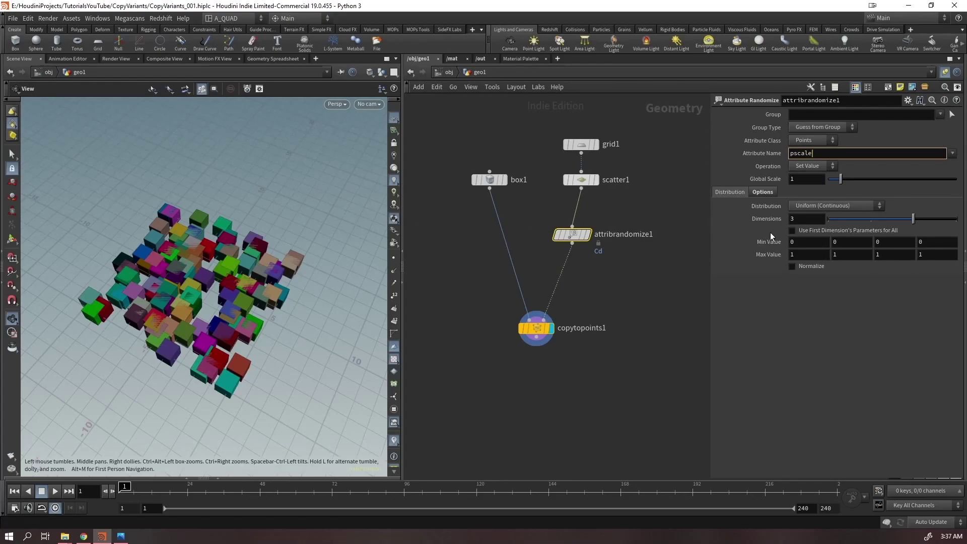
Set the Attribute Randomize node to randomize pscale with one dimension and a minimum value of 0.25
key(Return)
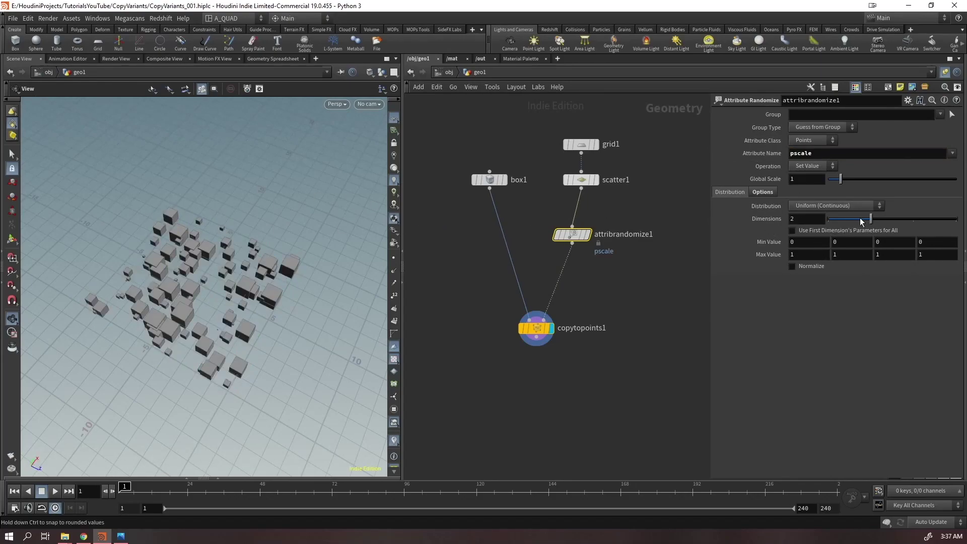
drag(860, 220, 828, 219)
click(815, 233)
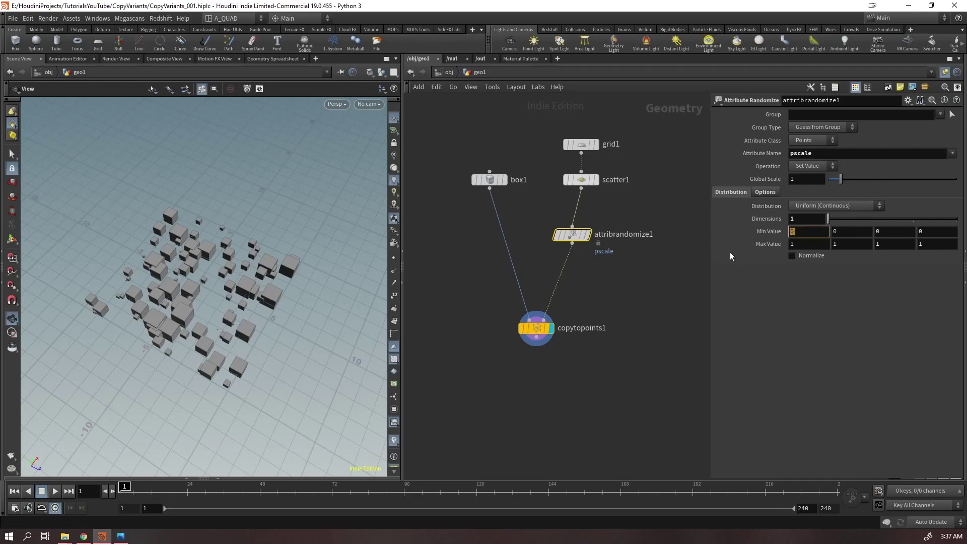
key(Return)
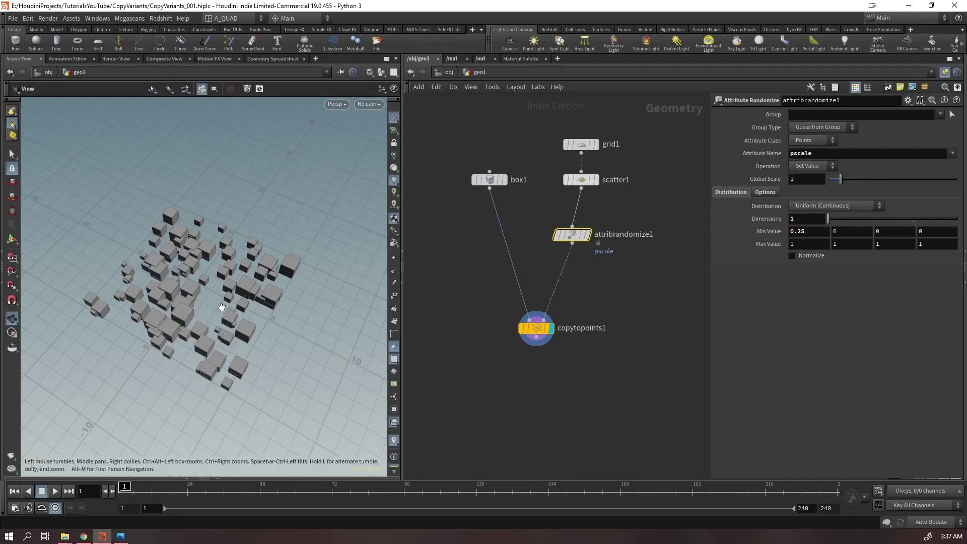
right_drag(218, 311, 315, 222)
drag(315, 222, 274, 250)
drag(573, 234, 581, 223)
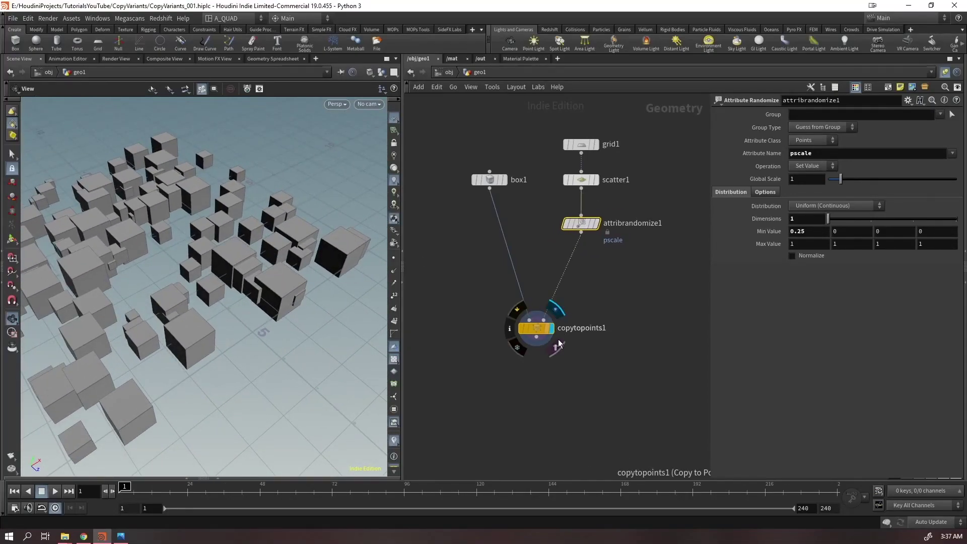
Replace the Attribute Randomize node with an Attribute Adjust Float node that works on the pscale attribute
middle_click(583, 222)
key(Delete)
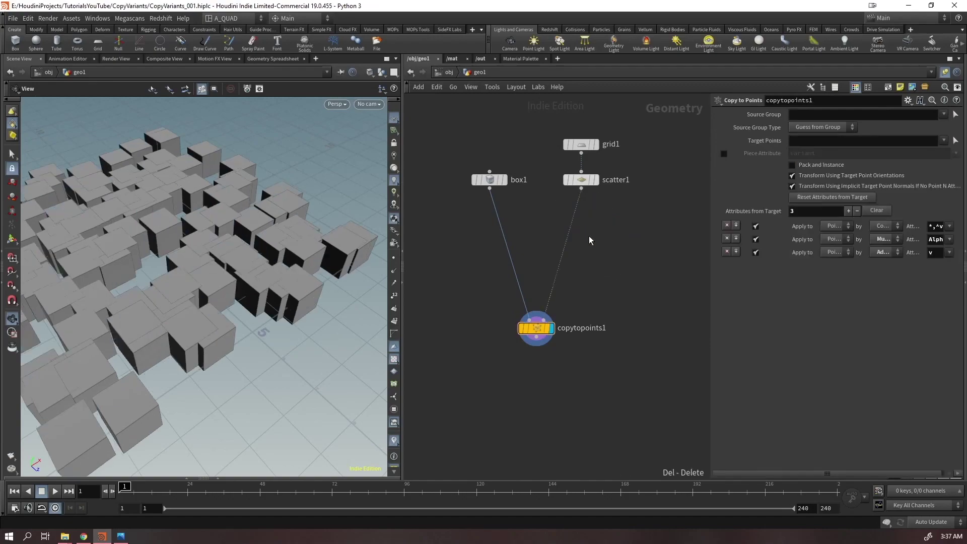
key(Tab)
text(adjus)
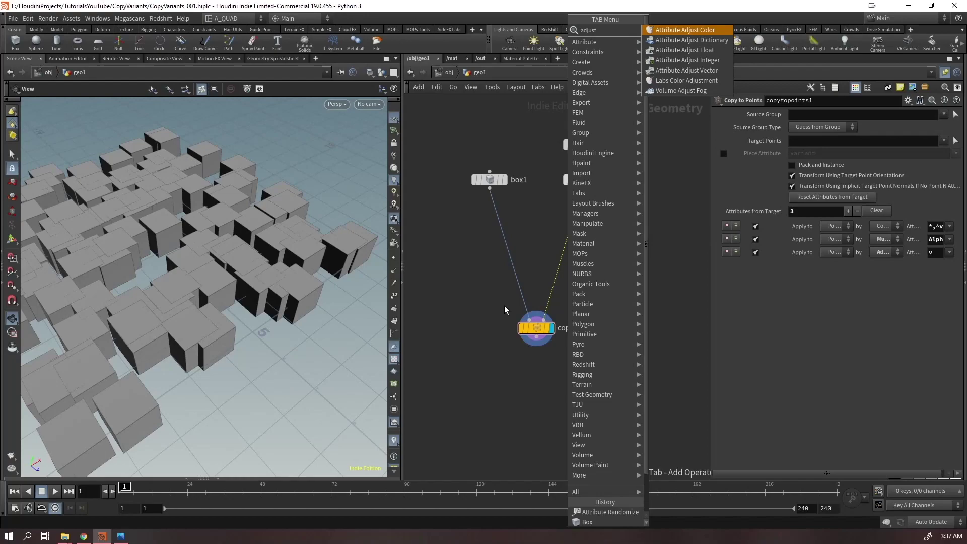
key(Down)
key(Down)
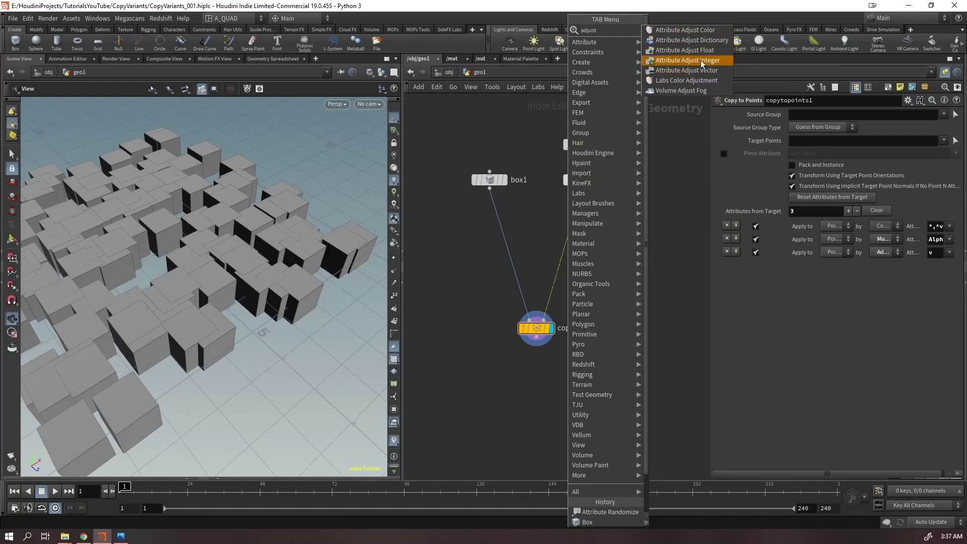
click(688, 50)
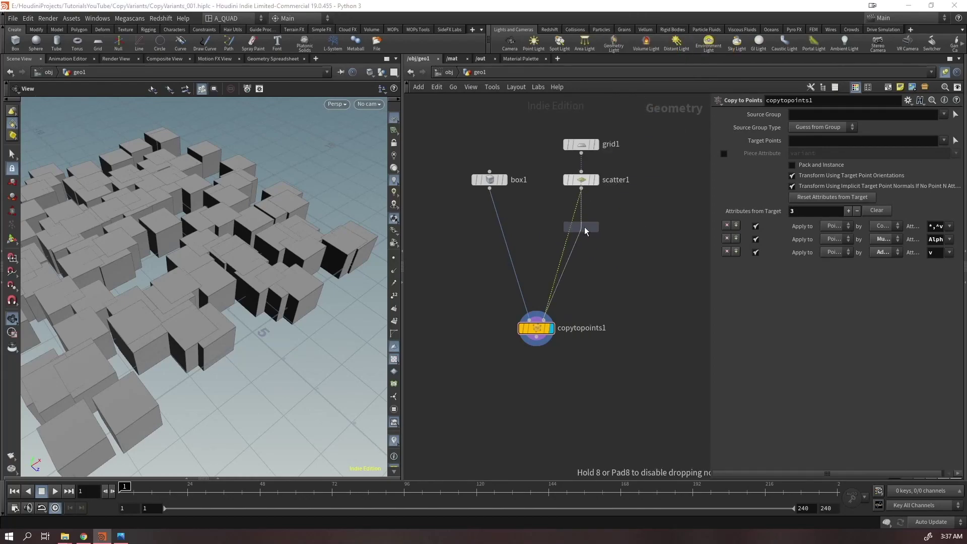
click(581, 224)
drag(813, 154, 696, 197)
click(613, 242)
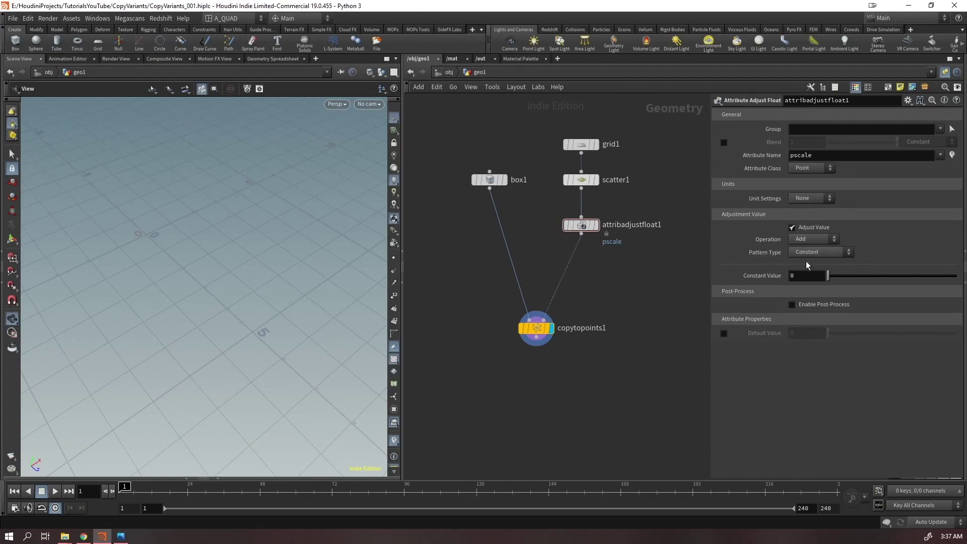
Set the Attribute Adjust Float node's pattern type to Random with a minimum value of 0.2
drag(828, 275, 706, 276)
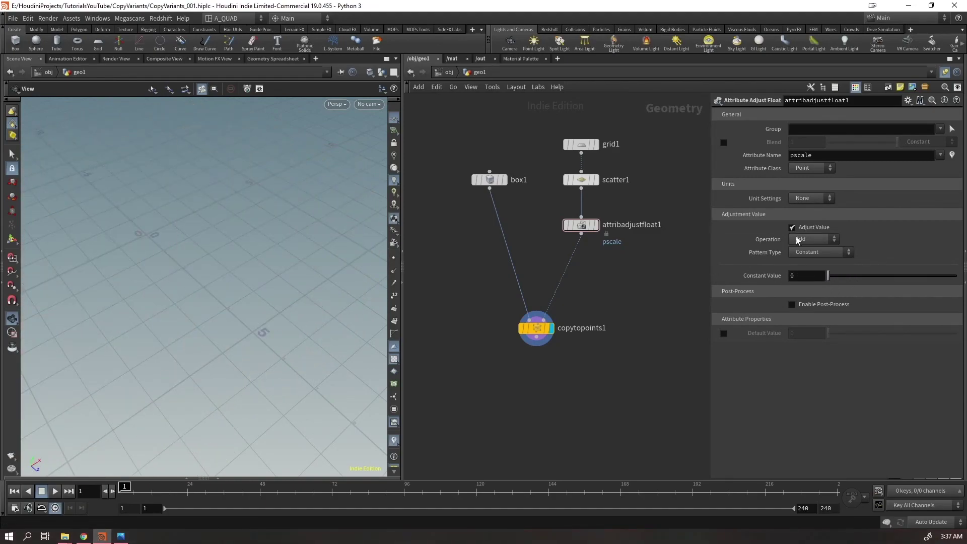
click(807, 252)
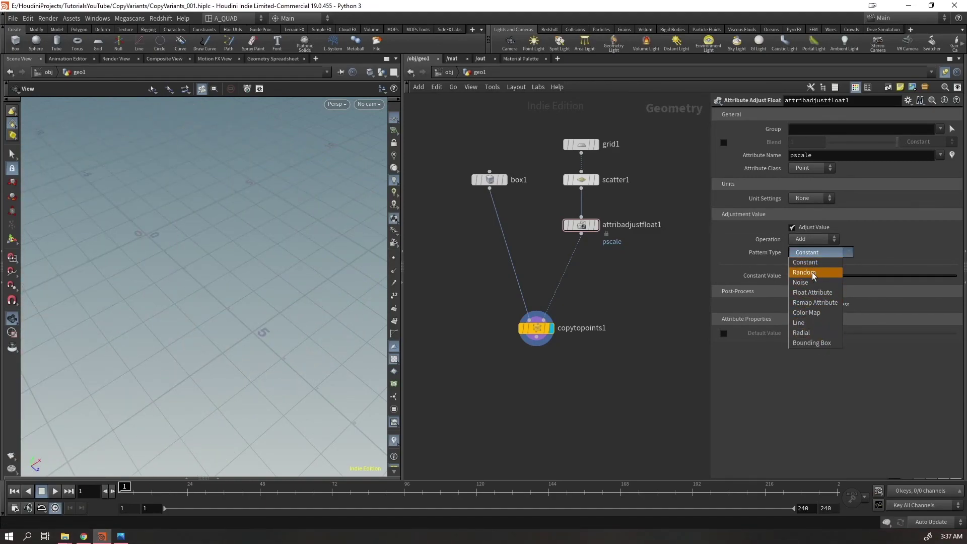
click(812, 273)
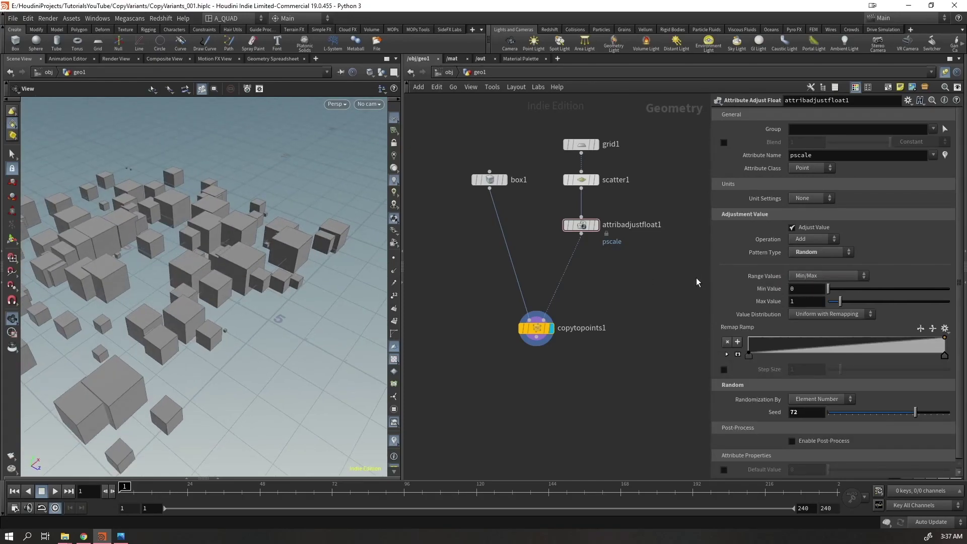
click(803, 291)
text(.2)
key(Return)
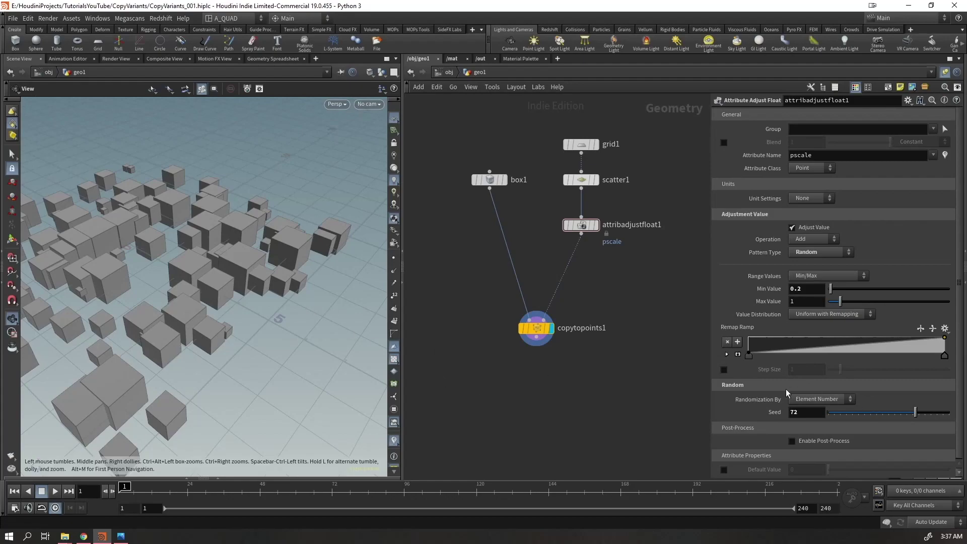
Enable post-processing on the Attribute Adjust Float node to view its minimum and maximum options, and turn it off again
scroll(677, 395, down, 1)
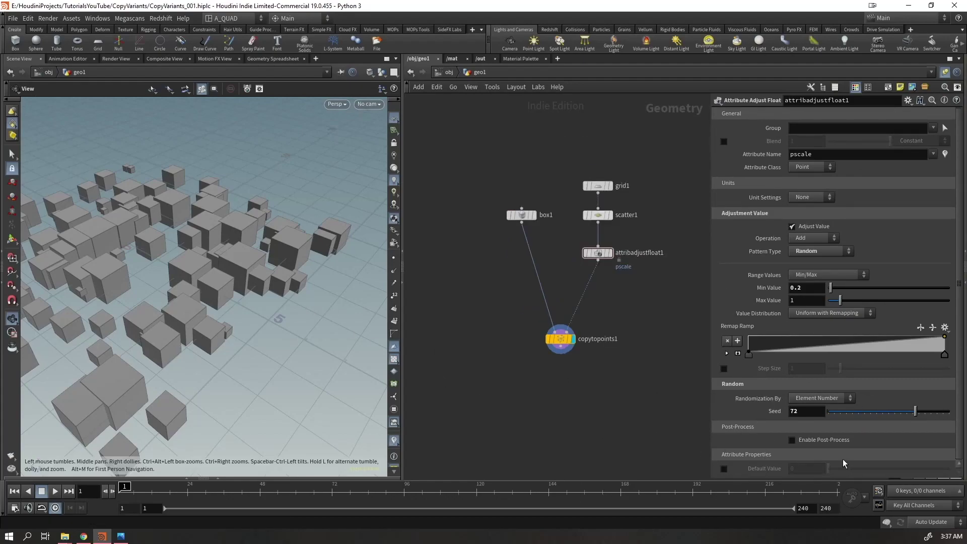
click(822, 442)
scroll(815, 451, down, 1)
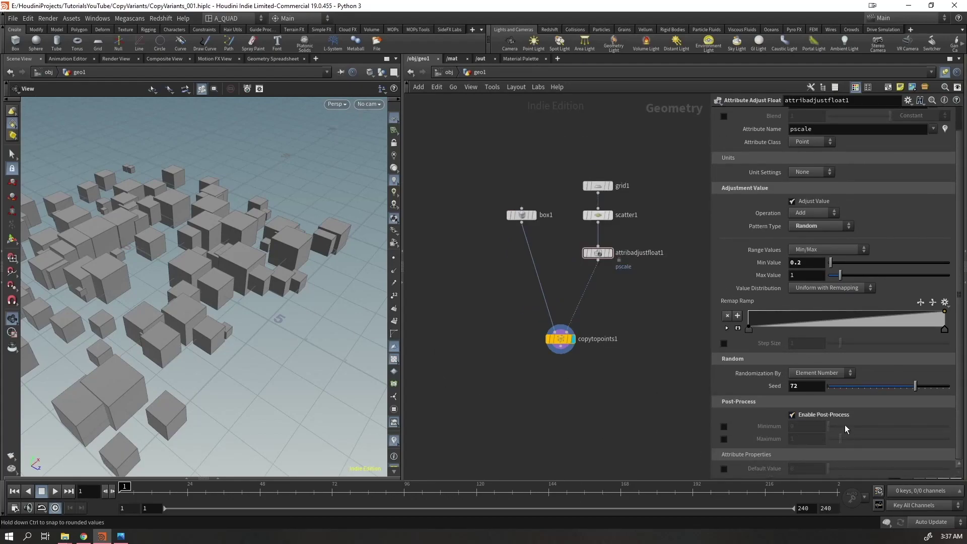
click(821, 415)
Add an unconnected Mountain node in the free space beside the scatter branch
middle_drag(620, 338, 563, 319)
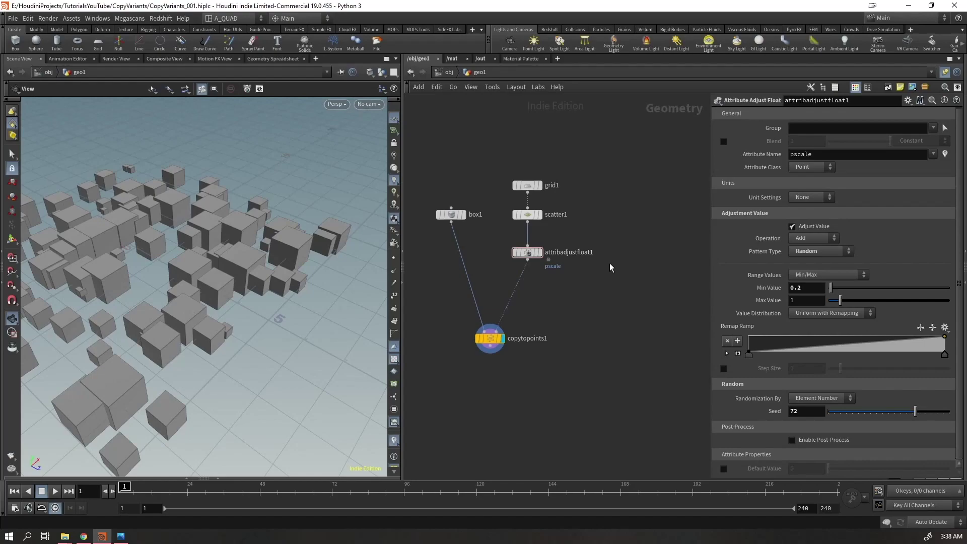
middle_drag(604, 222, 583, 222)
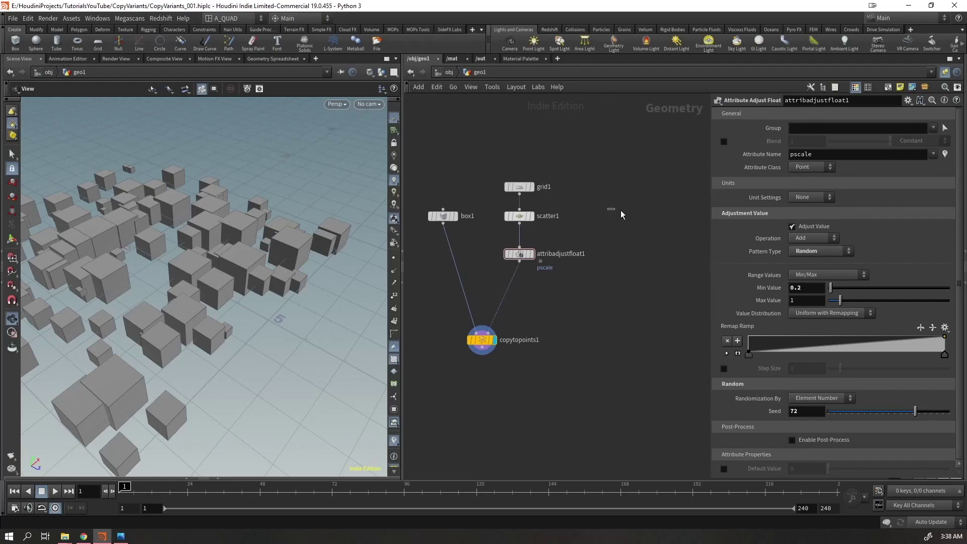
key(Tab)
text(moun)
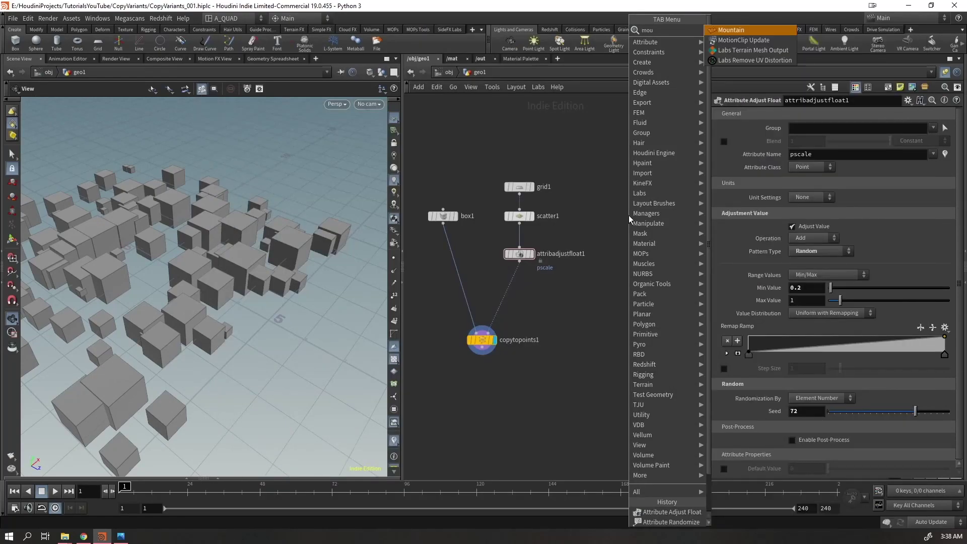
key(Return)
click(628, 215)
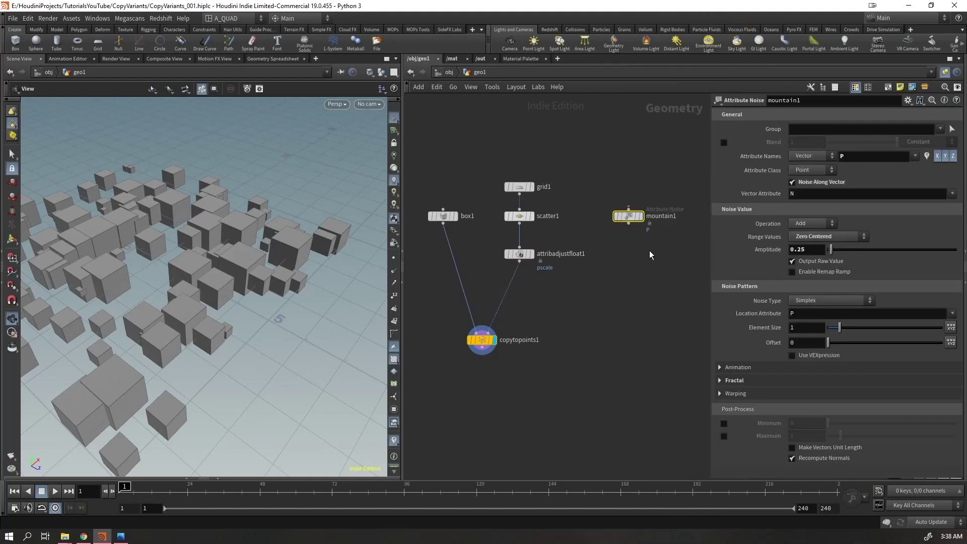
Add an Attribute Noise Float node and insert it between the Attribute Adjust Float and Copy to Points nodes
key(Tab)
text(atnois)
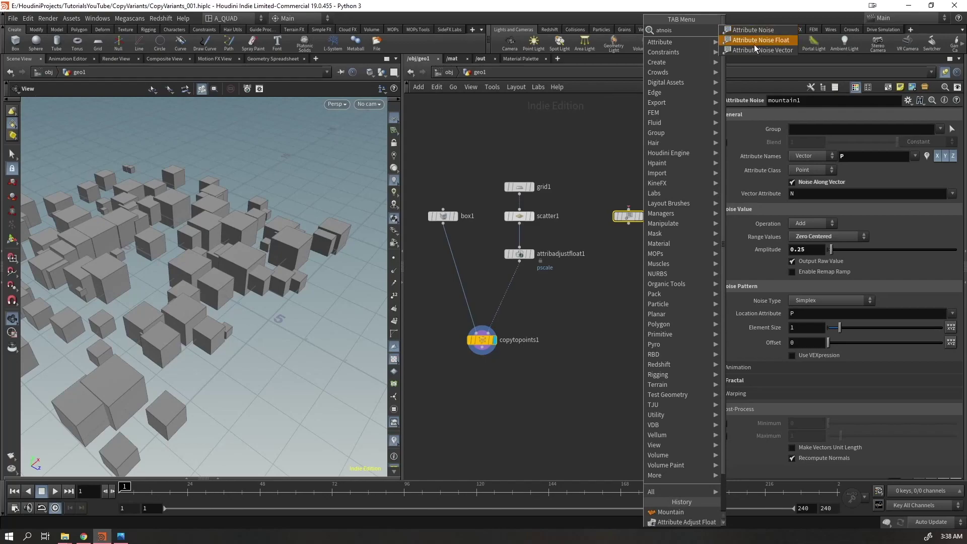
click(754, 44)
click(642, 285)
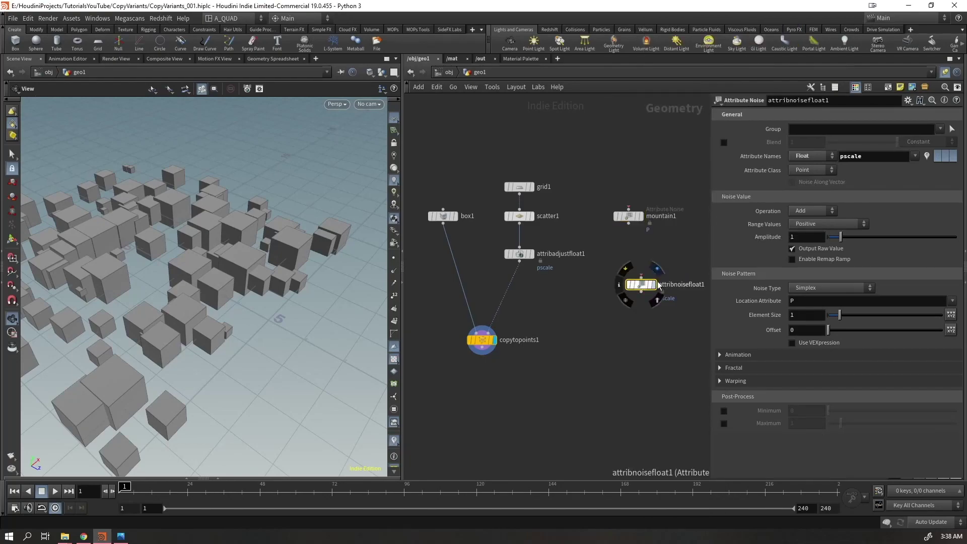
drag(627, 287, 519, 292)
Set the Attribute Adjust Float node's pattern type to Constant with a constant value of about 0.24
click(519, 254)
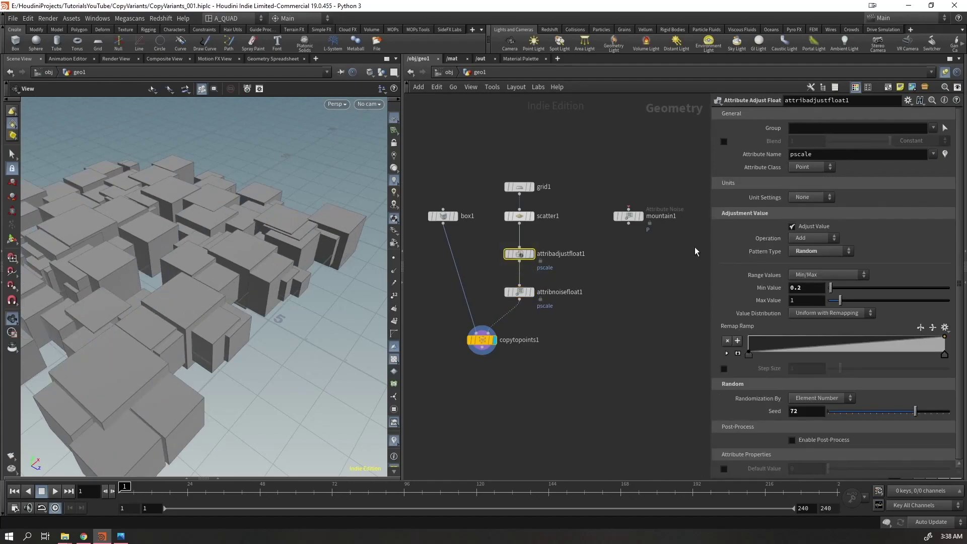
click(809, 251)
click(806, 243)
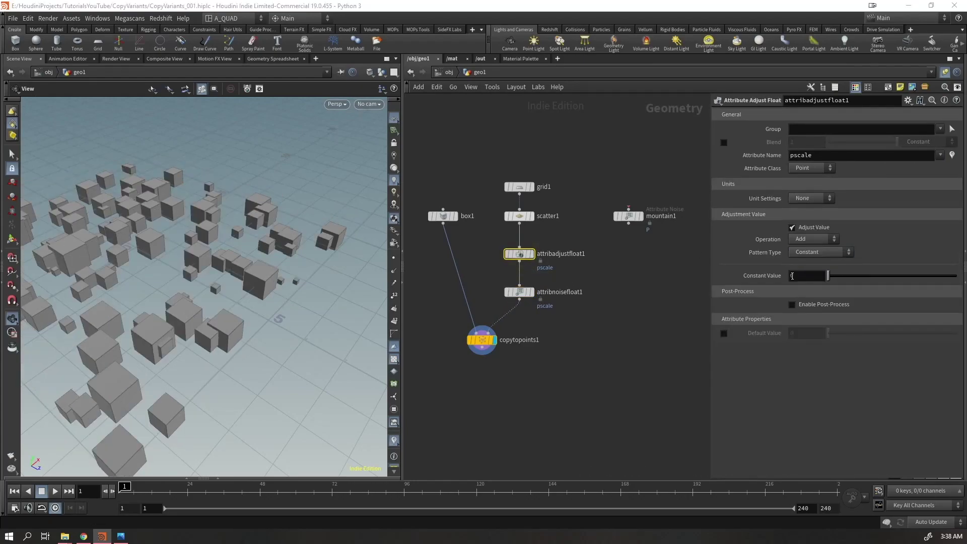
drag(828, 275, 834, 279)
Set the Attribute Noise Float node's operation to Multiply and try different amplitudes, including about 0.87
click(518, 292)
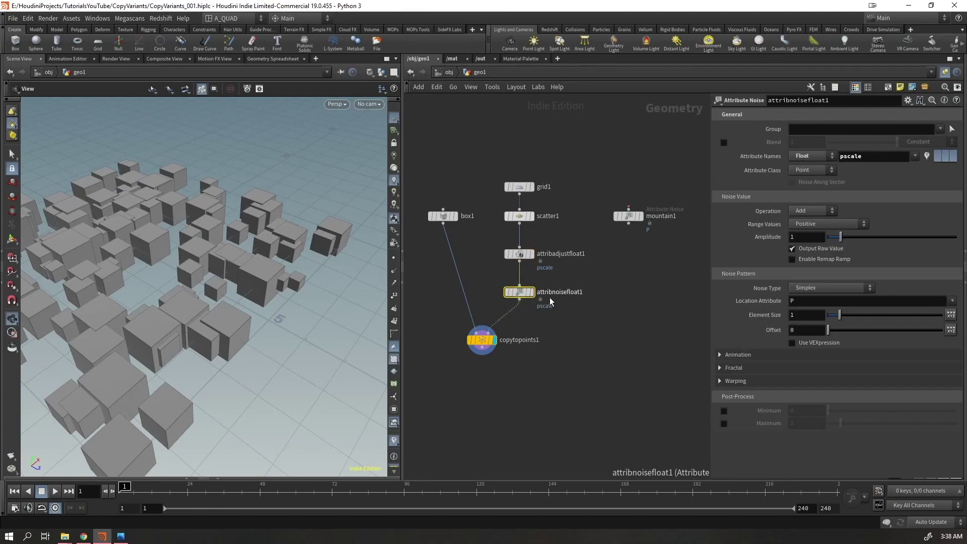
drag(840, 236, 816, 240)
drag(831, 244, 839, 244)
click(811, 211)
click(811, 251)
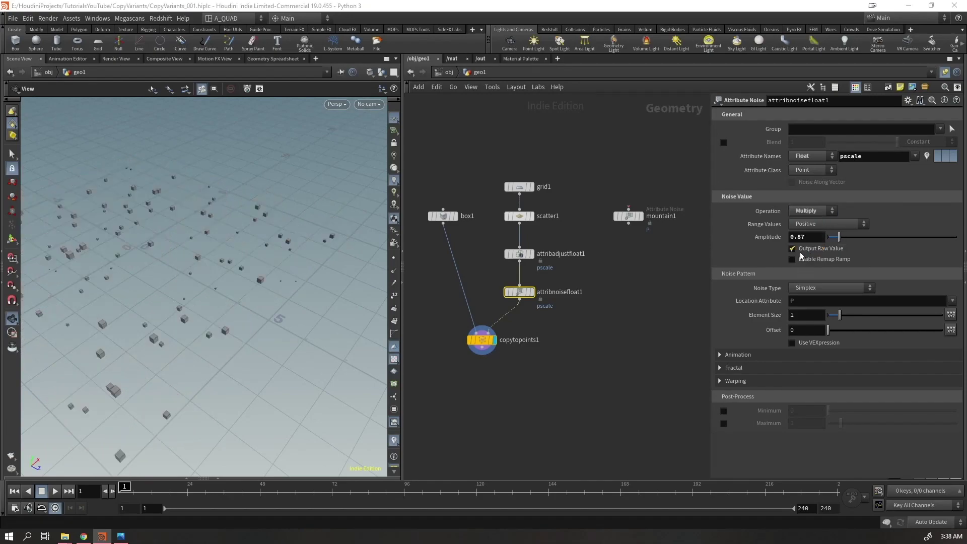
drag(839, 237, 892, 237)
Delete the Attribute Noise Float node and view the operation options of the Attribute Adjust Float node
drag(580, 334, 514, 273)
key(Delete)
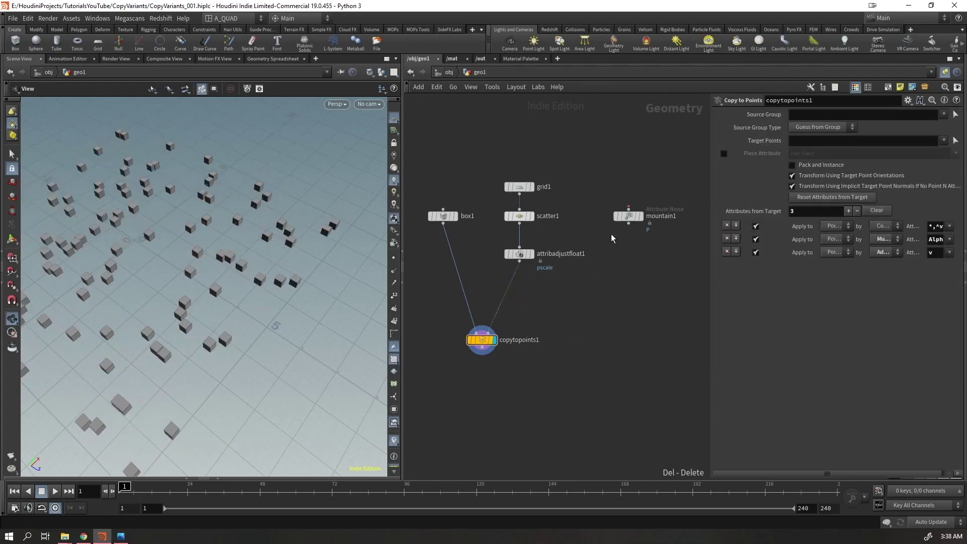
click(822, 250)
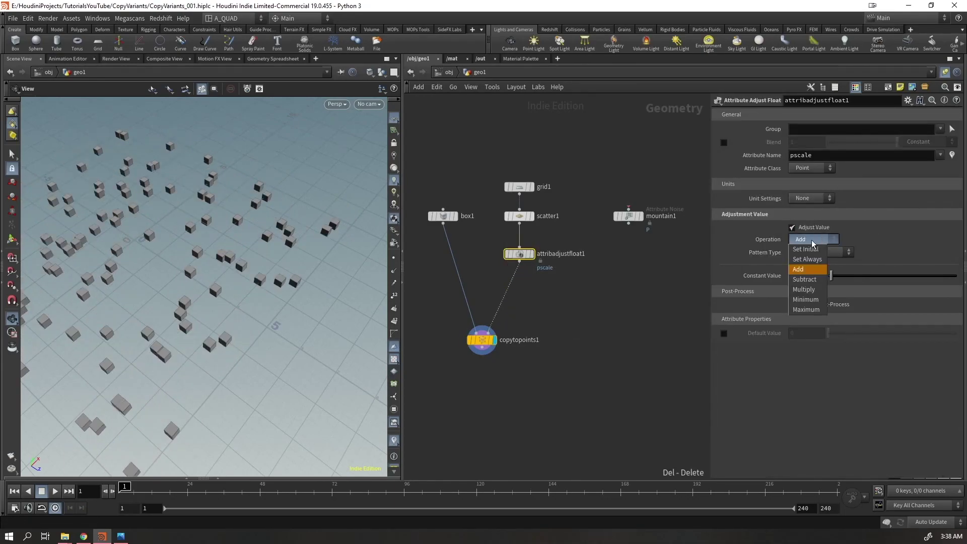
click(800, 397)
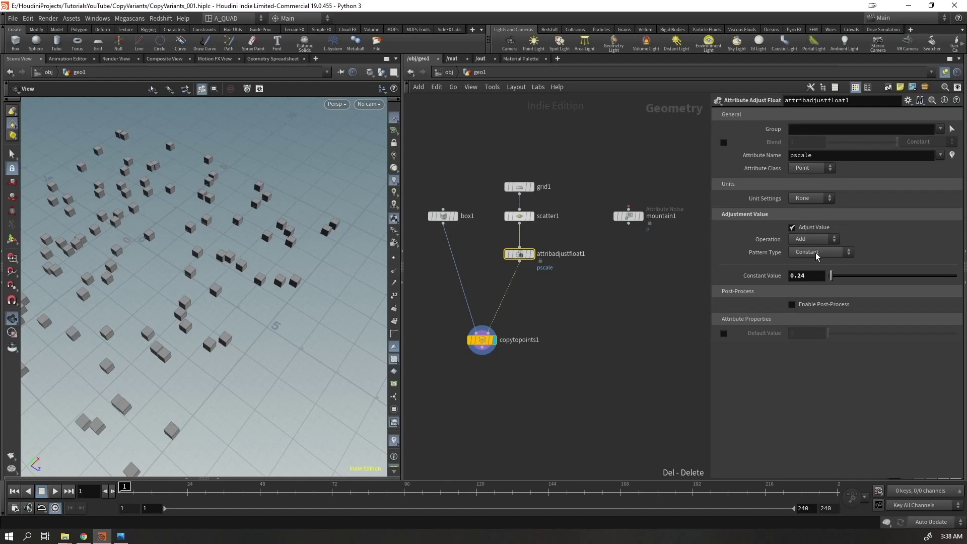
drag(631, 270, 504, 250)
Add an unconnected Attribute Noise node beside the scatter branch to view its parameters, and delete it again
click(621, 286)
key(Tab)
text(ano)
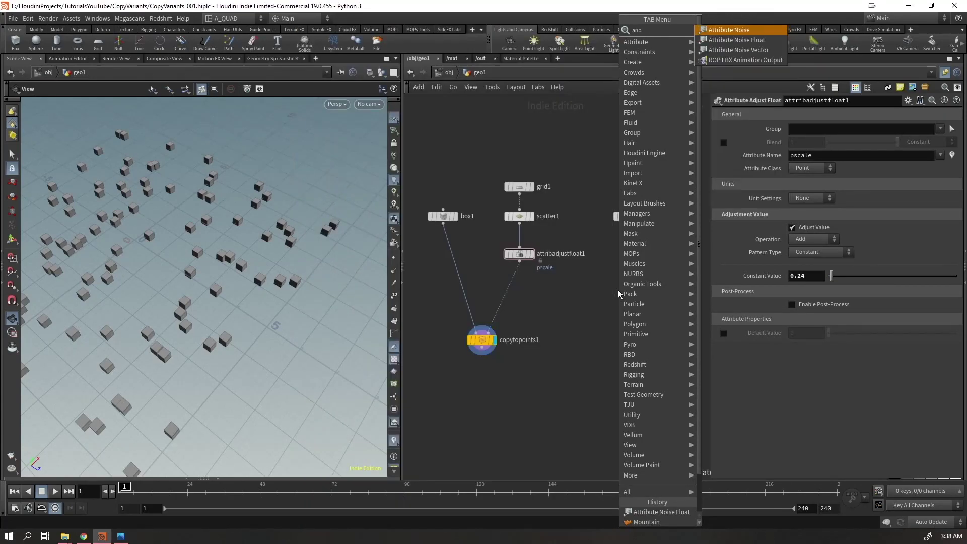
key(Return)
click(599, 302)
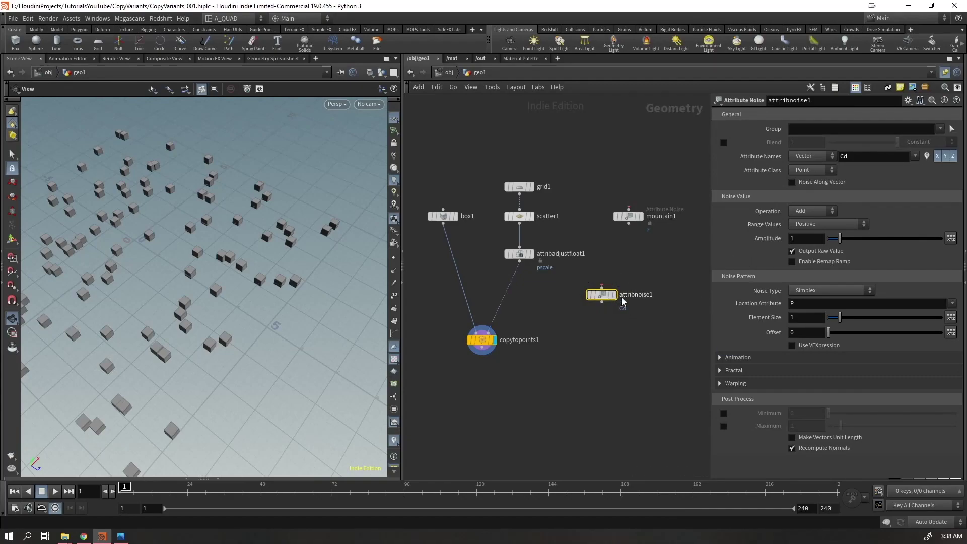
key(Delete)
Set the Attribute Adjust Float node's pattern type to Noise
drag(557, 292, 500, 243)
click(819, 252)
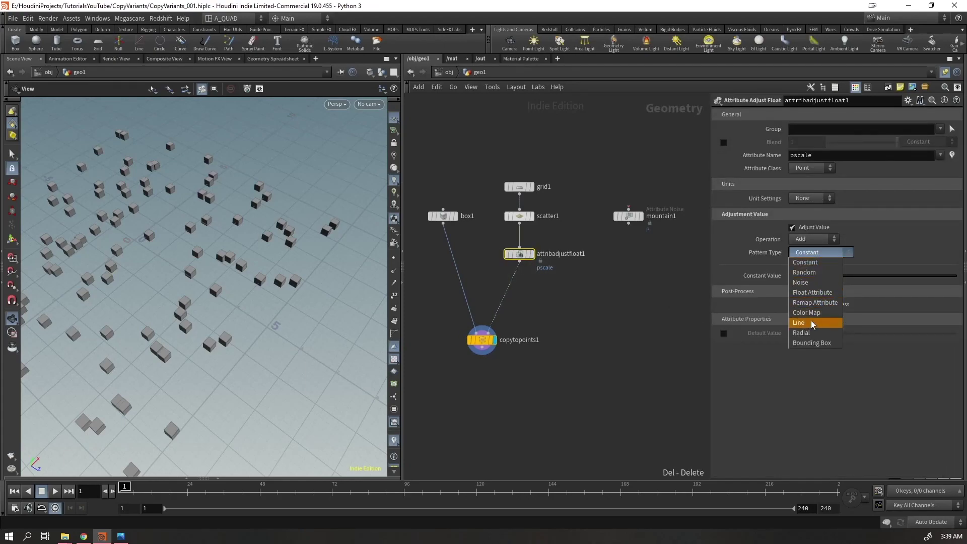
click(804, 288)
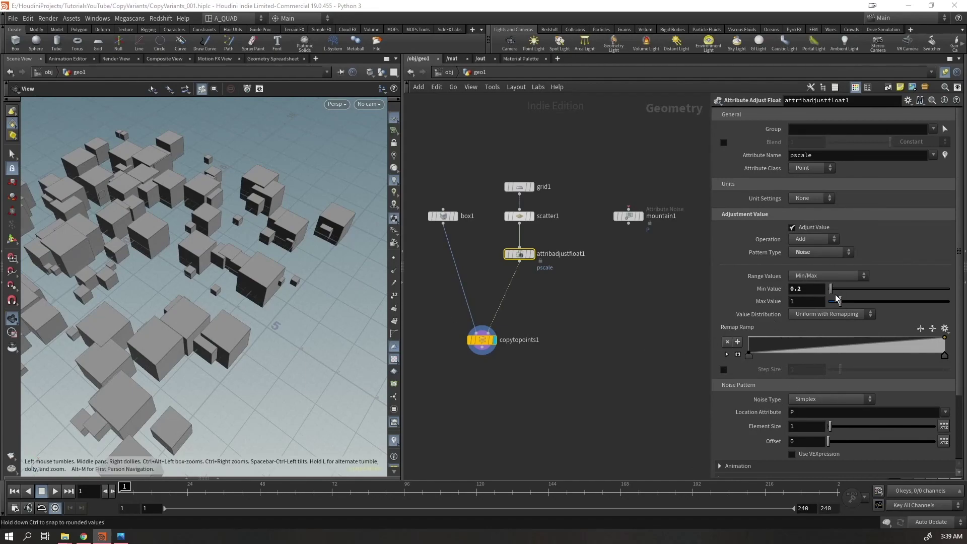
Try the Alligator and Fast noise types on the Attribute Adjust Float node, and reset the noise type to Simplex
scroll(841, 420, down, 3)
click(805, 356)
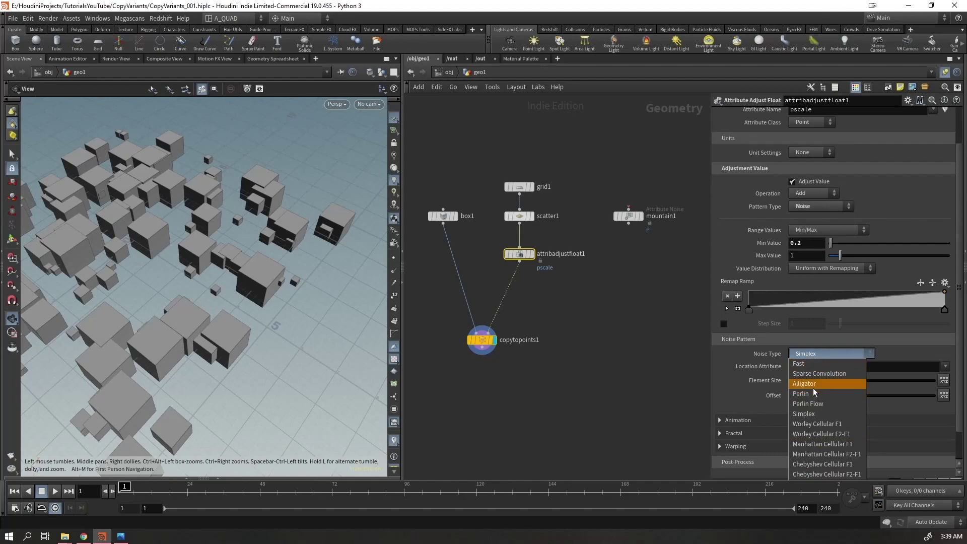
click(813, 386)
click(811, 353)
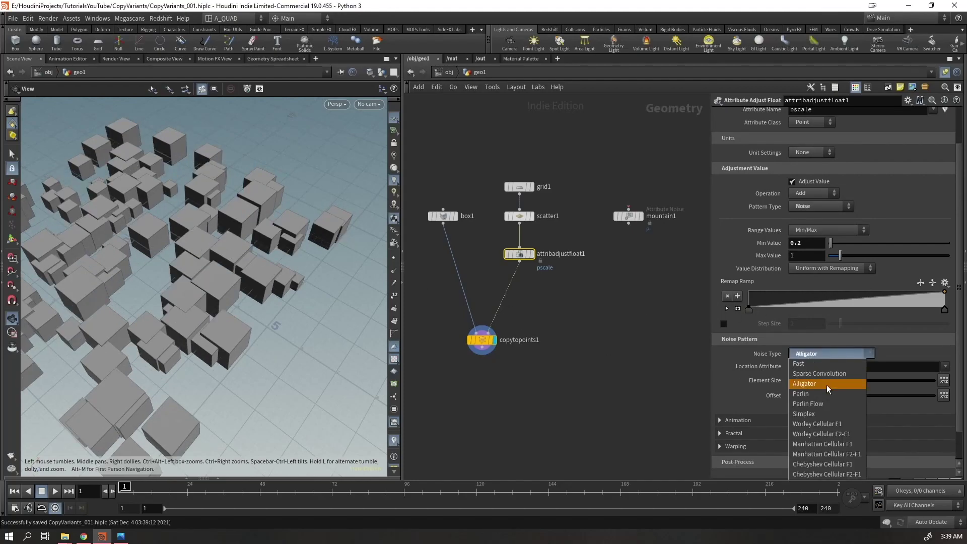
click(818, 367)
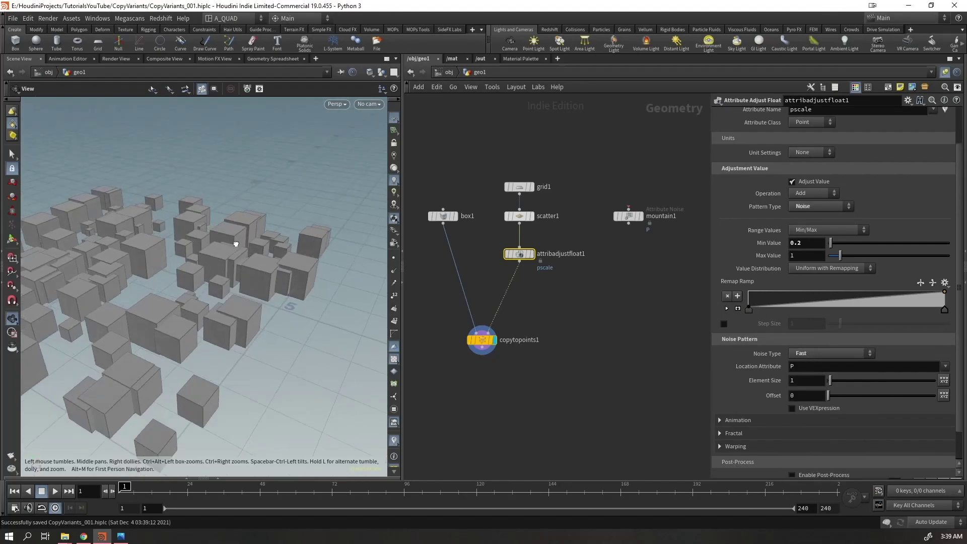
ctrl+middle_click(830, 352)
Enable Animate Noise on the Attribute Adjust Float node to preview the playback, turn it off again and return to the first frame
click(779, 421)
click(793, 432)
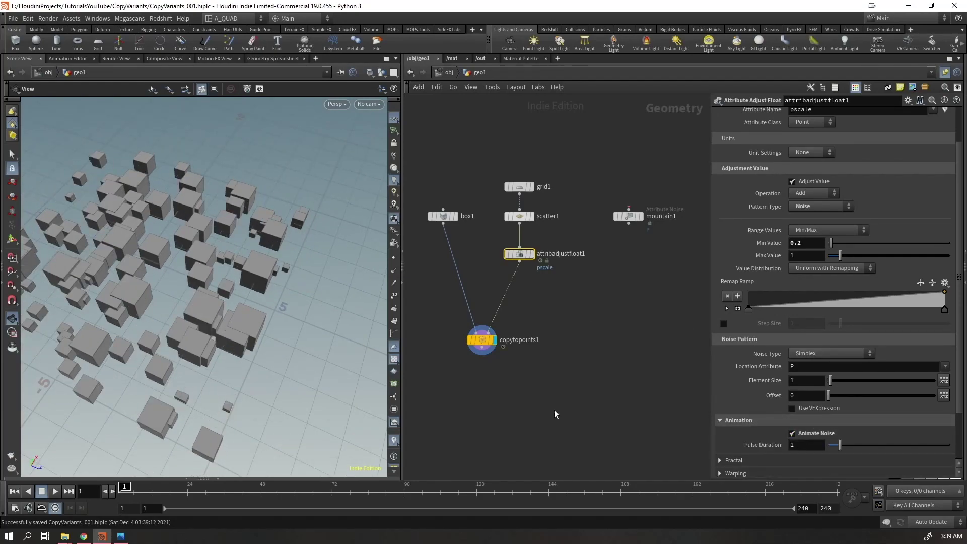
key(Up)
drag(357, 347, 298, 327)
key(ctrl+Up)
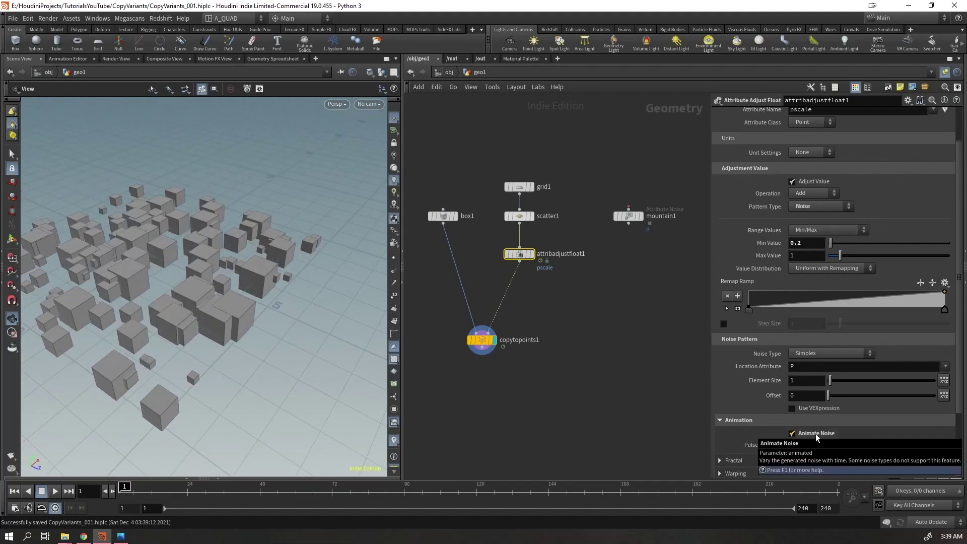
click(816, 434)
drag(272, 272, 311, 280)
key(Up)
key(ctrl+Up)
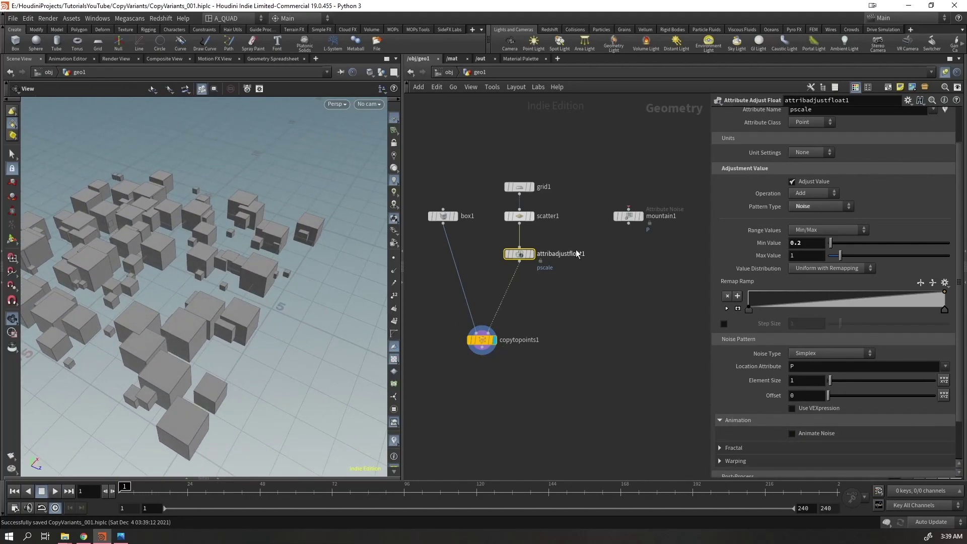
Align the grid, scatter and Attribute Adjust Float nodes in an evenly spaced vertical column
drag(524, 260, 519, 89)
key(a)
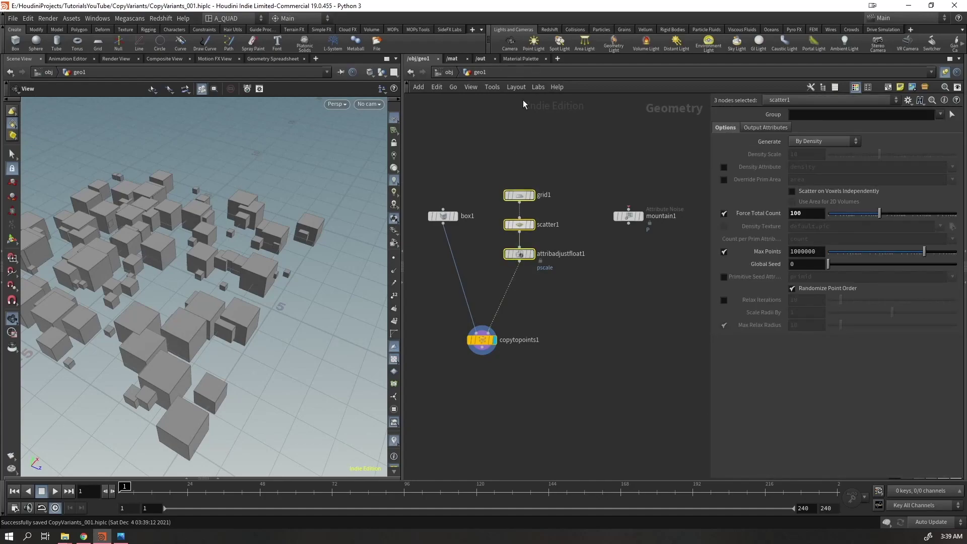
drag(553, 276, 612, 325)
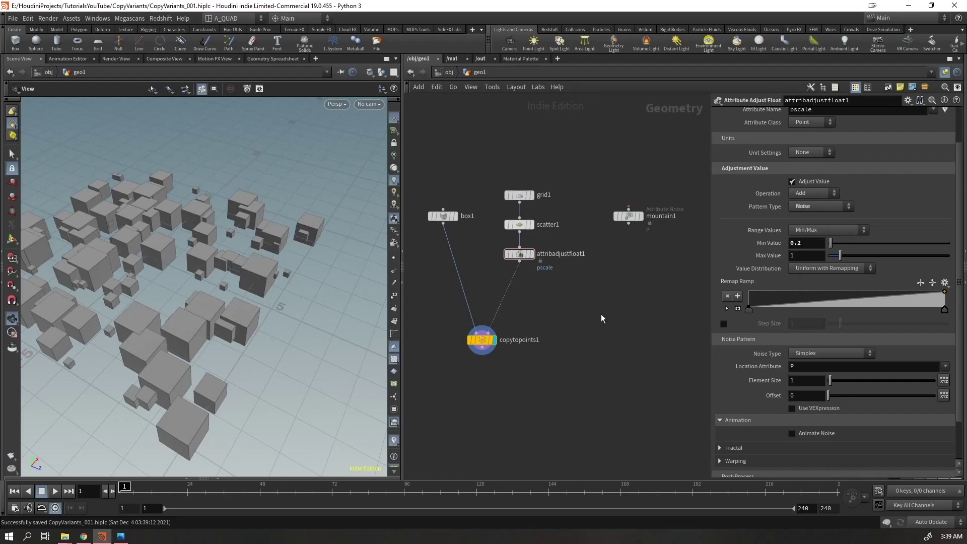
Add an unconnected Attribute Adjust Color node to view its Cd parameters, and delete it again
key(Tab)
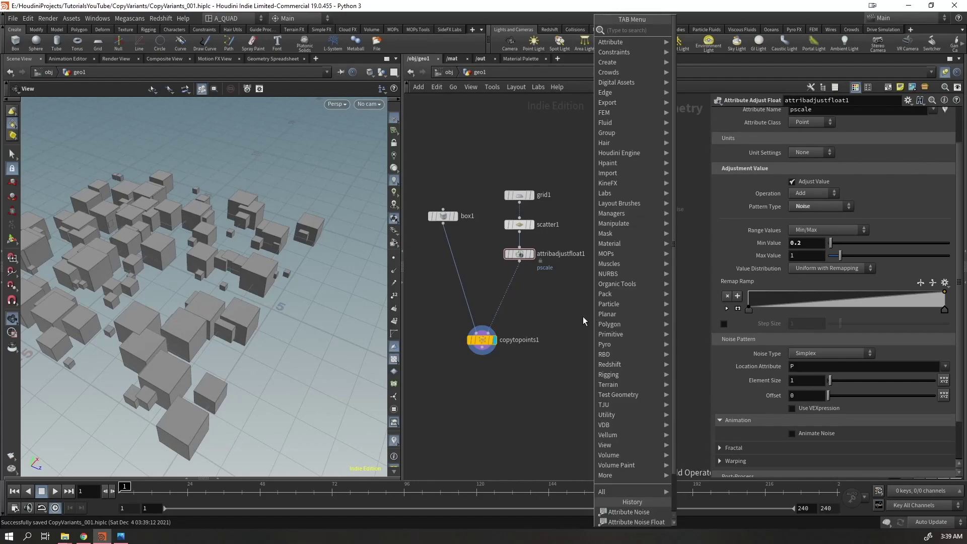
click(552, 302)
key(Tab)
text(adco)
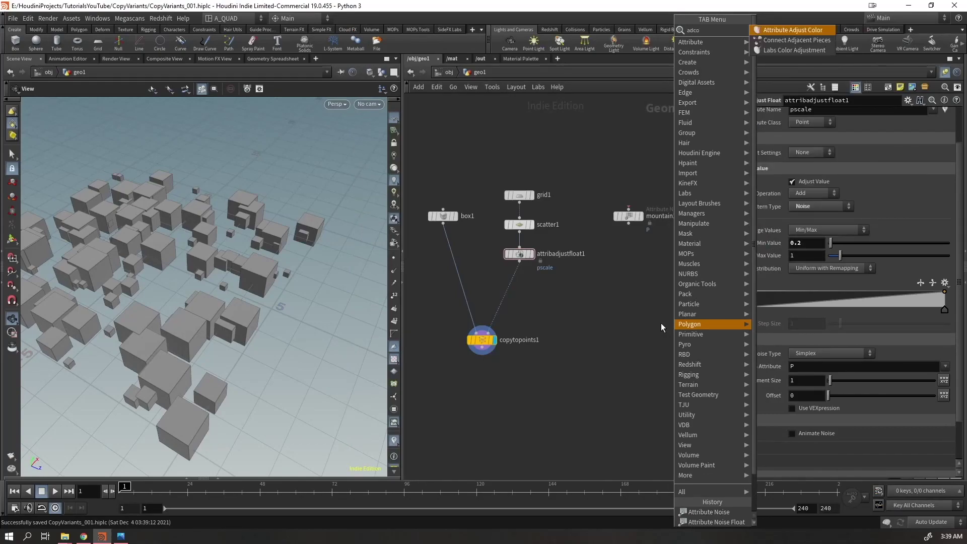
key(Return)
click(661, 322)
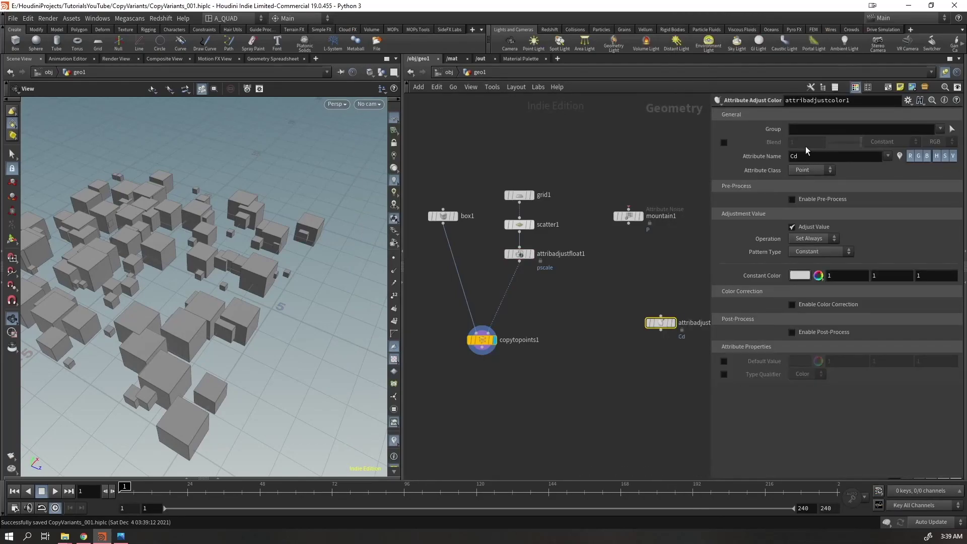
key(Delete)
Add an unconnected Attribute Adjust Vector node to view its attribute settings, and delete it again
key(Tab)
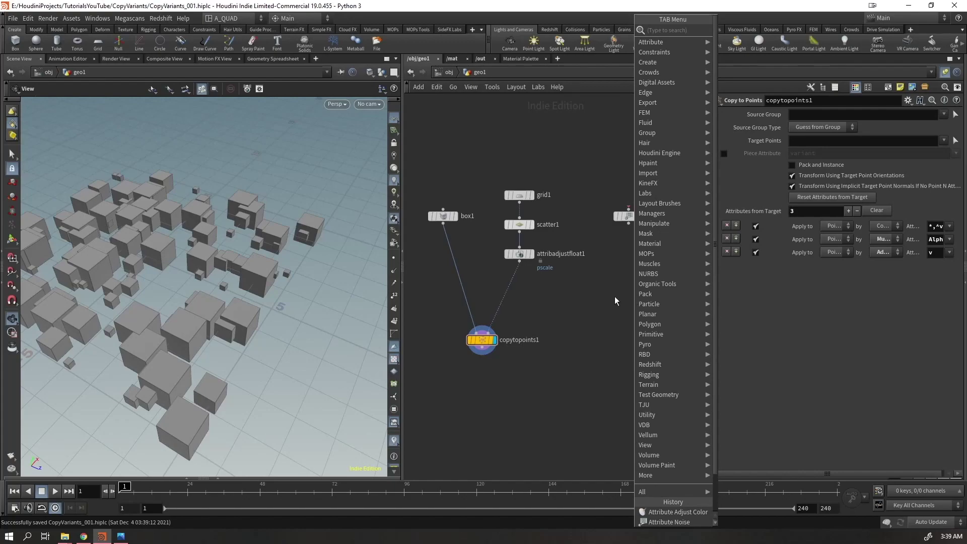
key(Escape)
key(Tab)
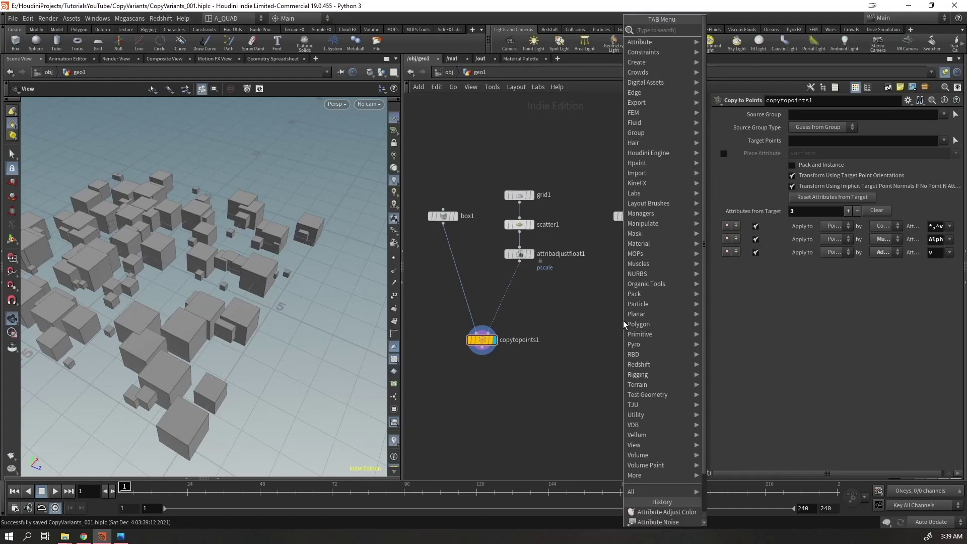
text(adjus)
key(Down)
key(Down)
key(Down)
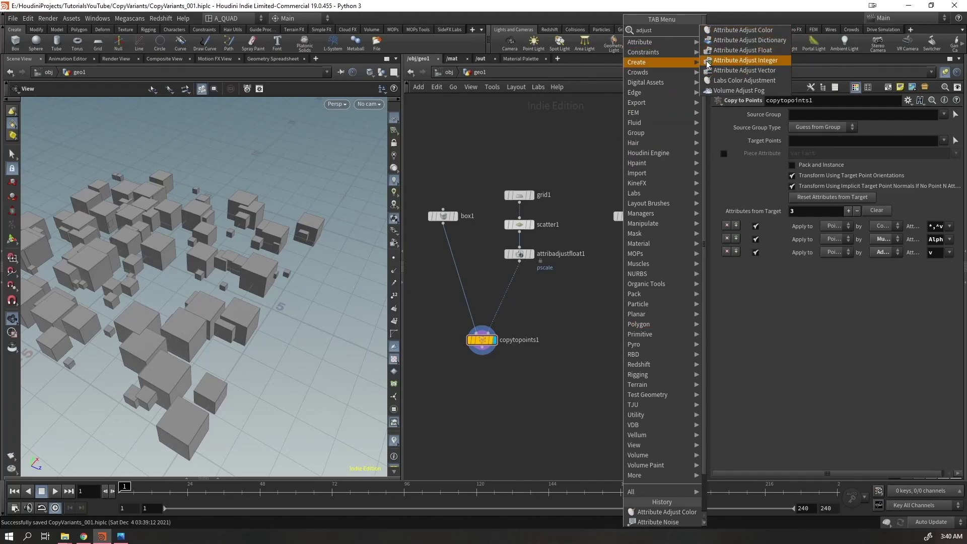
click(741, 71)
click(583, 304)
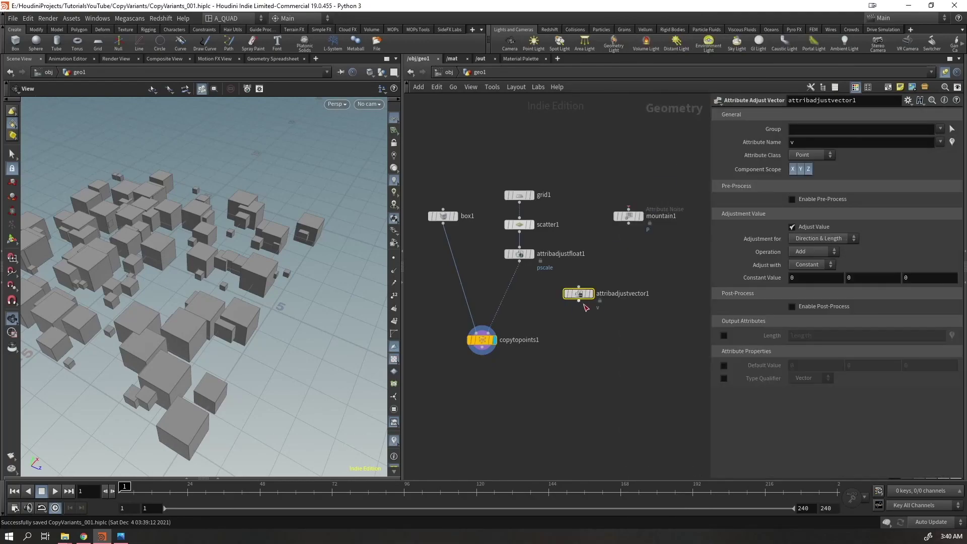
click(801, 142)
click(589, 293)
key(Delete)
Add an unconnected Attribute Adjust Integer node to view its variant attribute settings, and delete it again
key(Tab)
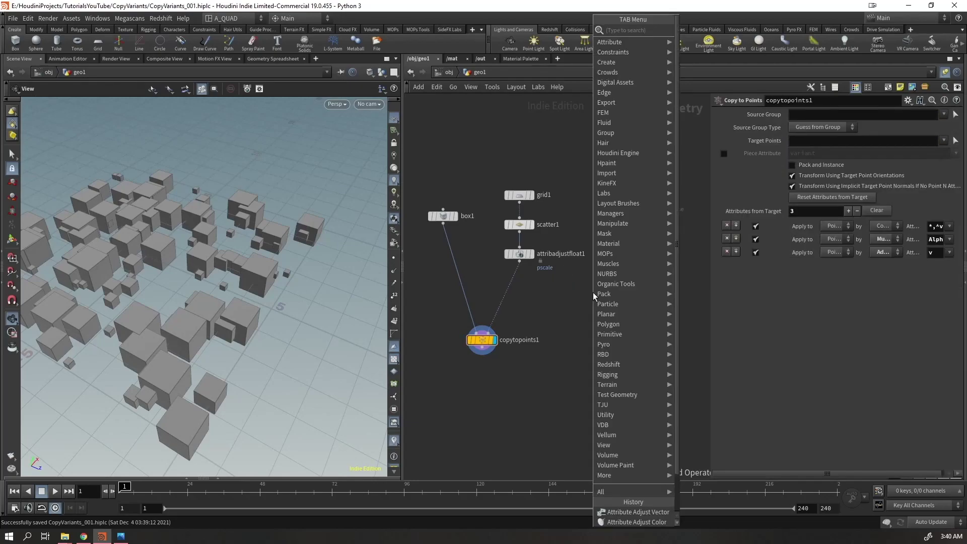
text(int)
key(Down)
key(Down)
key(Down)
key(Down)
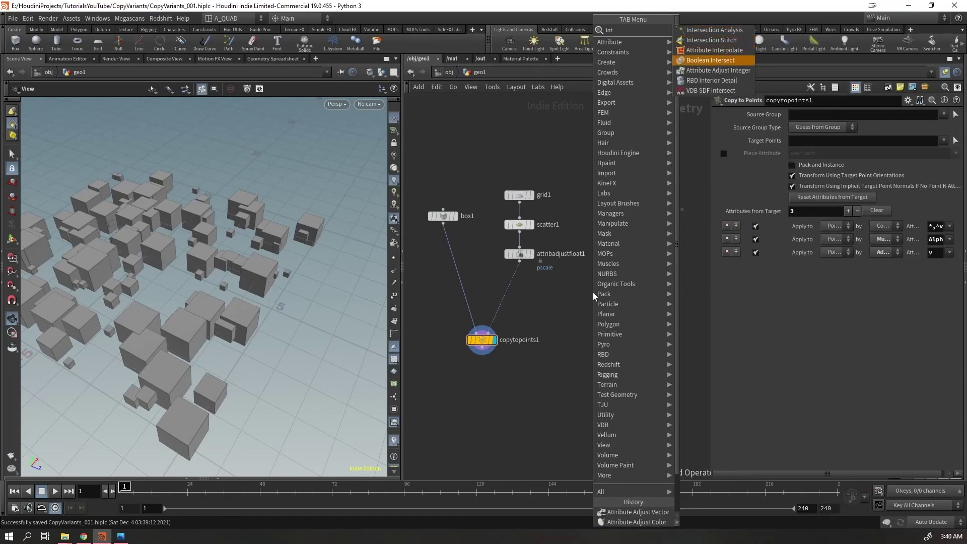
key(Return)
click(593, 292)
key(Return)
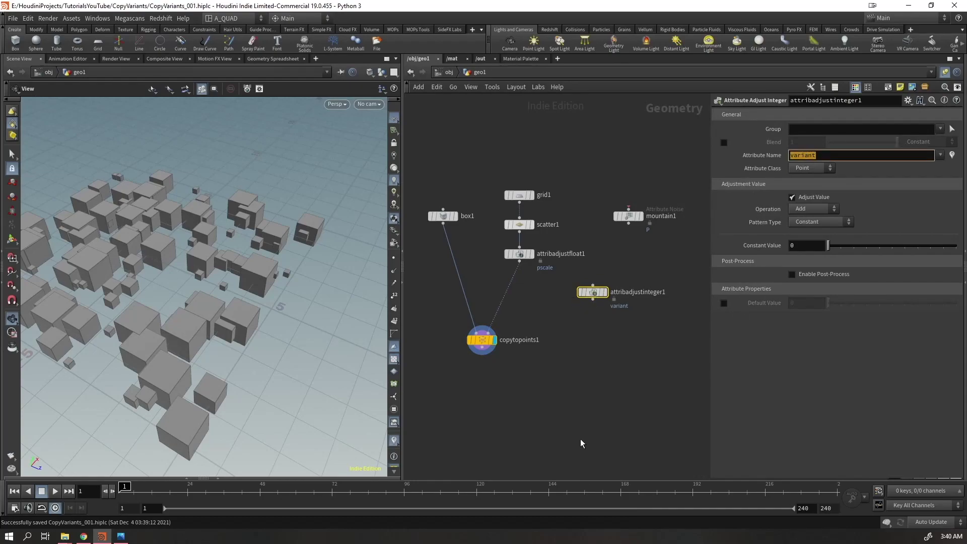
drag(635, 265, 596, 302)
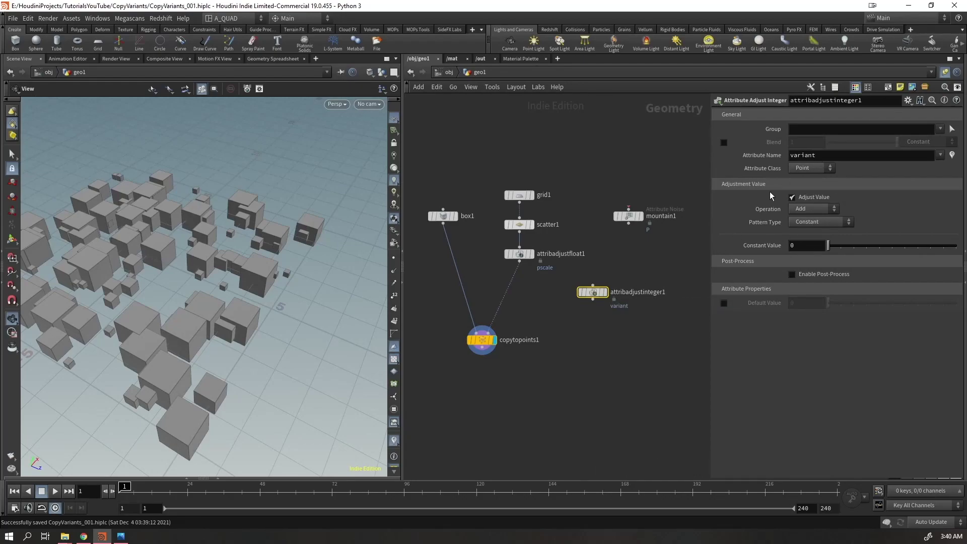
key(Delete)
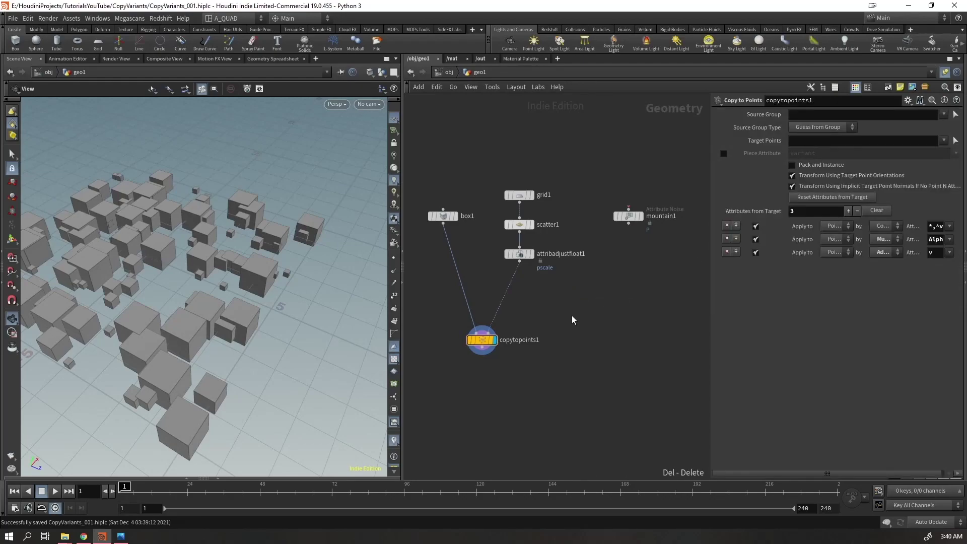
Move the box node up and away from the scatter branch, level with the grid node
middle_drag(542, 315, 607, 302)
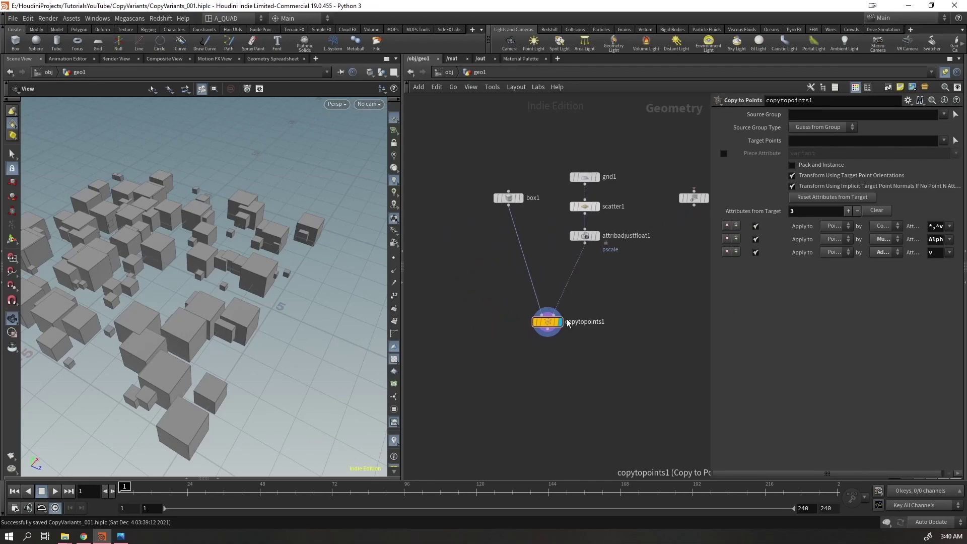
drag(515, 204, 481, 186)
mouse_move(548, 327)
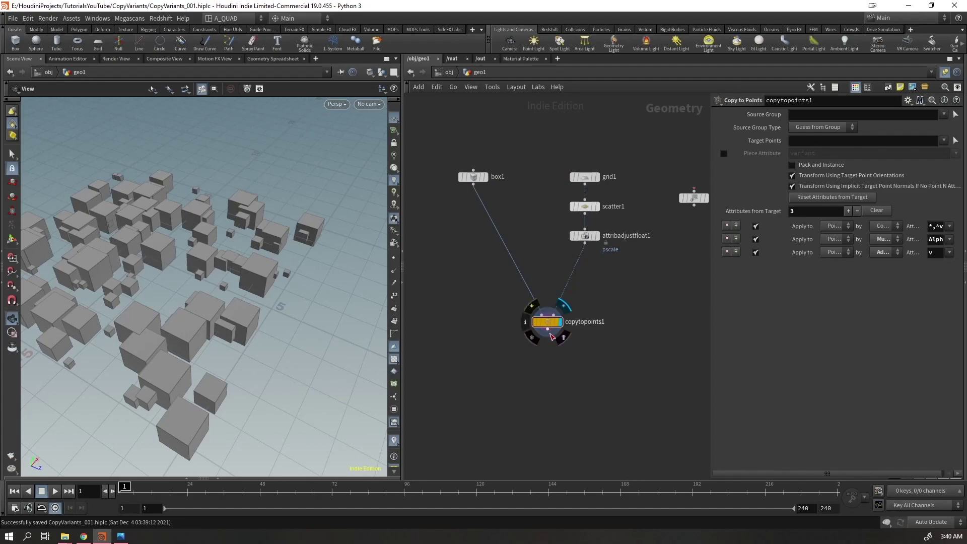
Move the Copy to Points node up slightly, and view the grid and the scattered points in turn
drag(548, 326, 534, 307)
drag(47, 292, 202, 323)
click(597, 177)
drag(240, 256, 282, 279)
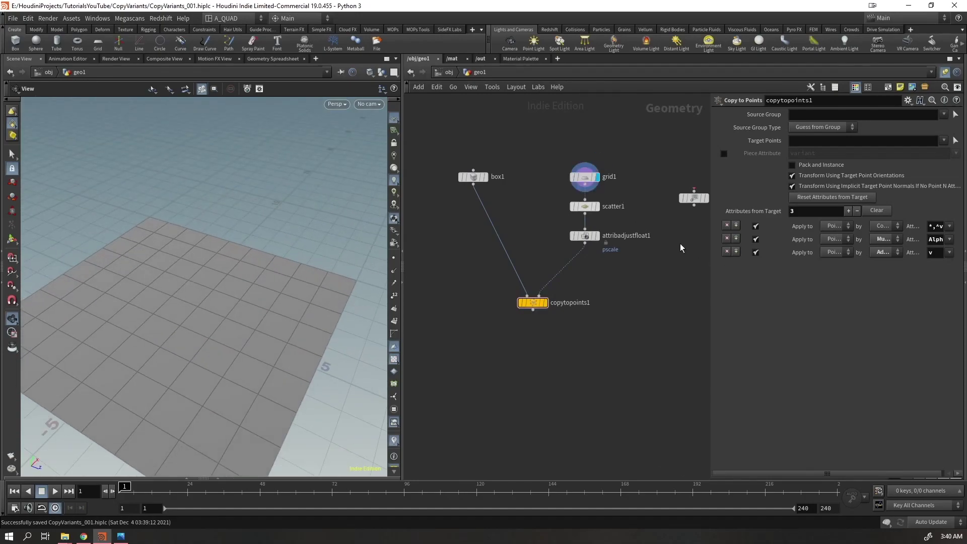
click(596, 206)
click(584, 207)
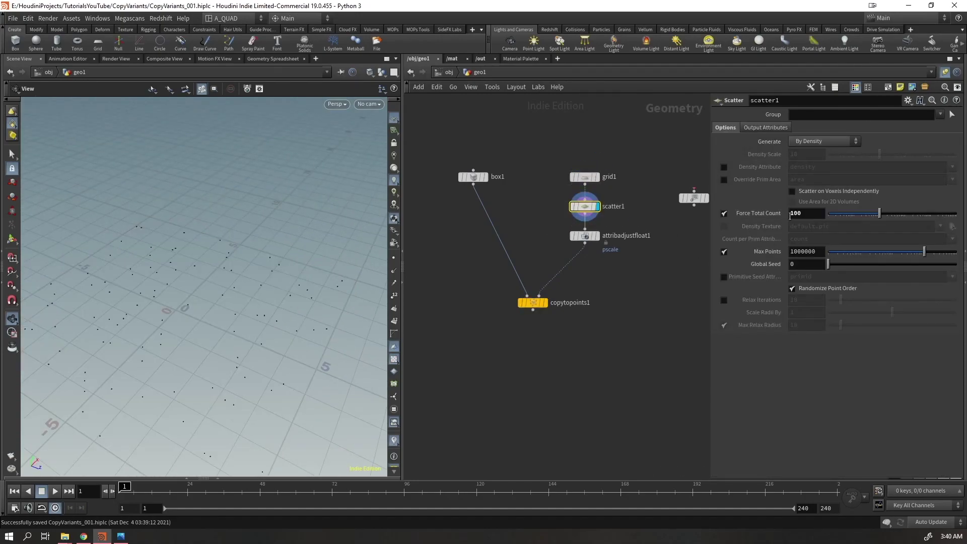
mouse_move(171, 282)
mouse_down()
mouse_move(157, 289)
mouse_move(149, 361)
mouse_move(183, 276)
mouse_move(183, 285)
mouse_up()
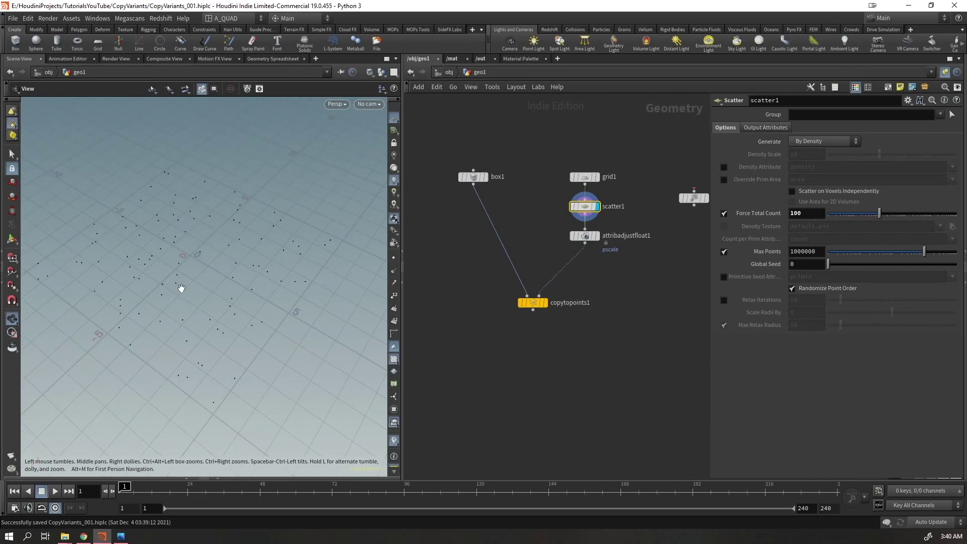
Display the Copy to Points result again and enable its Piece Attribute, using variant
click(545, 303)
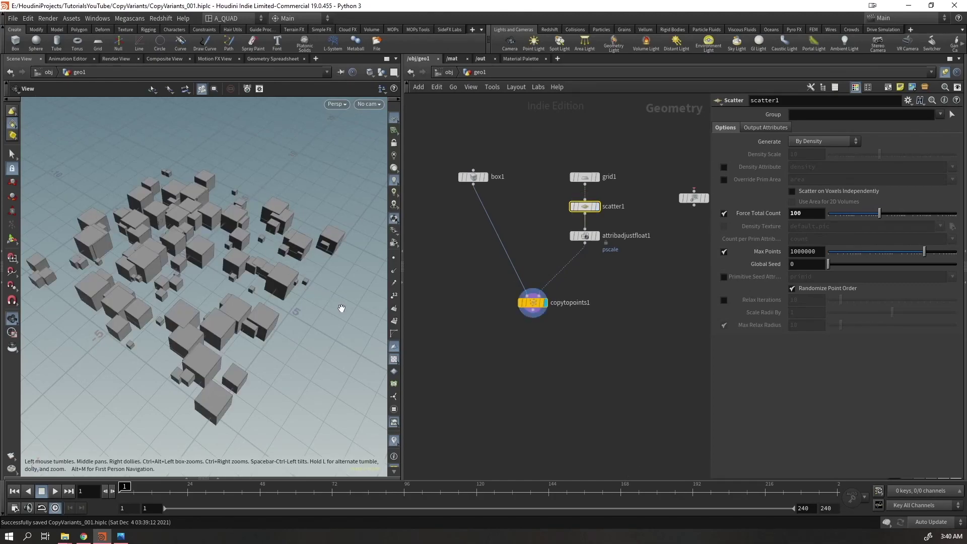
click(534, 304)
scroll(510, 312, up, 2)
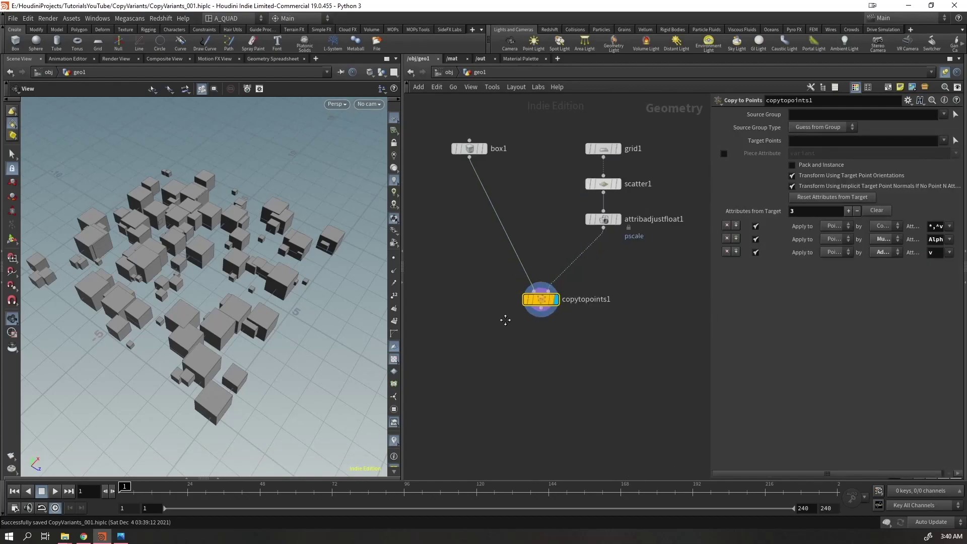
middle_drag(509, 319, 540, 334)
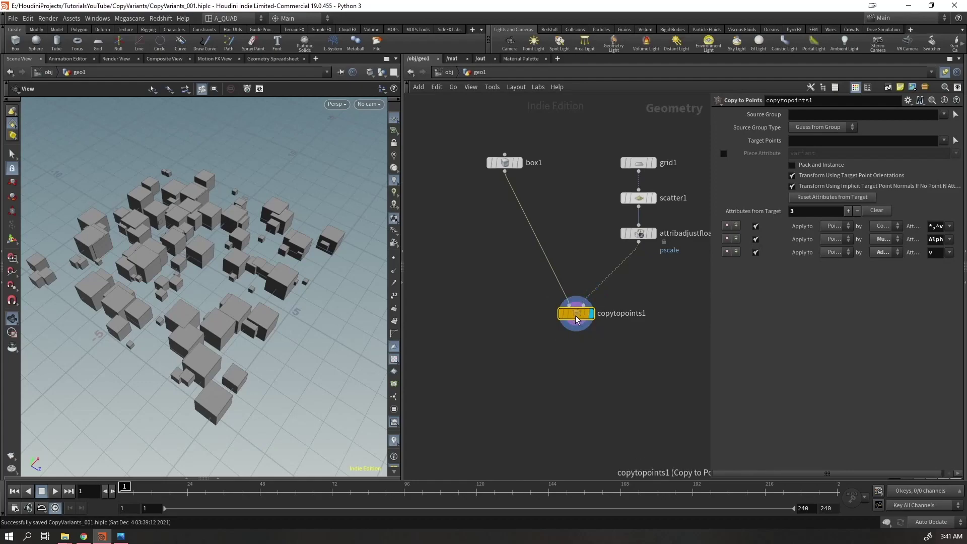
drag(602, 342, 538, 294)
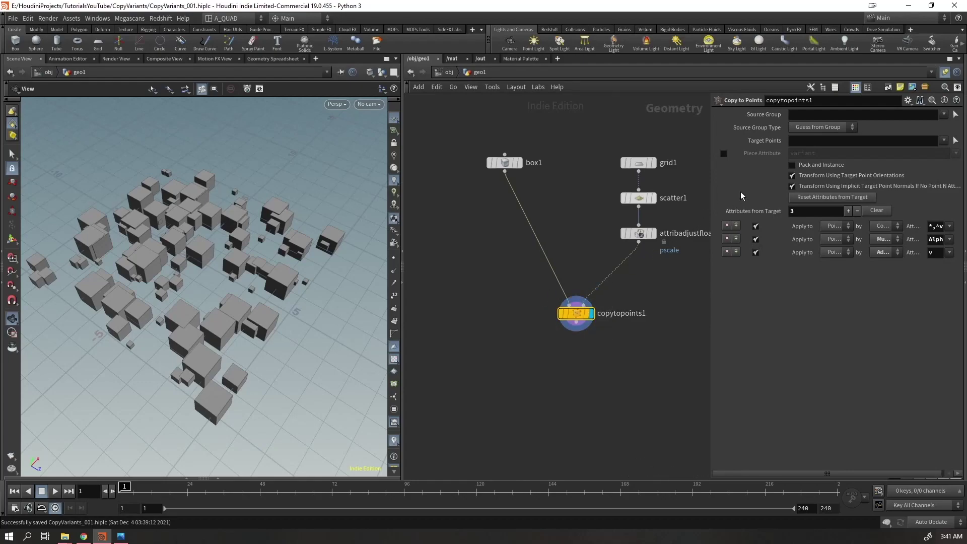
click(724, 153)
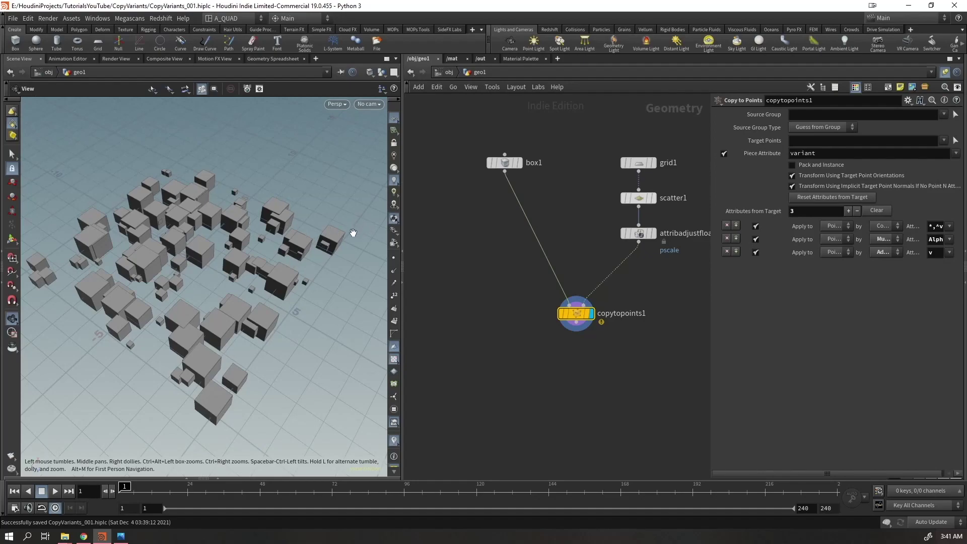
Move the box node away from the scatter branch, add a Sphere node beside it and display the sphere
middle_drag(514, 273, 553, 274)
drag(550, 168, 449, 167)
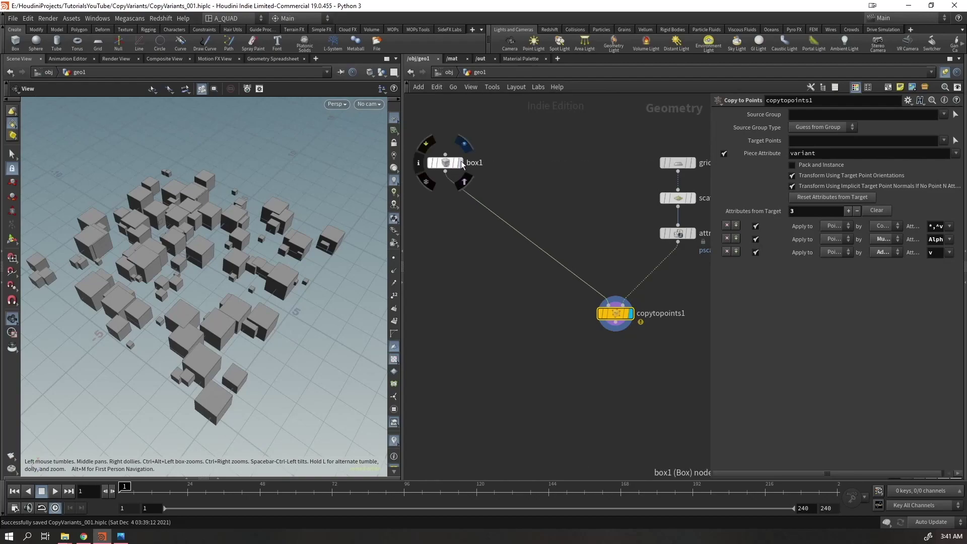
click(460, 163)
key(Tab)
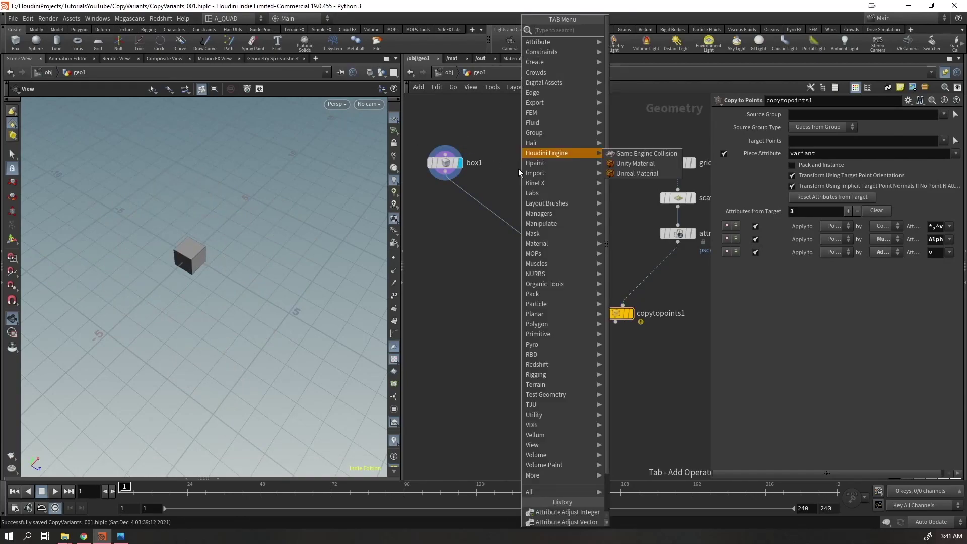
text(sph)
key(Return)
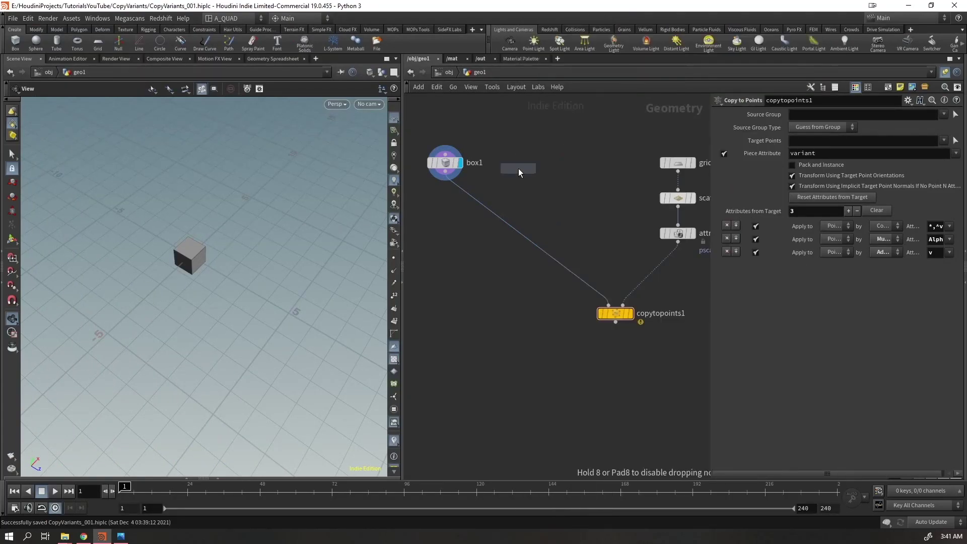
click(518, 168)
click(535, 169)
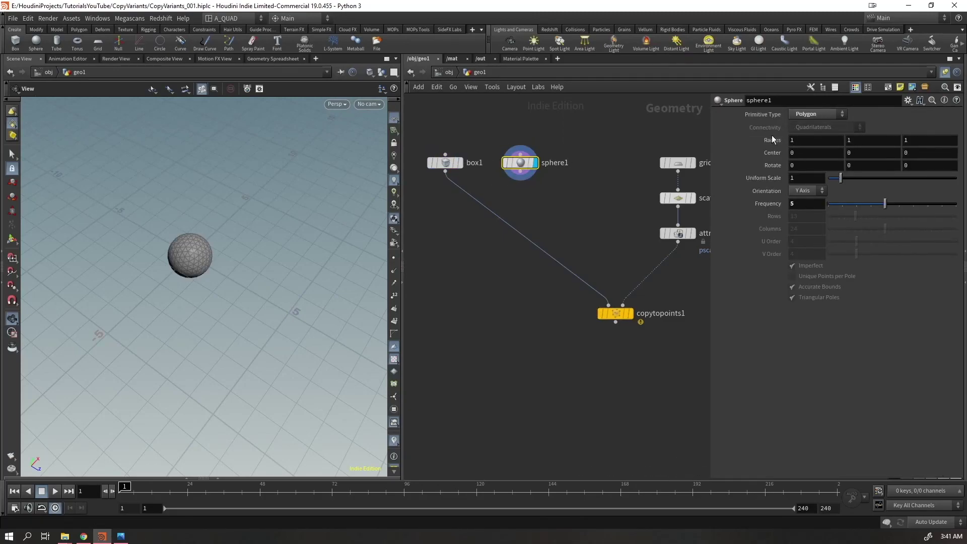
Set the sphere's uniform scale to 0.5
double_click(798, 177)
text(0.7)
key(BackSpace)
text(5)
key(Return)
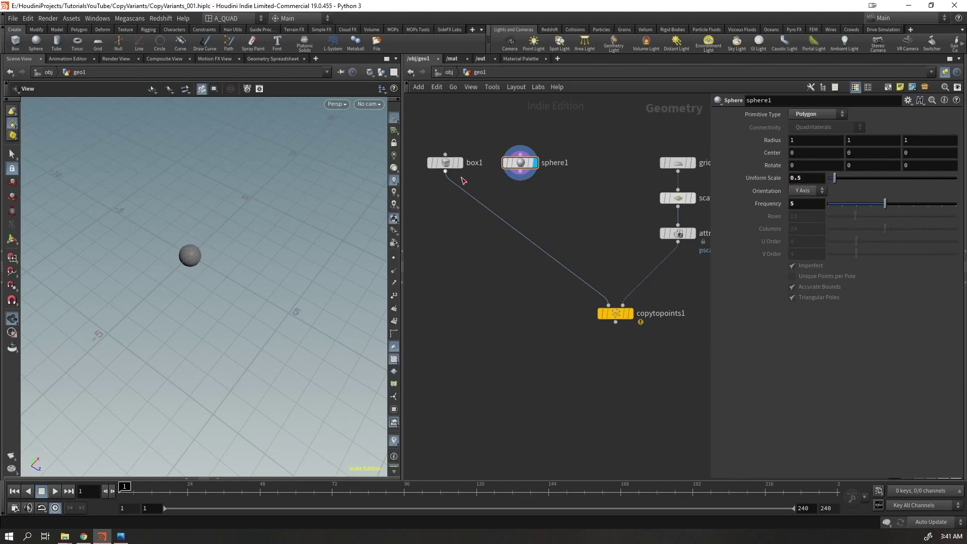
Merge the box and sphere nodes, feed the merge into the first input of Copy to Points, and display the copies
click(458, 162)
click(534, 162)
drag(541, 210, 497, 226)
click(608, 305)
click(631, 313)
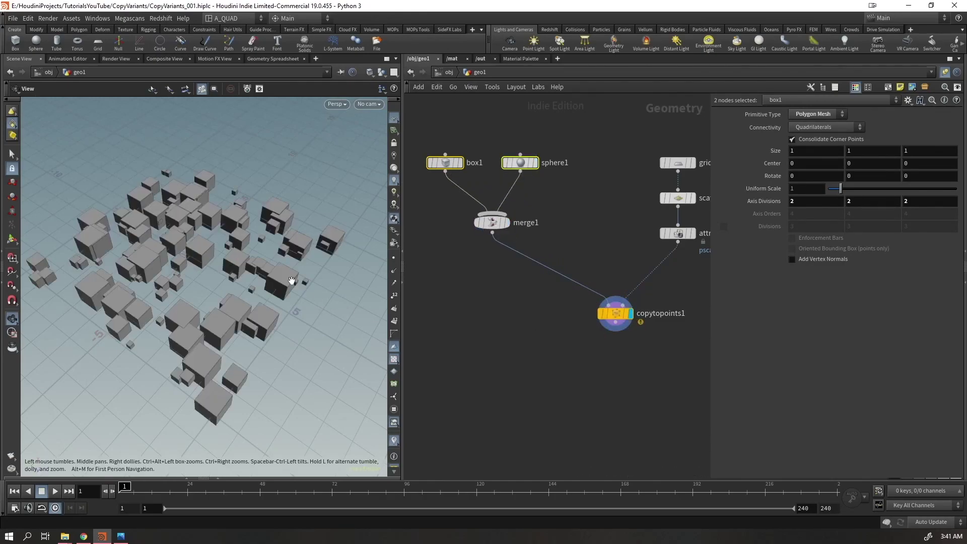
Set the sphere's uniform scale to 0.6 and inspect the copied box-and-sphere shapes up close
click(521, 162)
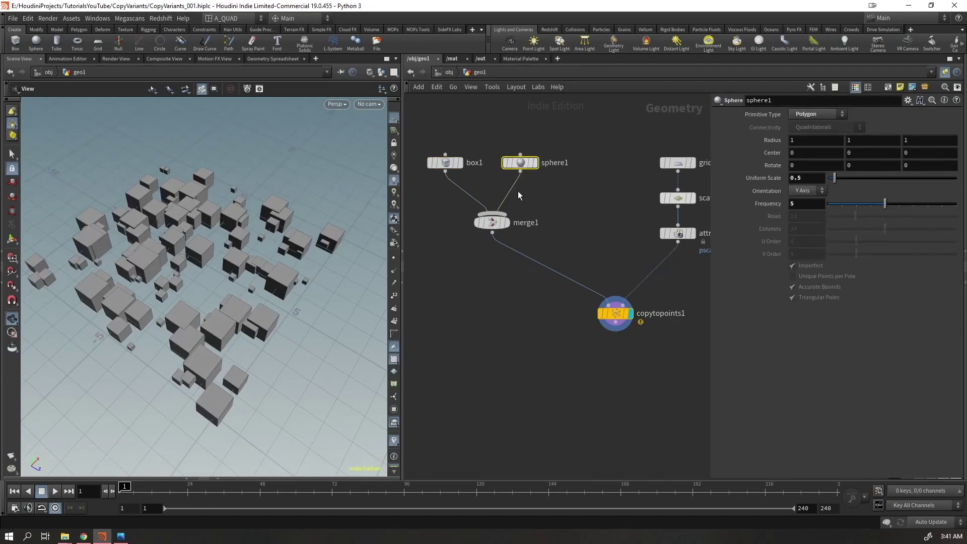
click(806, 177)
text(0.5)
key(Up)
scroll(333, 233, up, 3)
drag(333, 233, 294, 219)
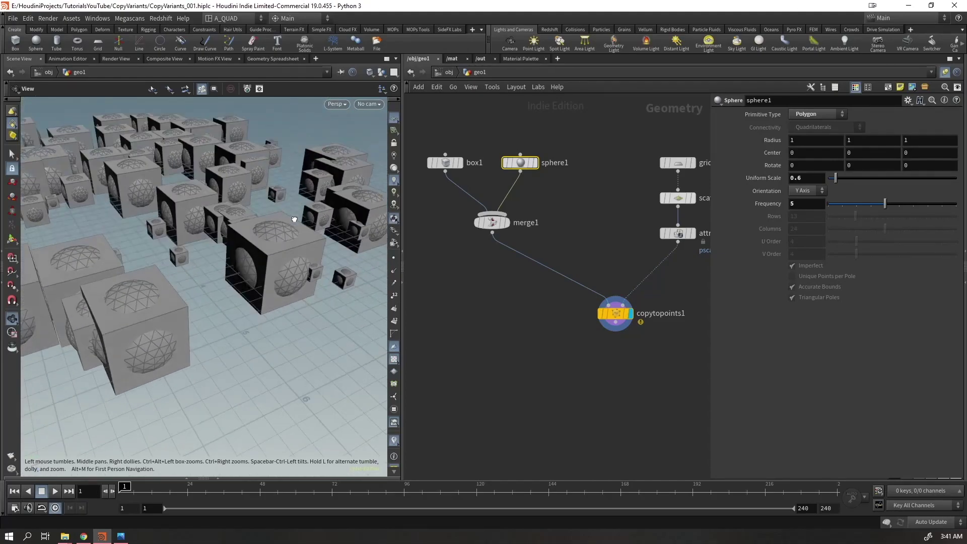
scroll(295, 220, up, 5)
drag(322, 206, 291, 264)
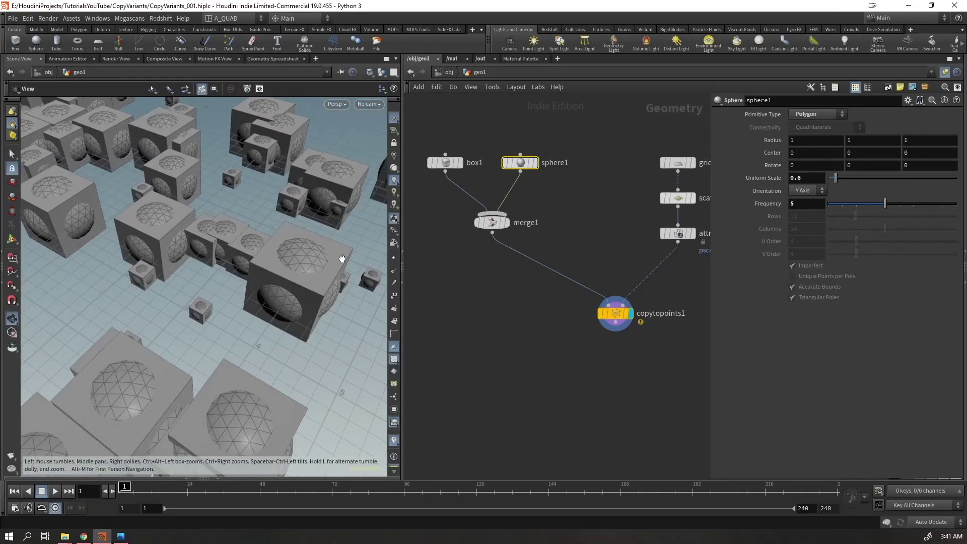
Move the merge node down slightly and the Copy to Points node well below it to make room in the network
drag(494, 219, 487, 235)
drag(176, 214, 192, 254)
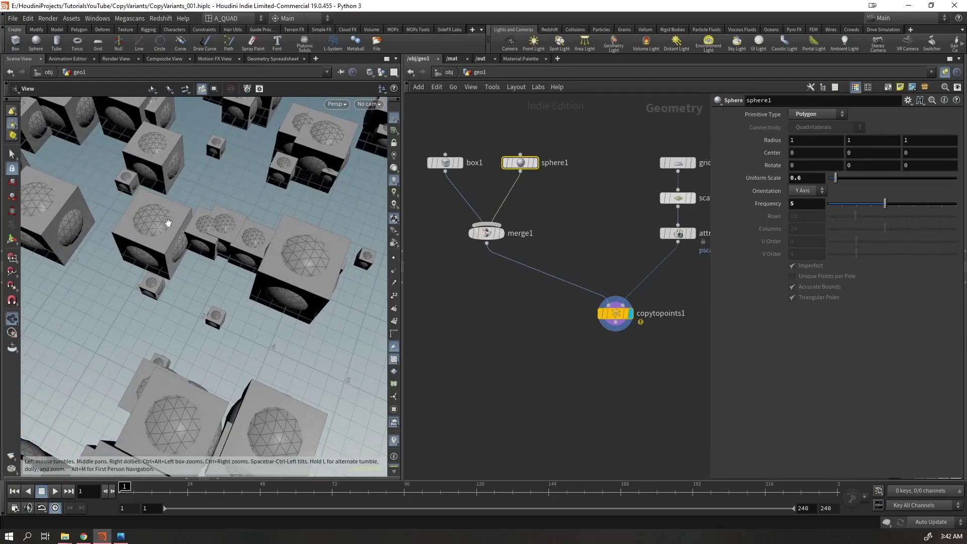
drag(486, 237, 484, 239)
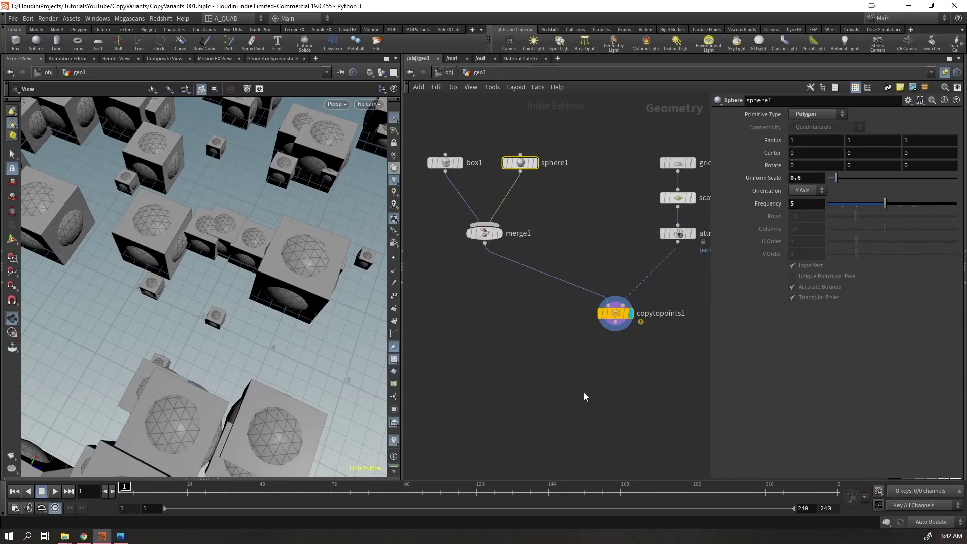
middle_drag(597, 405, 585, 435)
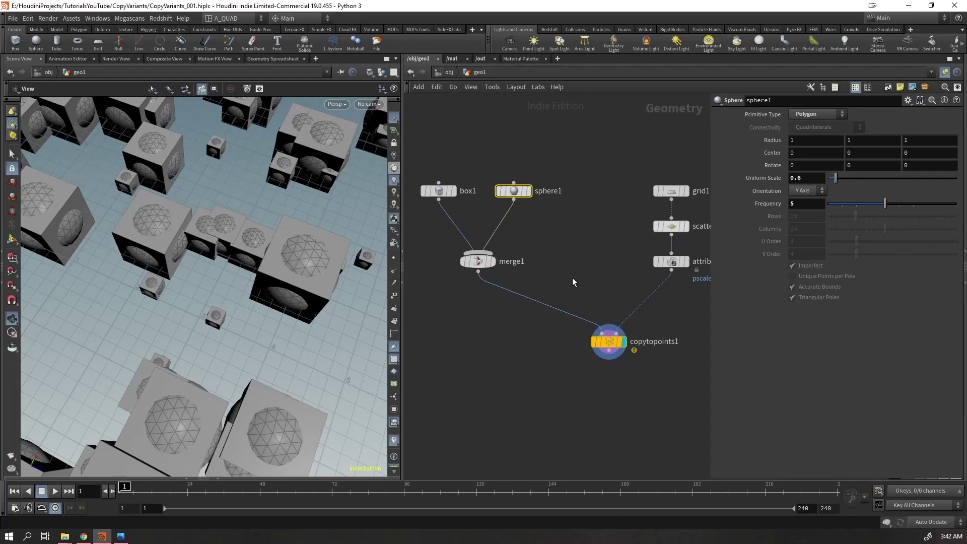
middle_drag(573, 277, 602, 250)
click(636, 313)
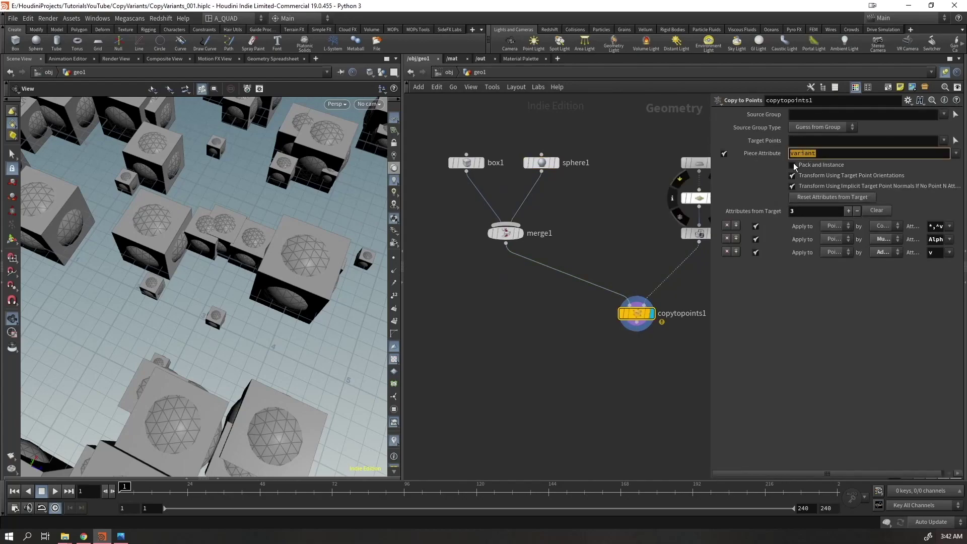
drag(636, 313, 611, 411)
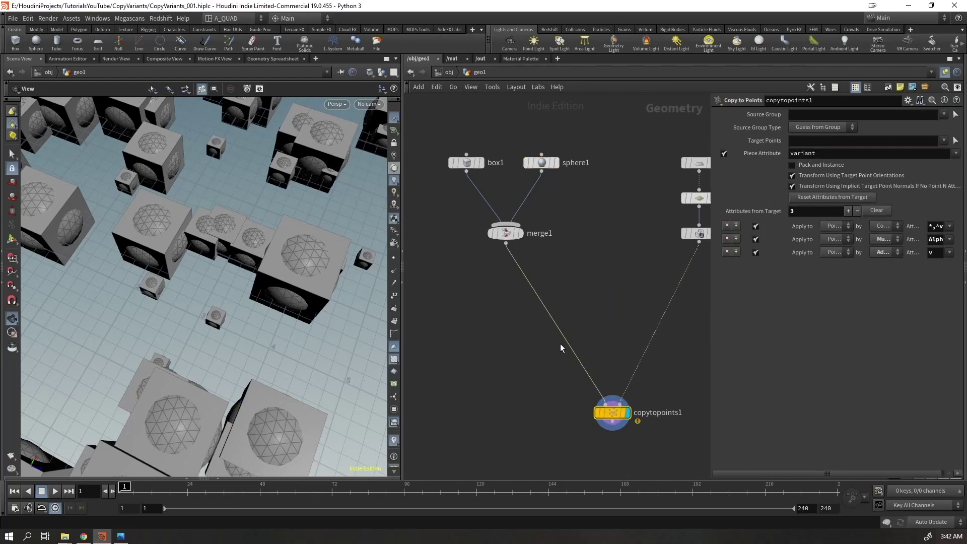
Insert an Attribute Create node between the box and the merge node
key(Tab)
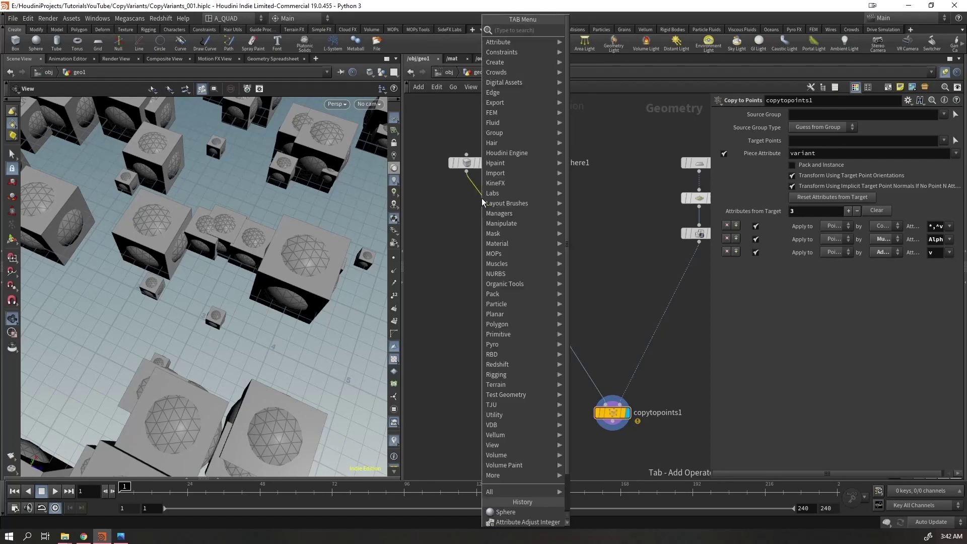
text(attribcr)
key(Return)
click(473, 197)
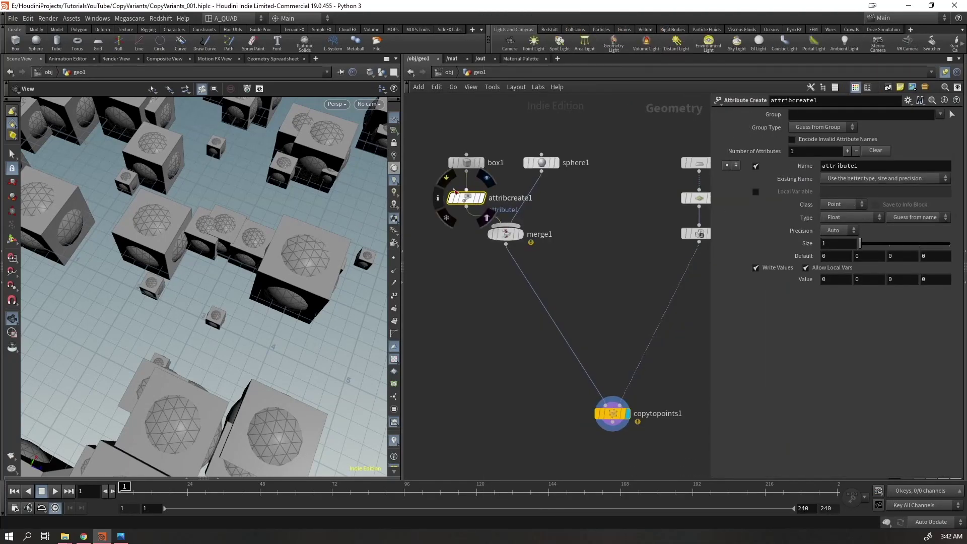
Name the box's new attribute variant and make it an Integer point attribute with value 0
double_click(891, 166)
text(va)
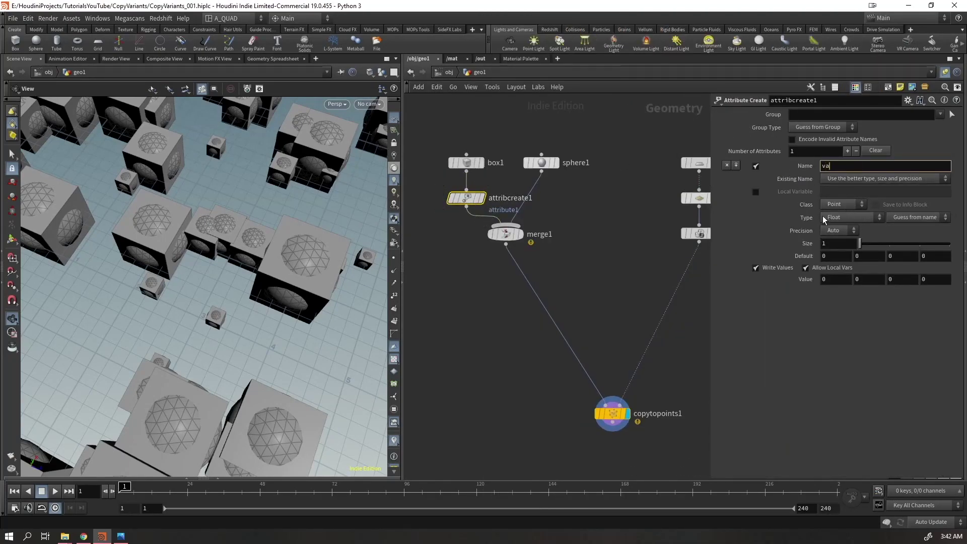
text(riant)
click(835, 205)
click(835, 334)
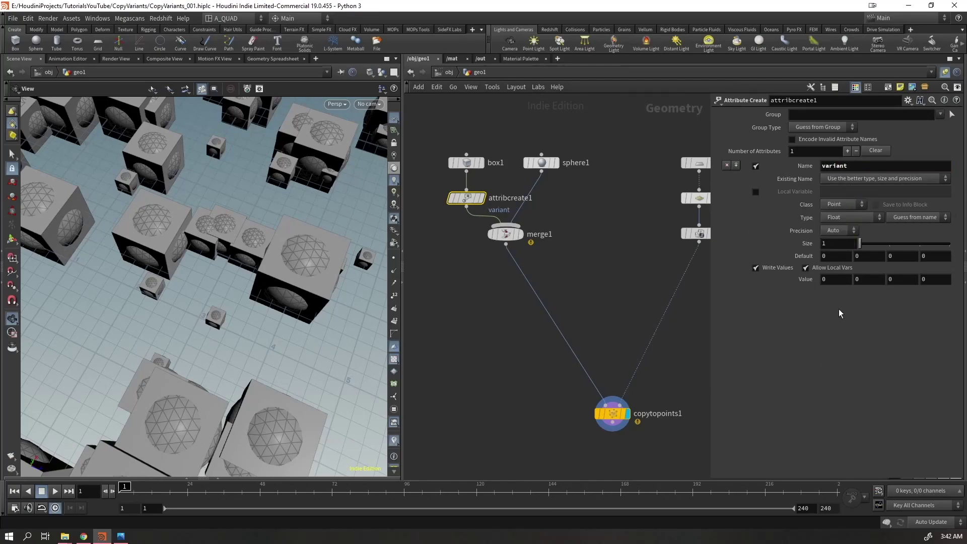
click(827, 218)
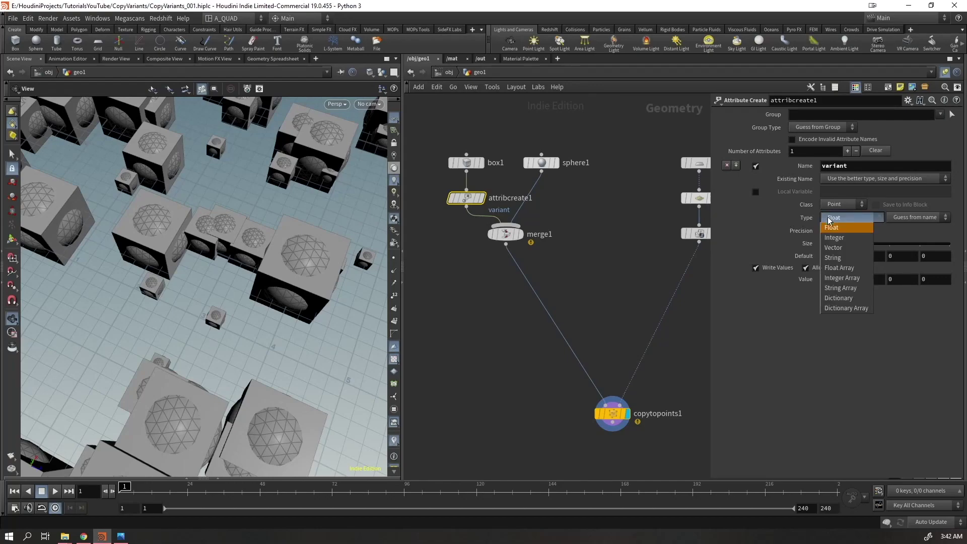
click(831, 237)
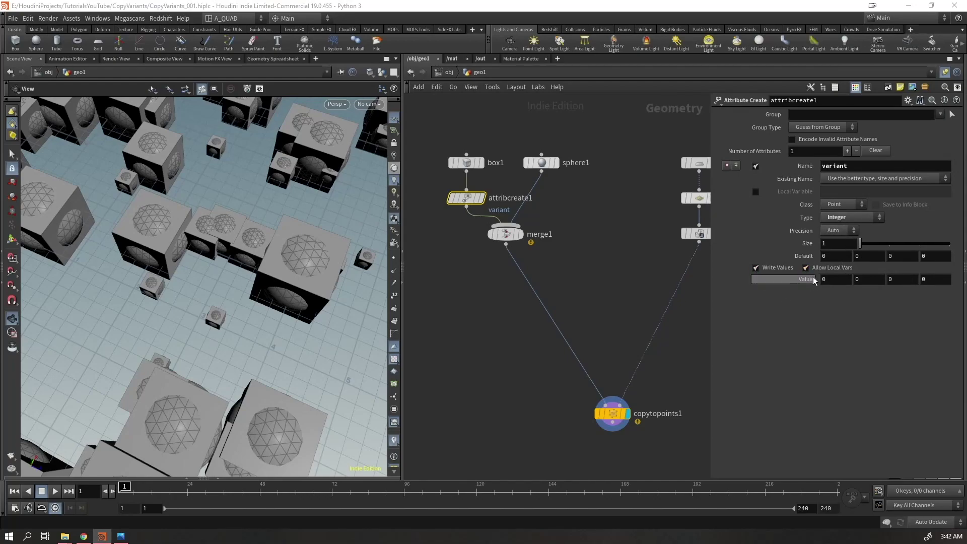
click(834, 279)
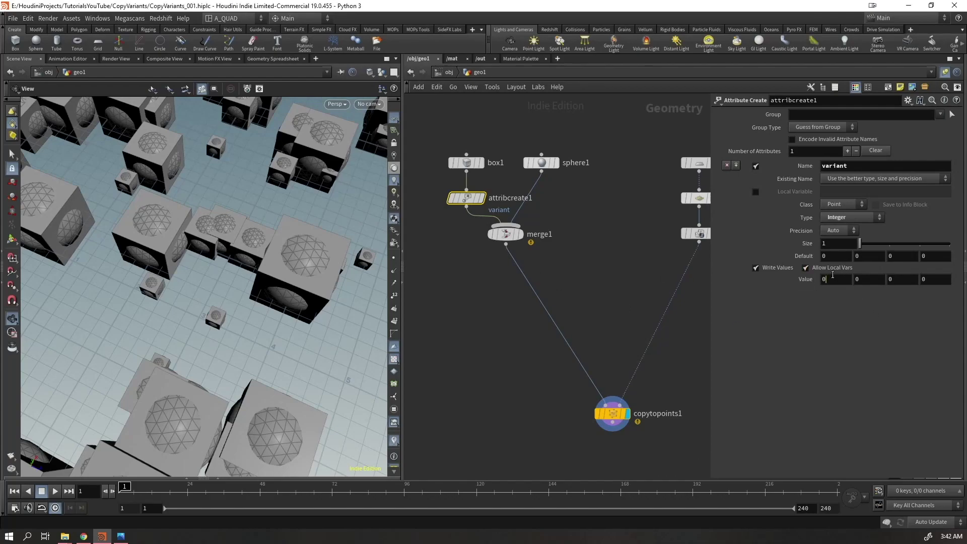
click(584, 245)
Duplicate the Attribute Create node onto the sphere branch with variant value 1, and shift the box branch outward
alt+drag(470, 200, 543, 200)
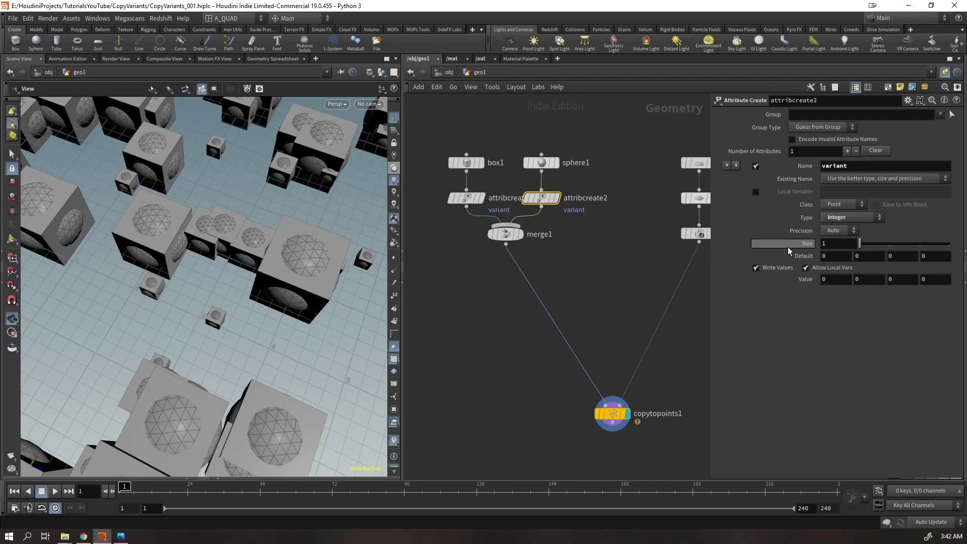
click(645, 289)
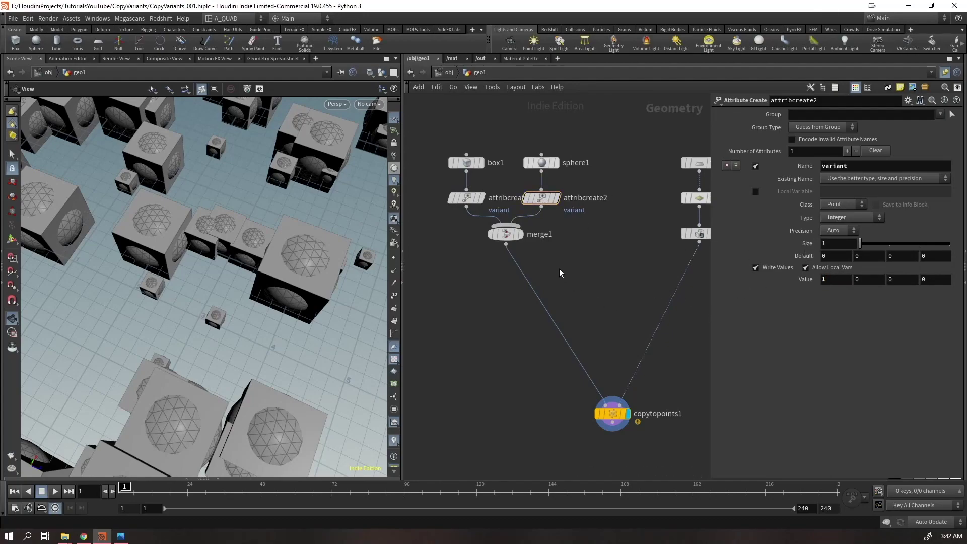
drag(479, 134, 447, 205)
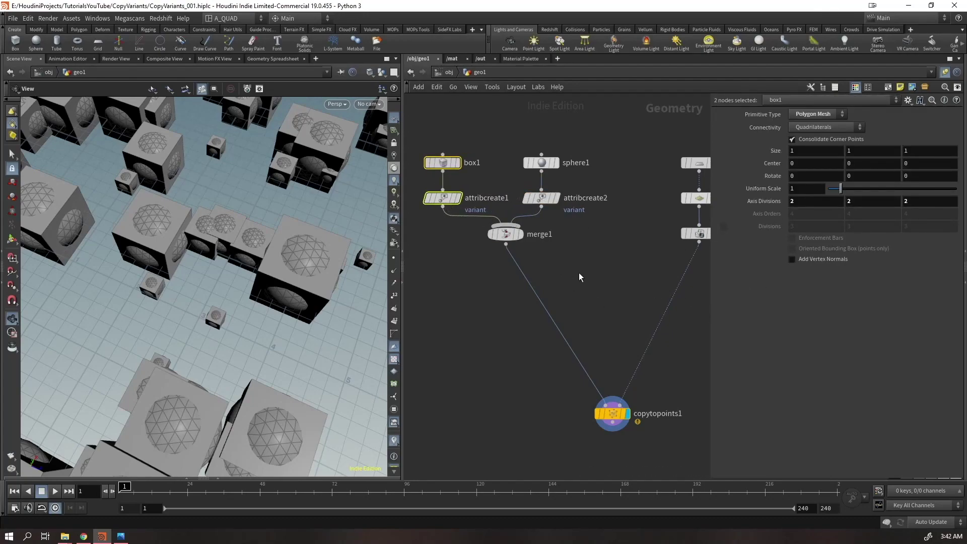
click(578, 276)
Place an Attribute from Pieces node between the pscale Attribute Adjust Float node and Copy to Points, leaving it unconnected
middle_drag(683, 268, 617, 237)
drag(656, 252, 604, 181)
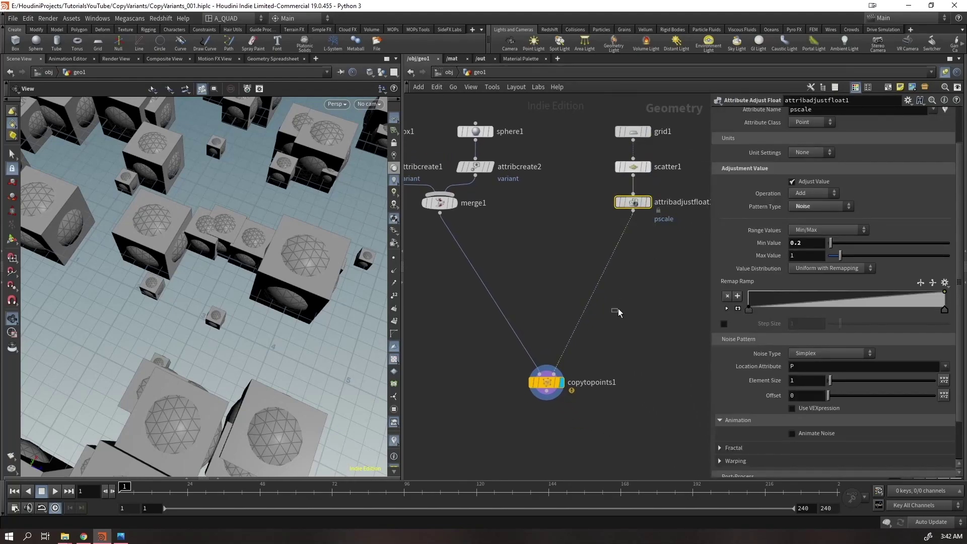
key(Tab)
text(atpi)
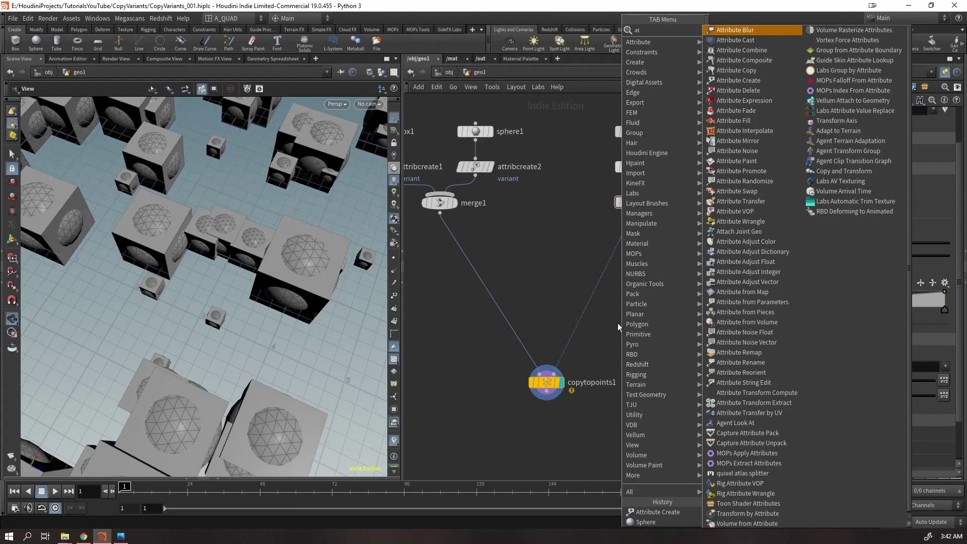
key(Return)
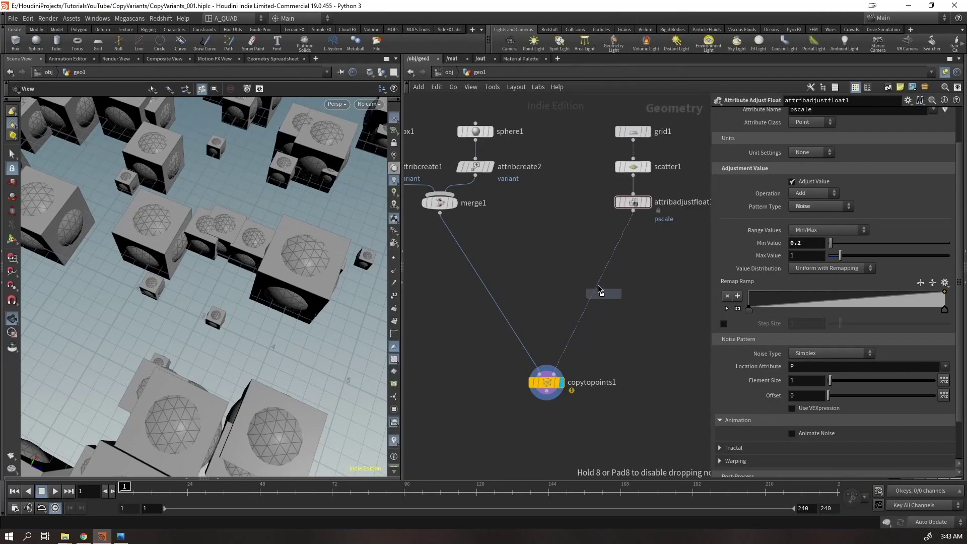
click(579, 272)
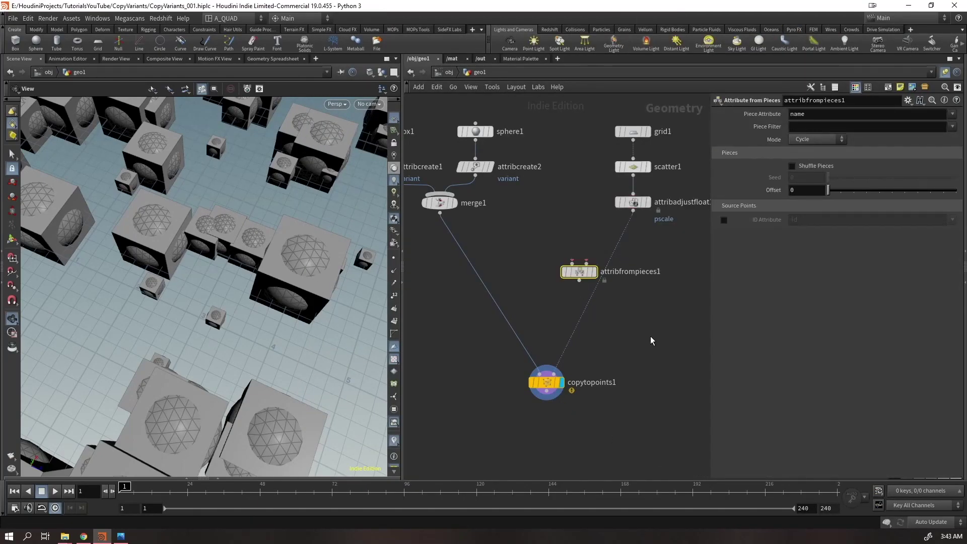
Wire the pscale points and the merged shapes into Attribute from Pieces, and feed its output into Copy to Points as target points
click(440, 214)
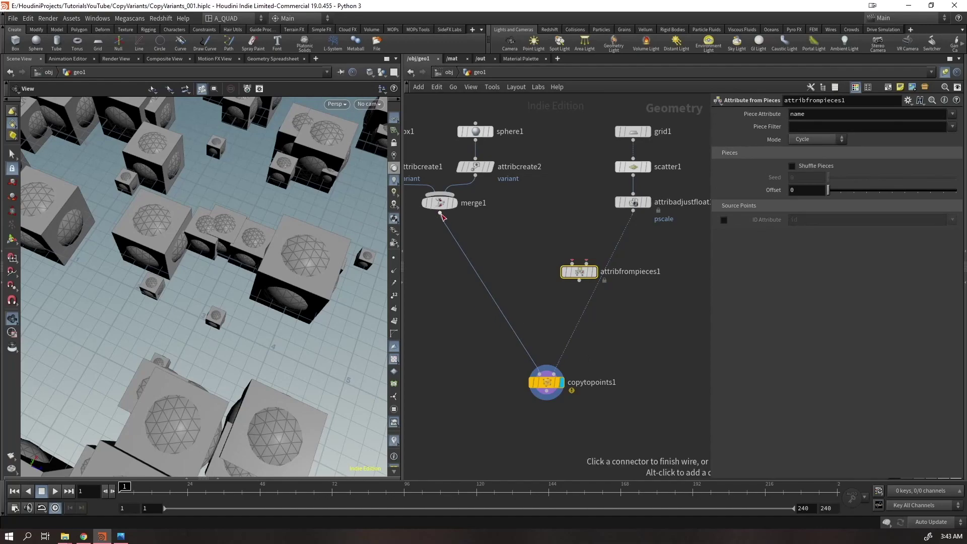
click(589, 264)
click(633, 212)
click(570, 264)
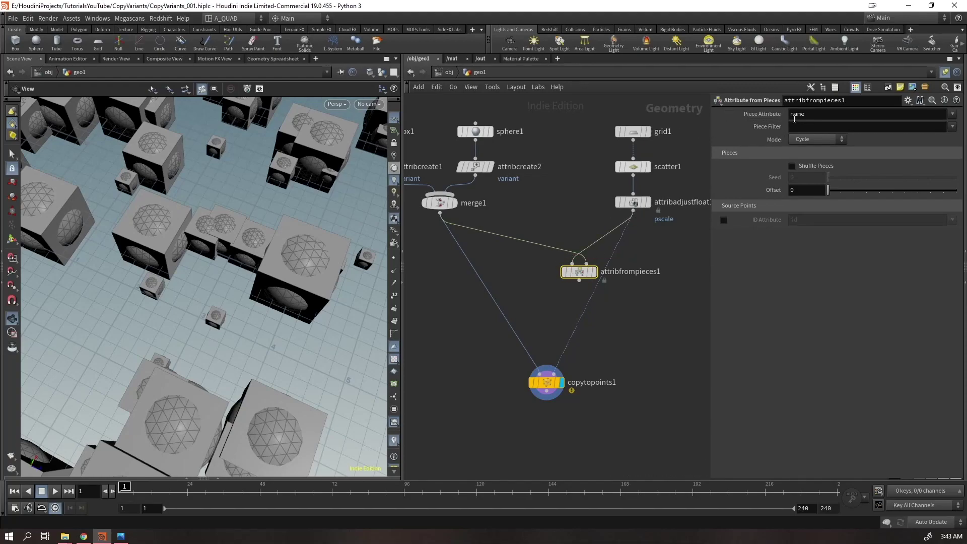
click(546, 381)
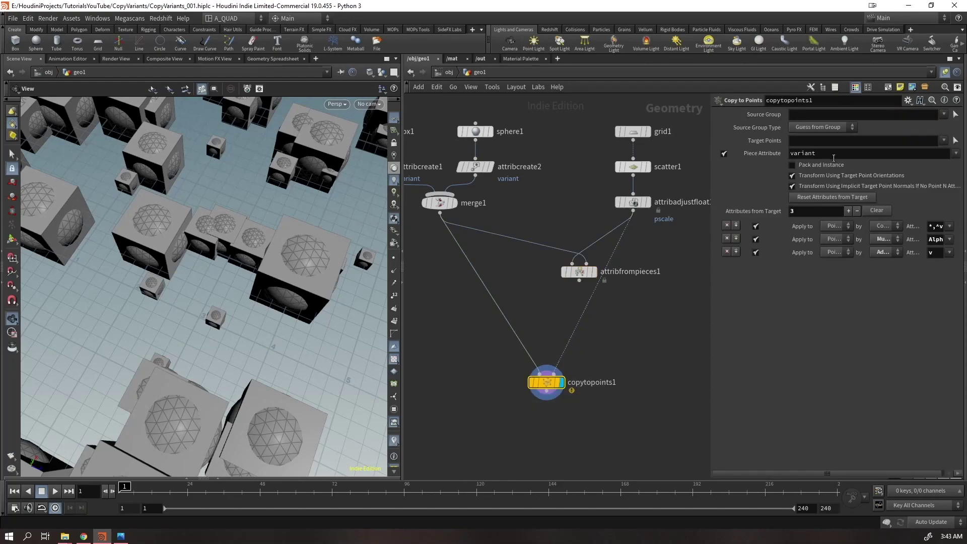
drag(579, 280, 564, 361)
Set the Piece Attribute of Attribute from Pieces to variant, and compare the copies with and without that setting
click(579, 272)
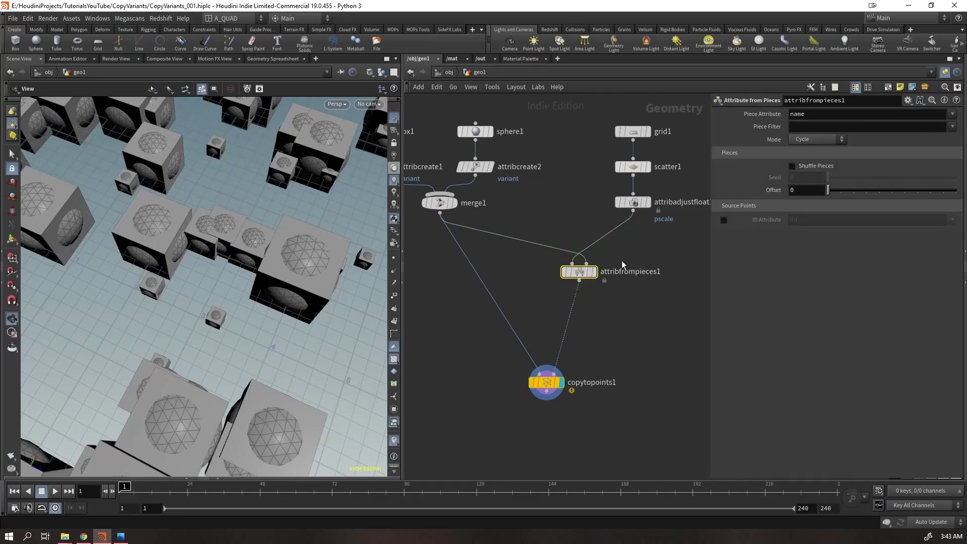
click(952, 115)
click(942, 126)
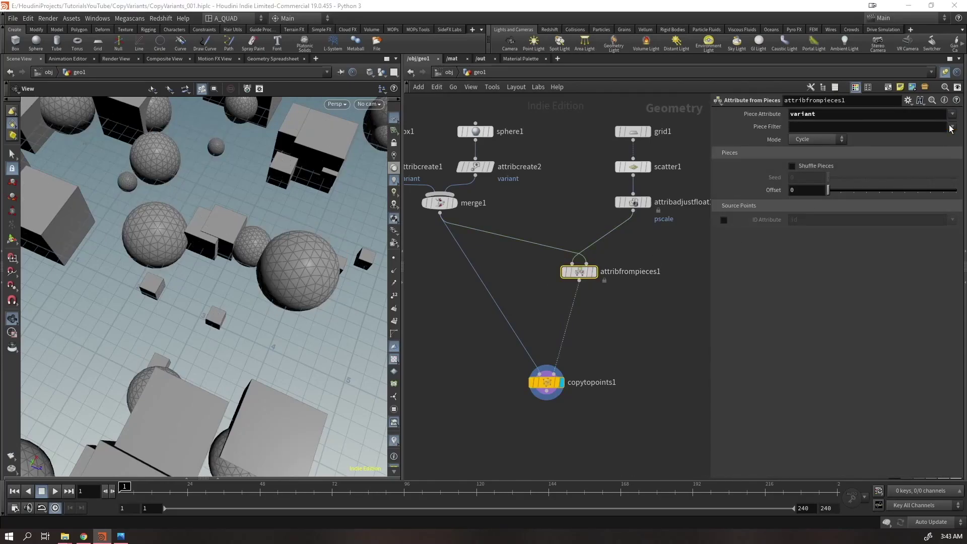
scroll(231, 295, down, 5)
scroll(231, 294, up, 1)
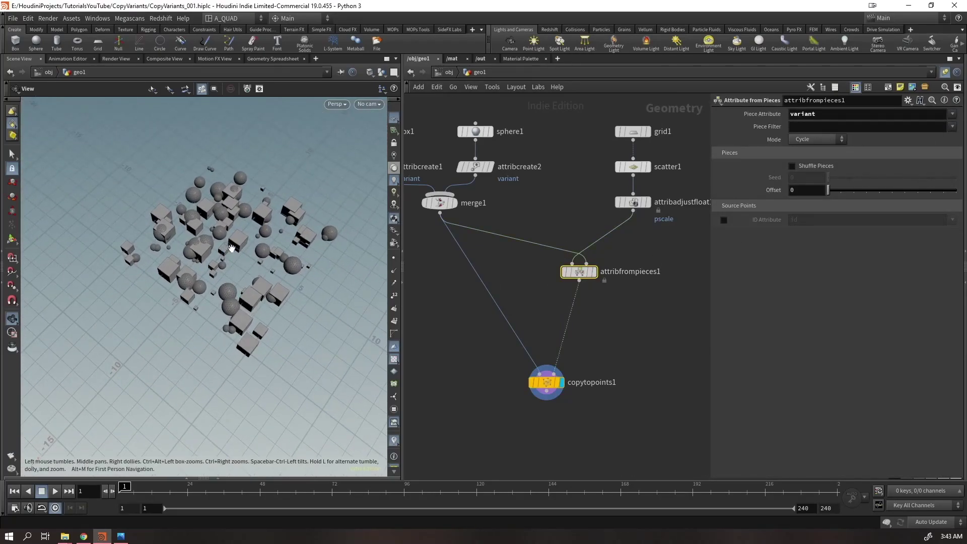
key(ctrl+z)
scroll(244, 249, up, 3)
key(ctrl+shift+z)
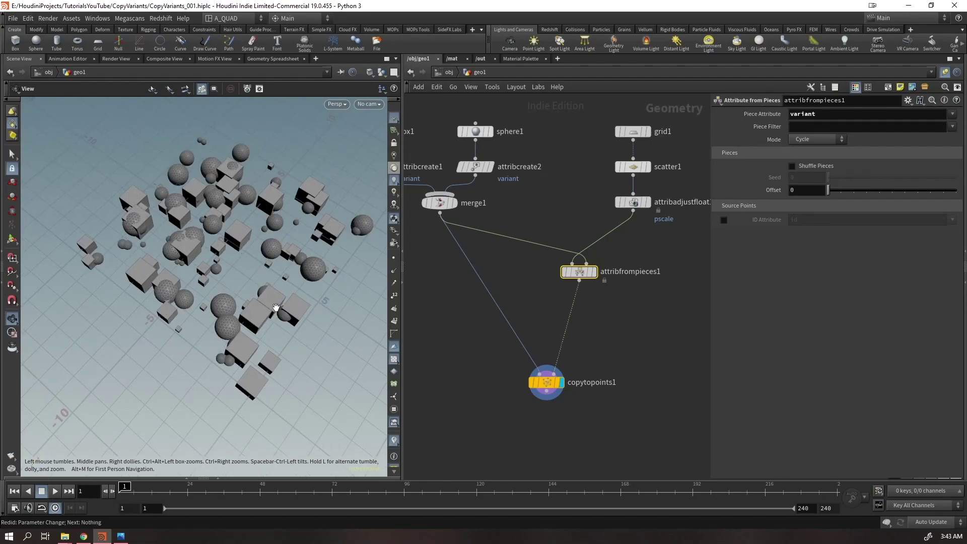
drag(213, 250, 219, 256)
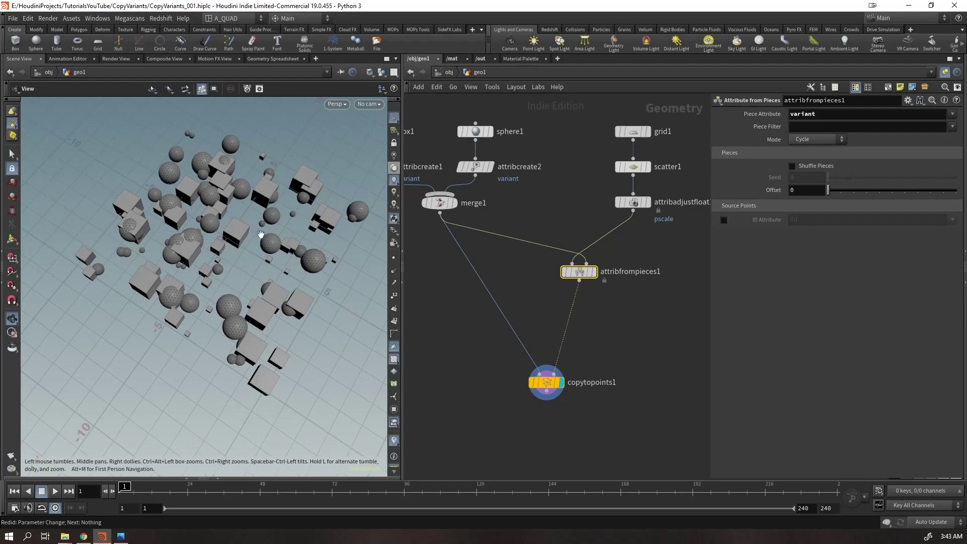
Reposition the Attribute from Pieces and Copy to Points nodes, and try the Noise and Patches modes for assigning pieces
drag(588, 280, 596, 282)
drag(559, 386, 548, 372)
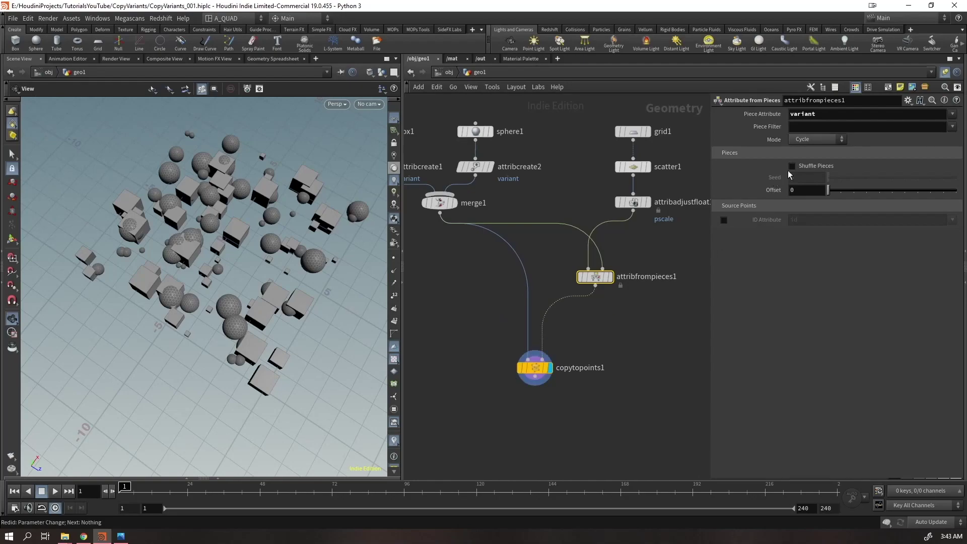
click(807, 140)
click(800, 171)
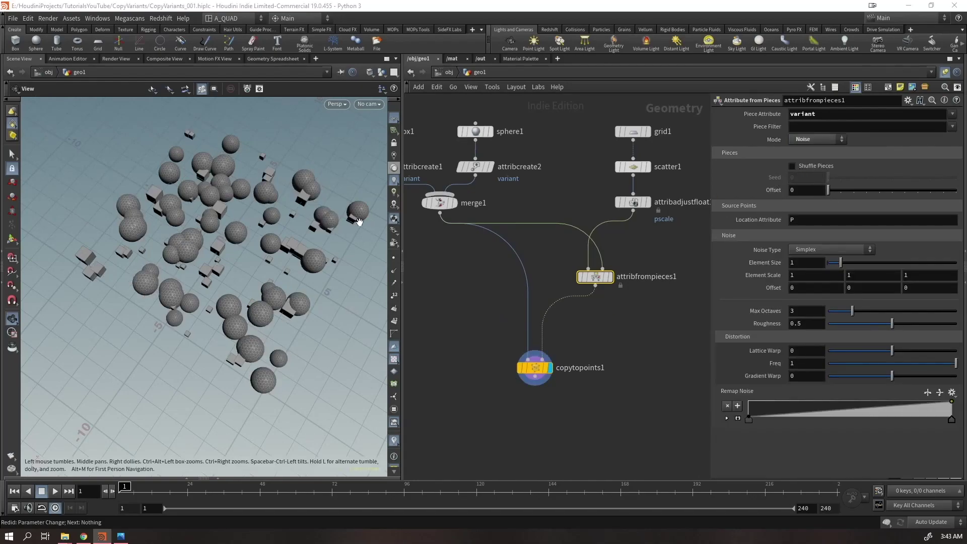
click(801, 141)
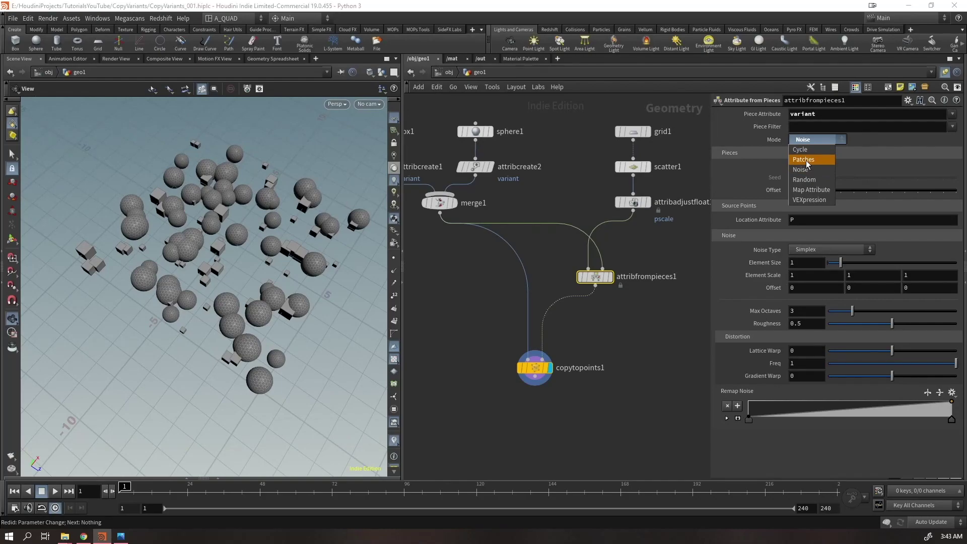
click(806, 164)
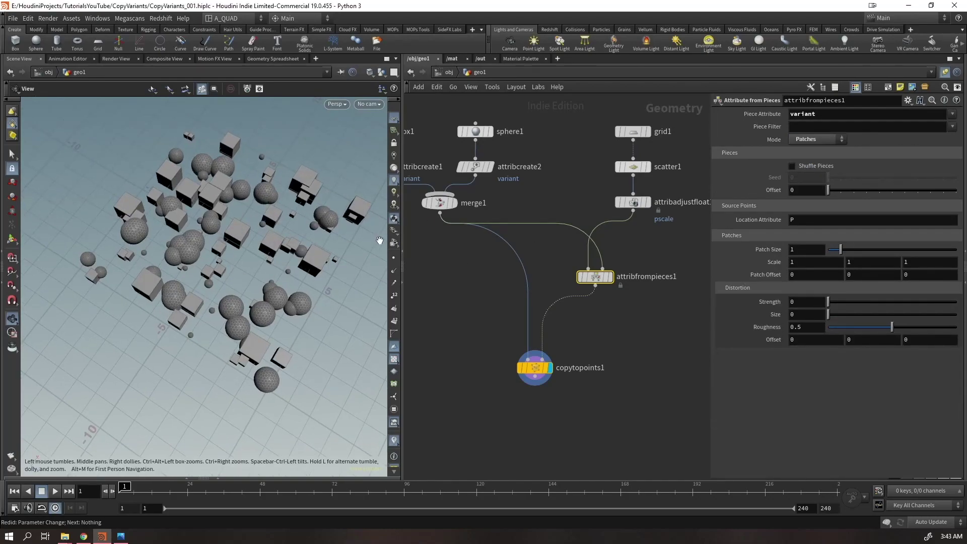
Set the scatter's Force Total Count to 1000 and the pscale range to a minimum of 0.02 and maximum of 0.2
click(633, 166)
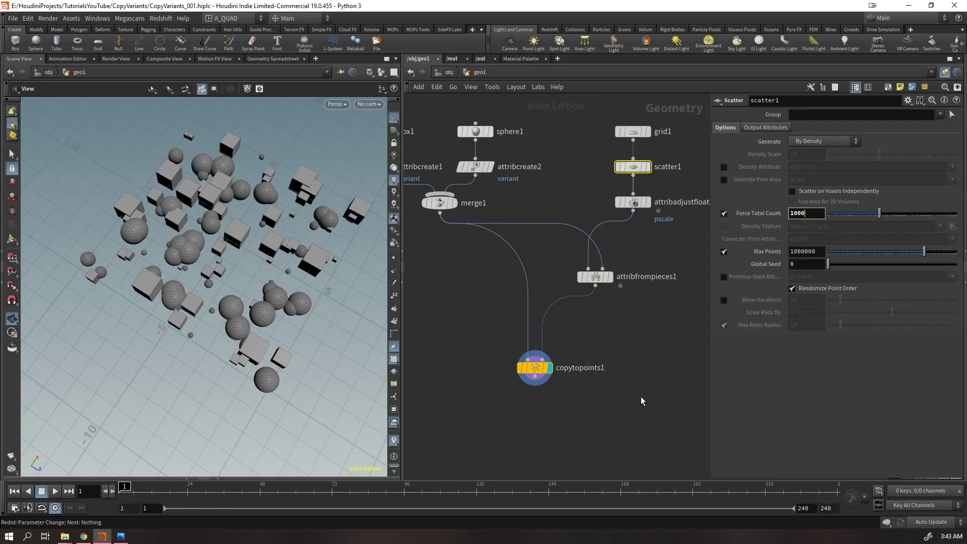
key(Return)
click(633, 202)
click(807, 242)
text(0.02)
key(Tab)
text(0.2)
key(Return)
Adjust the pscale noise range to a minimum of 0.05 and a maximum of 0.3
drag(214, 270, 272, 216)
click(806, 255)
key(BackSpace)
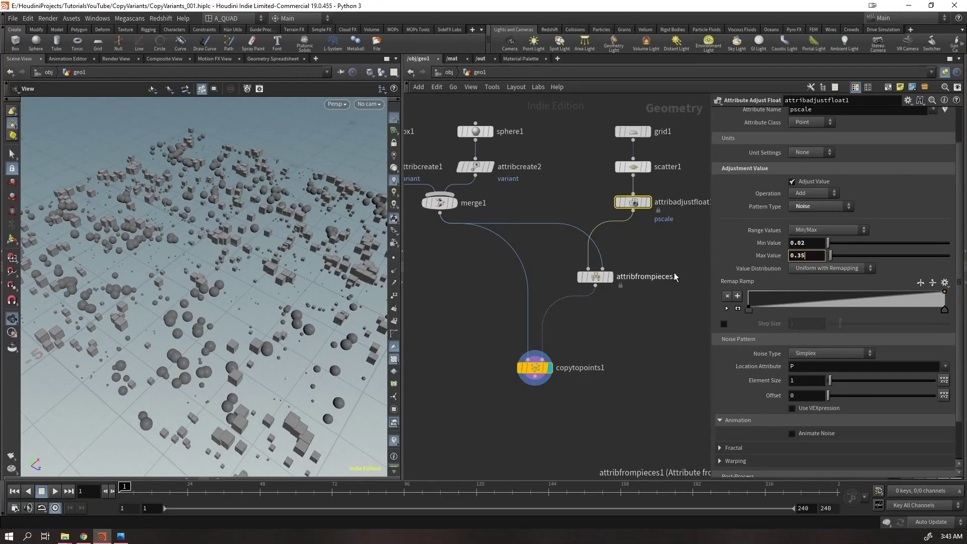
key(Return)
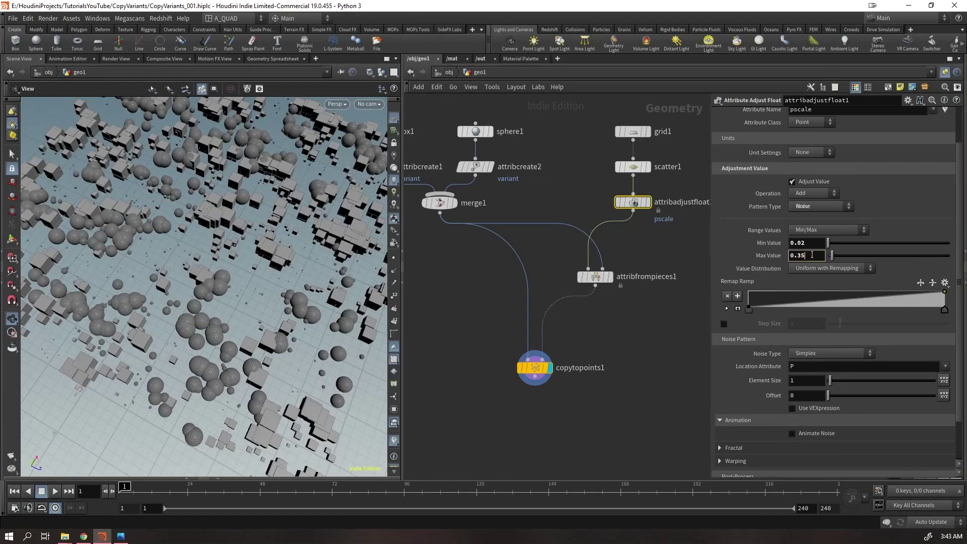
key(BackSpace)
key(Return)
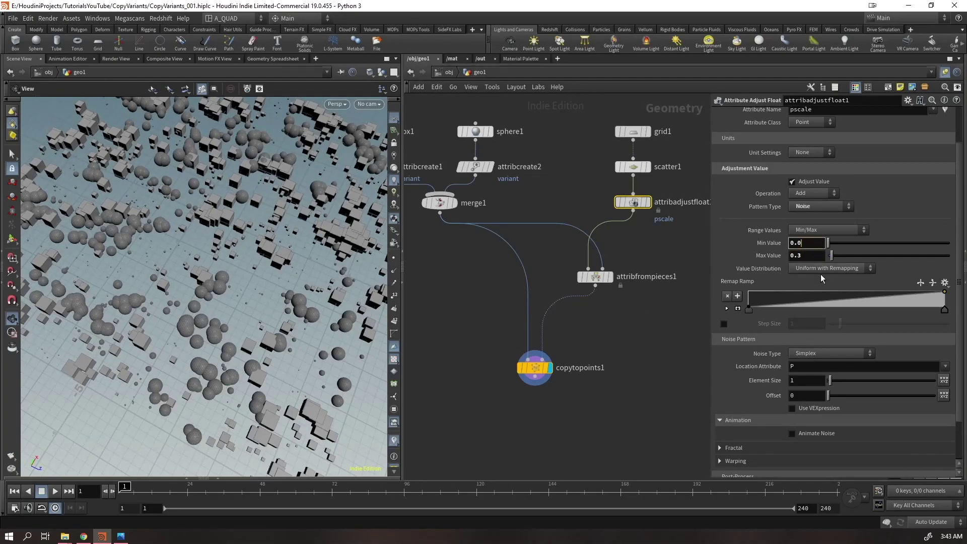
key(Return)
drag(313, 277, 246, 282)
Lower the merge node and insert a Color node below the box's Attribute Create node
middle_drag(496, 337, 569, 343)
drag(515, 208, 512, 250)
key(Tab)
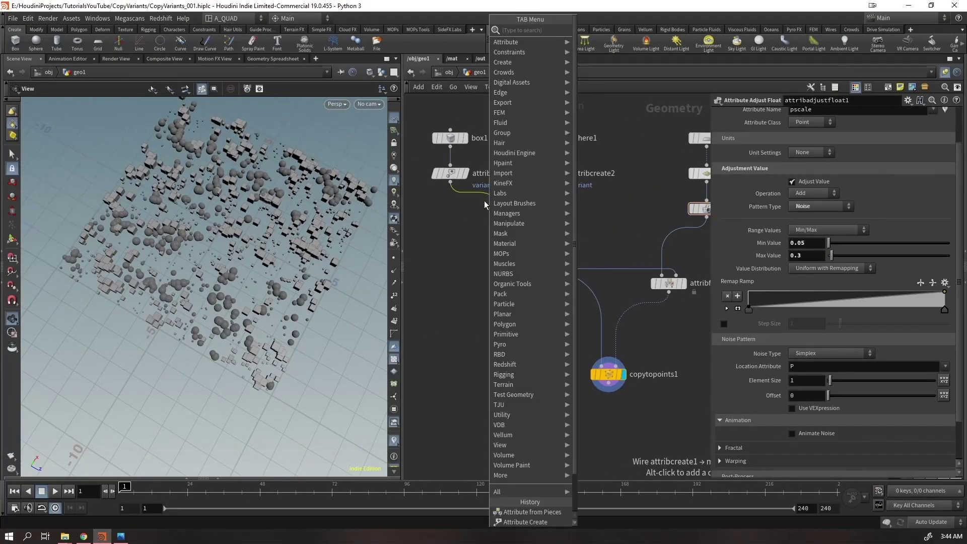
text(col)
key(Return)
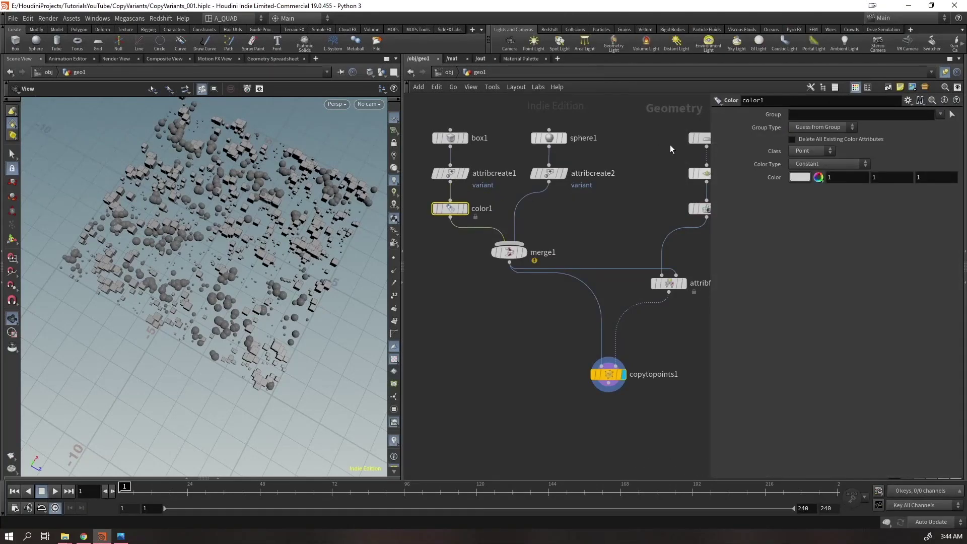
Give the box's Color node a light orange colour, RGB 1, 0.6515, 0.303
click(800, 177)
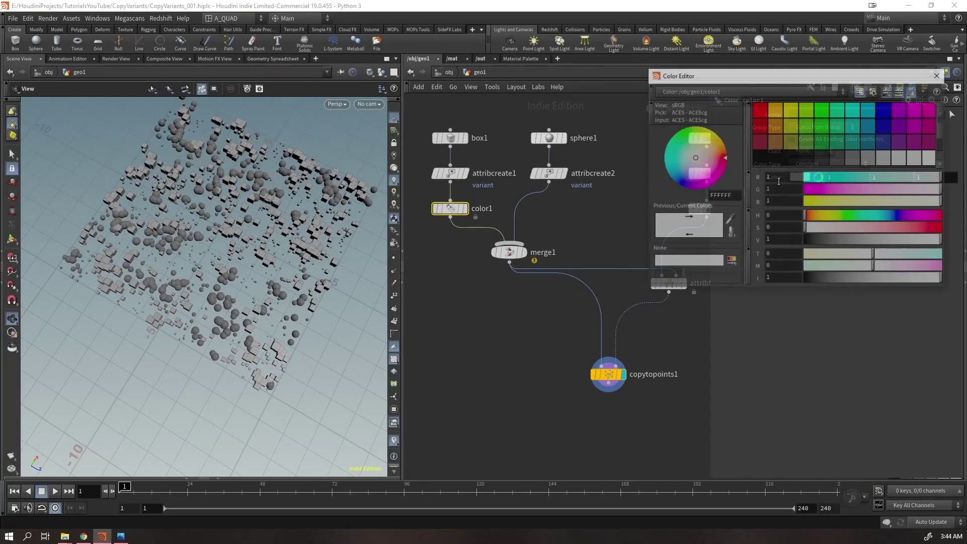
click(778, 110)
drag(868, 228, 901, 229)
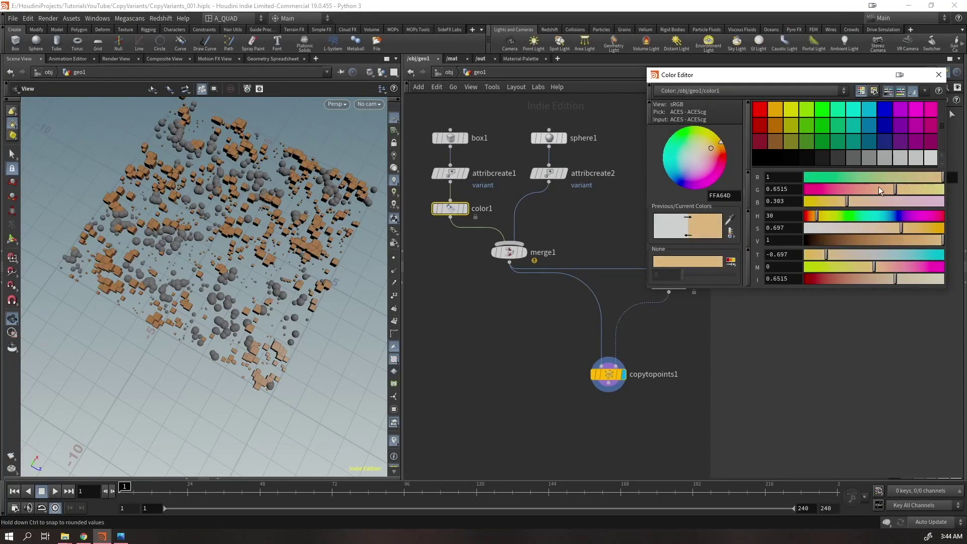
drag(871, 75, 537, 238)
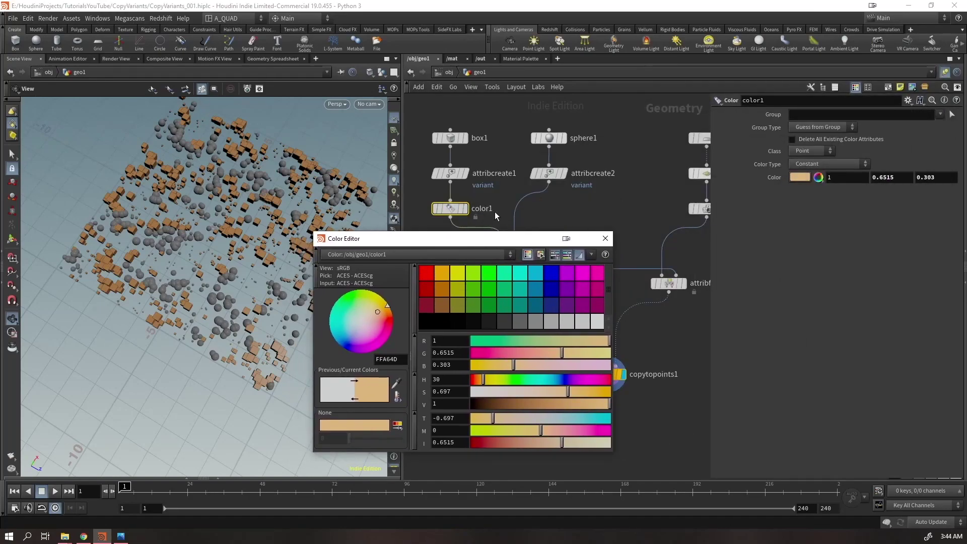
Duplicate the Color node onto the sphere branch and change the copy's colour to blue
alt+drag(447, 212, 544, 212)
click(802, 175)
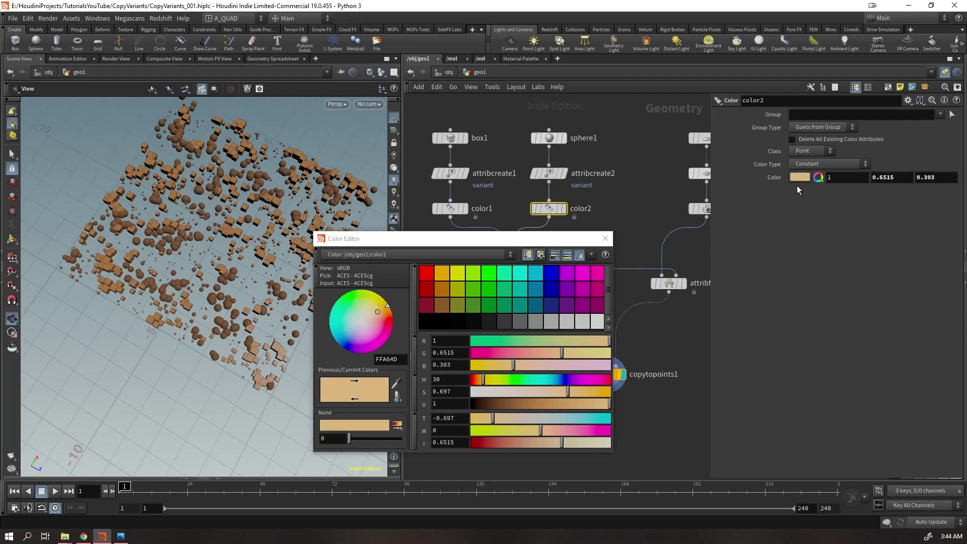
drag(521, 380, 550, 390)
click(605, 239)
drag(300, 272, 204, 321)
Rearrange the grid branch, Attribute from Pieces and Copy to Points nodes into a tidier layout
click(612, 374)
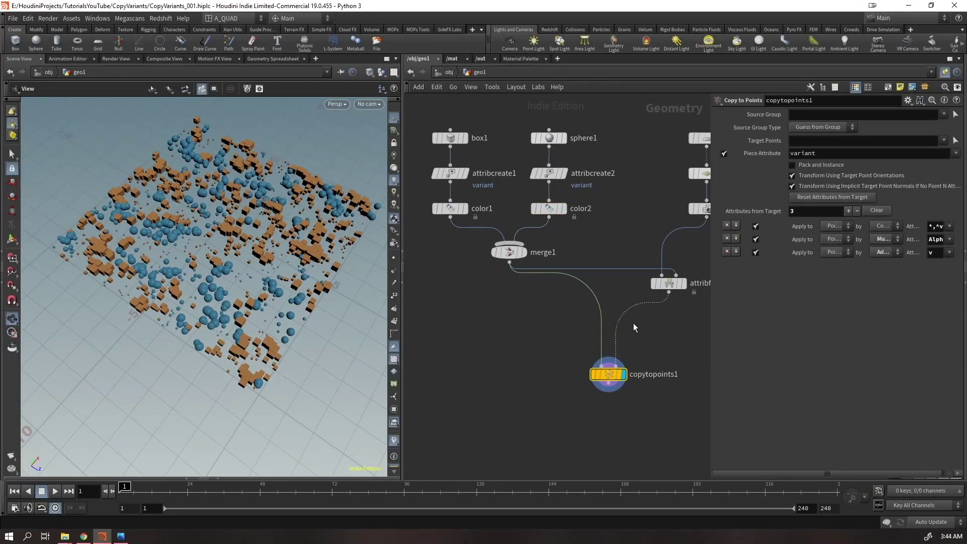
click(672, 285)
drag(660, 129, 642, 218)
mouse_move(610, 297)
mouse_down()
mouse_move(615, 286)
mouse_move(601, 300)
mouse_up()
drag(551, 381, 541, 366)
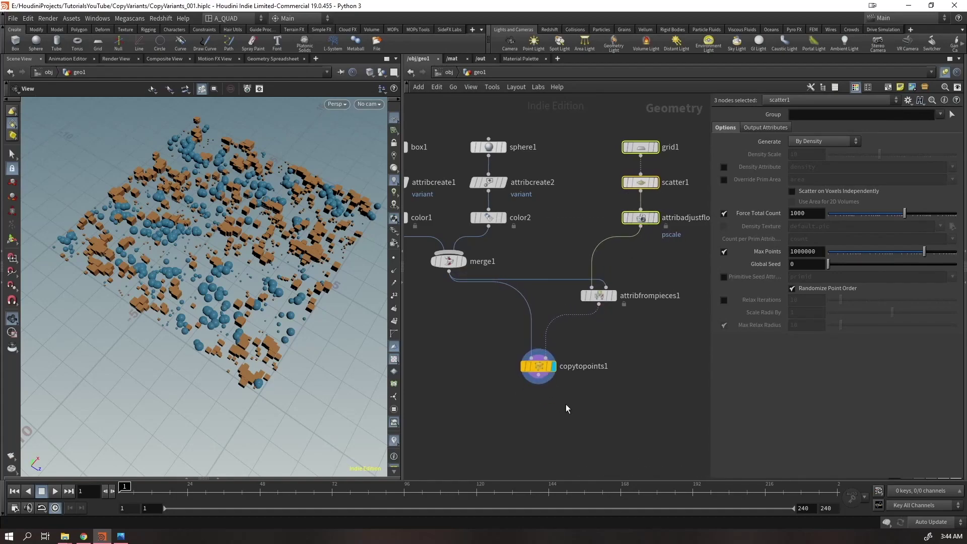
Switch the Attribute from Pieces mode to Random and inspect the distribution of boxes and spheres
drag(599, 304, 602, 263)
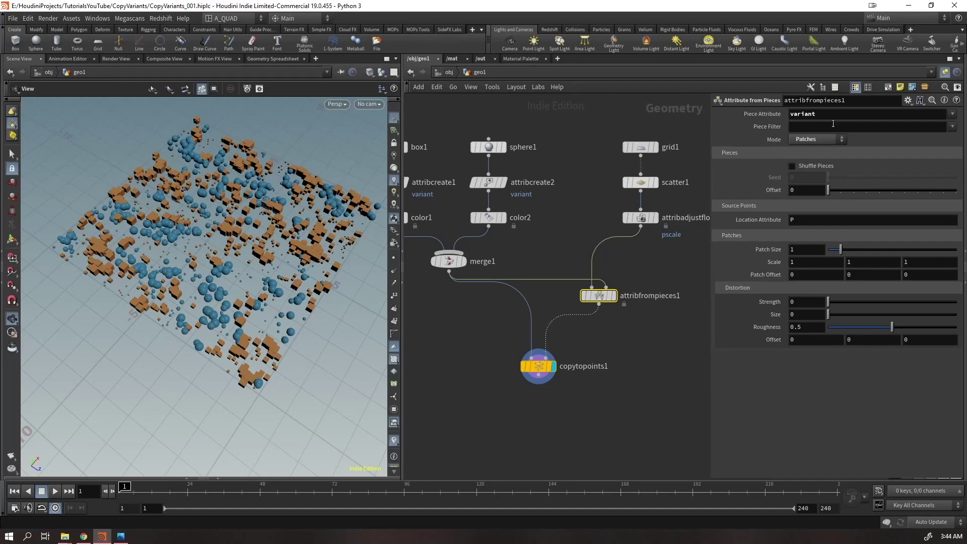
click(821, 140)
click(220, 341)
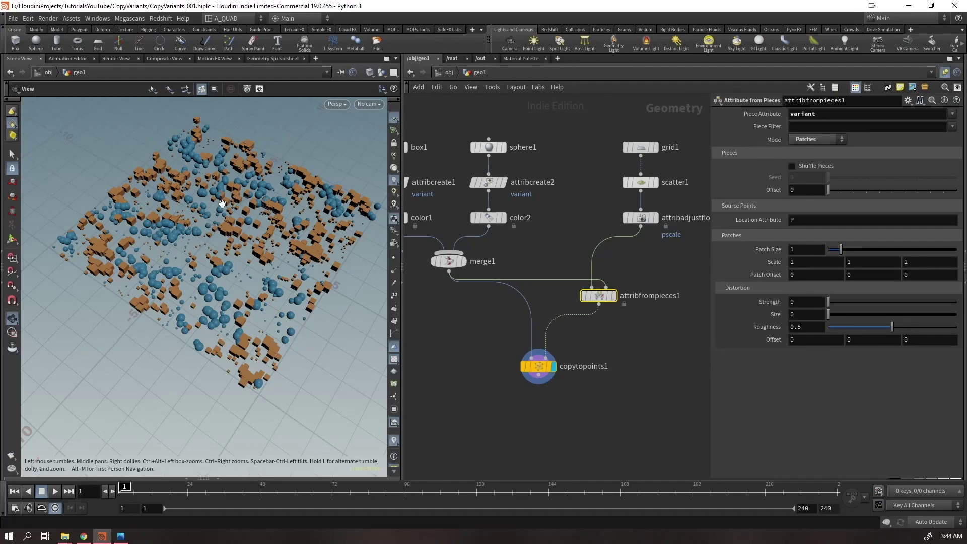
click(819, 139)
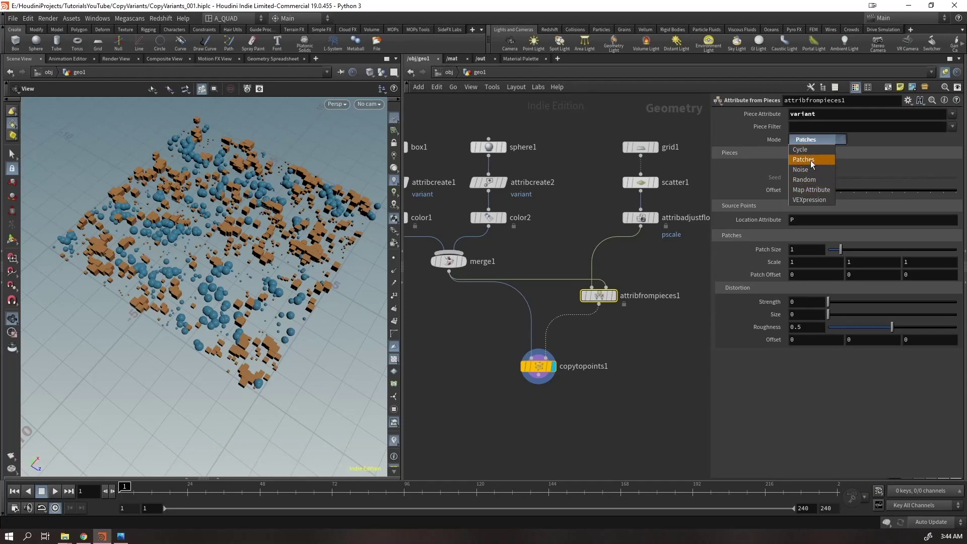
click(813, 180)
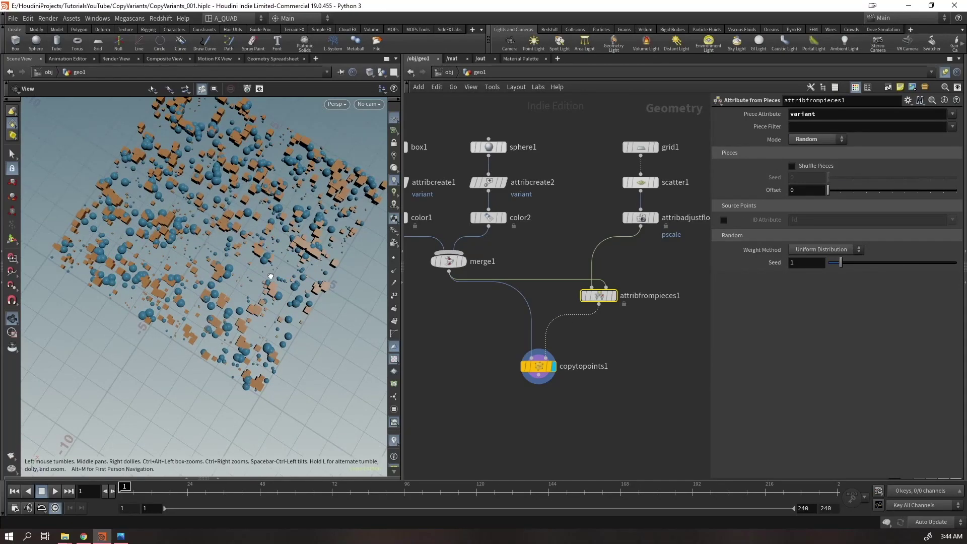
middle_drag(309, 225, 286, 296)
mouse_move(254, 320)
mouse_down()
mouse_move(276, 313)
mouse_move(266, 317)
mouse_up()
Shift the box and sphere branches away from the grid branch and above the merge node to make room for another shape
middle_click(538, 365)
middle_drag(470, 402, 528, 411)
drag(539, 130, 404, 276)
drag(505, 270, 446, 270)
middle_drag(487, 373, 580, 413)
drag(655, 151, 433, 301)
mouse_move(596, 271)
drag(597, 272, 556, 236)
click(661, 292)
scroll(673, 299, up, 1)
middle_drag(673, 299, 648, 309)
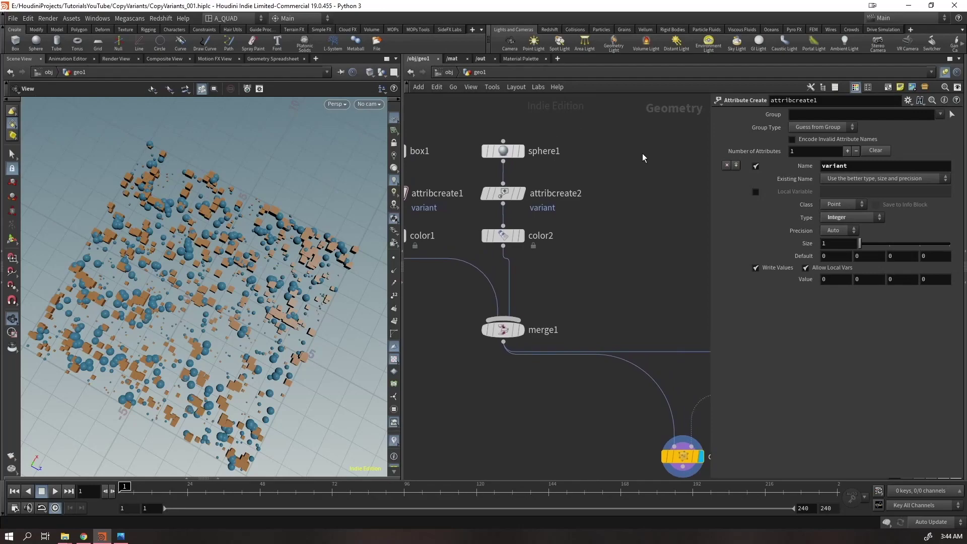
Add a Torus node beside the sphere node
key(Tab)
text(toru)
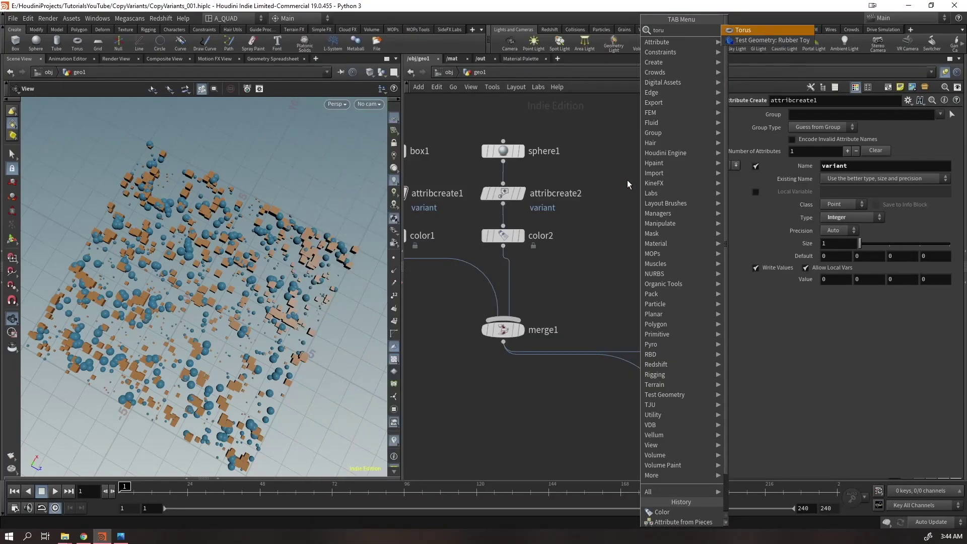
key(Return)
click(636, 147)
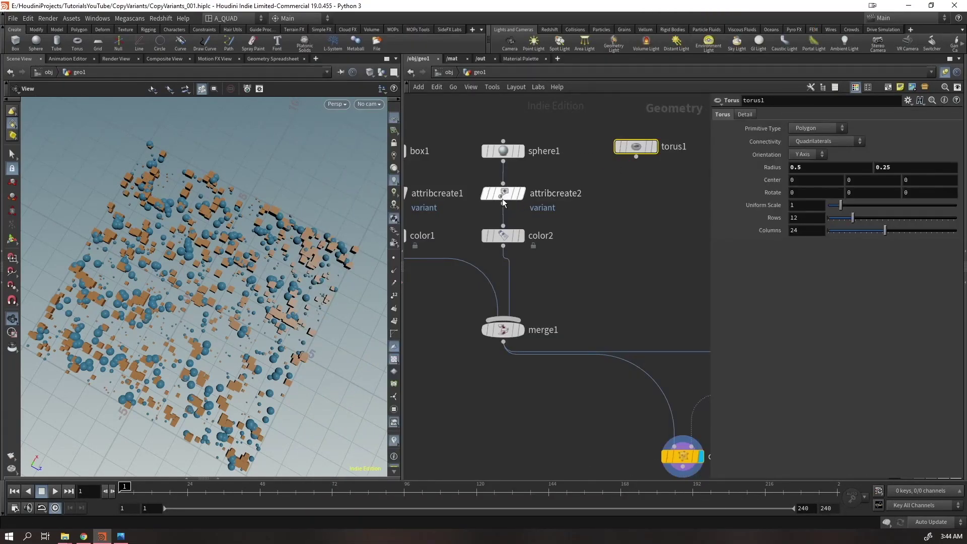
Copy the variant Attribute Create node beneath the torus with value 2 and append a Color node to it
click(636, 199)
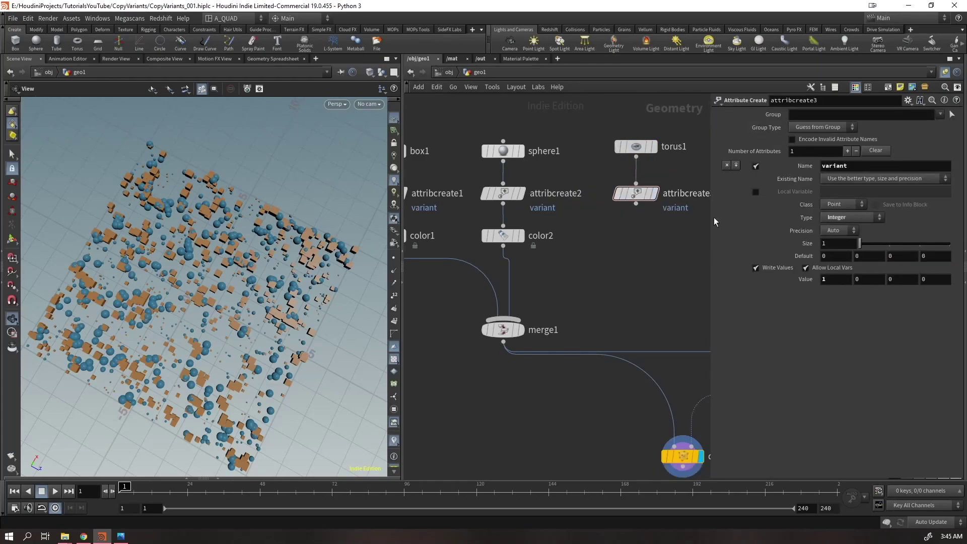
click(628, 193)
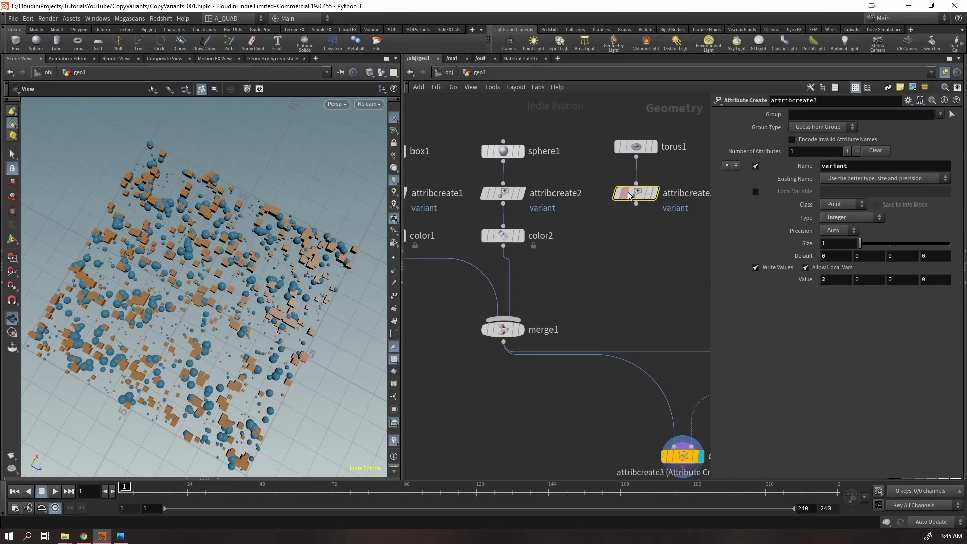
key(Tab)
text(color)
key(shift+Return)
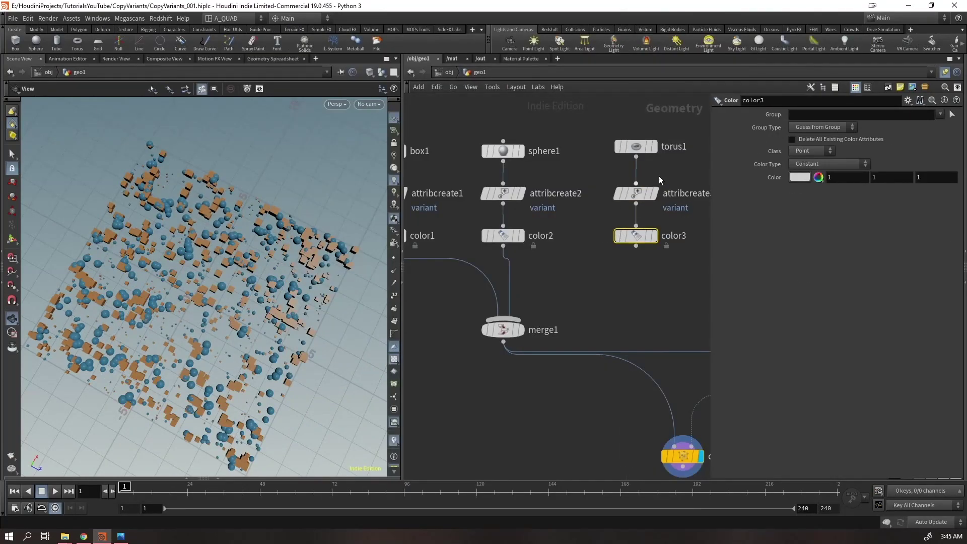
Colour the torus magenta (0.5, 0.1315, 0.31575) and wire its branch into the merge node
click(800, 177)
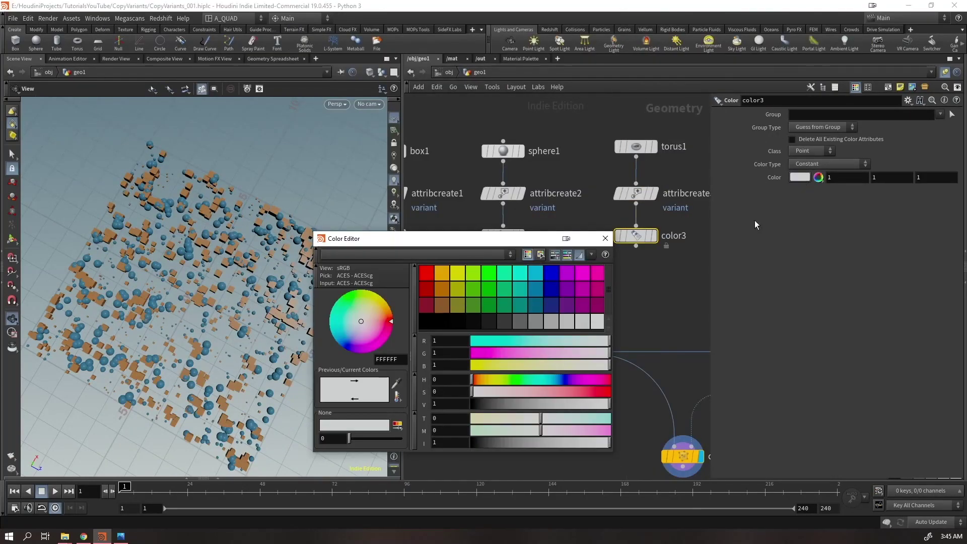
click(595, 290)
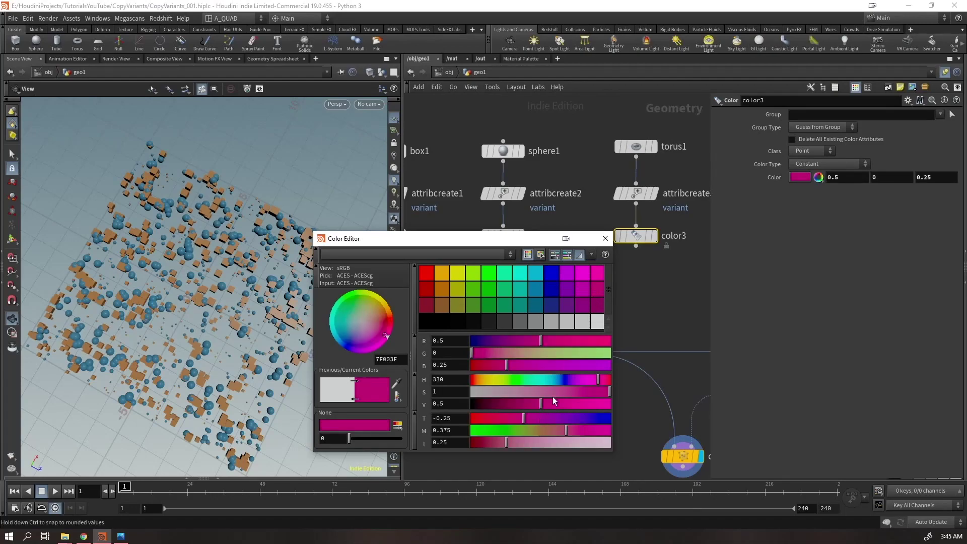
drag(581, 393, 574, 394)
drag(543, 239, 430, 450)
drag(252, 313, 217, 302)
right_drag(217, 303, 284, 433)
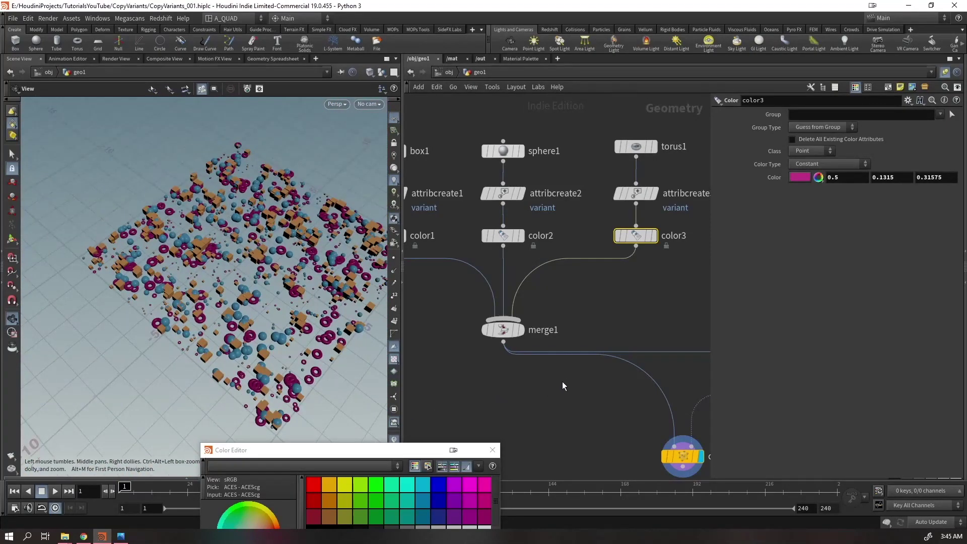
Try the Noise mode on the Attribute from Pieces node and switch it back to Random
middle_drag(649, 295, 595, 247)
click(696, 324)
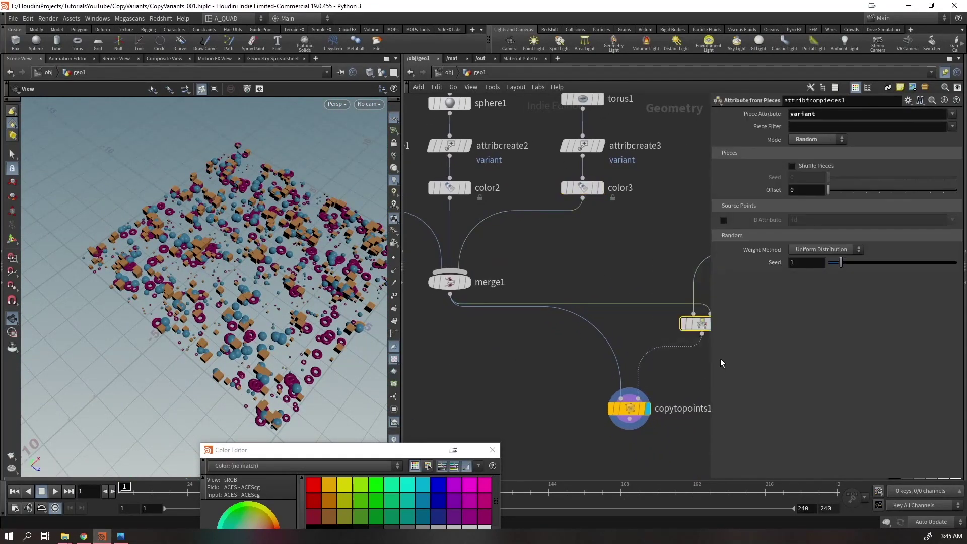
click(815, 139)
click(806, 169)
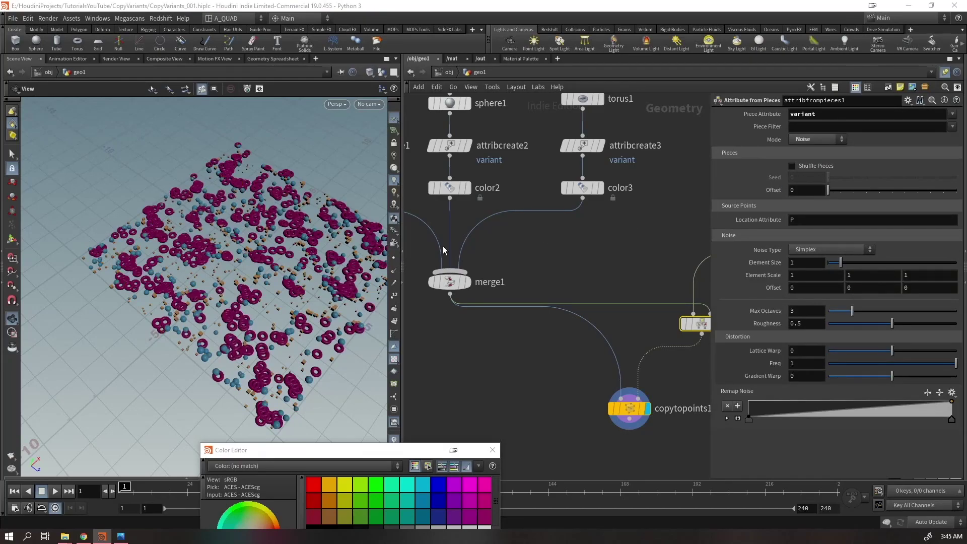
click(820, 140)
click(806, 179)
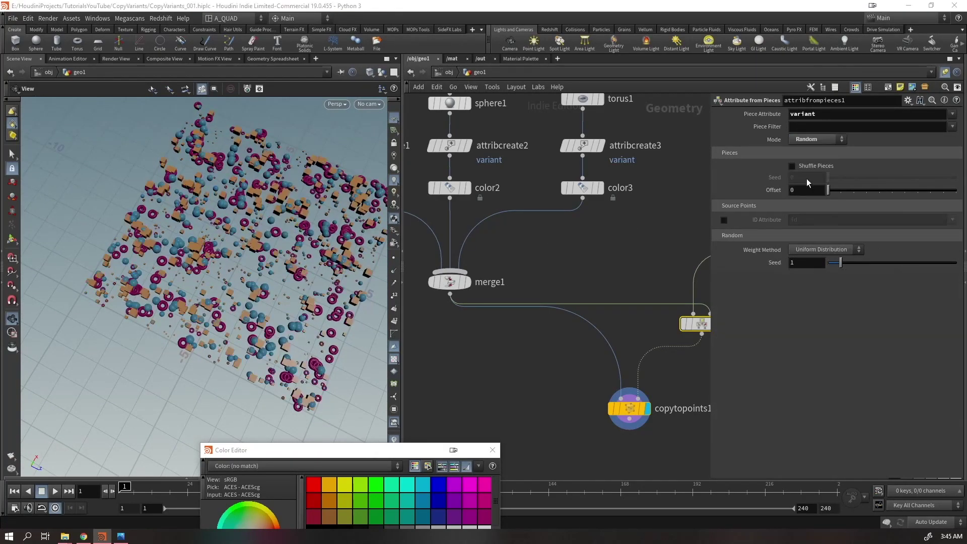
Switch the Attribute from Pieces mode to Patches and inspect how the three shapes cluster across the points
click(811, 141)
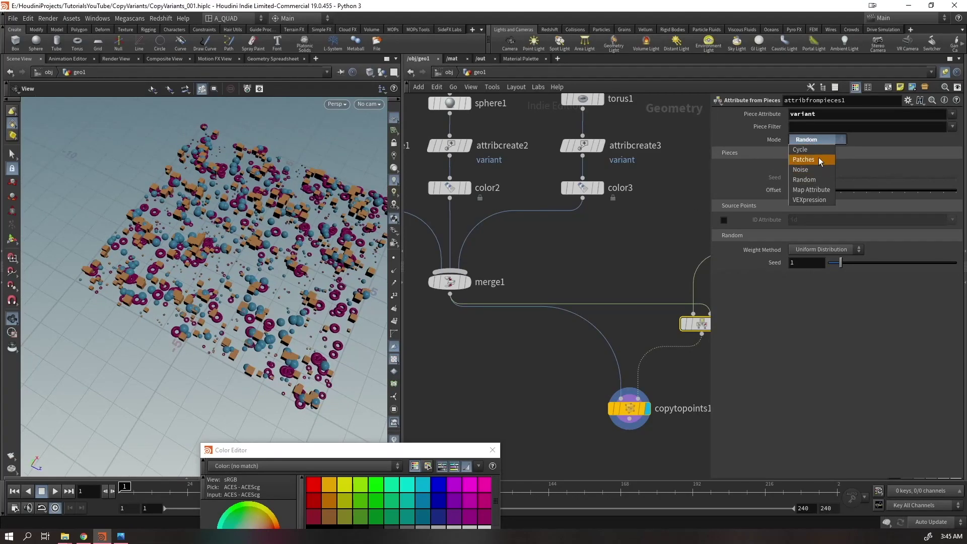
click(812, 160)
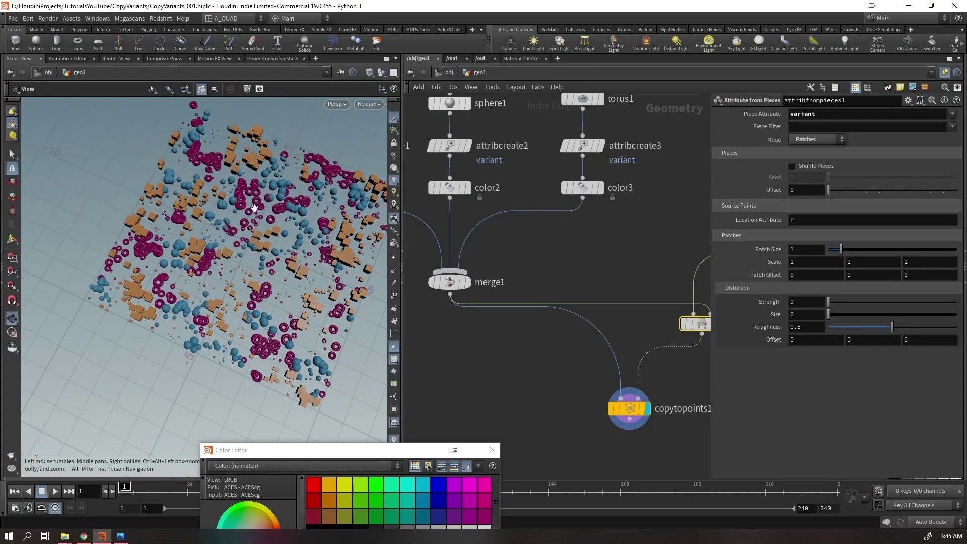
scroll(283, 187, up, 10)
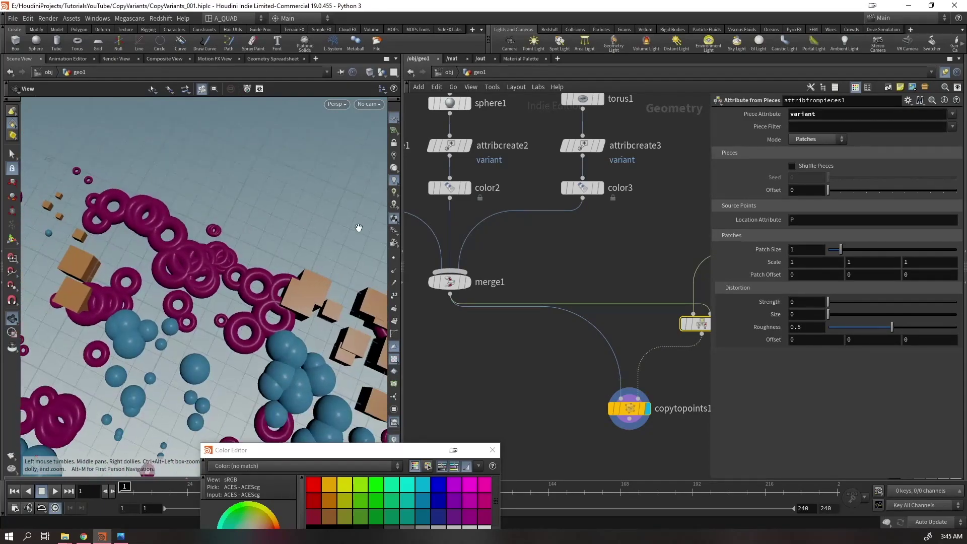
scroll(180, 331, down, 10)
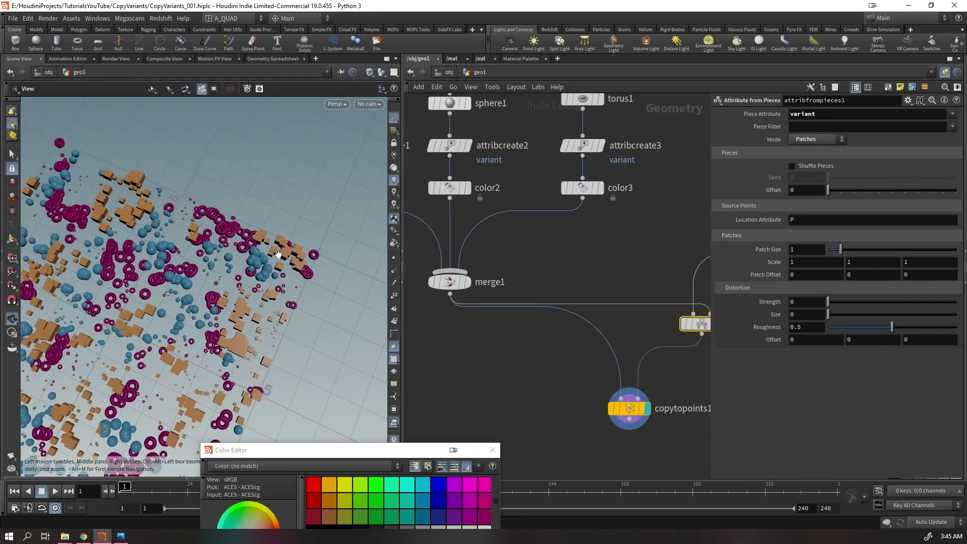
middle_drag(230, 319, 287, 226)
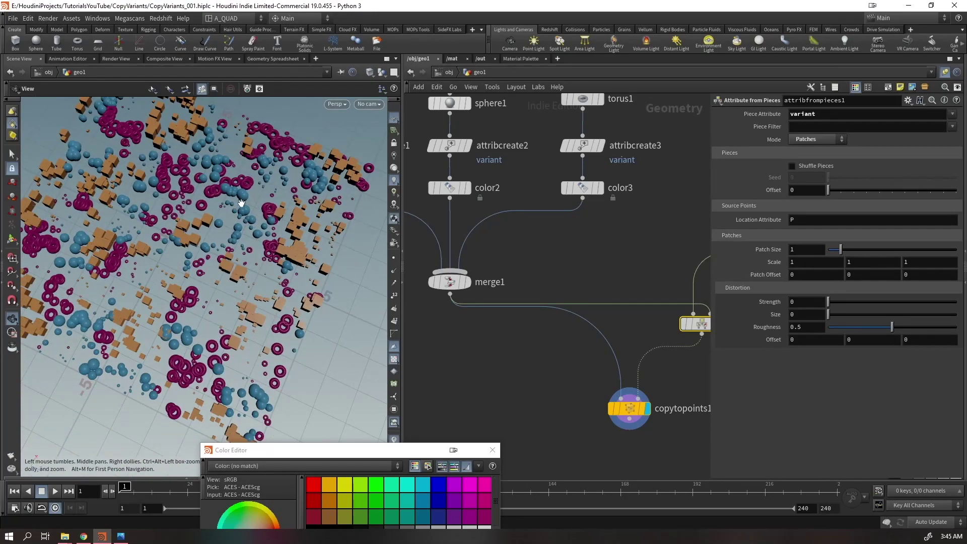
Try stronger distortion settings on the Attribute from Pieces patches and undo them
drag(833, 301, 897, 303)
drag(847, 321, 926, 316)
key(ctrl+z)
key(ctrl+z)
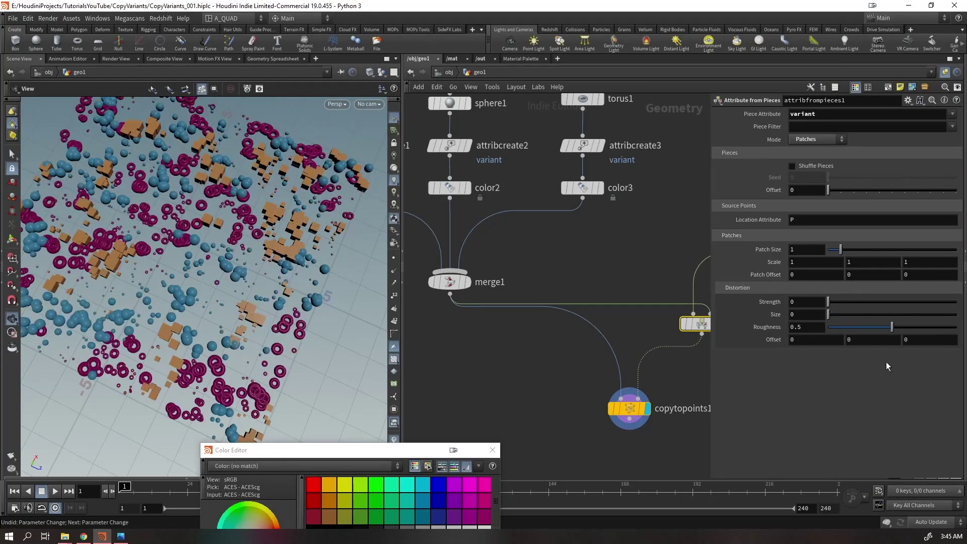
Try a patch size of 4.53, varying the piece offset and shuffling the pieces with seed 7
drag(840, 249, 888, 260)
scroll(223, 225, down, 5)
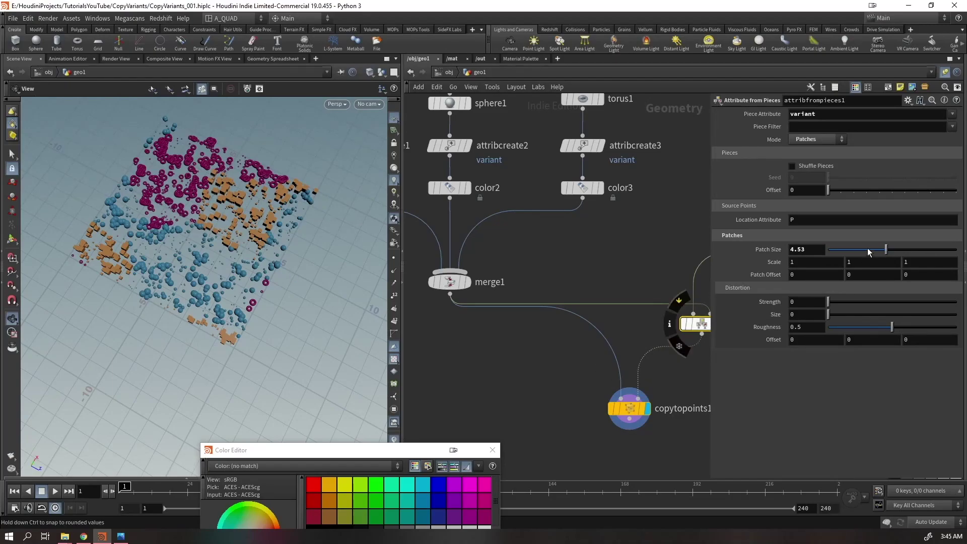
drag(837, 192, 918, 192)
click(803, 165)
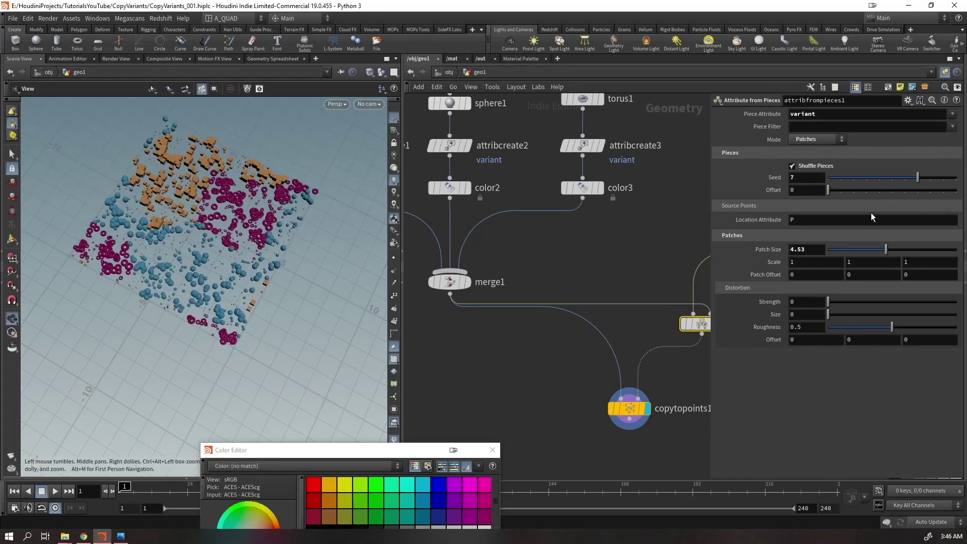
Reset the piece seed and offset to 0, turn off Shuffle Pieces and restore the patch size to 1
drag(835, 190, 750, 205)
drag(859, 178, 796, 176)
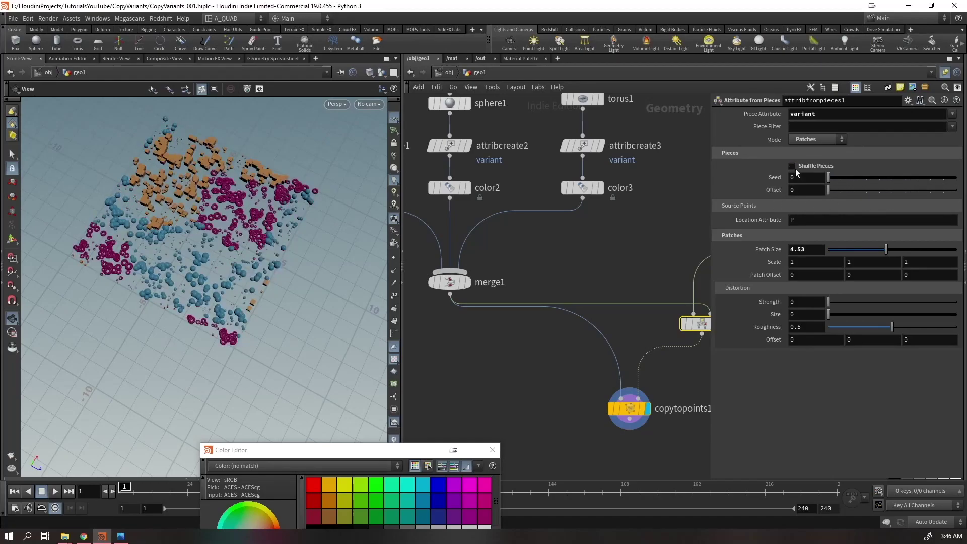
click(794, 167)
drag(869, 250, 841, 254)
drag(832, 192, 718, 252)
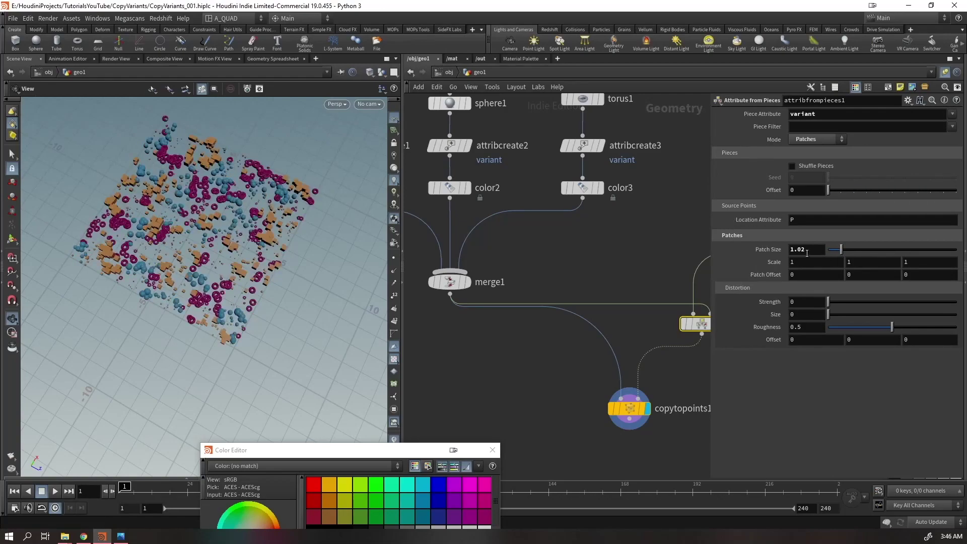
text(1)
key(Return)
Move the box, sphere and torus branches together away from the grid branch to make room for another shape
middle_drag(593, 268, 507, 274)
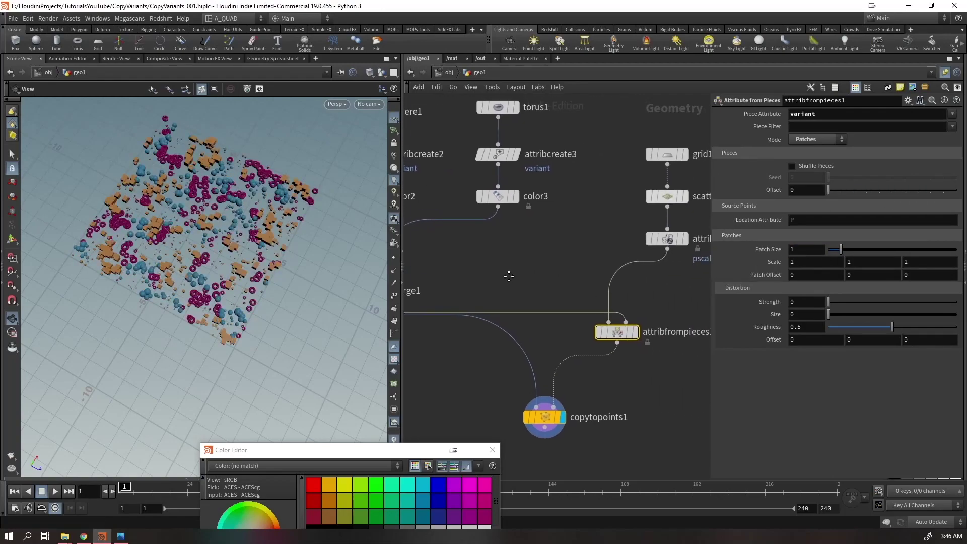
drag(204, 258, 214, 253)
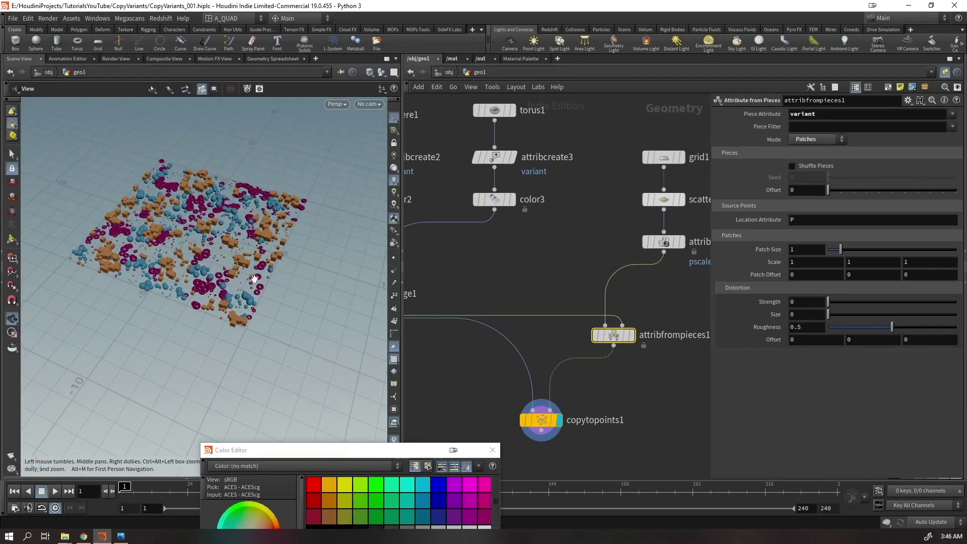
drag(255, 278, 265, 276)
scroll(522, 292, down, 5)
drag(627, 235, 422, 321)
drag(598, 307, 543, 287)
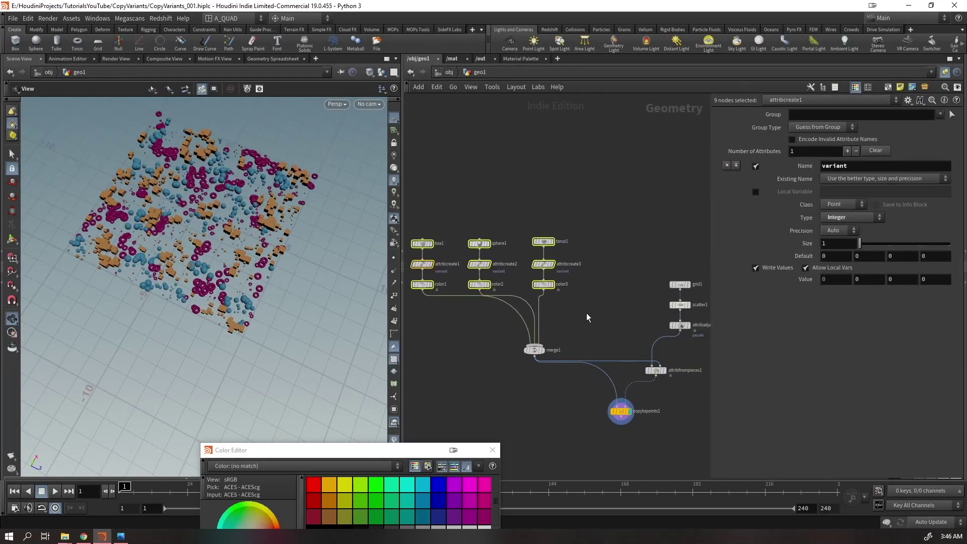
Add a Platonic Solids node beside the torus node
click(587, 315)
key(Tab)
text(copy to)
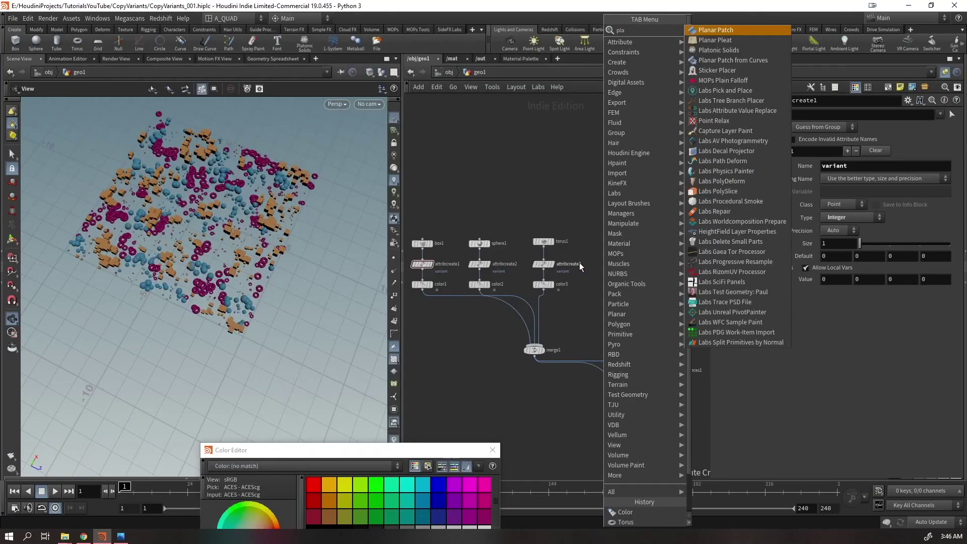
key(Return)
click(606, 240)
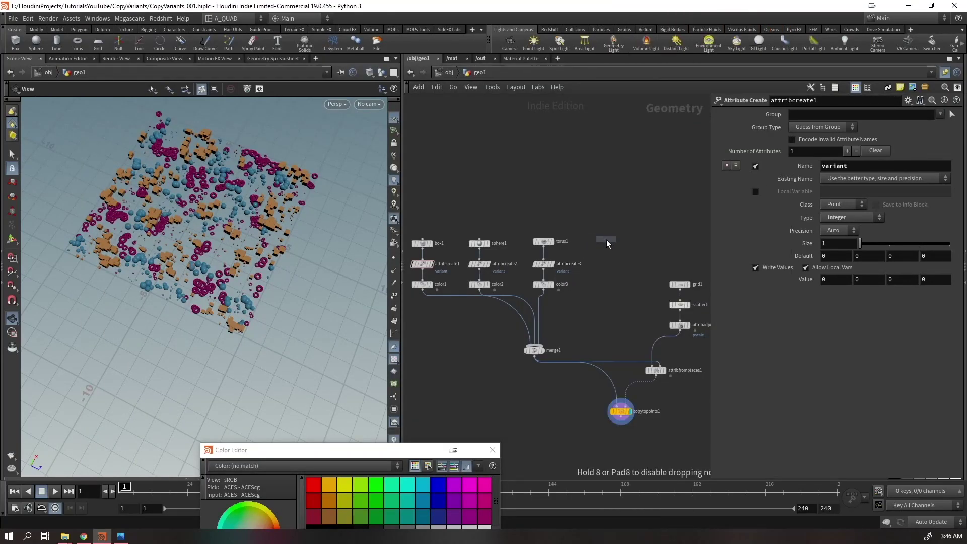
Copy the torus branch's variant Attribute Create and Color nodes and attach them beneath the Platonic Solids node
scroll(612, 255, up, 3)
click(511, 271)
drag(512, 271, 606, 261)
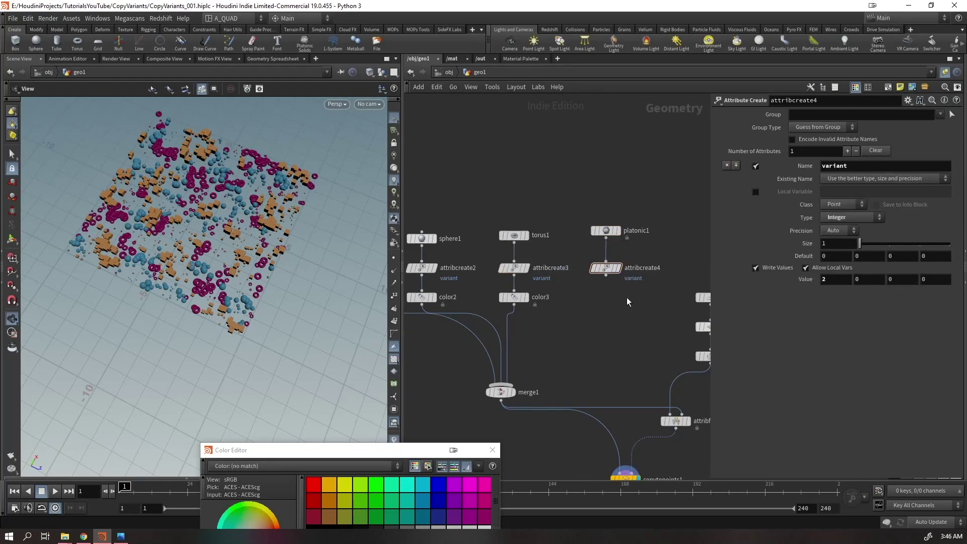
alt+drag(513, 296, 607, 293)
Set the platonic solid's colour to dark green (0.075, 0.3, 0.1875) and wire its branch into the merge node
click(803, 176)
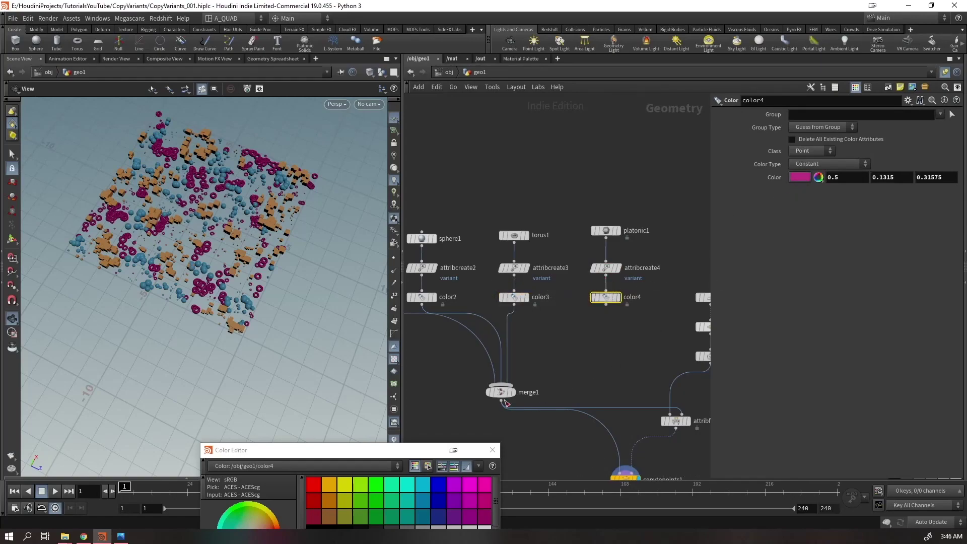
drag(369, 453, 440, 176)
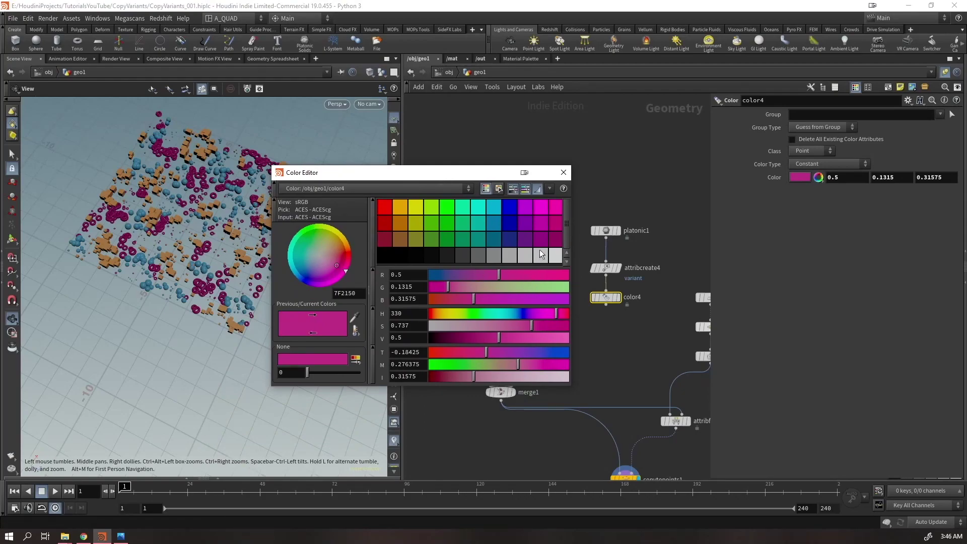
click(492, 240)
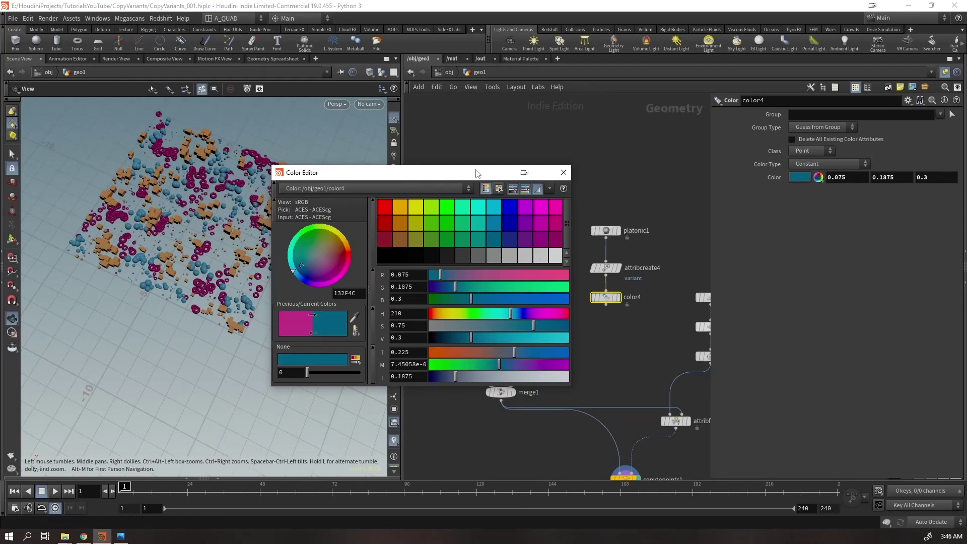
click(458, 239)
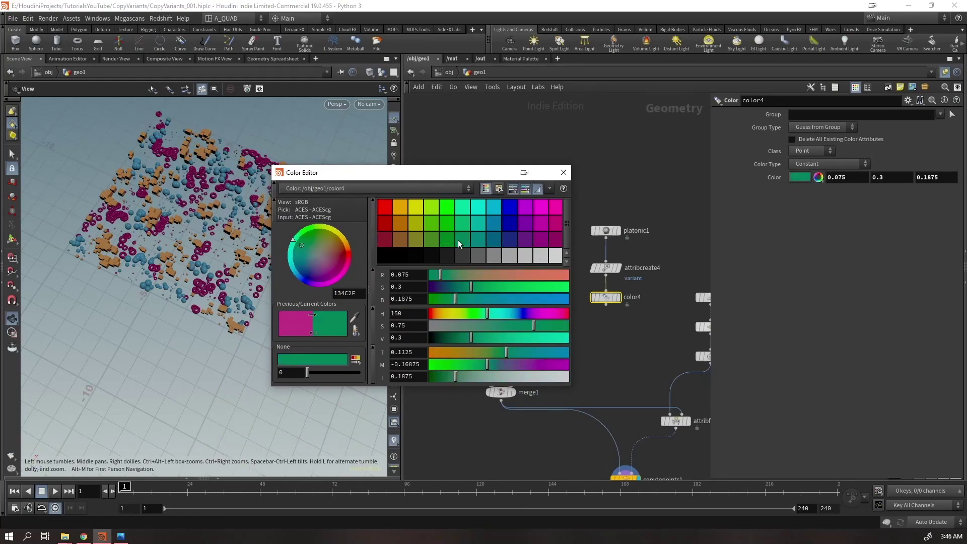
drag(473, 172, 227, 295)
drag(606, 302, 500, 385)
Lighten the platonic solid's green to 0.376992, 0.748, 0.562496 and move the Color Editor clear of the network
drag(218, 295, 598, 115)
drag(610, 277, 668, 281)
drag(595, 119, 621, 339)
scroll(307, 282, up, 10)
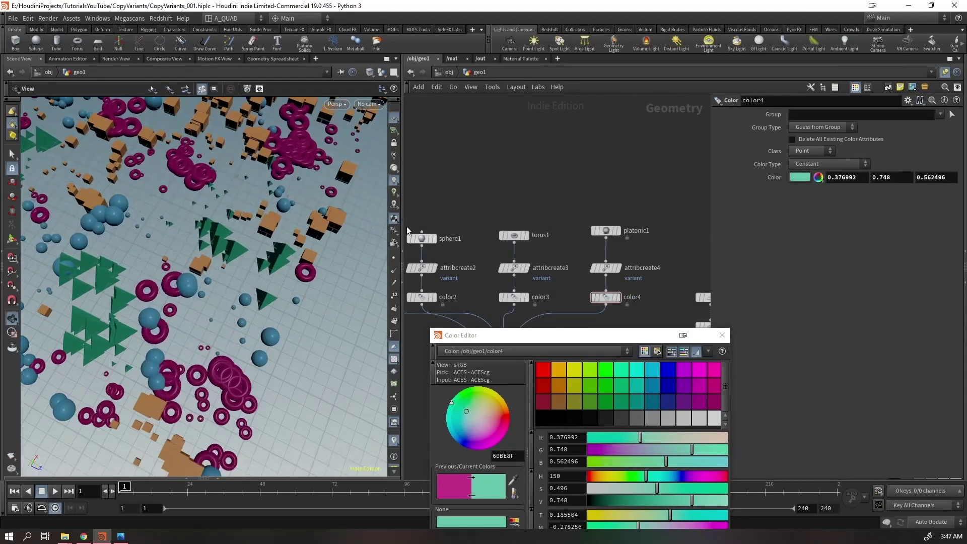
drag(554, 335, 131, 419)
Turn on Pack and Instance for the Copy to Points node and check its geometry information
middle_drag(507, 451, 470, 322)
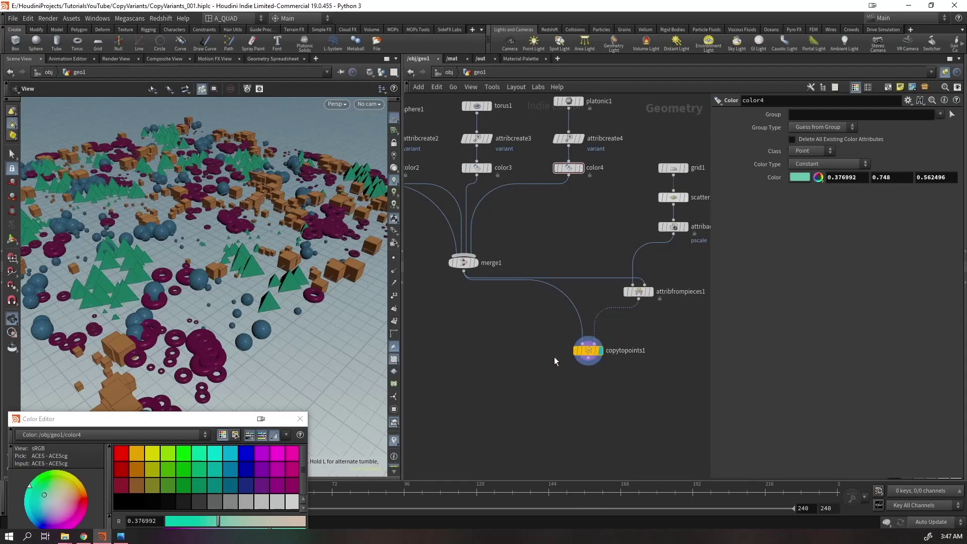
click(587, 350)
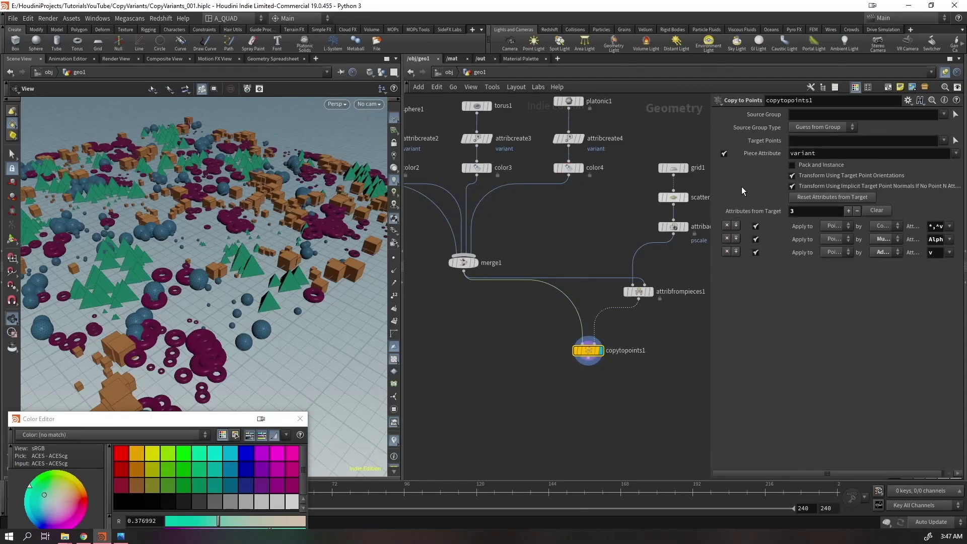
click(792, 165)
drag(307, 251, 272, 241)
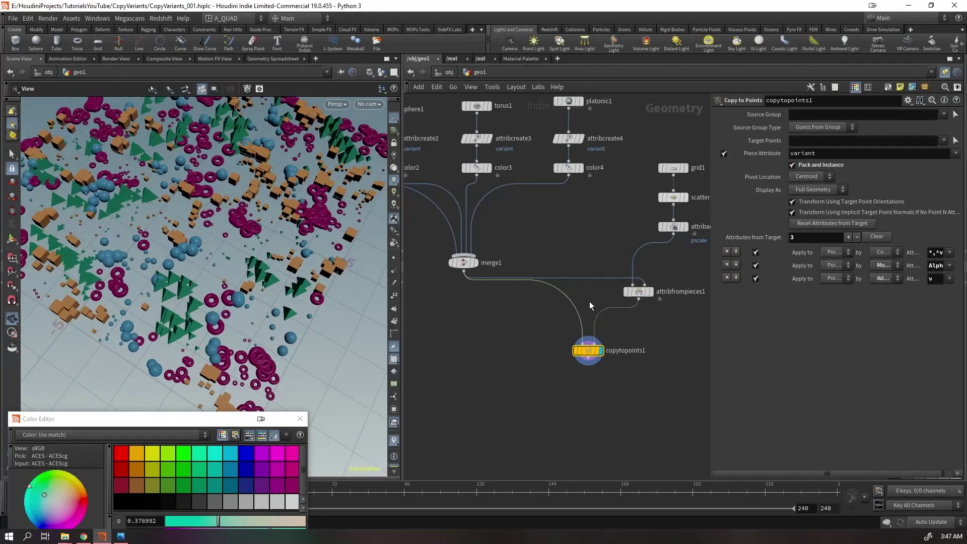
middle_click(594, 355)
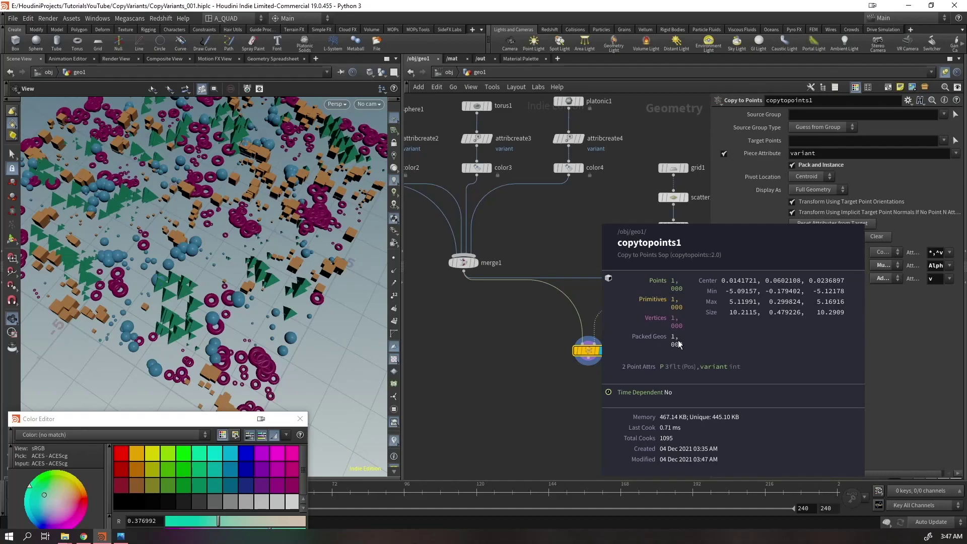
scroll(325, 265, down, 4)
drag(325, 264, 284, 268)
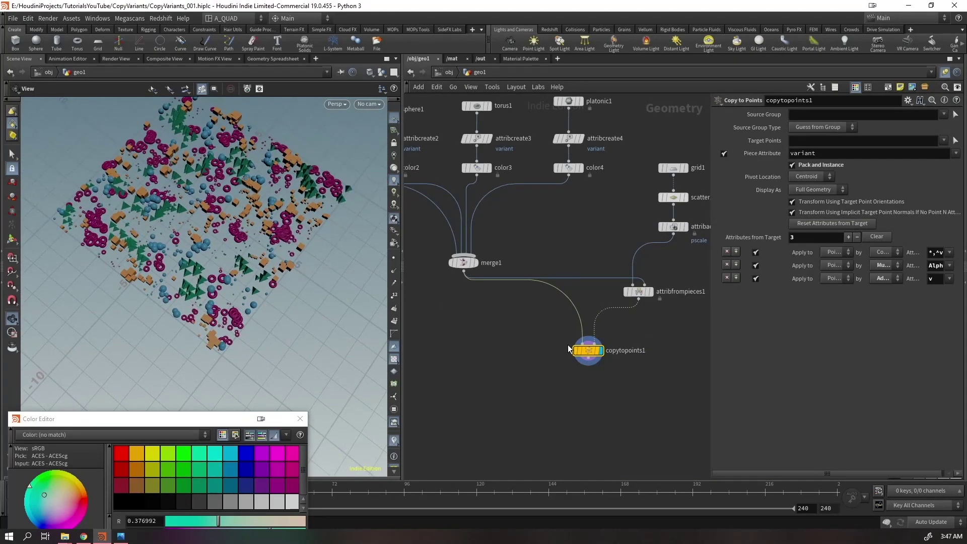
Move the Copy to Points node lower in the network and turn on Relax Iterations for the Scatter node
drag(590, 360, 582, 446)
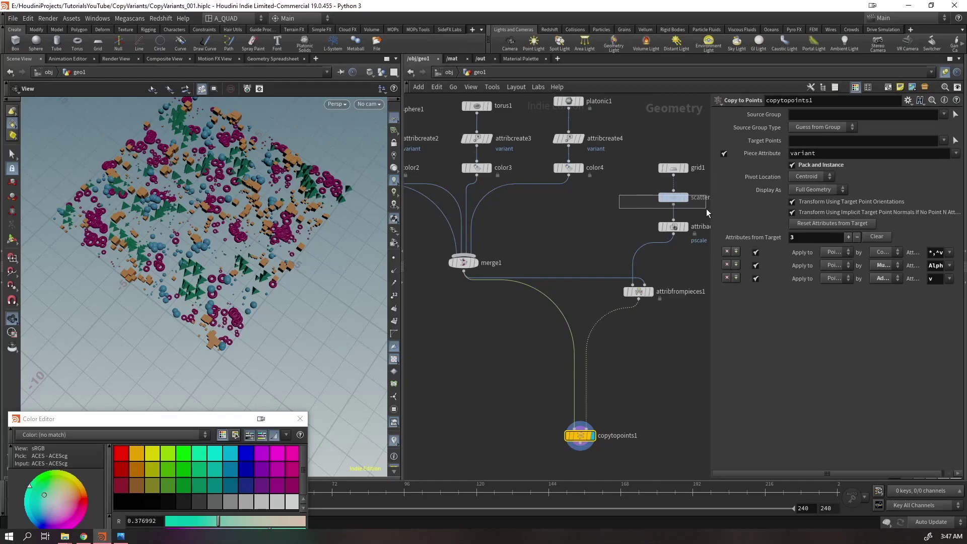
drag(706, 208, 707, 210)
click(723, 301)
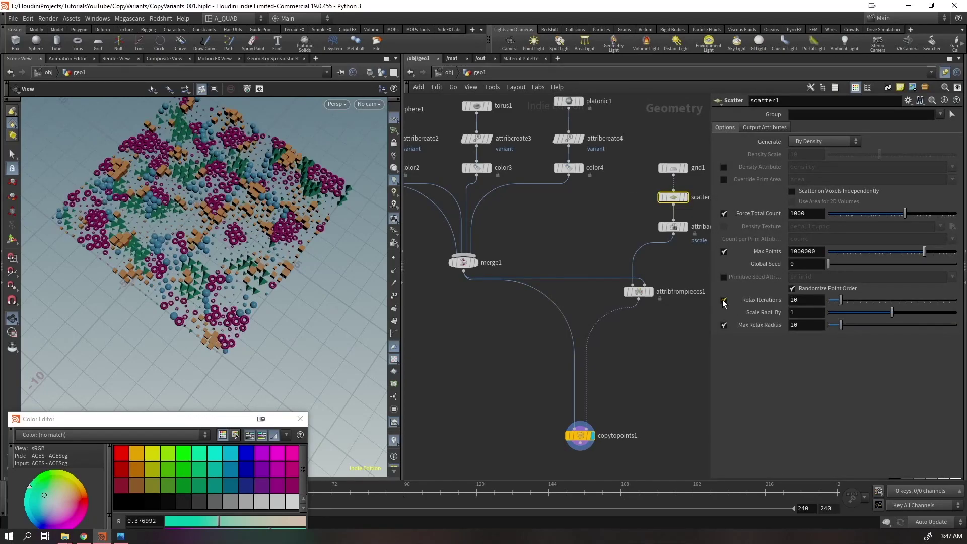
drag(272, 229, 281, 199)
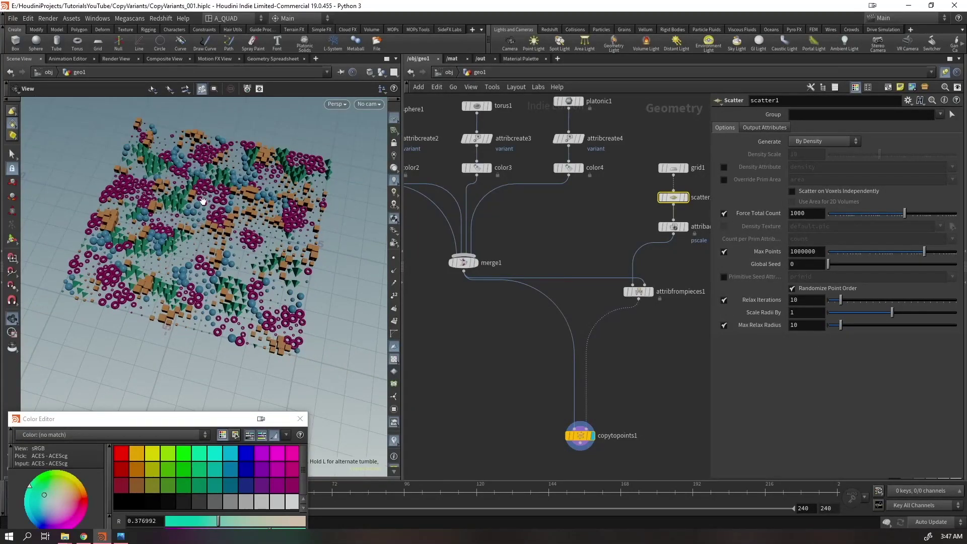
drag(201, 198, 218, 198)
Try a higher Relax Iterations value on the Scatter node, undo it and turn Relax Iterations off
drag(838, 306, 956, 302)
key(ctrl+z)
middle_drag(616, 377, 506, 385)
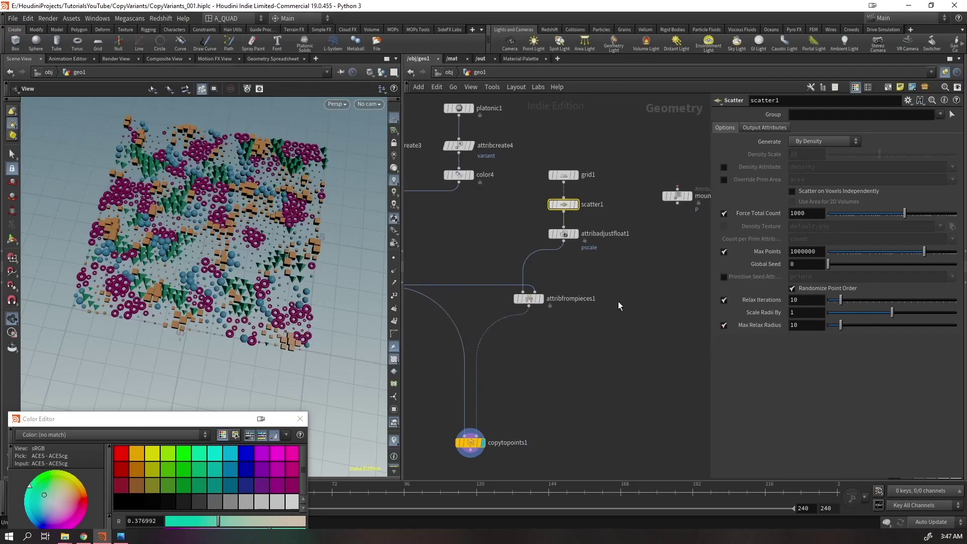
click(724, 300)
Add a Point Relax node and wire the Attribute Adjust Float into its first input and the grid into its second
key(Tab)
text(r)
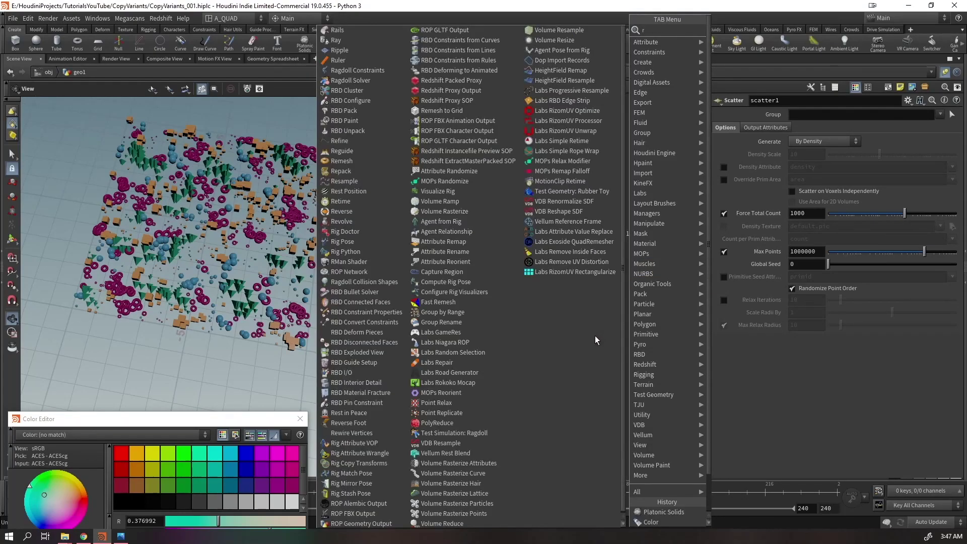
text(elax)
key(Return)
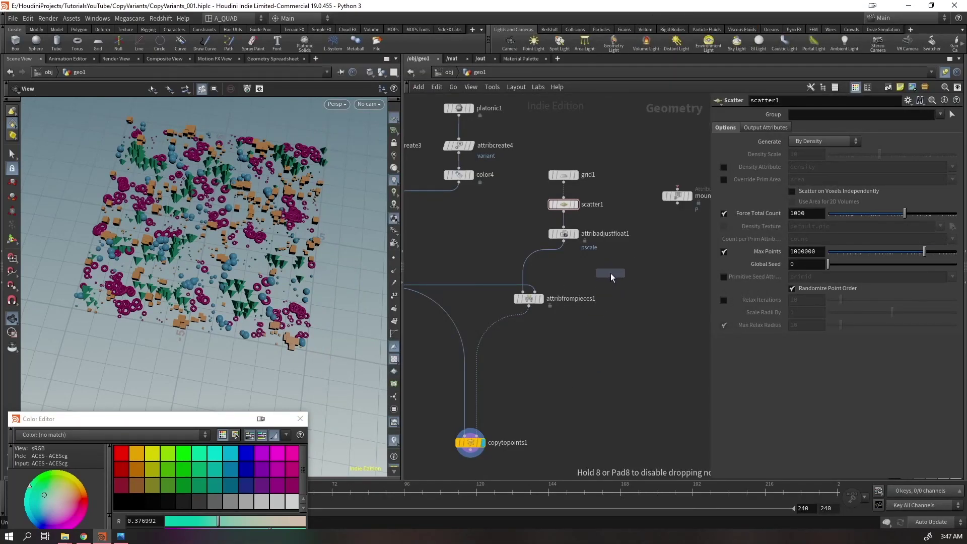
click(612, 273)
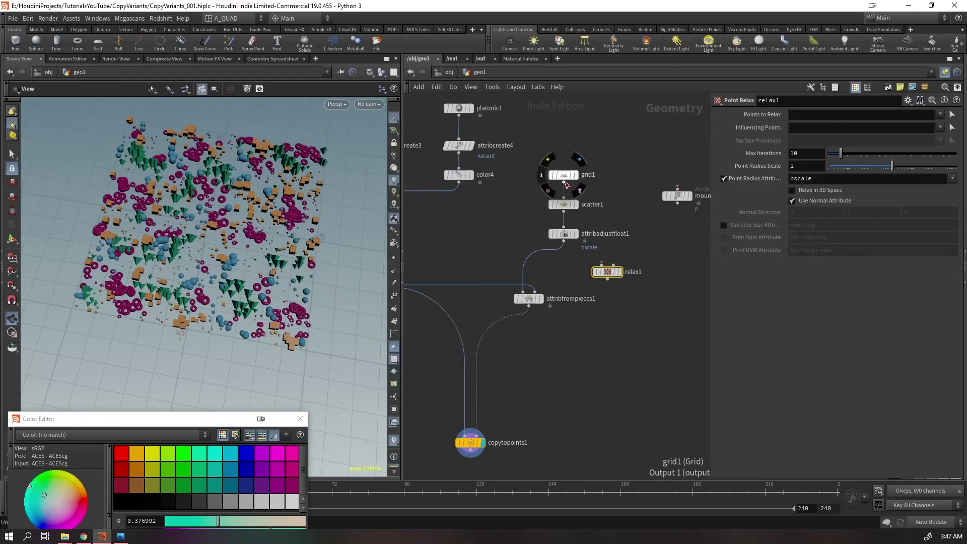
mouse_move(565, 244)
drag(565, 245, 564, 182)
mouse_move(621, 275)
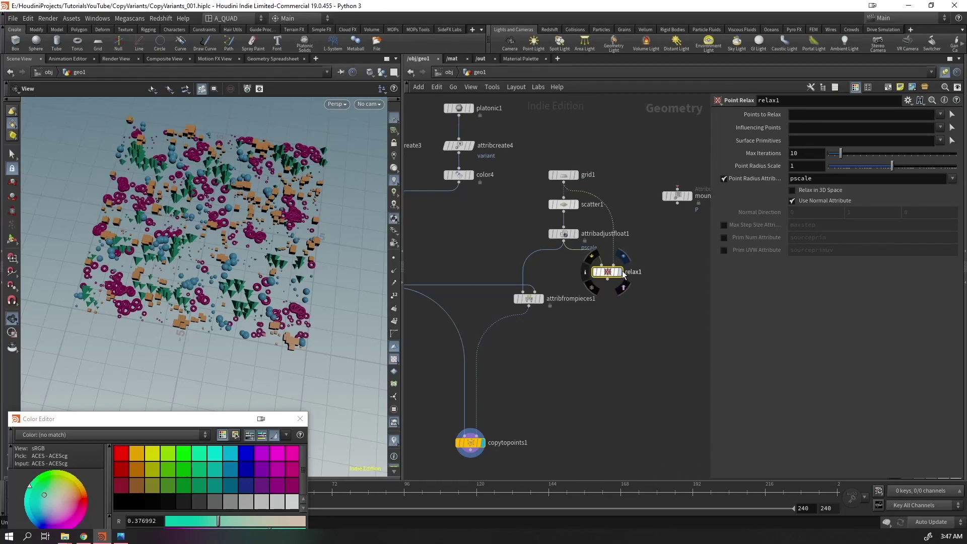
Preview the relaxed points, wire Point Relax into Attribute from Pieces and display the Copy to Points result
click(623, 258)
mouse_move(582, 237)
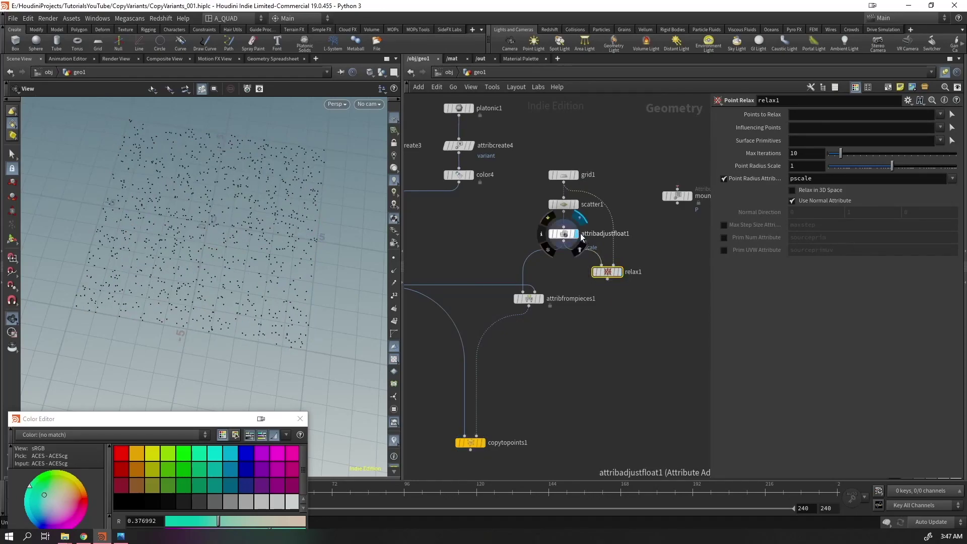
click(619, 272)
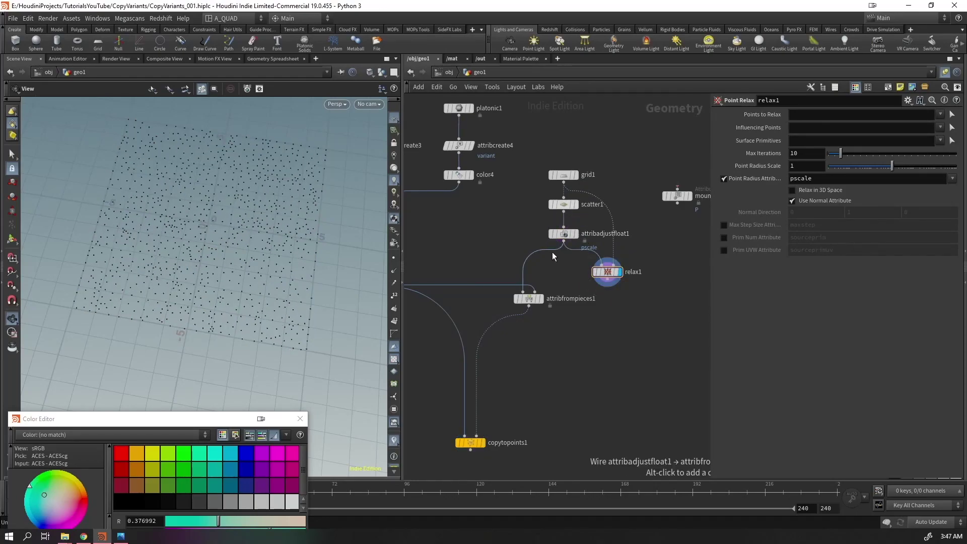
drag(607, 285, 529, 348)
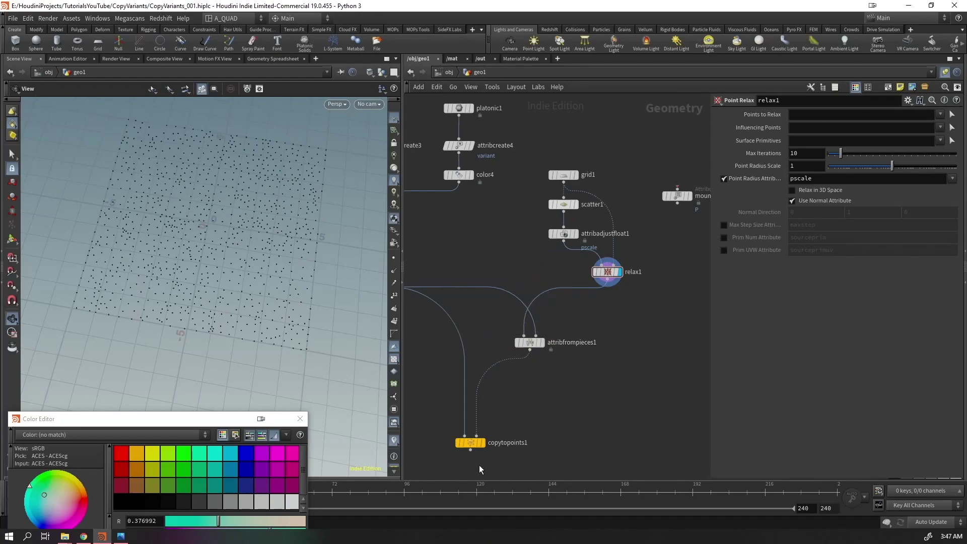
click(482, 442)
Try wiring Attribute Adjust Float straight into Attribute from Pieces, bypassing Point Relax, and undo it
click(563, 242)
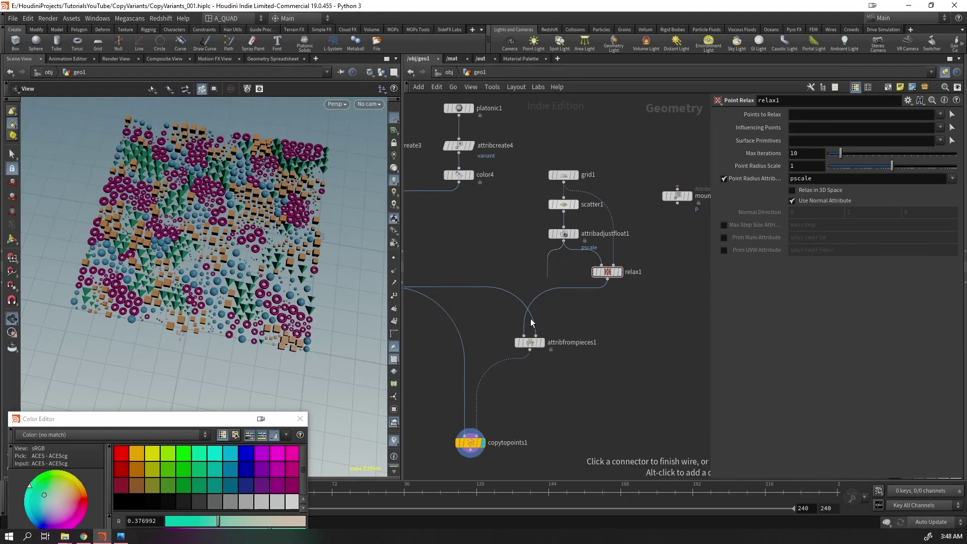
click(524, 336)
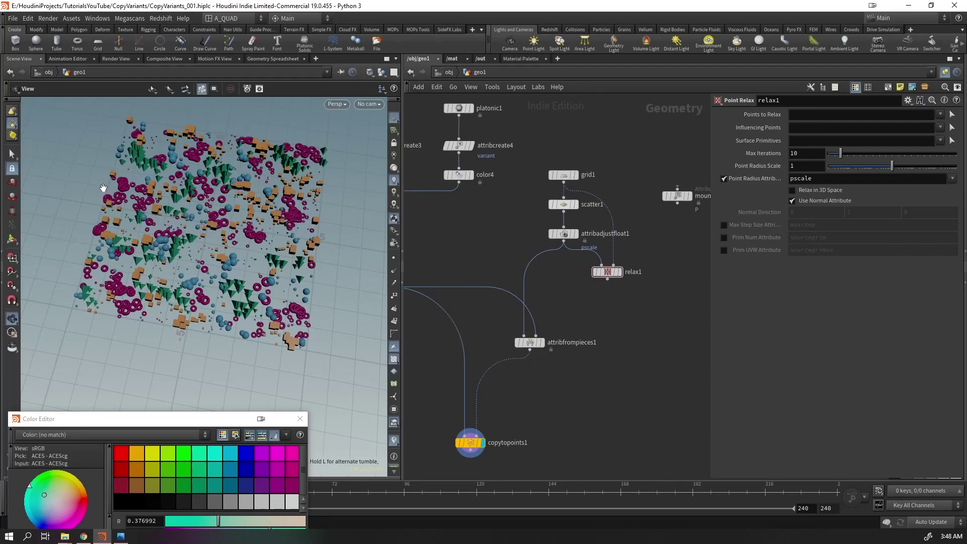
key(ctrl+z)
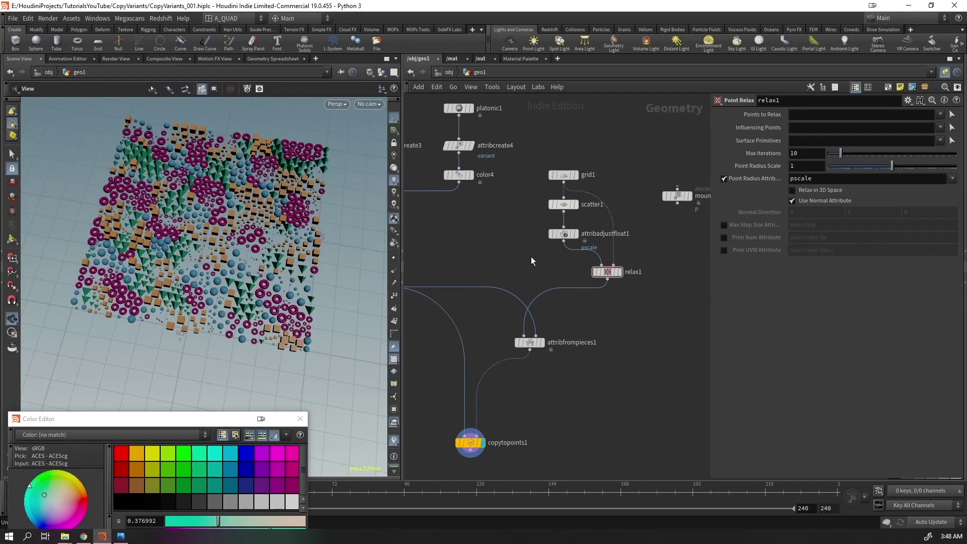
Set the Point Relax node's Max Iterations to 100 and inspect the spacing of the copies up close
drag(840, 153, 955, 153)
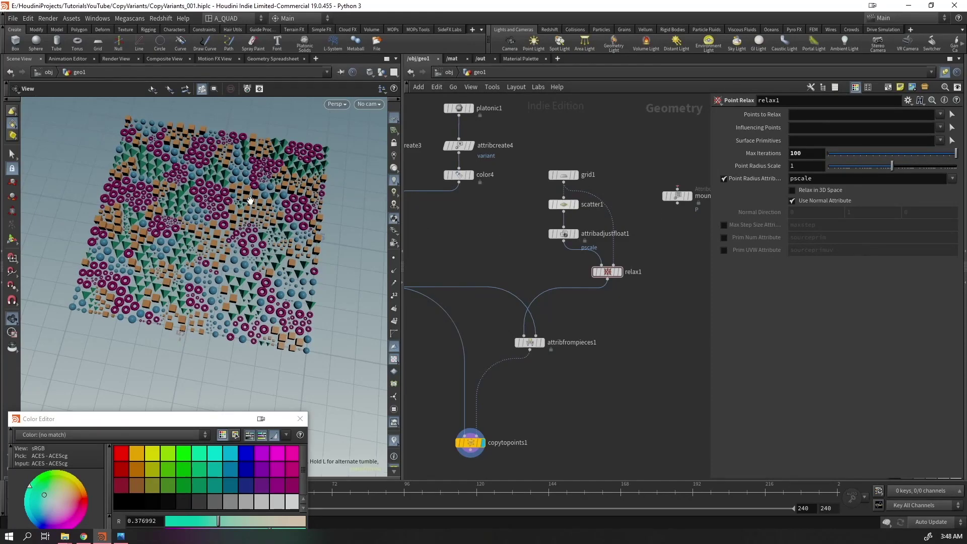
right_drag(250, 199, 272, 204)
drag(272, 204, 217, 212)
right_drag(217, 212, 174, 184)
middle_drag(174, 184, 195, 234)
drag(195, 234, 254, 225)
scroll(253, 225, up, 8)
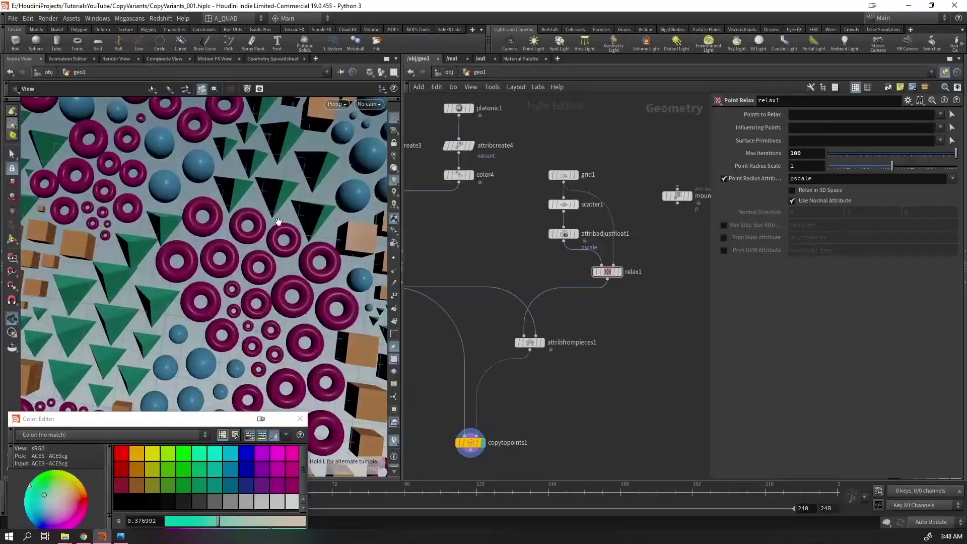
Try feeding Scatter directly into Point Relax with the pscale Attribute Adjust Float placed after it
click(563, 234)
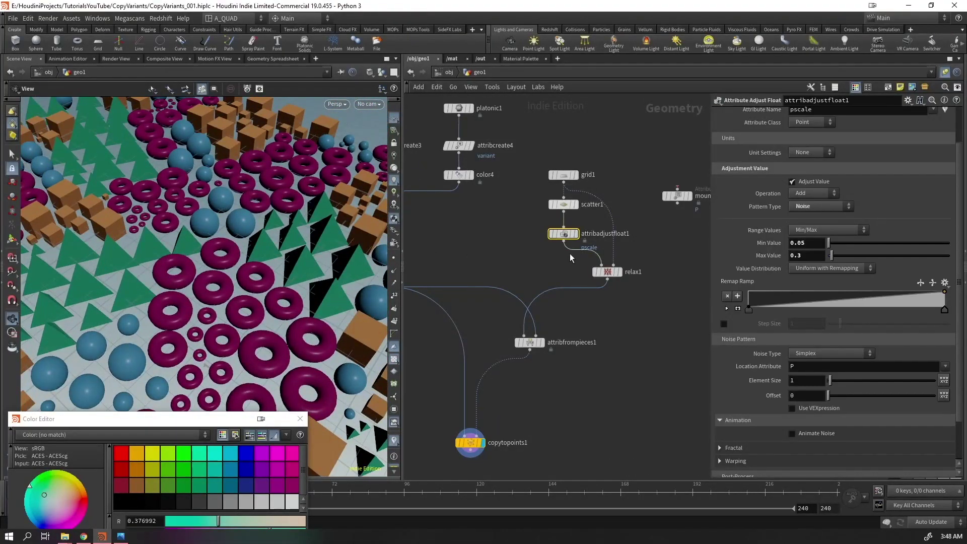
scroll(574, 247, up, 4)
click(539, 173)
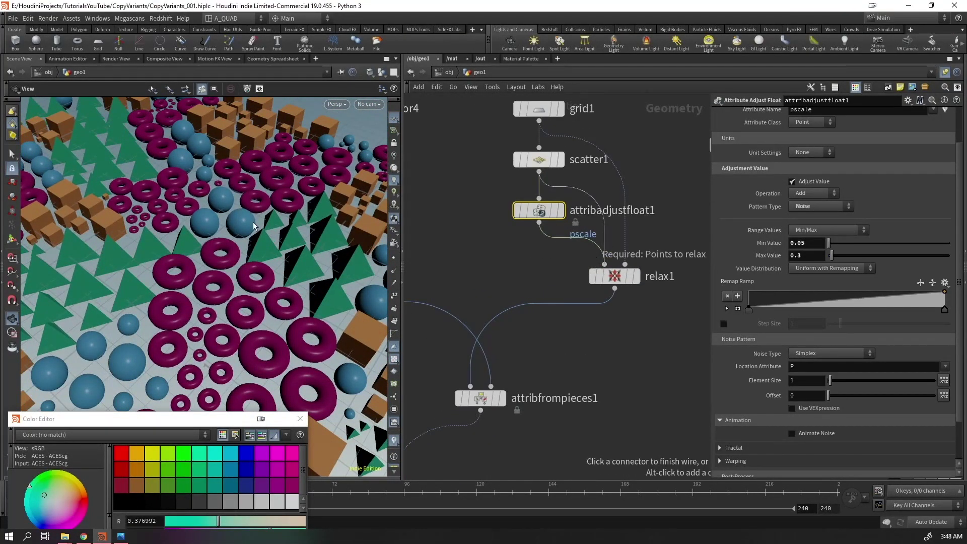
right_drag(152, 233, 28, 434)
drag(151, 226, 428, 285)
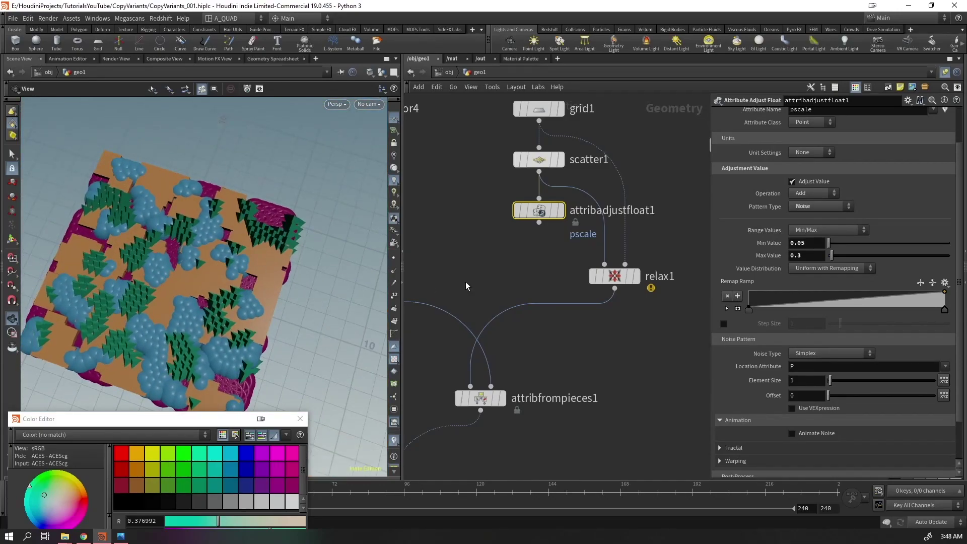
drag(539, 210, 545, 308)
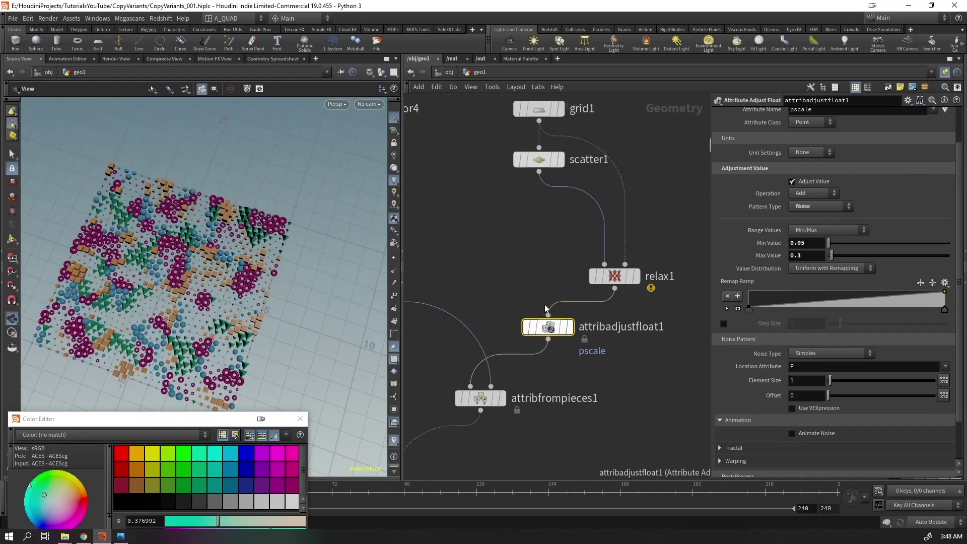
drag(291, 306, 257, 281)
right_drag(256, 281, 291, 252)
drag(291, 253, 292, 262)
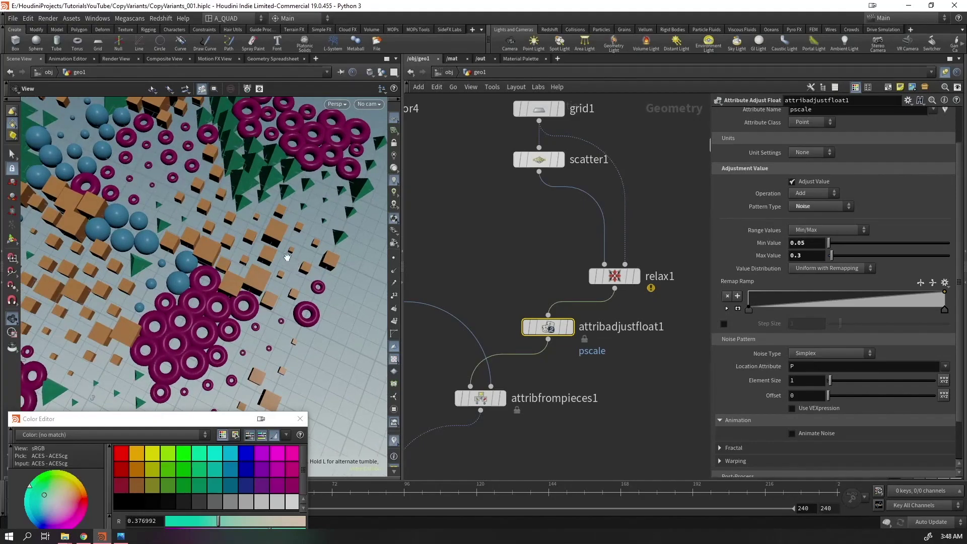
Read the Point Relax node's warning and return the Attribute Adjust Float between Scatter and Point Relax
mouse_move(614, 282)
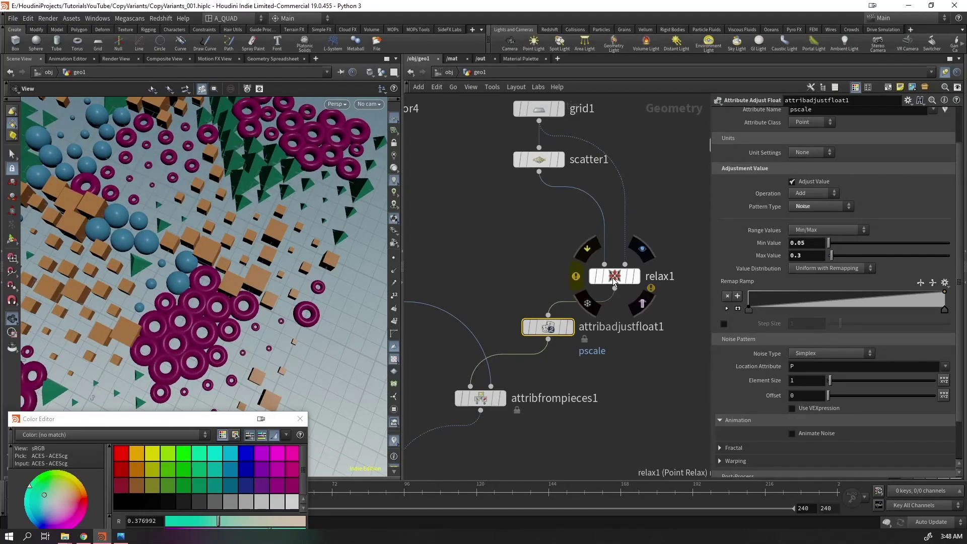
click(577, 276)
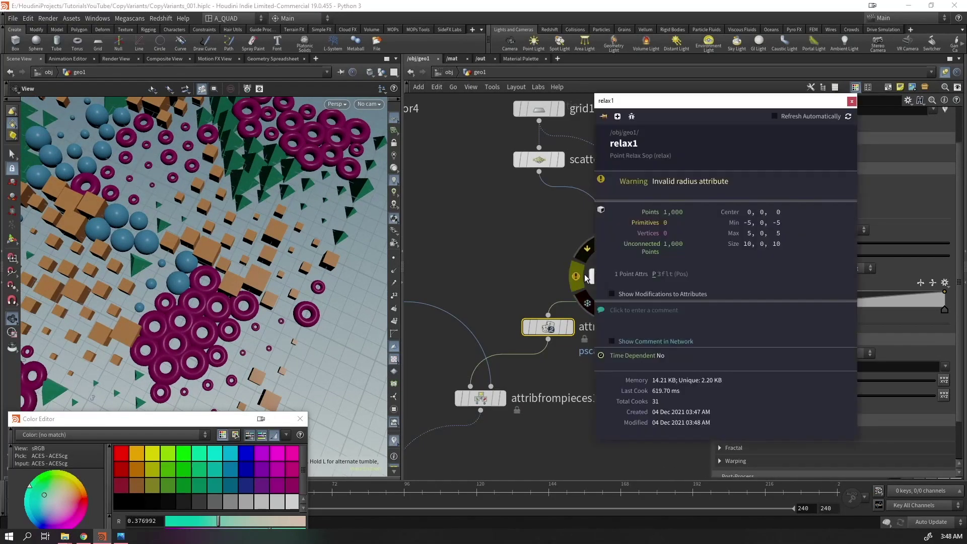
drag(711, 182, 673, 181)
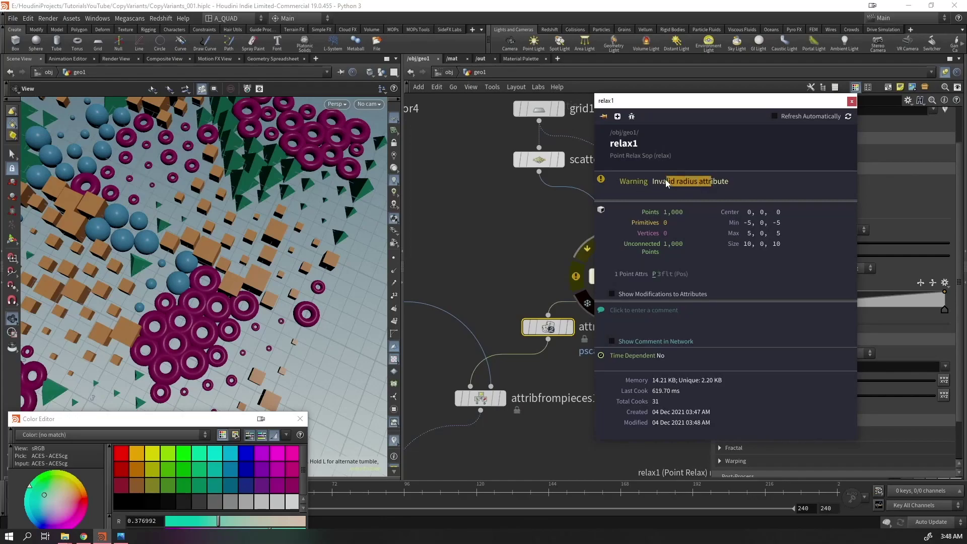
click(851, 102)
drag(548, 327, 538, 211)
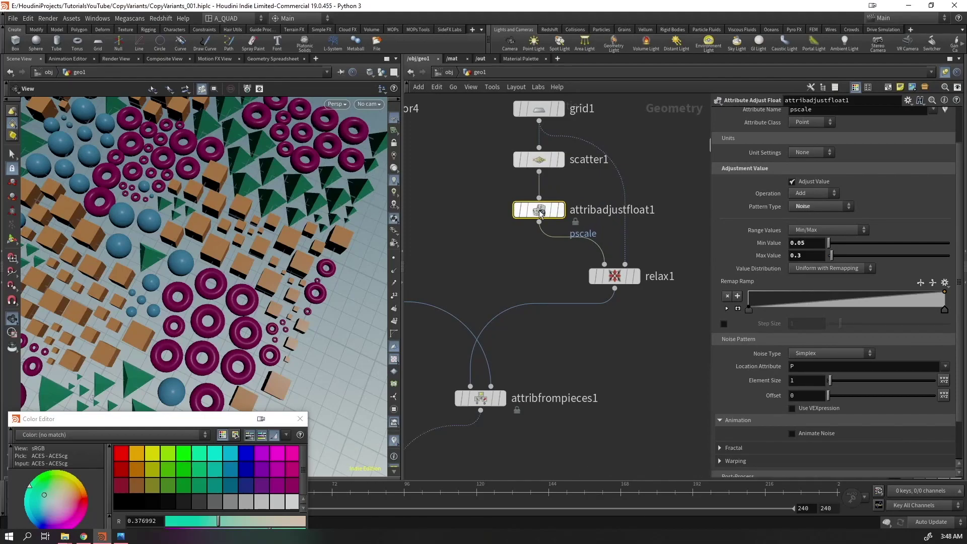
Examine the whole field of relaxed copies and move the Color Editor off the viewport
scroll(167, 230, down, 5)
middle_drag(167, 229, 189, 240)
drag(216, 234, 208, 241)
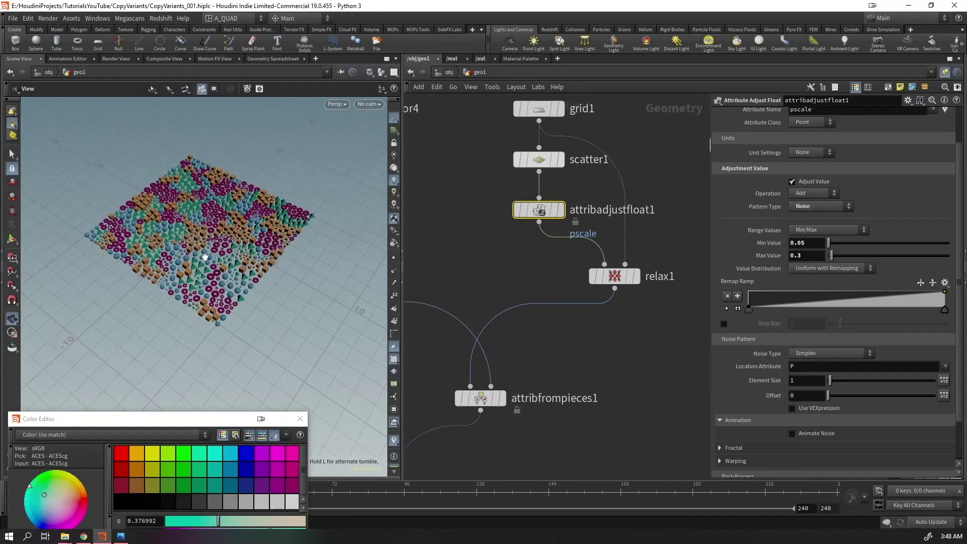
drag(204, 423, 0, 421)
drag(151, 252, 189, 253)
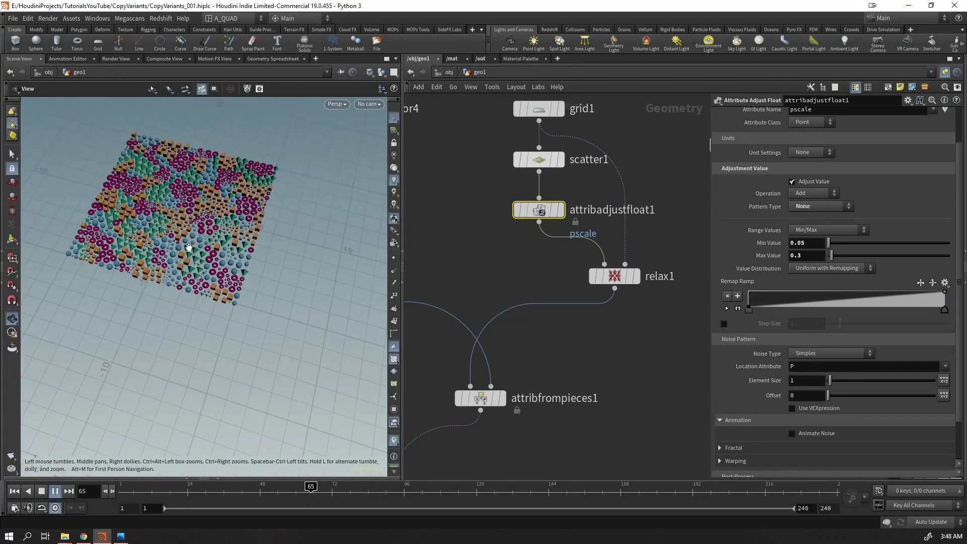
Detach the Point Relax node from the scatter chain and park it below the unused mountain node
scroll(472, 256, down, 3)
click(583, 273)
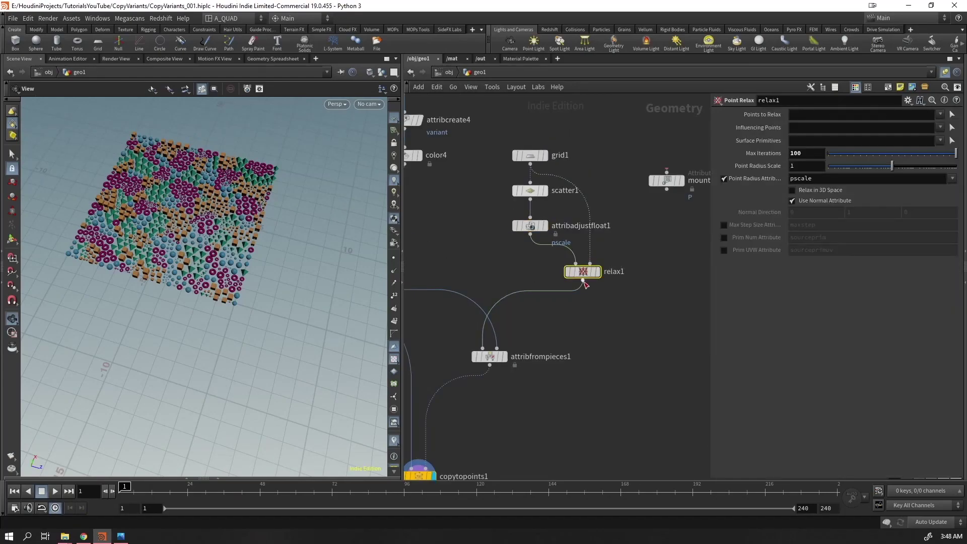
drag(894, 155, 952, 166)
drag(586, 271, 670, 226)
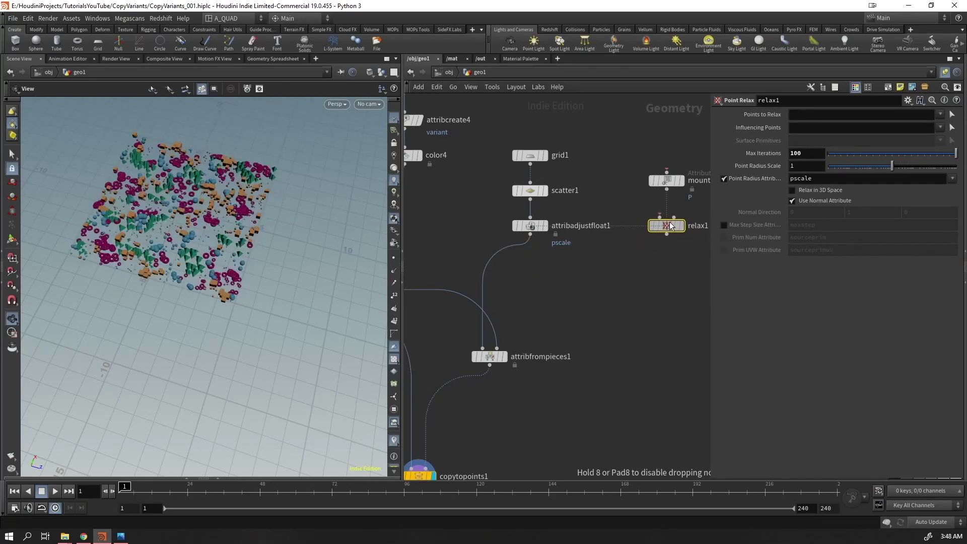
drag(684, 149, 654, 199)
key(Delete)
key(ctrl+z)
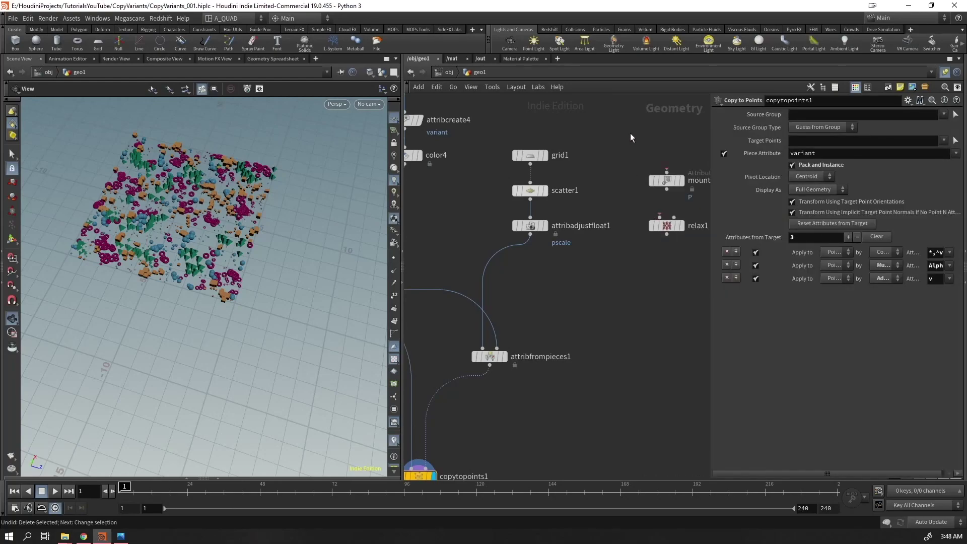
Move the Scatter and Attribute Adjust Float nodes down to make room below the grid, and display the Grid node
drag(584, 279, 530, 244)
click(540, 157)
click(546, 156)
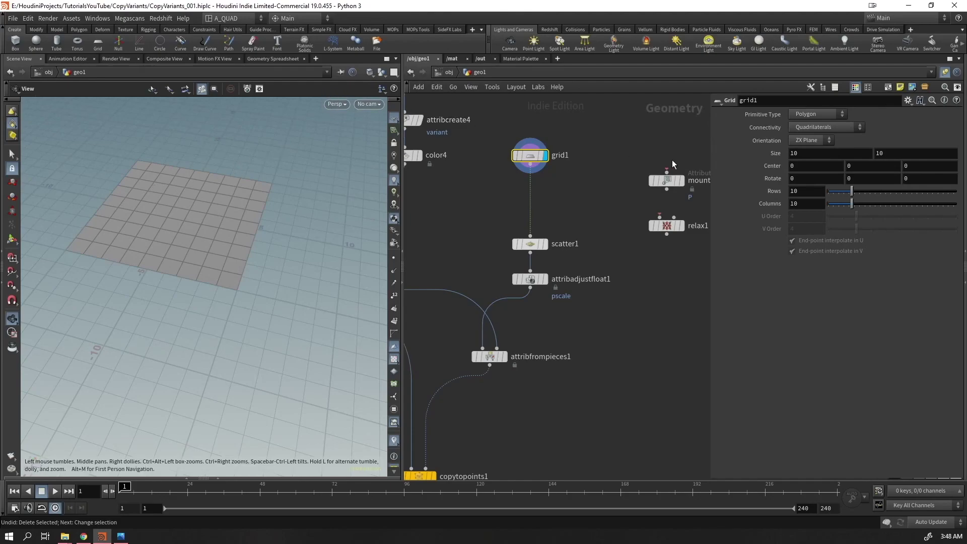
Link the grid's Columns to its Rows with ch("rows") and set Rows to 250
right_click(797, 207)
click(807, 222)
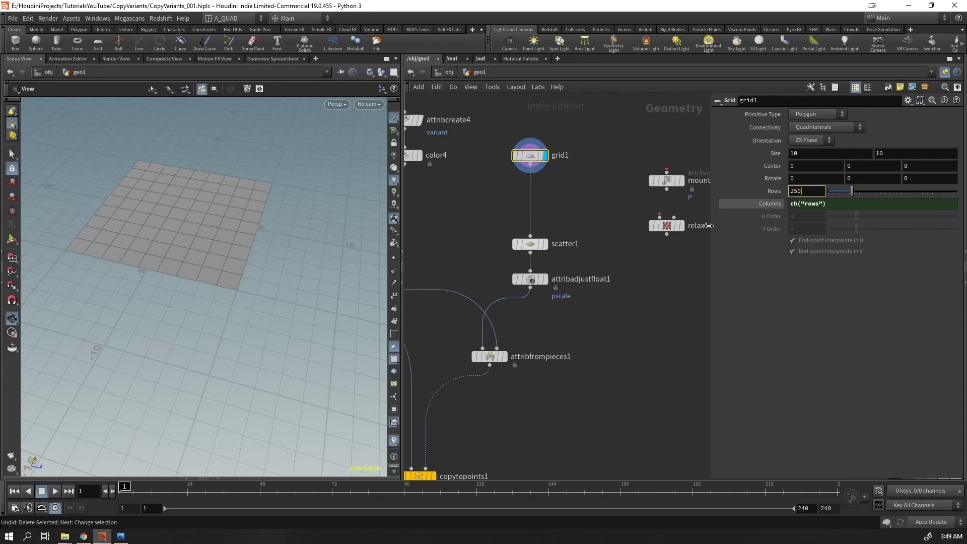
key(Return)
drag(287, 200, 165, 231)
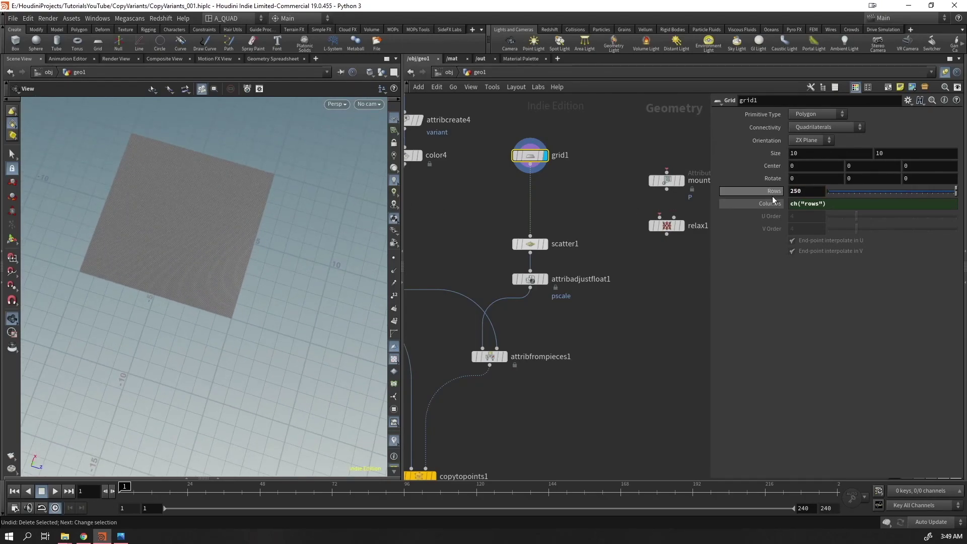
right_drag(219, 234, 303, 211)
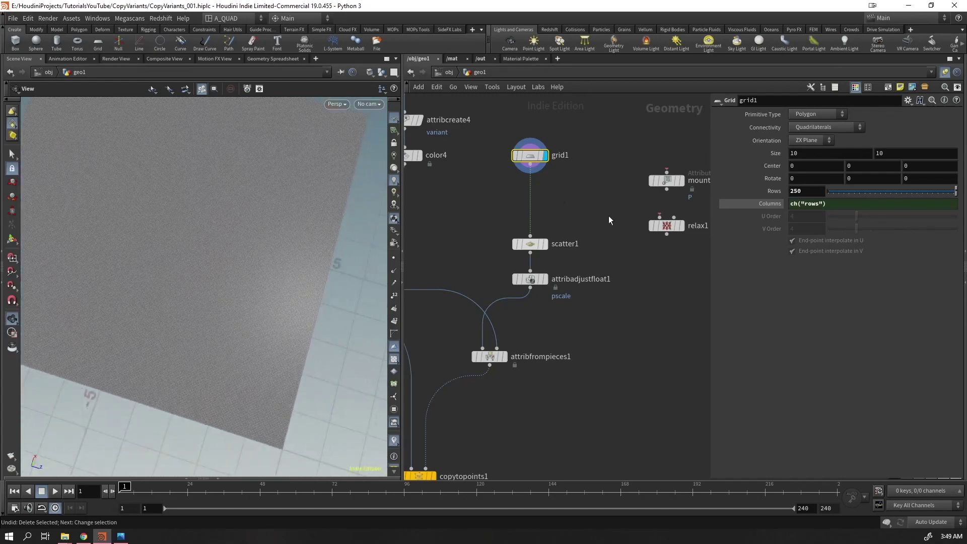
Insert the mountain node between the grid and Scatter, and display and select it
drag(675, 188, 533, 196)
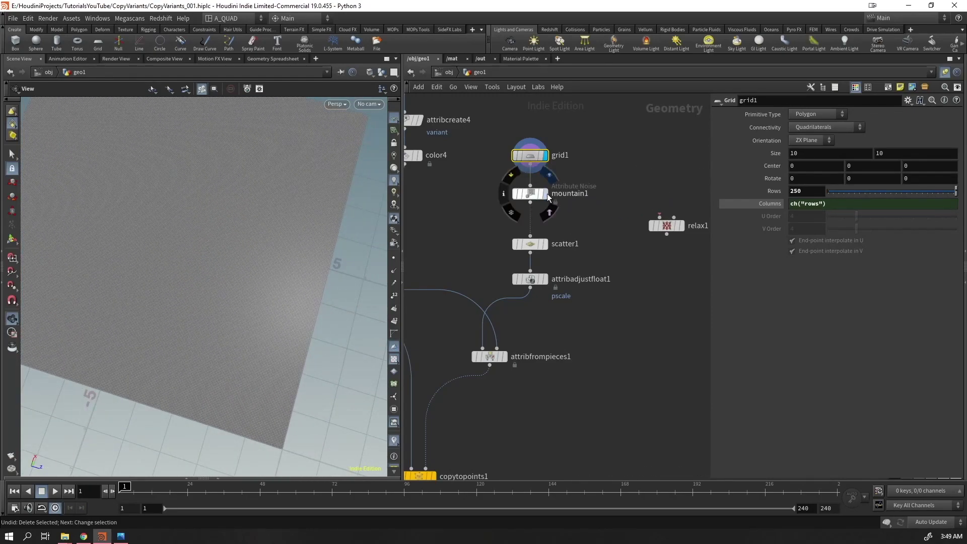
key(r)
drag(282, 252, 251, 173)
click(530, 194)
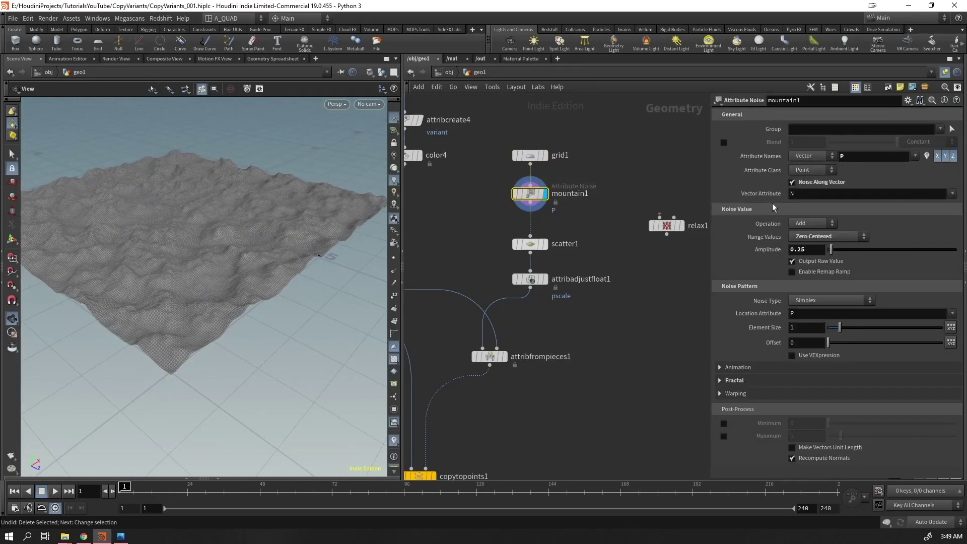
Set the mountain's amplitude to 1.65, element size to 10 and fractal roughness to 0, and save the file
drag(844, 333, 905, 330)
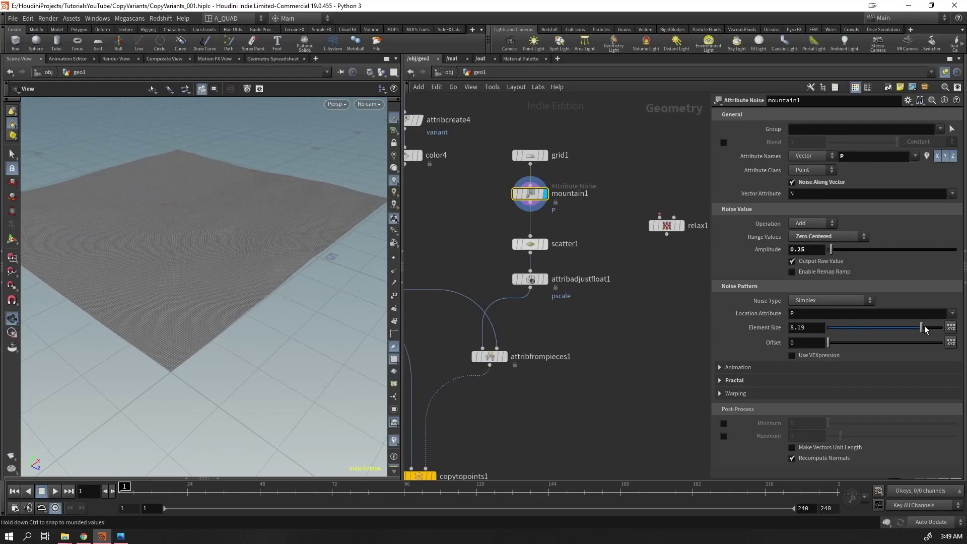
scroll(809, 253, up, 14)
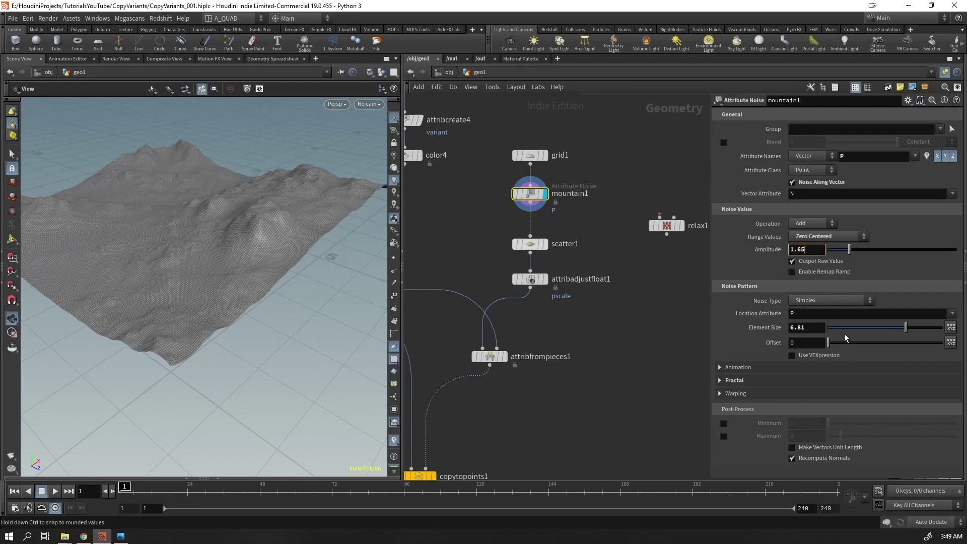
drag(905, 330, 944, 330)
click(734, 380)
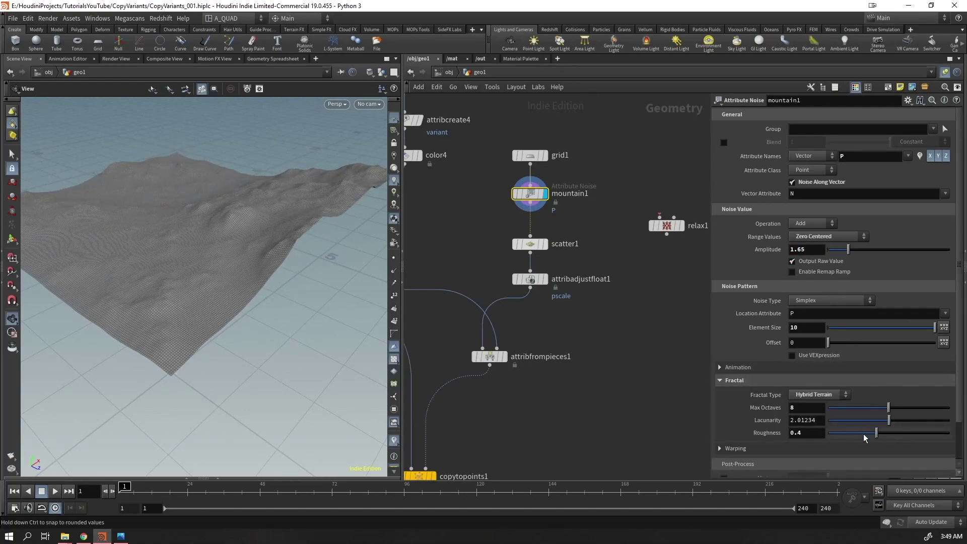
drag(864, 437, 805, 436)
key(ctrl+s)
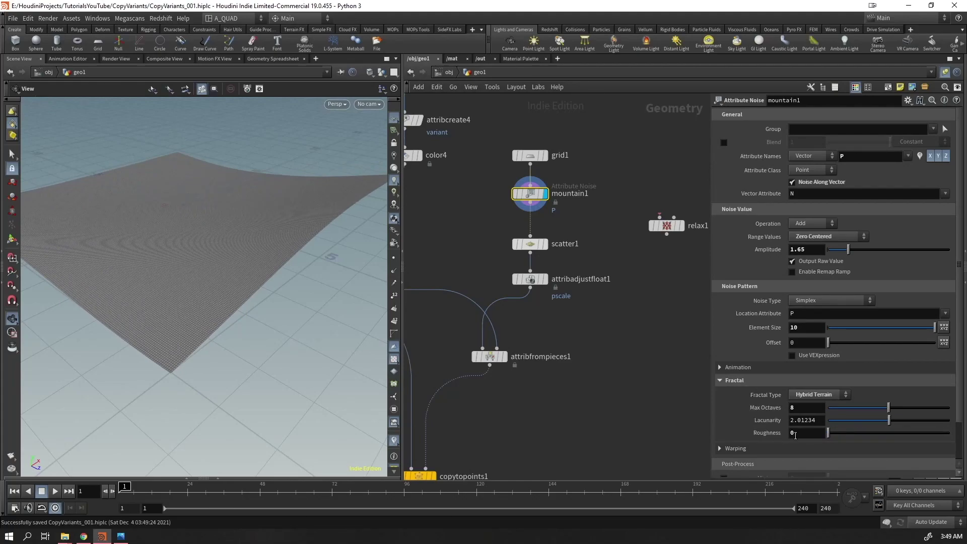
Enable Animate Noise on the mountain, set amplitude to 1.38 and element size to 4.29, and preview the animation
click(764, 367)
click(816, 380)
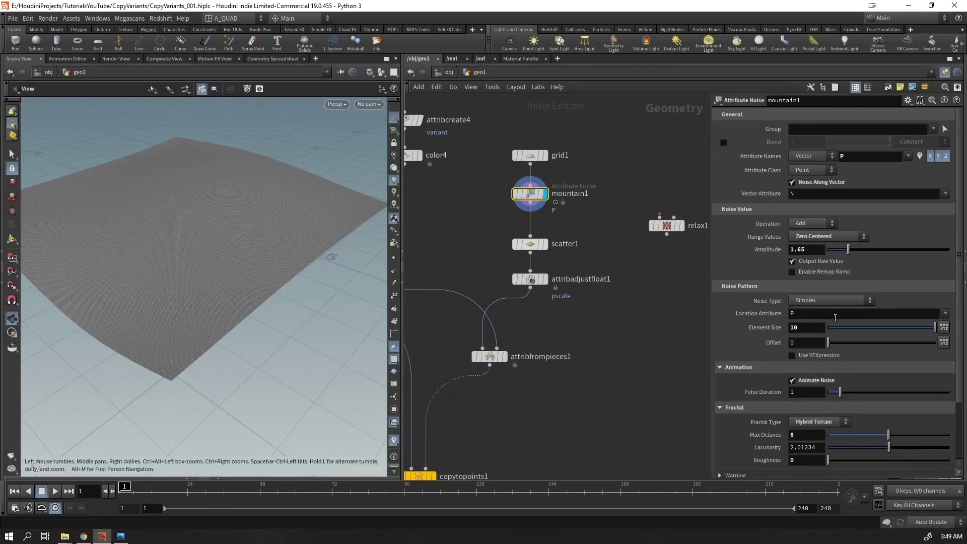
drag(849, 249, 855, 254)
drag(933, 328, 874, 328)
drag(855, 250, 846, 255)
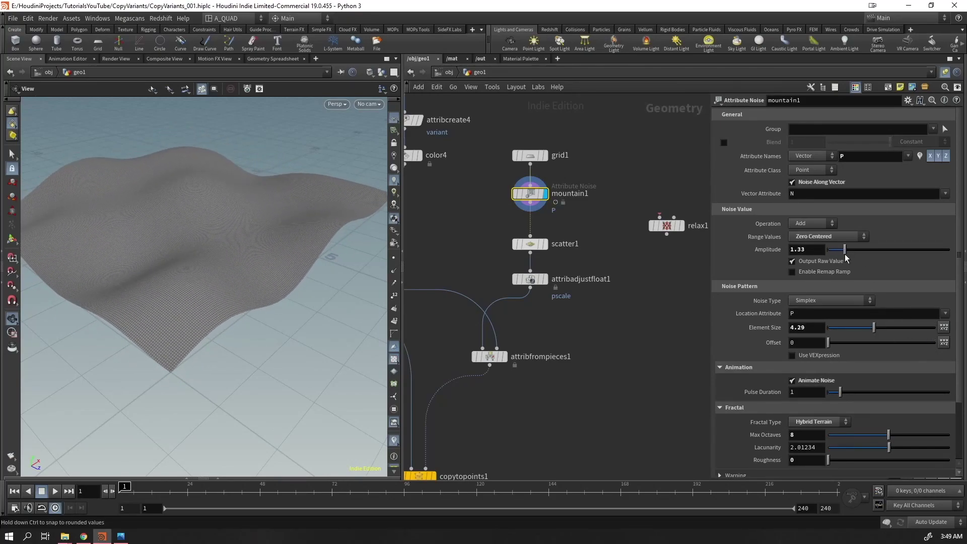
key(Up)
drag(337, 220, 248, 225)
key(ctrl+Up)
Display the Copy to Points node and play the animation to examine the copies from above
middle_drag(571, 363, 643, 229)
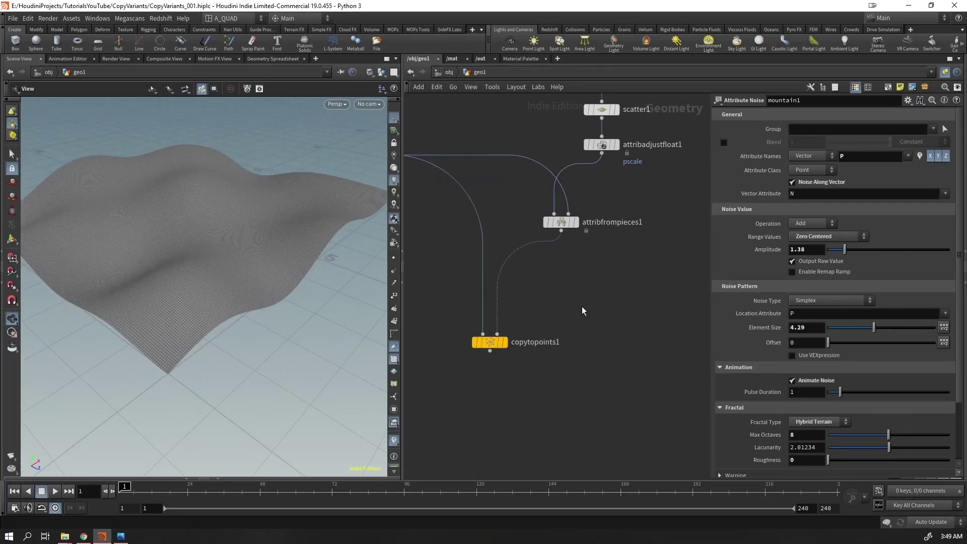
click(503, 343)
key(Up)
drag(184, 256, 197, 288)
right_drag(197, 287, 208, 228)
middle_drag(209, 228, 211, 317)
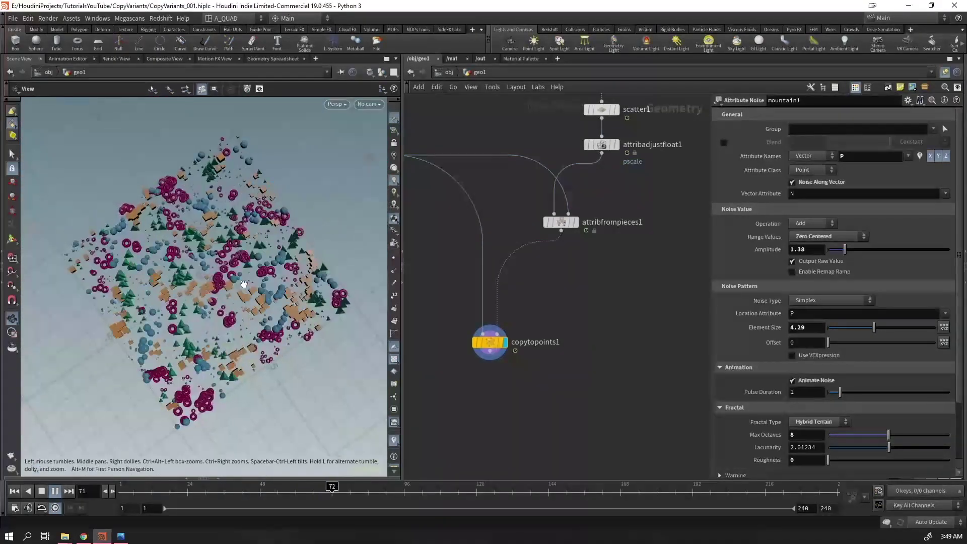
Display the Scatter node to examine its moving points during playback, and return to the first frame
click(615, 109)
drag(263, 292, 288, 241)
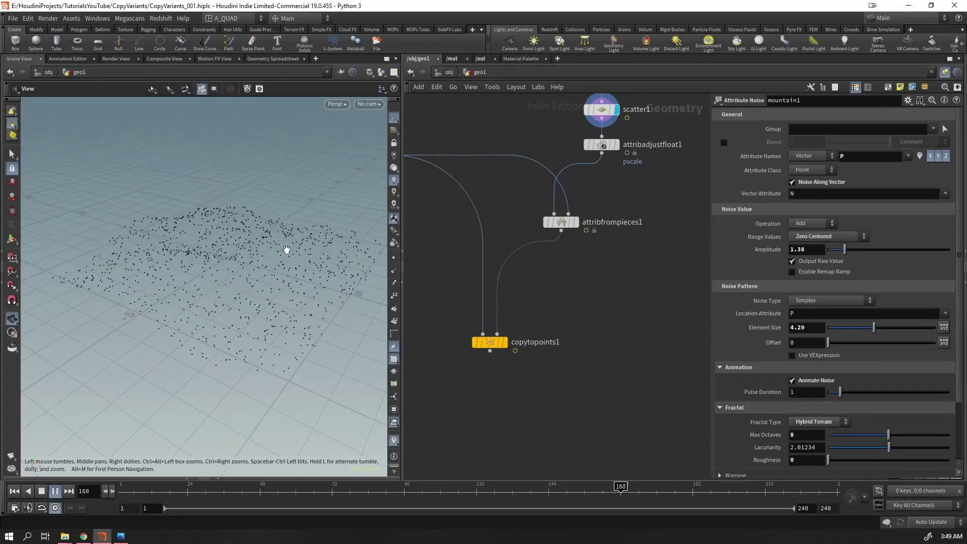
key(ctrl+Up)
Lay out the grid, mountain, Scatter and Attribute Adjust Float nodes in an evenly spaced column
middle_drag(647, 276, 611, 415)
drag(602, 124, 548, 306)
key(l)
click(628, 211)
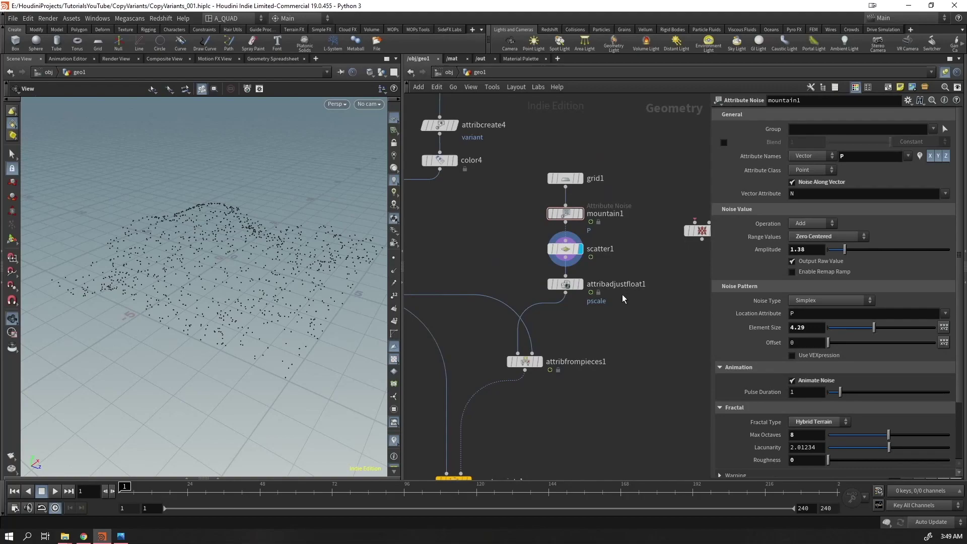
Add an Attribute Interpolate node beside the Attribute Adjust Float node
key(Tab)
text(ati)
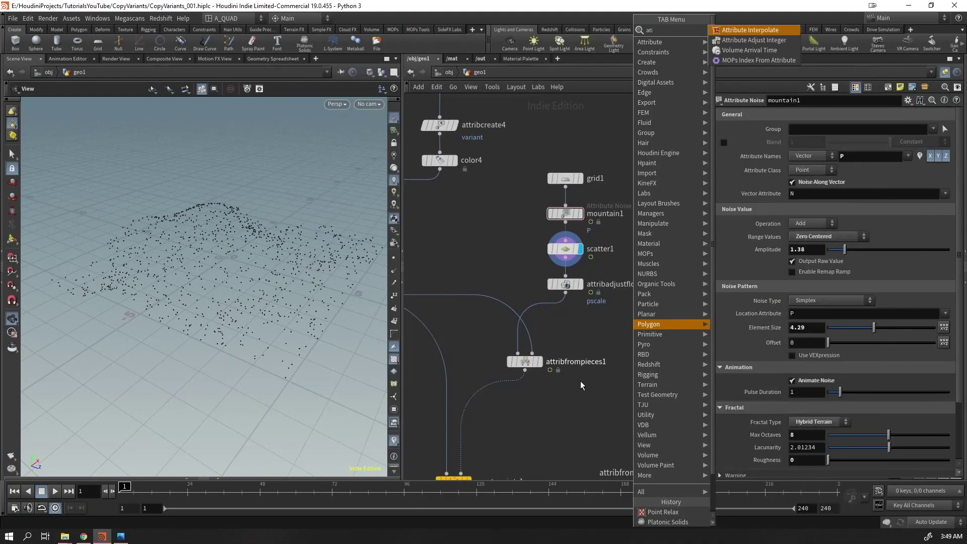
key(Return)
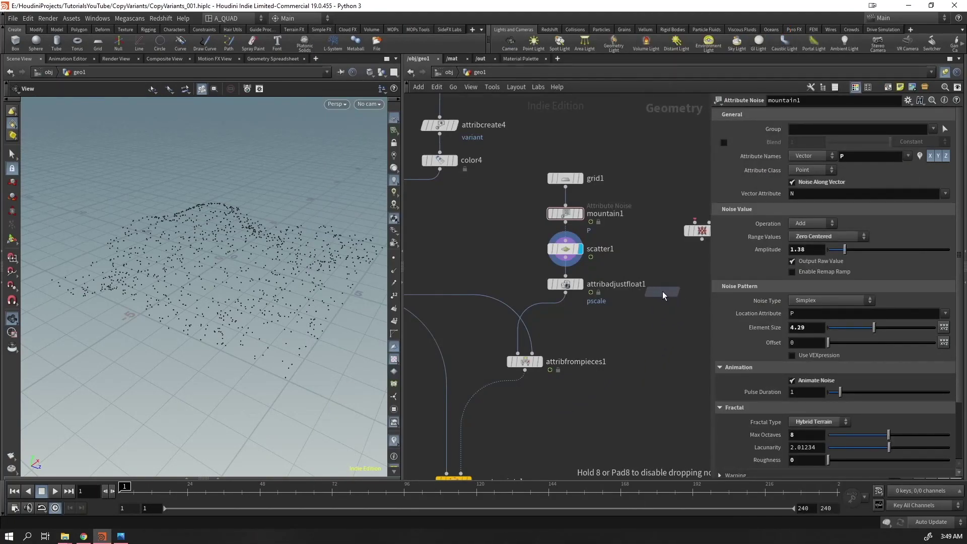
click(663, 291)
middle_drag(628, 344, 596, 354)
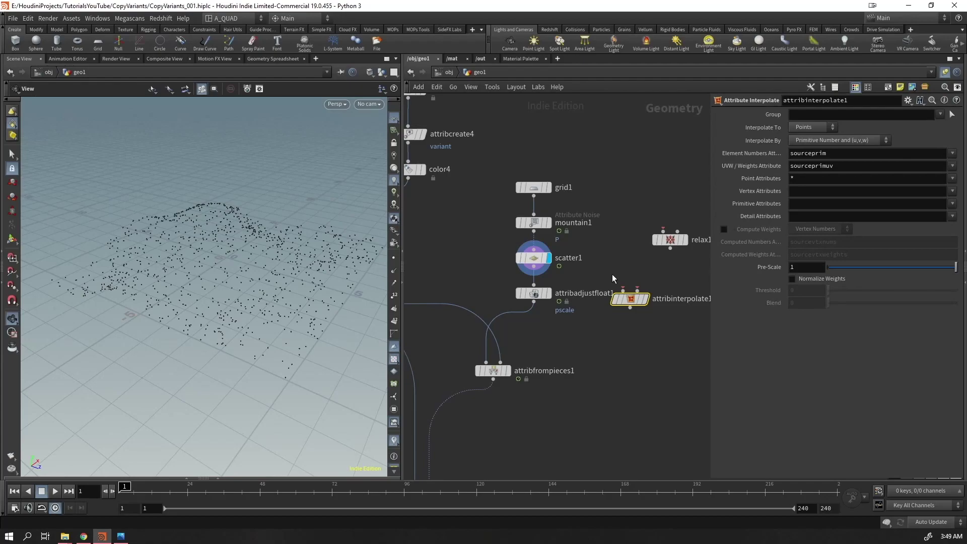
Enable the Prim Num Attribute and Prim UVW Attribute outputs on the Scatter node
mouse_move(636, 288)
click(532, 261)
click(763, 127)
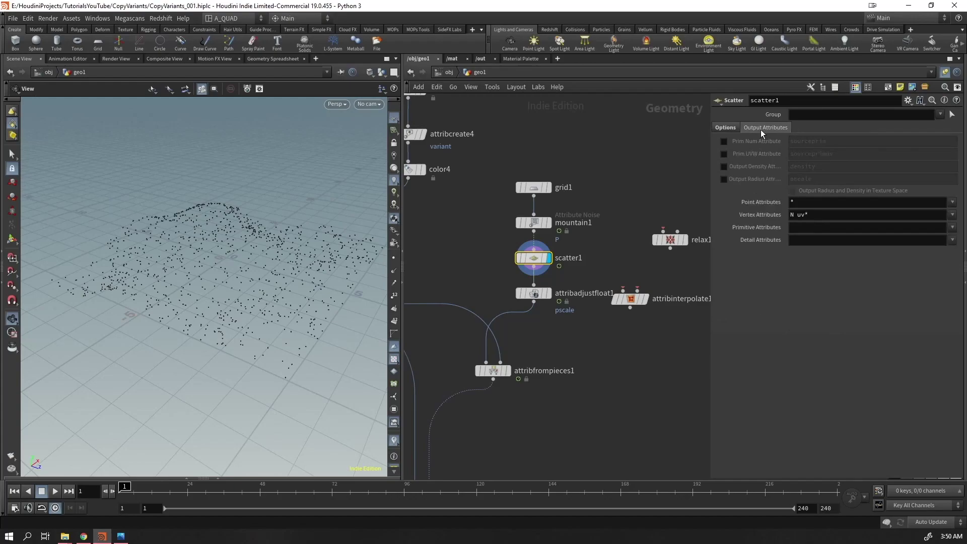
click(724, 154)
Spread the chain apart, moving Attribute Adjust Float and Scatter down and the grid and mountain up to make room
mouse_move(538, 295)
drag(538, 295, 539, 340)
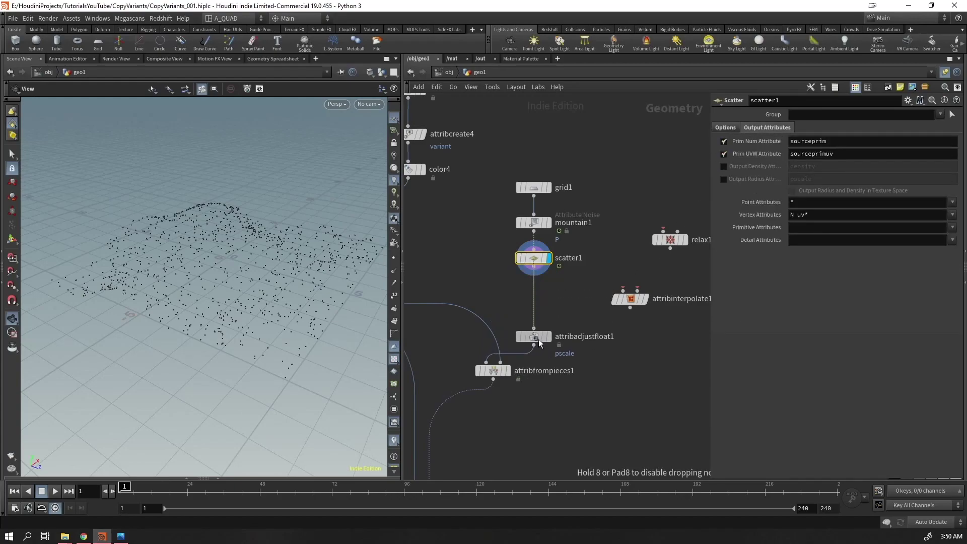
drag(535, 263, 535, 287)
drag(563, 157, 568, 183)
click(535, 215)
Play the animation and examine how the scattered points behave on the moving surface
key(Up)
drag(273, 274, 213, 301)
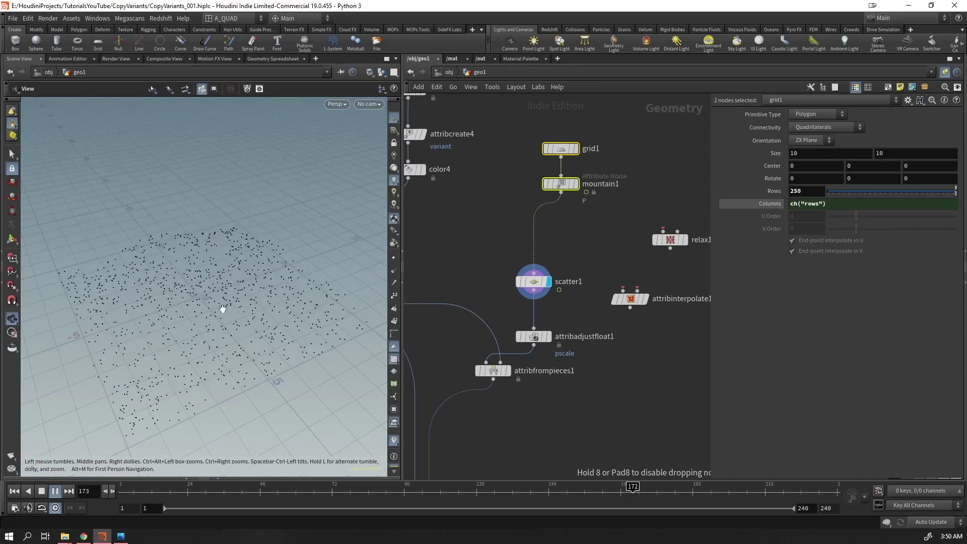
key(Up)
Insert a Time Shift node between the mountain and Scatter, and replace its Frame expression with a fixed frame
click(502, 262)
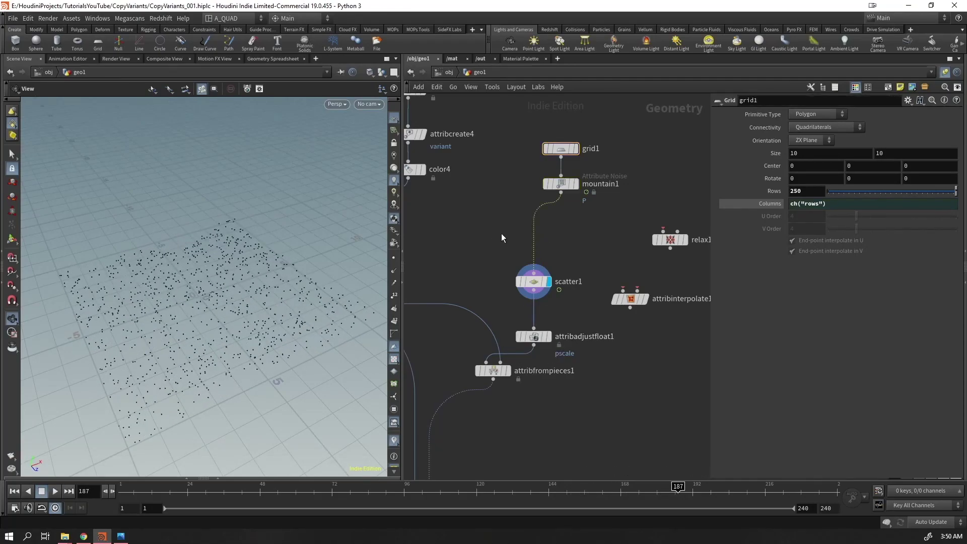
key(Tab)
text(time)
key(Down)
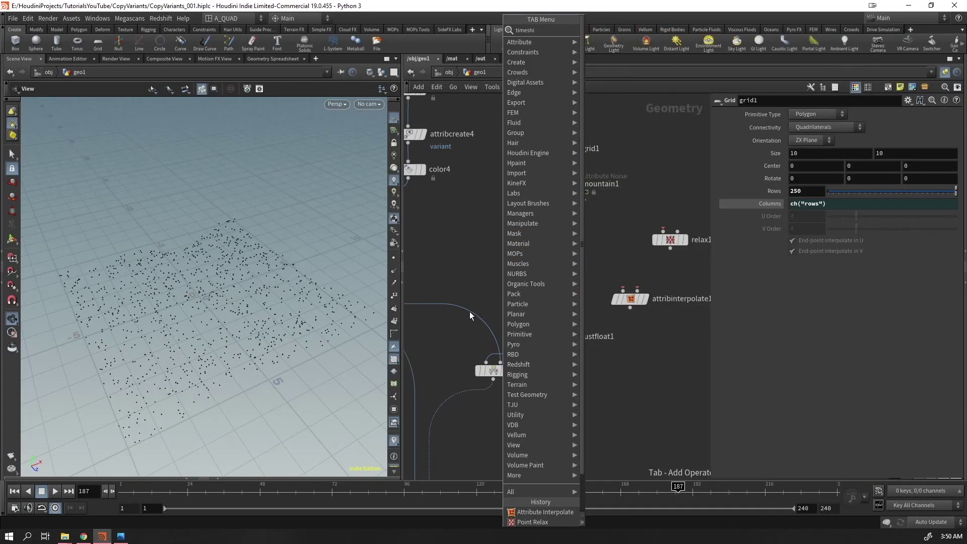
key(Return)
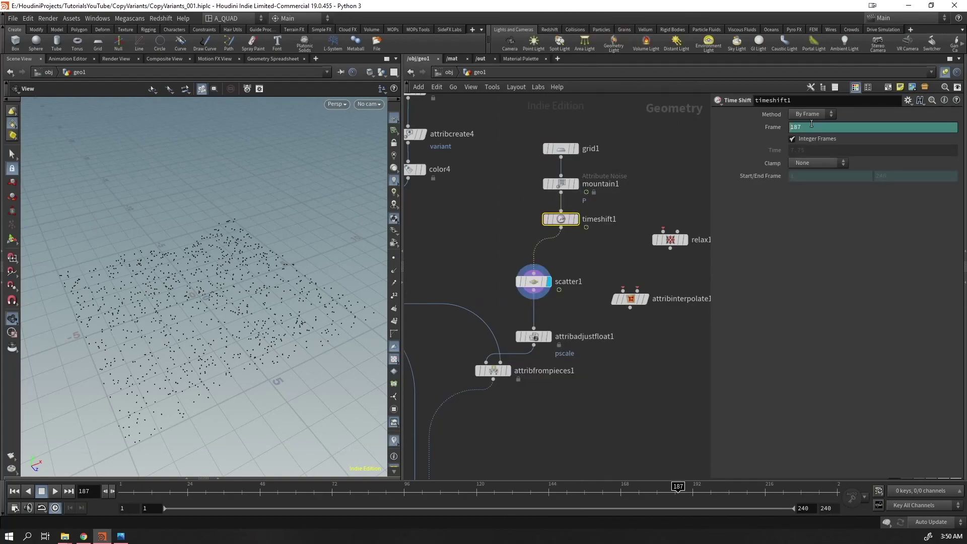
ctrl+shift+click(816, 127)
click(816, 127)
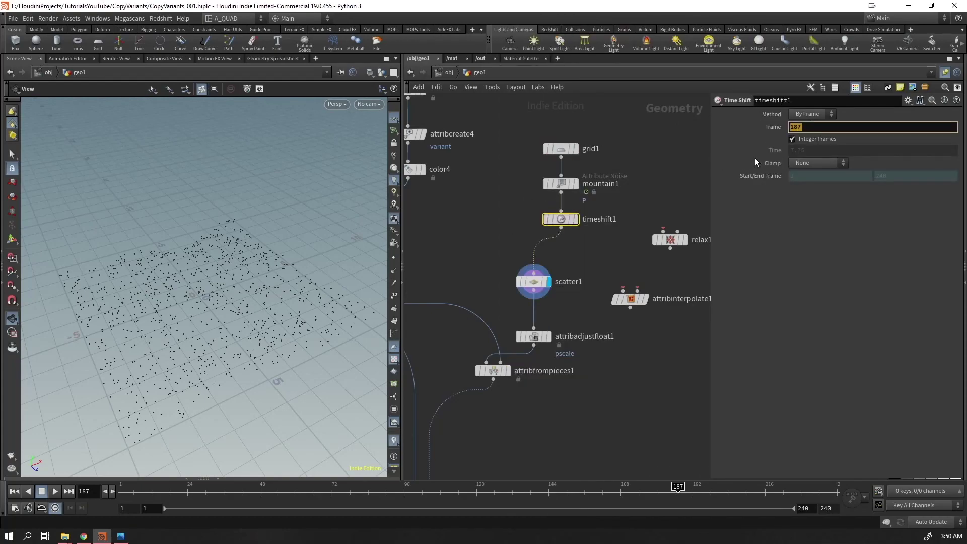
key(Return)
Align the Time Shift and Scatter nodes in a column, and play and scrub the timeline to check the points
drag(522, 295, 496, 248)
key(l)
drag(166, 353, 197, 294)
key(Up)
drag(125, 490, 714, 489)
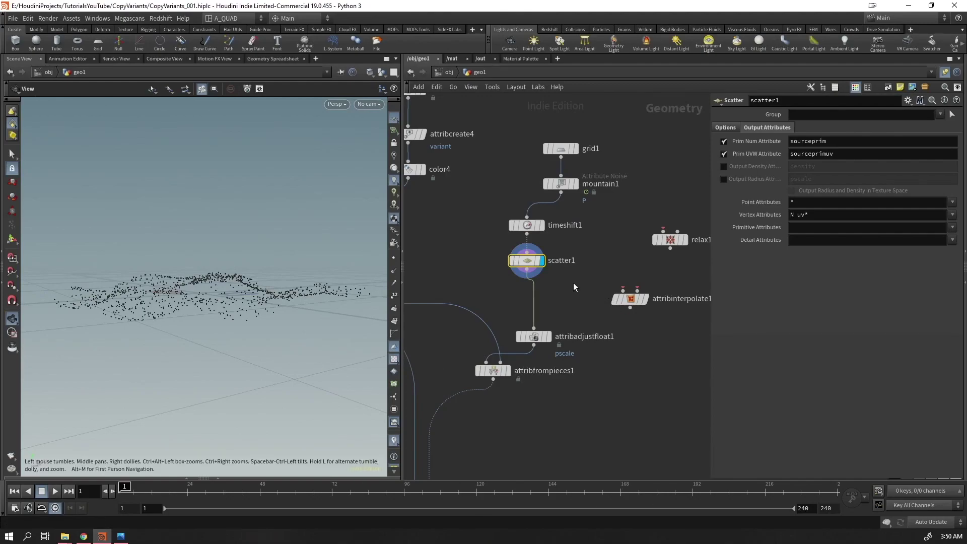
Connect Scatter and the animated mountain to Attribute Interpolate's first and second inputs, display it, and preview the moving points
drag(526, 274, 574, 298)
drag(563, 193, 583, 288)
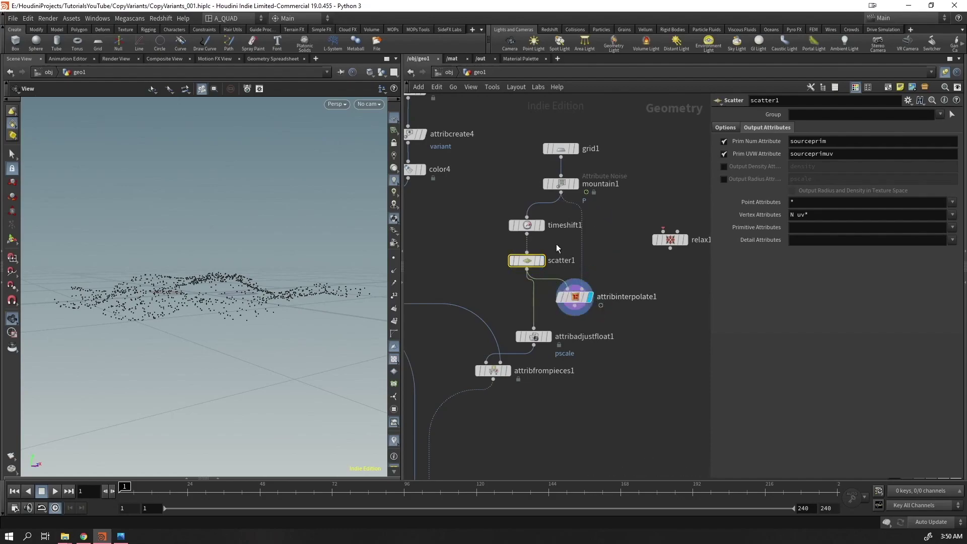
click(535, 225)
click(577, 298)
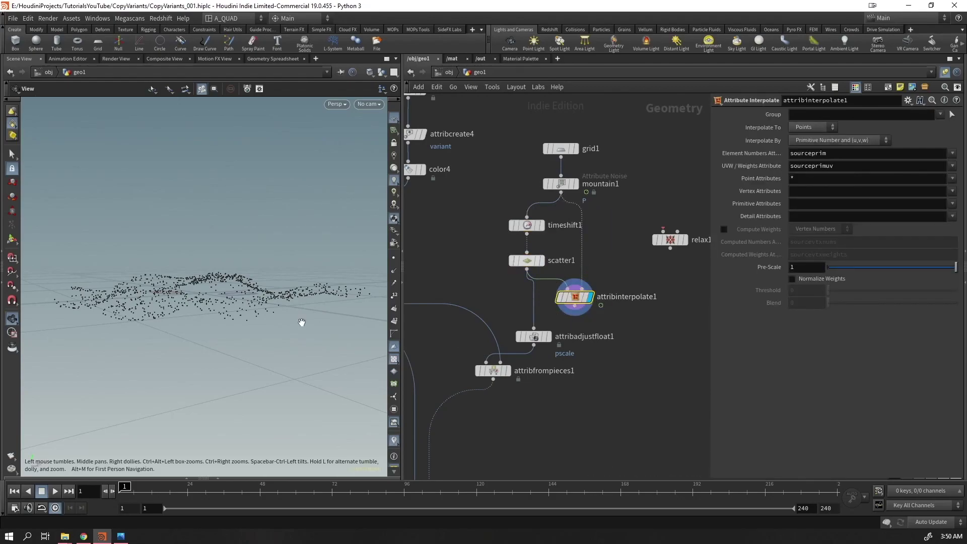
drag(255, 288, 266, 318)
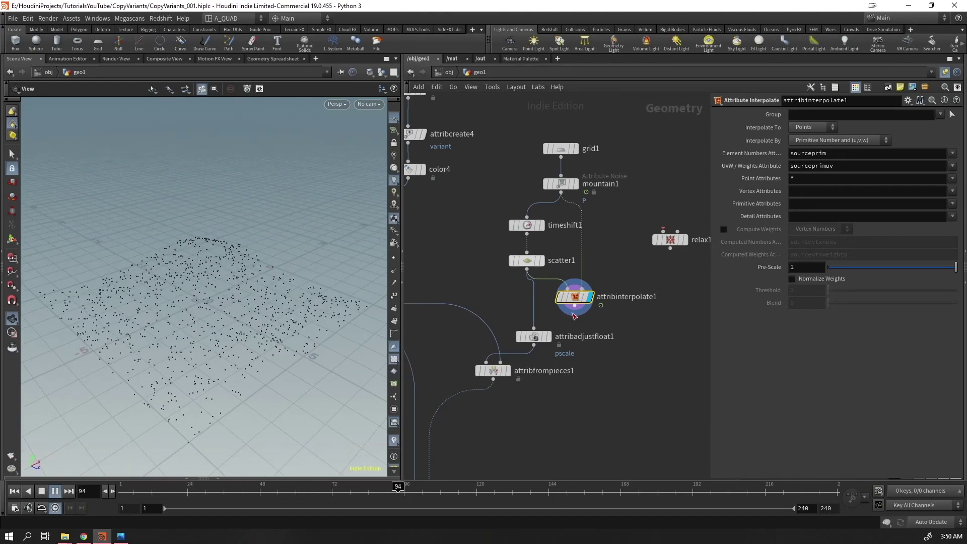
Feed Attribute Interpolate into Attribute Adjust Float, and display Copy to Points to view the animated copies
drag(575, 306, 534, 331)
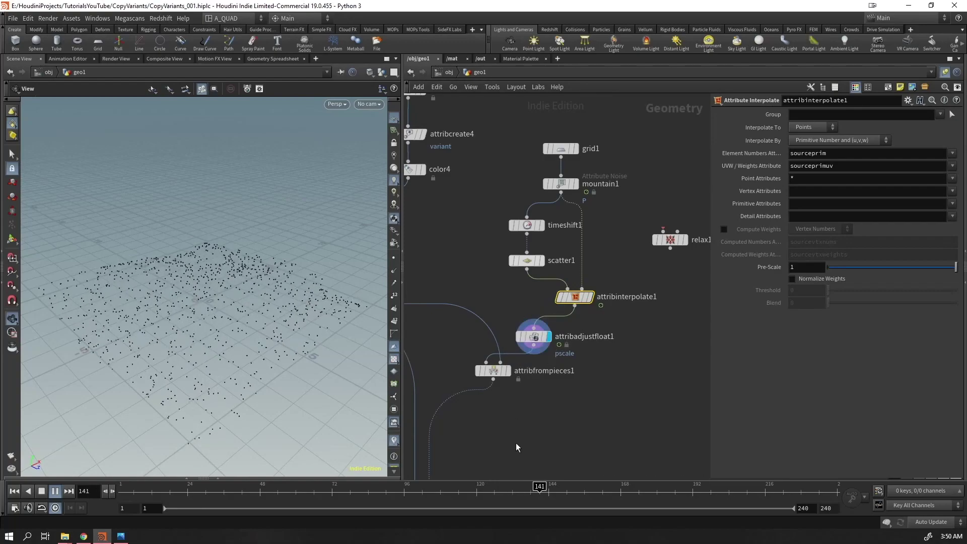
middle_drag(510, 452, 637, 248)
click(564, 287)
drag(203, 312, 217, 357)
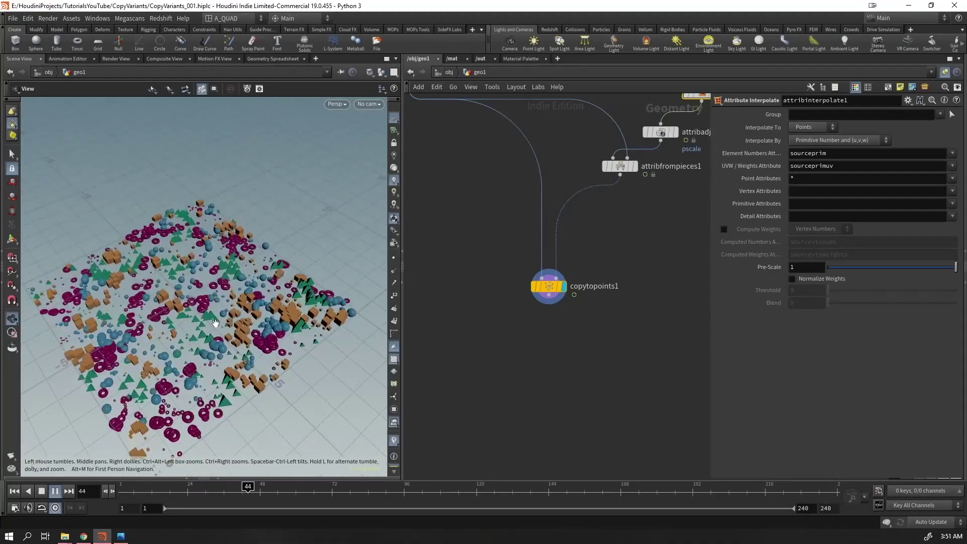
Move the Attribute from Pieces node down closer to Copy to Points
middle_drag(645, 228, 607, 302)
click(583, 240)
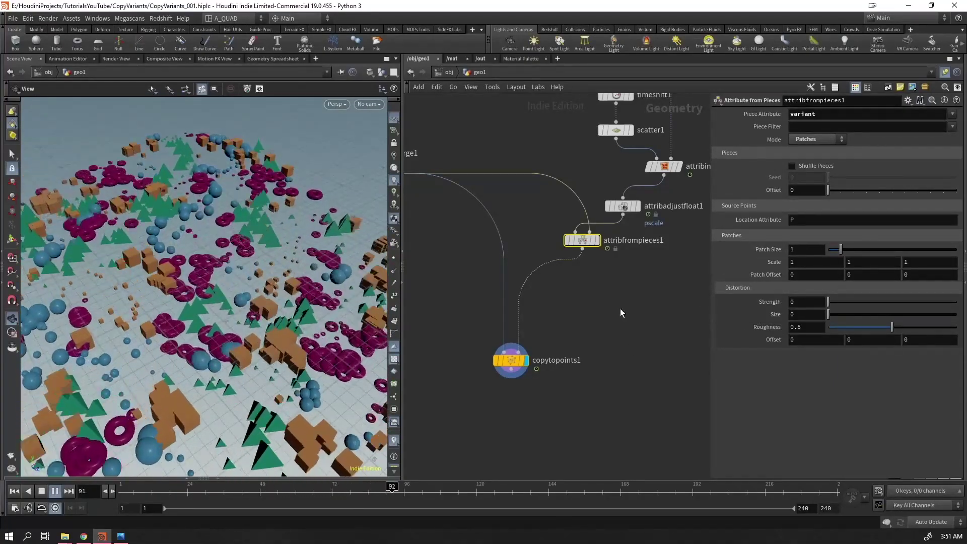
drag(584, 243, 570, 297)
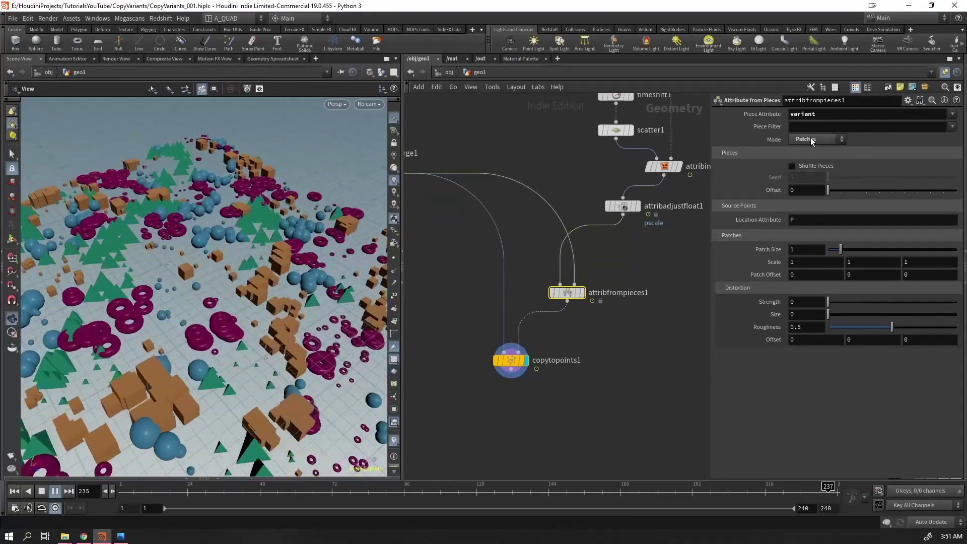
Try the Random mode on Attribute from Pieces, return to the first frame, and switch on its ID Attribute option
click(811, 139)
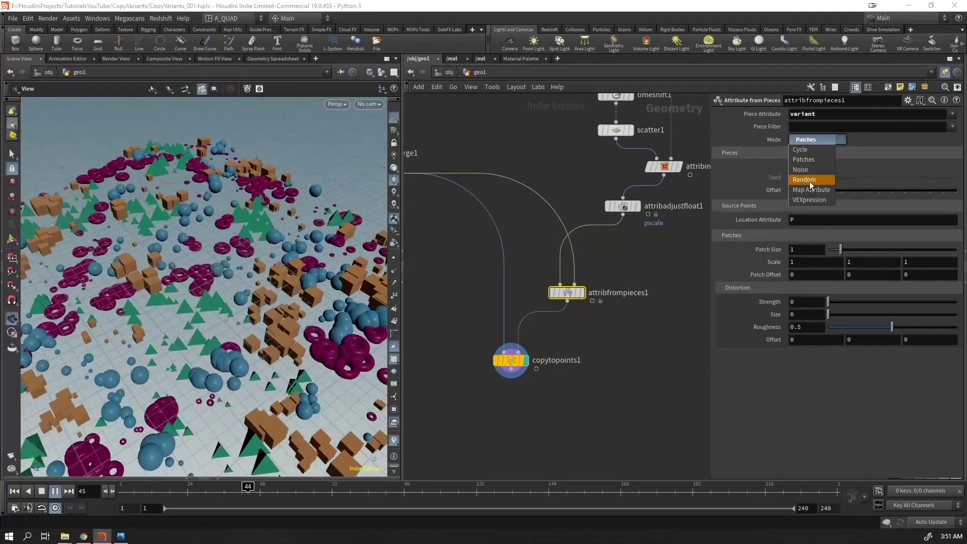
click(809, 181)
key(ctrl+Up)
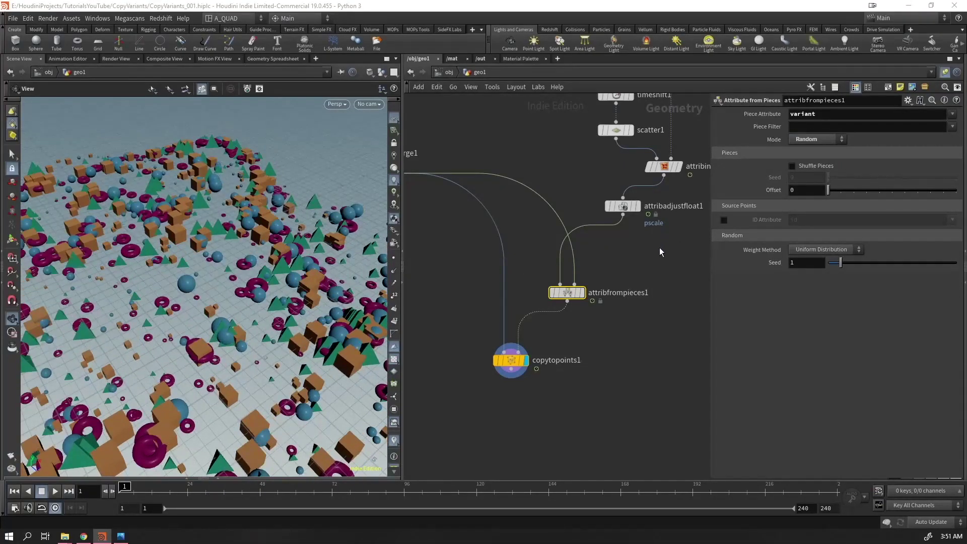
key(ctrl+Up)
click(724, 220)
Move the Attribute Interpolate and Attribute Adjust Float nodes down to leave more space below Scatter
middle_drag(595, 161, 587, 215)
drag(665, 312, 657, 259)
click(601, 292)
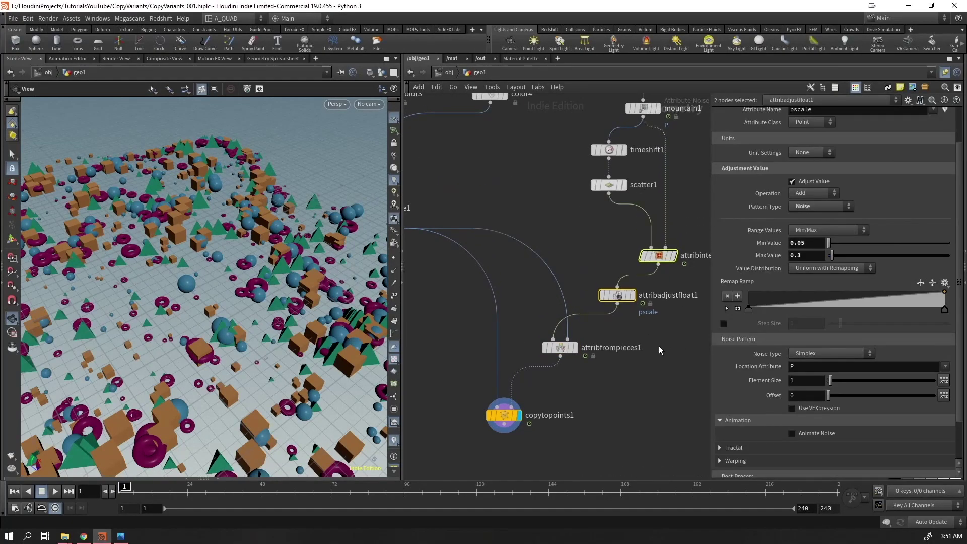
click(619, 242)
click(615, 316)
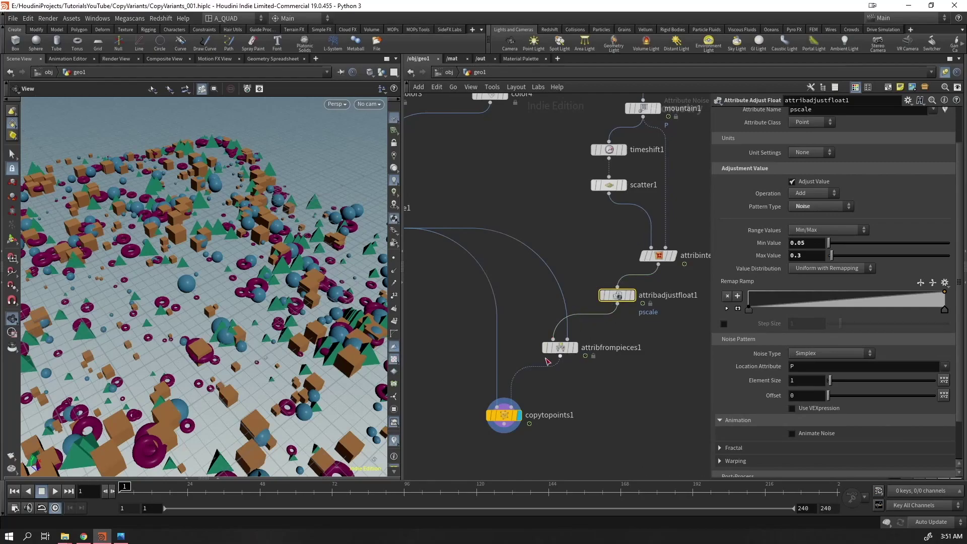
Set the Attribute from Pieces mode to Noise and show the Attribute Adjust Float node's parameters
click(560, 348)
click(816, 139)
click(805, 169)
click(618, 295)
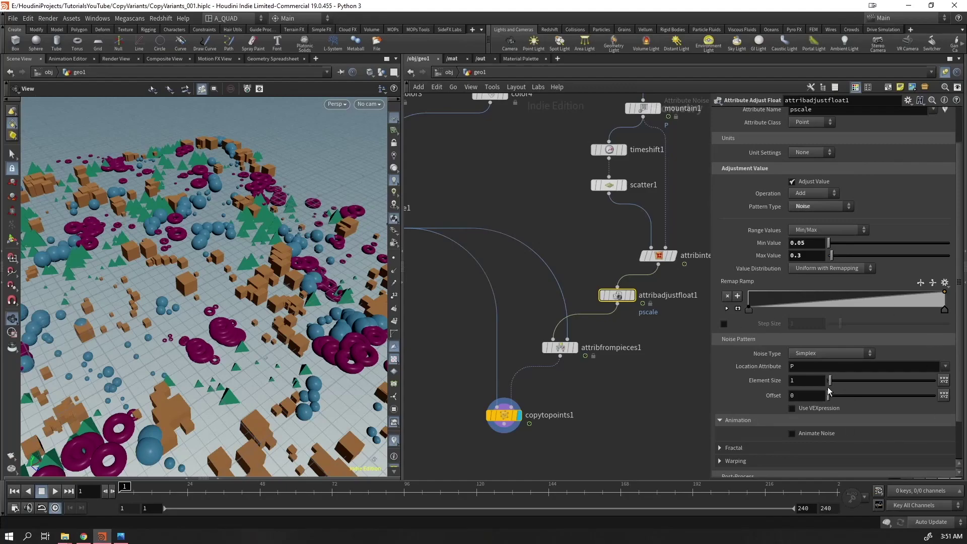
Try the Random pattern type on Attribute Adjust Float and play the animation
click(822, 205)
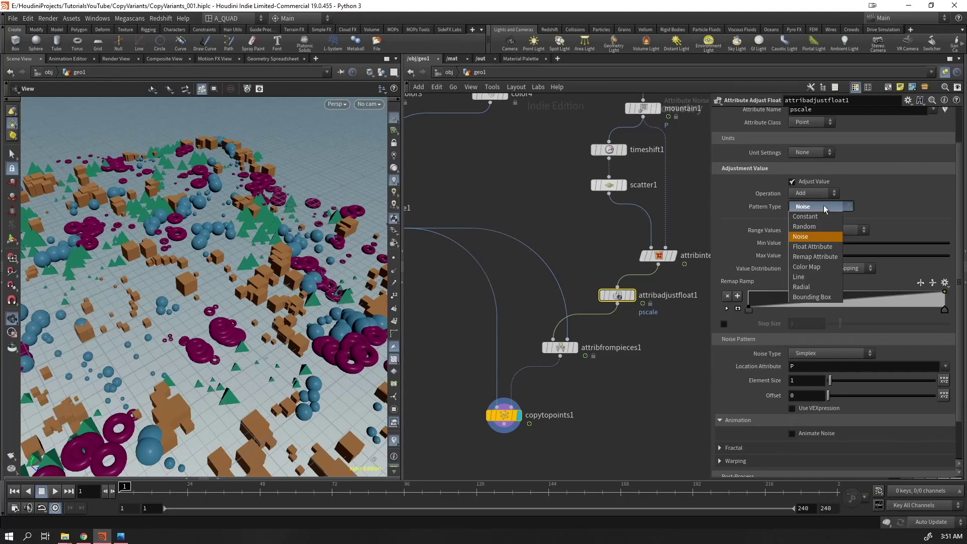
click(818, 226)
key(Up)
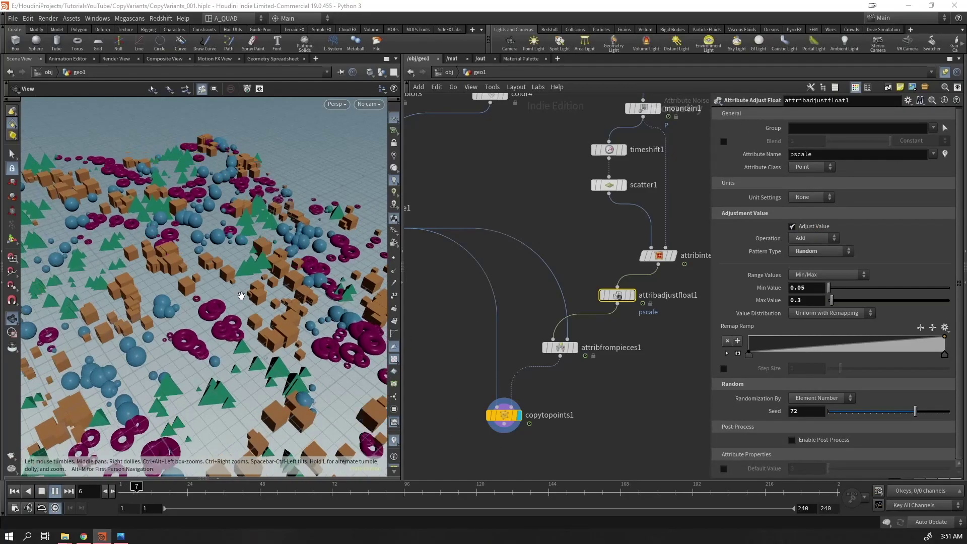
Try the Random mode on Attribute from Pieces, inspect the playing animation from above, and return to the first frame
click(559, 347)
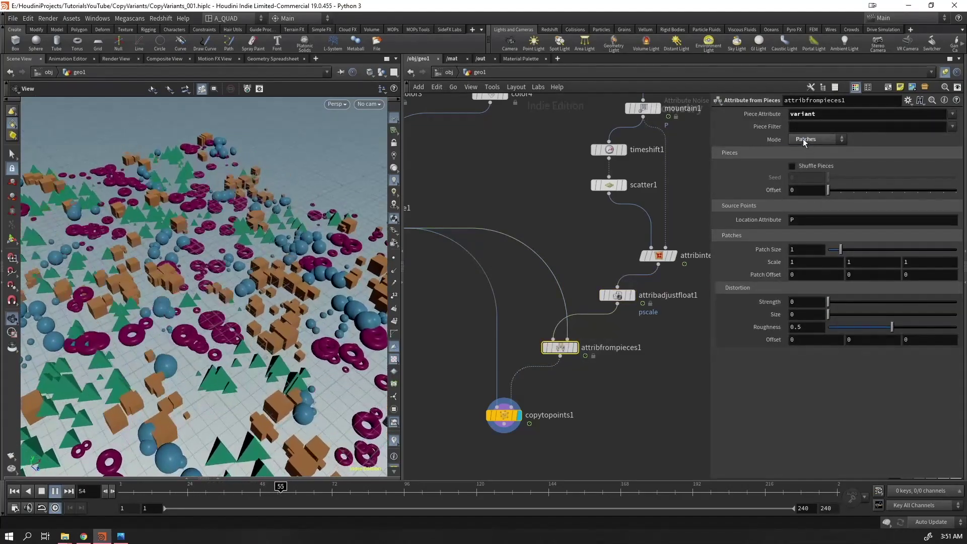
click(817, 139)
click(817, 178)
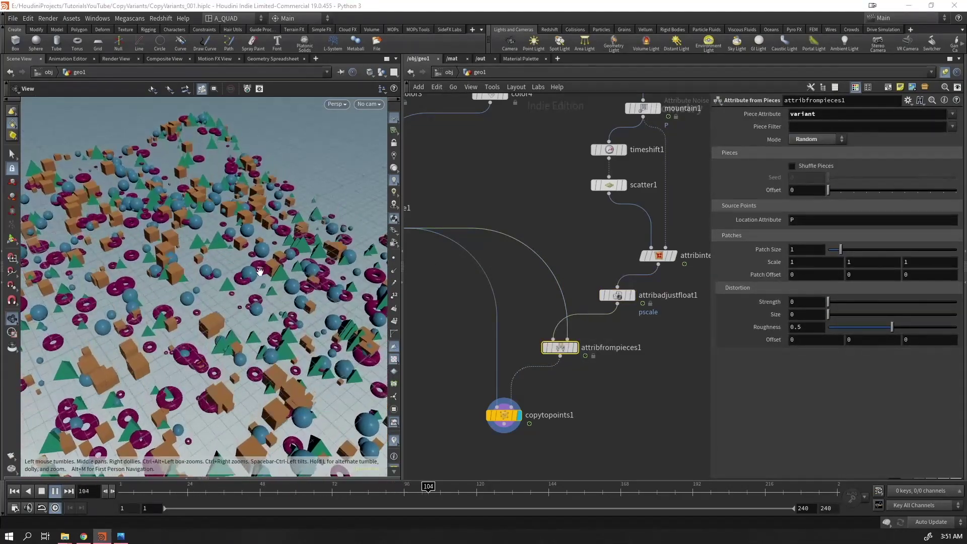
scroll(259, 272, down, 5)
drag(259, 272, 258, 315)
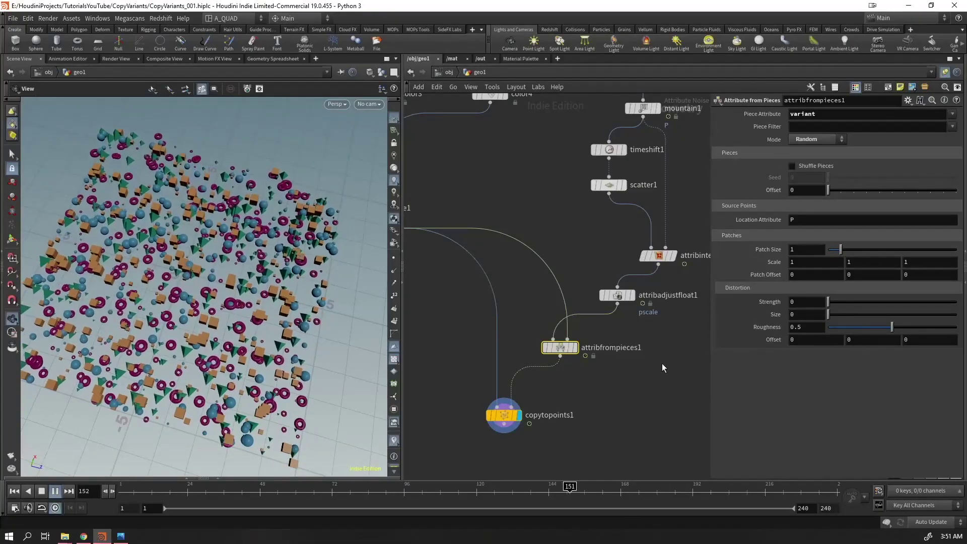
key(ctrl+Up)
Align Attribute Interpolate and Attribute Adjust Float under the mountain node and move both down to leave space below Scatter
drag(663, 255, 651, 229)
drag(624, 300, 650, 262)
click(647, 275)
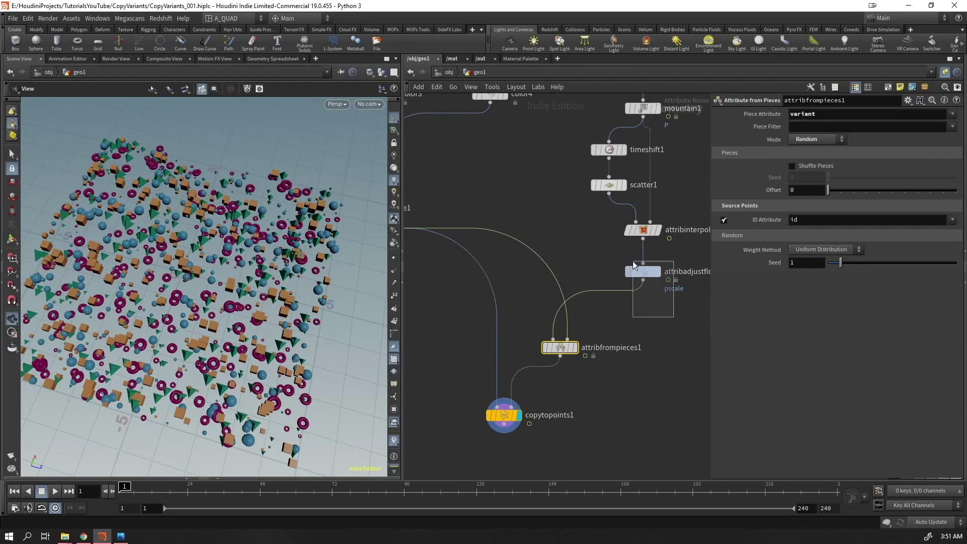
middle_drag(588, 234, 514, 259)
drag(610, 367, 577, 296)
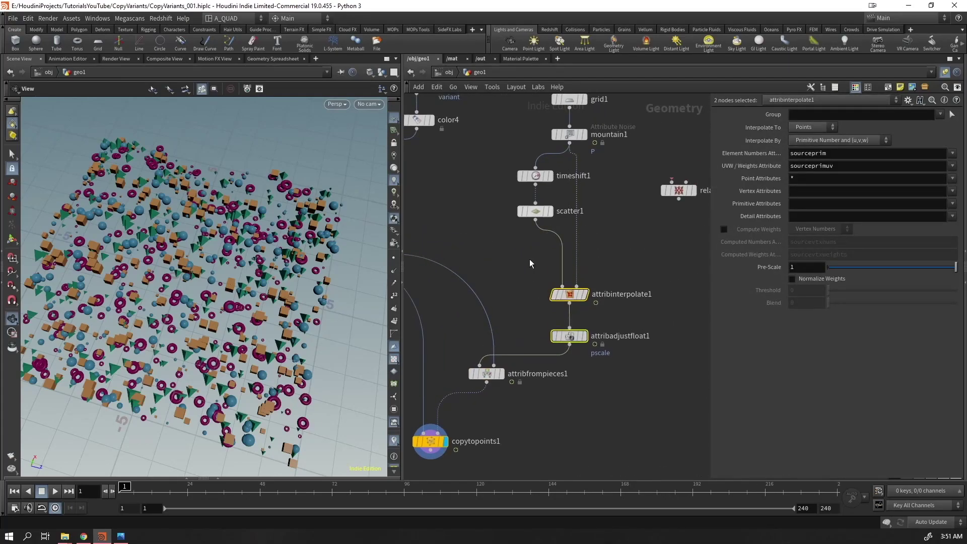
Display the Scatter node and insert a Rest Position node between Scatter and Attribute Interpolate
click(550, 211)
drag(568, 231, 569, 231)
drag(252, 332, 186, 294)
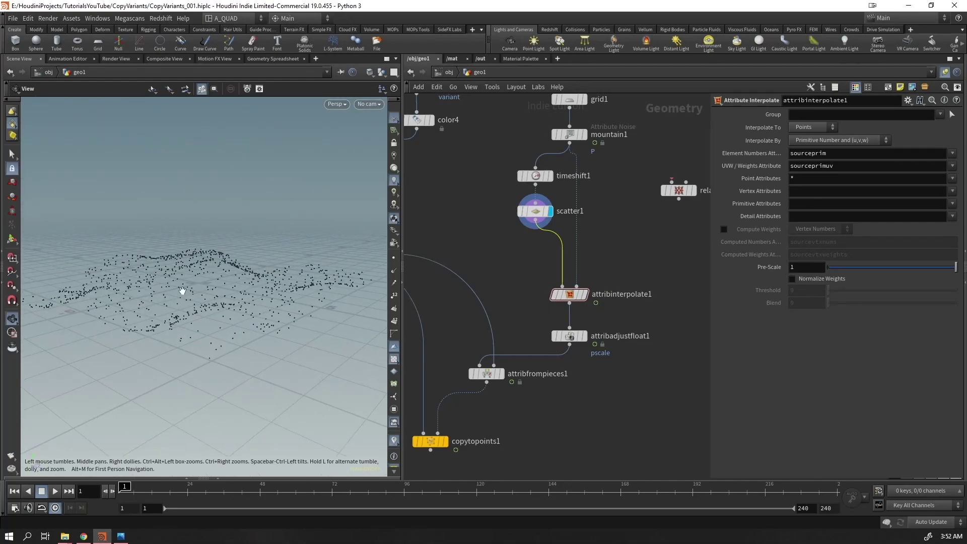
key(Tab)
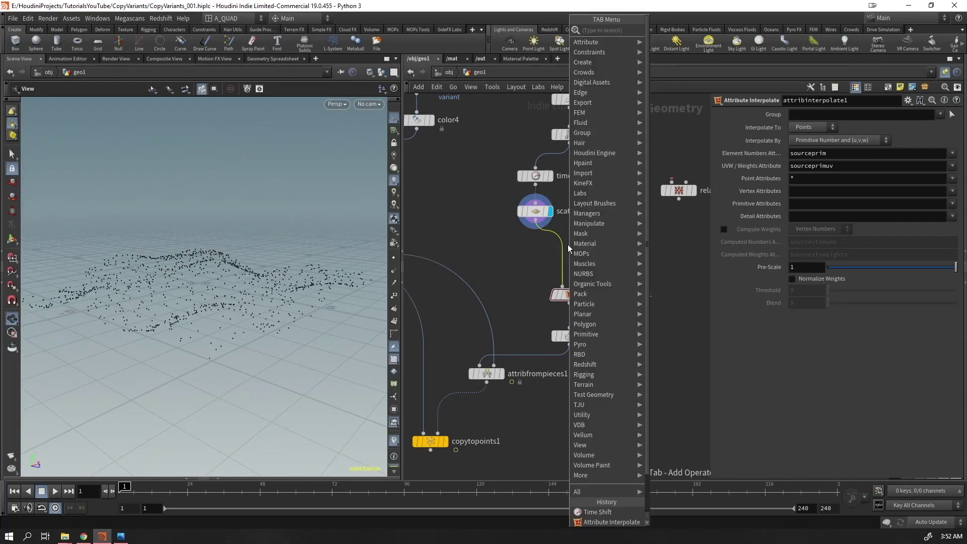
text(rest)
key(Return)
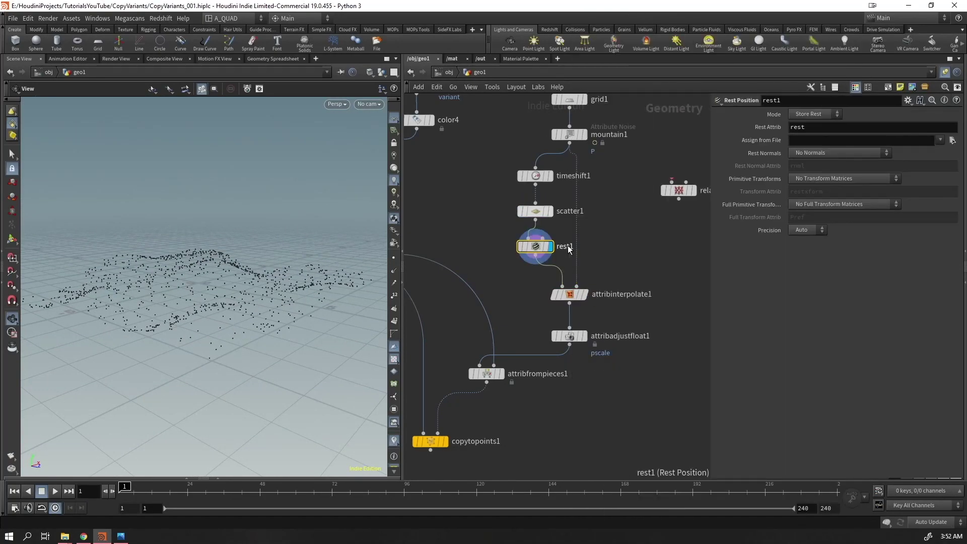
Show the Geometry Spreadsheet below the viewport and compare P with rest on Attribute Interpolate at frame 48
click(218, 480)
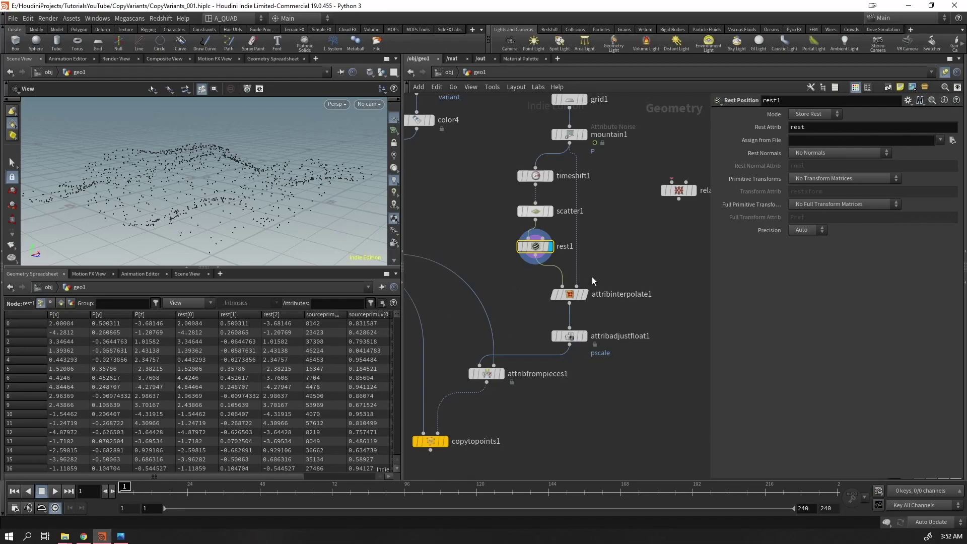
click(583, 295)
drag(136, 491, 260, 485)
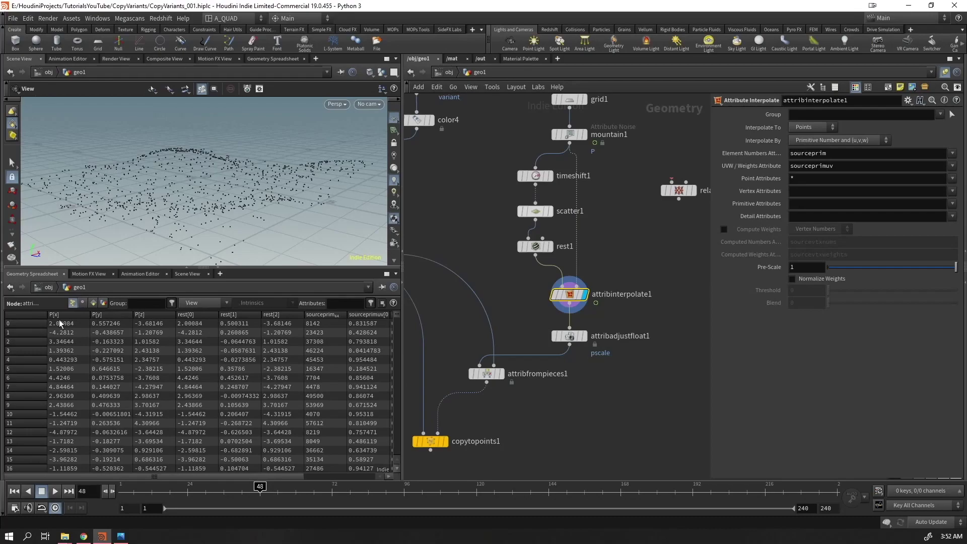
Display Attribute Adjust Float and set its pattern type to Noise with rest as the location attribute
click(583, 335)
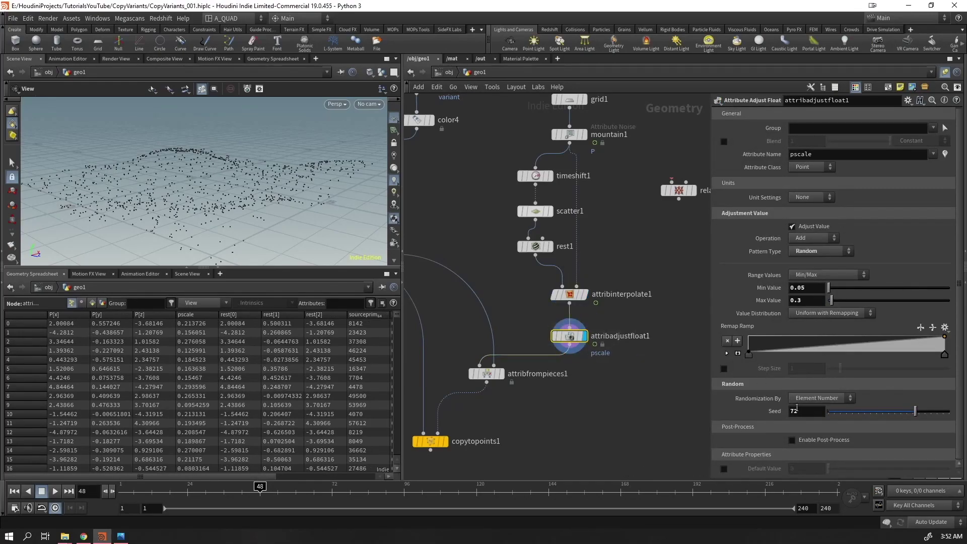
click(819, 170)
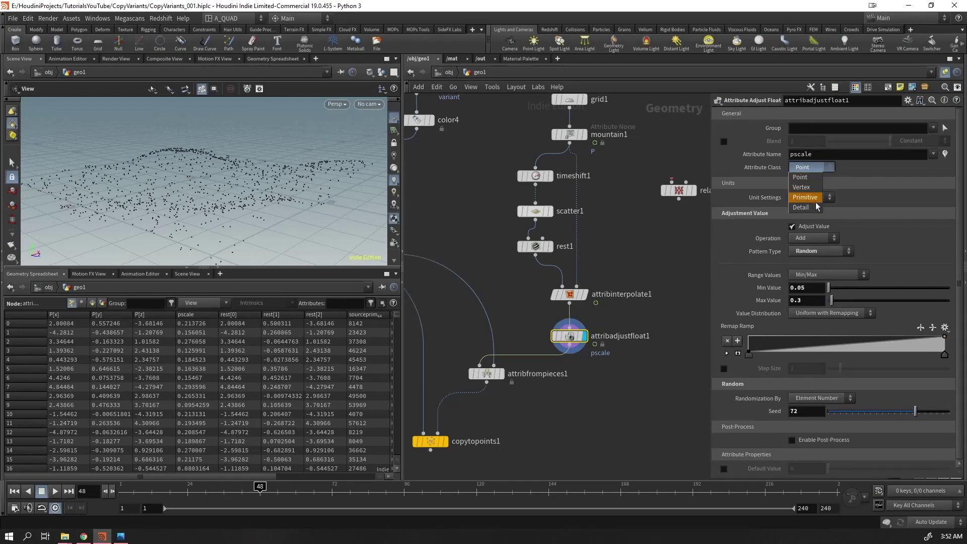
click(811, 251)
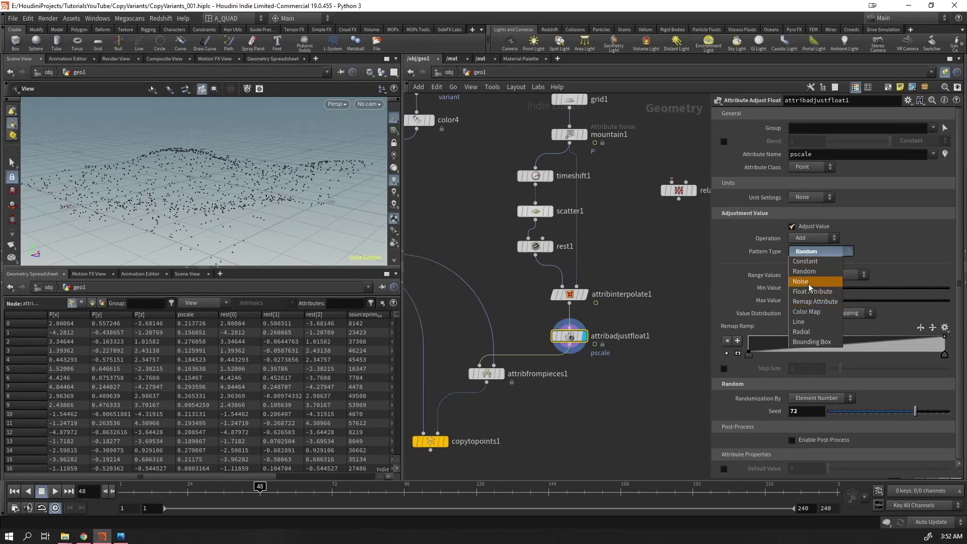
click(812, 285)
click(801, 412)
text(rest)
key(Return)
Set the Attribute from Pieces mode to Noise with rest as the location attribute
click(487, 373)
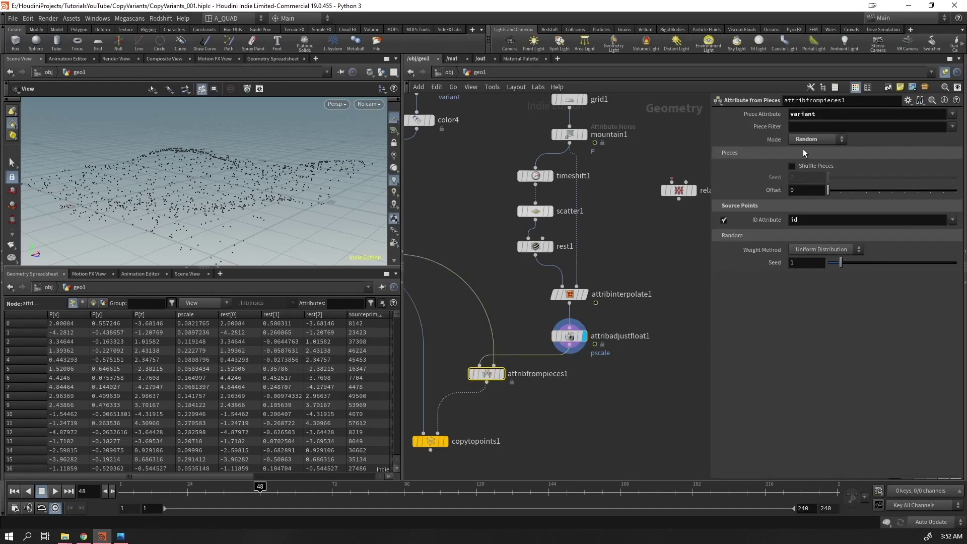
click(806, 140)
click(812, 181)
drag(801, 220, 726, 234)
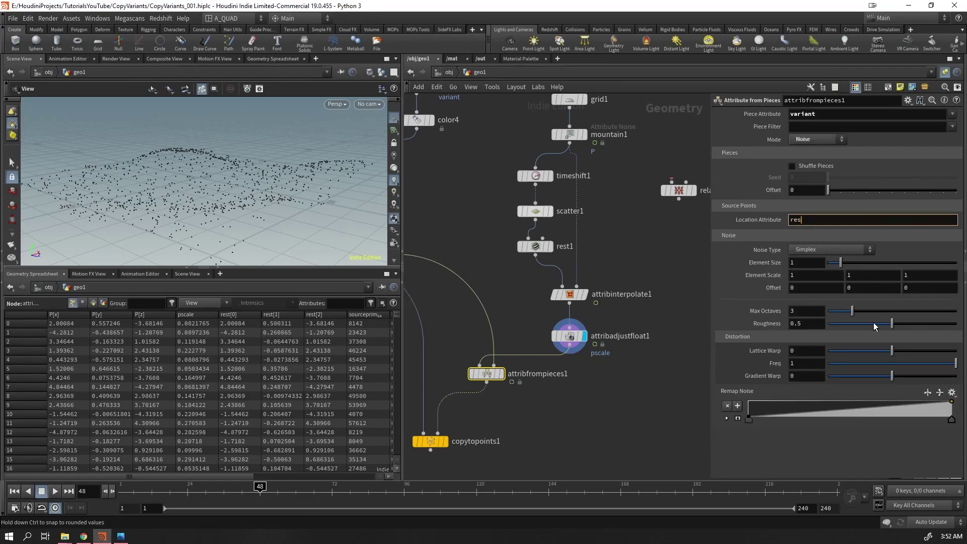
text(rest)
key(Return)
Display the Copy to Points result, examine the copies from above, and return to the first frame
click(444, 442)
drag(239, 225, 301, 208)
key(ctrl+Up)
Reset the location attribute to P on Attribute Adjust Float and Attribute from Pieces, and play the animation for comparison
drag(605, 382, 557, 317)
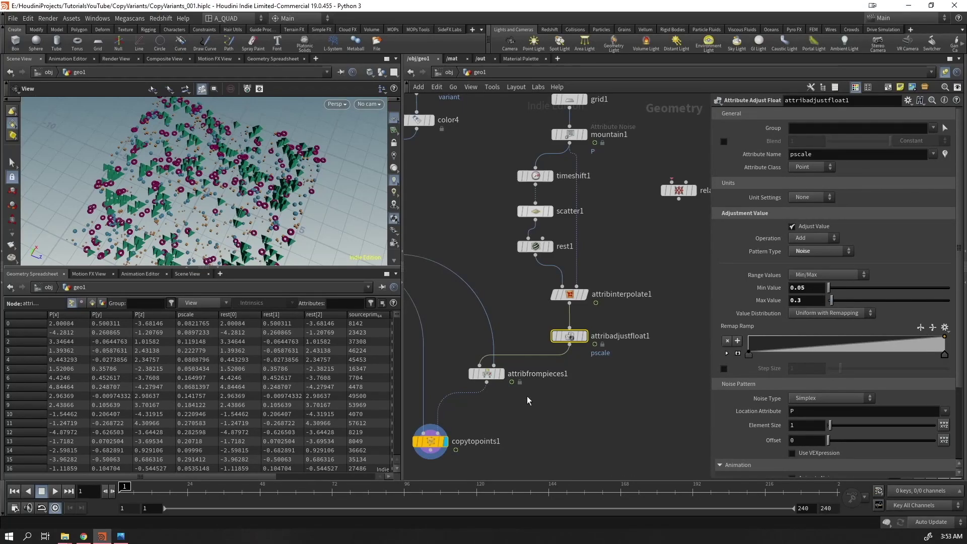
click(486, 374)
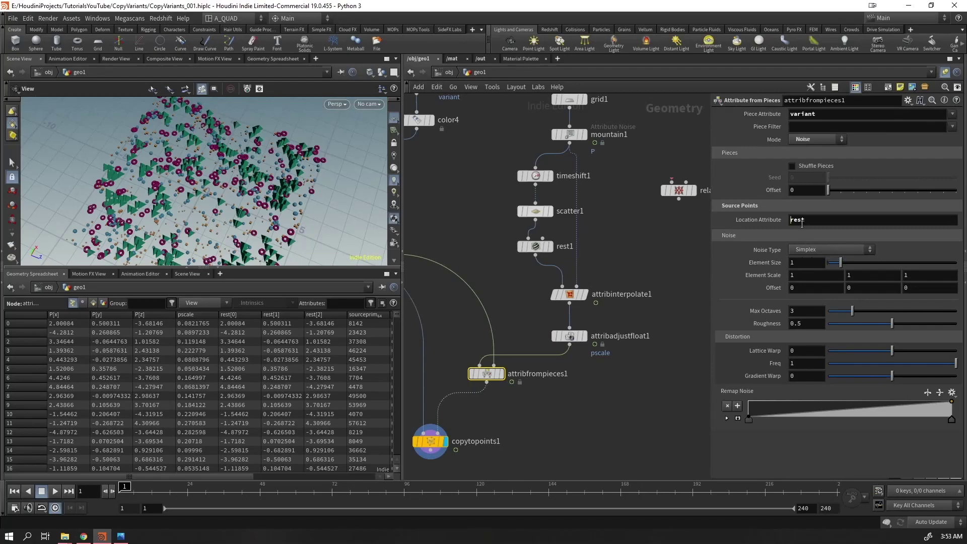
ctrl+middle_click(801, 220)
key(Up)
drag(232, 185, 211, 185)
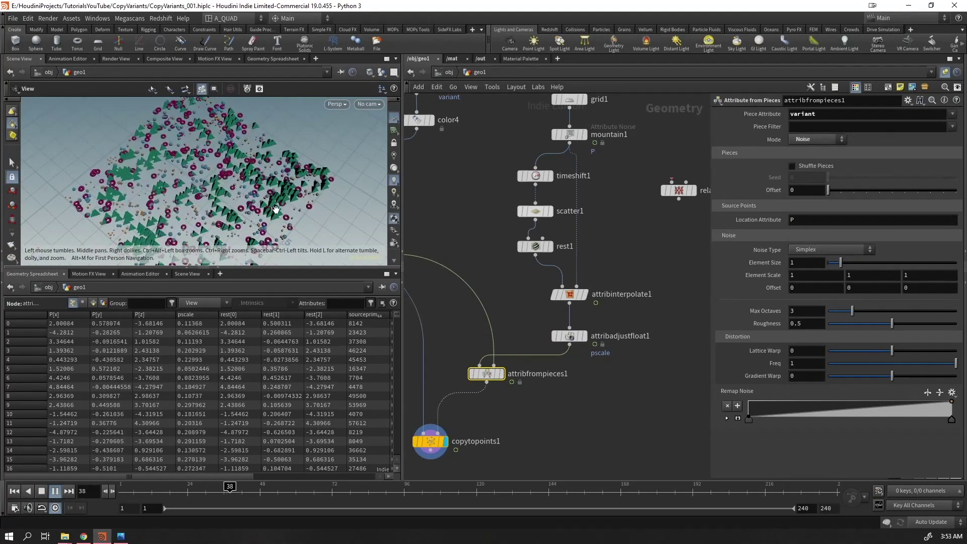
Return to the first frame, display Attribute Adjust Float, and play the animation to examine the pscale values on the points
key(ctrl+Up)
click(586, 337)
click(569, 336)
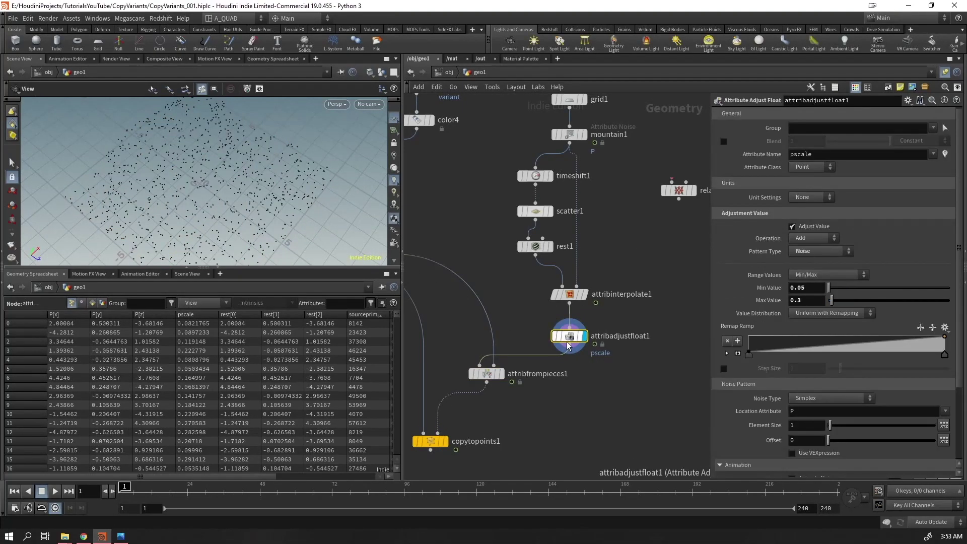
key(Up)
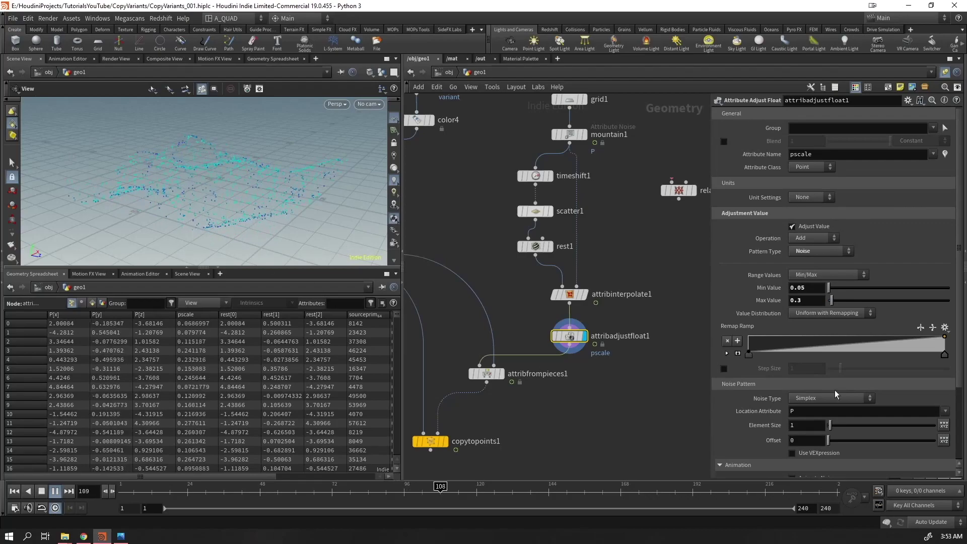
Set the noise location attribute of Attribute Adjust Float to rest
double_click(854, 411)
text(rest)
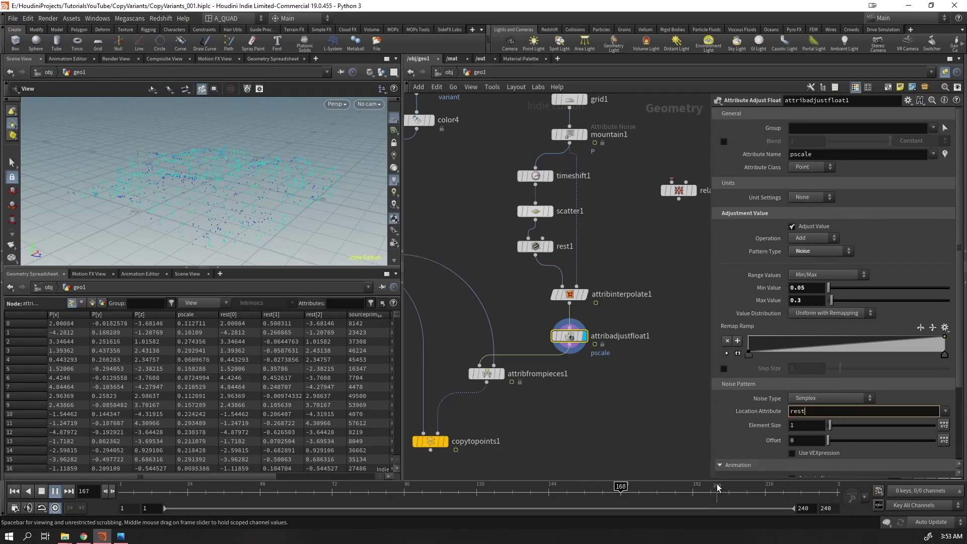
key(Return)
Display Attribute from Pieces and set its location attribute to rest
click(486, 373)
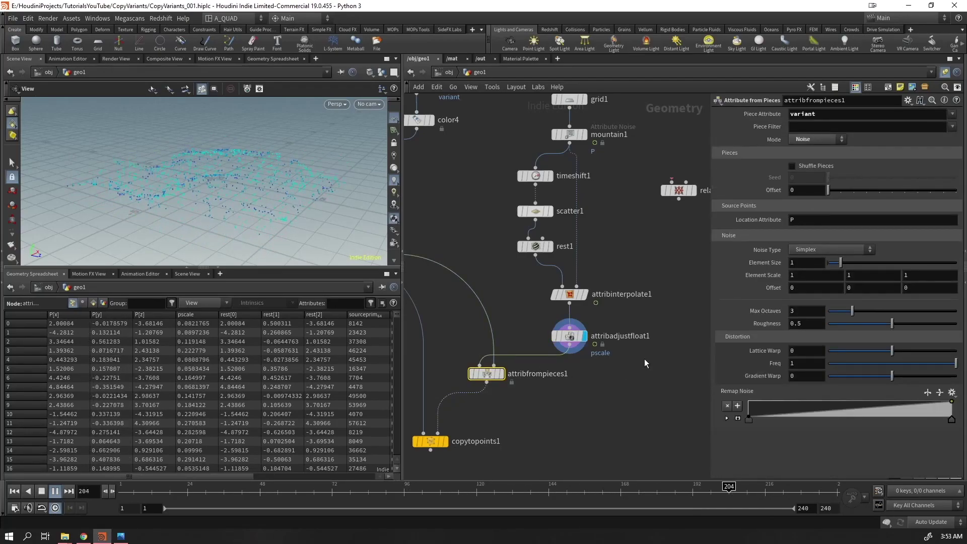
click(501, 373)
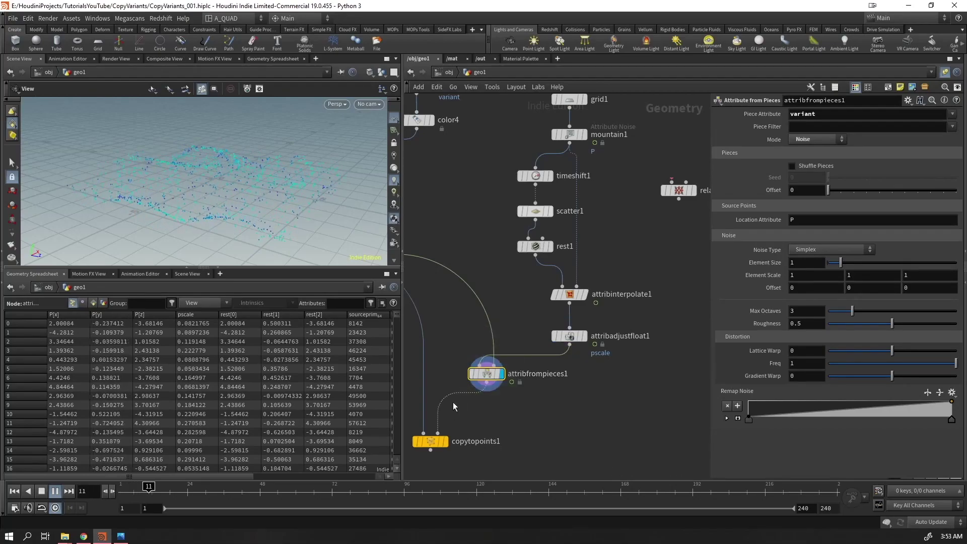
double_click(801, 219)
text(r)
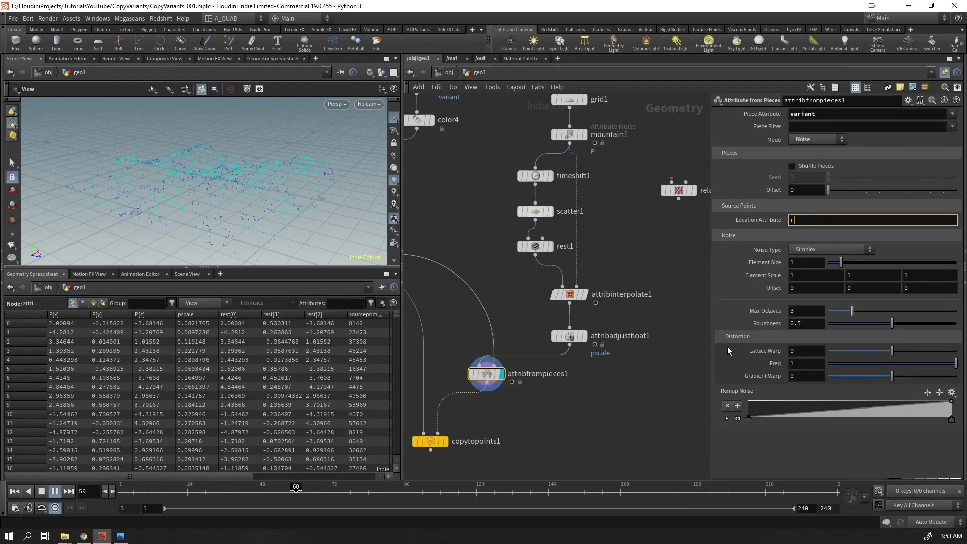
text(est)
key(Return)
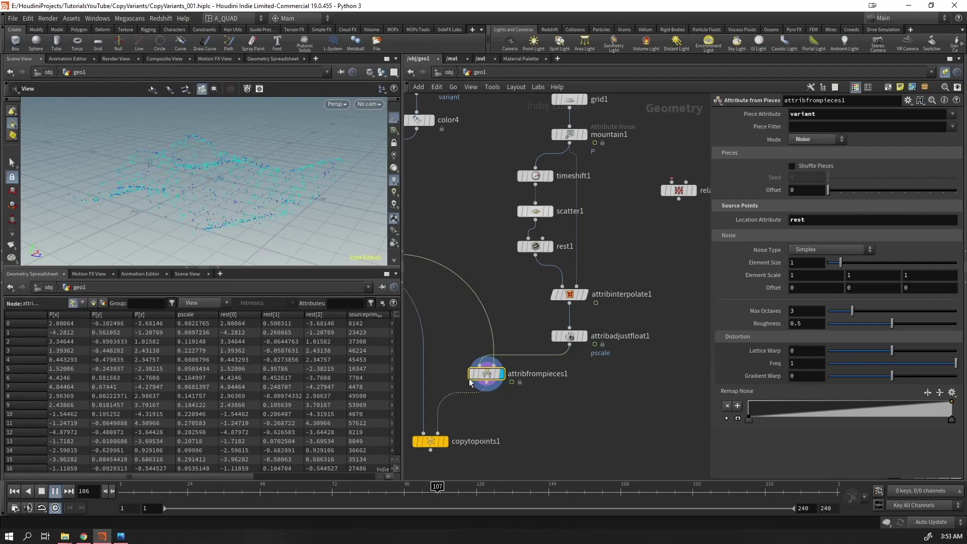
Examine the Attribute from Pieces points up close, scrubbing from the first frame to frame 78
drag(230, 199, 293, 192)
key(ctrl+Up)
right_drag(385, 162, 473, 121)
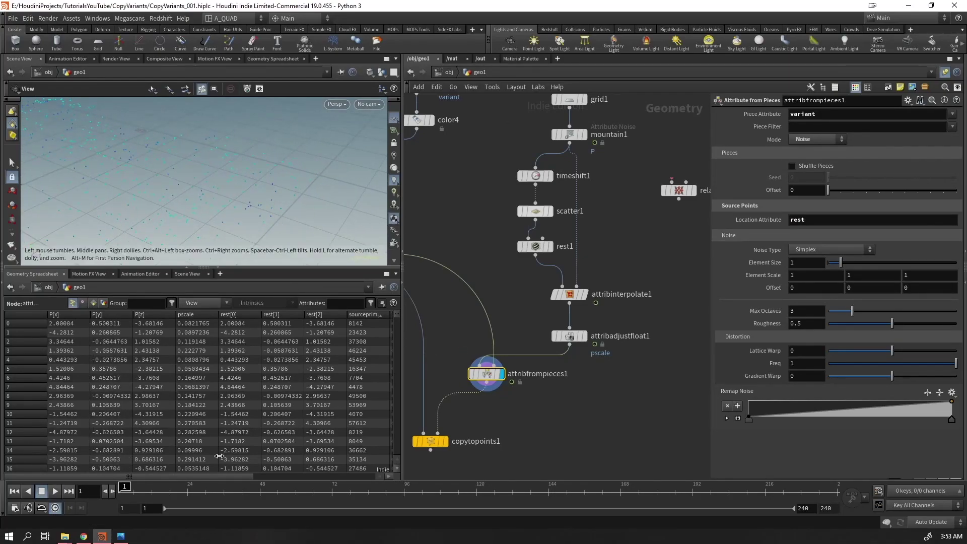
drag(157, 492, 350, 488)
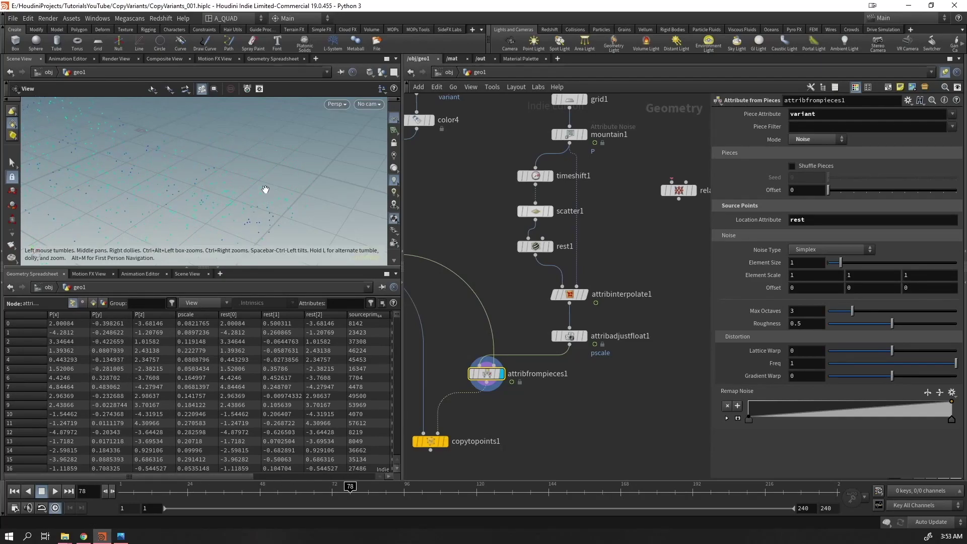
Turn off the pscale visualizer and visualize the rest attribute from the Attribute from Pieces node info instead
scroll(400, 246, down, 3)
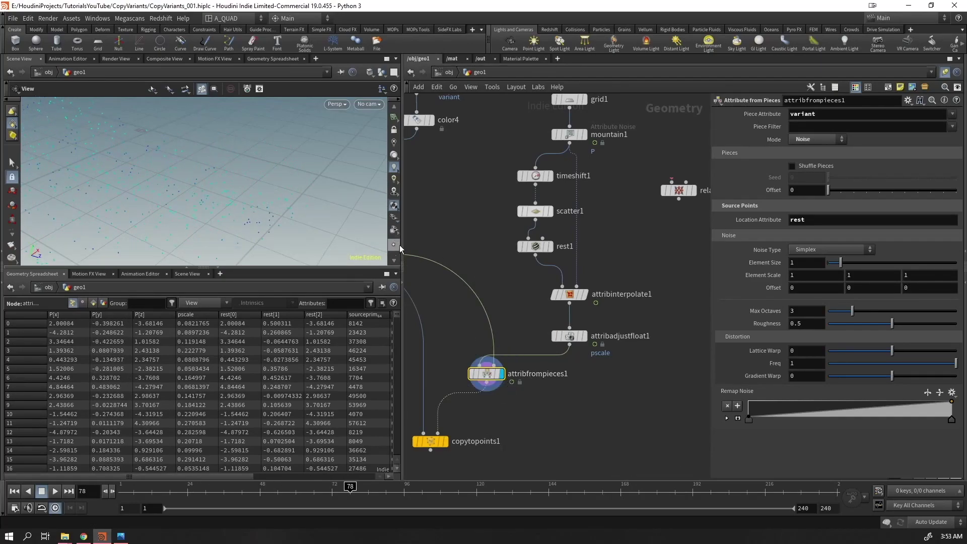
scroll(399, 247, down, 3)
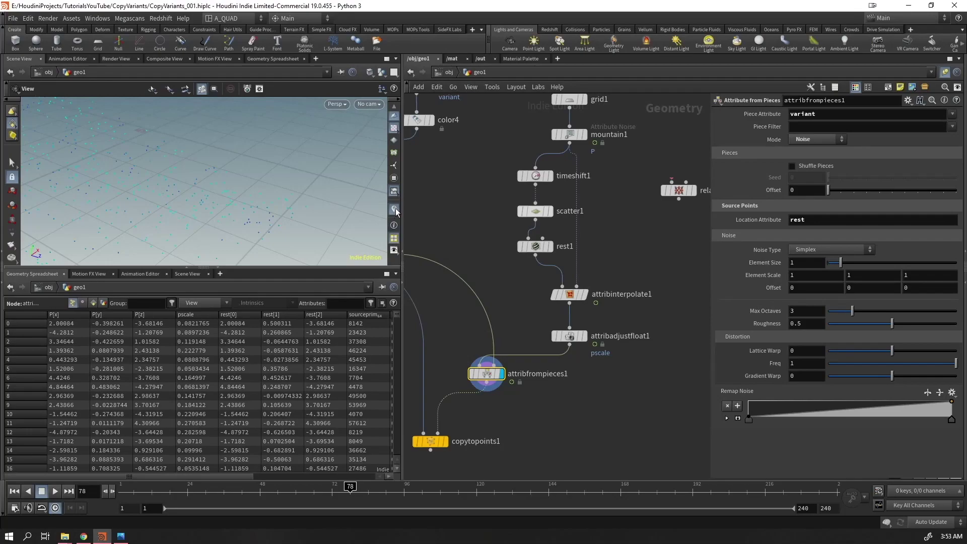
click(396, 208)
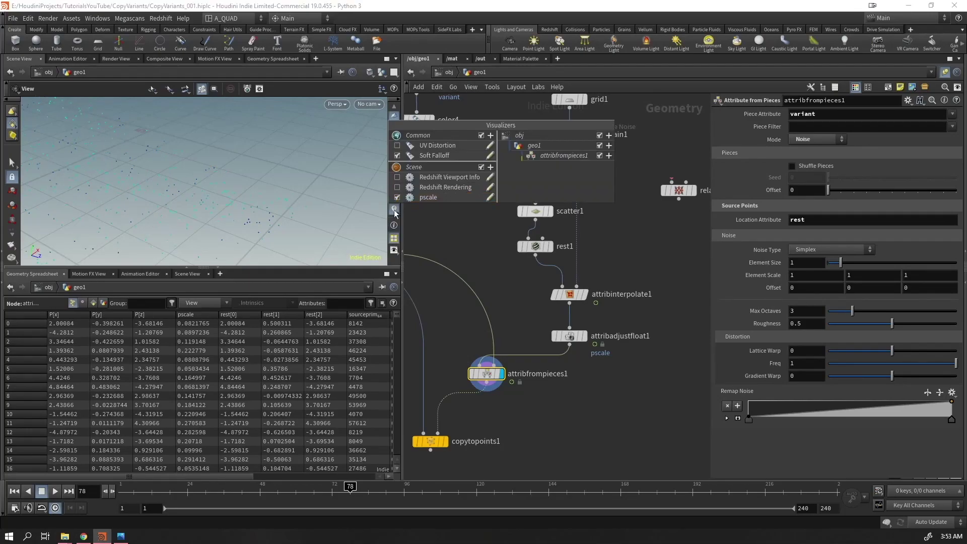
click(397, 197)
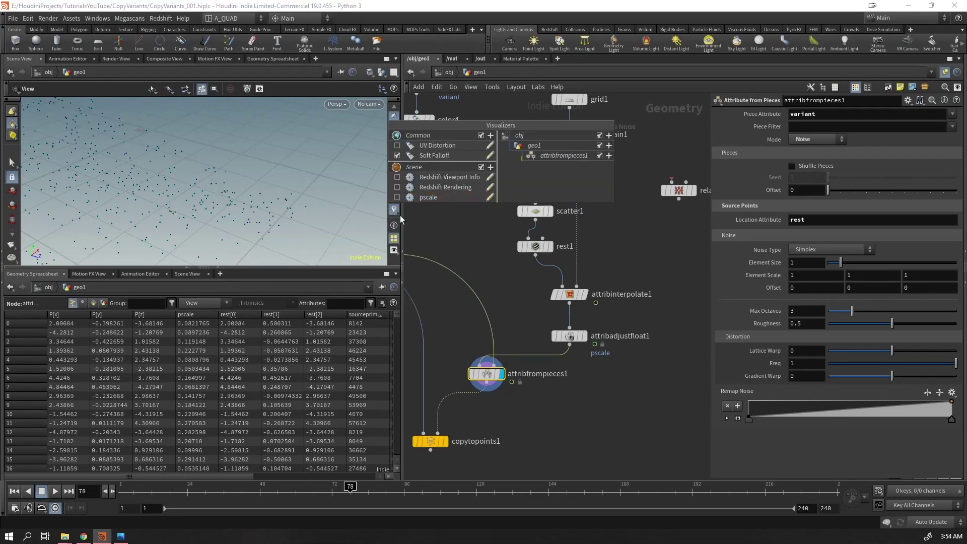
middle_click(489, 376)
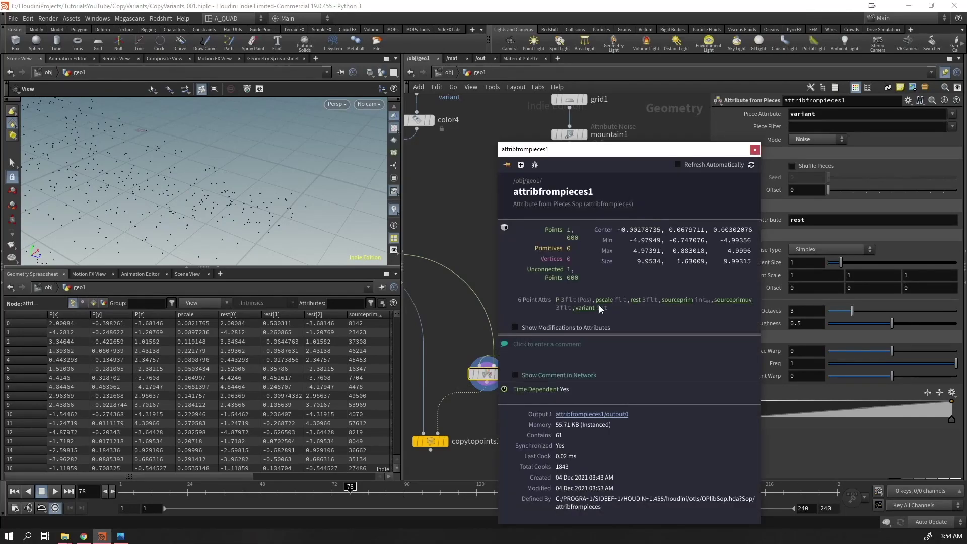
click(636, 303)
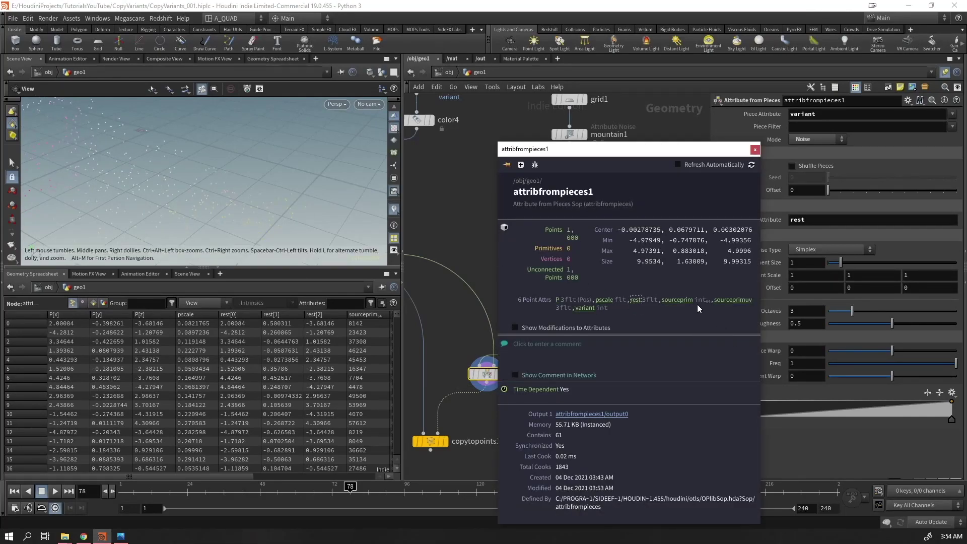
Toggle the attribute visualizers in the Attribute from Pieces node info and keep rest visualized on the points
click(604, 303)
right_drag(108, 145, 114, 194)
middle_drag(115, 194, 241, 222)
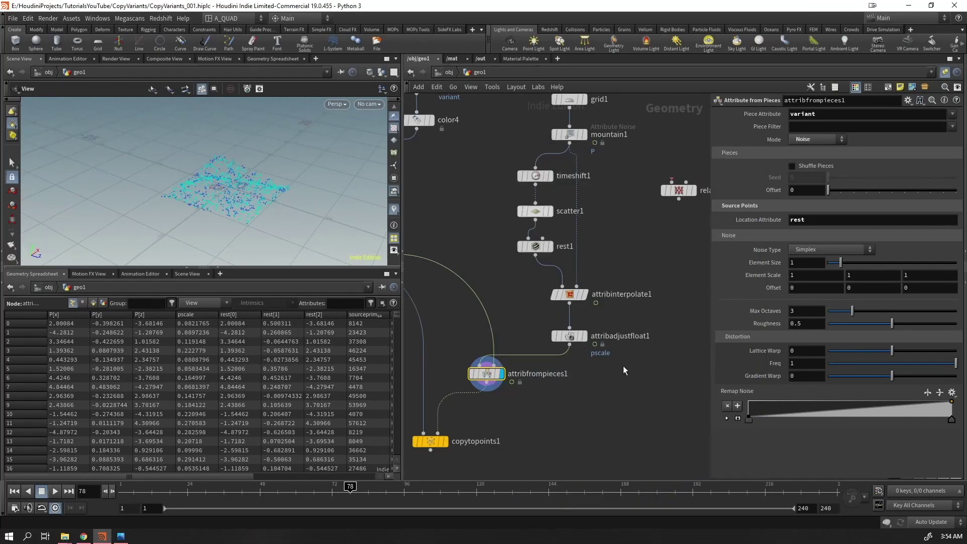
middle_click(499, 373)
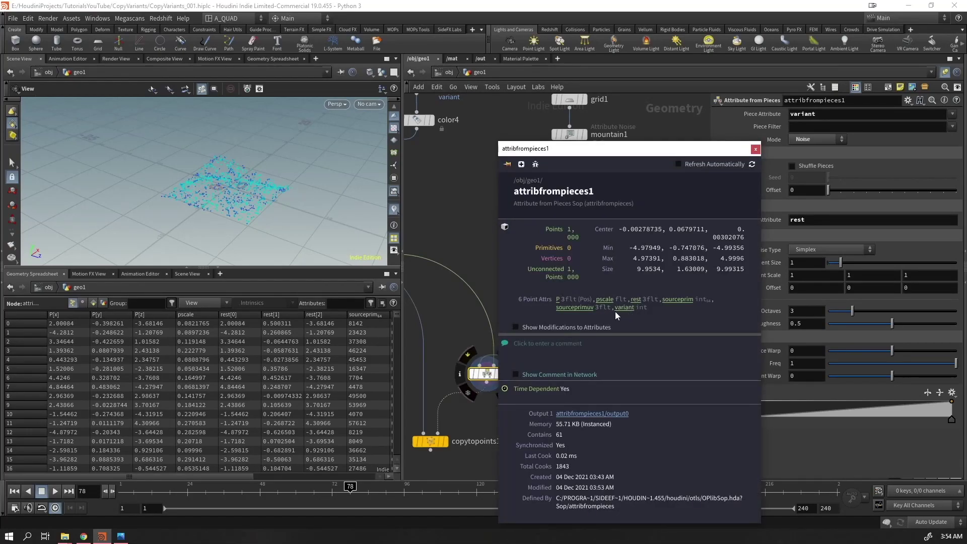
click(632, 300)
right_drag(196, 216, 276, 161)
Display the Copy to Points node and turn off its Pack and Instance option, checking the rest colours on the unpacked copies
click(443, 442)
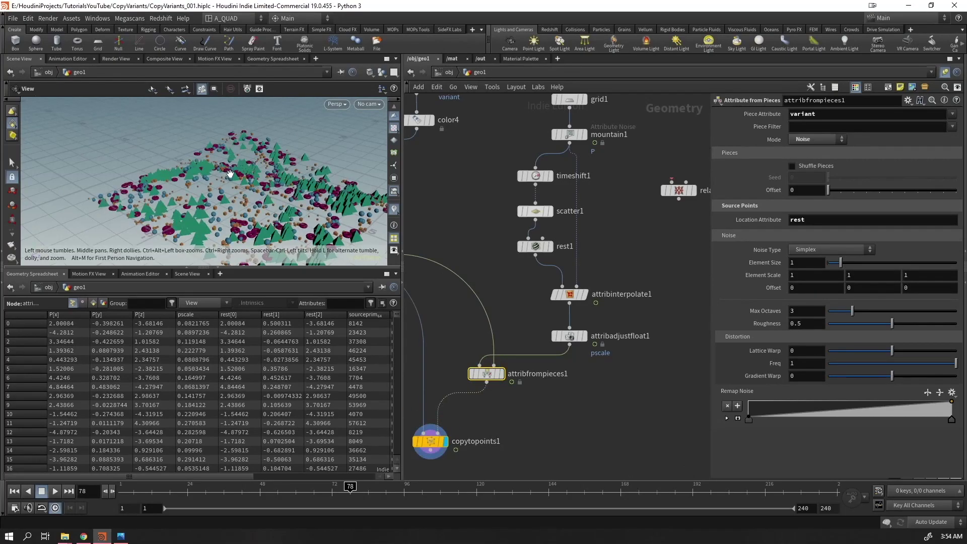
drag(261, 217, 260, 225)
middle_drag(526, 406, 611, 353)
click(519, 388)
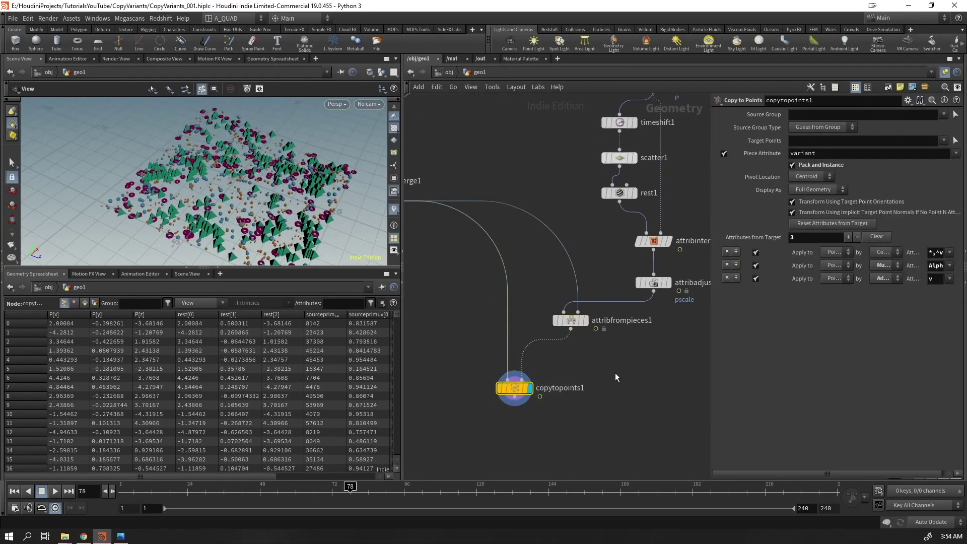
click(799, 168)
right_drag(218, 201, 274, 142)
right_drag(329, 197, 285, 183)
mouse_move(285, 183)
mouse_down()
mouse_move(223, 156)
mouse_move(288, 200)
mouse_up()
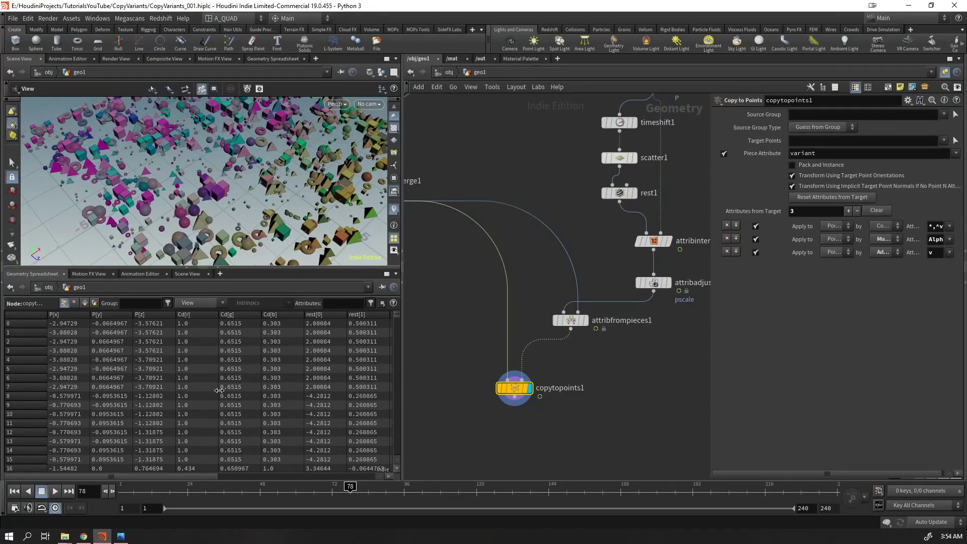
drag(247, 217, 256, 205)
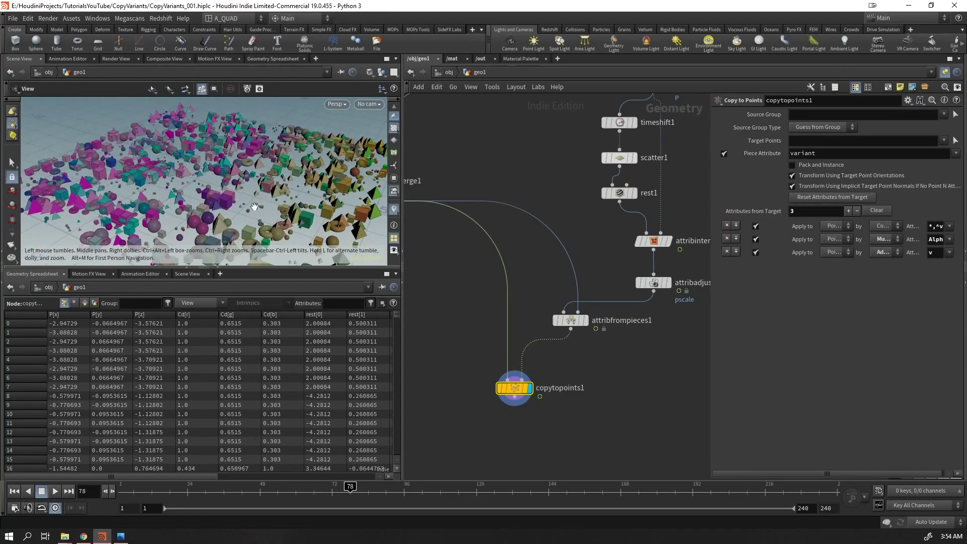
right_drag(236, 186, 194, 197)
drag(194, 196, 230, 197)
Return to the first frame and save the scene
key(ctrl+Up)
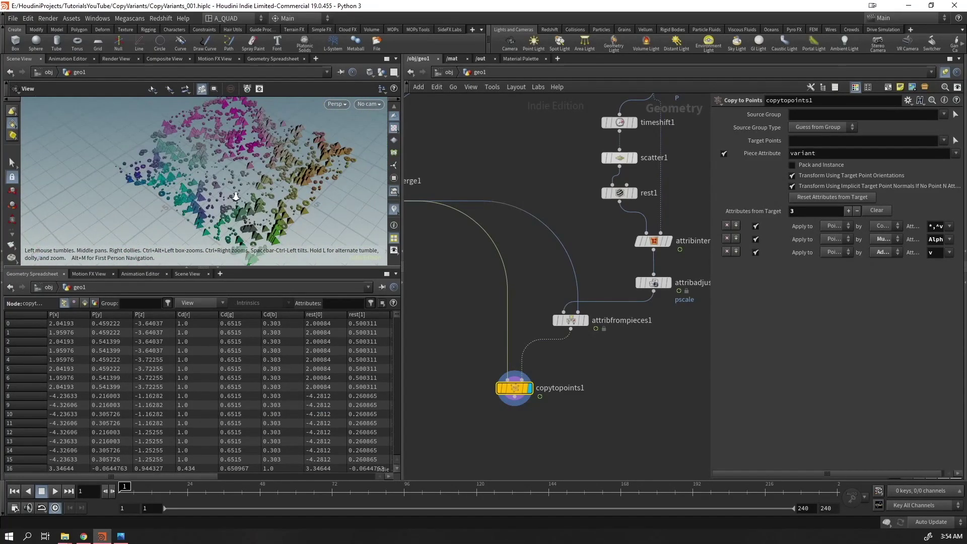
right_drag(232, 197, 278, 185)
drag(279, 184, 272, 151)
key(ctrl+s)
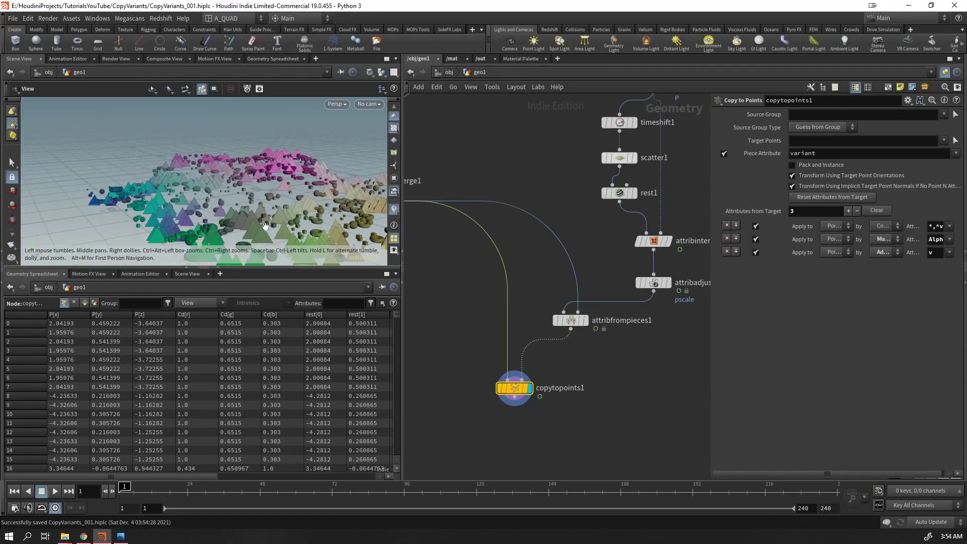
Add a Rest Position node below Copy to Points and display it
drag(259, 201, 273, 236)
drag(301, 188, 206, 133)
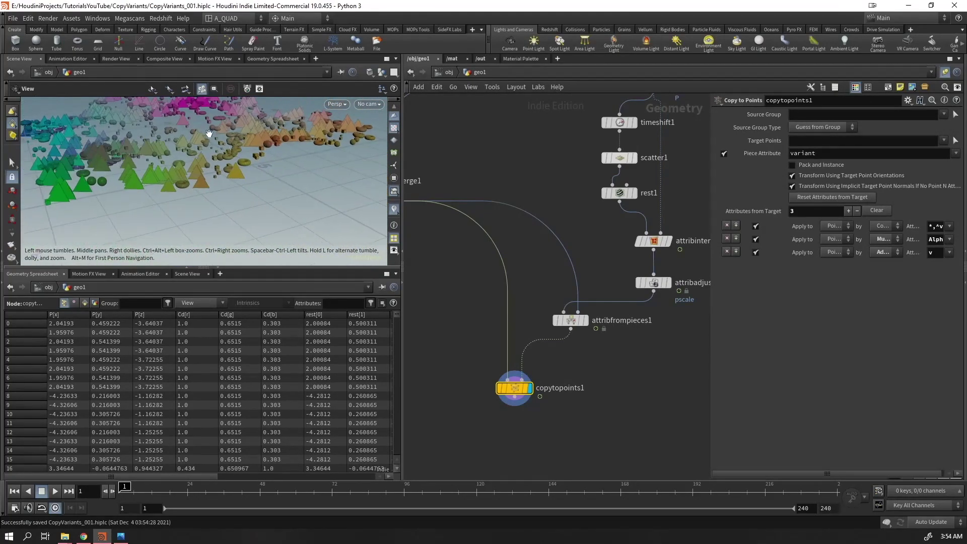
right_drag(131, 166, 236, 170)
middle_drag(519, 443, 580, 354)
key(Tab)
text(rest)
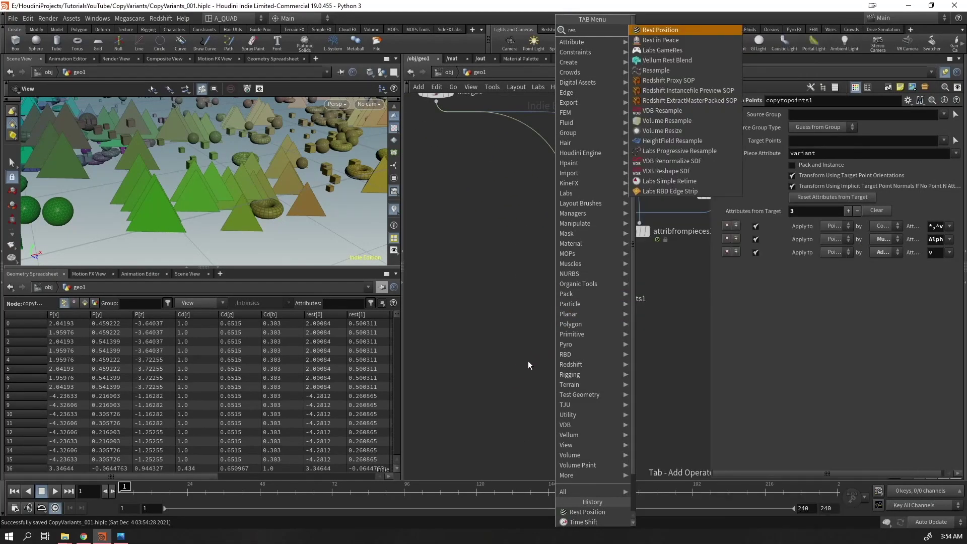
key(Return)
key(Return)
Examine the rest colours and spreadsheet values after rest2 up close, and compare them with the Copy to Points output
drag(224, 251, 159, 206)
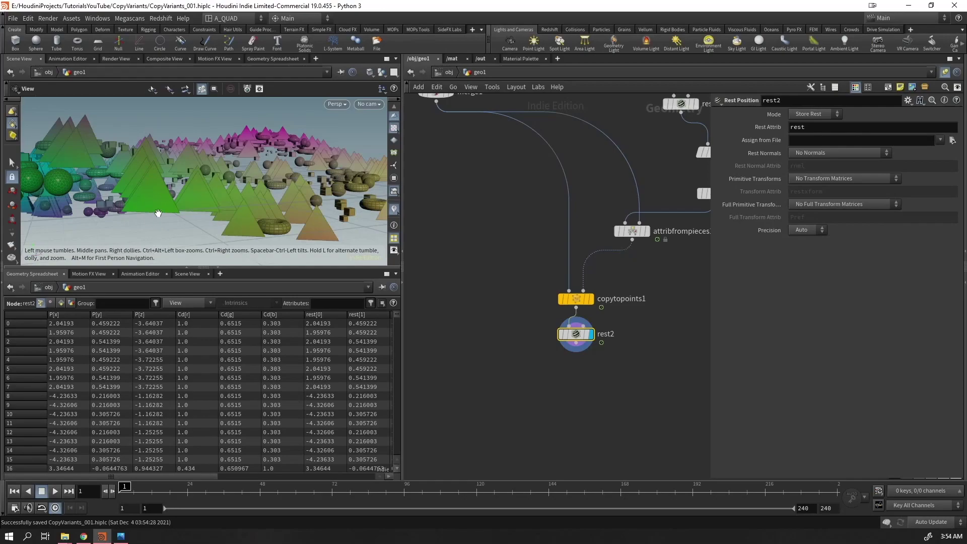
drag(158, 216, 150, 204)
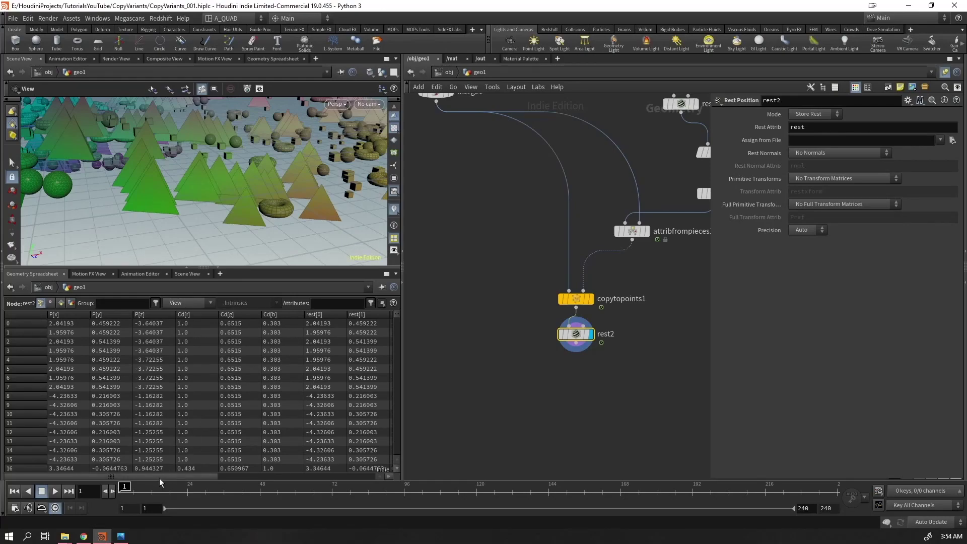
drag(159, 476, 217, 476)
drag(143, 178, 136, 208)
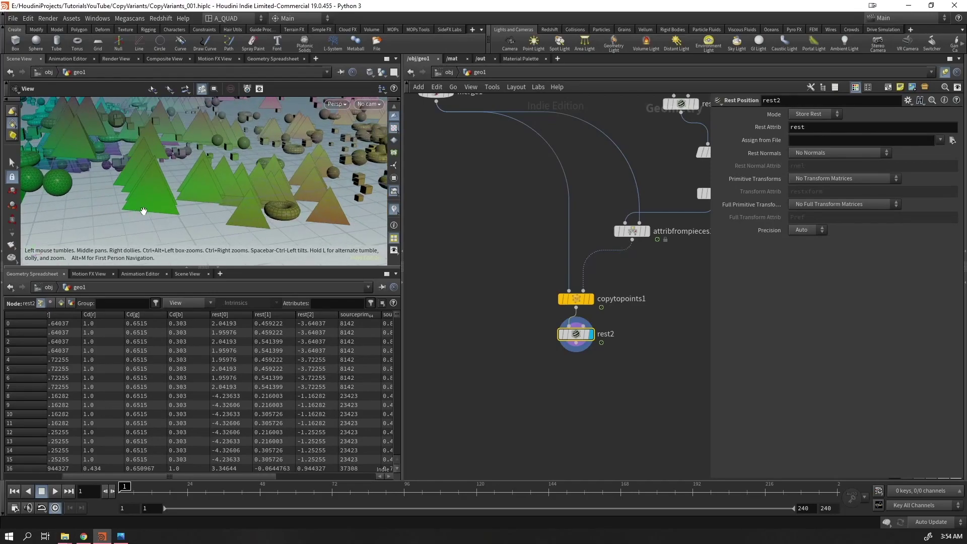
drag(146, 160, 95, 143)
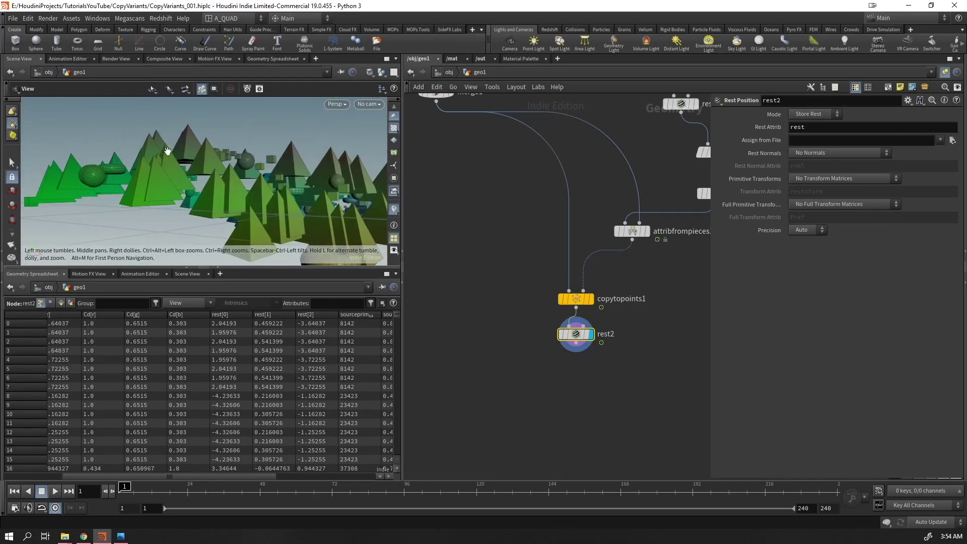
drag(186, 136, 172, 125)
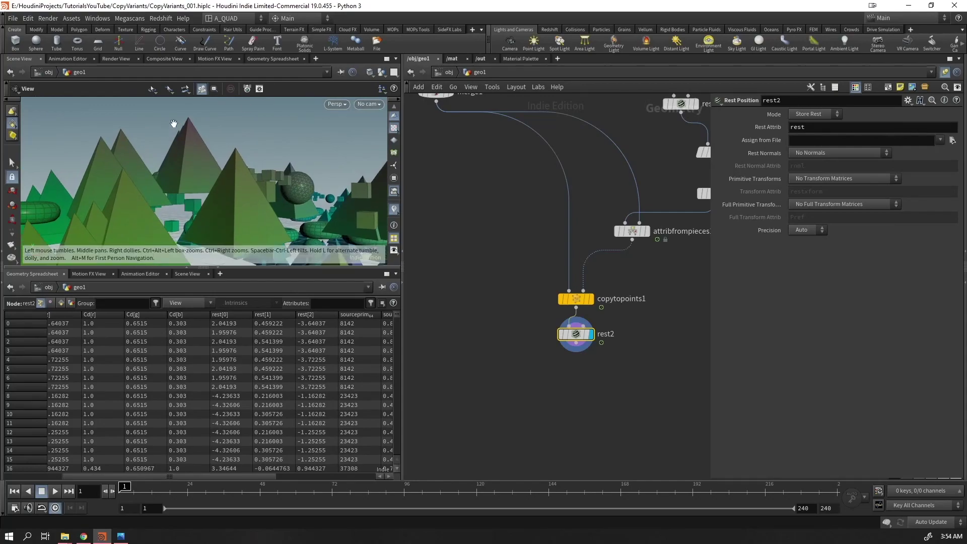
click(590, 299)
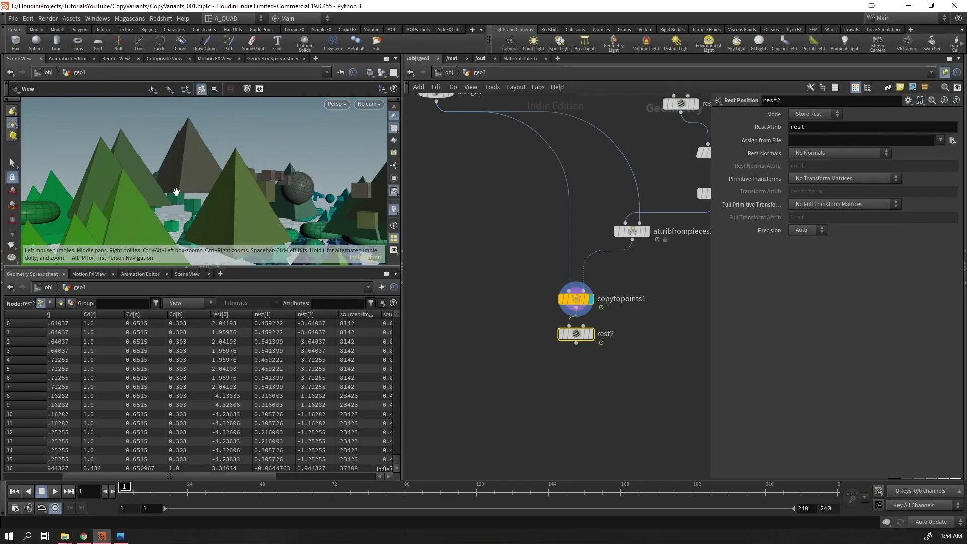
drag(176, 193, 238, 214)
right_drag(237, 214, 184, 201)
drag(183, 201, 166, 191)
Display the rest1 node below the scatter, and return the display to Copy to Points to compare the rest attribute
scroll(589, 261, down, 3)
middle_drag(676, 257, 604, 290)
scroll(625, 250, up, 3)
click(513, 152)
click(529, 151)
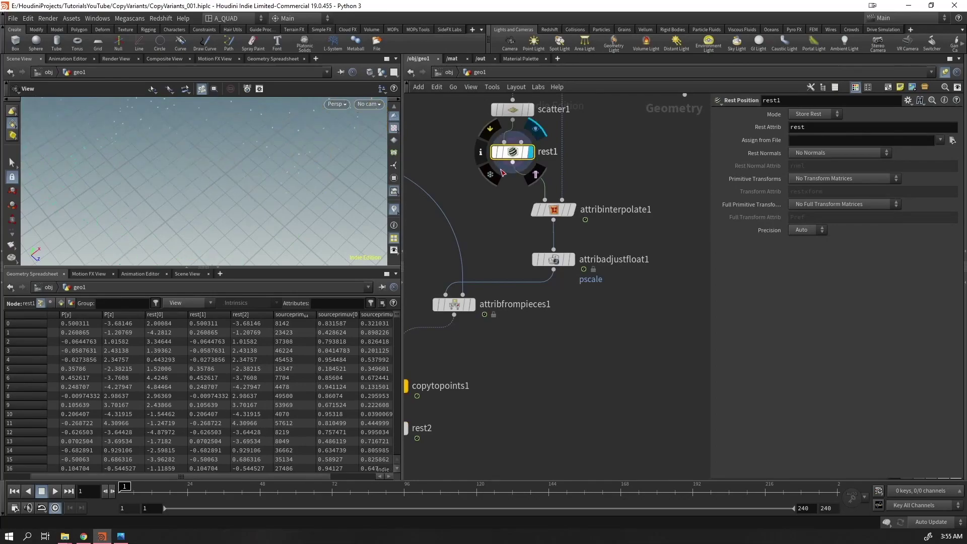
middle_drag(488, 373, 597, 297)
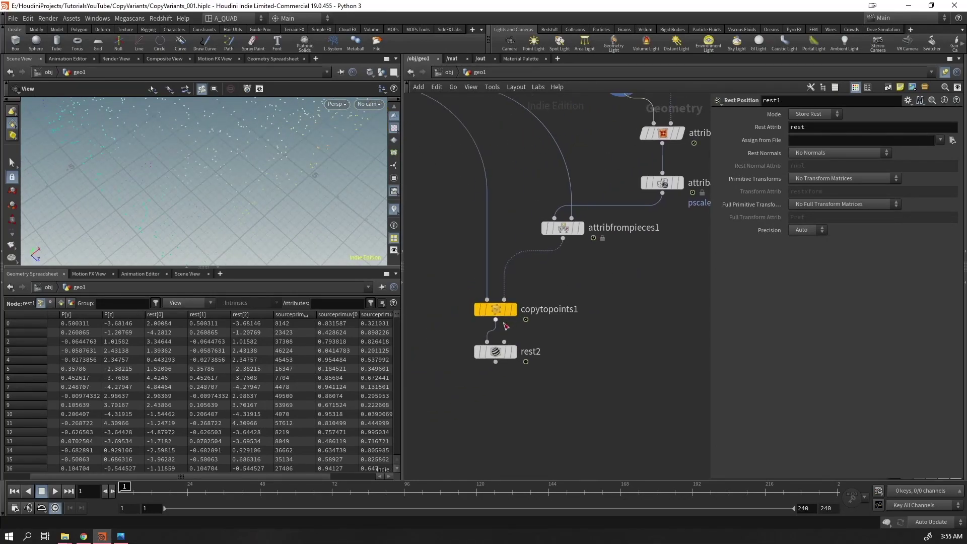
click(515, 310)
drag(103, 151, 97, 167)
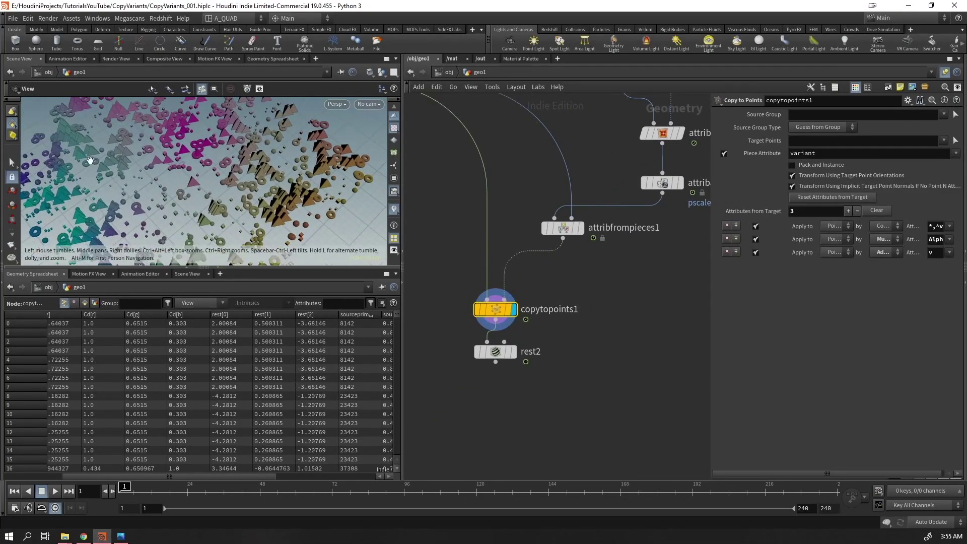
drag(269, 202, 322, 204)
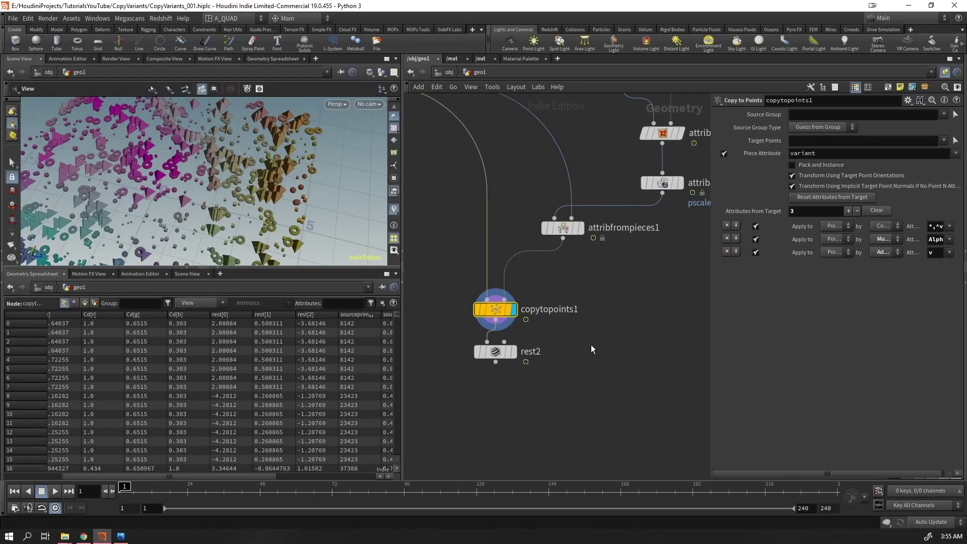
Exclude the rest attribute from the Copy to Points target attributes applied by Copying by adding ^rest to the list
drag(710, 275, 409, 301)
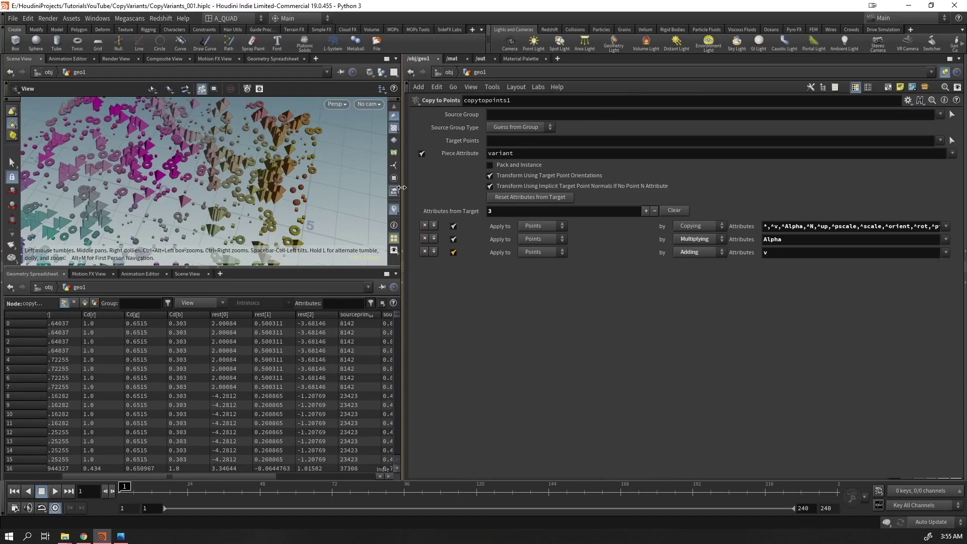
drag(402, 191, 246, 201)
drag(407, 191, 252, 191)
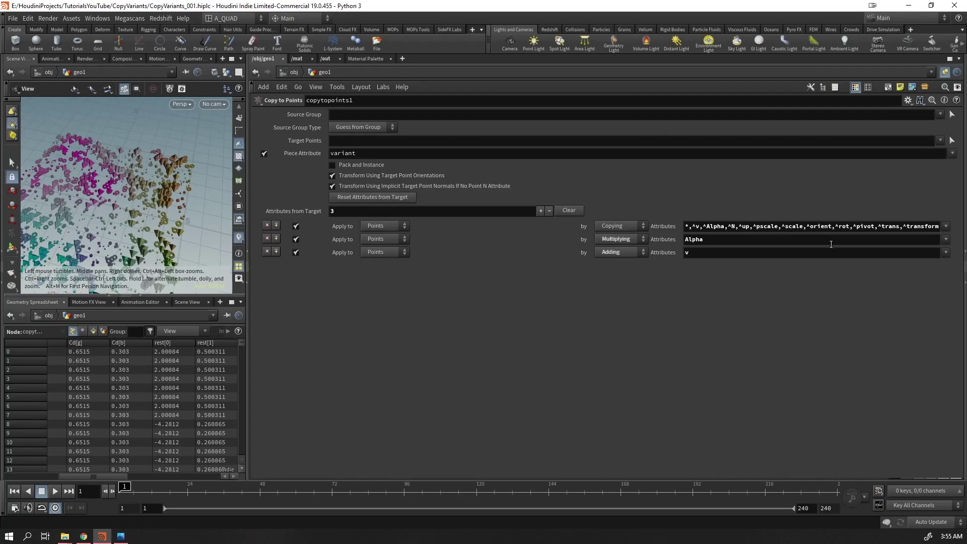
drag(750, 218, 918, 225)
click(904, 227)
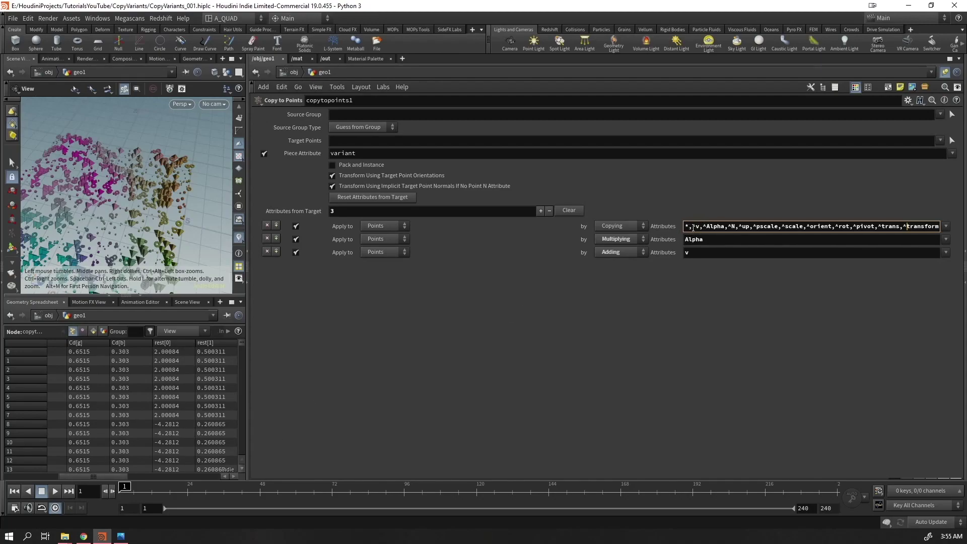
text(^rest)
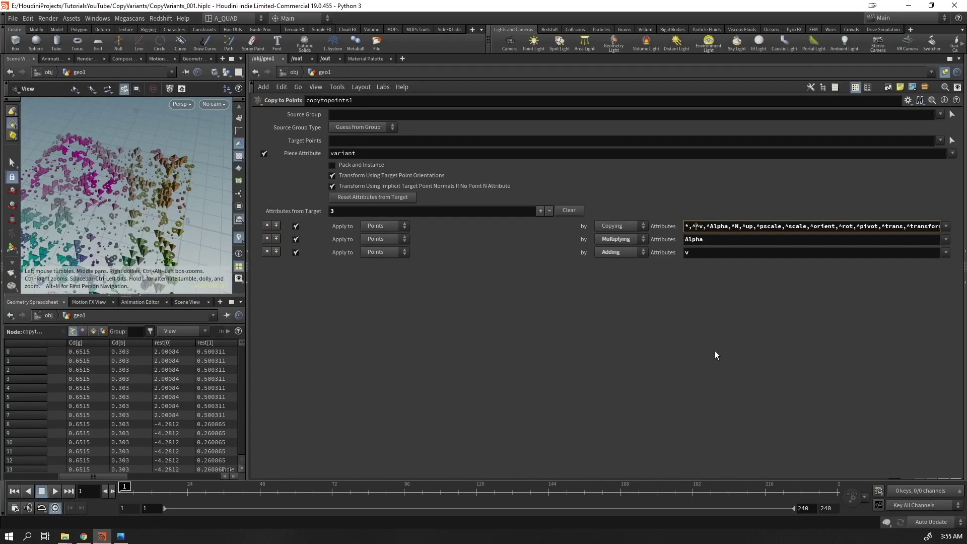
text(,)
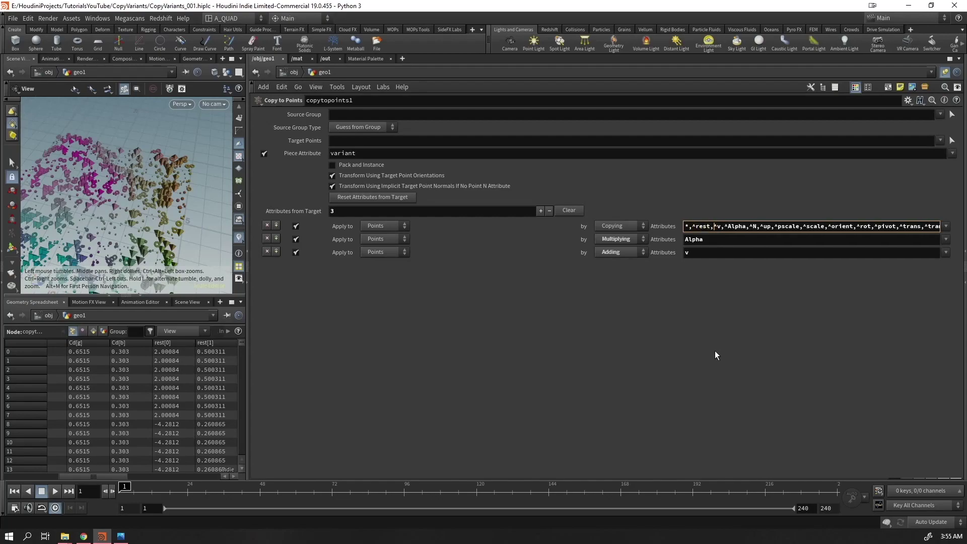
key(BackSpace)
key(Return)
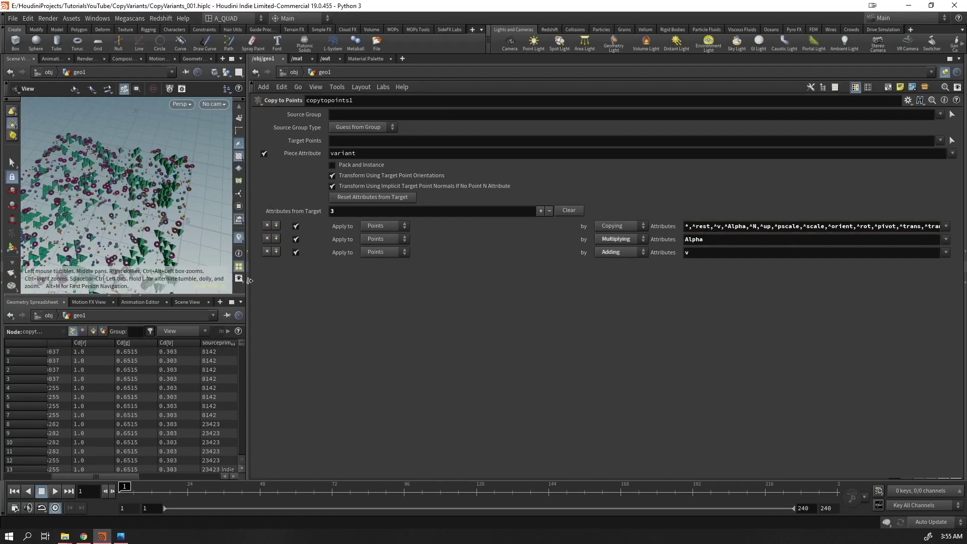
Restore the network editor layout, display the rest2 node below Copy to Points, and widen the viewport
drag(250, 260, 588, 292)
click(436, 352)
drag(467, 414, 397, 345)
drag(133, 232, 164, 272)
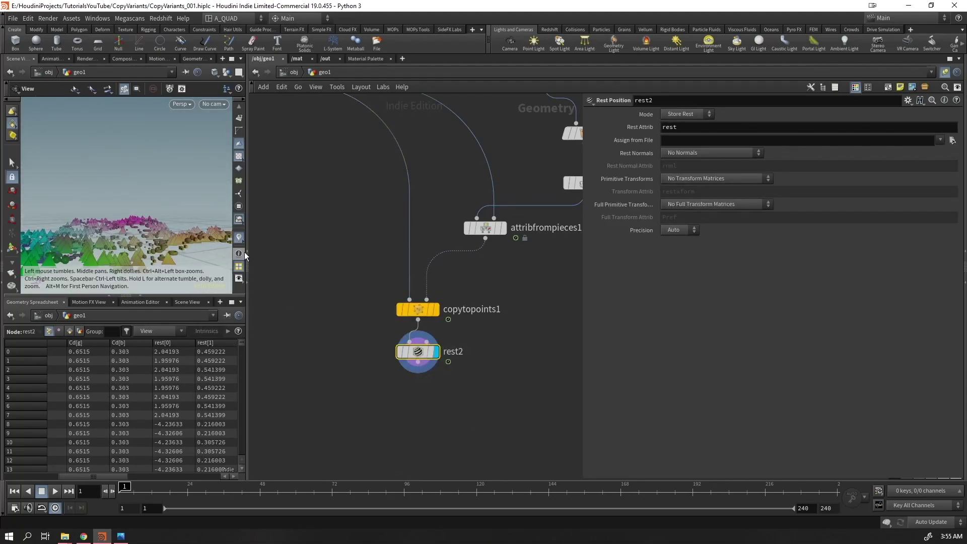
drag(248, 231, 471, 231)
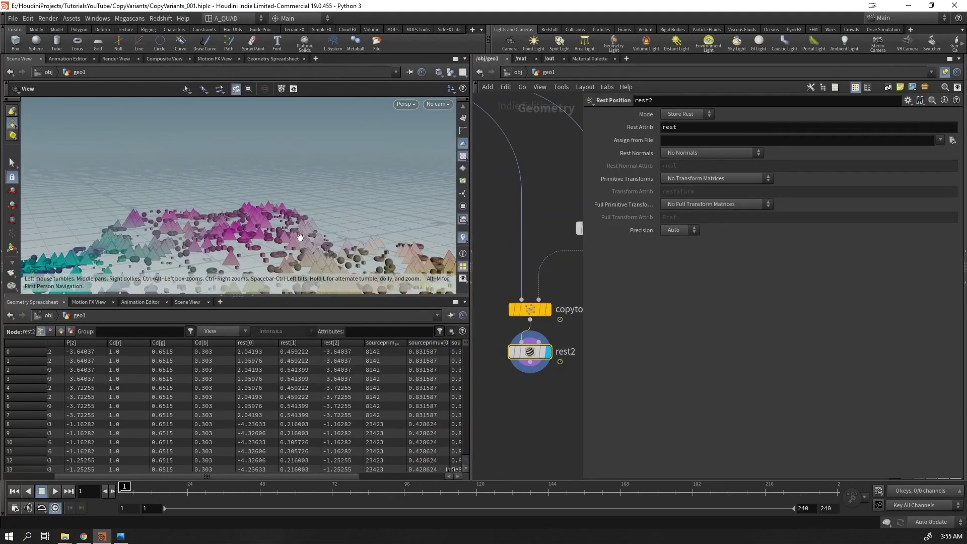
Enlarge the viewport and play the animation to examine the rest colours on the moving copies, restoring the spreadsheet at the end
click(252, 295)
drag(262, 309, 277, 253)
key(Up)
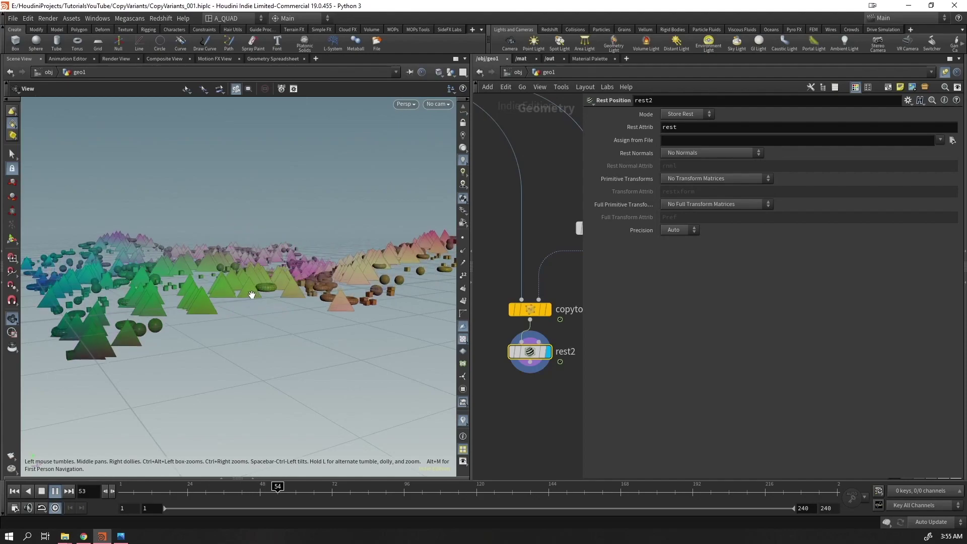
click(253, 478)
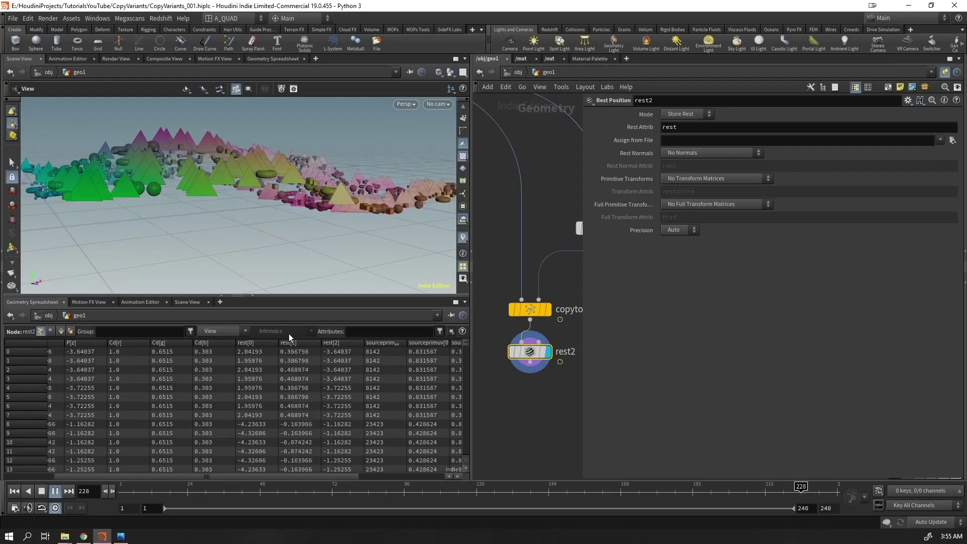
Return the timeline to the first frame and collapse the geometry spreadsheet pane
key(ctrl+Up)
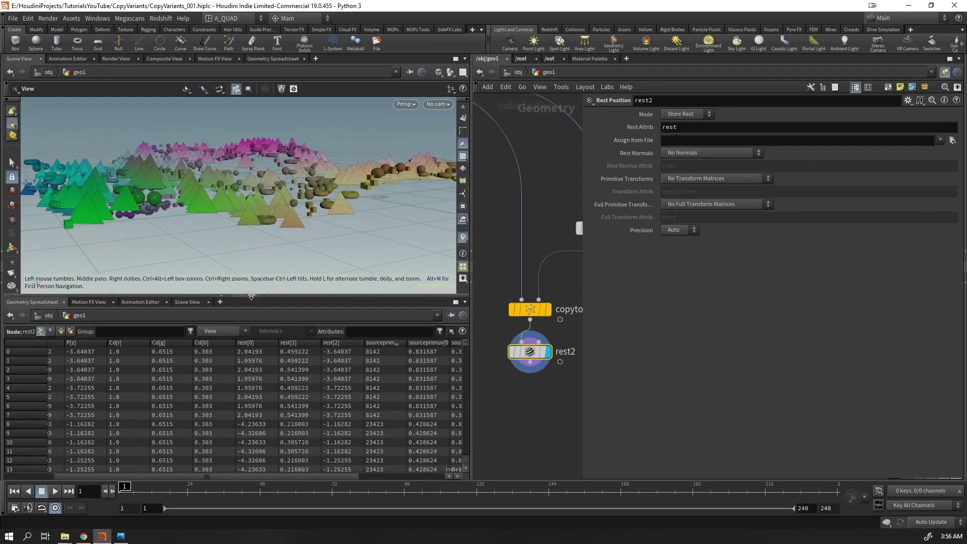
click(251, 297)
Delete the rest2 node below copytopoints1
drag(583, 389, 772, 390)
drag(521, 355, 520, 354)
drag(275, 246, 327, 363)
middle_drag(617, 379, 663, 388)
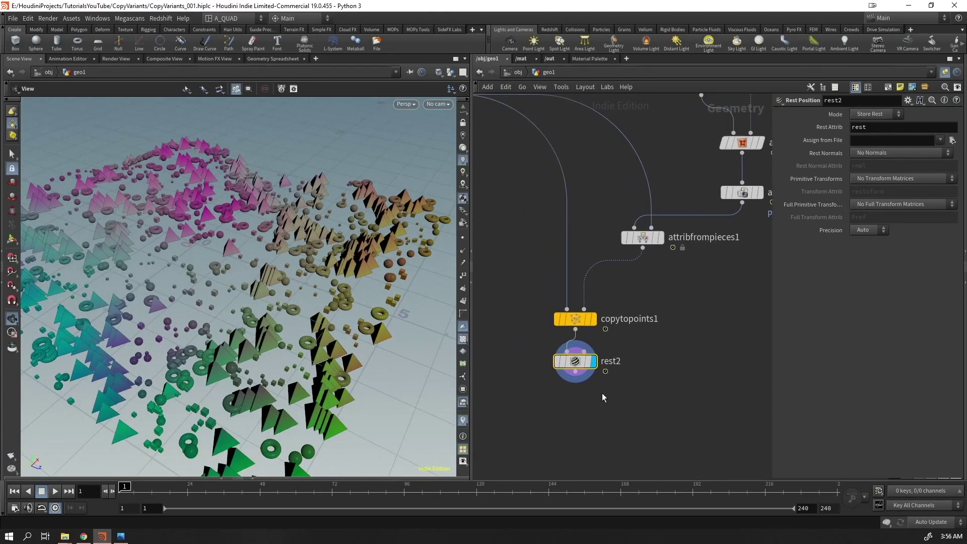
key(Delete)
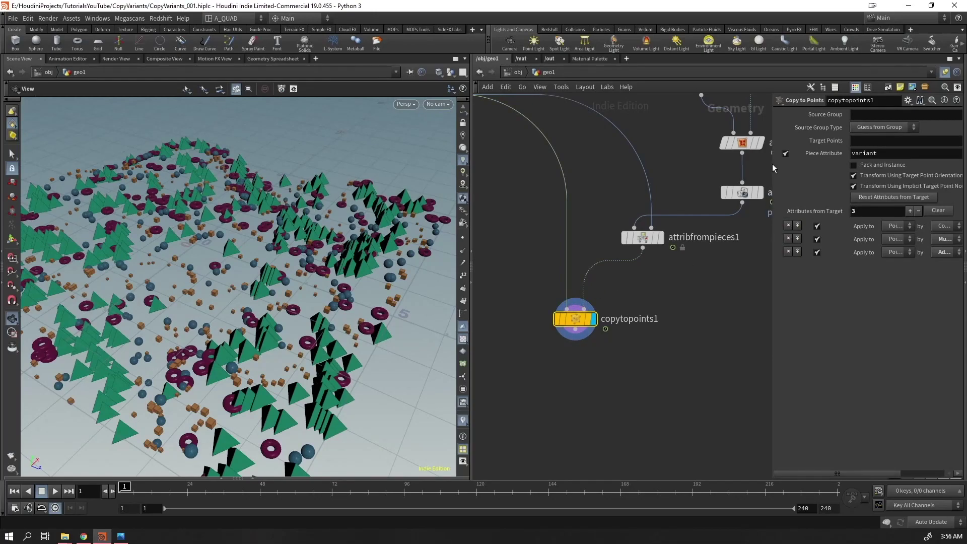
Remove the ^rest exclusion from the attributes copied from the target in copytopoints1
drag(771, 164, 556, 181)
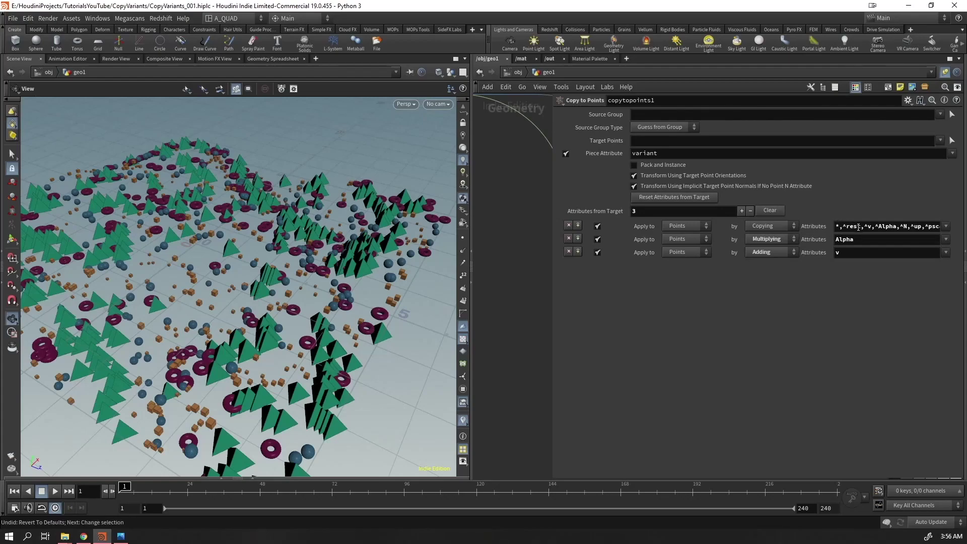
key(BackSpace)
key(BackSpace)
key(BackSpace)
key(BackSpace)
key(BackSpace)
key(BackSpace)
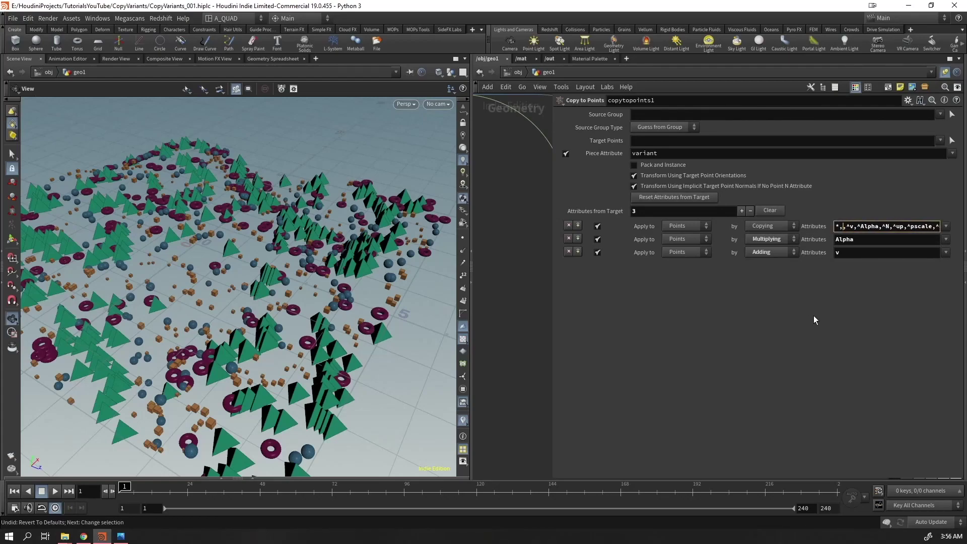
key(Return)
drag(550, 306, 771, 307)
scroll(230, 252, down, 5)
drag(267, 272, 267, 244)
scroll(331, 294, up, 5)
drag(331, 294, 272, 237)
Insert a Normal node between mountain1 and timeshift1 in the terrain branch
middle_drag(690, 297, 589, 448)
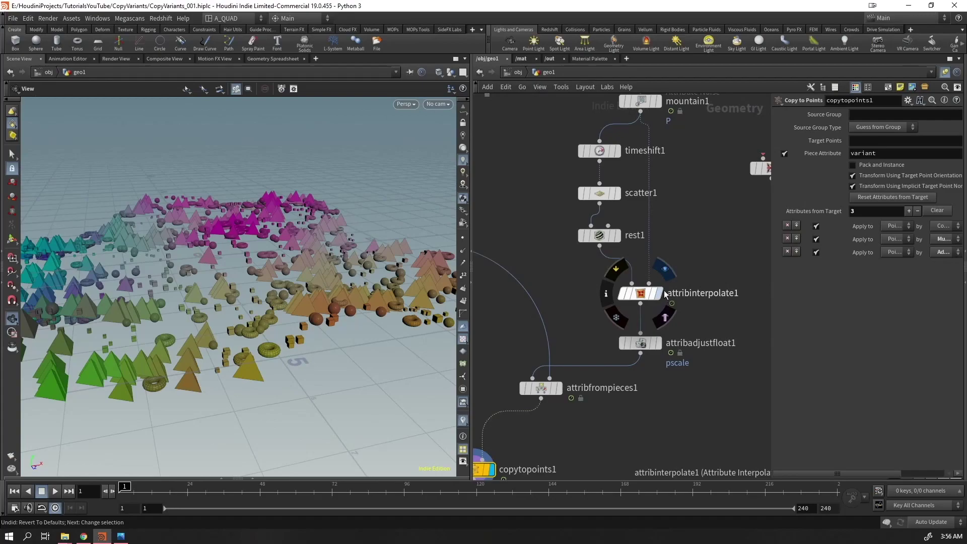
middle_drag(664, 138, 629, 324)
click(623, 287)
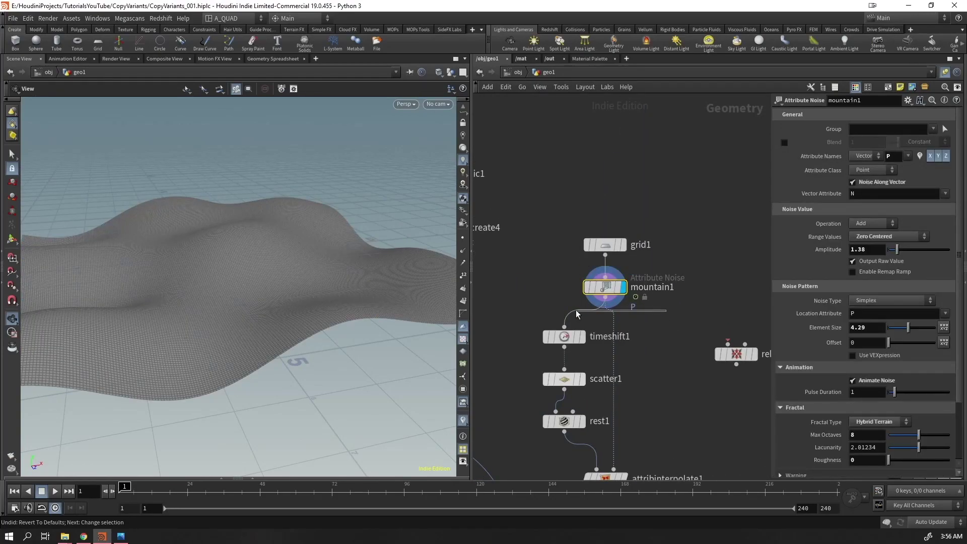
key(Tab)
text(nor)
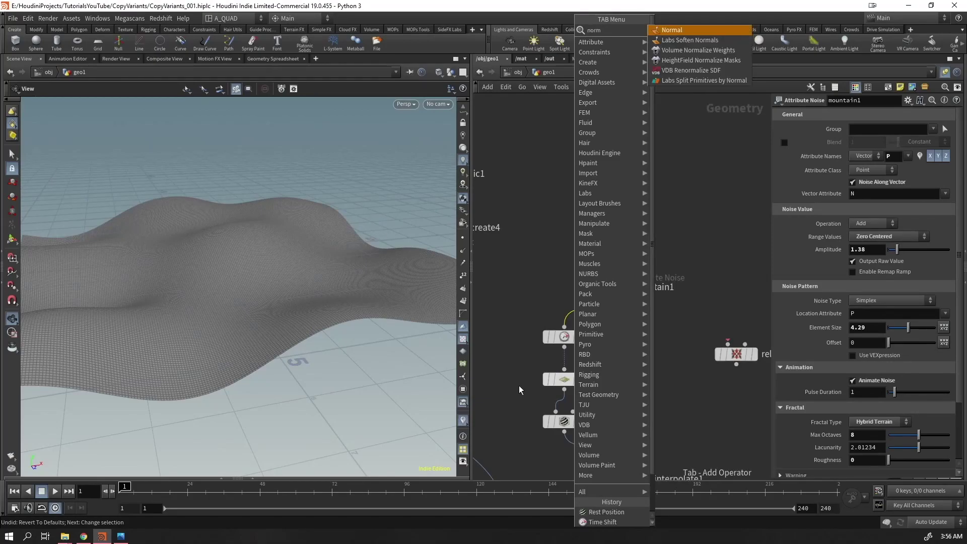
text(m)
key(Return)
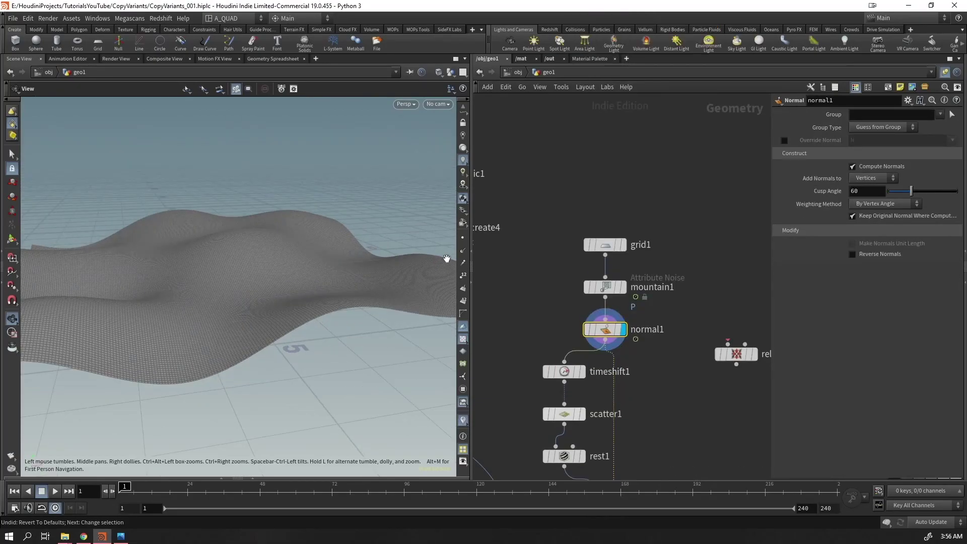
Set the Normal node to add normals to Points, checking them with the viewport's normals display
click(462, 250)
right_drag(267, 310, 391, 218)
drag(391, 219, 191, 344)
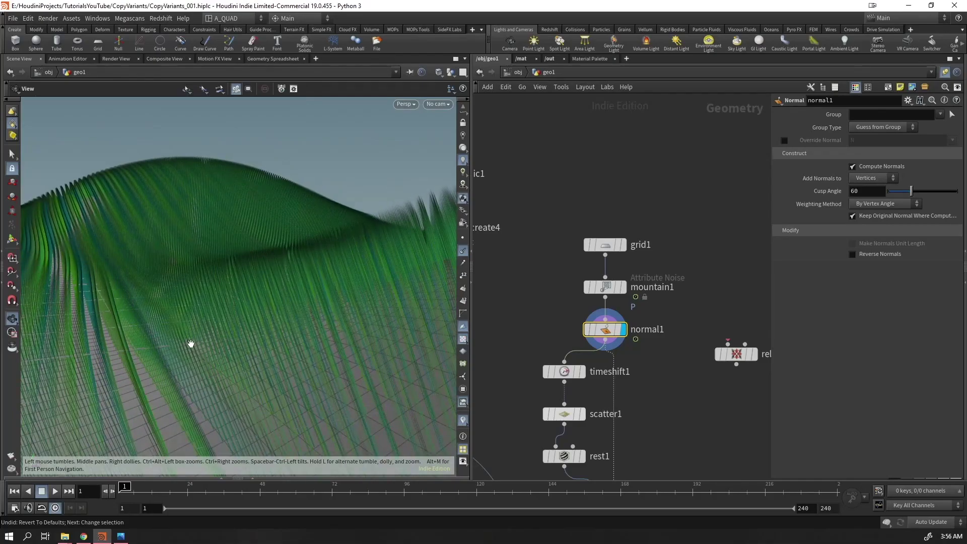
click(869, 181)
click(866, 193)
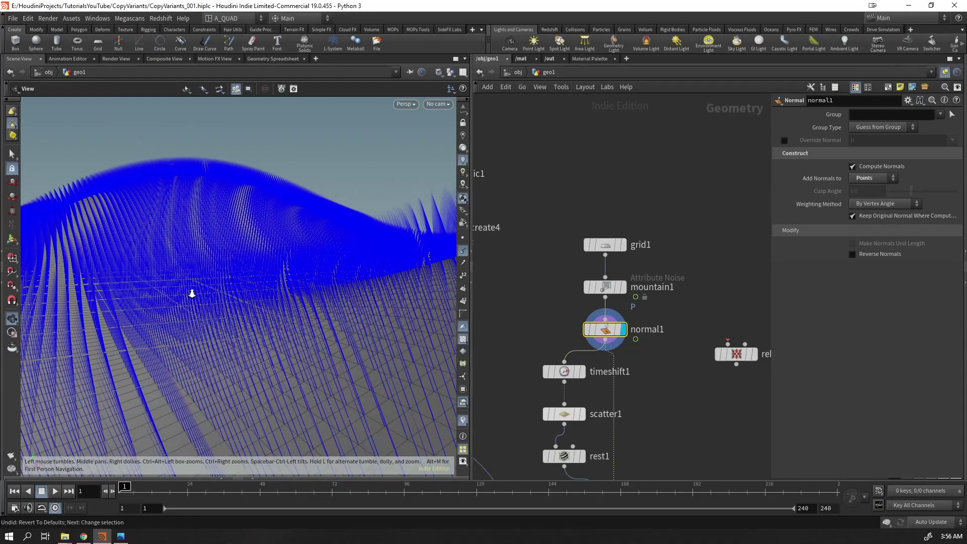
right_drag(199, 280, 175, 252)
drag(175, 253, 215, 276)
middle_drag(724, 466, 752, 234)
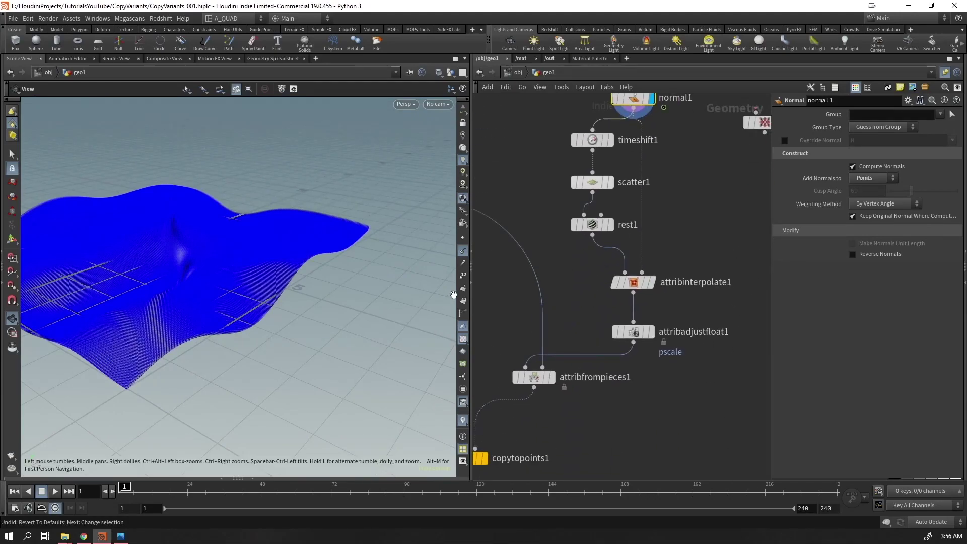
click(463, 252)
Display copytopoints1 and inspect the orientation of the copied shapes on the terrain
middle_drag(558, 390, 626, 270)
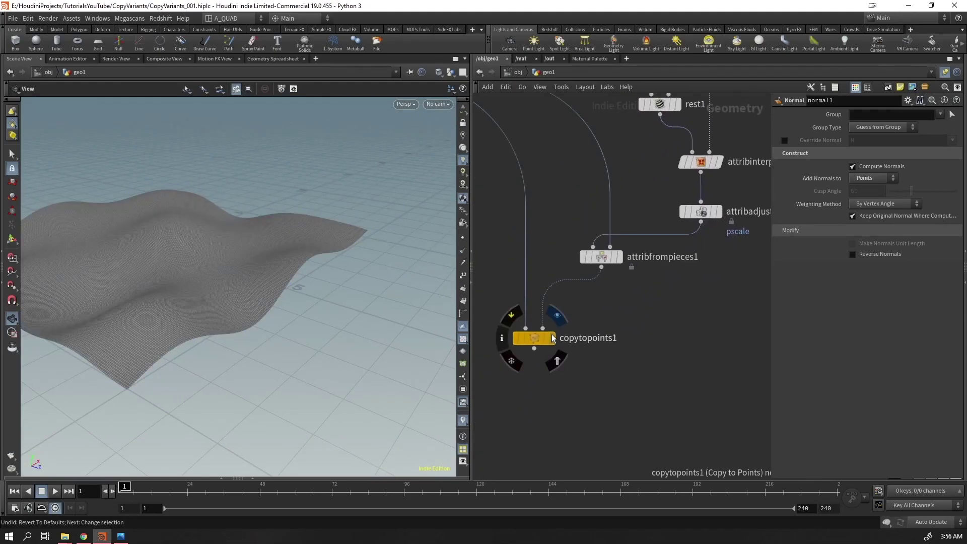
click(552, 338)
drag(207, 320, 176, 341)
Display merge1 and insert a Transform node directly after it
middle_drag(571, 209, 710, 401)
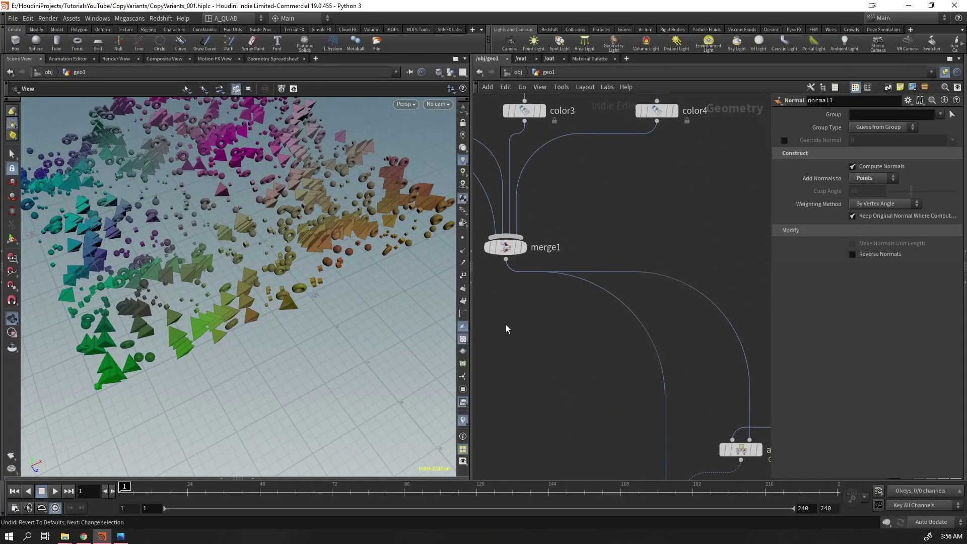
click(524, 246)
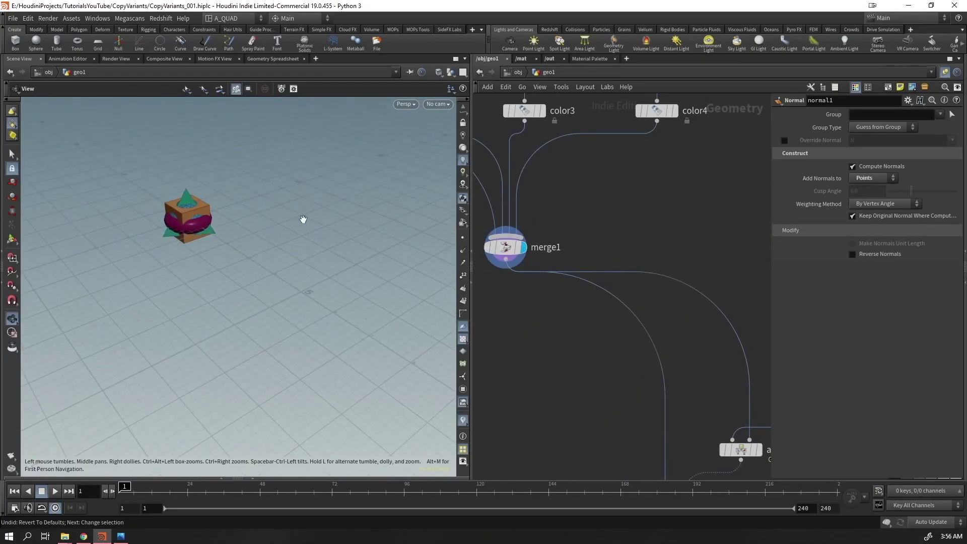
mouse_move(273, 320)
mouse_down()
mouse_move(108, 262)
mouse_move(283, 369)
mouse_move(204, 346)
mouse_up()
key(Return)
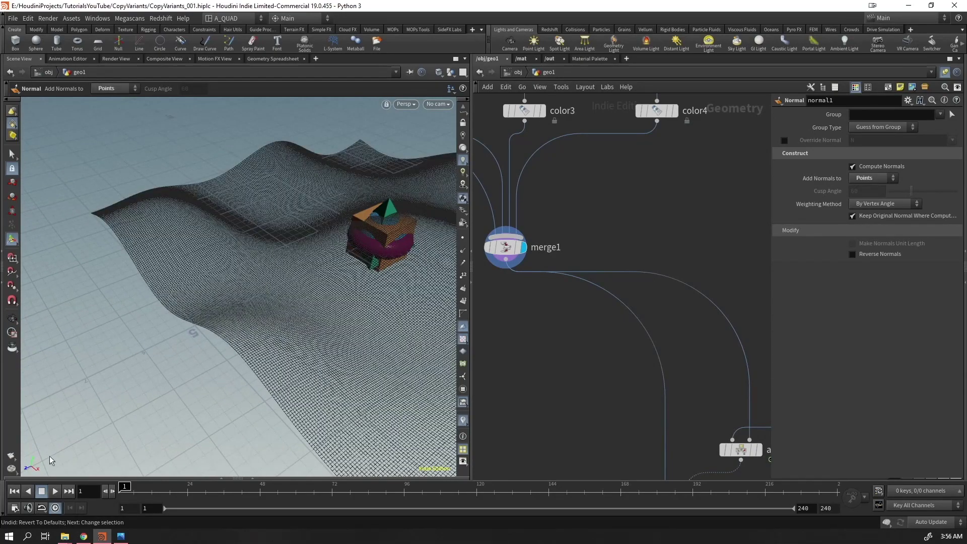
click(505, 246)
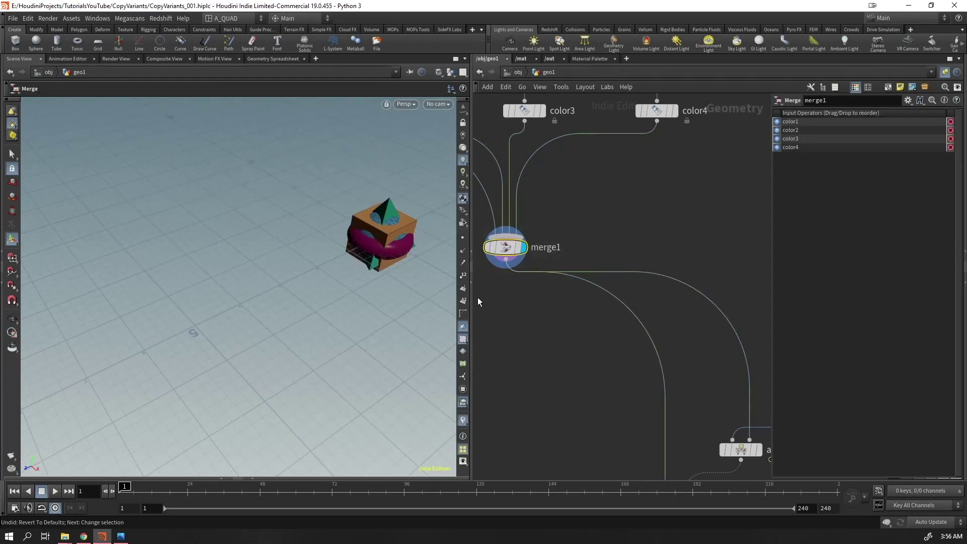
scroll(577, 330, down, 2)
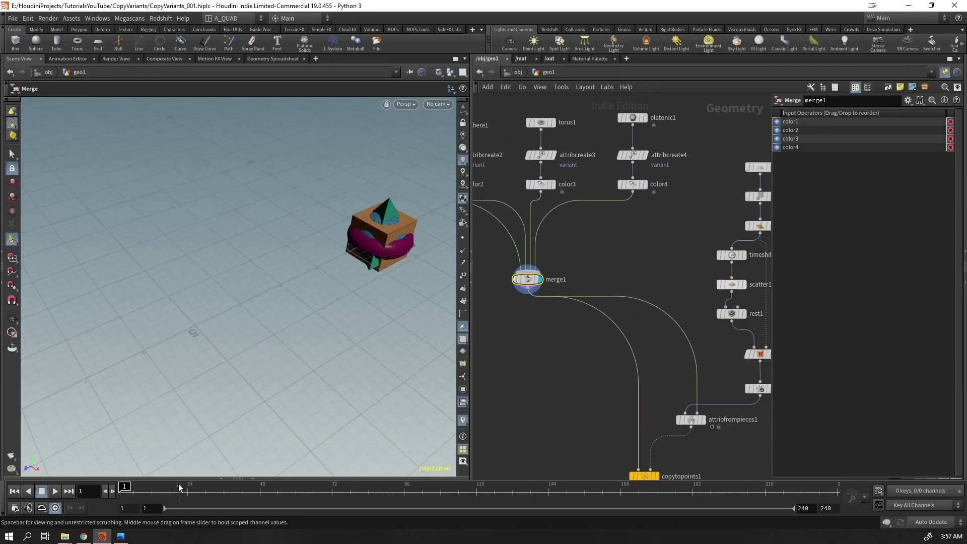
key(Tab)
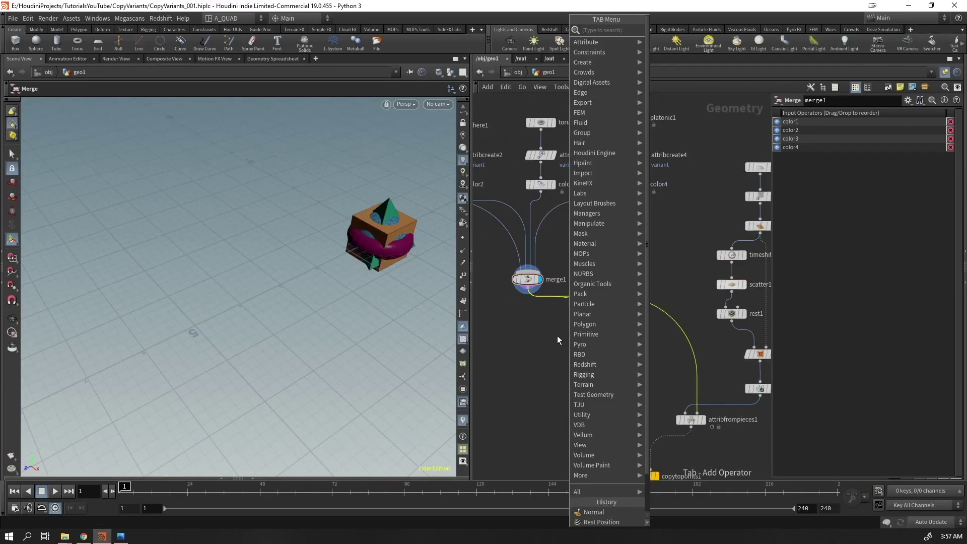
text(trans)
key(Return)
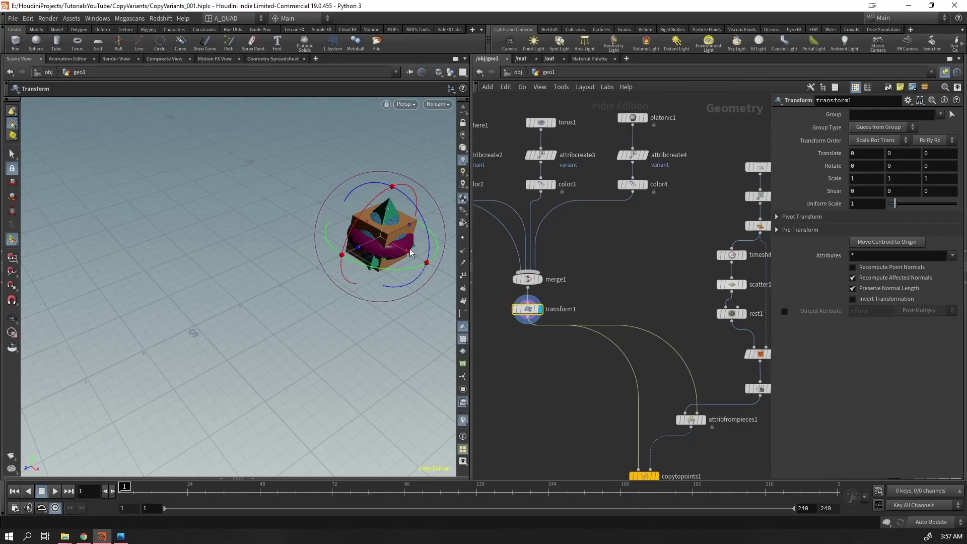
Rotate the merged variant shapes 90 degrees around X with the Transform node
drag(367, 202, 322, 316)
alt+drag(383, 300, 369, 185)
drag(417, 164, 336, 236)
key(Escape)
Display copytopoints1, play the animation to check the rotated copies, and return to the first frame
middle_drag(604, 406, 534, 228)
click(586, 296)
middle_drag(348, 303, 234, 237)
drag(234, 236, 222, 287)
key(Up)
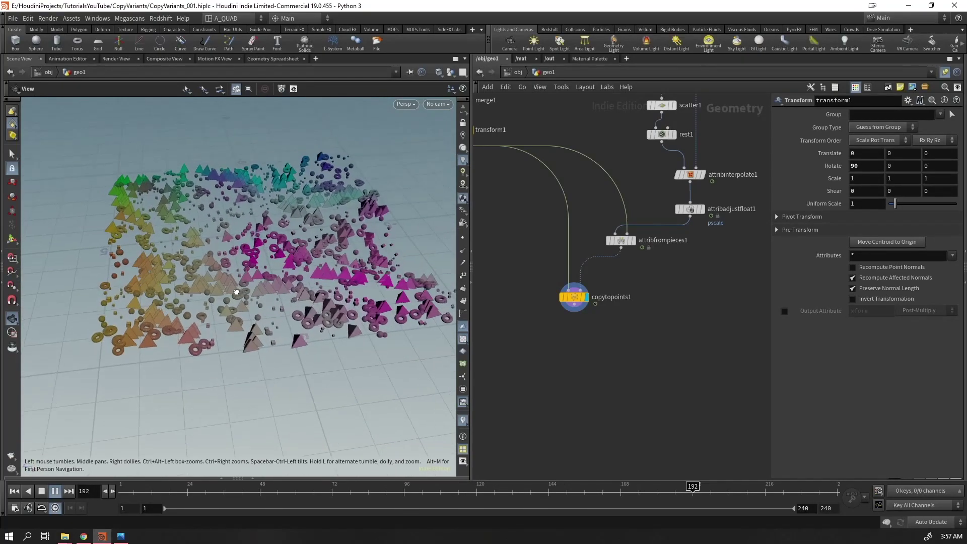
key(ctrl+Up)
Tidy the network by moving the terrain branch up and bringing attribfrompieces1 and copytopoints1 closer to it
middle_drag(692, 192, 633, 364)
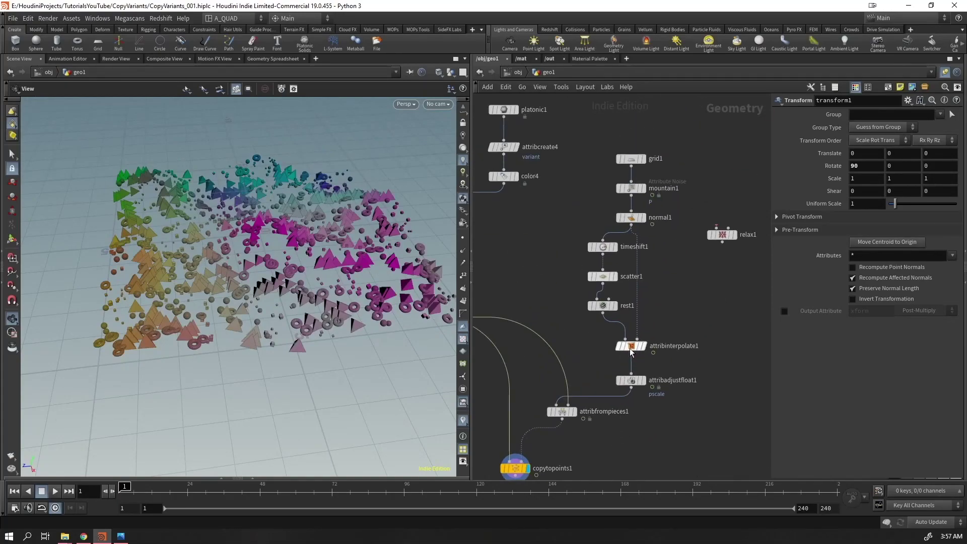
scroll(614, 193, down, 5)
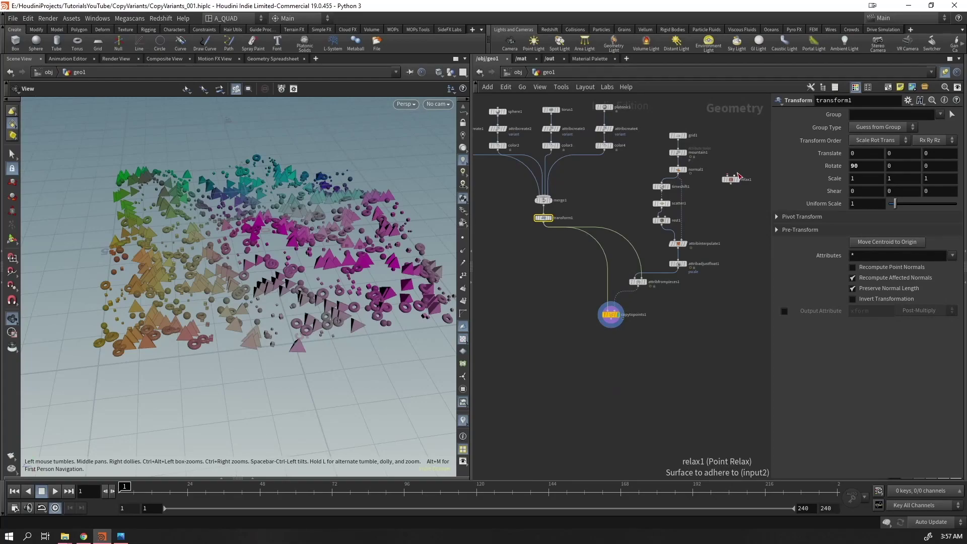
drag(209, 232, 396, 231)
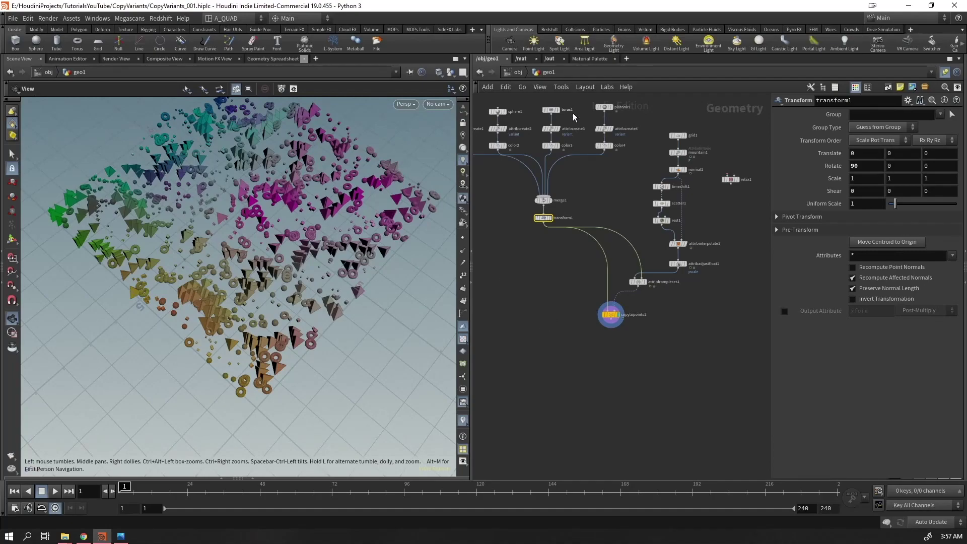
drag(702, 116, 692, 219)
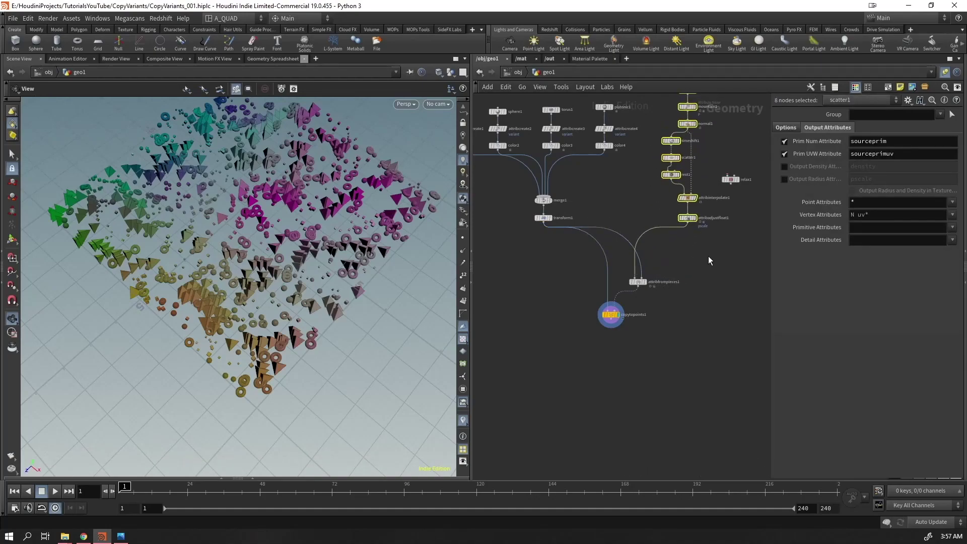
click(708, 294)
click(609, 315)
shift+click(638, 281)
drag(638, 281, 634, 242)
click(654, 305)
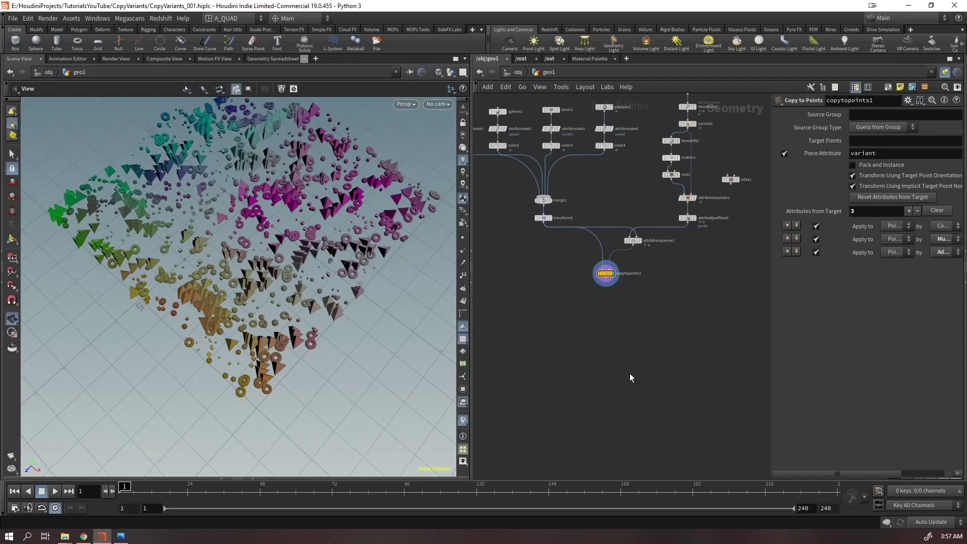
Add a Copy Variants node in the empty area below copytopoints1
key(Tab)
text(cop)
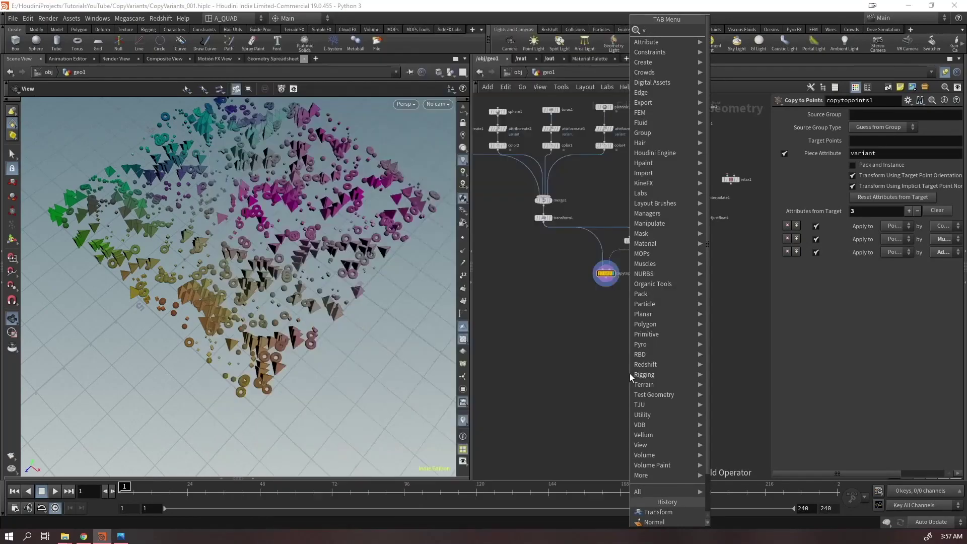
text(yv)
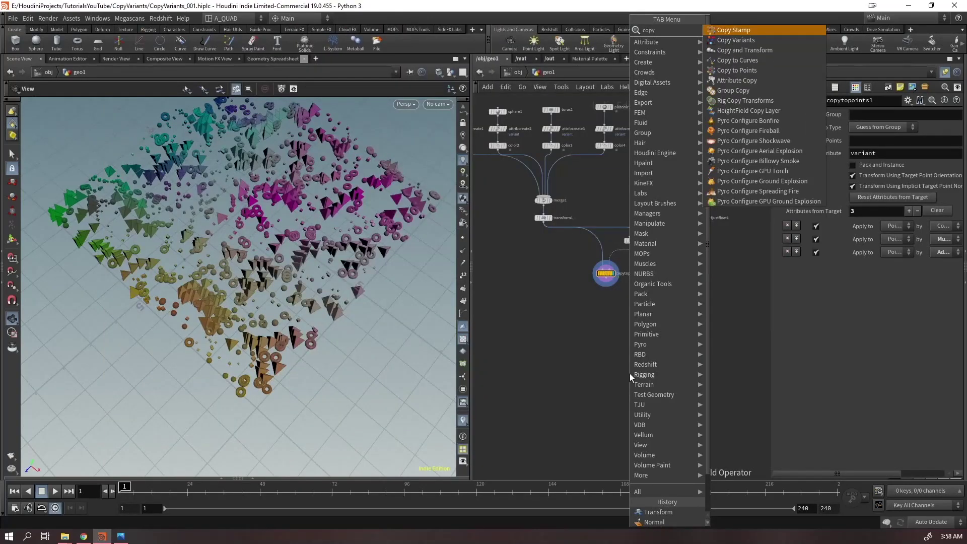
key(Return)
click(630, 373)
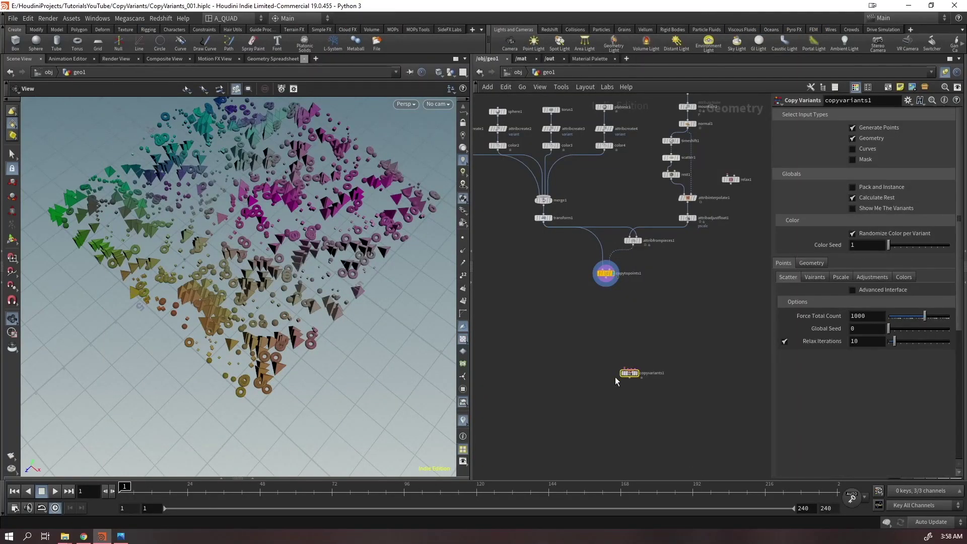
Inspect the Copy Variants node's internal network, return to geo1, and delete the node
key(Return)
middle_drag(610, 368, 529, 350)
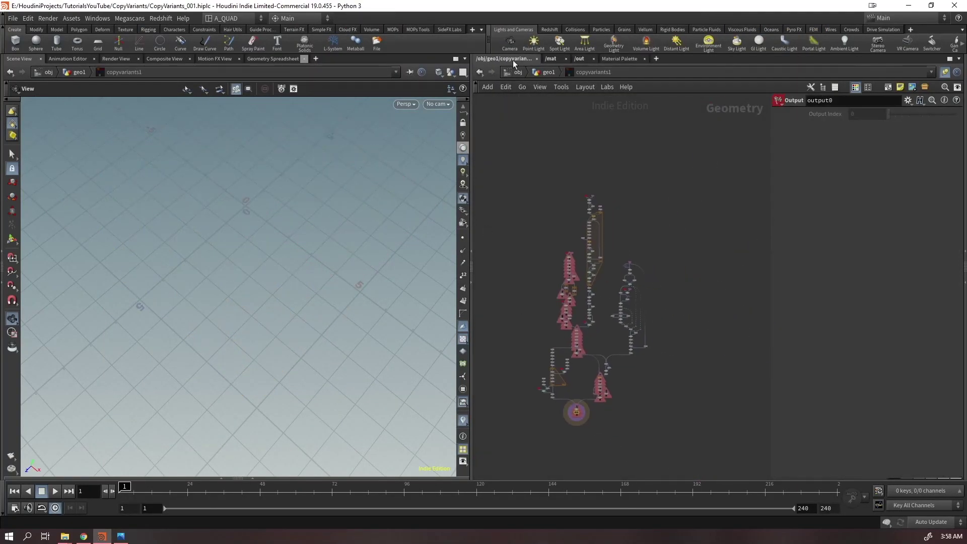
scroll(610, 322, up, 4)
middle_drag(592, 368, 614, 341)
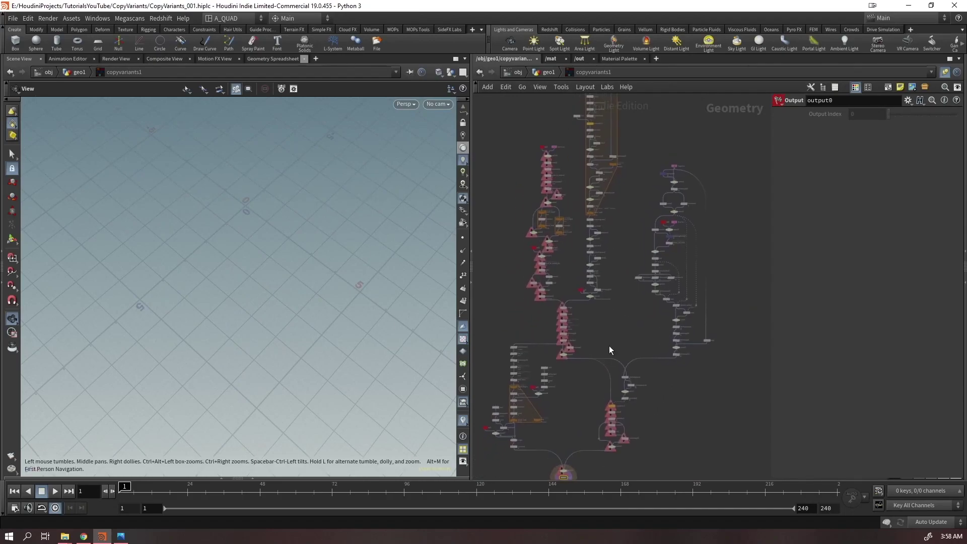
click(547, 75)
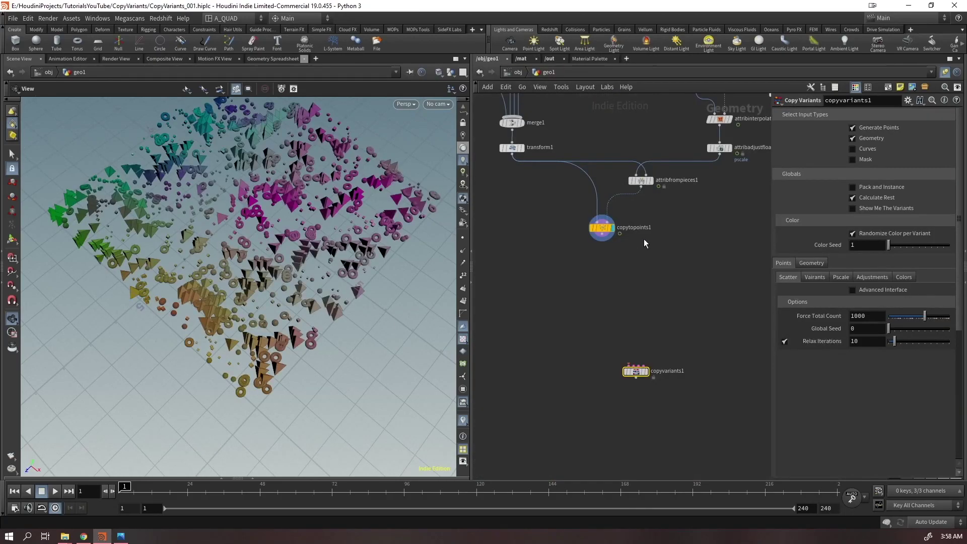
key(Delete)
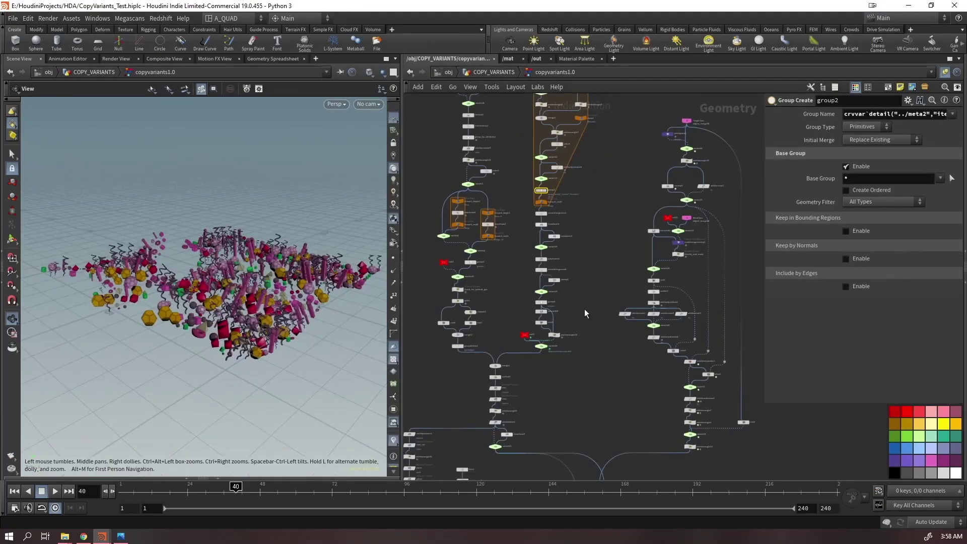
In the CopyVariants_Test scene, go up to the COPY_VARIANTS network and examine the scattered shapes and the input setup
click(492, 72)
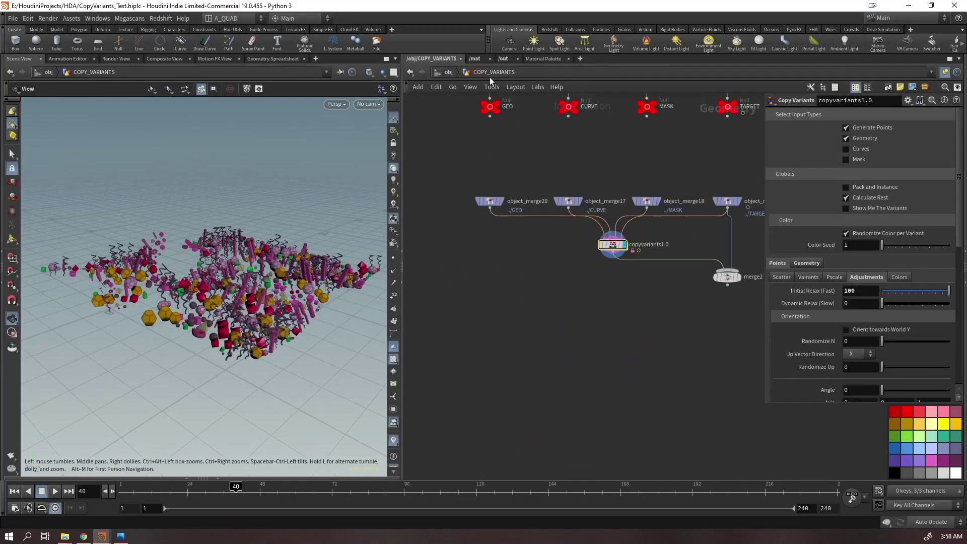
mouse_move(255, 293)
mouse_down()
mouse_move(196, 241)
mouse_move(249, 280)
mouse_move(245, 289)
mouse_up()
right_drag(245, 288, 407, 255)
drag(285, 326, 272, 269)
right_drag(272, 270, 209, 284)
drag(242, 290, 272, 359)
drag(289, 238, 270, 249)
middle_drag(549, 279, 548, 462)
scroll(521, 376, down, 3)
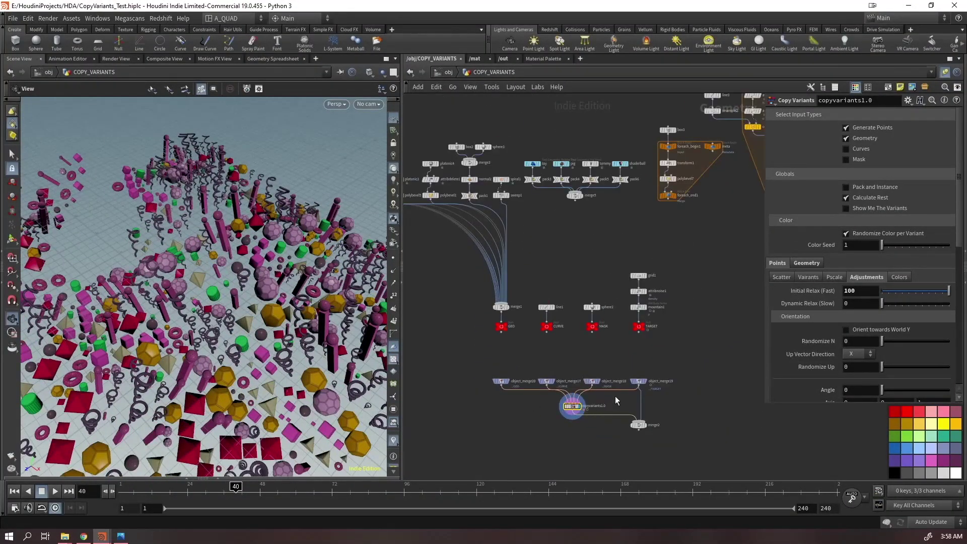
Examine the four object merge nodes feeding copyvariants1.0 and the GEO, CURVE, MASK and TARGET nulls they reference
drag(642, 362, 478, 394)
scroll(577, 337, up, 3)
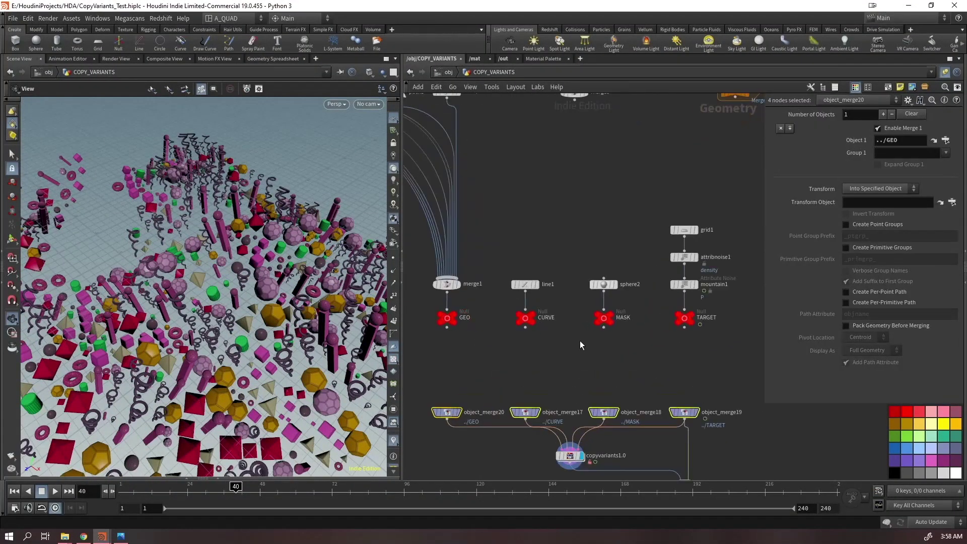
drag(704, 356, 421, 310)
middle_drag(446, 321, 472, 245)
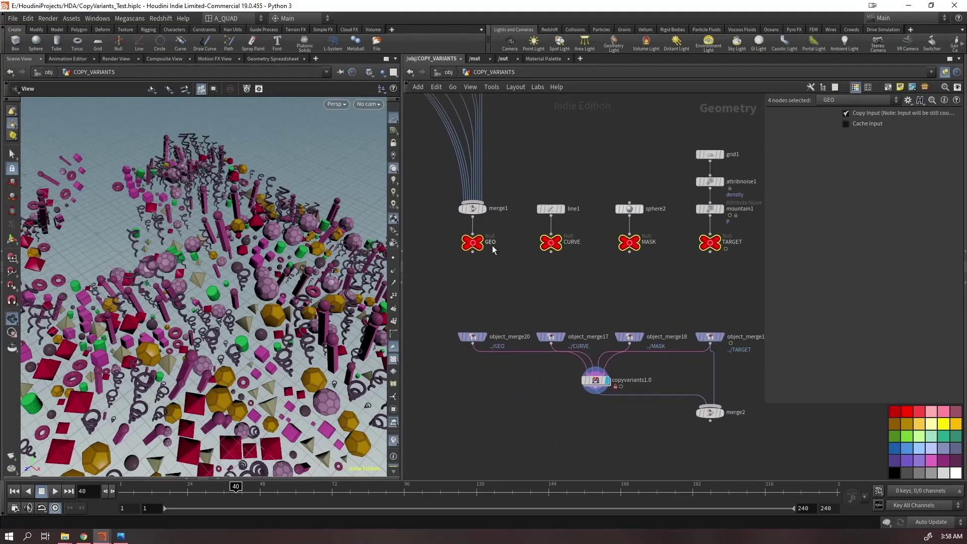
scroll(656, 284, down, 1)
drag(462, 314, 747, 355)
Wire the GEO null straight into the first input of copyvariants1.0 and display the bevelled box variant by itself
click(502, 257)
click(597, 361)
middle_drag(494, 286, 532, 472)
scroll(523, 419, down, 3)
scroll(551, 303, up, 2)
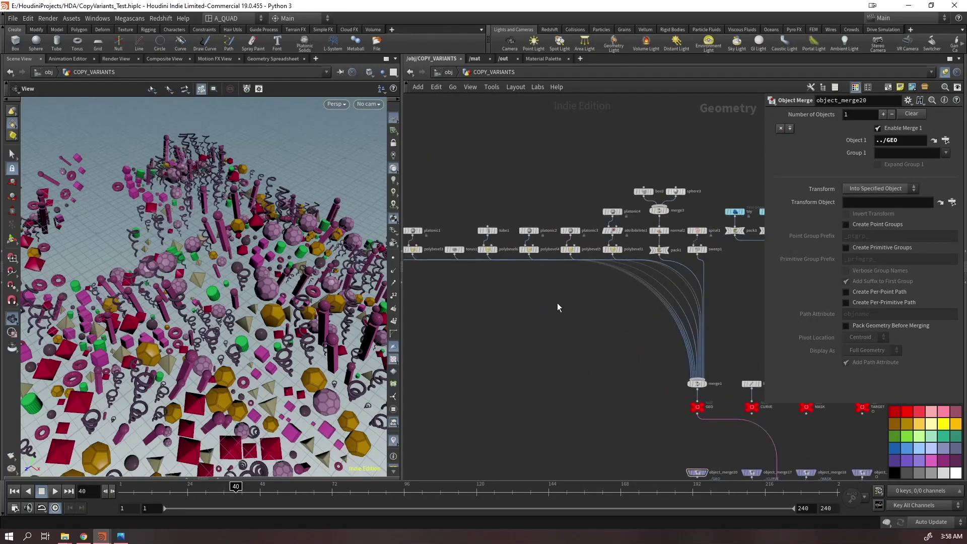
mouse_move(526, 265)
middle_down()
mouse_move(641, 274)
mouse_move(679, 266)
middle_up()
mouse_move(671, 336)
middle_down()
mouse_move(574, 311)
mouse_move(655, 312)
middle_up()
click(475, 226)
scroll(508, 259, down, 4)
scroll(644, 332, up, 4)
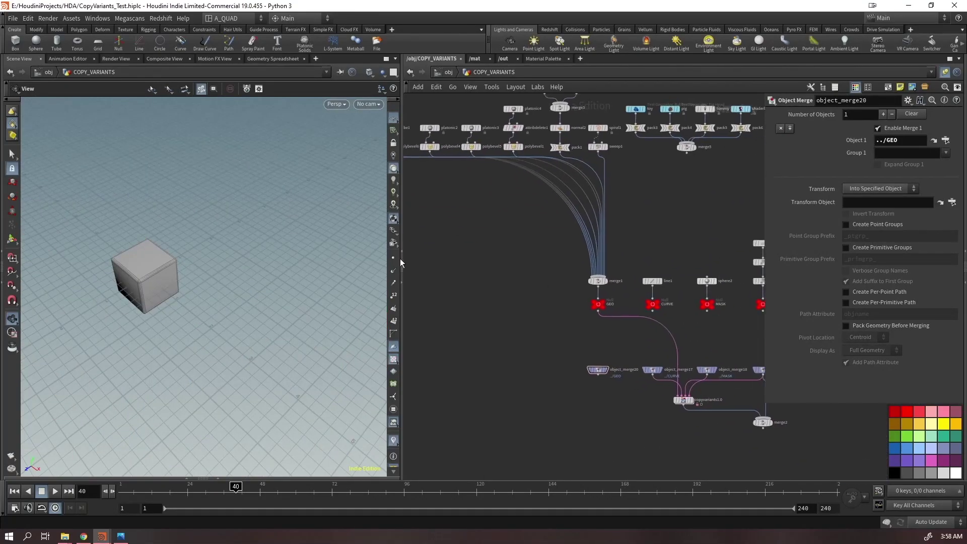
Restore the connection from object_merge20 into copyvariants1.0 and display the copyvariants1.0 output
scroll(643, 349, up, 4)
drag(627, 319, 554, 445)
middle_drag(510, 442, 403, 263)
click(638, 311)
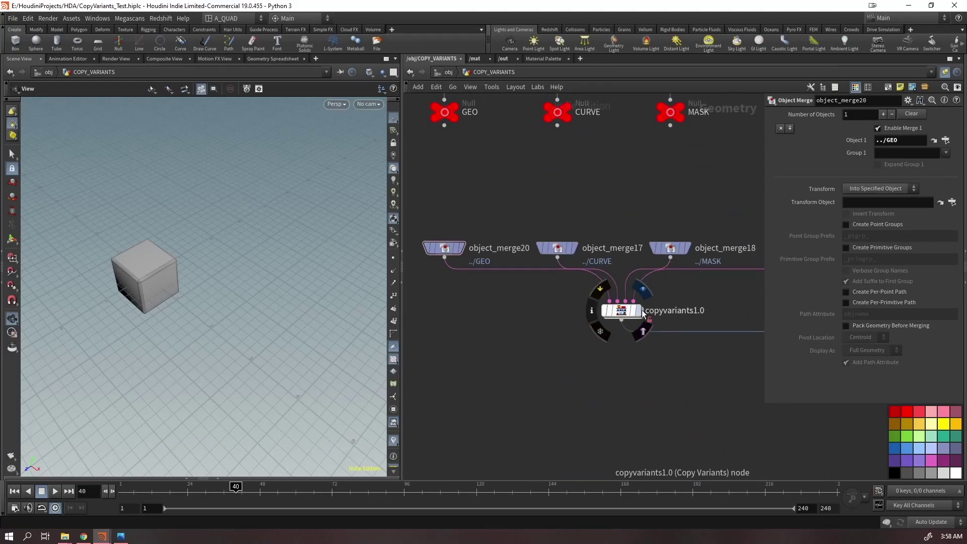
middle_drag(489, 156, 573, 342)
scroll(482, 275, down, 5)
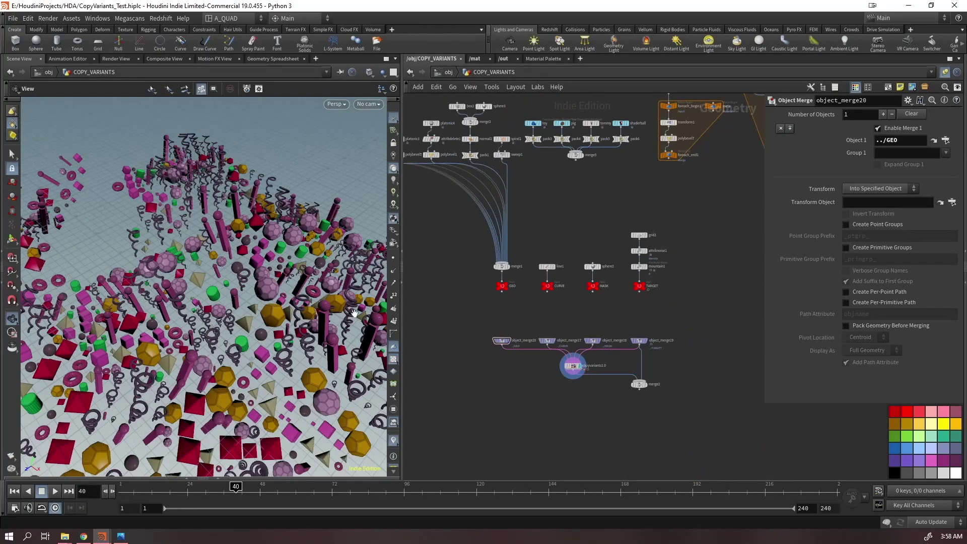
Turn on Show Me The Variants for copyvariants1.0 and look over the numbered line-up of shapes
scroll(159, 341, down, 4)
drag(159, 341, 262, 312)
drag(569, 370, 569, 369)
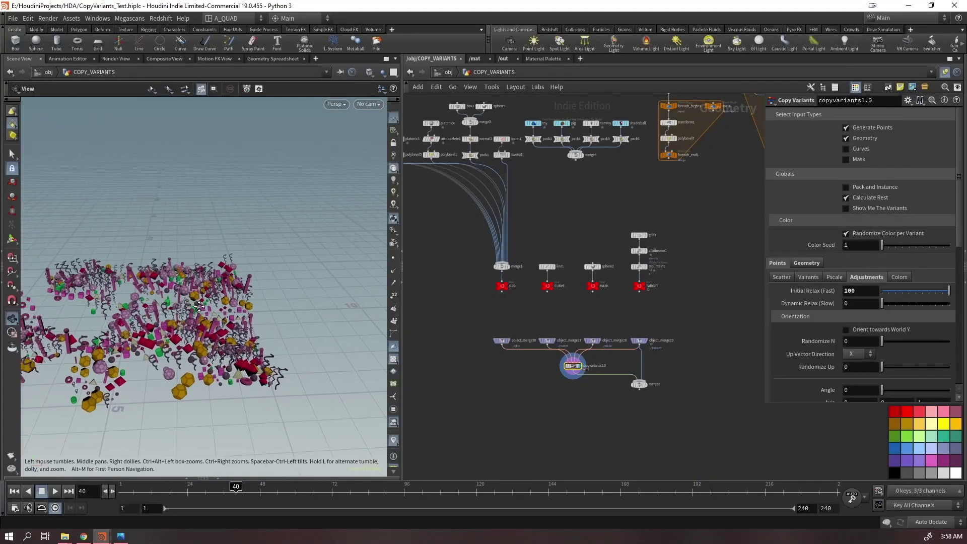
click(847, 208)
drag(312, 315, 316, 317)
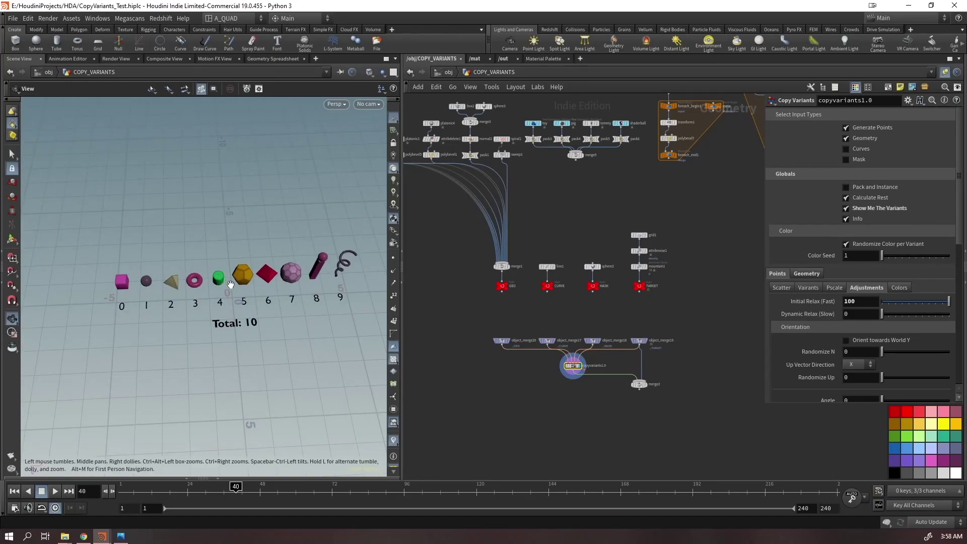
middle_drag(334, 330, 269, 343)
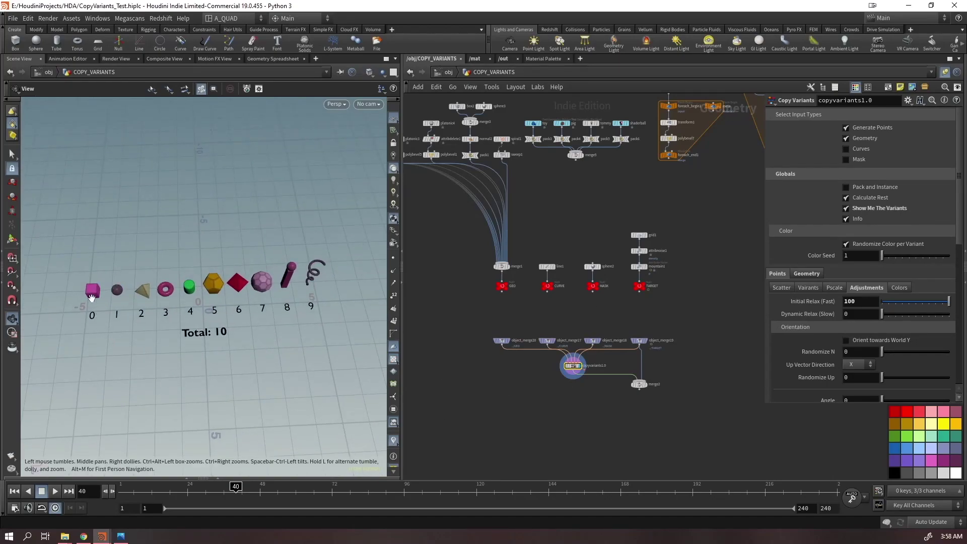
drag(308, 286, 301, 254)
drag(258, 352, 240, 342)
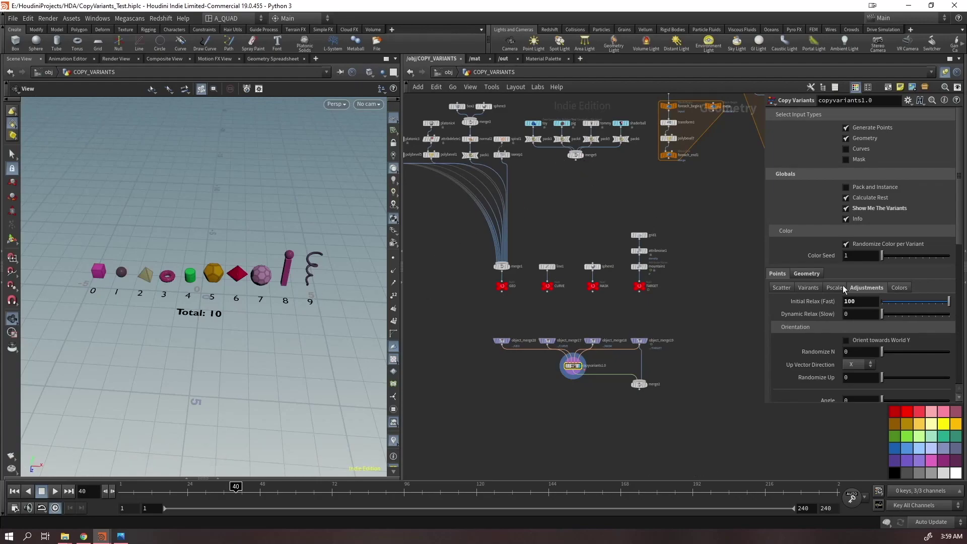
Enable Pack and Instance on copyvariants1.0 and wire the merge of the four packed test models into merge1
click(846, 187)
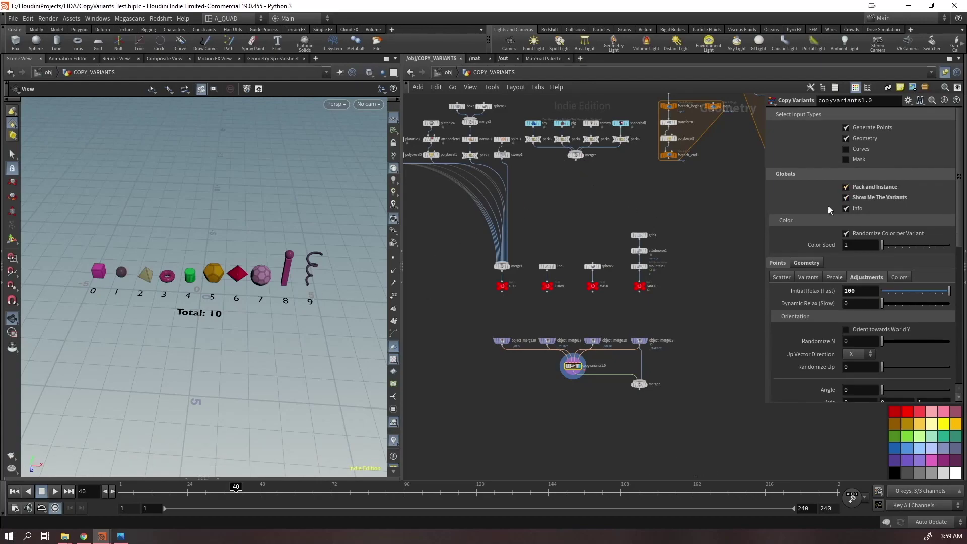
click(575, 160)
click(509, 255)
right_drag(255, 273, 228, 267)
drag(228, 268, 224, 230)
middle_drag(149, 235, 209, 246)
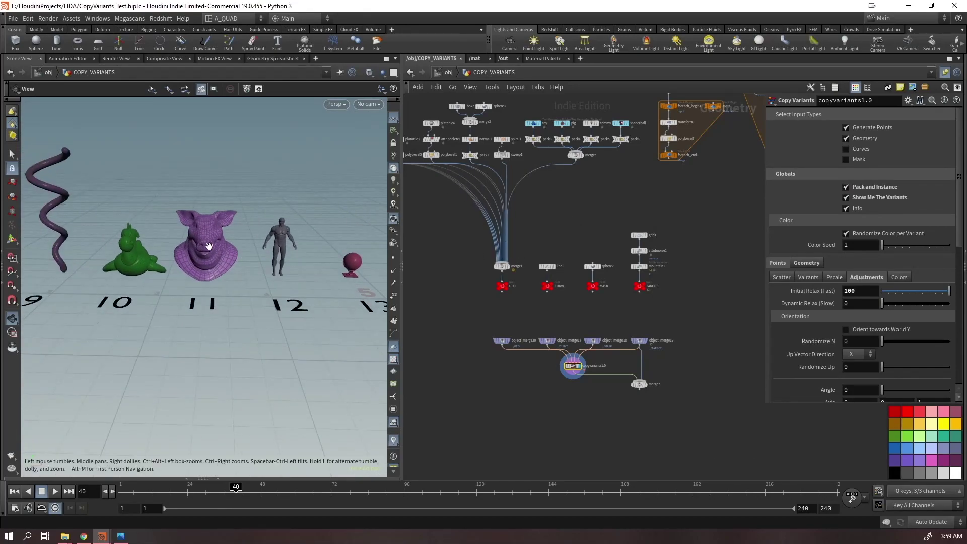
drag(108, 258, 126, 260)
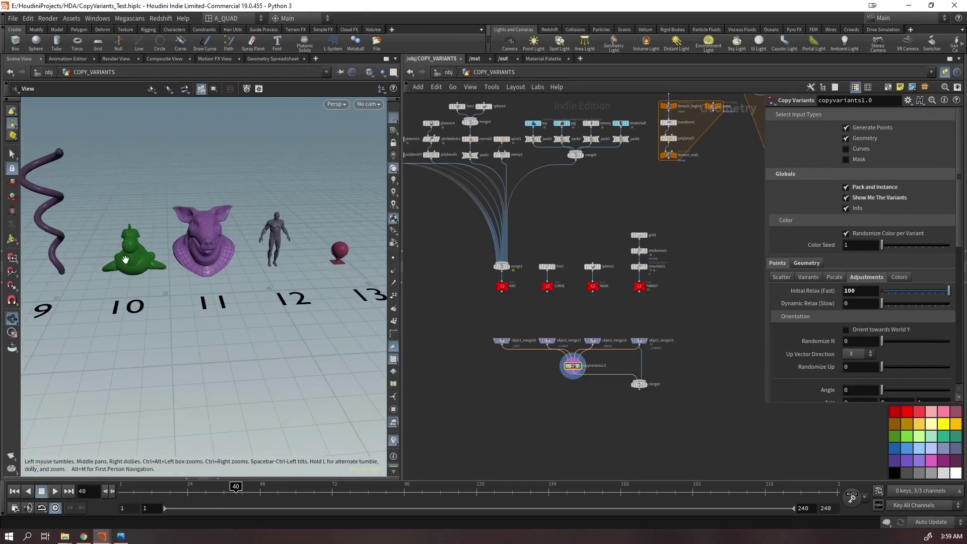
Wire the foreach_end1 output into merge1 and view the added box variants in the line-up
click(668, 160)
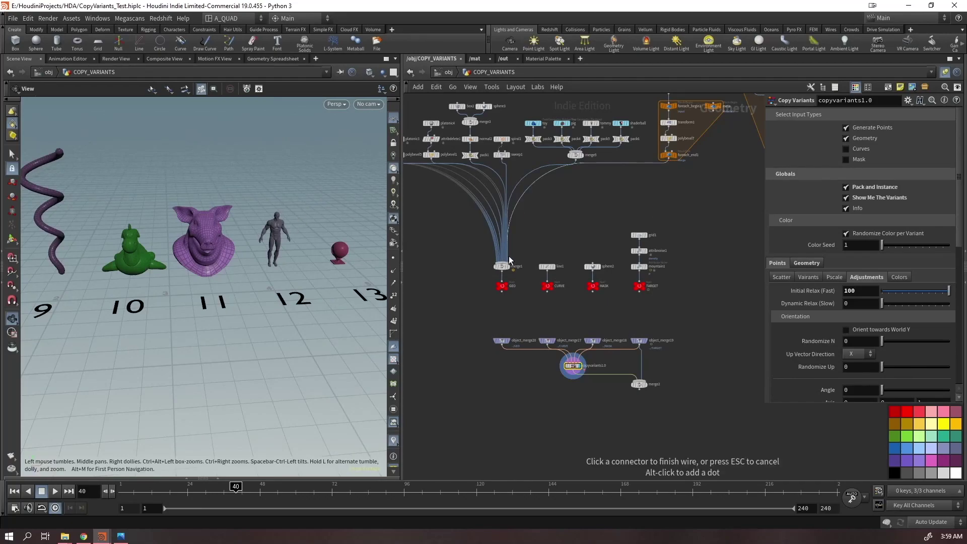
click(506, 262)
middle_drag(304, 261, 77, 248)
Wire the foreach_end2 output into merge1 and view the whole line-up of variants
middle_drag(680, 255, 590, 269)
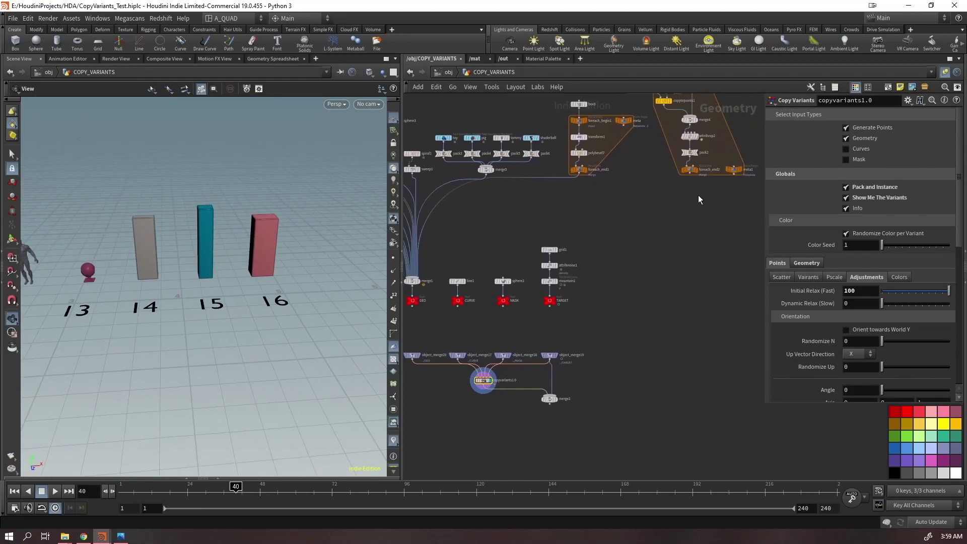
click(690, 174)
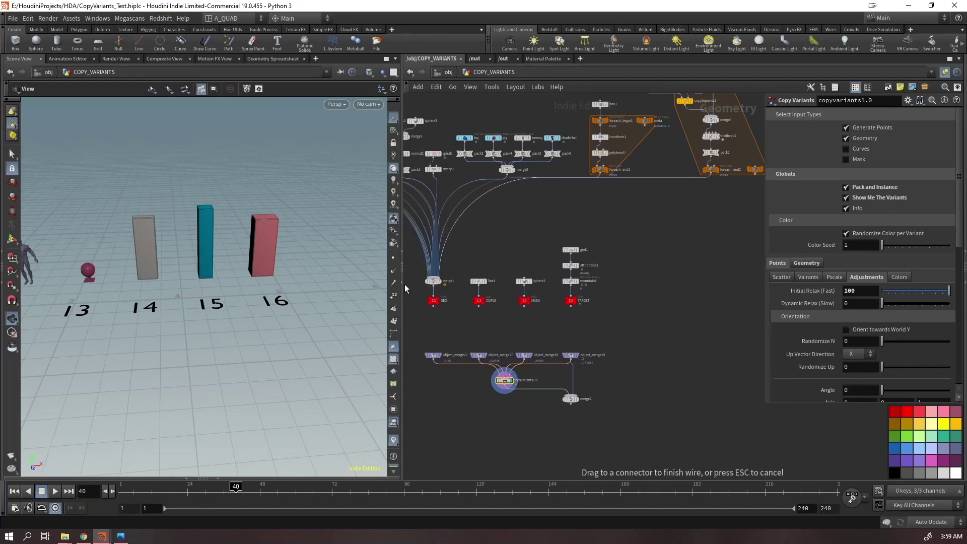
click(434, 278)
drag(212, 272, 115, 304)
right_drag(201, 244, 70, 411)
middle_drag(70, 411, 322, 313)
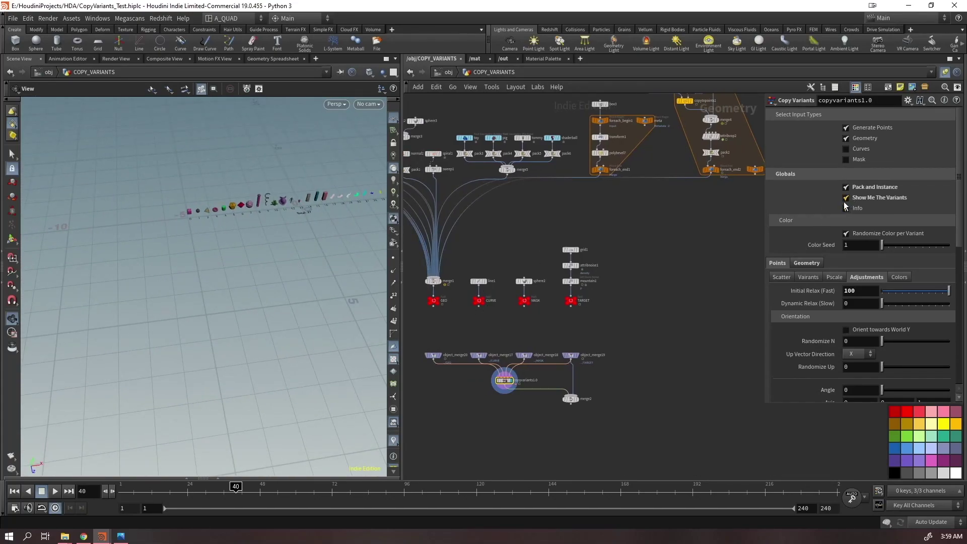
Turn off Show Me The Variants and play back the animated scatter of all variants, pausing to look
right_drag(327, 217, 287, 231)
middle_drag(287, 231, 198, 257)
drag(198, 257, 254, 276)
right_drag(254, 275, 267, 270)
mouse_move(267, 270)
mouse_down()
mouse_move(255, 209)
mouse_move(254, 282)
mouse_up()
key(Up)
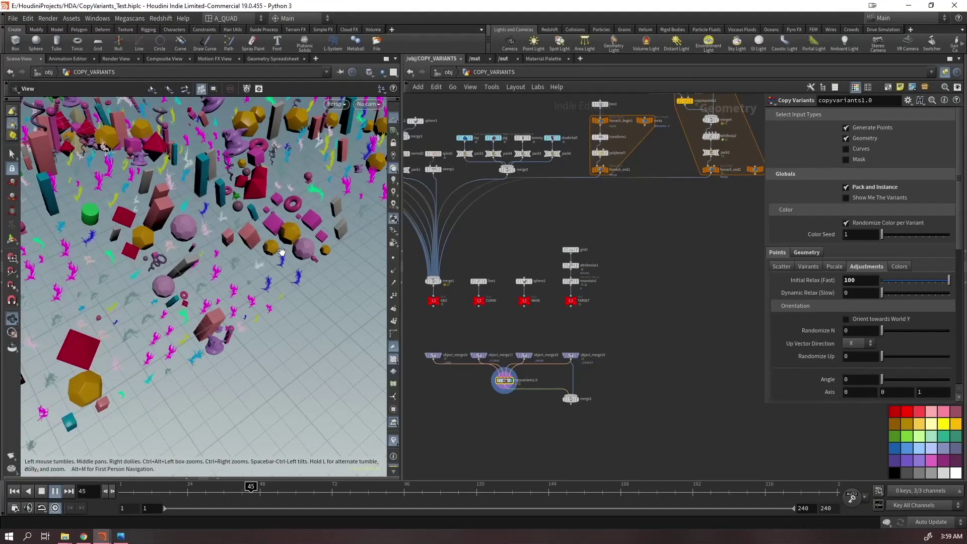
key(Up)
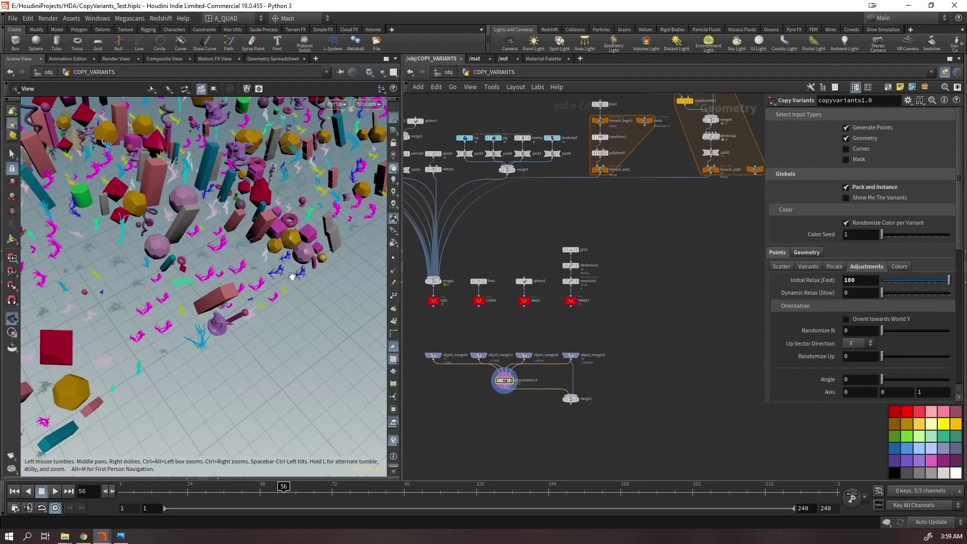
Resume playback and inspect the moving branch-like instances close up from several angles
drag(295, 274, 278, 258)
right_drag(278, 257, 321, 242)
key(Up)
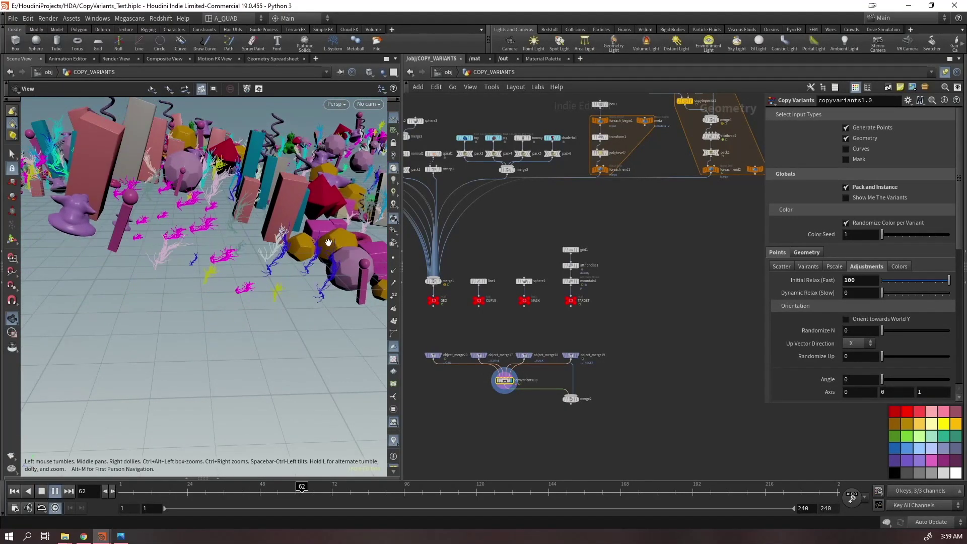
drag(321, 242, 412, 266)
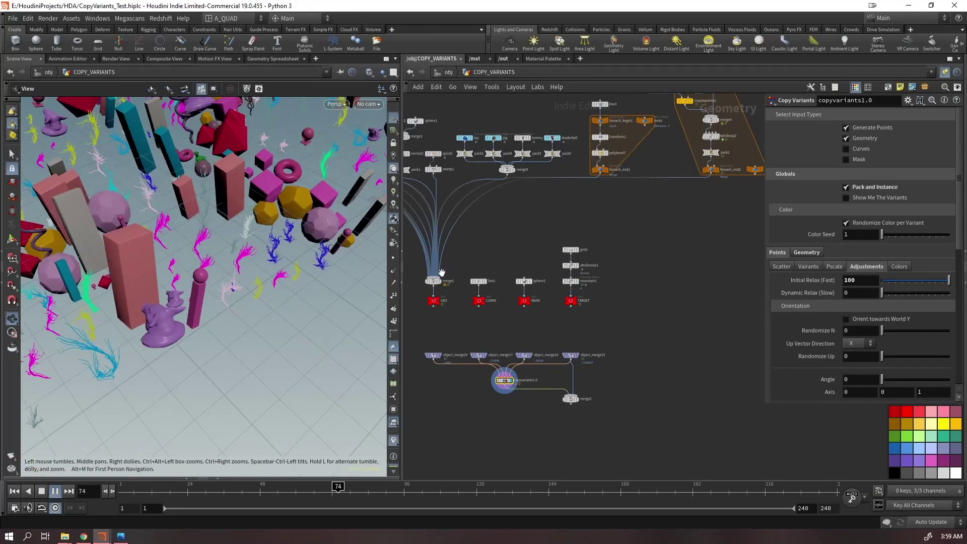
key(Up)
Delete the wire from foreach_end2 to merge1 and play back the remaining variants across the whole terrain
drag(669, 156, 669, 213)
key(Delete)
right_drag(194, 166, 166, 151)
middle_drag(196, 121, 345, 266)
key(Up)
right_drag(345, 265, 139, 278)
drag(139, 278, 204, 271)
right_drag(204, 271, 138, 321)
mouse_move(215, 316)
mouse_down()
mouse_move(202, 318)
mouse_move(217, 314)
mouse_up()
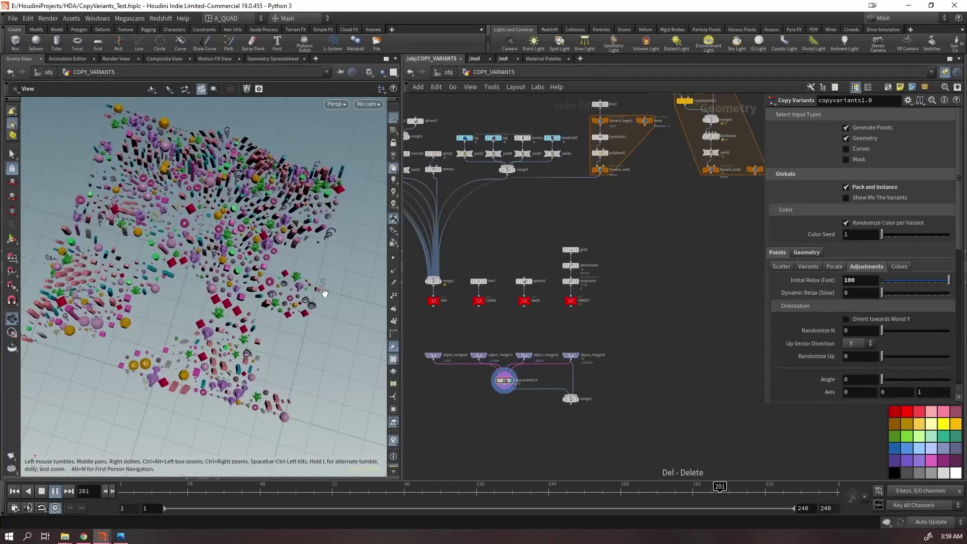
Show the point scatter settings of copyvariants1.0 and stop playback at frame 34 with a close view of the copies
click(781, 269)
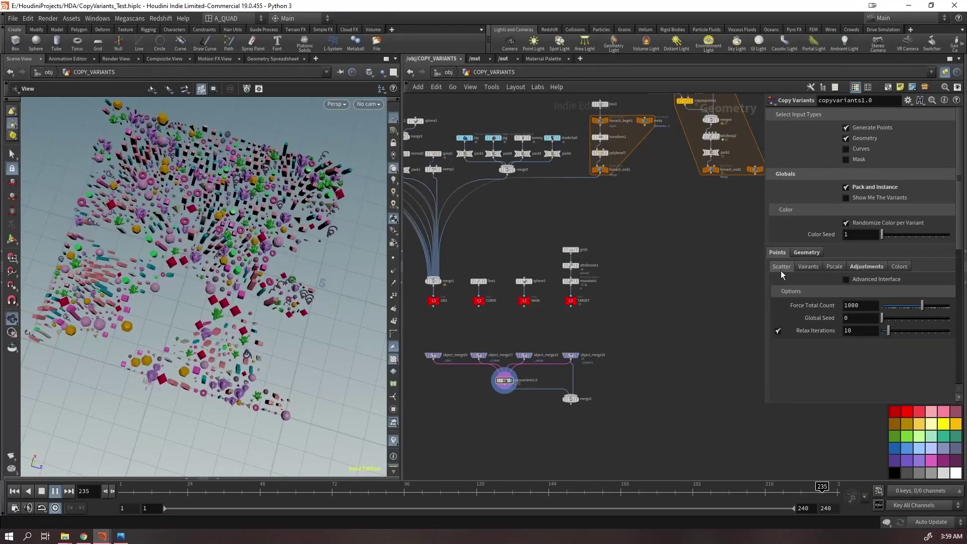
drag(282, 272, 260, 231)
key(Up)
right_drag(228, 231, 347, 169)
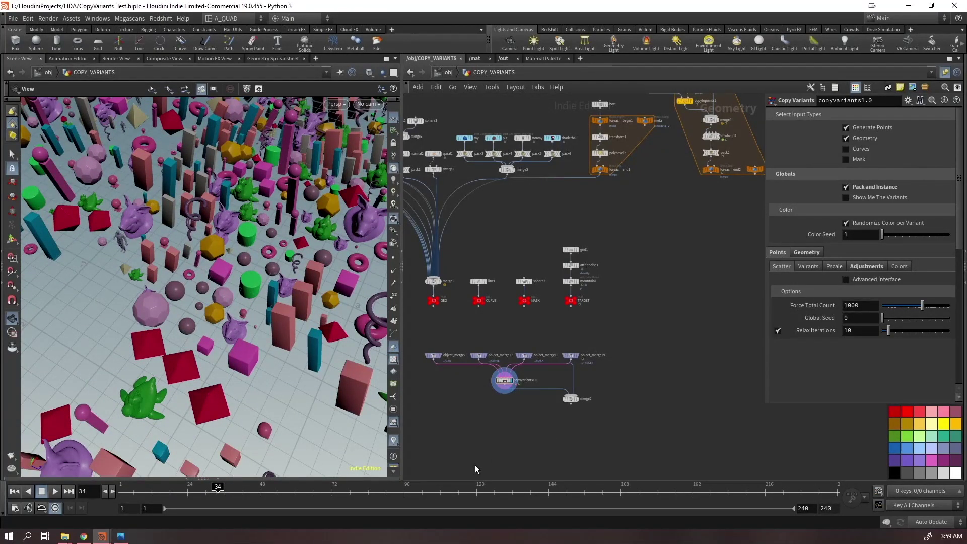
Open the internal network of copyvariants1.0 and examine its full node layout
scroll(708, 288, down, 3)
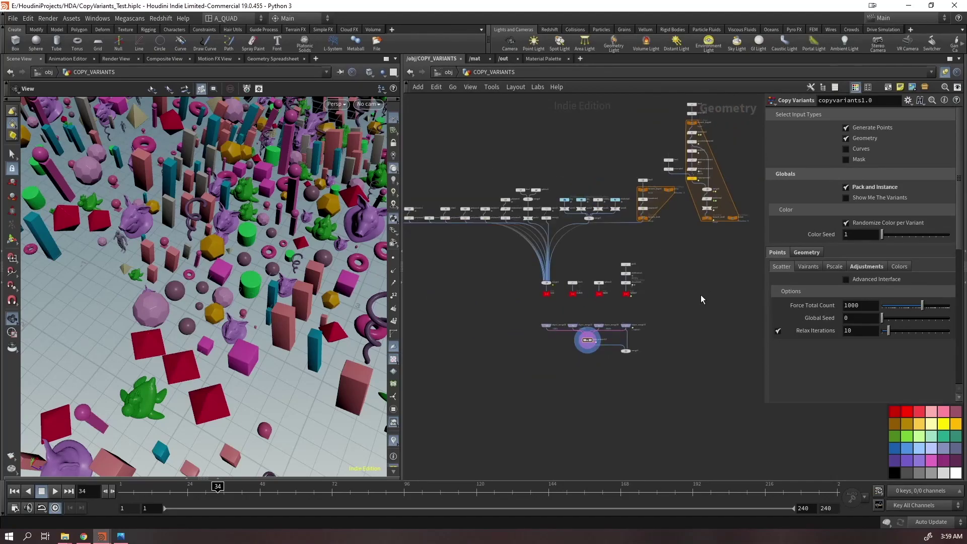
scroll(582, 302, up, 5)
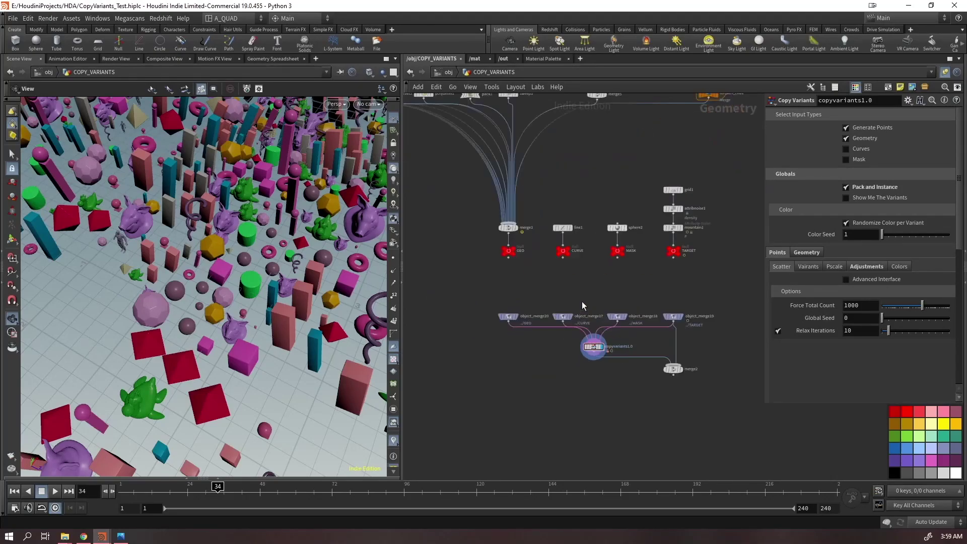
double_click(597, 357)
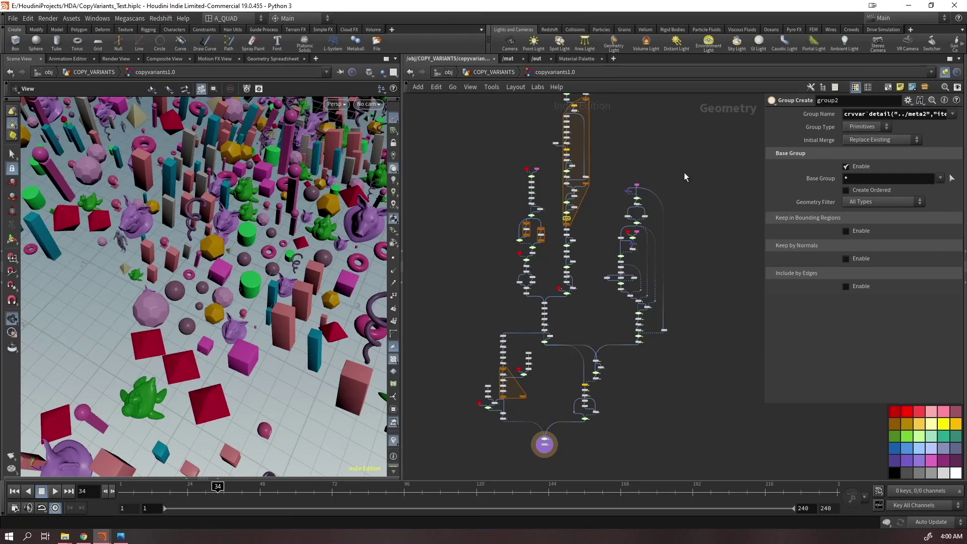
middle_drag(718, 327, 717, 355)
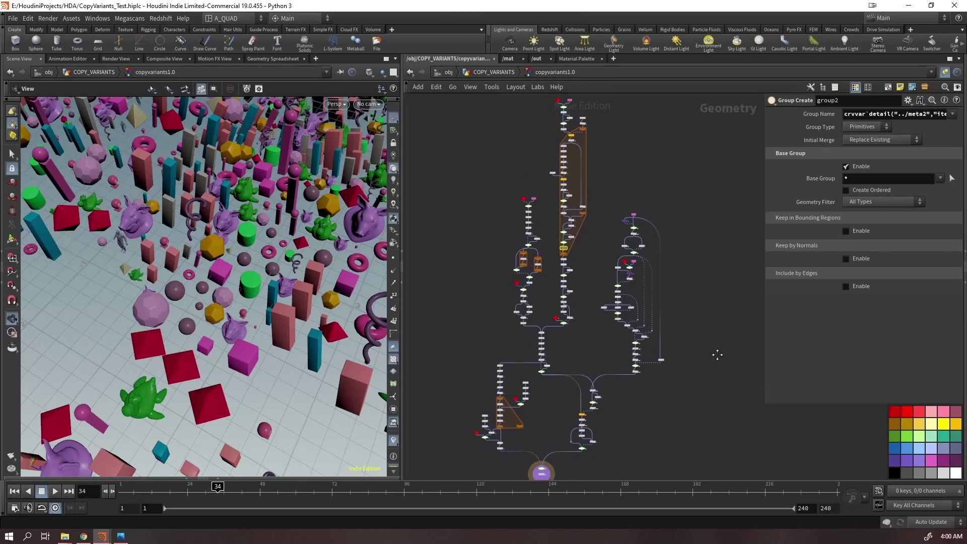
scroll(702, 378, down, 2)
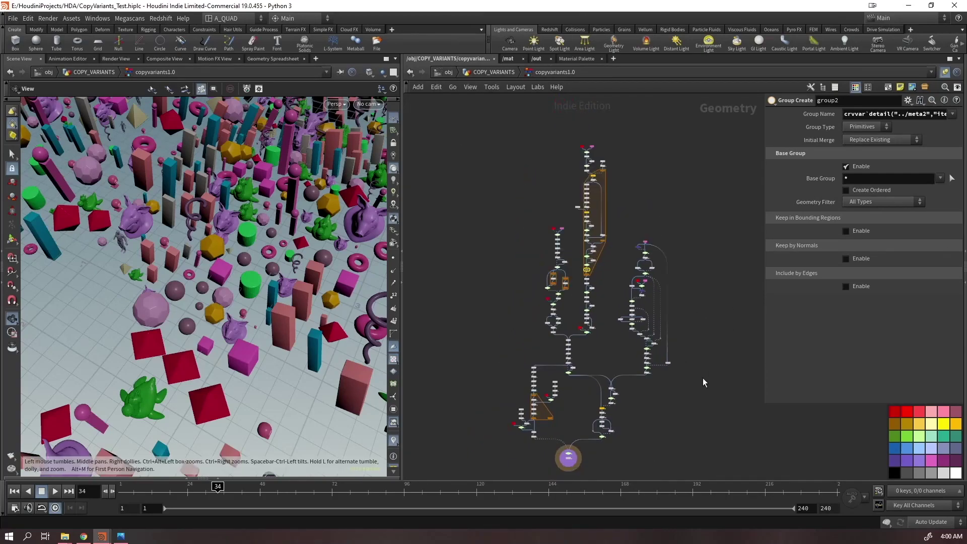
scroll(685, 388, up, 2)
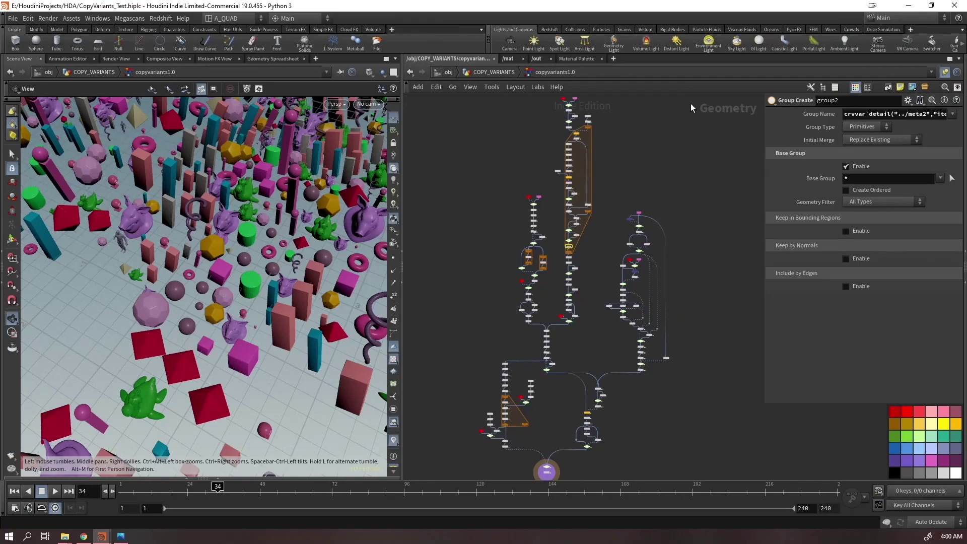
Inspect the scattered variants on the terrain from near, far and above
right_drag(207, 205, 194, 272)
mouse_move(194, 272)
mouse_down()
mouse_move(216, 217)
mouse_move(207, 264)
mouse_up()
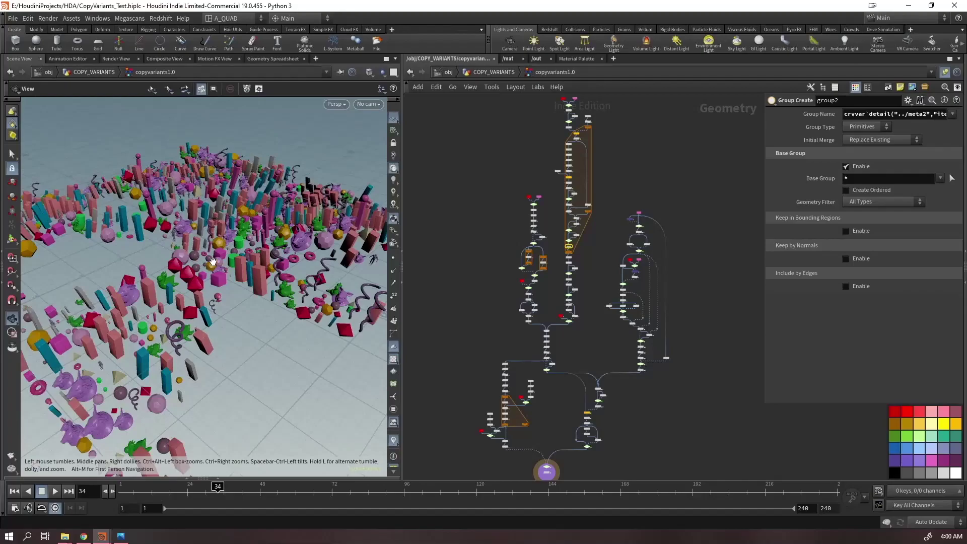
right_drag(207, 263, 427, 129)
drag(323, 216, 294, 266)
right_drag(294, 266, 233, 361)
drag(233, 360, 235, 274)
drag(219, 233, 213, 319)
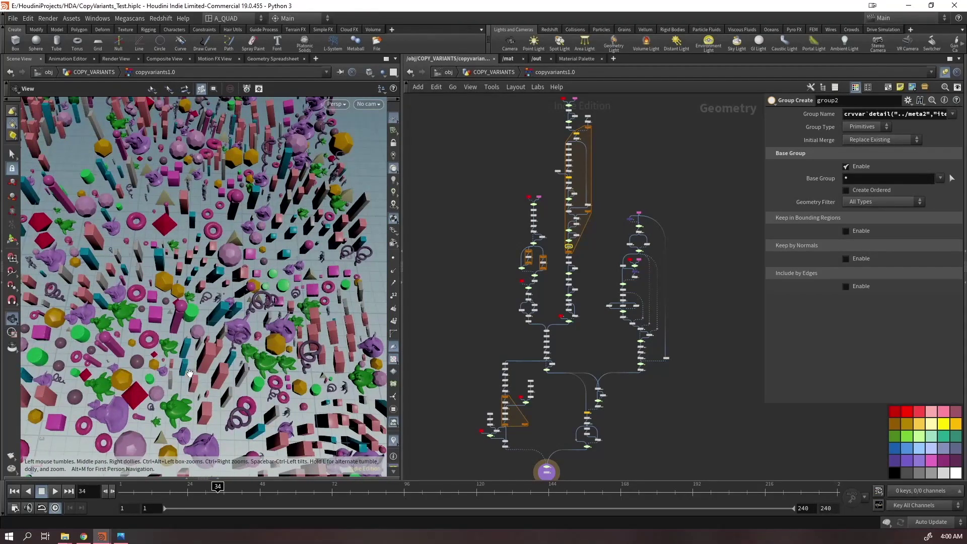
mouse_move(209, 353)
mouse_down()
mouse_move(249, 301)
mouse_move(217, 363)
mouse_up()
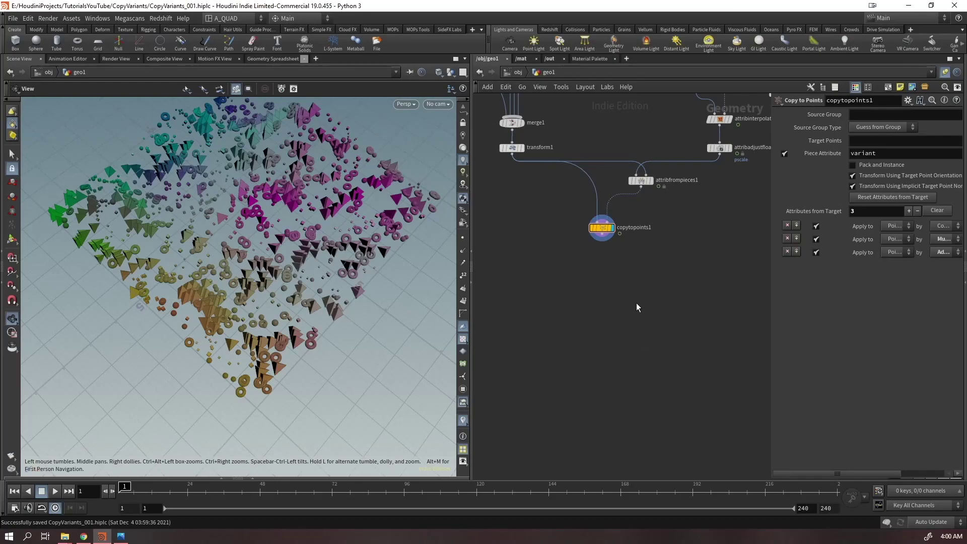
In the CopyVariants_001 scene, search the available nodes for "mops" and switch to the web browser
key(Tab)
text(mops)
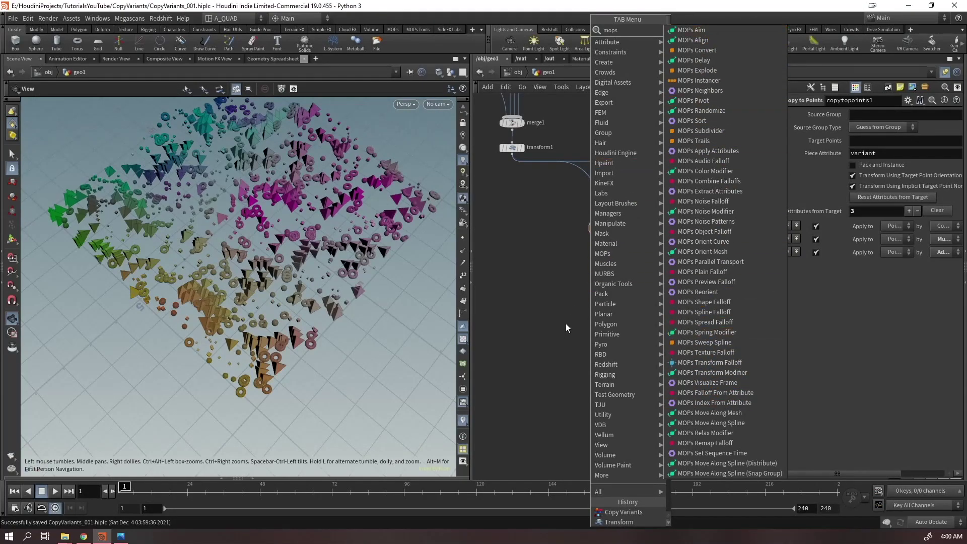
click(83, 536)
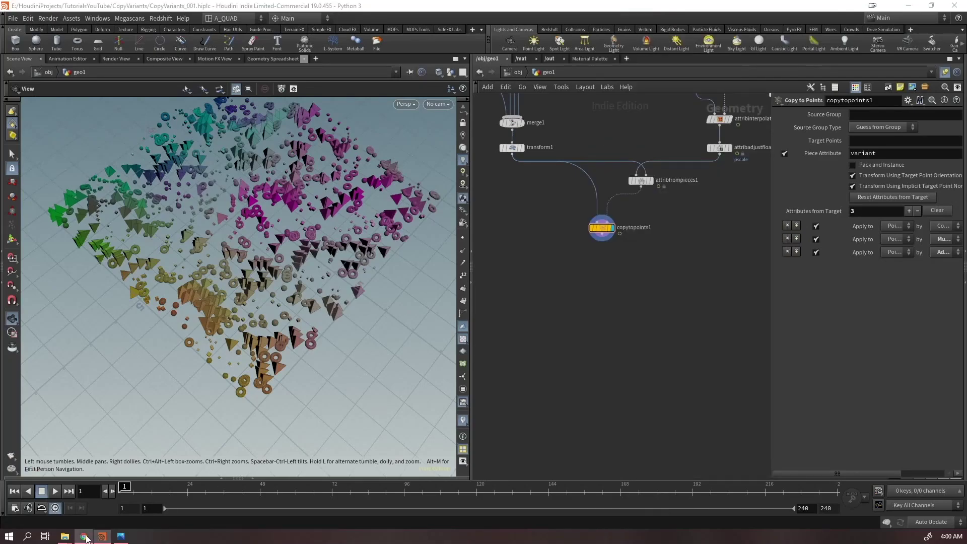
Search the web for "motionoperator" and open the MOPs website, motionoperators.com
click(738, 9)
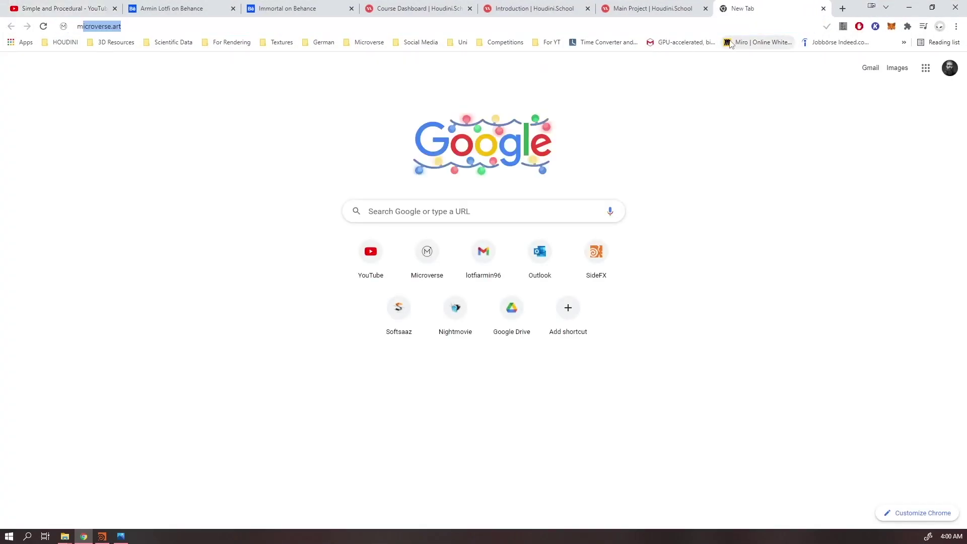
text(motion)
key(Down)
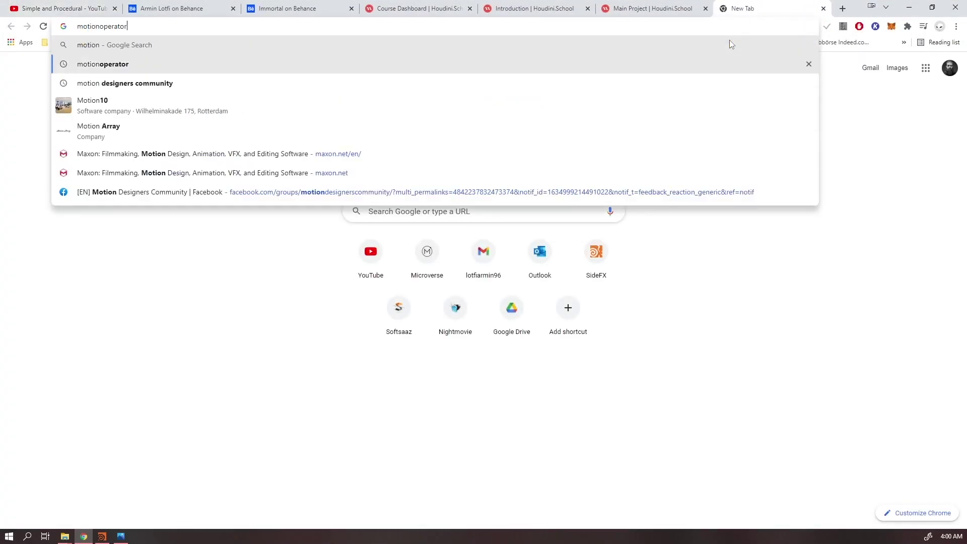
key(Return)
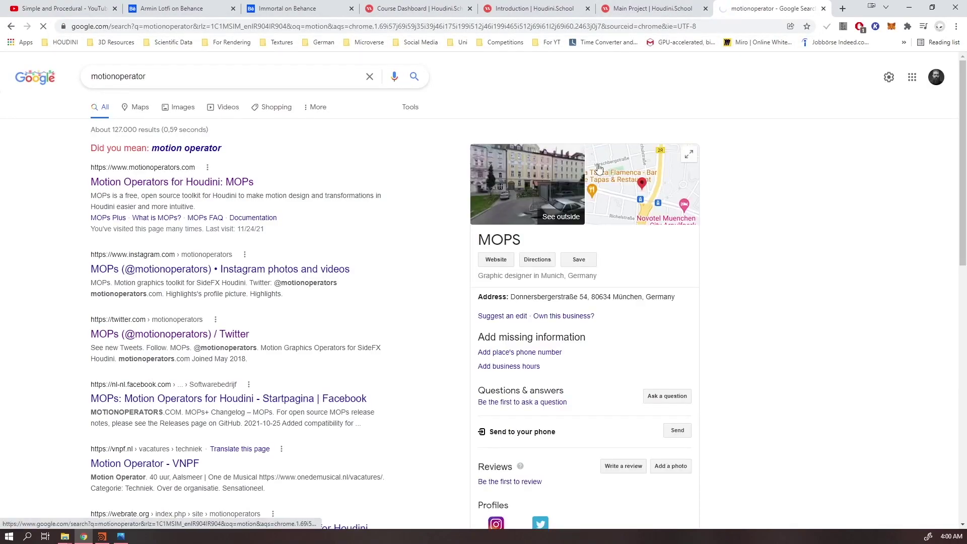
click(496, 260)
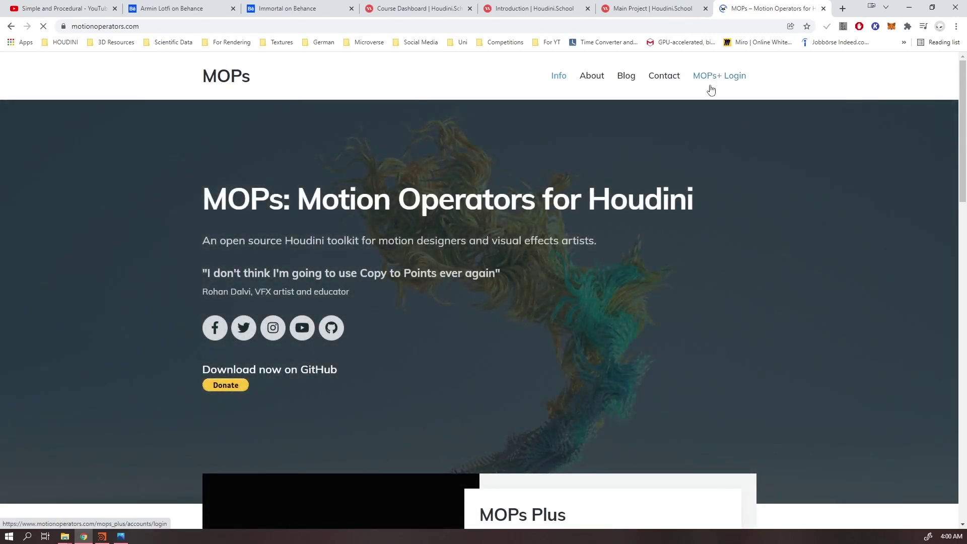
Look through the MOPs home page sections and return to Houdini
scroll(572, 296, down, 8)
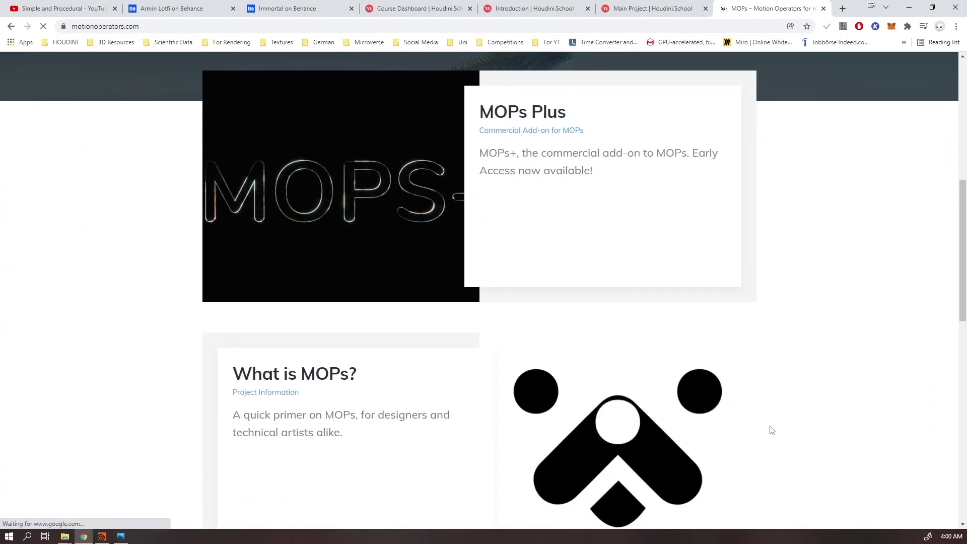
scroll(772, 430, down, 6)
scroll(796, 158, up, 14)
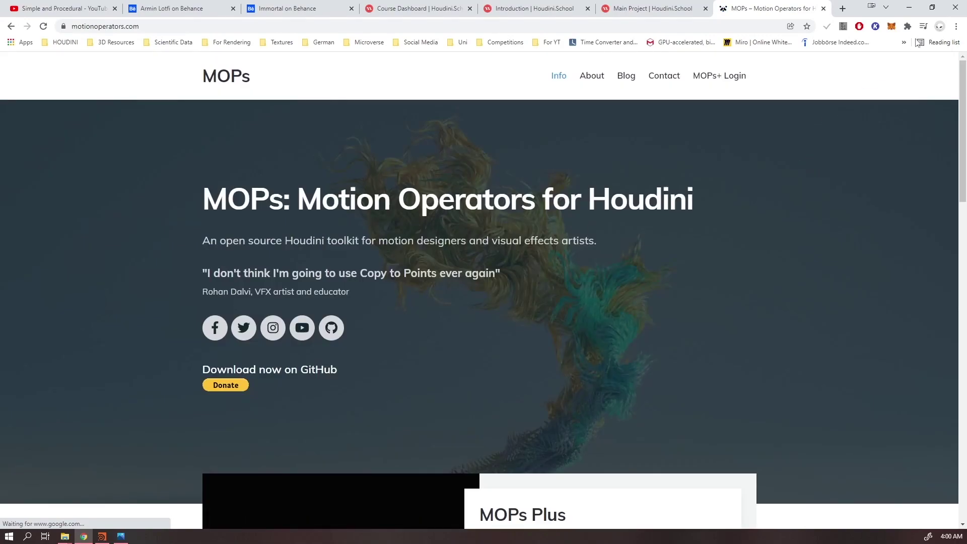
click(909, 7)
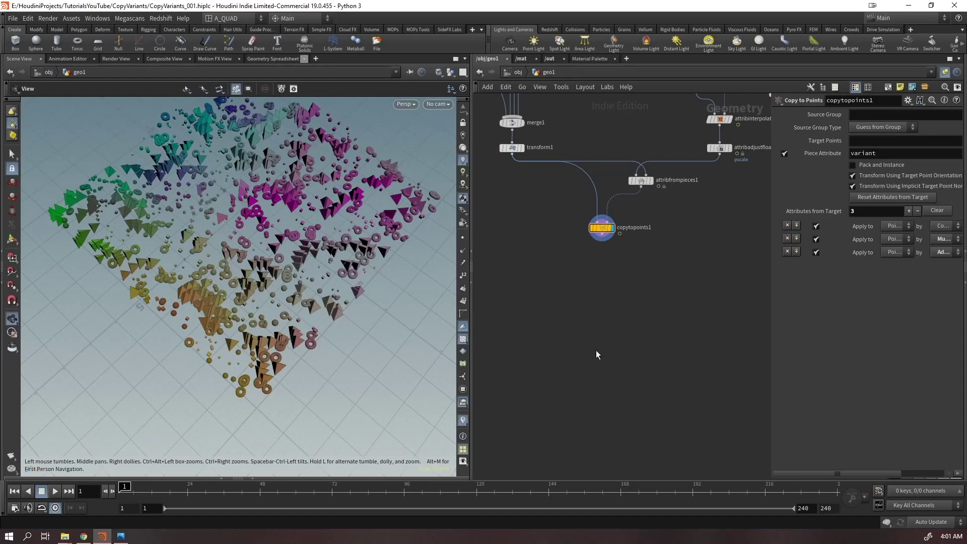
Review the Copy to Points network and scattered copies in CopyVariants_001, and switch to the CopyVariants_Test scene
middle_drag(564, 269, 569, 461)
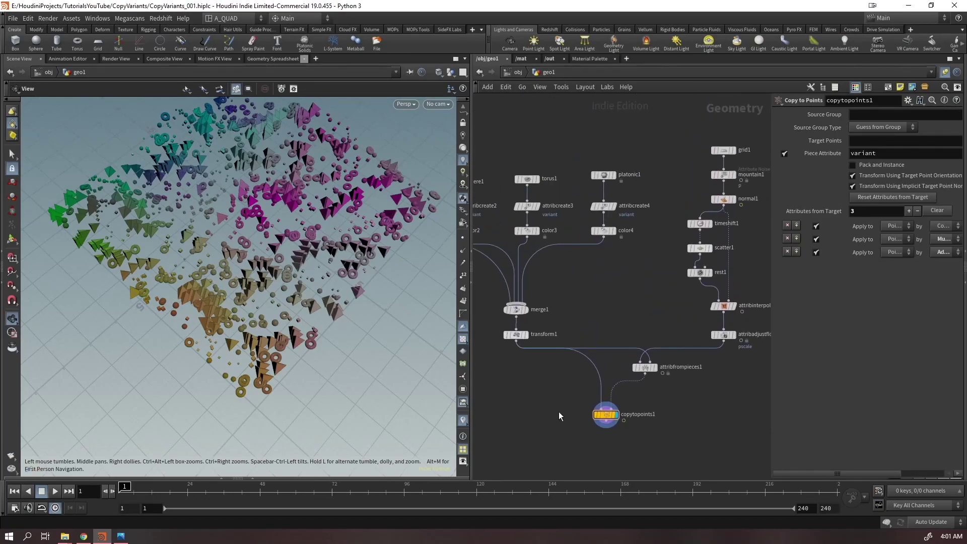
drag(305, 236, 371, 201)
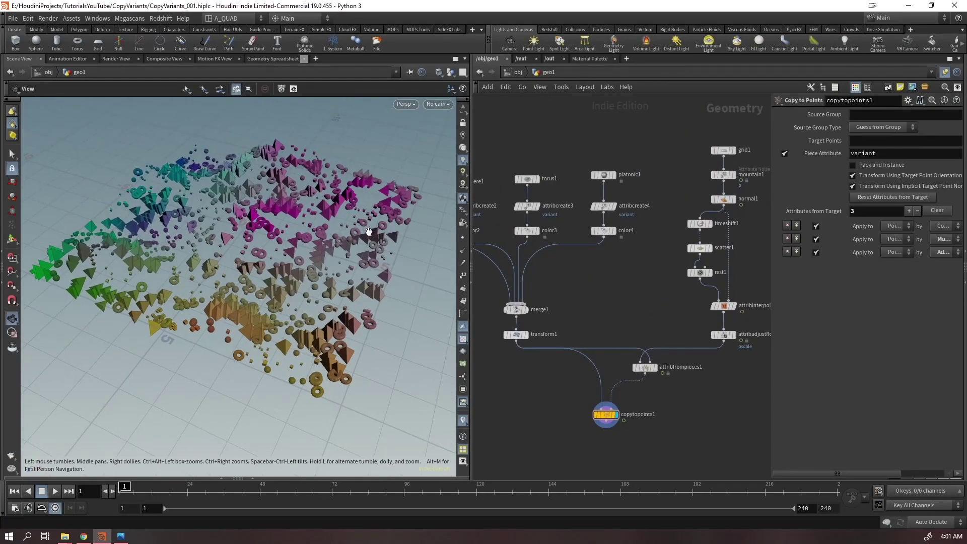
drag(436, 246, 340, 264)
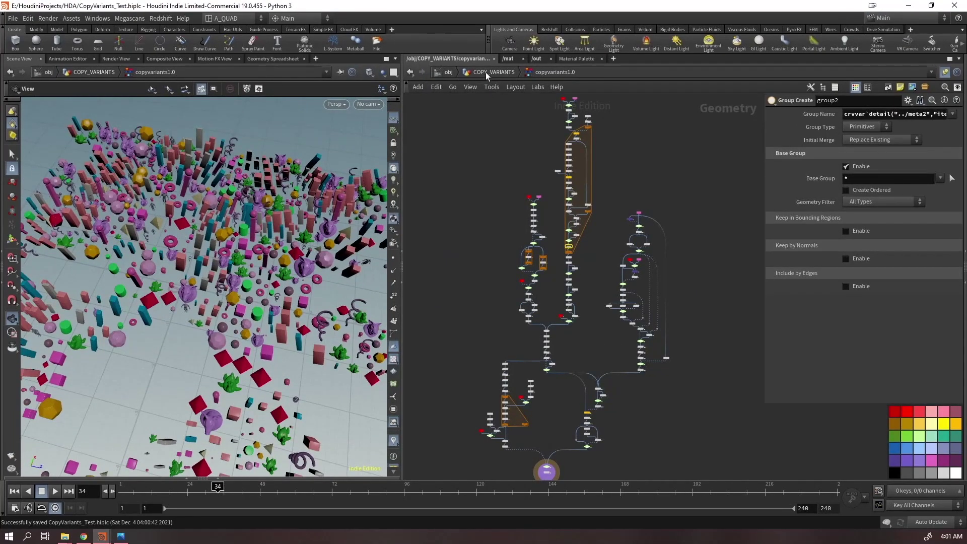
Go up to the COPY_VARIANTS network and look over the copyvariants1.0 node, its parameters and the copies
click(485, 72)
click(481, 73)
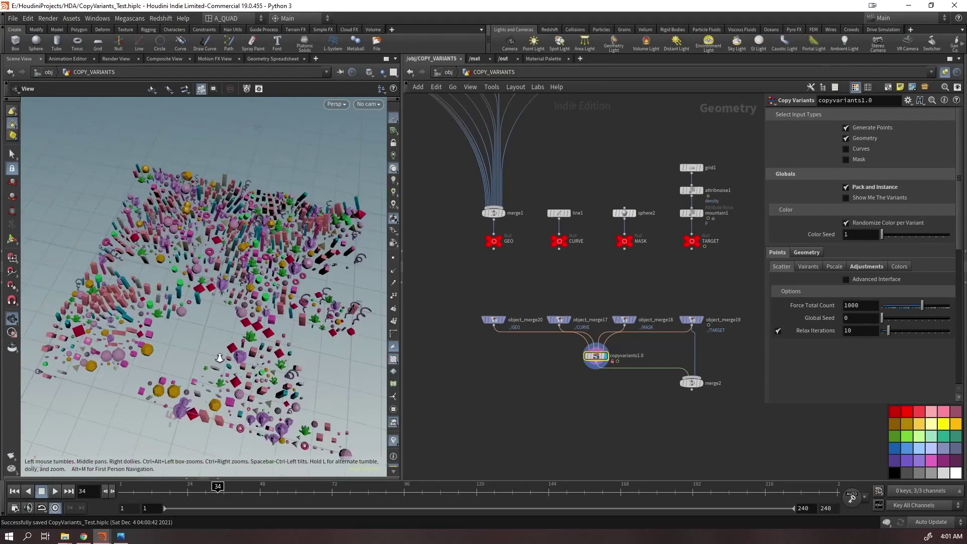
scroll(221, 355, down, 3)
scroll(586, 358, up, 4)
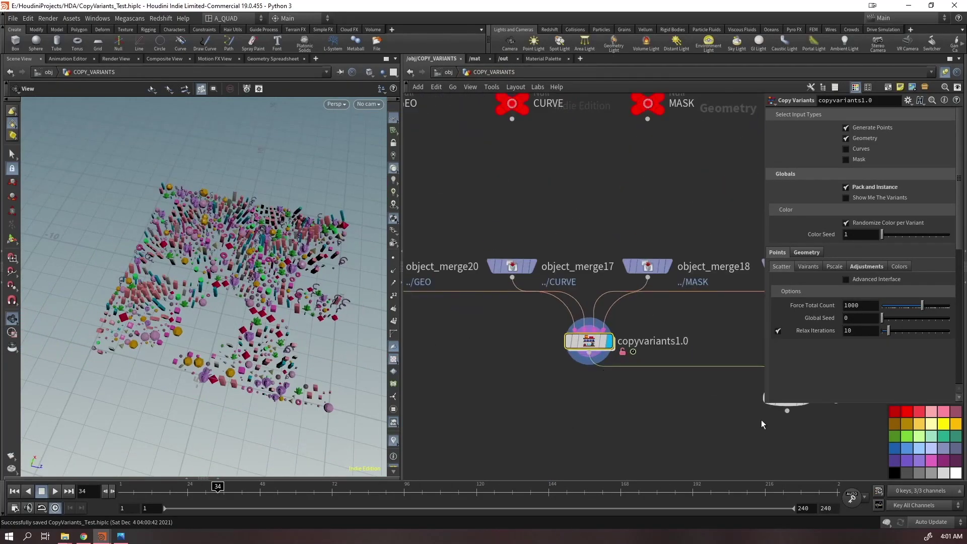
scroll(841, 270, down, 10)
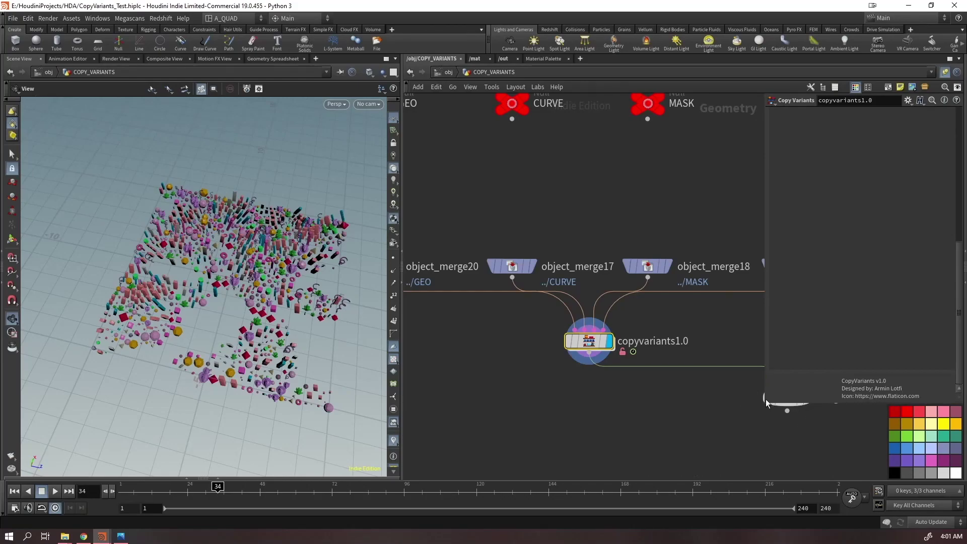
Enlarge the parameter area for copyvariants1.0 and view its point settings alongside a close-up of the copies
drag(765, 402, 697, 518)
middle_drag(611, 403, 429, 322)
right_drag(236, 285, 376, 121)
scroll(376, 121, down, 5)
scroll(798, 179, up, 4)
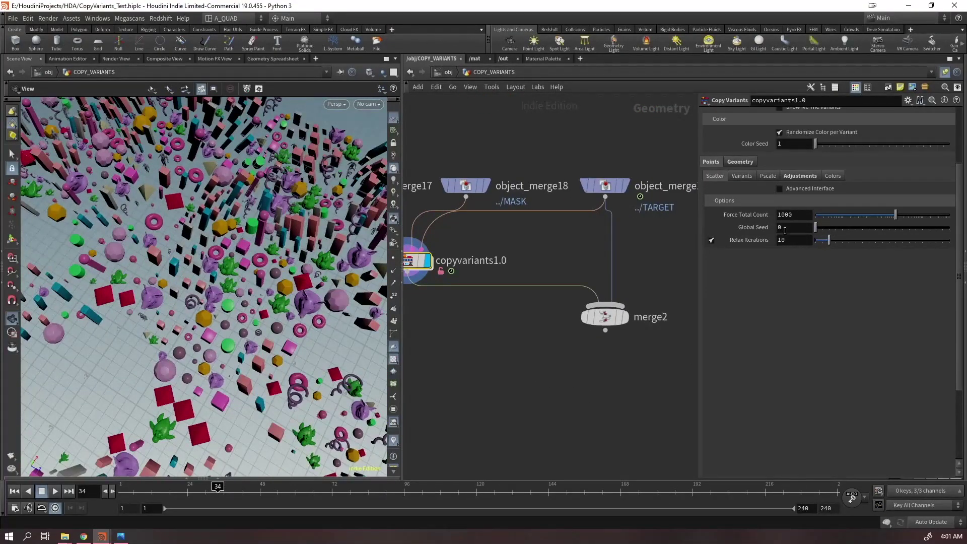
scroll(796, 246, up, 3)
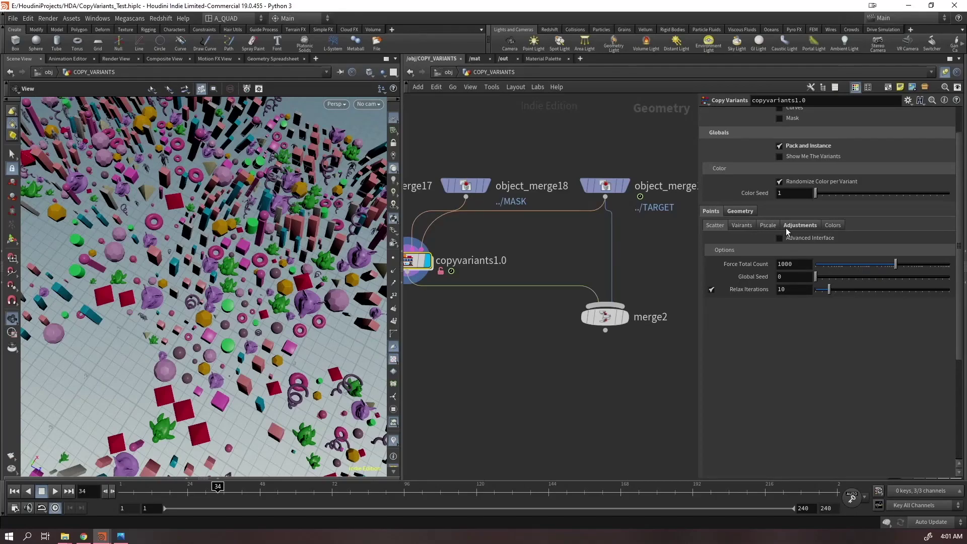
Set Initial Relax (Fast) to 100 in the point adjustments, play the animation and return to frame 1
click(788, 228)
drag(911, 240, 950, 239)
key(Up)
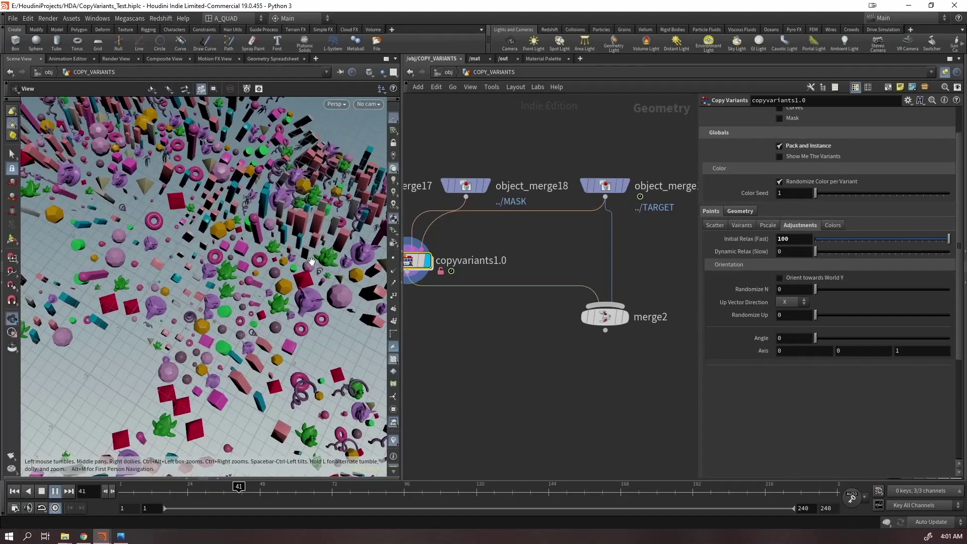
key(ctrl+Up)
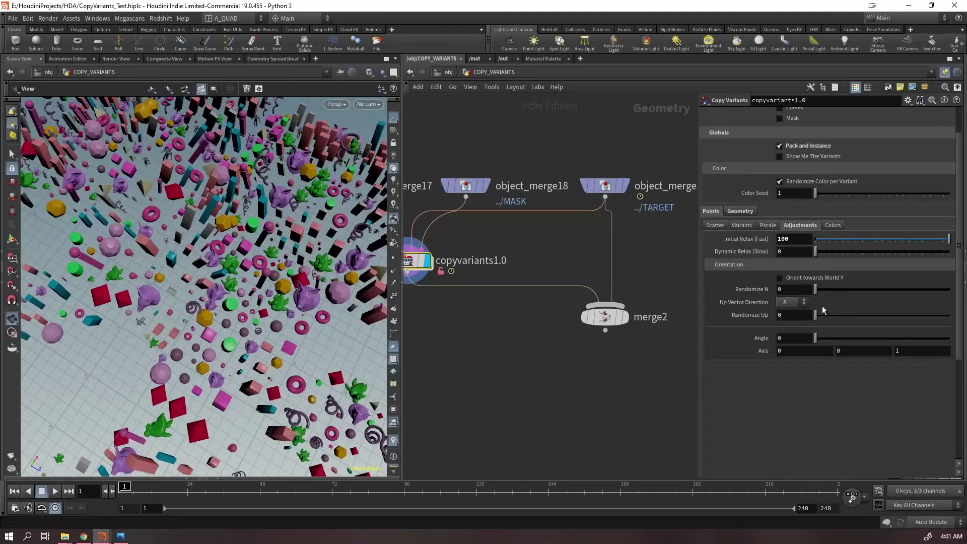
Try randomizing the copies' orientation with Randomize N and Randomize Up, viewing the effect up close
drag(818, 289, 760, 280)
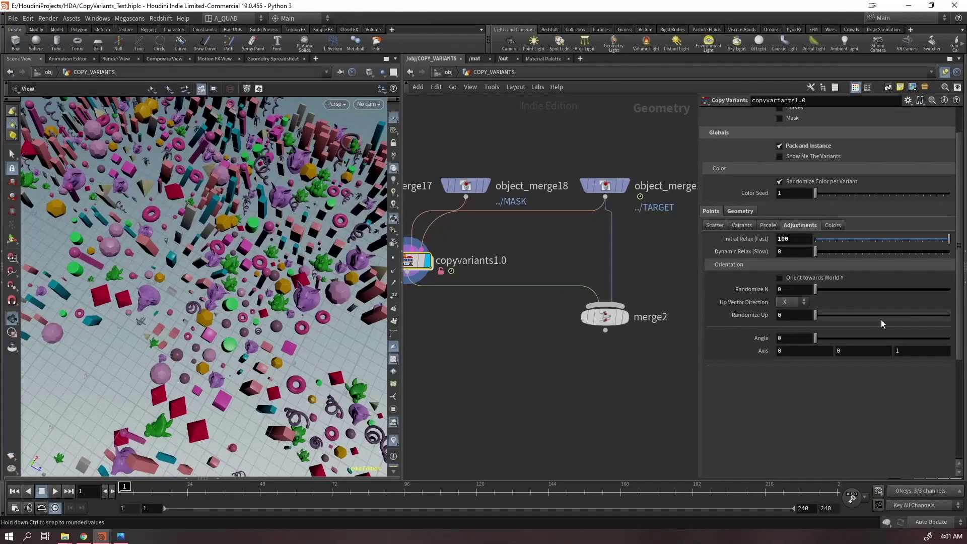
drag(833, 314, 881, 321)
right_drag(261, 263, 309, 290)
drag(310, 290, 302, 266)
Reset Randomize Up to 0 and test rotating the copies by an Angle of 360 about axis 1, 1, 0
drag(820, 349, 950, 349)
drag(849, 318, 642, 304)
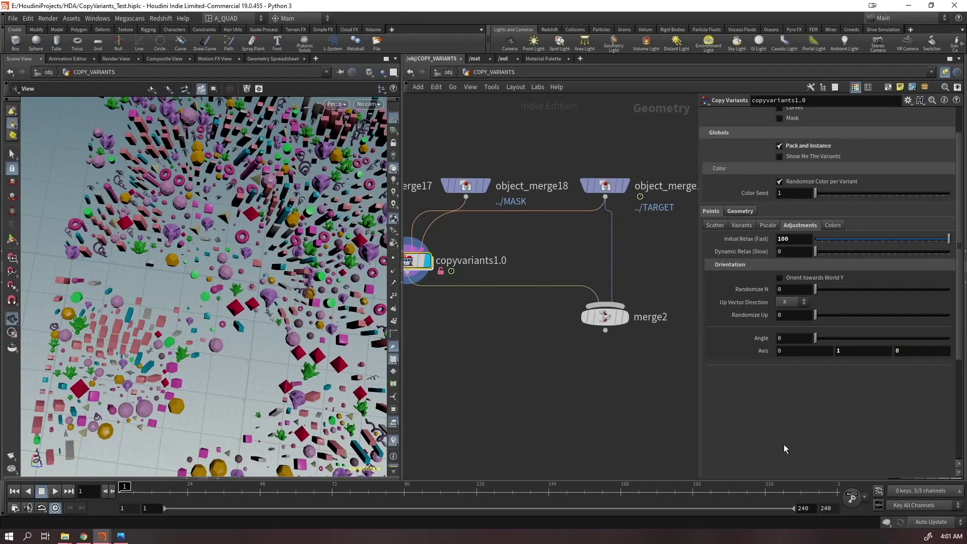
drag(821, 340, 841, 340)
drag(910, 346, 950, 346)
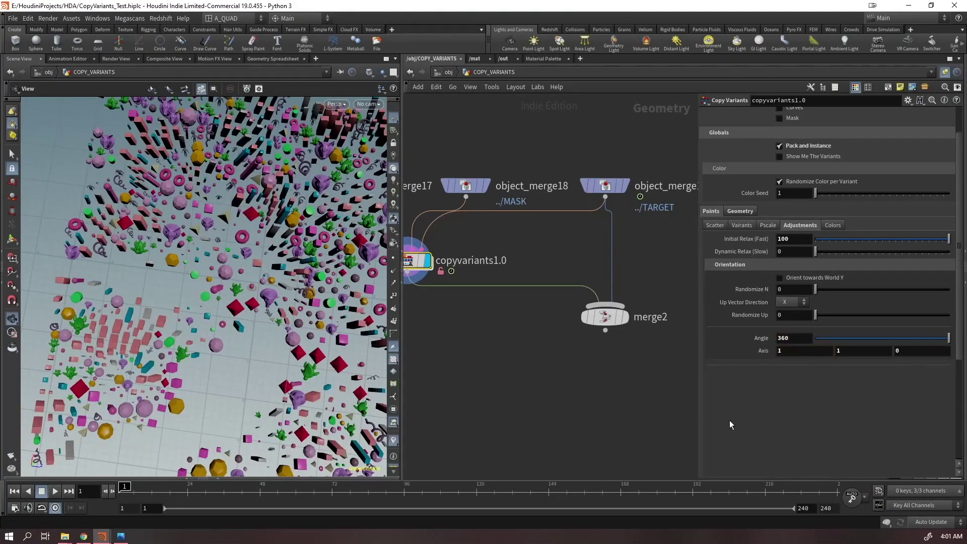
drag(846, 350, 950, 360)
Examine the Pscale settings of copyvariants1.0, including the adjustment range, remap ramp and random seed
click(769, 225)
scroll(806, 387, down, 5)
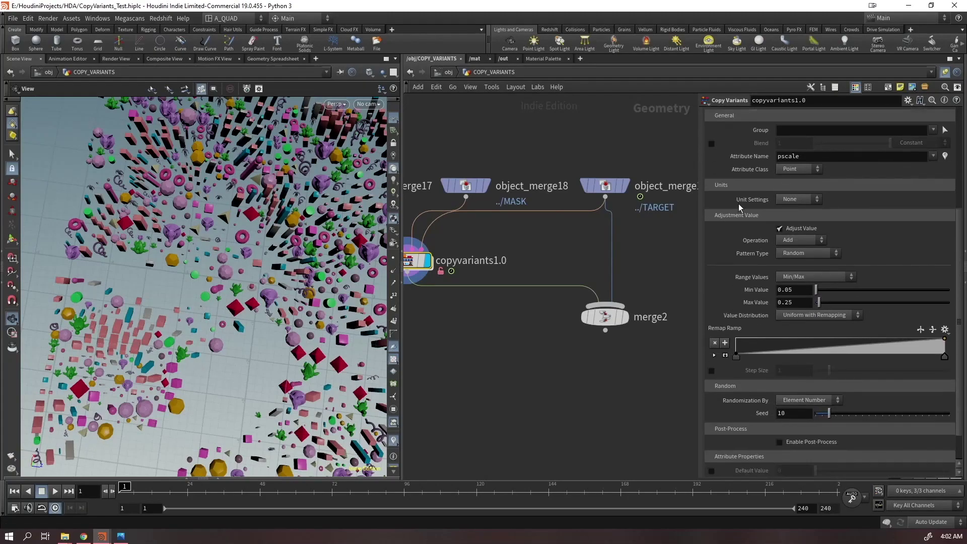
scroll(760, 230, up, 3)
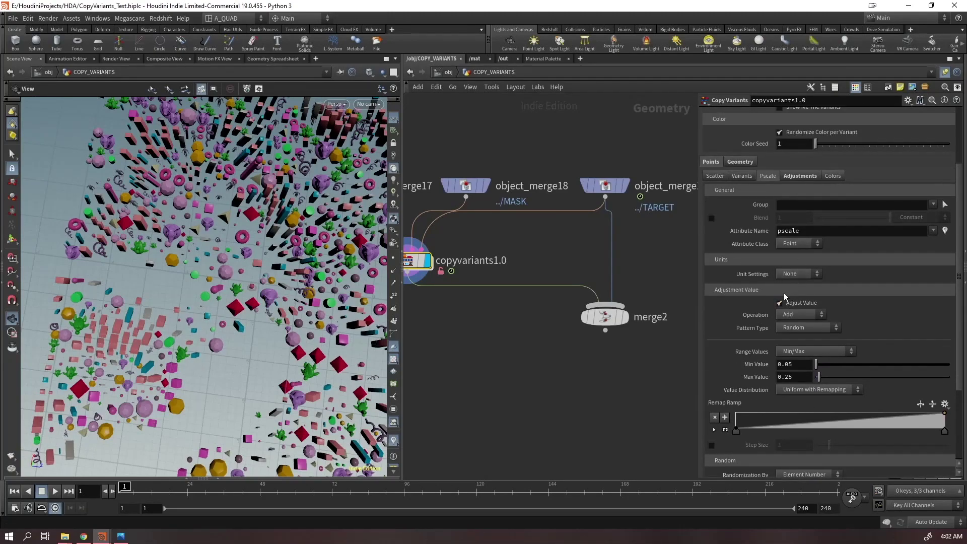
scroll(804, 274, down, 3)
scroll(751, 207, up, 4)
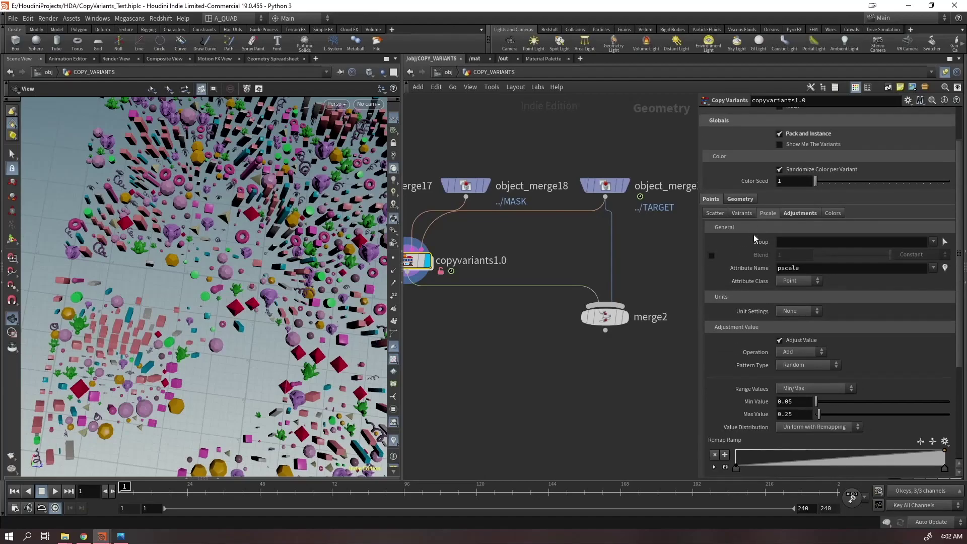
Enable Advanced Colors for the points of copyvariants1.0 with a lower overview of the scattered copies
click(832, 213)
drag(162, 276, 352, 342)
scroll(333, 296, down, 3)
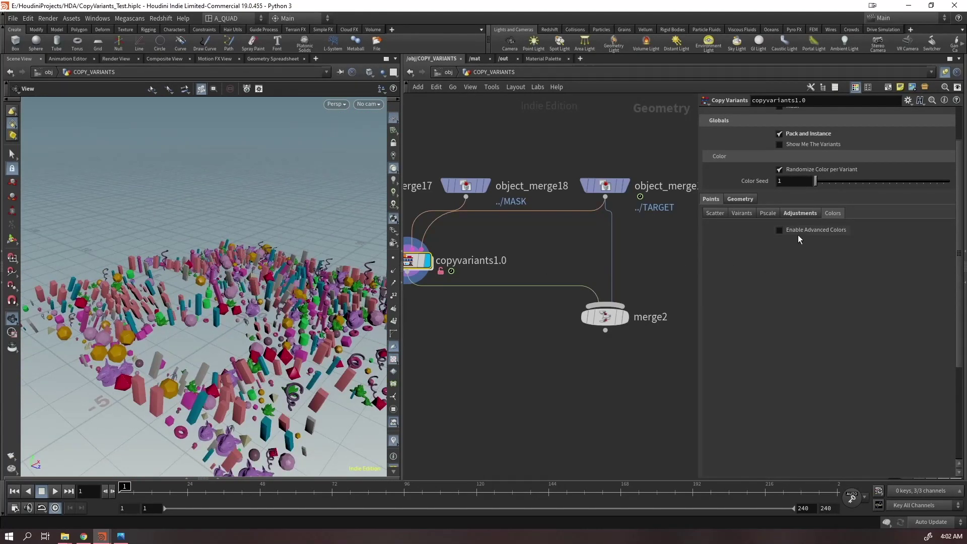
click(779, 230)
scroll(804, 353, down, 3)
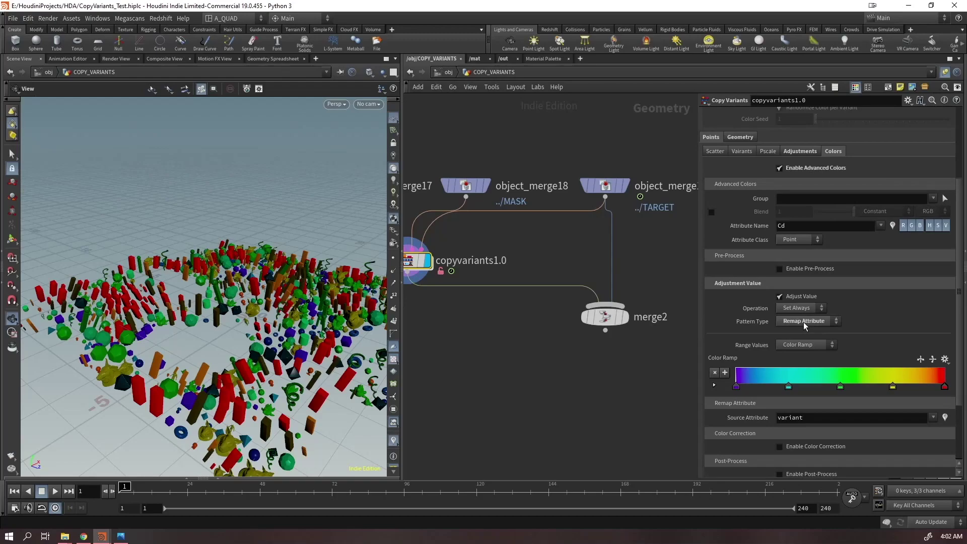
Try the Random color pattern, and set the Pattern Type to Noise
click(802, 322)
click(803, 325)
click(801, 322)
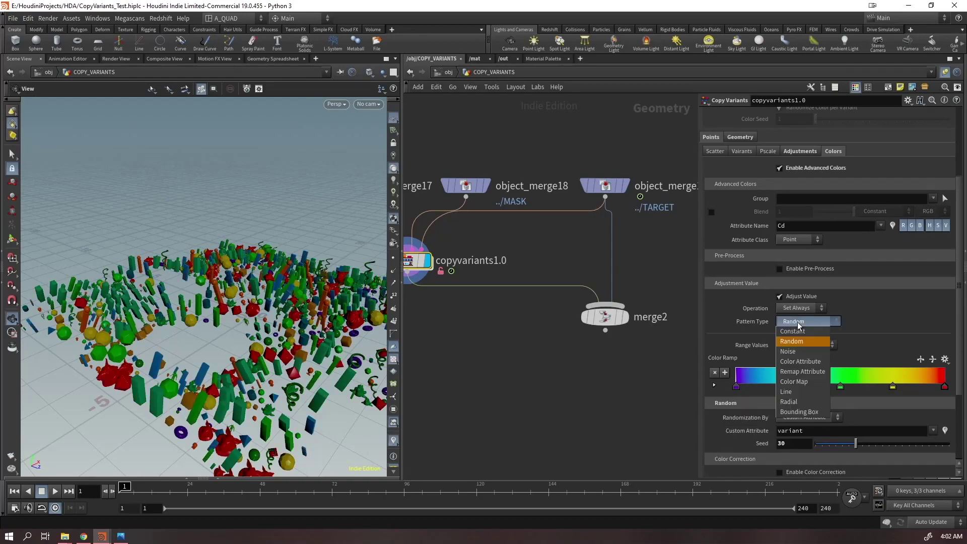
click(800, 351)
Try the Cividis preset on the noise color ramp, and apply the Sand preset
click(944, 359)
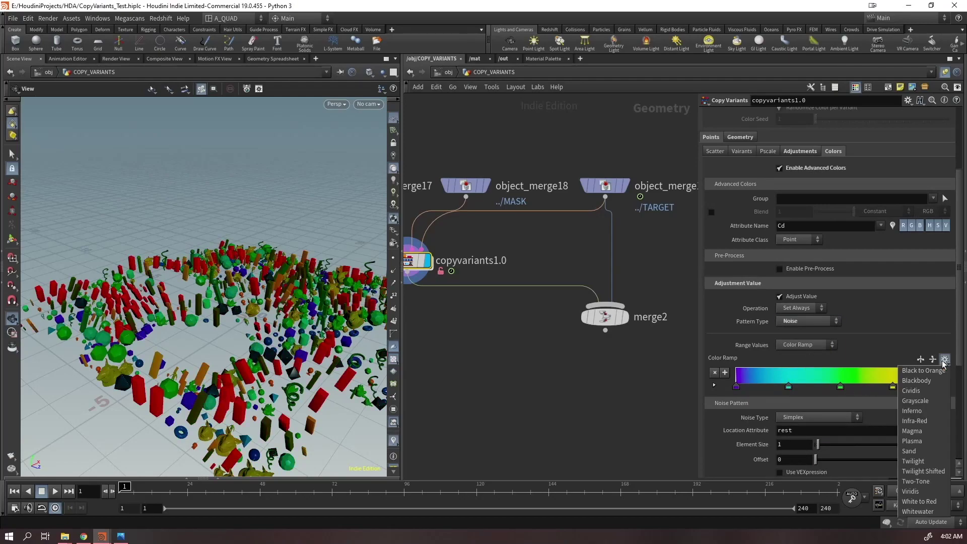
click(911, 390)
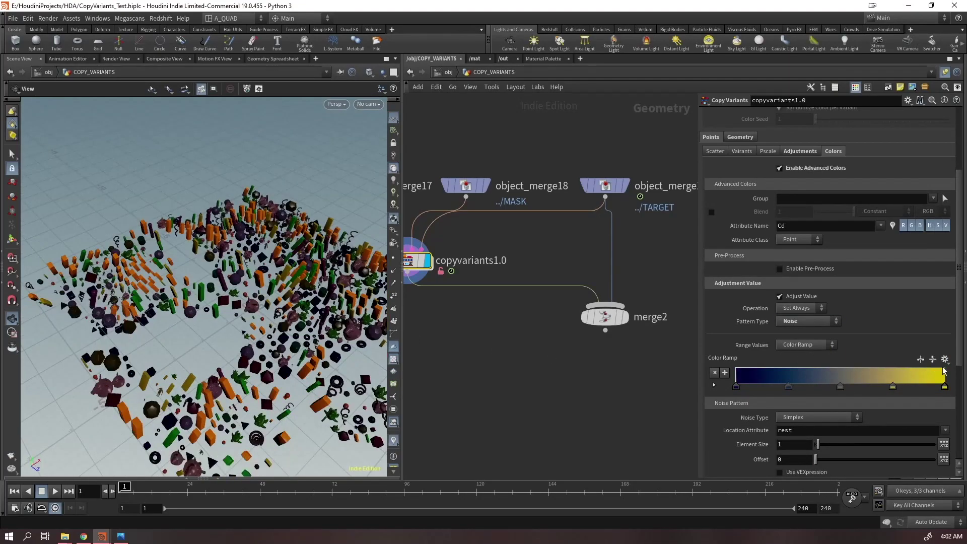
click(944, 359)
click(926, 449)
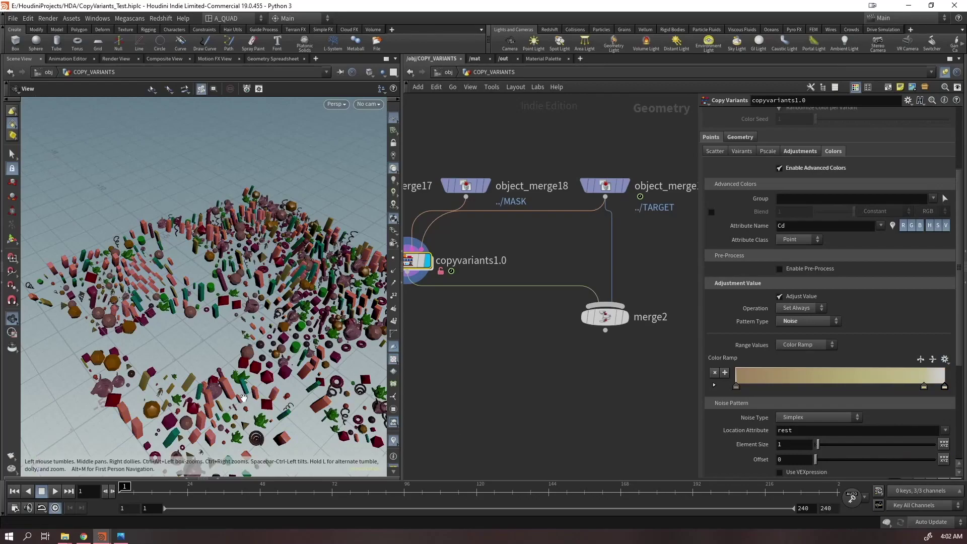
scroll(243, 397, up, 2)
scroll(738, 430, down, 3)
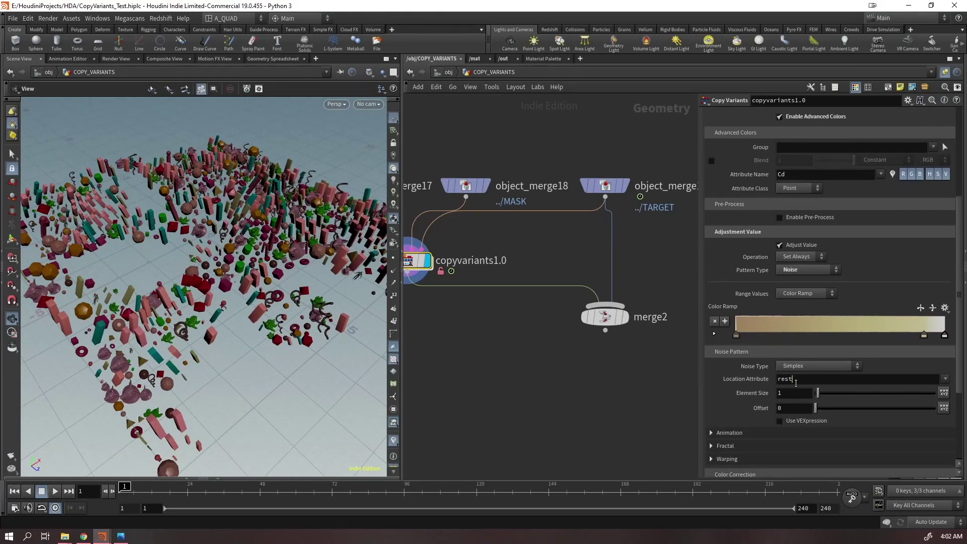
Play the animation to check the rest-based noise colors from a low view, stopping at frame 26
click(589, 390)
key(Up)
drag(327, 353, 282, 302)
key(Up)
Set the noise pattern's Location Attribute to P and play the animation to frame 134, inspecting the copies' colors
drag(806, 380, 729, 387)
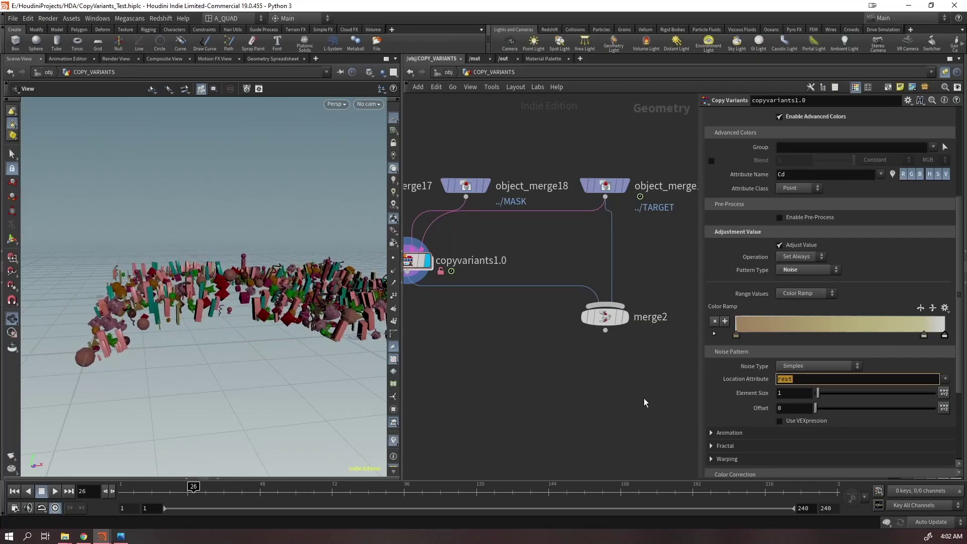
text(P)
key(Return)
key(Up)
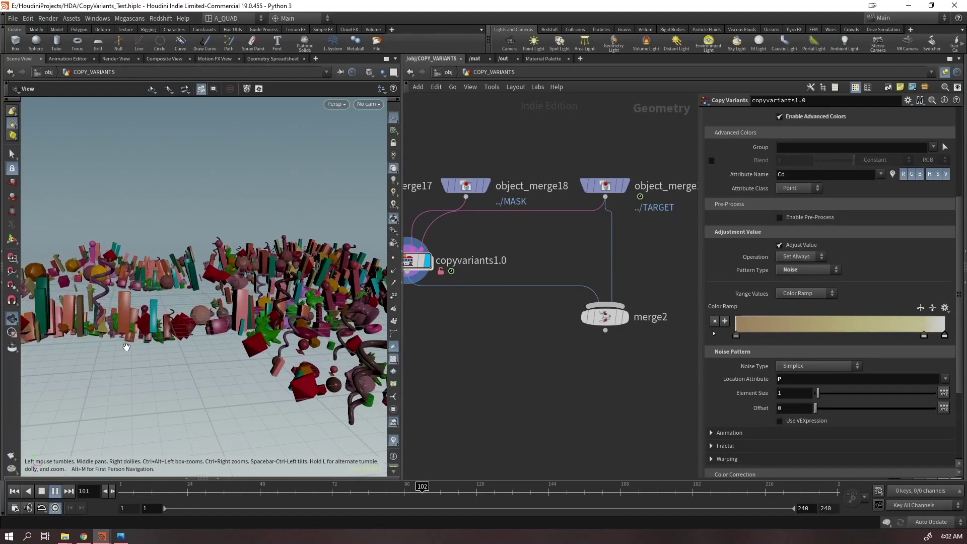
key(Up)
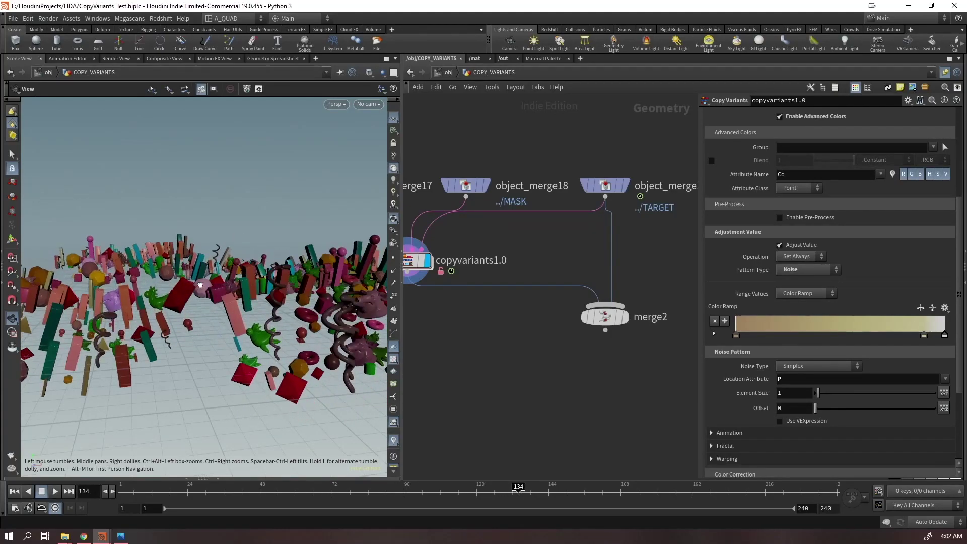
drag(151, 282, 295, 302)
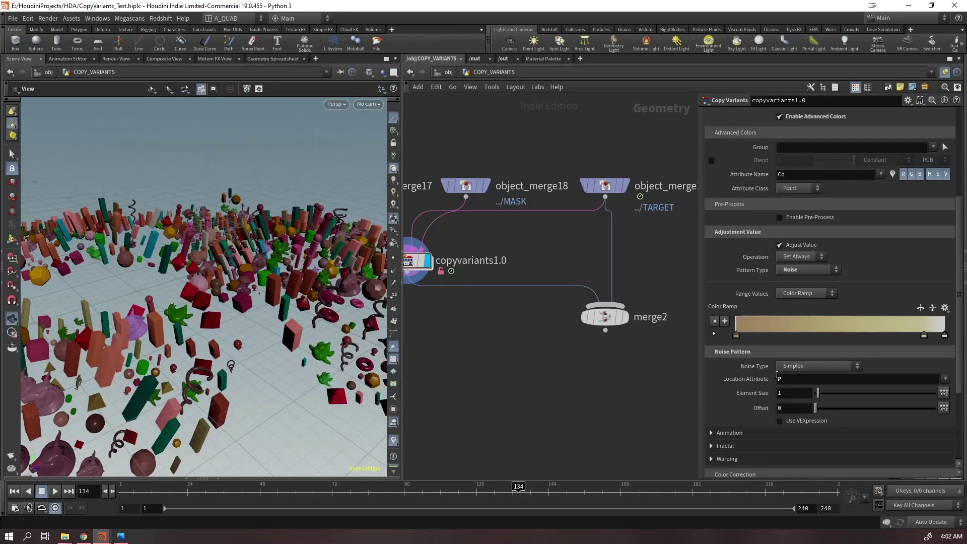
Set the noise pattern's Location Attribute to rest
click(792, 376)
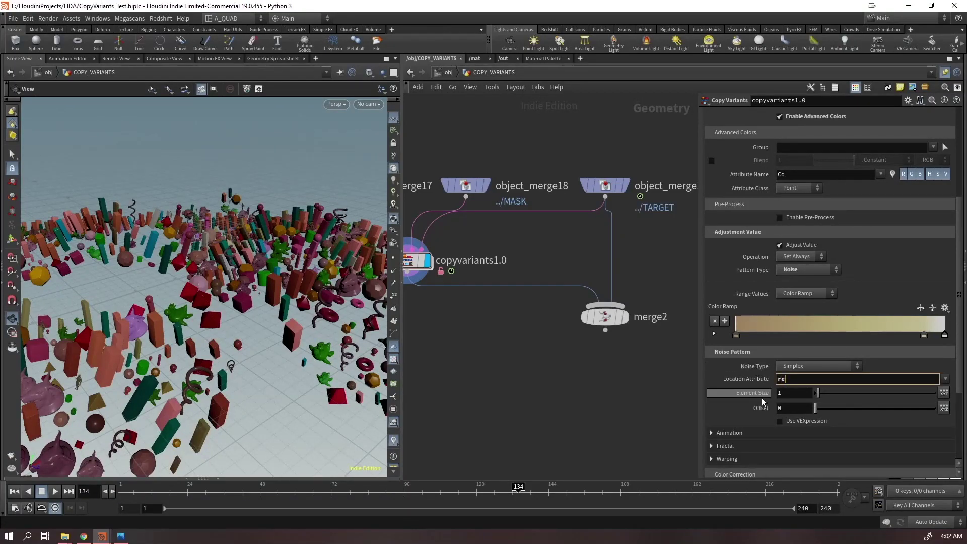
text(rest)
key(Return)
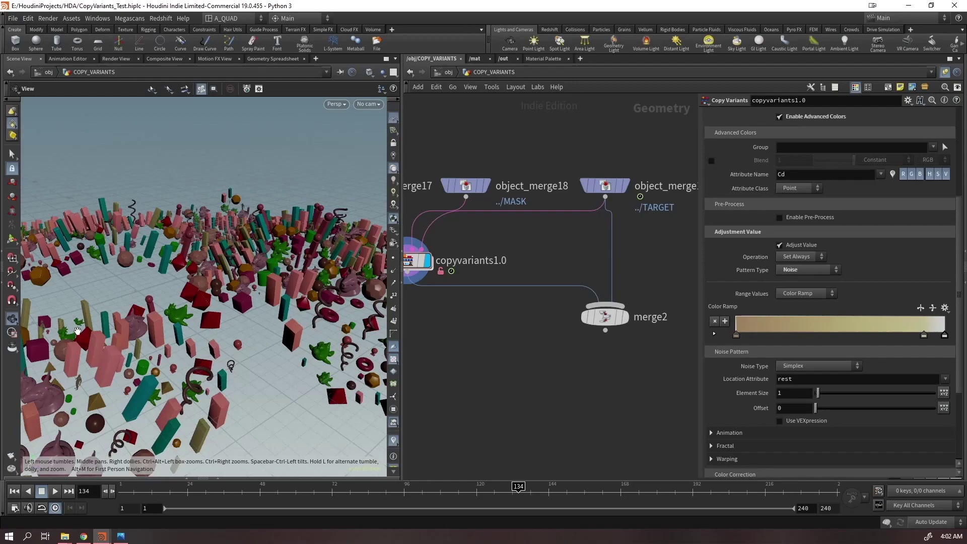
middle_drag(509, 372, 525, 416)
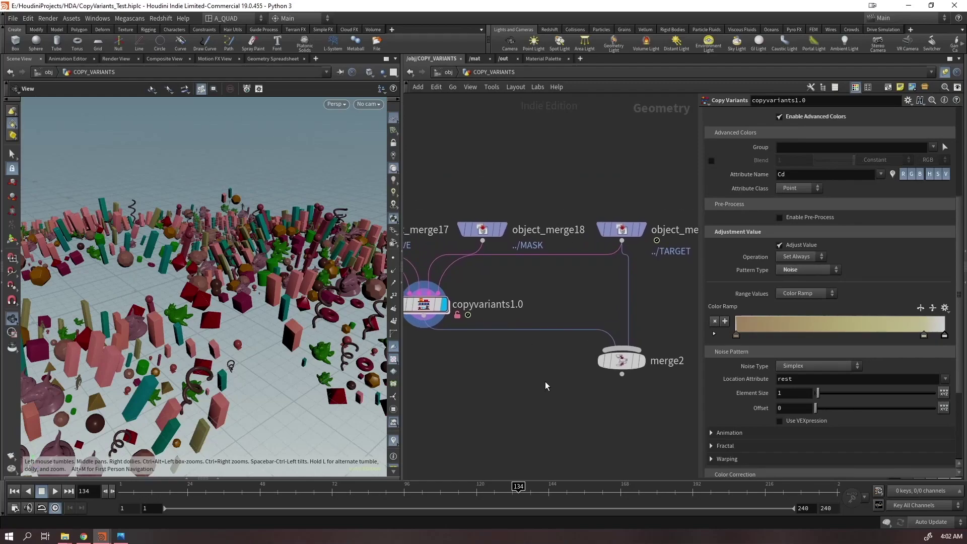
Set the advanced colors' Pattern Type to Constant and view the recolored copies from above
click(791, 270)
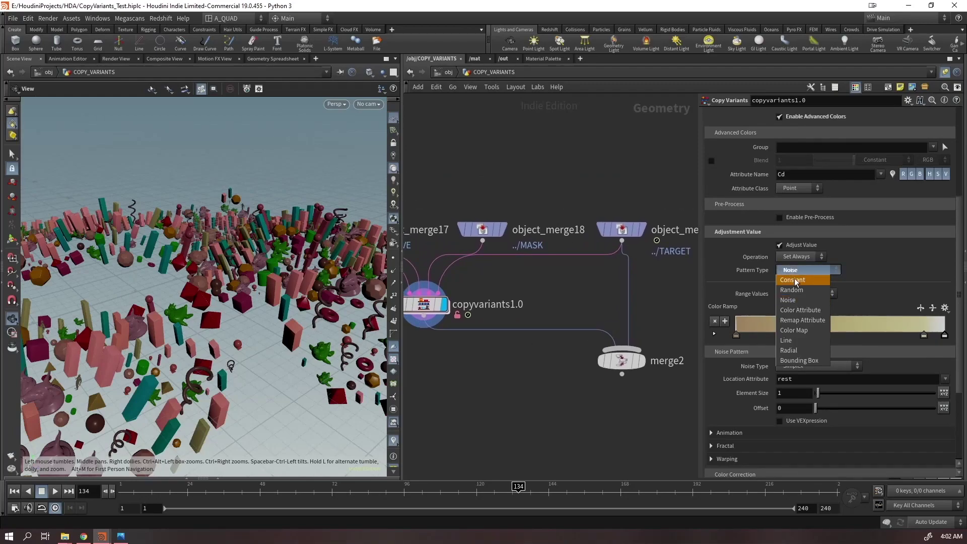
click(802, 282)
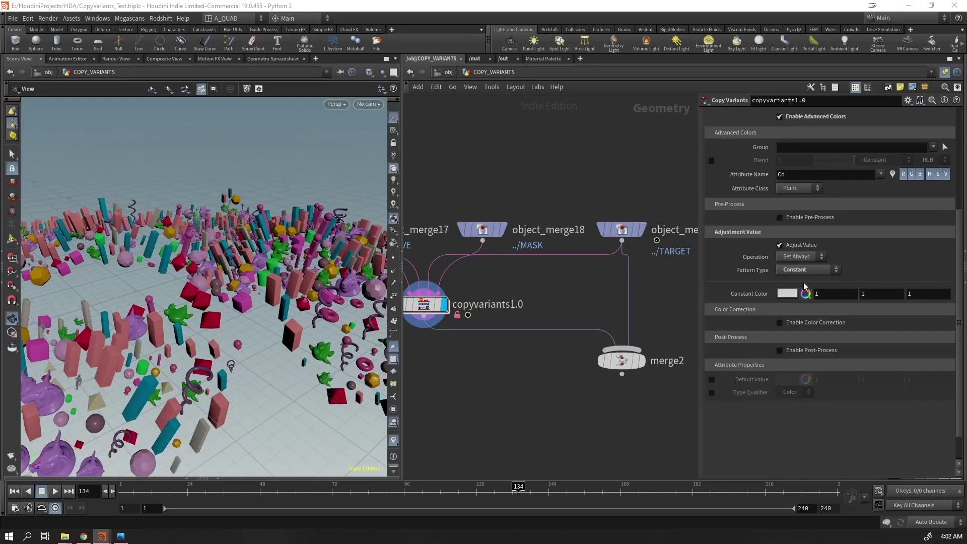
drag(237, 282, 274, 286)
scroll(575, 327, down, 5)
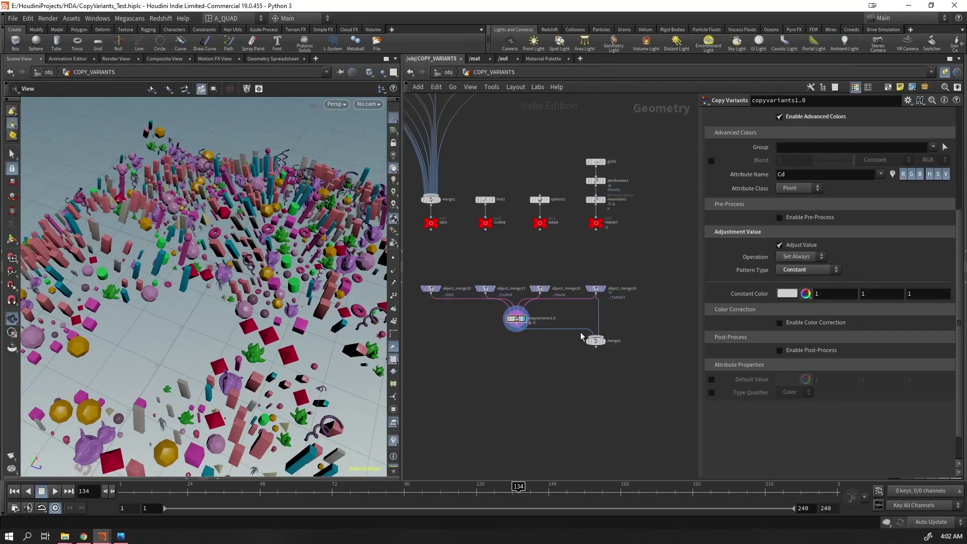
Bypass the pack1 node under the merged box2 and sphere3 source shapes
middle_drag(513, 259, 559, 340)
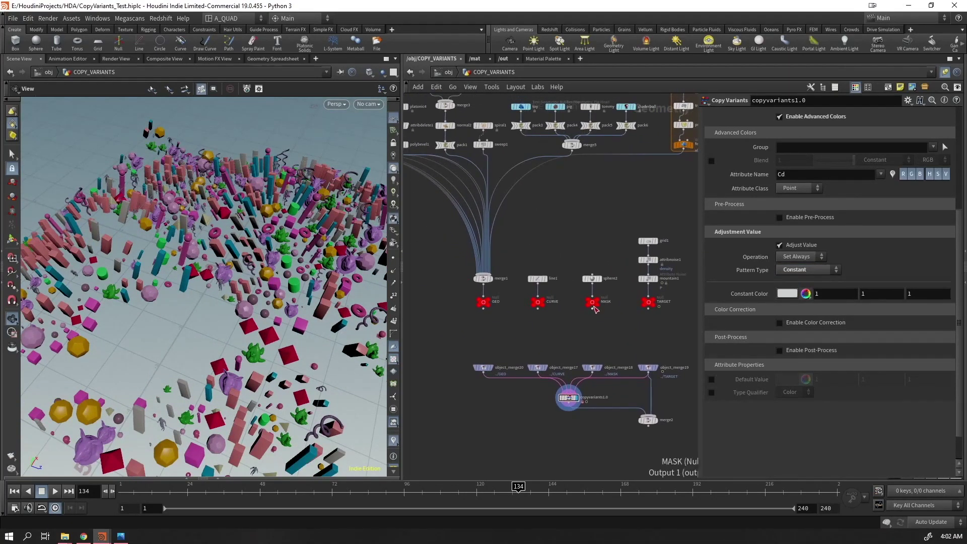
middle_drag(571, 220, 663, 249)
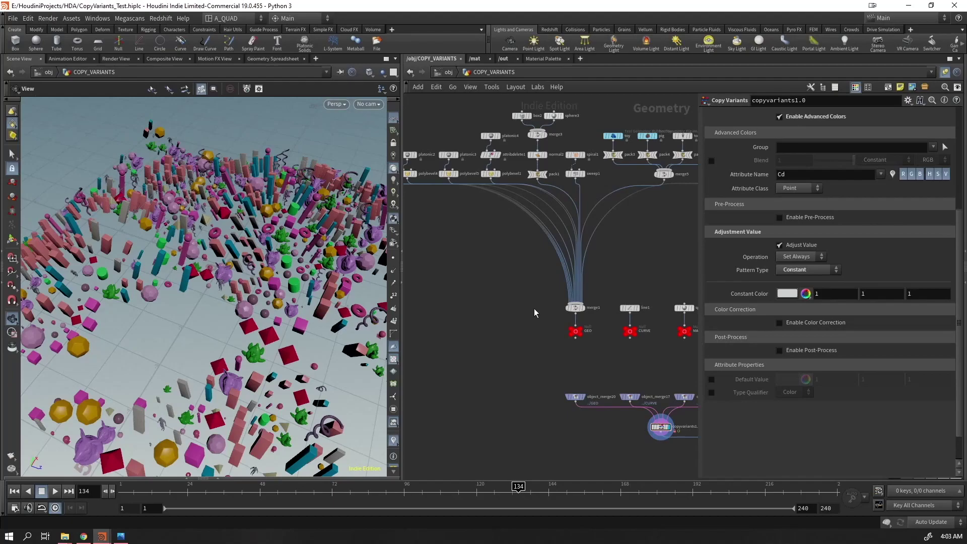
drag(630, 462, 688, 414)
drag(259, 262, 299, 182)
scroll(332, 243, up, 10)
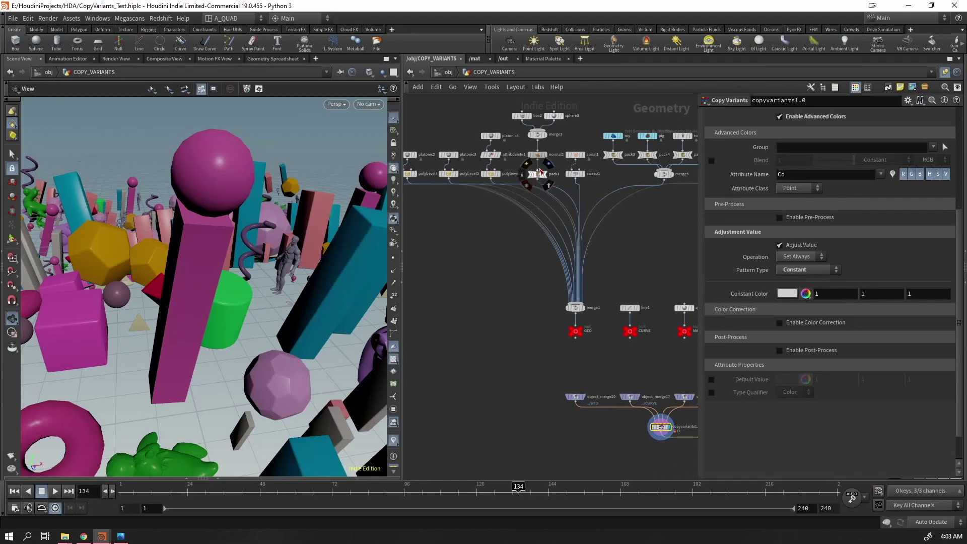
click(529, 166)
Inspect the scattered copies up close from above, toggling the wire-over-shaded display
drag(151, 382, 244, 295)
middle_drag(186, 385, 213, 266)
right_drag(353, 149, 236, 244)
middle_drag(214, 443, 244, 412)
drag(245, 412, 193, 235)
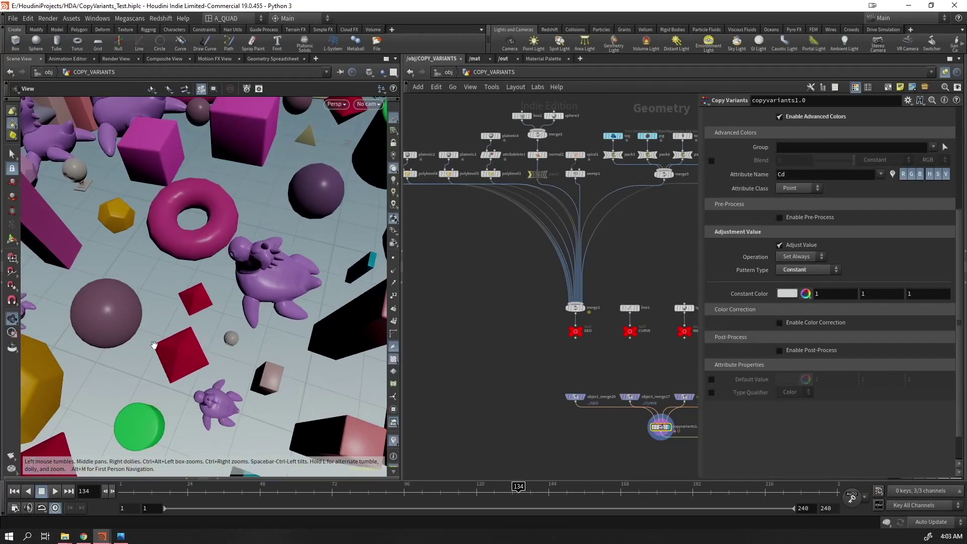
scroll(109, 315, up, 4)
key(shift+w)
scroll(146, 316, down, 3)
middle_drag(240, 195, 196, 266)
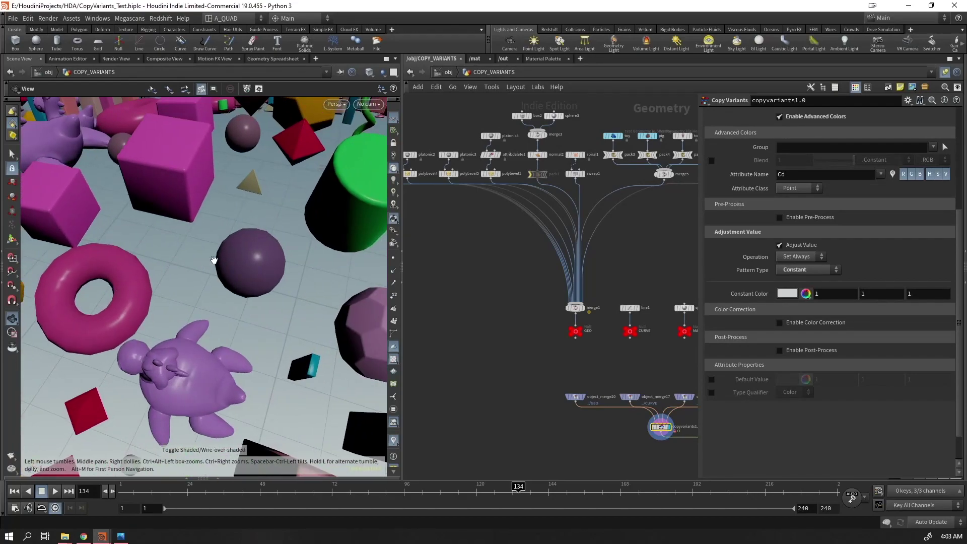
Delete the wire connecting merge5's packed models to merge1, and check the remaining scattered shapes
scroll(549, 209, up, 3)
drag(518, 262, 521, 265)
key(Delete)
right_drag(313, 257, 145, 362)
middle_drag(222, 287, 224, 300)
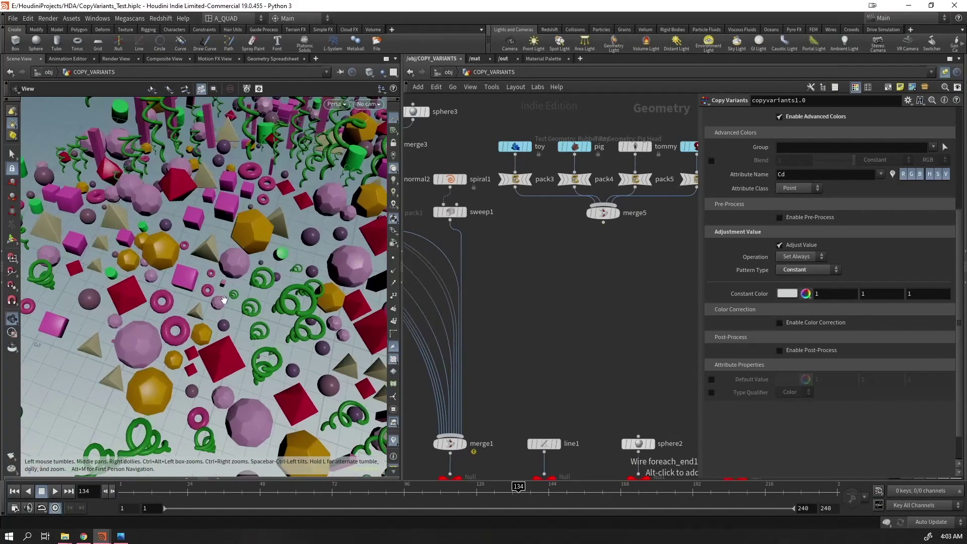
Turn off Pack and Instance in the global settings of copyvariants1.0
middle_drag(551, 441, 558, 307)
middle_drag(491, 443, 480, 191)
drag(526, 339, 623, 272)
scroll(735, 132, up, 4)
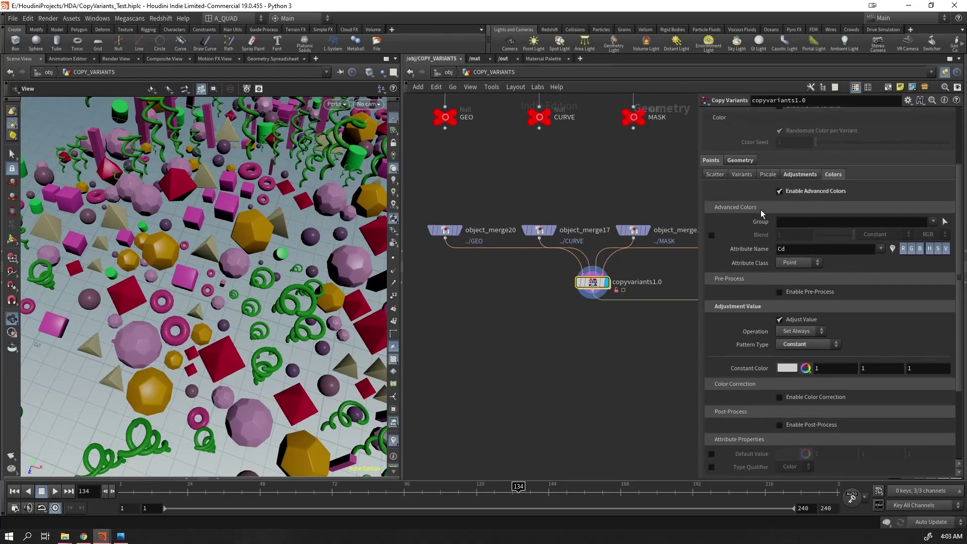
click(715, 200)
scroll(735, 192, up, 3)
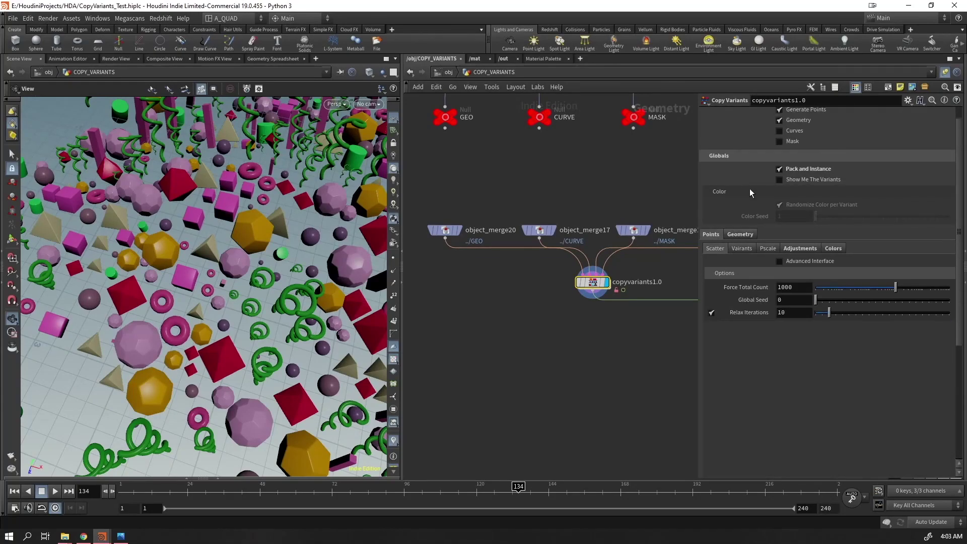
click(779, 187)
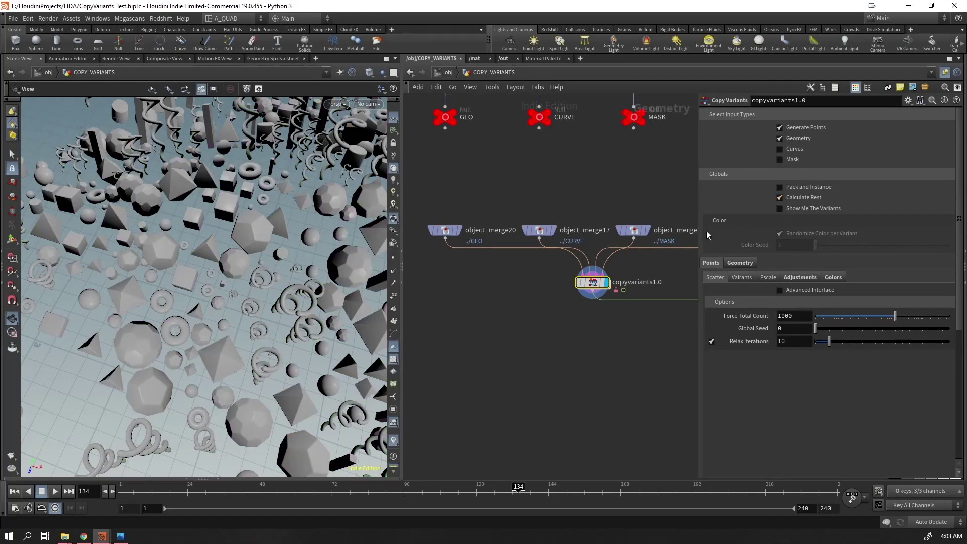
Show the copies in wire-over-shaded mode and turn off Enable Advanced Colors
mouse_move(188, 266)
mouse_down()
mouse_move(231, 240)
mouse_move(270, 281)
mouse_up()
key(shift+w)
right_drag(218, 286, 293, 202)
drag(293, 202, 305, 169)
click(834, 277)
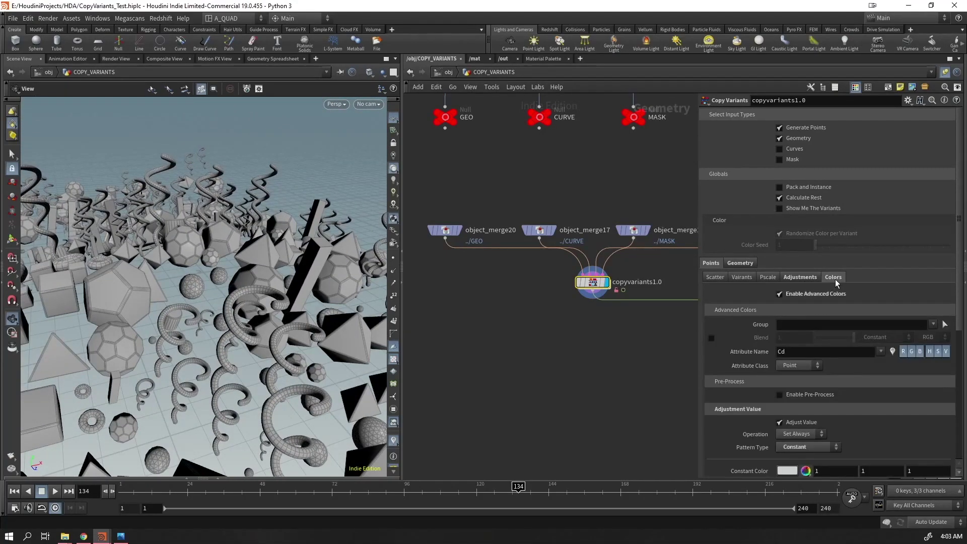
click(804, 294)
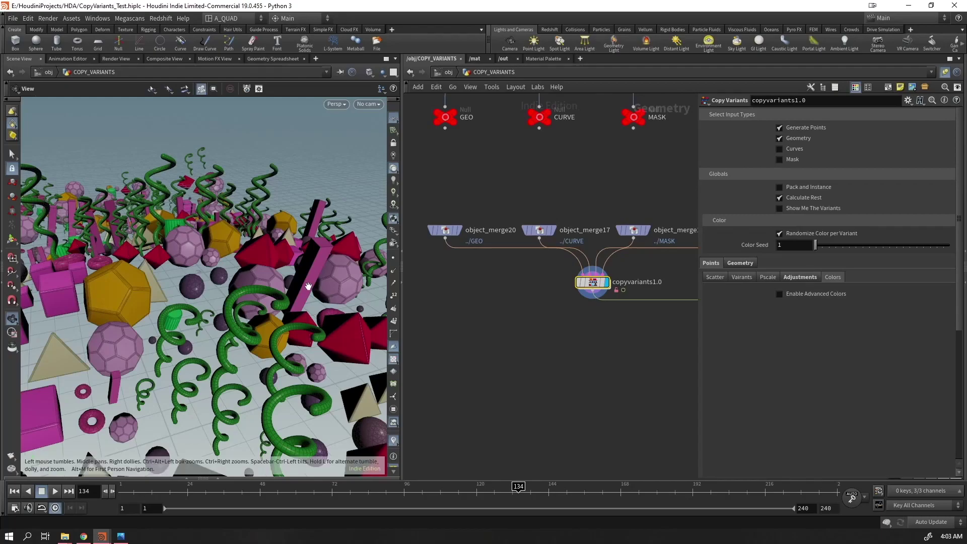
Inspect the scattered box copies up close to check whether their attached spheres are present
drag(272, 272, 279, 309)
right_drag(281, 246, 184, 348)
drag(184, 348, 183, 305)
right_drag(161, 370, 308, 276)
drag(251, 264, 235, 270)
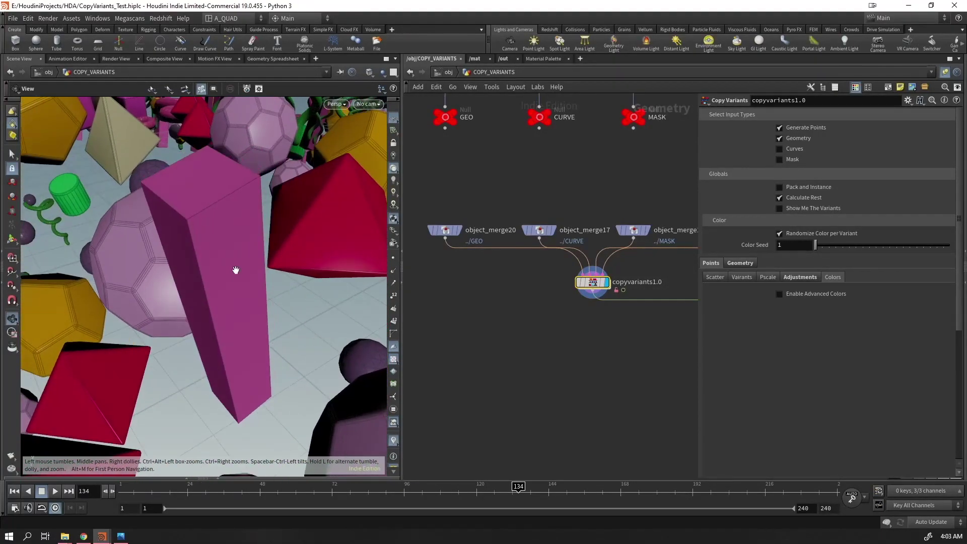
right_drag(235, 270, 194, 328)
drag(217, 333, 256, 290)
right_drag(255, 290, 337, 189)
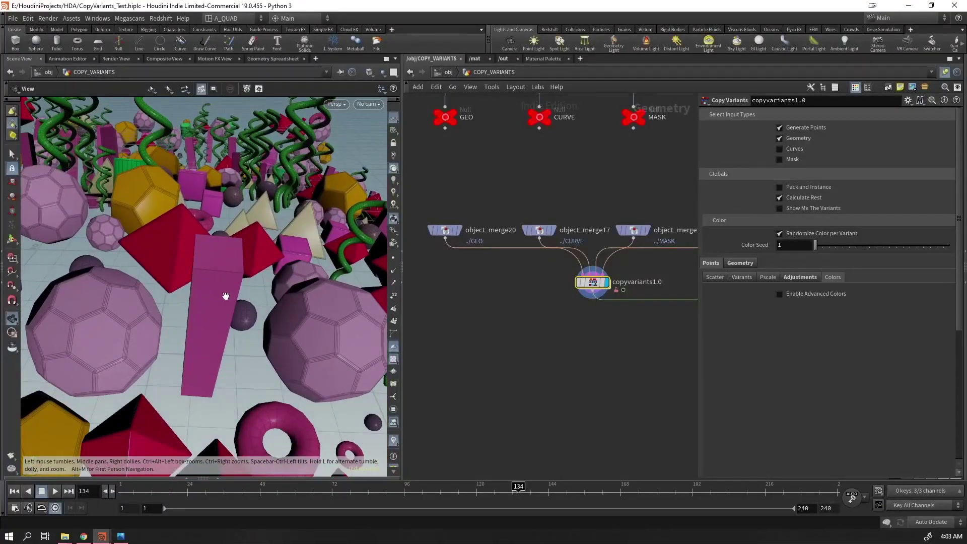
Compare the box2 and sphere3 branch in the network with its scattered pieces from several angles
middle_drag(544, 190, 520, 391)
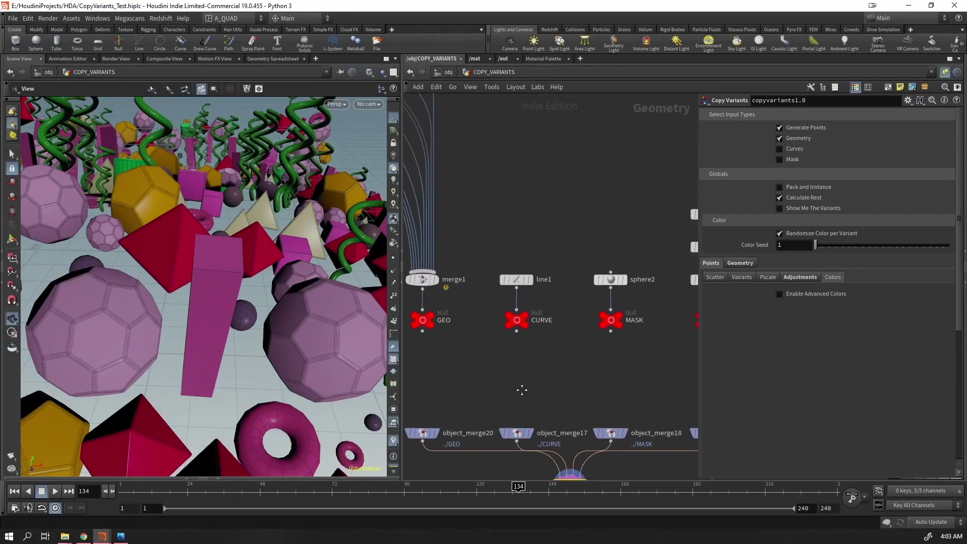
mouse_move(519, 233)
middle_down()
mouse_move(565, 374)
mouse_move(624, 292)
middle_up()
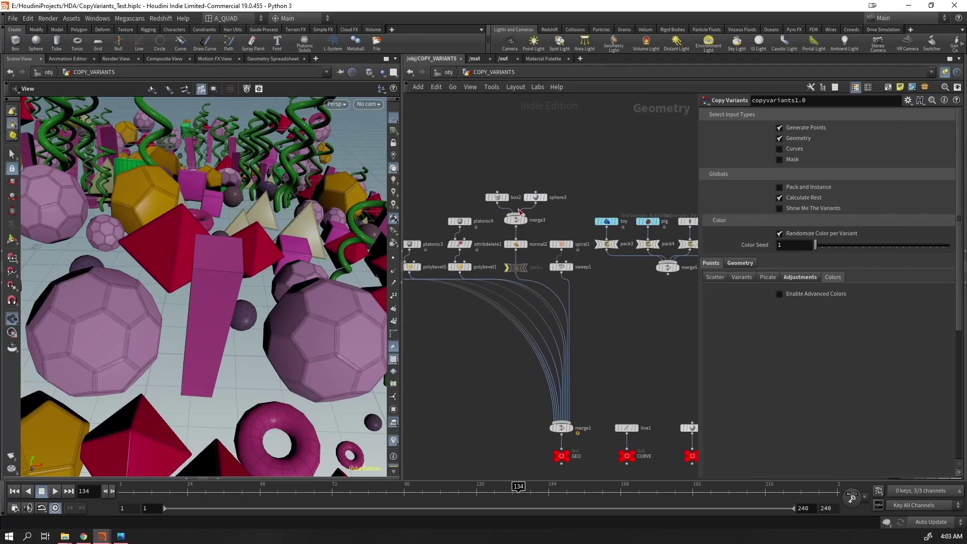
right_drag(237, 250, 167, 348)
drag(167, 348, 225, 247)
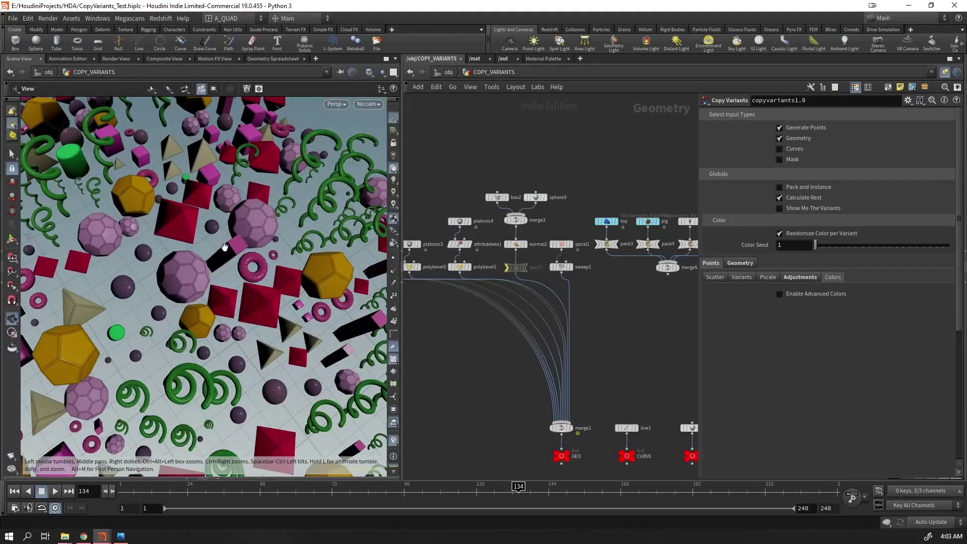
drag(140, 214, 246, 401)
drag(181, 366, 337, 306)
right_drag(69, 156, 353, 98)
drag(142, 229, 165, 237)
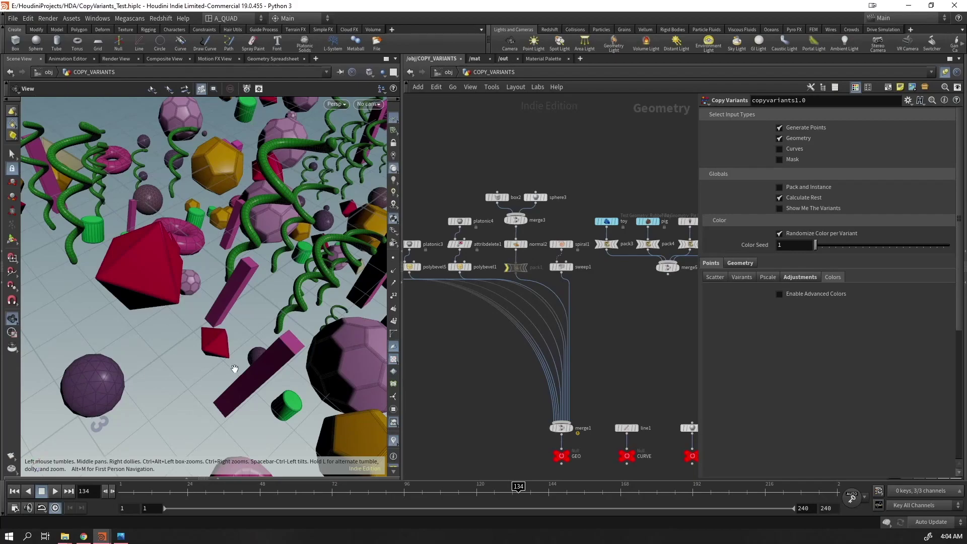
right_drag(231, 371, 166, 352)
drag(167, 353, 226, 313)
scroll(518, 238, up, 3)
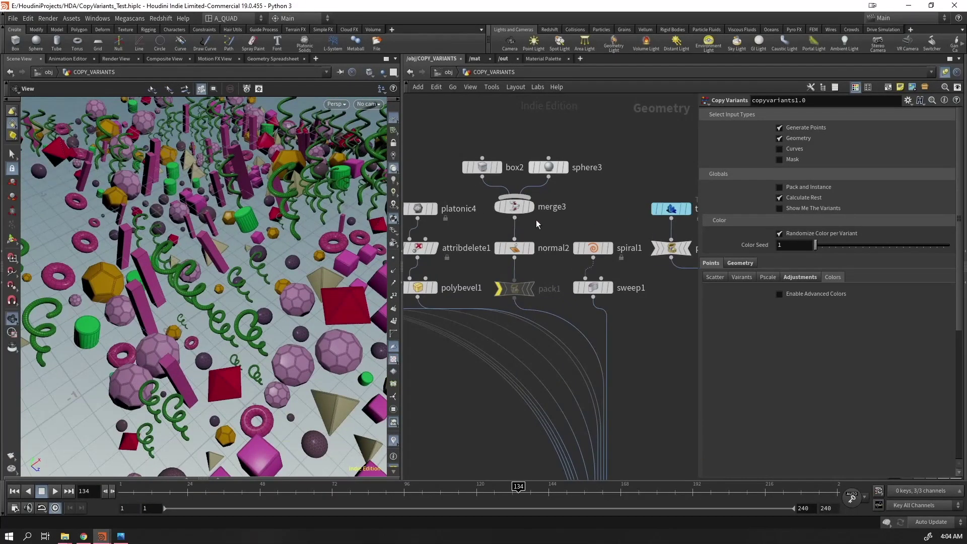
Preview the merged source geometry in the viewport, and return the display to copyvariants1.0
click(532, 187)
right_drag(237, 266, 224, 205)
middle_drag(609, 453, 558, 309)
middle_drag(571, 437, 537, 282)
click(508, 304)
drag(275, 225, 319, 225)
middle_drag(695, 398, 549, 319)
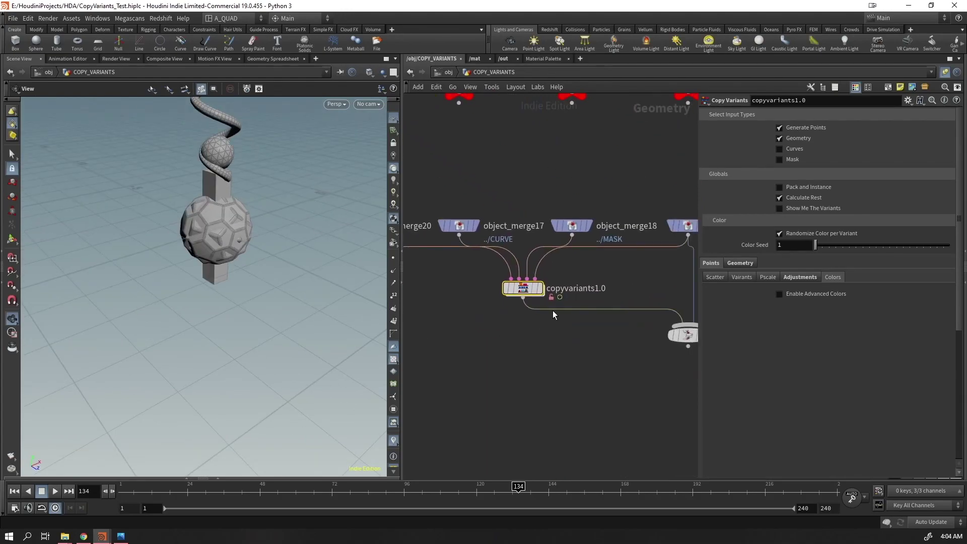
click(538, 289)
Re-enable the bypassed pack1 node under normal2
drag(113, 191, 161, 306)
middle_drag(512, 176, 551, 430)
scroll(563, 161, down, 4)
middle_drag(529, 186, 534, 298)
scroll(499, 244, up, 6)
scroll(521, 260, up, 2)
click(512, 221)
middle_drag(516, 209, 522, 326)
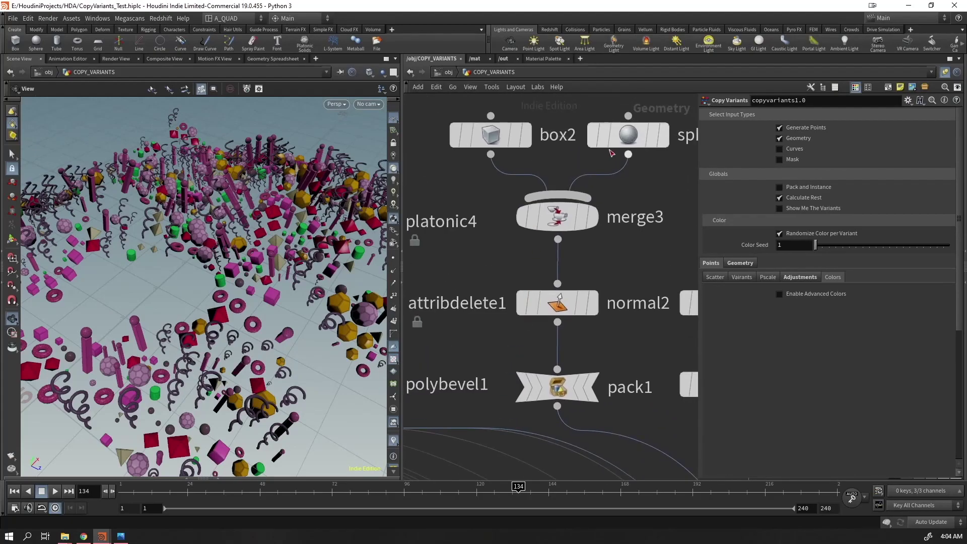
Inspect the packed box-and-sphere copies up close, toggling Pack and Instance on and off again
drag(282, 333, 262, 257)
right_drag(262, 302, 312, 342)
middle_drag(342, 403, 322, 350)
drag(321, 350, 312, 333)
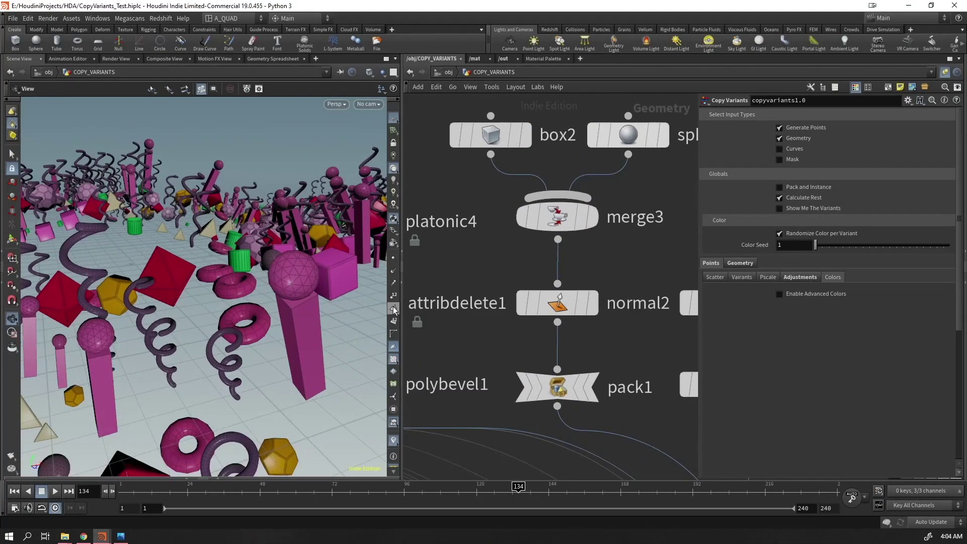
drag(310, 298, 305, 301)
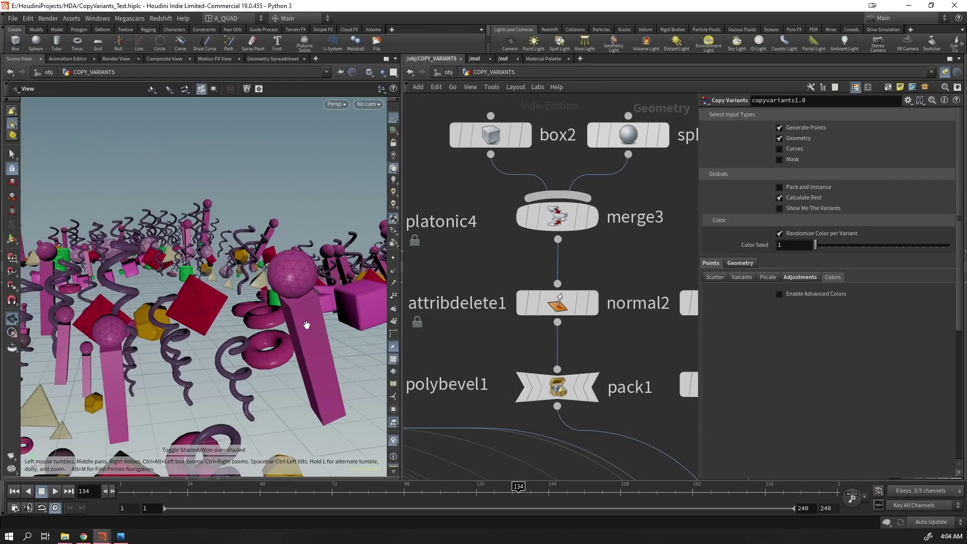
click(813, 186)
click(813, 187)
drag(163, 286, 208, 304)
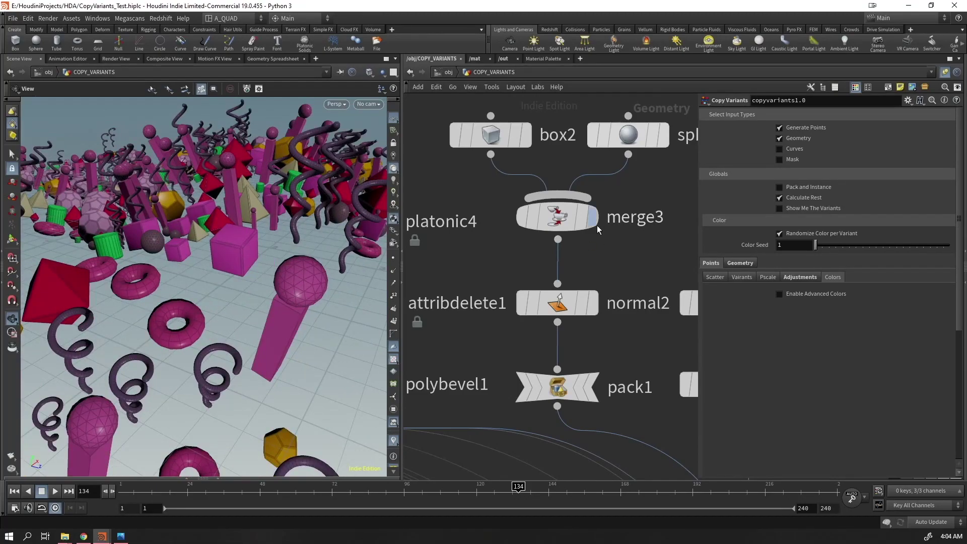
Select the pack1 node to view its settings, and review the whole source and Copy Variants network
click(596, 391)
scroll(594, 417, down, 4)
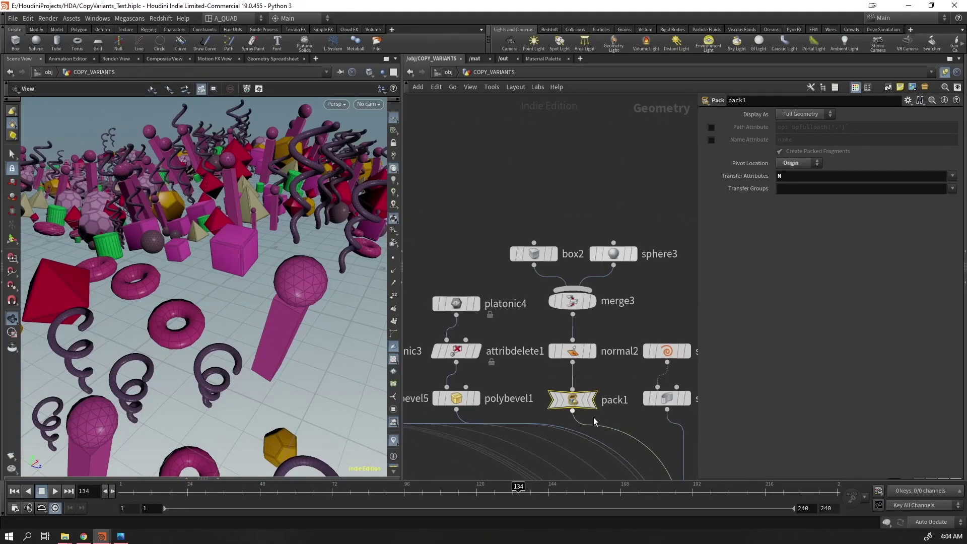
key(h)
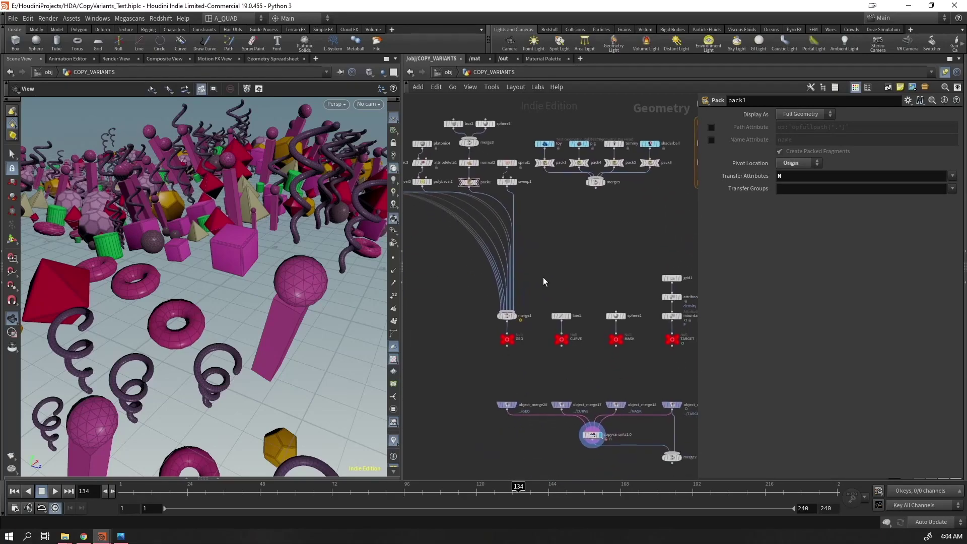
middle_drag(503, 444, 439, 379)
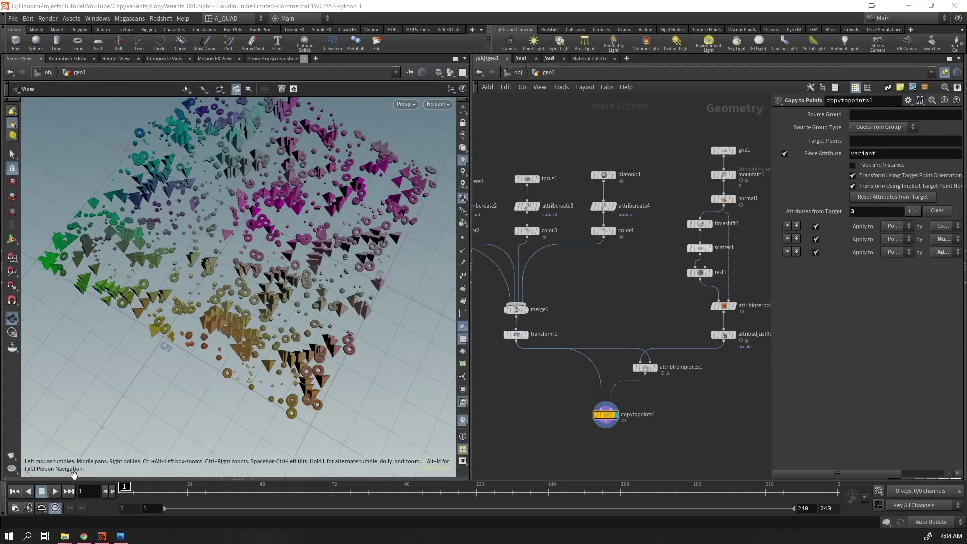
In the CopyVariants_001 scene, widen the network editor and select the nodes color1 to color4 above merge1
scroll(616, 364, down, 5)
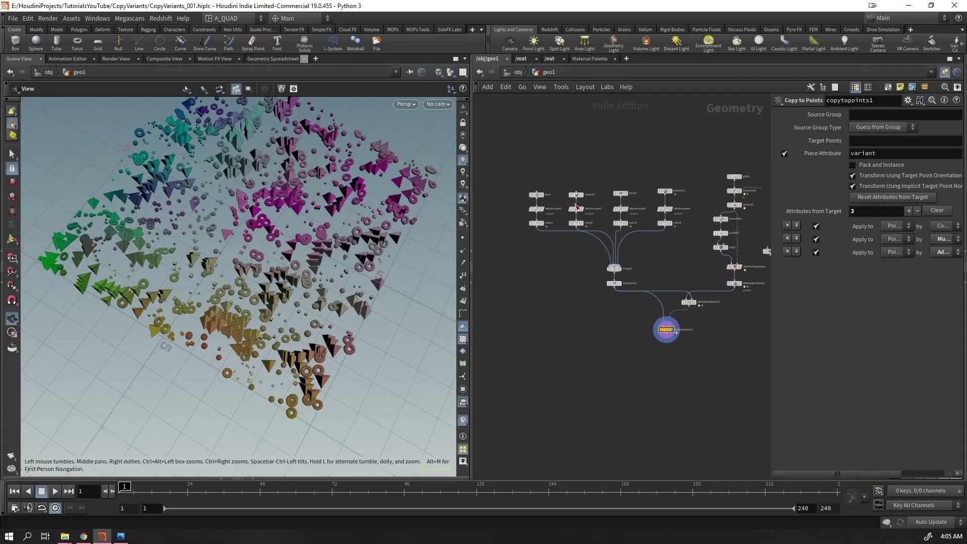
scroll(601, 219, up, 3)
drag(472, 236, 335, 237)
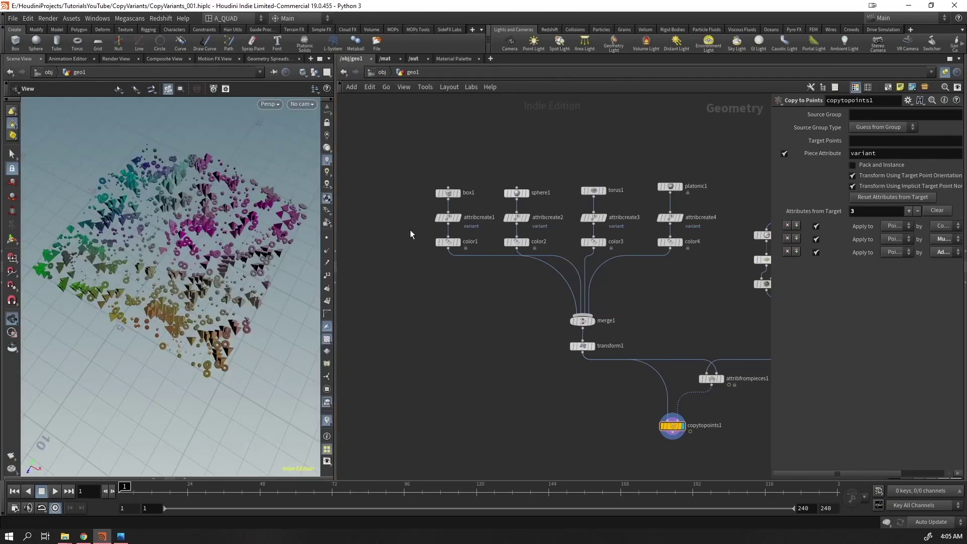
drag(403, 220, 675, 219)
drag(712, 256, 385, 237)
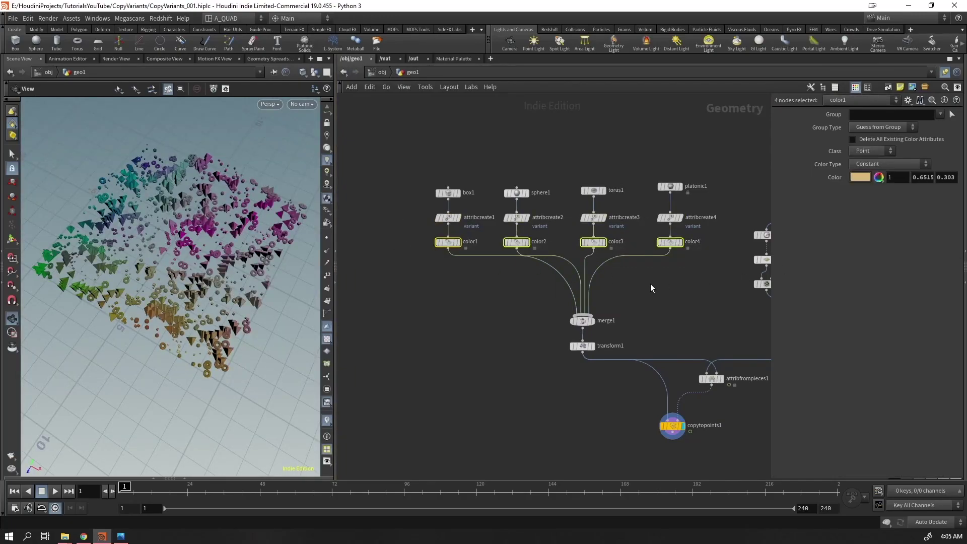
Delete the selected nodes color1 to color4 and turn off the rest visualizer in the viewport
key(Delete)
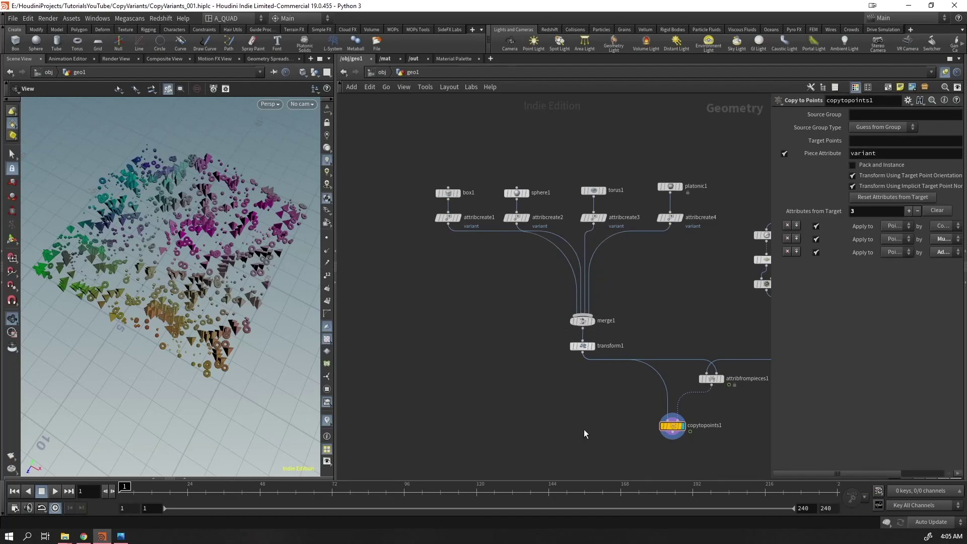
click(326, 422)
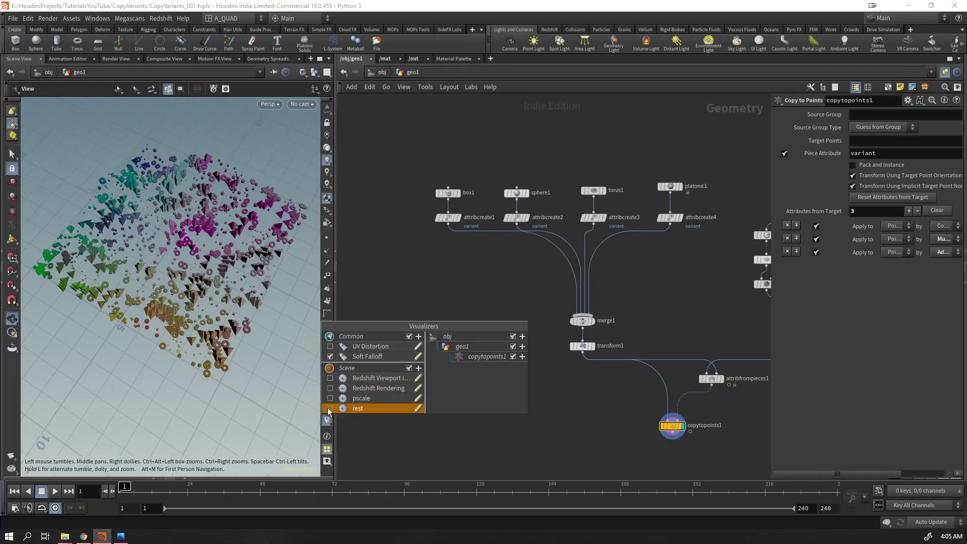
click(329, 408)
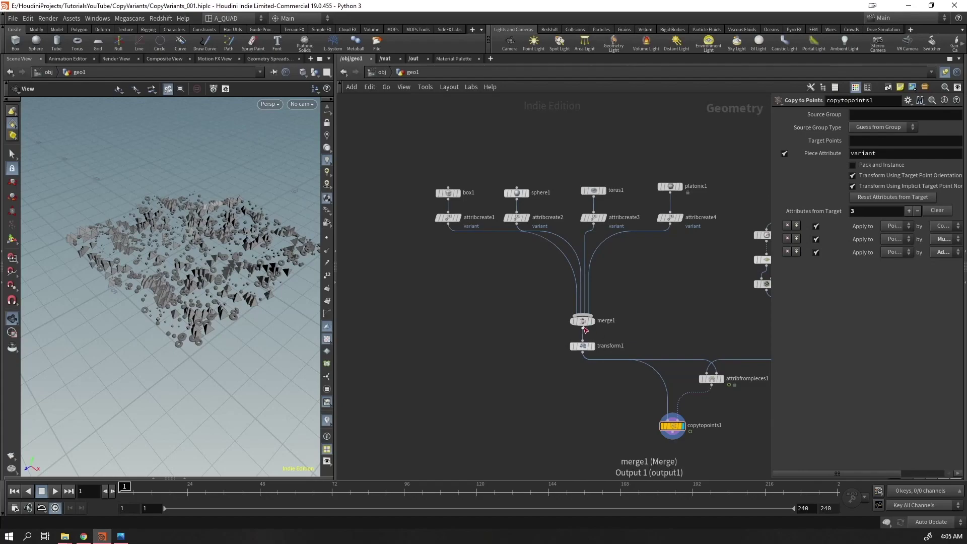
Raise merge1 and insert a Color node between merge1 and transform1
drag(583, 321, 580, 276)
key(Tab)
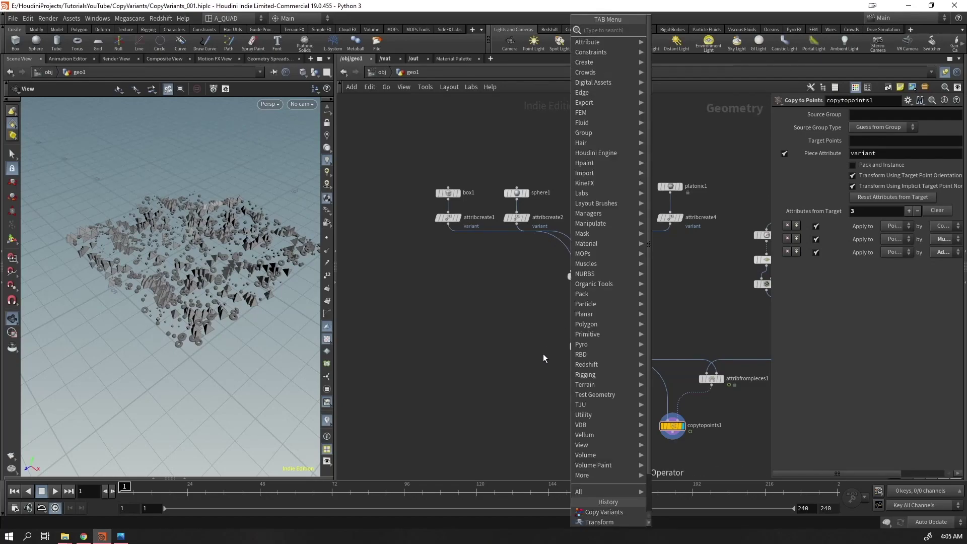
text(color)
key(Return)
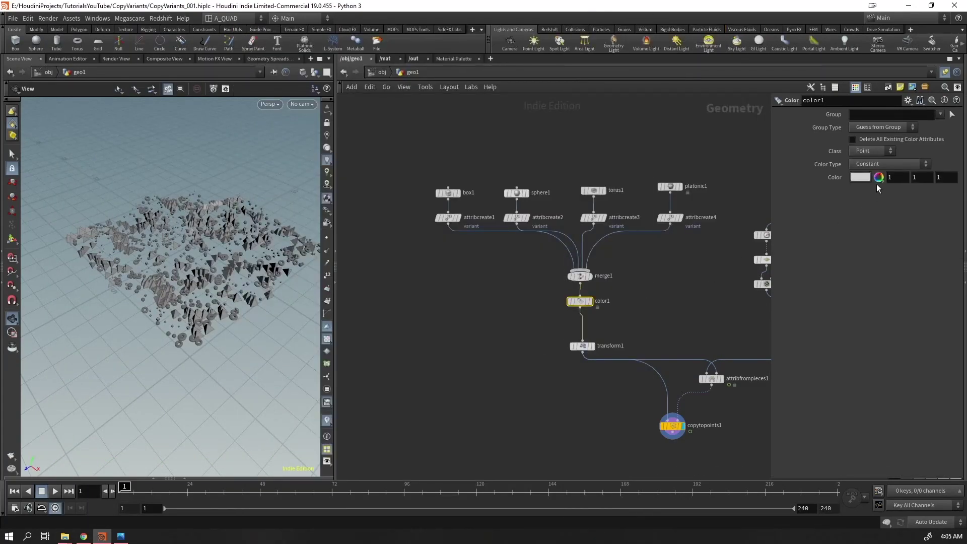
Set color1's Color Type to Random from Attribute with the variant attribute, and inspect the colored copies up close
click(863, 168)
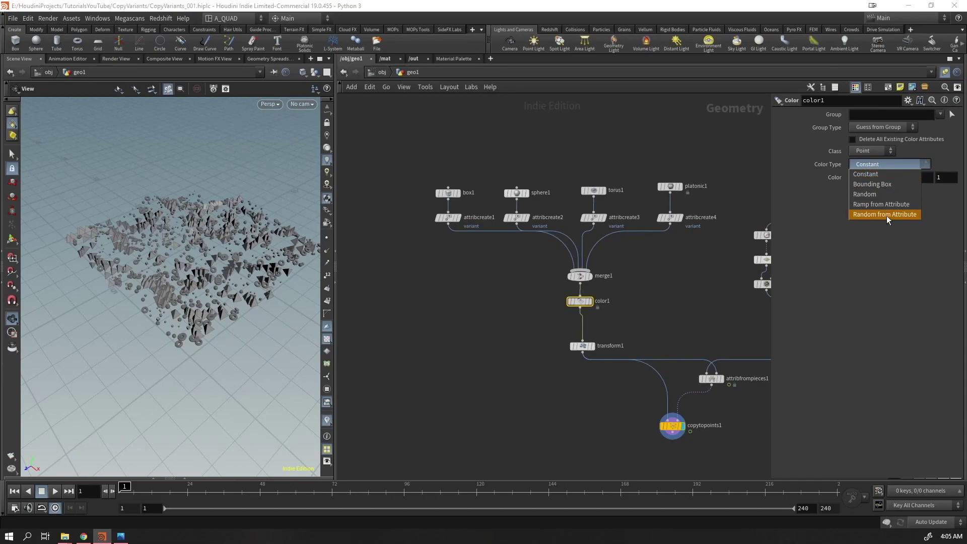
click(889, 216)
click(952, 189)
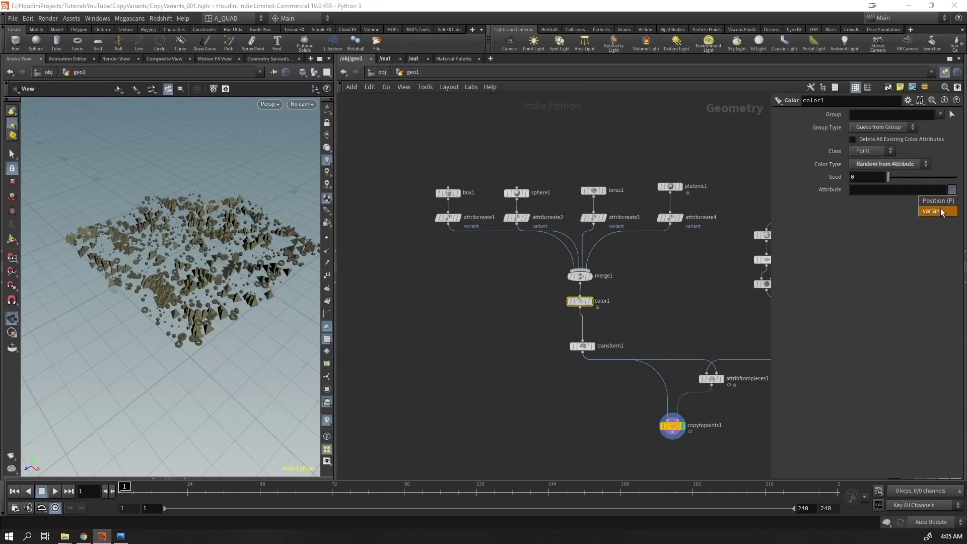
click(930, 206)
drag(291, 243, 282, 286)
scroll(282, 286, up, 10)
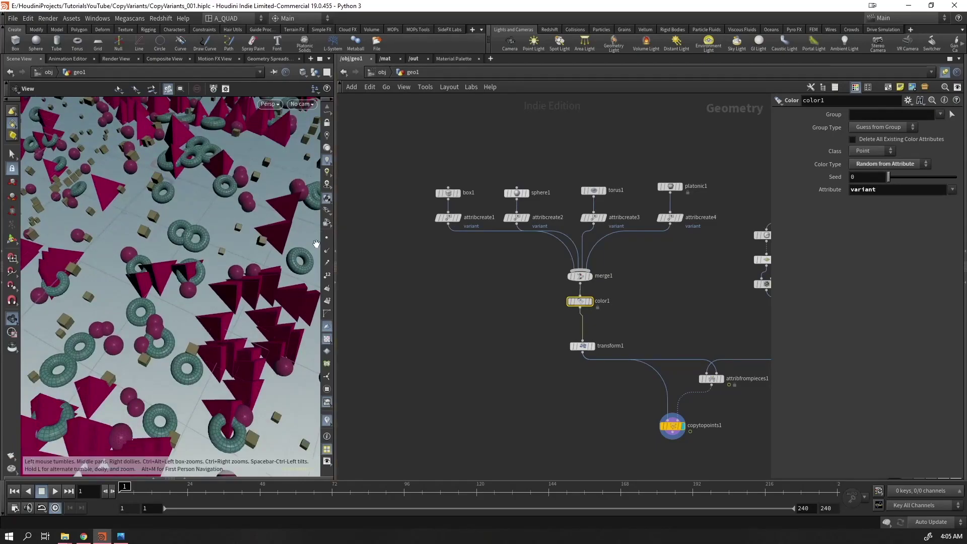
scroll(211, 269, down, 8)
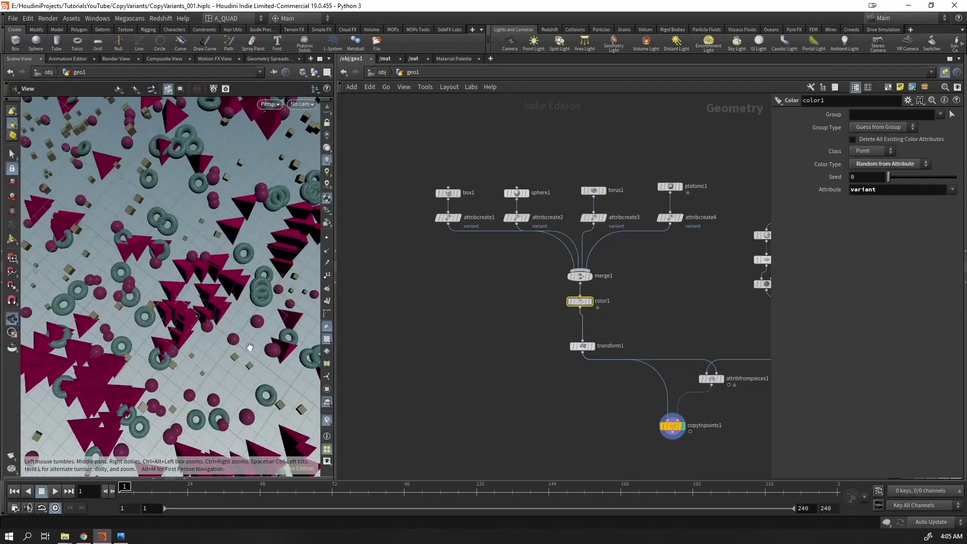
Try a color1 seed of 4.03, play the animation, and set the seed to 7.69
drag(888, 177, 907, 180)
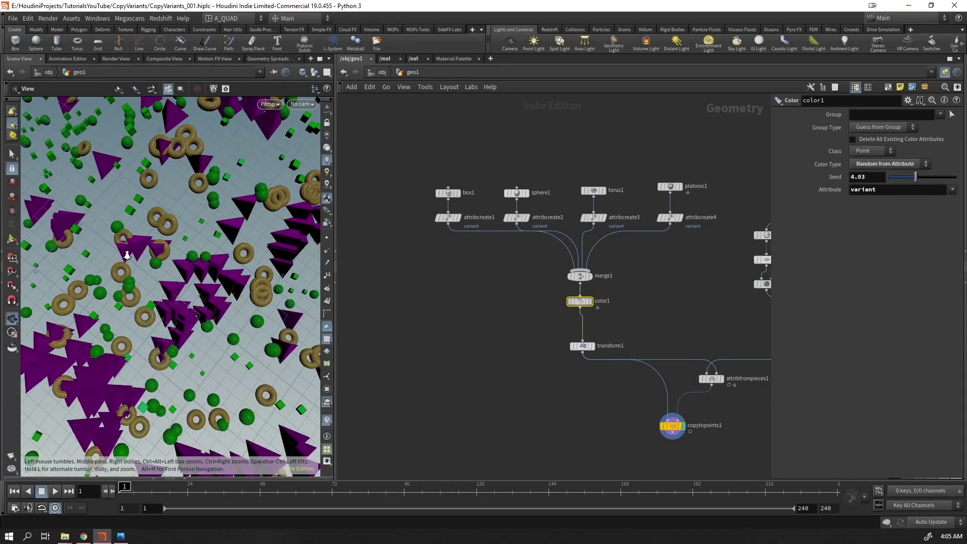
right_drag(236, 287, 204, 255)
drag(204, 255, 186, 243)
key(Up)
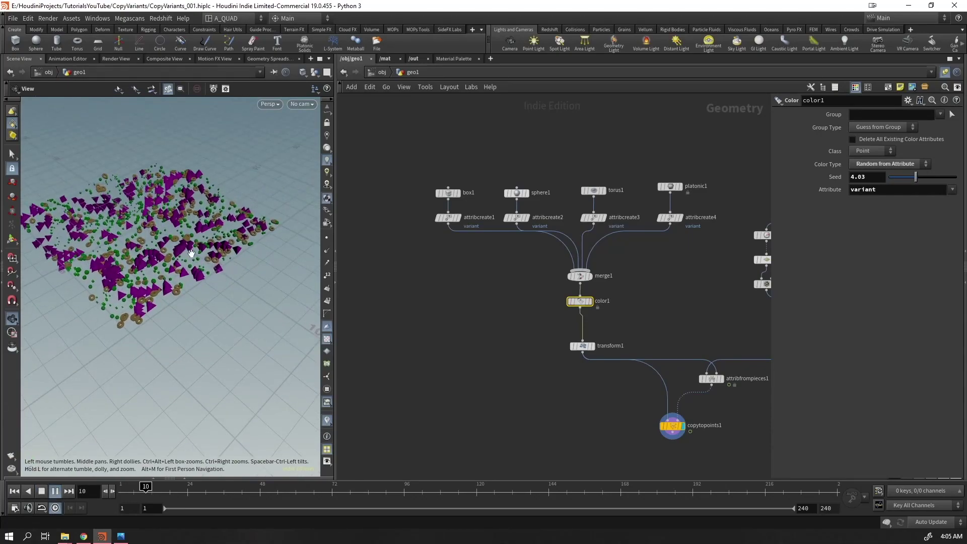
drag(903, 182, 941, 189)
alt+drag(191, 297, 306, 278)
right_drag(306, 278, 215, 320)
drag(216, 320, 209, 301)
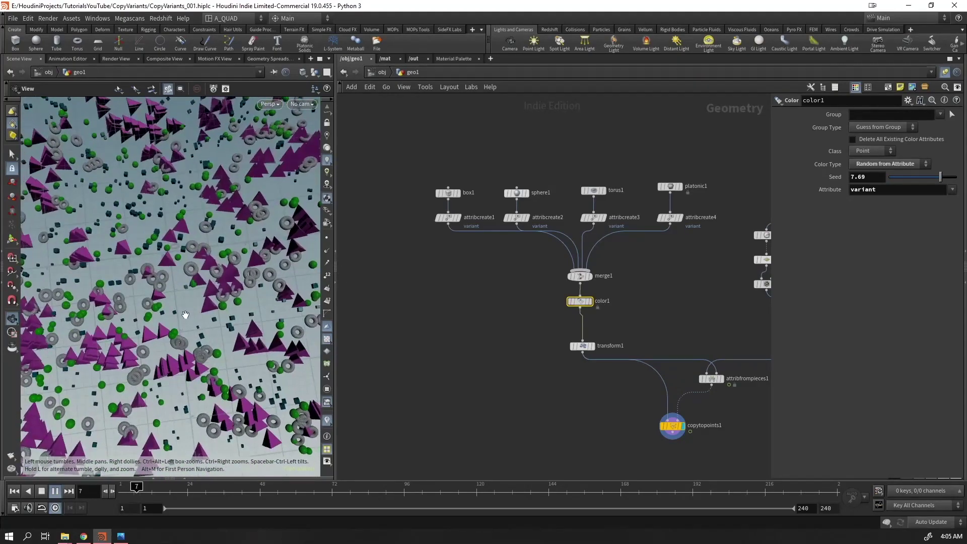
Shift merge1, color1 and transform1 together so they sit centered beneath the attribcreate nodes
middle_drag(548, 400, 532, 395)
drag(543, 365, 504, 237)
drag(544, 276, 506, 277)
click(635, 286)
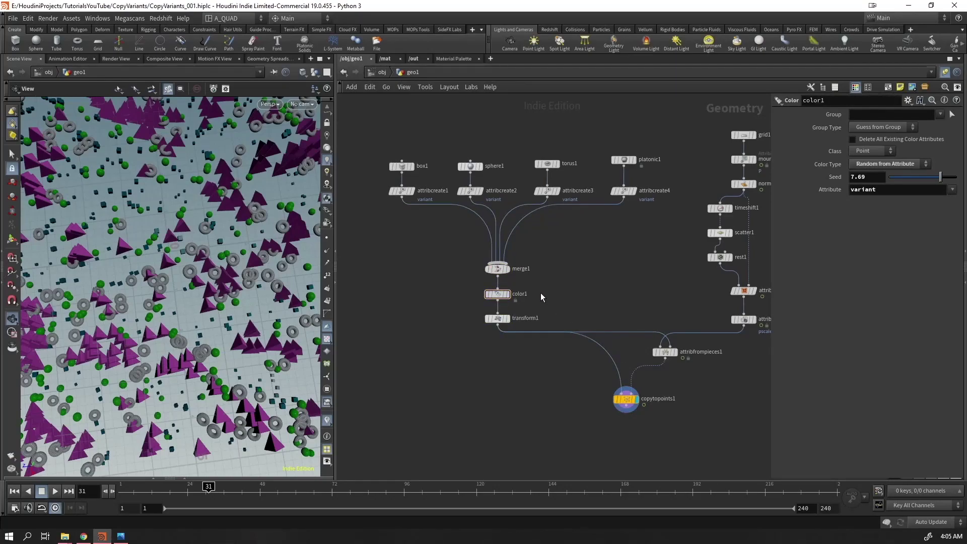
Delete attribcreate1 to attribcreate4 and move the box, sphere, torus and platonic nodes farther from merge1
drag(665, 225, 384, 180)
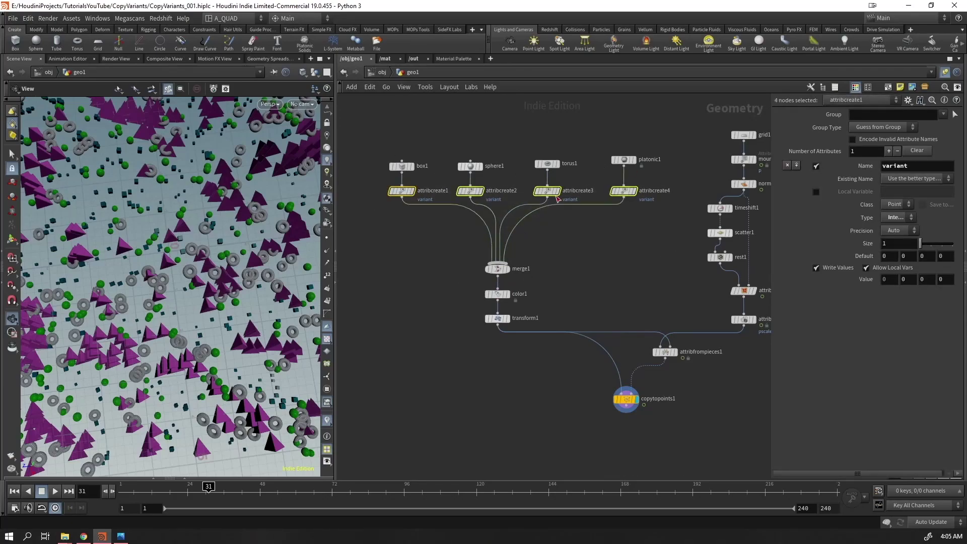
key(Delete)
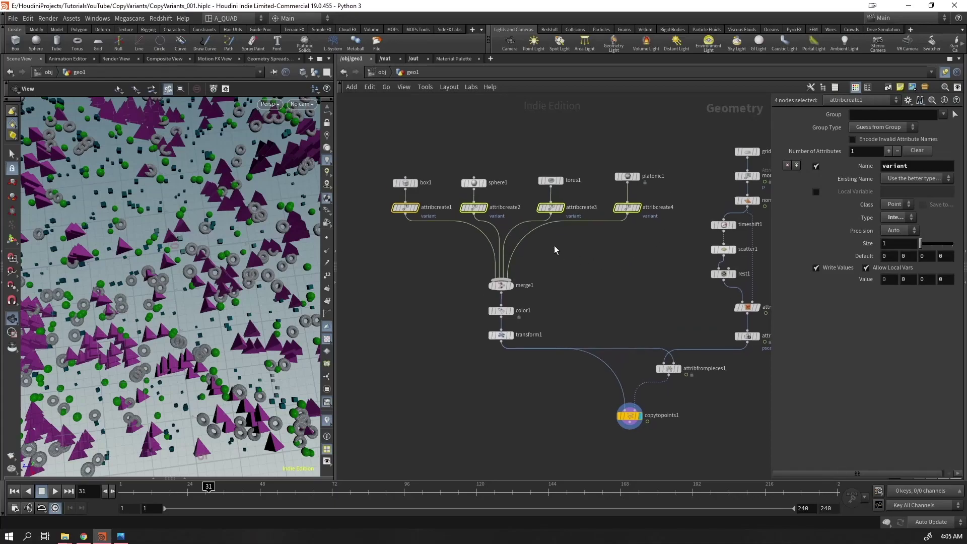
drag(654, 147, 392, 219)
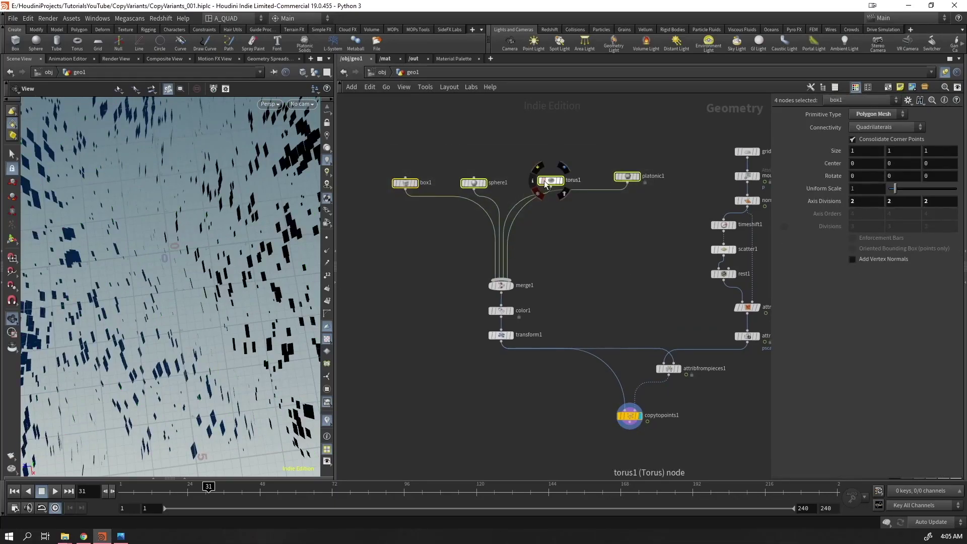
drag(551, 180, 482, 151)
right_drag(280, 236, 201, 267)
drag(201, 267, 242, 205)
click(574, 237)
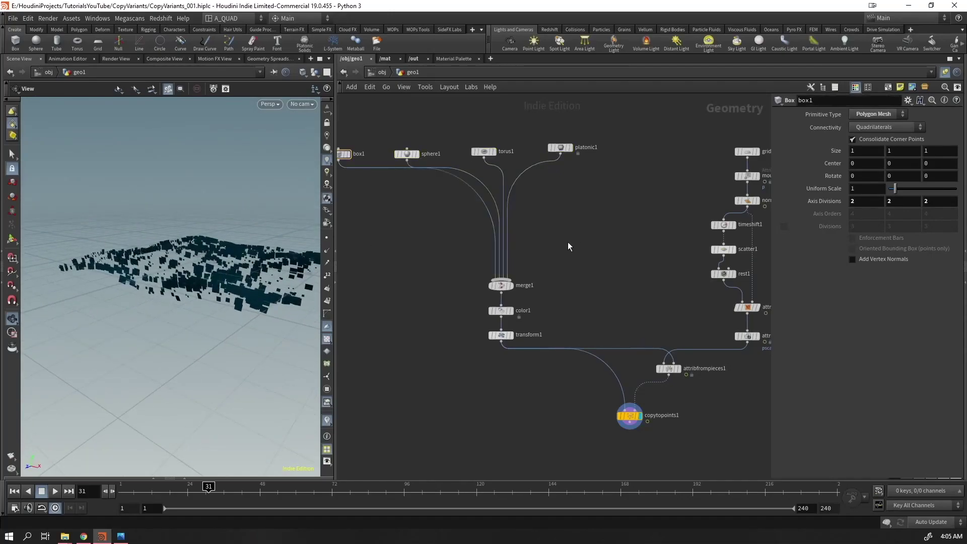
Display merge1 and inspect the merged source shapes up close
click(511, 285)
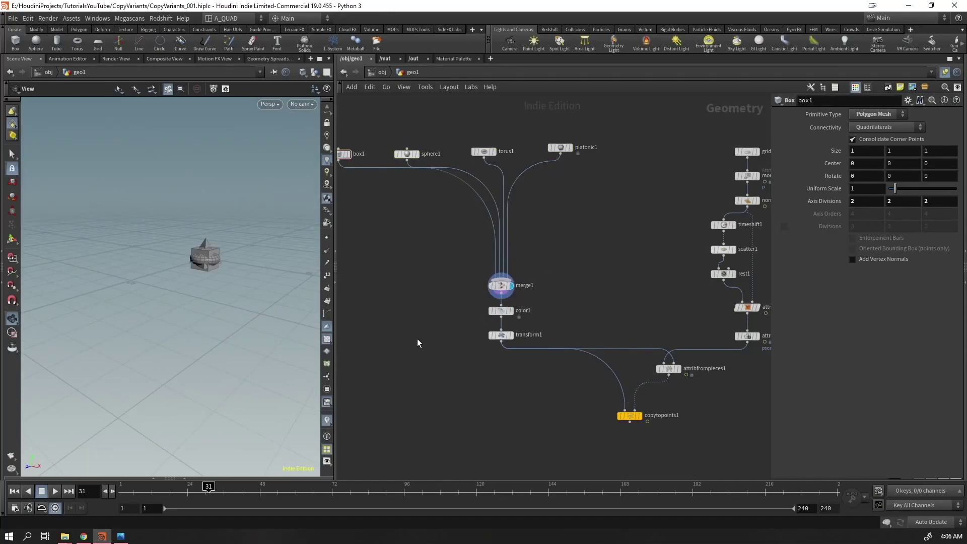
right_drag(220, 222, 408, 101)
drag(248, 315, 214, 273)
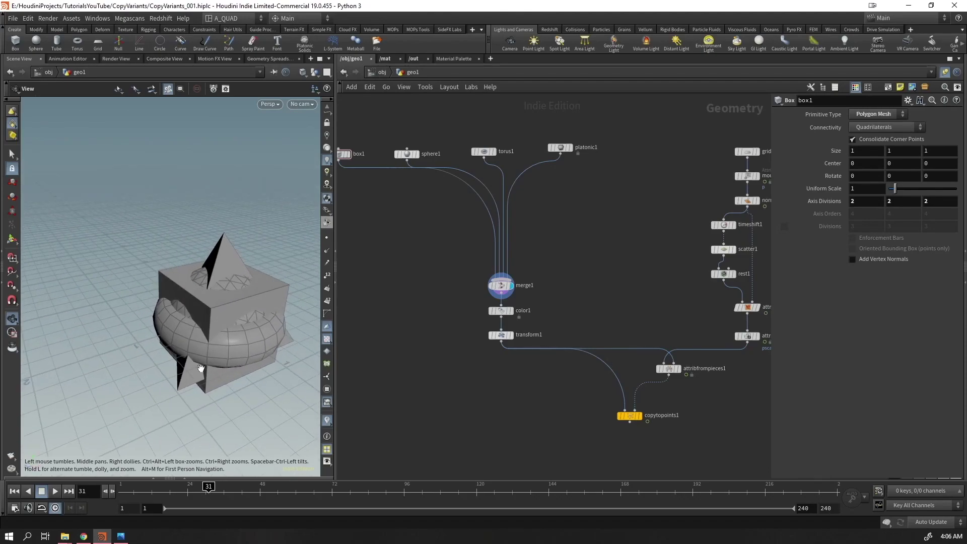
Raise merge1 and insert a Connectivity node between merge1 and color1
drag(501, 286, 501, 227)
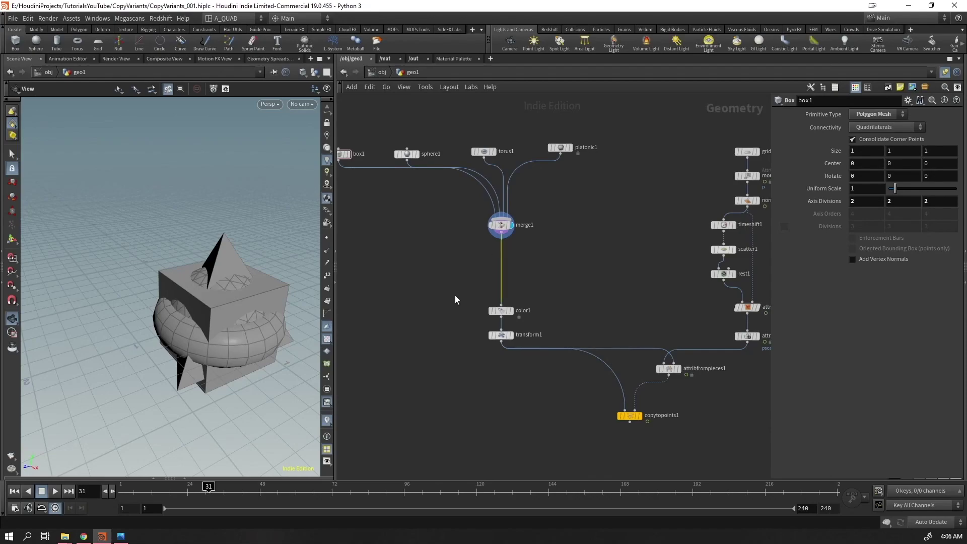
key(Tab)
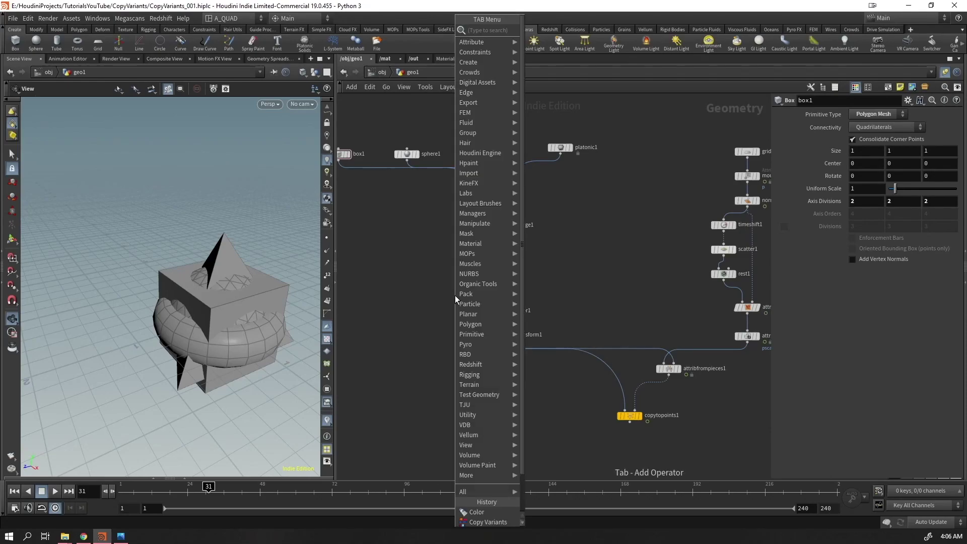
text(conn)
key(Return)
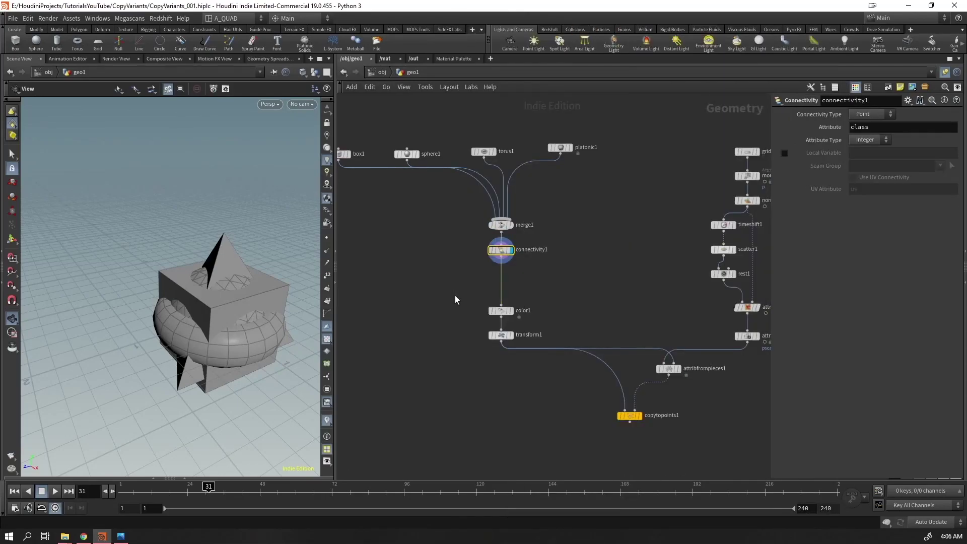
Visualize connectivity1's class point attribute in the viewport and review its values in the geometry spreadsheet
middle_click(500, 252)
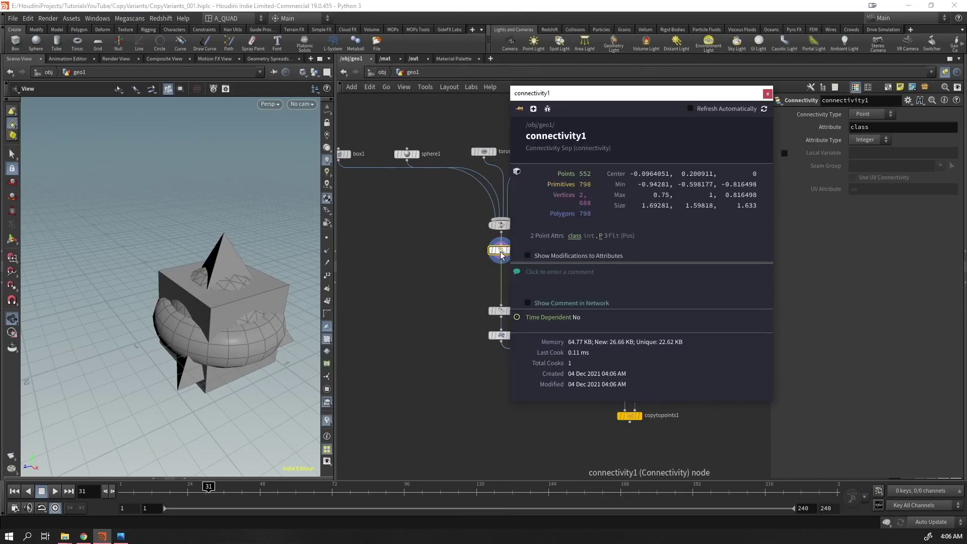
click(574, 236)
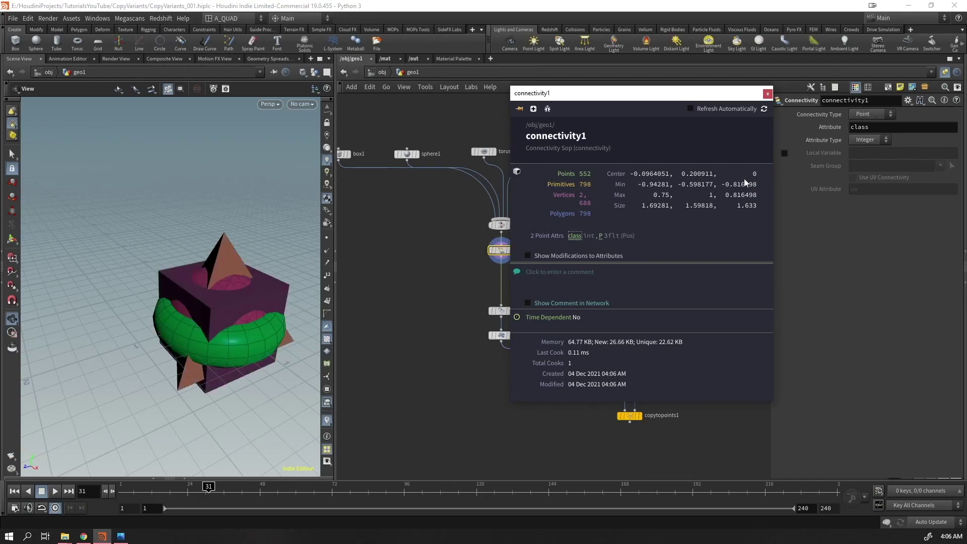
drag(220, 309, 181, 425)
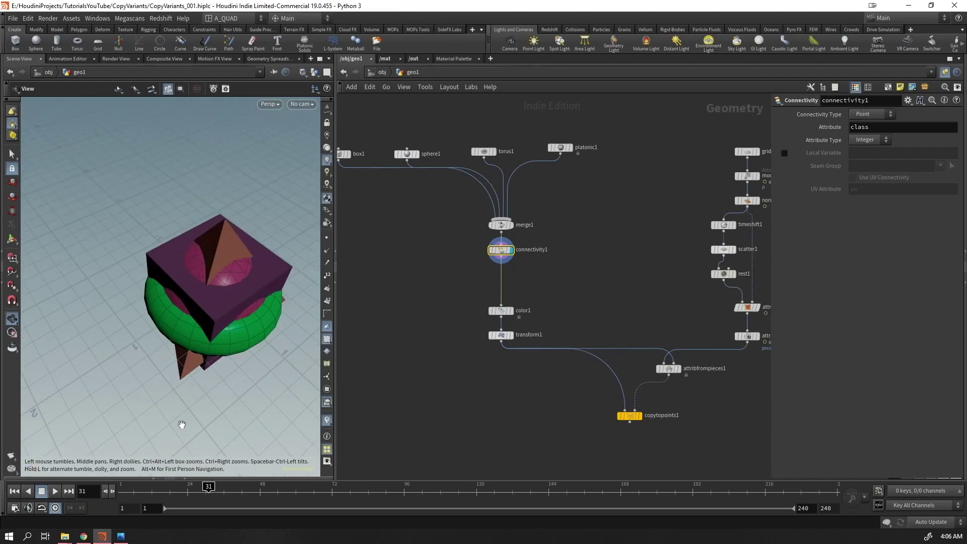
click(185, 476)
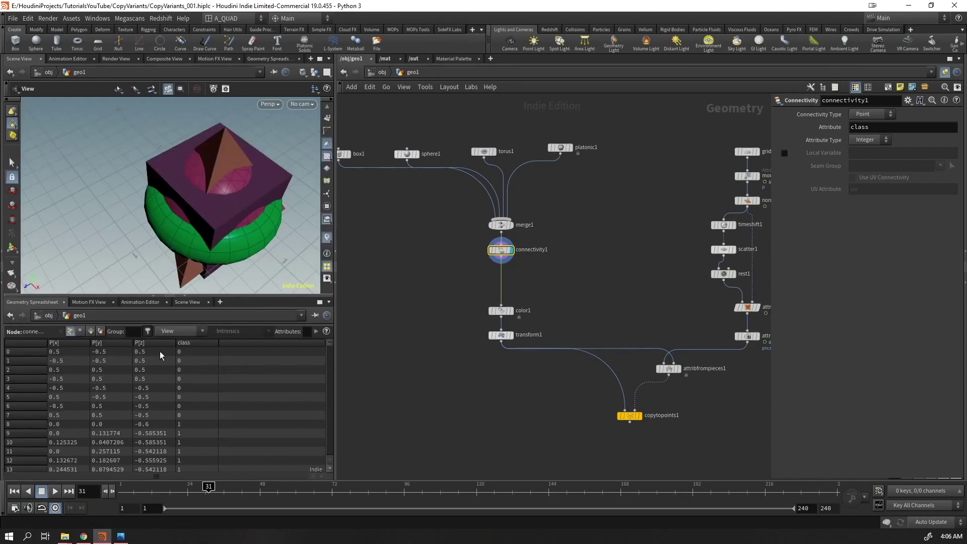
drag(330, 346, 312, 463)
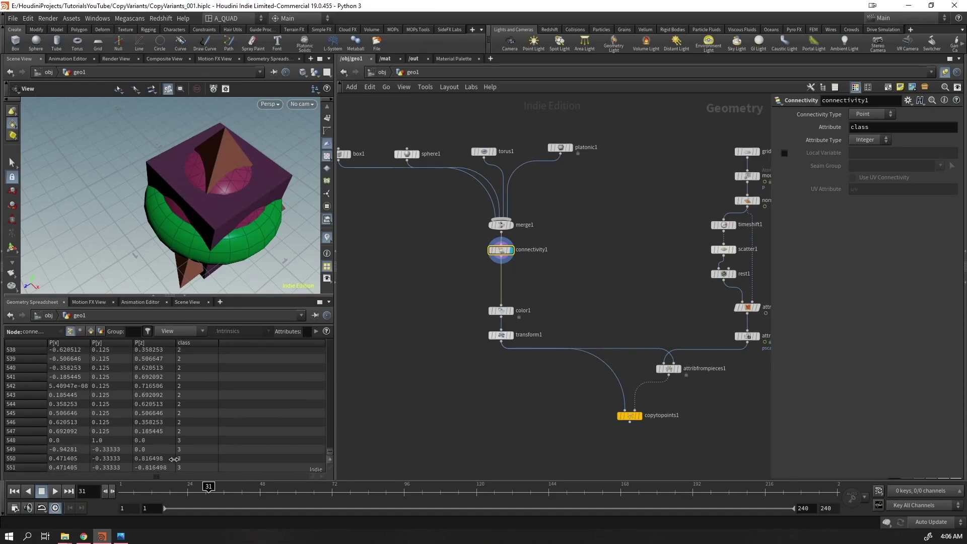
Add a Tube node beside platonic1, connect it to merge1, and check the class values on connectivity1
middle_drag(466, 280, 519, 335)
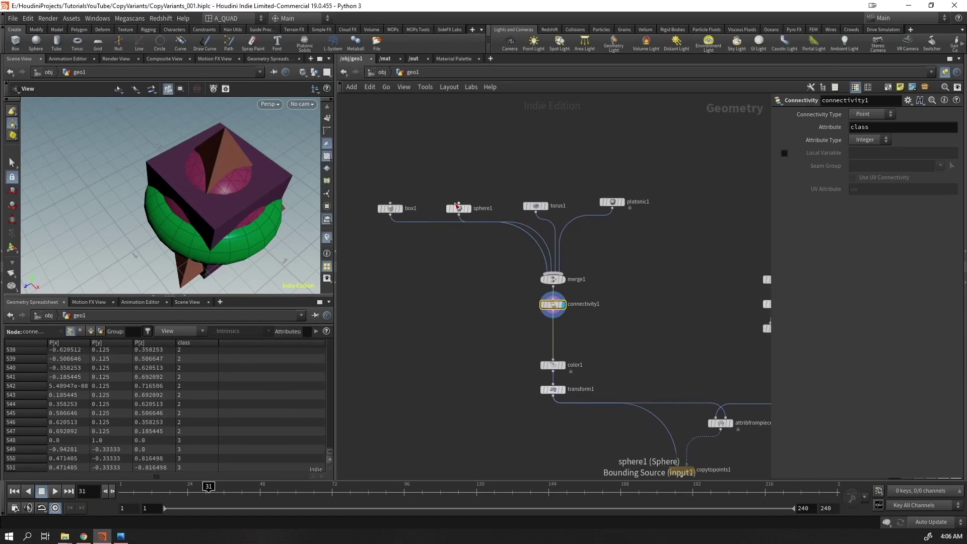
key(Tab)
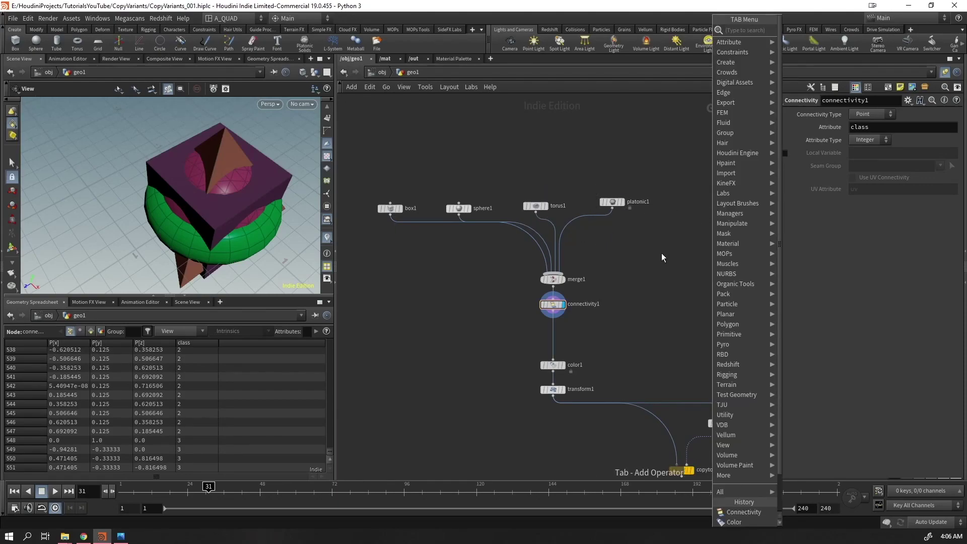
text(tube)
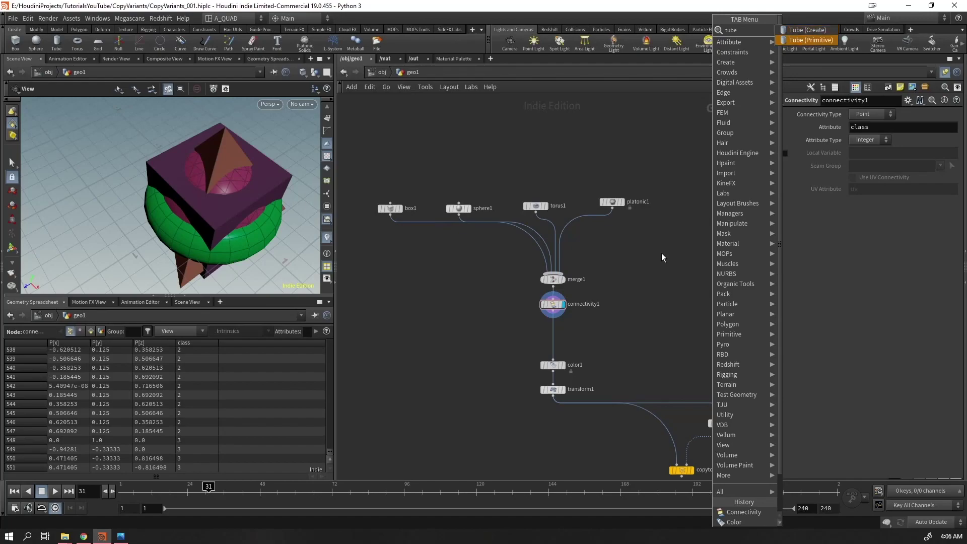
key(Return)
click(682, 205)
drag(682, 208, 554, 274)
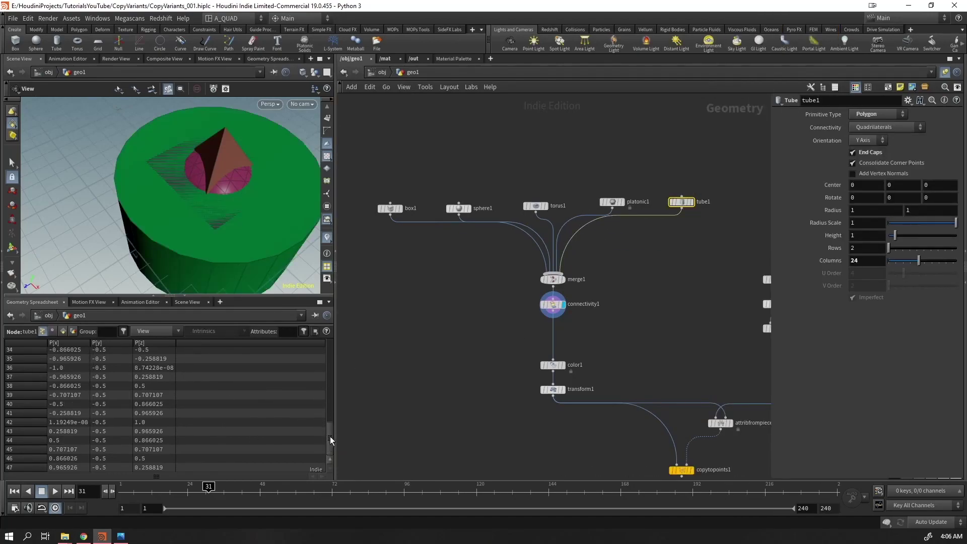
click(552, 304)
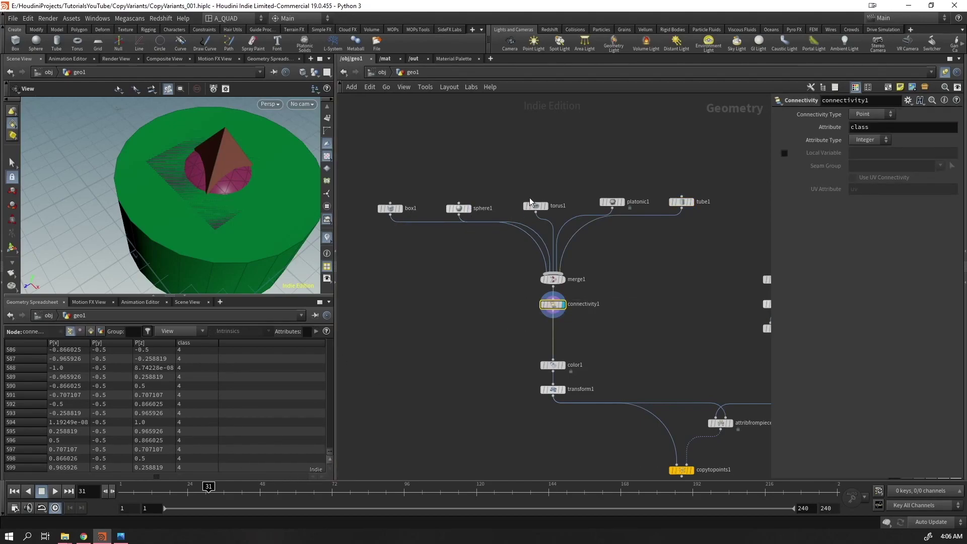
Set tube1's Radius Scale to 0.5 and view the resized tube among the merged shapes
click(681, 201)
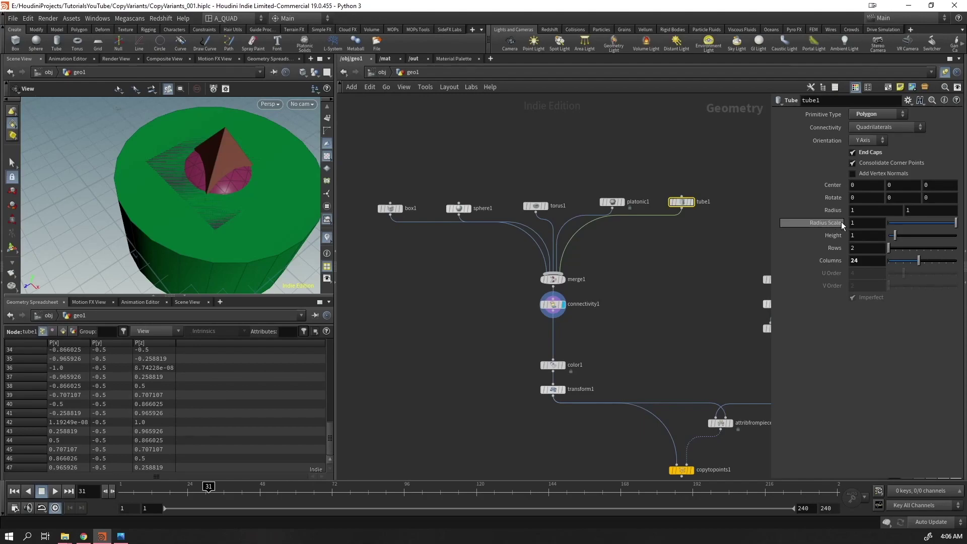
click(867, 223)
text(0.5)
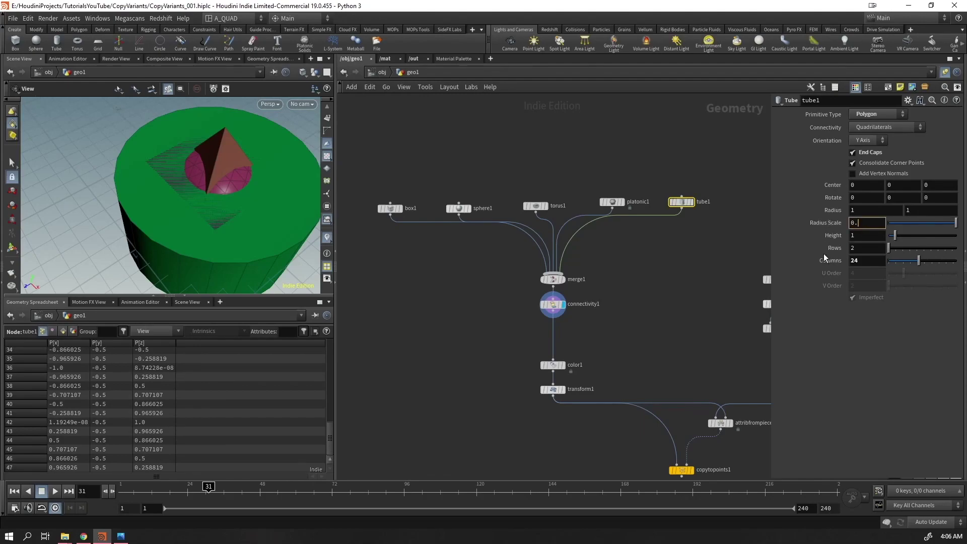
key(Return)
drag(241, 217, 232, 197)
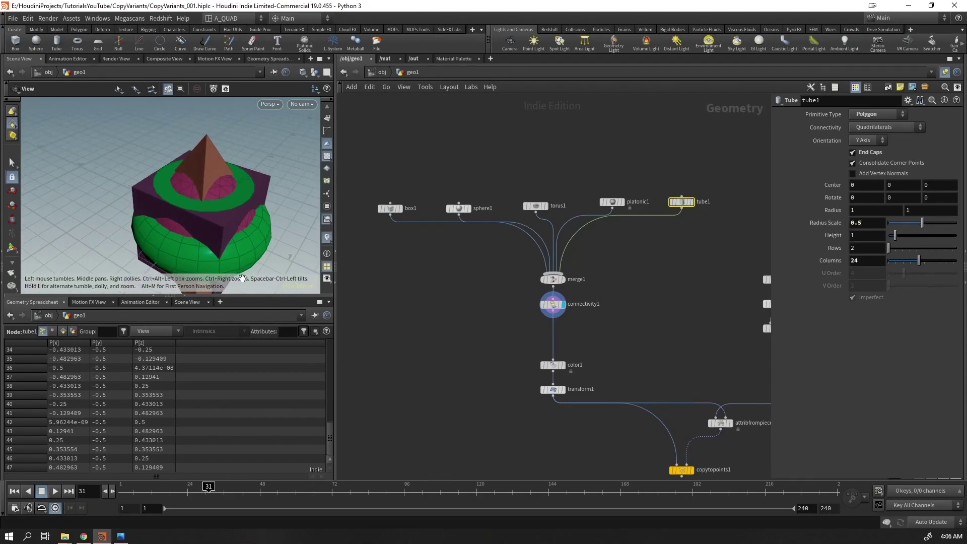
Display color1 with the class visualizer switched off and vary the seed of its random colors
click(563, 365)
drag(604, 343, 496, 376)
mouse_move(939, 177)
mouse_down()
mouse_move(911, 174)
mouse_move(924, 176)
mouse_up()
drag(180, 204, 163, 207)
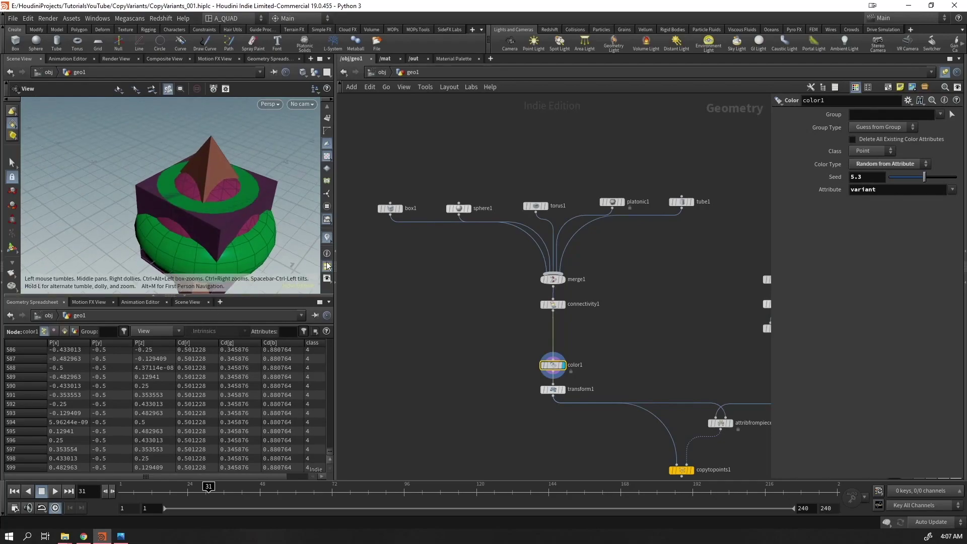
click(327, 237)
click(330, 225)
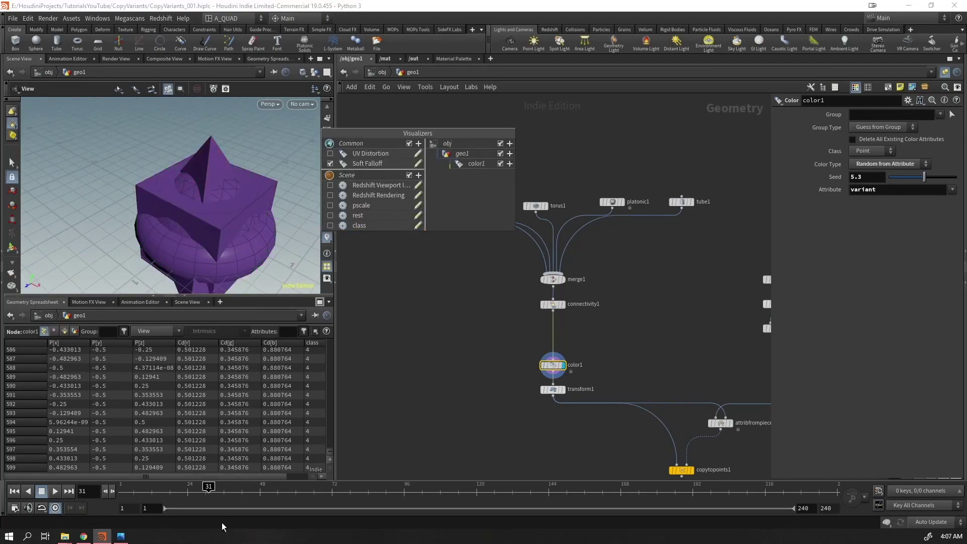
drag(924, 177, 901, 180)
Set connectivity1's output Attribute name to variant
drag(534, 298, 536, 301)
drag(597, 334, 516, 376)
drag(593, 332, 531, 297)
click(563, 304)
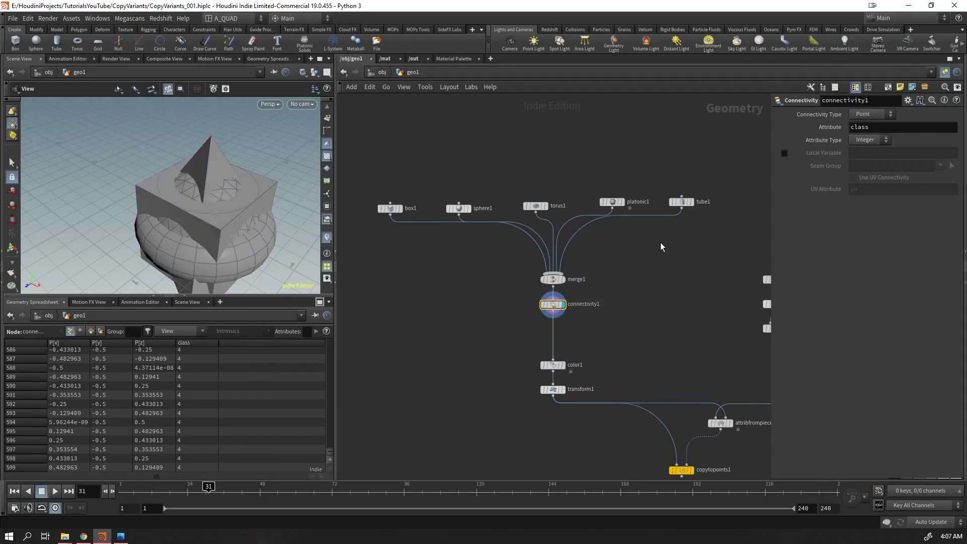
double_click(862, 128)
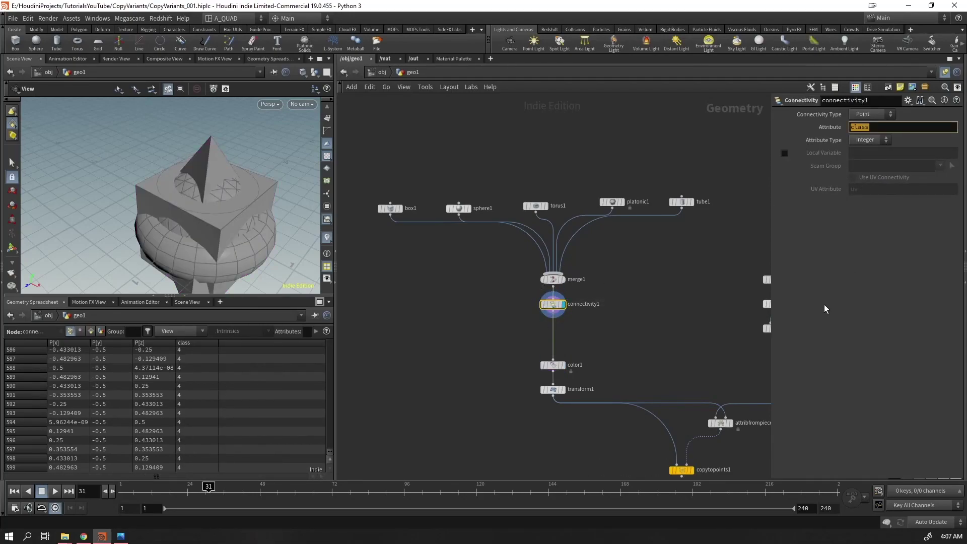
text(variant)
key(Return)
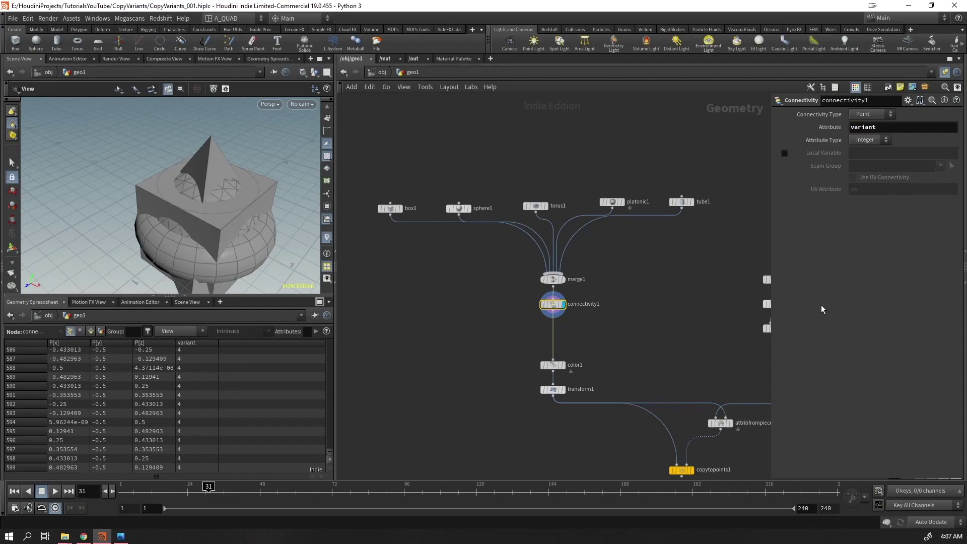
Display color1 to check the random color per shape, and return the display to connectivity1
click(563, 365)
click(553, 364)
drag(220, 234, 226, 221)
click(550, 306)
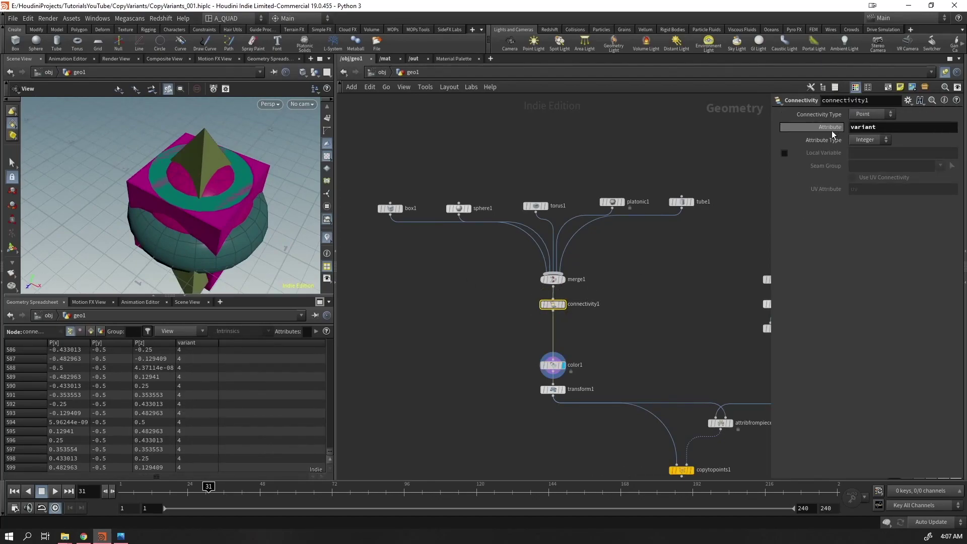
click(562, 304)
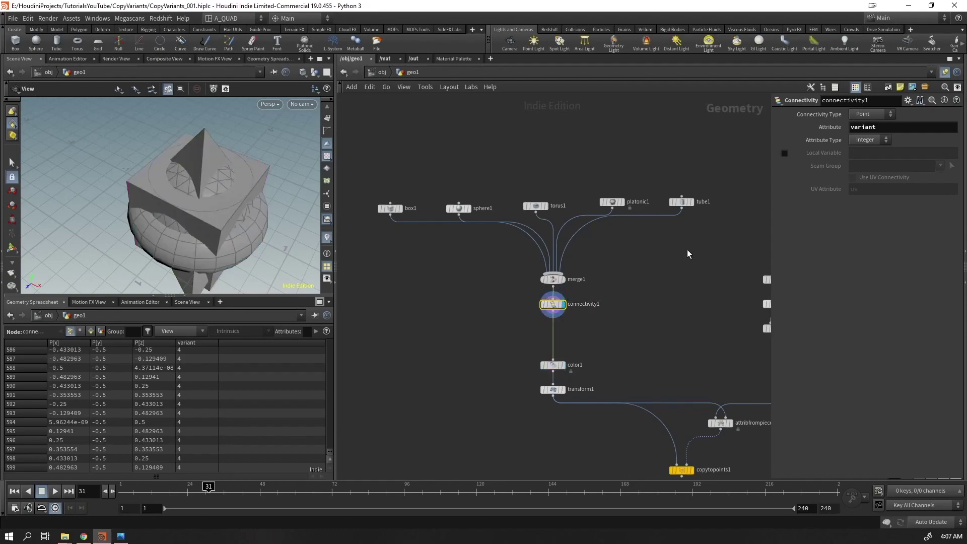
Add a For-Each Connected Piece block branching off merge1
middle_drag(478, 373, 537, 351)
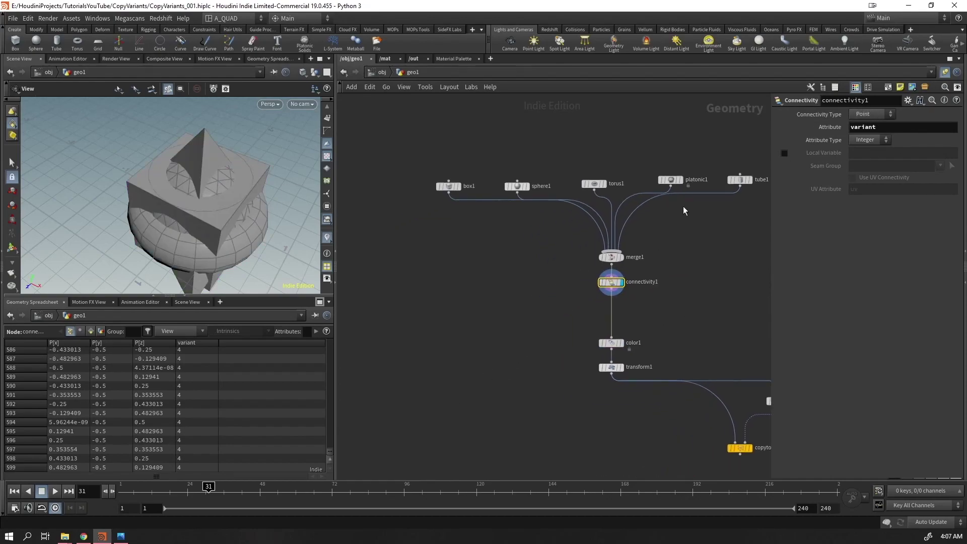
click(622, 257)
click(608, 270)
key(Tab)
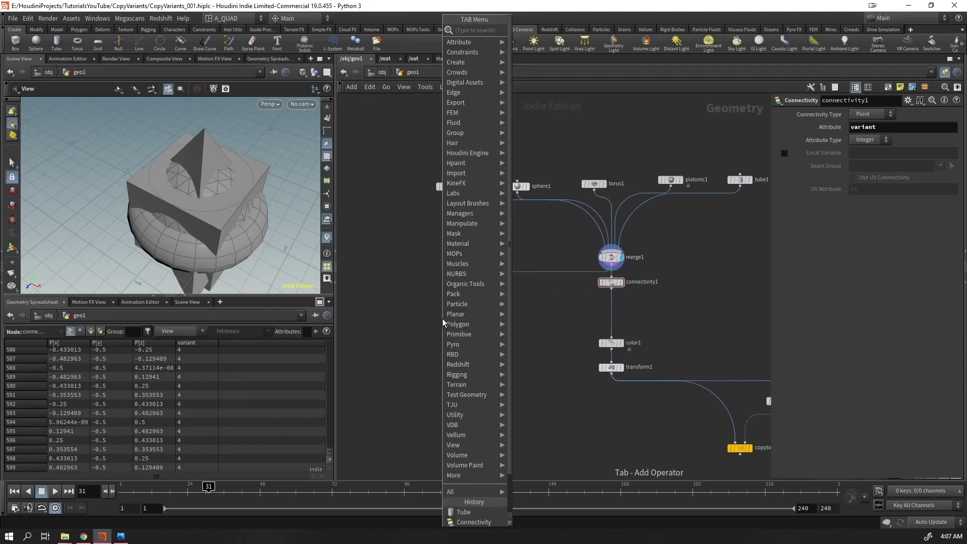
text(foreachco)
key(Return)
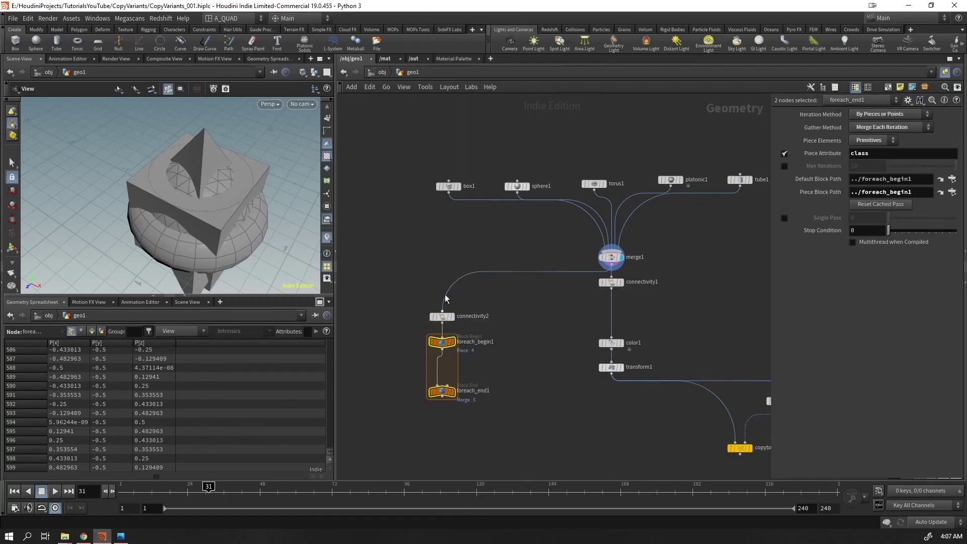
Move connectivity2 and its for-each block up beside connectivity1
click(442, 316)
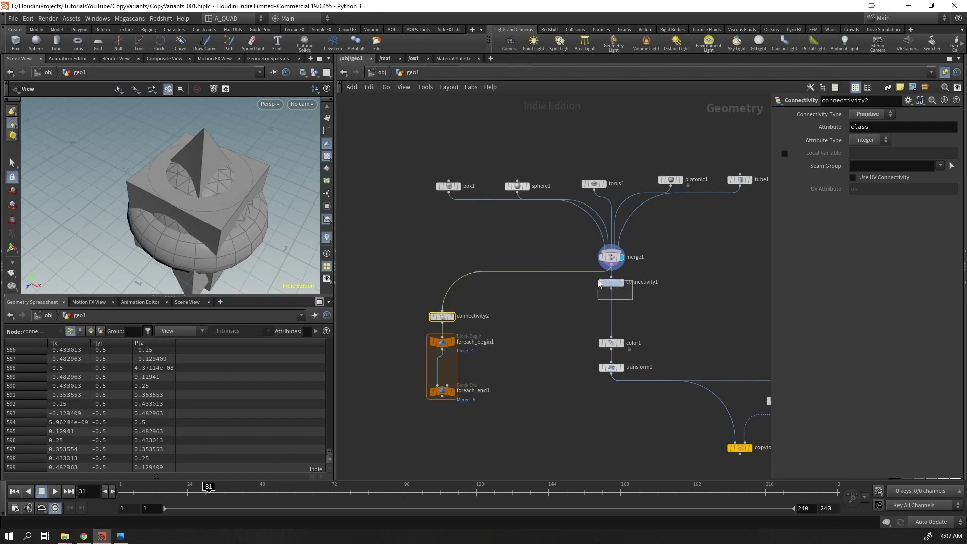
drag(599, 284, 598, 282)
drag(481, 279, 394, 335)
drag(512, 248, 410, 403)
drag(446, 320, 508, 288)
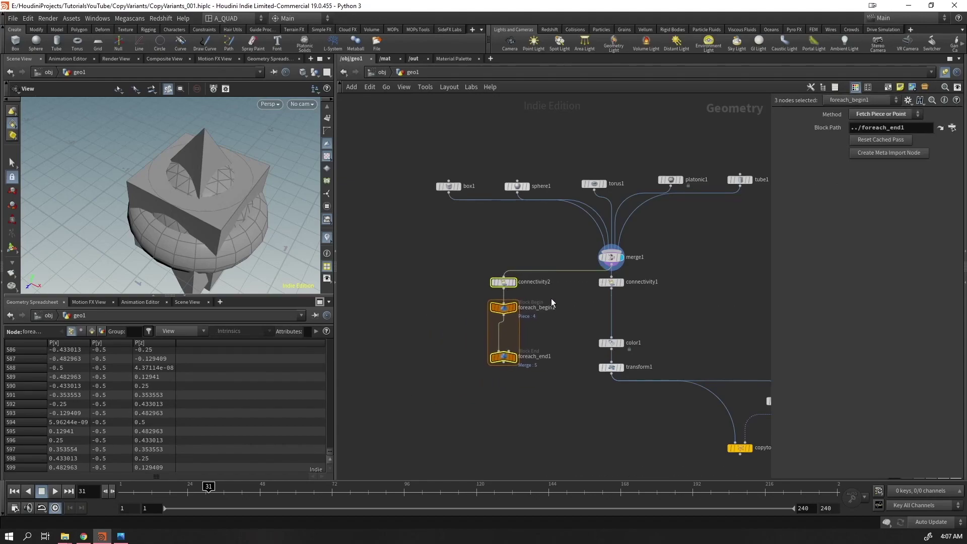
Examine connectivity2's parameters and display foreach_end1 to check its Piece Attribute
click(498, 283)
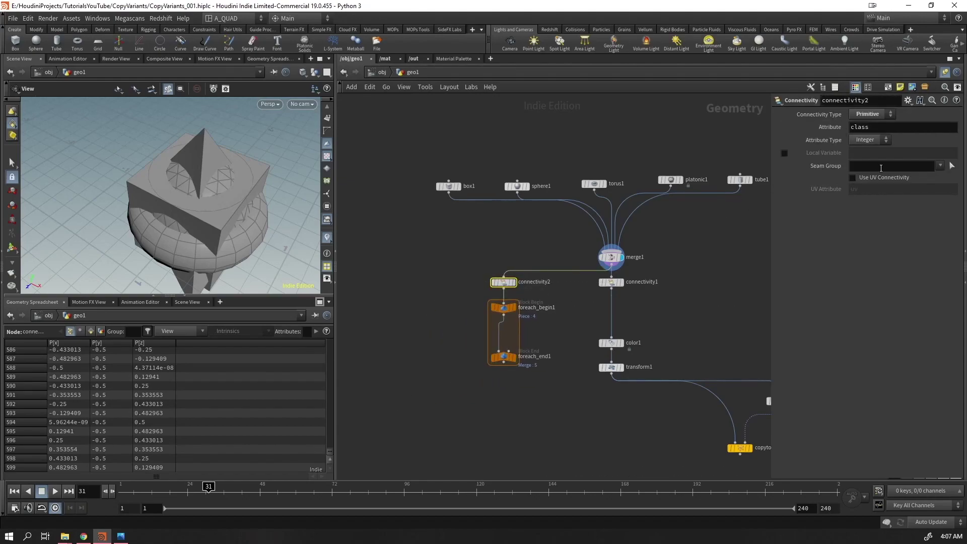
click(513, 357)
click(504, 356)
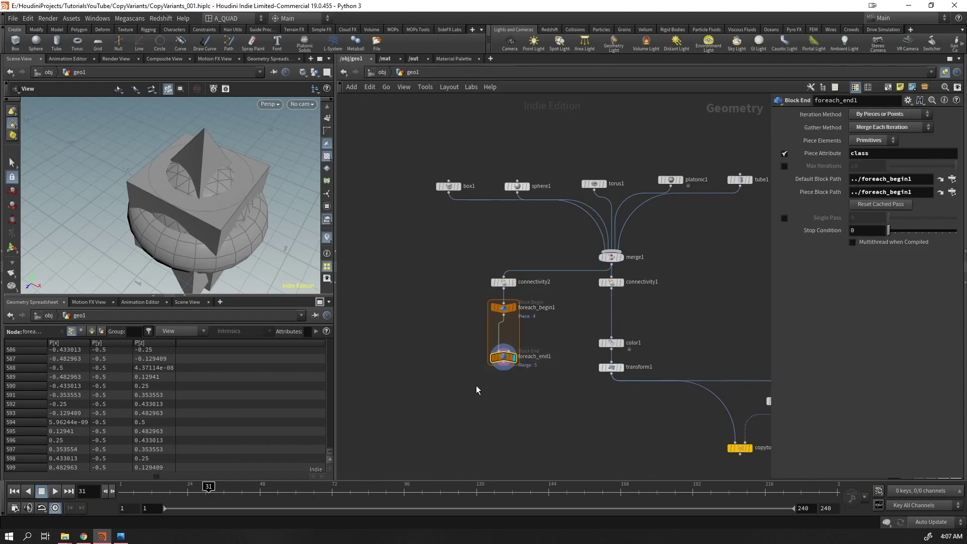
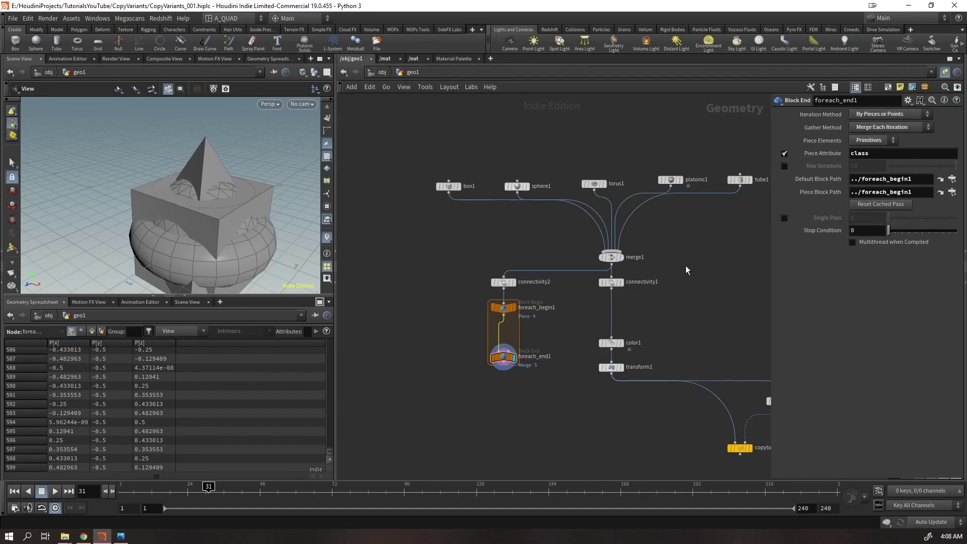
Set connectivity2's Attribute name to variant
middle_drag(555, 337, 560, 326)
drag(521, 257, 512, 268)
drag(870, 127, 773, 141)
text(v)
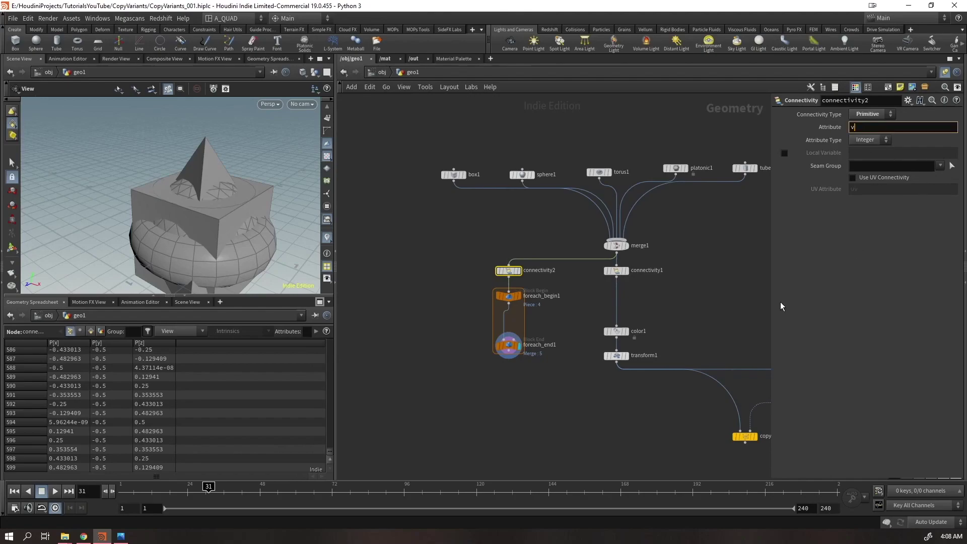
text(ariant)
key(Return)
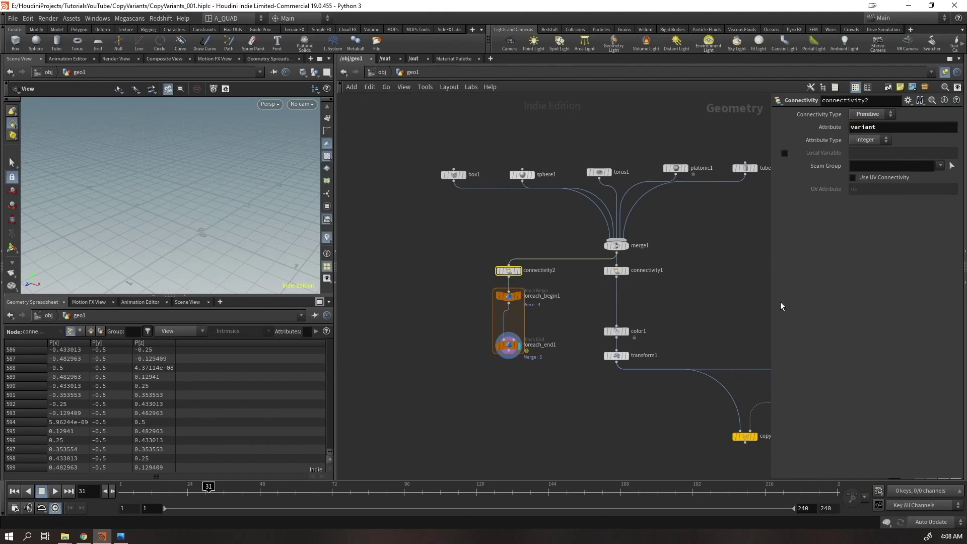
Set foreach_end1's Piece Attribute to variant
drag(549, 312, 466, 391)
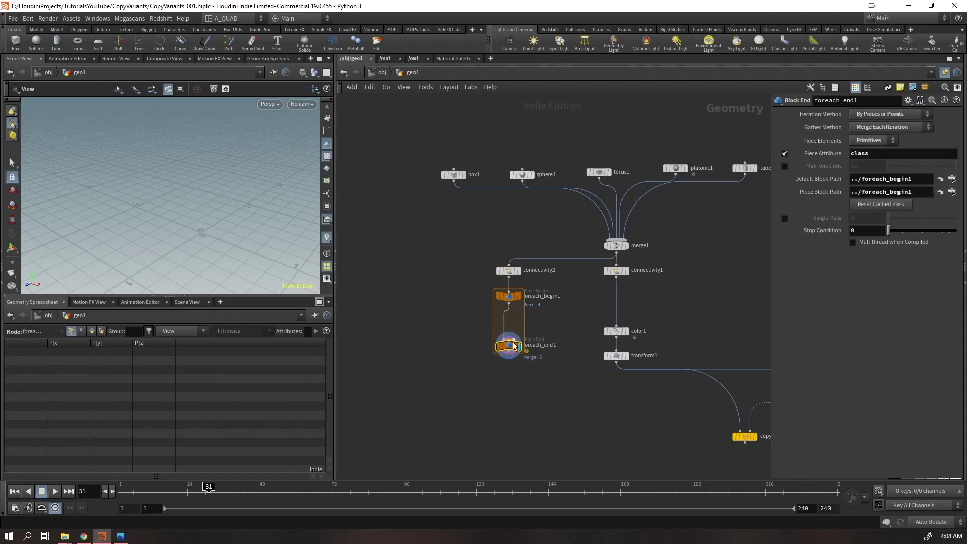
double_click(890, 153)
text(va)
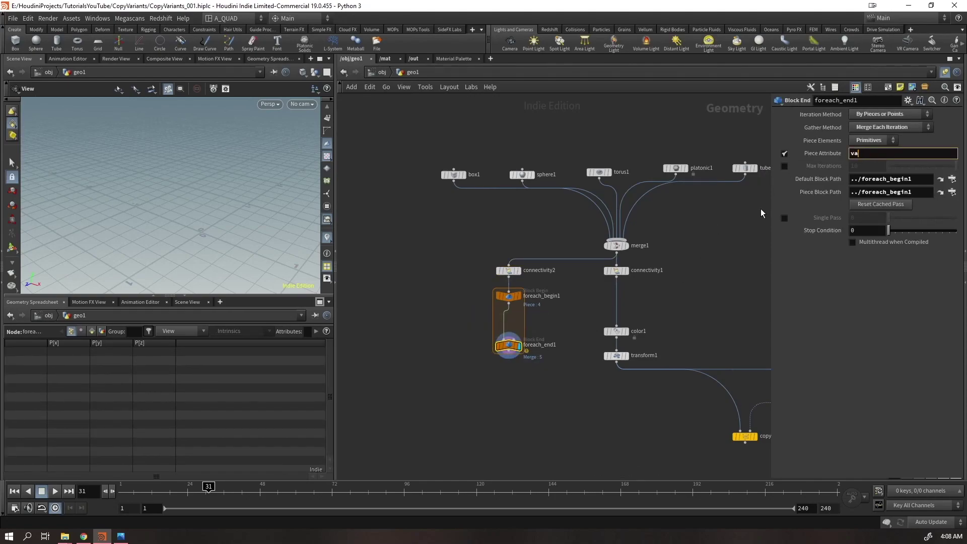
text(riant)
key(Return)
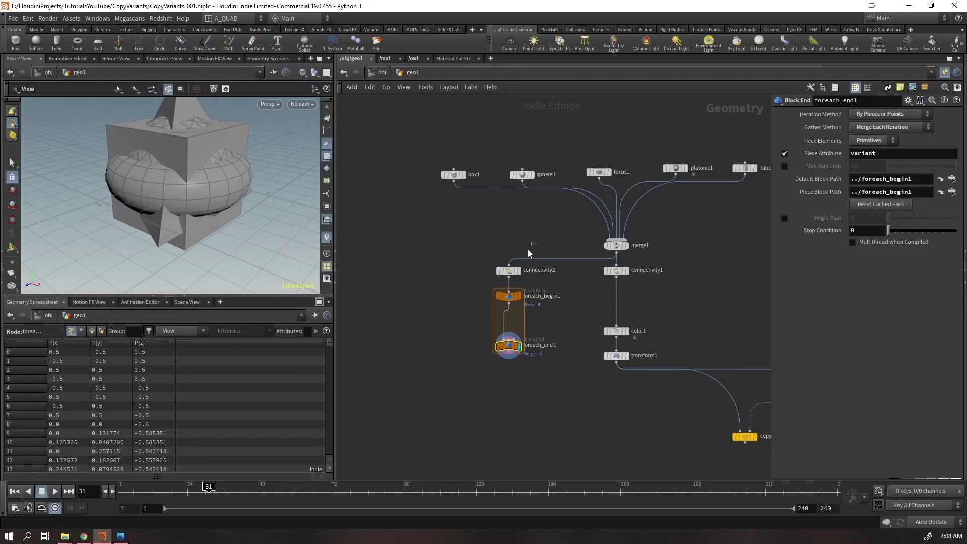
Try the Point connectivity type on connectivity2 and undo the change
click(508, 270)
click(873, 114)
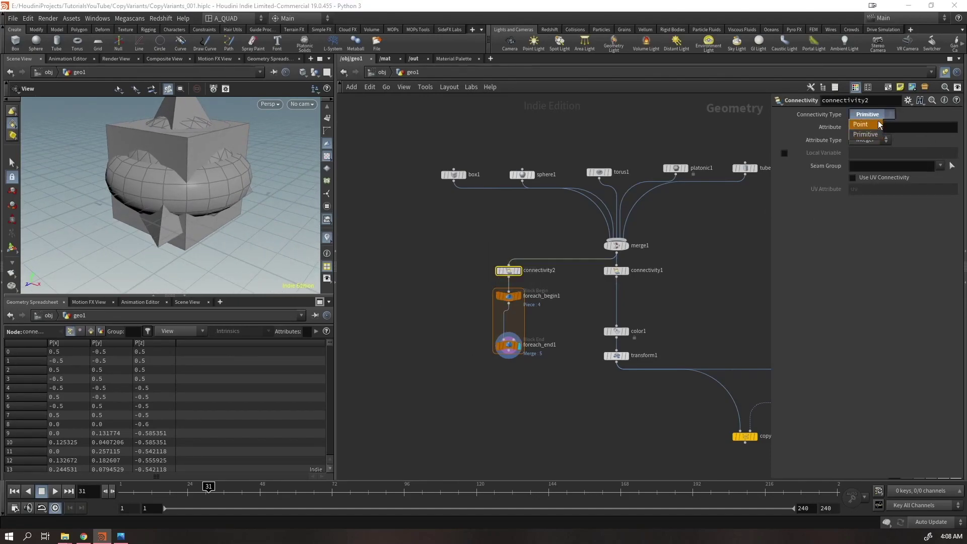
click(861, 124)
key(ctrl+z)
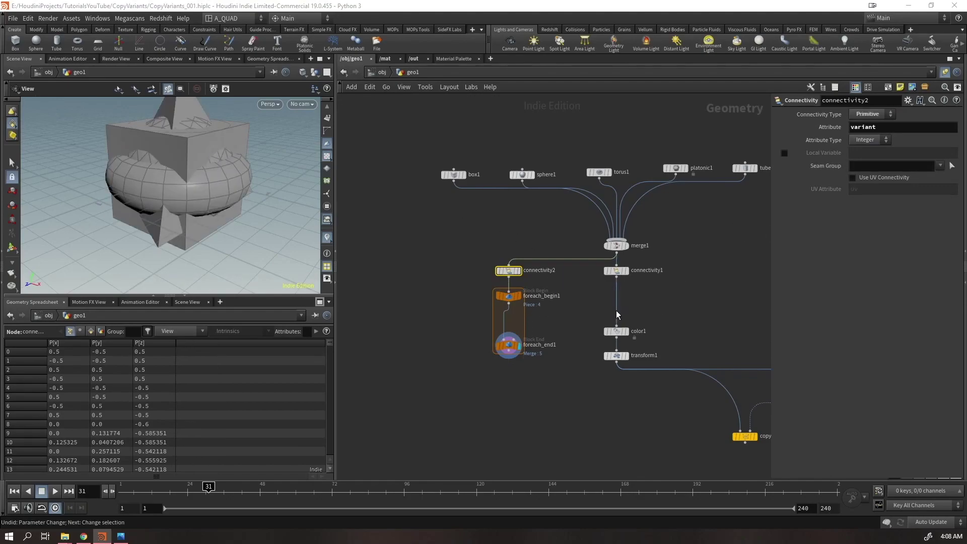
Delete connectivity2 and display connectivity1
key(Delete)
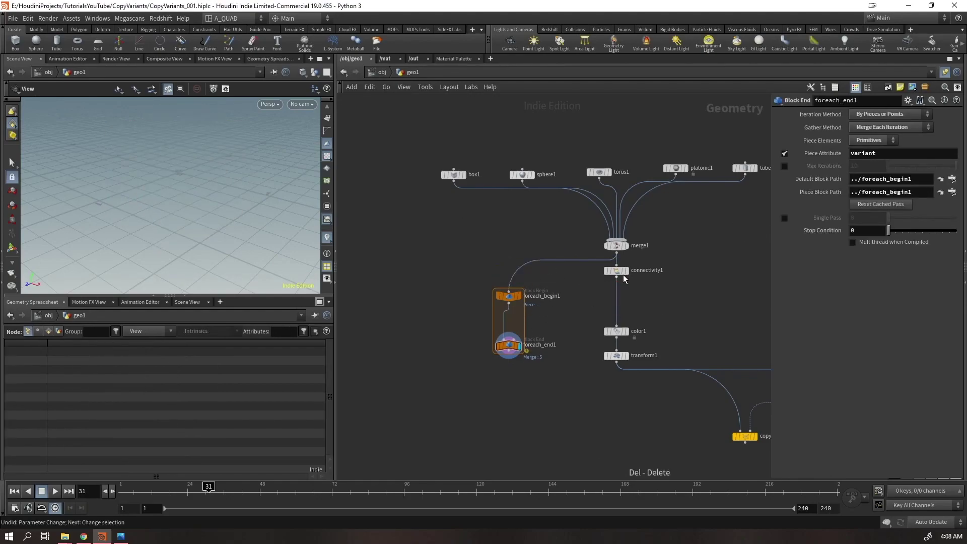
click(626, 271)
click(610, 272)
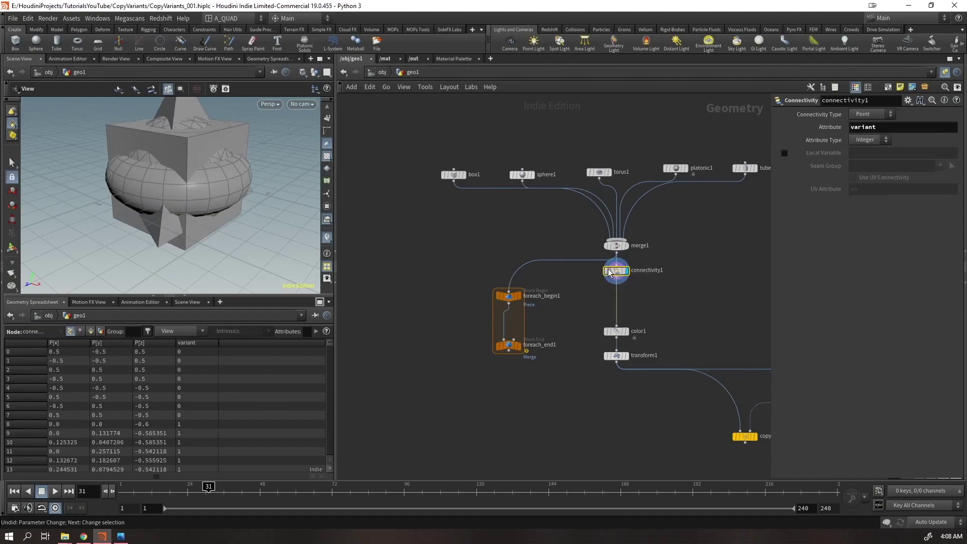
Add an Attribute Promote node fed by connectivity1's output
click(622, 282)
key(Tab)
text(at)
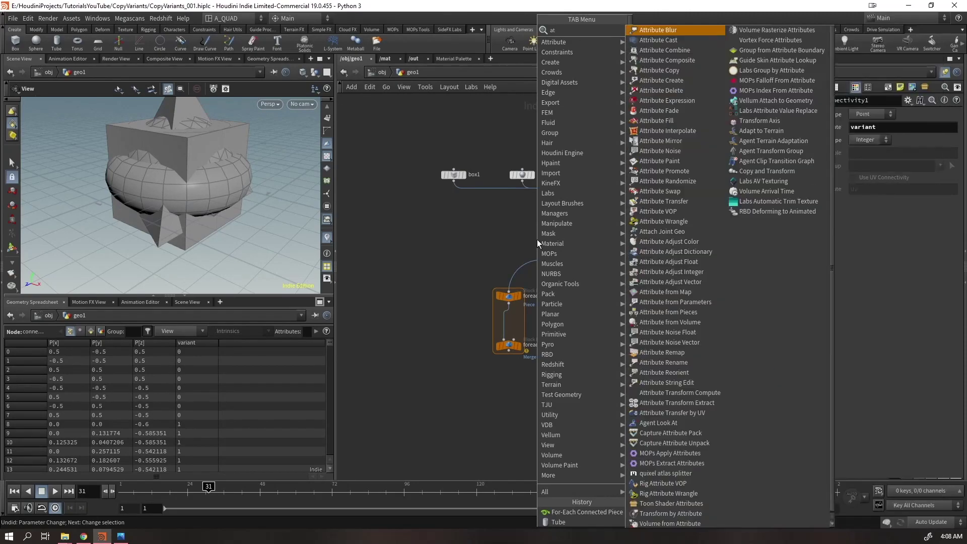
text( pro)
key(Return)
click(537, 240)
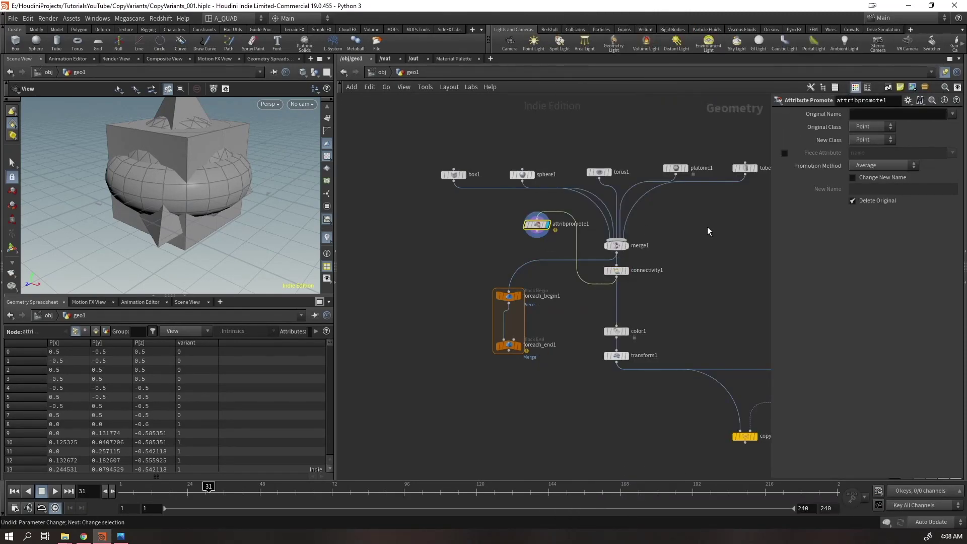
Set attribpromote1 to promote variant under the new name class, with Delete Original turned off
click(864, 202)
click(858, 177)
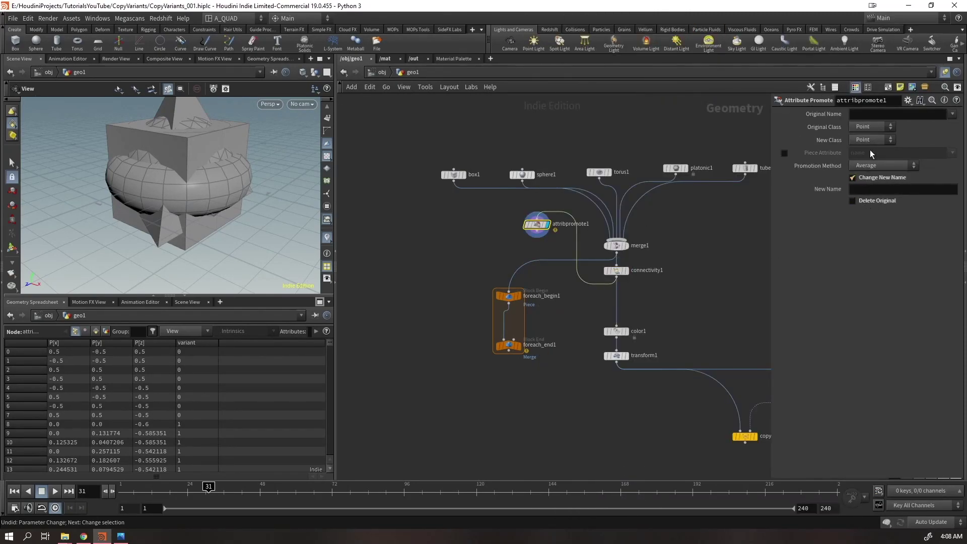
click(951, 114)
click(940, 135)
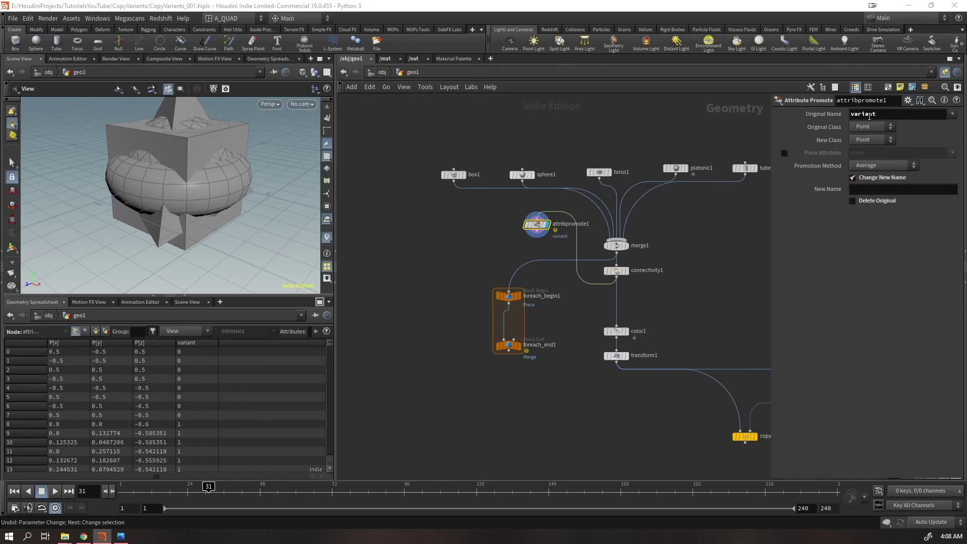
click(870, 188)
text(class)
key(Return)
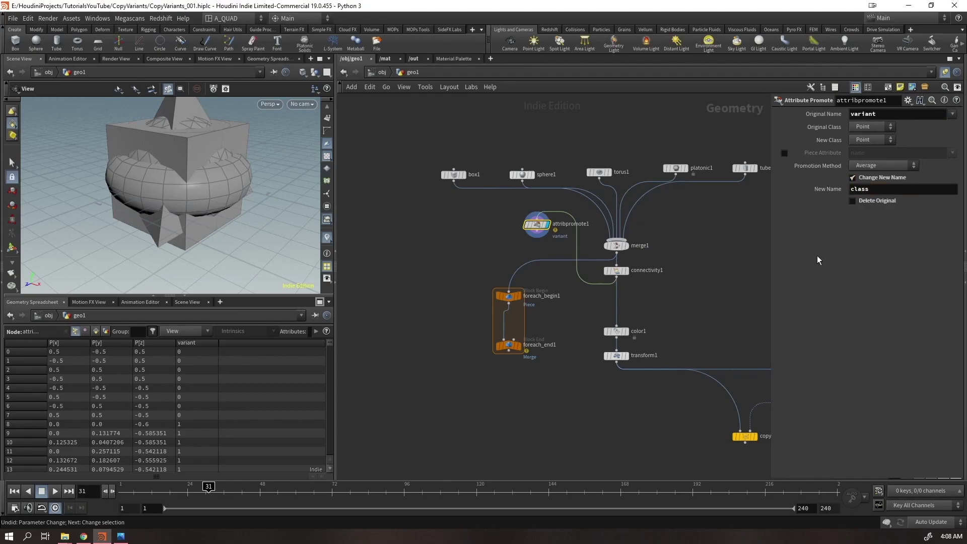
Insert attribpromote1 ahead of foreach_begin1 and set its New Class to Primitive
drag(537, 230, 509, 292)
drag(535, 224, 507, 265)
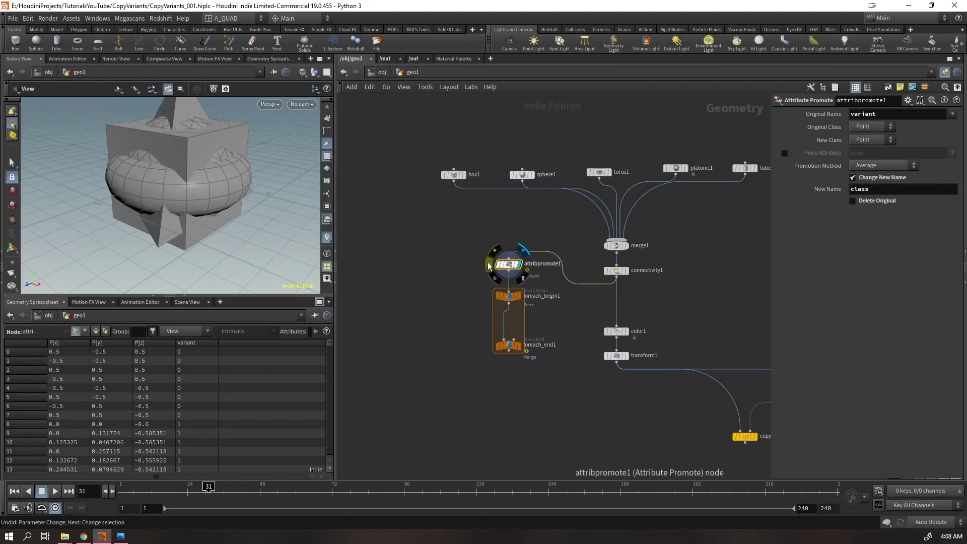
click(503, 256)
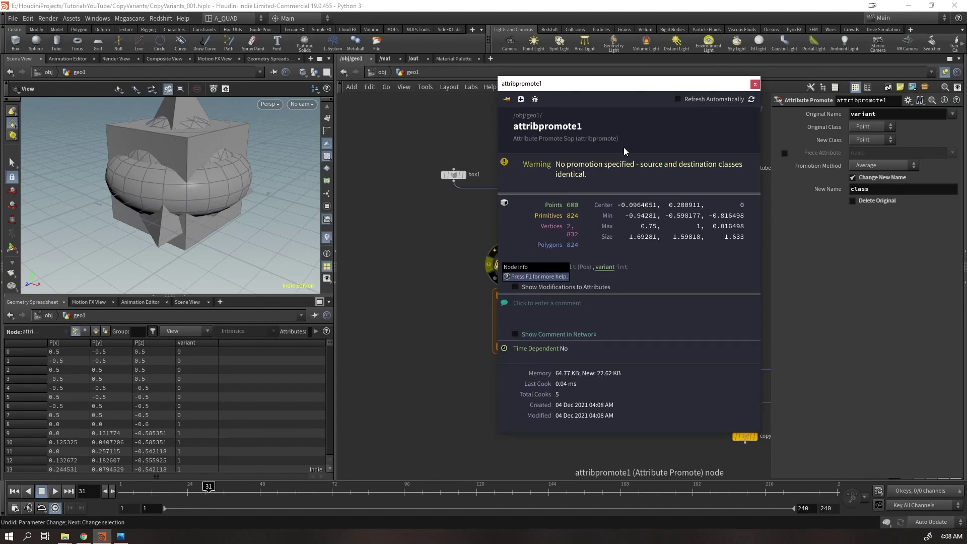
click(754, 84)
click(872, 140)
click(863, 165)
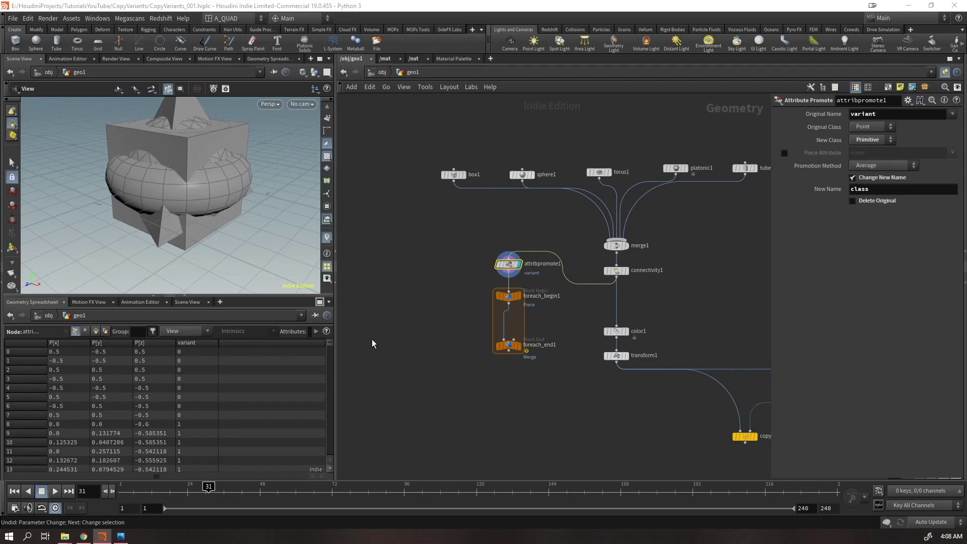
Display foreach_end1 and set its Piece Attribute to class
scroll(458, 319, up, 3)
click(563, 279)
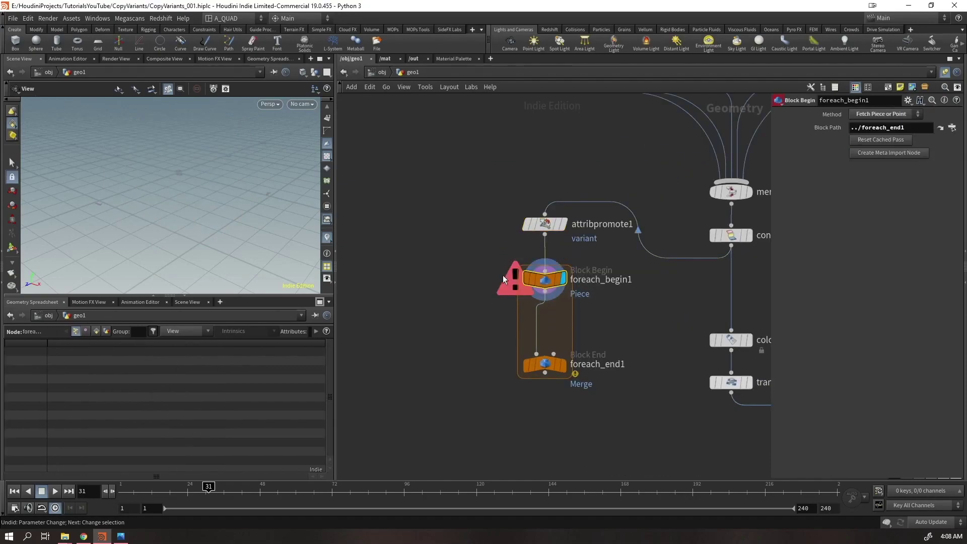
click(563, 364)
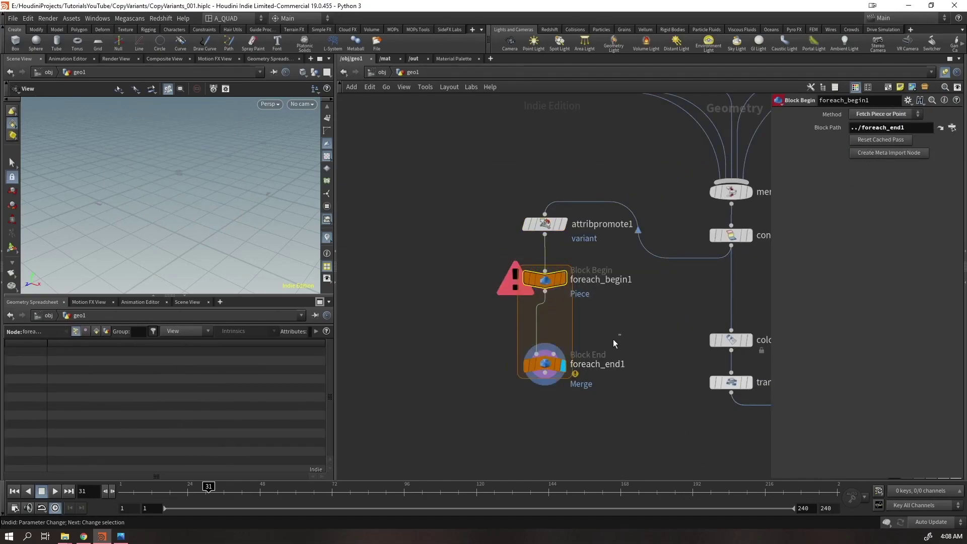
text(class)
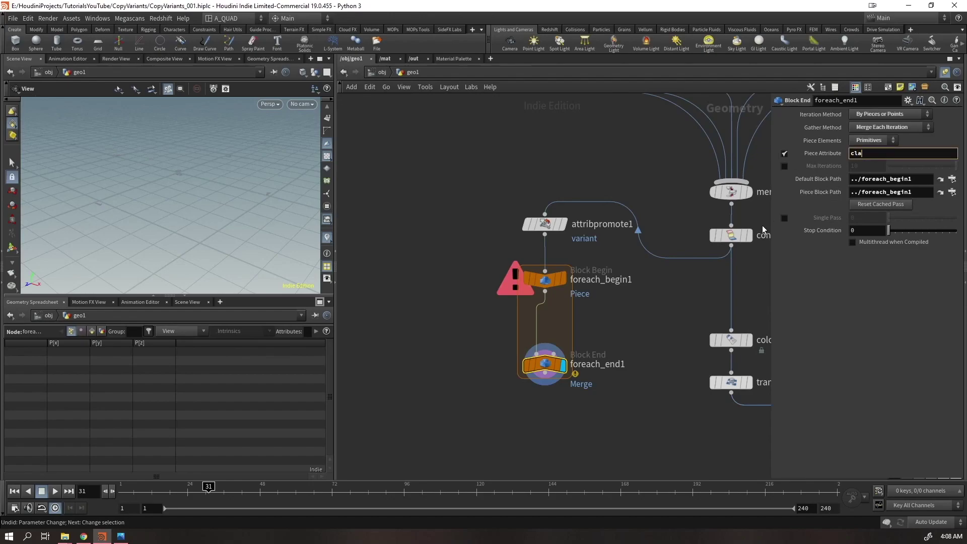
key(Return)
Tidy attribpromote1 and the for-each block into a compact vertical stack below connectivity1's branch
drag(600, 159, 508, 336)
drag(506, 229, 530, 285)
middle_drag(582, 206, 580, 148)
click(581, 149)
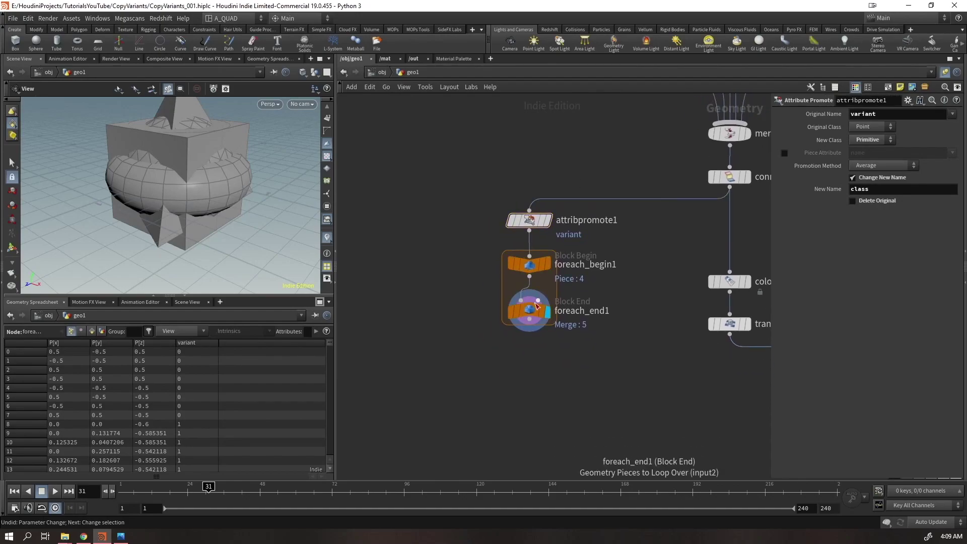
Move foreach_end1 down and insert a Match Size node between foreach_begin1 and foreach_end1
drag(538, 309, 531, 414)
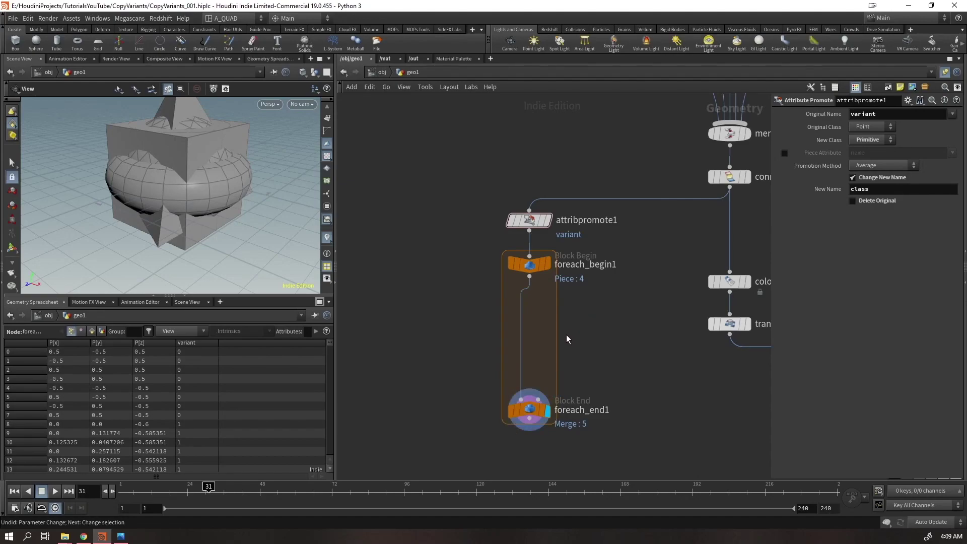
key(Tab)
text(matchs)
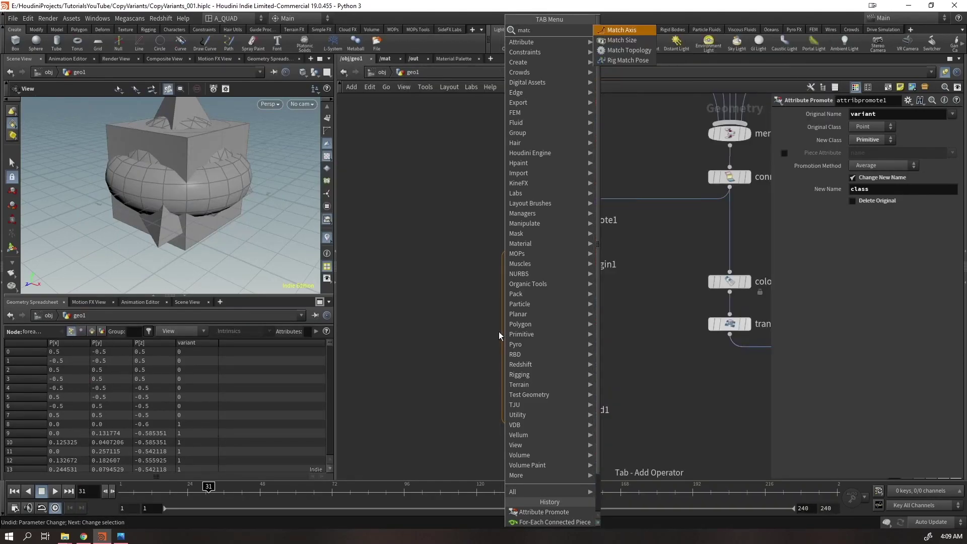
key(Return)
key(Return)
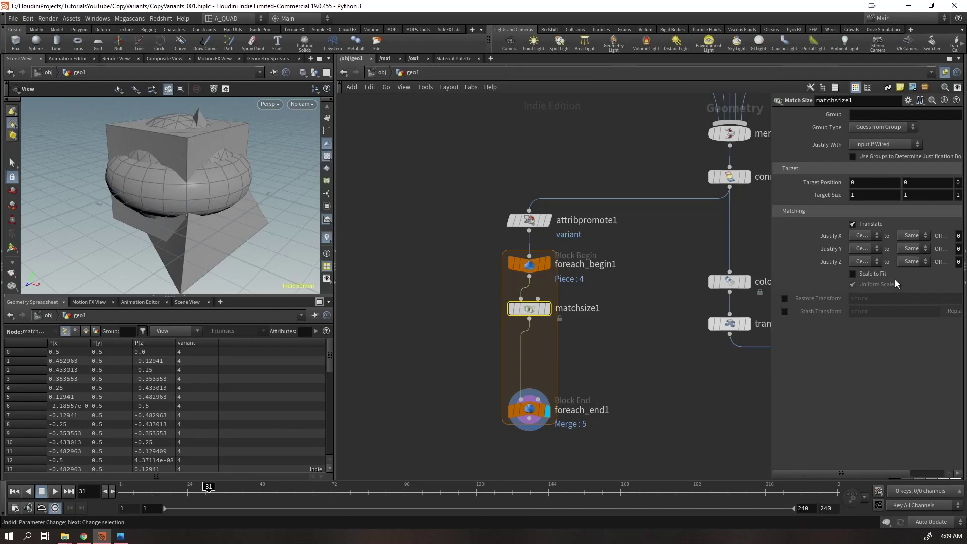
Set matchsize1's Justify X and Z to None and Justify Y to Min, and move foreach_end1 up beneath it
click(861, 246)
click(864, 248)
click(866, 258)
click(865, 261)
click(869, 273)
click(861, 249)
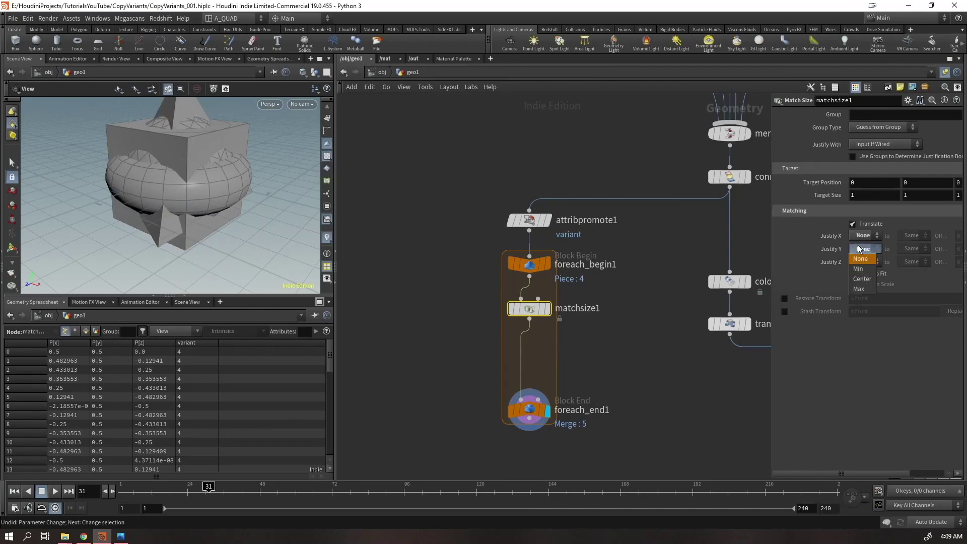
click(864, 271)
drag(187, 215, 280, 206)
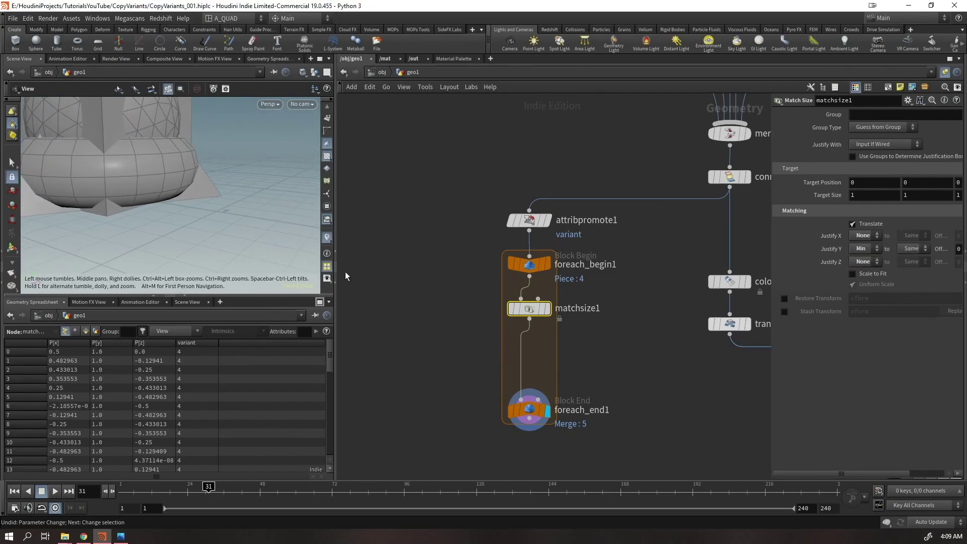
drag(528, 409, 528, 356)
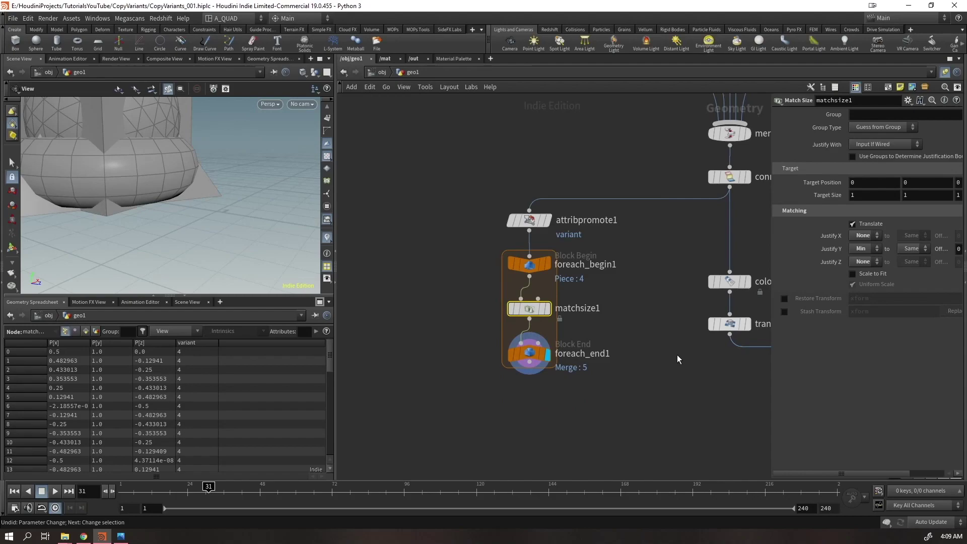
middle_drag(678, 355, 627, 363)
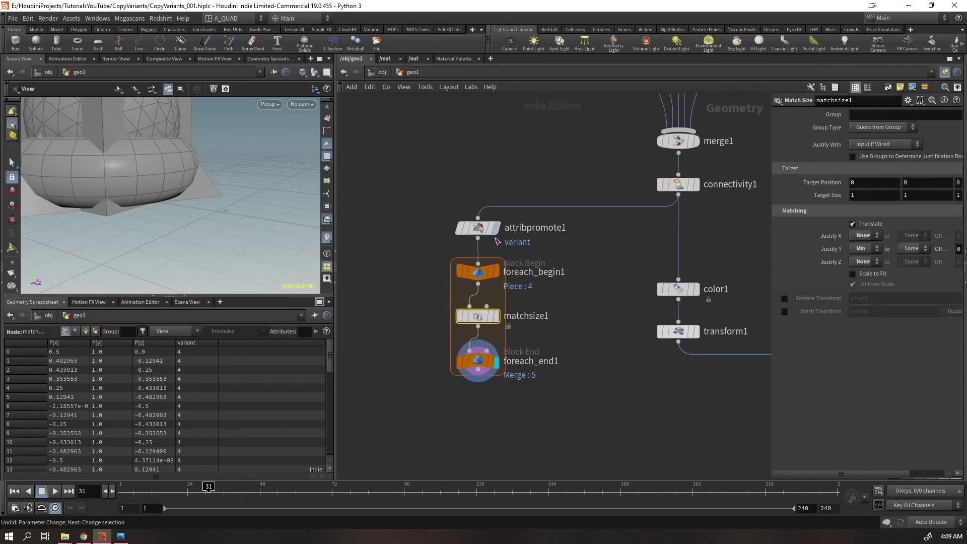
Branch a second Match Size node directly off connectivity1, outside the for-each loop
drag(678, 195, 583, 377)
text(mat)
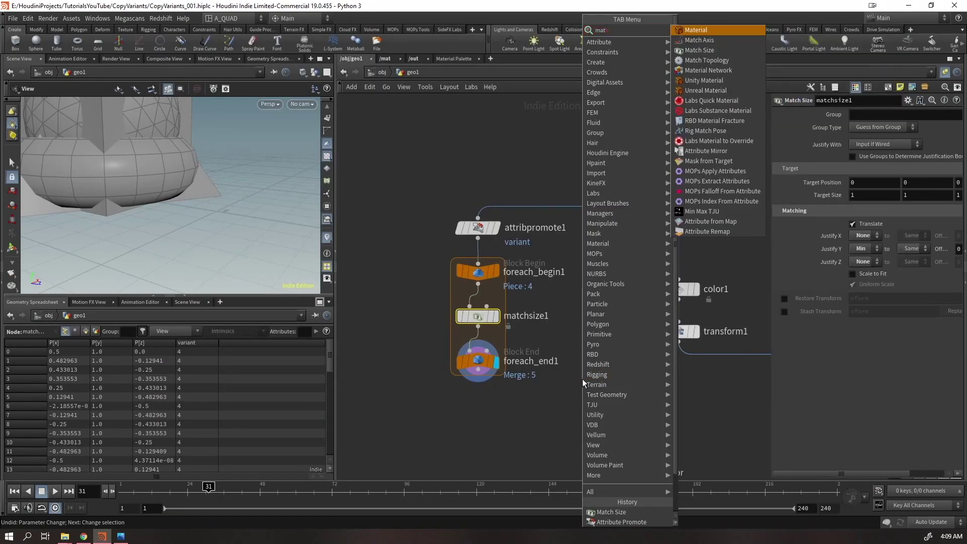
key(Down)
key(Down)
key(Return)
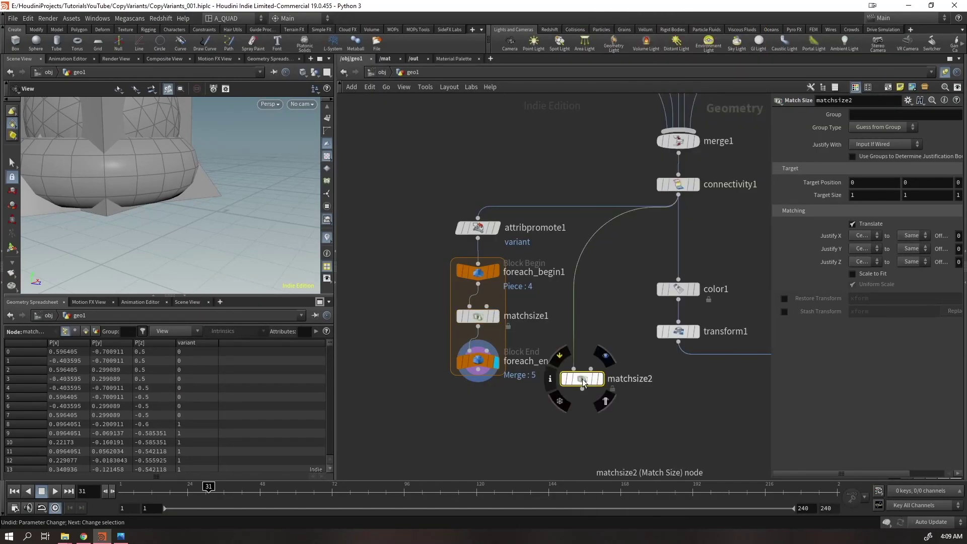
Display matchsize2, set its Justify X and Z to None and Justify Y to Min, and examine how the shapes sit
click(870, 246)
click(865, 248)
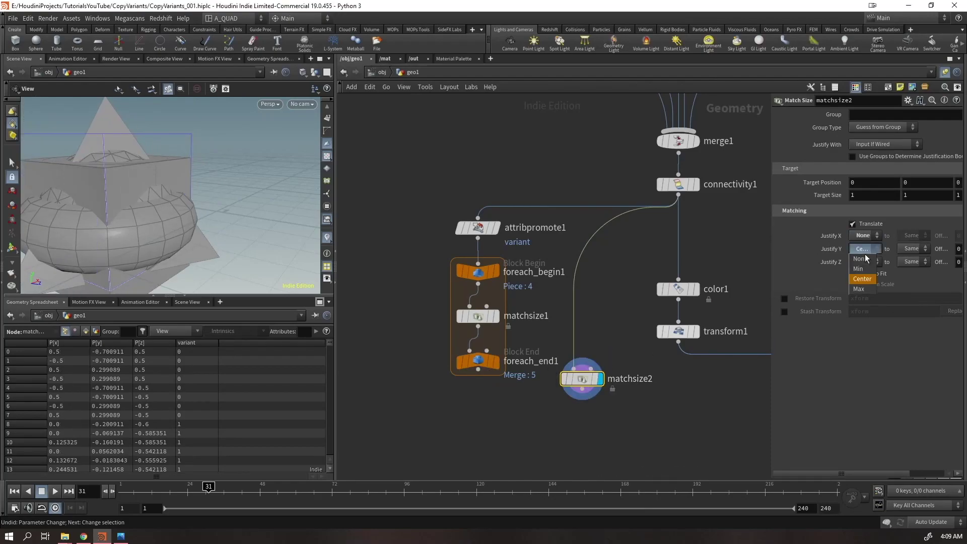
click(864, 259)
click(864, 263)
click(865, 273)
click(860, 248)
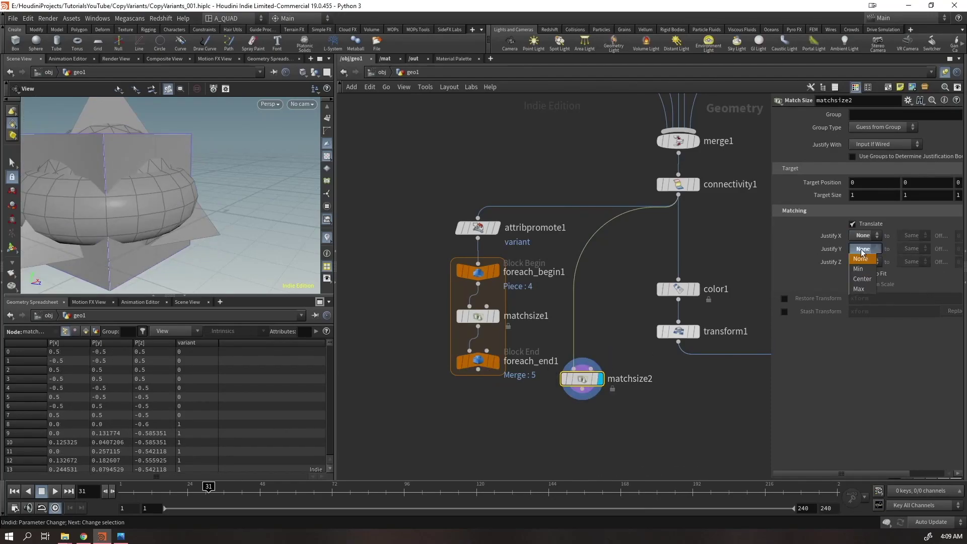
click(862, 259)
drag(195, 237, 205, 216)
middle_drag(188, 188, 270, 346)
drag(193, 183, 80, 115)
drag(167, 175, 194, 221)
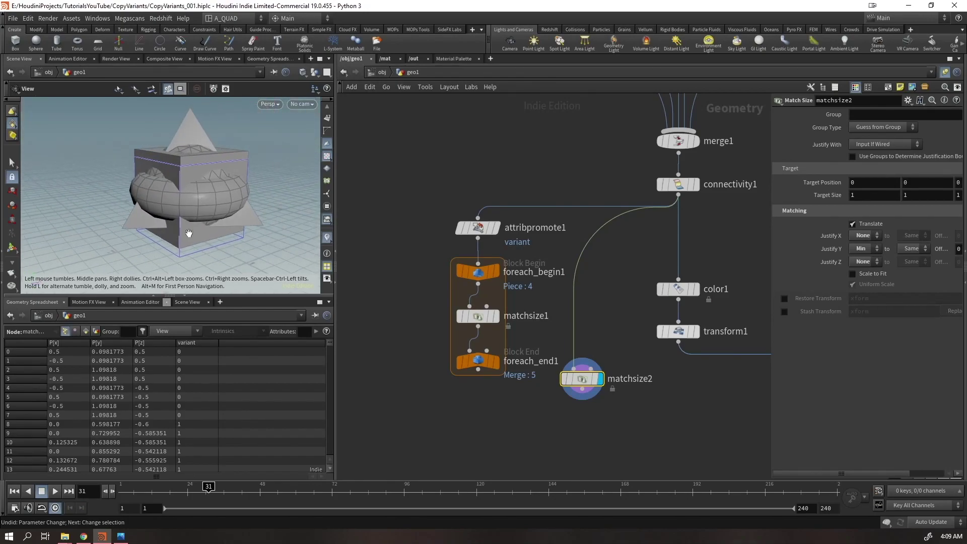
Display foreach_end1 to compare the individually aligned shapes, and save the scene
click(497, 361)
drag(494, 415, 465, 243)
drag(179, 217, 149, 195)
key(ctrl+s)
Enable Single Pass on foreach_end1 and step through the pieces, checking their ground alignment in an orthographic view
click(477, 355)
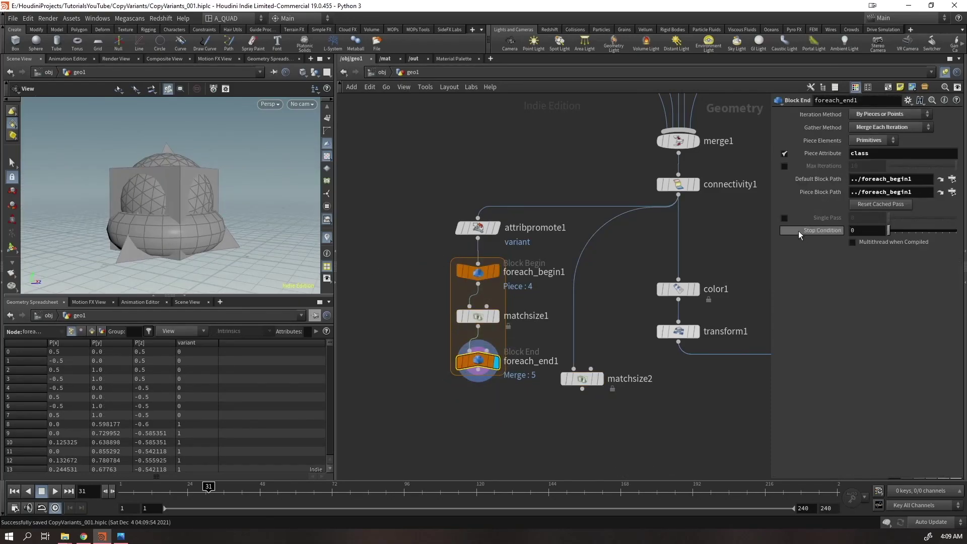
click(784, 218)
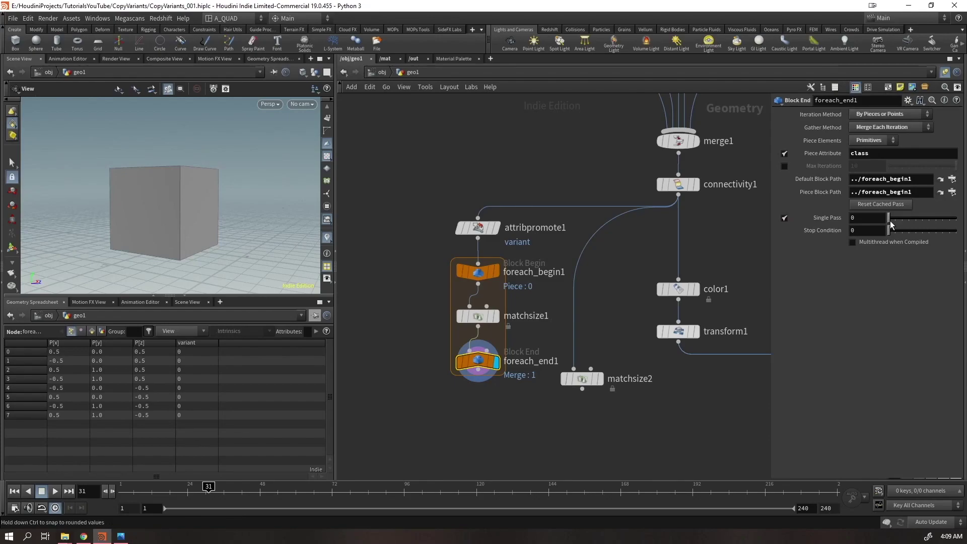
mouse_move(892, 222)
mouse_down()
mouse_move(918, 225)
mouse_move(888, 221)
mouse_up()
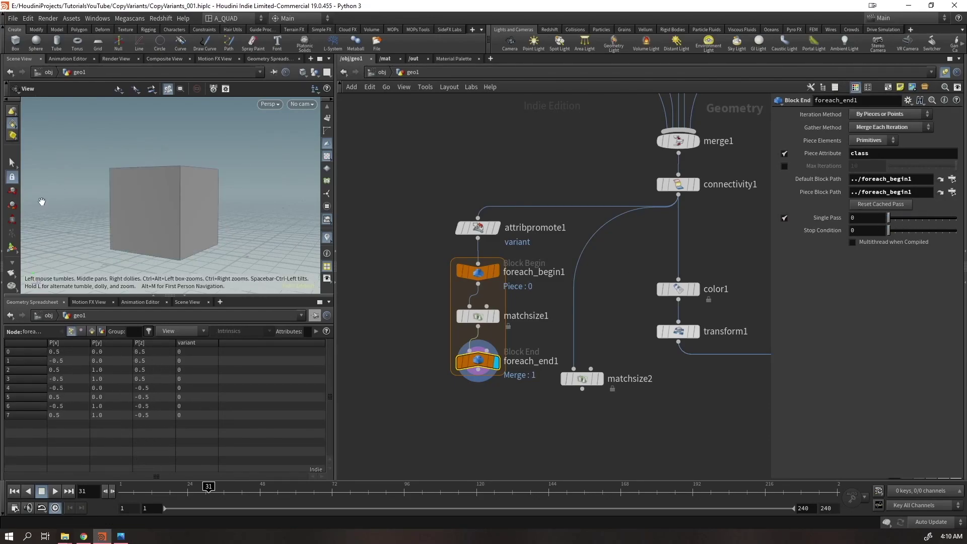
key(space+3)
right_drag(212, 183, 181, 212)
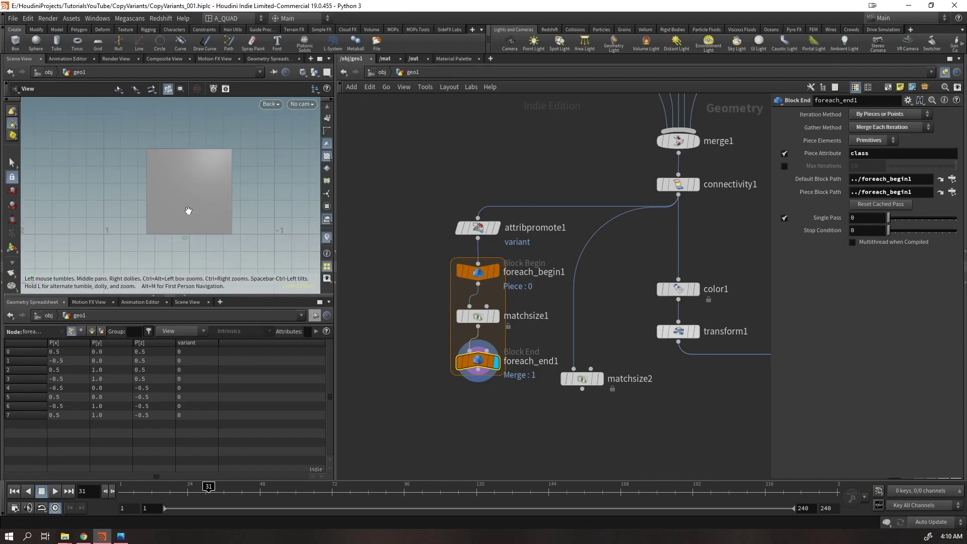
mouse_move(895, 218)
mouse_down()
mouse_move(921, 232)
mouse_move(884, 229)
mouse_up()
key(space+1)
Delete matchsize2 and rewire the network so color1 feeds attribpromote1 and foreach_end1 feeds transform1
key(Delete)
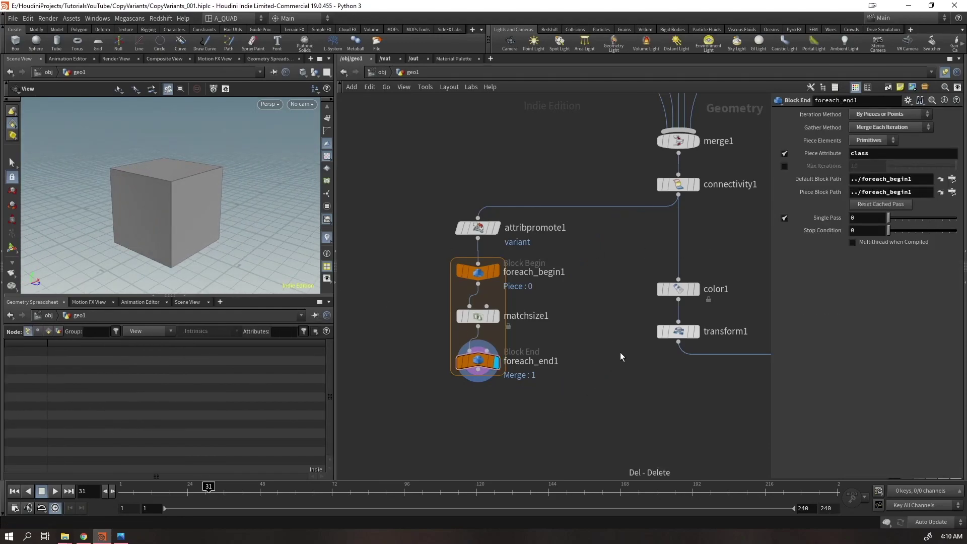
drag(700, 390, 649, 287)
middle_drag(620, 358, 566, 309)
drag(503, 379, 458, 323)
click(559, 297)
drag(609, 238, 463, 310)
drag(625, 283, 615, 436)
drag(539, 310, 526, 351)
drag(547, 392, 615, 427)
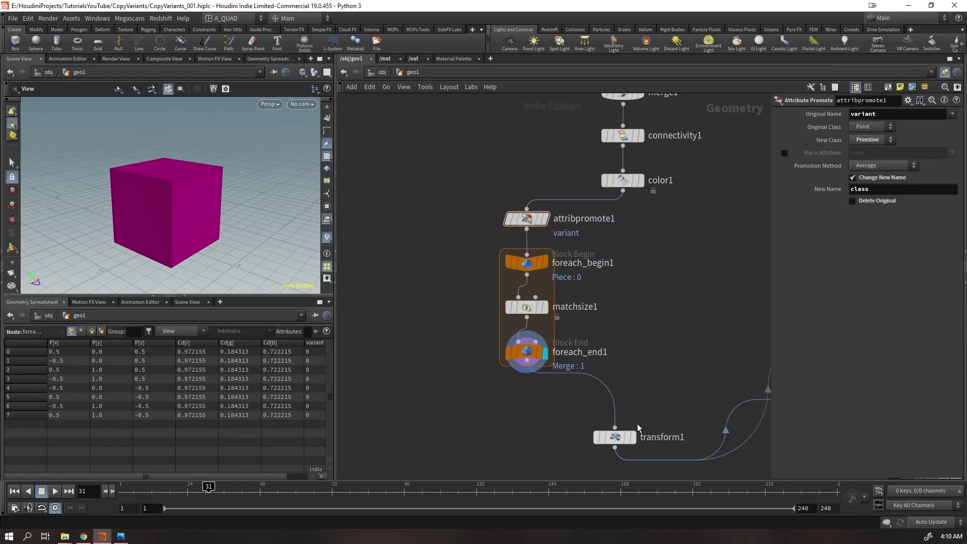
Display transform1 and select it to examine the rotated piece and its settings
click(632, 437)
drag(154, 256, 137, 258)
scroll(137, 257, down, 5)
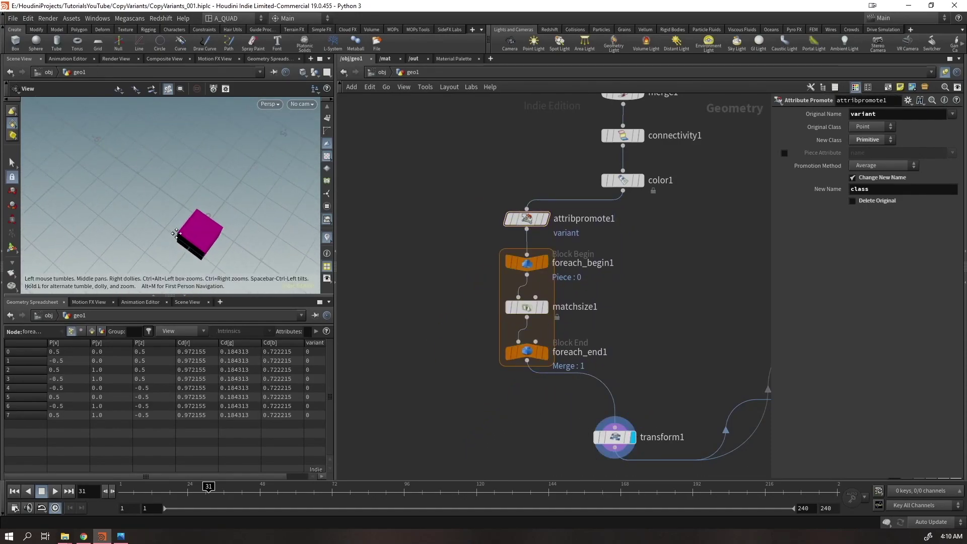
middle_drag(137, 258, 92, 169)
click(619, 437)
Lay out the nodes from merge1 to transform1 in a straight column below the primitive shapes
scroll(665, 380, up, 1)
middle_drag(658, 358, 568, 301)
scroll(552, 210, down, 3)
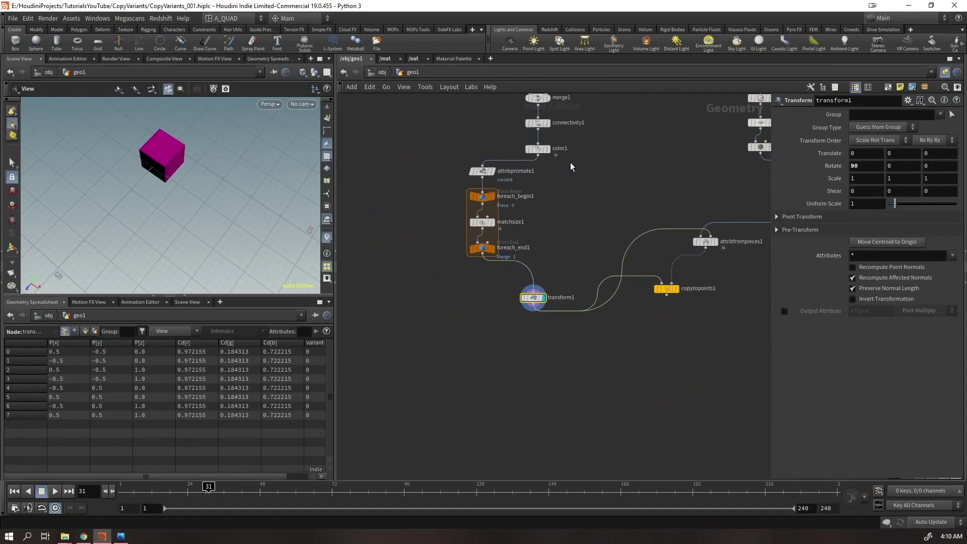
scroll(568, 248, down, 3)
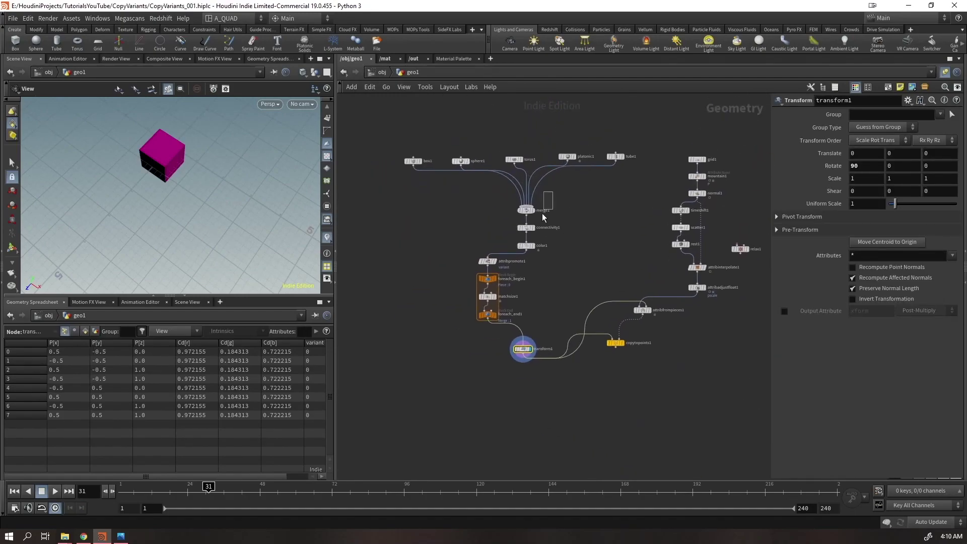
drag(549, 205, 471, 399)
key(l)
drag(533, 237, 544, 216)
Move the scatter branch, attribfrompieces1 and copytopoints1 into tidy positions beside the variants column
middle_drag(706, 338, 634, 306)
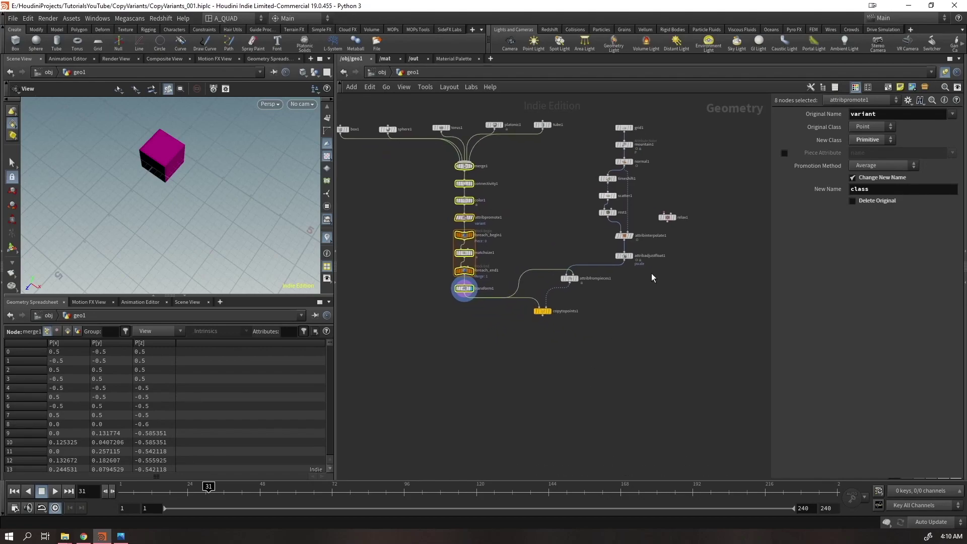
drag(612, 291, 598, 322)
shift+drag(598, 383, 529, 321)
click(587, 380)
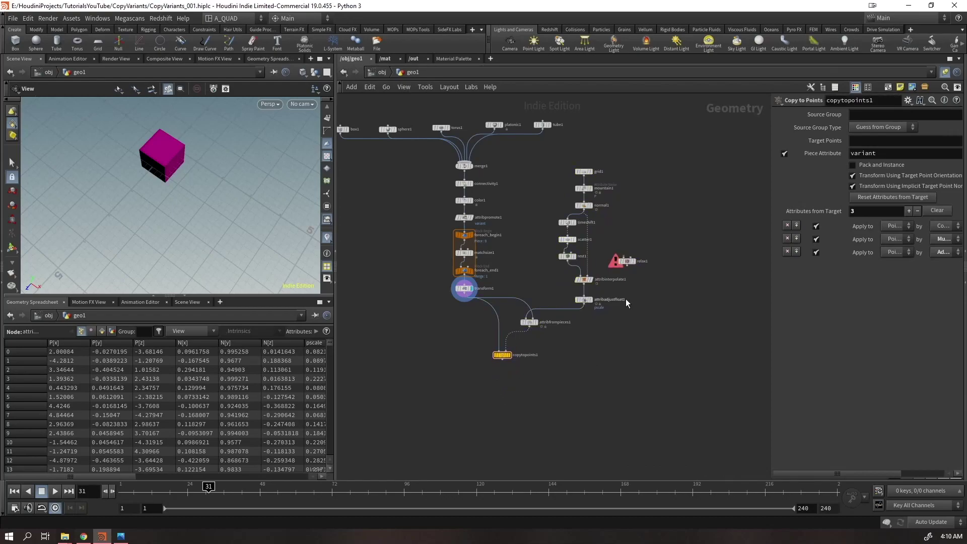
Display copytopoints1 and examine the copies scattered over the surface
click(510, 355)
drag(151, 217, 151, 189)
scroll(413, 273, up, 6)
drag(477, 222, 606, 289)
middle_drag(607, 289, 546, 280)
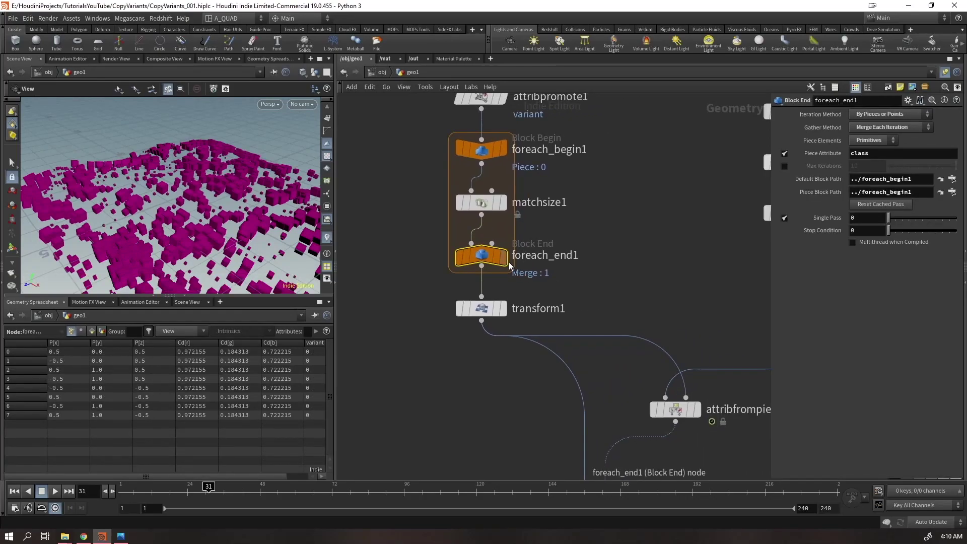
Display foreach_end1, open its node info, and toggle the visualizer for the variant point attribute
click(510, 227)
scroll(487, 255, up, 1)
middle_click(488, 256)
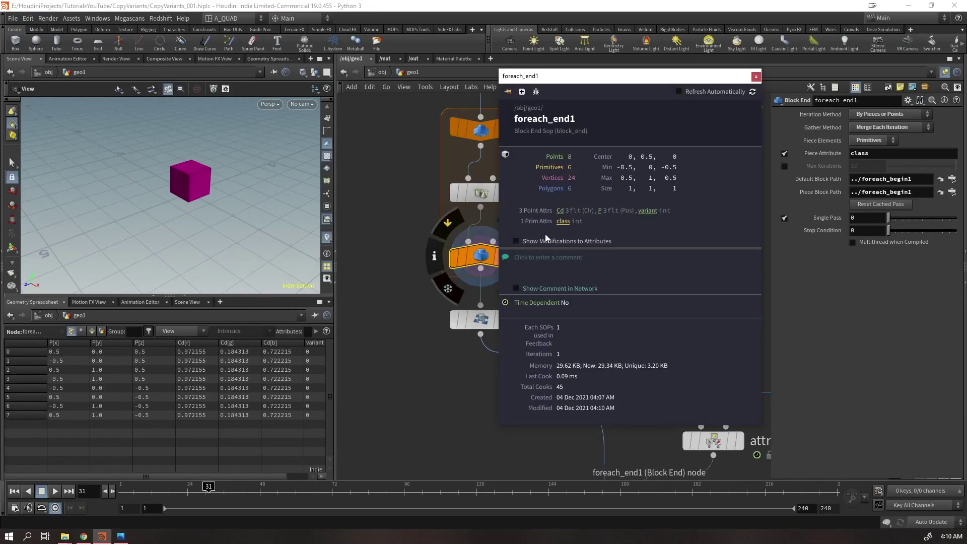
click(647, 210)
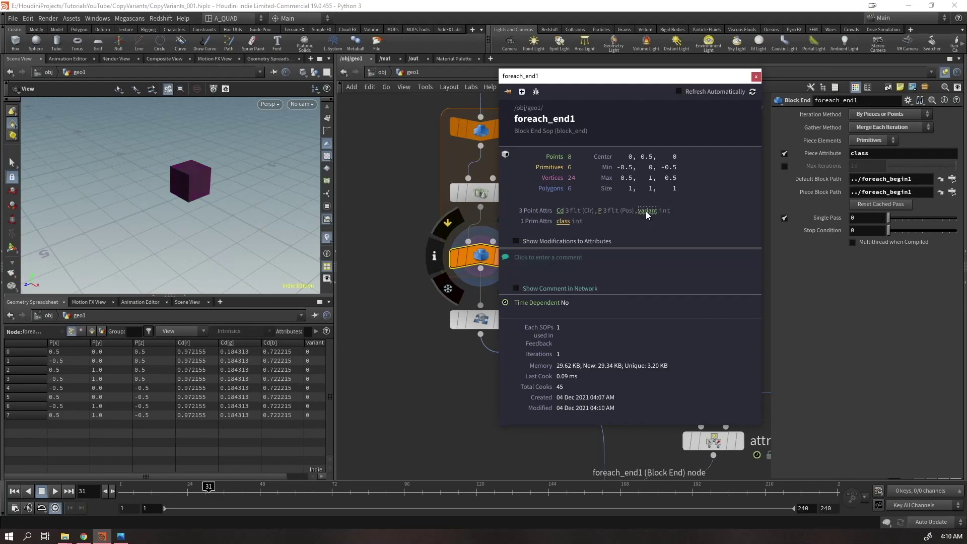
click(756, 77)
Display transform1 and check the variant column in the geometry spreadsheet
click(507, 320)
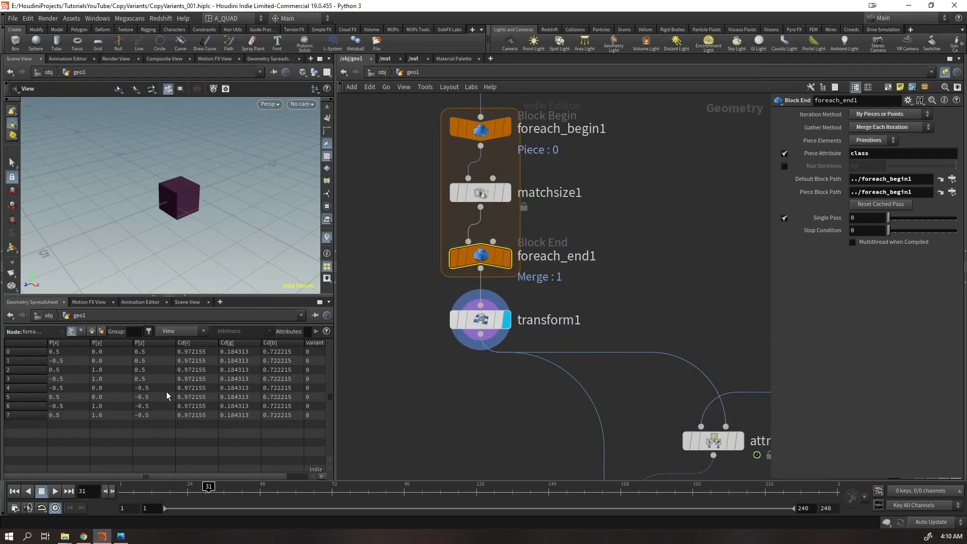
drag(179, 477, 287, 461)
drag(555, 285, 441, 360)
drag(385, 243, 521, 268)
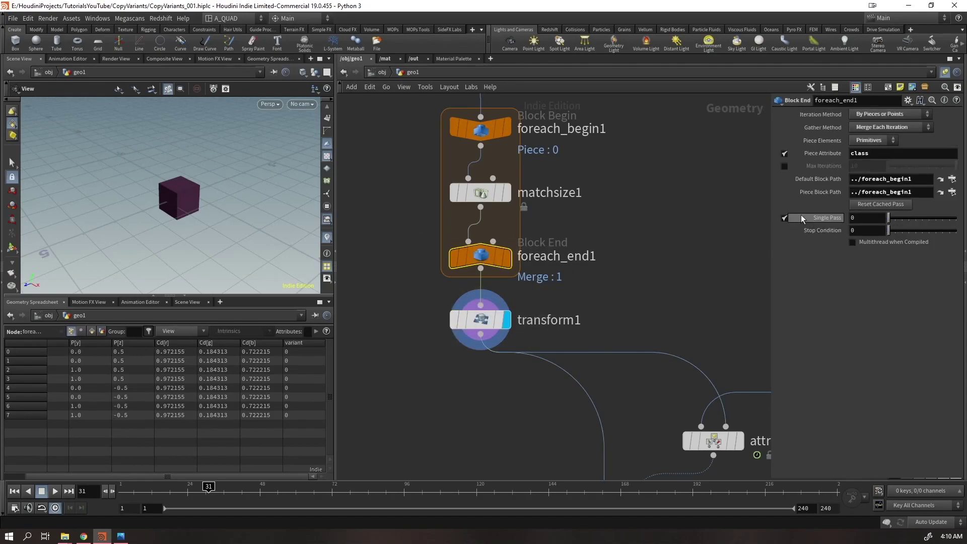
Turn off Single Pass on foreach_end1 and display copytopoints1
click(784, 217)
middle_drag(619, 424, 523, 214)
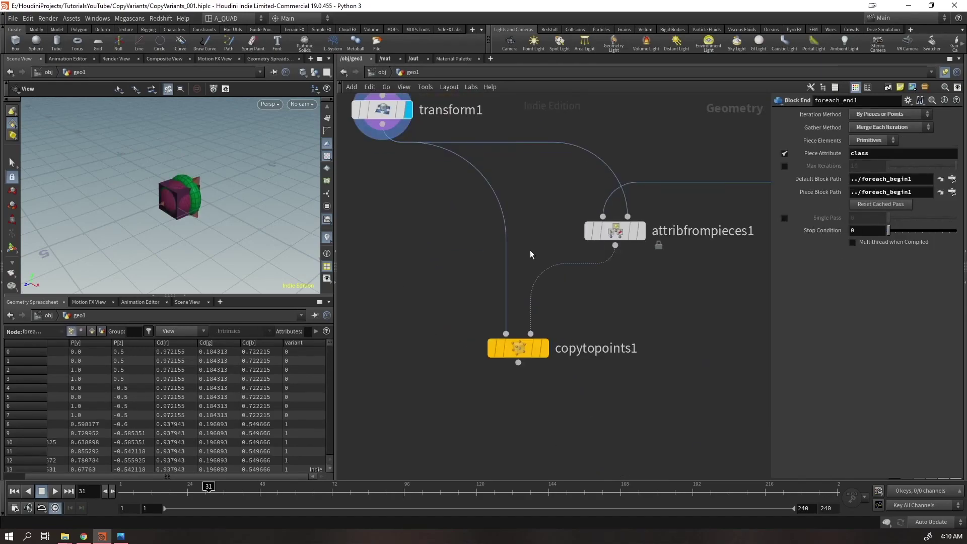
middle_drag(403, 222, 445, 313)
click(587, 441)
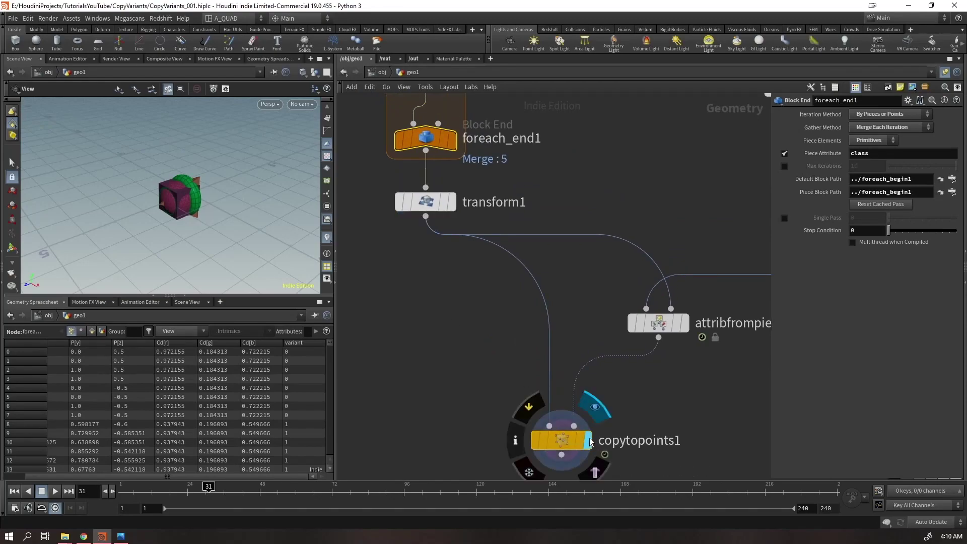
Examine the scattered variants from several angles, checking how the shapes sit on the surface
drag(197, 250, 166, 197)
right_drag(28, 149, 151, 176)
drag(151, 177, 151, 214)
right_drag(151, 213, 139, 219)
drag(139, 218, 242, 195)
right_drag(242, 195, 201, 192)
drag(202, 191, 280, 237)
drag(277, 203, 227, 187)
right_drag(226, 186, 181, 189)
middle_drag(182, 188, 199, 190)
drag(198, 190, 190, 199)
right_drag(190, 199, 221, 193)
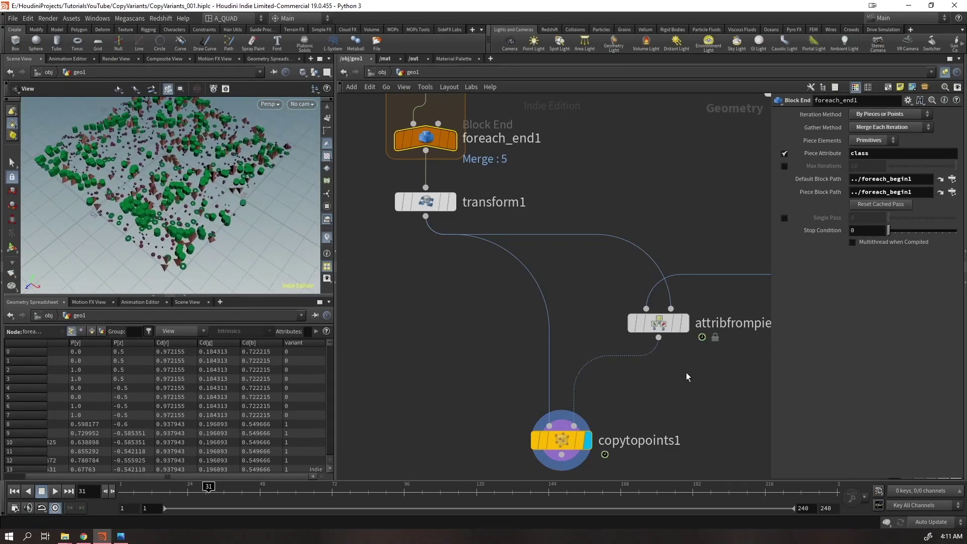
Raise the Max Value of the pscale attribute on attribadjustfloat1
middle_drag(720, 377, 552, 399)
middle_drag(723, 307, 654, 368)
click(616, 324)
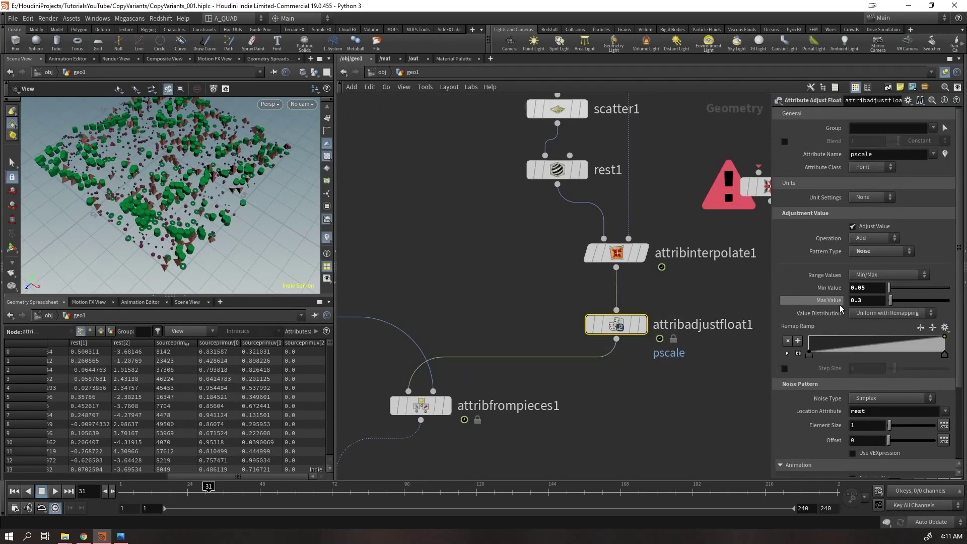
key(Up)
Set the Radius Scale of tube1 to 0.3 to make the tube variant slimmer
middle_drag(456, 246, 760, 419)
middle_drag(517, 162, 493, 370)
middle_drag(518, 186, 467, 433)
middle_drag(660, 217, 524, 242)
drag(658, 233, 628, 365)
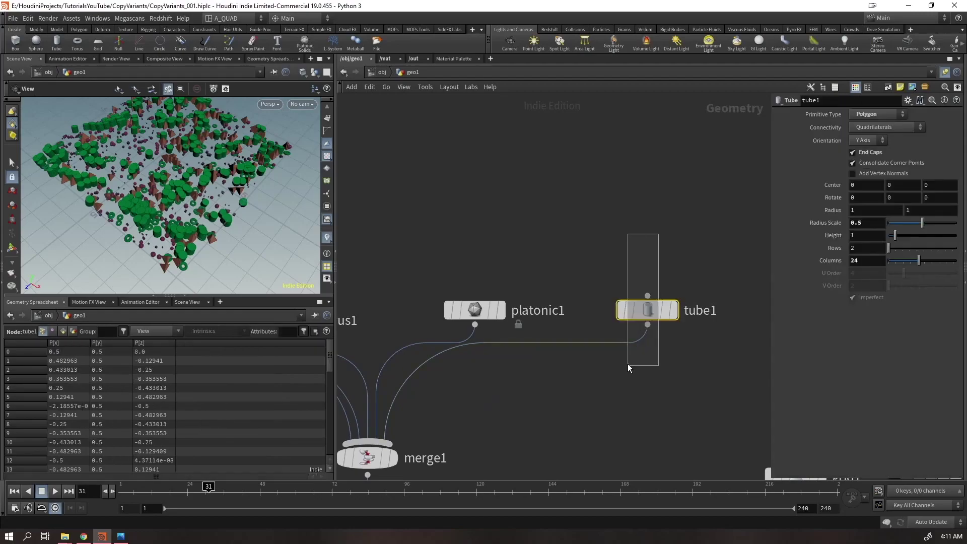
click(869, 224)
key(Down)
key(Down)
key(Down)
key(Down)
key(Up)
key(Up)
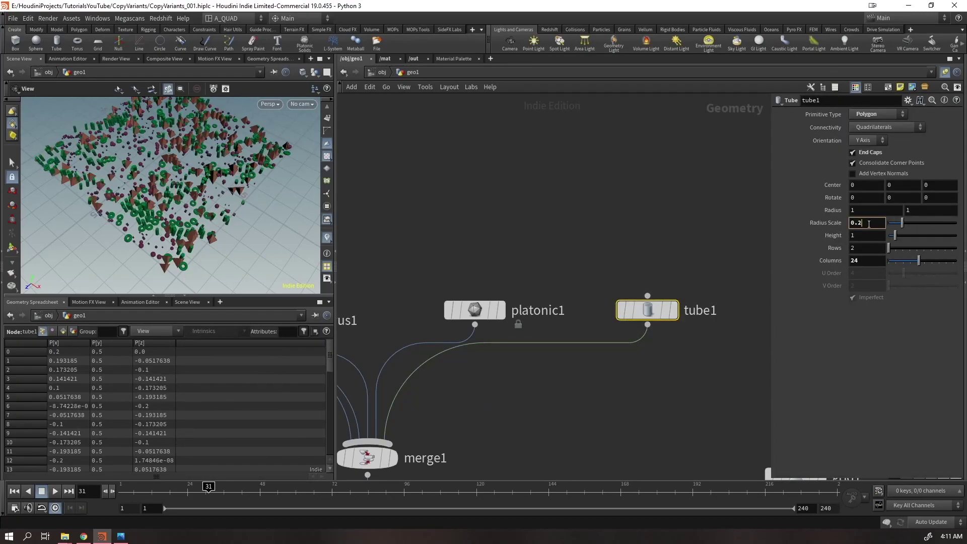
Set the random color seed on color1 to 4.4 and display that node
scroll(124, 145, up, 10)
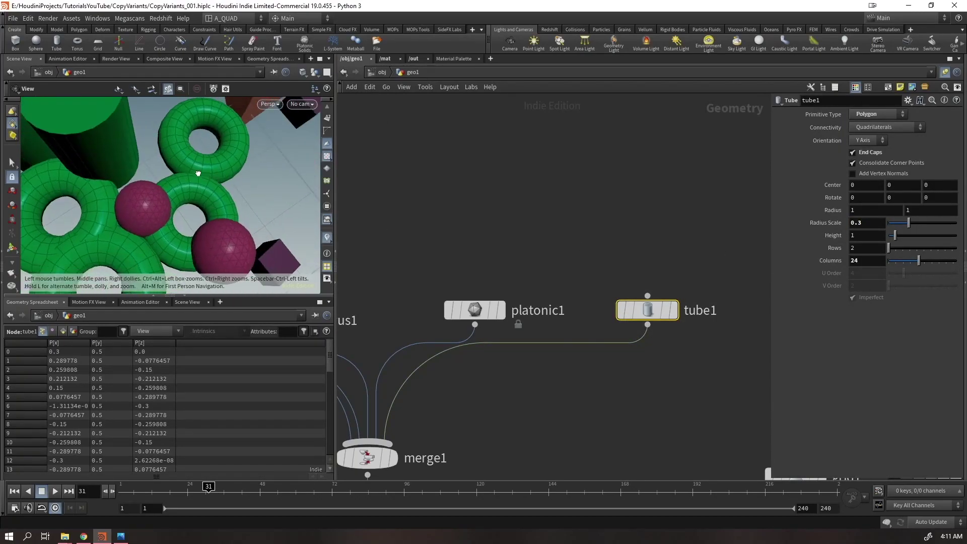
scroll(124, 145, down, 6)
mouse_move(124, 145)
mouse_down()
mouse_move(157, 188)
mouse_move(129, 154)
mouse_move(136, 162)
mouse_up()
key(w)
middle_drag(549, 381, 579, 154)
middle_drag(569, 406, 580, 247)
middle_drag(551, 108, 573, 404)
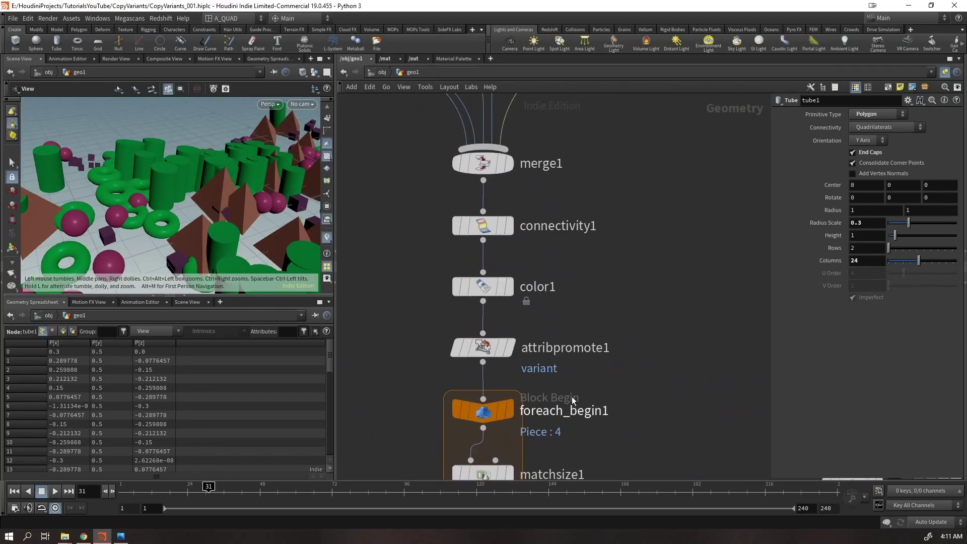
click(488, 294)
drag(904, 183, 918, 180)
click(509, 286)
Display copytopoints1 and check the recolored variants scattered over the surface
drag(154, 207, 217, 224)
middle_drag(615, 407, 524, 129)
scroll(530, 274, down, 3)
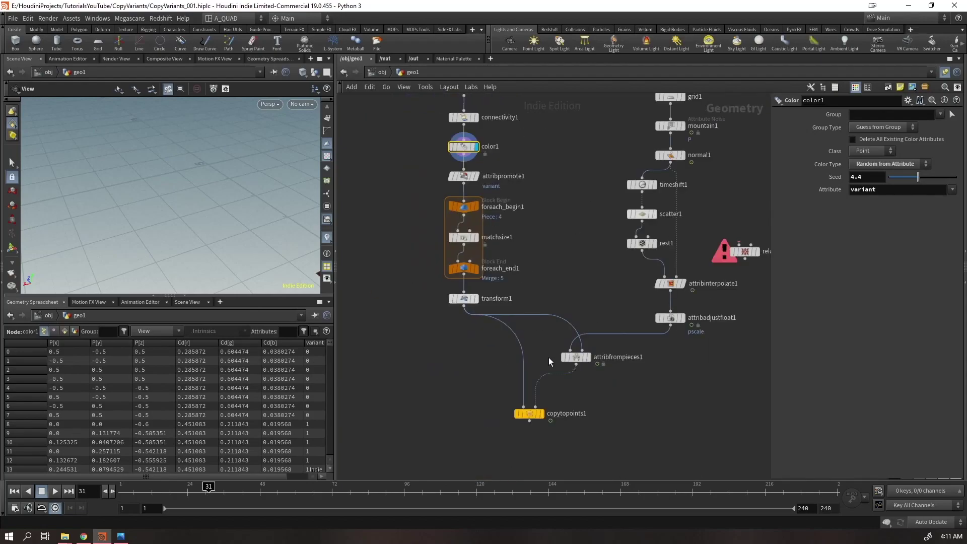
click(543, 418)
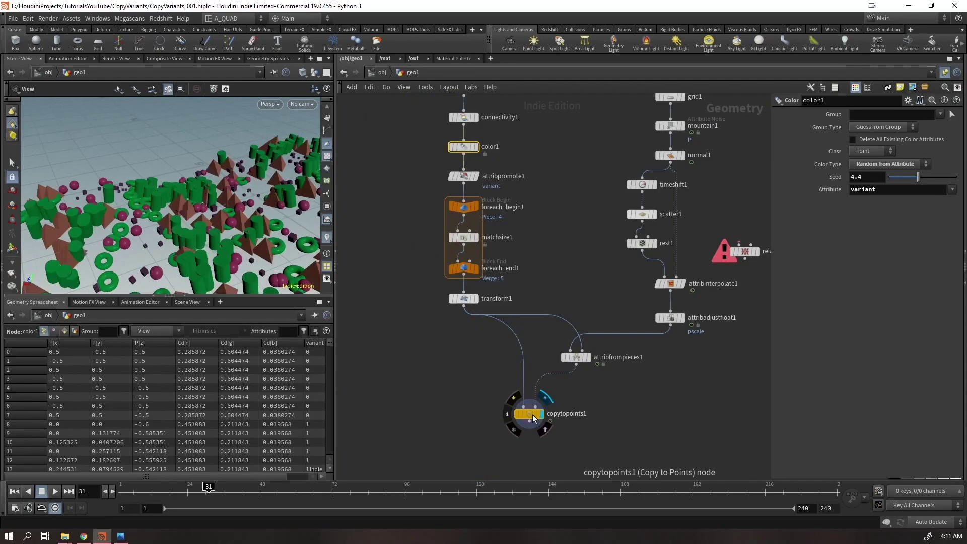
click(329, 237)
click(330, 225)
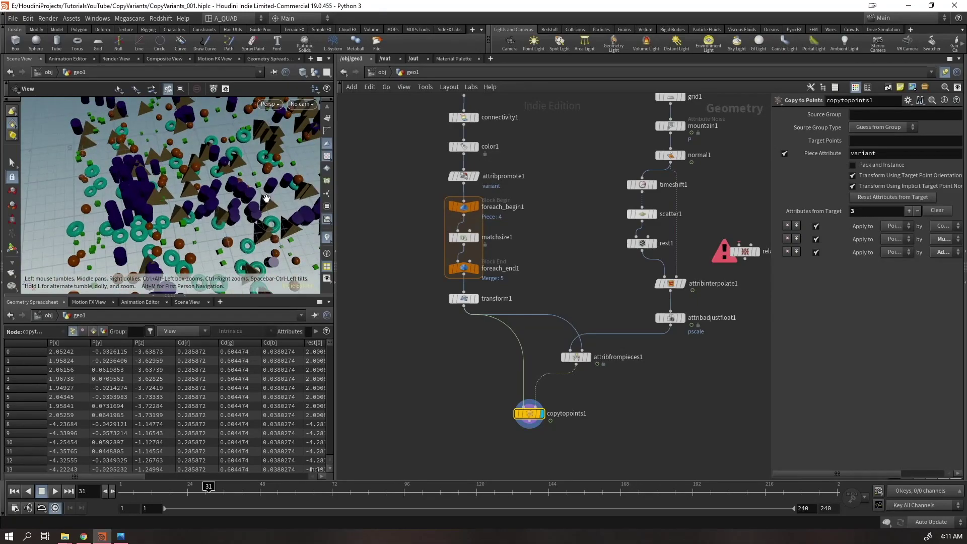
Set the color1 seed to 0.82 and collapse the geometry spreadsheet to enlarge the viewport
drag(444, 137, 443, 139)
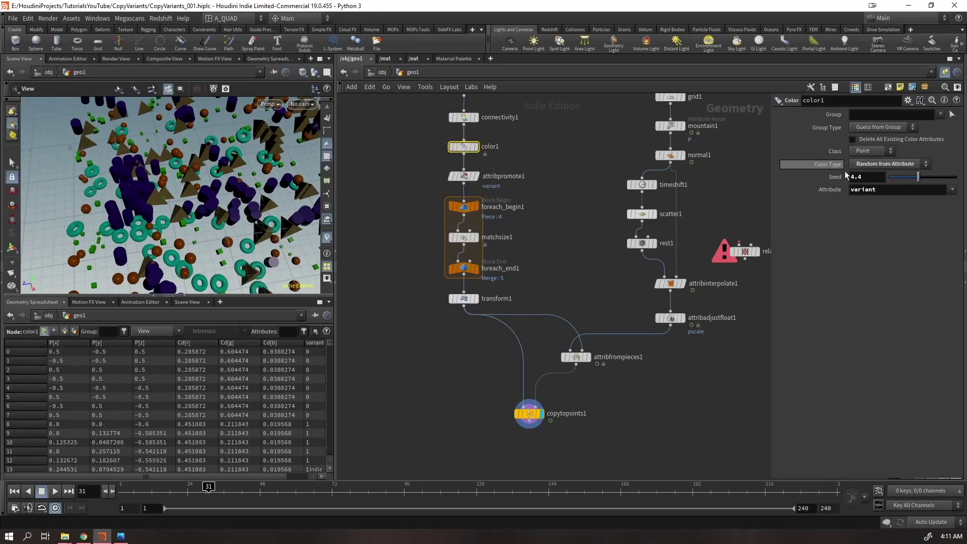
drag(907, 182, 894, 177)
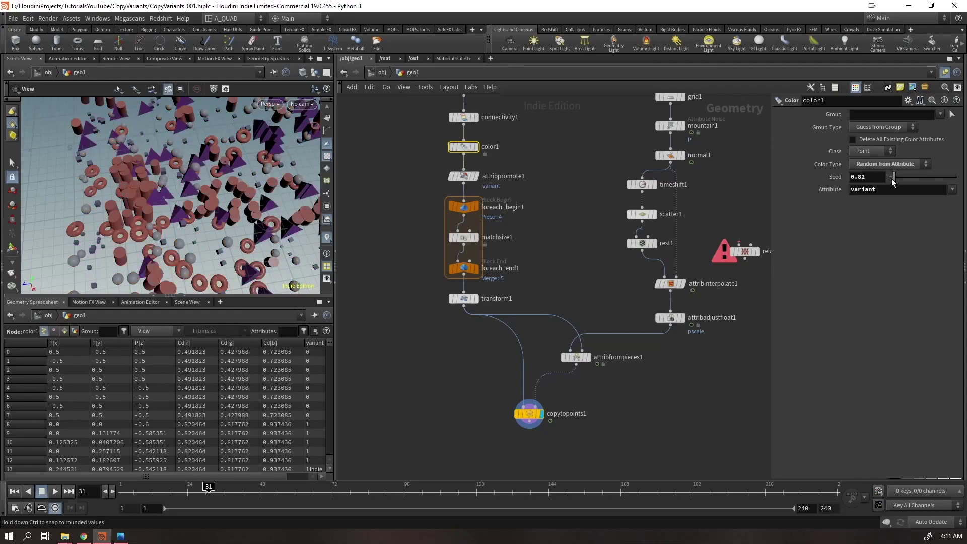
drag(211, 202, 167, 187)
right_drag(166, 186, 116, 181)
middle_drag(116, 181, 123, 271)
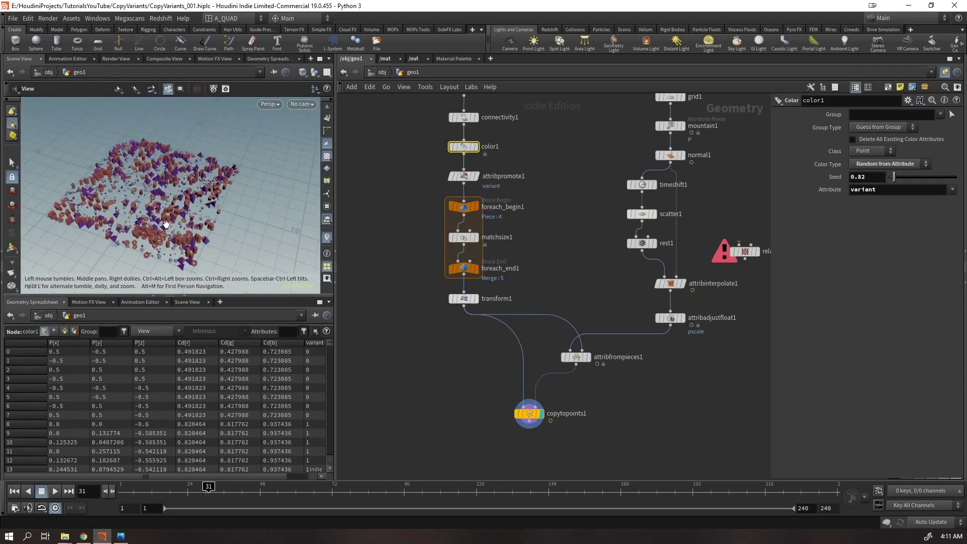
click(187, 297)
Move the box, sphere, torus, platonic and tube nodes aside together to free space for another variant
middle_drag(589, 210, 612, 314)
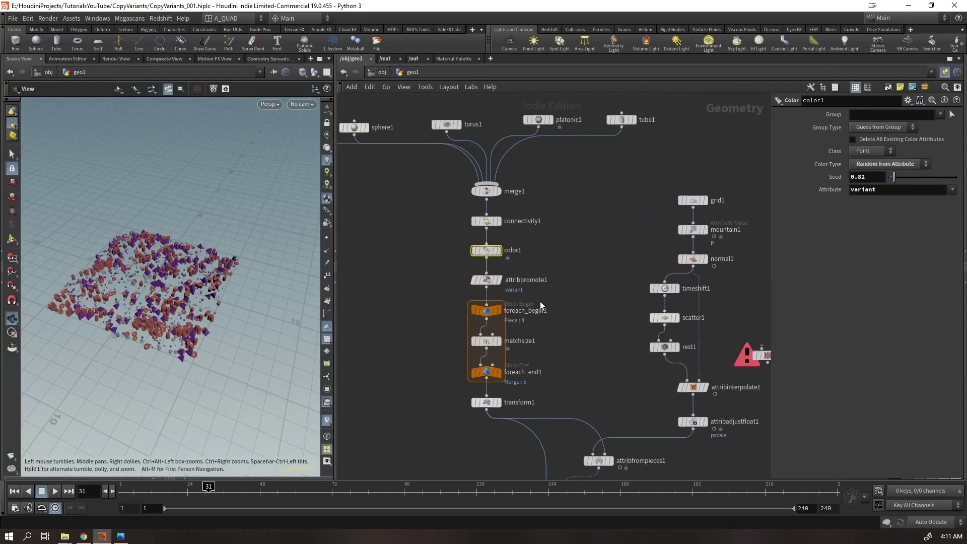
key(h)
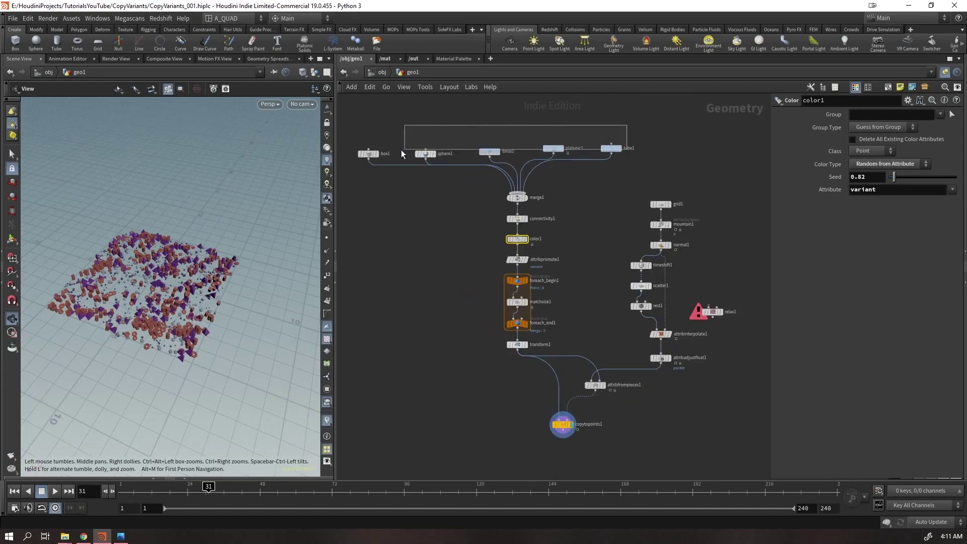
drag(406, 154, 354, 157)
drag(614, 155, 551, 129)
click(546, 219)
click(495, 223)
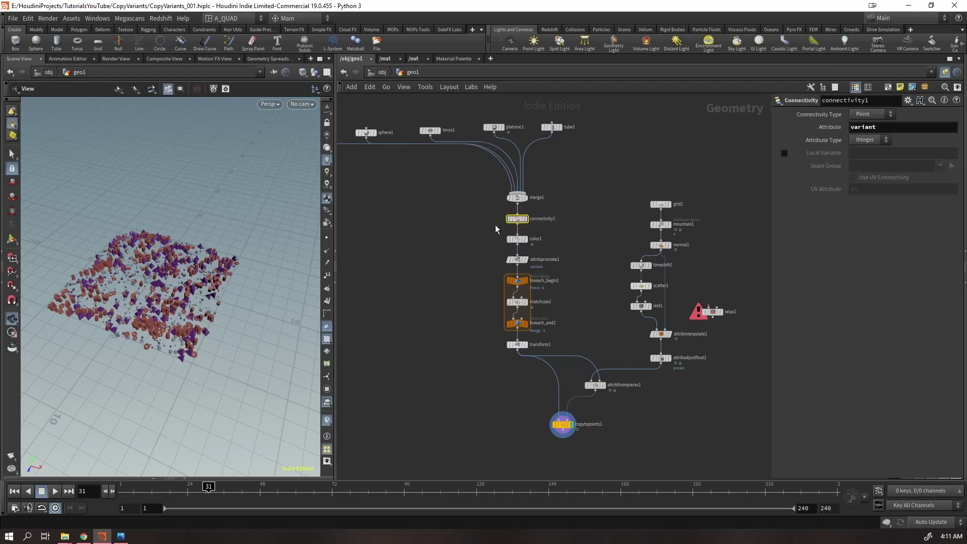
Add a Line node beside tube1 in the network
key(Tab)
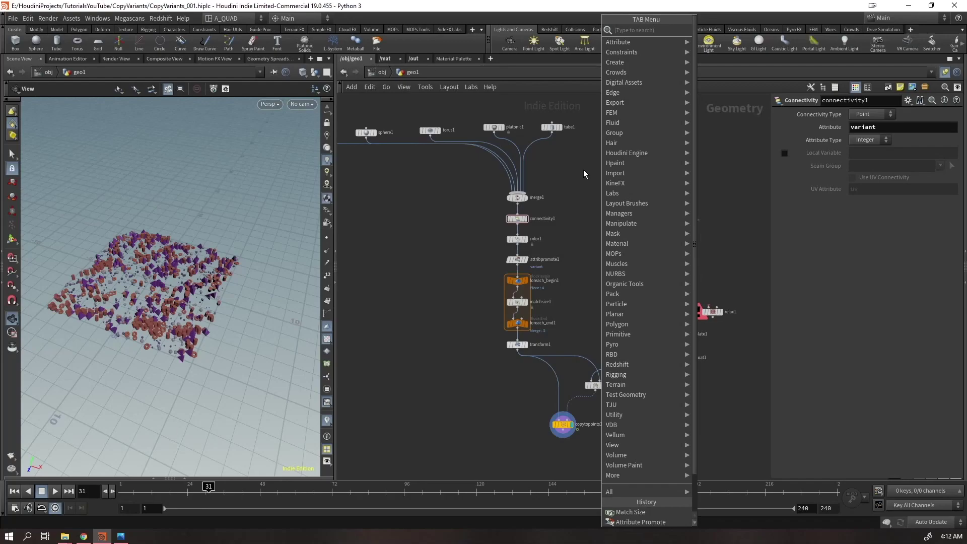
click(416, 219)
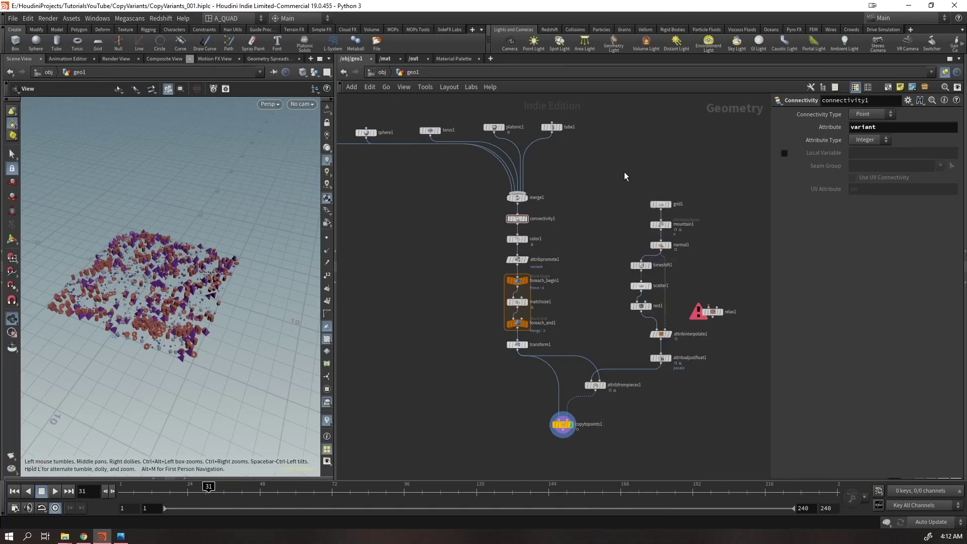
key(Tab)
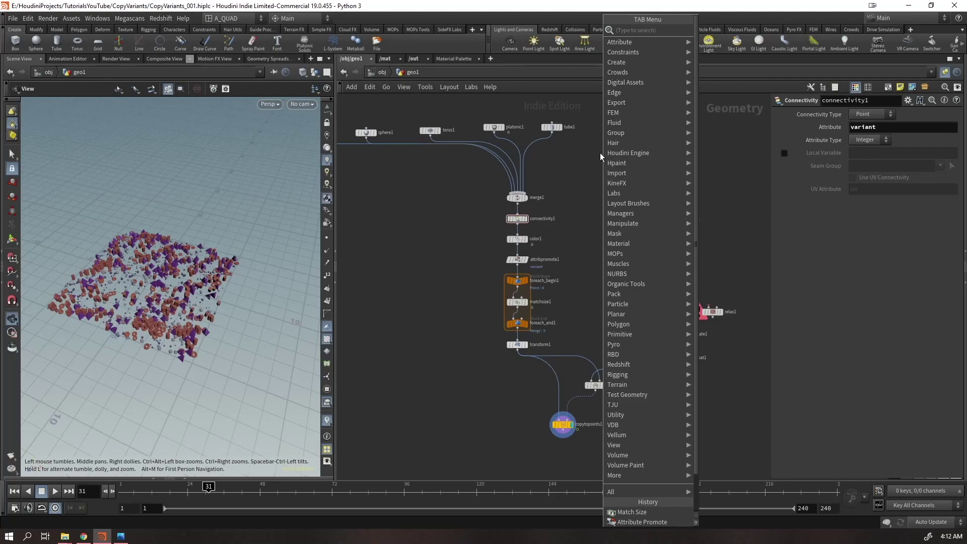
text(line)
key(Return)
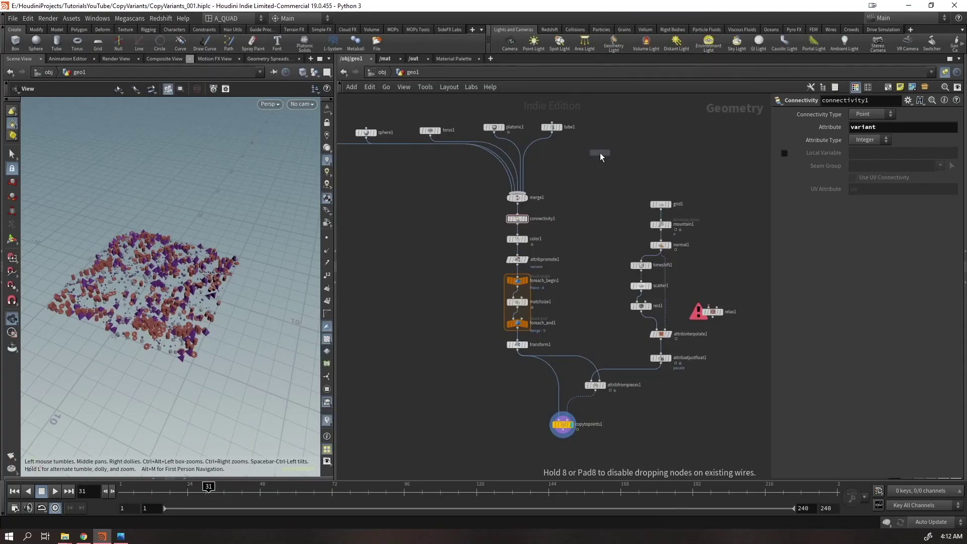
click(594, 139)
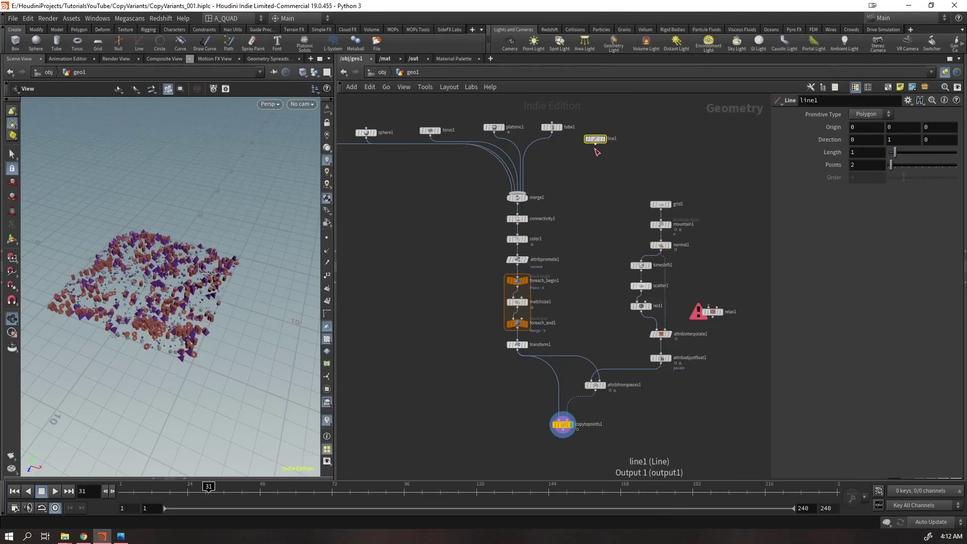
Add and display a Sweep node after line1 with its Surface Shape set to Round Tube
key(Tab)
text(sweep)
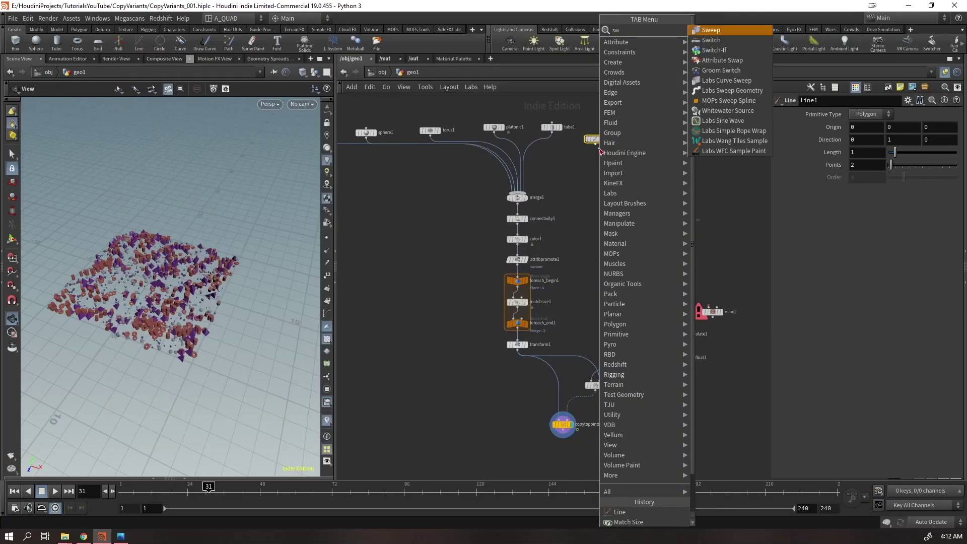
key(Return)
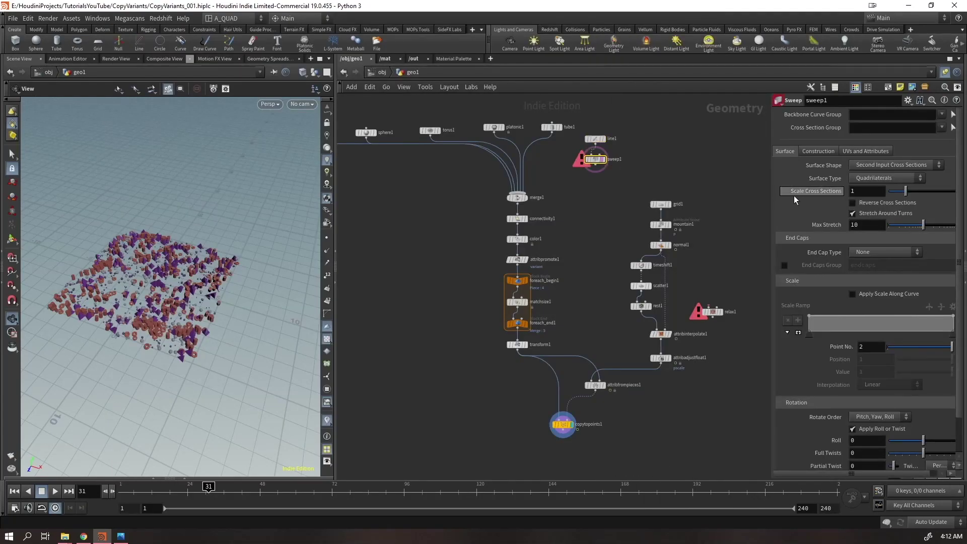
key(r)
click(870, 167)
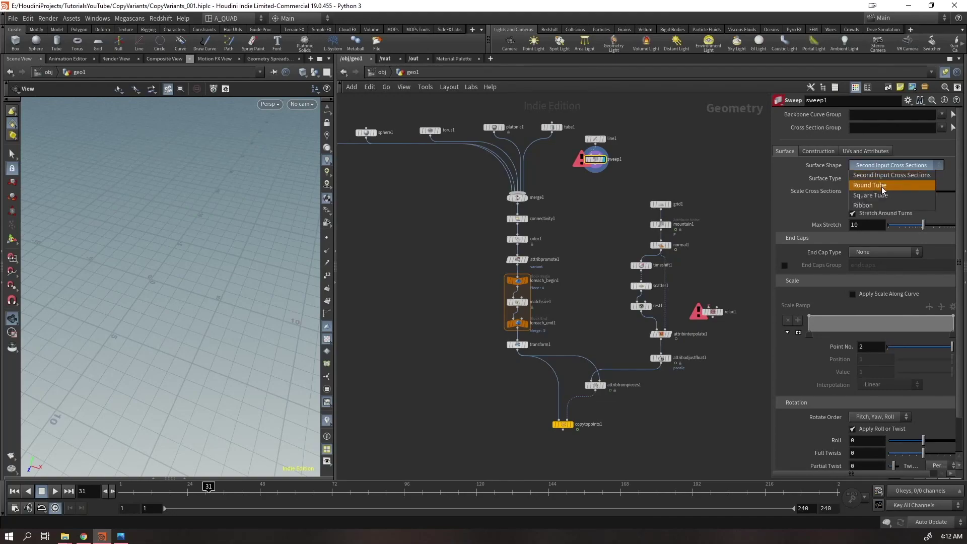
click(882, 187)
key(f)
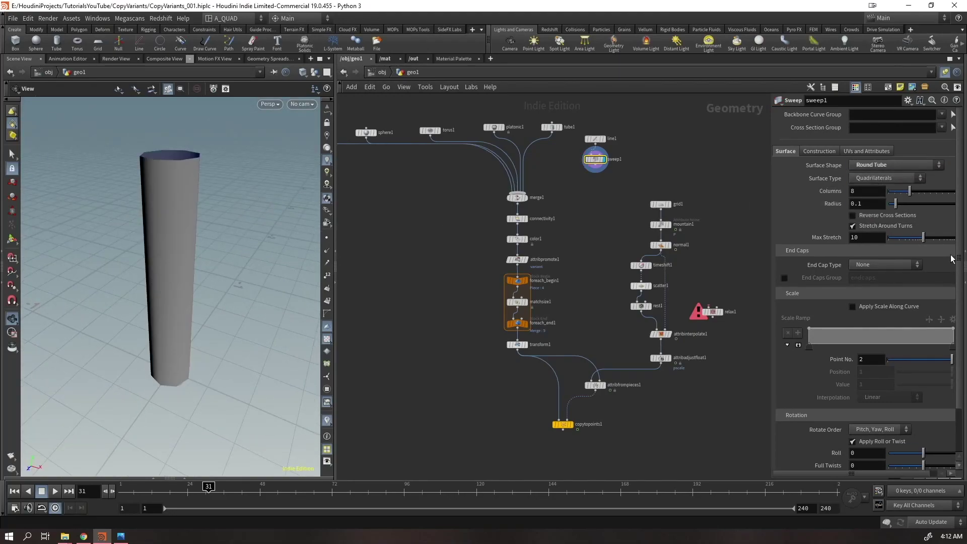
Set the sweep's End Cap Type to Grid and the number of points on line1 to 16
click(867, 295)
key(shift+w)
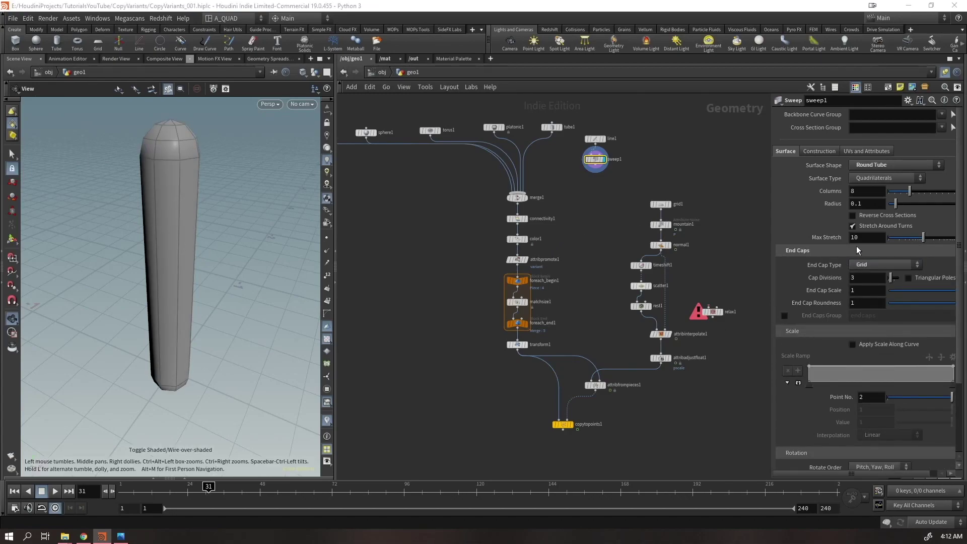
click(595, 139)
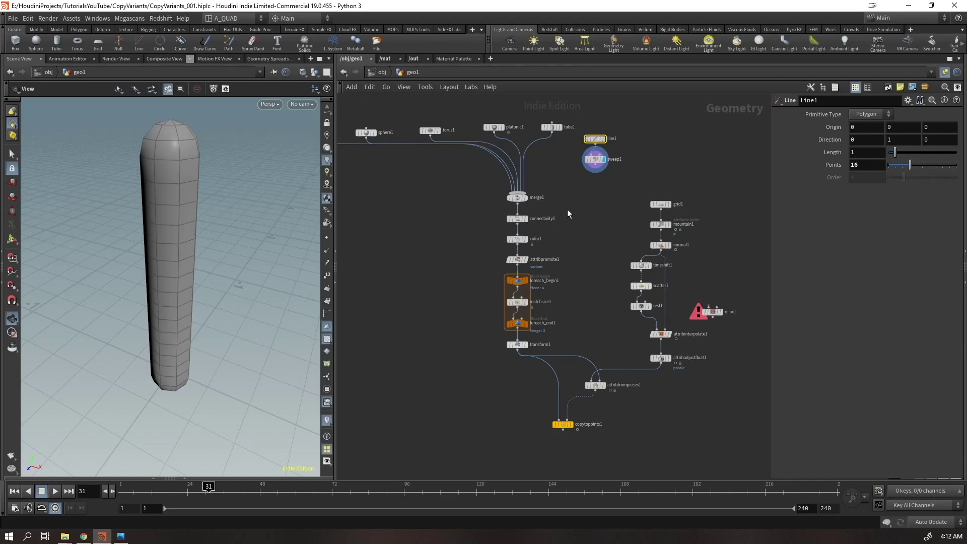
Connect sweep1 into merge1 and display copytopoints1 to view the scatter with the new capsule variant
click(599, 170)
click(526, 193)
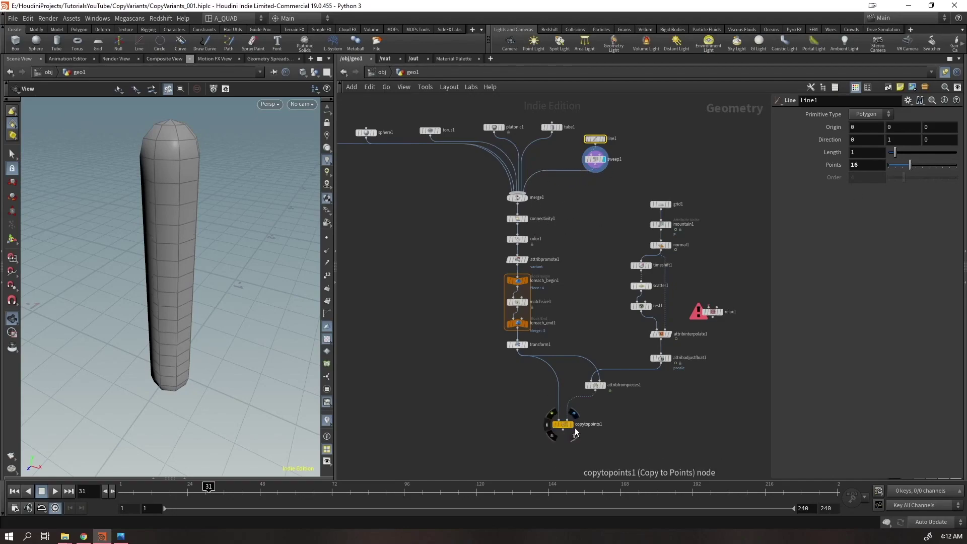
click(571, 424)
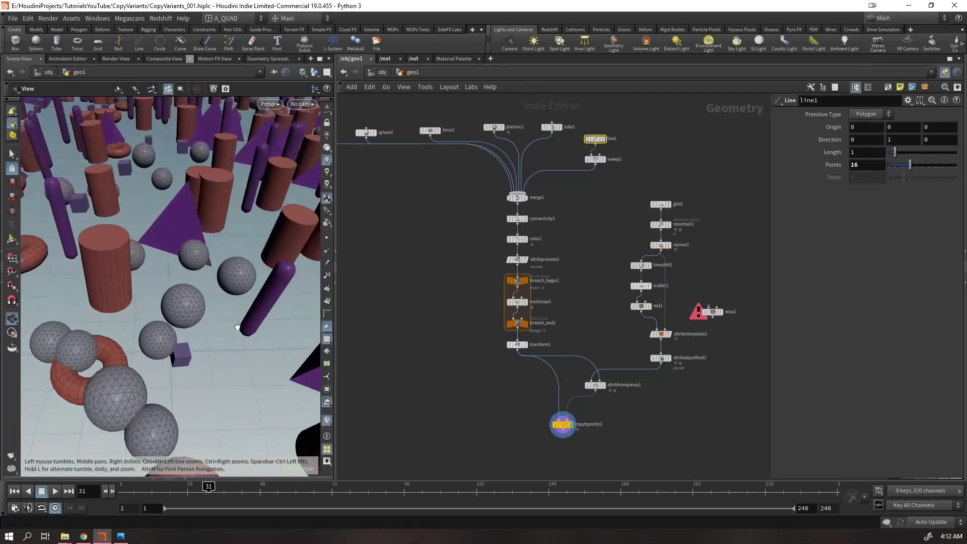
right_drag(240, 328, 89, 403)
mouse_move(88, 403)
mouse_down()
mouse_move(173, 346)
mouse_move(192, 290)
mouse_move(195, 236)
mouse_move(199, 282)
mouse_move(231, 223)
mouse_move(201, 216)
mouse_move(195, 279)
mouse_move(91, 250)
mouse_move(142, 270)
mouse_move(170, 309)
mouse_move(129, 315)
mouse_move(179, 270)
mouse_up()
key(shift+w)
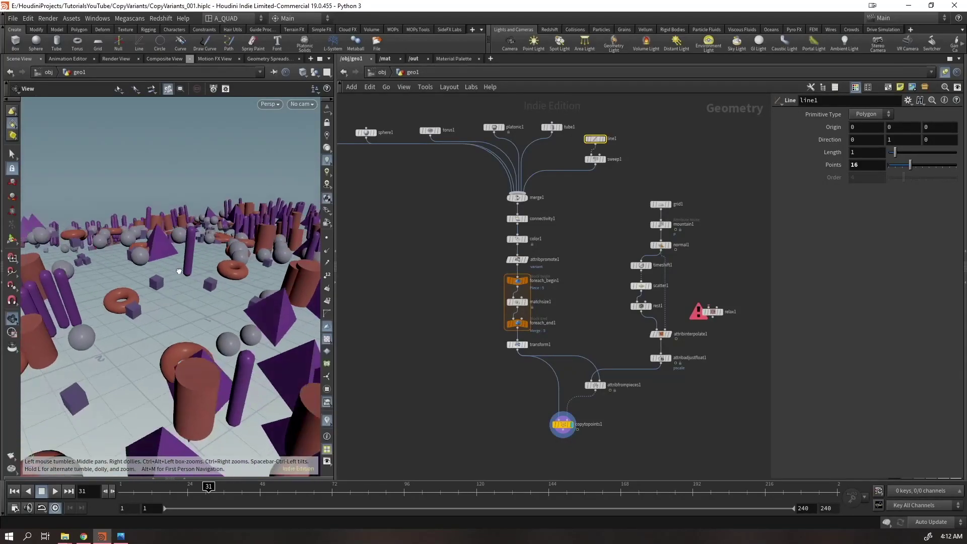
Set the random color seed on color1 to 8.36
click(542, 242)
drag(906, 178, 918, 180)
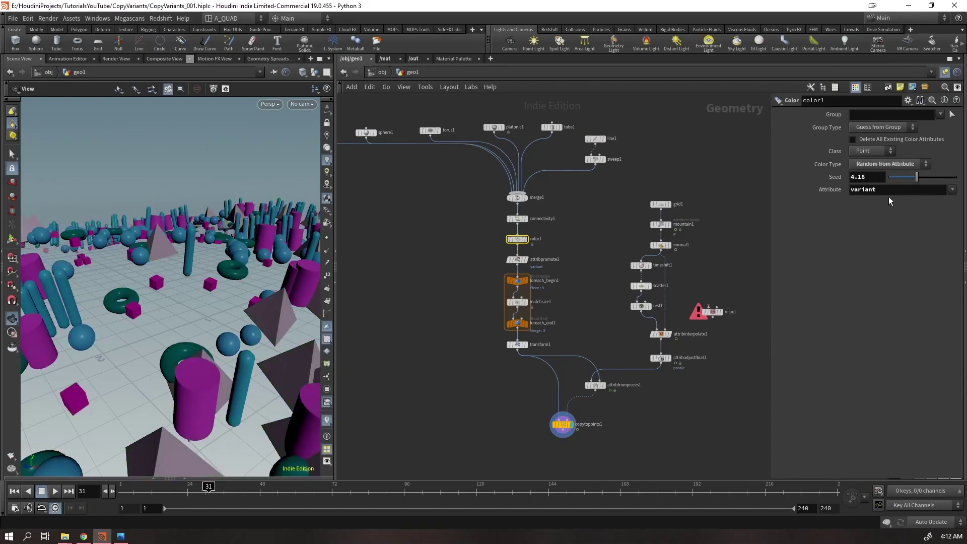
drag(242, 271, 289, 323)
drag(909, 177, 945, 182)
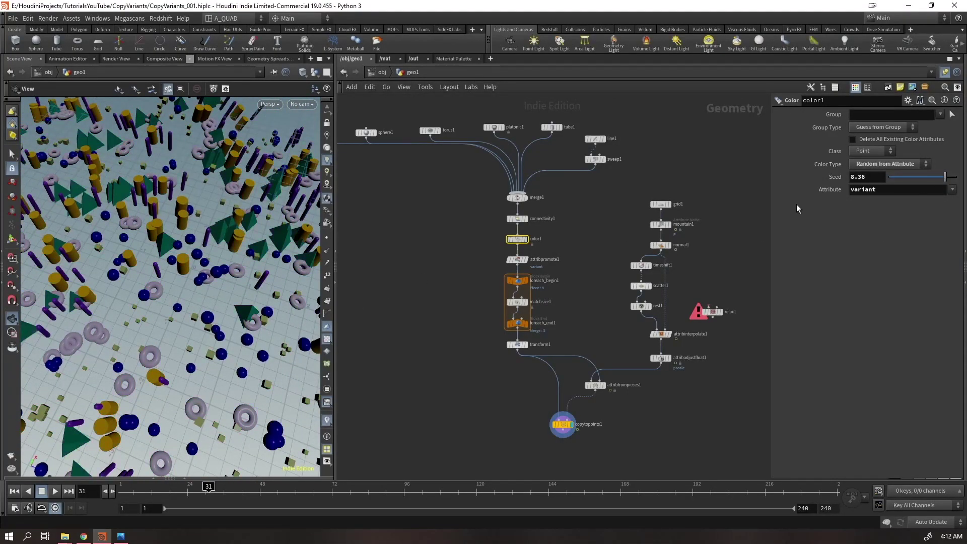
Examine the recolored scatter from several angles and distances, toggling the wireframe overlay
drag(219, 280, 204, 260)
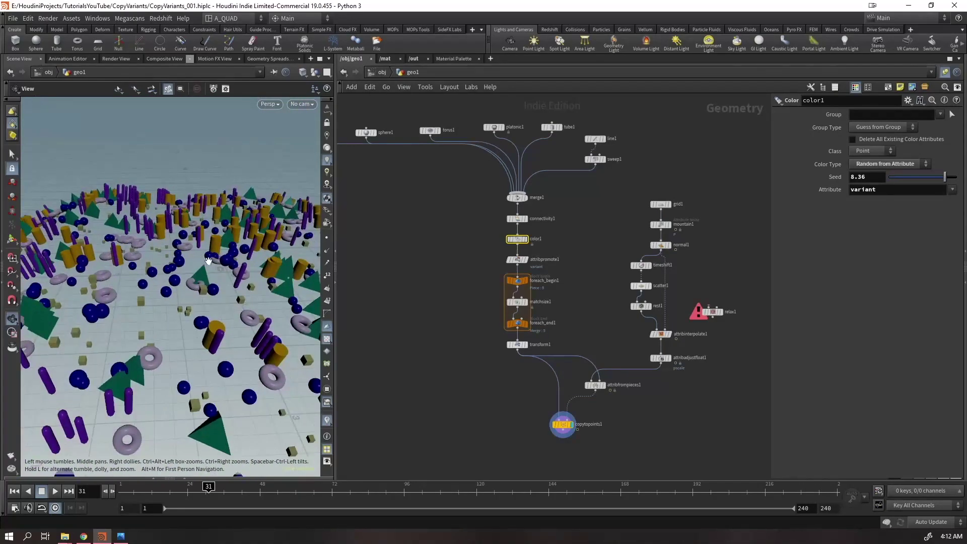
right_drag(204, 260, 237, 212)
drag(237, 212, 255, 255)
middle_drag(255, 255, 158, 289)
key(shift+w)
right_drag(203, 271, 205, 302)
key(shift+w)
drag(205, 302, 193, 272)
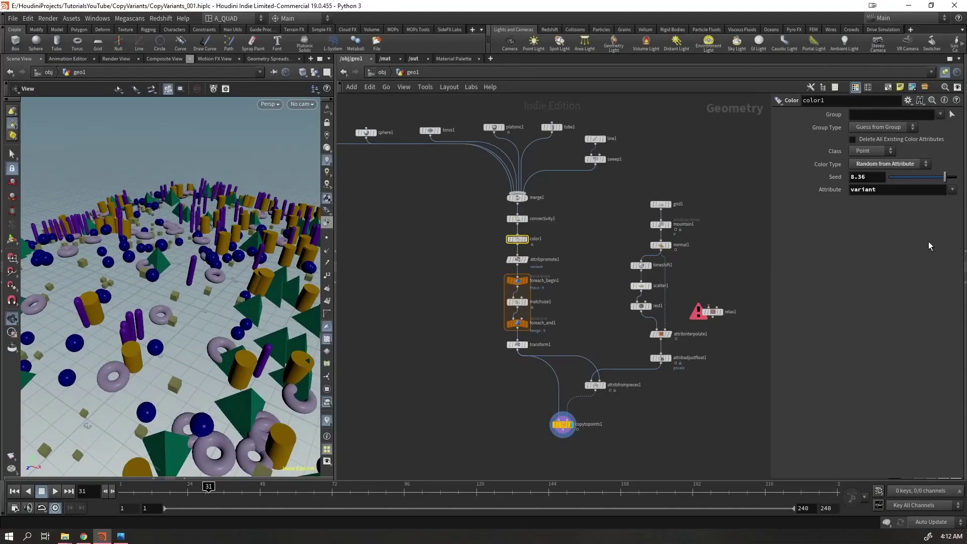
Move attribfrompieces1 farther away from copytopoints1 to tidy the network
scroll(511, 234, up, 3)
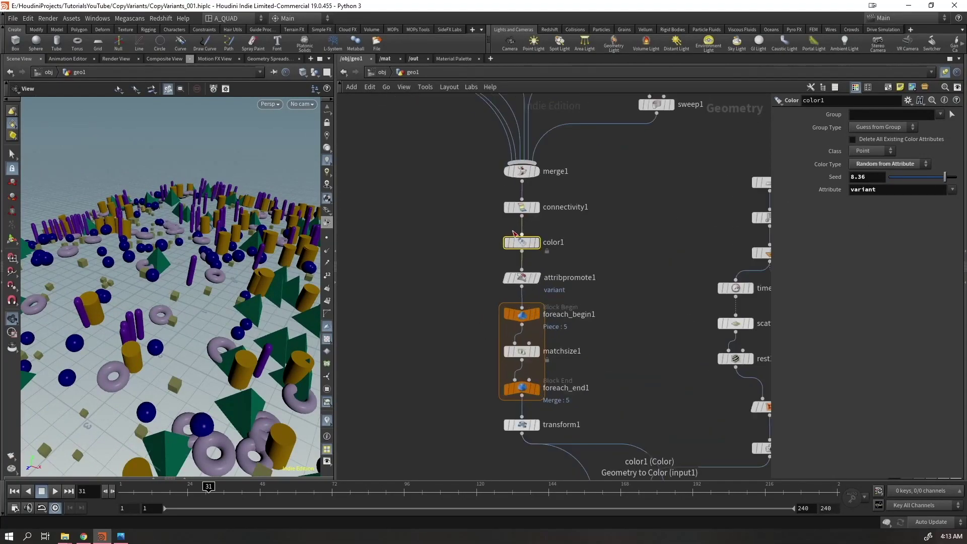
middle_drag(442, 357, 386, 197)
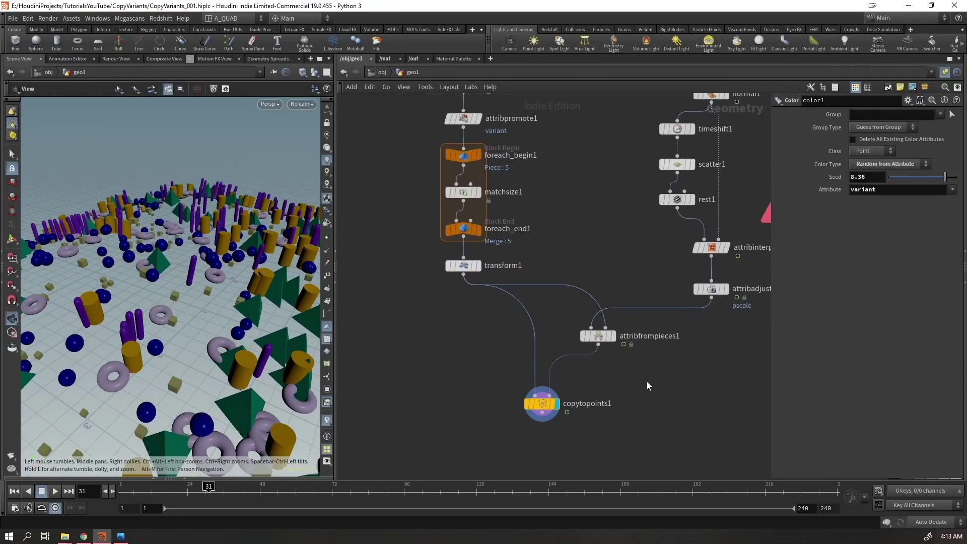
drag(597, 338, 633, 335)
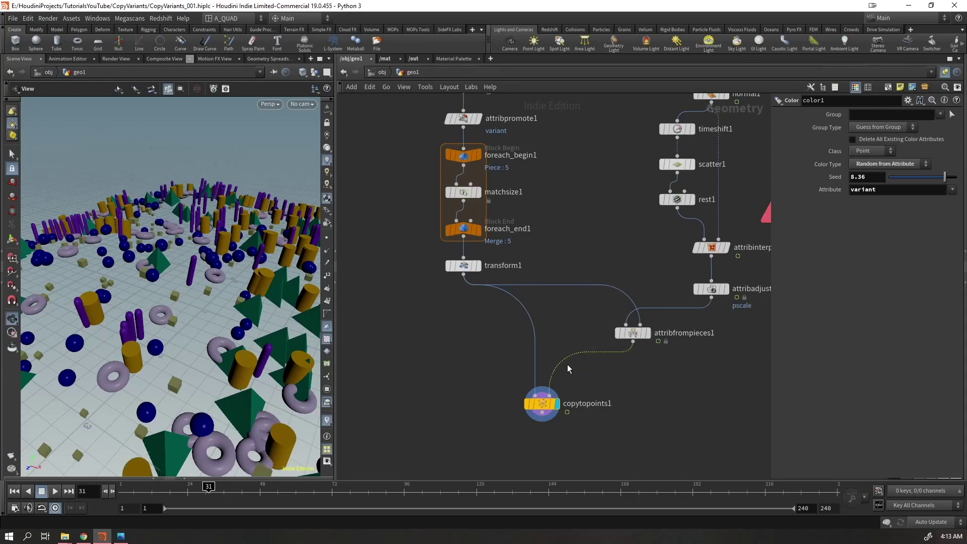
Insert a Color node between attribfrompieces1 and copytopoints1
key(Tab)
text(color)
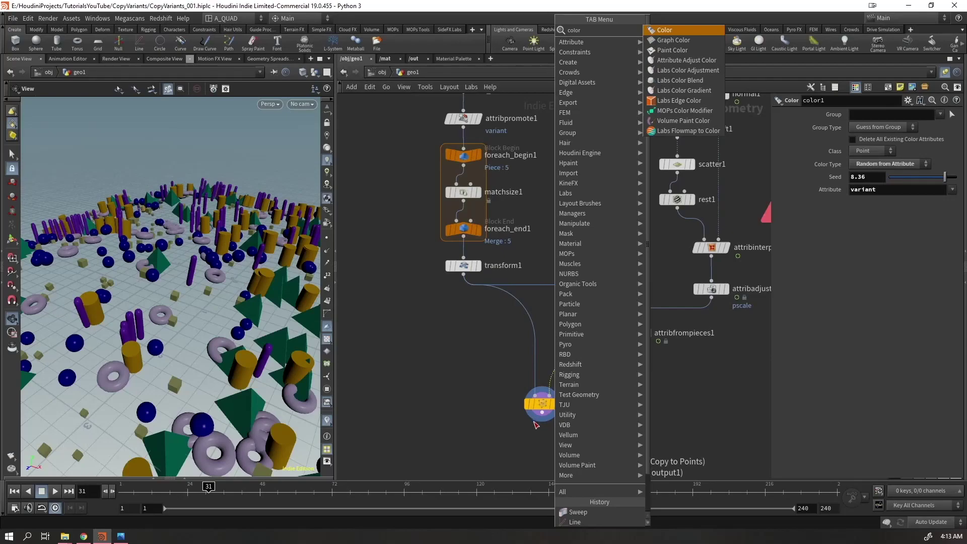
key(Return)
drag(231, 257, 237, 274)
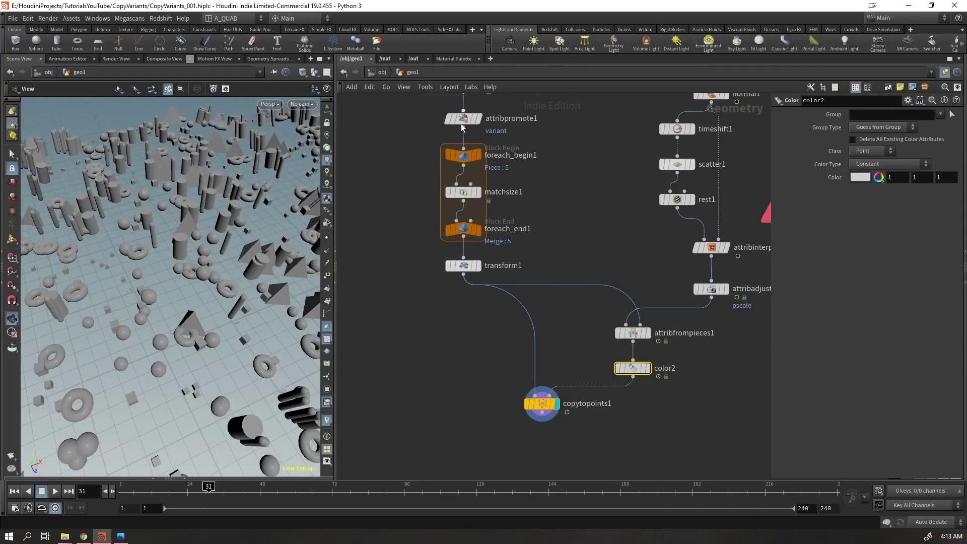
Set the new Color node's Color Type to Random from Attribute, using the variant attribute
click(900, 164)
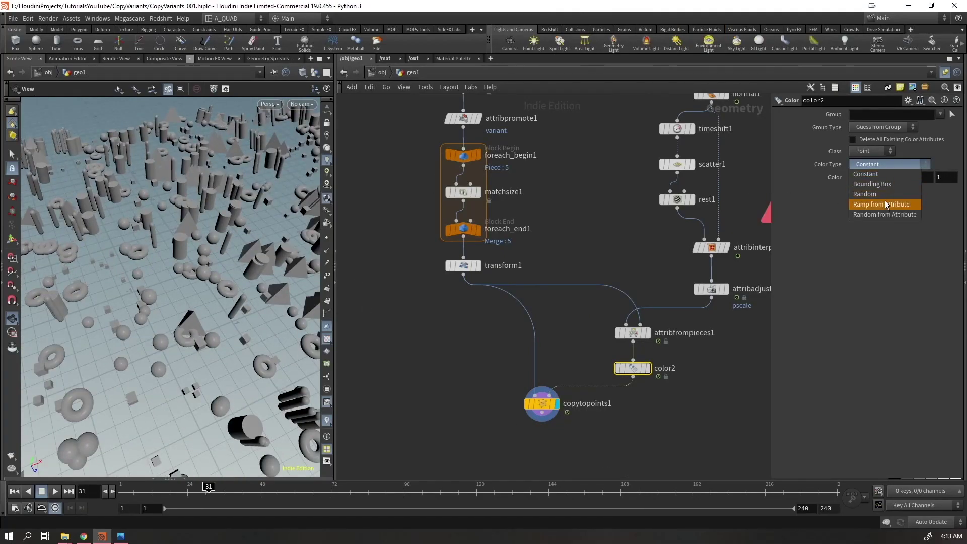
click(879, 214)
click(874, 178)
click(951, 190)
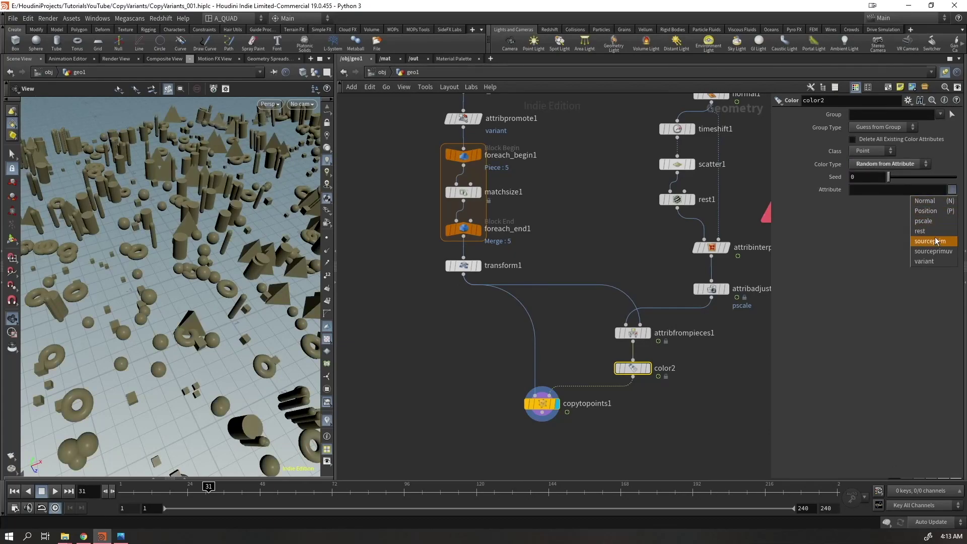
click(924, 261)
Play the animation to check the recolored scatter, and display color2 to view the colored points
drag(202, 252, 202, 312)
key(Up)
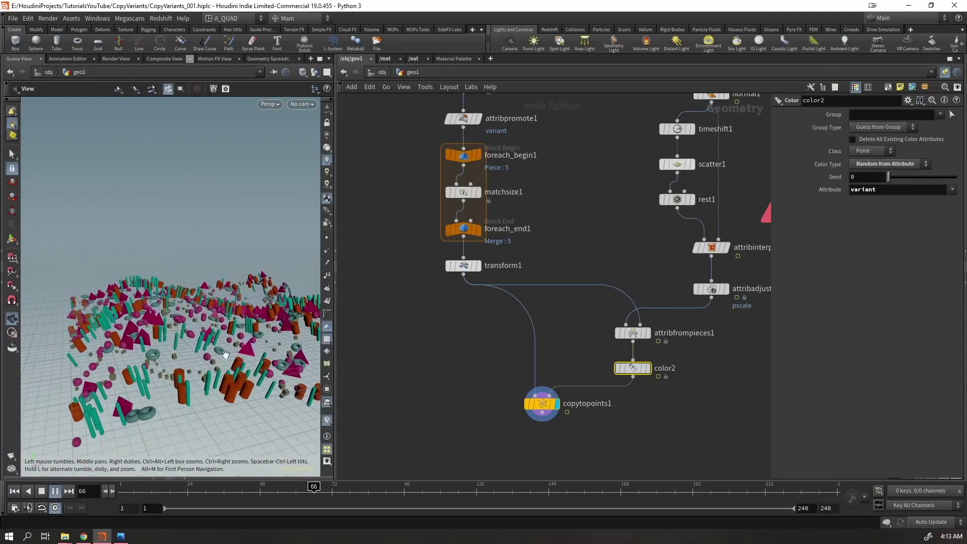
key(Up)
click(648, 369)
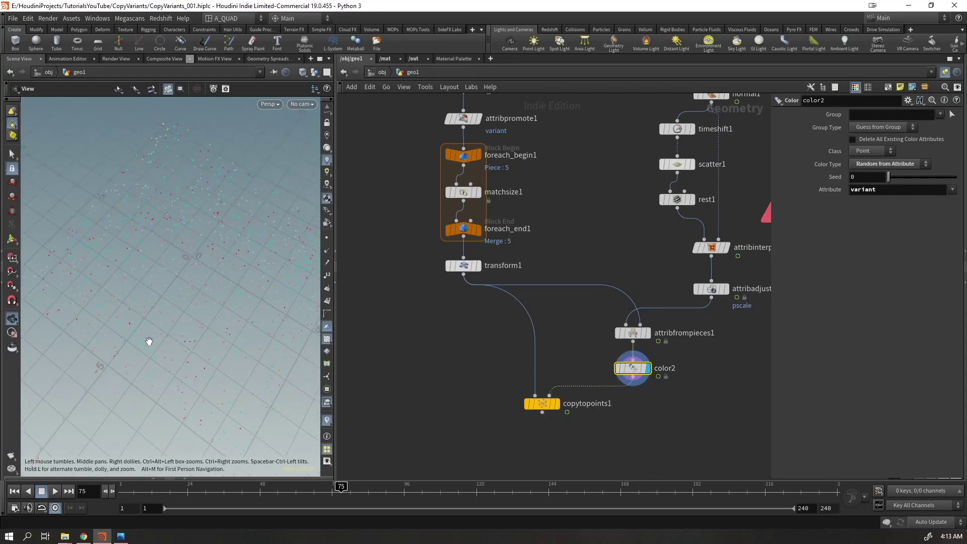
Display color1 below connectivity1 and delete it
middle_drag(466, 228, 468, 359)
click(484, 216)
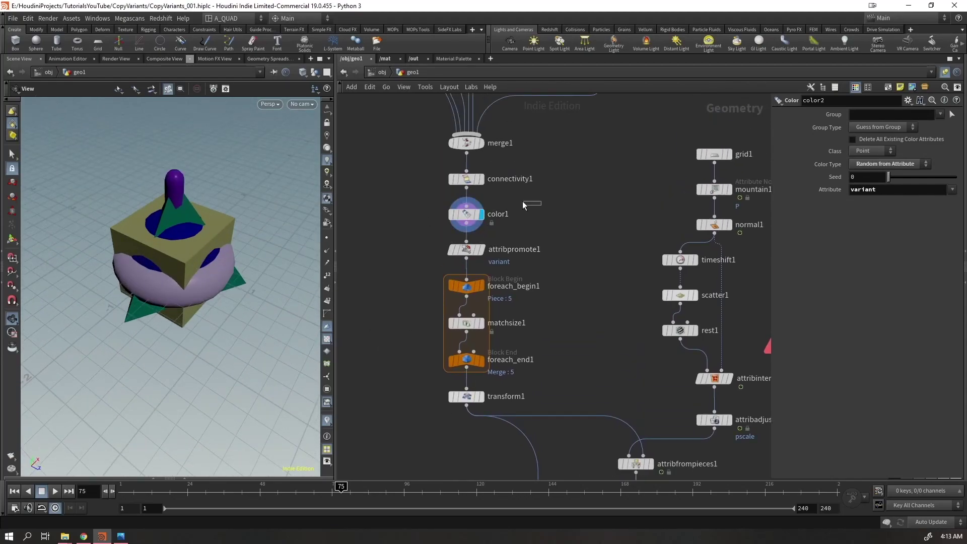
key(Delete)
Align the nodes from merge1 down to transform1 in a straight vertical column
scroll(597, 211, down, 3)
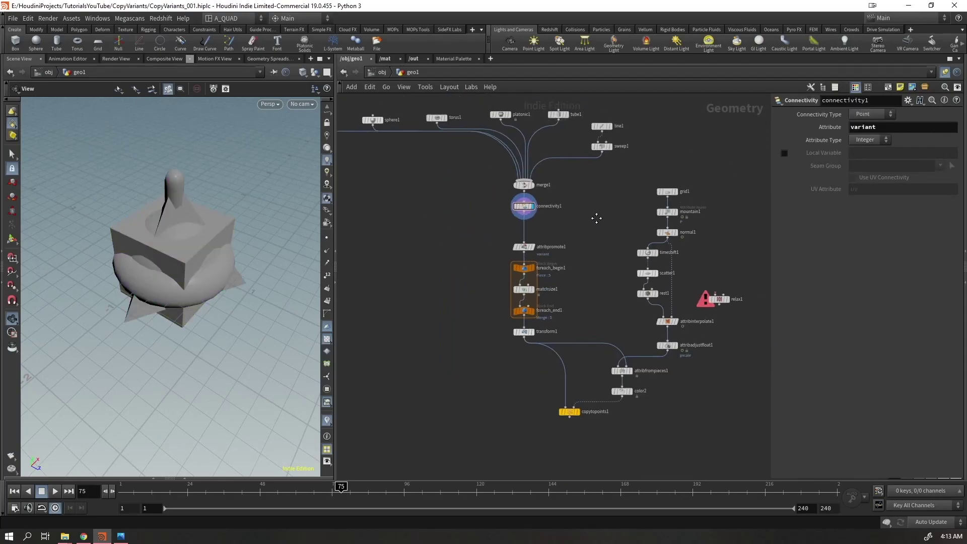
middle_drag(593, 209, 611, 279)
drag(500, 231, 569, 403)
key(a)
drag(552, 355, 553, 485)
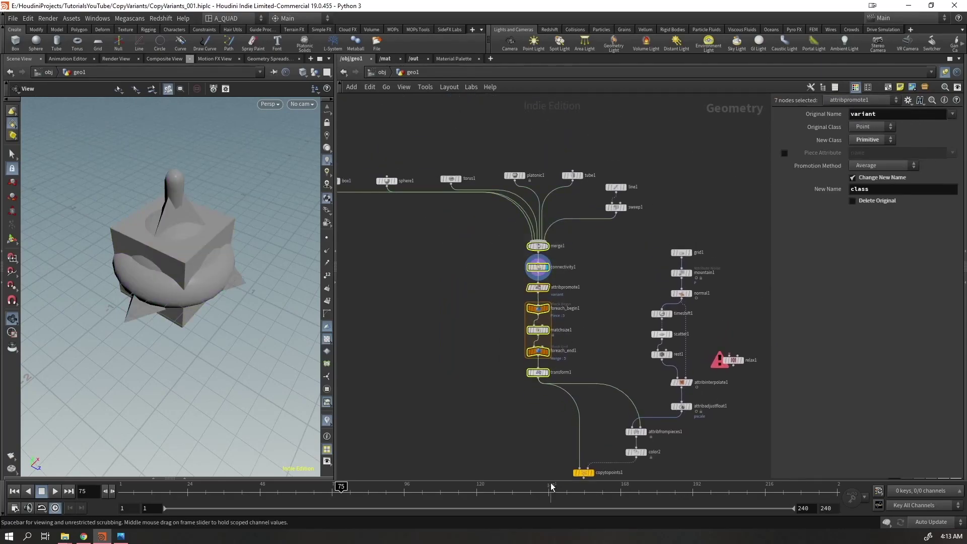
click(495, 434)
Display copytopoints1 and play the animation, examining the scatter from several angles and distances
middle_drag(519, 463, 492, 381)
scroll(492, 382, up, 2)
click(580, 395)
drag(216, 382, 242, 343)
key(Up)
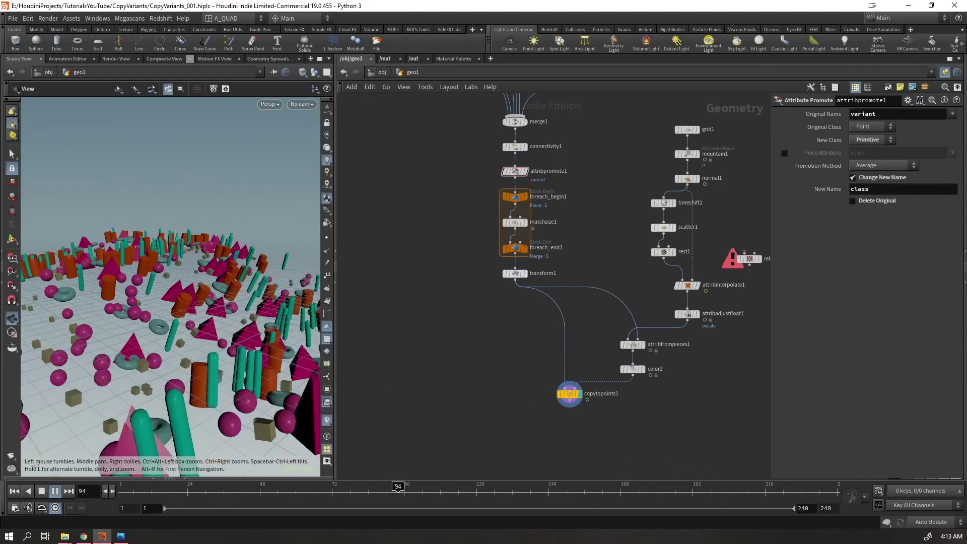
scroll(270, 306, down, 8)
drag(270, 307, 278, 203)
scroll(171, 339, up, 6)
scroll(213, 250, down, 6)
scroll(281, 200, up, 6)
key(Up)
Try bypassing timeshift1 while playing the animation, and undo the bypass
middle_drag(496, 327, 422, 338)
scroll(602, 272, up, 3)
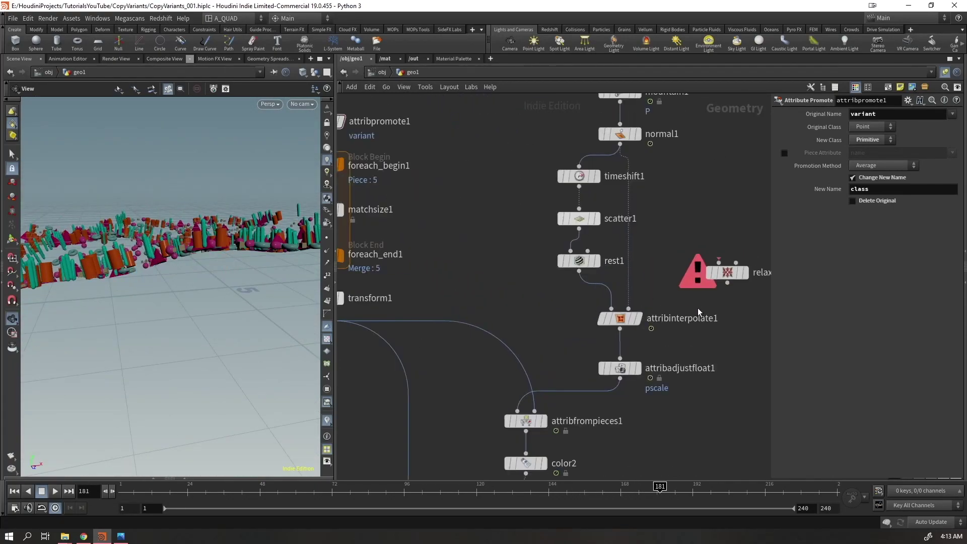
mouse_move(635, 327)
click(561, 176)
drag(613, 328, 678, 328)
drag(580, 271, 620, 358)
drag(247, 216, 168, 342)
key(Up)
key(ctrl+Up)
key(ctrl+z)
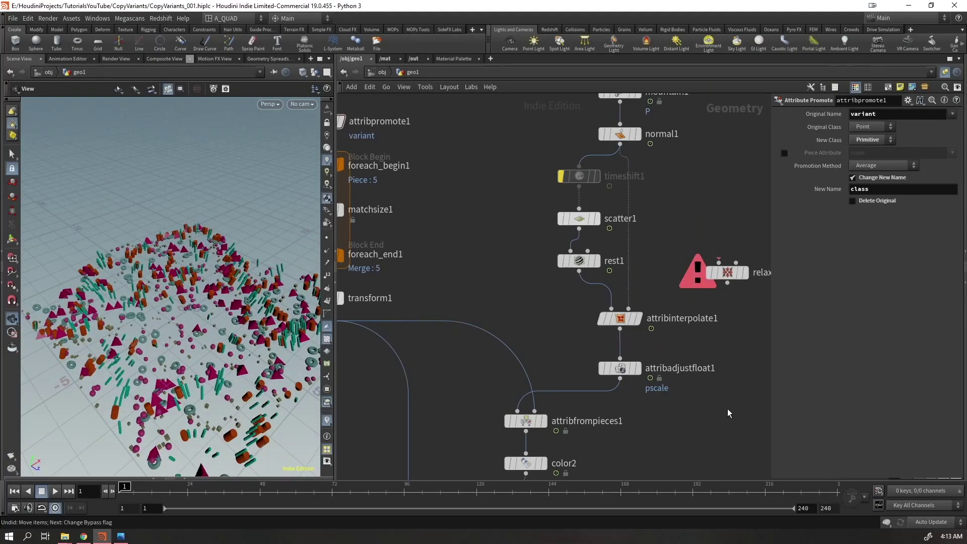
key(ctrl+z)
Replay the animation with timeshift1 active and widen the viewport
key(Up)
drag(232, 325, 133, 307)
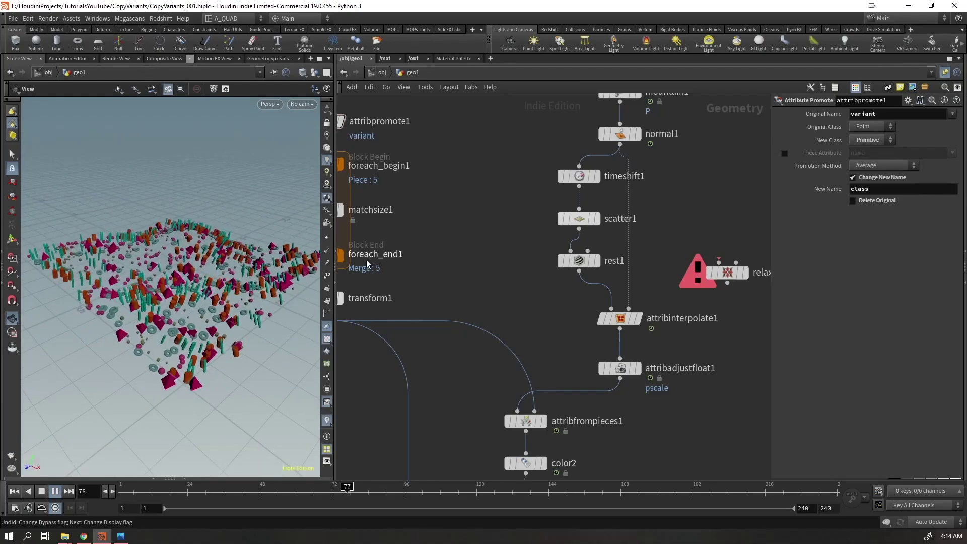
drag(337, 273, 449, 297)
Try Justify Y at None on matchsize1, restore it to Min, and check the shapes' ground contact from a low angle
middle_drag(501, 287, 760, 201)
scroll(612, 297, down, 1)
middle_drag(613, 296, 603, 363)
click(629, 246)
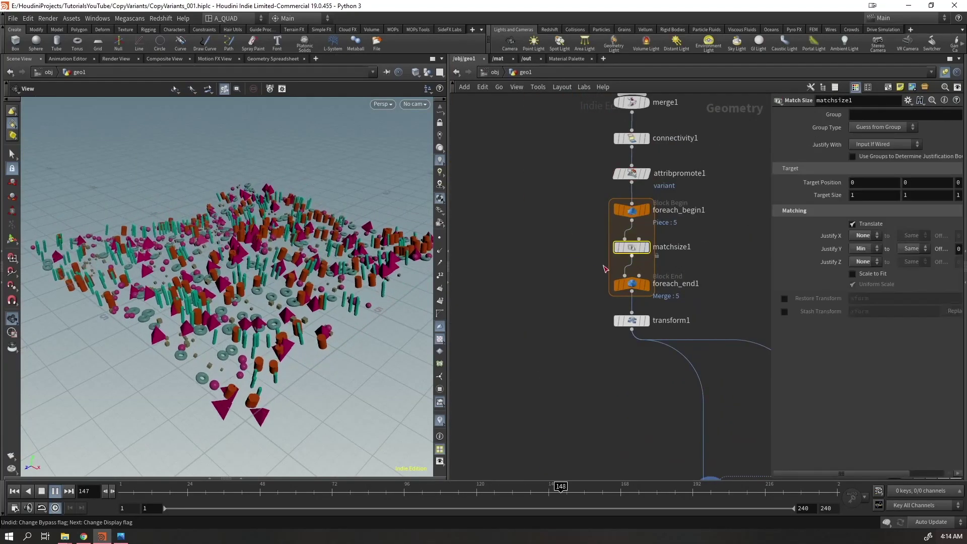
click(863, 249)
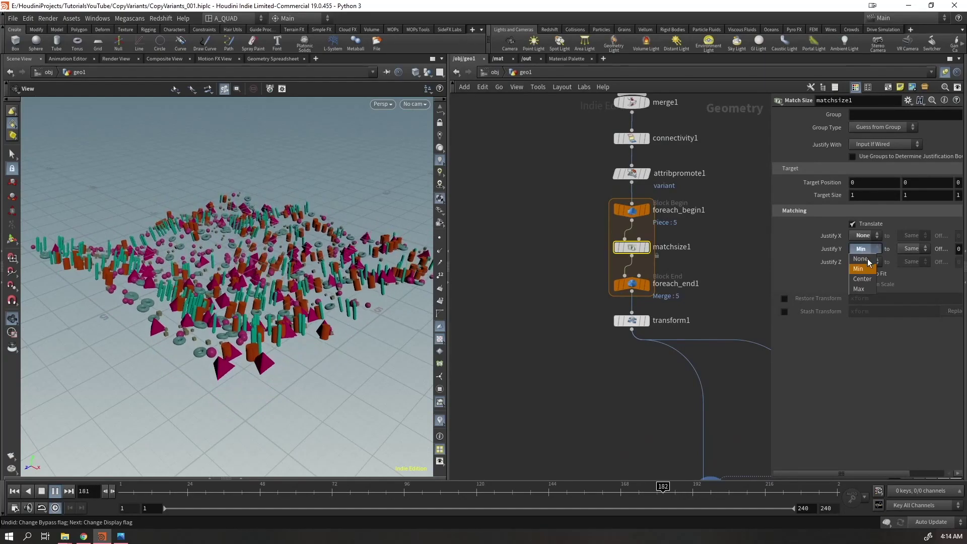
click(867, 262)
click(866, 250)
click(867, 269)
drag(266, 281, 347, 214)
key(Up)
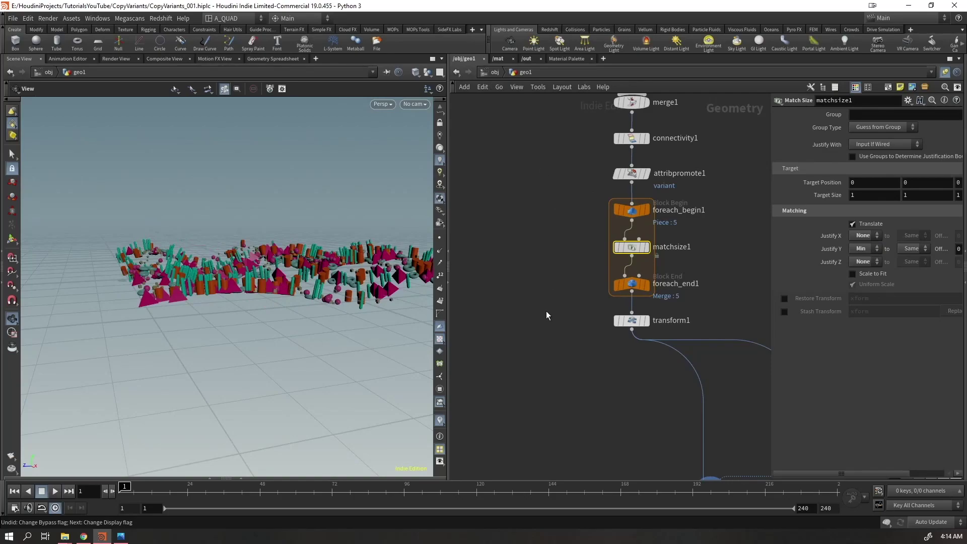
Merge copytopoints1 and mountain1 through a new Merge node below them and display the combined result
middle_drag(552, 291, 412, 41)
scroll(491, 301, down, 3)
drag(535, 286, 521, 257)
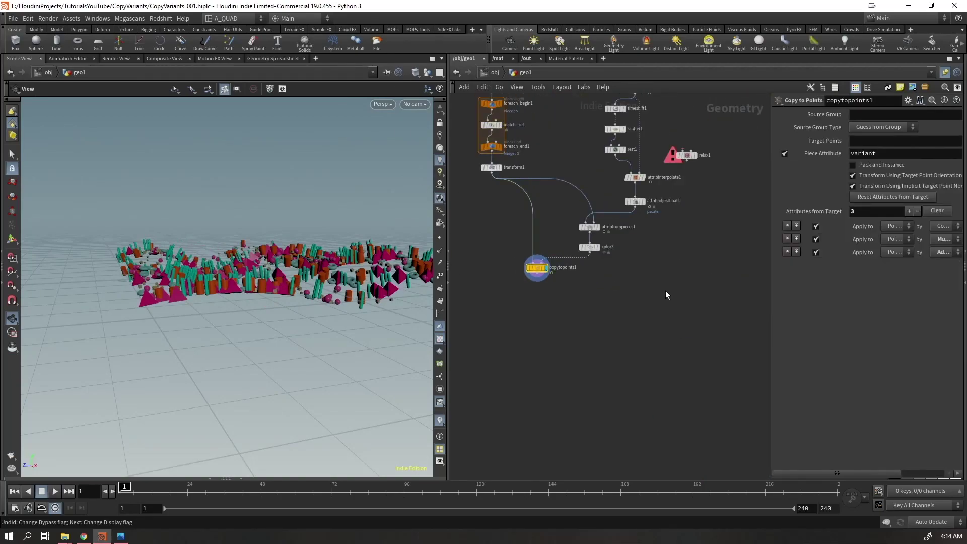
middle_drag(675, 118, 643, 227)
shift+drag(583, 171, 642, 185)
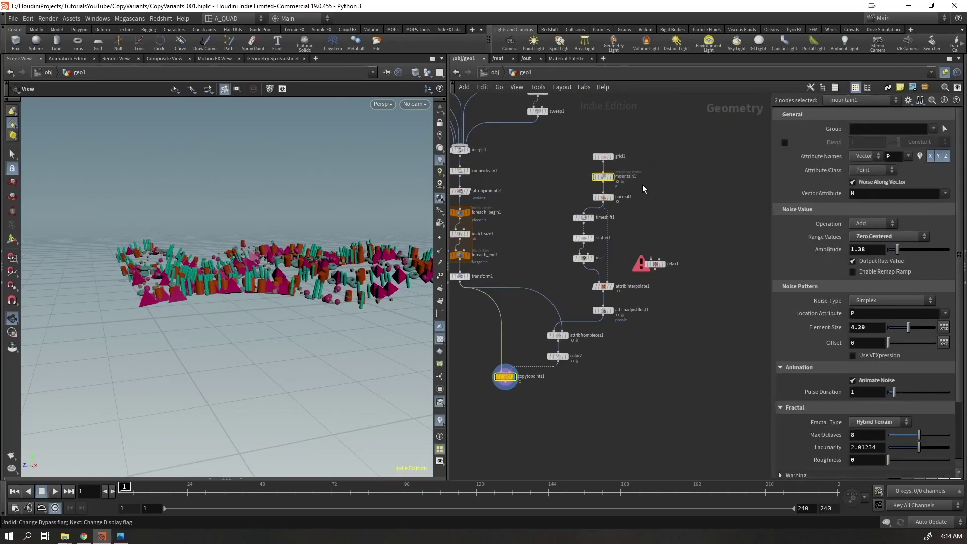
alt+drag(506, 383, 649, 427)
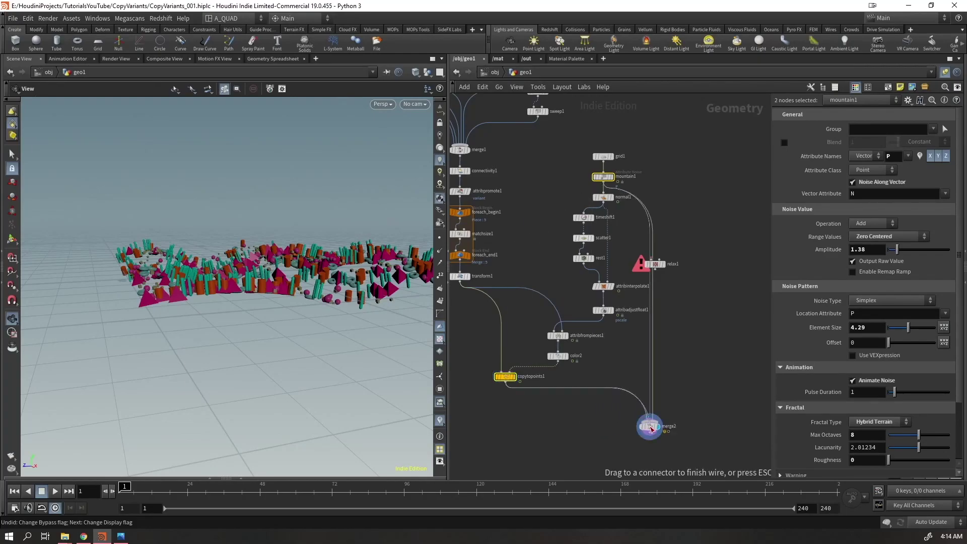
Play the animation and examine how the shapes sit on the terrain from above and from the side
drag(347, 272, 320, 309)
key(Up)
right_drag(278, 266, 285, 308)
drag(292, 237, 300, 304)
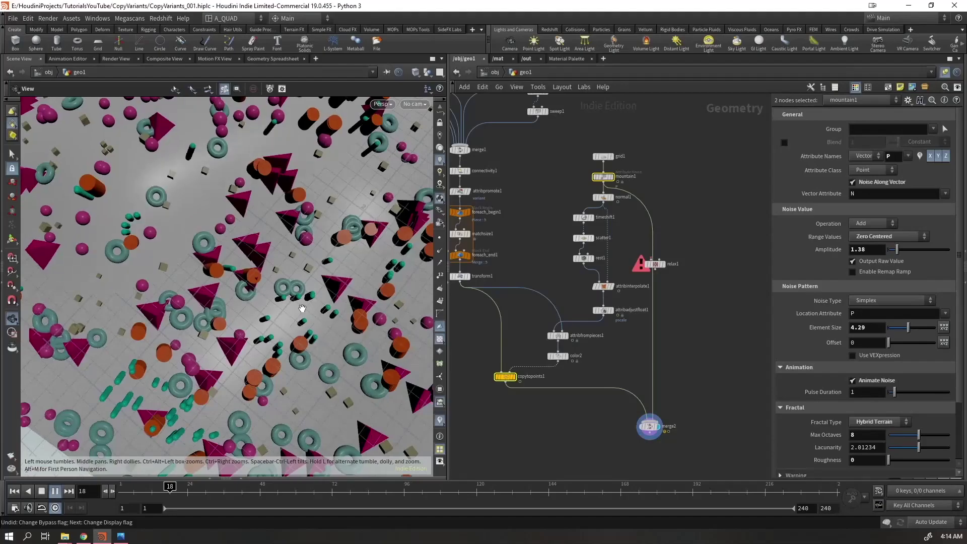
middle_drag(298, 301, 297, 293)
key(Up)
drag(297, 293, 349, 231)
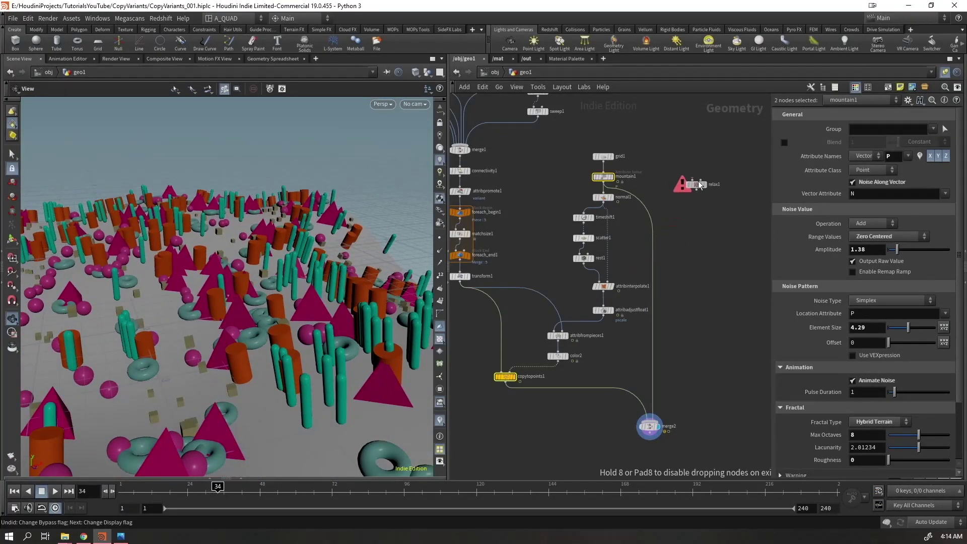
Review the variant branch with connectivity1's settings and inspect the overlapping shapes up close
scroll(520, 182, up, 2)
middle_drag(521, 185, 645, 249)
right_drag(201, 288, 276, 272)
drag(276, 273, 180, 323)
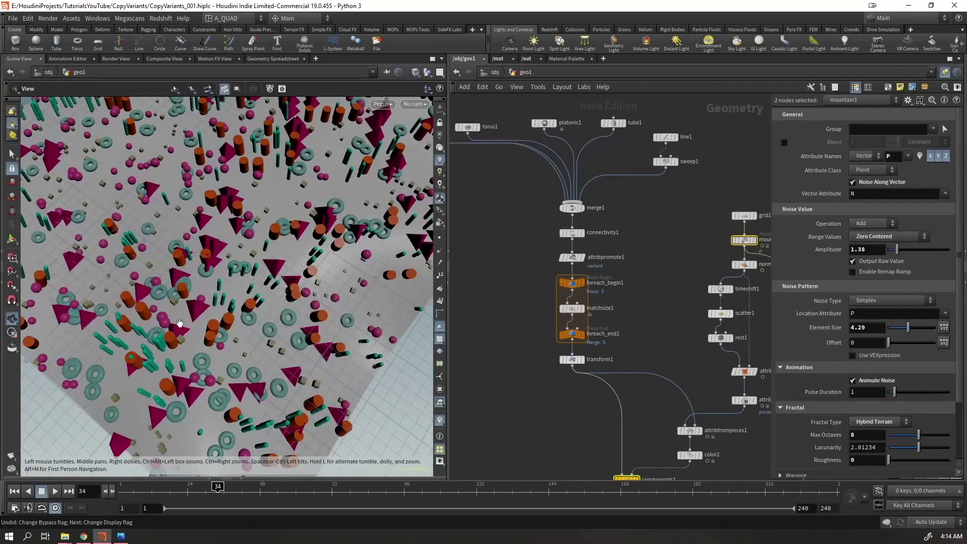
drag(332, 291, 363, 252)
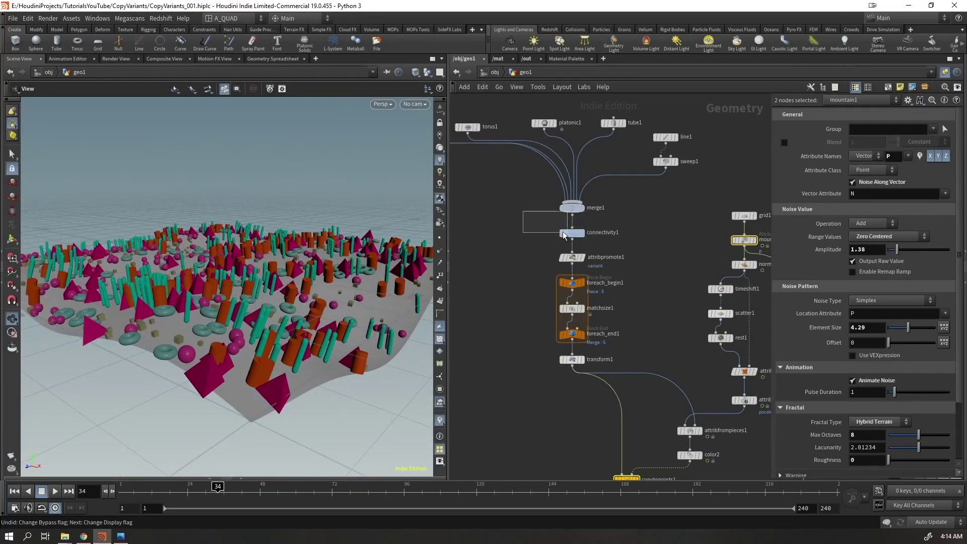
click(574, 234)
drag(212, 222, 191, 285)
right_drag(208, 278, 257, 265)
Enable Relax Iterations on scatter1 and view the relaxed distribution from above
middle_drag(723, 337, 598, 295)
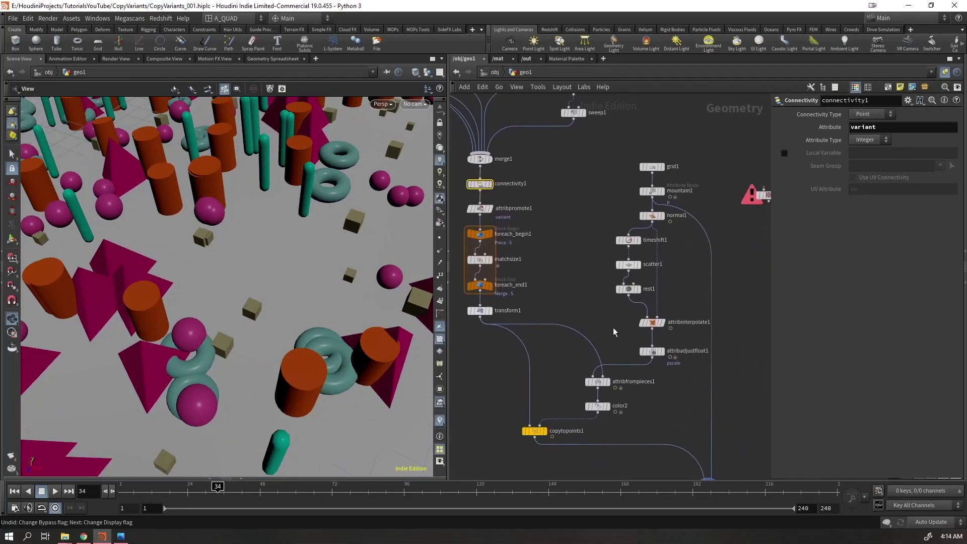
middle_drag(779, 280, 666, 259)
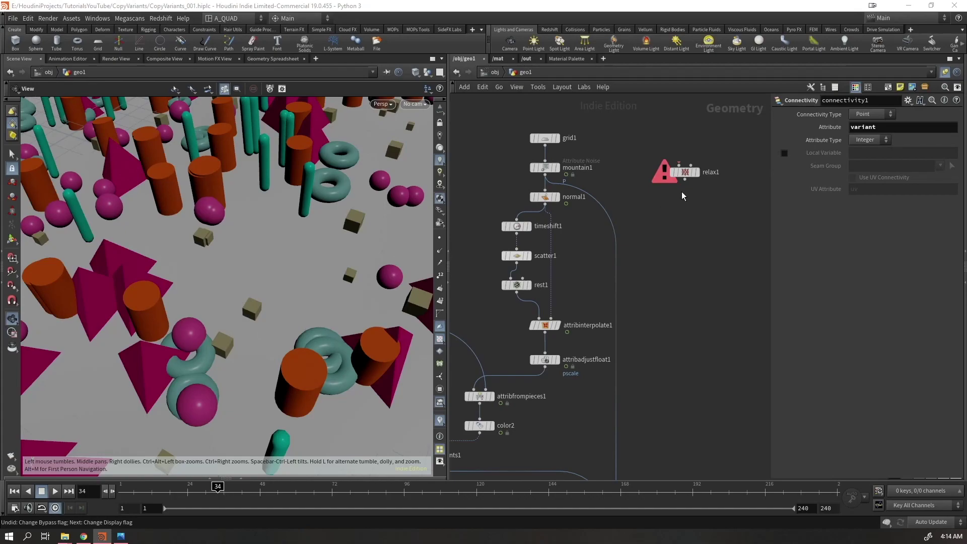
click(519, 255)
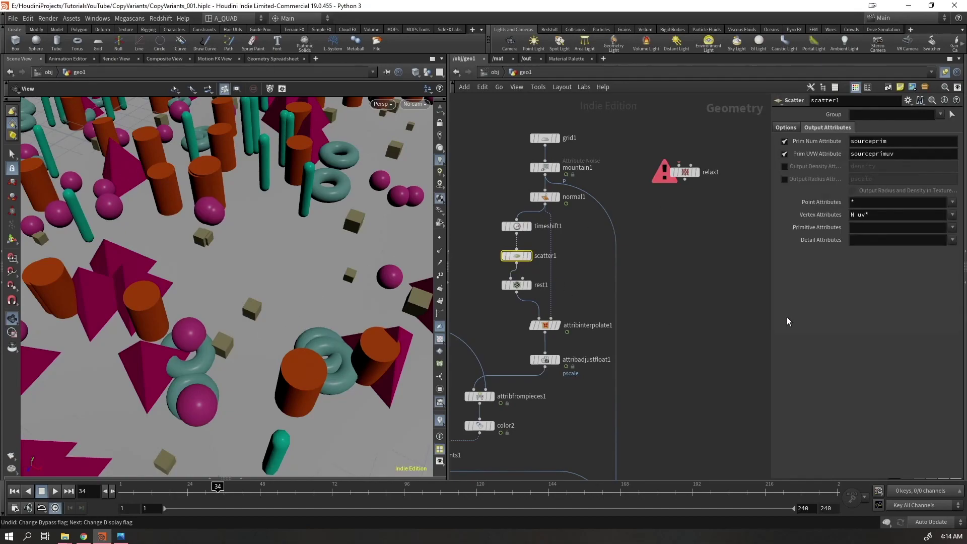
click(791, 128)
click(785, 301)
right_drag(363, 220, 282, 222)
drag(283, 221, 313, 281)
right_drag(313, 280, 211, 285)
Try a higher Relax Iterations value on scatter1, undo it, and turn Relax Iterations off
drag(895, 300, 960, 302)
key(ctrl+z)
key(ctrl+z)
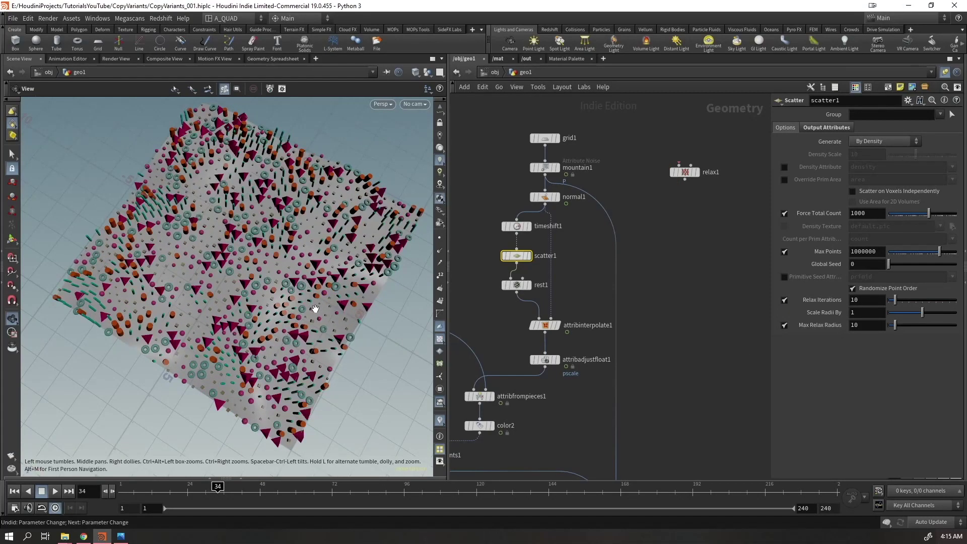
click(785, 300)
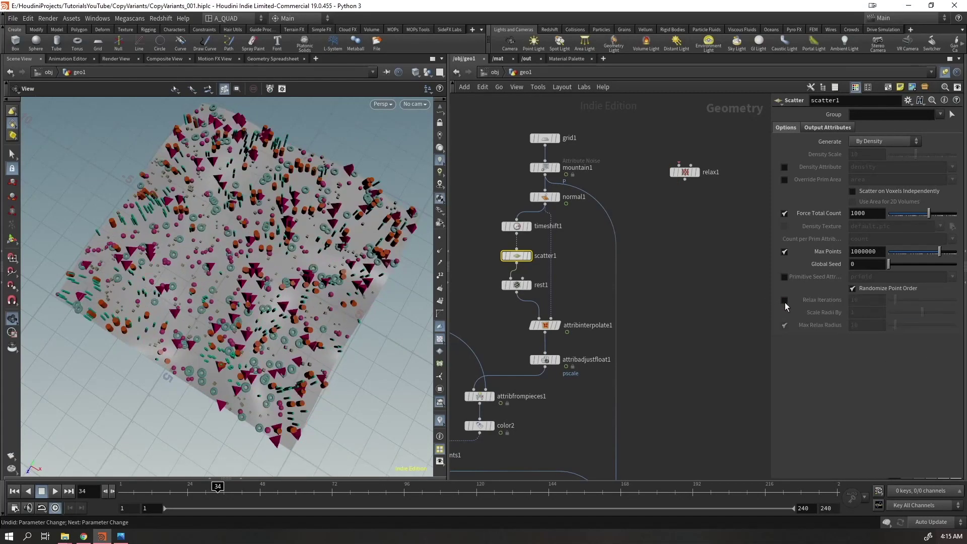
drag(255, 322, 277, 267)
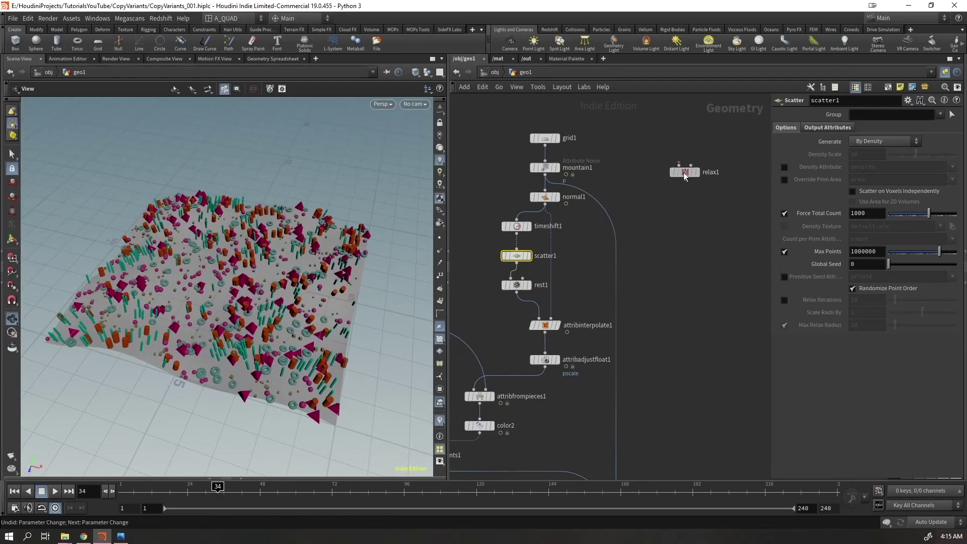
Insert relax1 between attribinterpolate1 and attribadjustfloat1, and wire normal1 into its surface input
drag(684, 172, 680, 274)
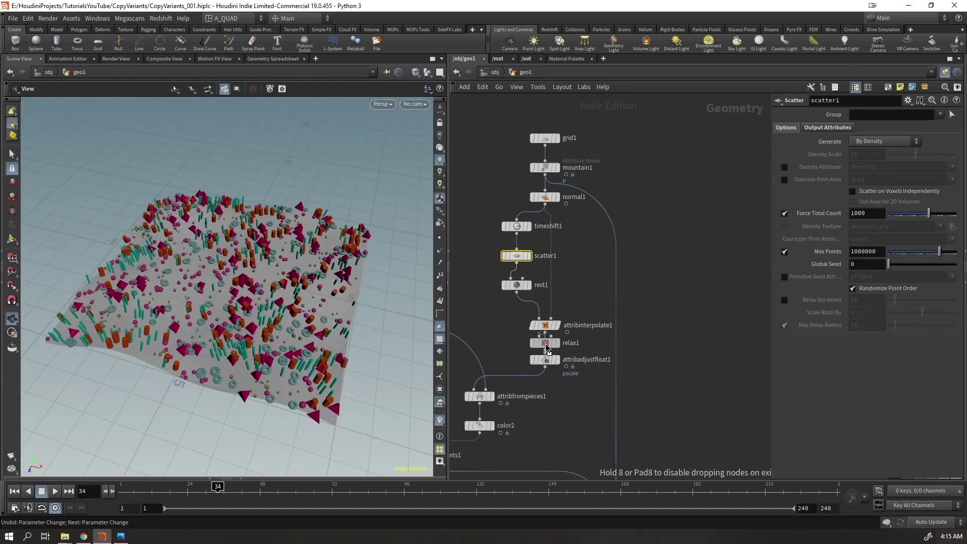
drag(546, 347, 567, 363)
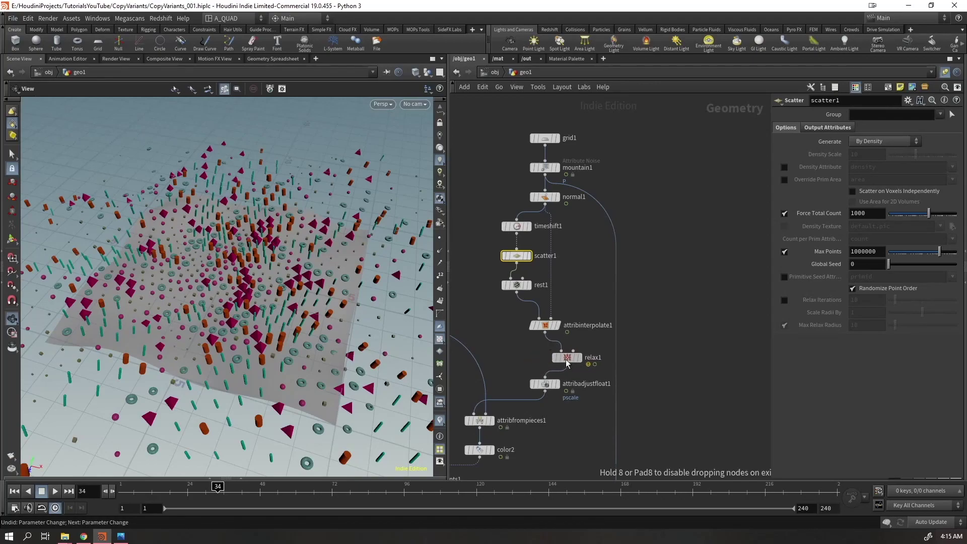
click(545, 206)
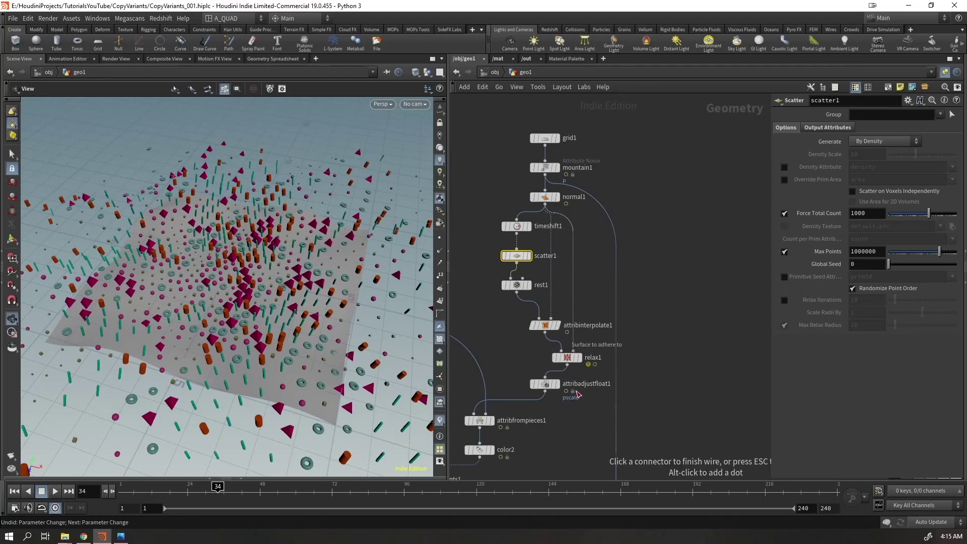
click(572, 352)
Show relax1's parameters and check its node info for the cause of its warning
click(568, 358)
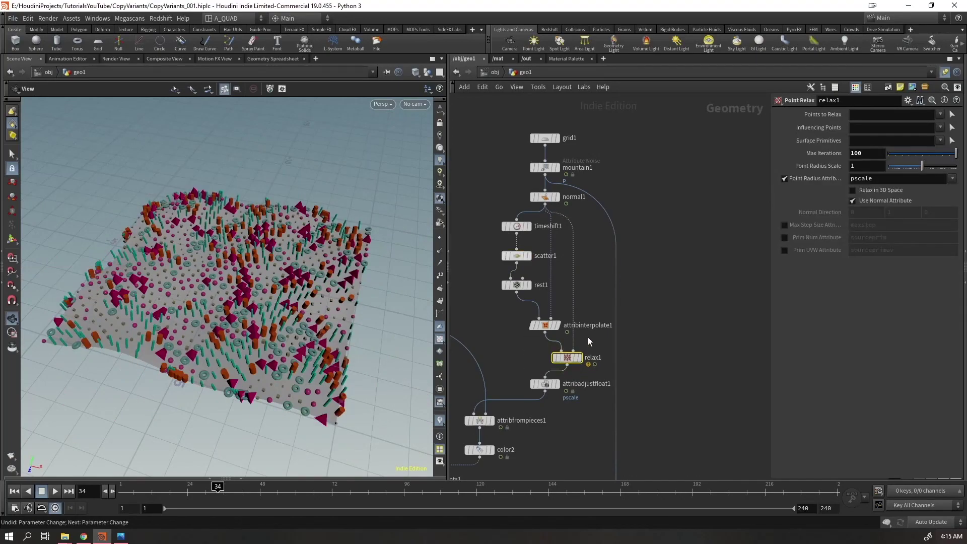
middle_click(548, 359)
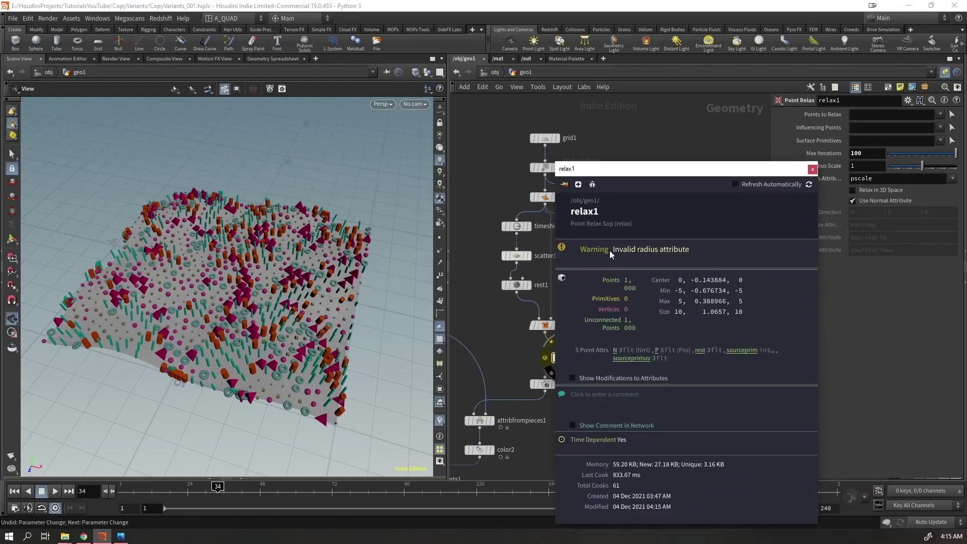
click(811, 169)
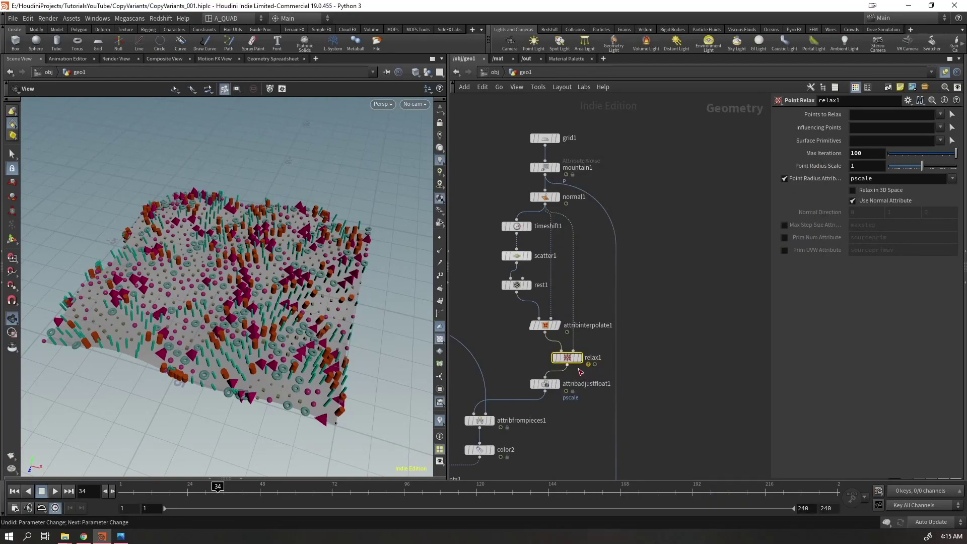
Try relax1 after attribadjustfloat1, and play the animation with copytopoints1 displayed
drag(550, 386, 555, 357)
click(582, 384)
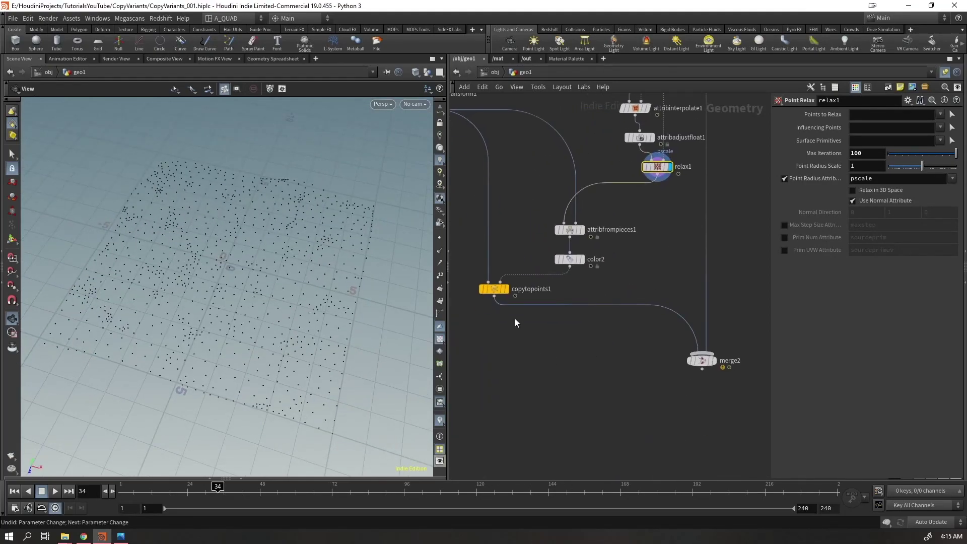
click(506, 289)
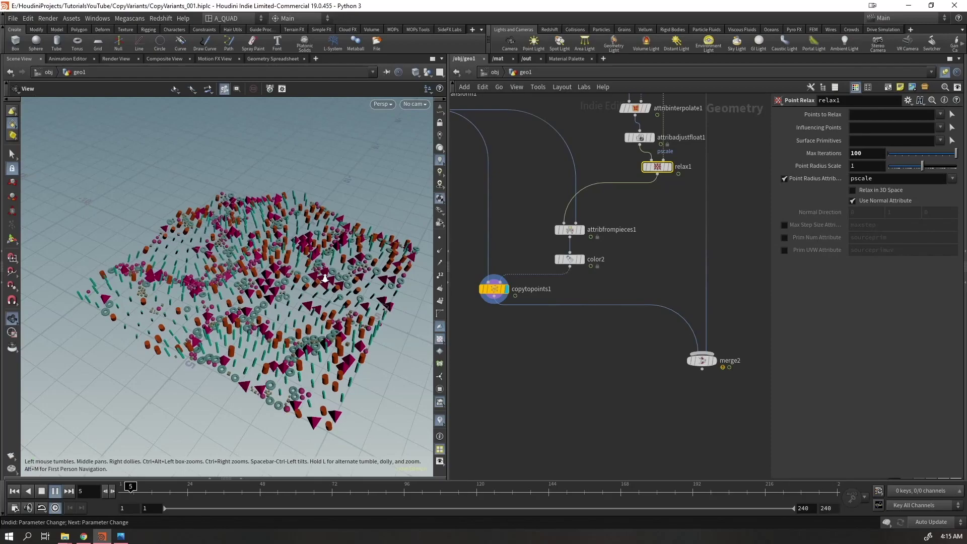
scroll(197, 272, up, 5)
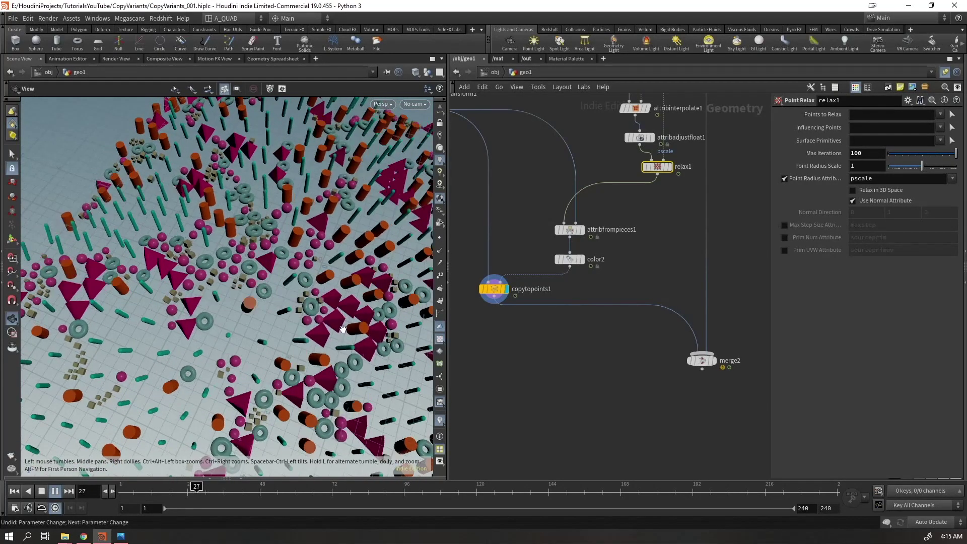
middle_drag(658, 222, 640, 334)
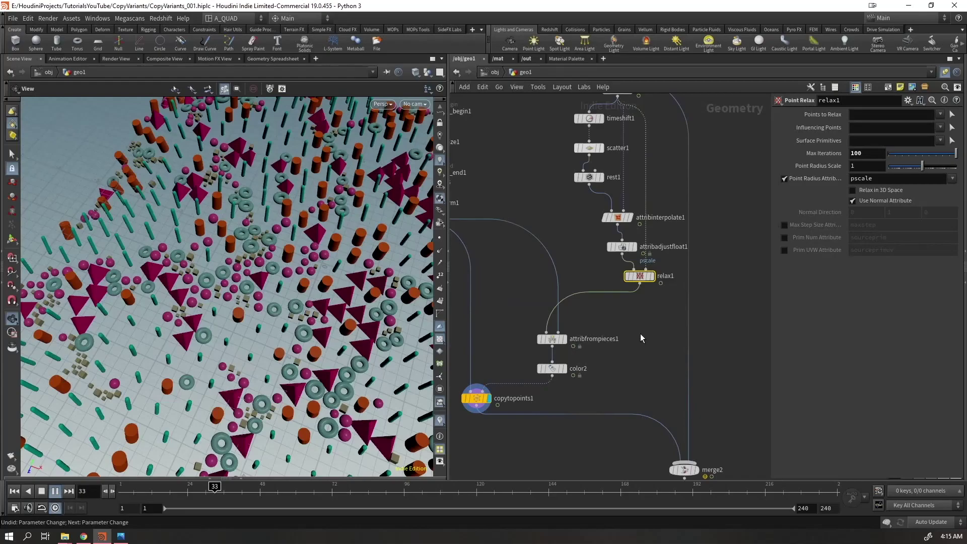
Return to the first frame and rewire the chain so attribadjustfloat1 and relax1 sit between rest1 and attribinterpolate1
key(ctrl+Up)
drag(194, 291, 242, 254)
mouse_move(637, 281)
mouse_down()
mouse_move(666, 278)
mouse_move(648, 310)
mouse_move(547, 222)
mouse_move(497, 195)
mouse_move(590, 195)
mouse_move(642, 264)
mouse_up()
click(596, 253)
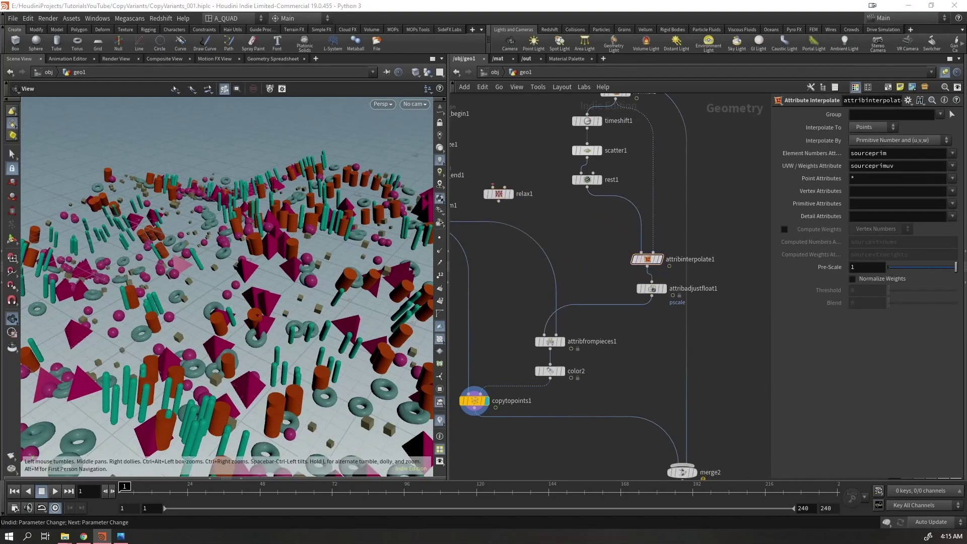
middle_drag(602, 222, 577, 242)
drag(489, 226, 557, 271)
drag(627, 308, 563, 236)
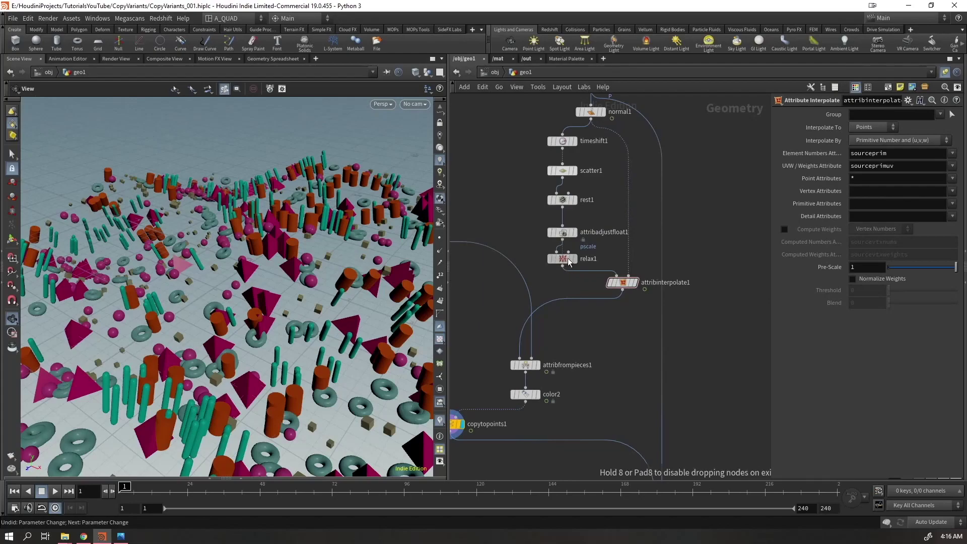
Wire timeshift1's output into relax1's second input and shift relax1 aside from the node column
click(572, 250)
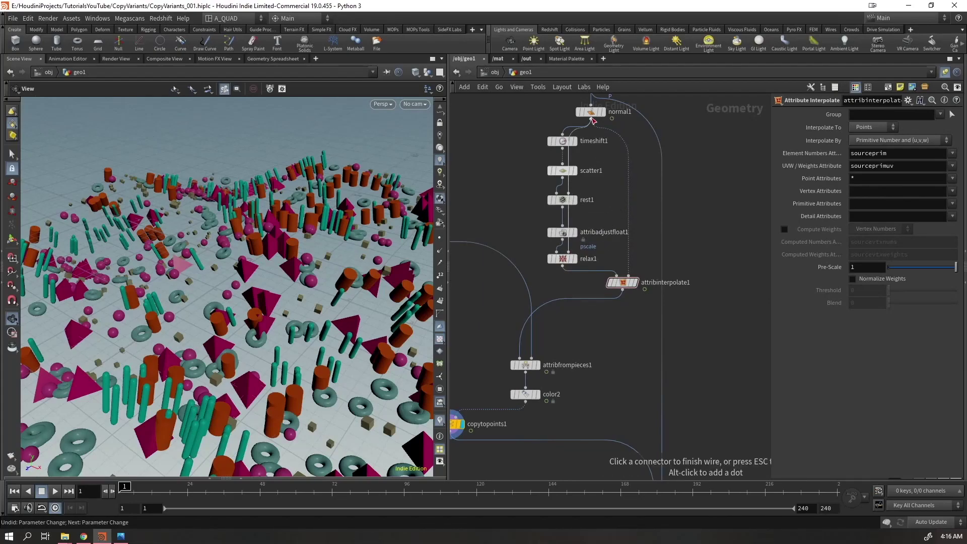
click(563, 147)
drag(577, 261, 607, 261)
Compare the displayed points of relax1 and attribadjustfloat1, and space out relax1 and attribinterpolate1 in the network
click(604, 258)
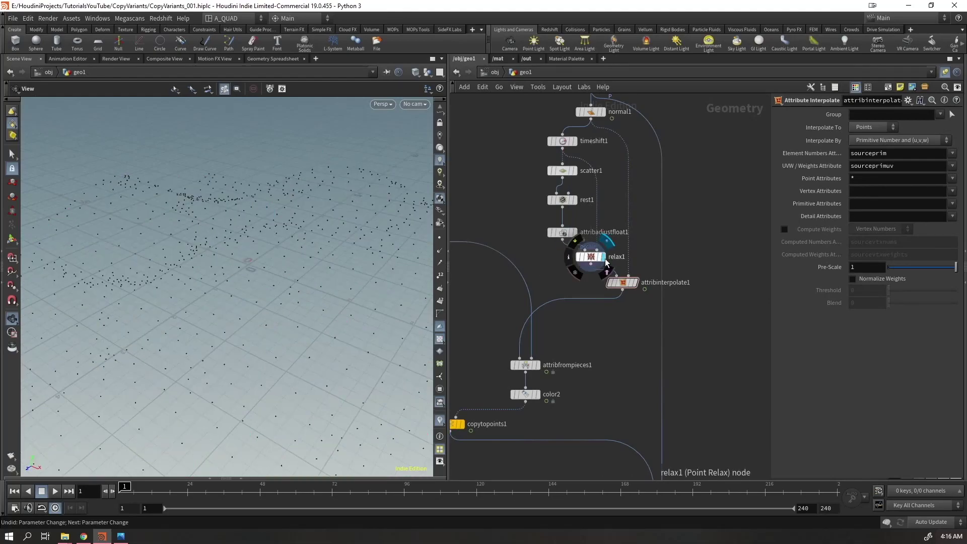
click(576, 232)
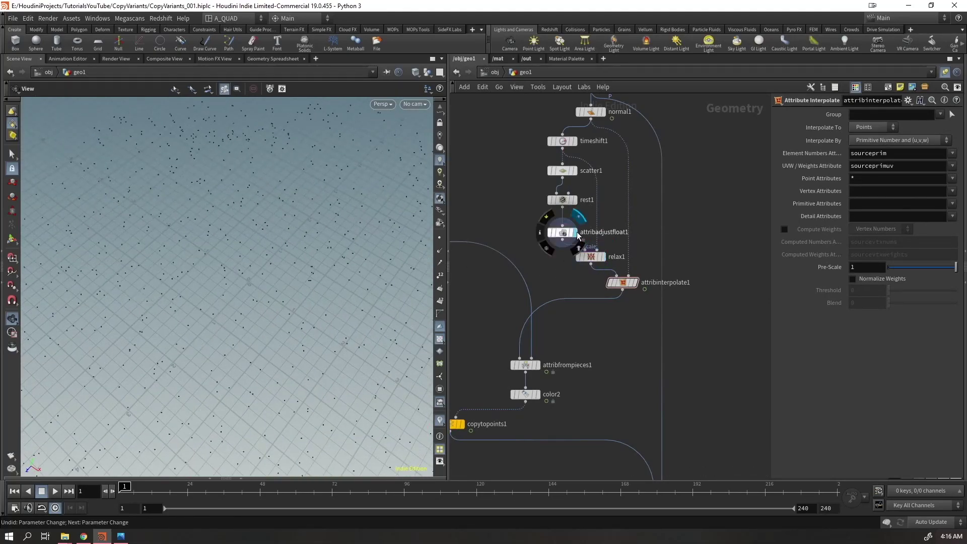
click(603, 258)
scroll(306, 300, down, 3)
drag(622, 282, 633, 325)
drag(591, 257, 602, 283)
Check scatter1's output attributes and enable Prim Num Attribute sourceprim and Prim UVW Attribute sourceprimuv on relax1
drag(585, 171, 587, 171)
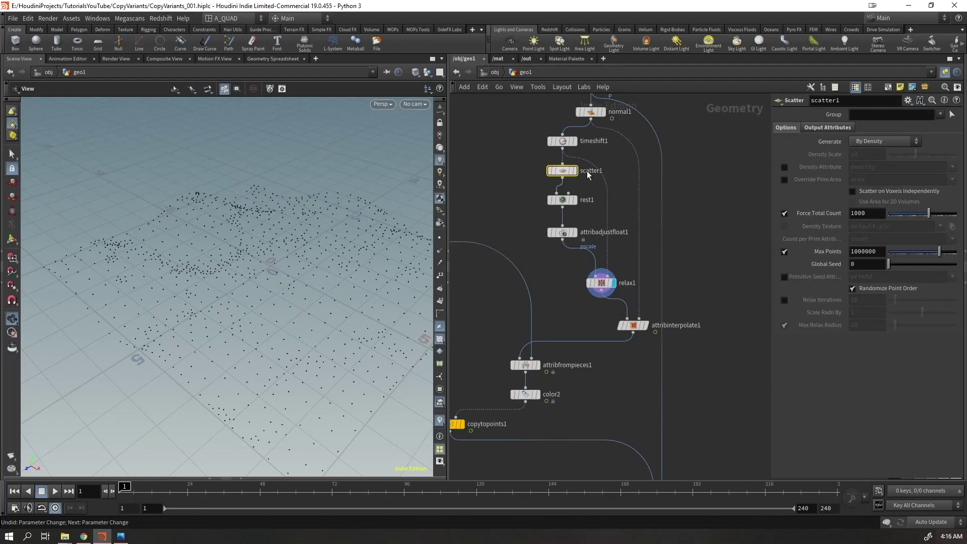
click(828, 129)
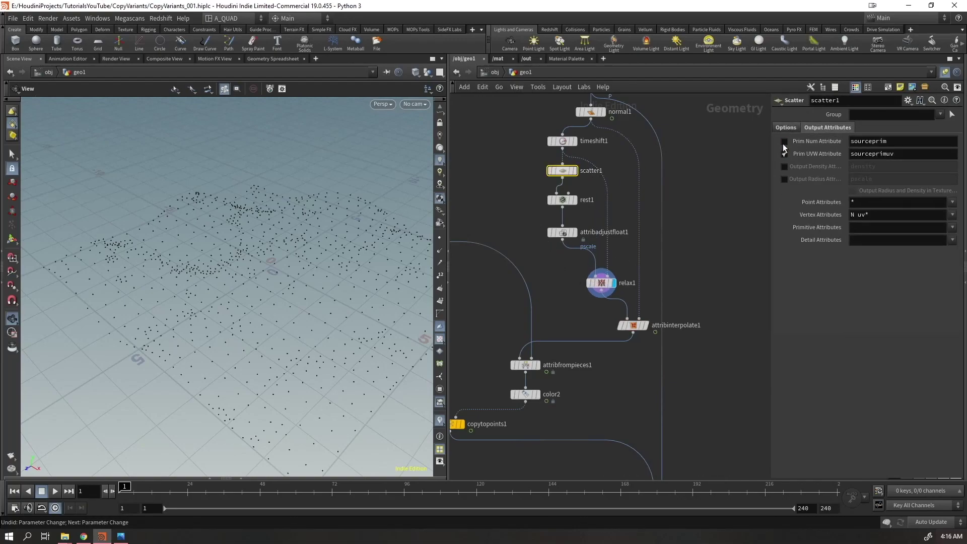
drag(585, 301, 622, 268)
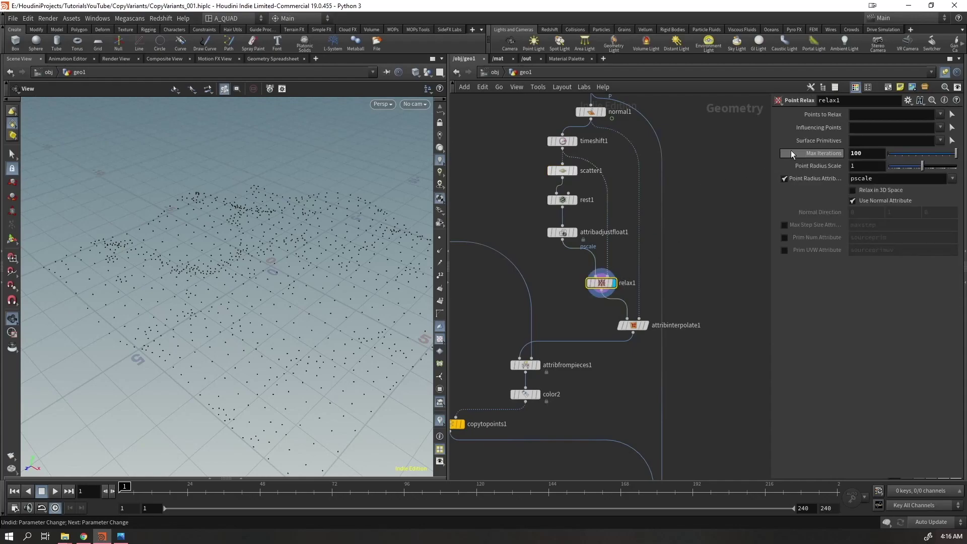
click(785, 238)
click(785, 250)
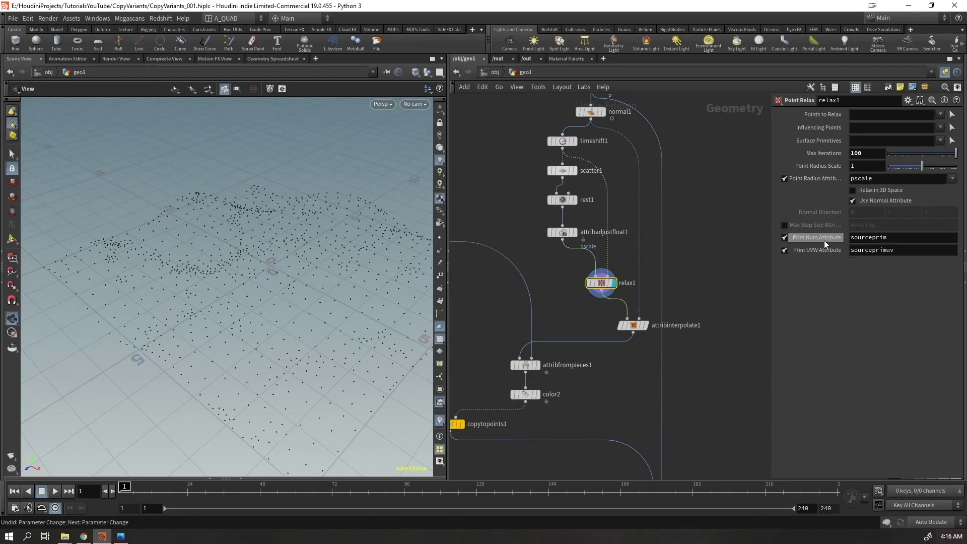
Display attribinterpolate1, play the animated points, and return to the first frame
click(646, 325)
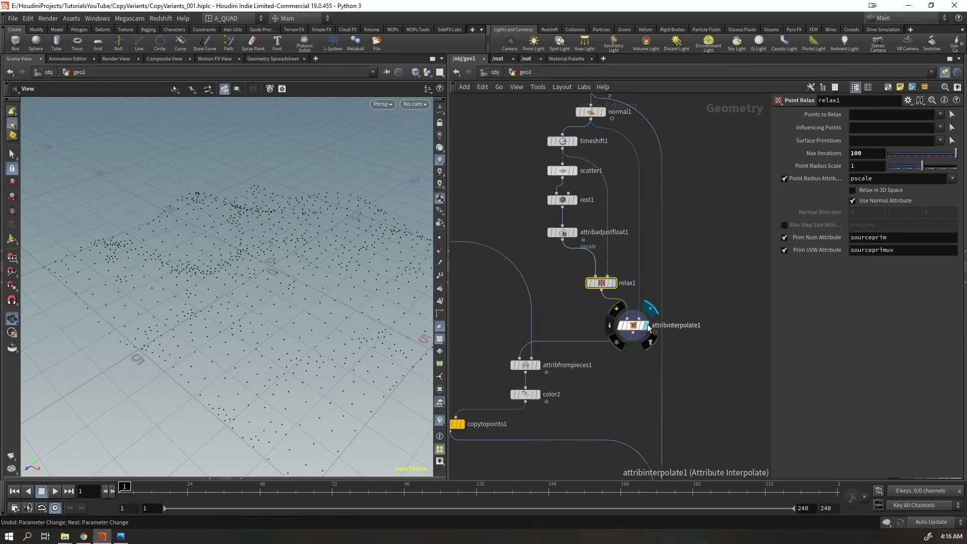
click(631, 321)
middle_drag(616, 377, 629, 185)
middle_drag(530, 338, 529, 414)
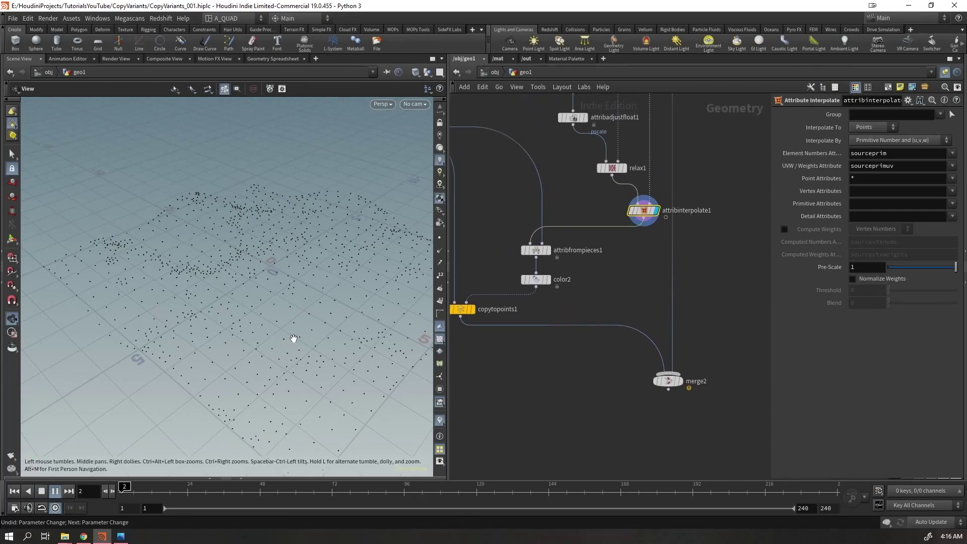
key(ctrl+Up)
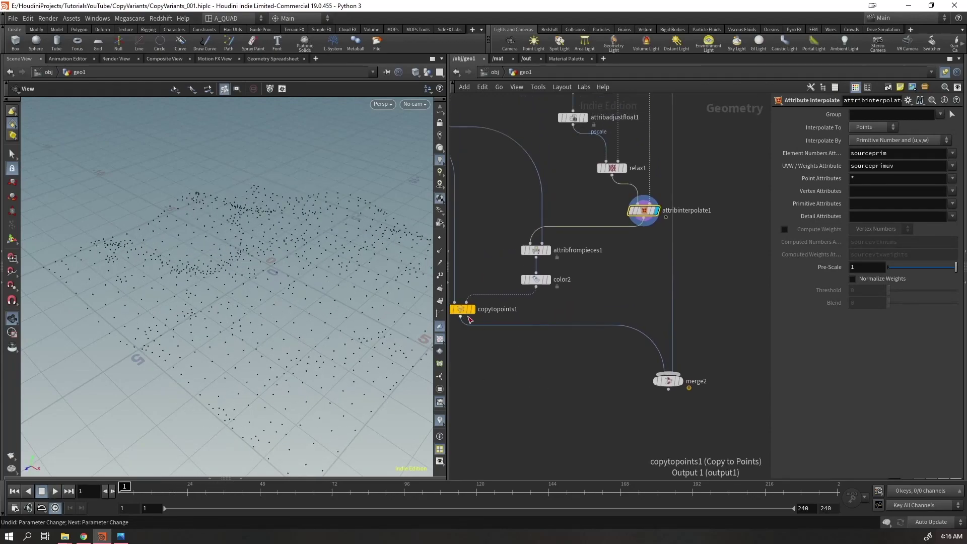
Display copytopoints1 and then merge2, and play the animation of the copies on the terrain
click(472, 308)
click(688, 379)
key(Up)
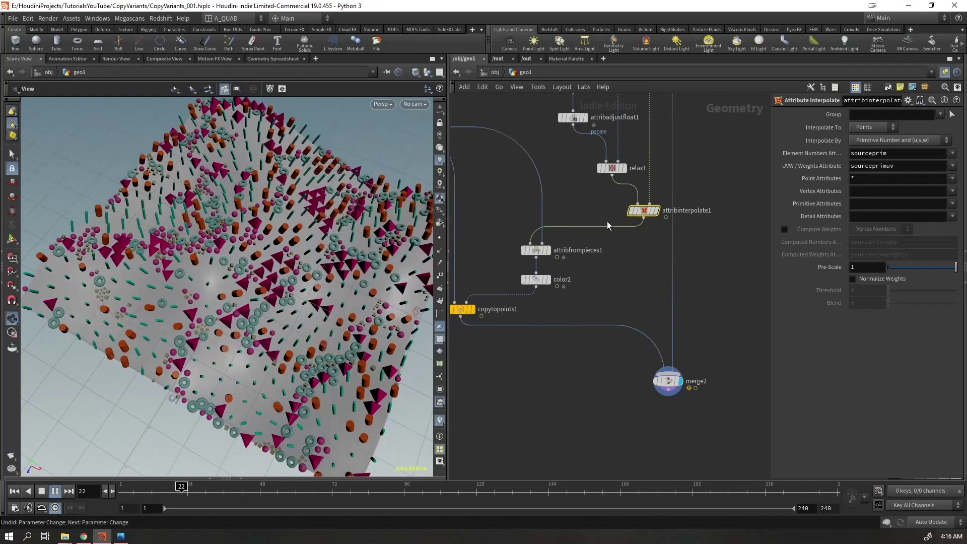
Set relax1's Max Iterations to 31 and examine the playing scatter from above
drag(589, 203, 615, 164)
drag(939, 154, 902, 160)
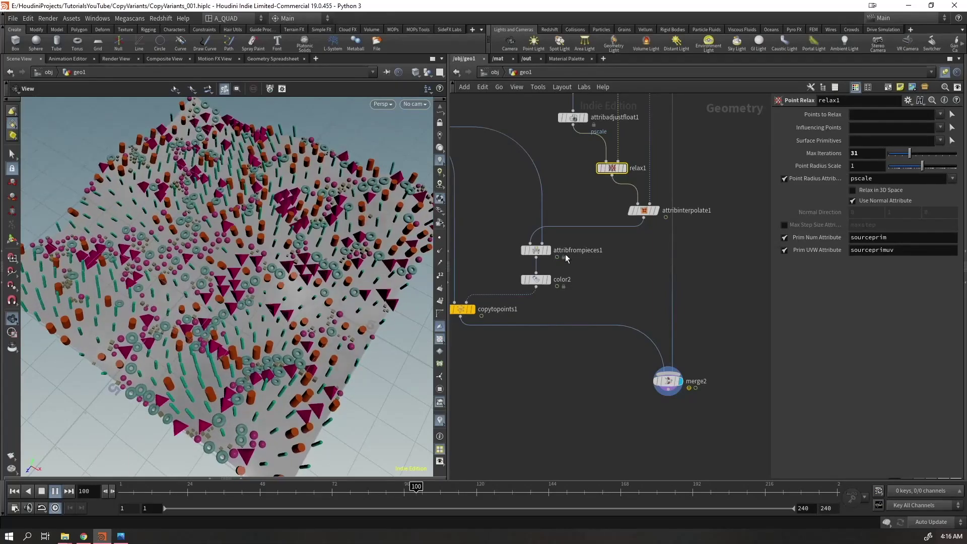
drag(216, 229, 219, 317)
right_drag(219, 317, 188, 337)
key(Up)
drag(276, 310, 273, 330)
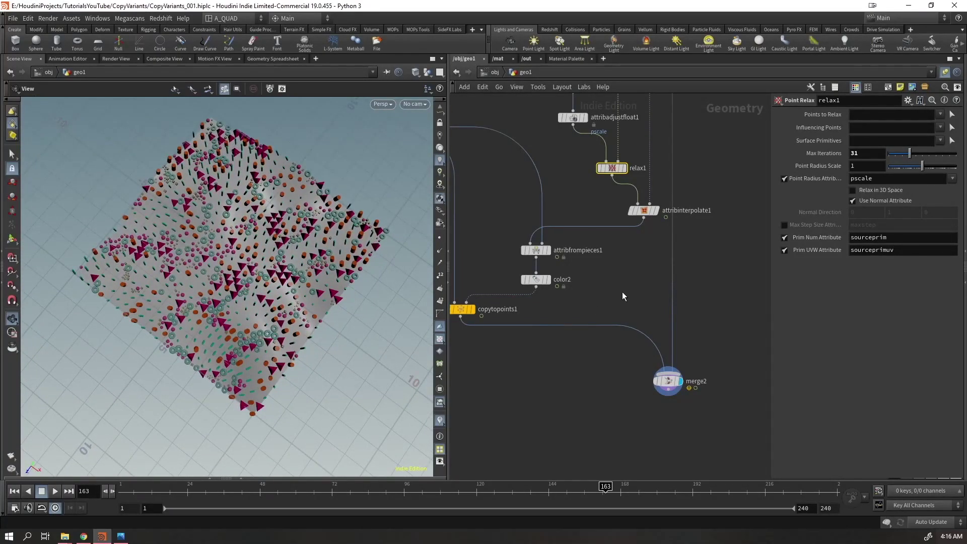
Show the terrain at normal1 with wireframe shading and point normals, and examine the normals on scatter1's points
scroll(262, 313, up, 8)
middle_drag(589, 432, 658, 340)
drag(771, 312, 823, 334)
middle_drag(777, 201, 723, 489)
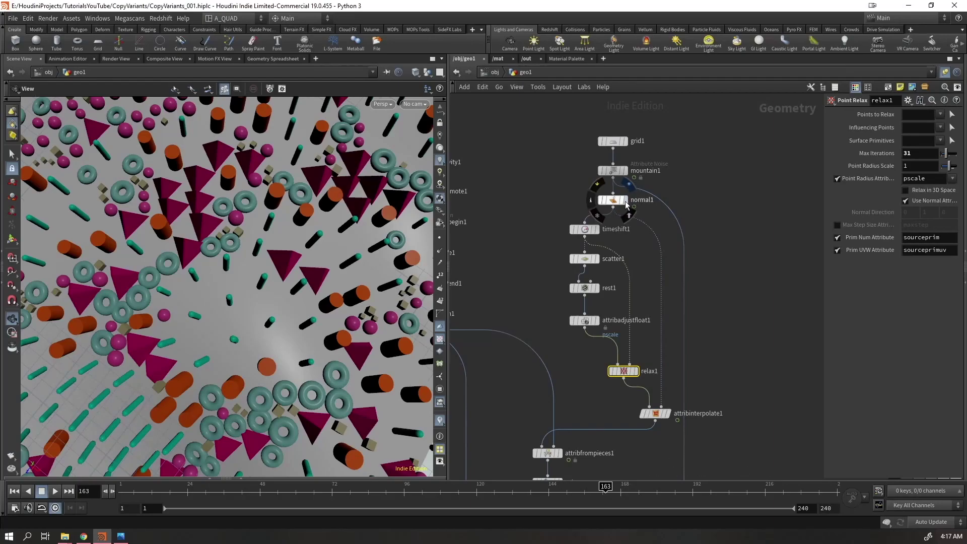
click(624, 200)
key(shift+w)
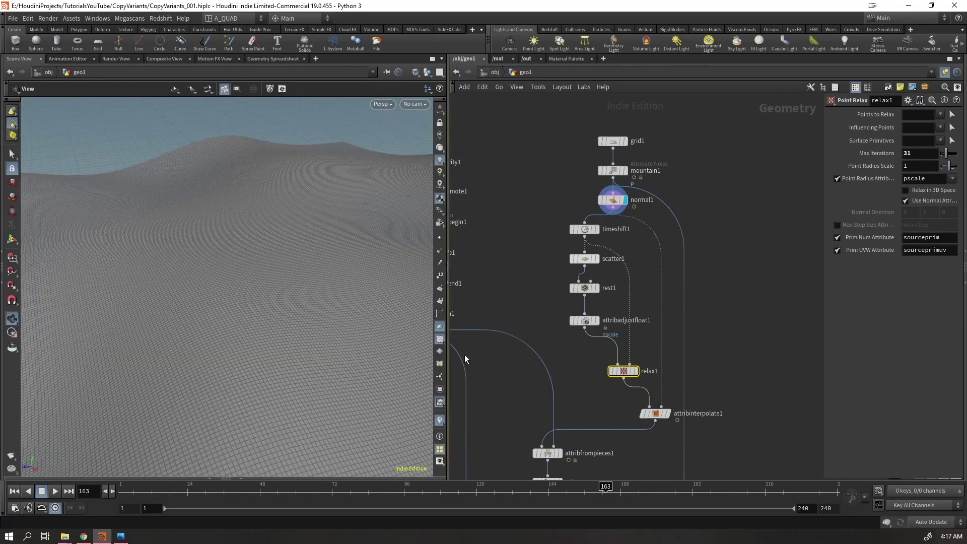
click(440, 251)
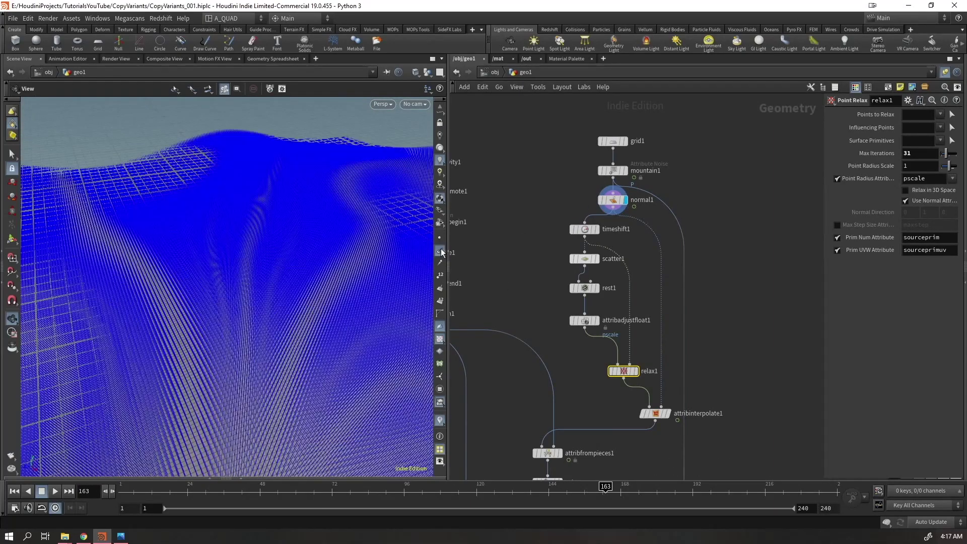
click(596, 258)
drag(280, 270, 371, 298)
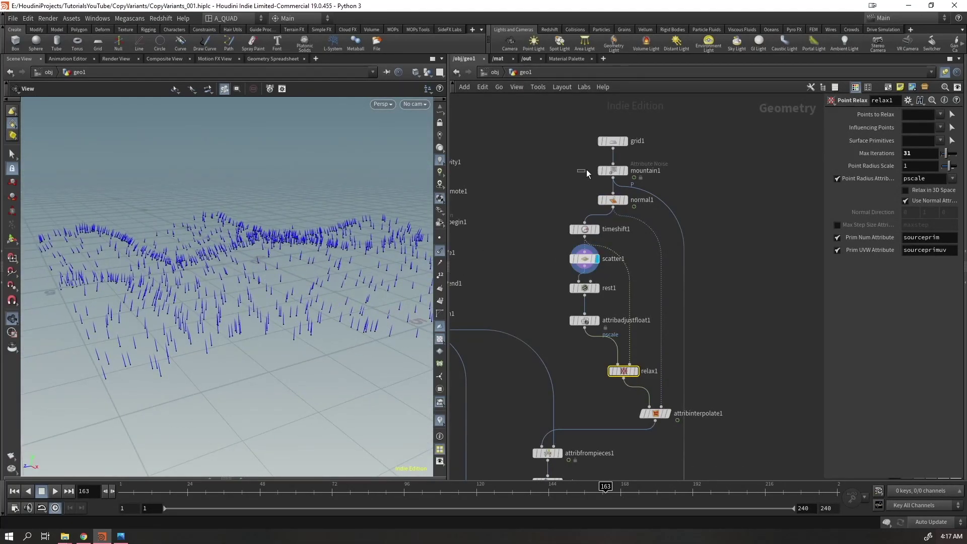
Try Vertices for Add Normals to on normal1, and set it back to Points
click(613, 200)
click(916, 179)
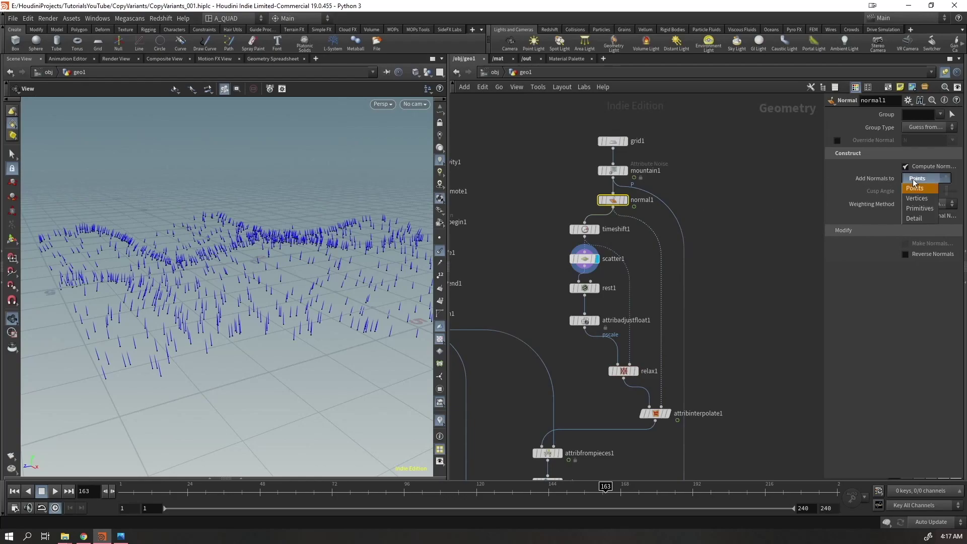
click(915, 198)
click(913, 179)
click(916, 189)
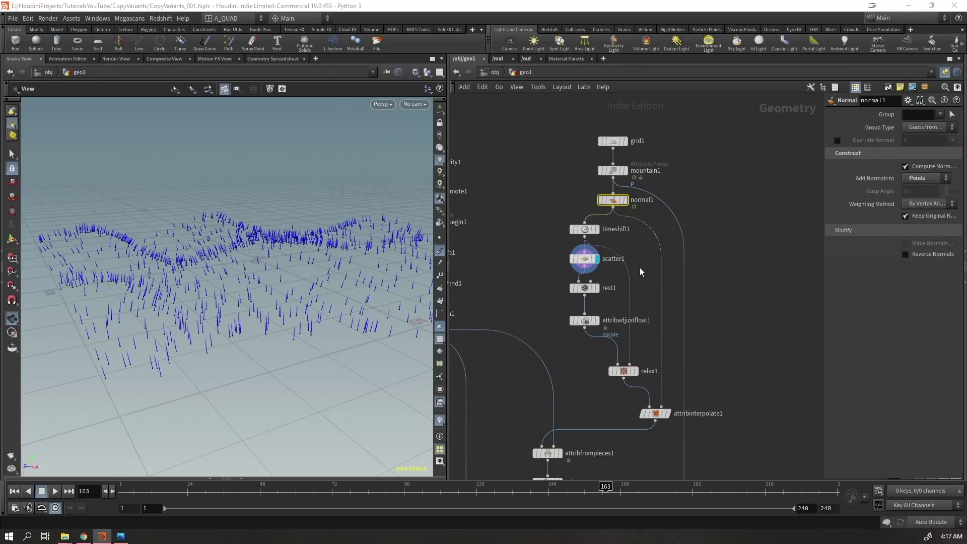
Display attribinterpolate1 and examine the direction of its point normals from the side
middle_drag(506, 272, 499, 172)
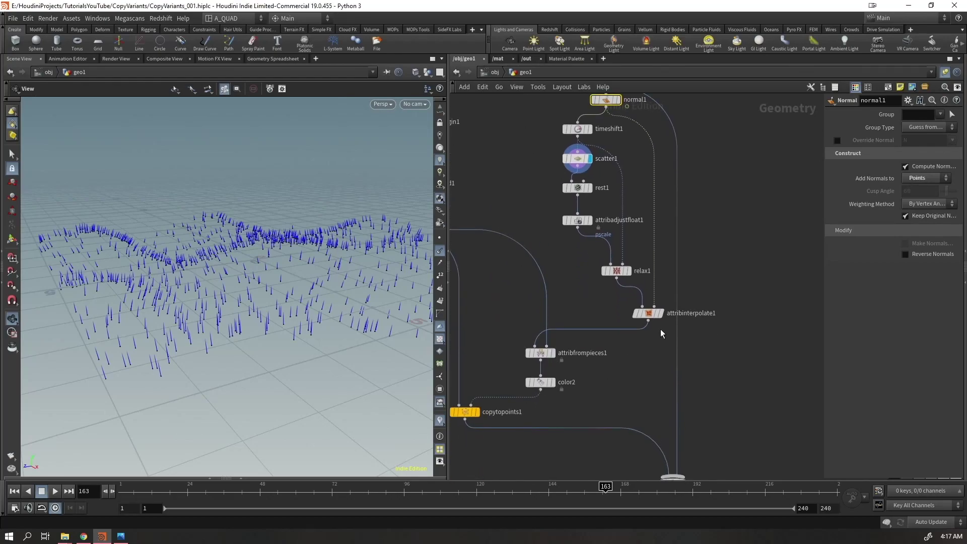
click(660, 314)
drag(272, 237, 175, 297)
drag(253, 304, 294, 263)
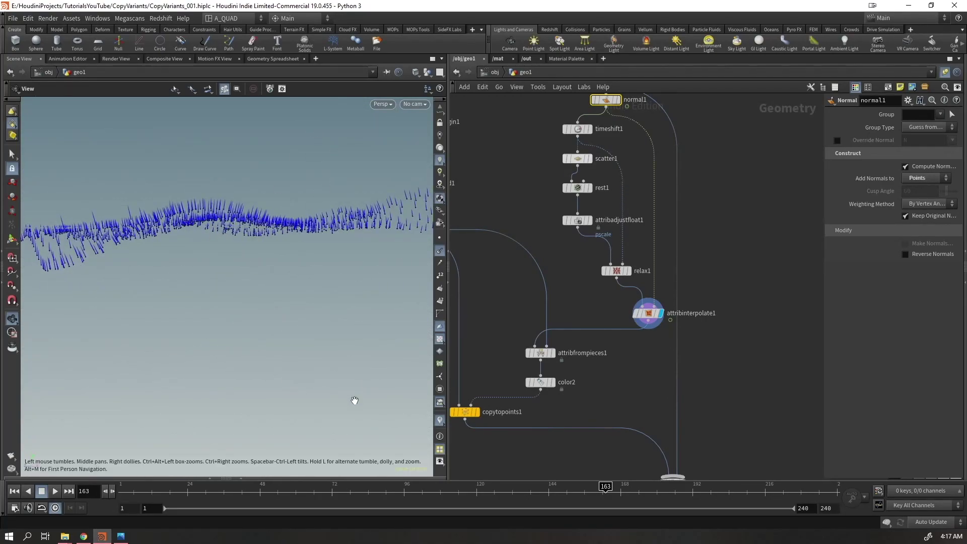
Display merge2, hide the point normals, and view the copies on the terrain from above
middle_drag(632, 436, 581, 337)
scroll(569, 353, down, 3)
drag(608, 371, 654, 452)
click(658, 463)
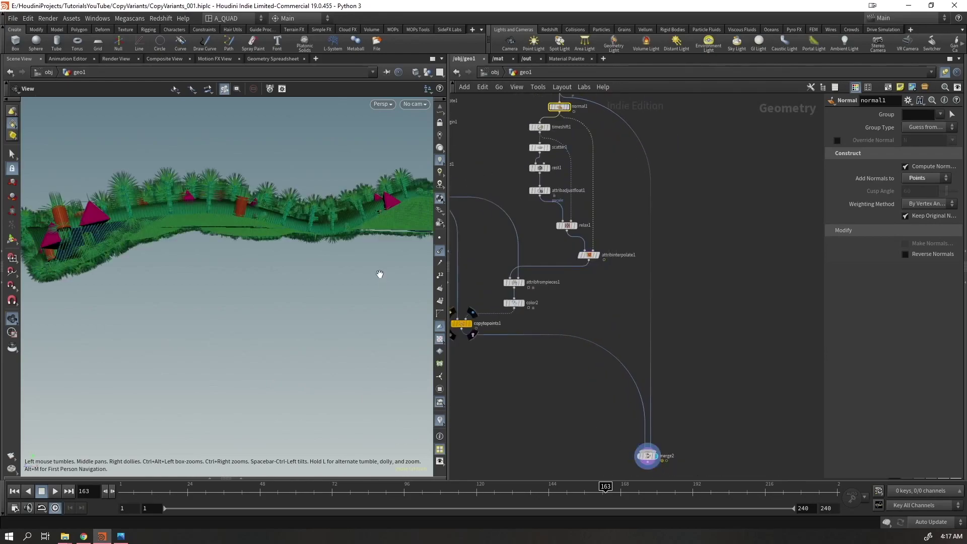
click(438, 252)
drag(280, 220, 319, 277)
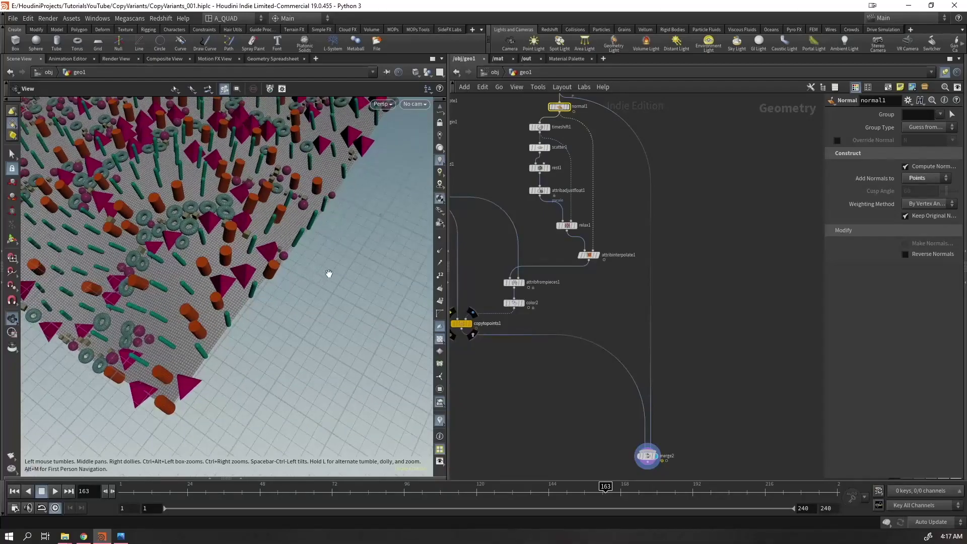
Move attribfrompieces1, color2 and copytopoints1 down to make room, and select the wire leaving attribinterpolate1
drag(443, 271, 444, 267)
drag(514, 284, 520, 379)
drag(569, 295, 541, 276)
click(540, 263)
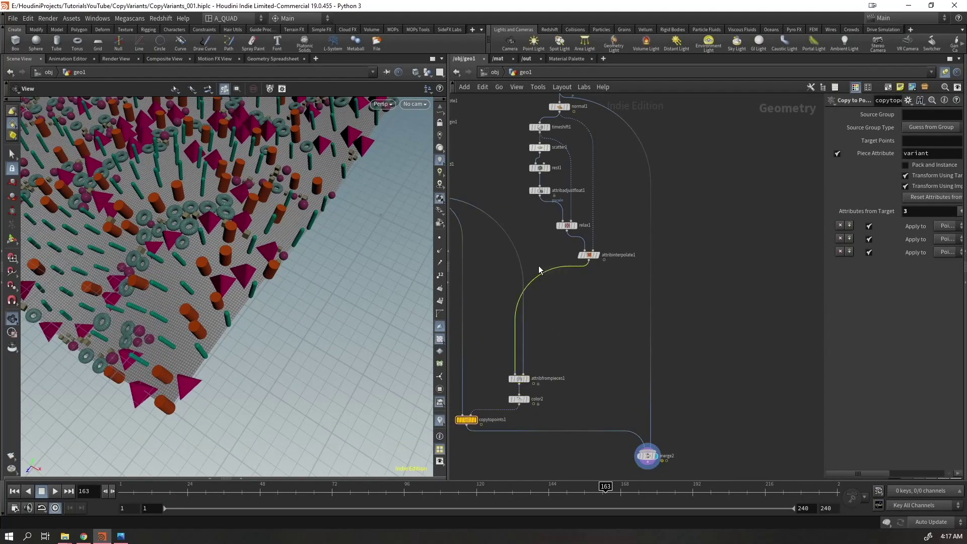
Insert an Attribute Create node after attribinterpolate1 that creates a point attribute named up with size 3 and first value 1
key(Tab)
text(at)
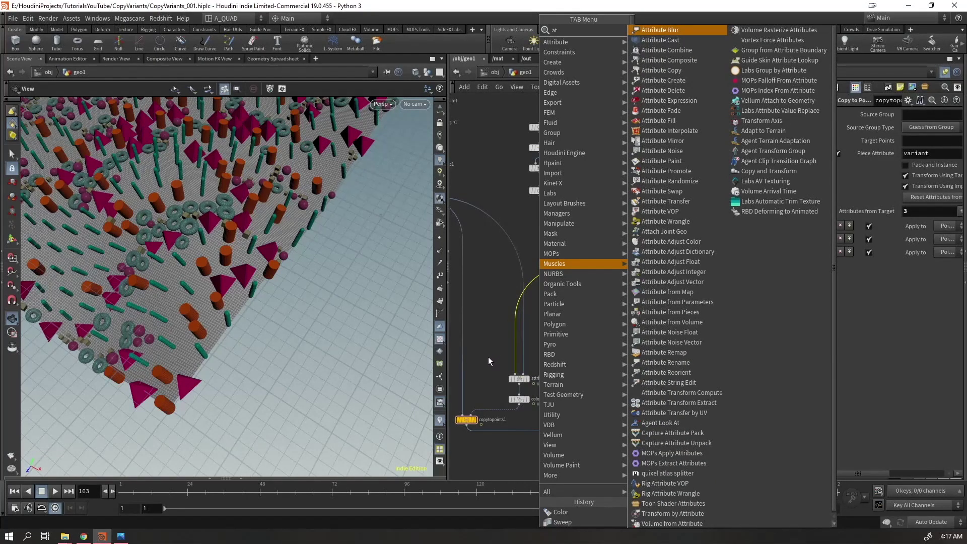
text(tribcreate)
key(Return)
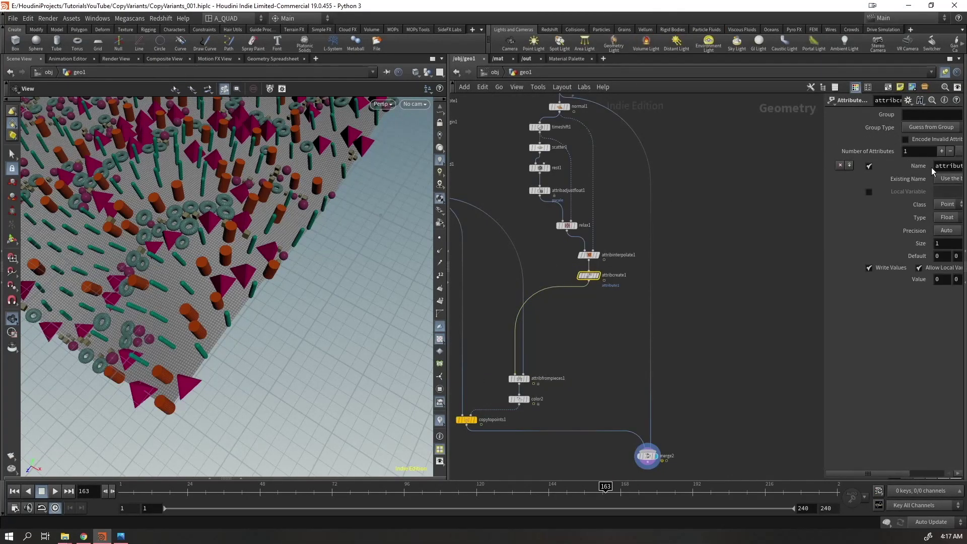
drag(823, 165, 673, 164)
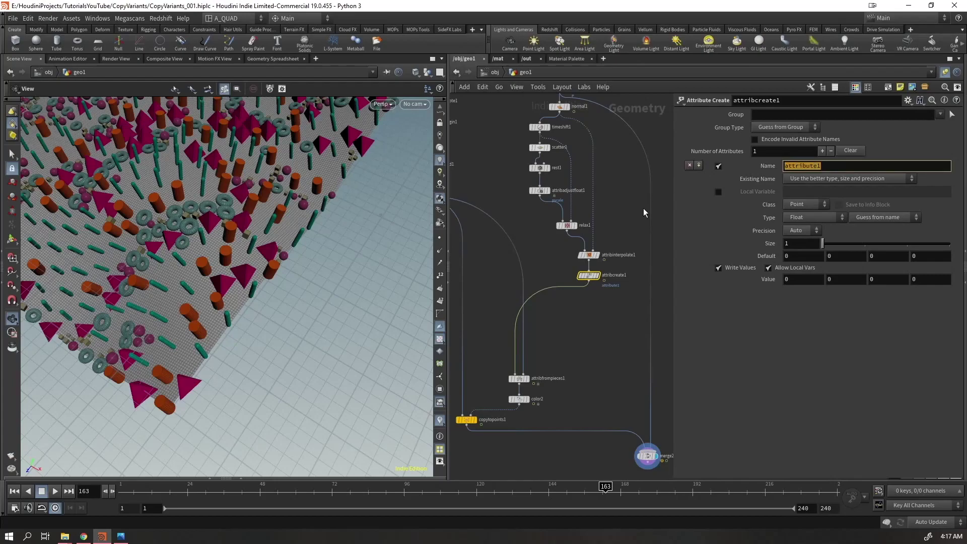
text(up)
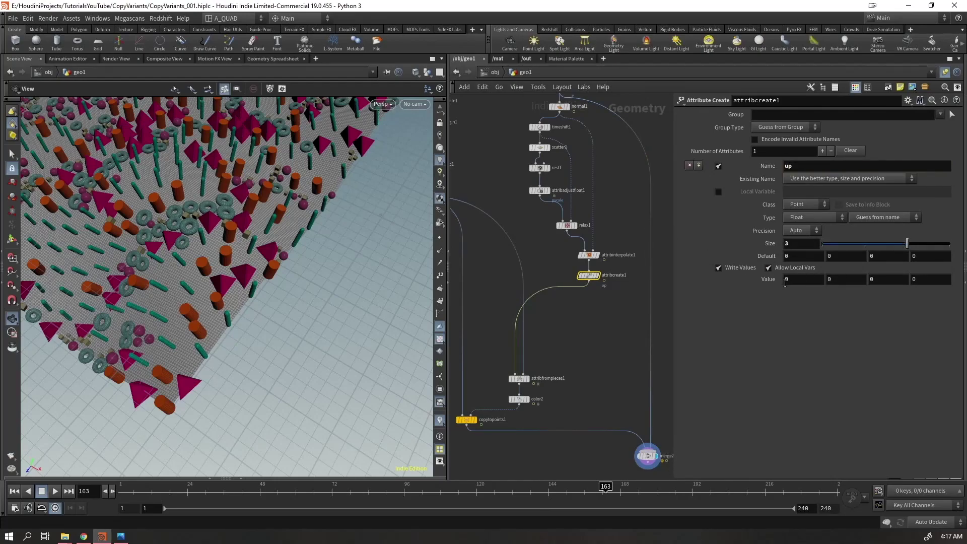
text(1)
key(Return)
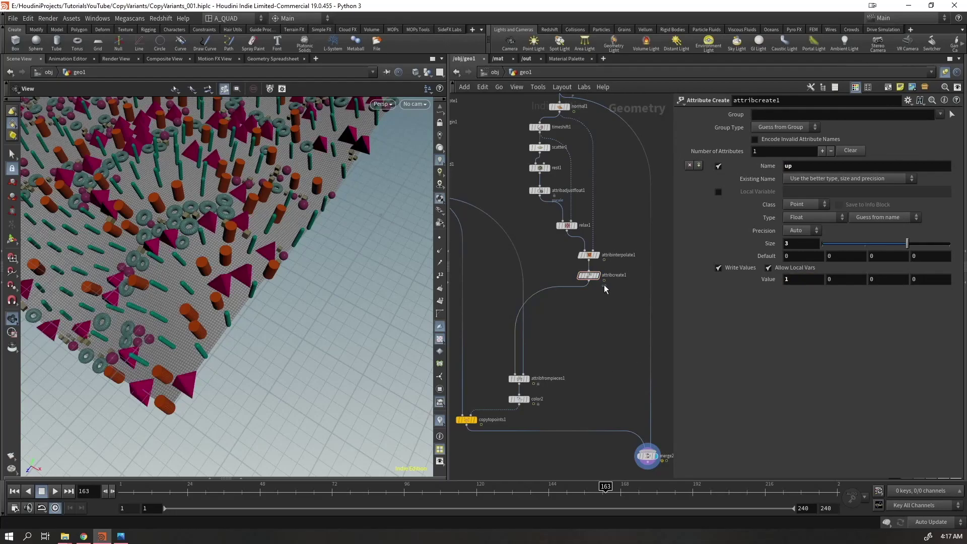
Bypass and re-enable attribcreate1 to compare how the copied shapes are oriented on the surface
drag(248, 226, 274, 254)
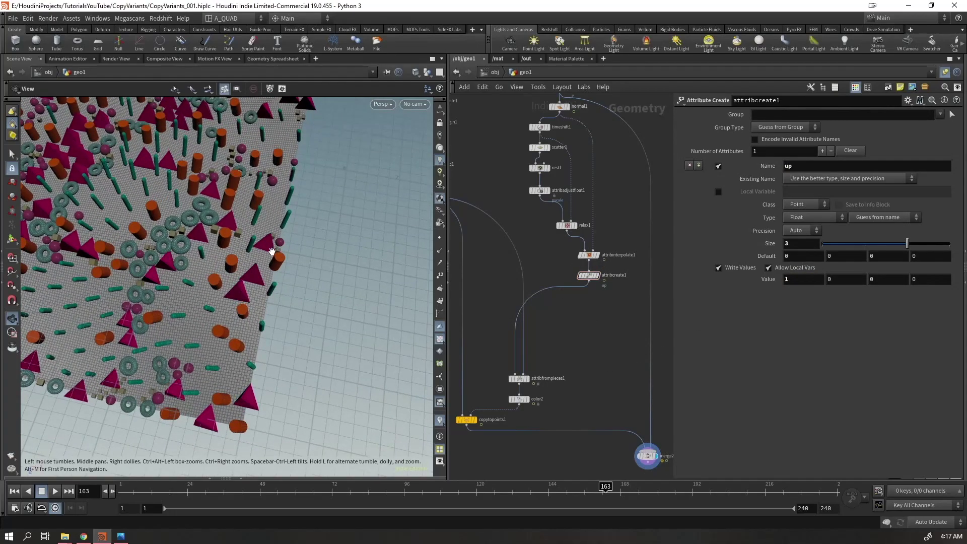
click(579, 265)
click(579, 264)
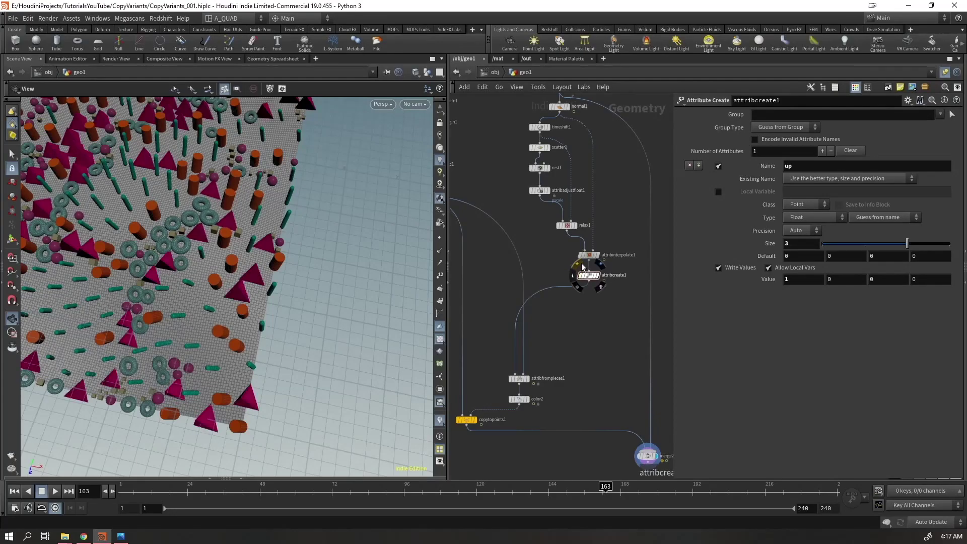
drag(217, 301, 234, 281)
scroll(233, 280, down, 3)
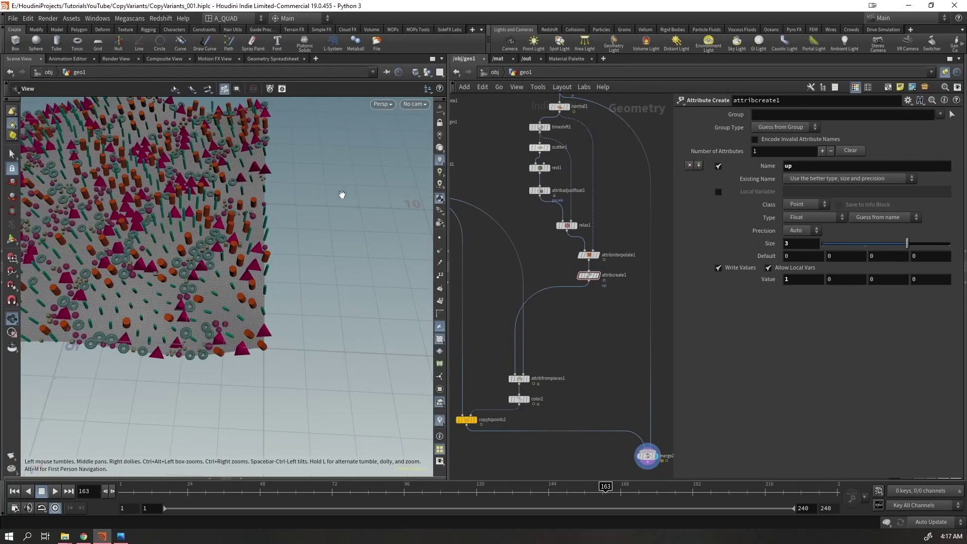
Display attribcreate1 and turn on the visualizer for its up attribute to see the vectors on the scattered points
click(598, 275)
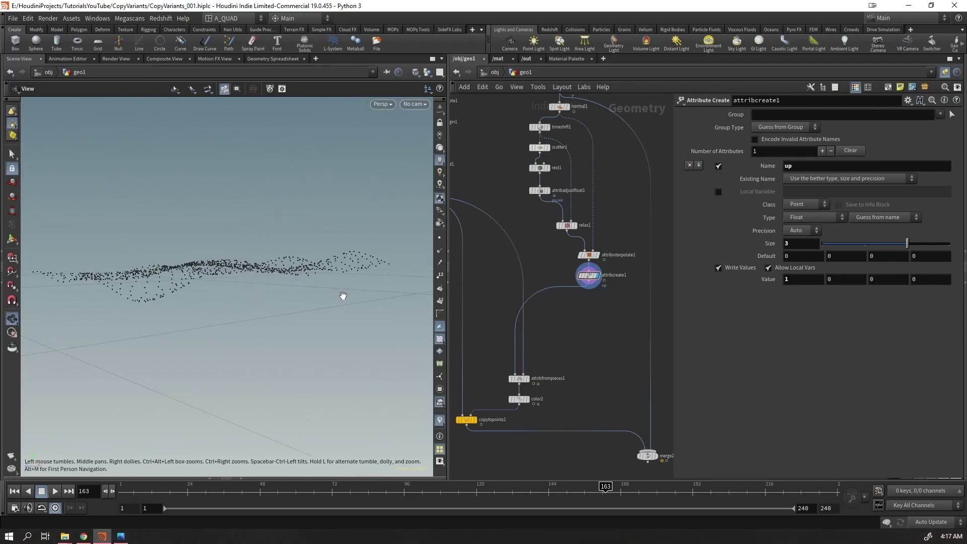
drag(373, 301, 302, 328)
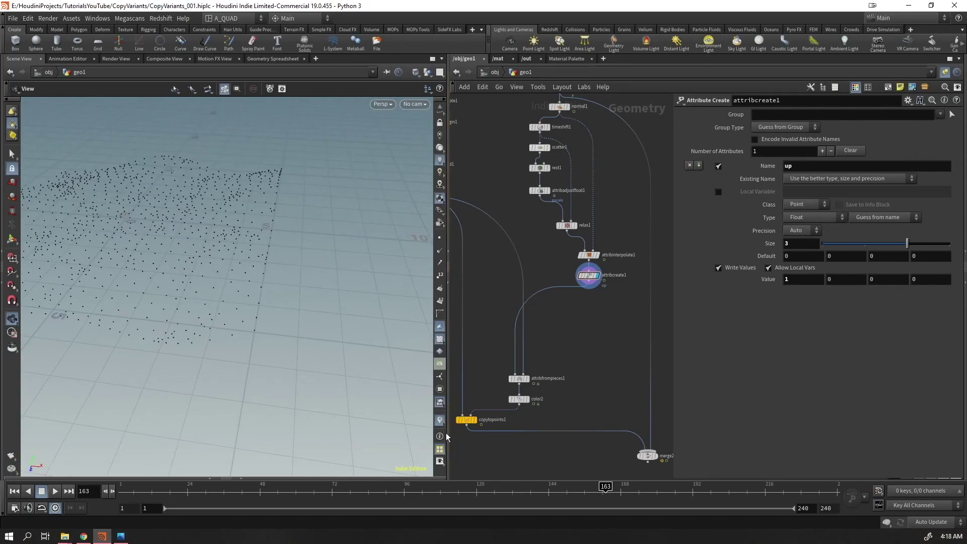
middle_click(591, 282)
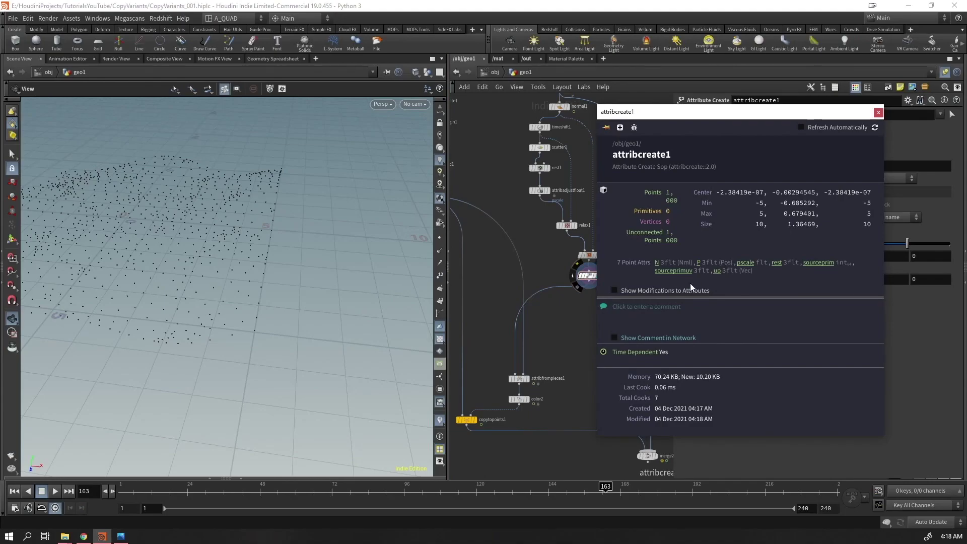
click(717, 272)
scroll(237, 318, up, 5)
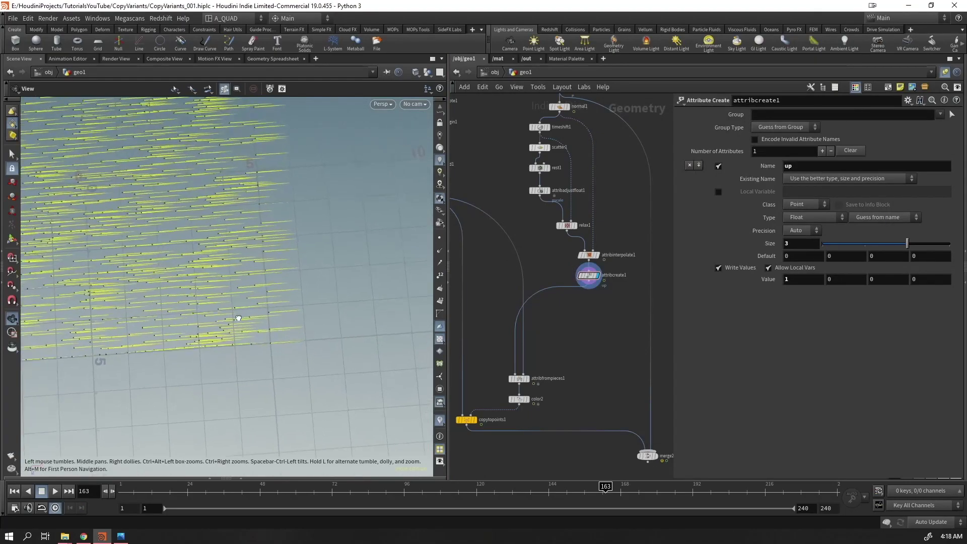
drag(232, 321, 241, 318)
middle_drag(237, 286, 284, 380)
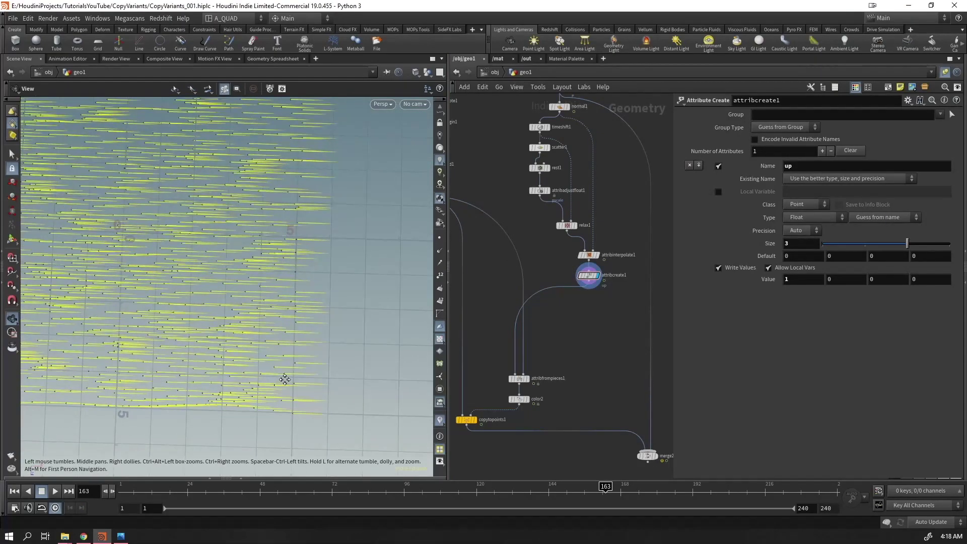
drag(222, 291, 289, 298)
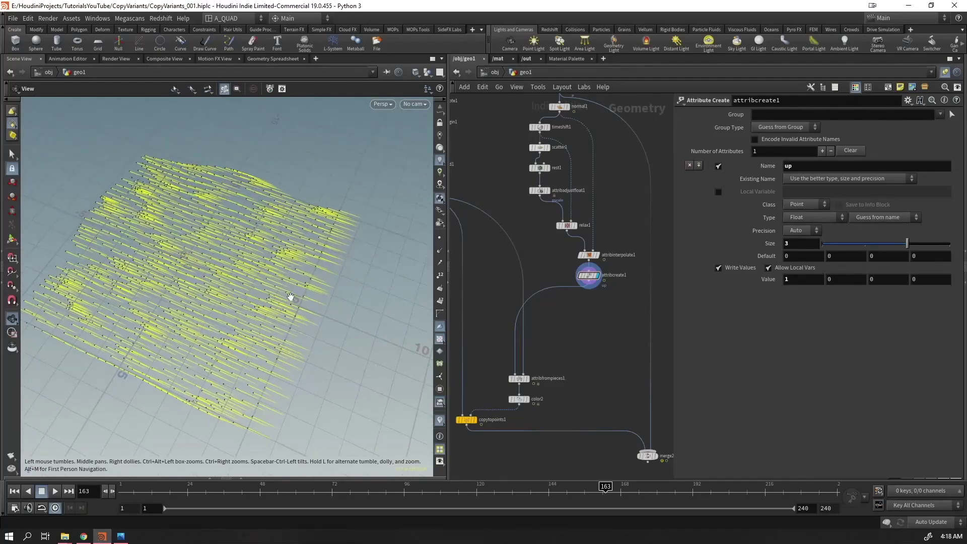
Display copytopoints1 and insert an Attribute Randomize node after attribcreate1 that randomizes the up attribute
click(476, 421)
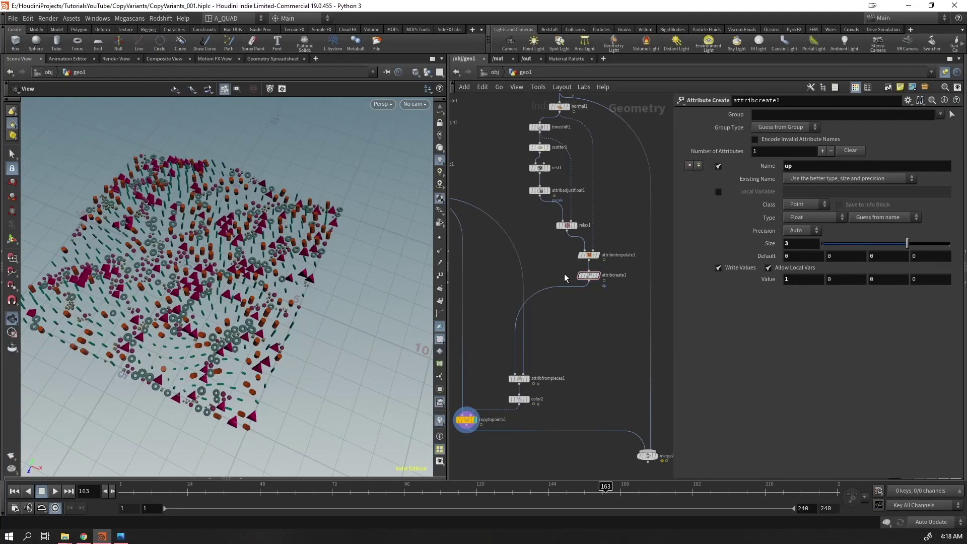
key(Tab)
text(attribran)
key(Return)
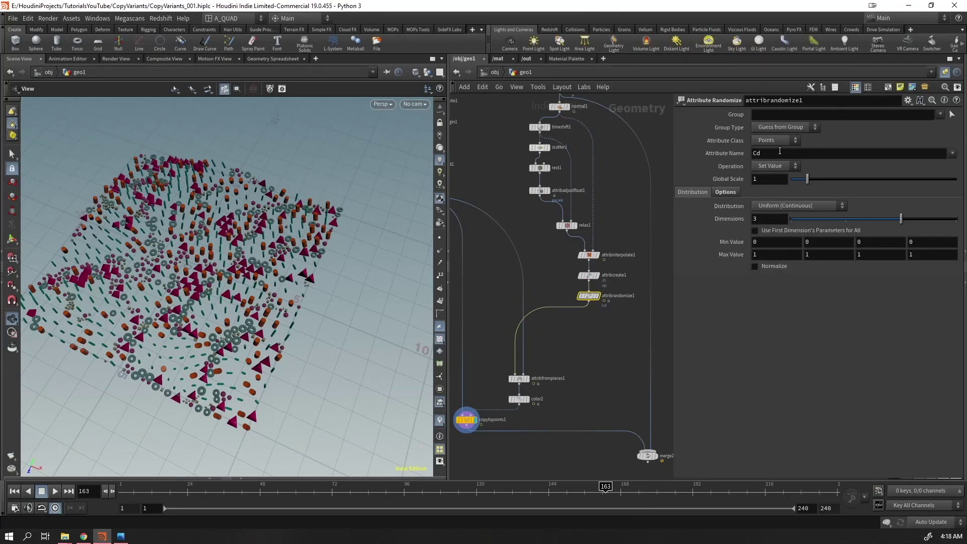
text(up)
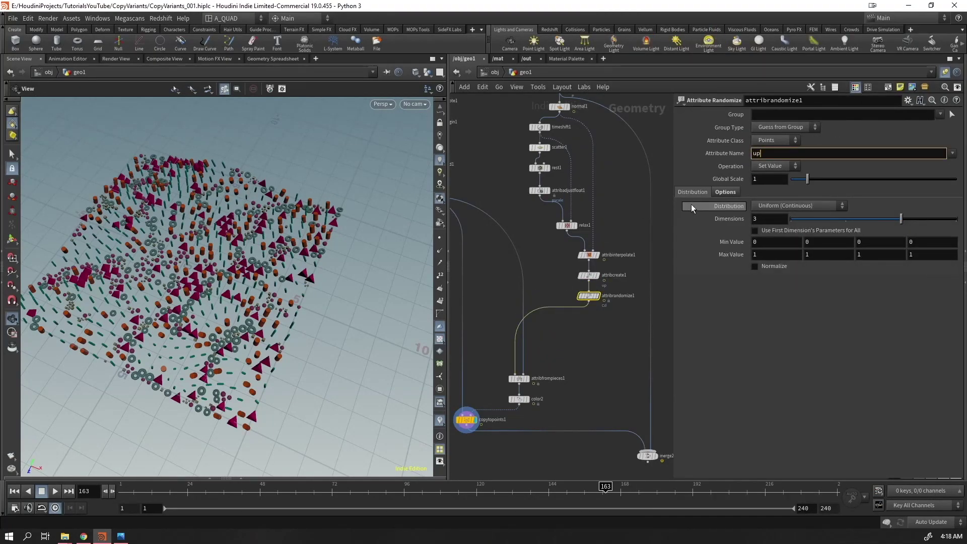
Examine the rotation of the copied shapes from above and from the side, then together with the surface by displaying merge2
drag(238, 284, 244, 314)
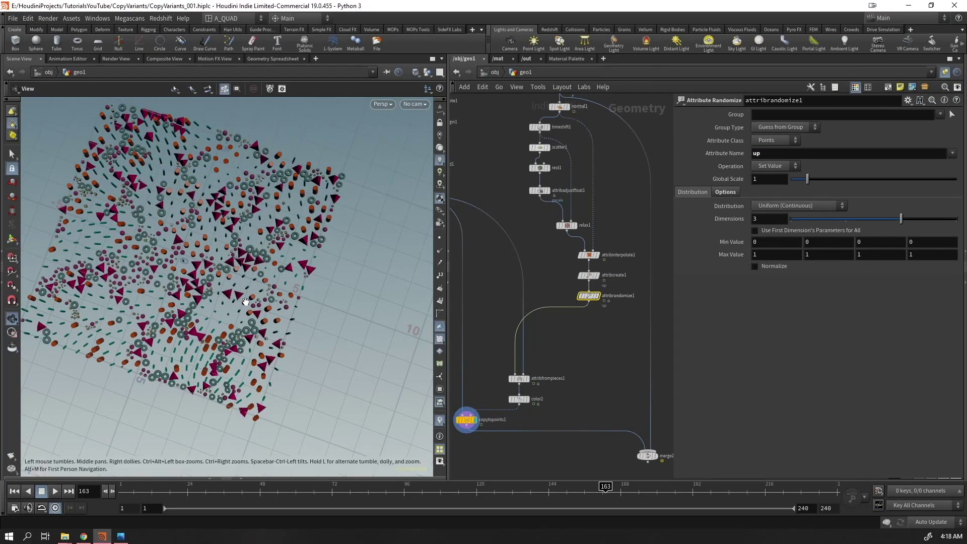
drag(201, 171, 225, 208)
right_drag(226, 208, 307, 262)
drag(307, 261, 244, 264)
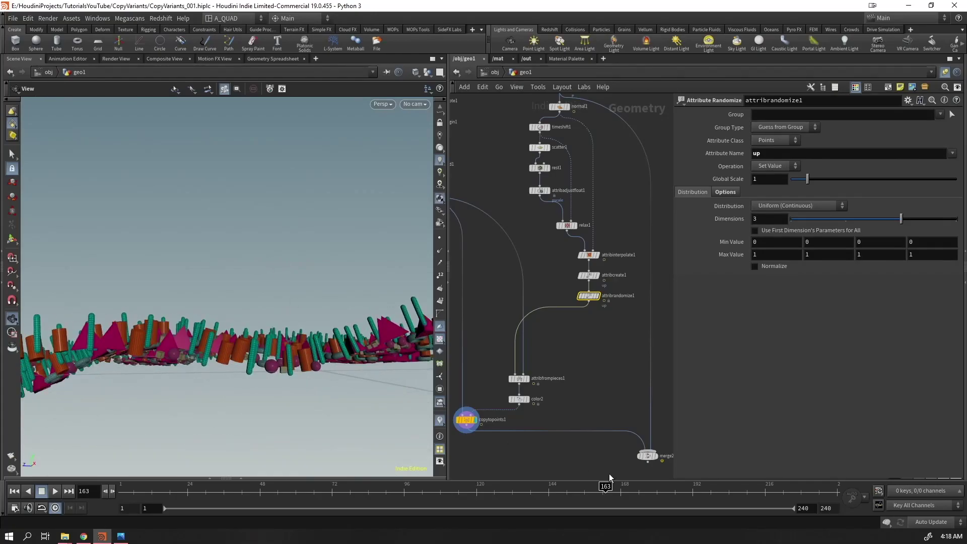
click(655, 456)
drag(301, 354, 363, 457)
mouse_move(286, 302)
mouse_down()
mouse_move(280, 274)
mouse_move(227, 213)
mouse_move(286, 302)
mouse_up()
right_drag(296, 280, 223, 345)
drag(222, 345, 201, 313)
Set attribrandomize1's distribution to Direction or Orientation and display the node to see its up vectors
click(780, 206)
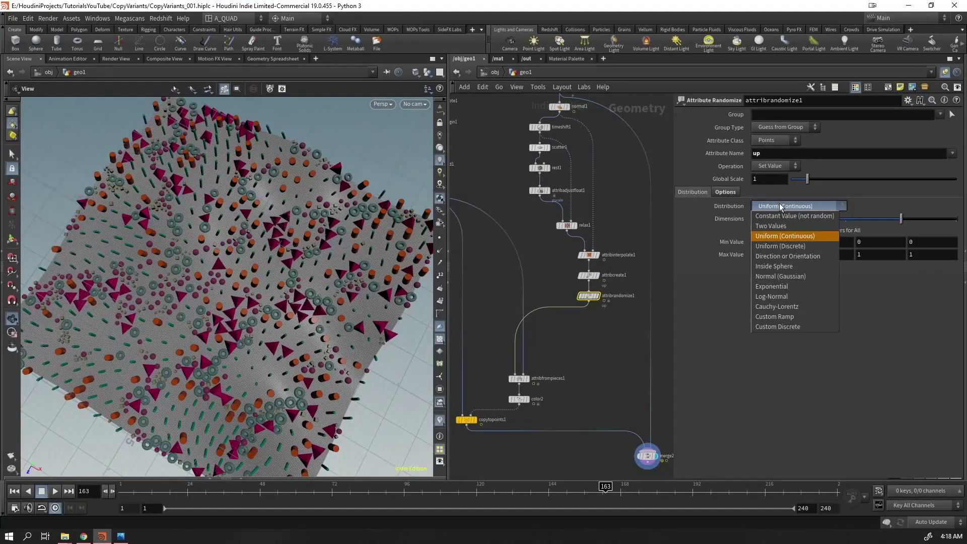
click(786, 253)
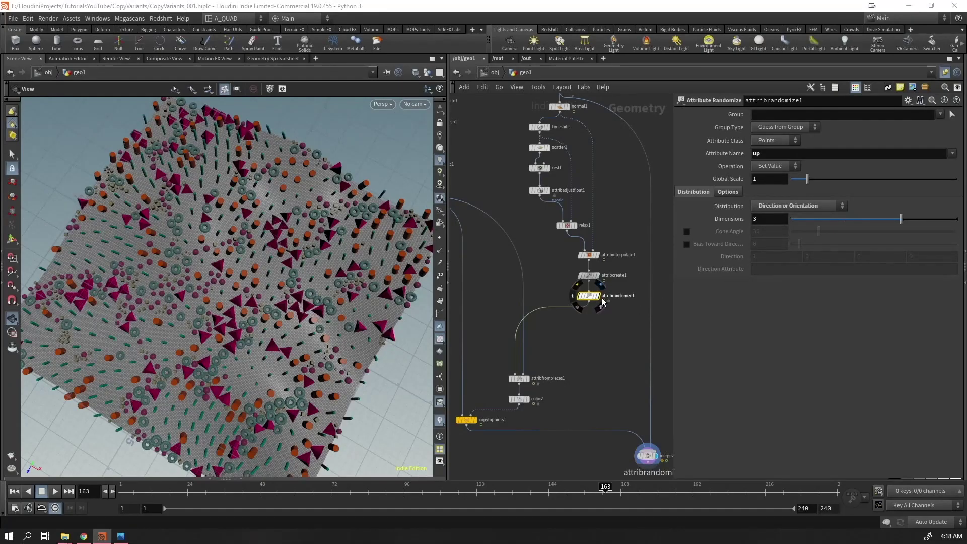
click(595, 297)
drag(353, 282, 282, 272)
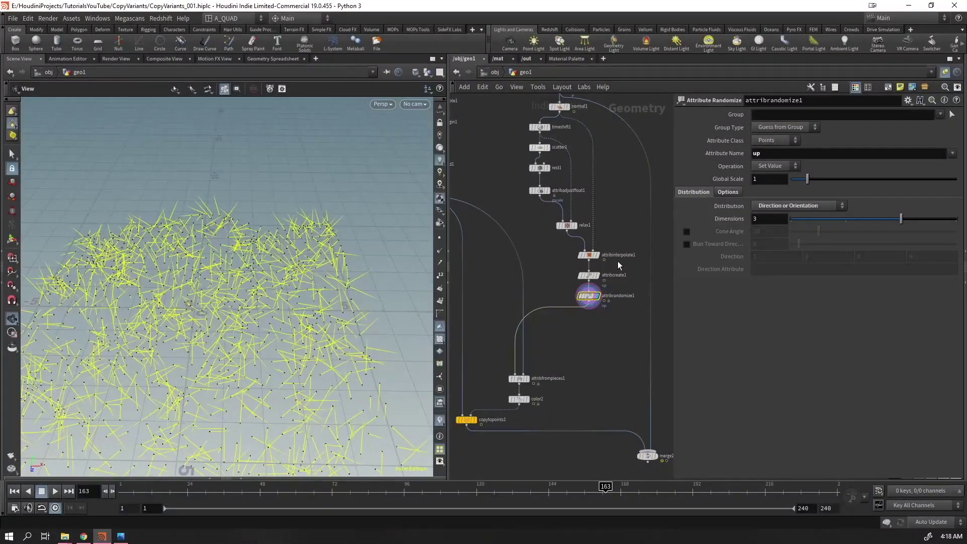
Enable the cone angle limit on attribrandomize1 and adjust the angle down to 0
click(686, 232)
drag(221, 250, 302, 300)
drag(818, 231, 507, 357)
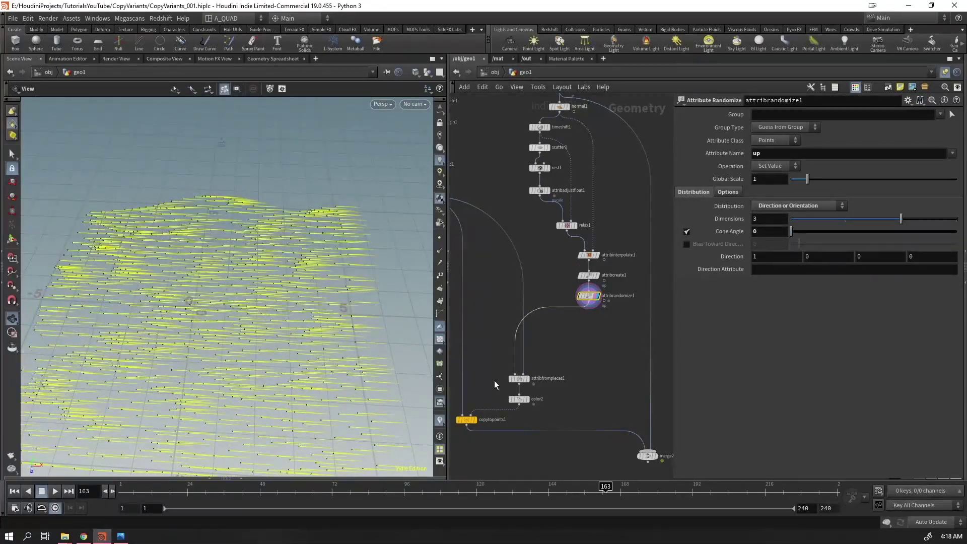
Display merge2 and check the copies from the top while varying the cone angle and returning it to 0
middle_drag(584, 358, 552, 291)
click(626, 388)
drag(339, 312, 167, 341)
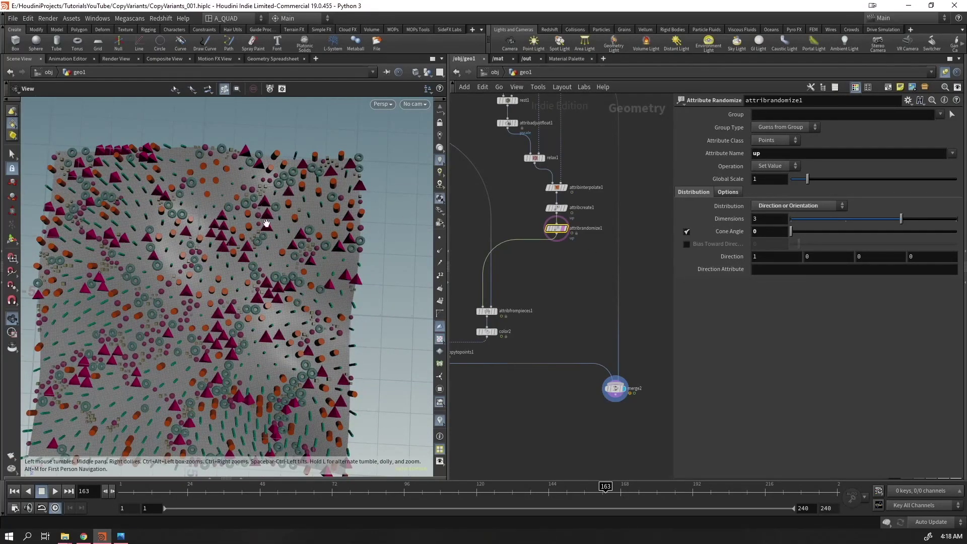
key(space+2)
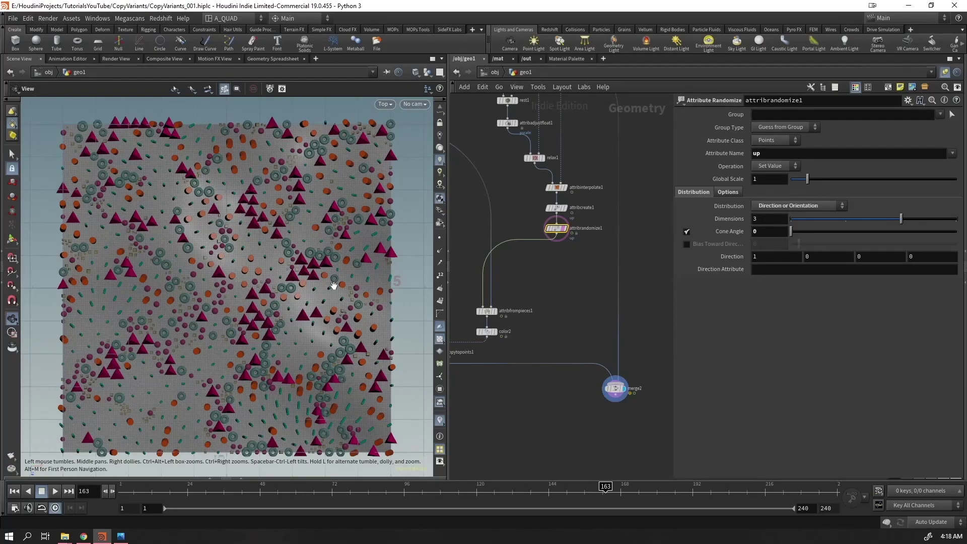
mouse_move(792, 231)
mouse_down()
mouse_move(932, 224)
mouse_move(786, 225)
mouse_up()
key(space+1)
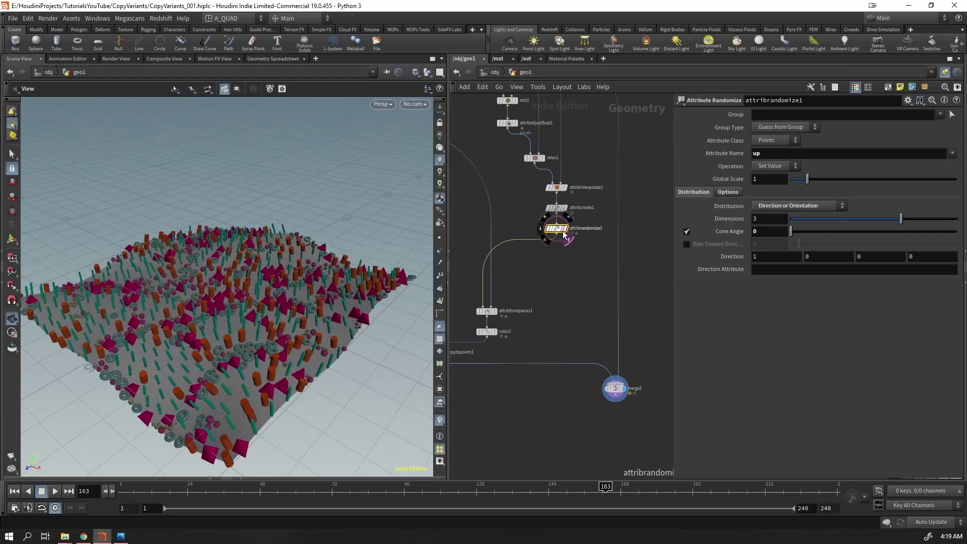
Delete the attribcreate1 node from between attribinterpolate1 and attribrandomize1
click(556, 208)
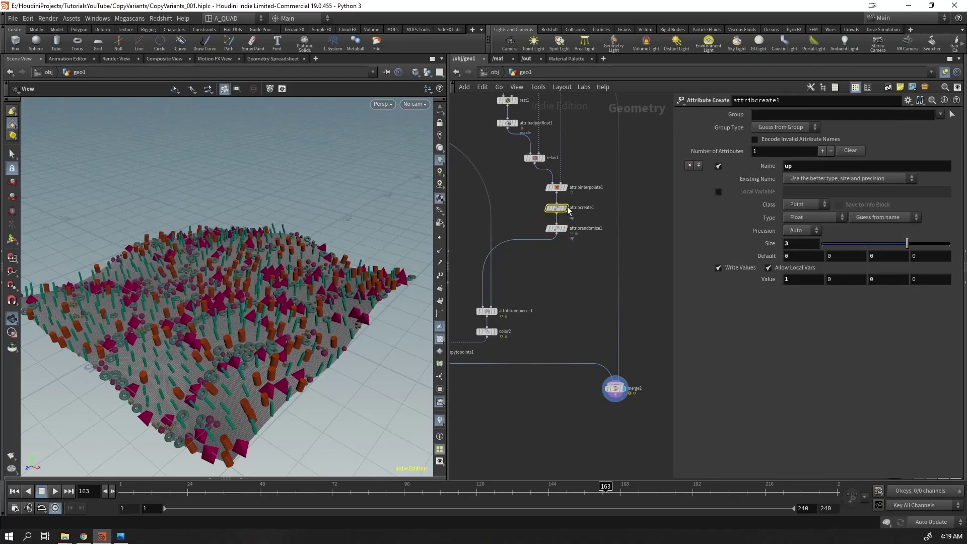
key(Delete)
drag(262, 302, 342, 322)
Vary attribrandomize1's cone angle and return it to 0, then bypass and re-enable the node to compare the copies
click(563, 231)
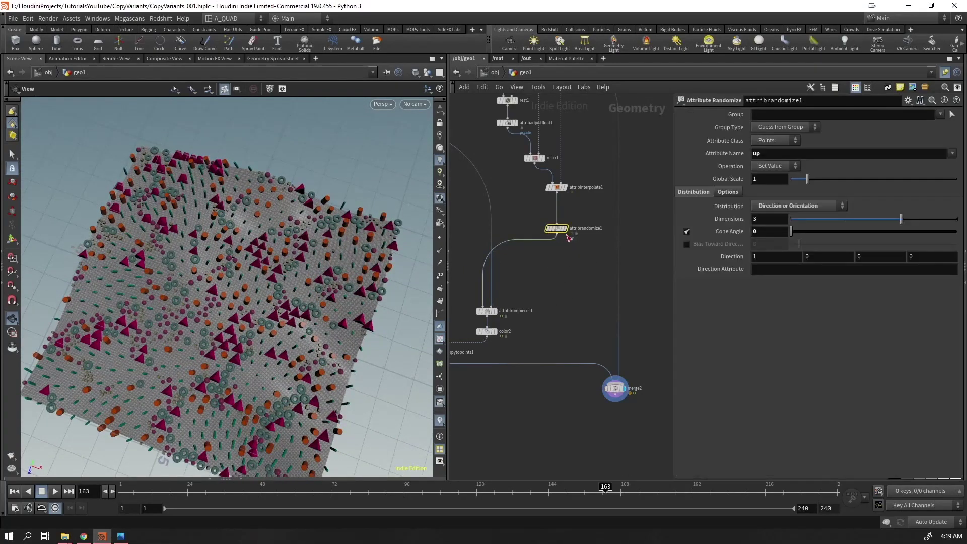
mouse_move(791, 231)
mouse_down()
mouse_move(923, 235)
mouse_move(788, 235)
mouse_up()
drag(237, 272, 276, 277)
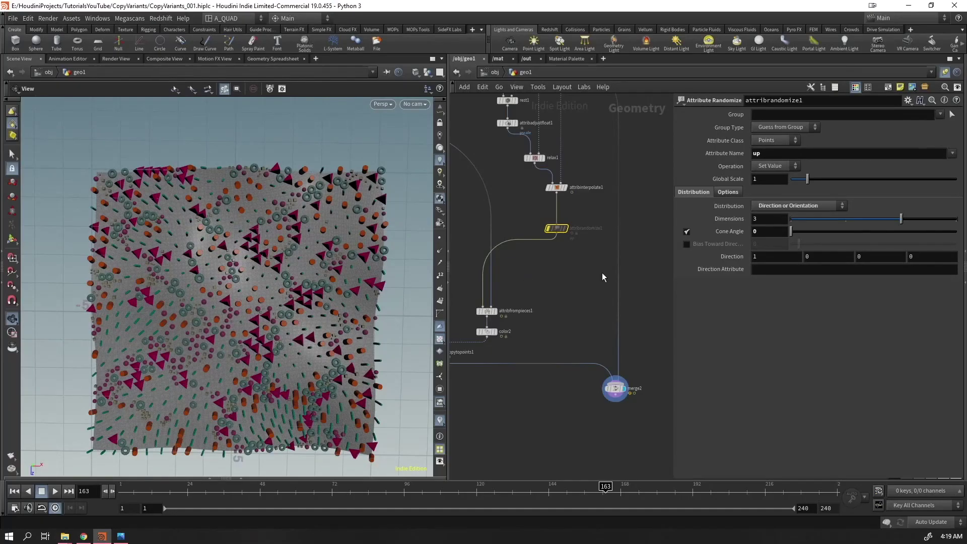
click(548, 229)
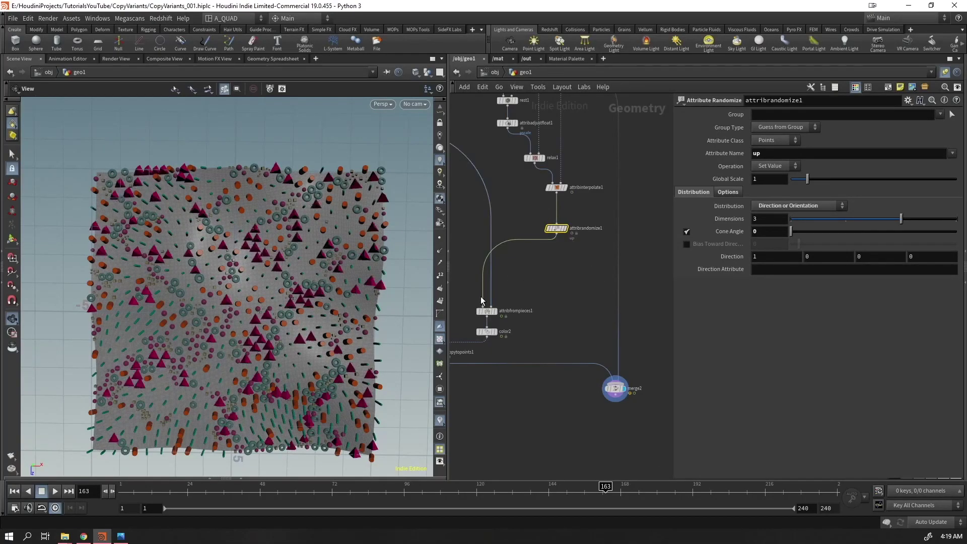
Select the chain of seven nodes from merge1 to transform1 and move it lower, below the source shape nodes
key(h)
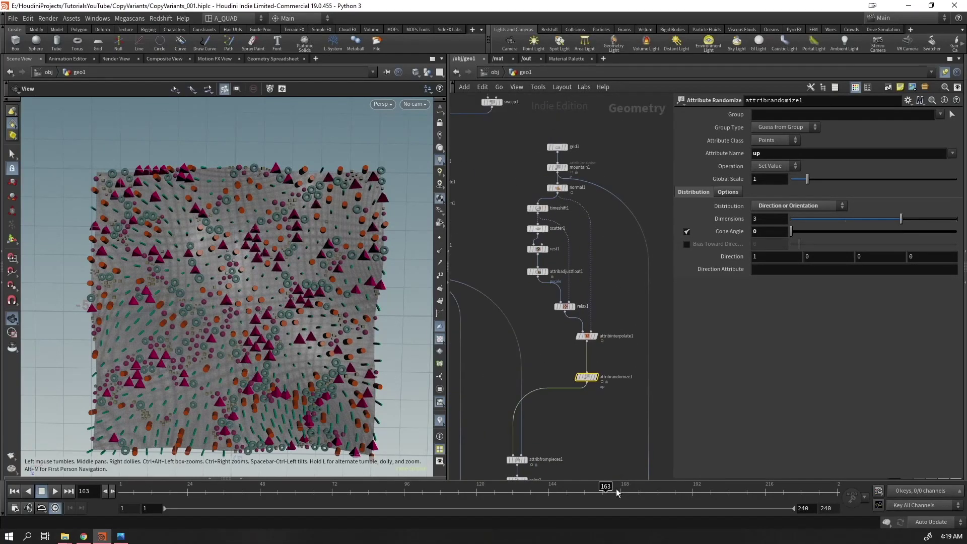
drag(518, 304, 535, 203)
mouse_move(528, 262)
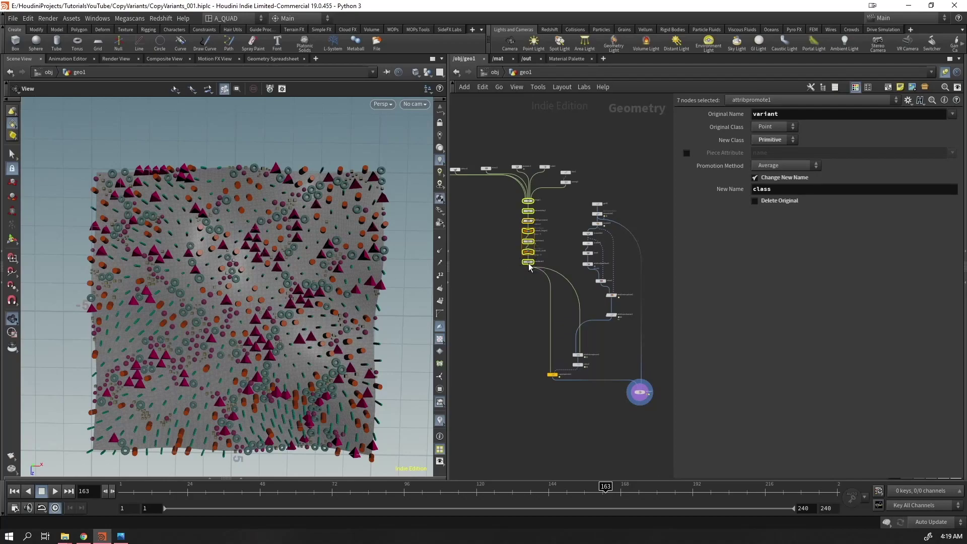
drag(528, 263, 504, 306)
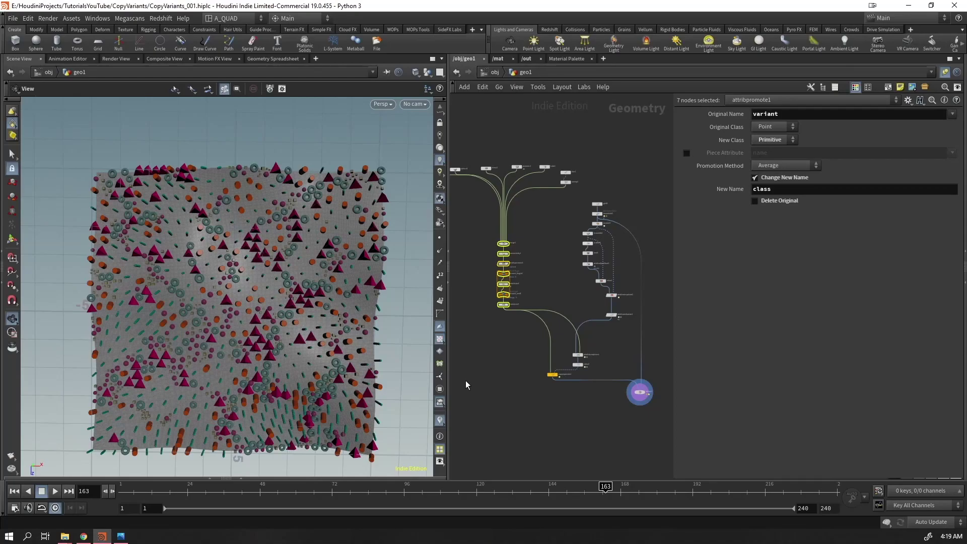
Move the line1 and sweep1 nodes up so that sweep1 lines up with the row of other source shapes
scroll(574, 164, up, 3)
drag(542, 206, 560, 169)
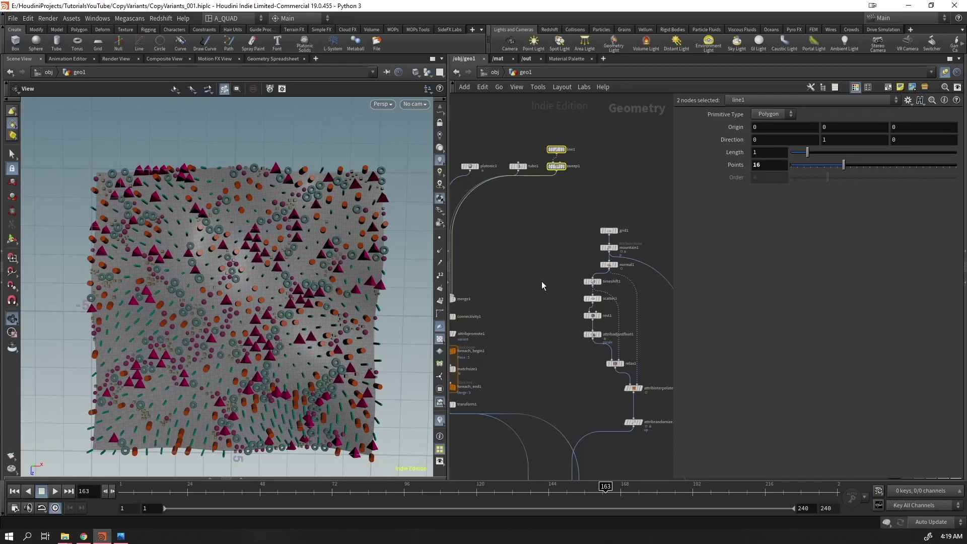
middle_drag(543, 279, 618, 227)
scroll(614, 233, down, 2)
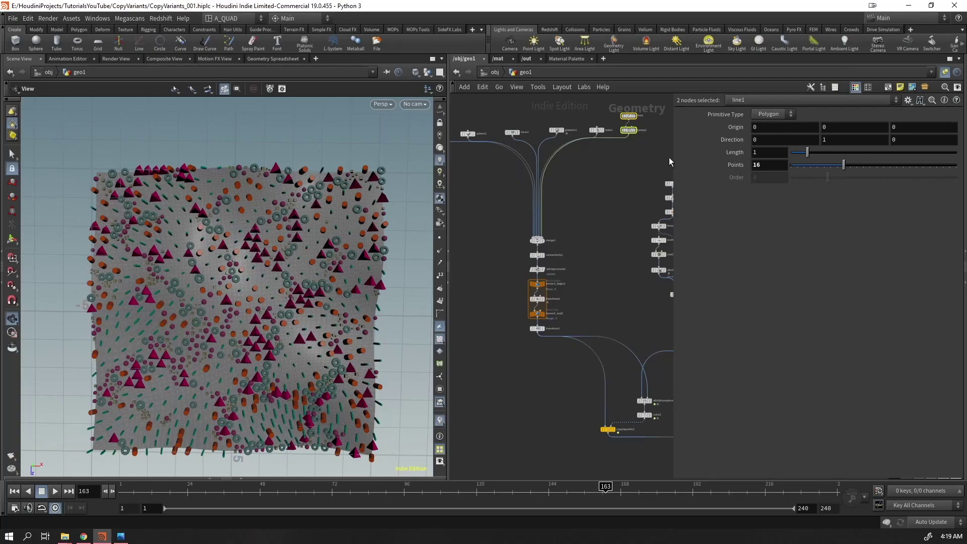
Inspect transform1's variant attribute values across all points in the Geometry Spreadsheet
drag(676, 156, 766, 166)
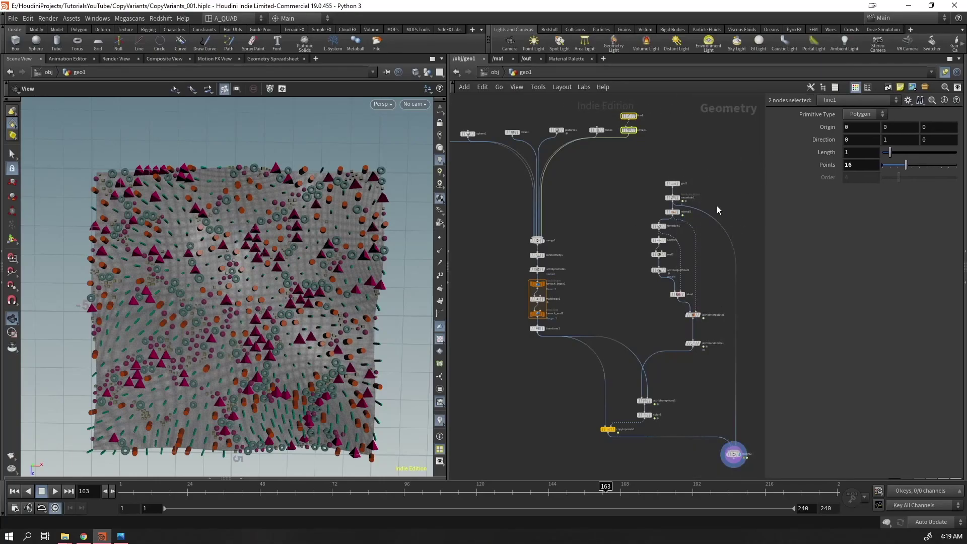
click(226, 477)
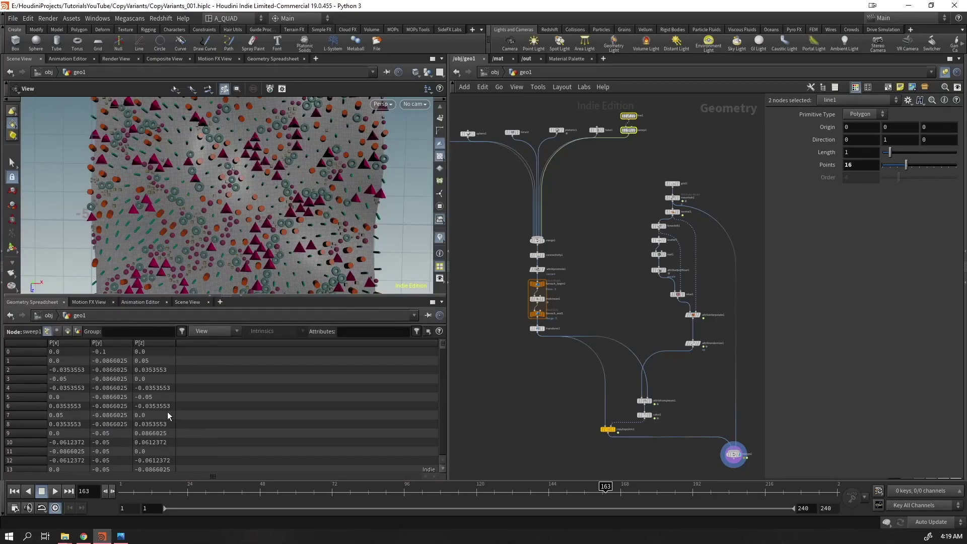
scroll(553, 276, up, 3)
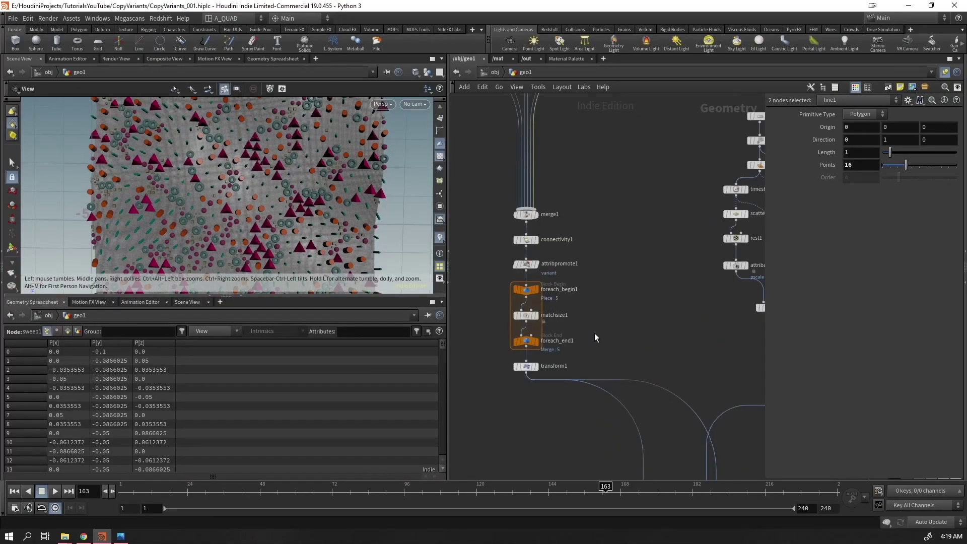
click(525, 366)
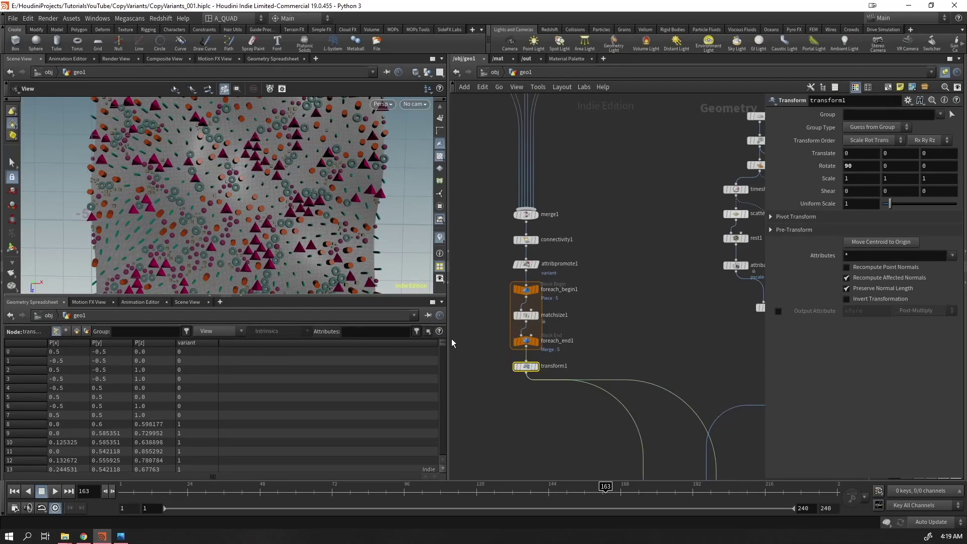
click(441, 422)
click(443, 352)
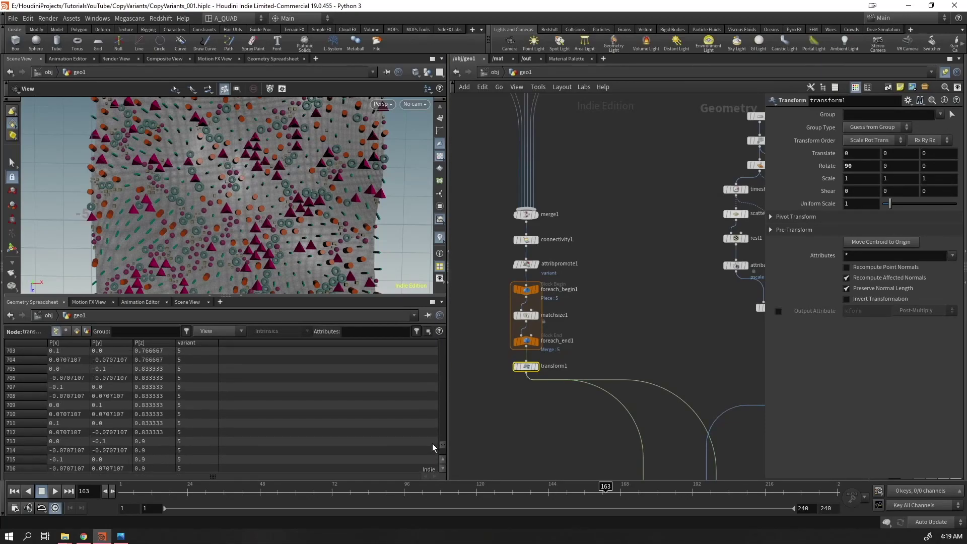
Add a new Box node in line with sweep1 at the end of the source shape row, and save the scene
middle_drag(531, 211, 500, 415)
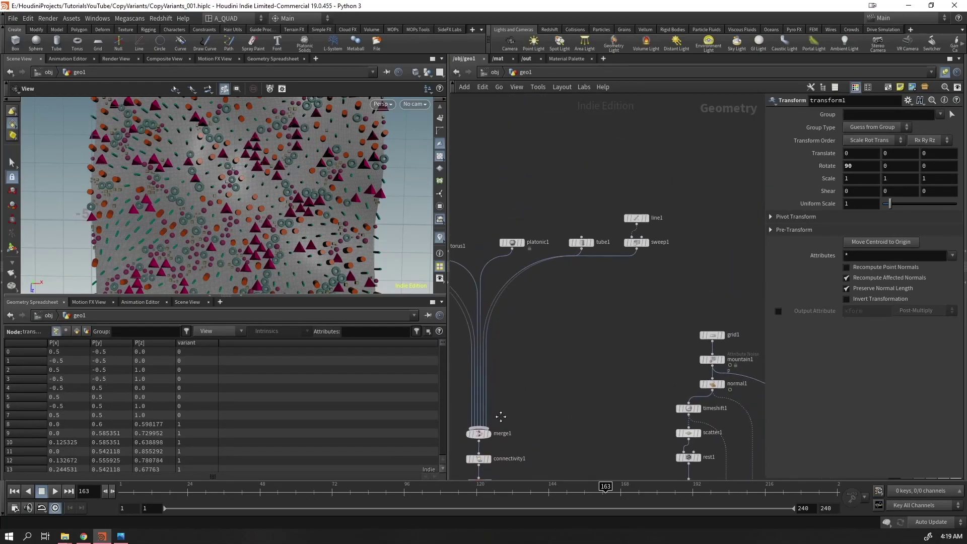
key(Tab)
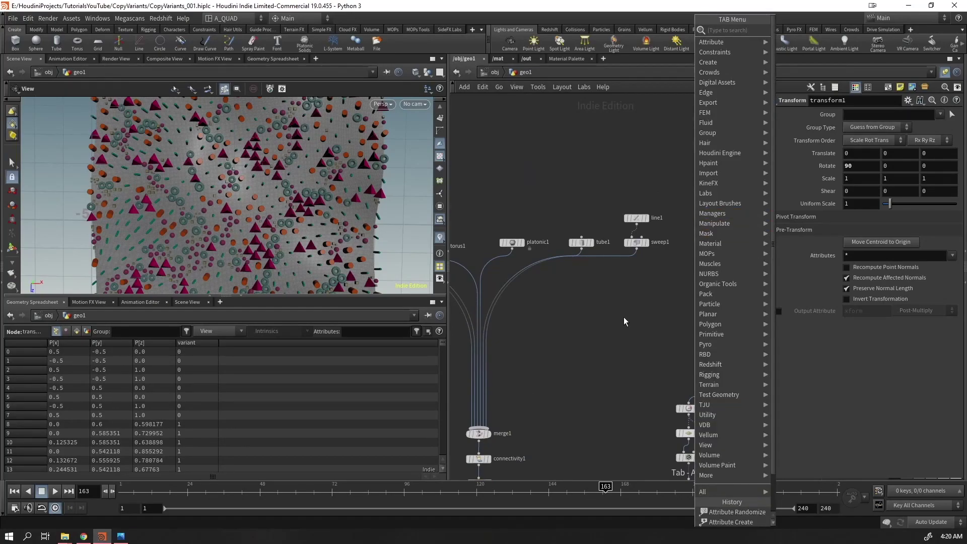
text(box)
key(Return)
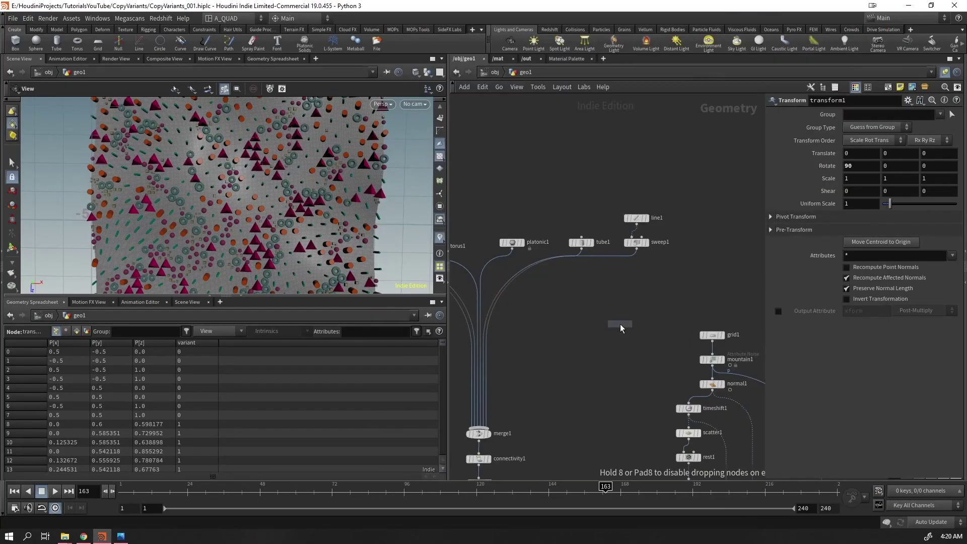
key(ctrl+s)
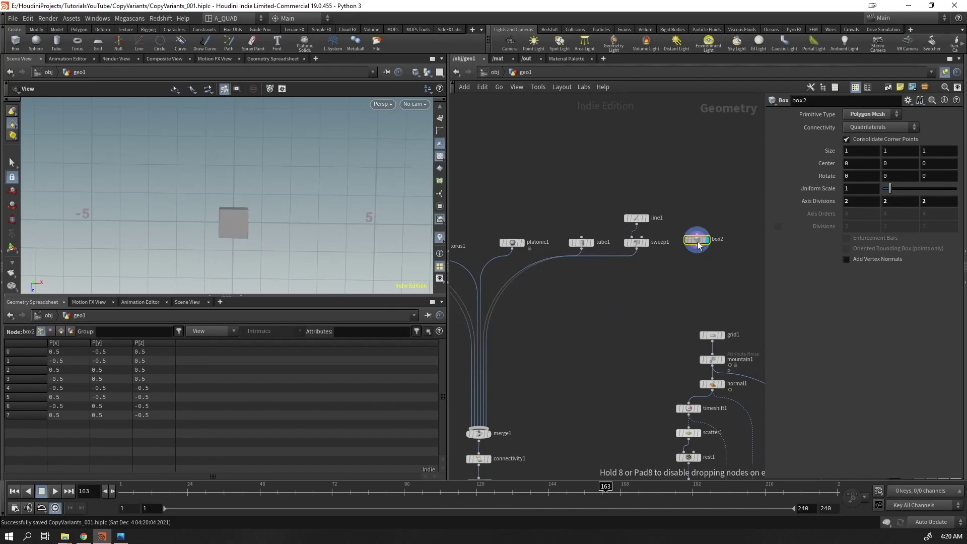
drag(697, 247, 697, 244)
Stretch box2 upward in the viewport into a tall pillar about 4.19 units high, keeping its base in place
drag(204, 202, 168, 126)
click(241, 296)
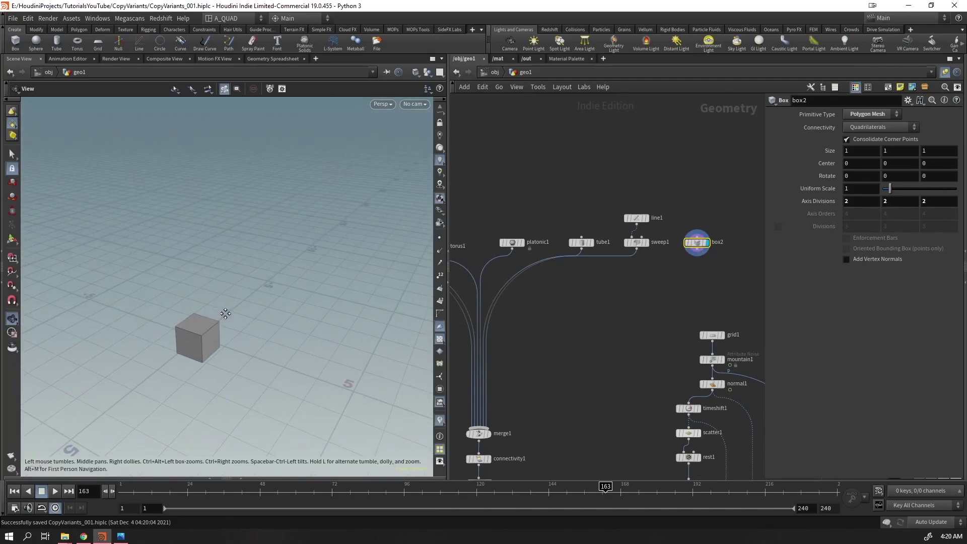
key(Return)
drag(204, 328, 198, 226)
middle_drag(676, 319, 609, 305)
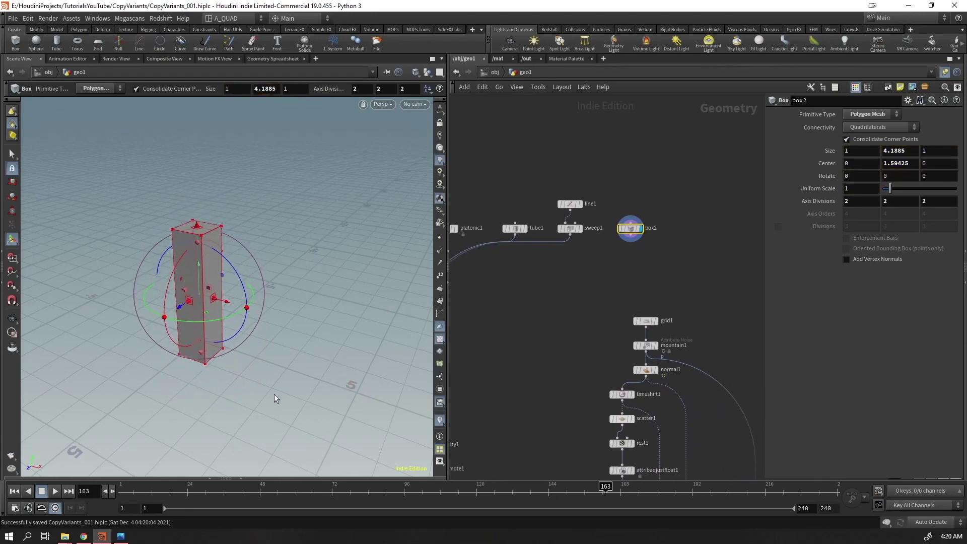
key(Escape)
Add a Sphere node and place it beside box2 in the network
key(Tab)
text(sph)
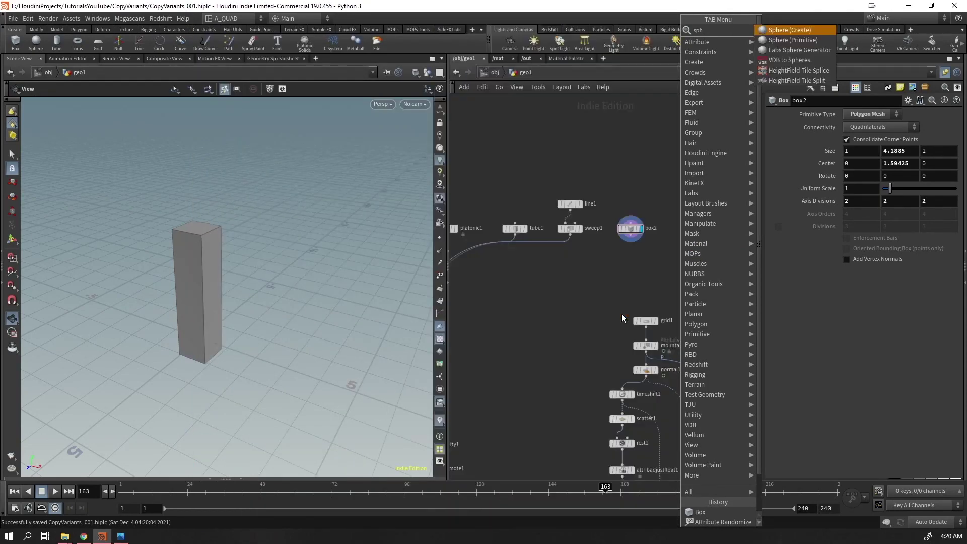
key(Return)
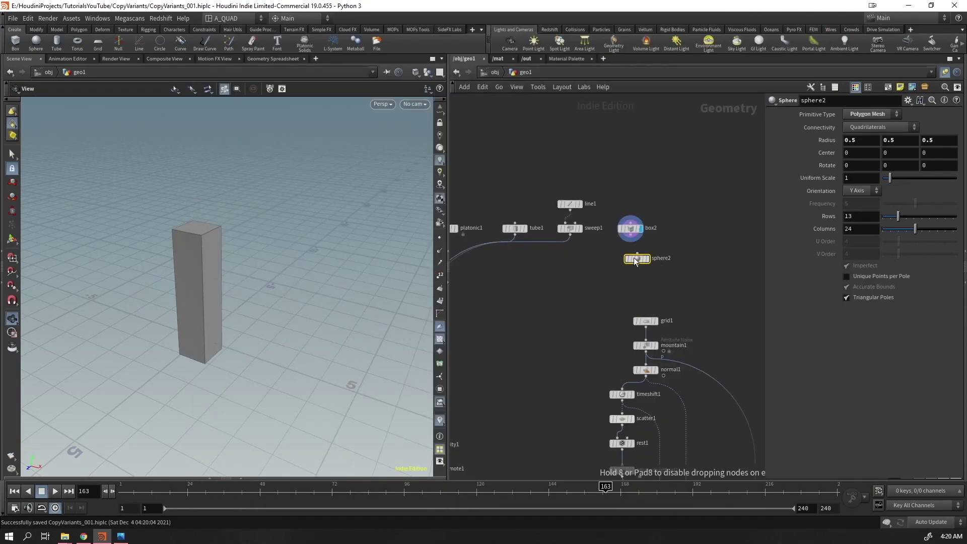
click(685, 230)
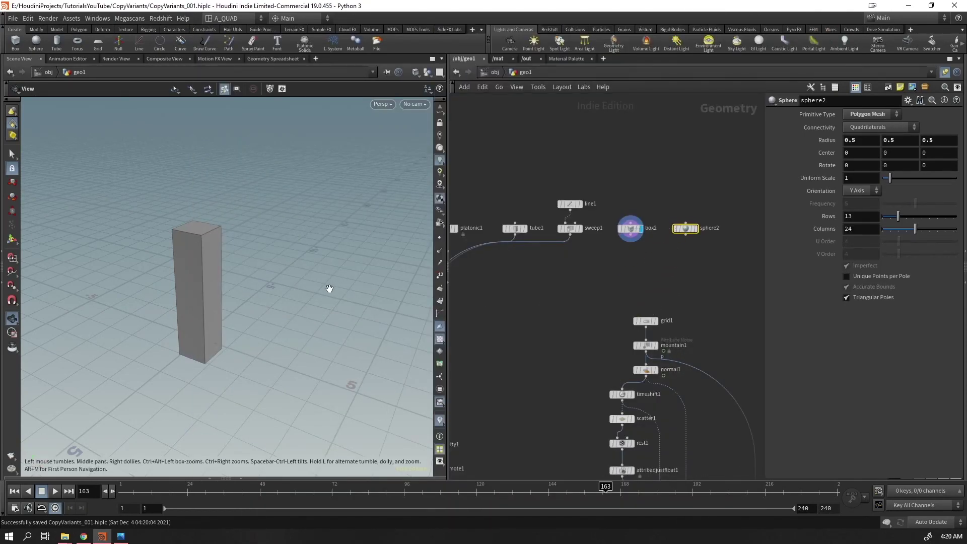
Raise sphere2 in the viewport onto the top of the pillar, at a center Y of about 4.14
key(Return)
drag(202, 312, 211, 179)
key(Escape)
right_drag(212, 179, 343, 177)
Combine box2 and sphere2 in a new Merge node below them and display the merged shape
drag(616, 262, 700, 207)
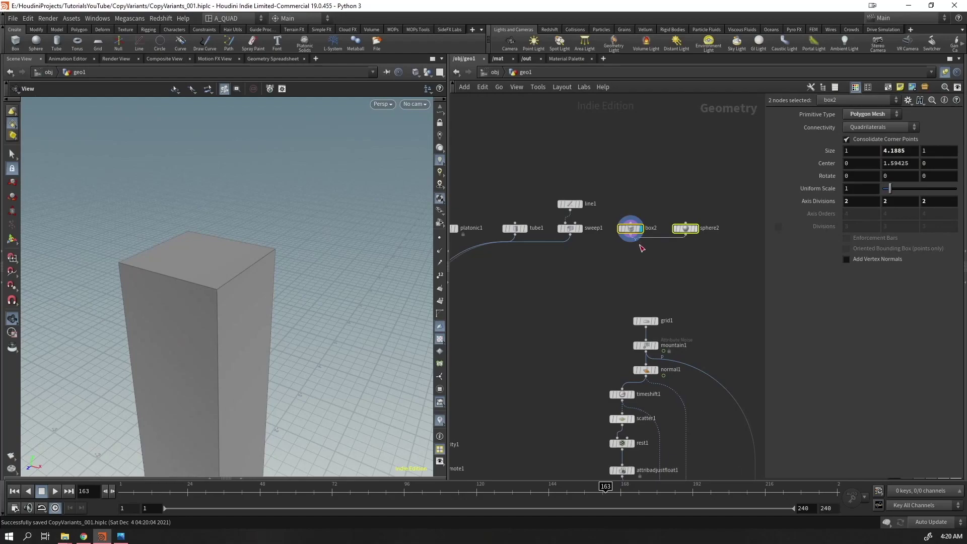
alt+click(652, 252)
key(Escape)
mouse_move(283, 315)
mouse_down()
mouse_move(280, 281)
mouse_move(264, 317)
mouse_up()
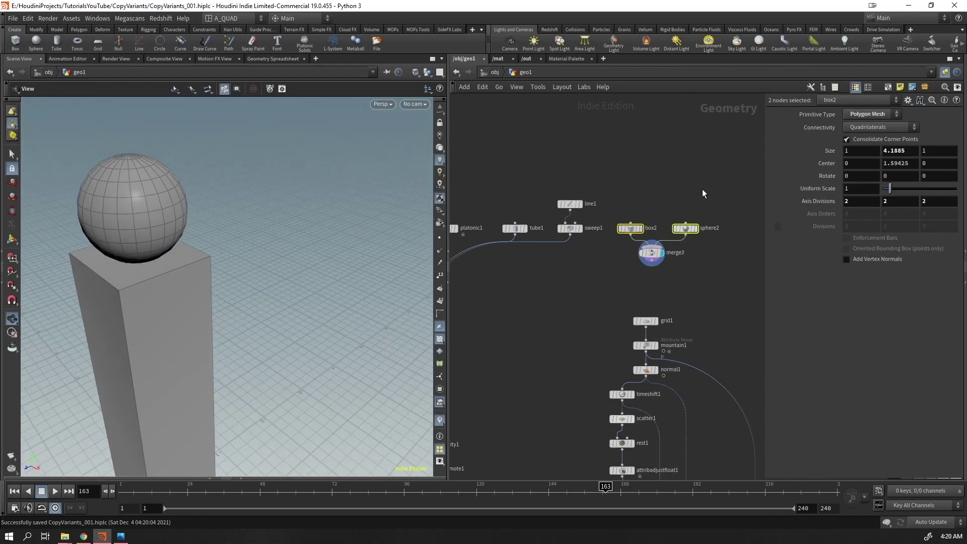
Change sphere2's primitive type from Polygon Mesh to Polygon
click(686, 228)
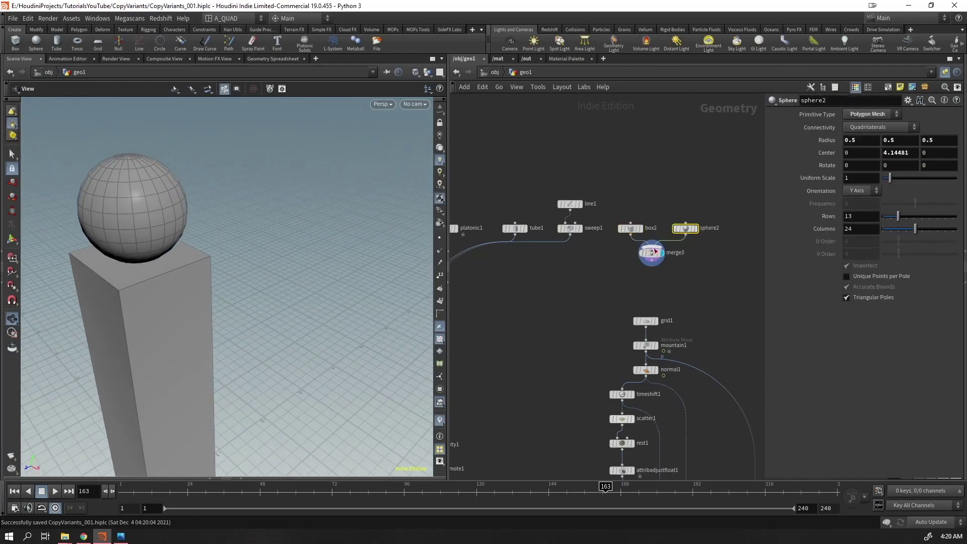
click(860, 130)
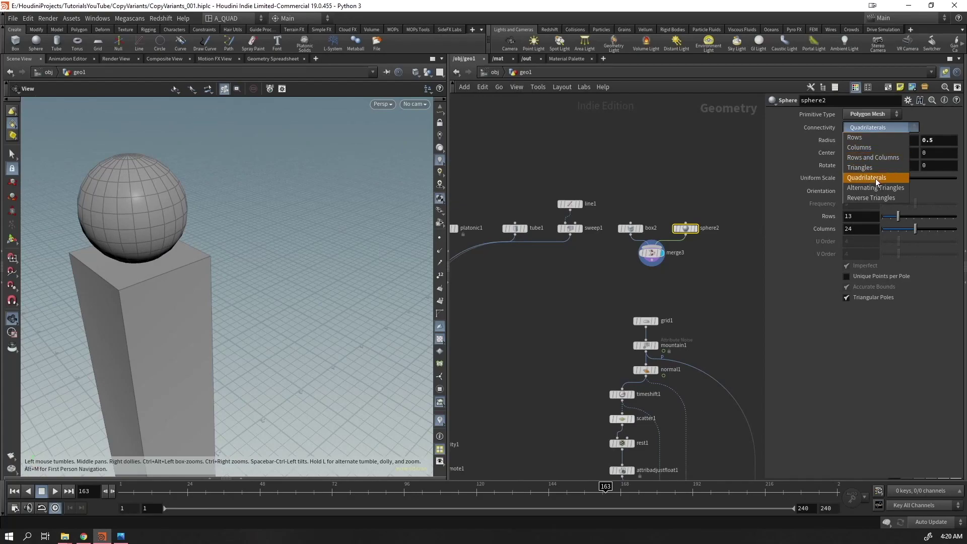
click(854, 116)
click(863, 129)
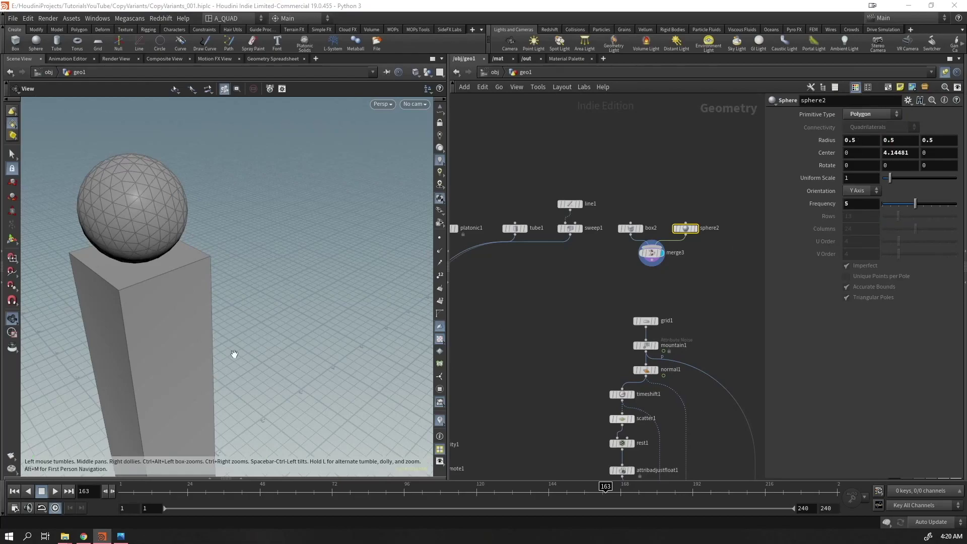
middle_drag(140, 264, 210, 177)
right_drag(231, 192, 192, 312)
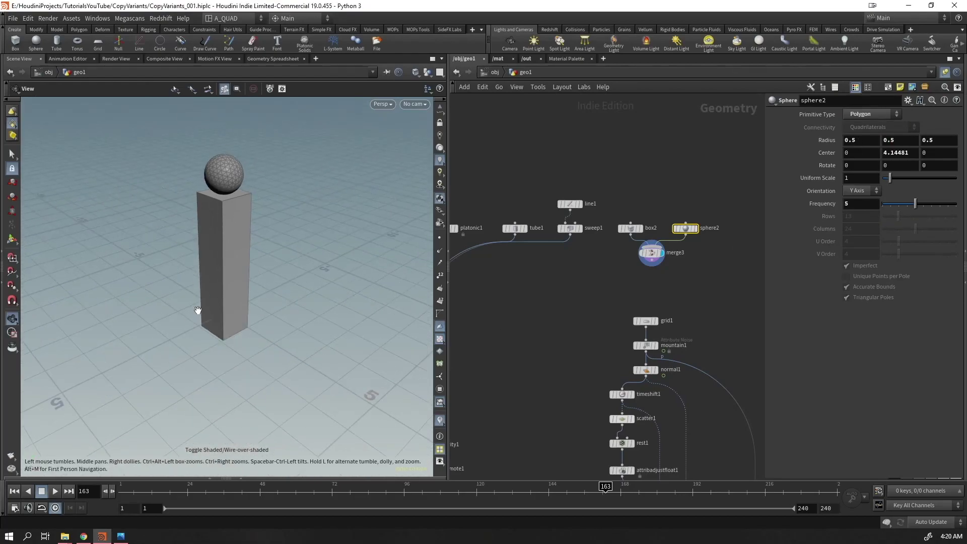
Move box2, sphere2 and merge3 up so that merge3 lines up with the row of source shapes
middle_drag(551, 349, 595, 289)
scroll(594, 287, down, 2)
drag(730, 157, 683, 192)
Slim down the pillar by setting box2's X and Z sizes to 0.6
click(660, 168)
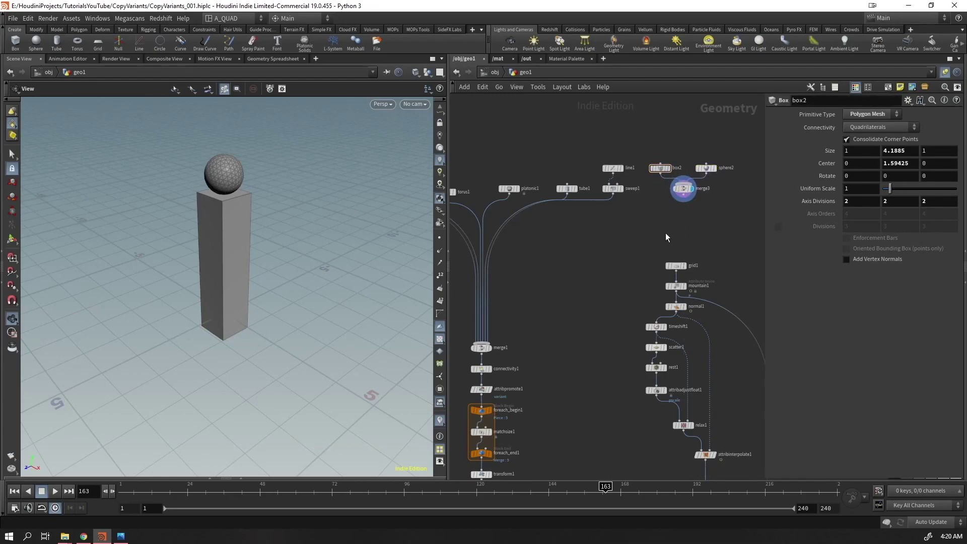
drag(660, 139, 636, 183)
double_click(859, 149)
text(0.6)
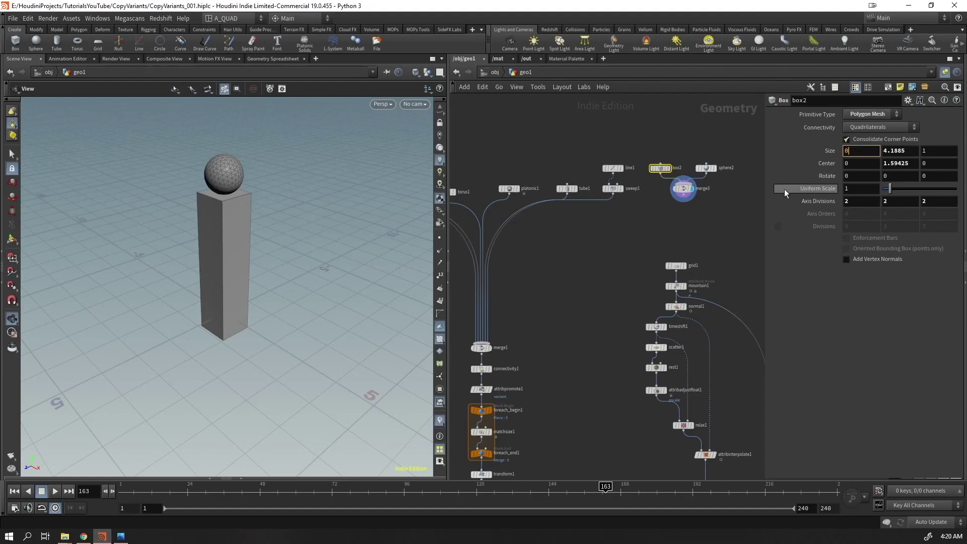
double_click(938, 154)
text(0.6)
key(Return)
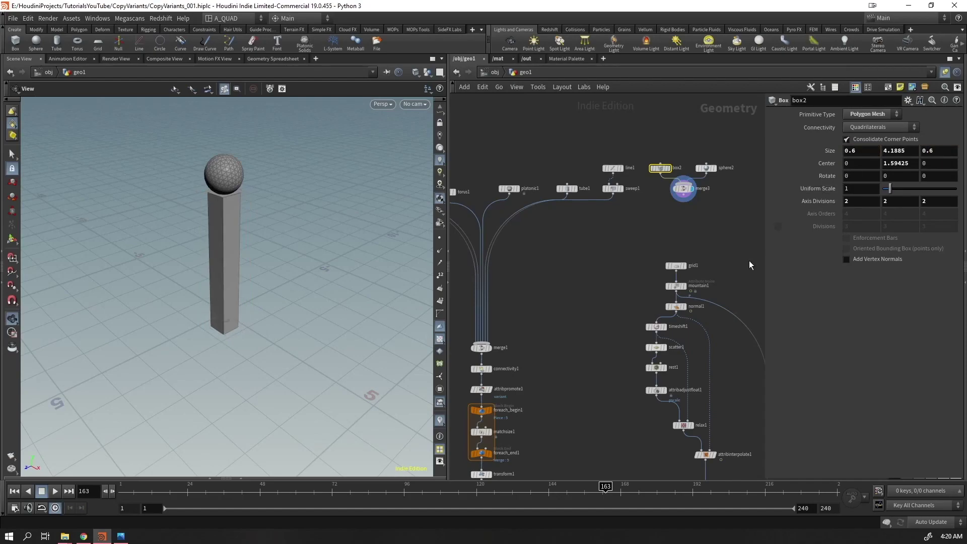
Wire merge3 into merge1 as an additional source shape, and select and display connectivity1
click(682, 197)
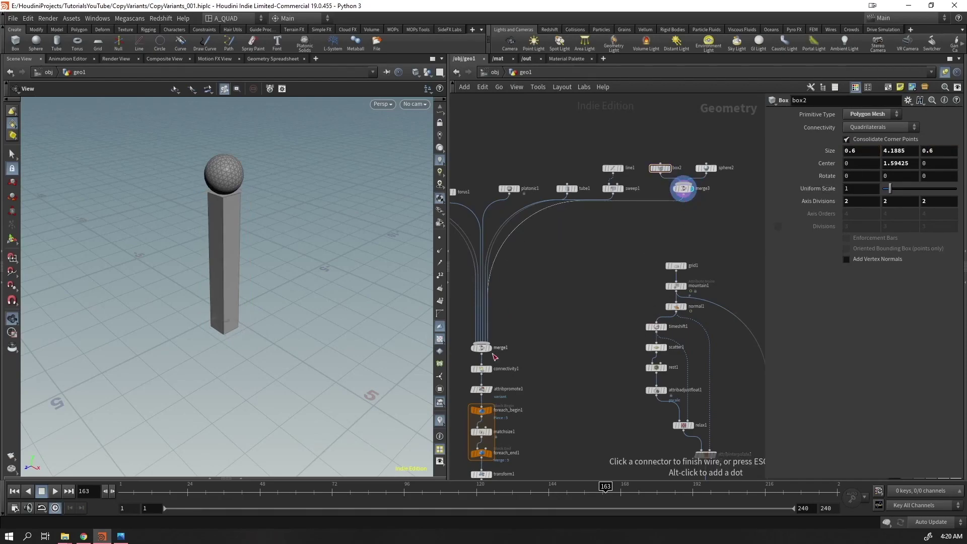
click(482, 343)
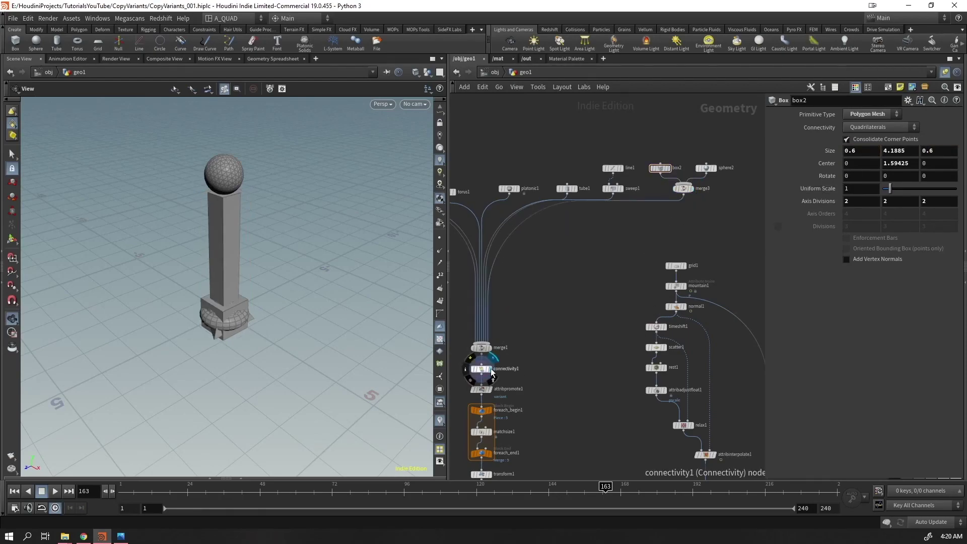
click(508, 370)
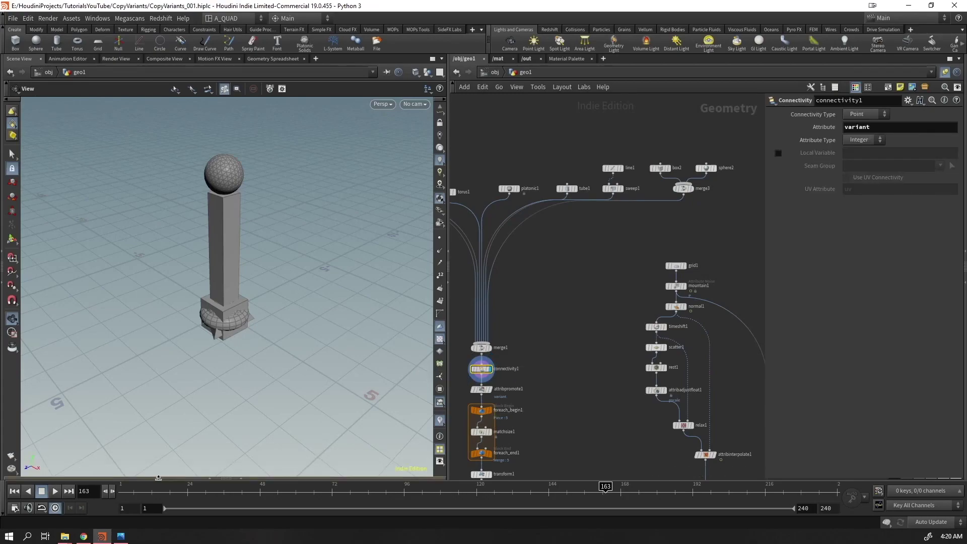
Inspect connectivity1's variant attribute in the Geometry Spreadsheet and node info, and visualize it as colors in the viewport
click(251, 478)
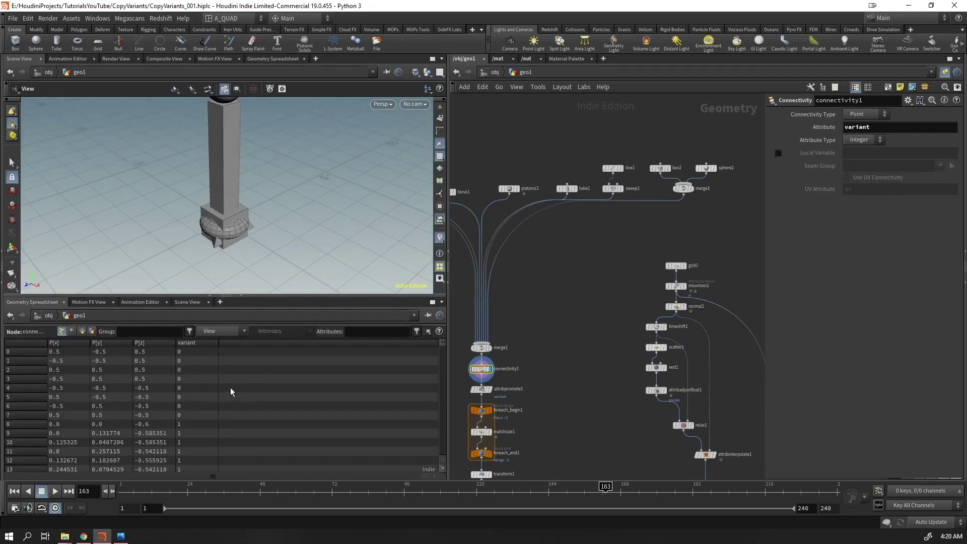
middle_click(482, 370)
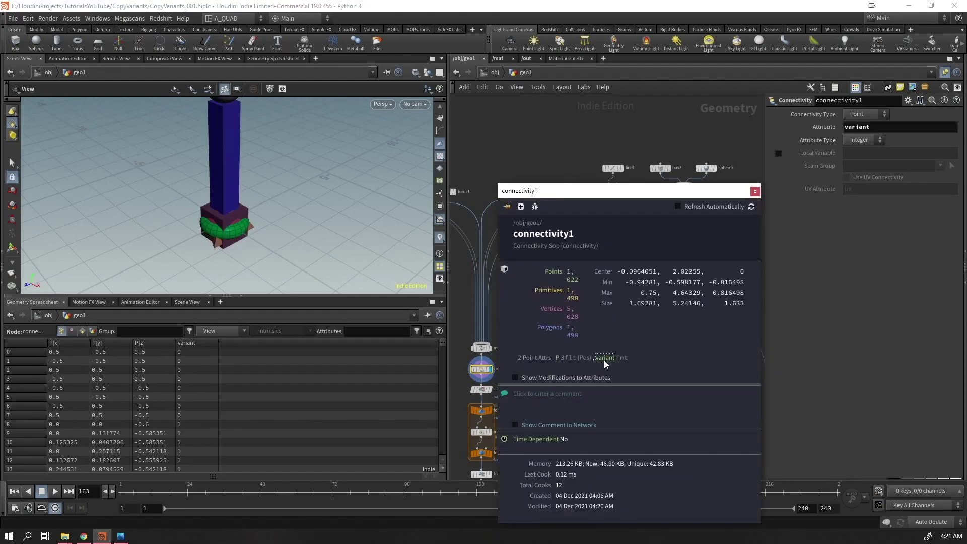
drag(265, 249, 258, 216)
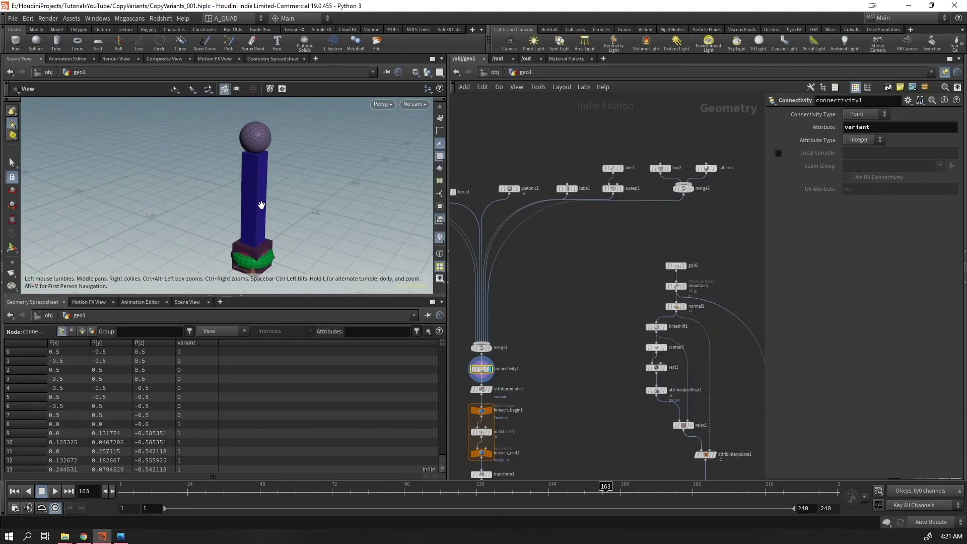
click(241, 296)
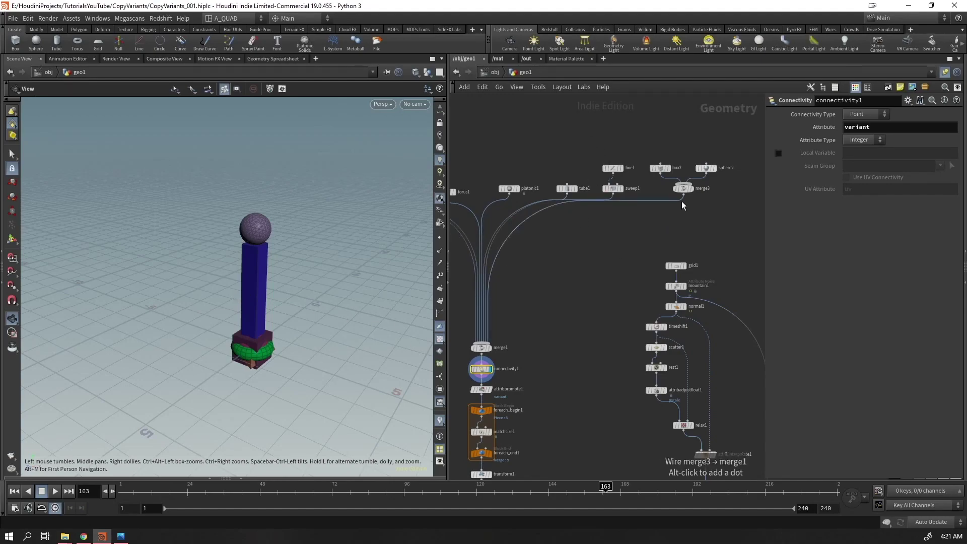
Examine from several angles how the variant colors are assigned to the pillar, its sphere and the other source shapes
drag(471, 371, 460, 384)
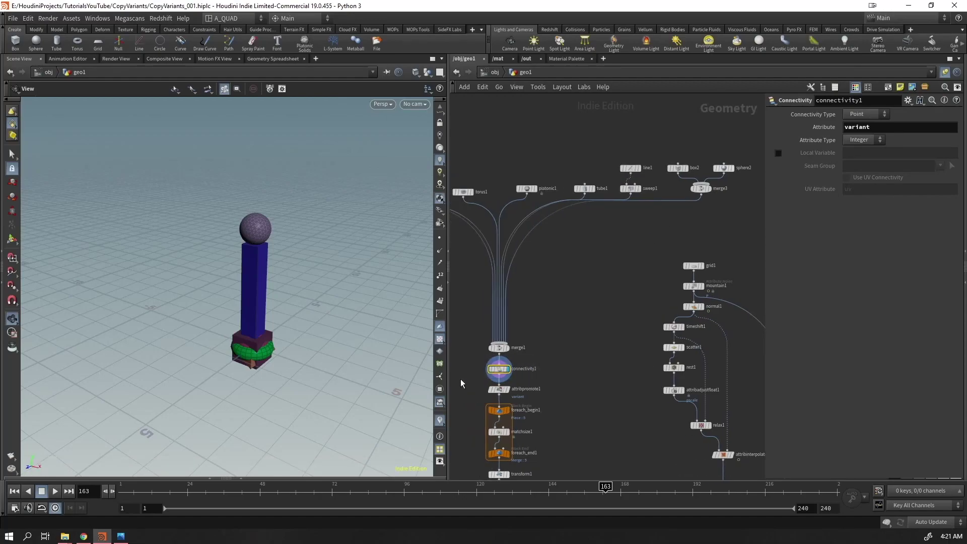
drag(284, 298, 287, 306)
right_drag(287, 307, 364, 228)
drag(364, 229, 252, 242)
right_drag(252, 241, 504, 153)
middle_drag(272, 310, 302, 185)
drag(258, 267, 248, 289)
middle_drag(247, 289, 249, 299)
right_drag(284, 249, 209, 322)
right_drag(272, 213, 259, 302)
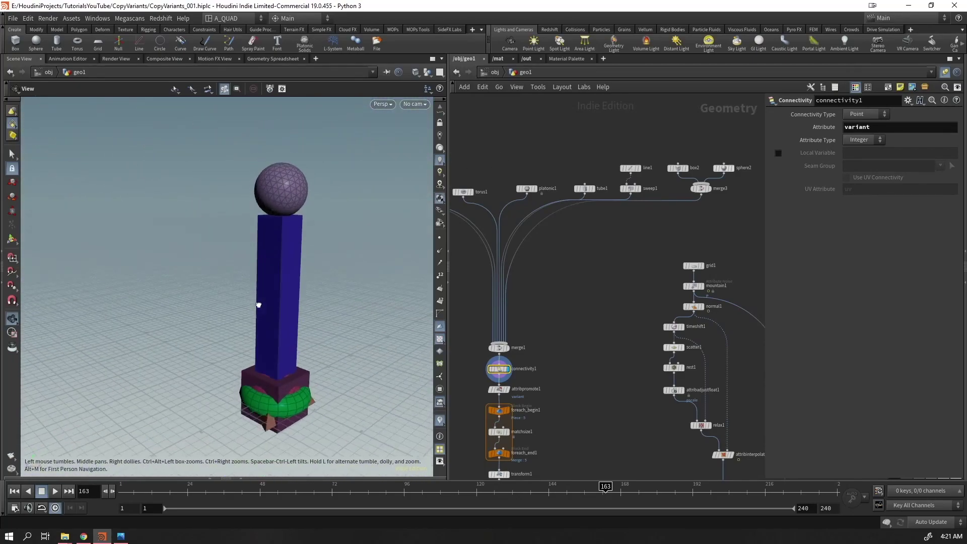
Display merge3 alone, review merge1's input list, and display merge1 to compare the combined source shapes
click(711, 194)
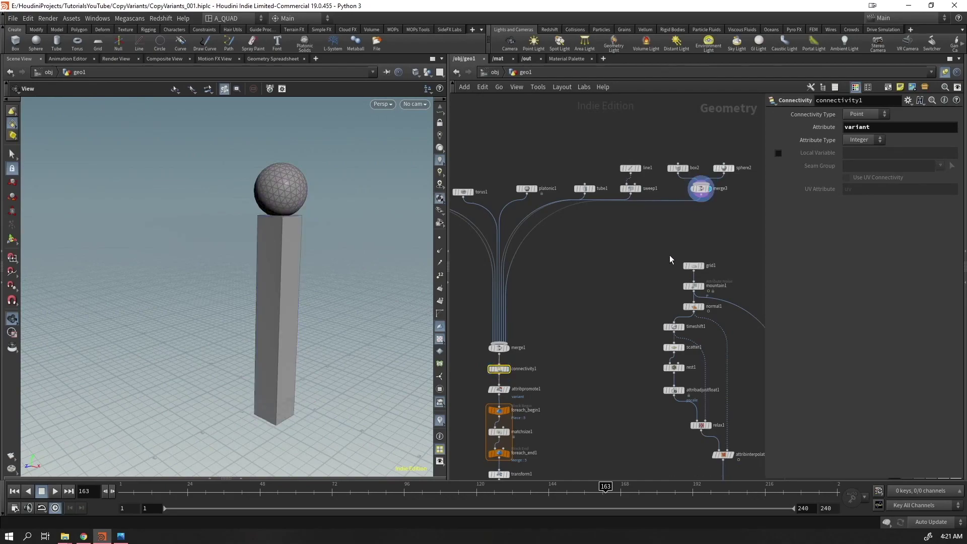
click(499, 348)
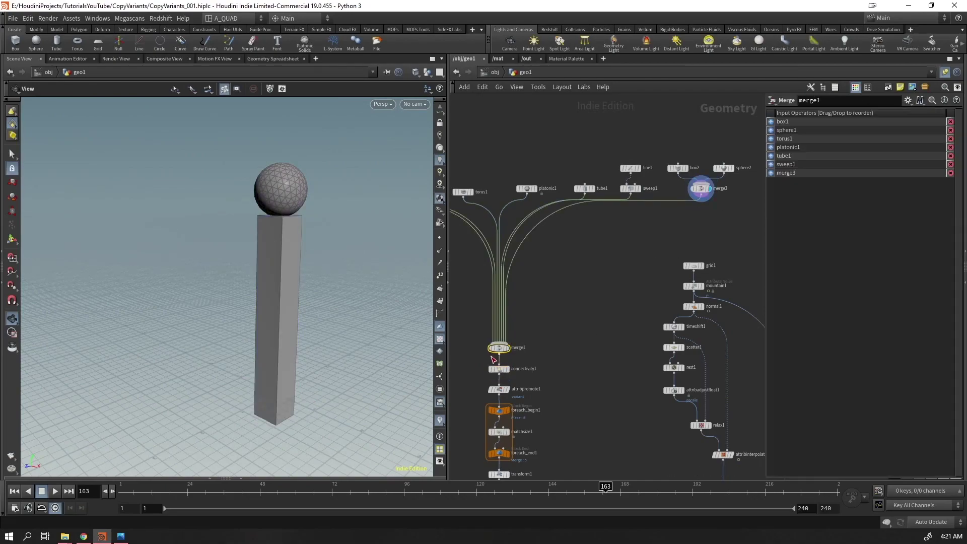
click(513, 356)
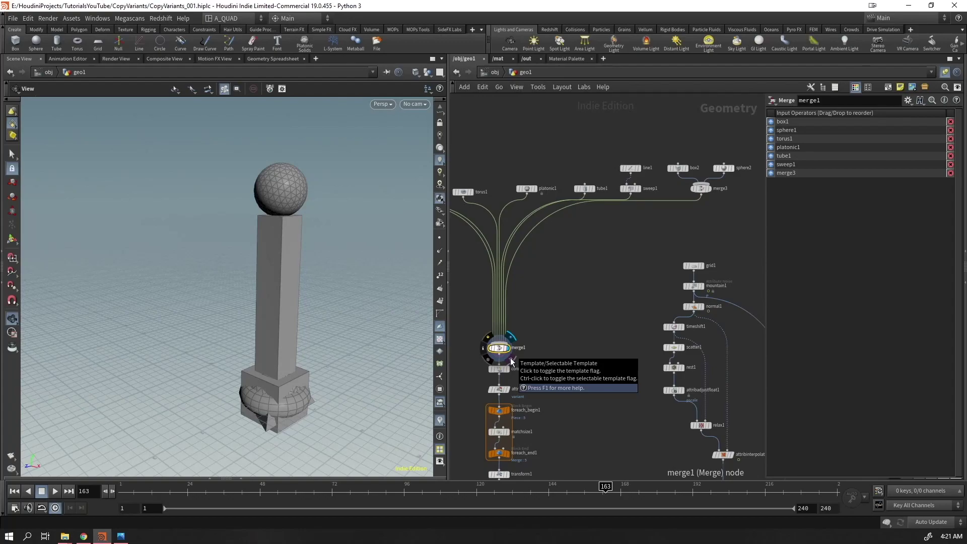
click(675, 198)
key(Tab)
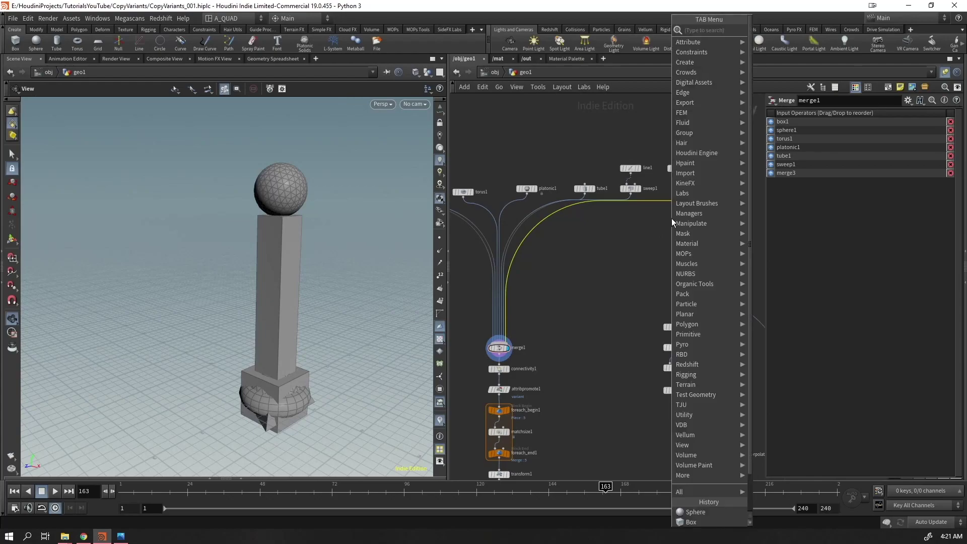
text(packe)
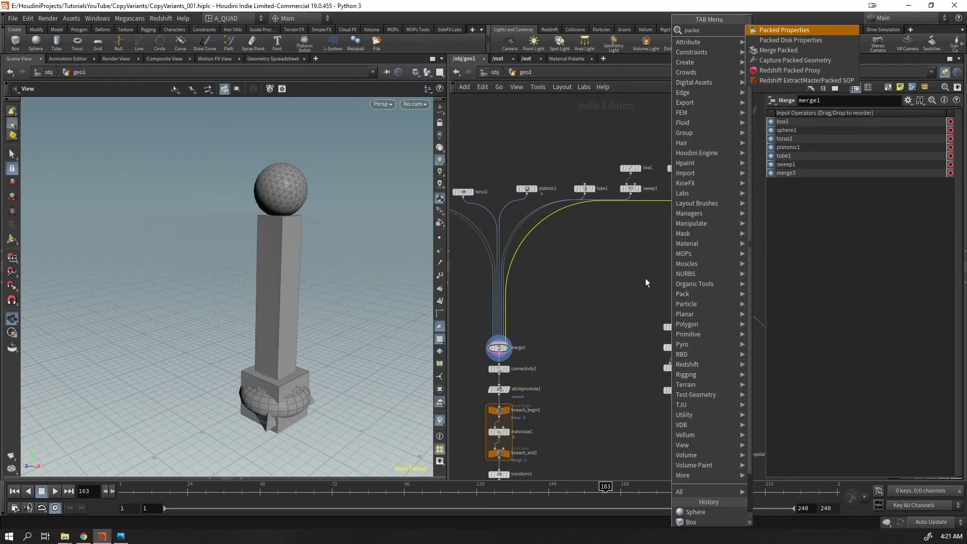
key(Down)
key(Down)
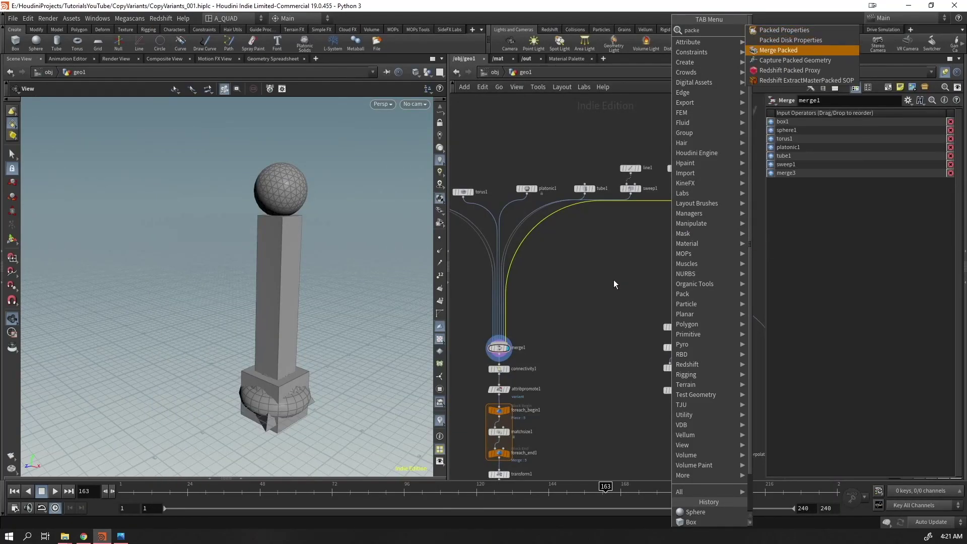
key(Up)
key(Up)
key(Escape)
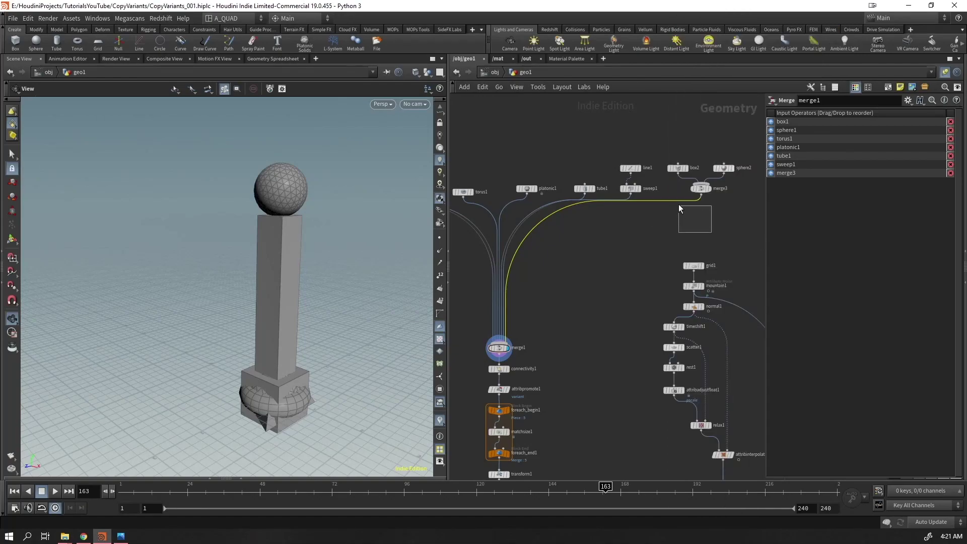
Insert a Pack node between merge3 and merge1
key(Tab)
text(pack)
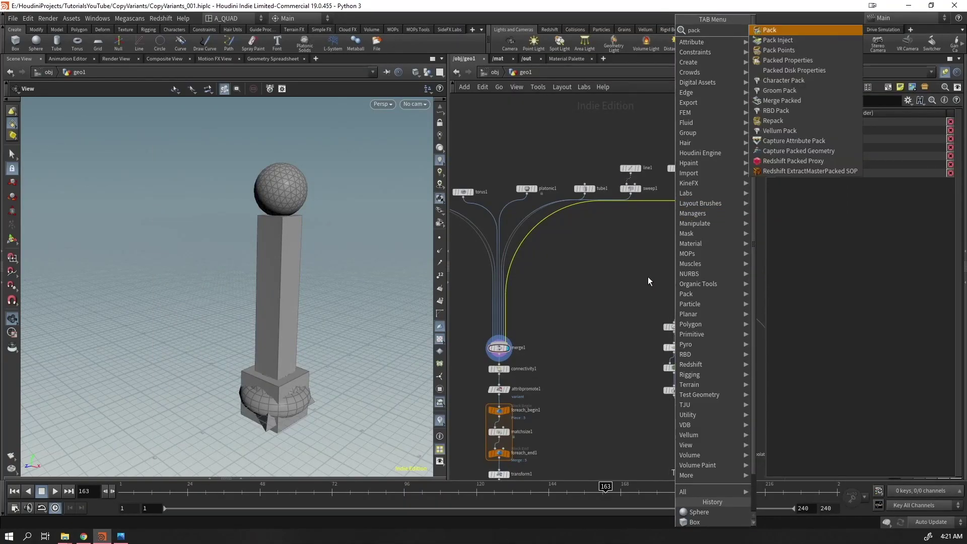
key(Return)
drag(342, 235, 340, 256)
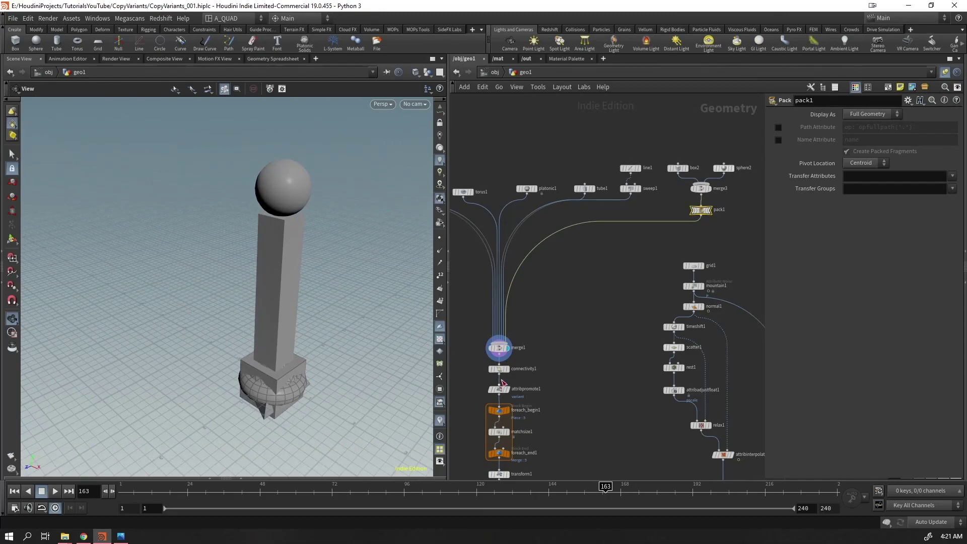
Display connectivity1, examine the variant coloring of the packed pillar and sphere, and review pack1's parameters
click(510, 371)
drag(551, 356, 486, 374)
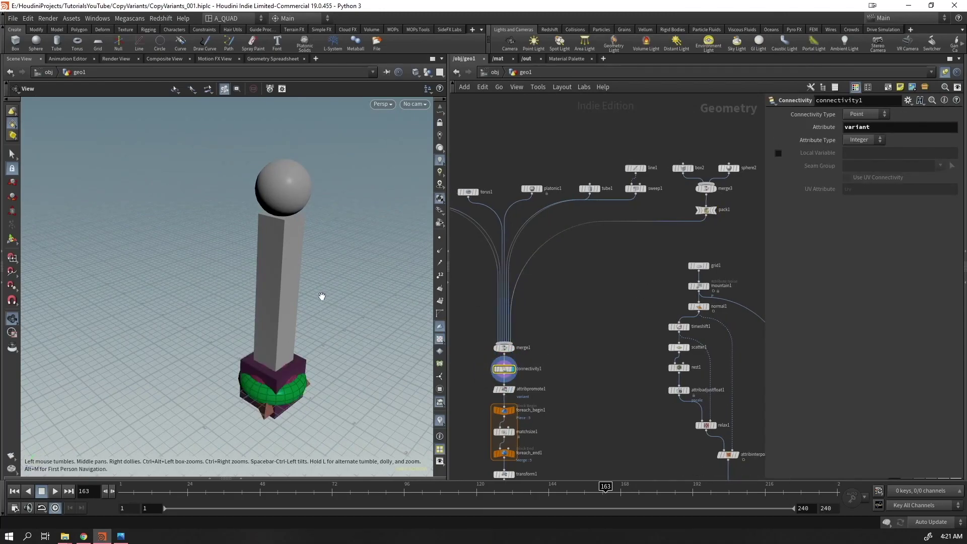
drag(320, 295, 325, 291)
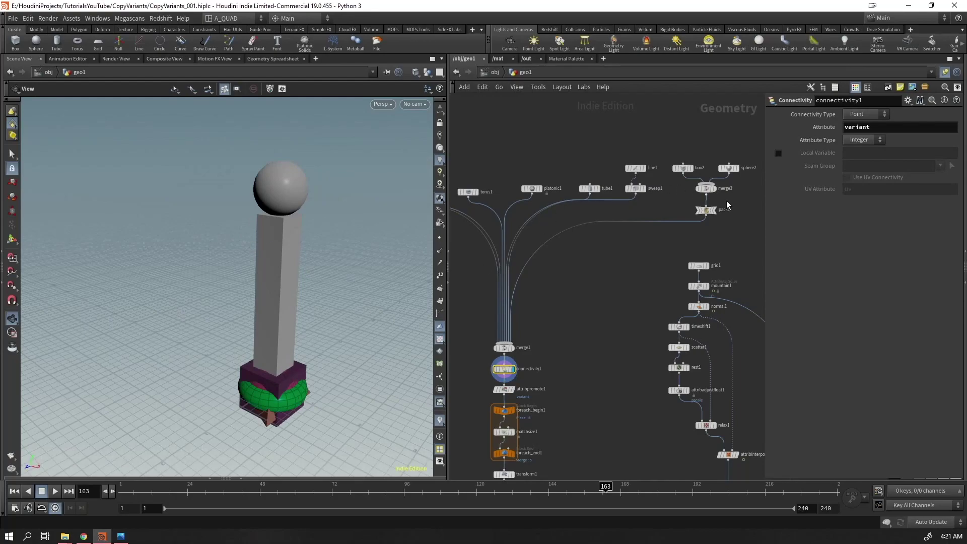
click(714, 212)
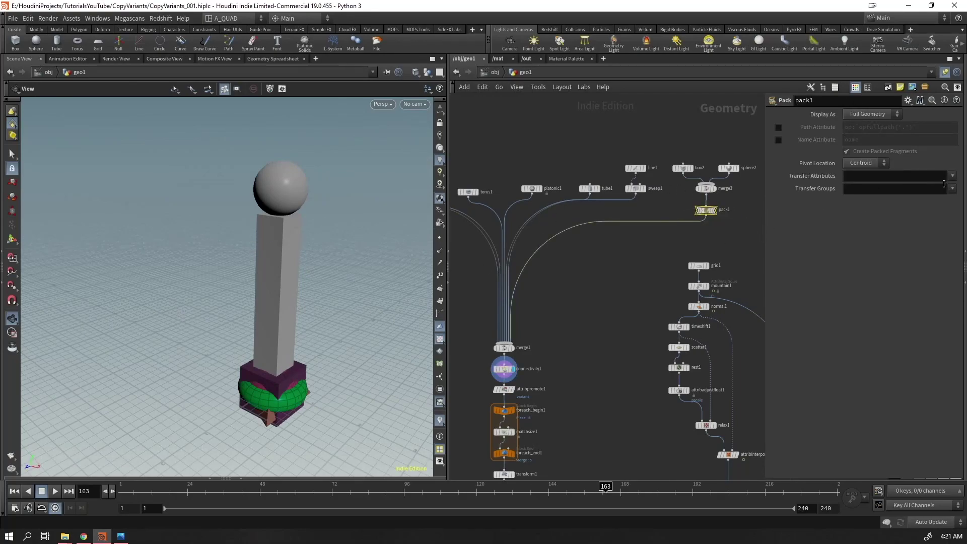
middle_drag(609, 416, 578, 386)
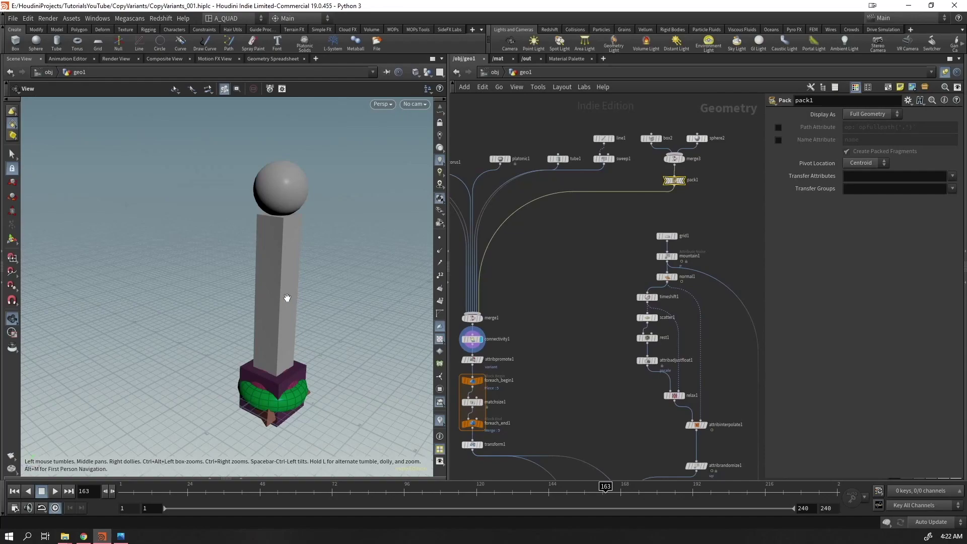
drag(287, 299, 276, 295)
middle_click(473, 339)
Display copytopoints1 and examine the packed pillar copies among the other variants from several angles
middle_drag(572, 433, 526, 197)
click(538, 354)
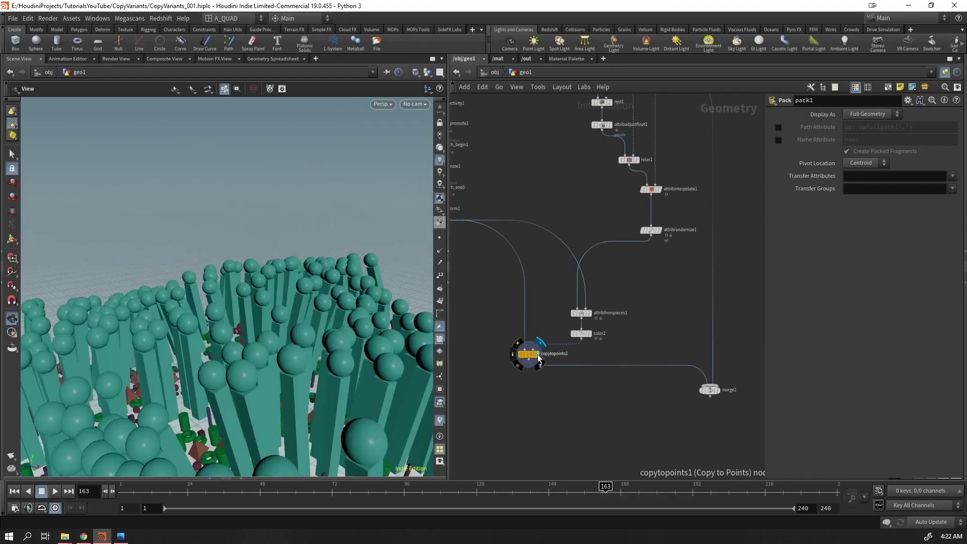
right_drag(282, 352, 192, 507)
drag(262, 307, 255, 420)
drag(413, 331, 308, 306)
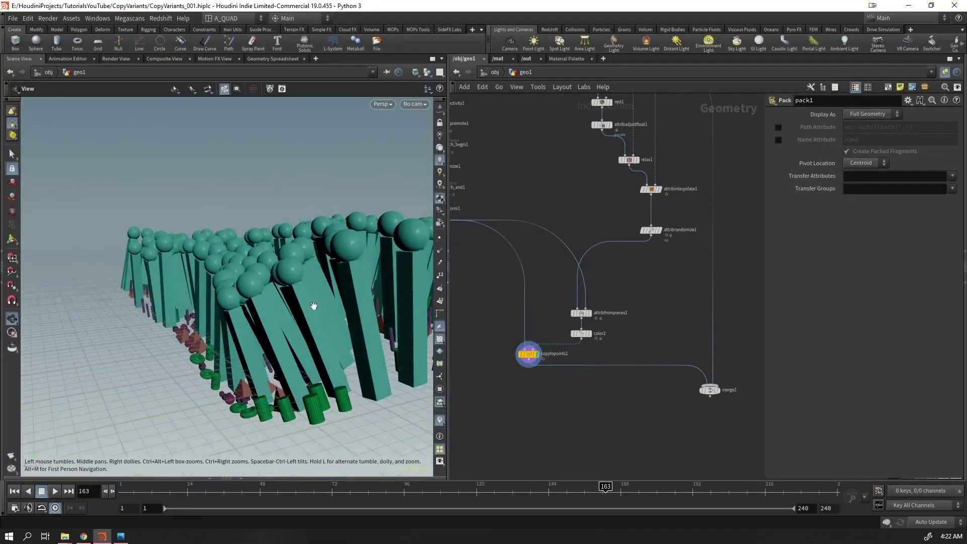
Display merge1 and set box2's Y size to 2
middle_drag(578, 205, 598, 357)
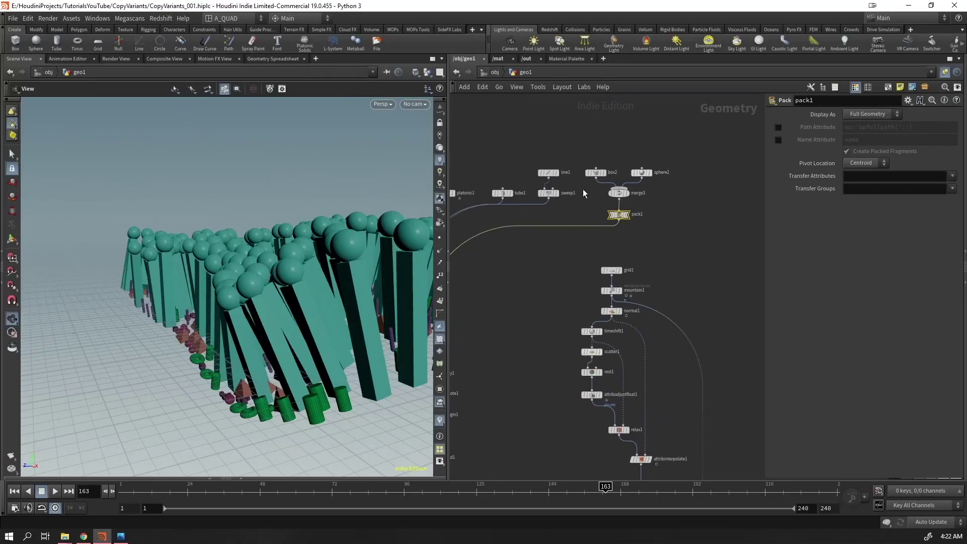
middle_drag(574, 241, 669, 255)
middle_drag(548, 300, 444, 359)
click(556, 373)
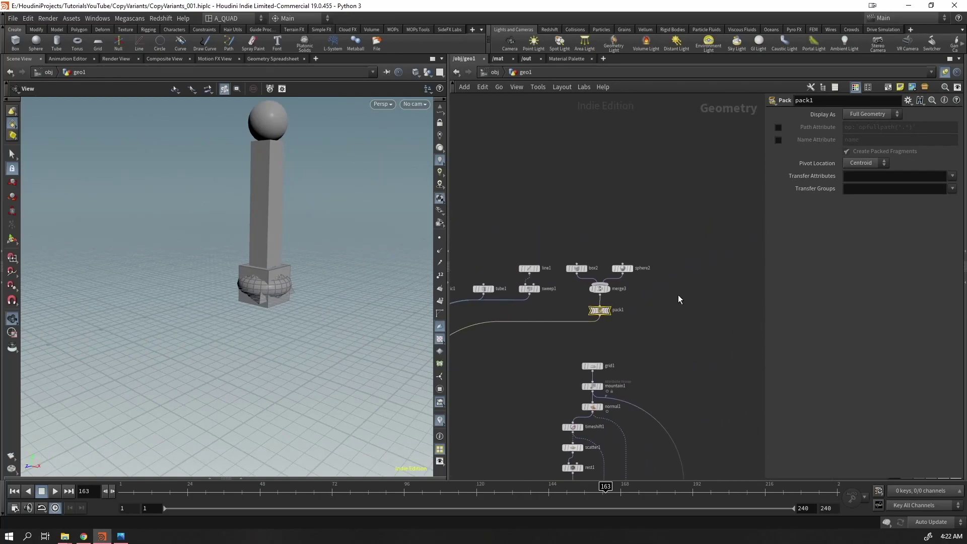
click(577, 268)
click(895, 151)
text(2)
key(Return)
Set box2's X and Z sizes to 0.1
drag(862, 155, 844, 175)
text(0.1)
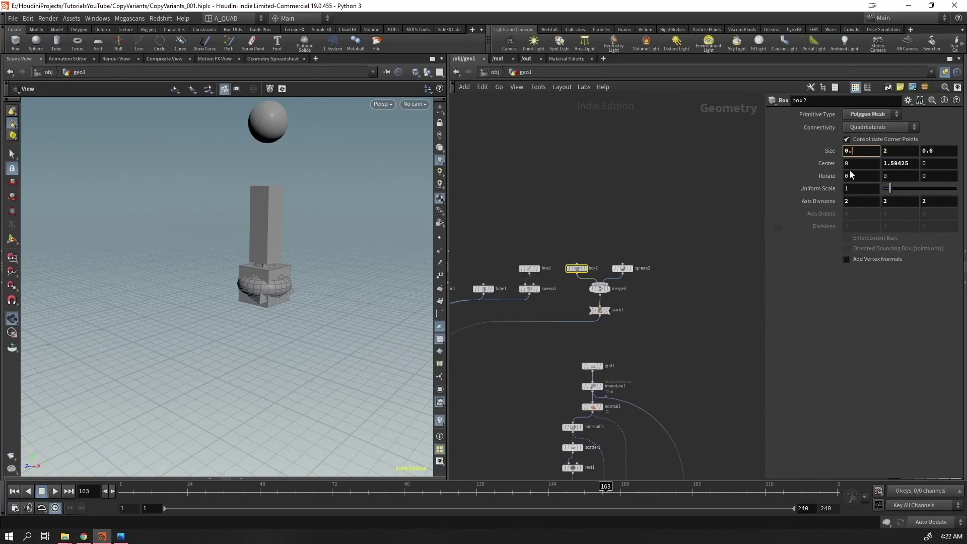
key(Tab)
key(Tab)
text(0.1)
key(Return)
drag(302, 181, 322, 267)
Set box2's X and Z sizes to 0.2
middle_drag(354, 147, 254, 456)
drag(255, 456, 267, 448)
click(870, 151)
text(0.)
drag(933, 151, 870, 165)
text(0.2)
key(Return)
drag(256, 272, 251, 214)
Reset sphere2's radius to its default and set its uniform scale to 0.2
drag(651, 210, 616, 274)
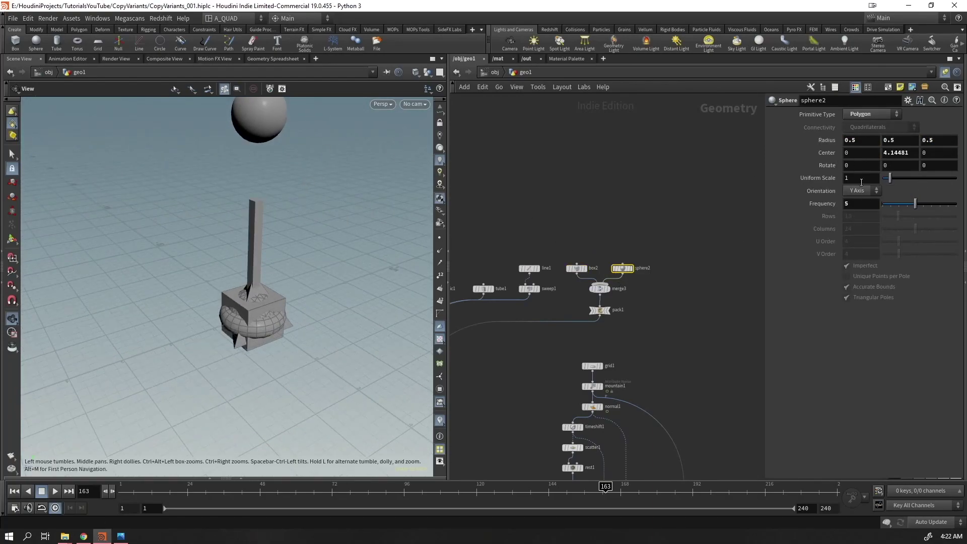
ctrl+middle_click(826, 143)
drag(854, 177, 802, 202)
text(0.2)
key(Return)
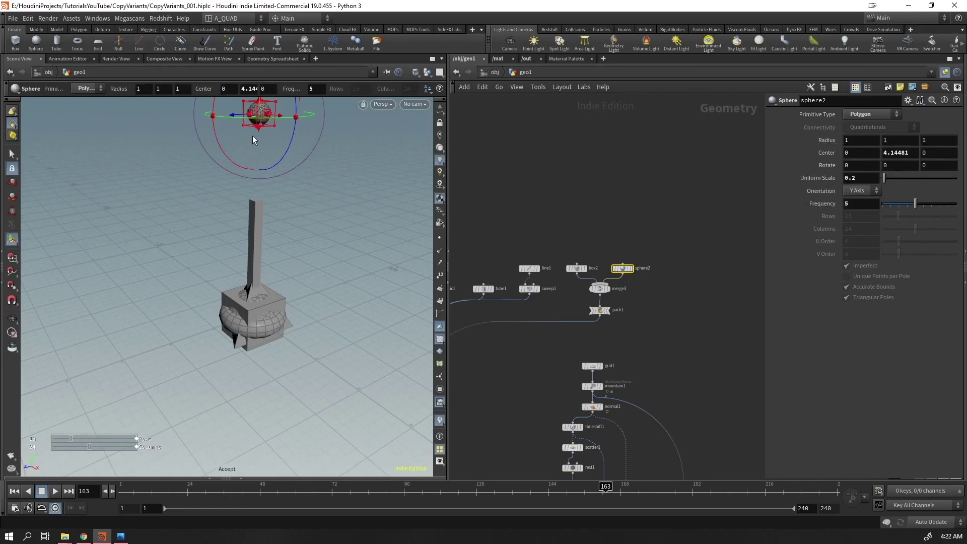
Set sphere2's Y center to 2, and raise it in the viewport to about 2.74 above the pillar
drag(912, 153, 797, 192)
text(2)
key(Return)
drag(253, 203, 256, 179)
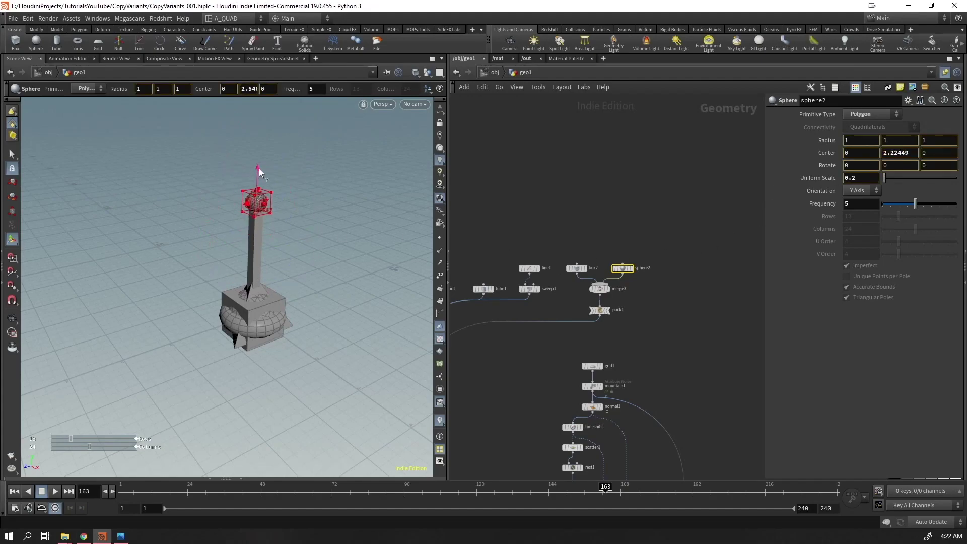
key(Escape)
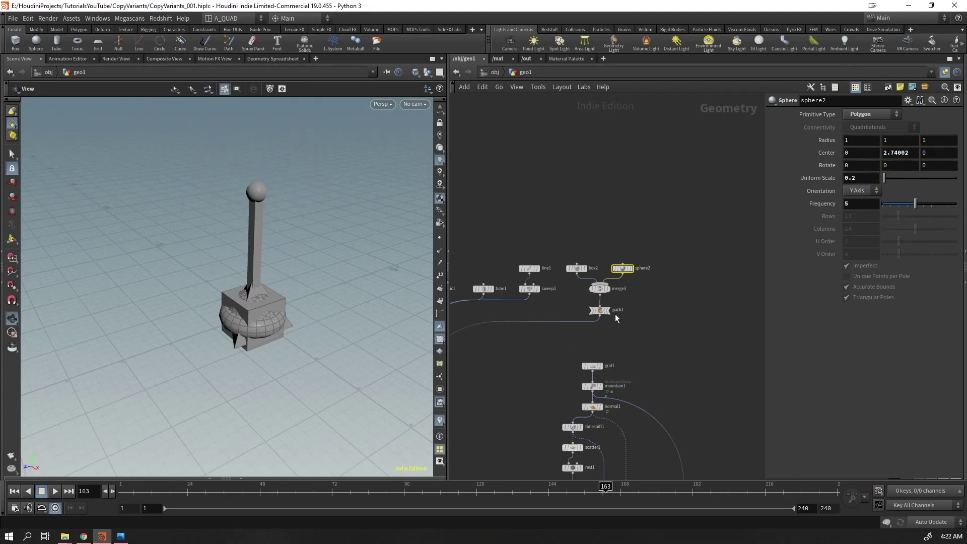
Set box2's Y size to 1
drag(566, 262, 567, 266)
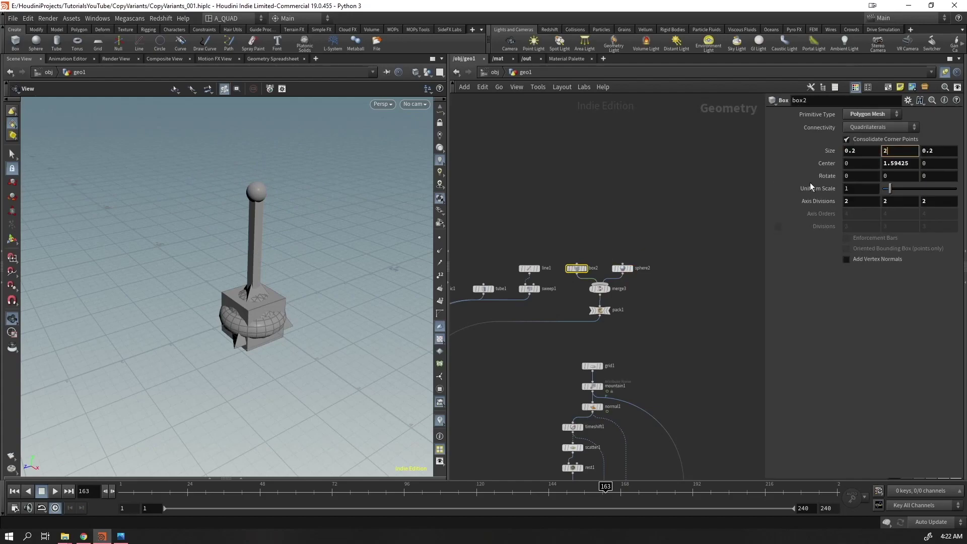
text(1)
key(Return)
mouse_move(265, 262)
mouse_down()
mouse_move(255, 225)
mouse_move(258, 252)
mouse_up()
Display box2 alone and reset its center to the default
click(584, 269)
drag(294, 303, 294, 296)
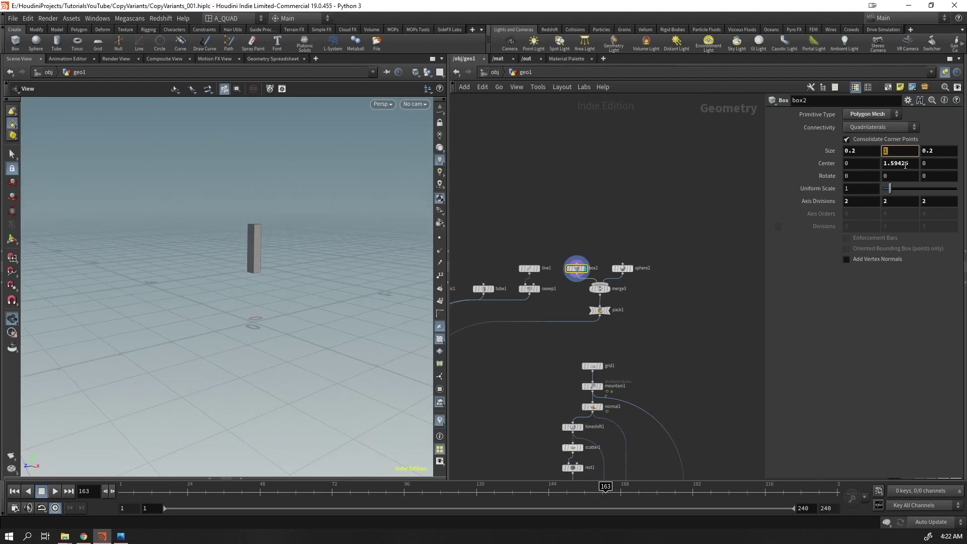
ctrl+middle_click(912, 160)
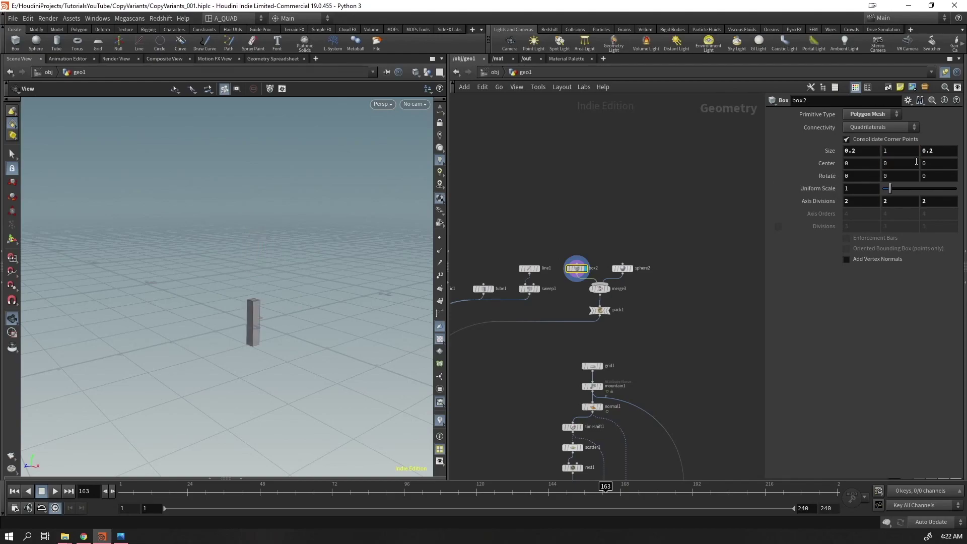
Set box2's Y size to 1.5 and on to 2, and raise its Y center to 0.9
text(1.5)
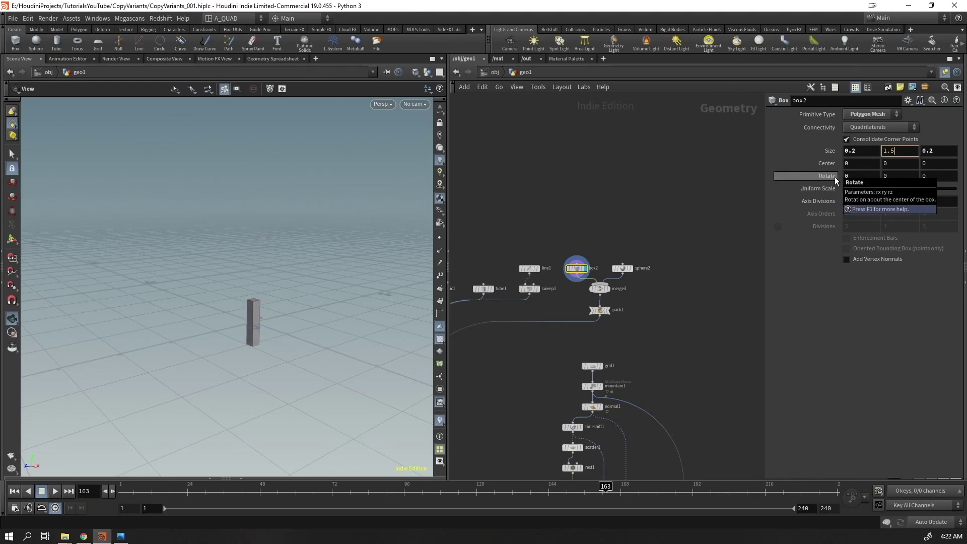
key(Return)
double_click(894, 151)
text(2)
key(Return)
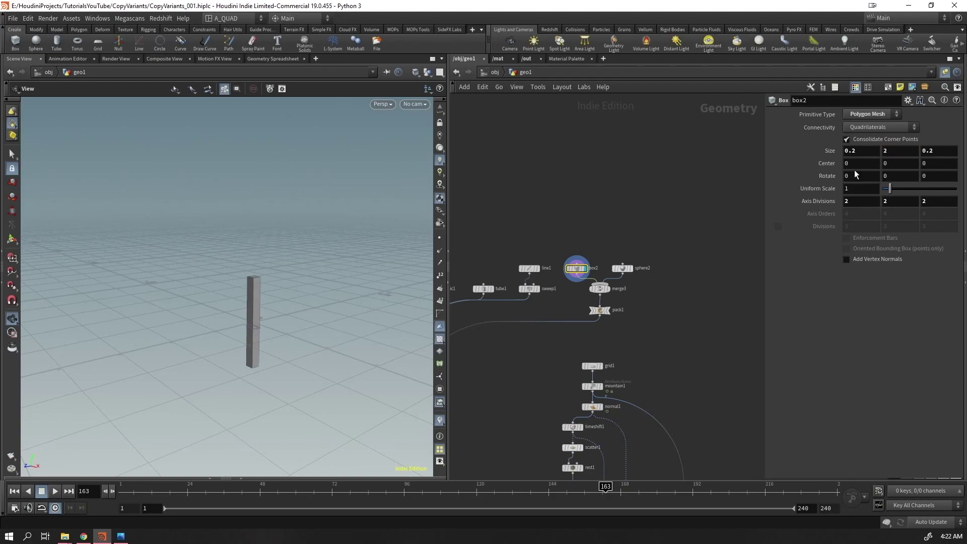
middle_drag(901, 163, 901, 168)
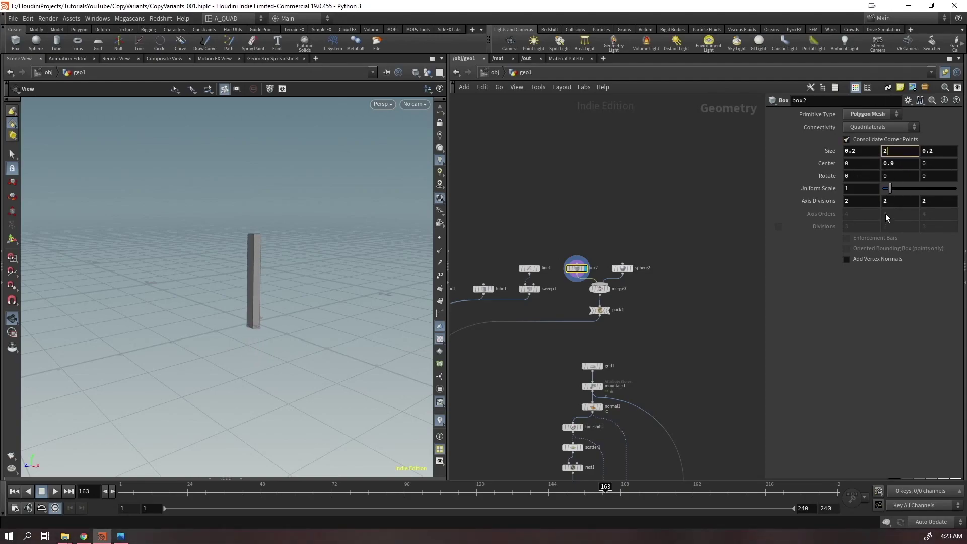
Drive box2's Y center with a ch("sizey") reference to its Y size, adjusted so the box's base sits on the grid
right_click(889, 151)
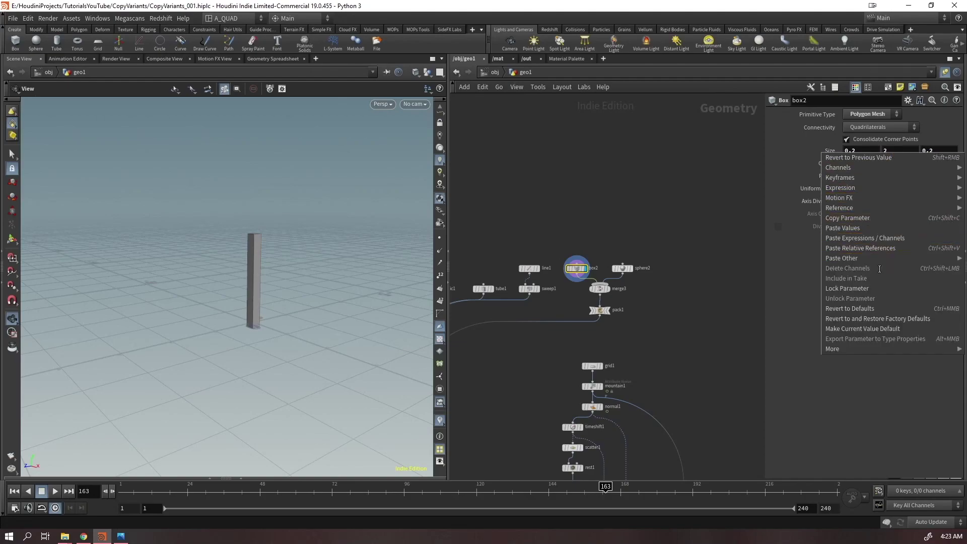
click(856, 217)
right_click(889, 164)
click(874, 262)
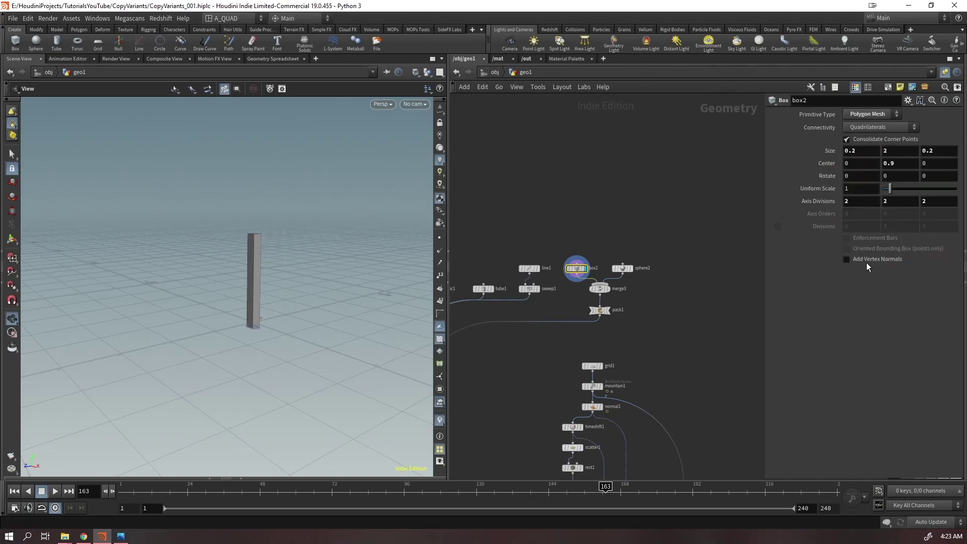
click(903, 162)
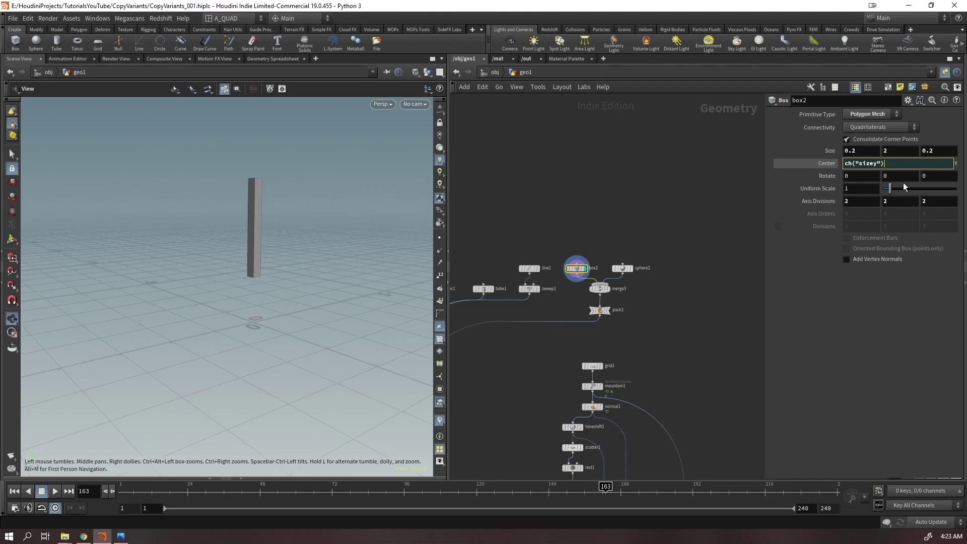
key(Return)
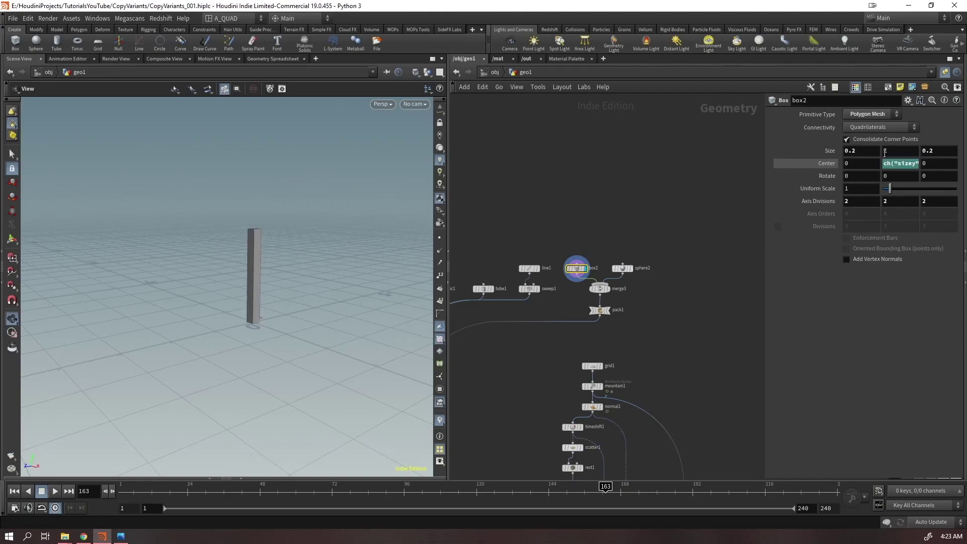
Set box2's Y size to about 1.35 and display merge3 to show the box with its sphere
key(Return)
drag(254, 229, 258, 261)
click(610, 294)
drag(656, 246, 612, 297)
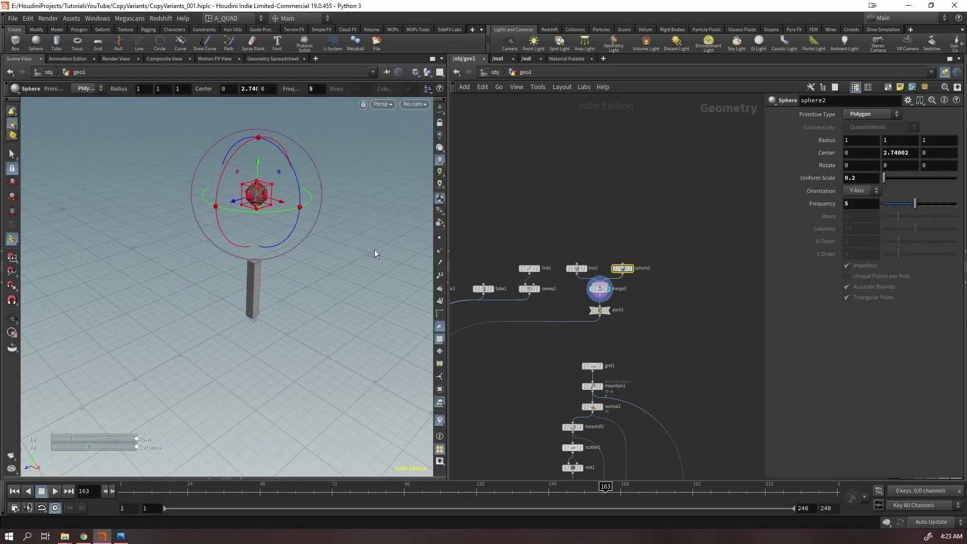
Copy box2's Y size and paste it as a relative reference into sphere2's Y center
click(576, 268)
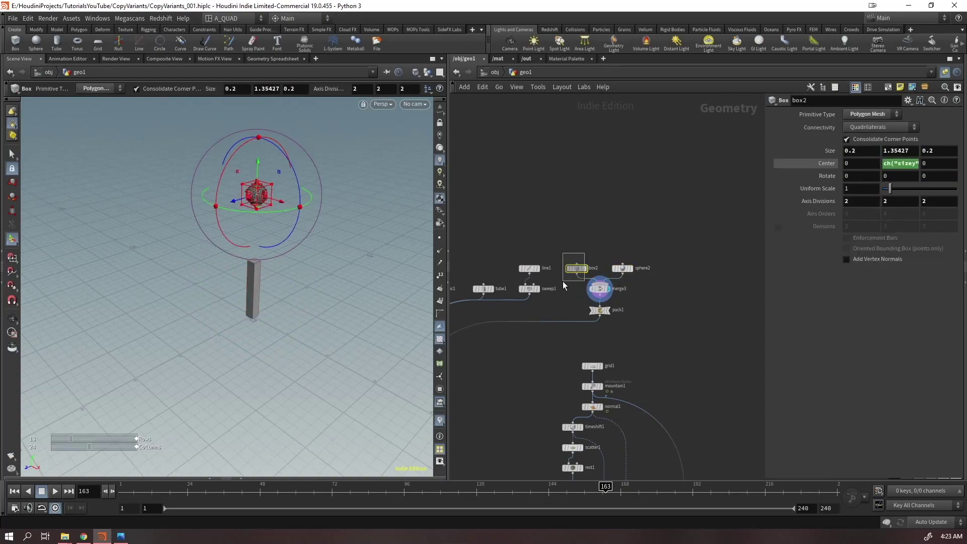
right_click(900, 151)
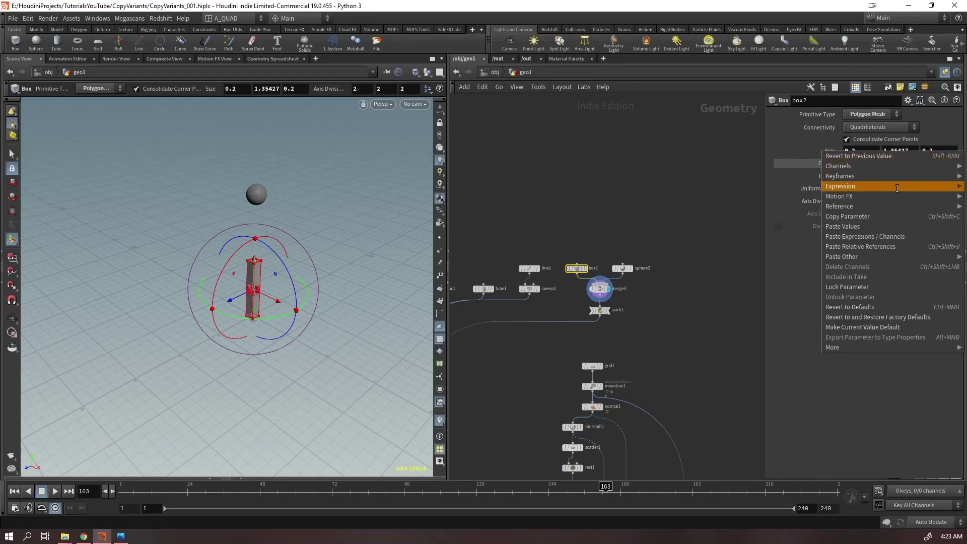
click(838, 218)
drag(660, 233, 625, 287)
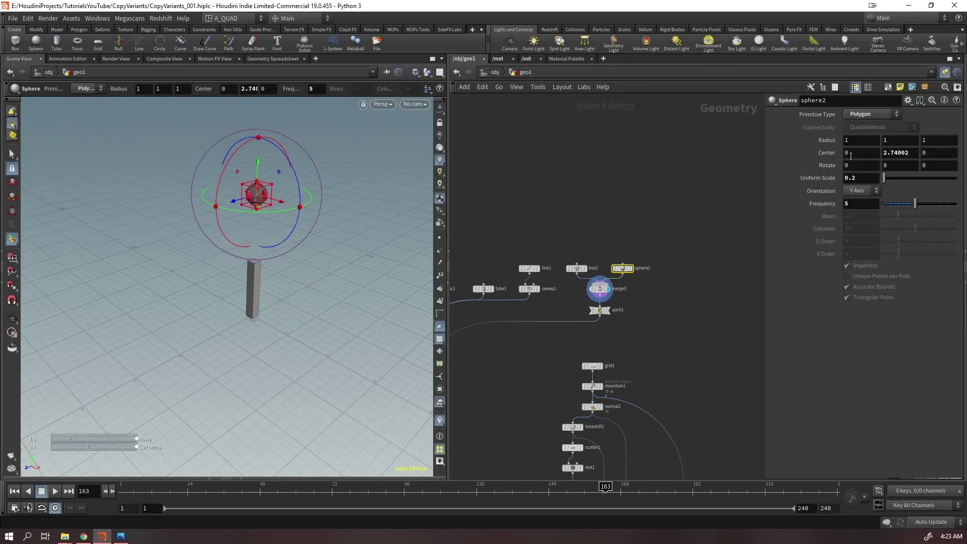
right_click(890, 156)
click(874, 252)
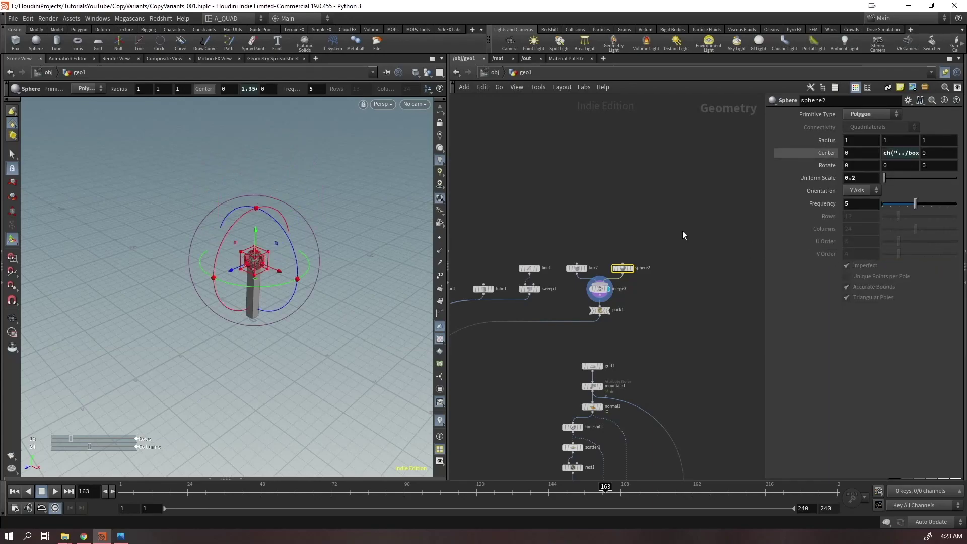
alt+drag(380, 265, 296, 279)
alt+right_drag(296, 278, 433, 194)
key(Return)
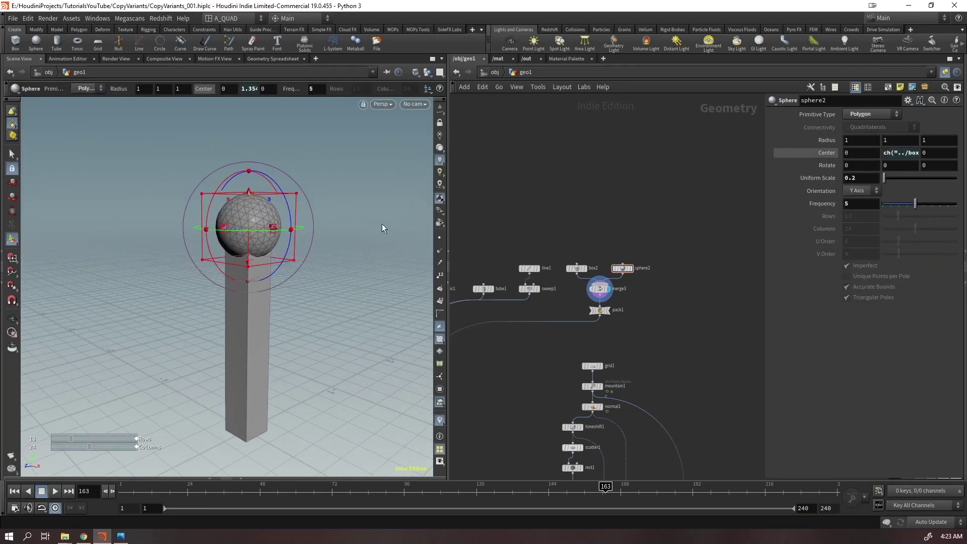
Copy sphere2's Uniform Scale and add it as a relative reference to the ch("../box2/sizey") expression in its Y center
right_click(856, 180)
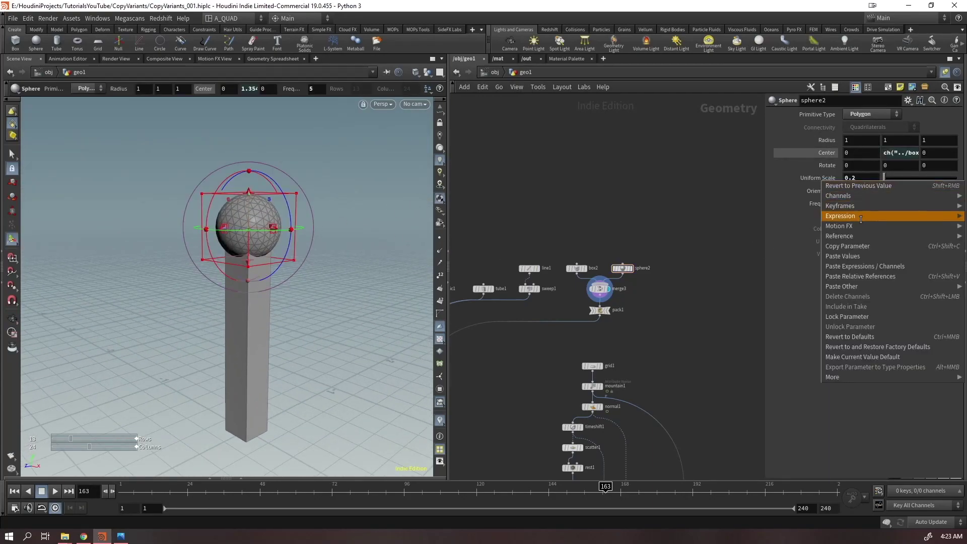
click(848, 246)
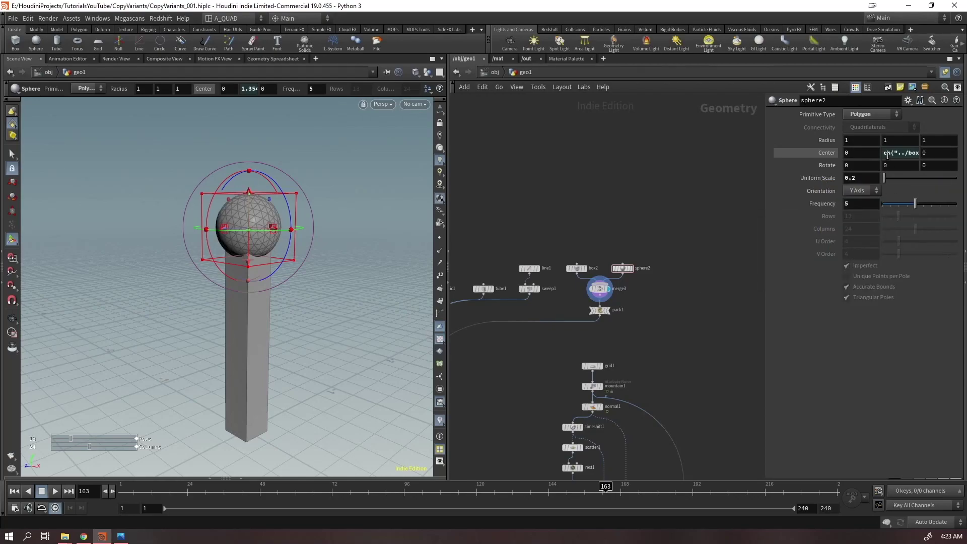
click(902, 153)
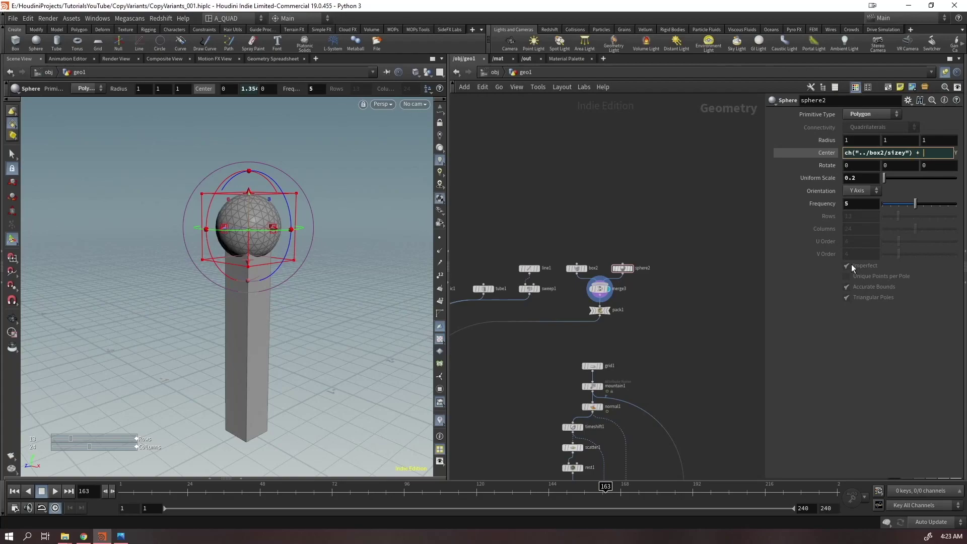
right_click(826, 153)
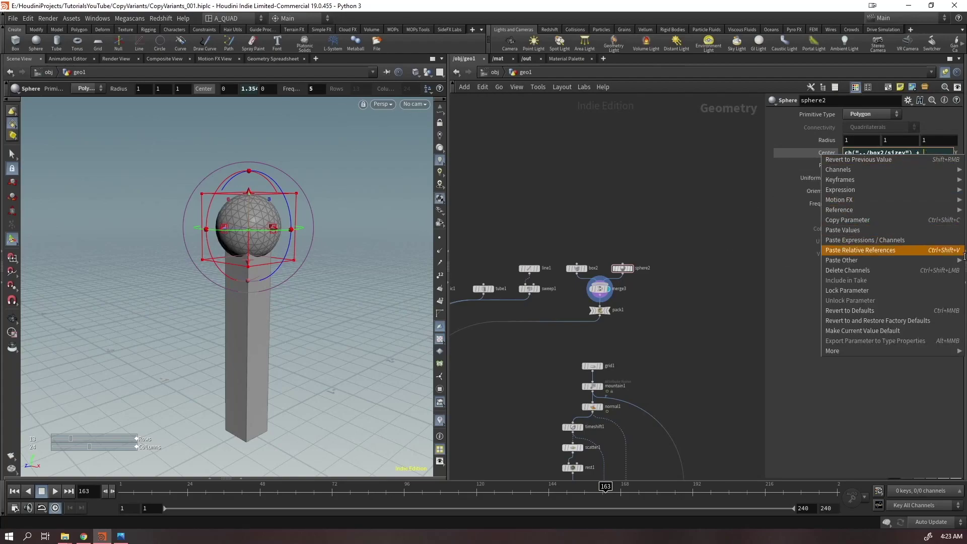
click(938, 252)
key(Return)
key(Escape)
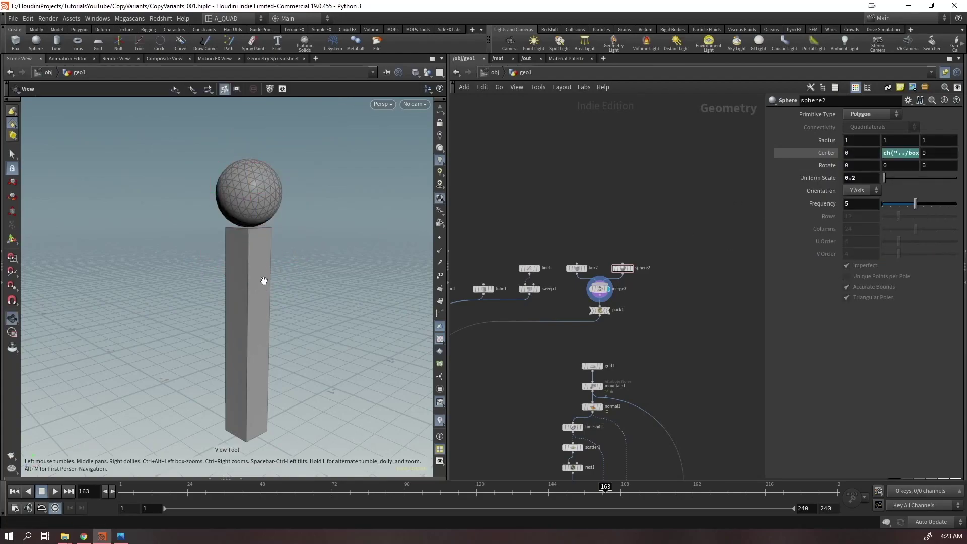
Try resizing box2's height with its viewport handle, and undo the change
click(576, 268)
key(Return)
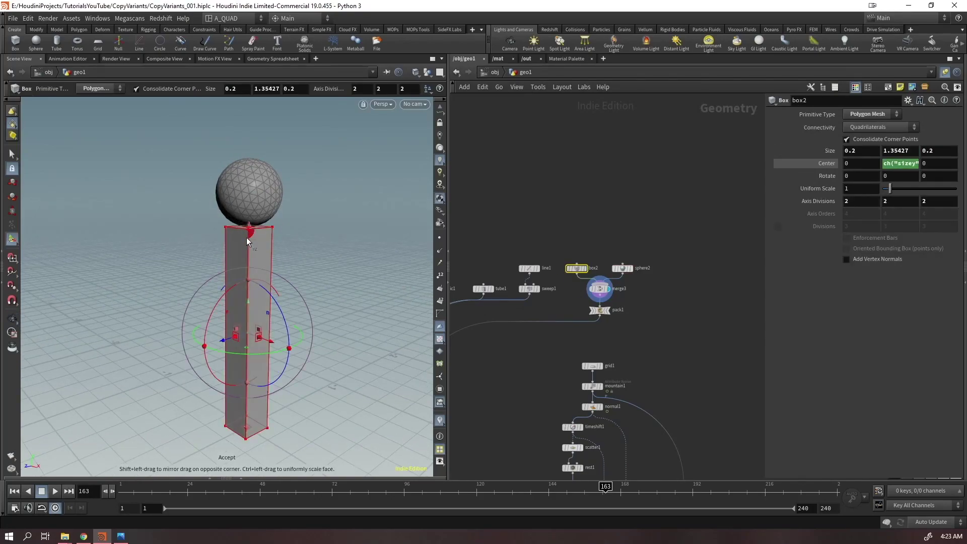
drag(246, 245, 267, 318)
key(ctrl+z)
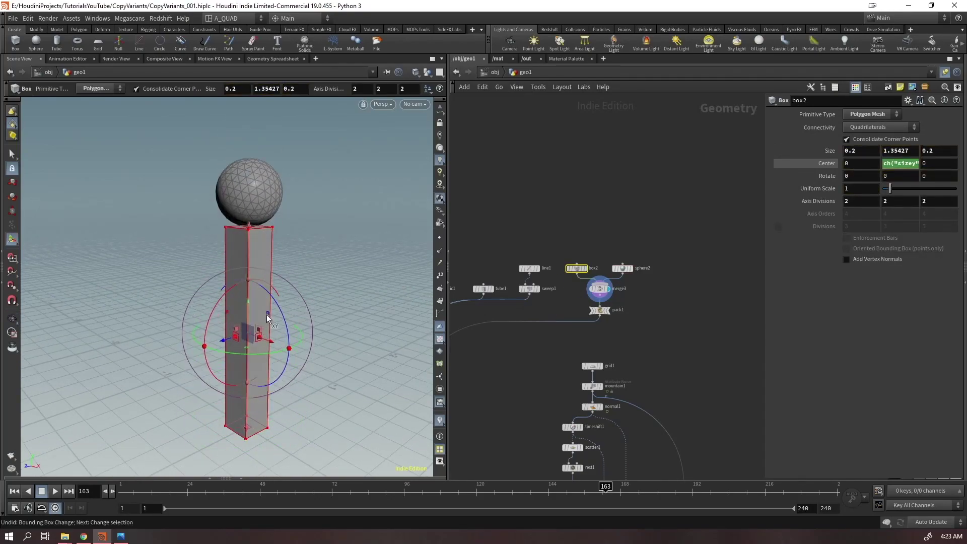
Insert a Transform between merge3 and pack1, and lower the shape to a Y translate of about -0.53
middle_drag(669, 411, 705, 101)
middle_drag(566, 225, 528, 444)
scroll(604, 181, up, 3)
drag(677, 161, 608, 181)
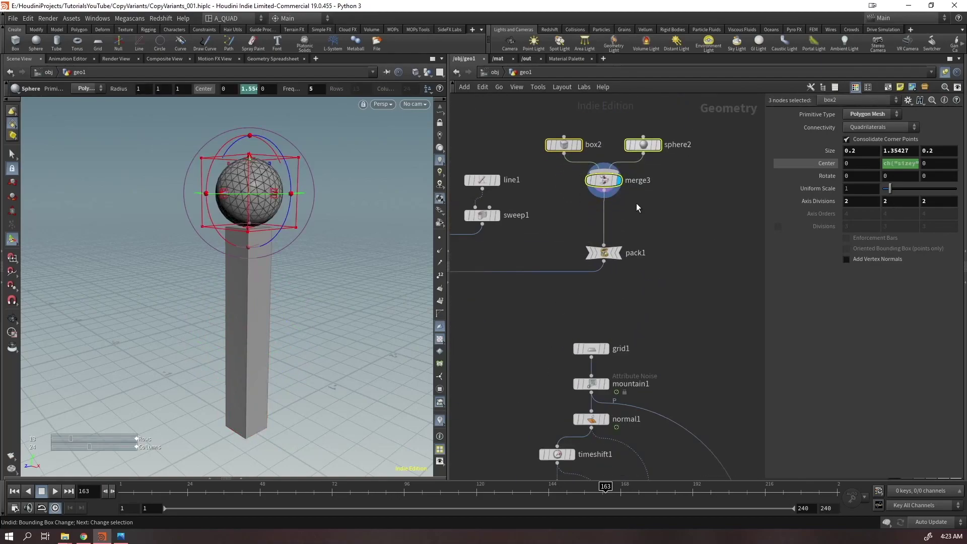
key(Tab)
text(trAN)
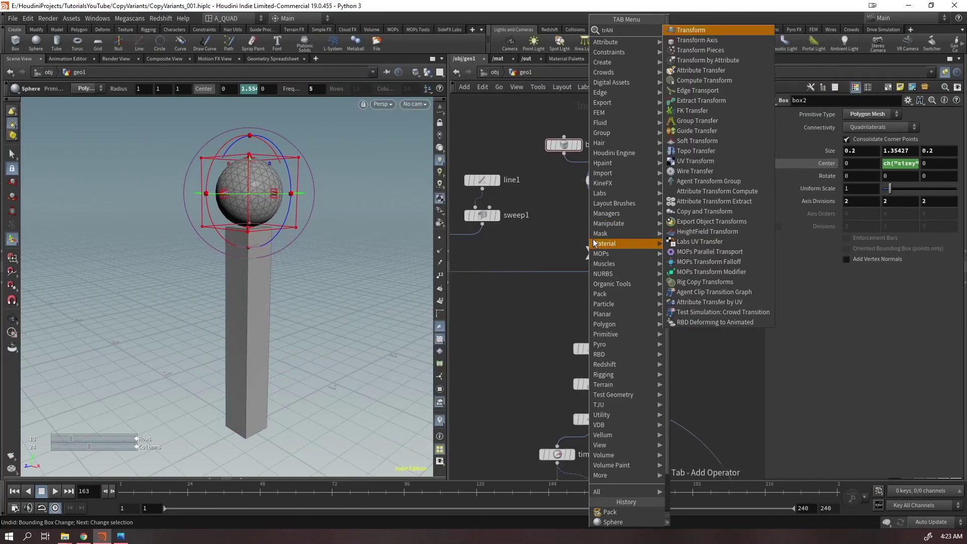
key(Return)
drag(250, 394, 252, 474)
key(Escape)
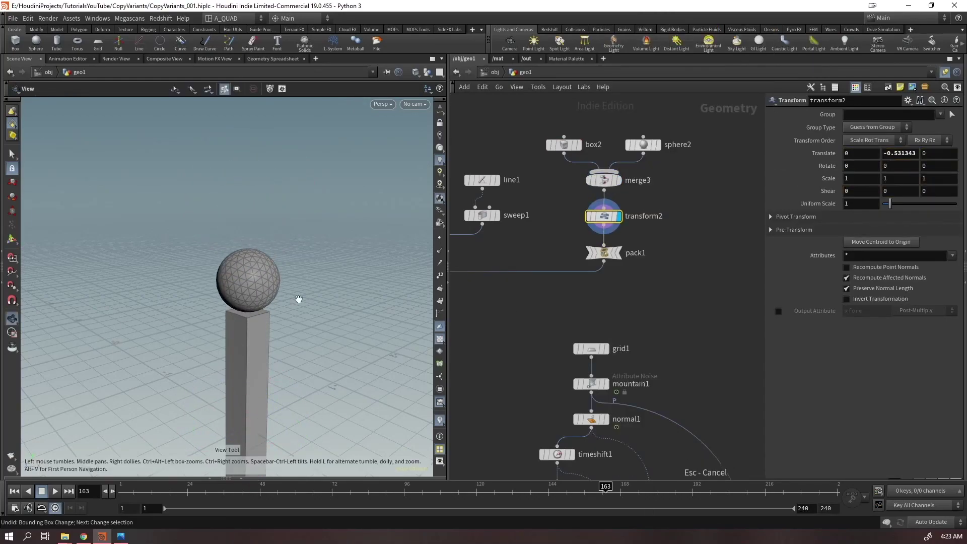
Display the foreach_end1 output to view all the variants together, including the packed pillar
middle_drag(472, 294, 613, 235)
click(557, 154)
middle_drag(566, 423, 569, 272)
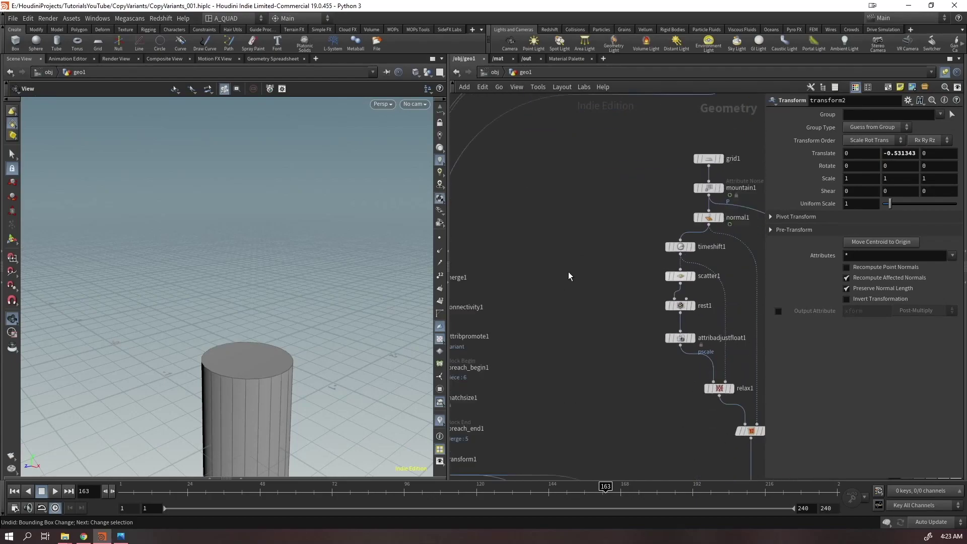
key(h)
scroll(503, 411, up, 3)
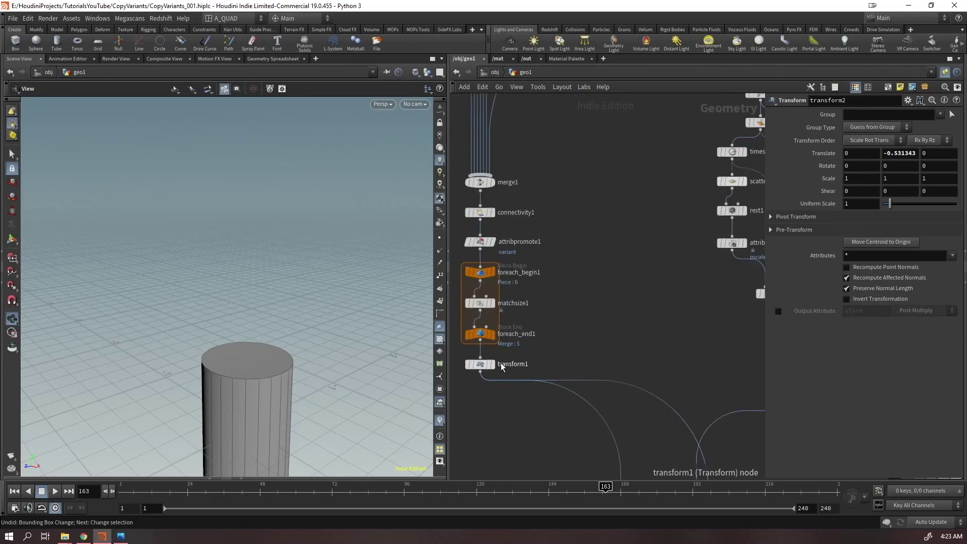
click(492, 333)
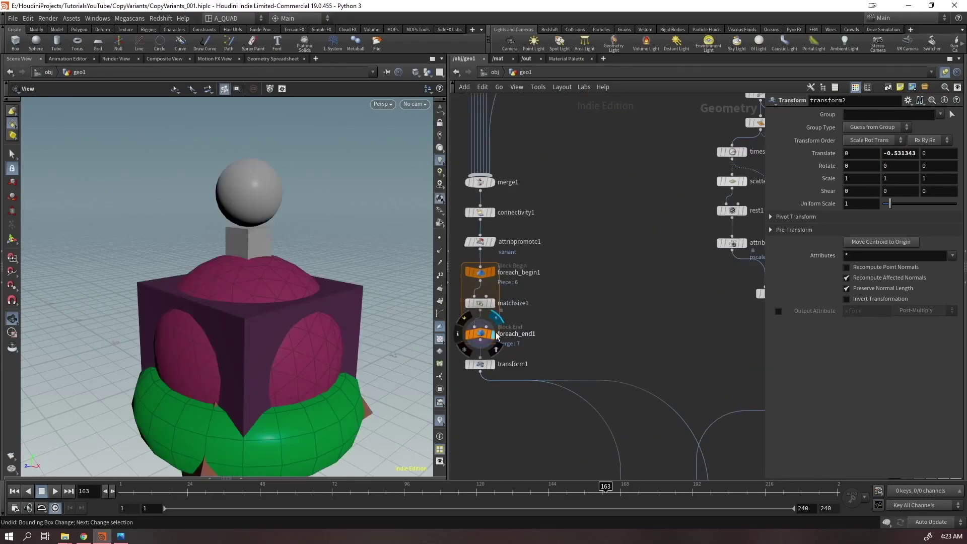
Display copytopoints1 and inspect the scattered copies up close with point markers and wireframe shading
drag(218, 390, 257, 352)
middle_drag(583, 327, 477, 53)
click(534, 296)
mouse_move(300, 328)
mouse_down()
mouse_move(256, 239)
mouse_move(213, 290)
mouse_move(310, 324)
mouse_up()
right_drag(311, 323, 365, 230)
drag(365, 230, 403, 210)
click(439, 238)
mouse_move(301, 308)
mouse_down()
mouse_move(263, 207)
mouse_move(288, 302)
mouse_move(237, 313)
mouse_move(315, 304)
mouse_move(398, 108)
mouse_up()
key(w)
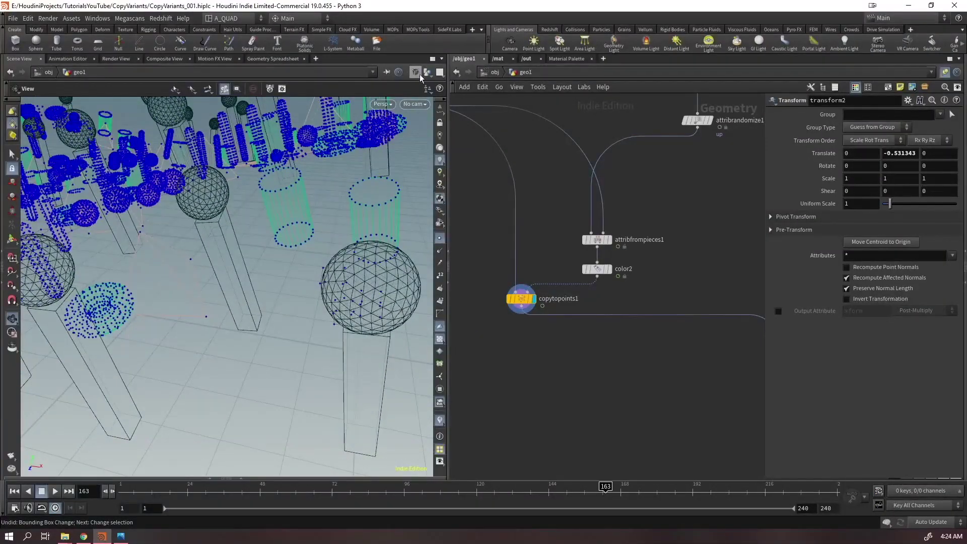
Try the Hidden Line Ghost shading mode on the copies, and return the viewport to shaded display
click(417, 74)
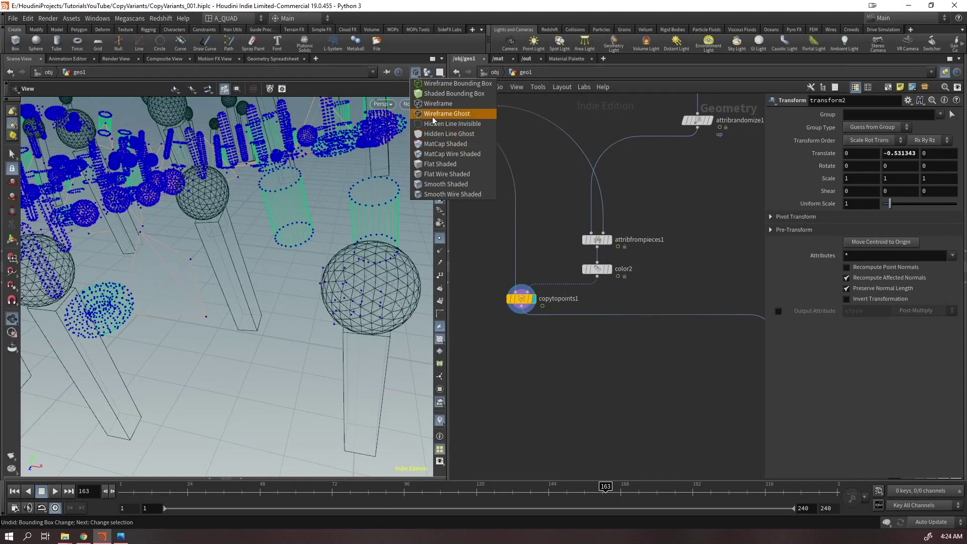
click(449, 133)
mouse_move(187, 339)
mouse_down()
mouse_move(309, 240)
mouse_move(277, 326)
mouse_move(227, 264)
mouse_move(217, 302)
mouse_move(182, 252)
mouse_move(126, 277)
mouse_move(153, 297)
mouse_move(296, 265)
mouse_move(261, 292)
mouse_up()
key(w)
key(shift+w)
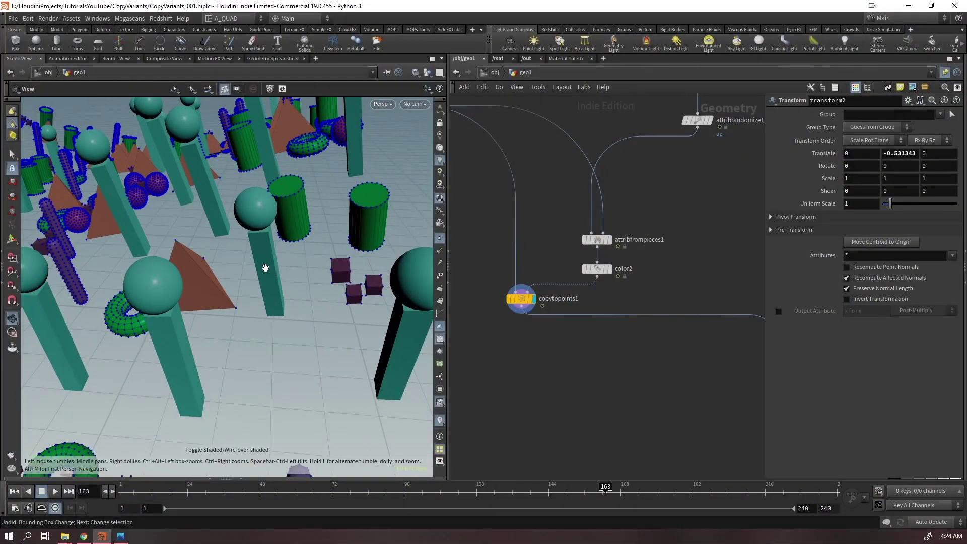
Examine the pillar copies up close, and check copytopoints1's node info for its packed geometry
drag(277, 238, 250, 243)
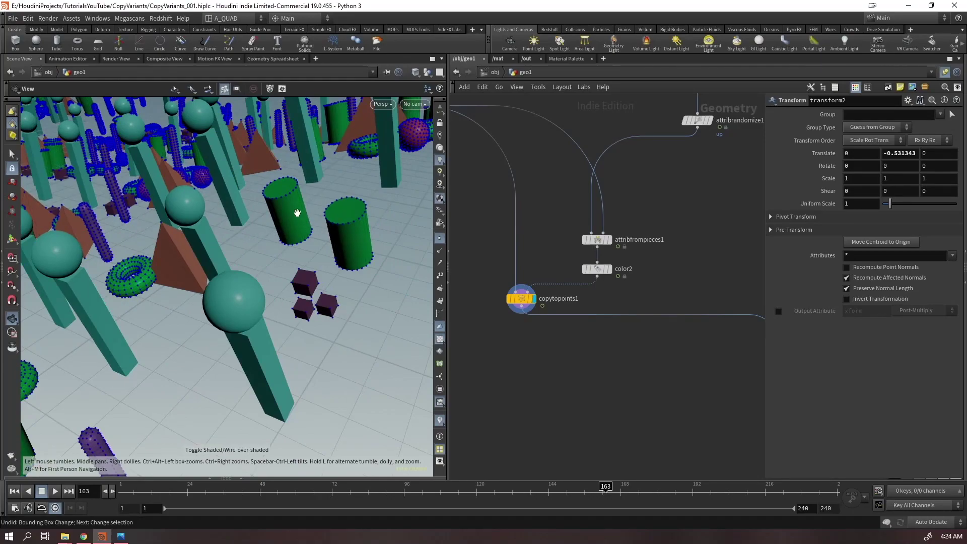
right_drag(178, 196, 289, 171)
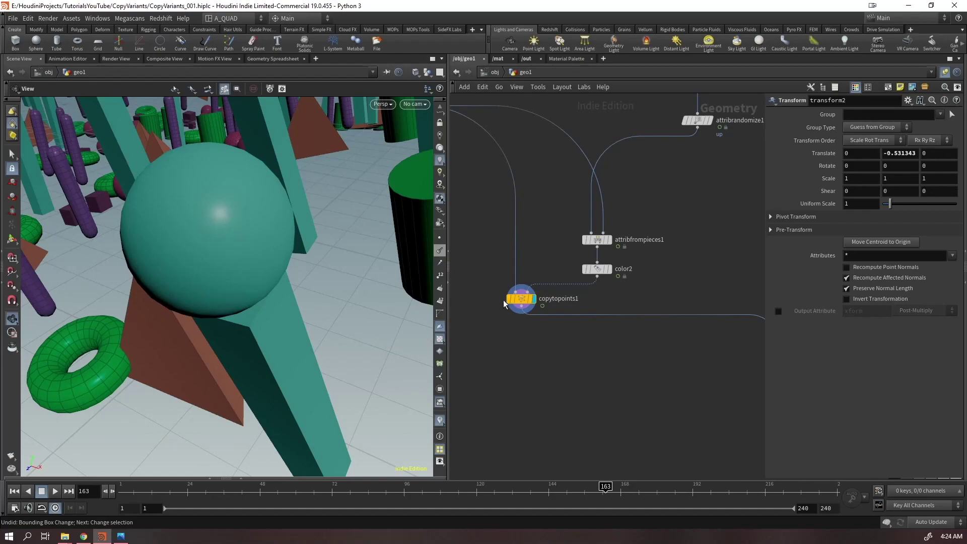
middle_click(519, 299)
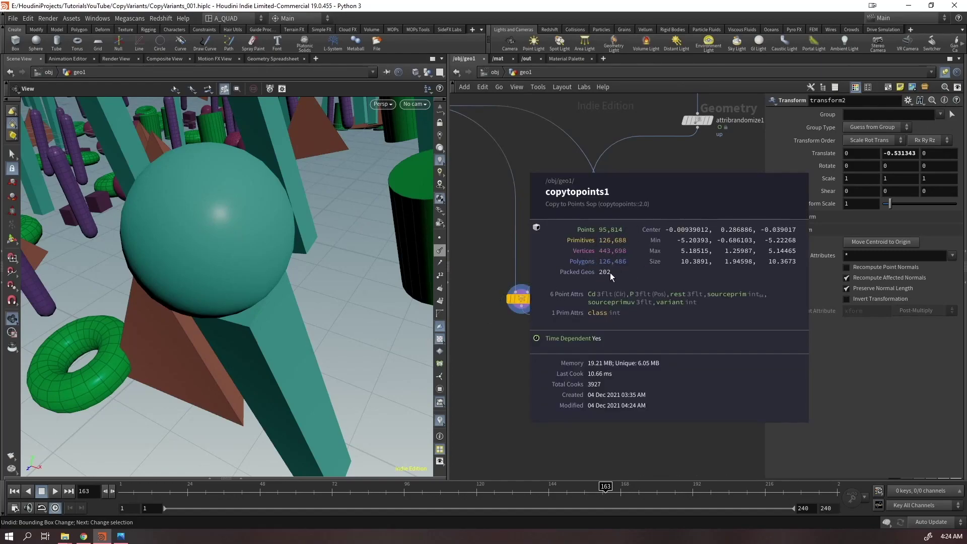
right_drag(140, 188, 148, 221)
middle_drag(150, 184, 277, 297)
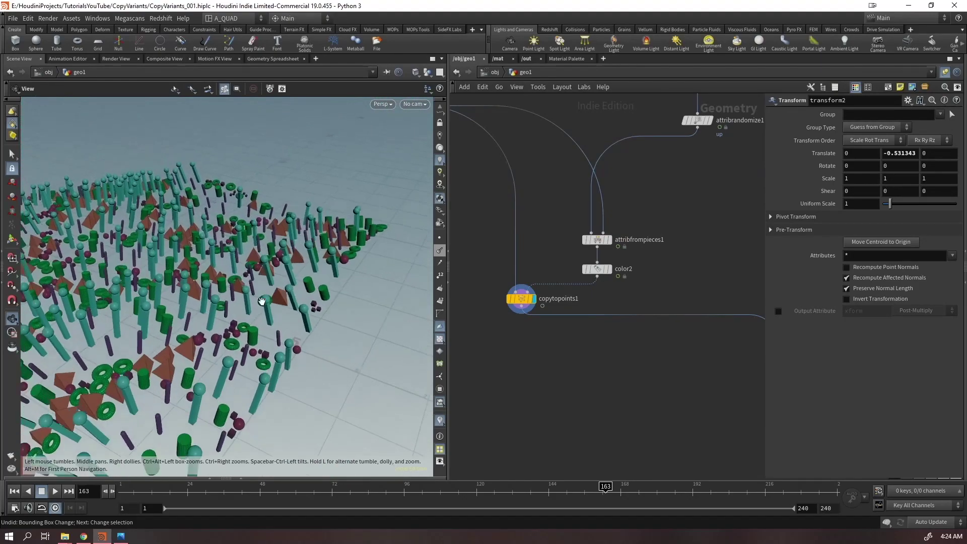
Add an Unpack after copytopoints1, and play the animation from the first frame to view the unpacked copies
key(Tab)
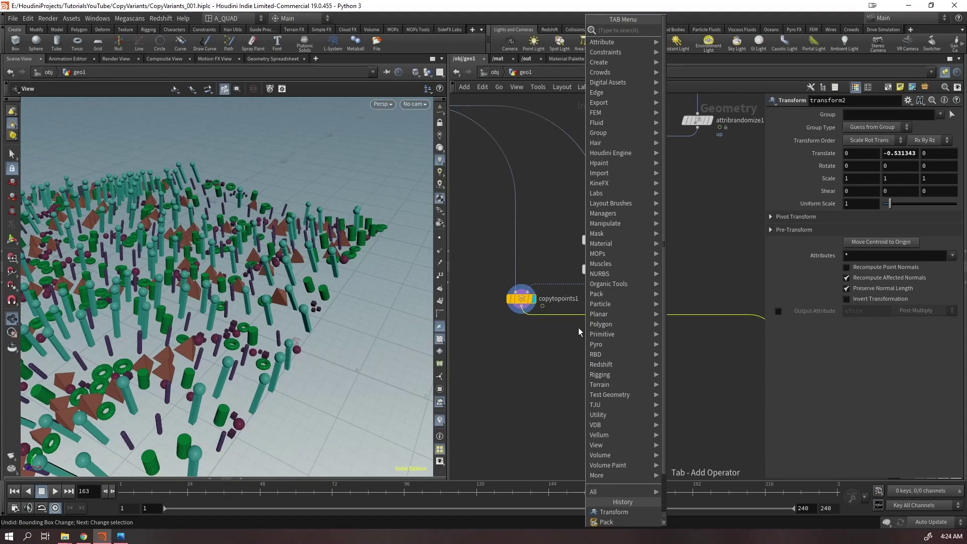
text(unpa)
key(Return)
right_drag(282, 348, 358, 222)
middle_drag(358, 222, 315, 262)
key(ctrl+Up)
key(Up)
right_drag(317, 272, 270, 384)
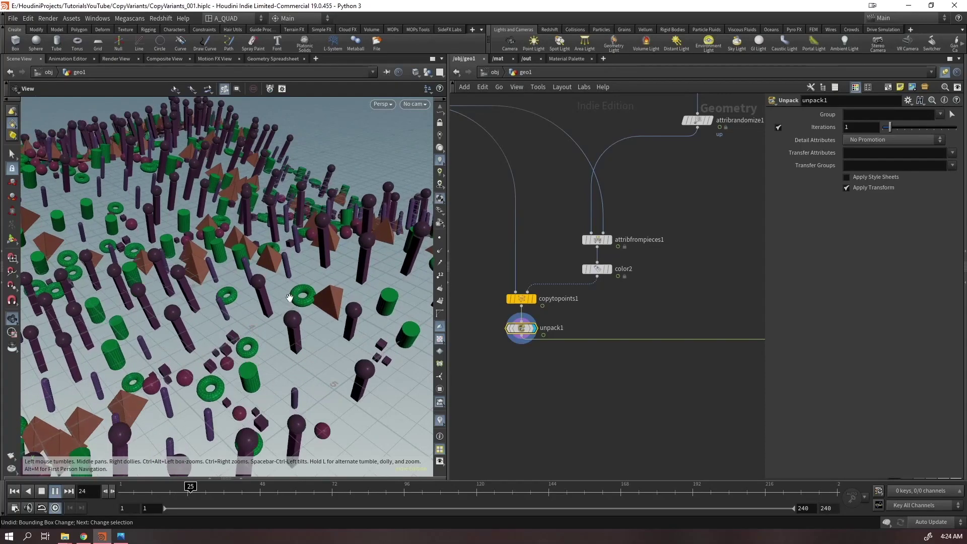
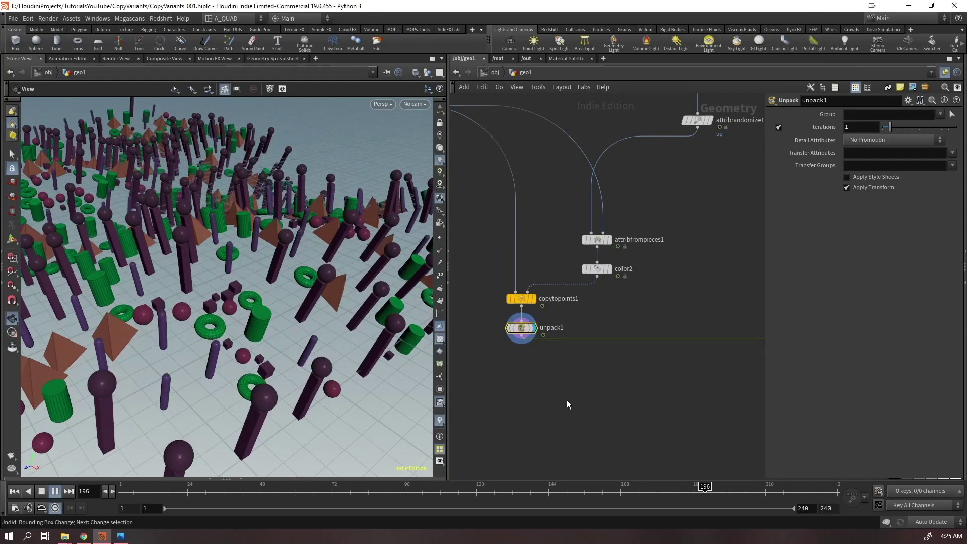
Stop the playback and delete the unpack1 node
middle_drag(564, 395, 590, 447)
key(Up)
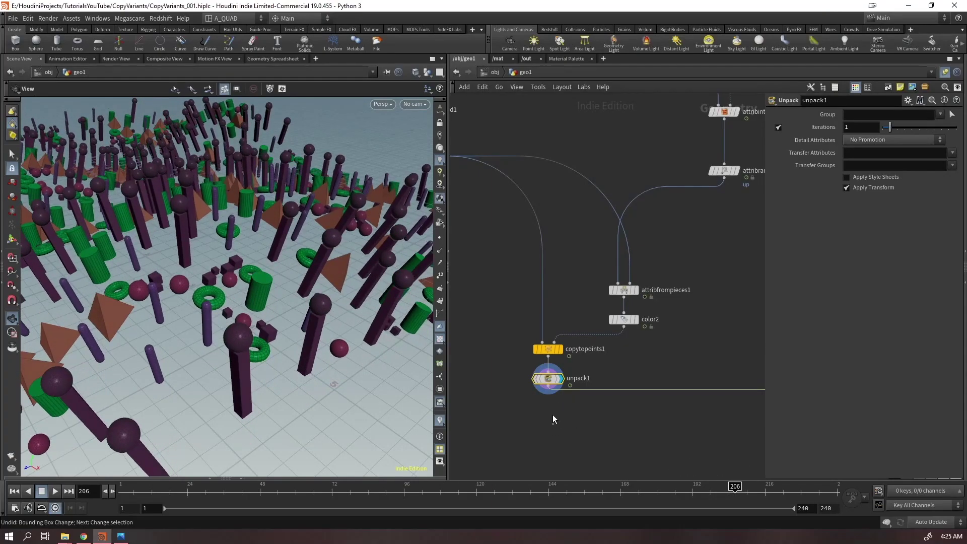
key(Delete)
Display the foreach_end1 output and frame the overlapping variants in the viewport
middle_drag(531, 296, 719, 498)
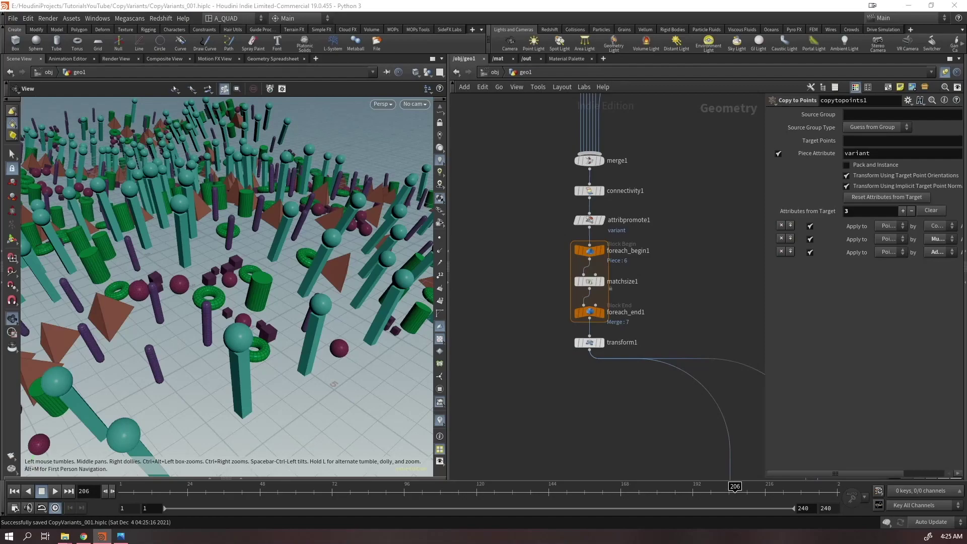
click(602, 313)
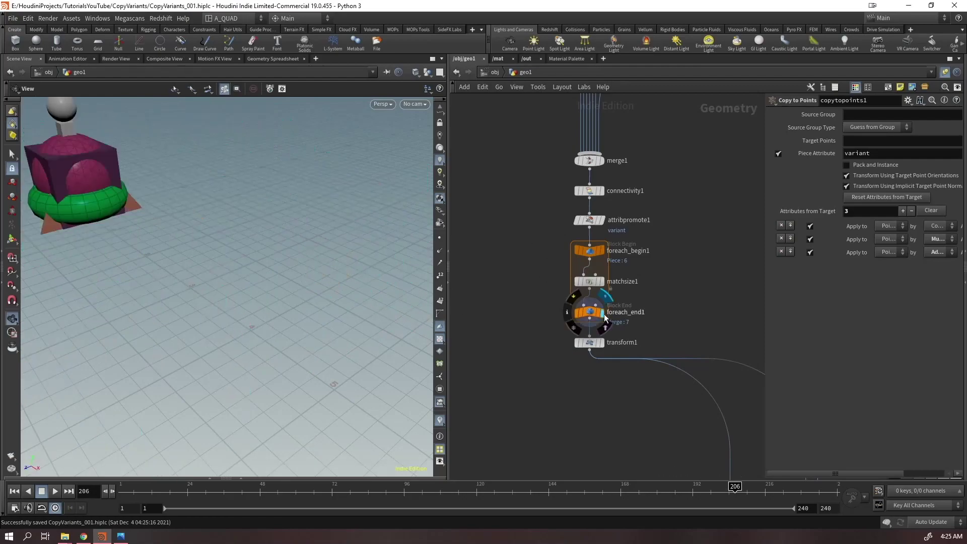
middle_drag(128, 218, 200, 338)
drag(148, 327, 170, 317)
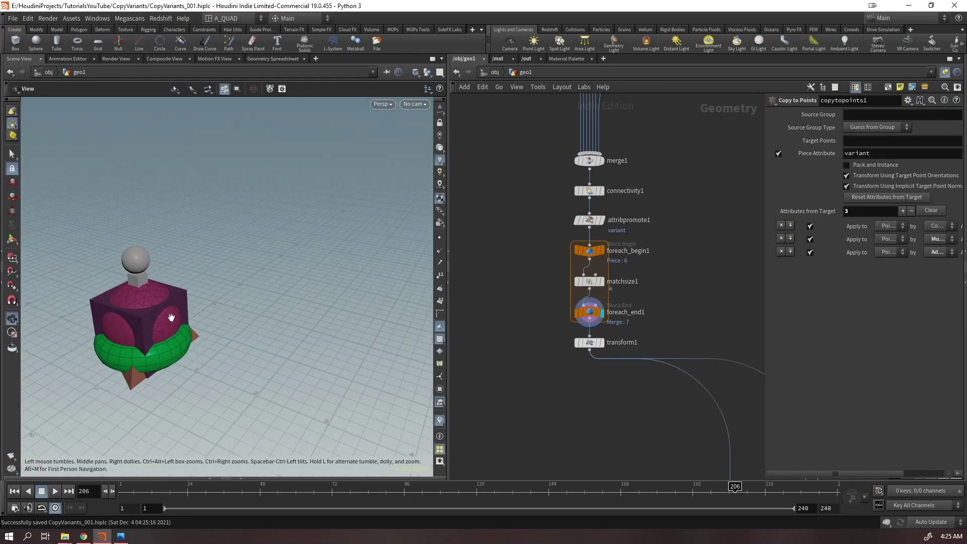
middle_drag(565, 199, 576, 159)
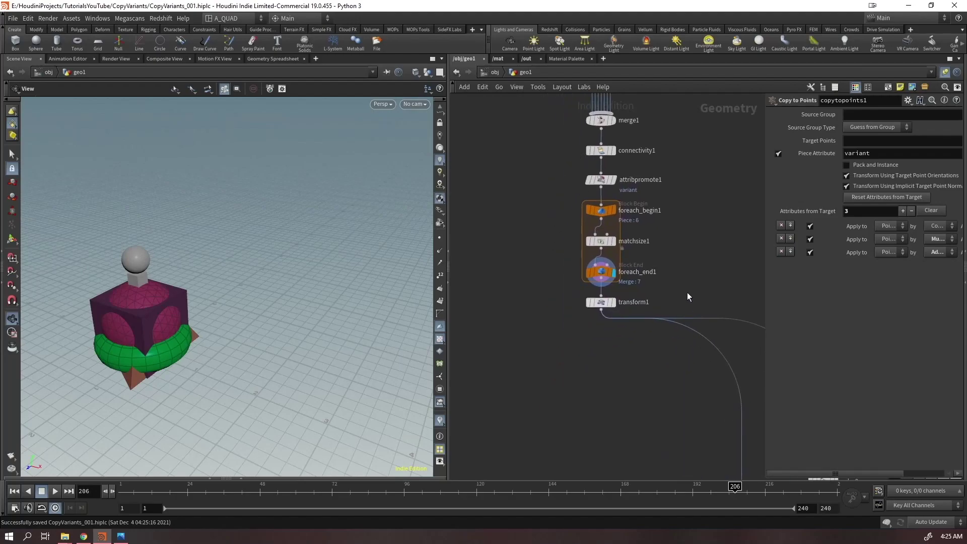
Insert a Split node between foreach_end1 and transform1, spacing the nodes apart with room above the split
drag(578, 289, 584, 290)
text(split)
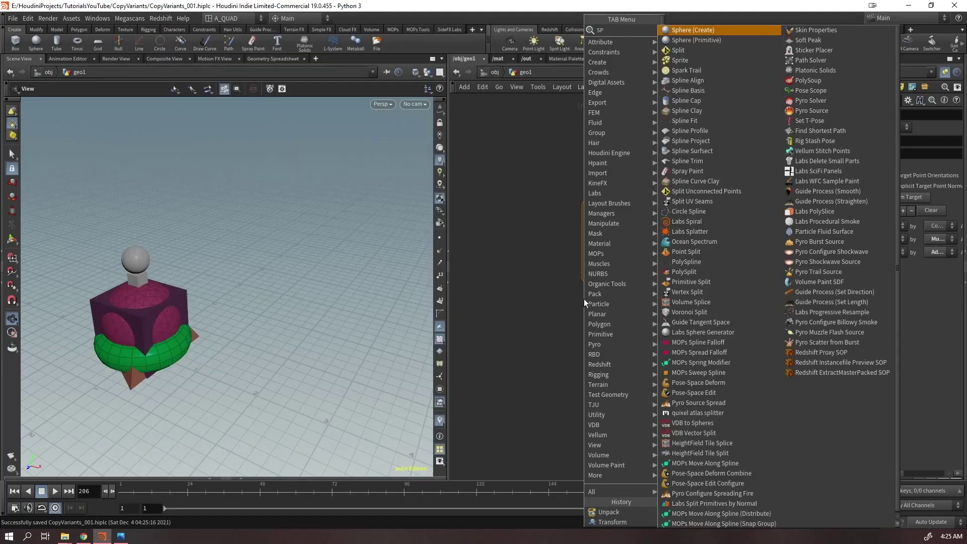
key(Return)
click(585, 298)
drag(601, 332, 600, 422)
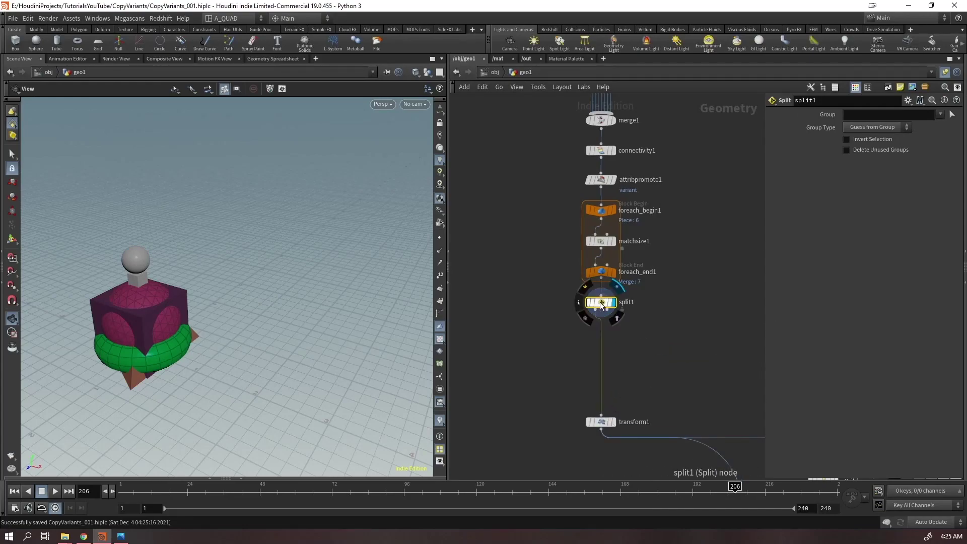
drag(601, 303, 603, 354)
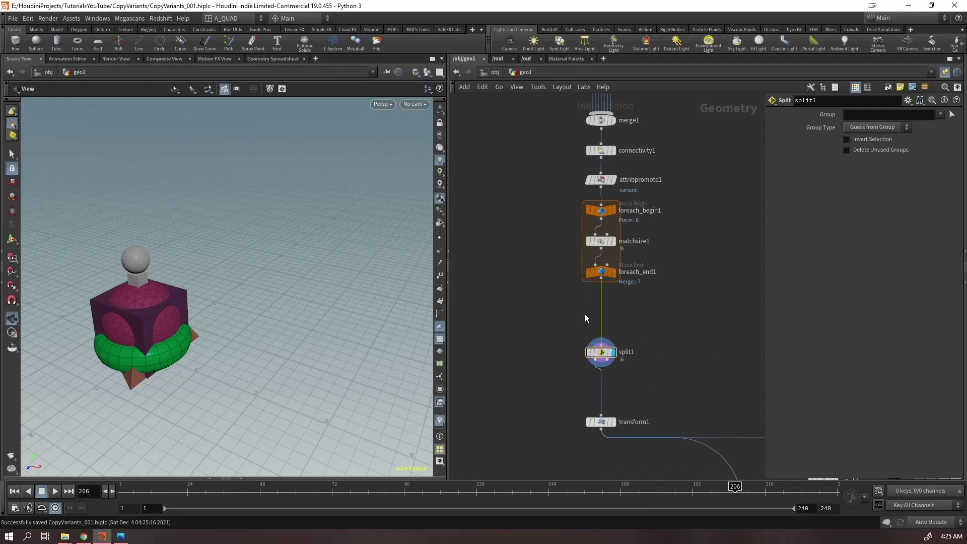
Insert an Attribute Wrangle between foreach_end1 and split1
key(Tab)
text(aw)
key(Return)
click(593, 323)
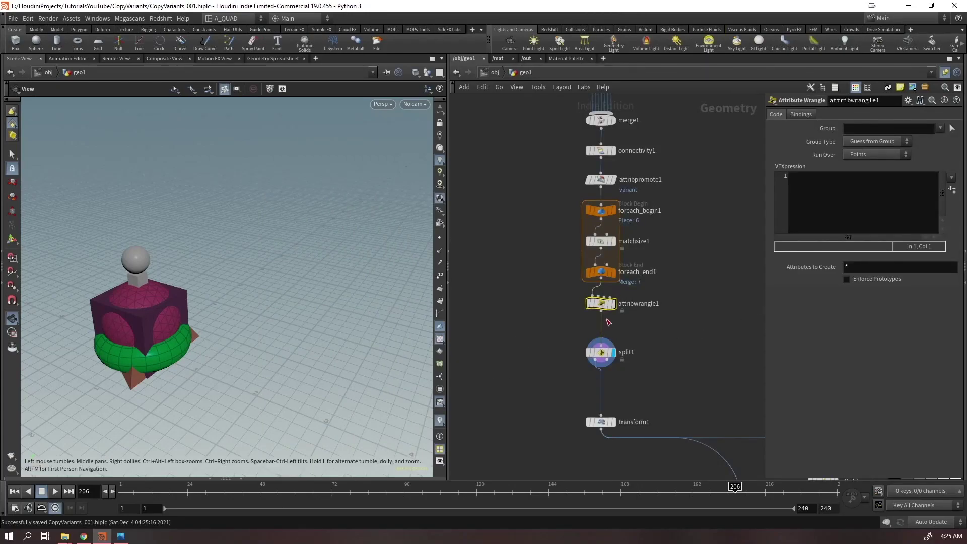
click(612, 303)
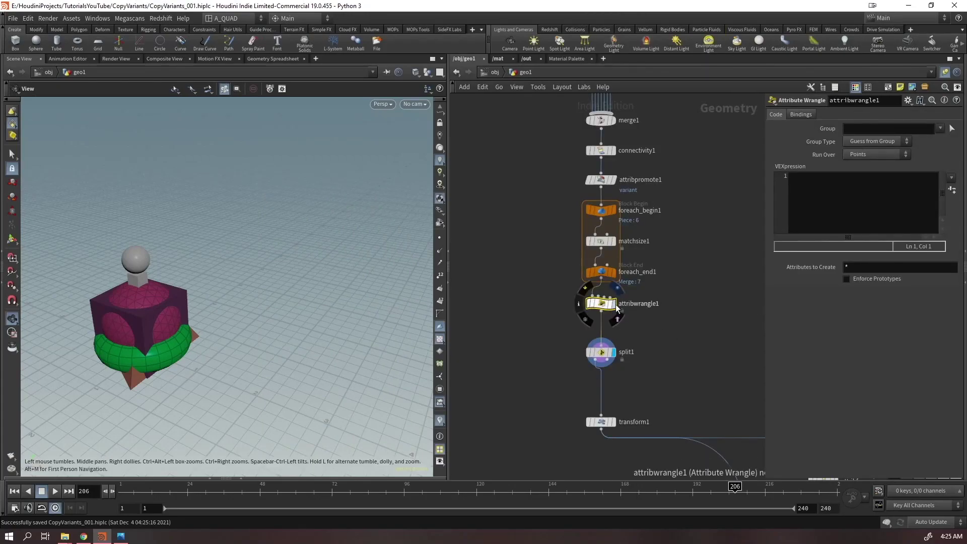
Open the geometry spreadsheet pane, switch it to primitives and show the typename intrinsic for the pack1 node
click(225, 479)
click(85, 331)
middle_drag(542, 221, 481, 503)
middle_drag(699, 291, 535, 322)
mouse_move(732, 265)
mouse_down()
mouse_move(627, 225)
mouse_move(633, 238)
mouse_up()
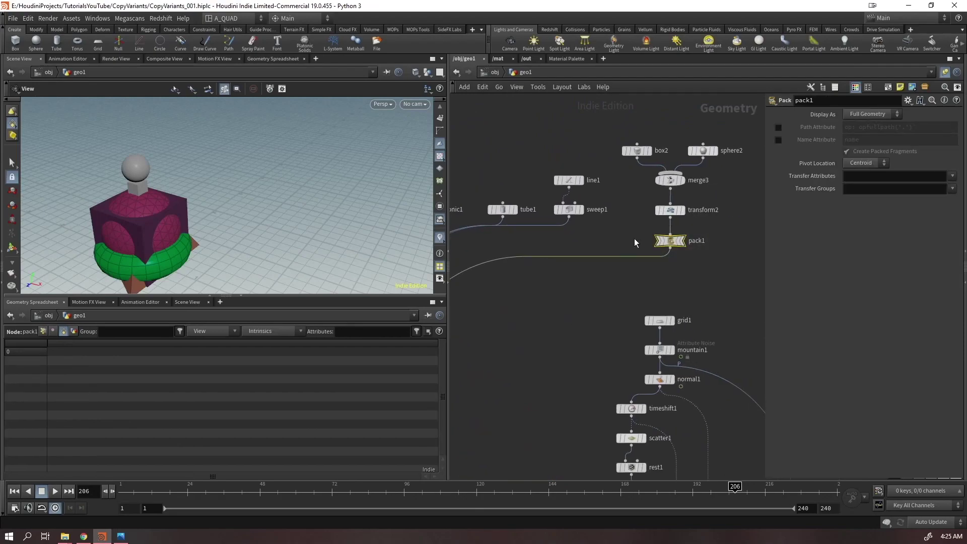
click(258, 332)
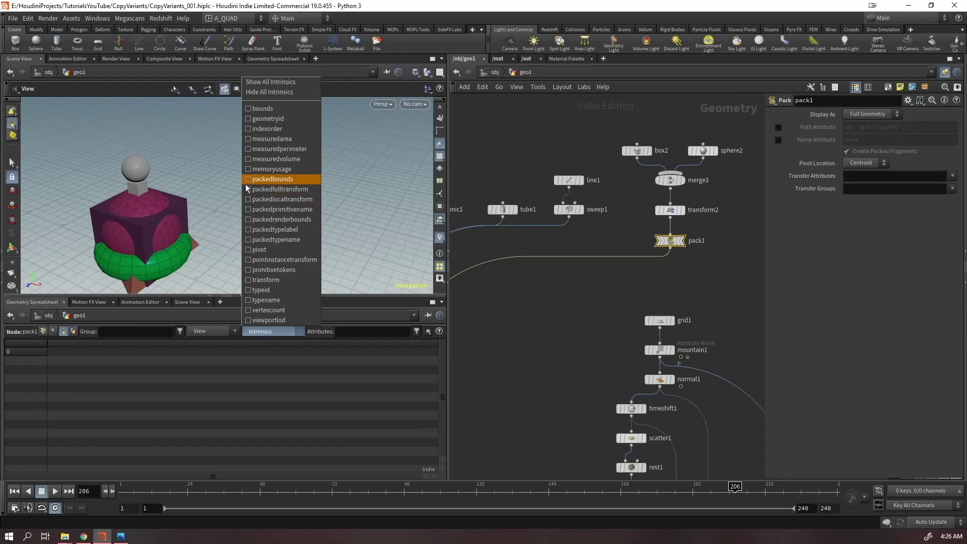
click(247, 300)
drag(91, 362, 157, 352)
click(53, 353)
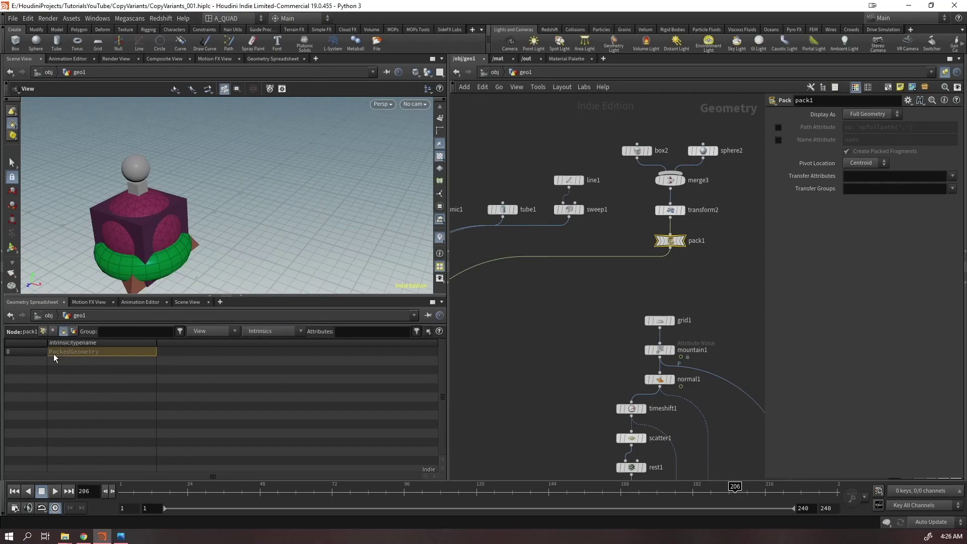
Examine the typename intrinsic of attribwrangle1's primitives down to the last row of the spreadsheet
middle_drag(505, 374, 615, 216)
middle_drag(546, 373, 627, 184)
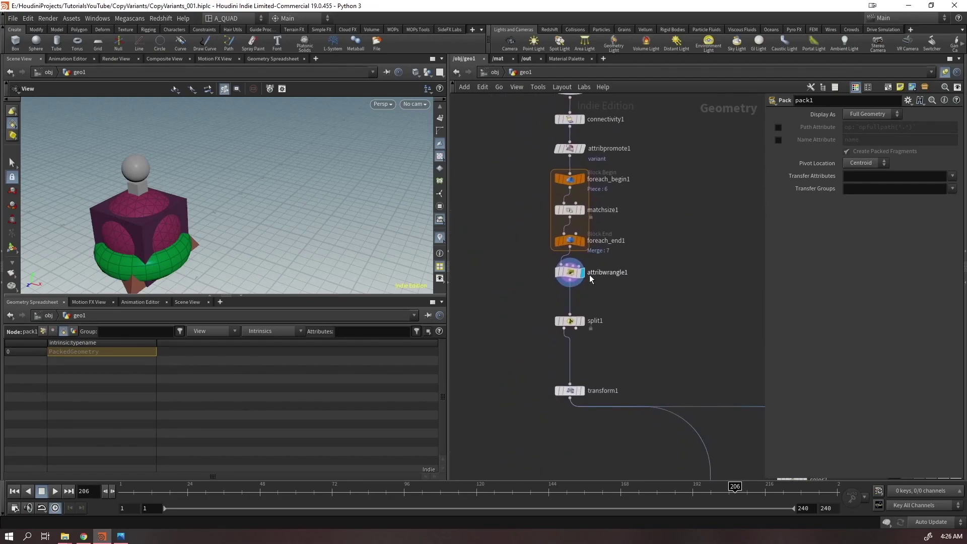
click(570, 275)
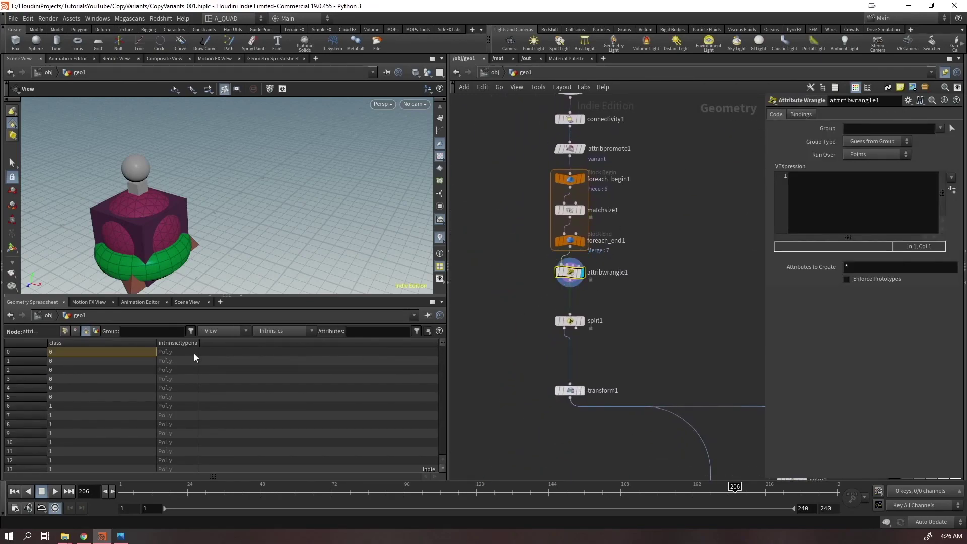
drag(157, 352, 209, 366)
drag(442, 344, 434, 467)
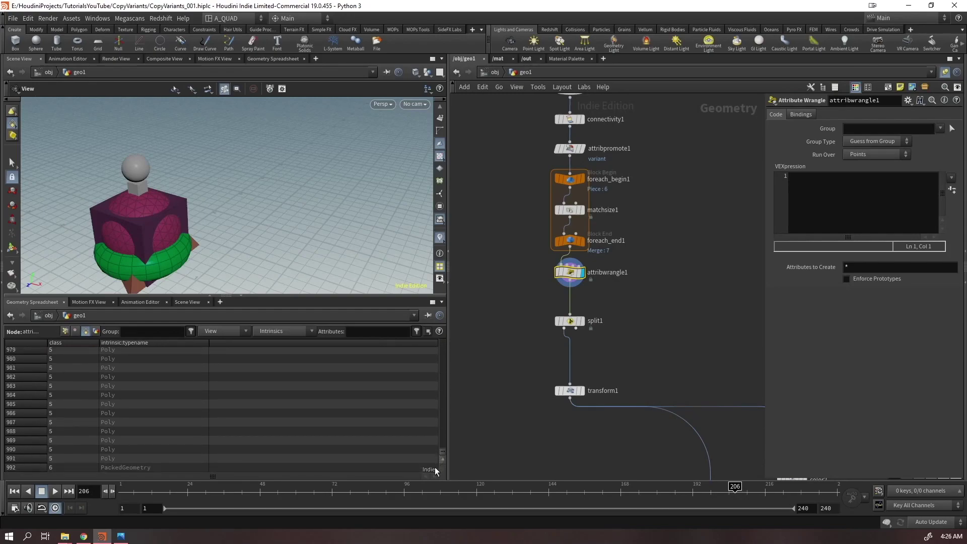
click(116, 469)
Compare with the pack1 node's typename intrinsic in the geometry spreadsheet
middle_drag(712, 176, 636, 402)
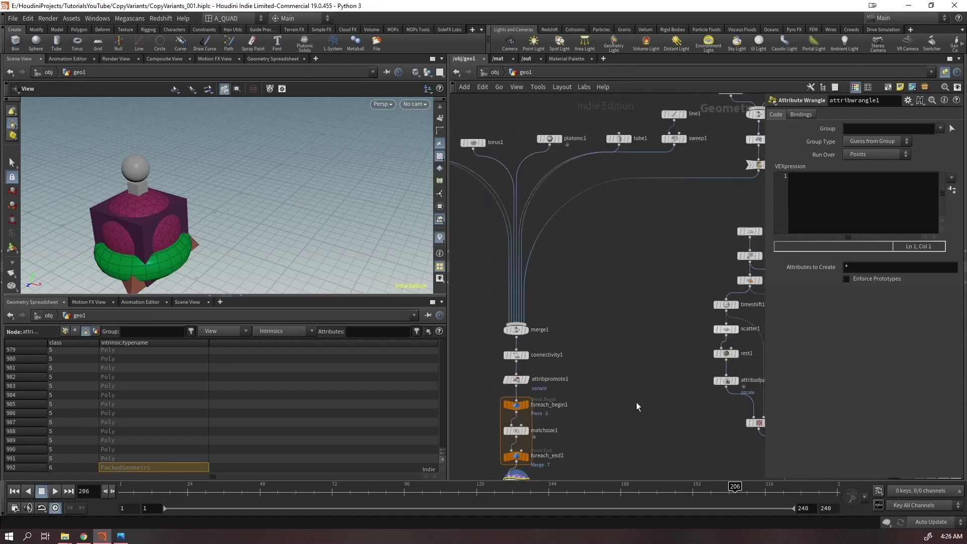
scroll(640, 402, down, 4)
scroll(715, 267, up, 2)
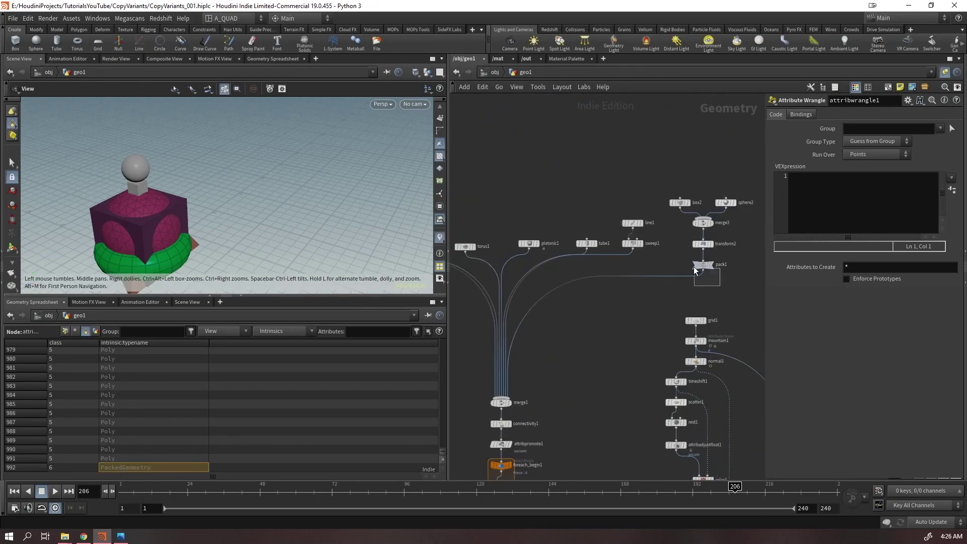
click(705, 265)
scroll(589, 346, down, 3)
scroll(595, 304, up, 8)
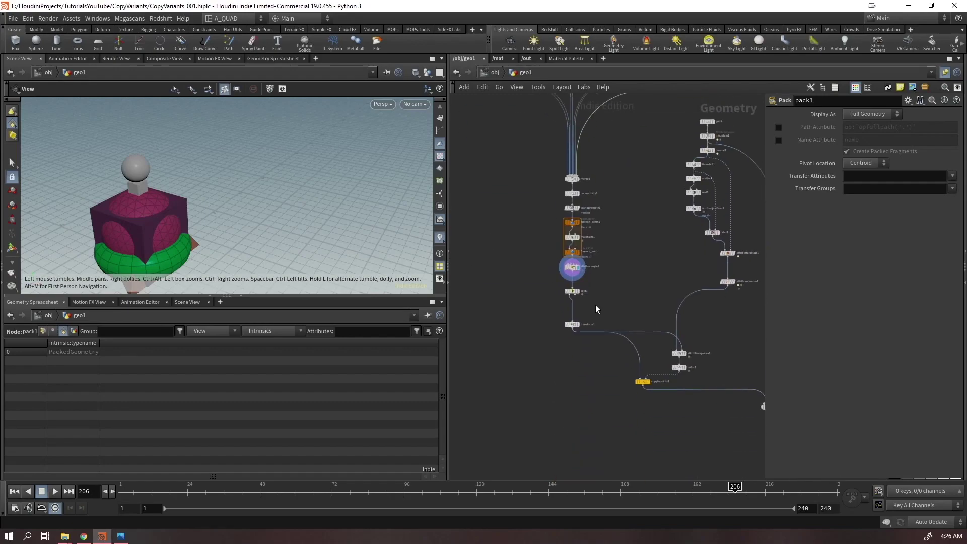
Start the VEX code of attribwrangle1 with an empty primintrinsic() function call
click(514, 248)
click(814, 196)
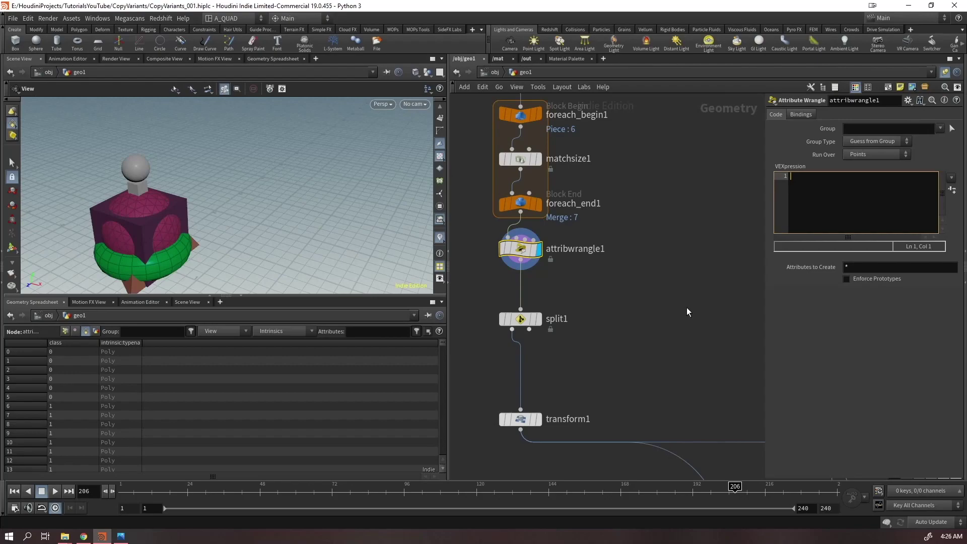
text(primin)
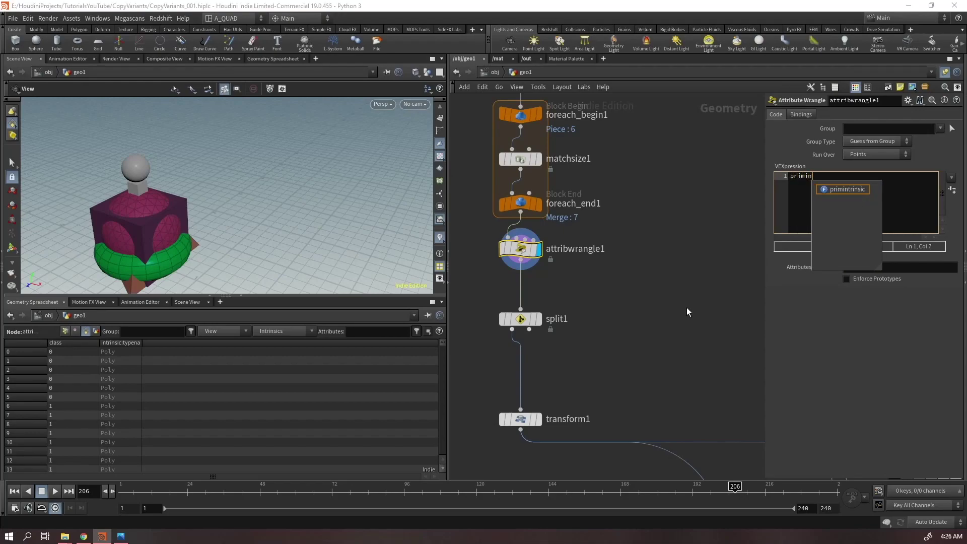
key(Return)
text(())
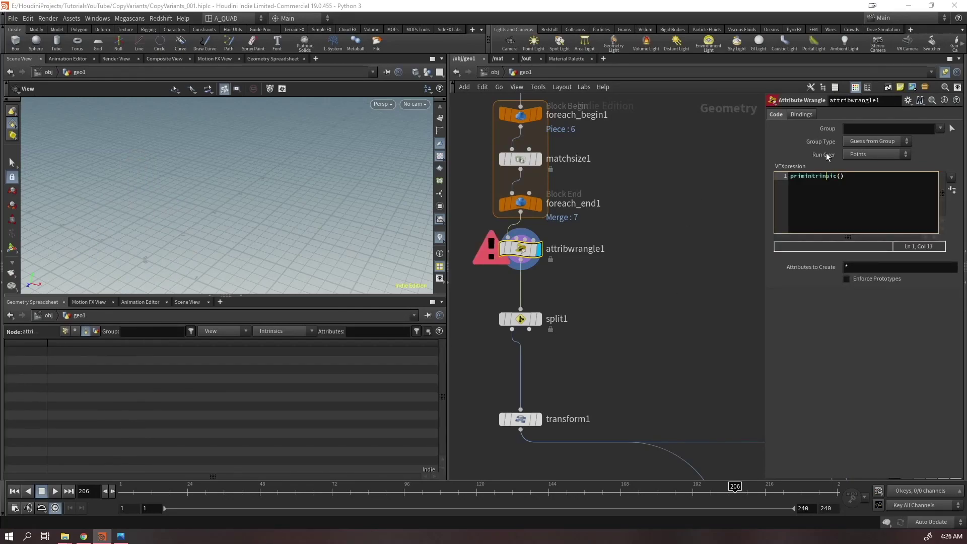
Look up the arguments of the primintrinsic function in the VEX help
click(829, 173)
key(F1)
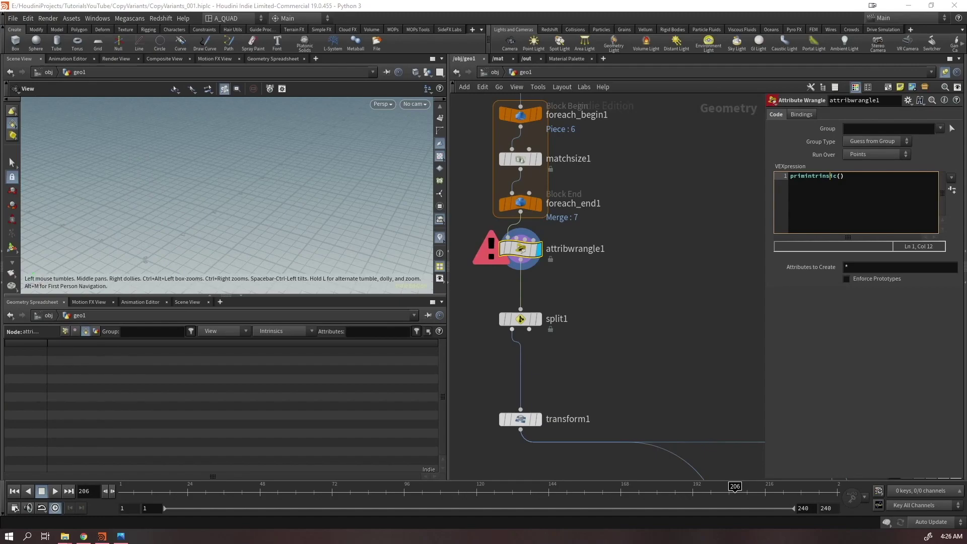
key(F1)
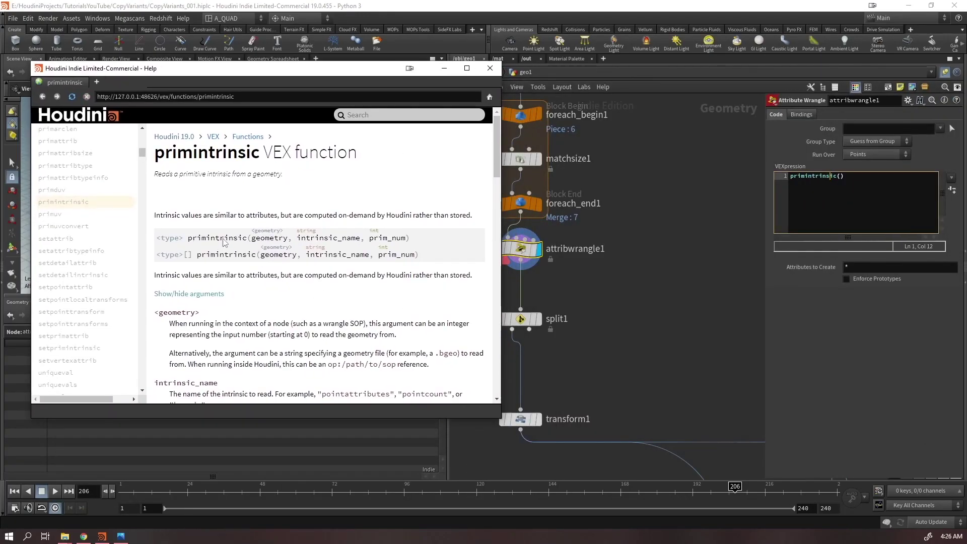
double_click(269, 239)
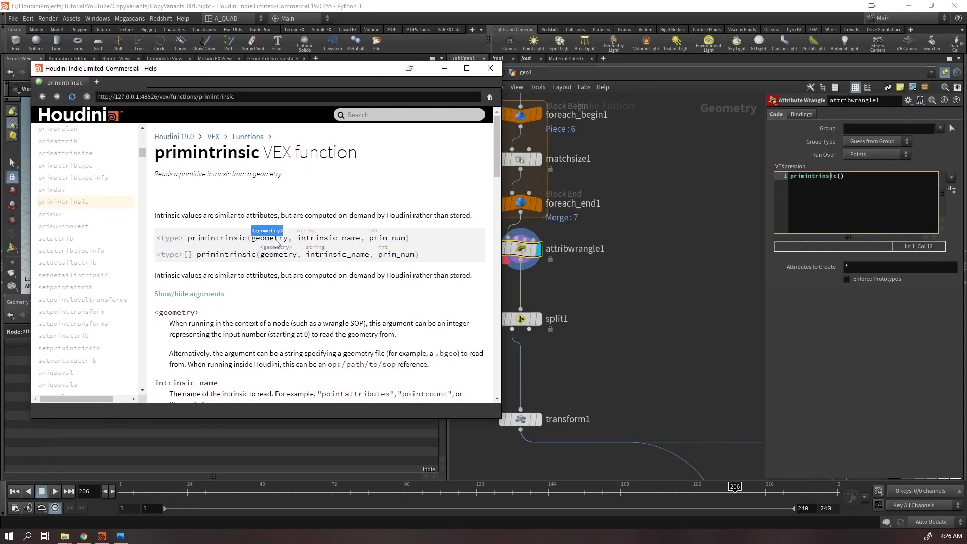
Enter 0 as the geometry argument of primintrinsic and move the help window clear of the spreadsheet
click(576, 286)
click(839, 176)
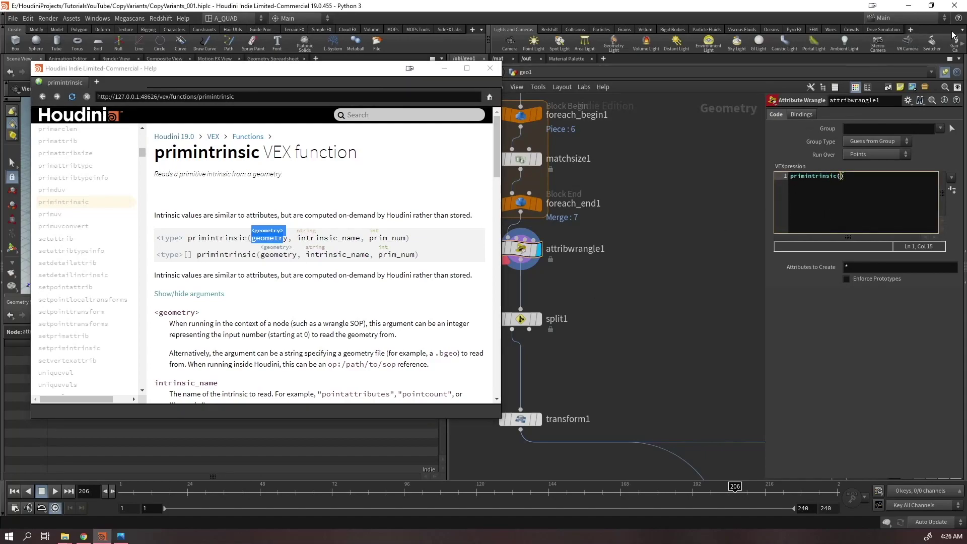
text(0,)
drag(309, 68, 303, 456)
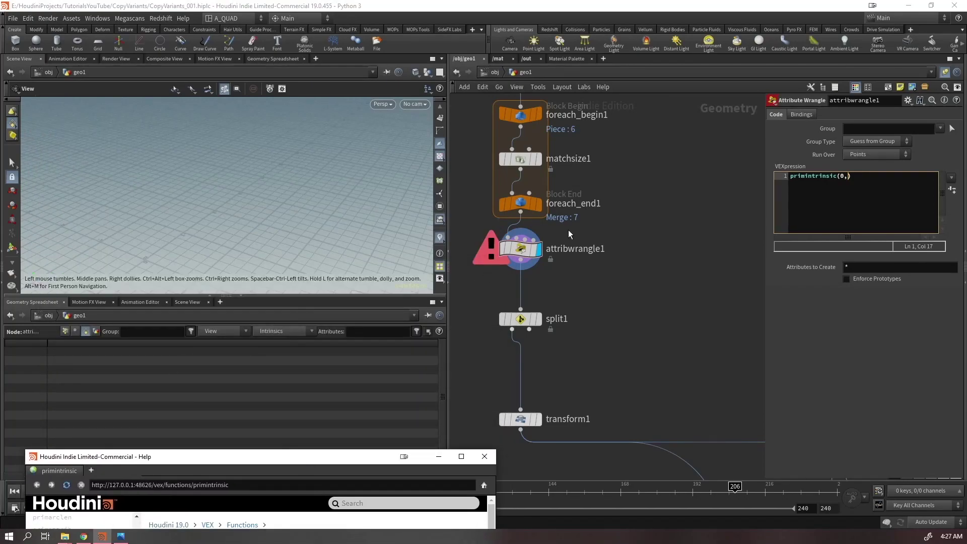
Display foreach_end1 to check the exact name of the typename intrinsic, and return to displaying attribwrangle1
click(538, 203)
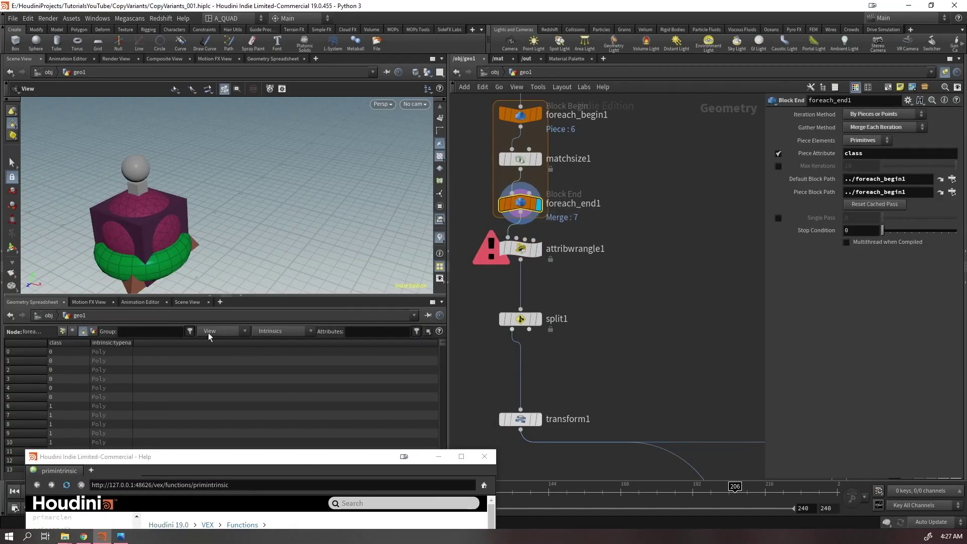
click(279, 332)
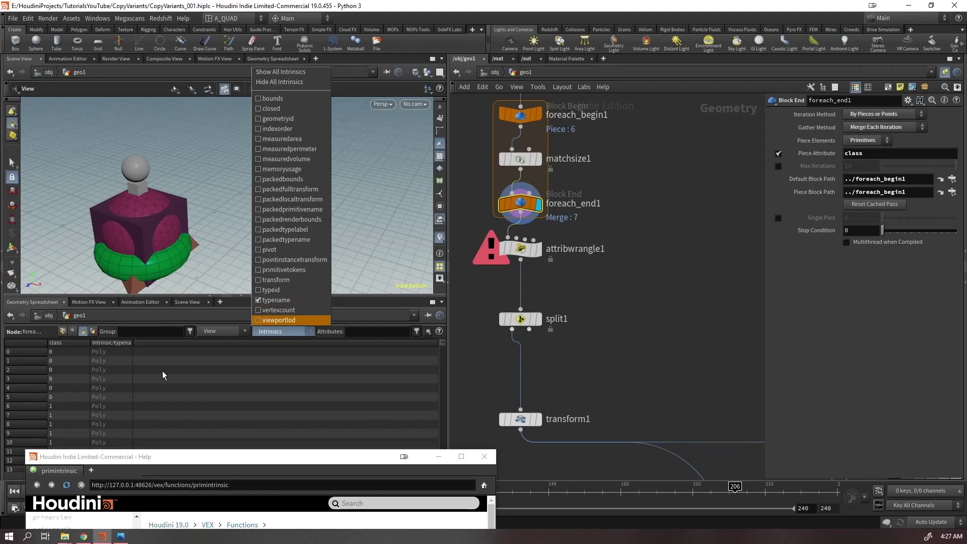
click(130, 340)
drag(132, 342, 169, 343)
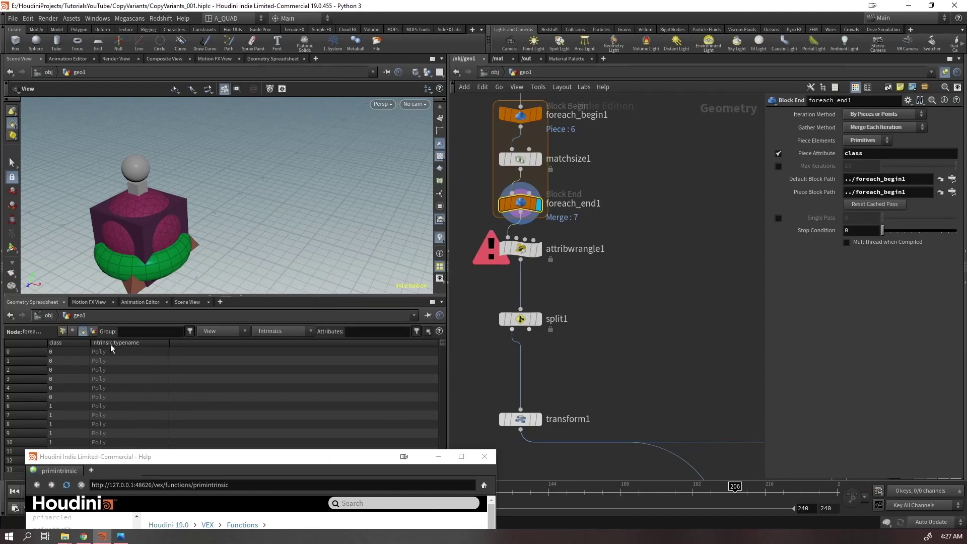
click(519, 248)
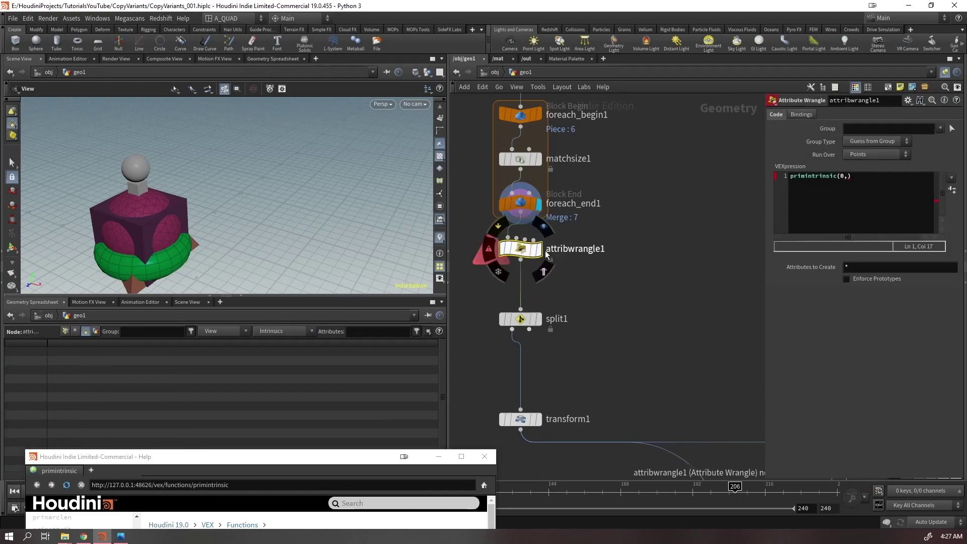
click(538, 248)
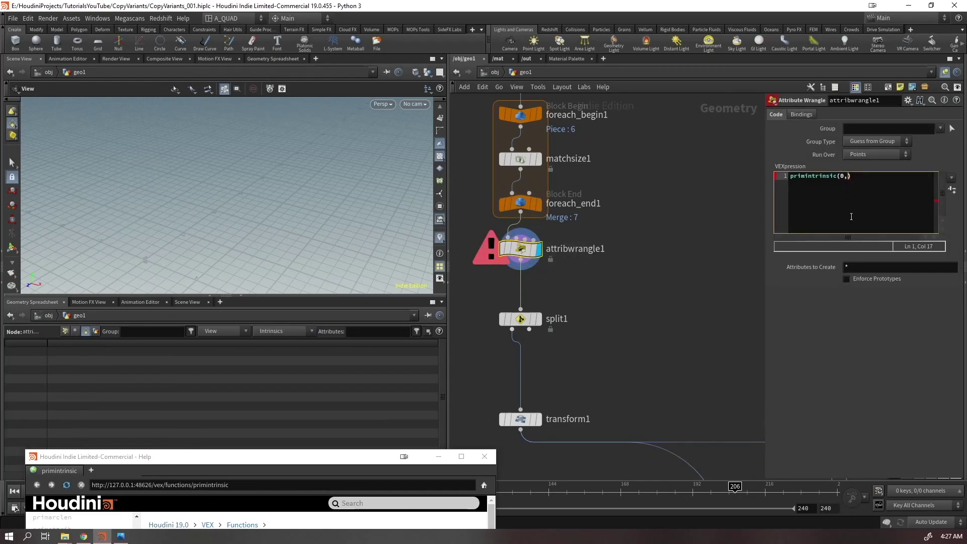
drag(391, 458, 421, 152)
drag(321, 321, 385, 322)
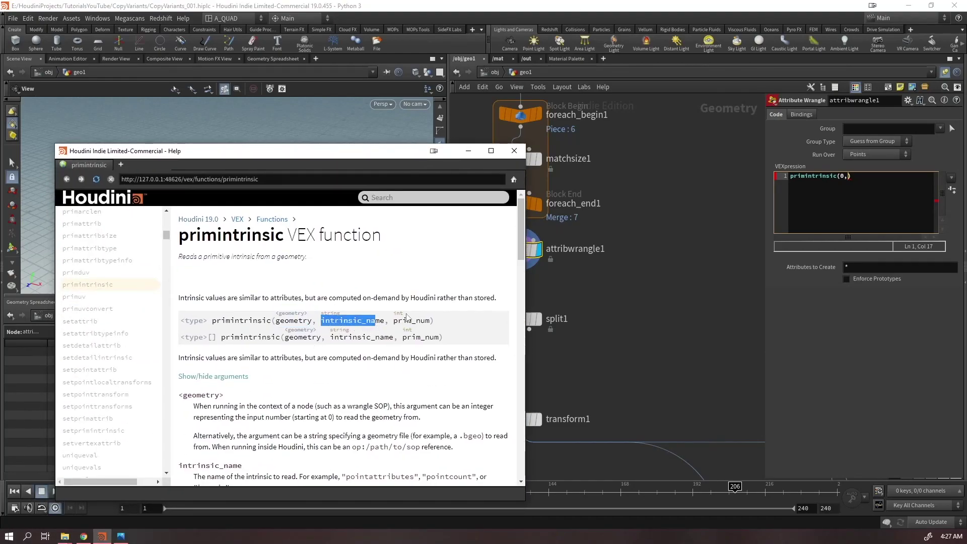
click(861, 174)
text(")
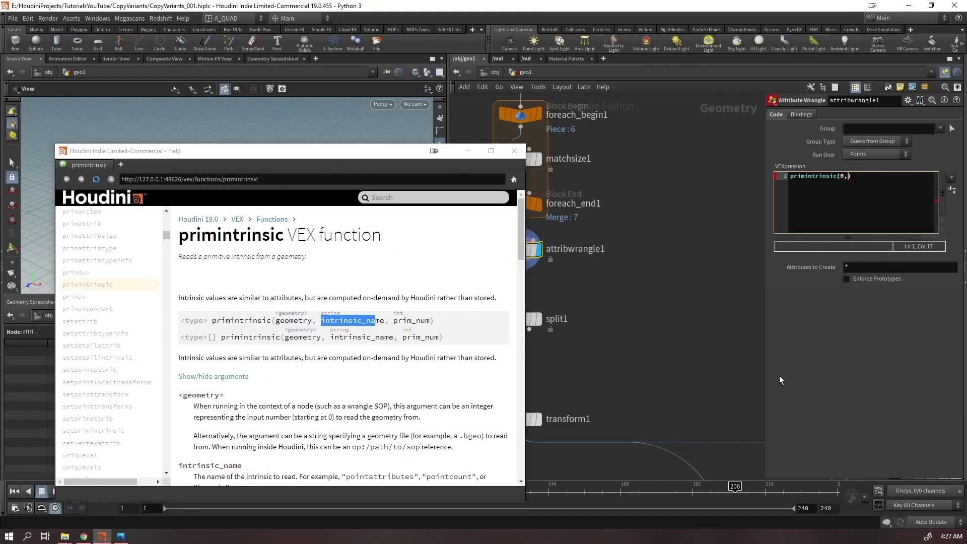
text("))
key(Left)
key(Left)
text(typename",@primnum)
Store the primintrinsic result in a string variable named type and widen the parameter pane to show the code
click(788, 178)
drag(422, 152, 440, 453)
click(790, 179)
text(string type =)
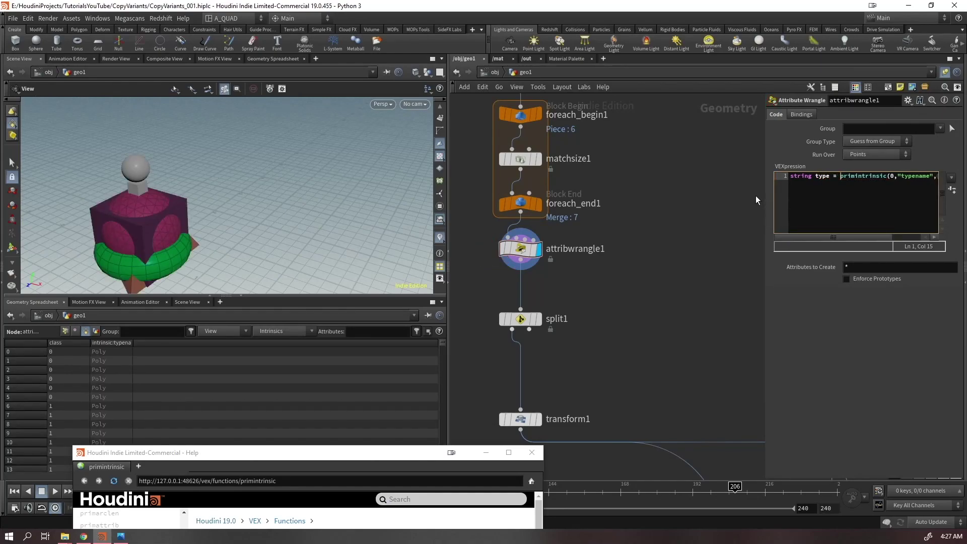
drag(764, 195, 671, 196)
Write the variable to an attribute with a second line, s@type = type;, and list the point attributes
click(893, 180)
key(Return)
text(s@type )
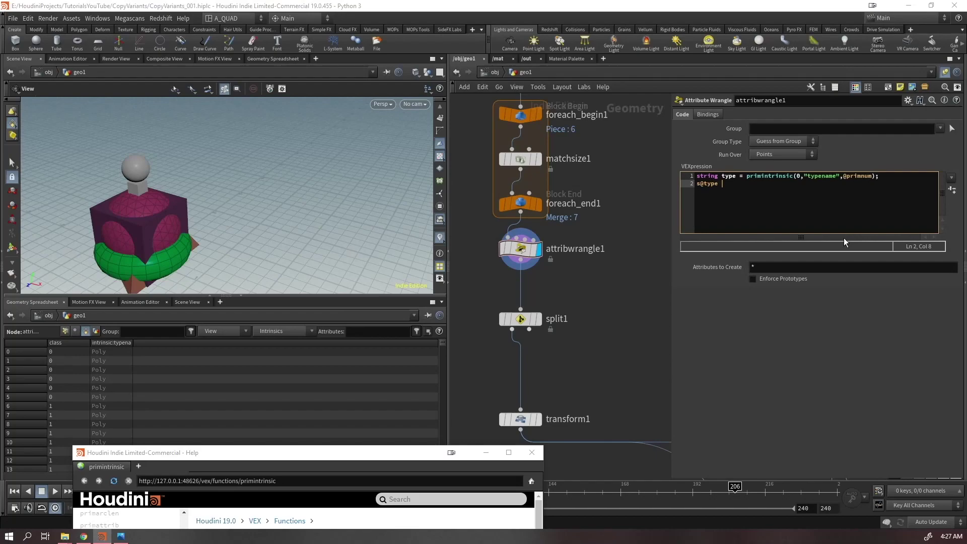
text(= type;)
click(66, 331)
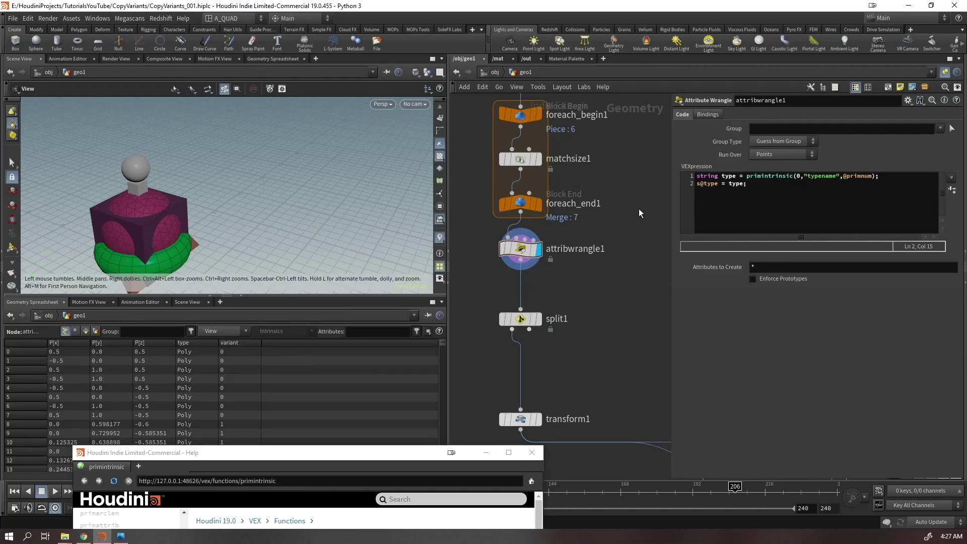
Set the wrangle to run over Primitives and list the primitive attributes in the unobstructed spreadsheet
click(783, 153)
click(777, 176)
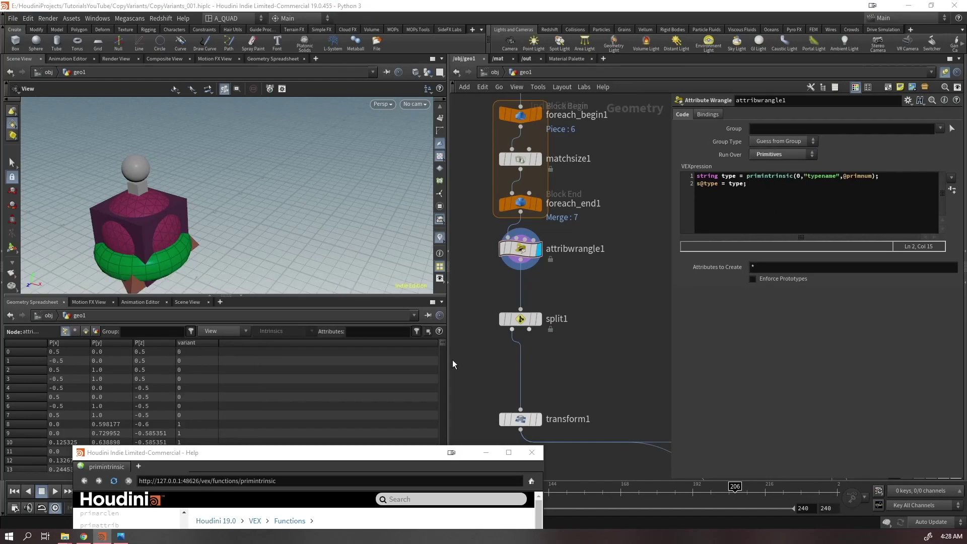
click(85, 331)
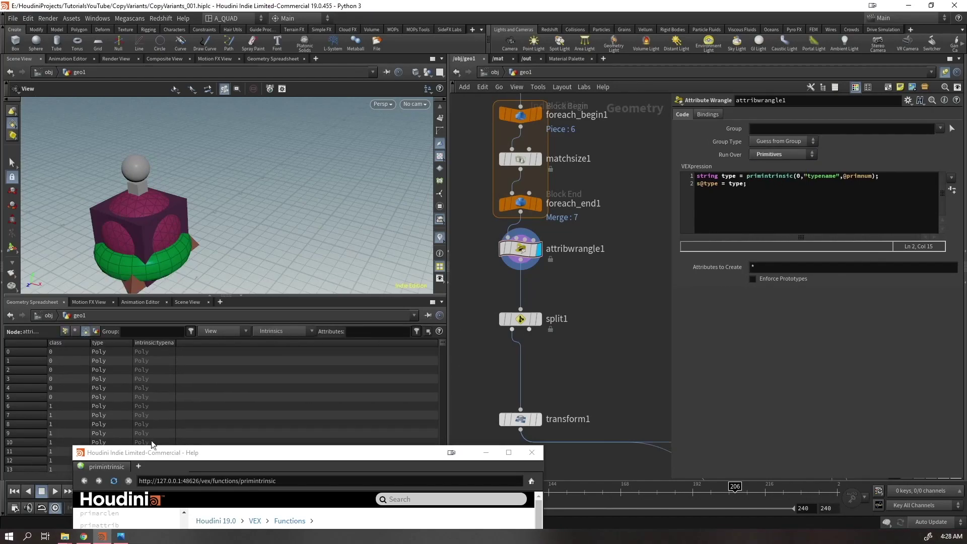
drag(150, 452, 112, 501)
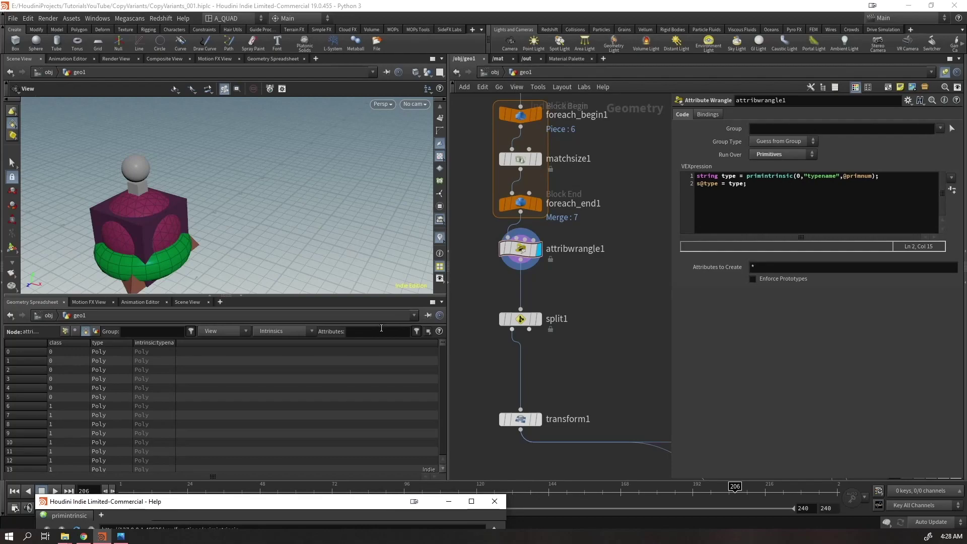
Delete the s@type = type; line from the attribwrangle1 code
click(526, 249)
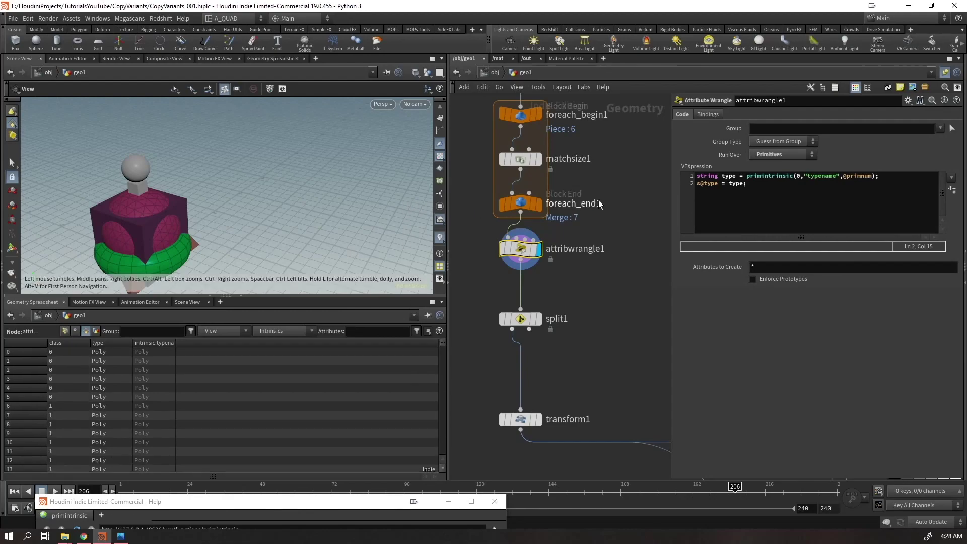
drag(760, 187, 649, 184)
key(BackSpace)
key(BackSpace)
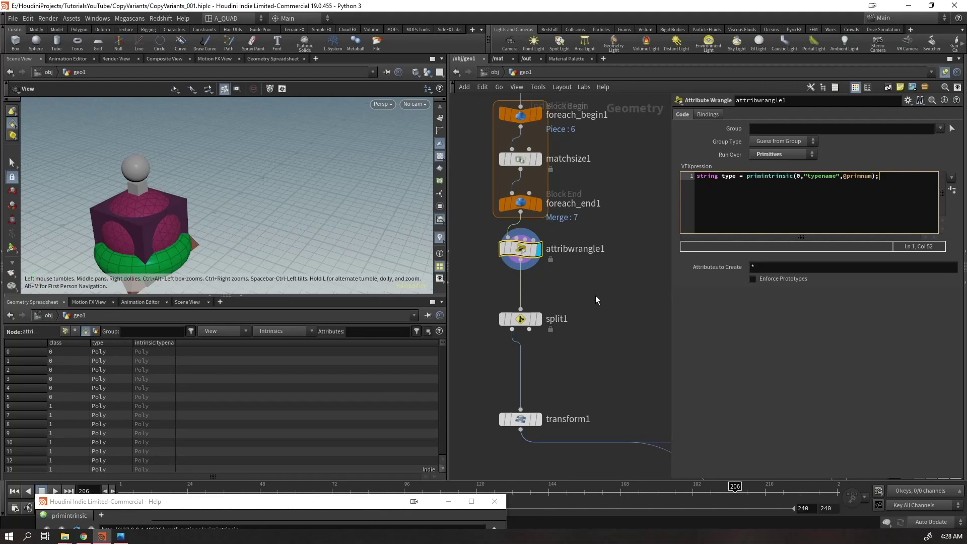
Start an if(type == condition on line 3 of the attribwrangle1 code and apply it
key(Return)
key(Return)
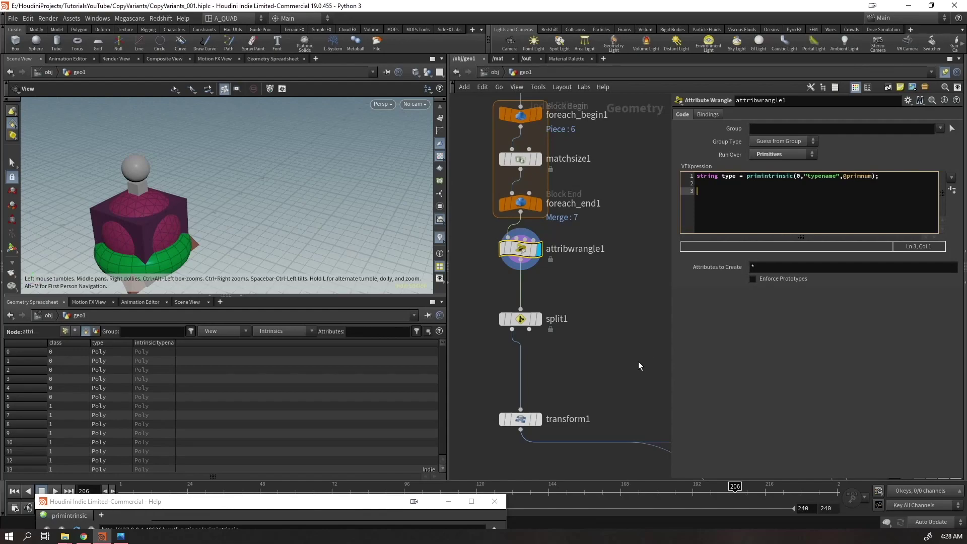
text(if(type ==)
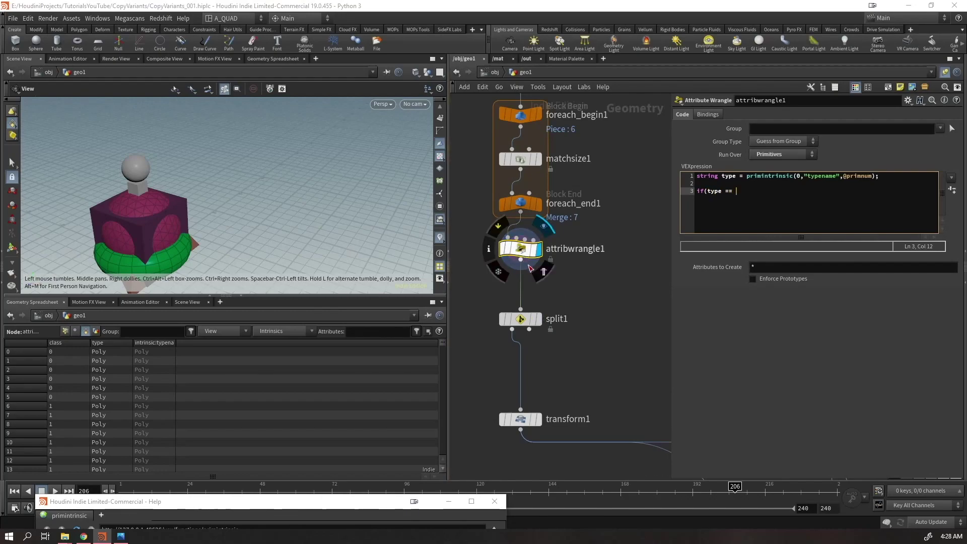
click(590, 278)
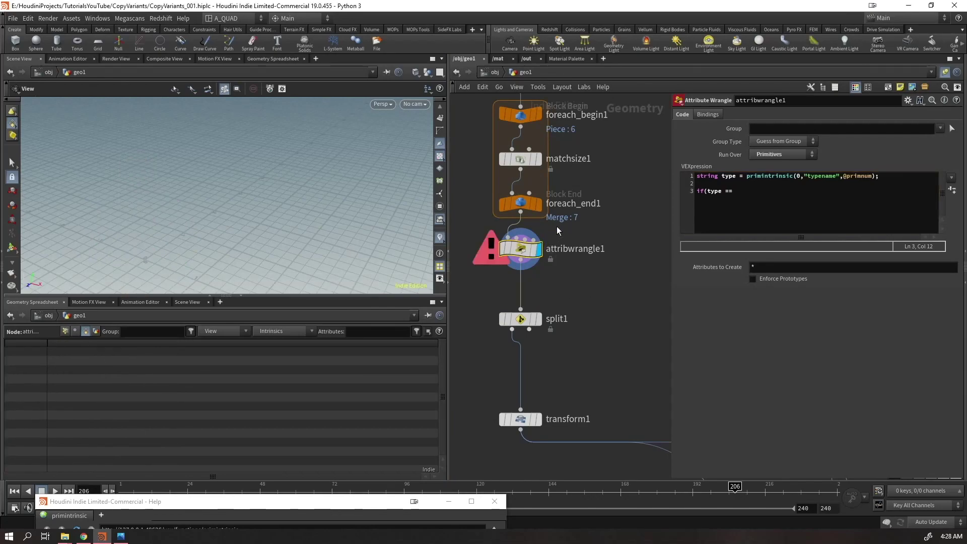
Check the typename intrinsic of the last primitives at foreach_end1 in the geometry spreadsheet
click(527, 203)
drag(443, 344, 438, 508)
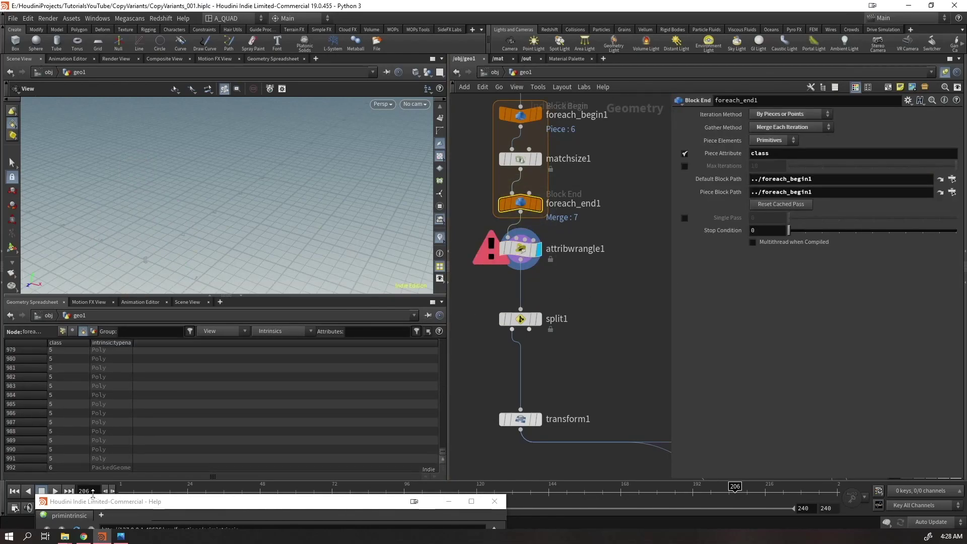
drag(133, 345, 145, 365)
click(504, 246)
click(746, 190)
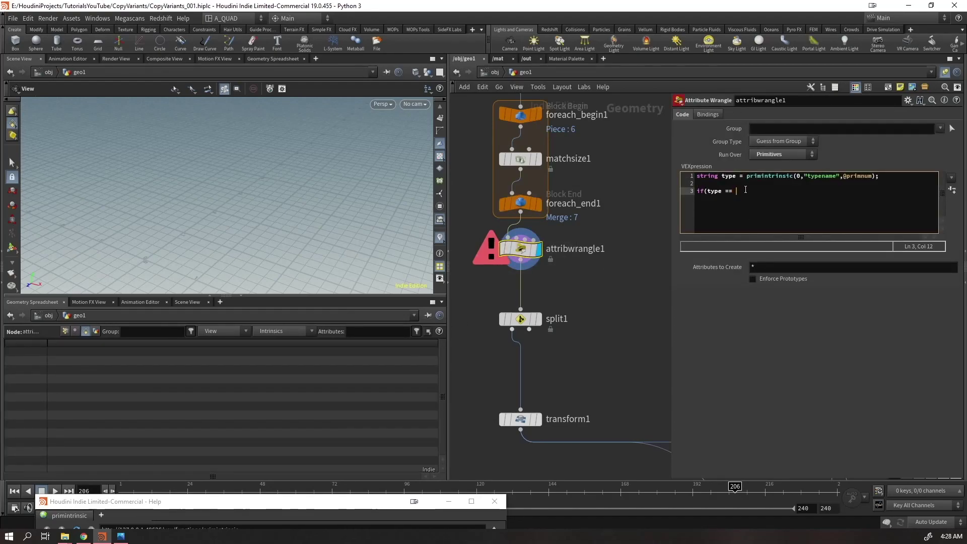
text(")
text(PackedGeom)
text(etr)
text(y";)
text())
text({)
key(Return)
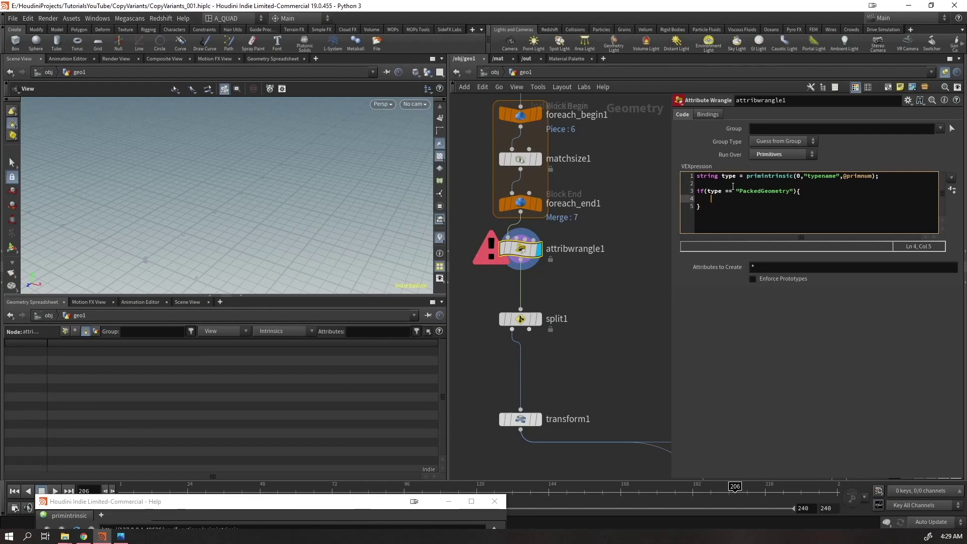
text(@group_packedgeo)
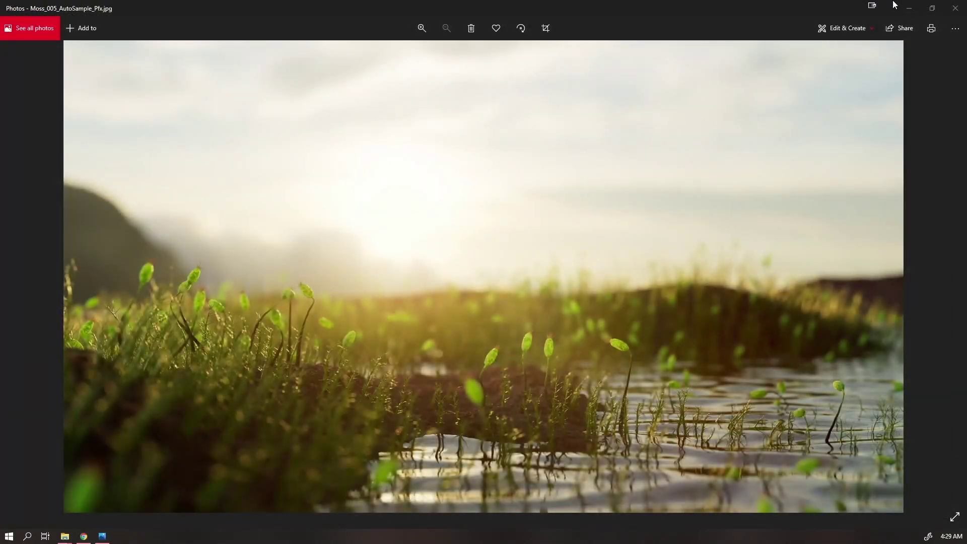
Minimize the photo viewer and the Compressed folder window
click(909, 8)
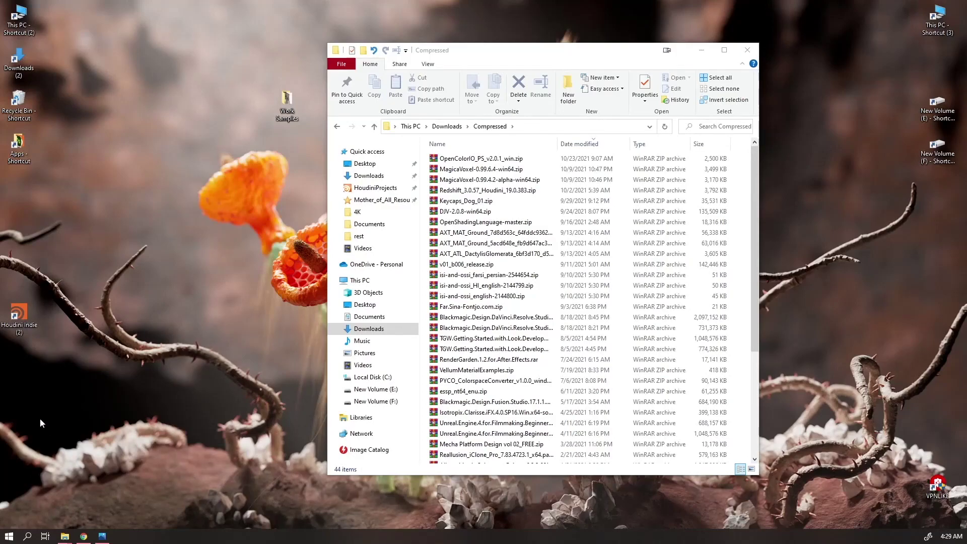
click(701, 50)
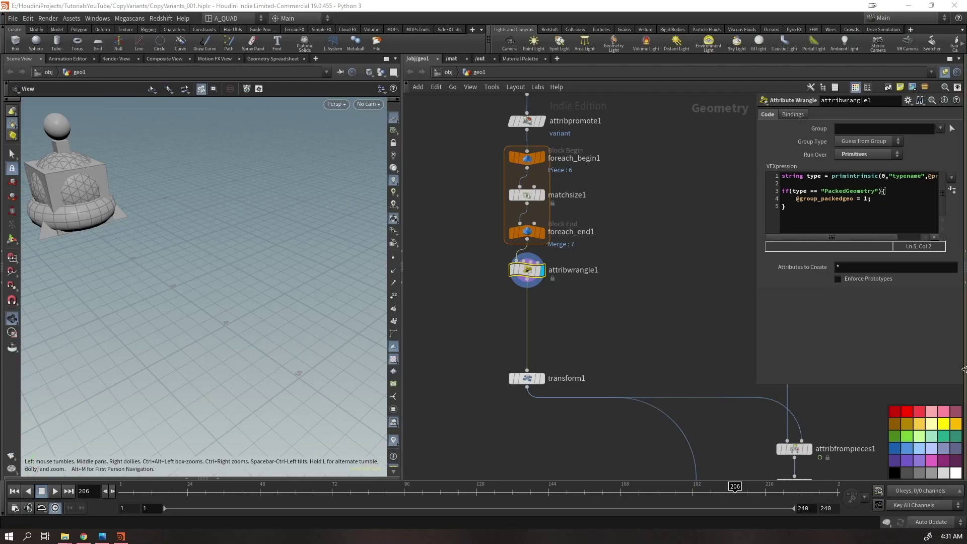
Widen the parameter pane to show the full attribwrangle1 code
middle_drag(112, 255, 265, 348)
drag(265, 349, 250, 227)
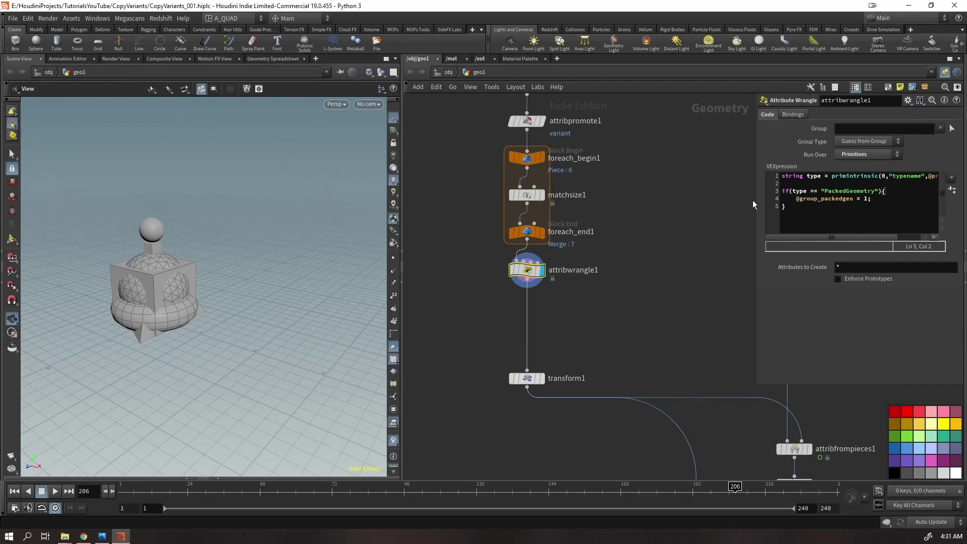
drag(756, 201, 643, 201)
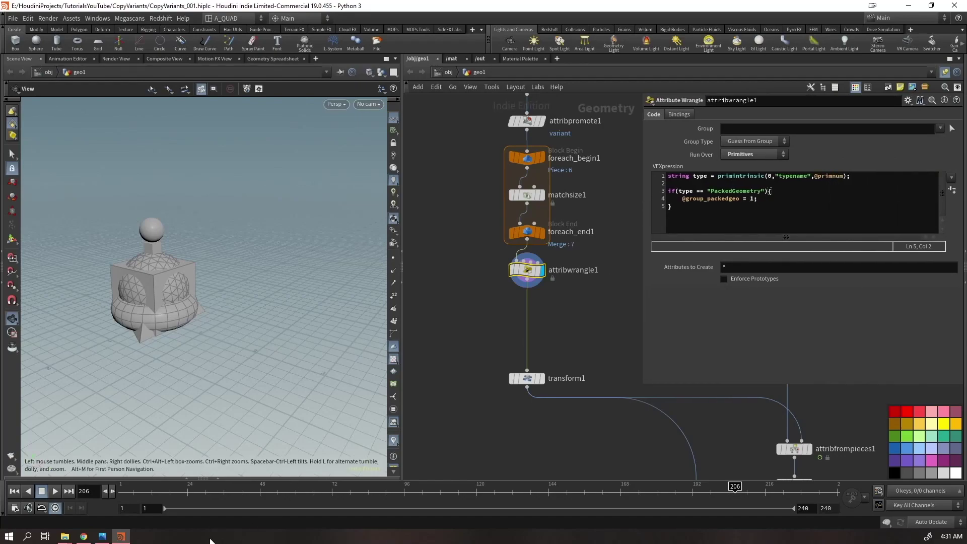
Examine the packedgeo group values of the primitives in the geometry spreadsheet, down to the last row
click(217, 478)
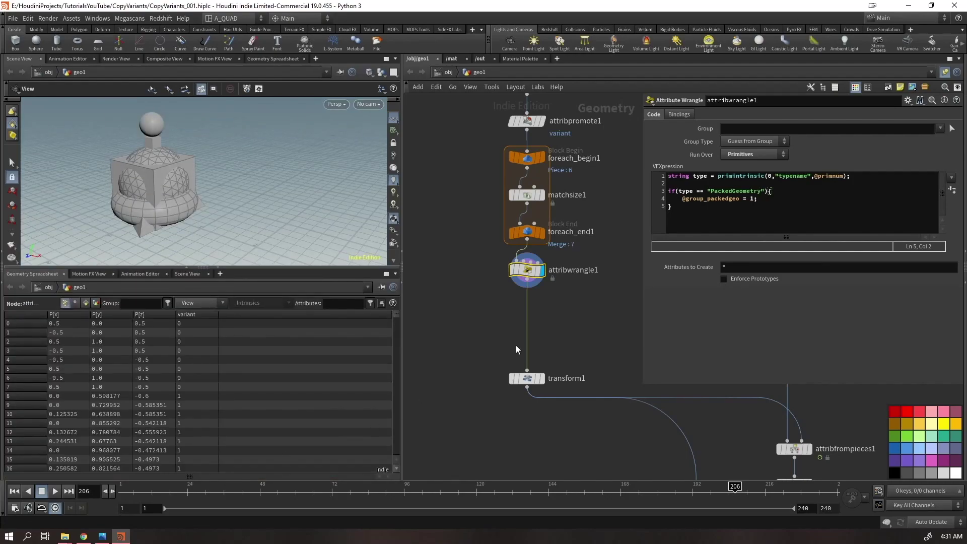
click(86, 303)
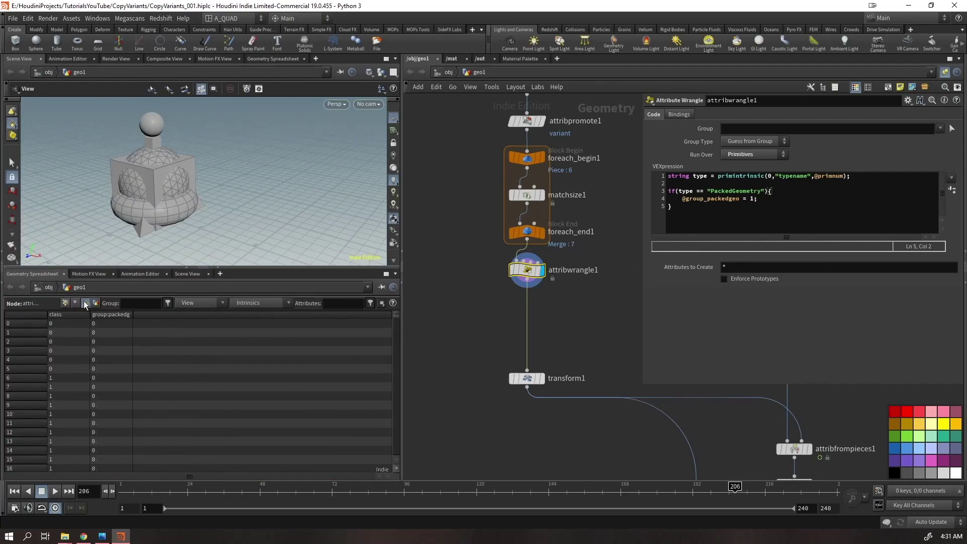
drag(133, 322, 155, 329)
drag(396, 318, 394, 428)
click(114, 468)
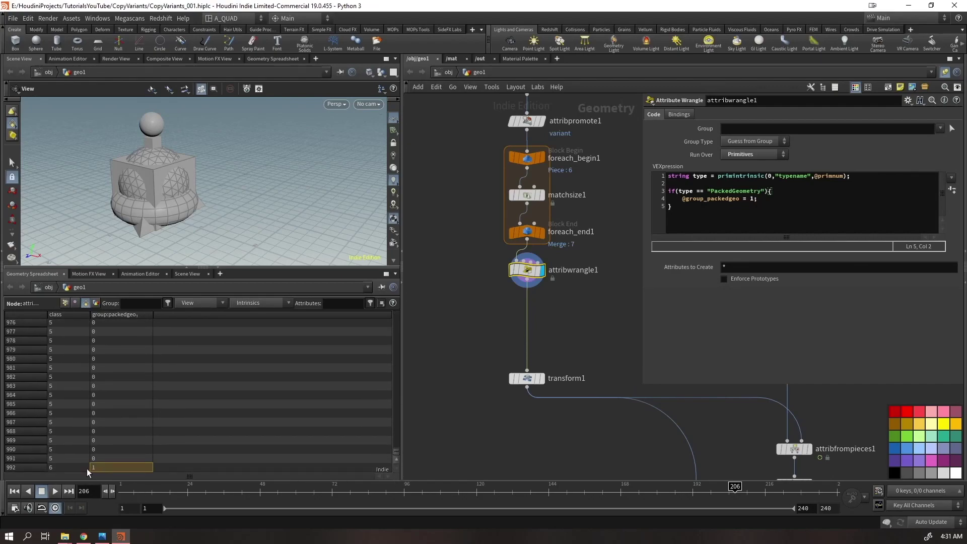
click(218, 267)
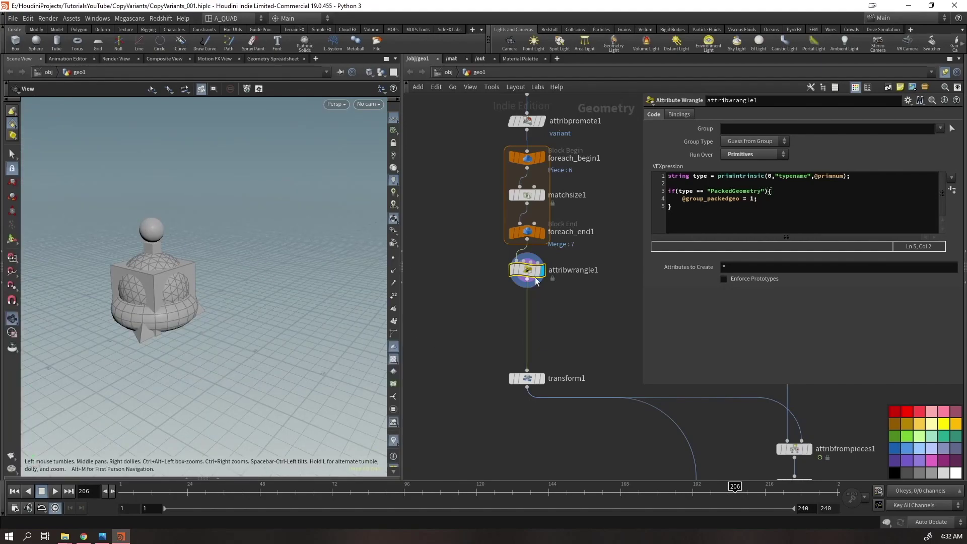
Show the viewport group list and inspect packedgeo with the Primitives, Points and Match selection type settings
click(393, 421)
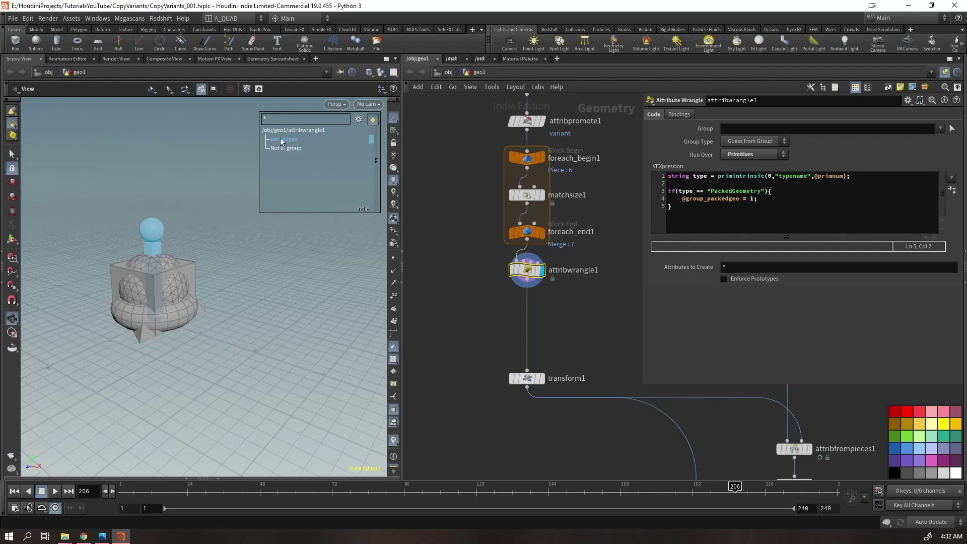
click(358, 119)
click(367, 143)
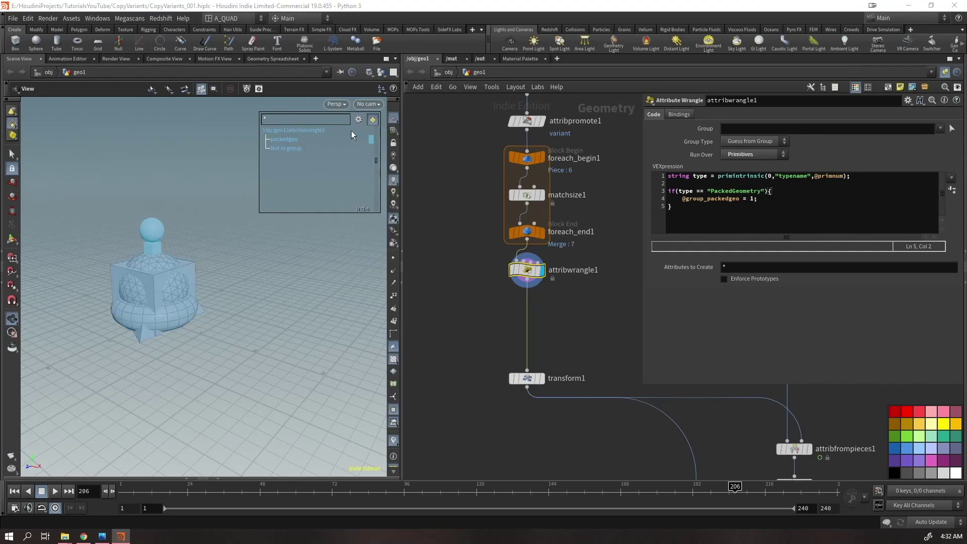
click(358, 120)
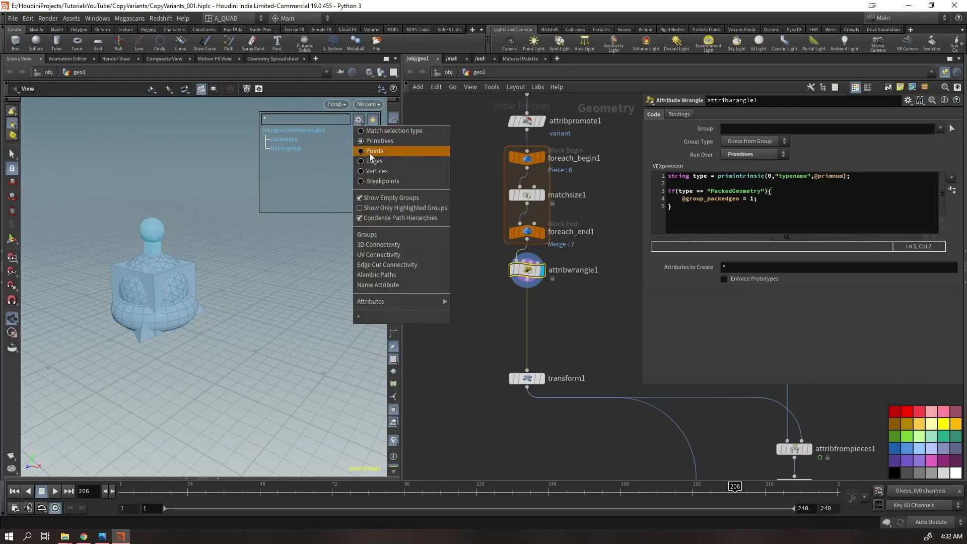
click(370, 151)
click(361, 119)
click(379, 131)
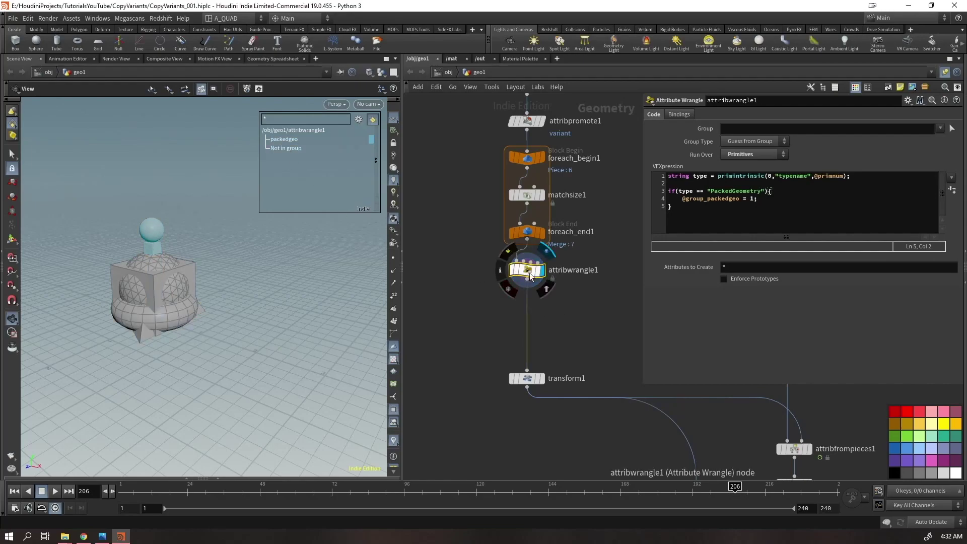
Insert a Split node below attribwrangle1, set its group to packedgeo and invert the selection
key(Tab)
text(split)
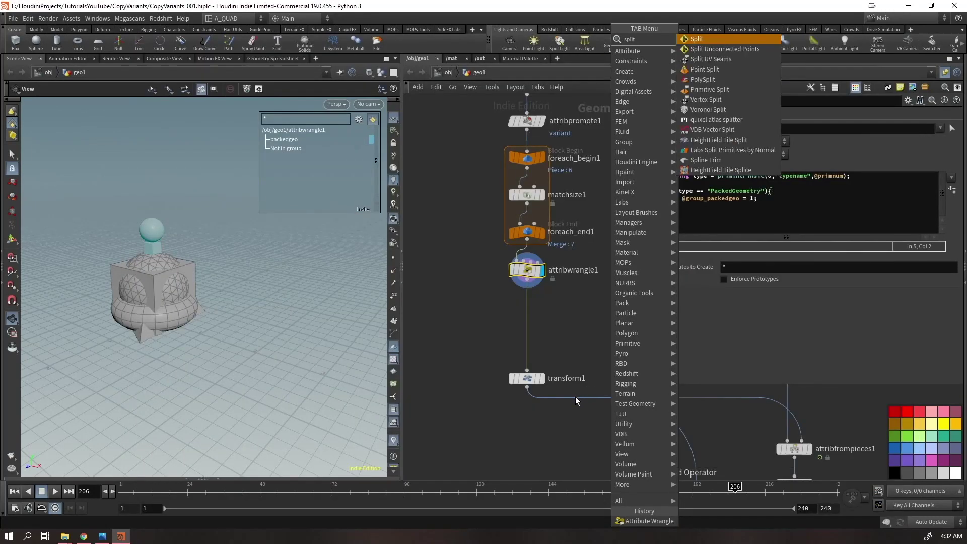
key(Return)
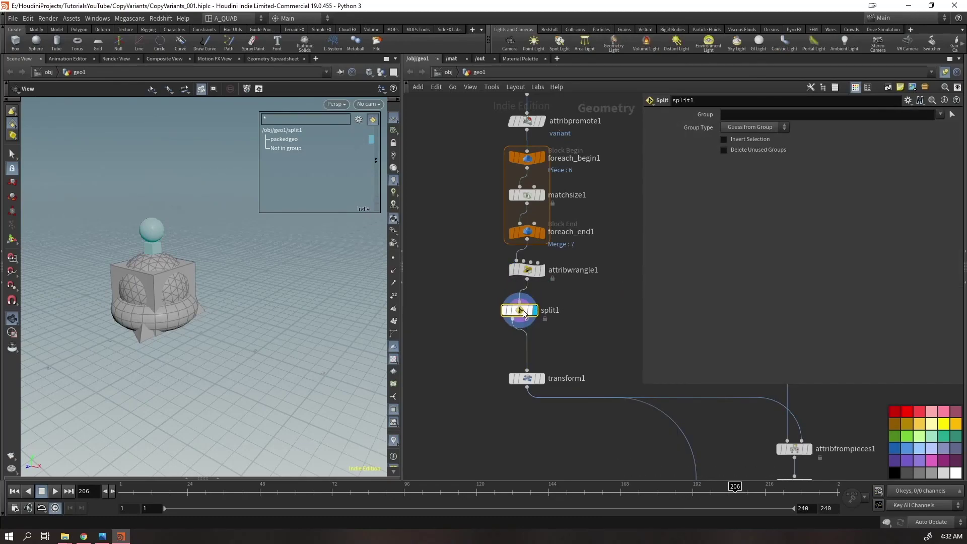
click(530, 304)
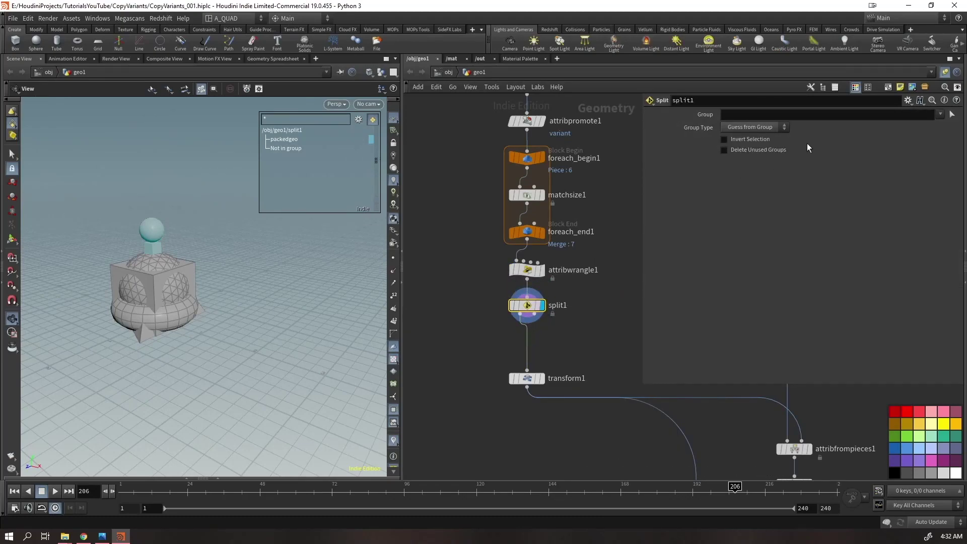
click(936, 125)
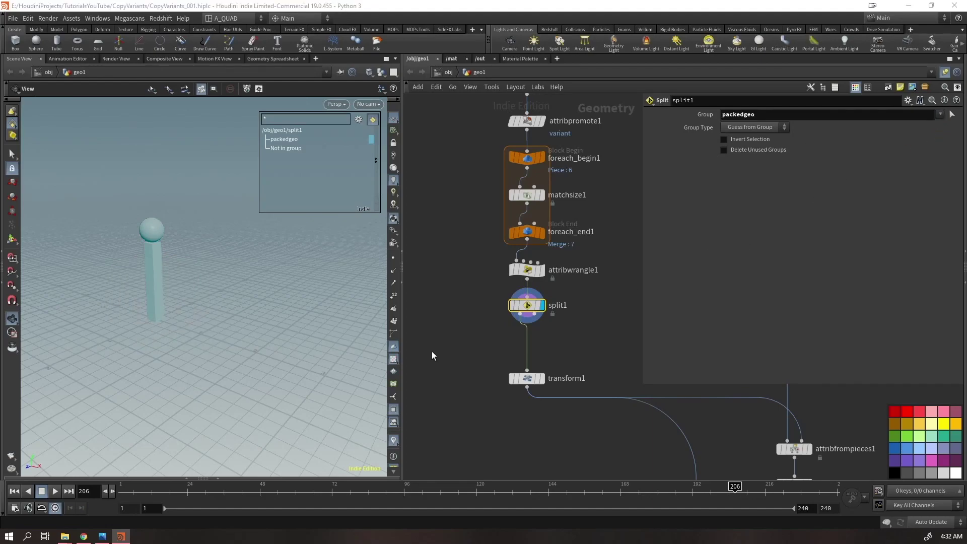
click(731, 141)
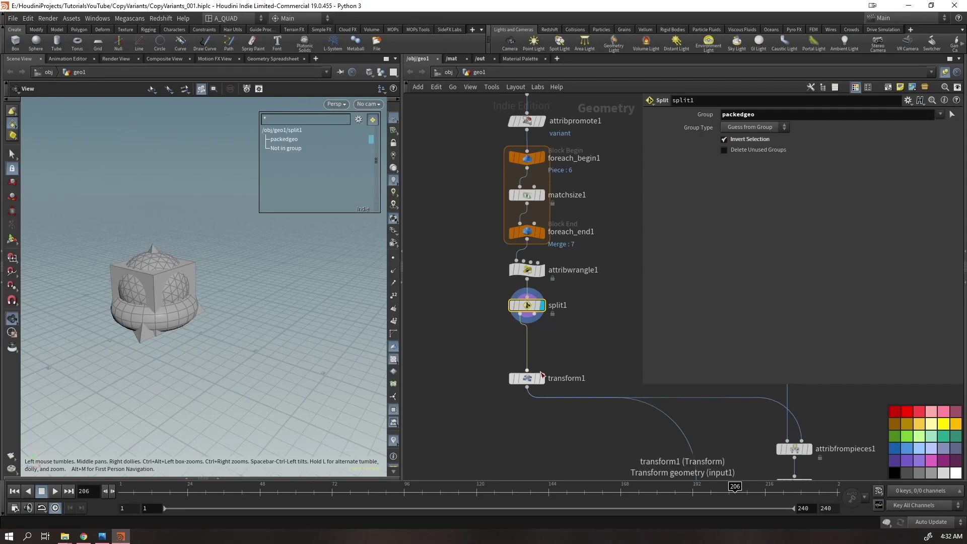
Insert a Merge node between split1 and transform1, and wire split1's second output into it
drag(527, 378, 526, 430)
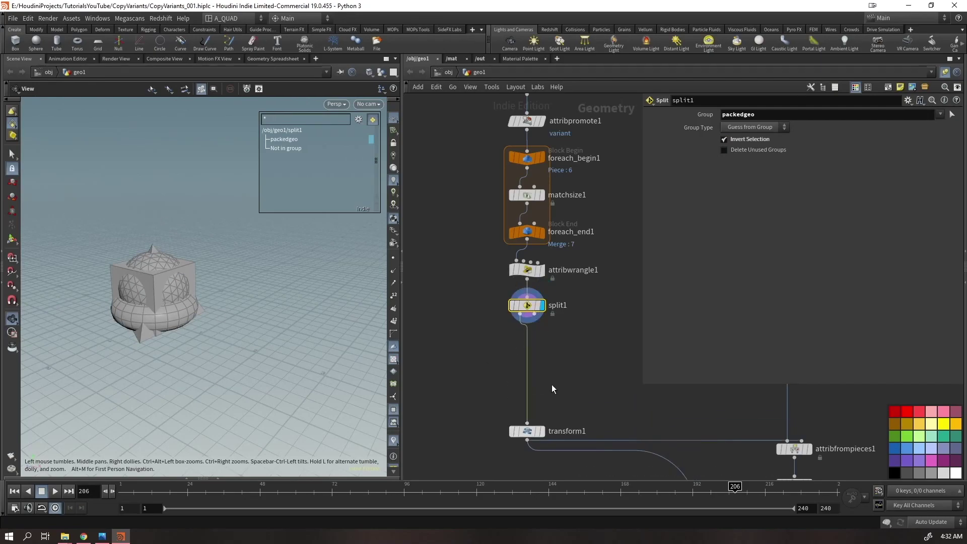
key(Tab)
text(merge)
key(Return)
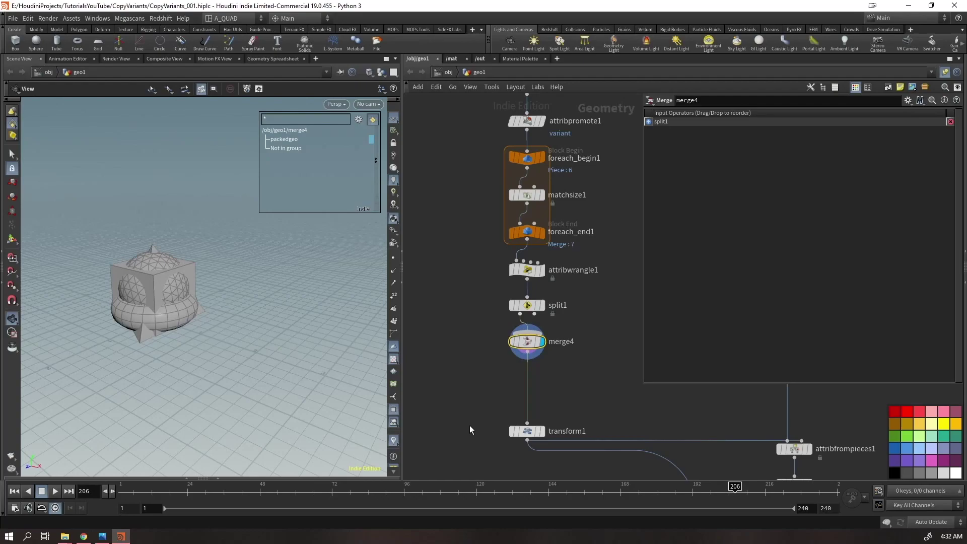
drag(532, 348, 533, 393)
click(534, 314)
click(530, 379)
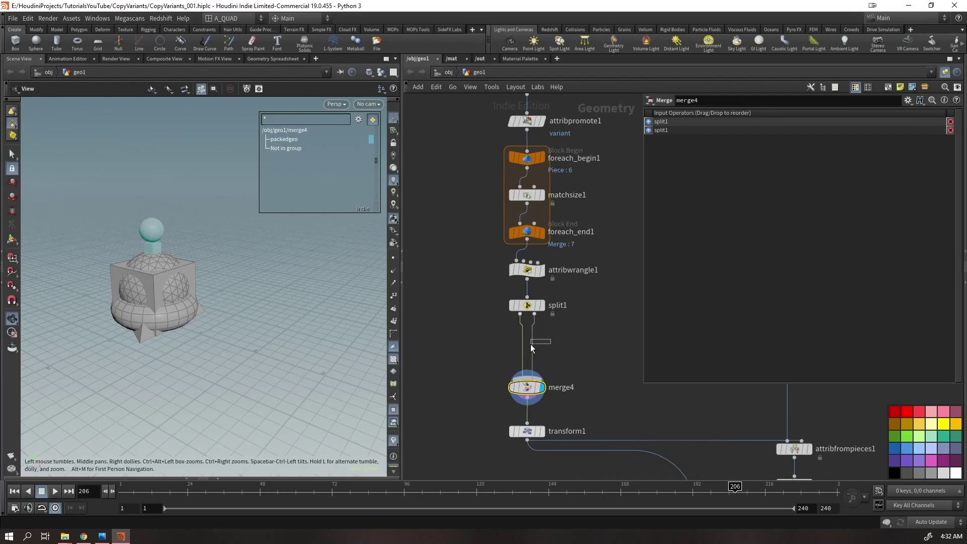
Insert an Unpack node on the wire from split1's second output to the merge node
key(Tab)
text(unpack)
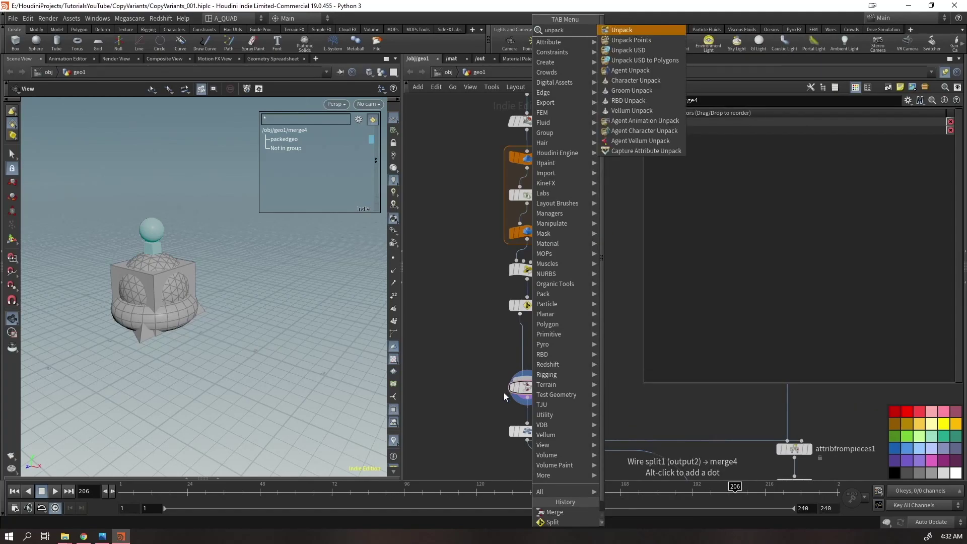
key(Return)
click(561, 343)
click(561, 347)
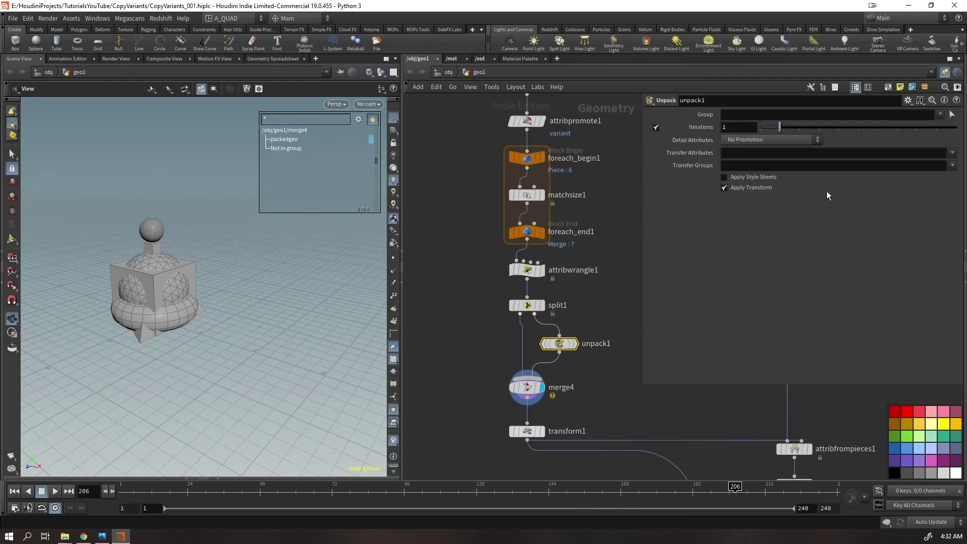
Set unpack1 to transfer all attributes with *, and display transform1 placed closer below the merge node
click(952, 152)
click(833, 162)
click(827, 157)
text(*)
key(Return)
click(541, 432)
drag(528, 431, 527, 420)
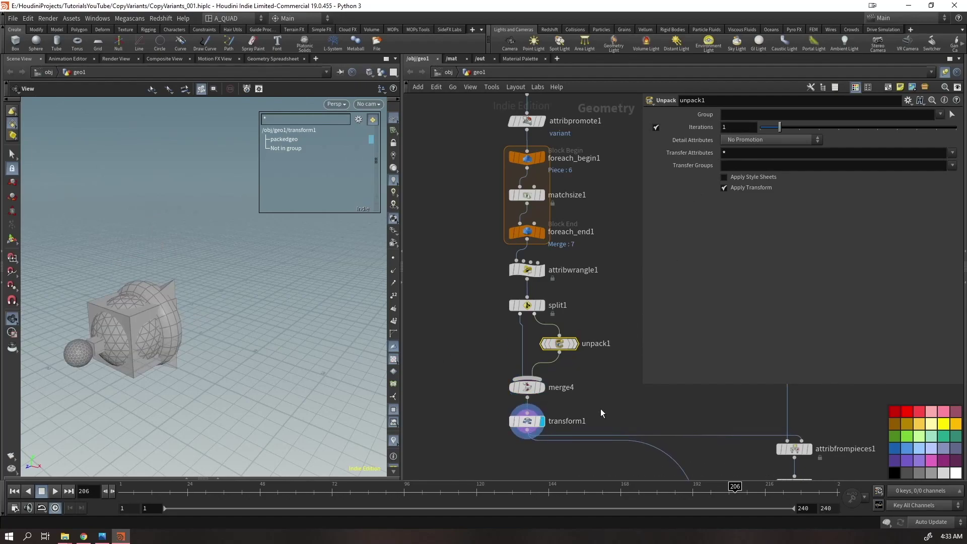
Display copytopoints1 and play the animation to examine the copied variants alongside the network
middle_drag(598, 409, 458, 223)
scroll(501, 349, down, 2)
click(565, 337)
drag(253, 330, 323, 317)
key(Up)
middle_drag(509, 419, 383, 427)
scroll(505, 403, down, 2)
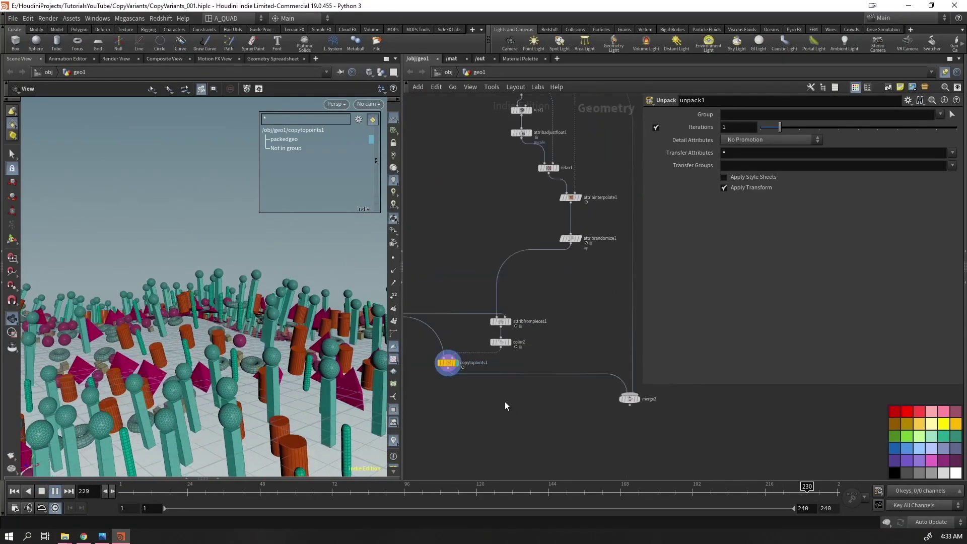
scroll(504, 406, down, 3)
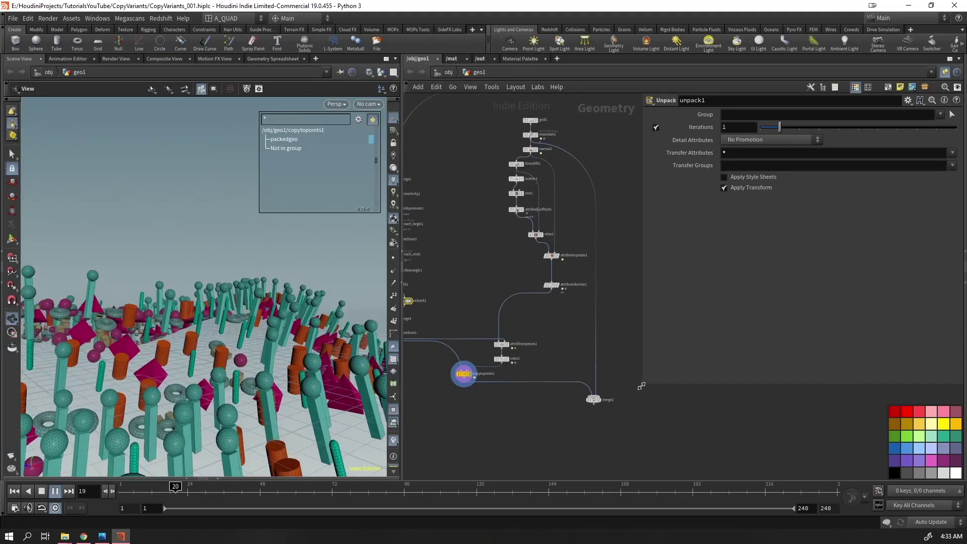
drag(642, 386, 675, 386)
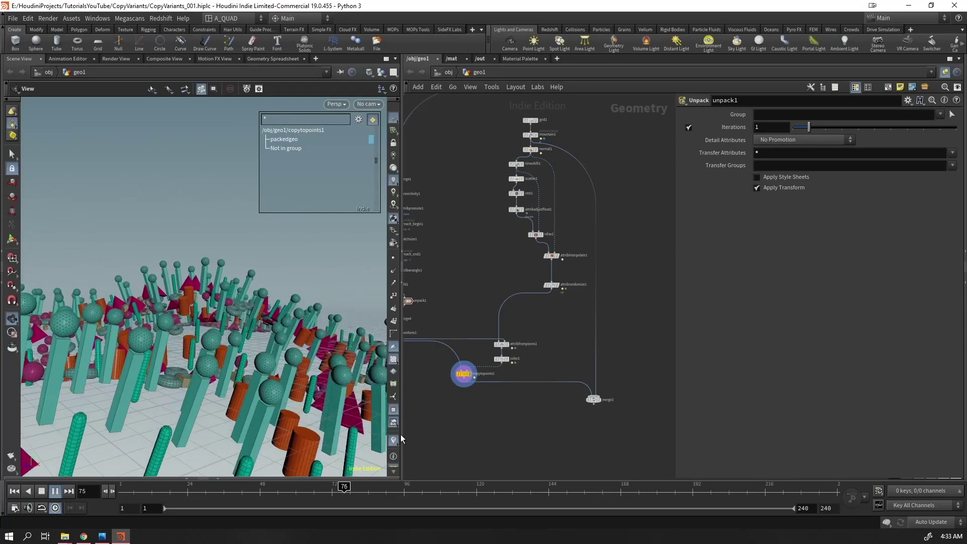
Hide the viewport group list and stop the animation playback
click(394, 409)
drag(278, 389, 132, 442)
key(Up)
Add a Sphere node beside the box2 and sphere2 branch and display it
middle_drag(477, 226, 522, 464)
scroll(626, 303, up, 3)
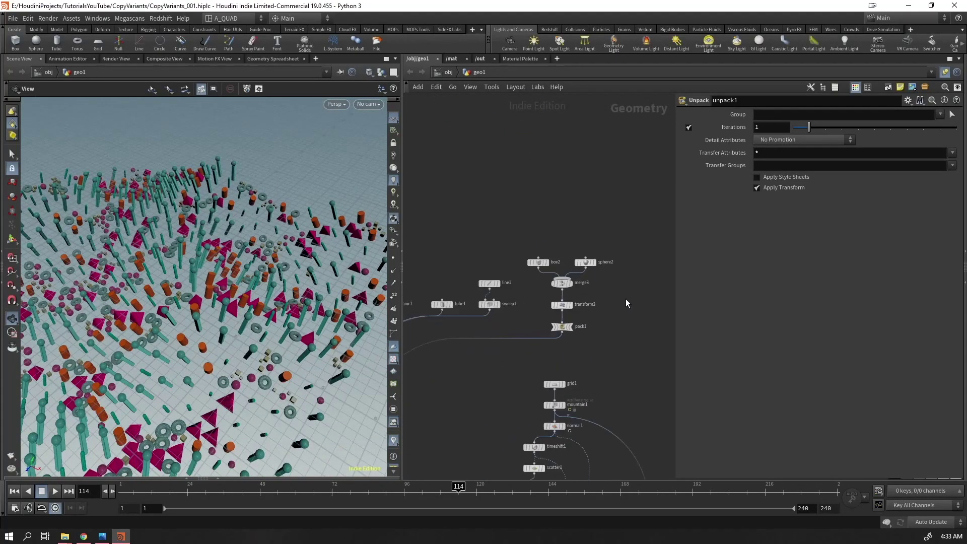
middle_drag(626, 298, 584, 273)
key(Tab)
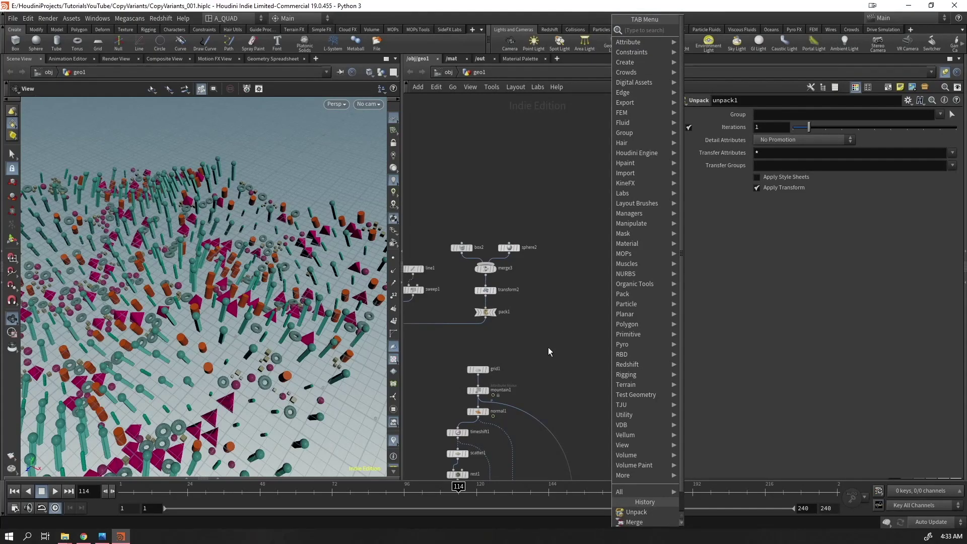
text(spli)
key(Down)
key(Return)
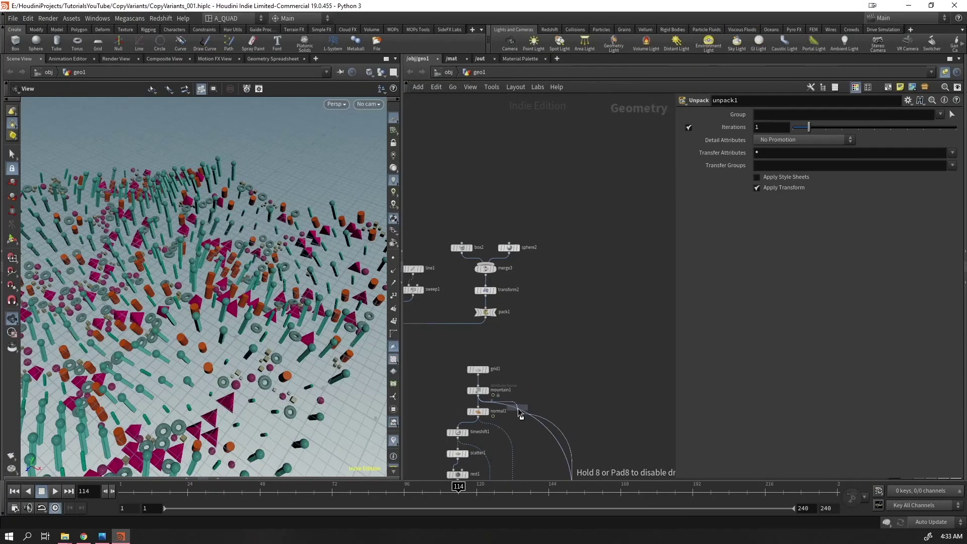
click(573, 260)
click(585, 256)
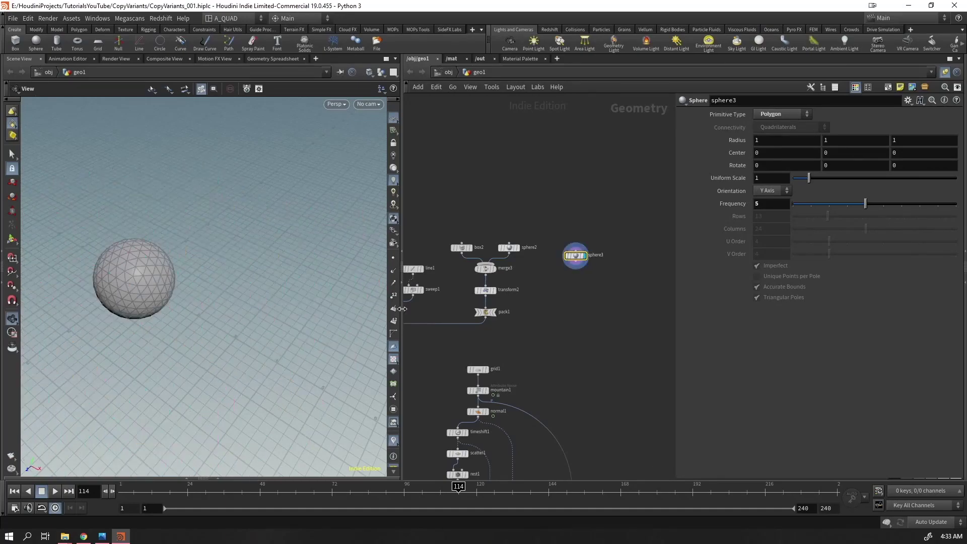
Duplicate sphere3 beside the original, display the copy and raise its center to about 2.11 on Y
scroll(587, 262, up, 3)
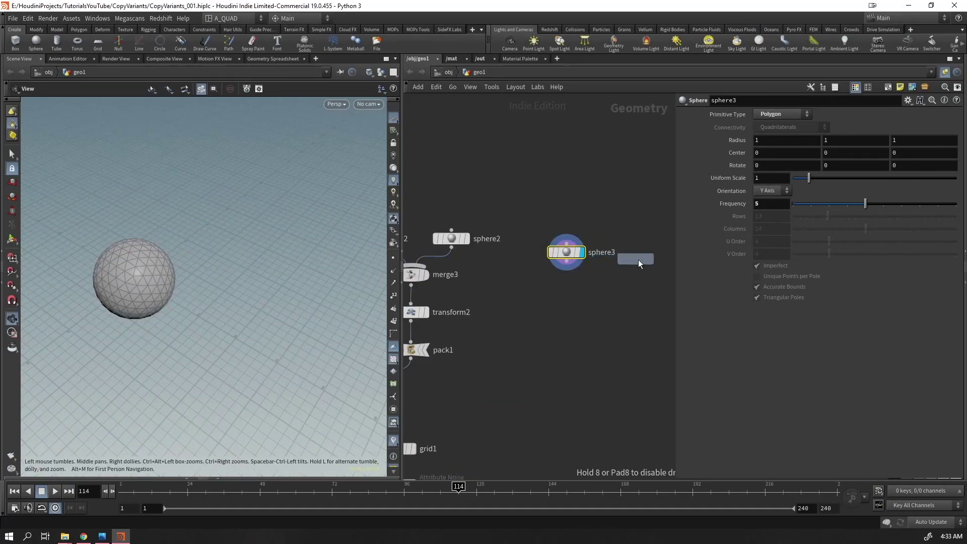
click(650, 251)
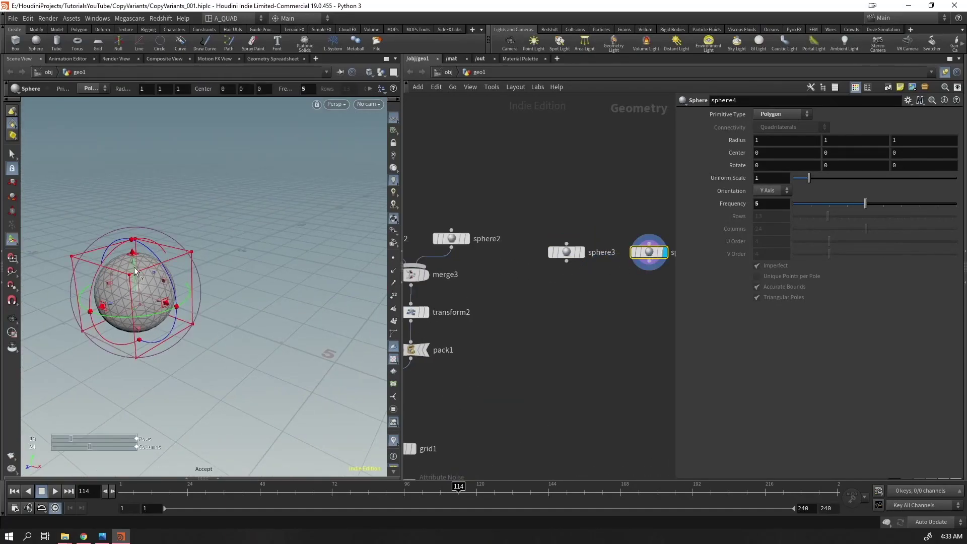
drag(134, 267, 134, 172)
Combine sphere3 and sphere4 in a new Merge node below them and display it
drag(535, 276, 668, 239)
click(566, 260)
alt+click(598, 311)
key(Escape)
Set sphere4's uniform scale to 0.7 and lower its center to about 1.41 on Y
click(648, 251)
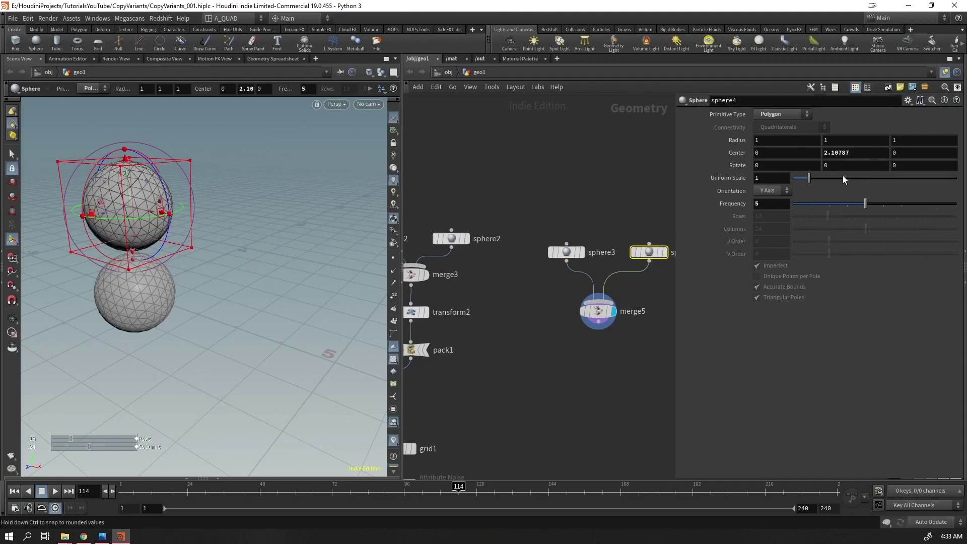
key(BackSpace)
text(0.7)
key(Return)
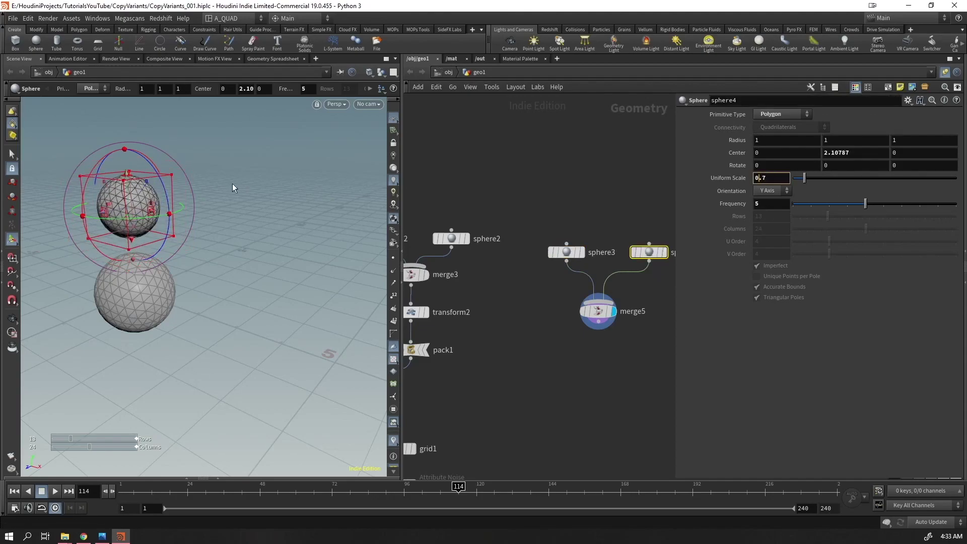
drag(131, 192, 131, 224)
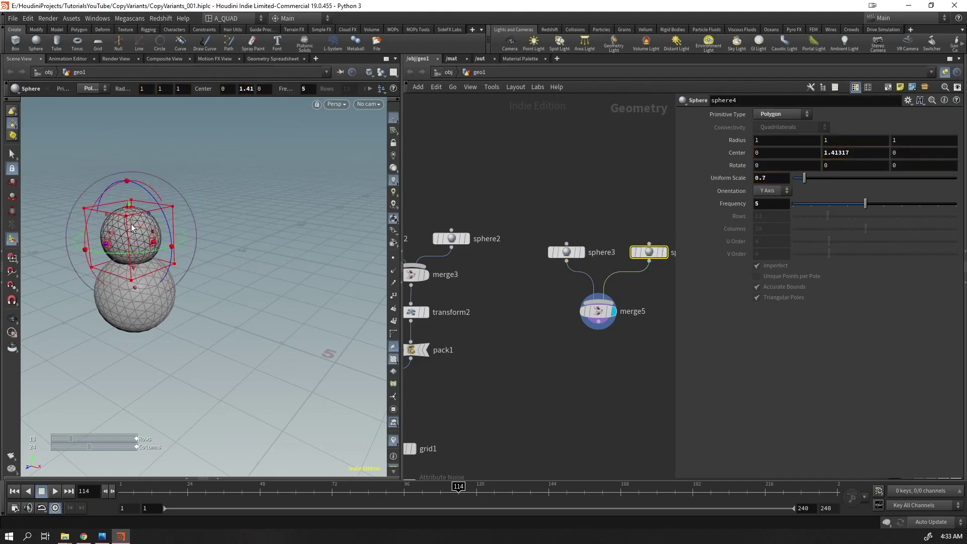
key(Escape)
Duplicate pack1 onto the output of merge5, display the copy and check the available transfer attributes
scroll(592, 409, down, 2)
click(442, 361)
mouse_move(442, 362)
mouse_down()
mouse_move(595, 364)
mouse_move(434, 338)
mouse_up()
click(610, 367)
click(955, 175)
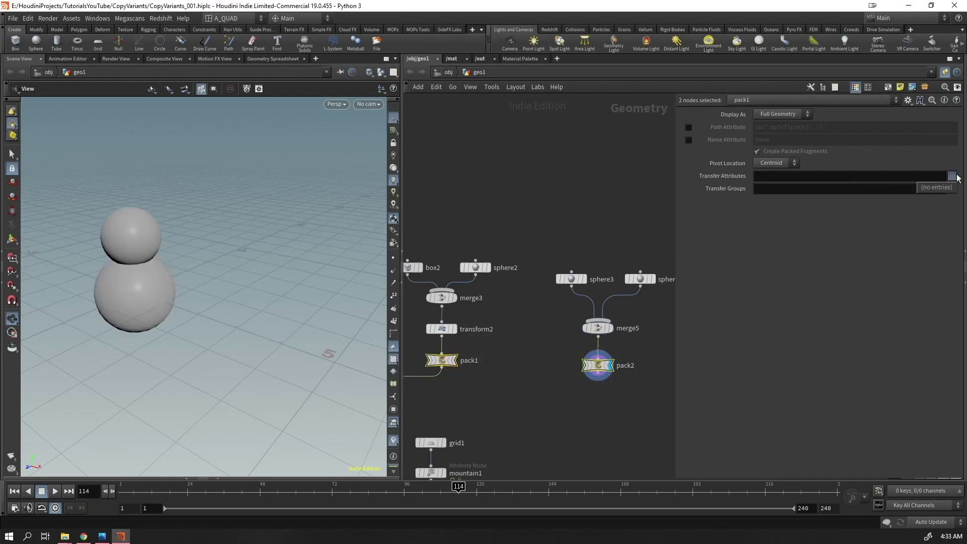
click(768, 298)
click(605, 408)
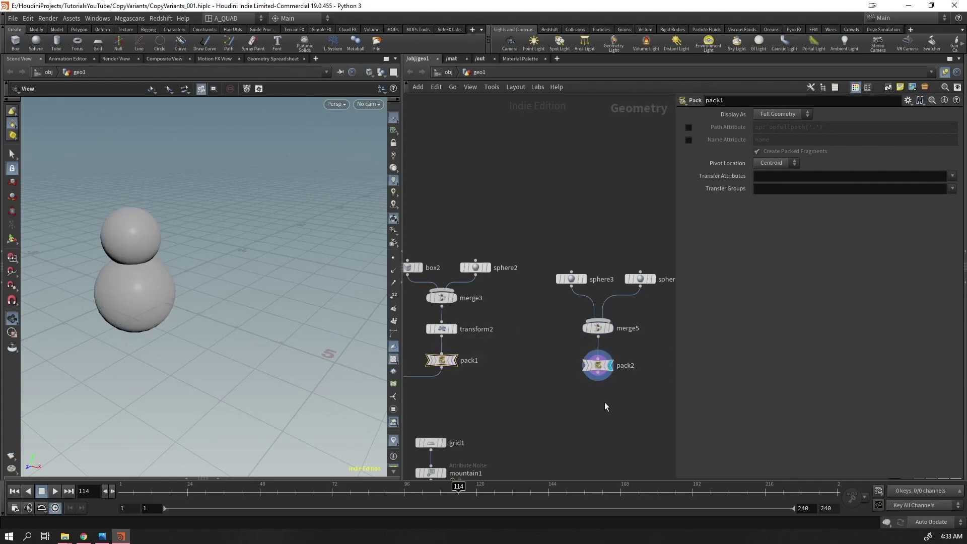
drag(597, 367, 597, 361)
Wire pack2 into merge1 with the other variants and display copytopoints1
scroll(569, 383, down, 4)
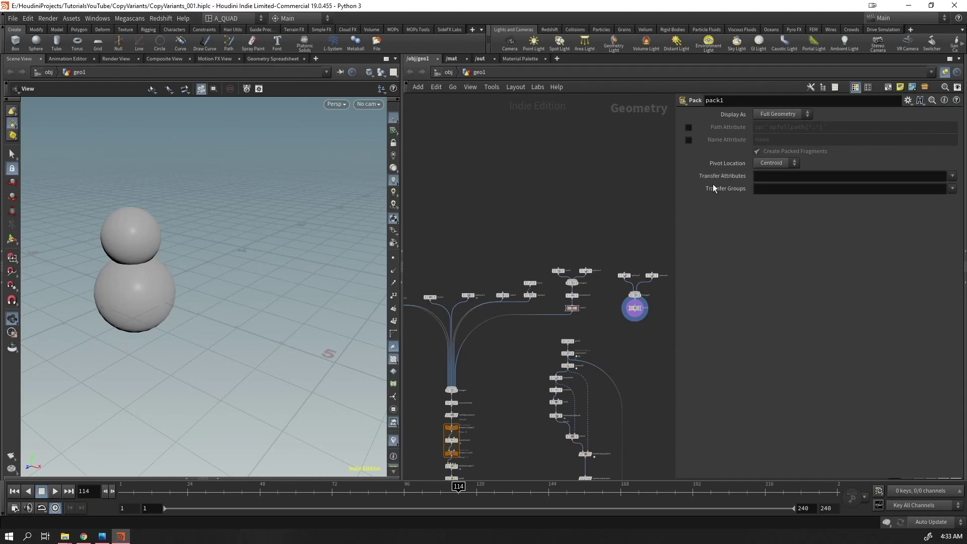
click(635, 316)
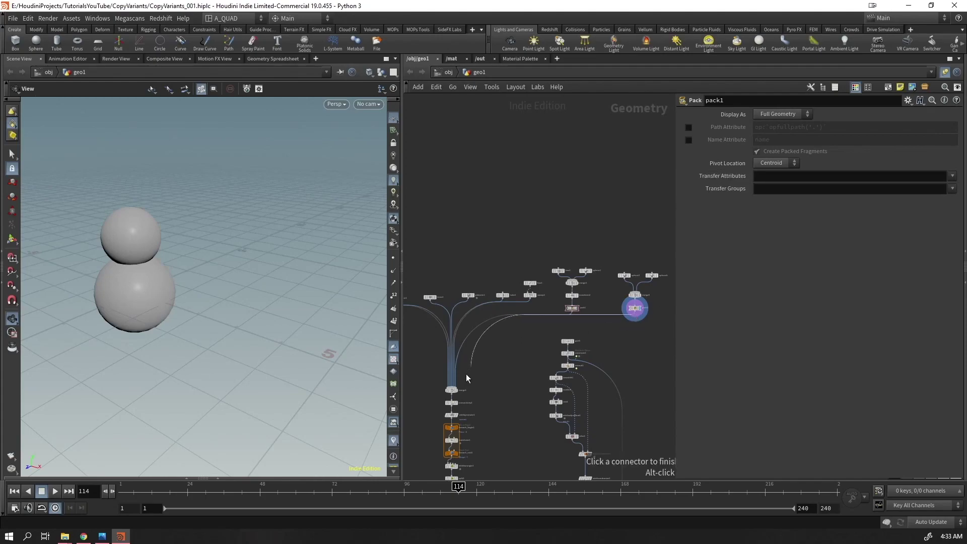
scroll(515, 319, up, 4)
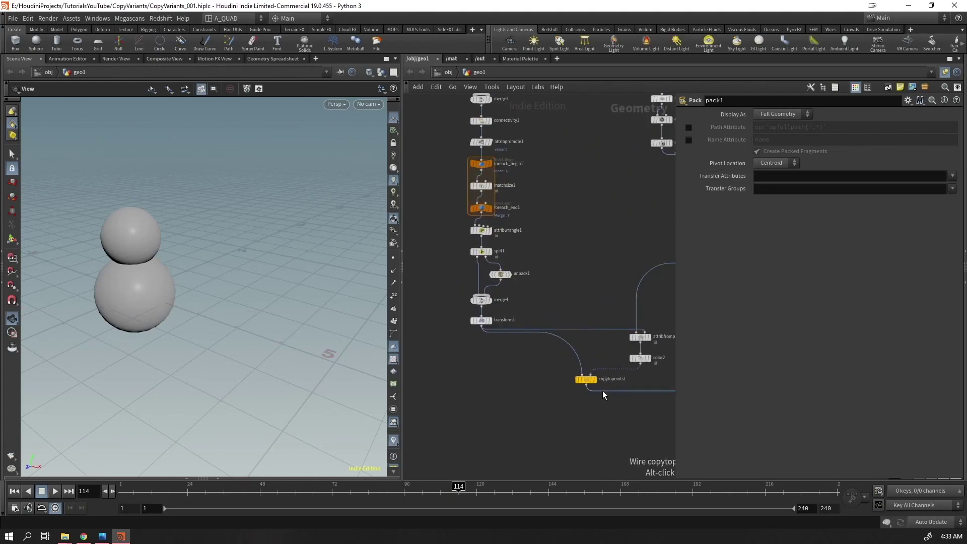
click(598, 387)
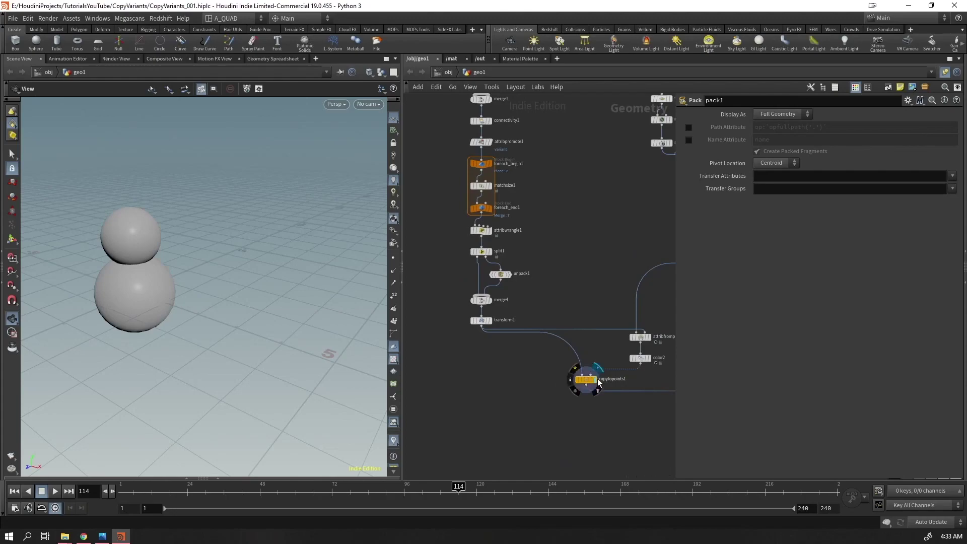
mouse_move(234, 308)
mouse_down()
mouse_move(177, 263)
mouse_move(221, 319)
mouse_up()
Insert a Transform node between merge5 and pack2 in the two-sphere branch
middle_drag(562, 143, 413, 352)
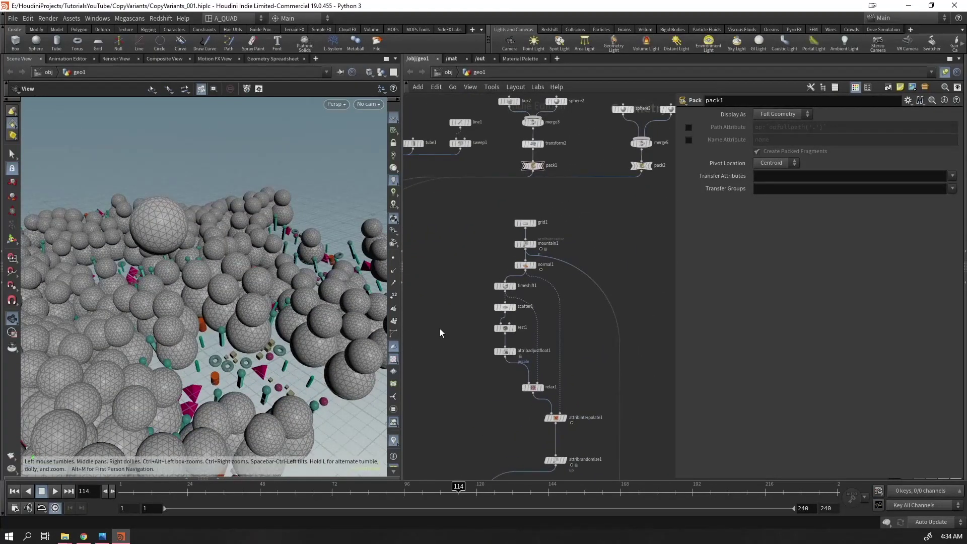
middle_drag(624, 175, 520, 298)
drag(585, 207, 528, 240)
key(Tab)
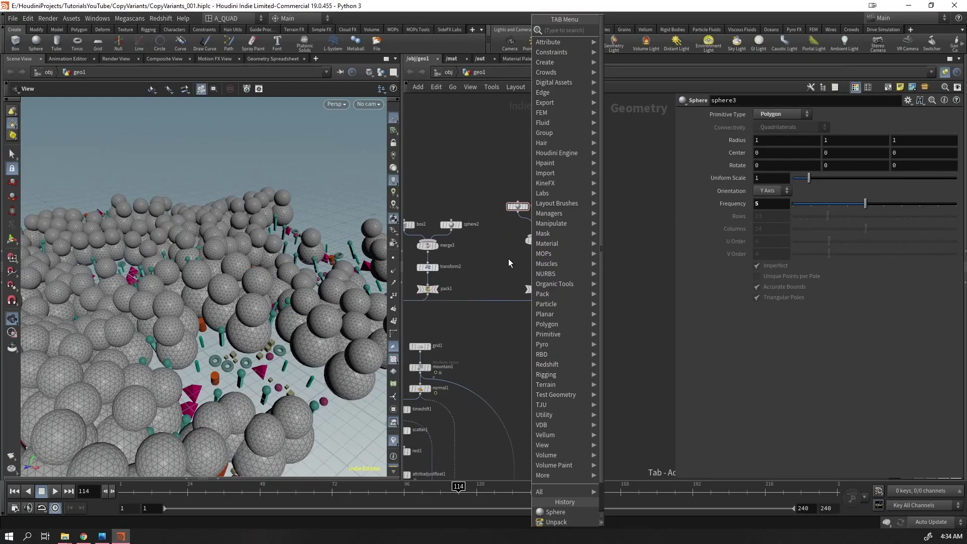
text(trans)
key(Return)
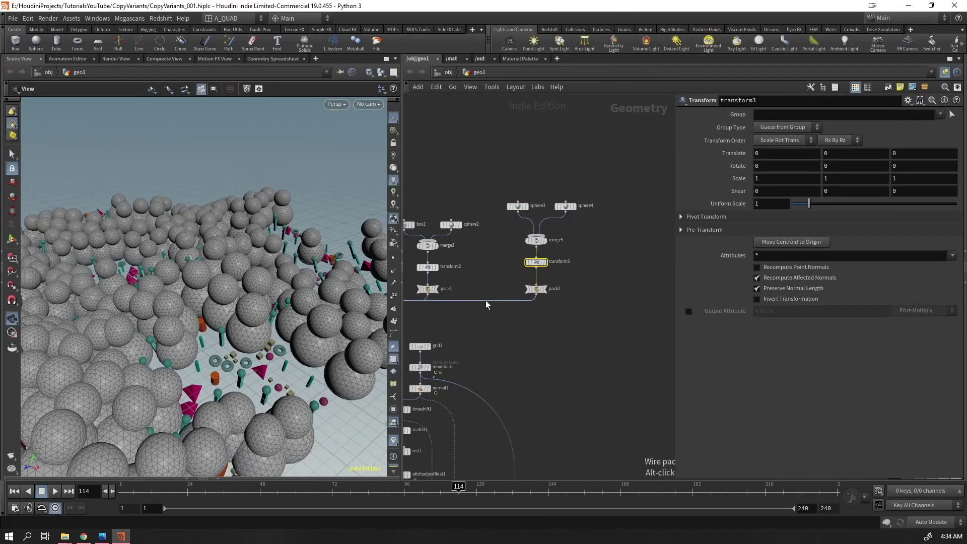
Set transform3's uniform scale to 0.3 and view the smaller copied spheres
drag(809, 203, 798, 203)
drag(241, 402, 270, 244)
right_drag(270, 244, 297, 315)
Display unpack1 and examine the unpacked variants from several angles
middle_drag(456, 433, 665, 228)
middle_drag(532, 293, 637, 328)
scroll(562, 321, up, 3)
click(563, 322)
drag(284, 286, 322, 393)
drag(169, 139, 243, 371)
drag(156, 198, 152, 167)
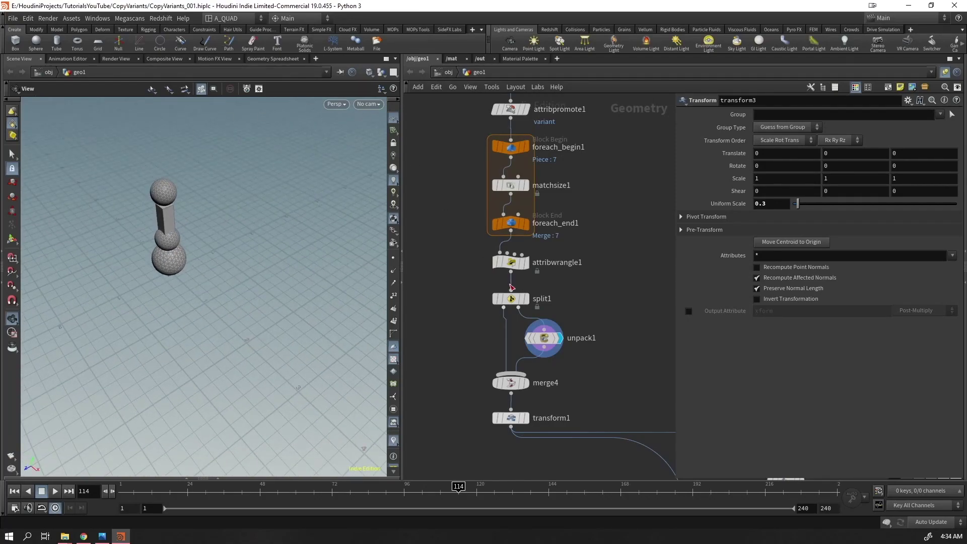
Review the geometry at attribpromote1 and foreach_end1, along with the settings of attribpromote1 and matchsize1
middle_drag(586, 249, 539, 291)
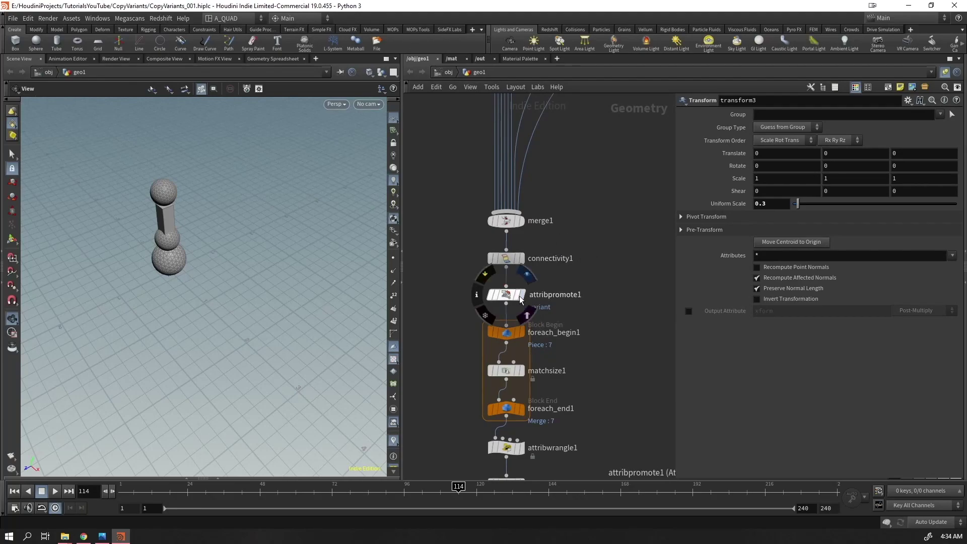
click(521, 295)
drag(260, 260, 242, 285)
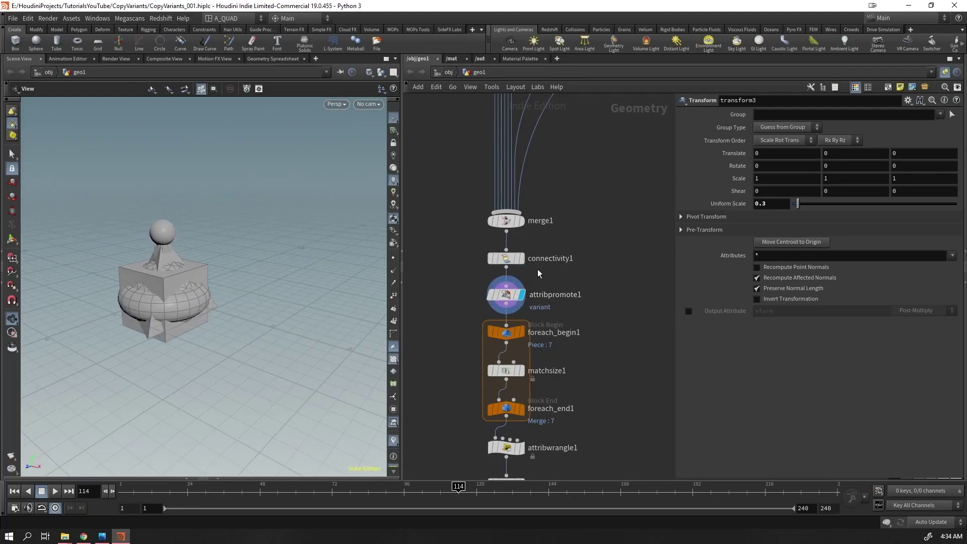
drag(475, 304, 474, 308)
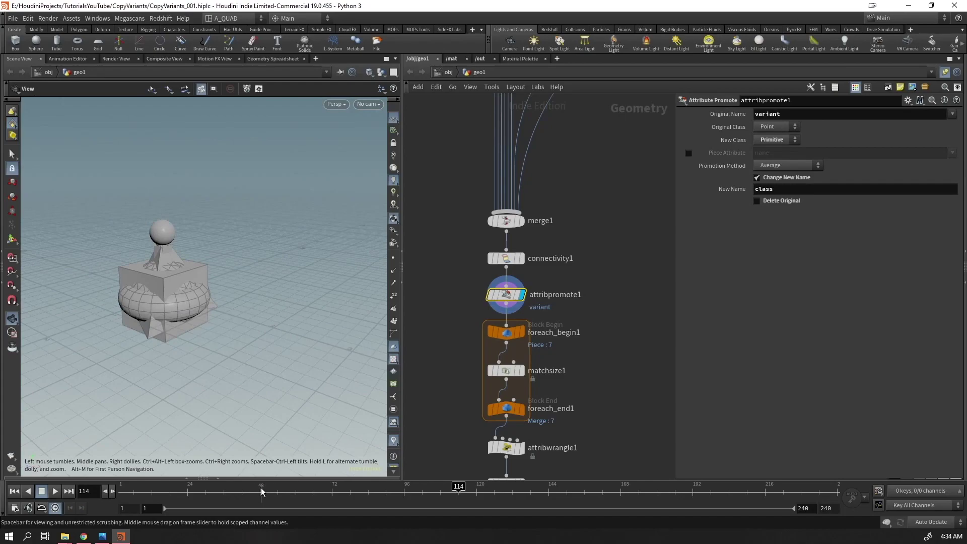
middle_drag(602, 418, 551, 222)
click(508, 204)
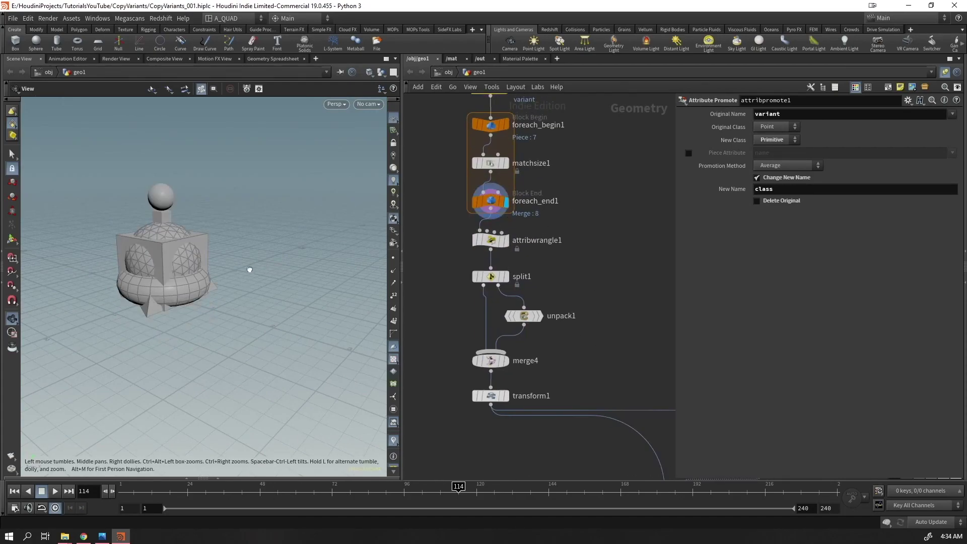
drag(256, 268, 218, 252)
click(501, 164)
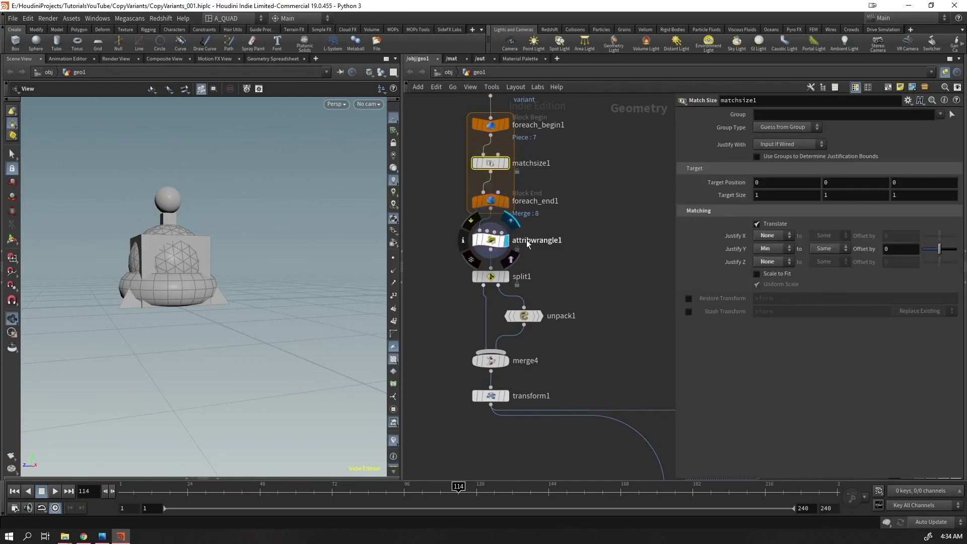
Review attribwrangle1's code and examine the geometry at split1, unpack1 and merge4 in turn
click(489, 241)
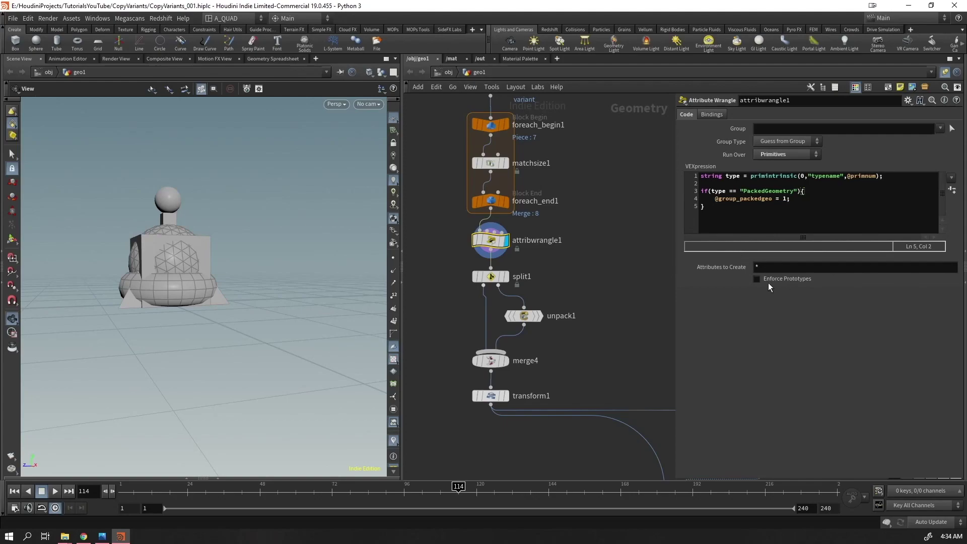
click(505, 276)
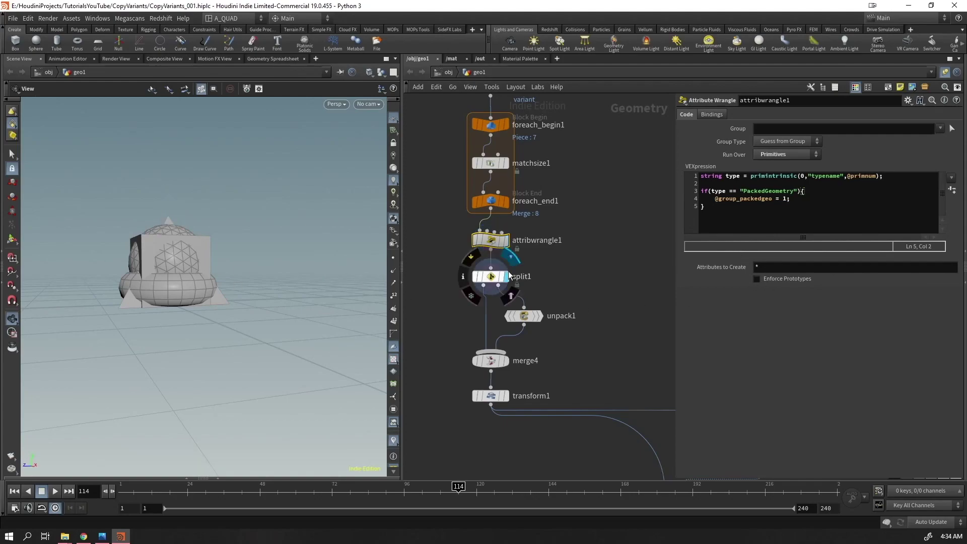
drag(161, 186, 149, 205)
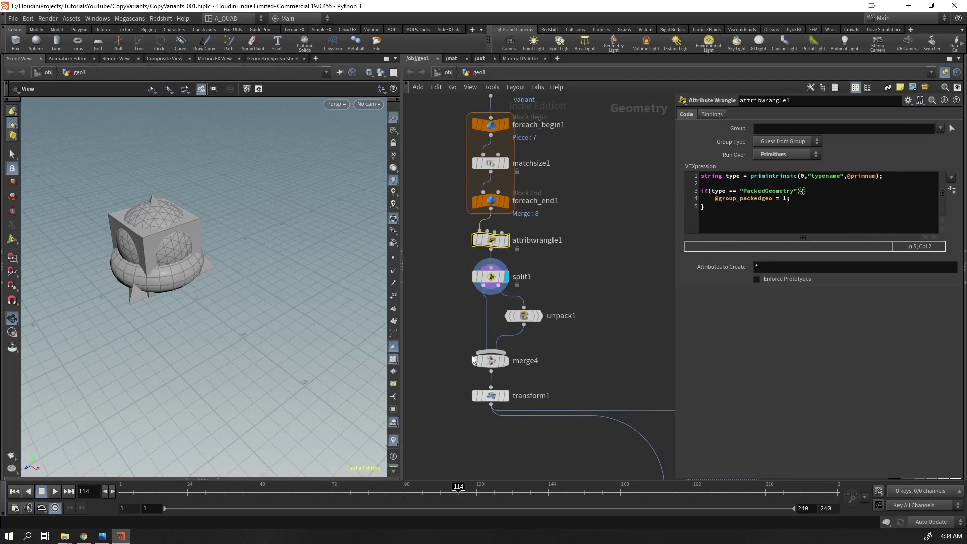
click(544, 335)
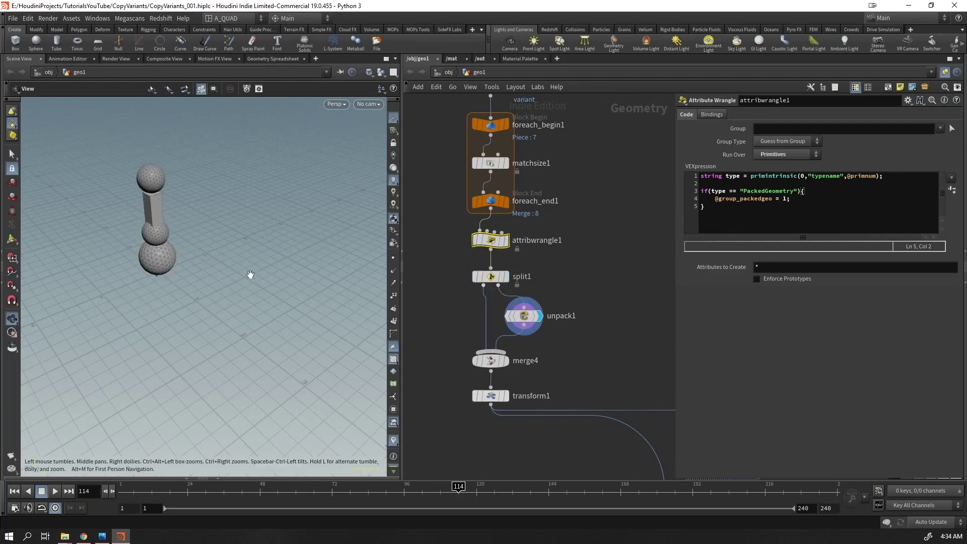
click(509, 360)
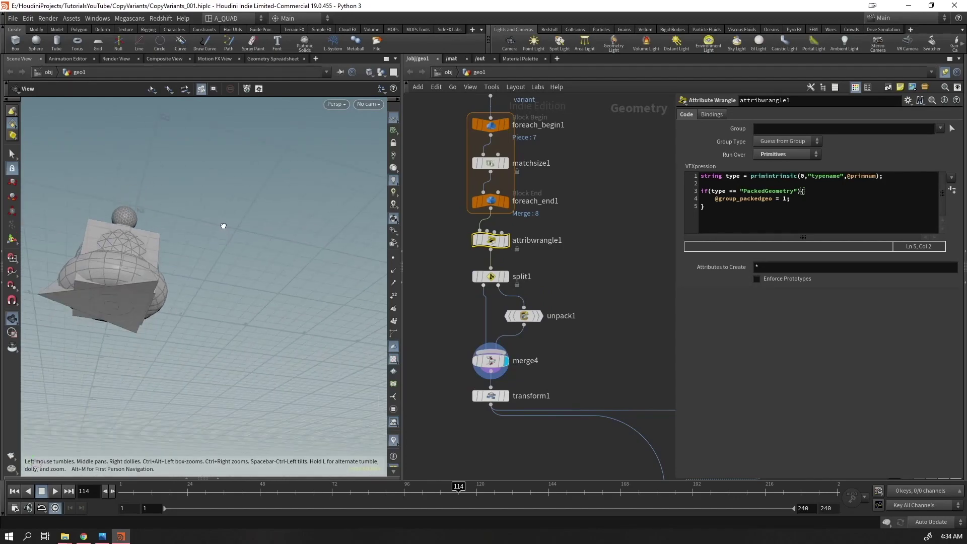
middle_drag(624, 380, 541, 217)
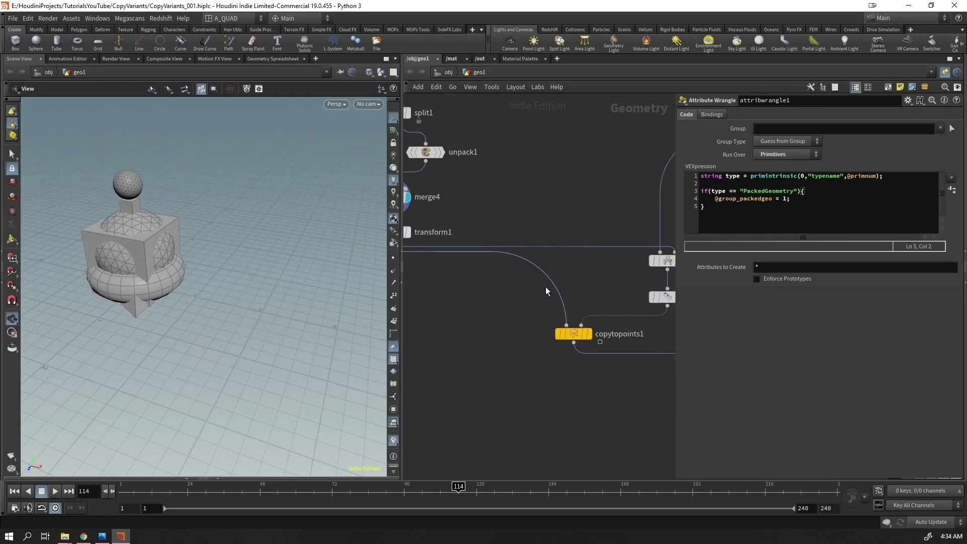
Display copytopoints1 to view the copied variants and open the attribfrompieces1 settings
click(590, 334)
drag(195, 285, 204, 247)
click(572, 334)
middle_drag(589, 394, 438, 320)
drag(574, 206, 455, 166)
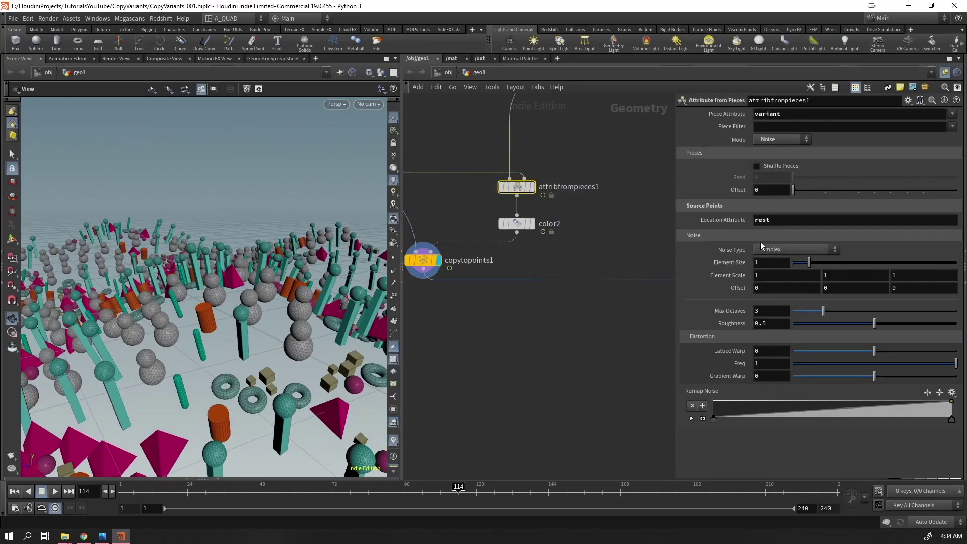
Recolor the copied variants by setting color2's random color seed to 1
middle_drag(595, 234, 595, 326)
drag(560, 343, 504, 309)
drag(825, 177, 788, 179)
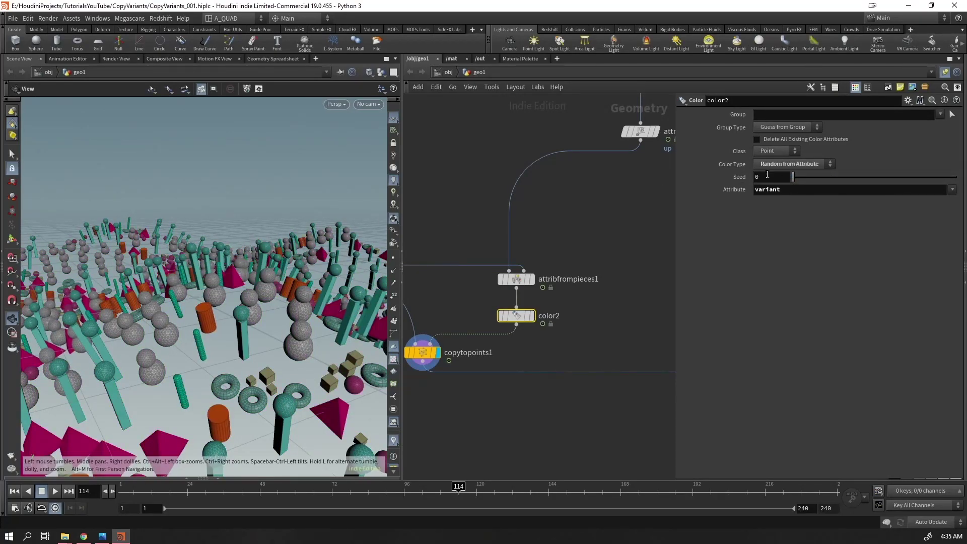
drag(161, 256, 132, 280)
right_drag(226, 351, 299, 277)
drag(298, 276, 194, 379)
drag(802, 176, 804, 176)
text(1)
key(Return)
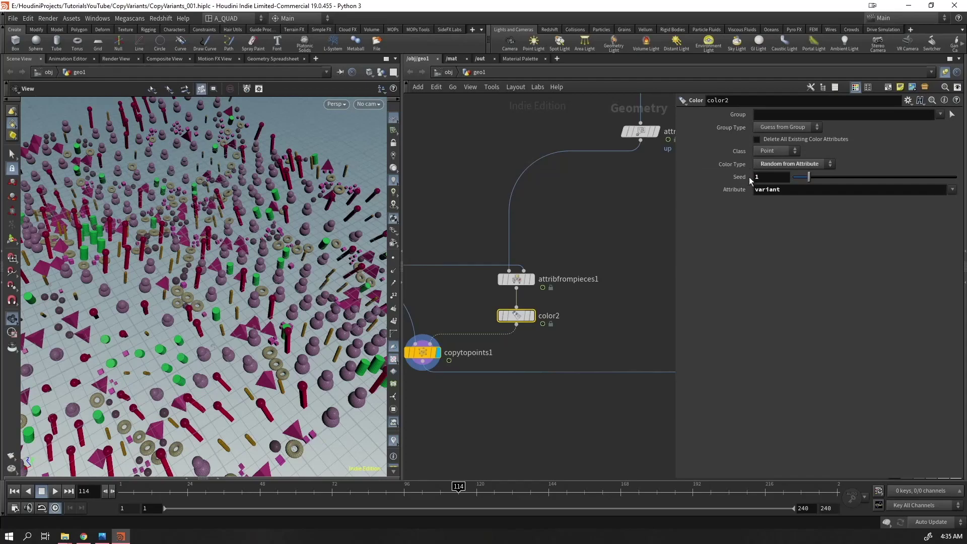
Inspect color2's Seed parameter in the Edit Parameter Interface window and close the window
click(907, 101)
click(894, 108)
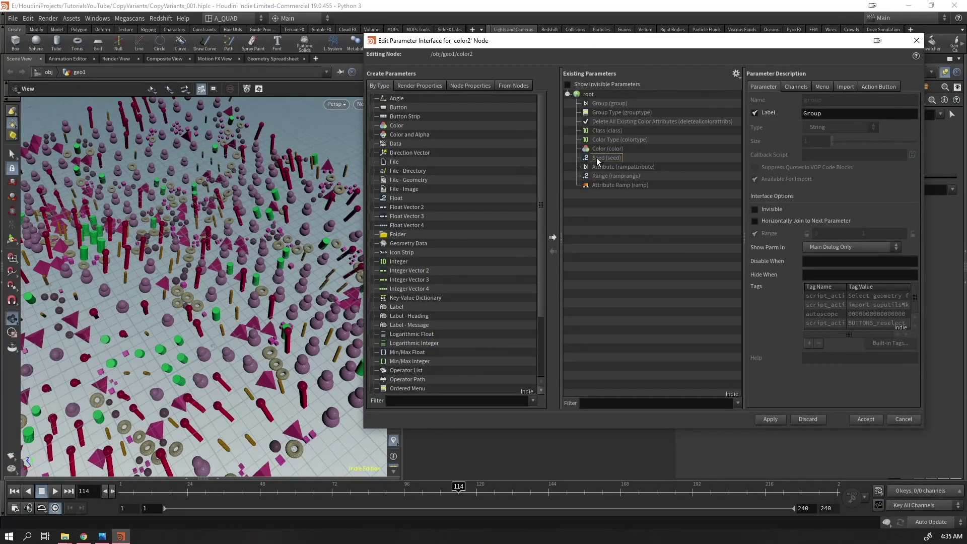
click(599, 158)
drag(742, 41, 623, 93)
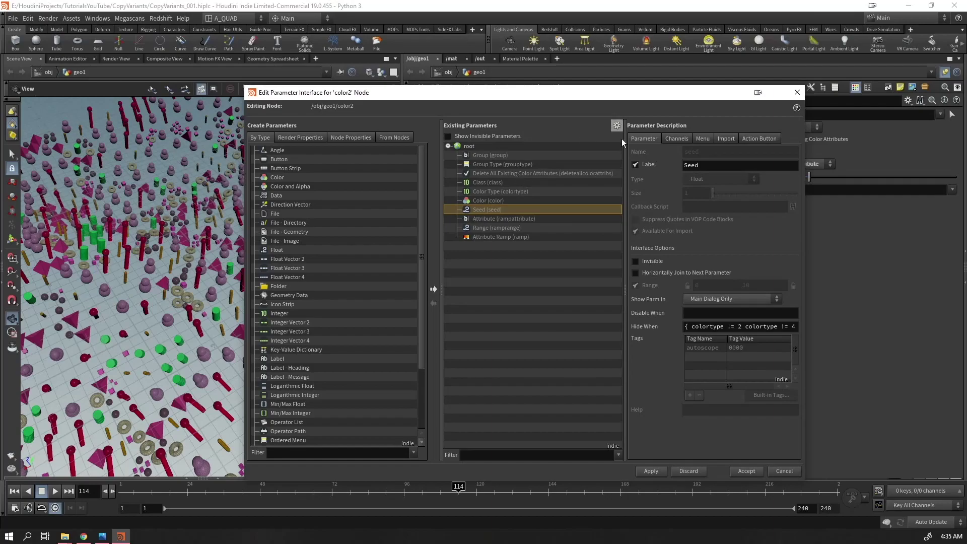
click(796, 92)
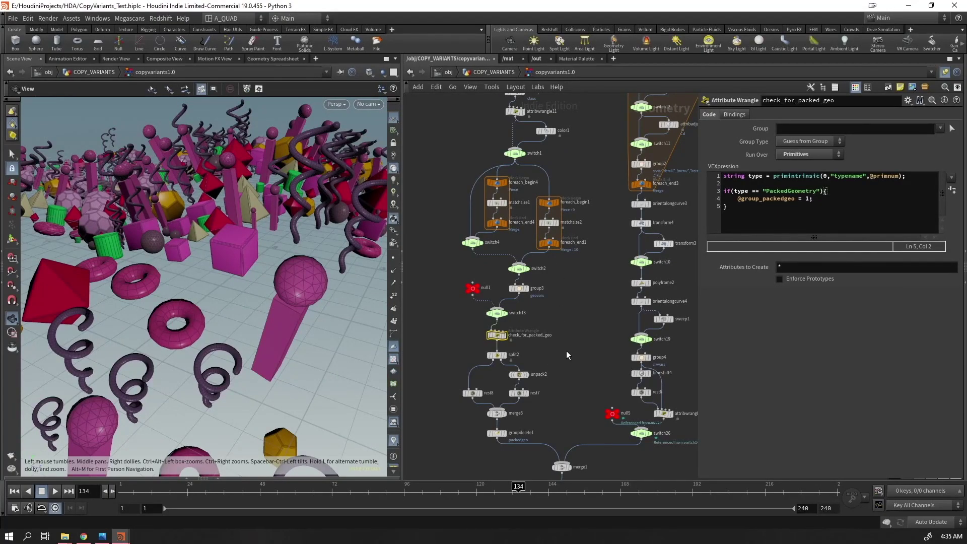
In the CopyVariants_Test scene, go up to COPY_VARIANTS and set the Color Seed of copyvariants1.0 to 0
middle_drag(567, 351, 532, 327)
click(473, 73)
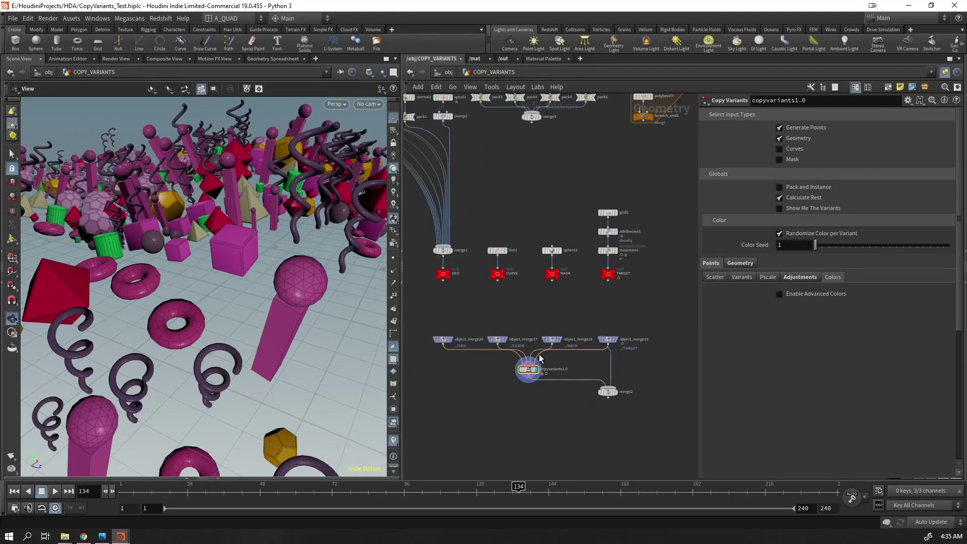
mouse_move(821, 246)
mouse_down()
mouse_move(902, 238)
mouse_move(824, 253)
mouse_move(815, 246)
mouse_up()
drag(217, 285, 282, 279)
text(0)
key(Return)
drag(281, 223, 285, 172)
Set the Color Seed of copyvariants1.0 to 1
drag(800, 244, 738, 263)
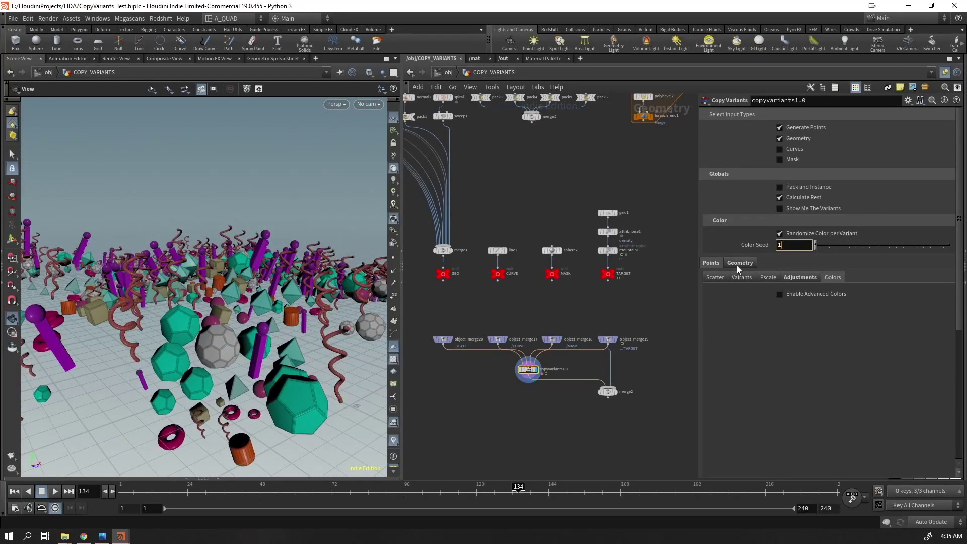
text(1)
key(Return)
drag(328, 237, 331, 294)
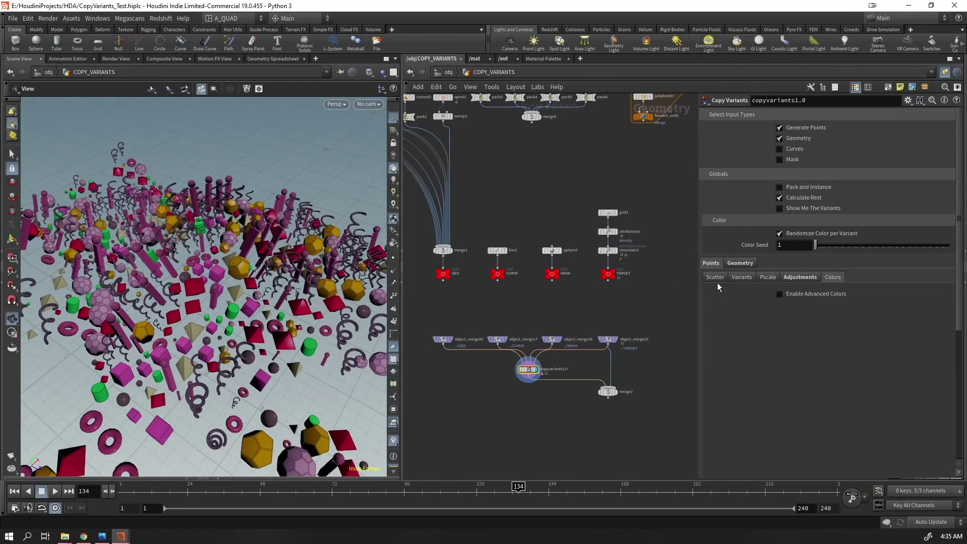
Examine the scattered variants from several angles and the source geometry nodes in the COPY_VARIANTS network
scroll(300, 342, down, 10)
drag(292, 343, 285, 275)
scroll(285, 304, up, 8)
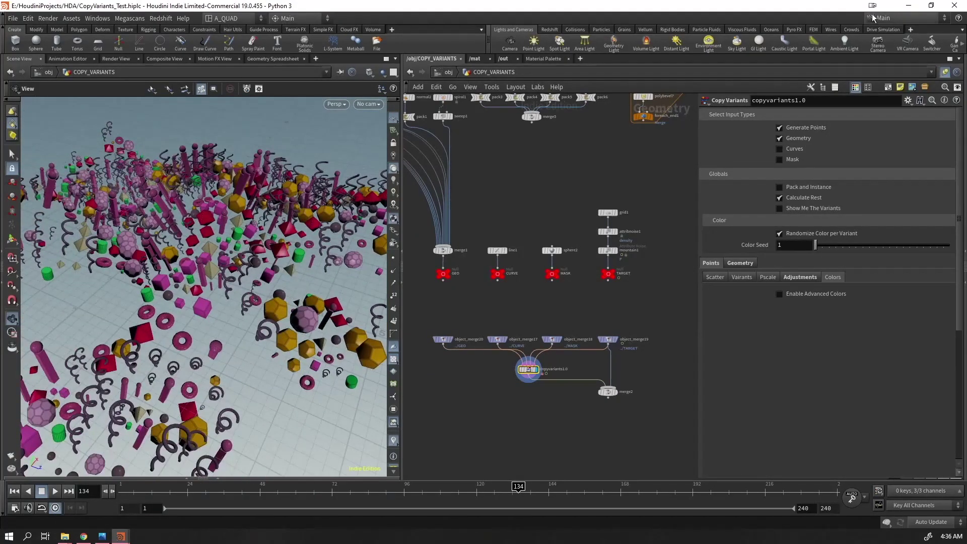
drag(282, 151, 345, 217)
middle_drag(233, 271, 295, 349)
drag(296, 349, 293, 307)
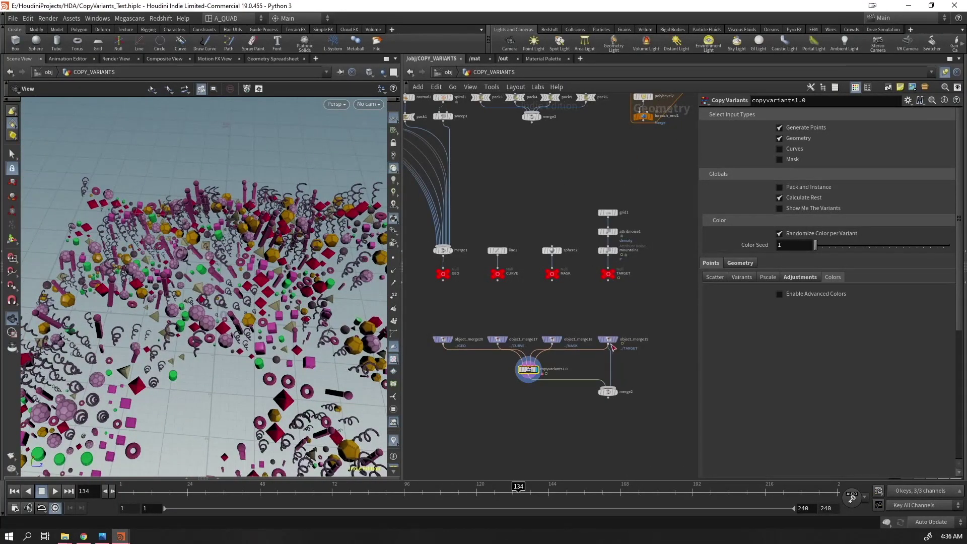
scroll(596, 276, up, 2)
middle_drag(596, 276, 643, 459)
scroll(551, 352, down, 3)
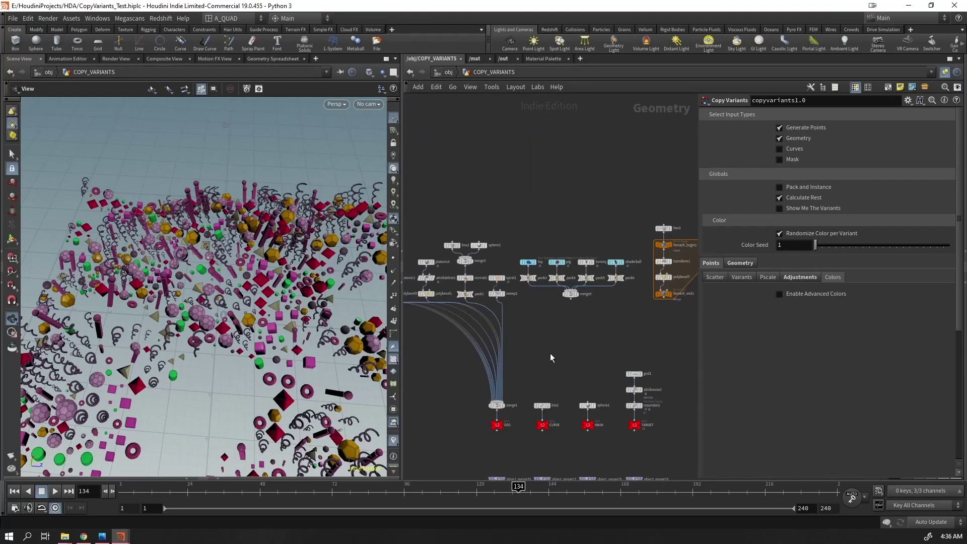
drag(297, 307, 322, 344)
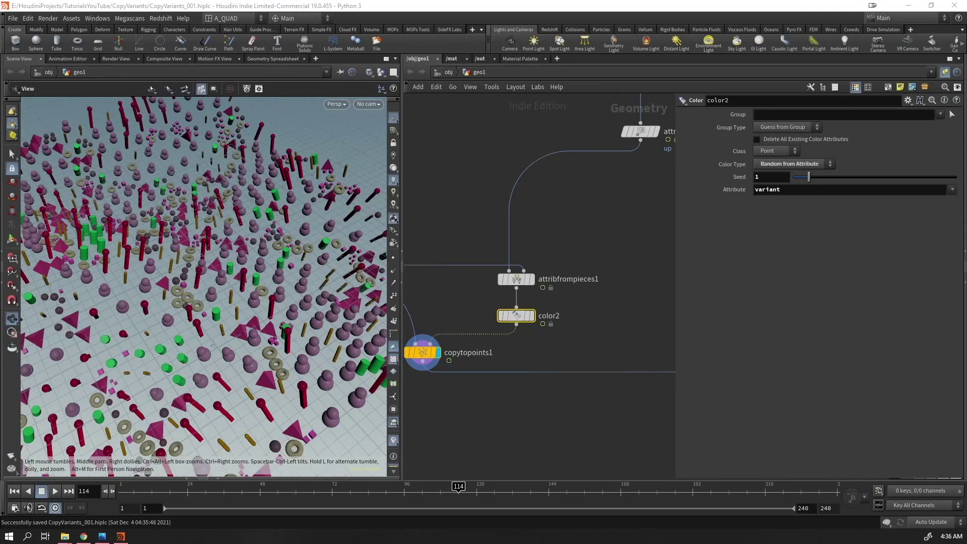
In the CopyVariants_001 scene, insert an Attribute Adjust Float between grid1 and mountain1 with the attribute name density
middle_drag(643, 221, 550, 473)
scroll(546, 381, down, 3)
middle_drag(579, 262, 534, 211)
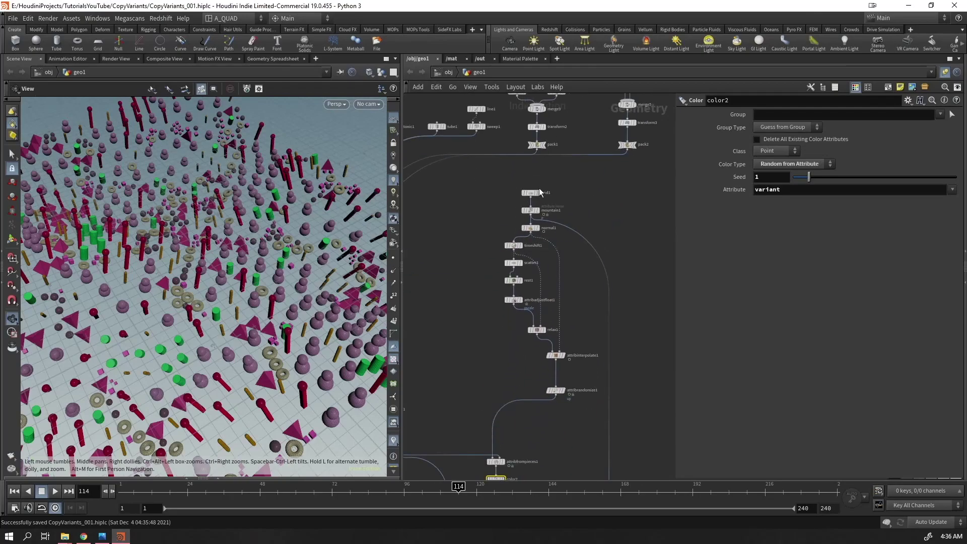
scroll(536, 204, up, 5)
drag(503, 192, 510, 132)
click(490, 238)
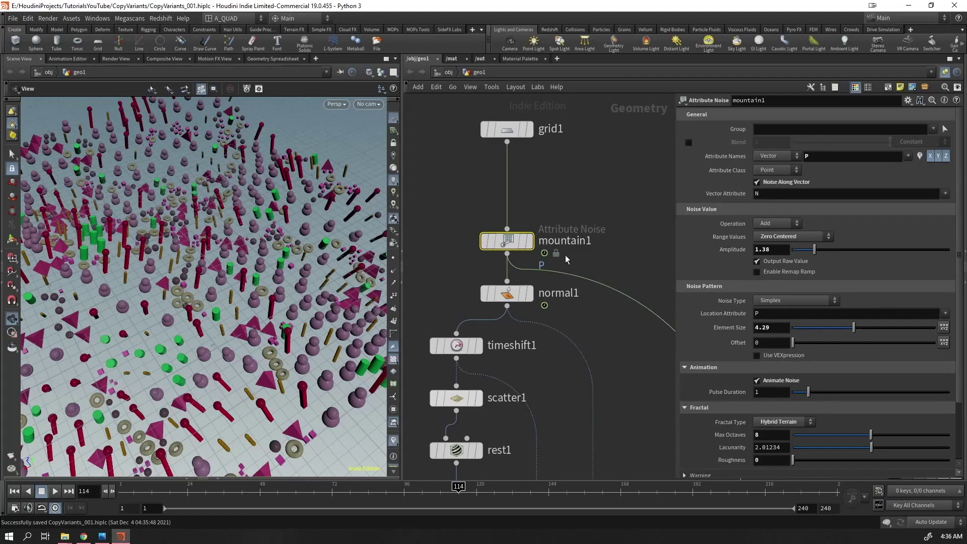
click(507, 187)
key(Tab)
text(attfl)
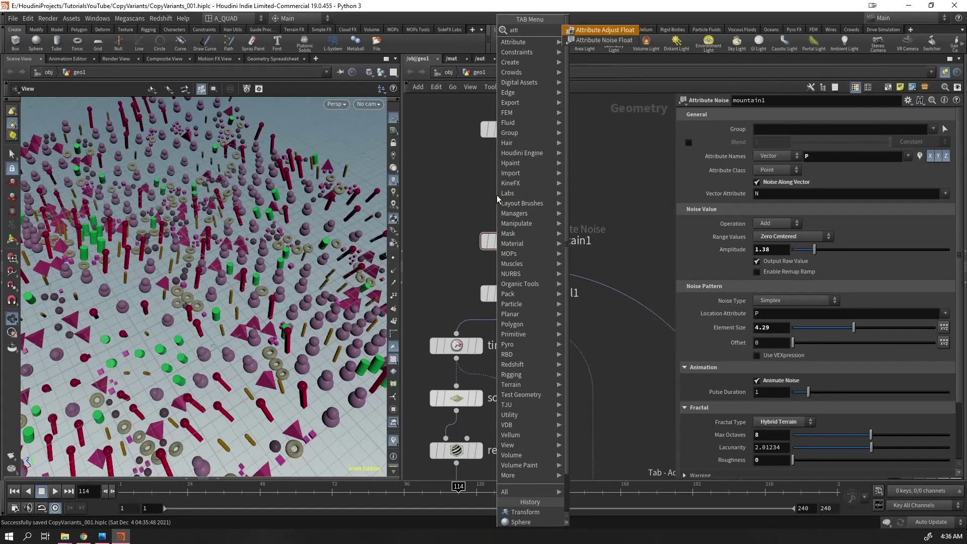
key(Return)
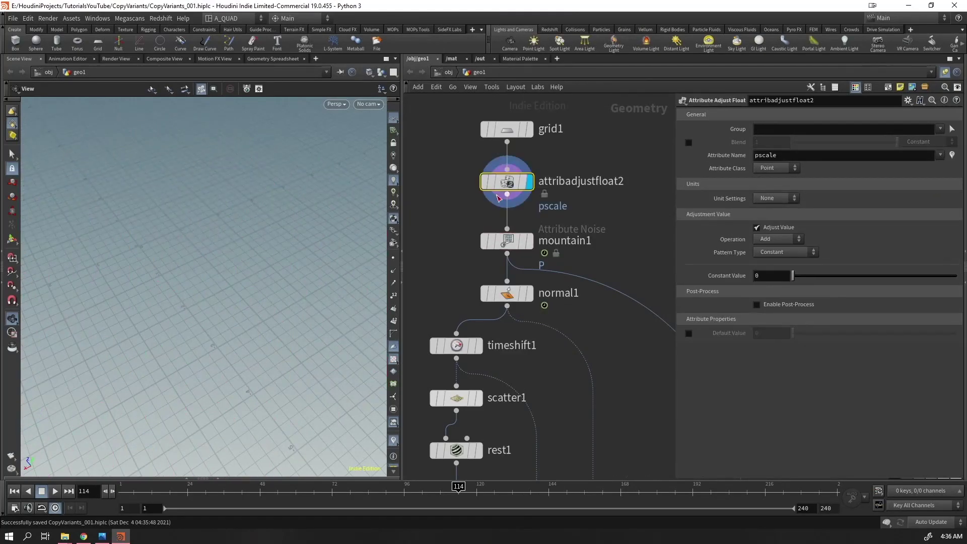
text(density)
key(Return)
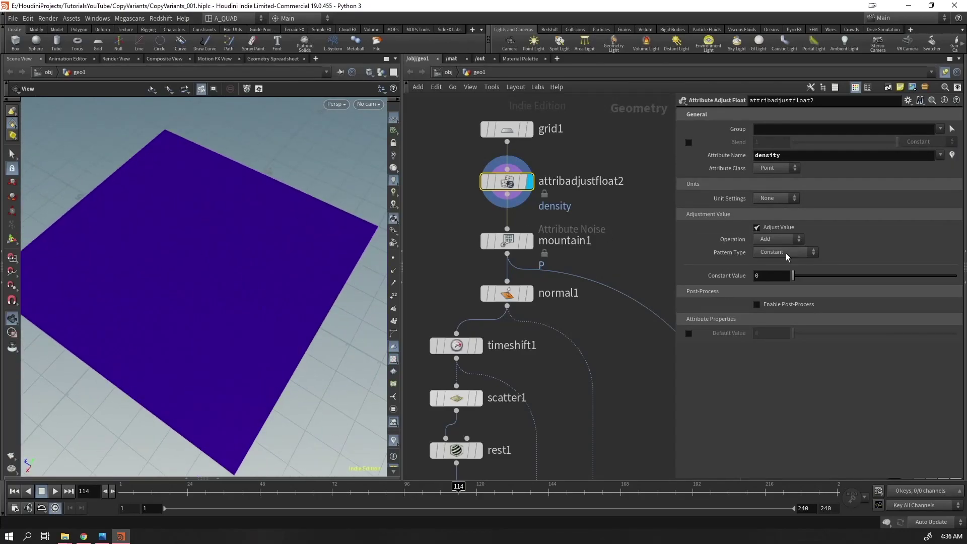
Set attribadjustfloat2's Pattern Type to Noise and its Element Size to 3
click(775, 239)
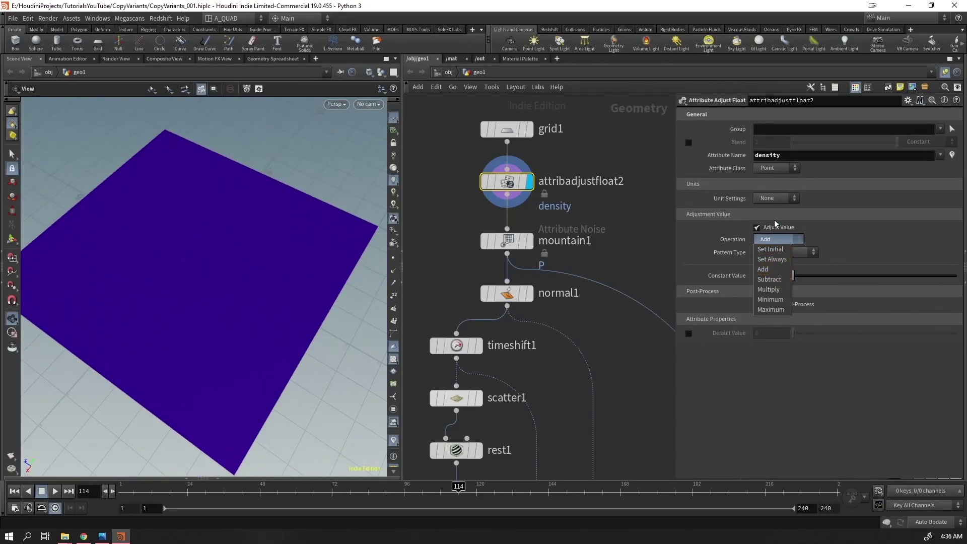
click(774, 220)
click(784, 252)
click(778, 285)
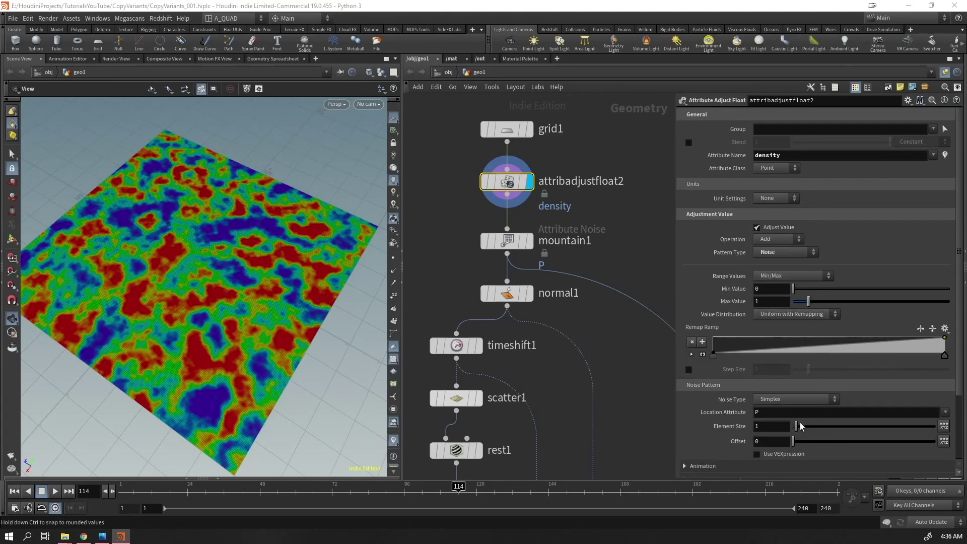
drag(795, 428, 799, 427)
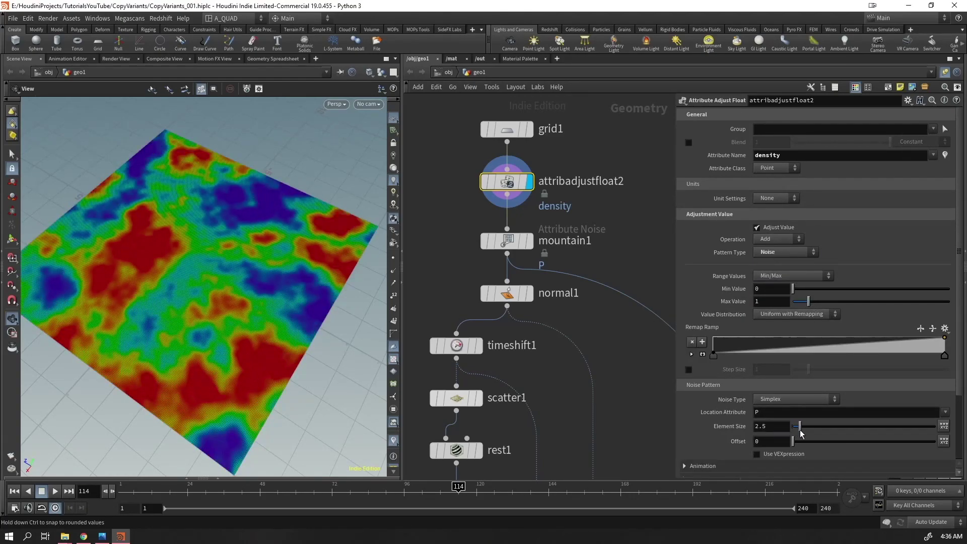
mouse_move(88, 307)
mouse_down()
mouse_move(91, 340)
mouse_move(96, 307)
mouse_up()
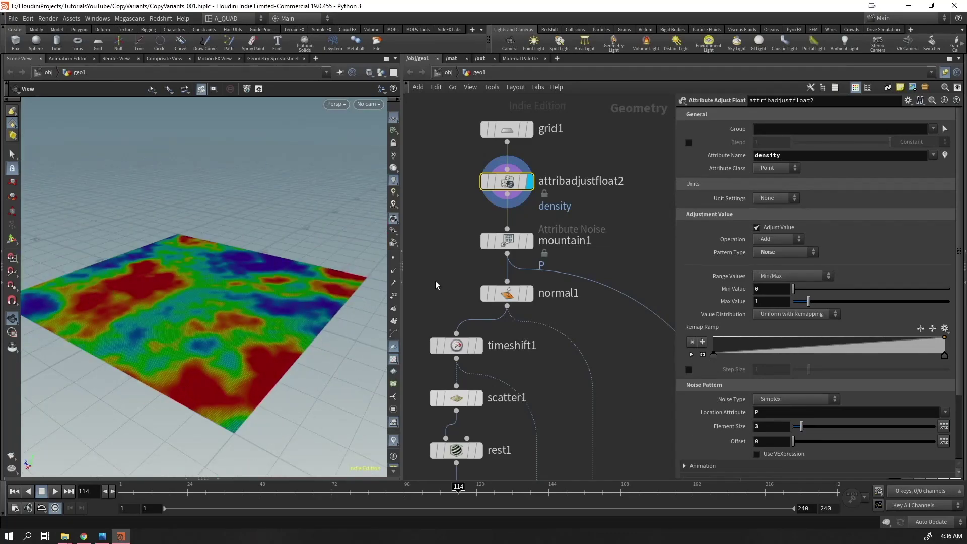
Display mountain1, play the animation to check the moving surface, and return to the first frame
click(534, 214)
click(508, 241)
key(Up)
drag(270, 302, 275, 338)
key(ctrl+Up)
Try moving attribadjustfloat2 between mountain1 and normal1, play the animation with it displayed, and undo the rewiring
drag(506, 187, 498, 276)
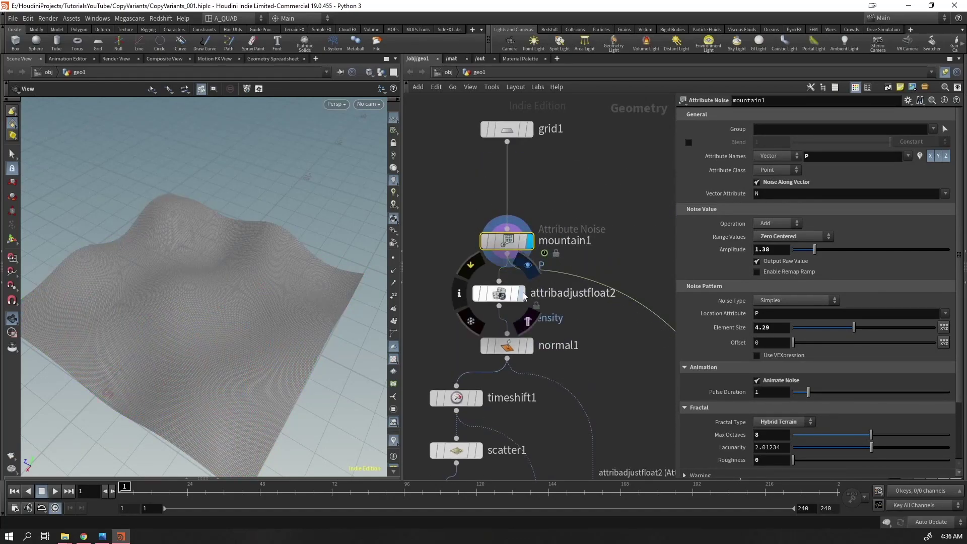
click(521, 294)
key(Up)
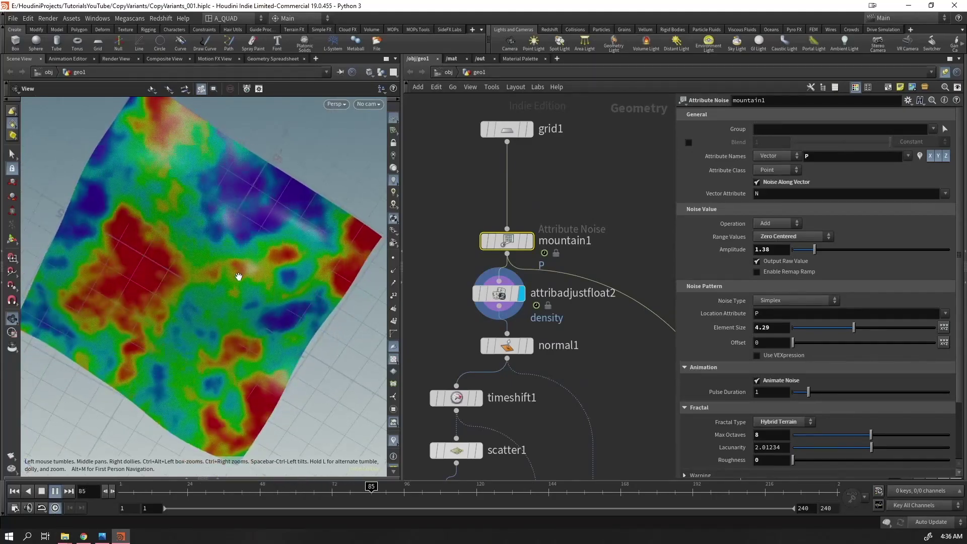
key(ctrl+Up)
key(ctrl+z)
key(ctrl+z)
mouse_move(507, 184)
mouse_down()
mouse_move(534, 184)
mouse_move(499, 187)
mouse_up()
Enable the Density Attribute density on scatter1 and display copytopoints1
middle_drag(535, 396, 592, 165)
click(503, 168)
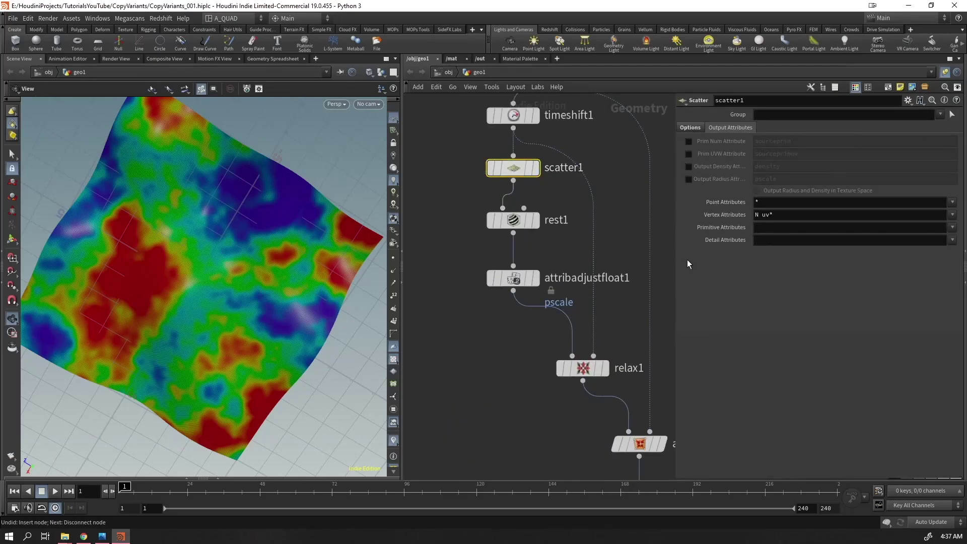
click(696, 129)
click(689, 166)
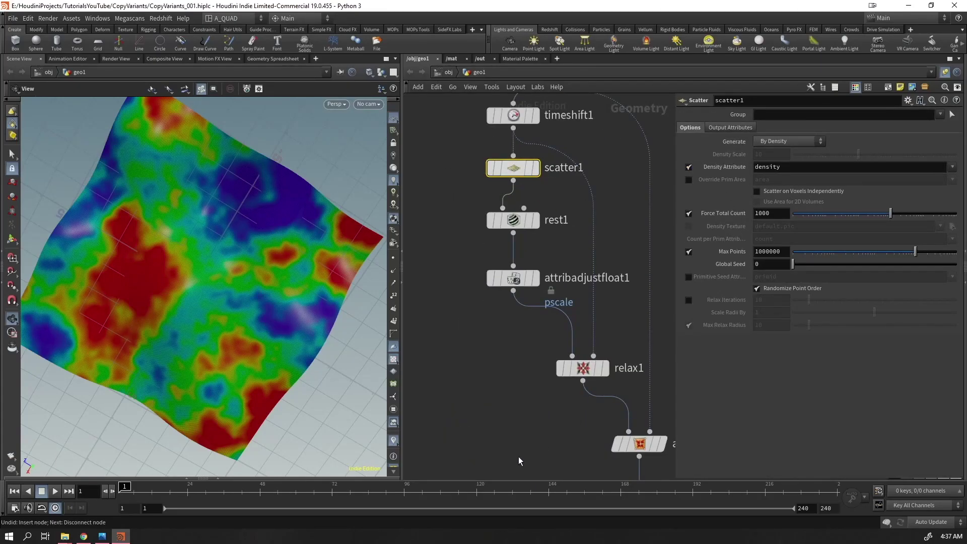
scroll(518, 462, down, 4)
middle_drag(519, 462, 583, 252)
click(527, 328)
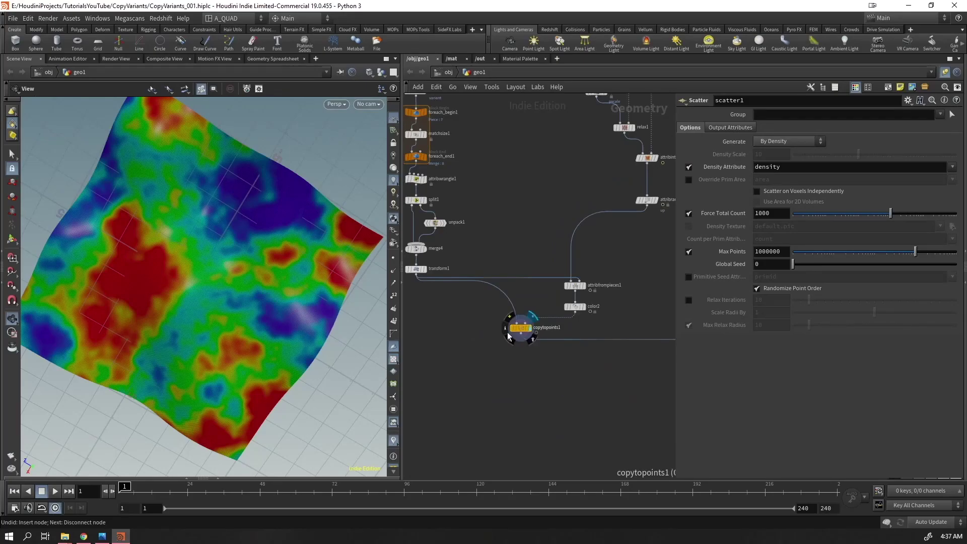
middle_drag(565, 157, 497, 331)
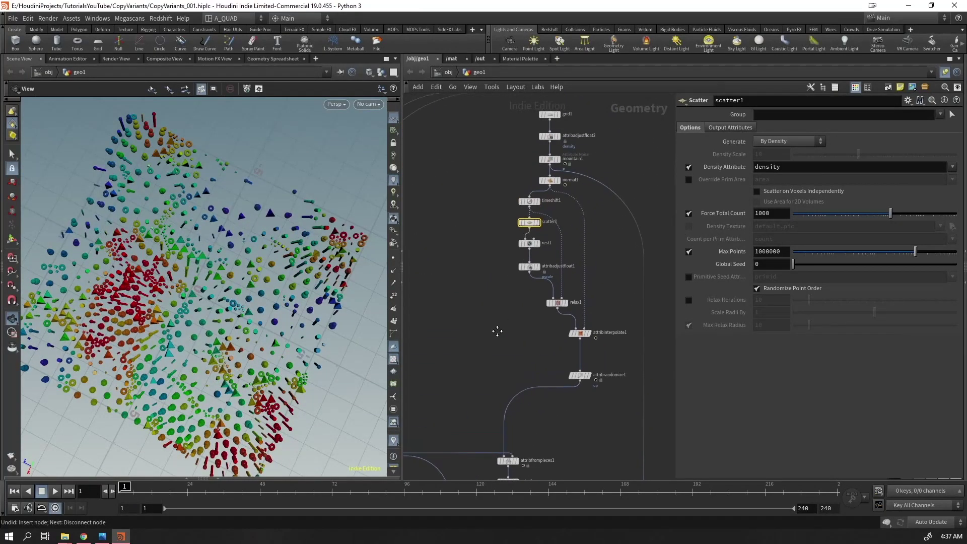
Lower relax1's Max Iterations to 3 and compare the distribution with attribadjustfloat2 bypassed and active
drag(843, 154, 799, 164)
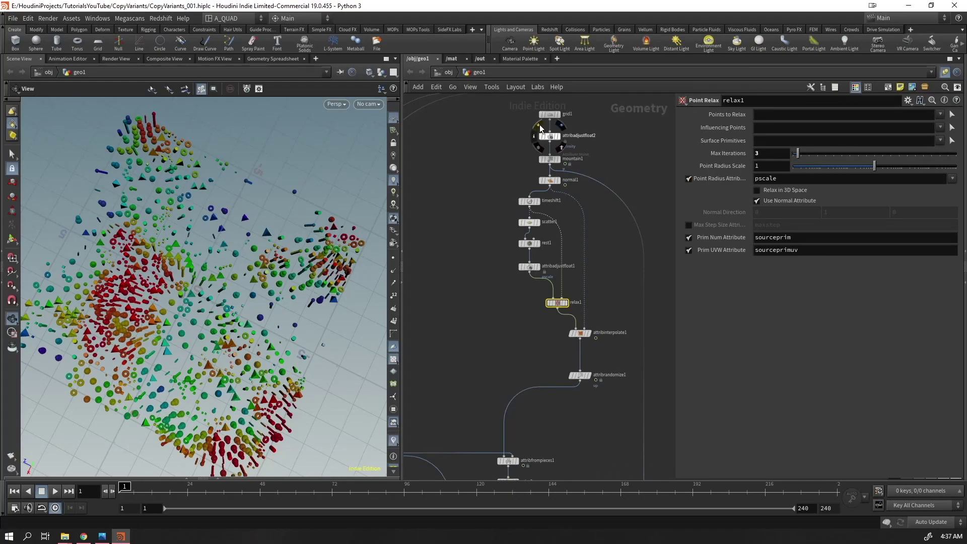
click(538, 126)
click(537, 126)
middle_drag(636, 143, 617, 157)
drag(462, 233, 507, 246)
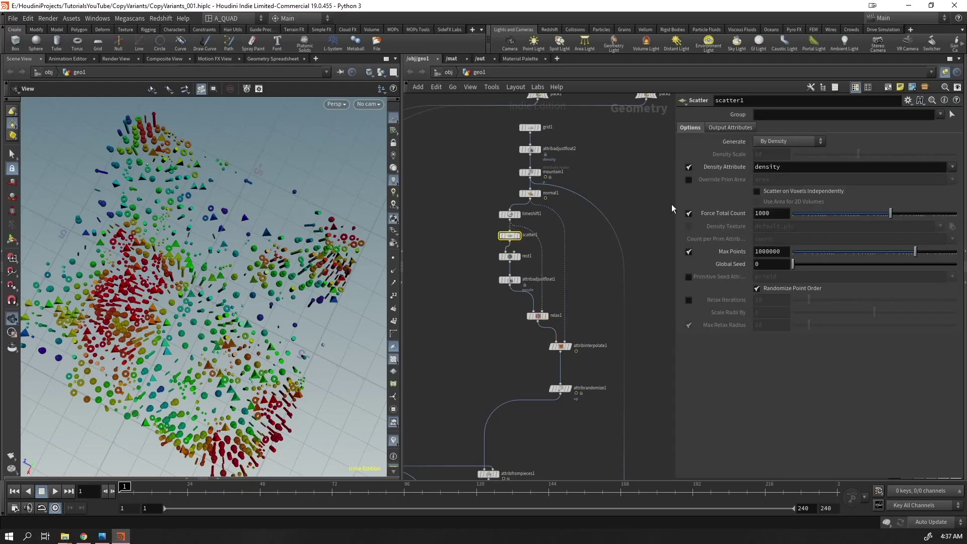
scroll(490, 225, up, 5)
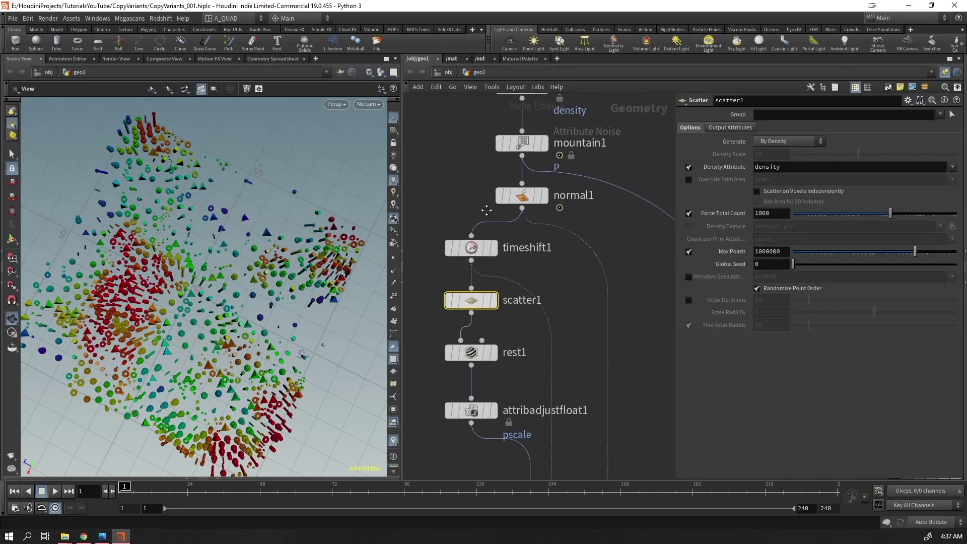
right_drag(453, 229, 503, 231)
text(aw)
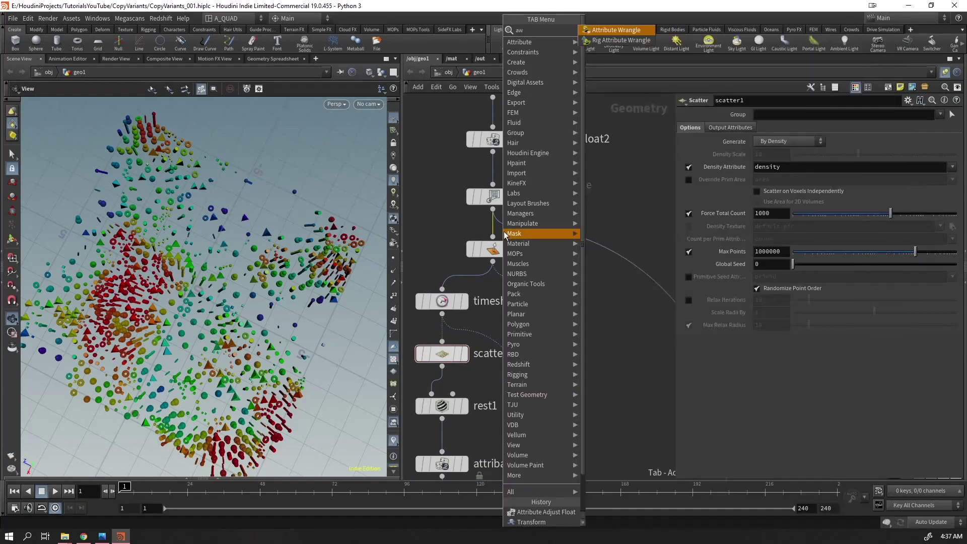
key(Return)
click(824, 217)
text(@density = 1;)
drag(336, 297, 353, 240)
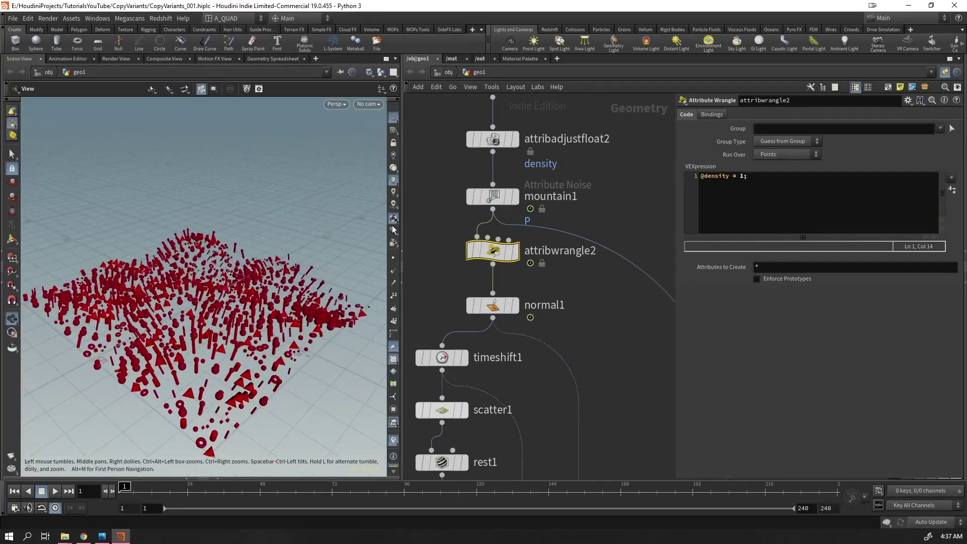
Bypass attribwrangle2 to compare the point distribution, and delete the wrangle
click(471, 251)
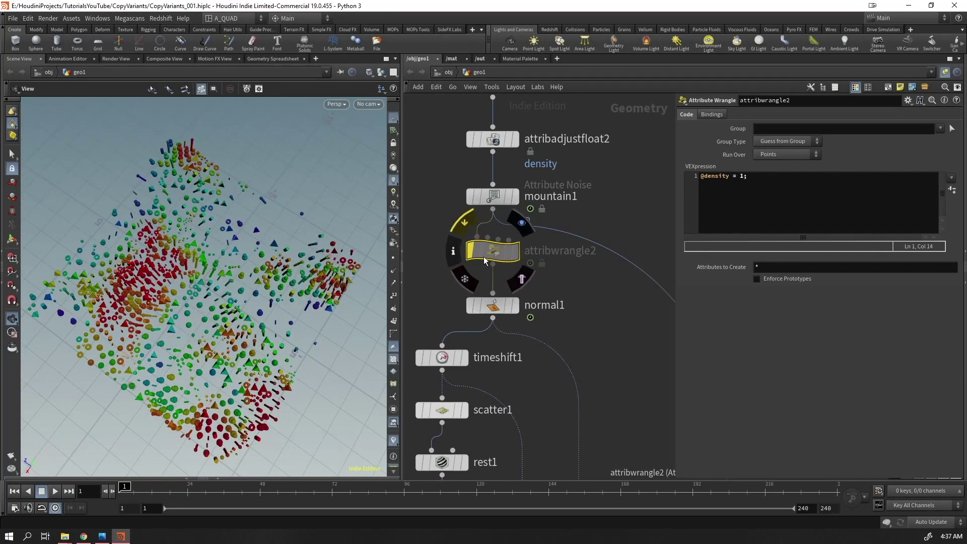
key(Delete)
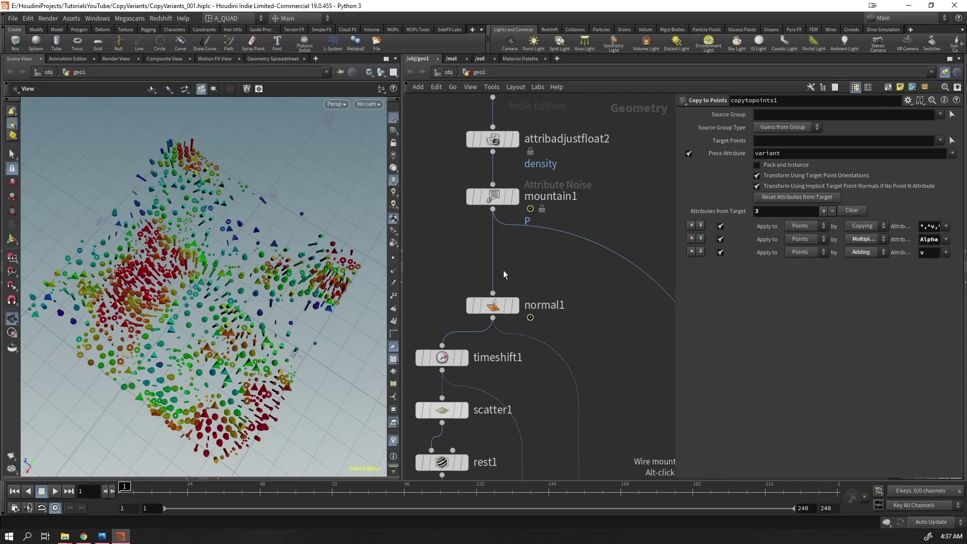
scroll(572, 382, down, 5)
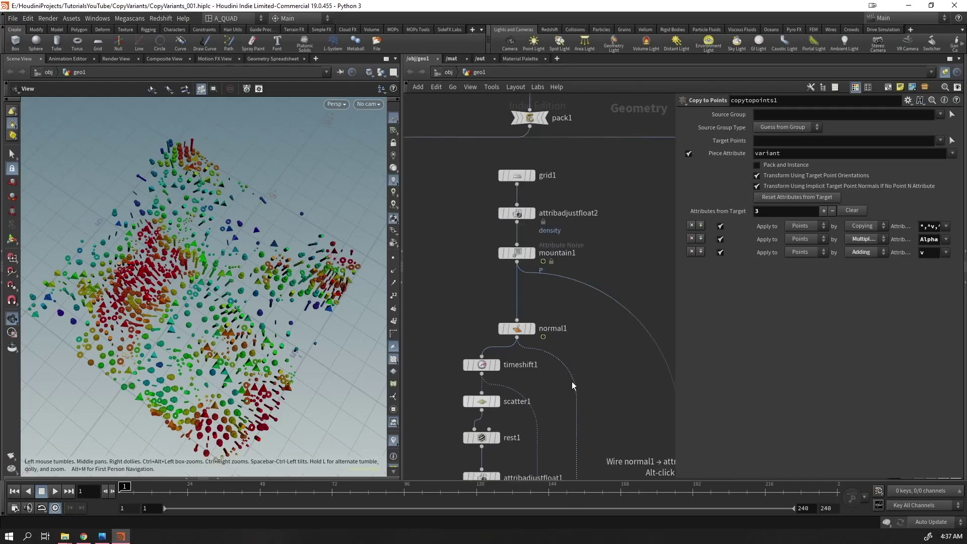
Switch to the CopyVariants_Test scene and go up from copyvariants1.0 to the COPY_VARIANTS network
middle_drag(616, 304, 617, 306)
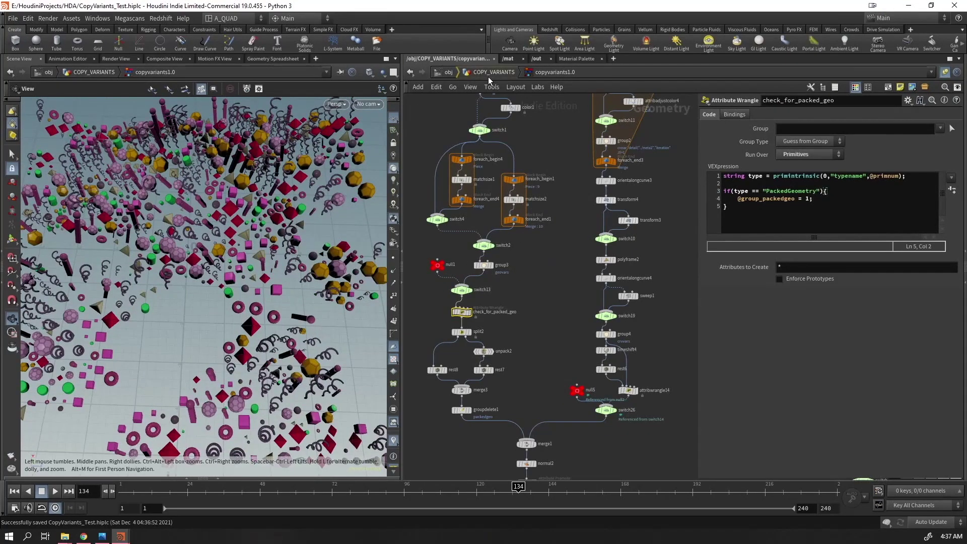
click(488, 75)
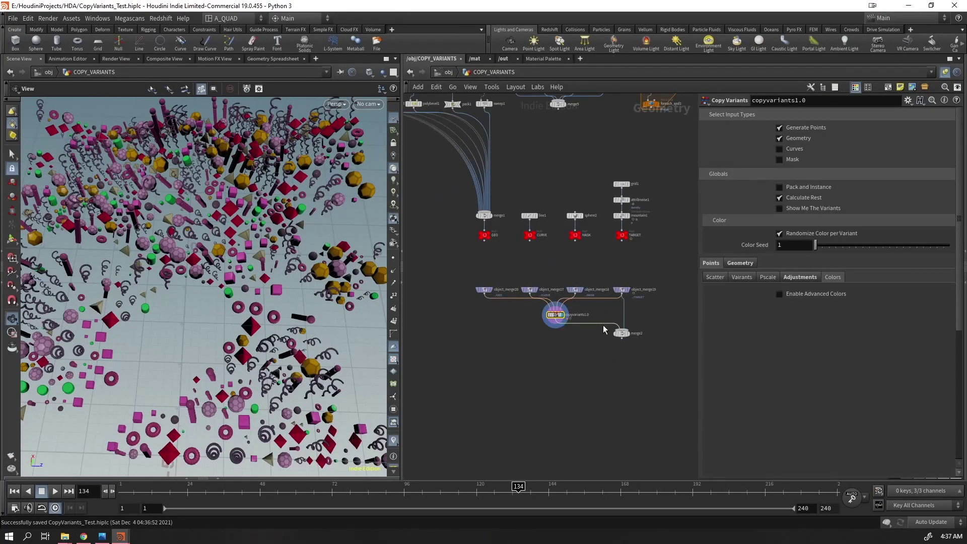
Examine copyvariants1.0's Scatter options in both the simple and Advanced Interface modes, including the density and relax settings
click(714, 278)
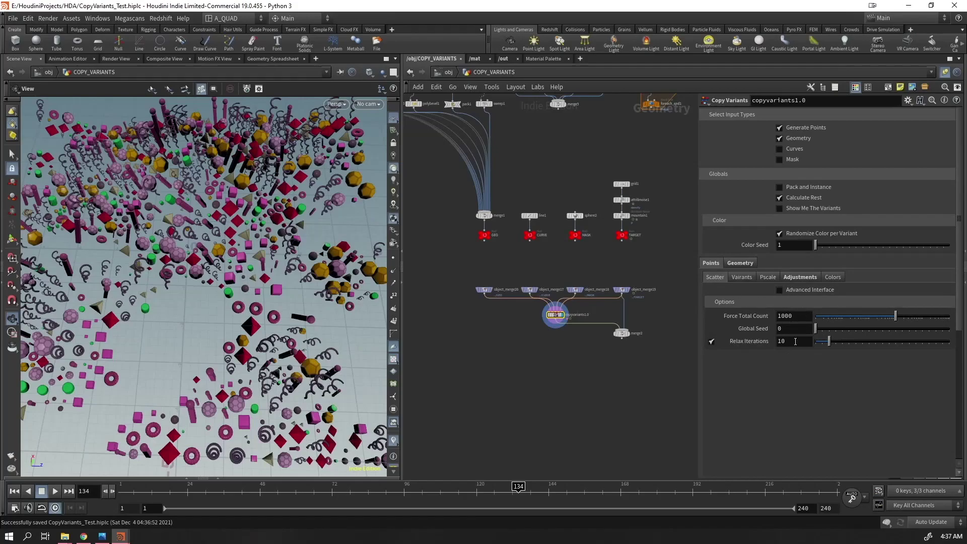
click(796, 291)
scroll(874, 323, down, 4)
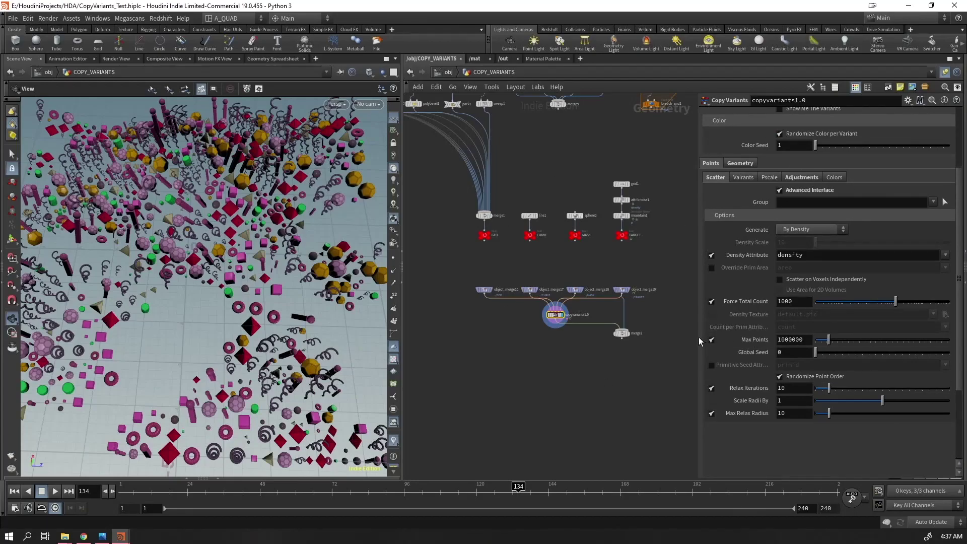
scroll(773, 259, up, 1)
click(780, 227)
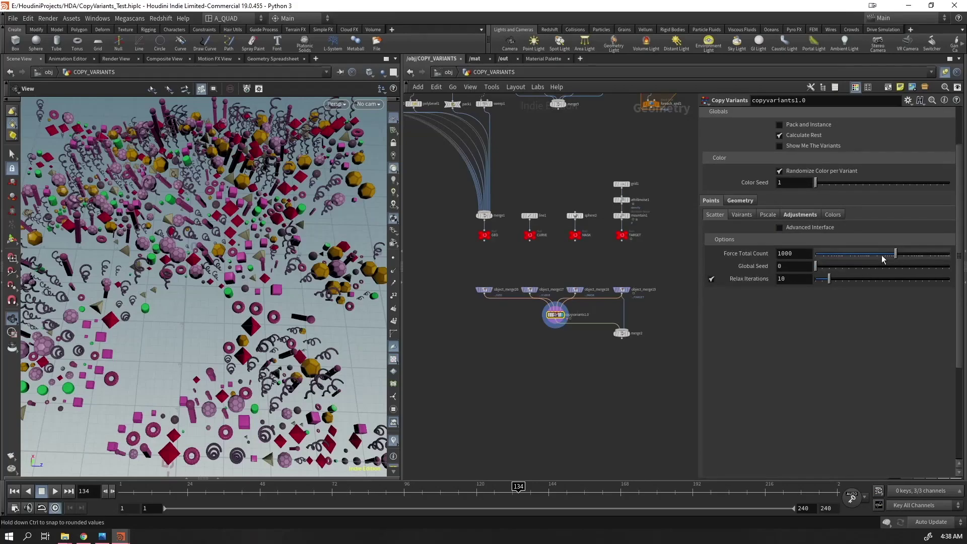
click(802, 229)
scroll(801, 340, down, 2)
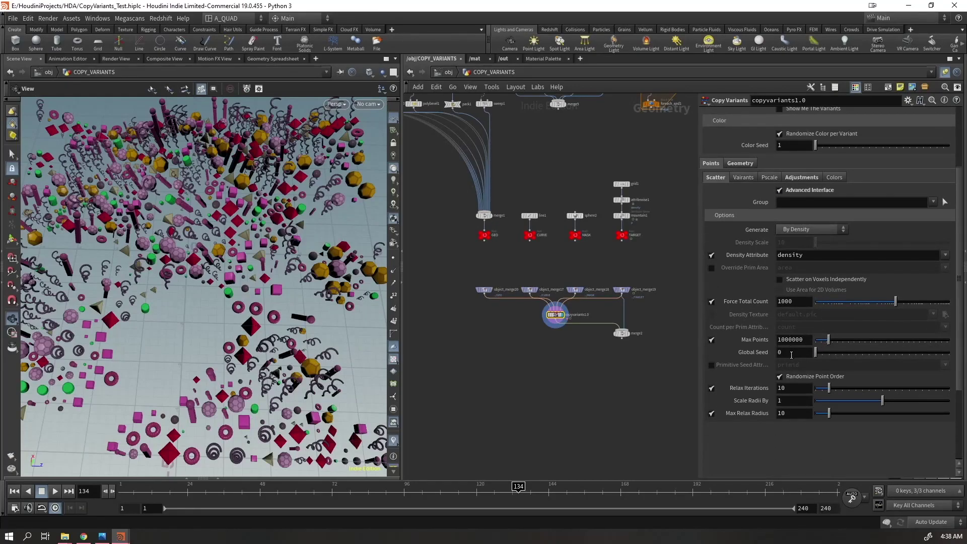
scroll(801, 380, down, 3)
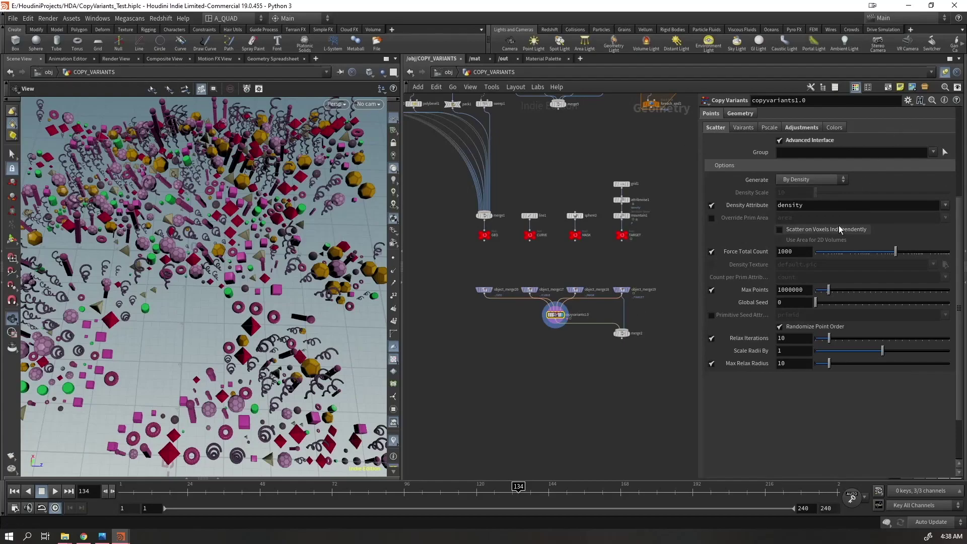
scroll(649, 284, up, 2)
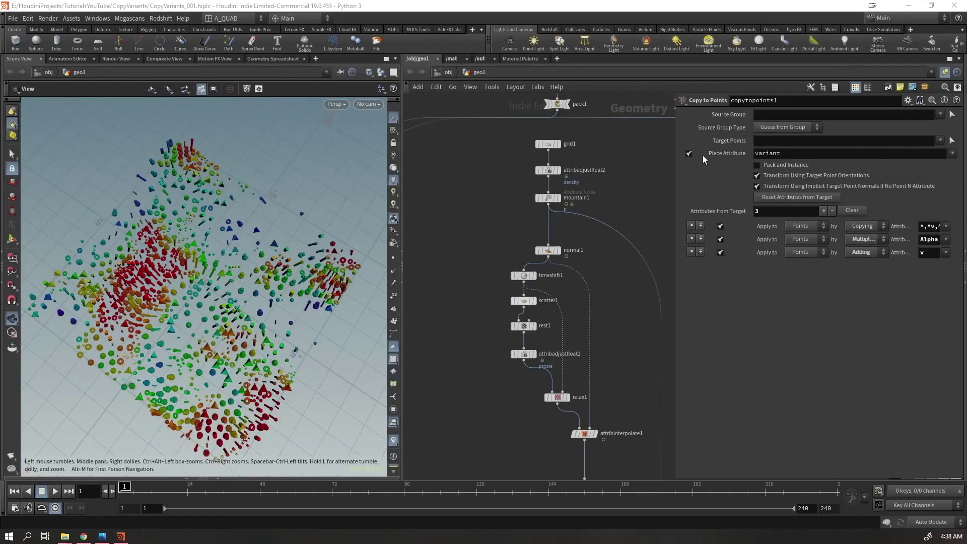
Switch to the CopyVariants_001 scene and insert an Attribute Wrangle between mountain1 and normal1, ready for VEX code
click(613, 207)
key(Tab)
text(aw)
key(Return)
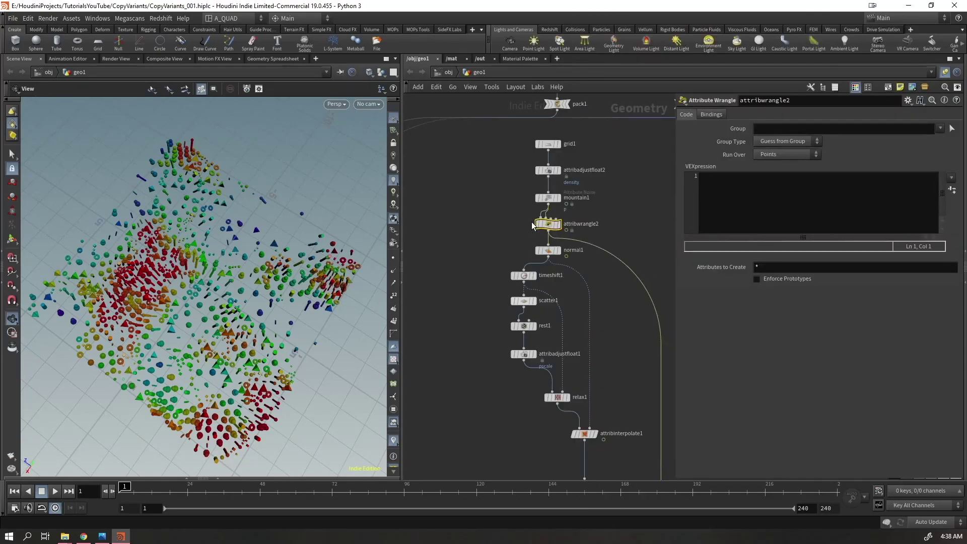
scroll(587, 217, up, 5)
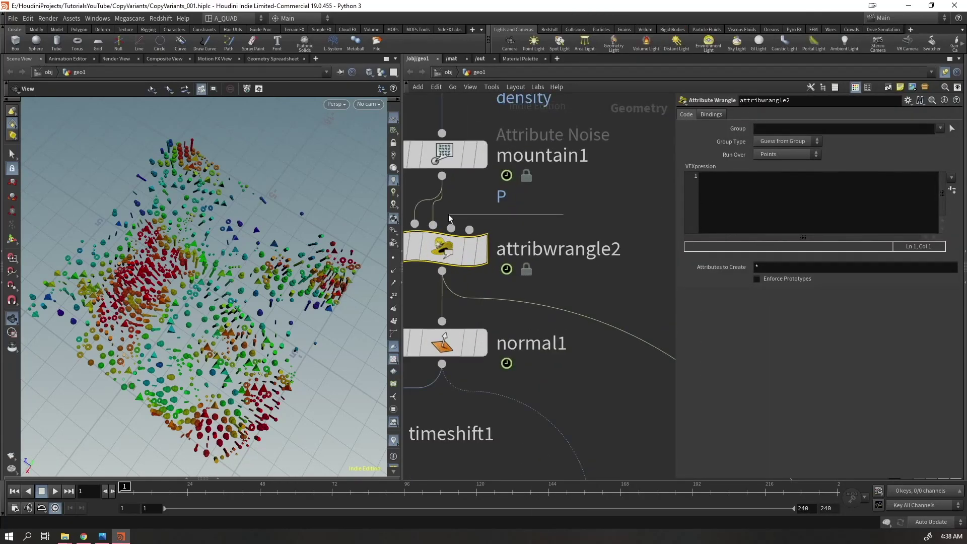
scroll(576, 217, down, 5)
click(771, 207)
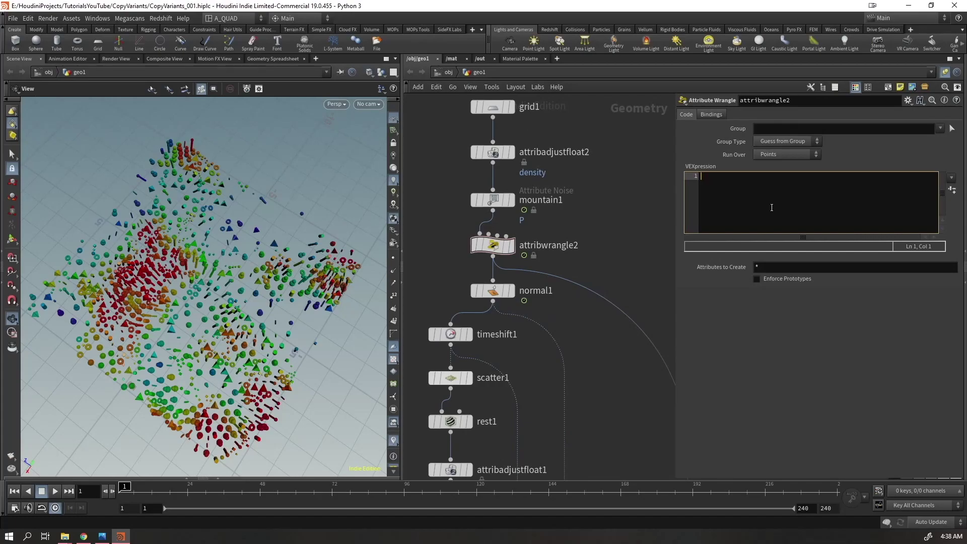
key(alt+e)
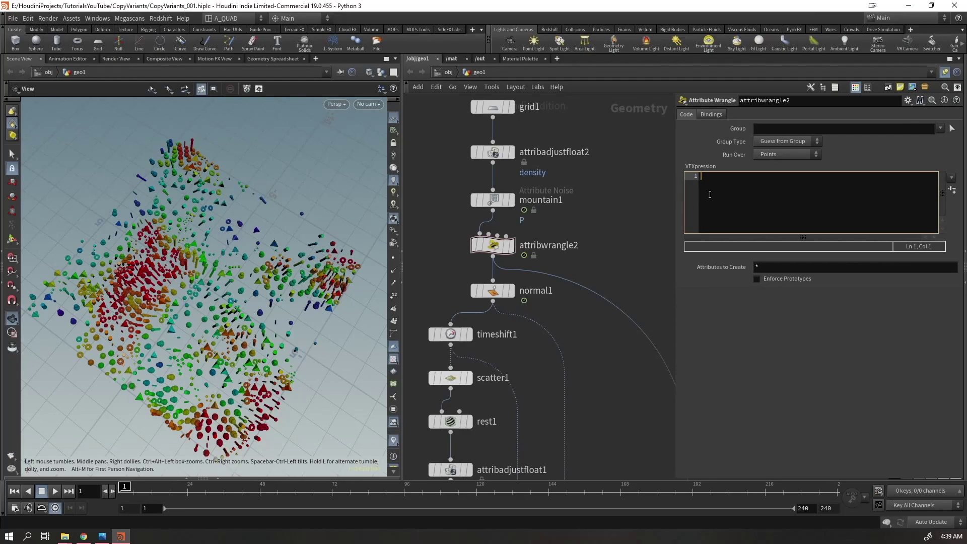
Write an empty if/else block with braces in attribwrangle2's VEXpression
text(if())
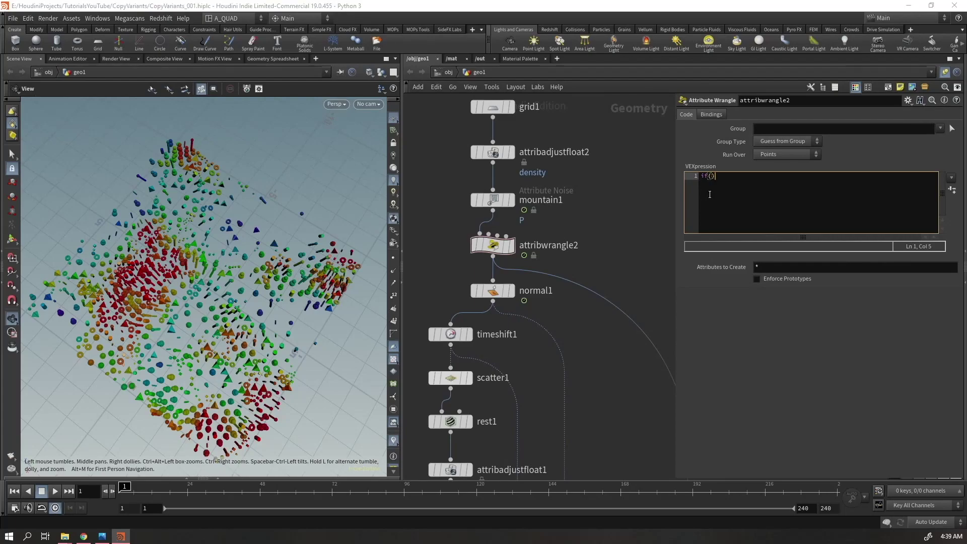
text({)
key(Return)
key(Return)
text(})
key(Return)
key(Return)
text(else{)
key(Return)
key(Return)
text({)
key(BackSpace)
text(})
Fill the if condition with haspointattrib(0,"density"), consulting the function's help page for its arguments
click(710, 175)
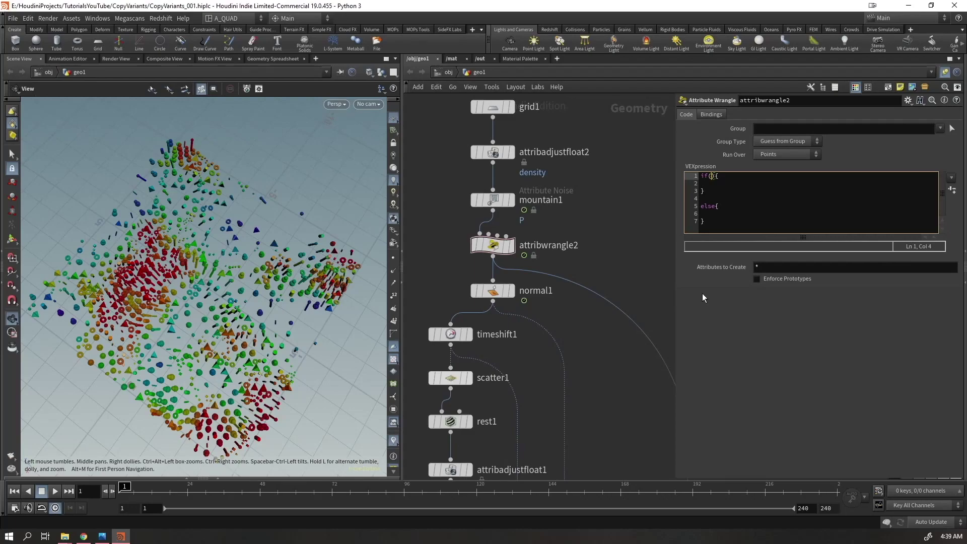
text(haspoi)
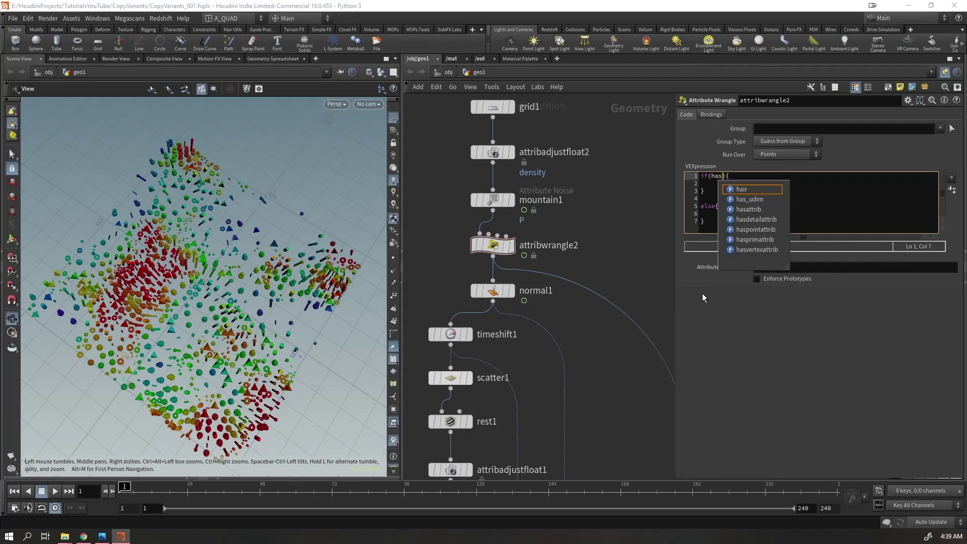
key(Return)
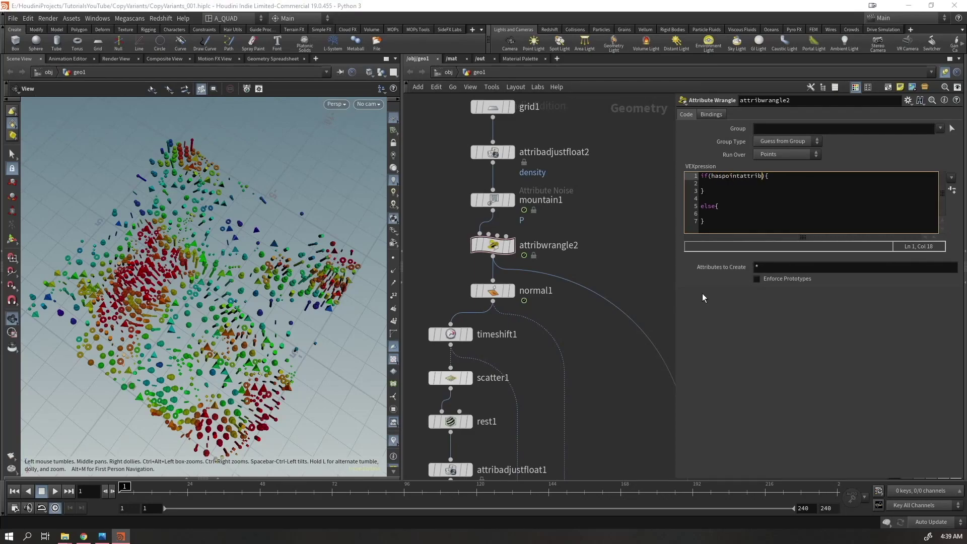
text(()
key(Left)
key(Left)
click(746, 180)
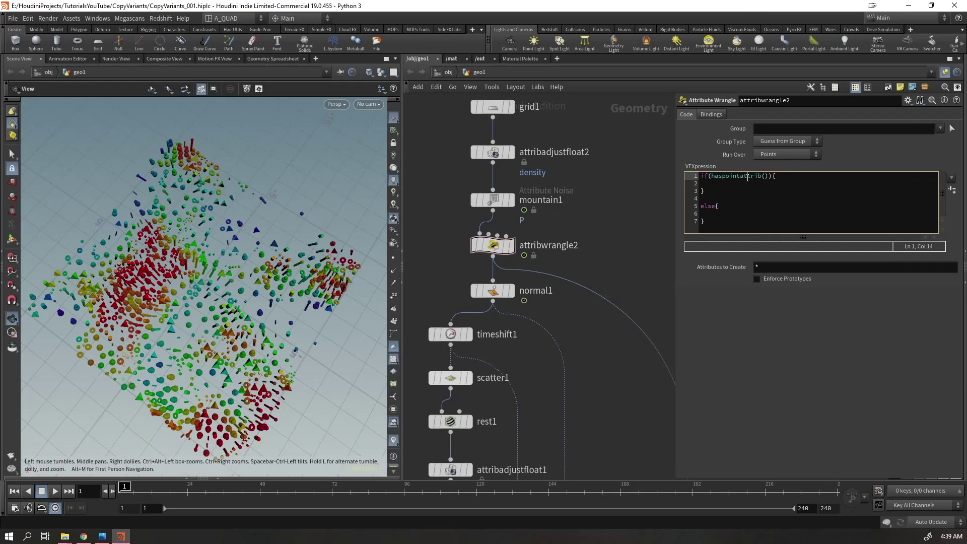
key(F1)
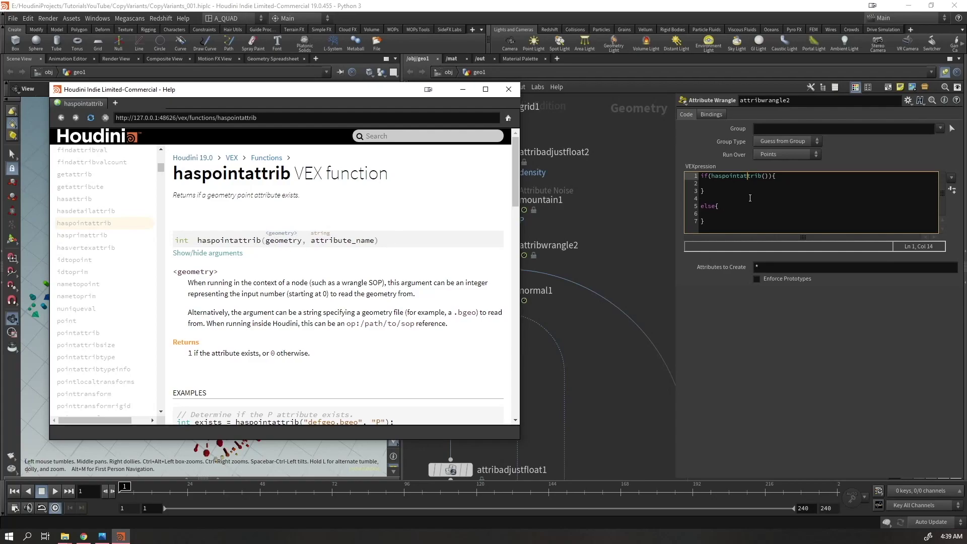
click(765, 176)
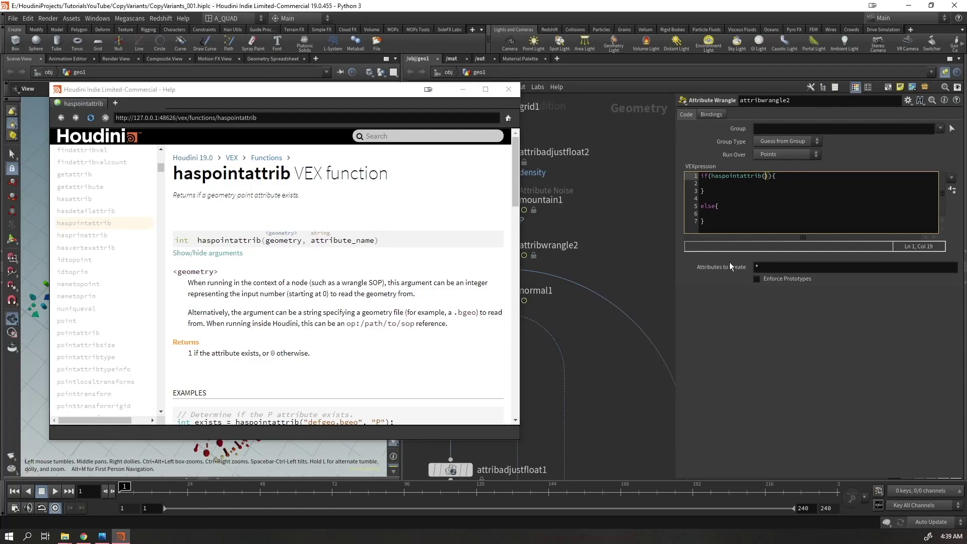
text(0,)
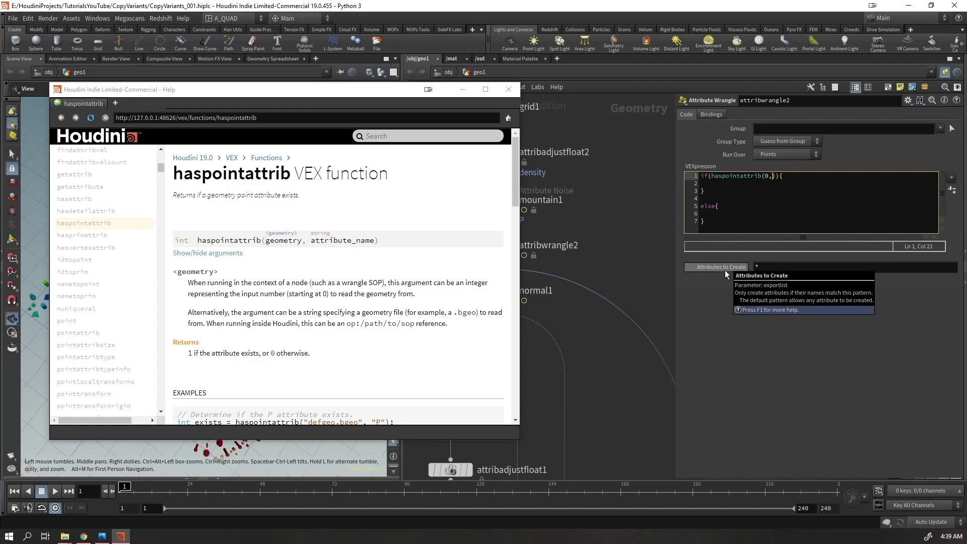
text("density)
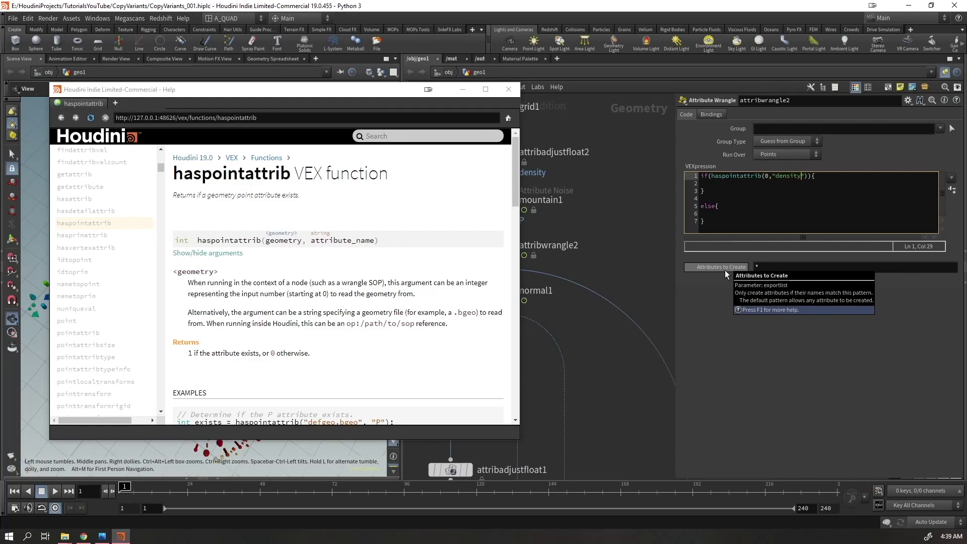
click(463, 89)
Put "f@density;" in the if branch and "f@density = 1;" in the else branch
click(732, 187)
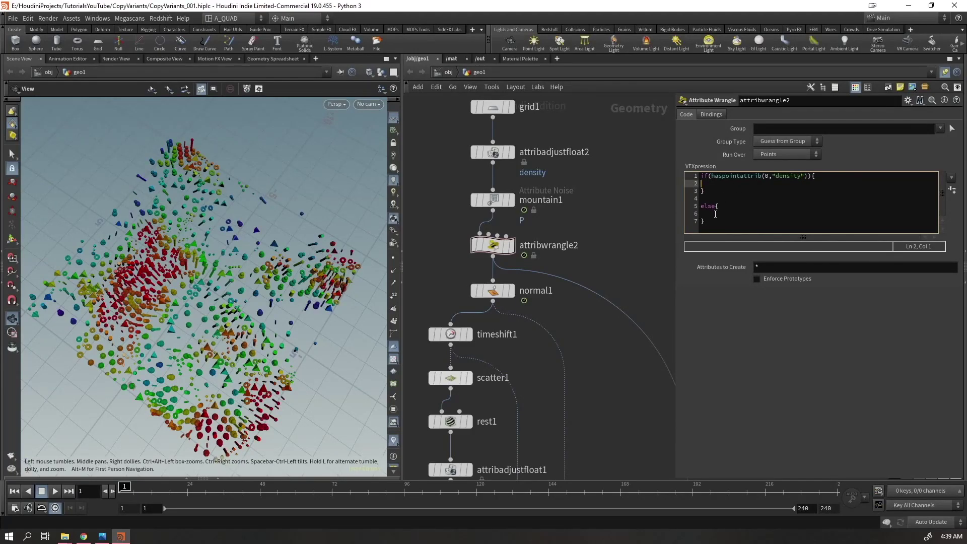
key(Tab)
text(f@den)
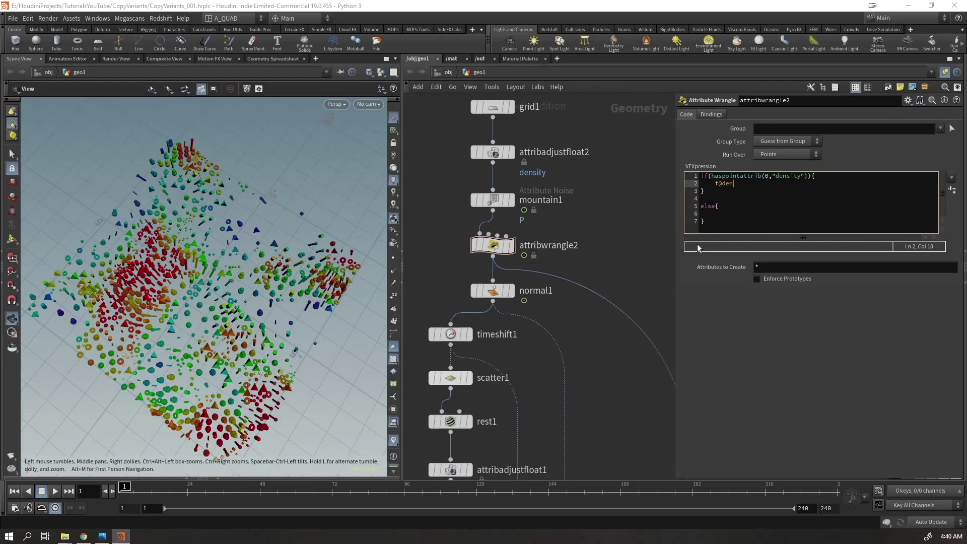
text(sity;)
key(Down)
key(Down)
key(Down)
click(720, 216)
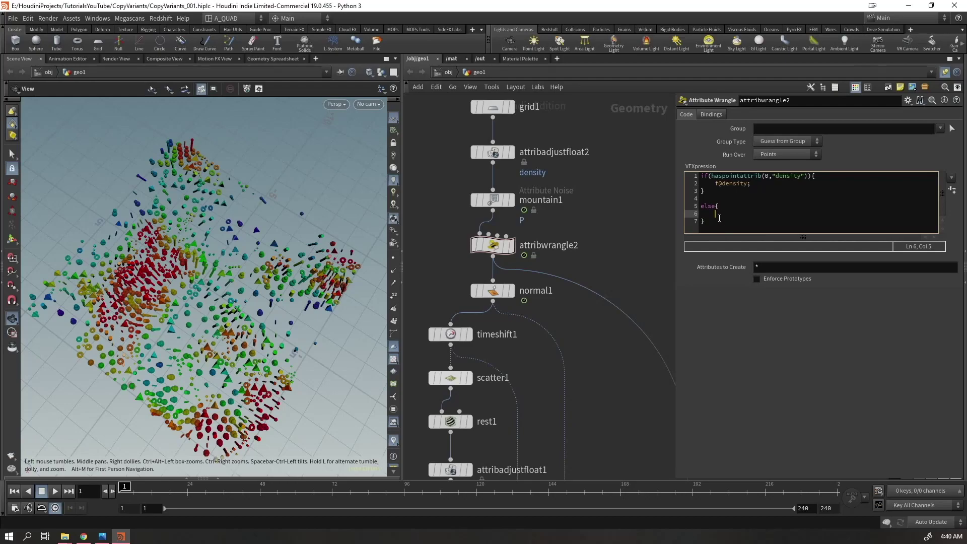
text(f@)
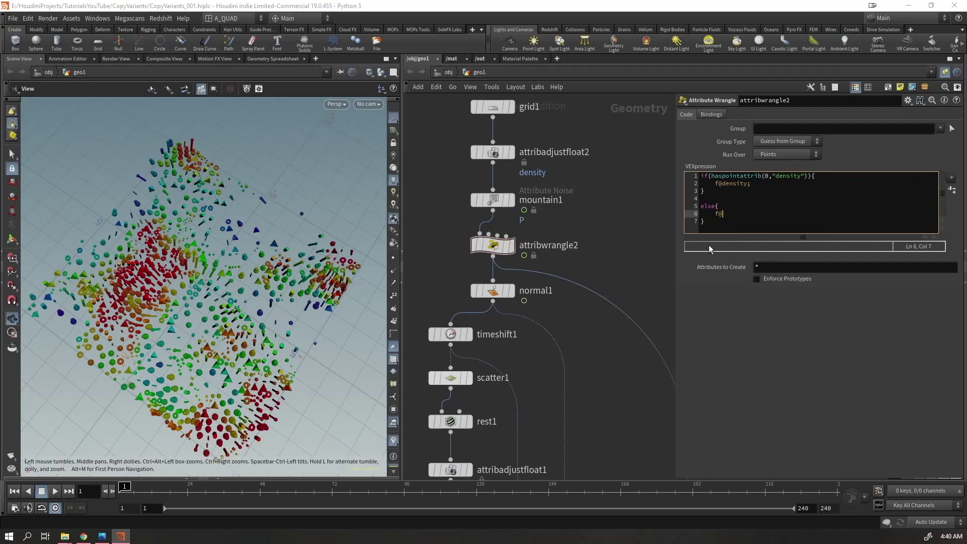
text(density = 1;)
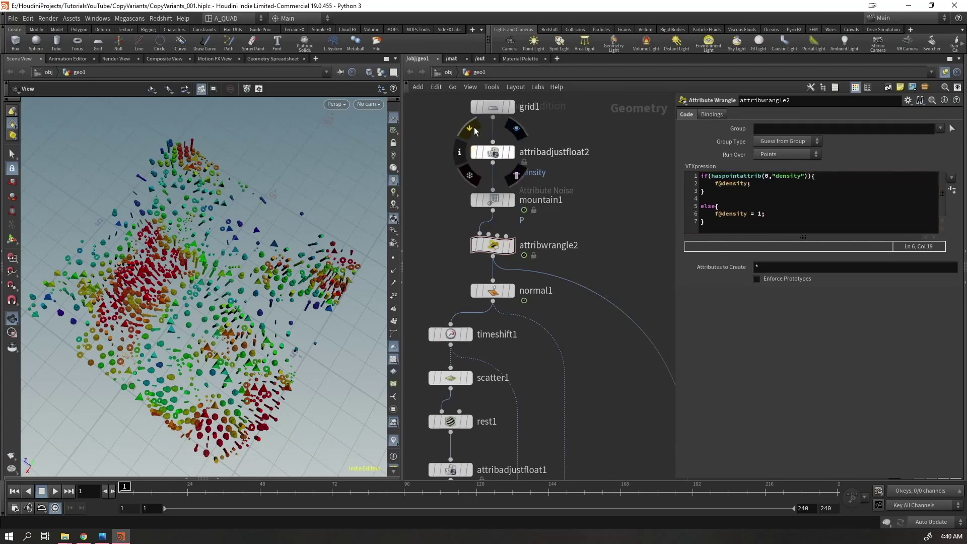
Test the density fallback by toggling the bypass on attribadjustfloat2 and attribwrangle2, leaving attribadjustfloat2 bypassed and the wrangle active
click(474, 127)
click(473, 126)
click(473, 127)
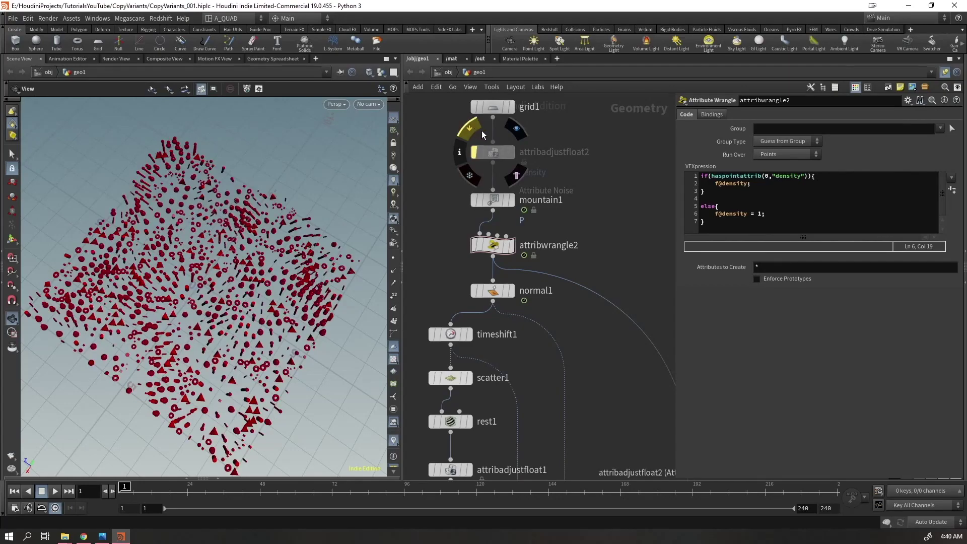
click(473, 221)
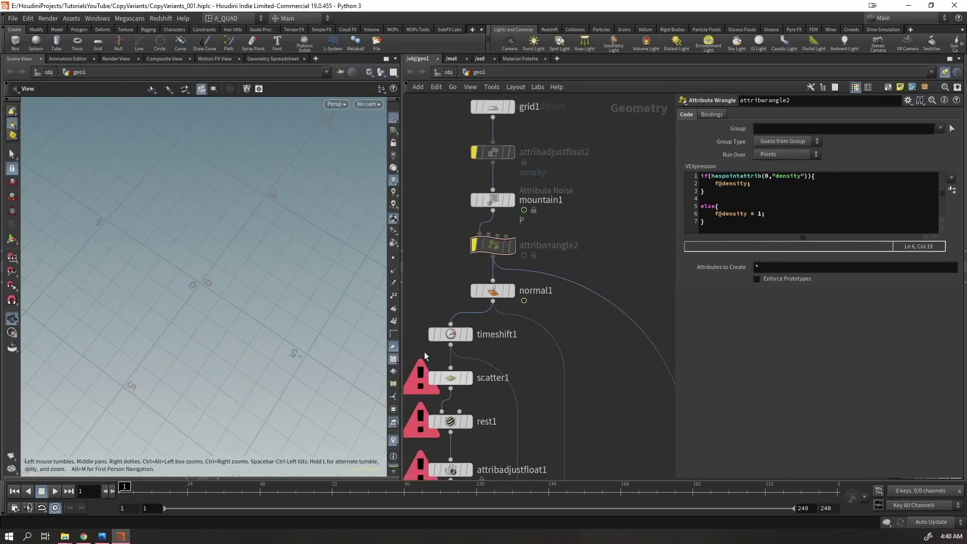
click(450, 378)
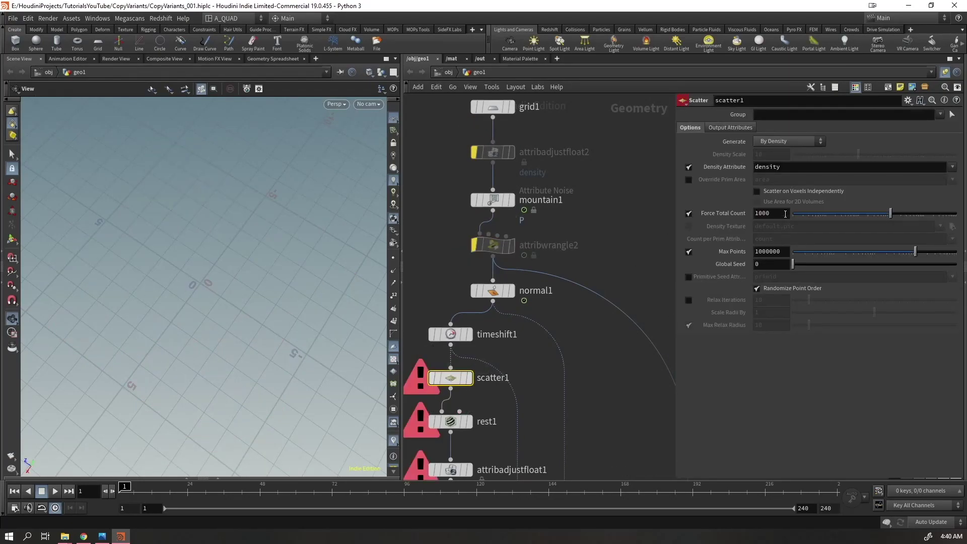
click(474, 221)
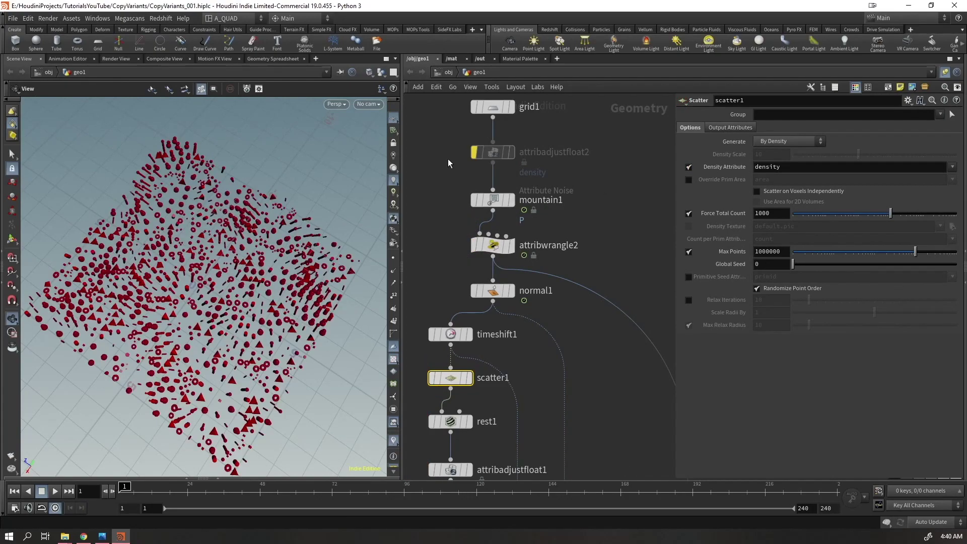
click(506, 153)
click(470, 130)
click(471, 132)
scroll(612, 250, down, 3)
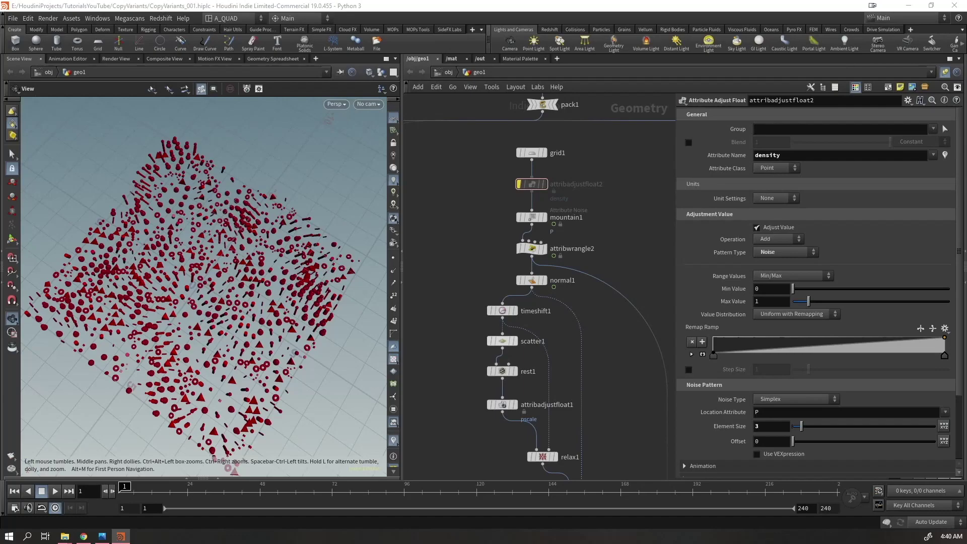
Display timeshift1 and branch a Mask from Geometry node off its output, placed beside scatter1
drag(305, 324, 292, 322)
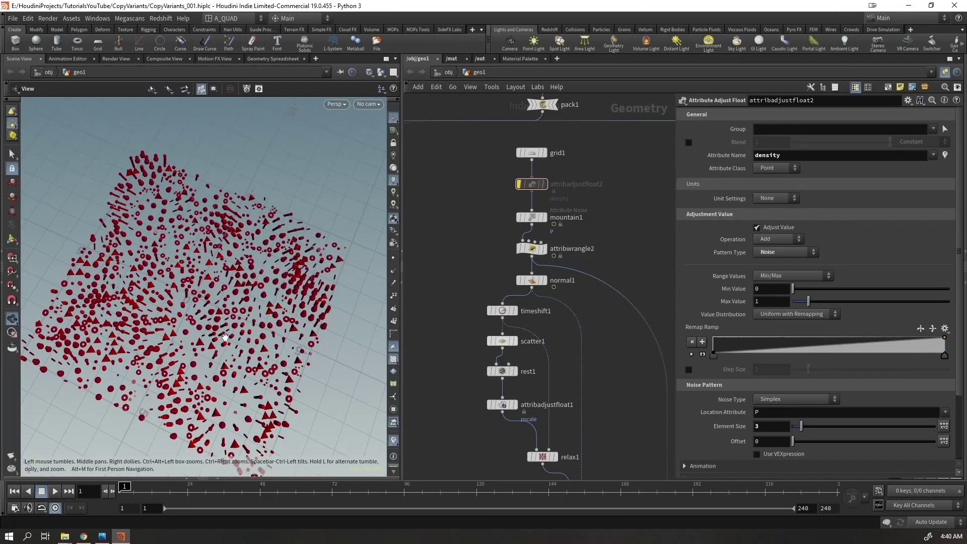
middle_drag(438, 324, 478, 240)
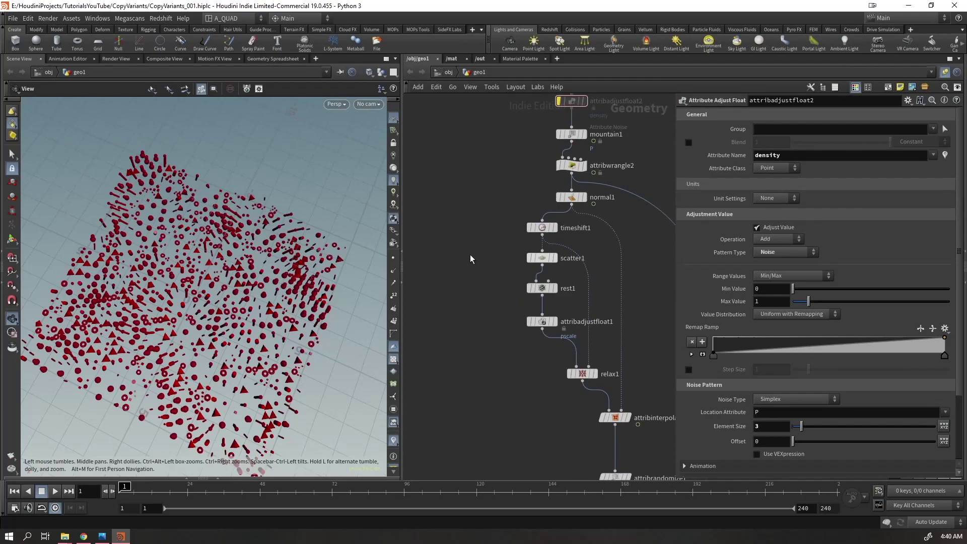
click(542, 227)
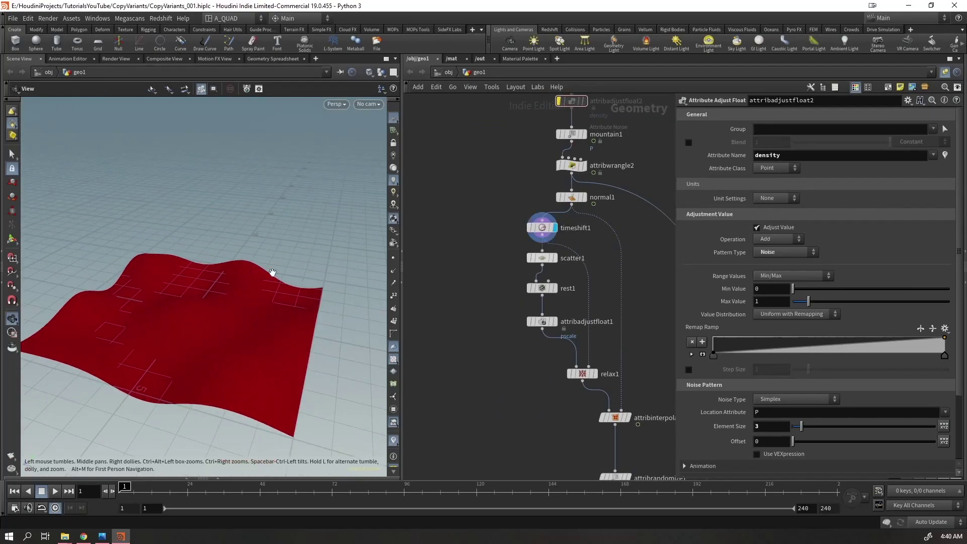
click(540, 227)
drag(542, 239, 419, 289)
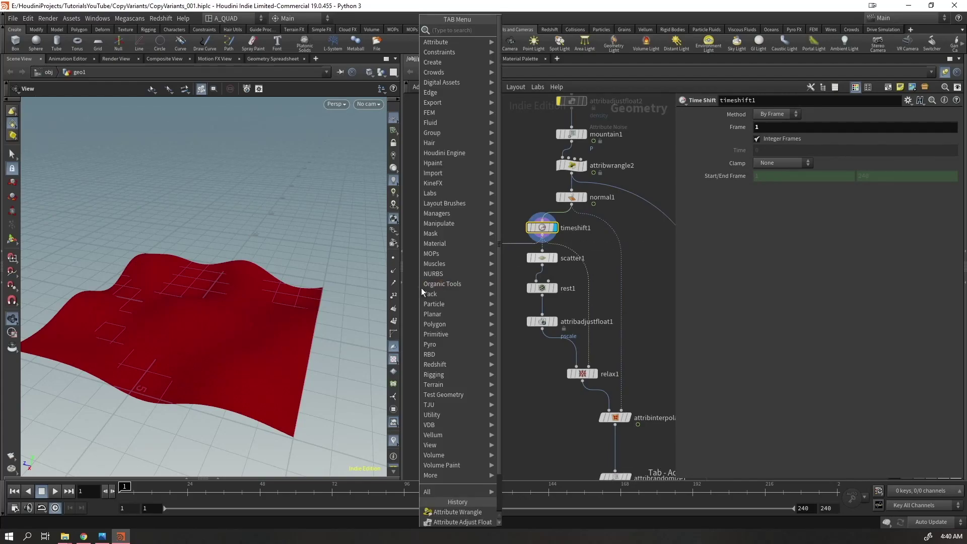
text(mask from)
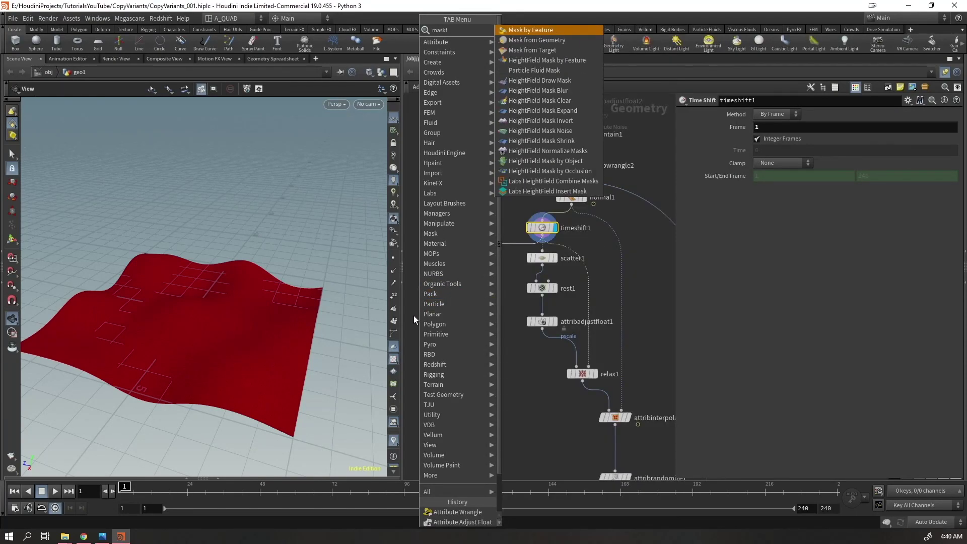
key(Return)
drag(419, 288, 435, 259)
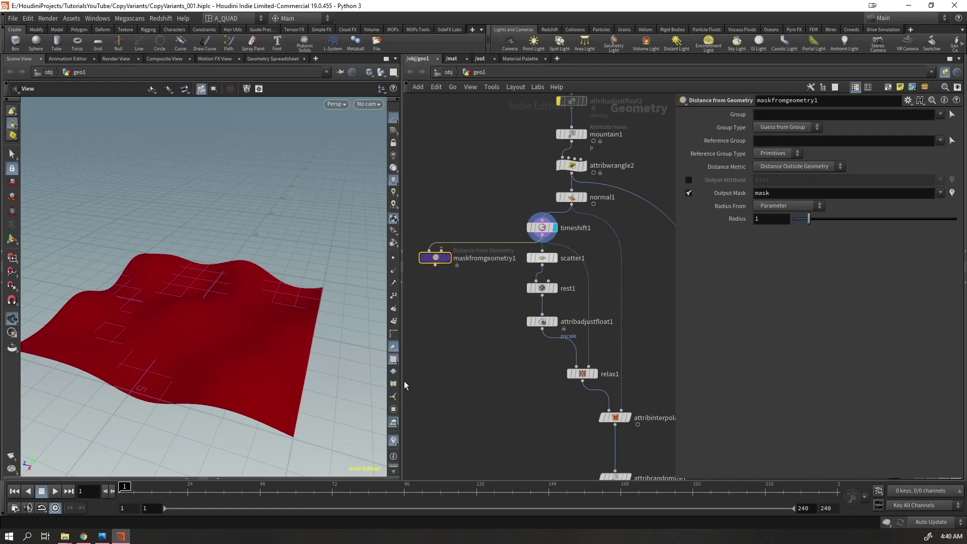
Save the scene, add a Sphere node above maskfromgeometry1 and connect it to the mask's second input
key(ctrl+s)
key(Tab)
text(sph)
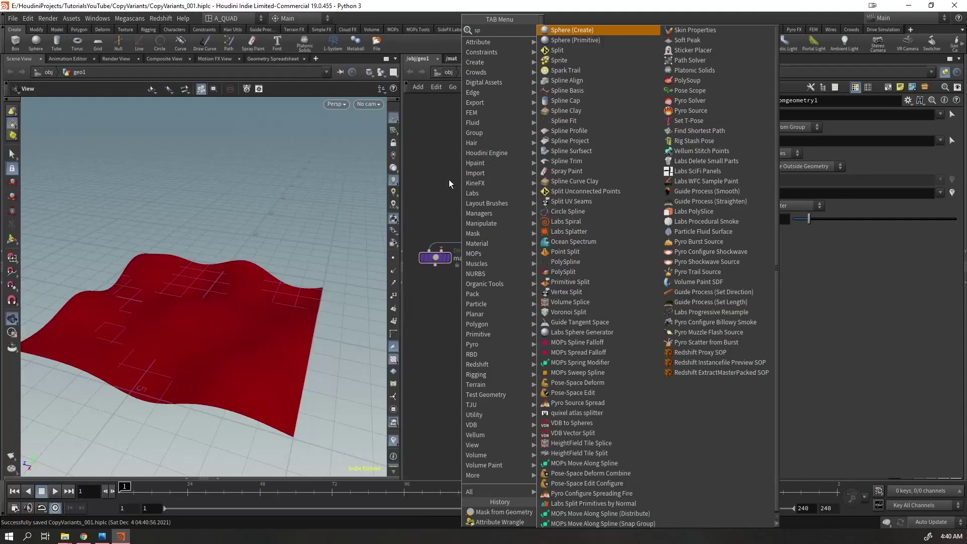
key(Return)
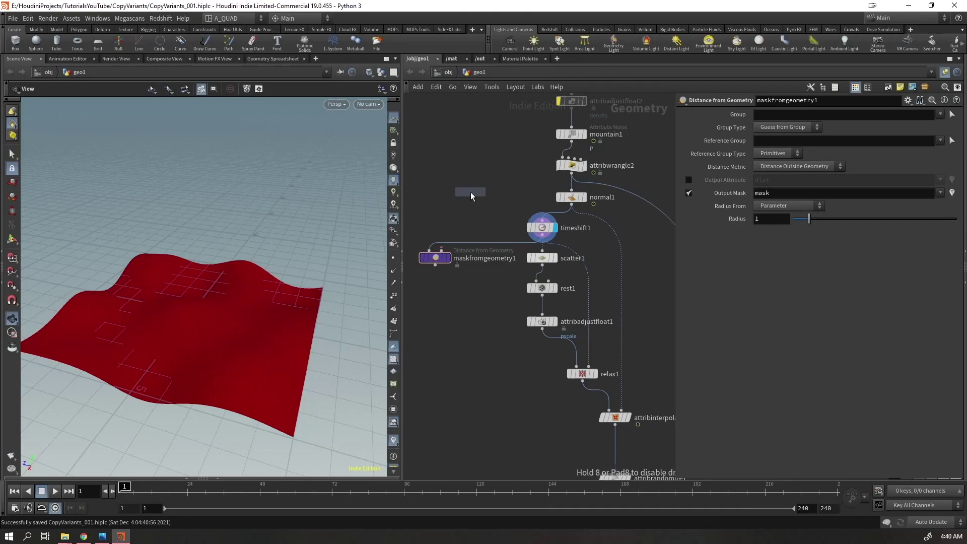
click(470, 192)
drag(470, 200, 442, 252)
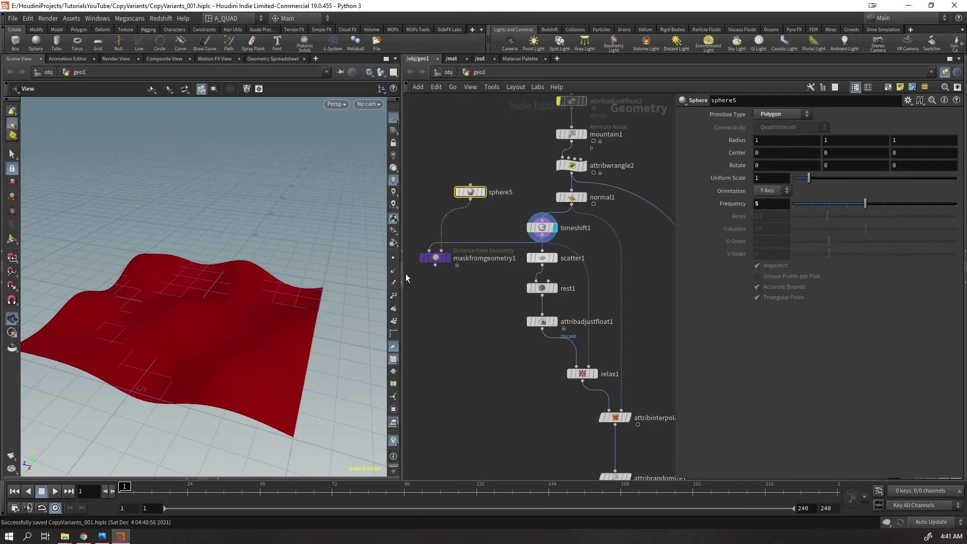
Turn on the template flag for sphere5 and set its uniform scale to 2.1
mouse_move(486, 208)
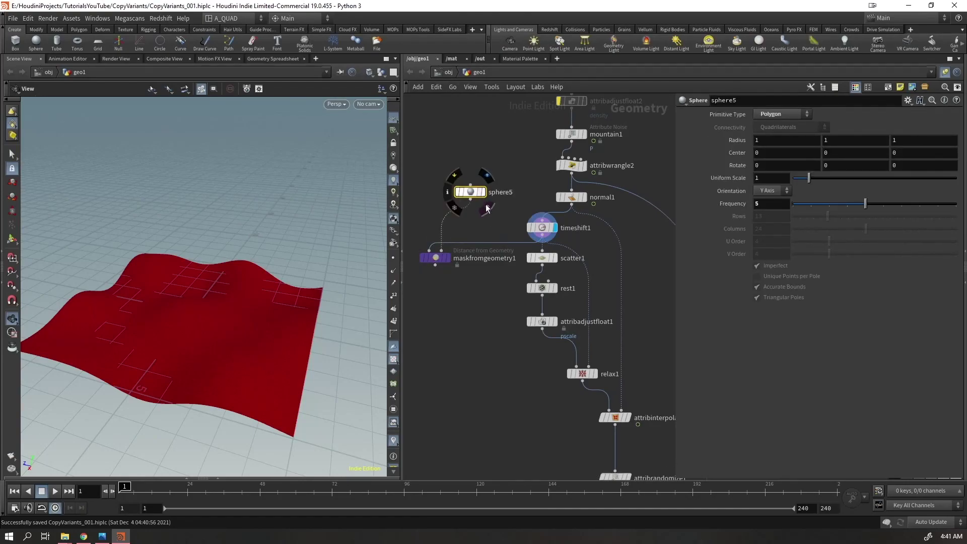
drag(818, 184, 829, 180)
drag(293, 312, 270, 328)
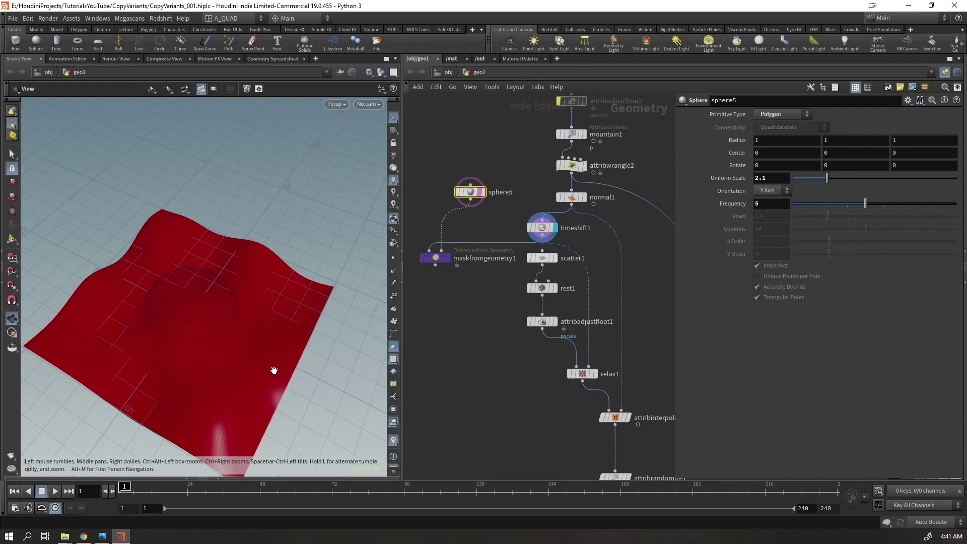
Display maskfromgeometry1, turn off the density visualizer and activate the node's viewport handle to show the mask
click(435, 258)
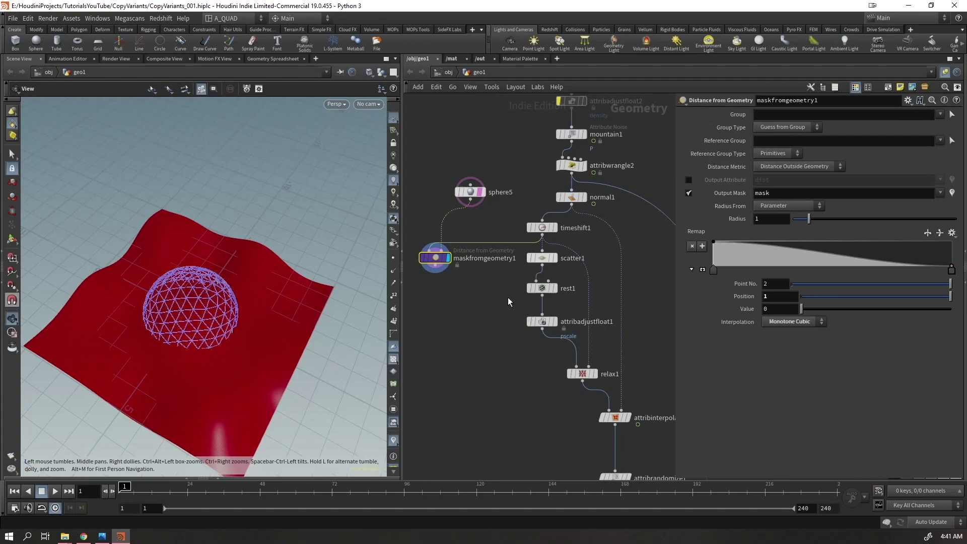
click(394, 440)
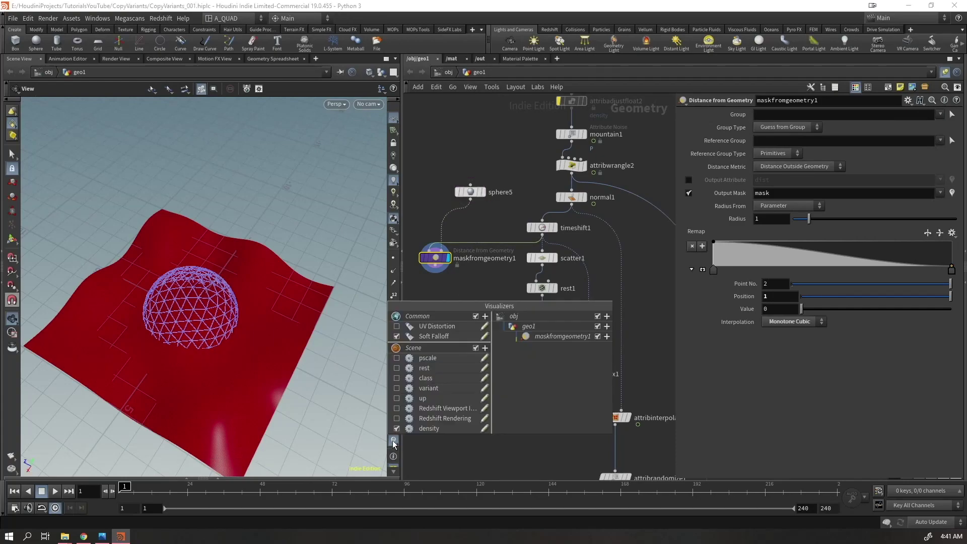
click(397, 428)
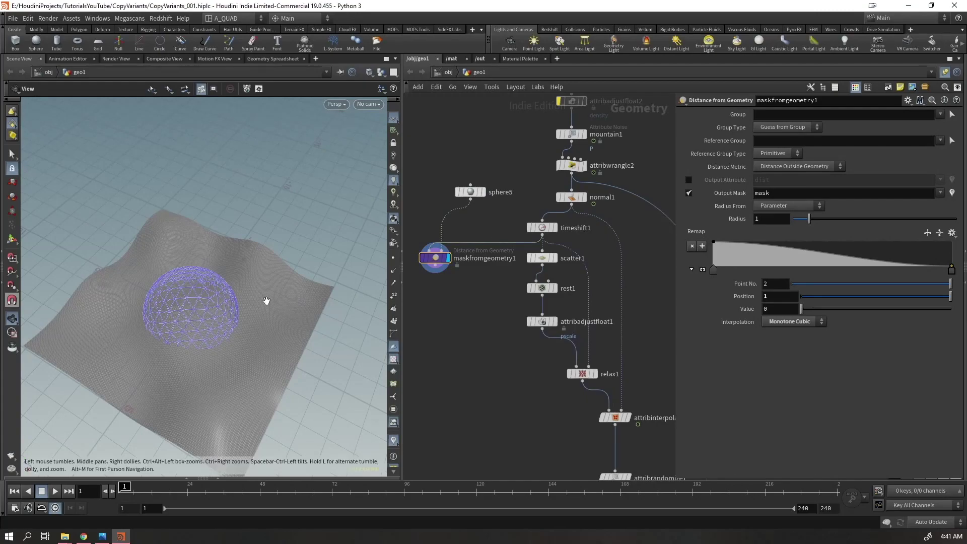
key(Return)
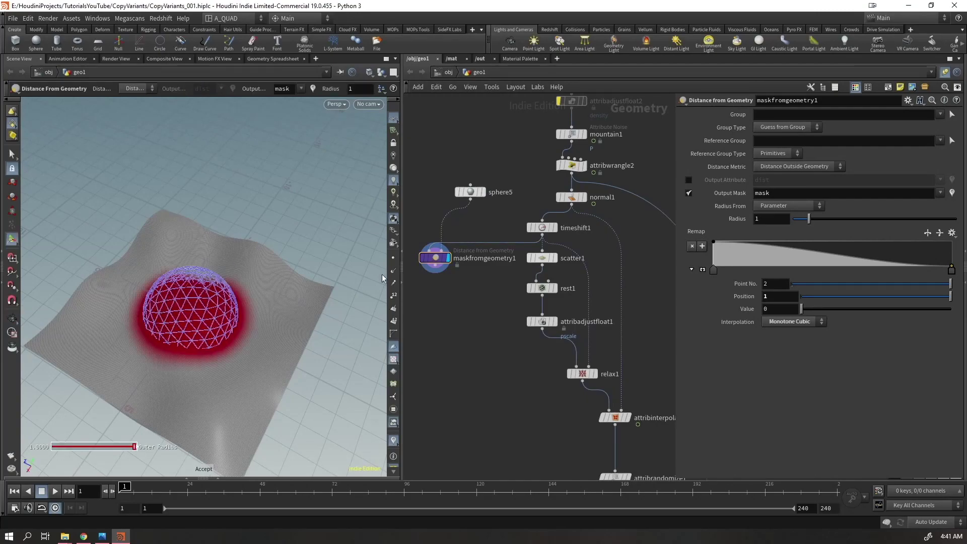
Try the mask's remap ramp inverted and with its first point shifted inward, restoring the ramp after each test
click(928, 233)
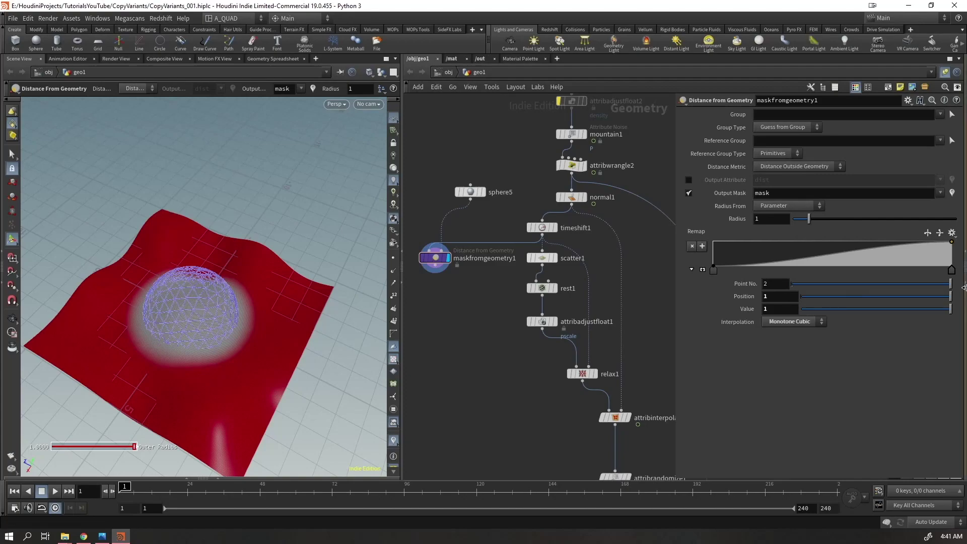
click(927, 234)
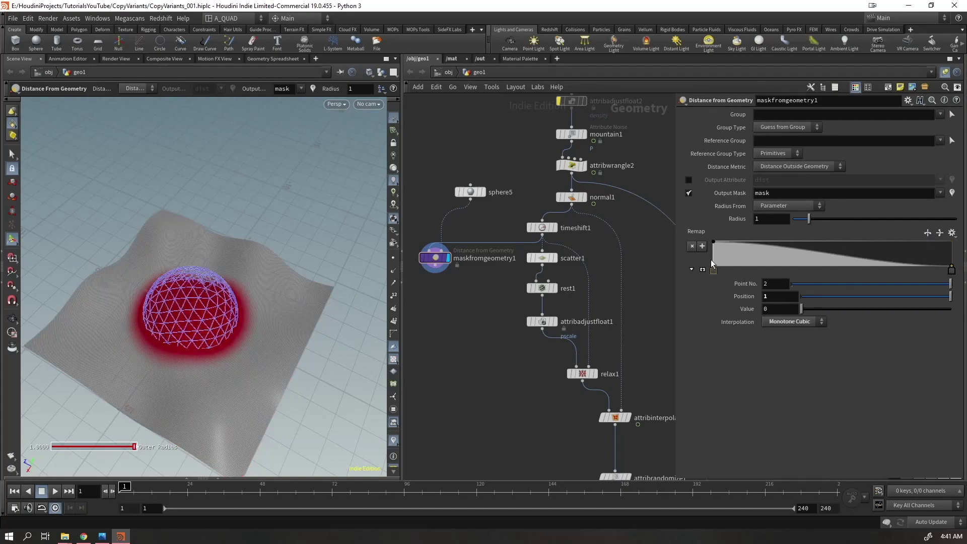
drag(713, 270, 798, 270)
mouse_move(951, 271)
mouse_down()
mouse_move(785, 275)
mouse_move(951, 271)
mouse_up()
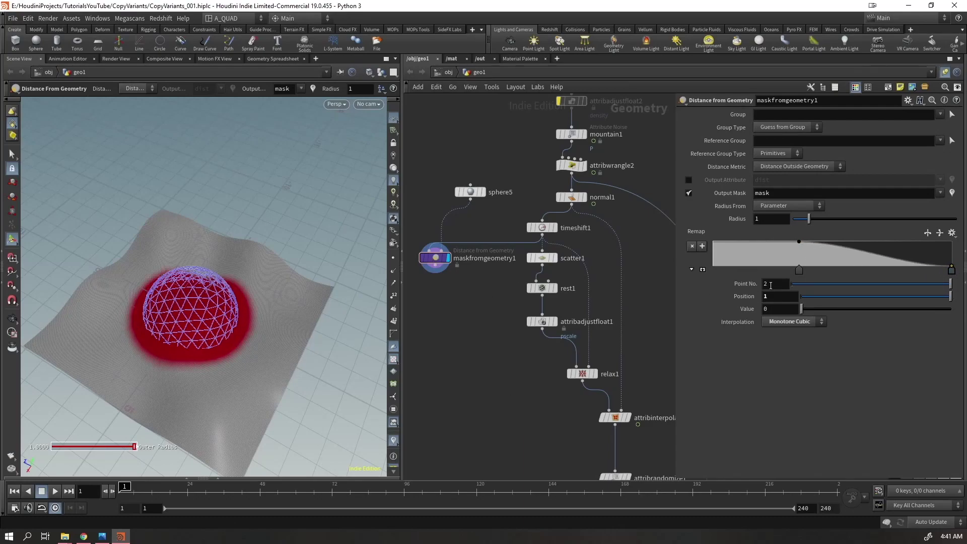
drag(798, 270, 713, 271)
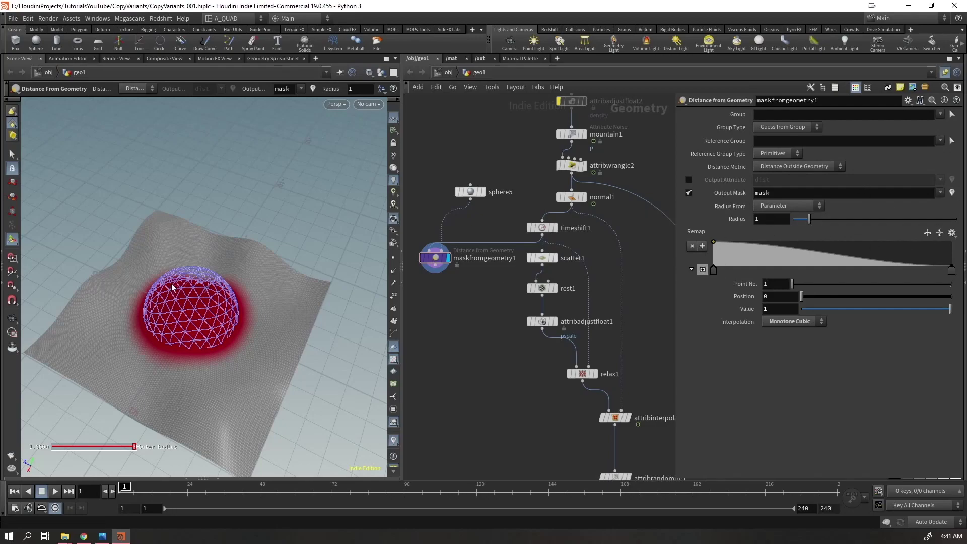
Invert the mask's remap ramp and place sphere5 directly above maskfromgeometry1
click(927, 233)
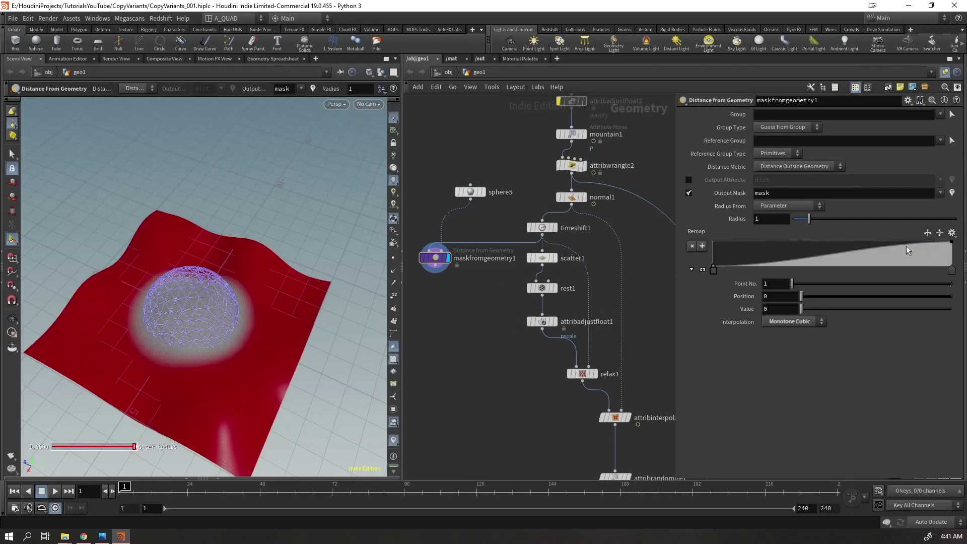
middle_drag(492, 364, 533, 356)
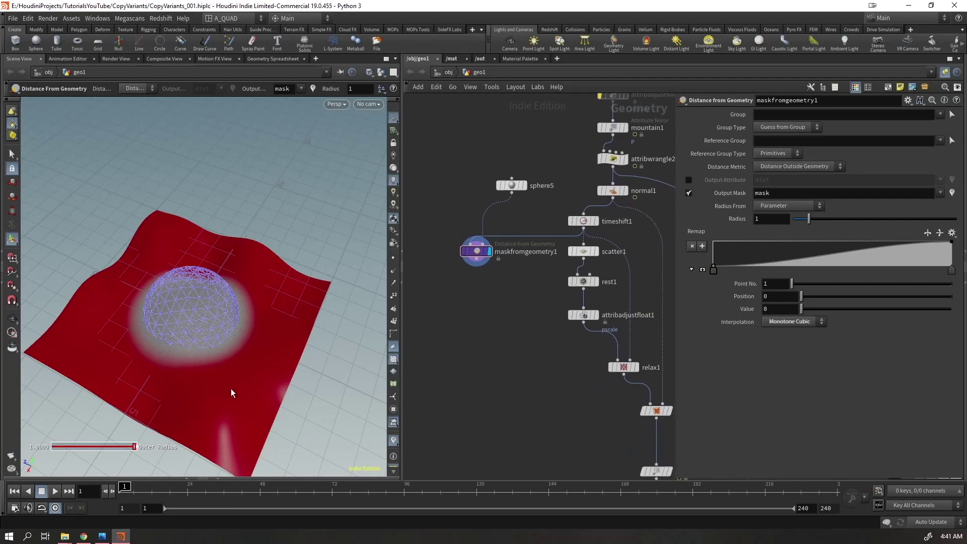
drag(514, 186, 490, 191)
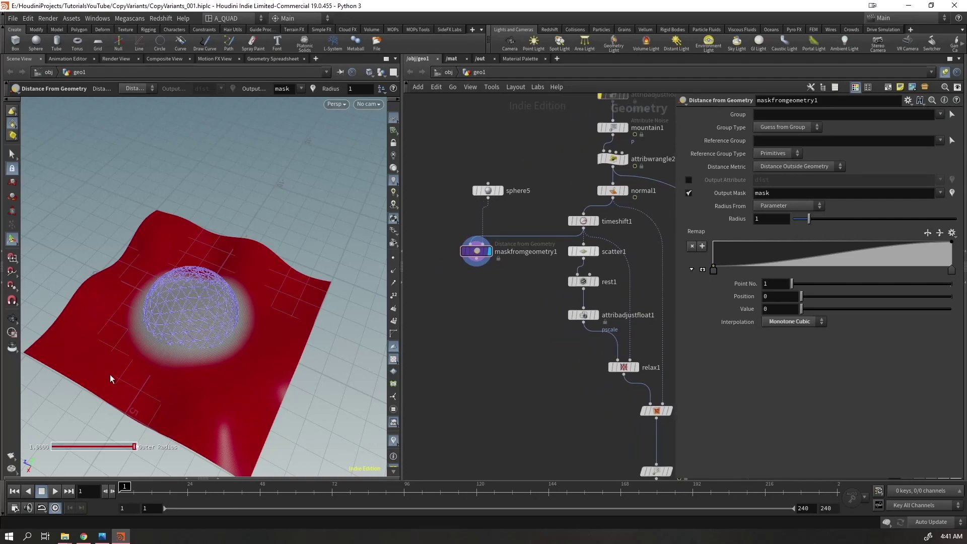
middle_drag(523, 170, 512, 201)
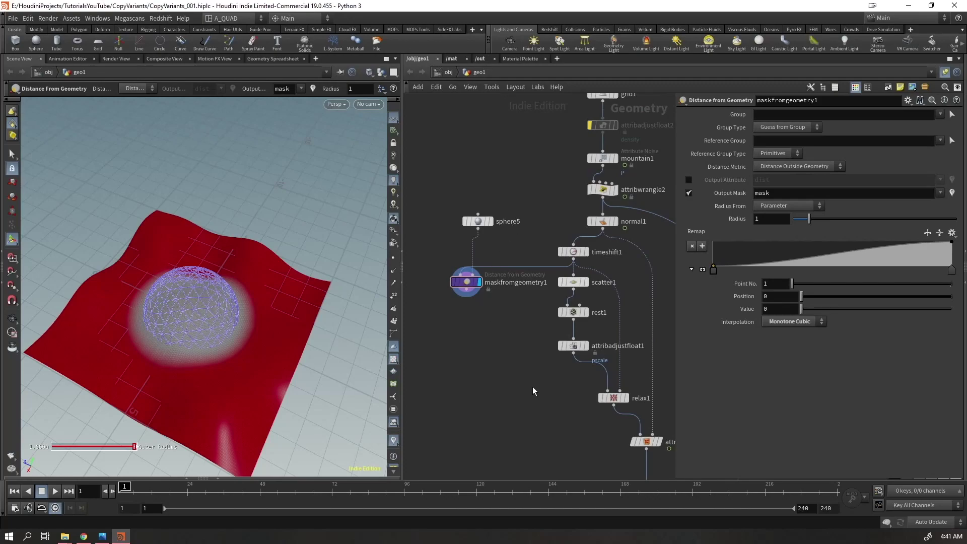
Move the whole surface and scatter node chain to a clearer spot in the network and reposition maskfromgeometry1 and sphere5 beside it
middle_drag(544, 190, 517, 302)
scroll(553, 240, down, 6)
middle_drag(625, 369, 615, 298)
drag(595, 379, 591, 275)
drag(630, 171, 502, 259)
scroll(542, 180, up, 4)
shift+drag(575, 148, 561, 177)
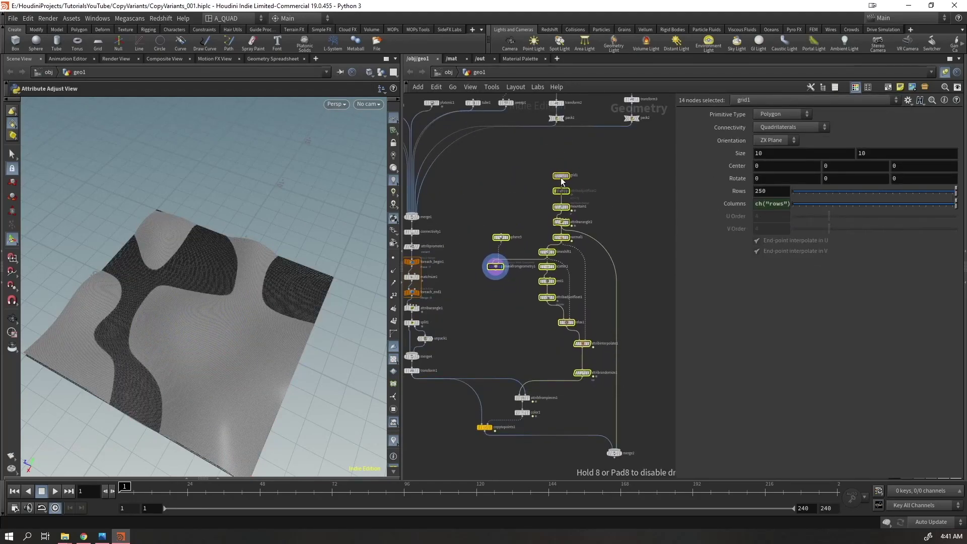
click(489, 320)
scroll(488, 300, up, 3)
drag(506, 245, 510, 249)
drag(495, 157, 482, 181)
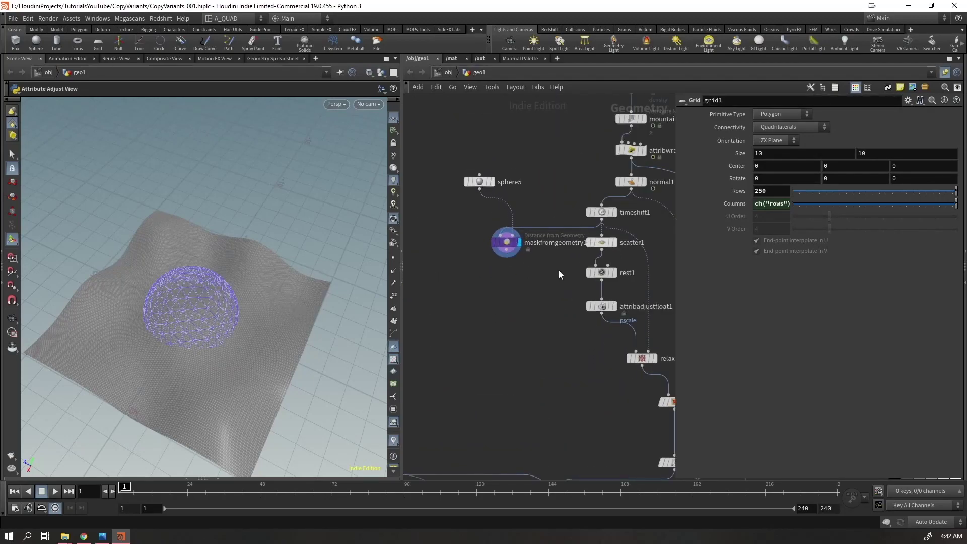
Move the chain from grid1 through timeshift1 up to open a gap above scatter1, placing sphere5 and maskfromgeometry1 beside the gap
middle_drag(566, 282, 495, 425)
drag(621, 170, 536, 222)
middle_drag(427, 331, 471, 322)
scroll(470, 322, up, 1)
drag(452, 319, 561, 238)
drag(483, 386, 509, 271)
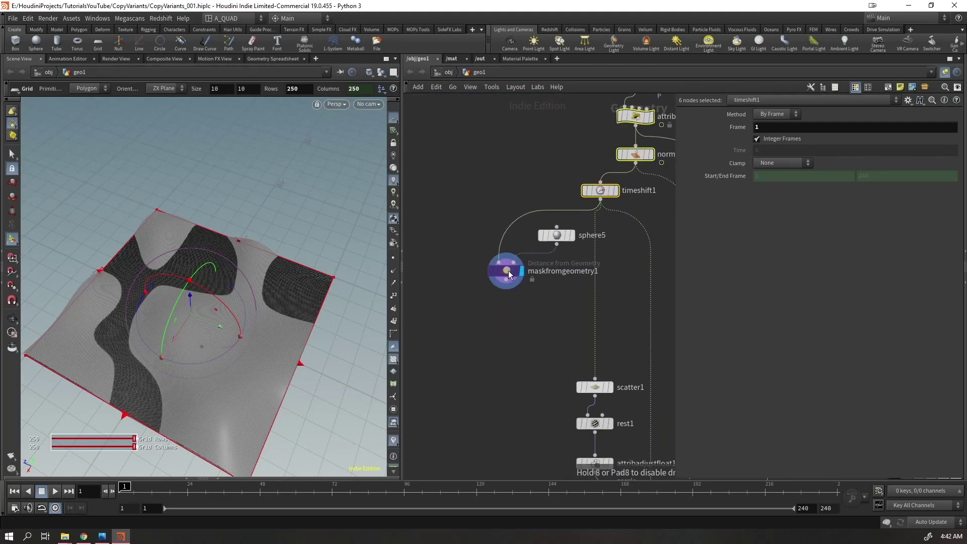
Add an Attribute Wrangle after maskfromgeometry1 and display it
click(508, 272)
key(Tab)
text(attribwrangle)
key(Return)
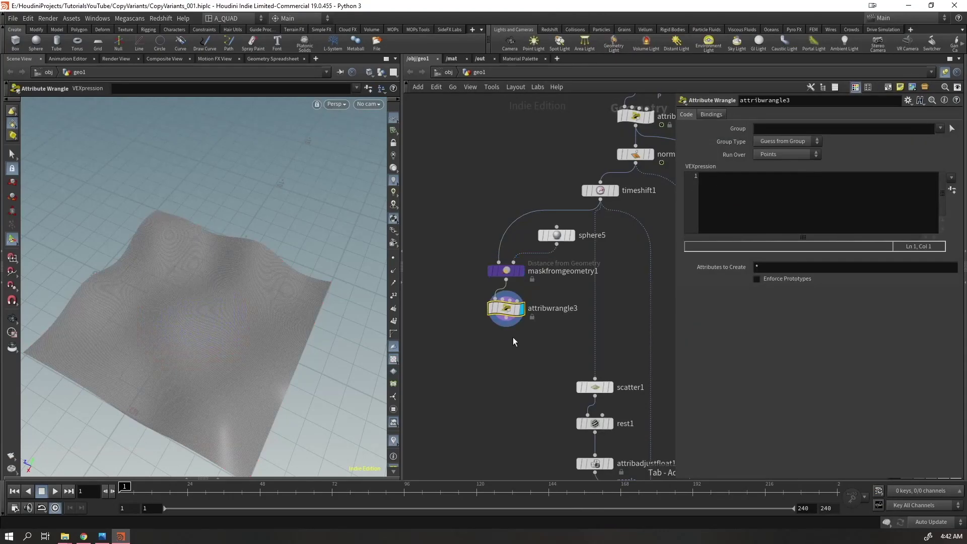
Copy the VEX code from attribwrangle2 into attribwrangle3
middle_drag(571, 125, 519, 144)
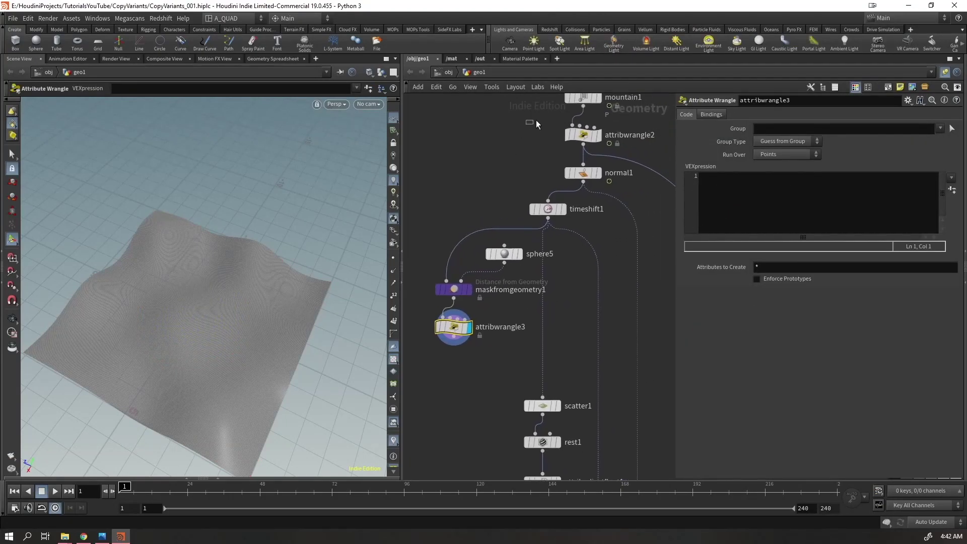
click(576, 134)
click(775, 219)
key(ctrl+a)
key(ctrl+c)
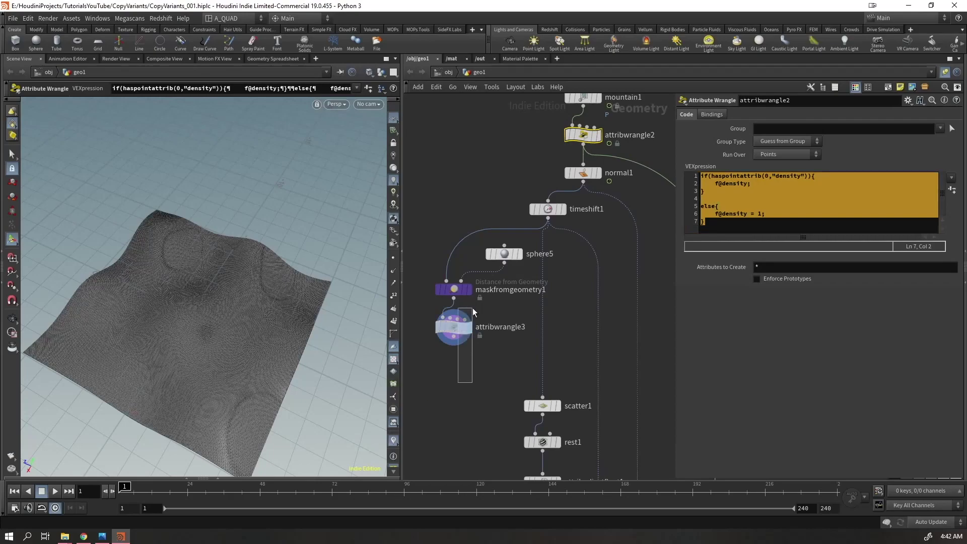
click(455, 327)
click(832, 209)
key(ctrl+v)
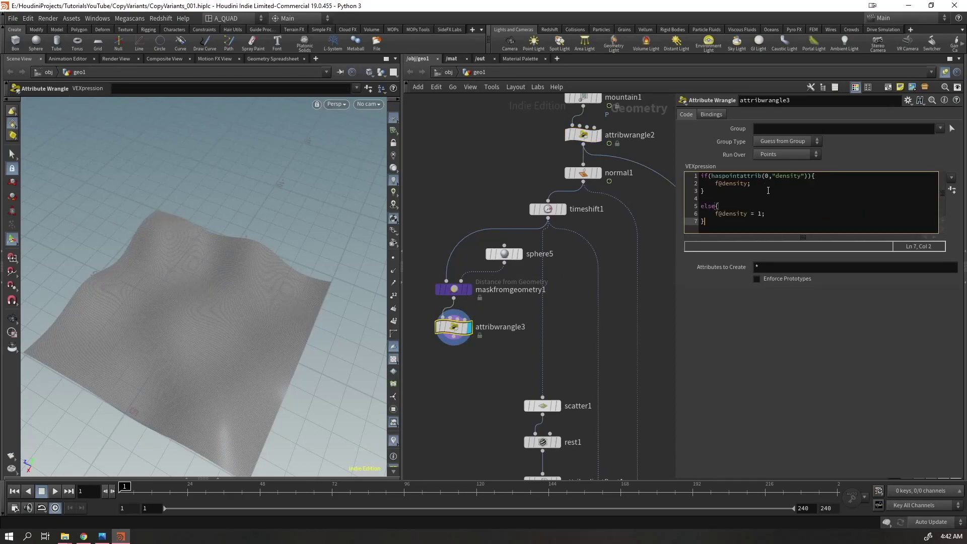
drag(776, 176, 801, 177)
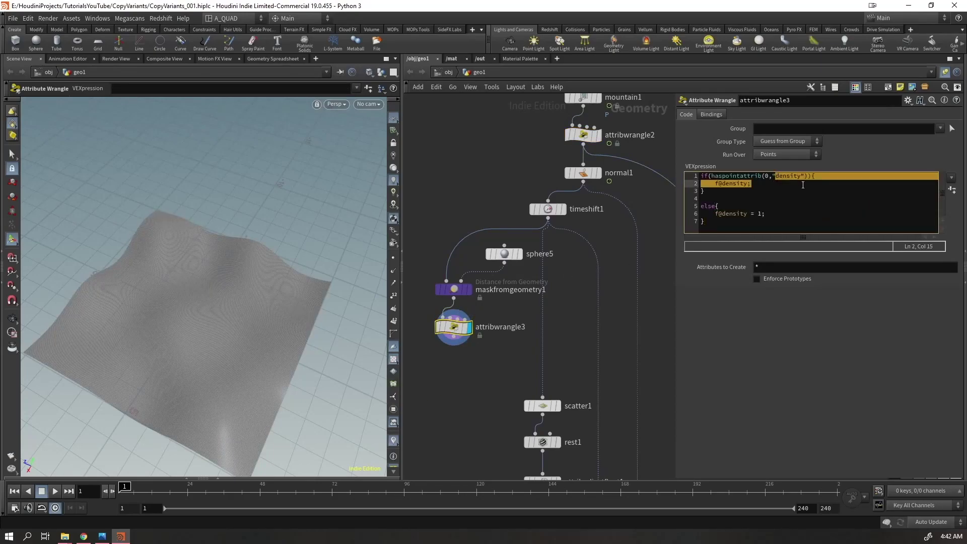
text(mask)
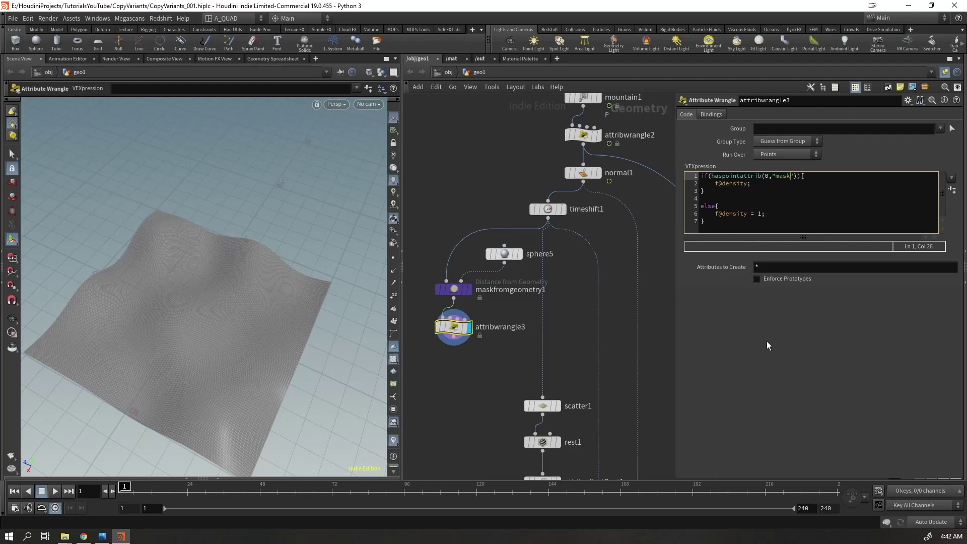
key(ctrl+z)
key(ctrl+z)
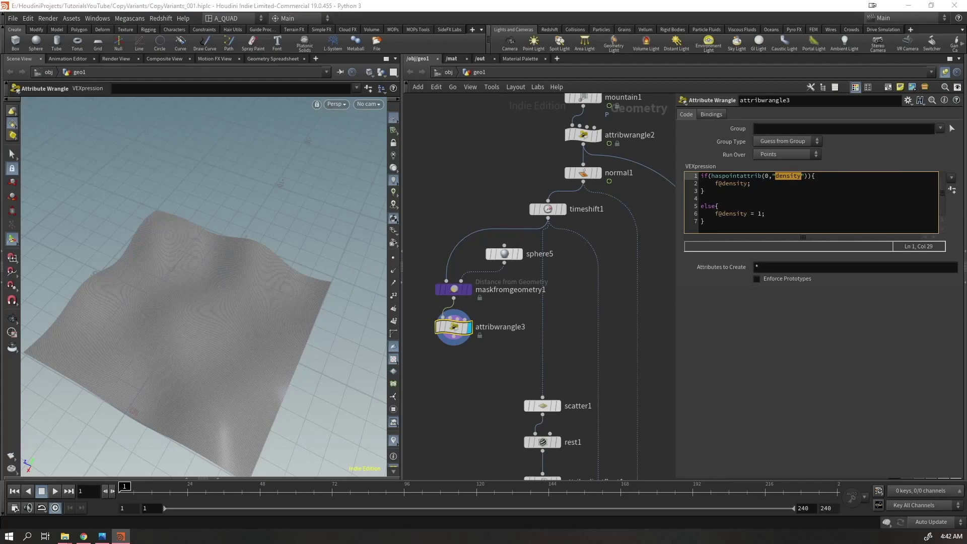
Change the if branch to "f@density *= f@mask;" and the else branch to "f@density = f@mask;" in attribwrangle3
click(786, 183)
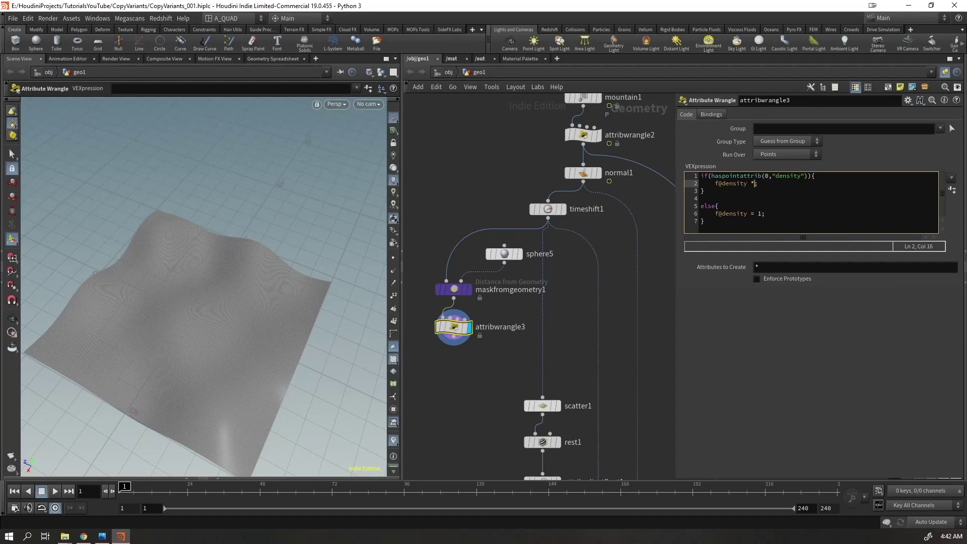
text(@msa)
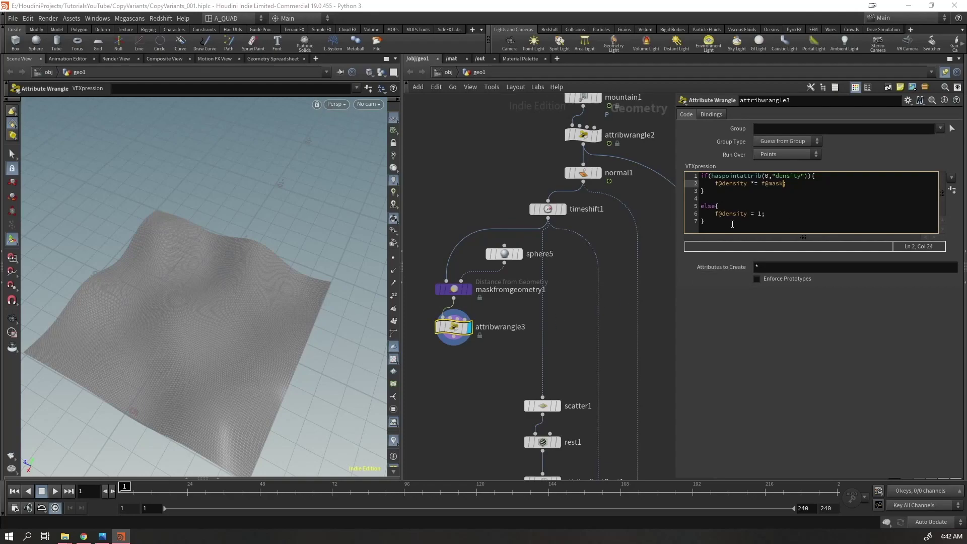
click(518, 409)
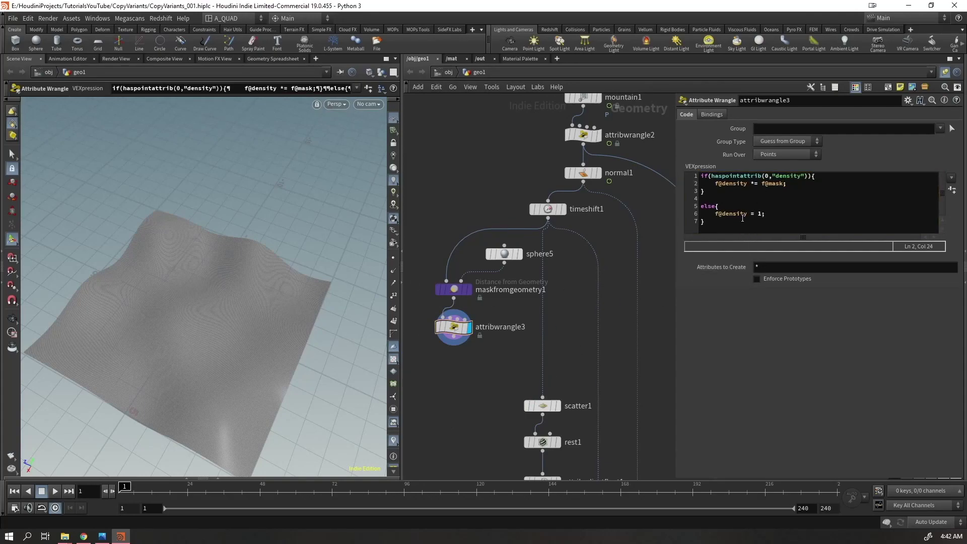
click(762, 214)
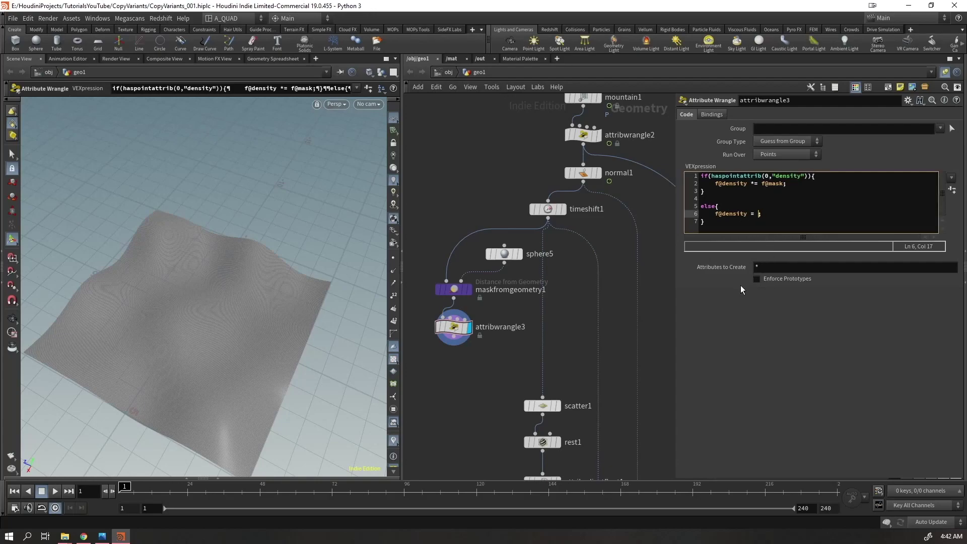
text(@mask)
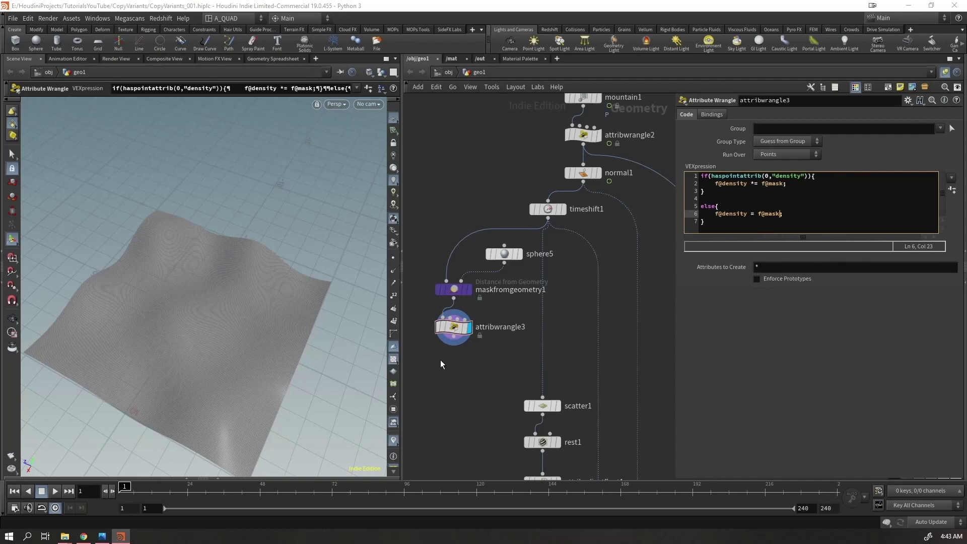
Turn on the density visualizer to check the masked density on the surface
click(393, 442)
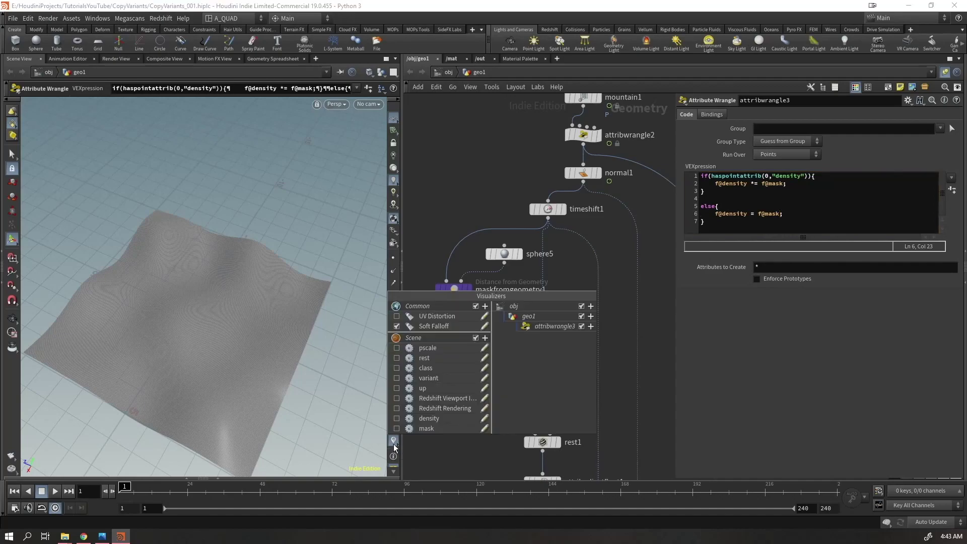
click(396, 418)
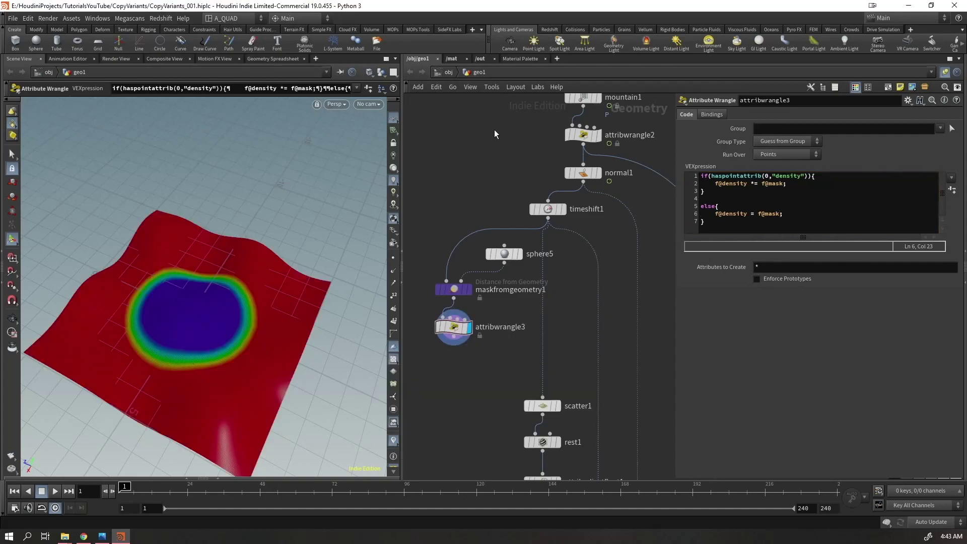
scroll(494, 131, down, 4)
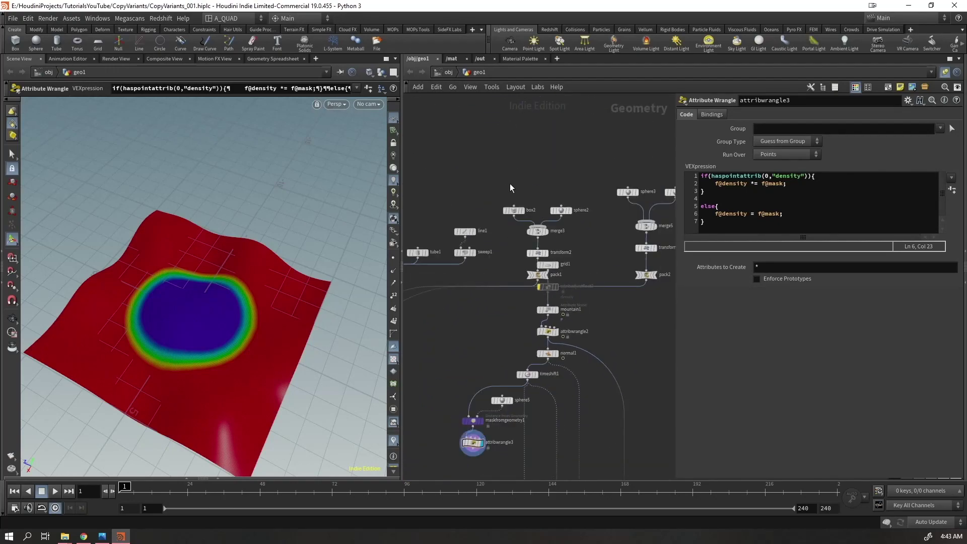
Move the source-shape nodes and their merge, transform and pack chains up, separating them from the grid1 chain
mouse_move(562, 173)
mouse_down()
mouse_move(517, 278)
mouse_move(546, 183)
mouse_up()
middle_drag(628, 207, 578, 207)
drag(653, 148, 552, 330)
drag(600, 277, 396, 286)
scroll(593, 205, down, 8)
scroll(639, 245, up, 4)
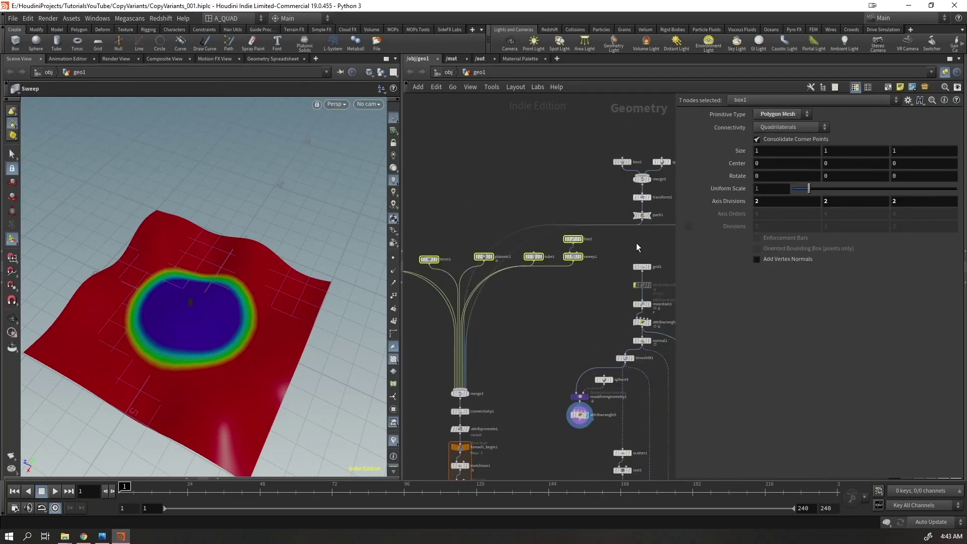
drag(577, 255, 580, 214)
middle_drag(612, 357, 492, 310)
click(565, 273)
Re-enable the bypassed attribadjustfloat2 node beneath grid1
scroll(558, 257, up, 3)
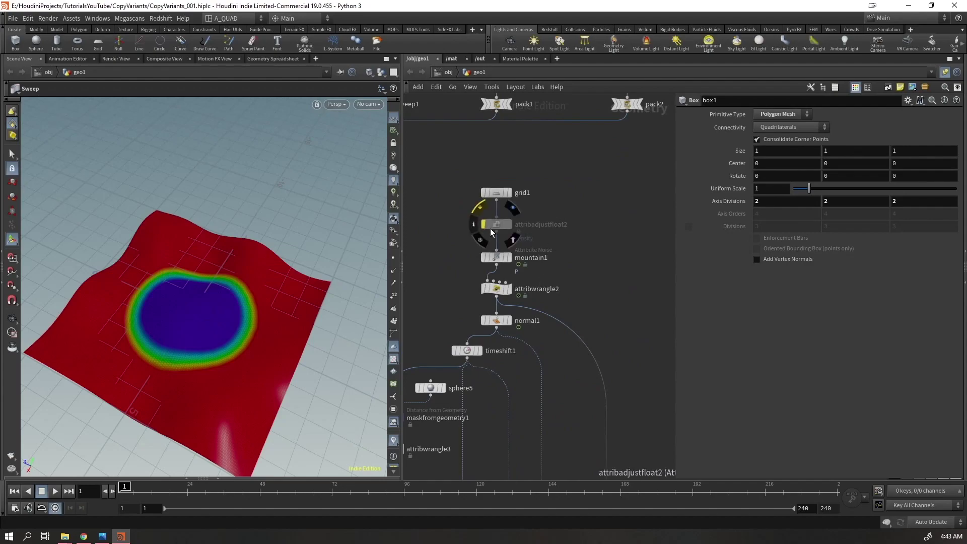
click(481, 213)
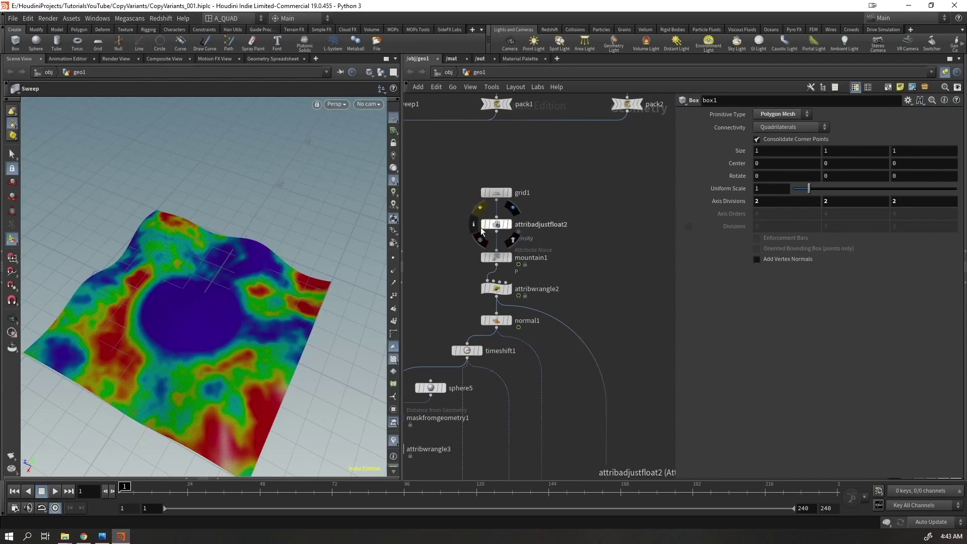
click(480, 214)
click(481, 214)
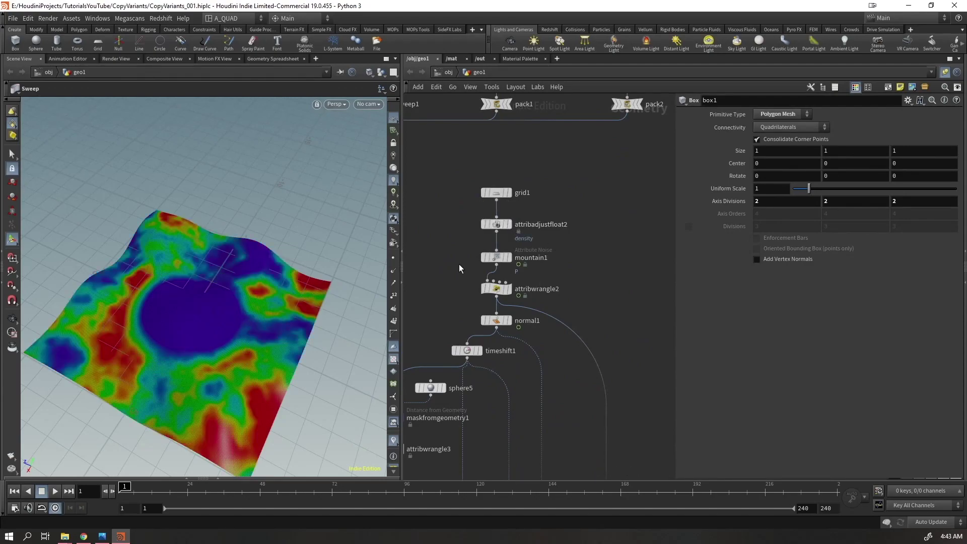
Compare the terrain's density with attribwrangle3 bypassed and active, ending with the node selected
middle_drag(460, 265, 623, 143)
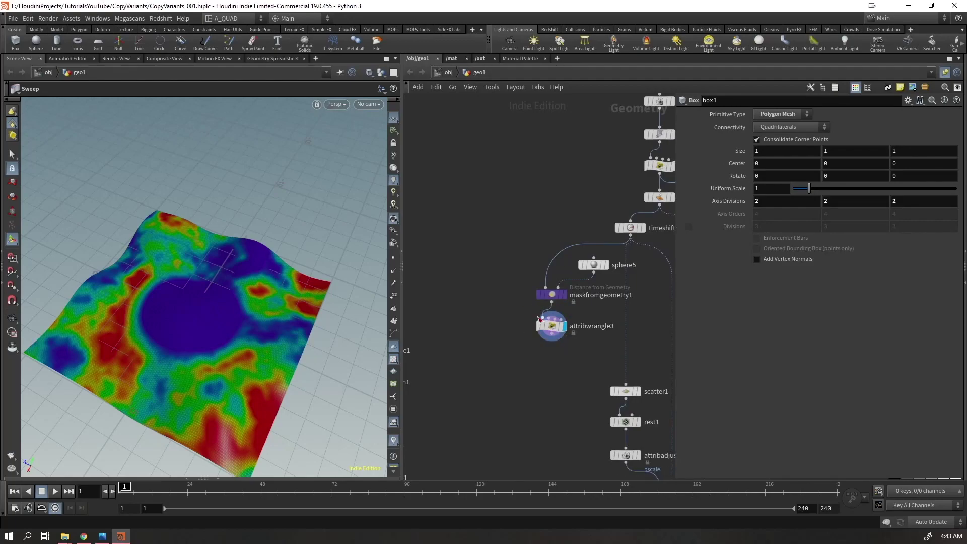
click(537, 311)
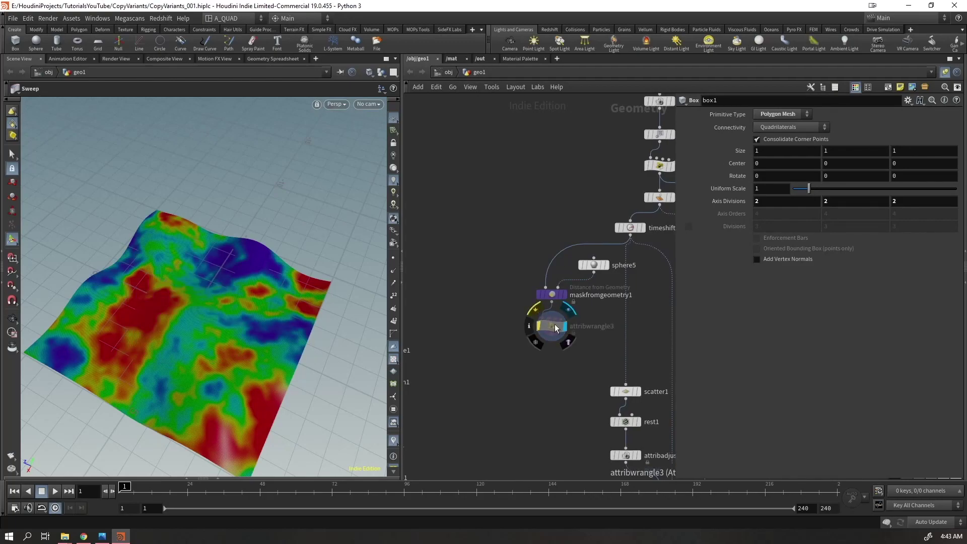
click(537, 311)
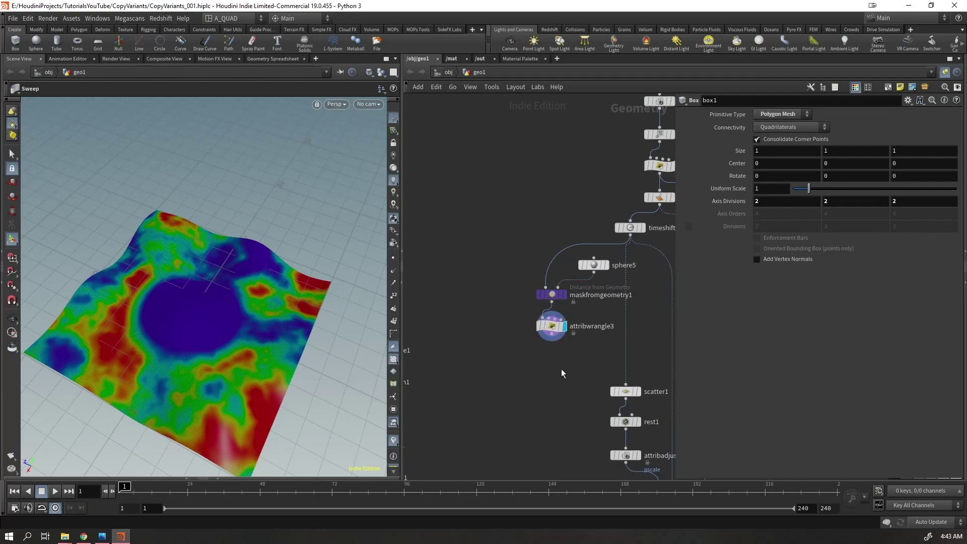
click(552, 325)
middle_drag(507, 226, 422, 241)
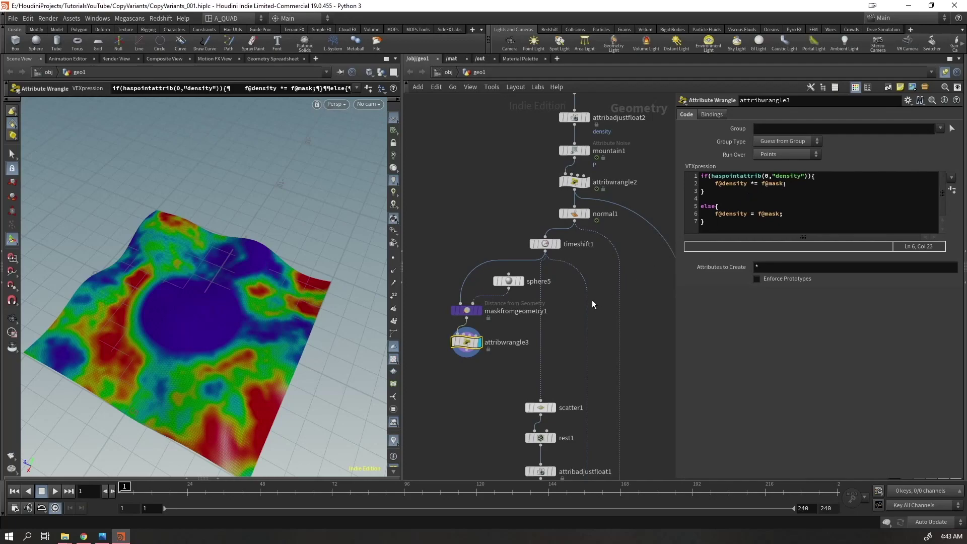
Invert the remap ramp of the maskfromgeometry1 node
double_click(518, 311)
drag(510, 311, 436, 299)
click(467, 311)
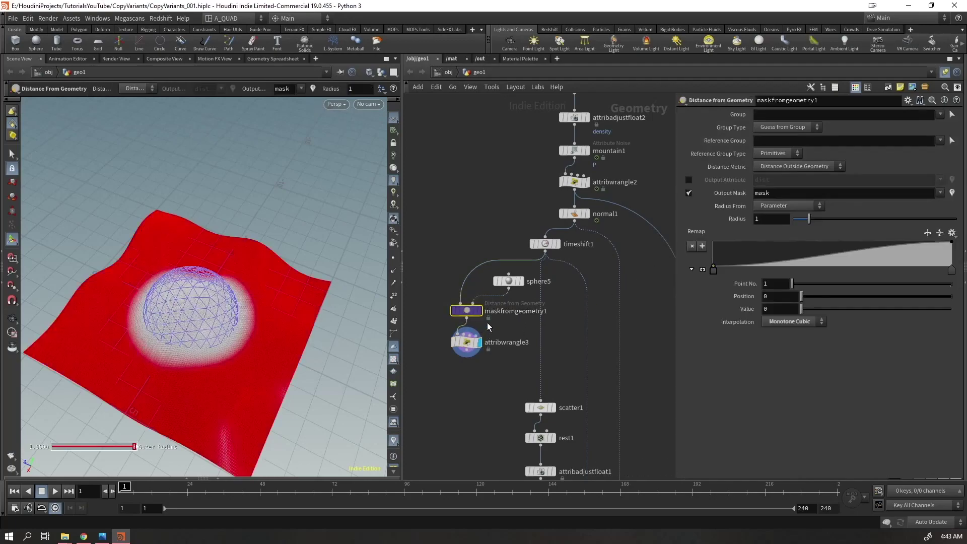
drag(449, 335, 451, 336)
click(472, 309)
click(927, 233)
Visualize the density attribute of attribwrangle3 from its node information
click(467, 342)
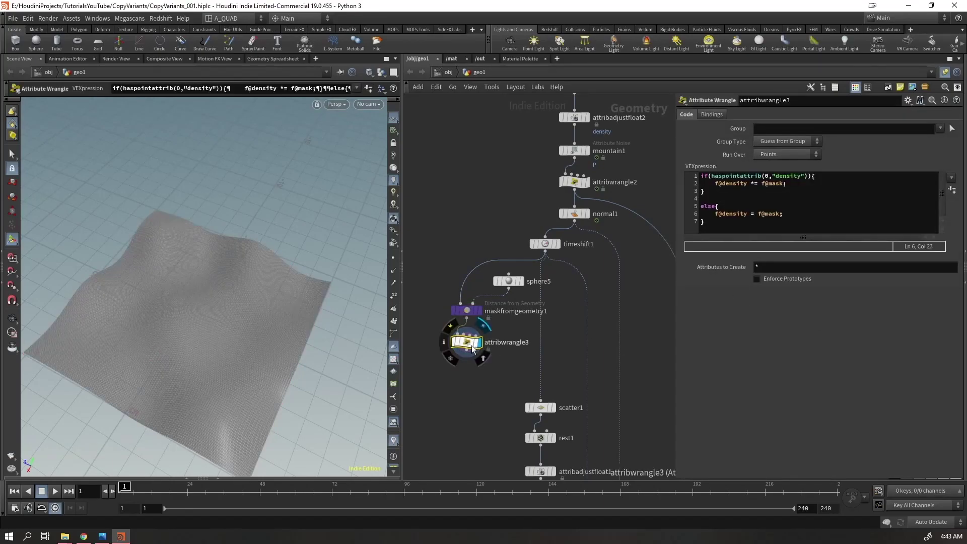
middle_click(466, 342)
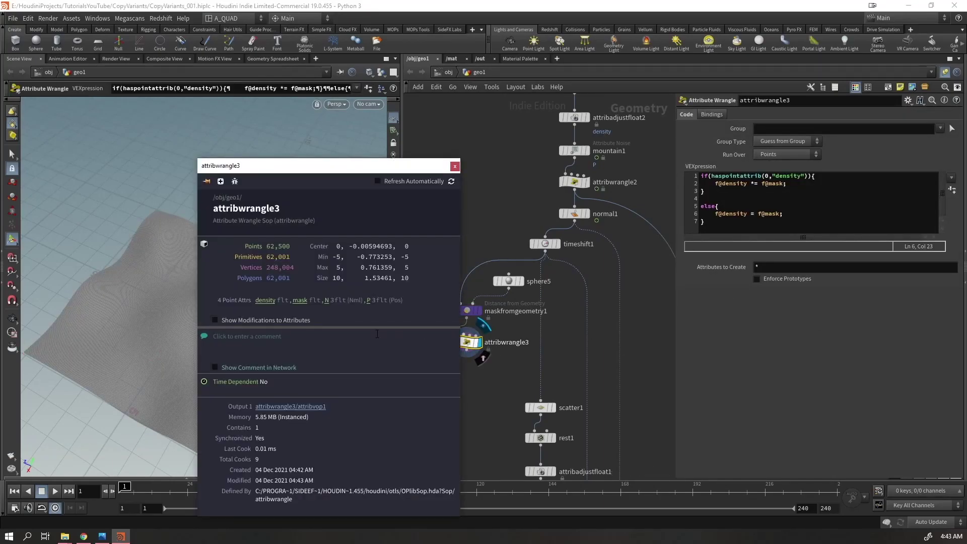
click(266, 301)
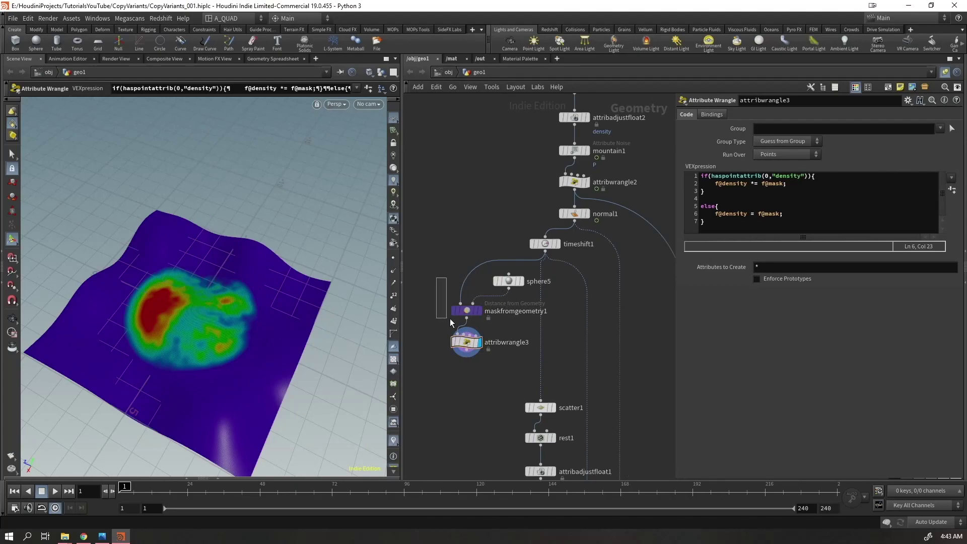
Restore the previous remap ramp on maskfromgeometry1 and turn on attribwrangle3's density visualization again
drag(446, 318, 474, 323)
click(461, 342)
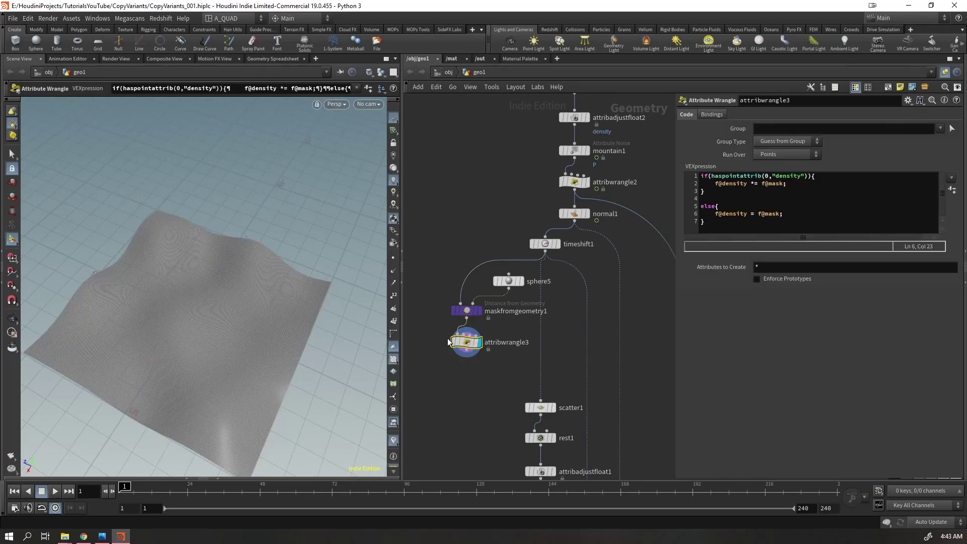
click(444, 341)
click(536, 298)
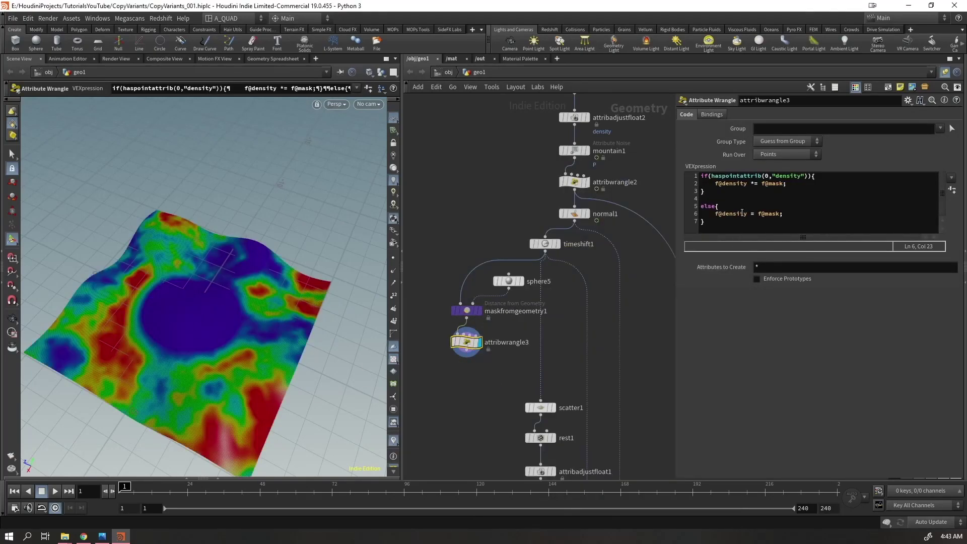
Compare the masked density with attribadjustfloat2 bypassed and enabled, leaving the node enabled
middle_drag(482, 155, 490, 269)
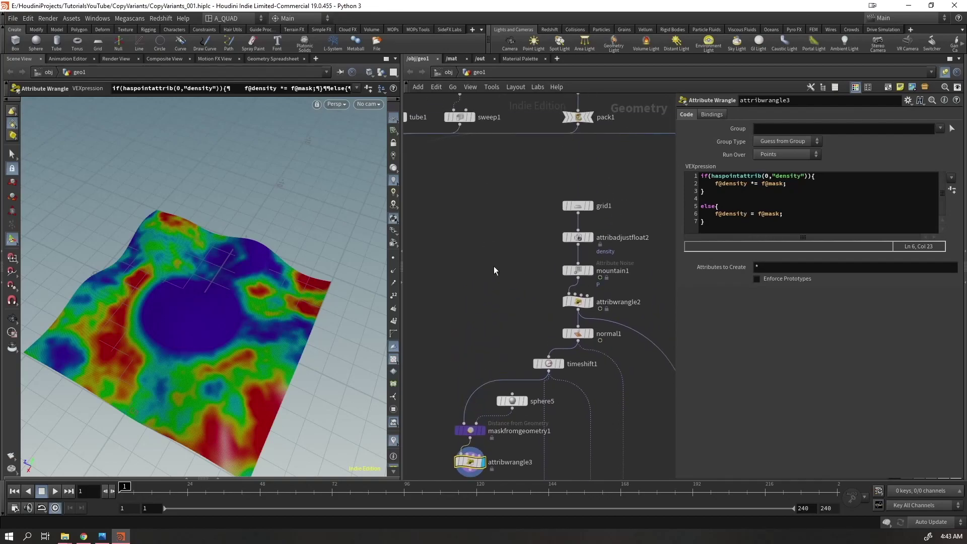
click(560, 220)
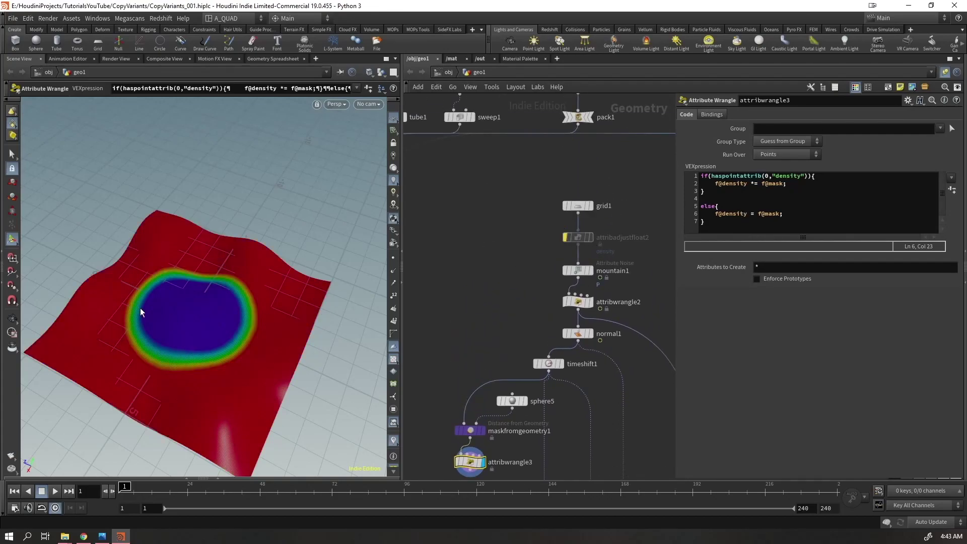
key(Escape)
drag(194, 320, 248, 316)
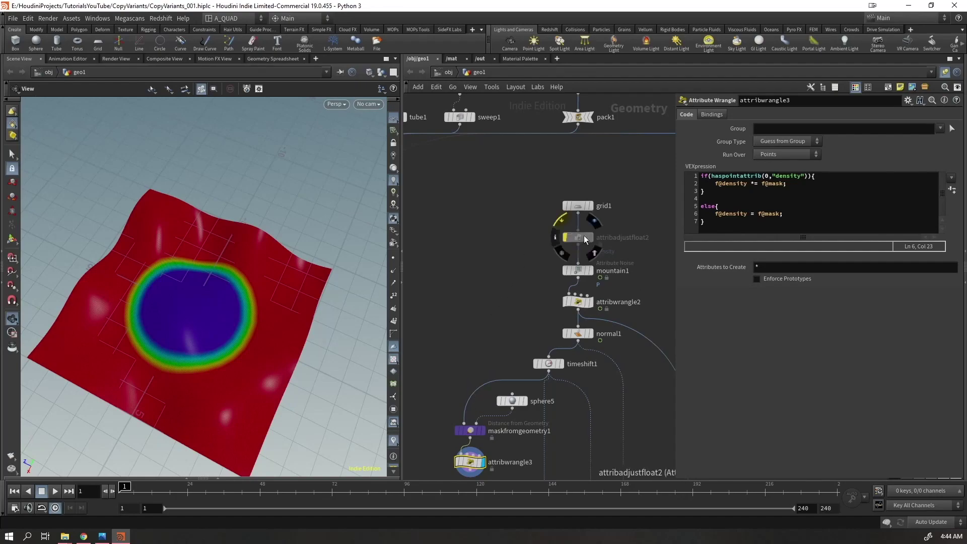
click(565, 237)
Connect the output of attribwrangle3 to the input of scatter1
middle_drag(475, 337, 449, 96)
click(443, 230)
click(520, 273)
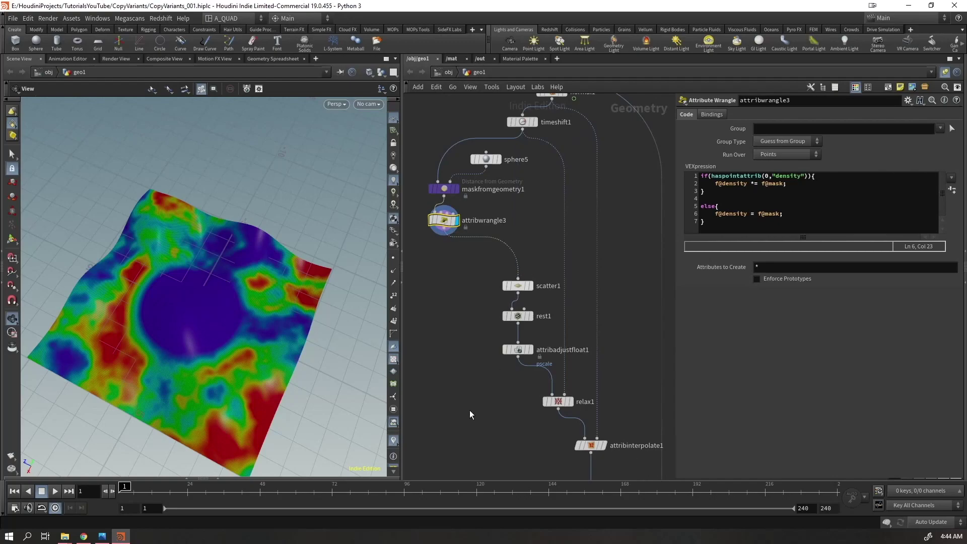
Display the final merge node at the end of the network and turn off the density visualization in the viewport
middle_drag(443, 448, 478, 96)
scroll(476, 267, down, 4)
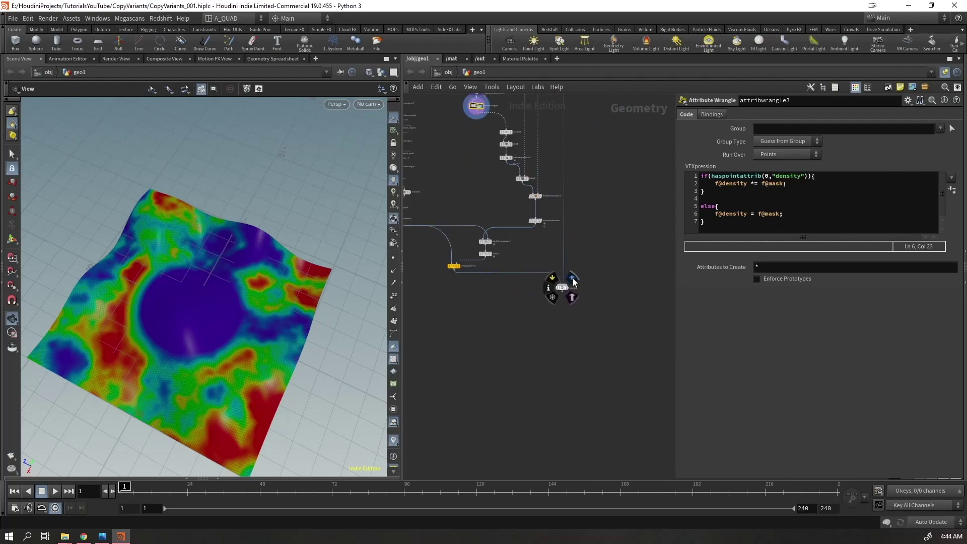
click(572, 277)
drag(276, 317, 351, 413)
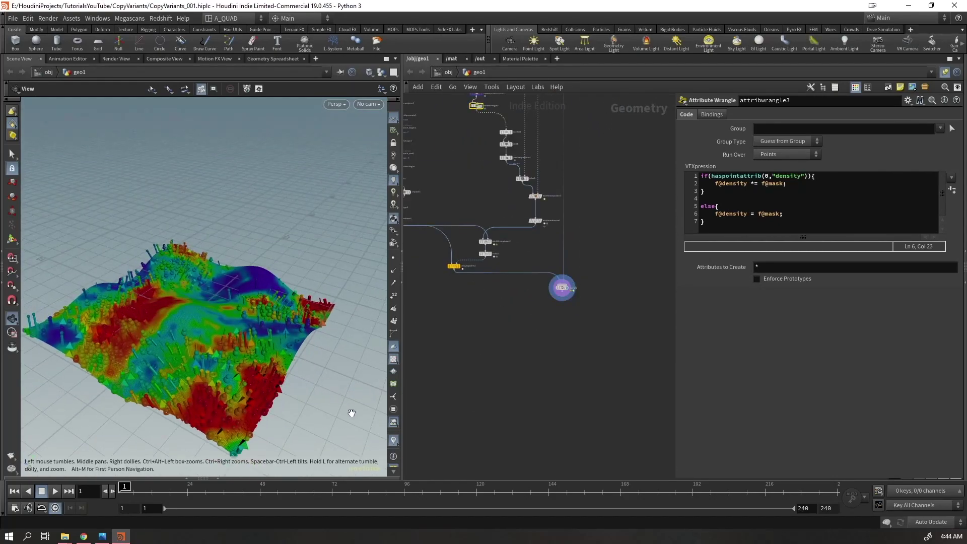
click(393, 441)
click(397, 422)
Examine the distribution of the scattered shapes around the masked area of the terrain
drag(228, 329, 222, 322)
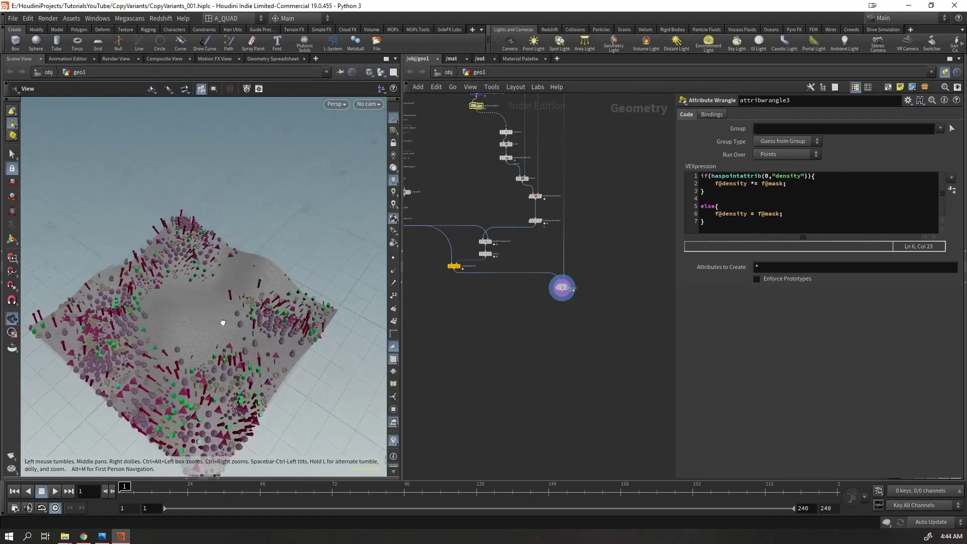
right_drag(245, 370, 319, 328)
drag(319, 328, 260, 378)
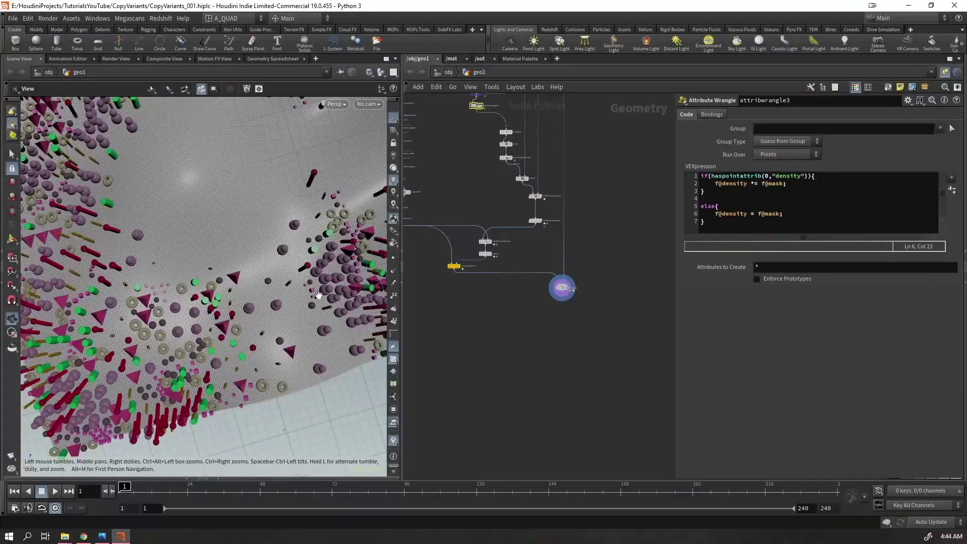
drag(320, 295, 335, 207)
mouse_move(252, 211)
mouse_down()
mouse_move(292, 272)
mouse_move(320, 352)
mouse_up()
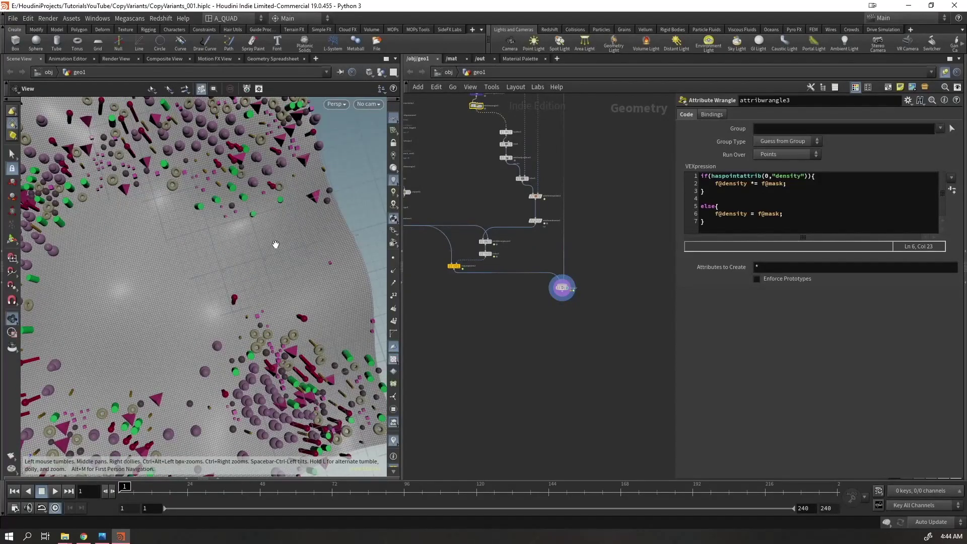
scroll(302, 270, down, 6)
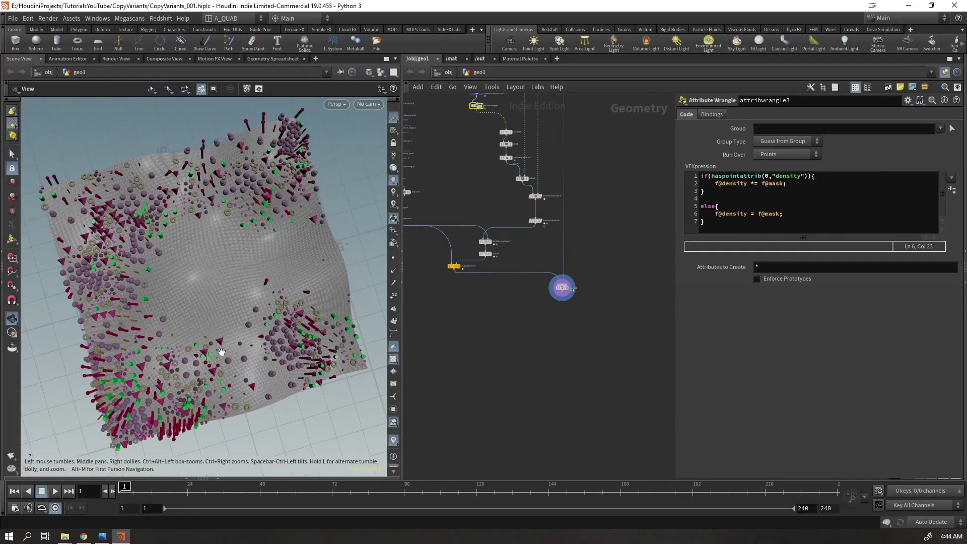
middle_click(537, 196)
Move all the source-shape nodes together so they sit above the merge chain, clear of the grid1 chain
middle_drag(440, 363, 611, 516)
middle_drag(545, 279, 547, 264)
key(h)
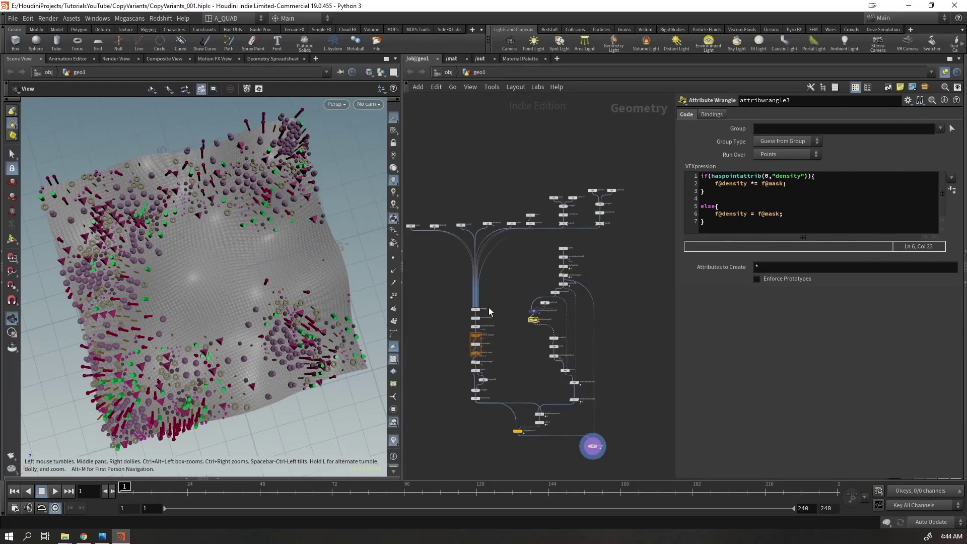
drag(609, 178, 408, 247)
middle_drag(561, 229, 631, 206)
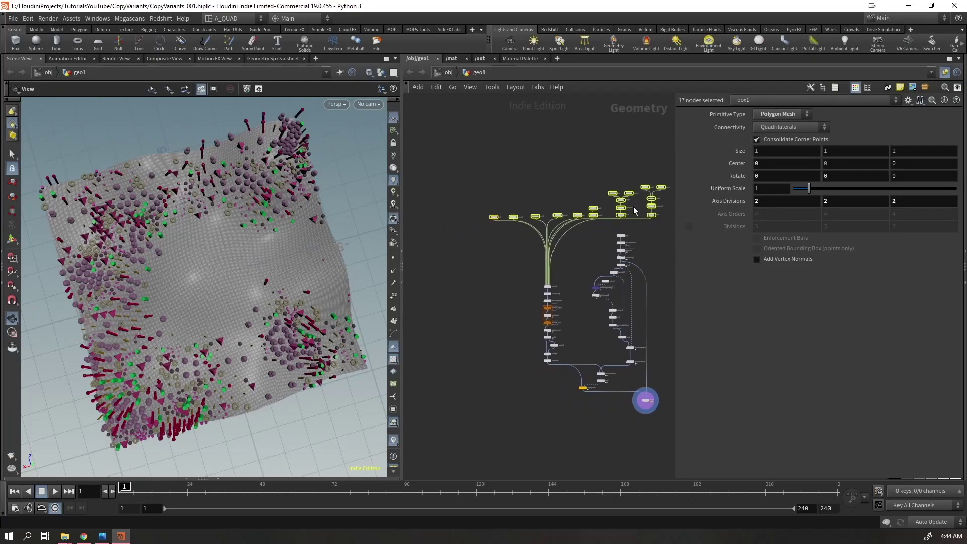
drag(652, 216, 582, 238)
click(567, 297)
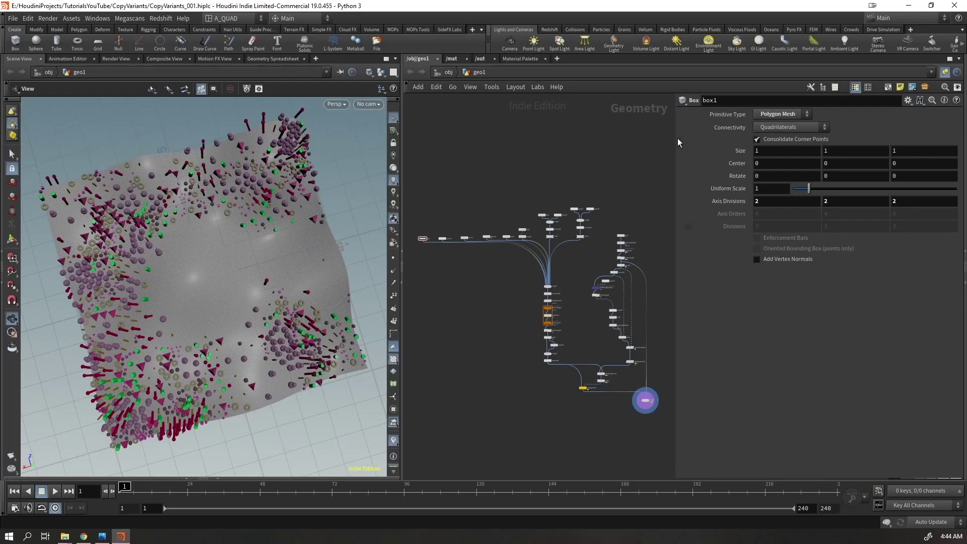
Widen the network editor by narrowing the parameter pane
drag(675, 138, 792, 138)
middle_drag(684, 292, 565, 255)
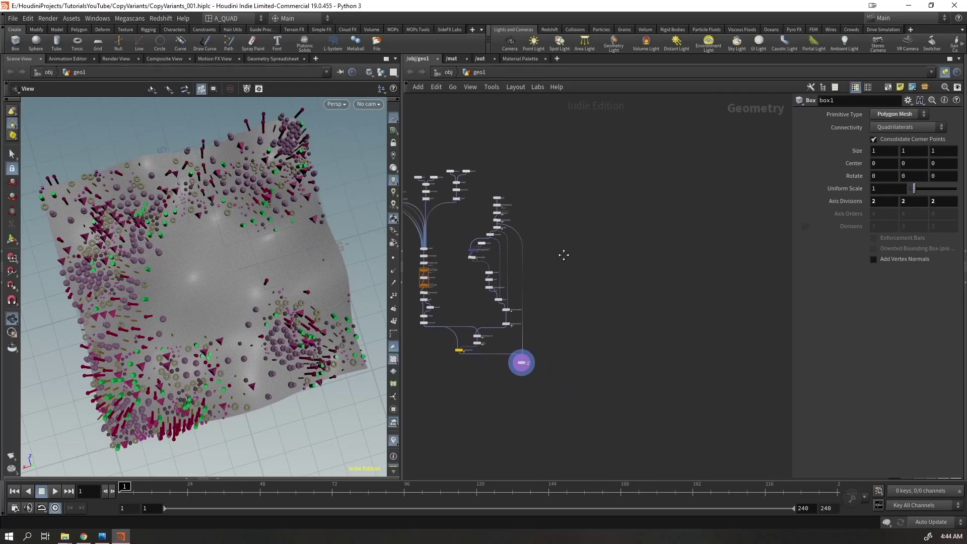
key(Tab)
mouse_move(650, 243)
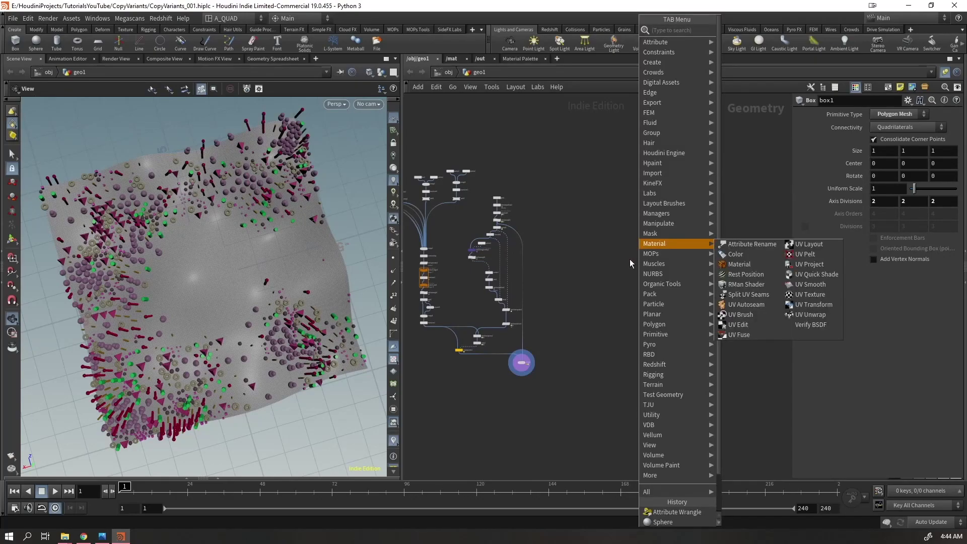
click(611, 283)
Save the scene file CopyVariants_001.hiplc
scroll(607, 287, up, 4)
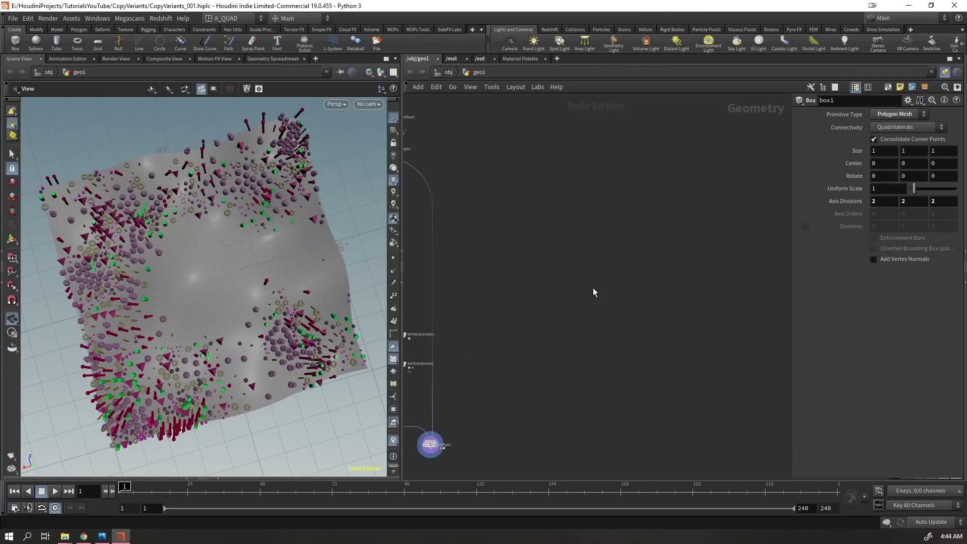
scroll(559, 295, down, 1)
middle_drag(560, 304, 597, 327)
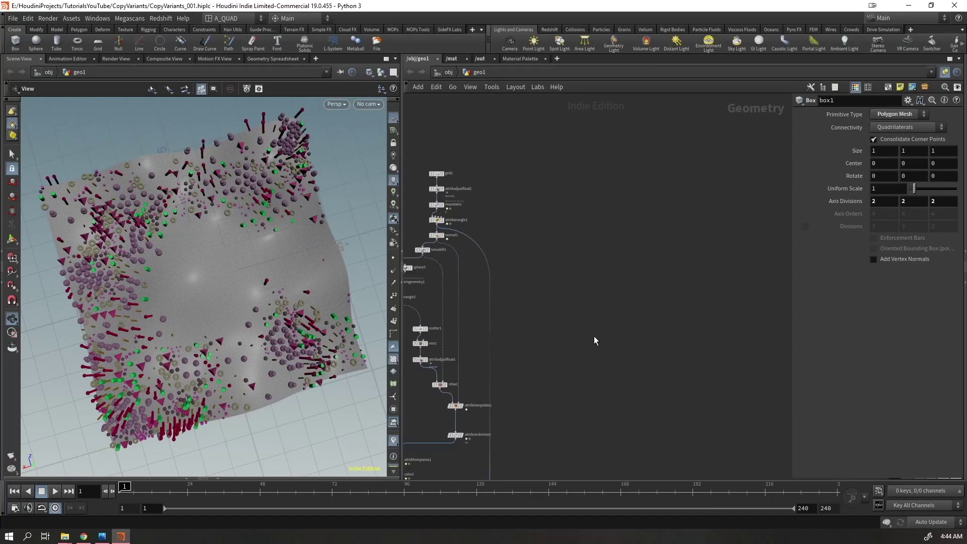
drag(256, 288, 232, 230)
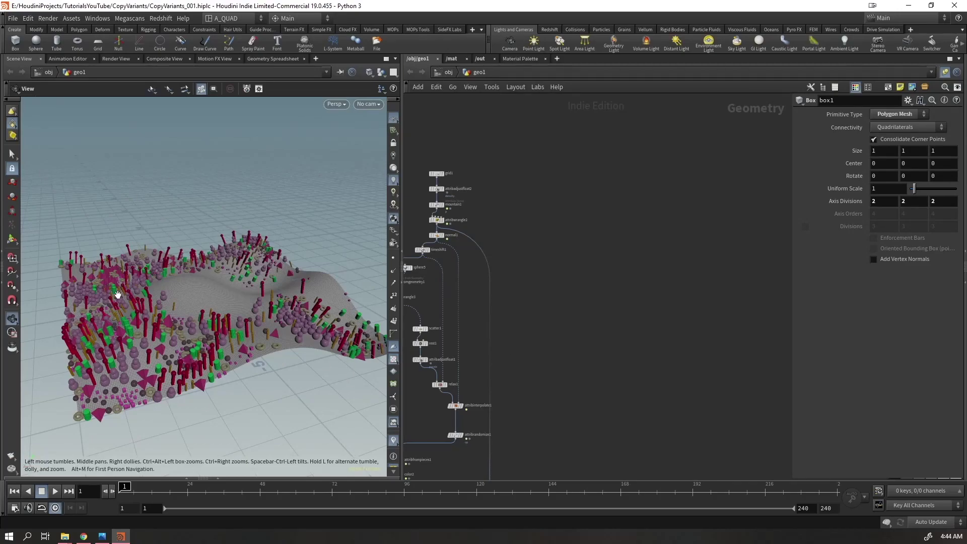
drag(251, 373, 251, 347)
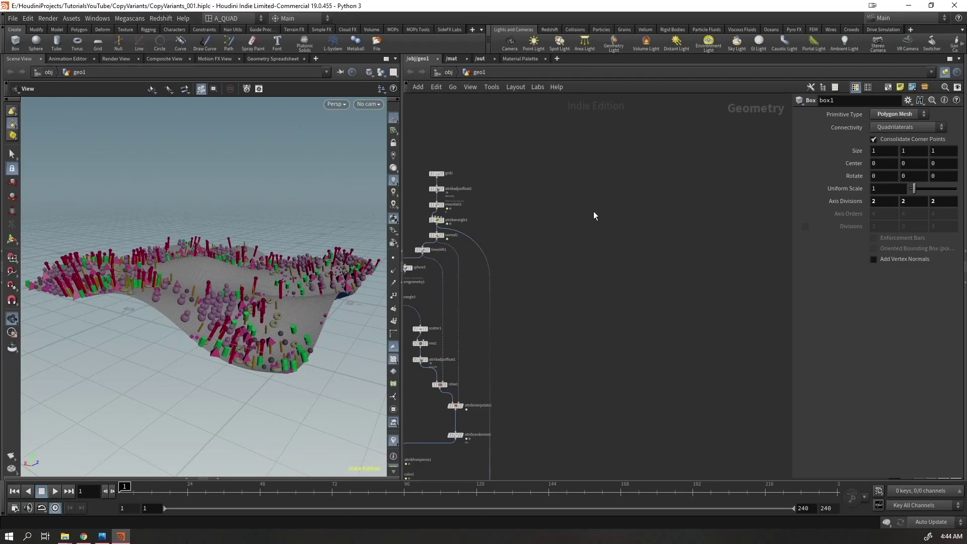
key(ctrl+s)
Add a Sphere node in an empty area of the geometry network, display it, and set its Frequency to 10
drag(638, 267, 599, 310)
key(Tab)
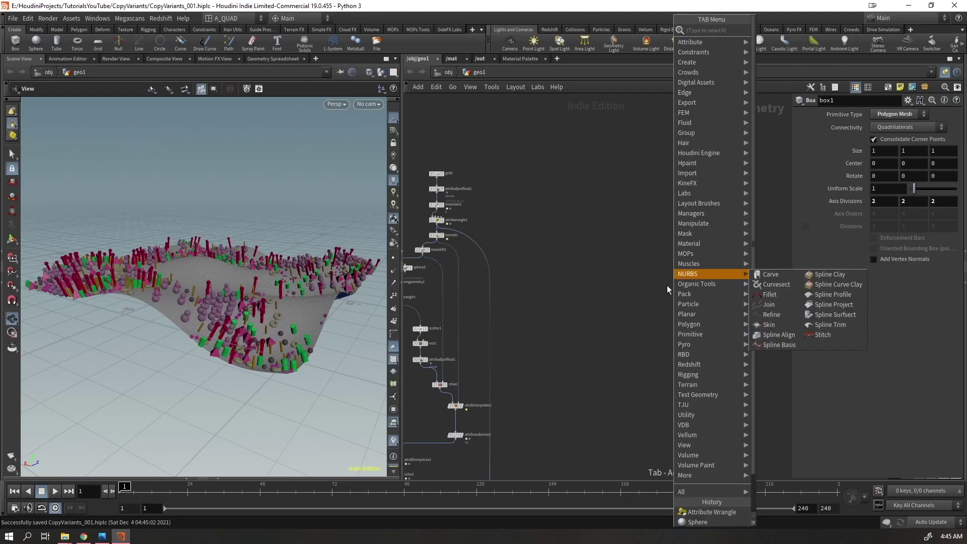
text(sphere)
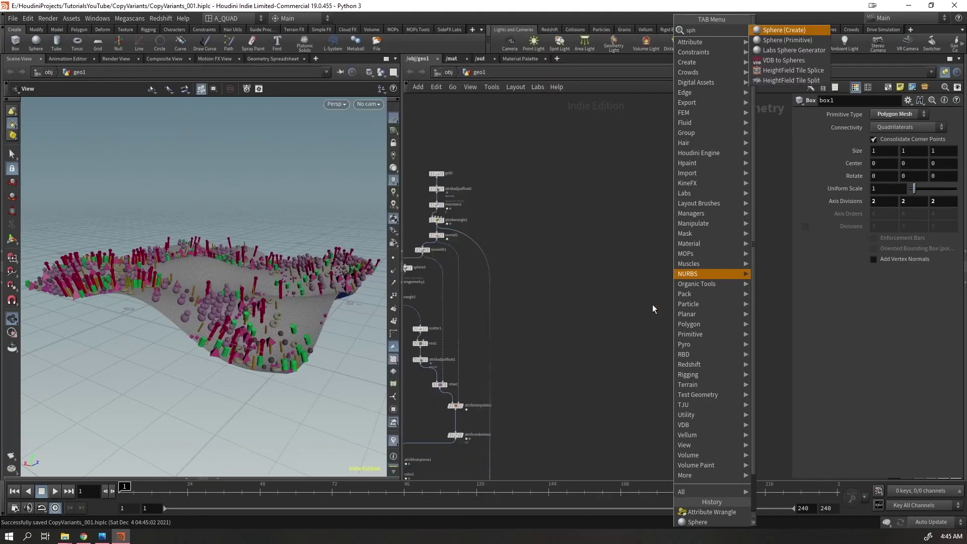
key(Return)
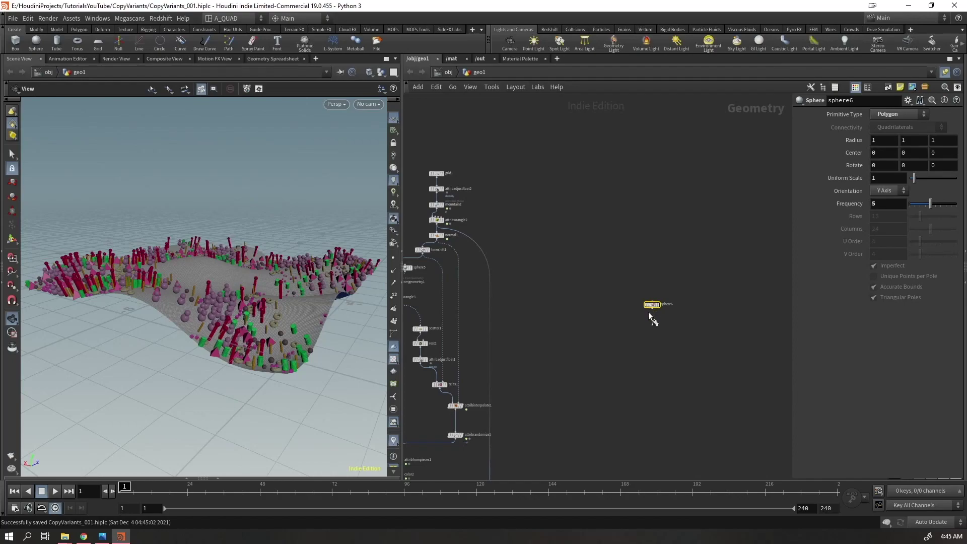
click(665, 304)
middle_drag(693, 244, 649, 205)
drag(932, 204, 956, 204)
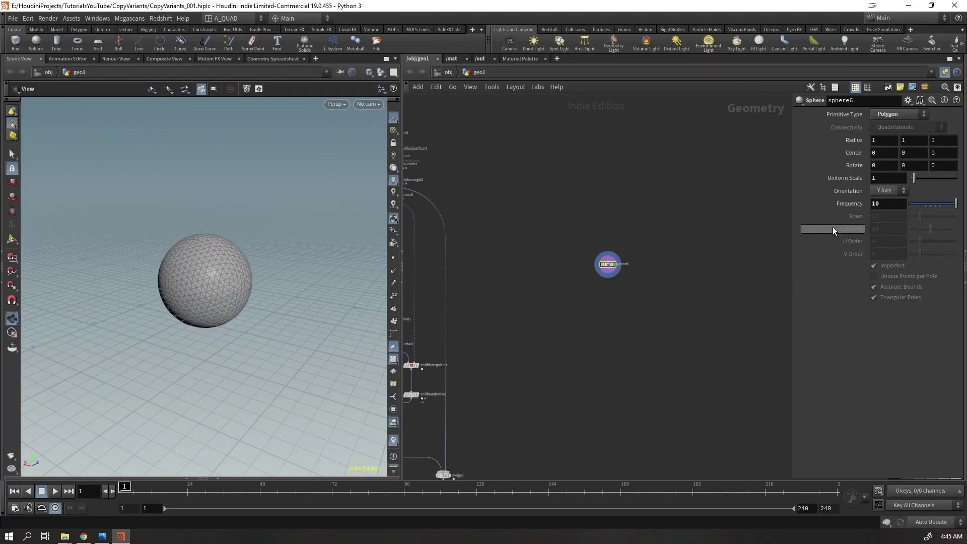
Create a camera from the current view with the sphere reframed through it, and go up to the object network
click(506, 46)
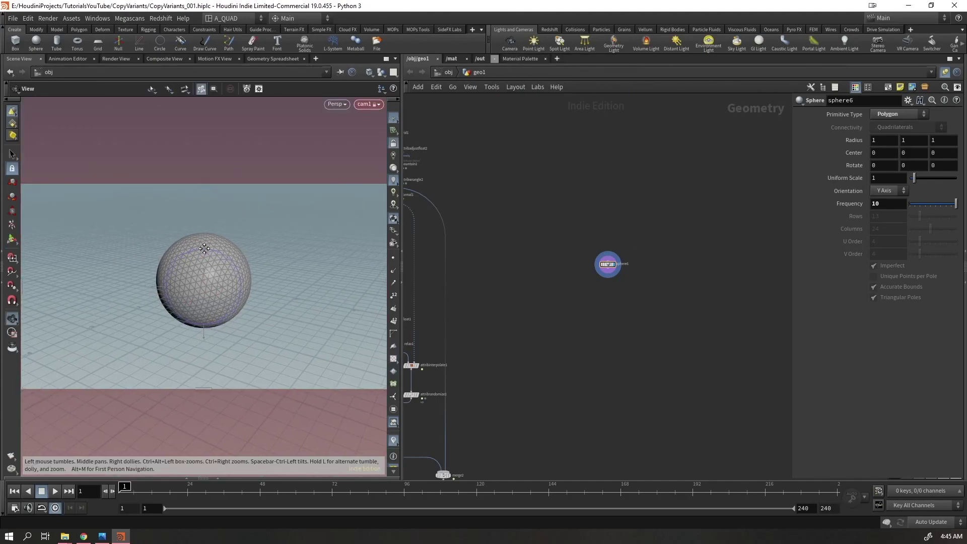
alt+middle_drag(206, 248, 195, 262)
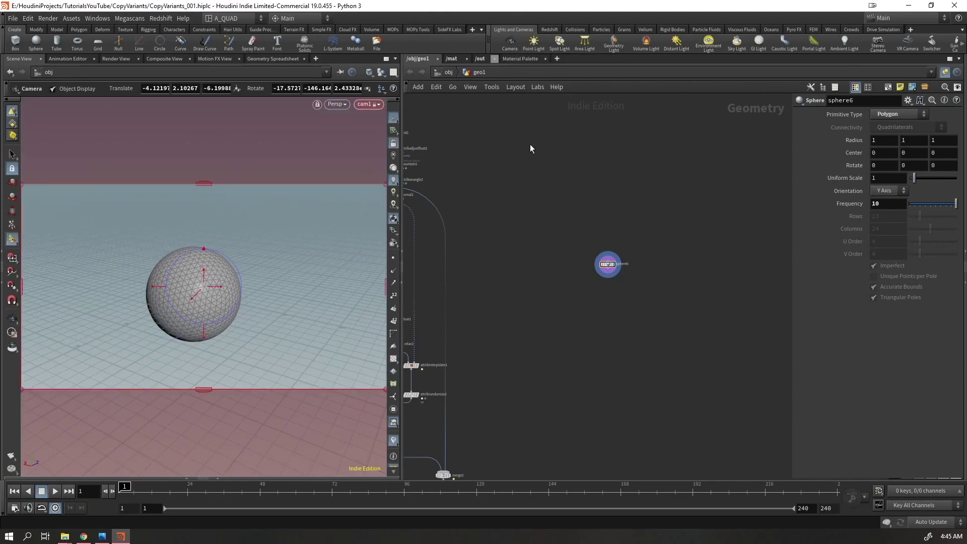
click(446, 72)
middle_drag(597, 309, 502, 313)
click(598, 109)
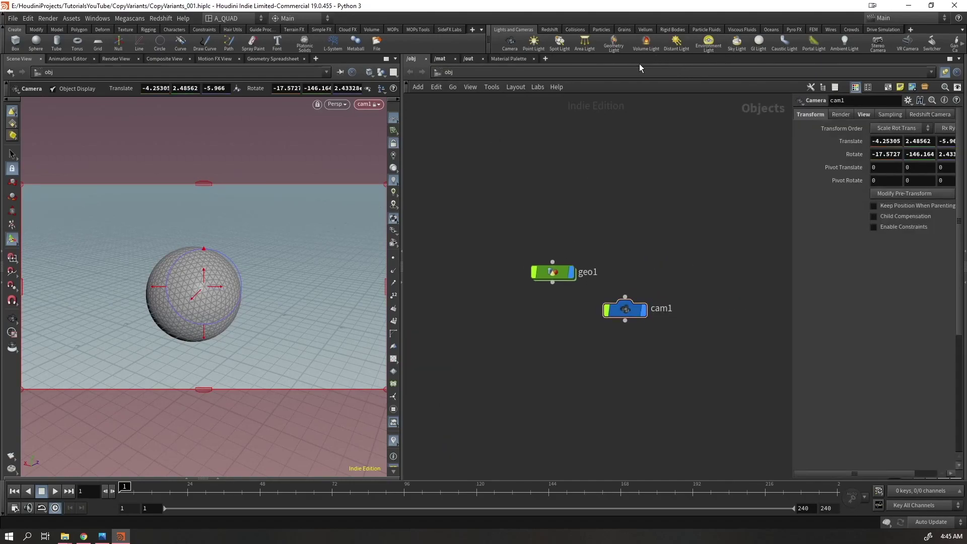
Unlock the camera from the view and add a Project node above geo1 in the object network
key(Tab)
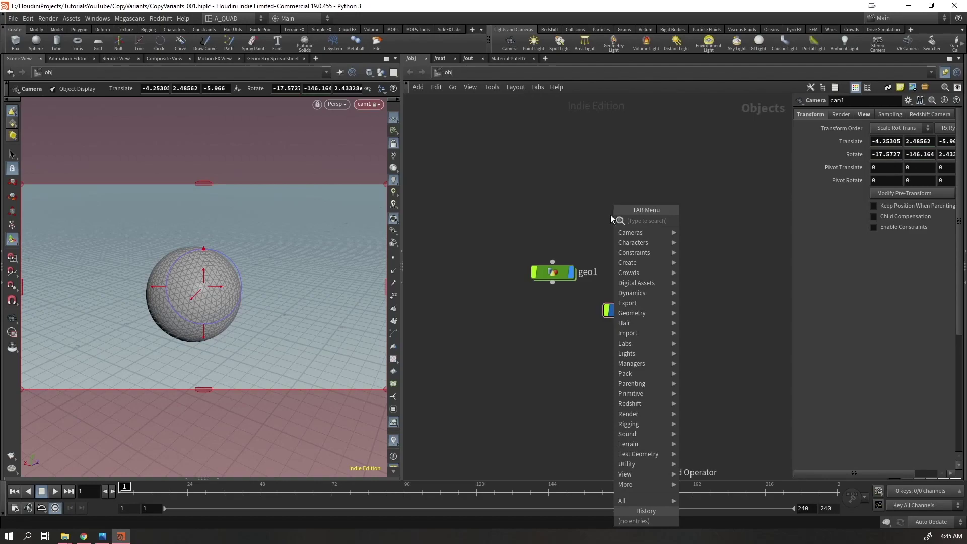
click(395, 146)
key(Tab)
text(pr)
key(Return)
click(588, 171)
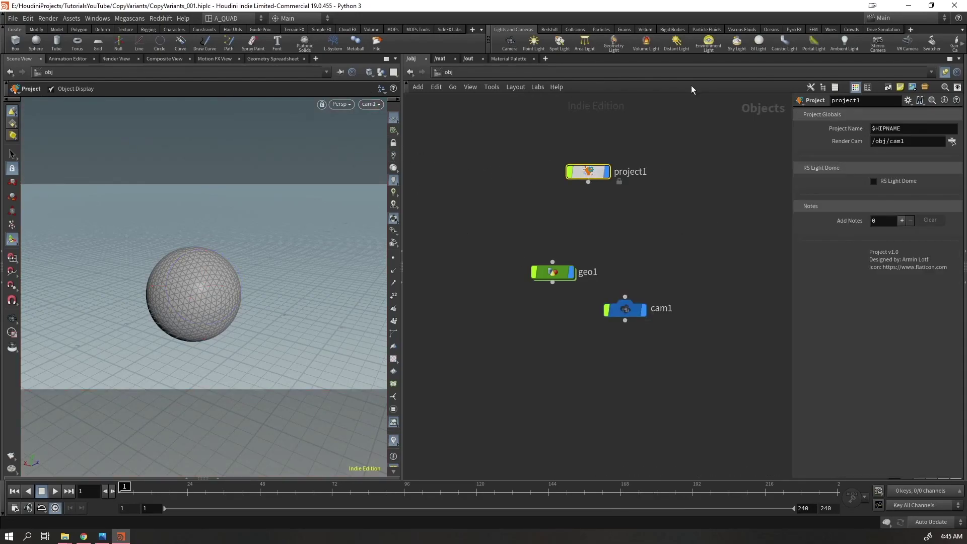
Widen the parameter pane and enable the RS Light Dome on the project1 node
drag(791, 180, 698, 179)
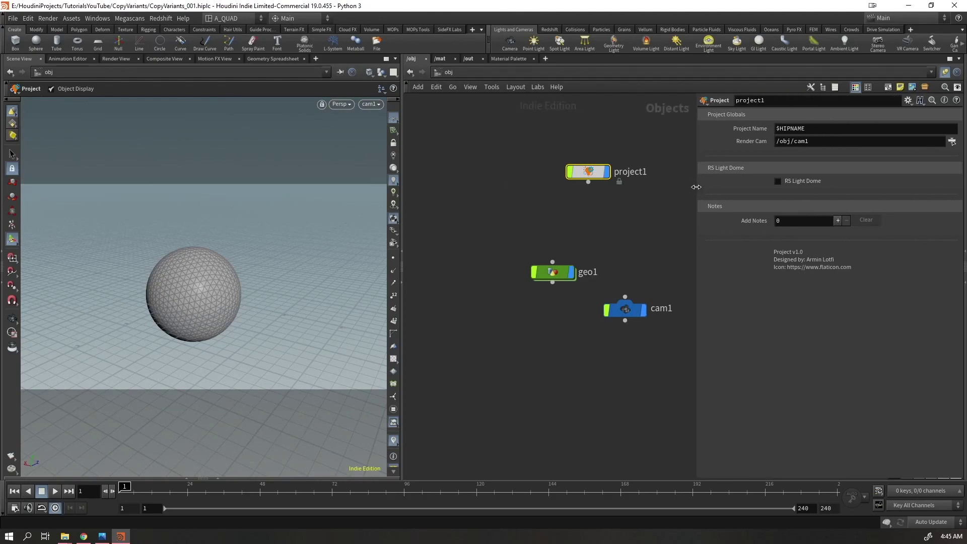
click(792, 181)
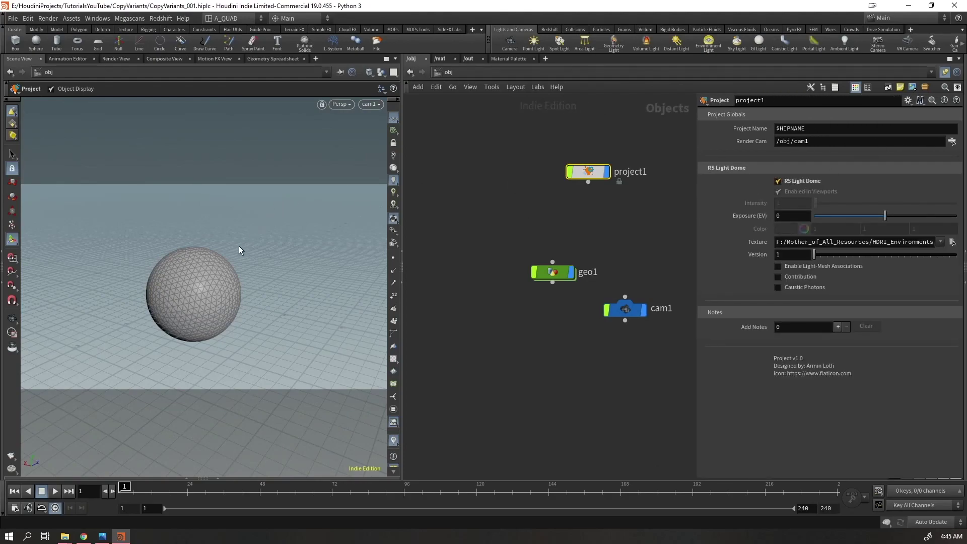
key(Escape)
drag(274, 276, 362, 310)
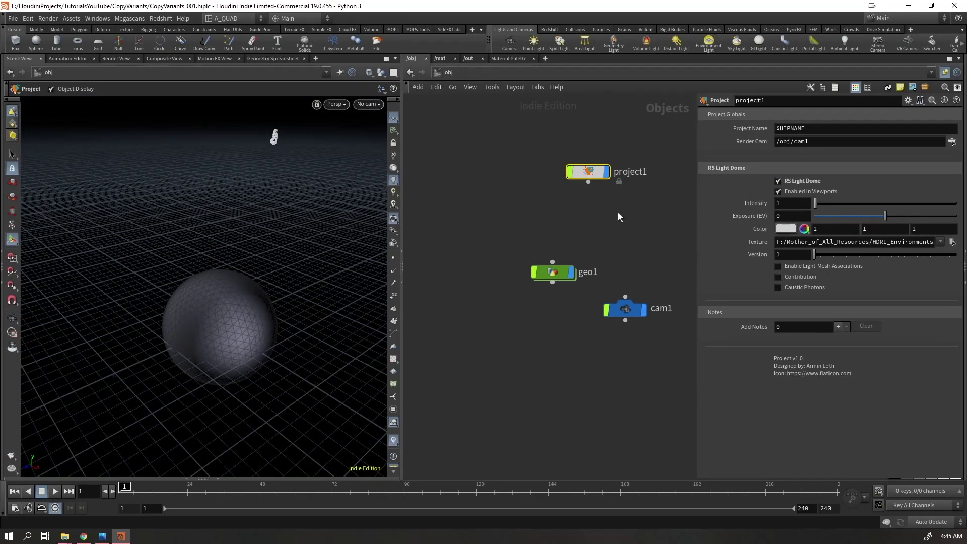
Examine the light dome's Texture path, try environment Version 18, and set the Version back to 1
drag(782, 244, 935, 244)
click(861, 243)
drag(786, 246, 963, 255)
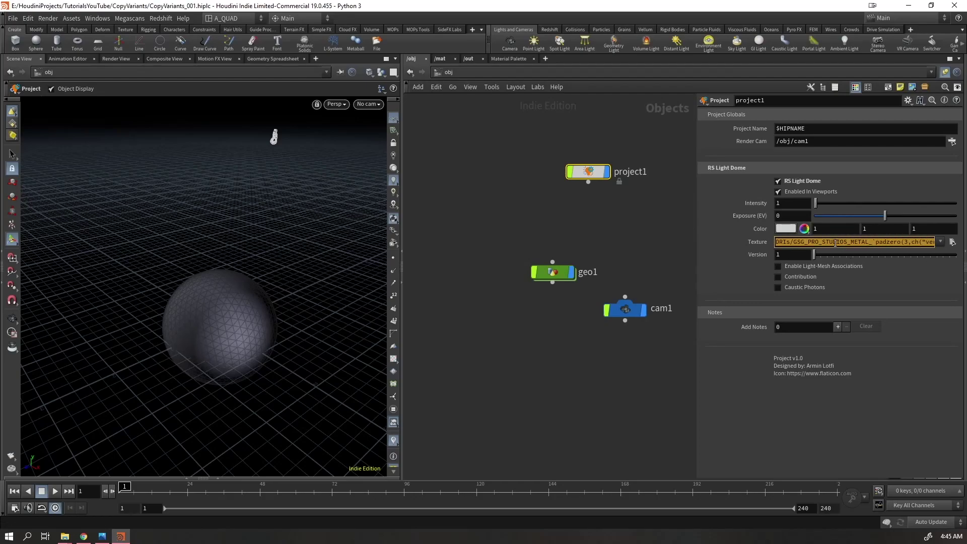
drag(815, 254, 817, 256)
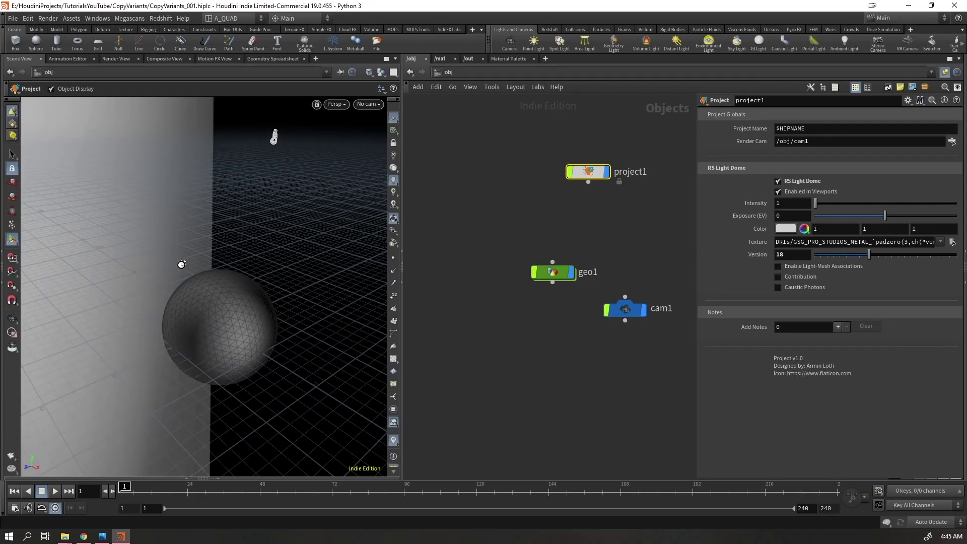
key(Escape)
mouse_move(244, 274)
mouse_down()
mouse_move(162, 263)
mouse_move(135, 241)
mouse_move(255, 274)
mouse_up()
key(Return)
text(1)
key(Return)
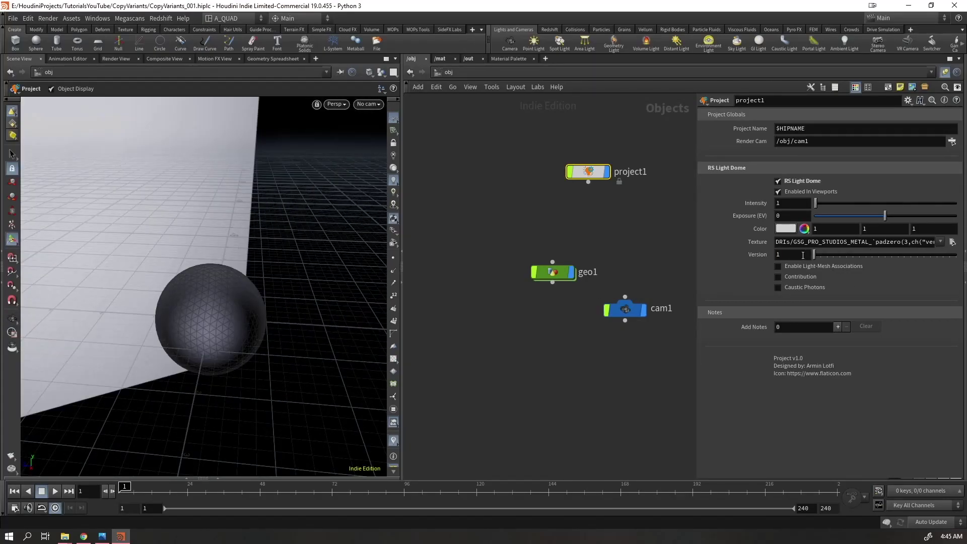
alt+drag(371, 313, 204, 277)
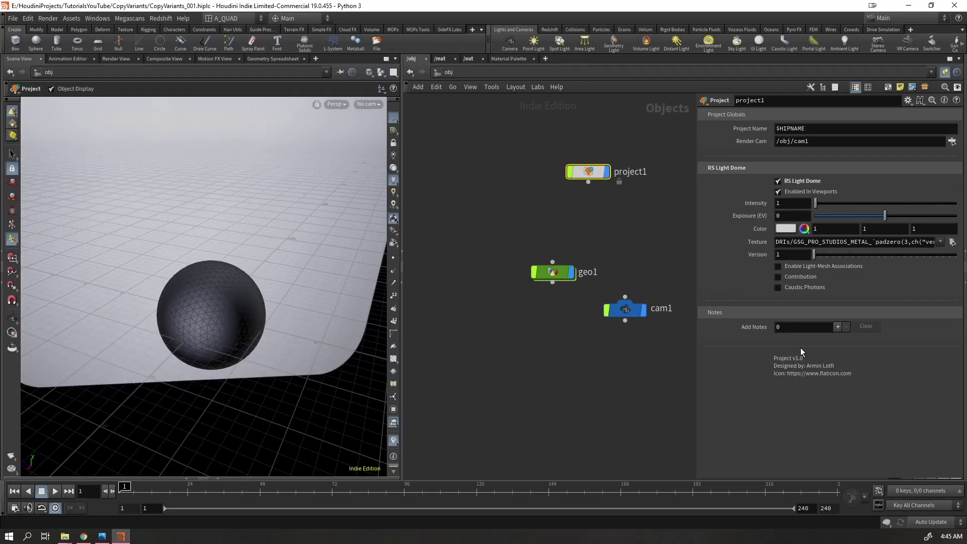
Save the scene and move the project1 node directly above geo1
click(837, 327)
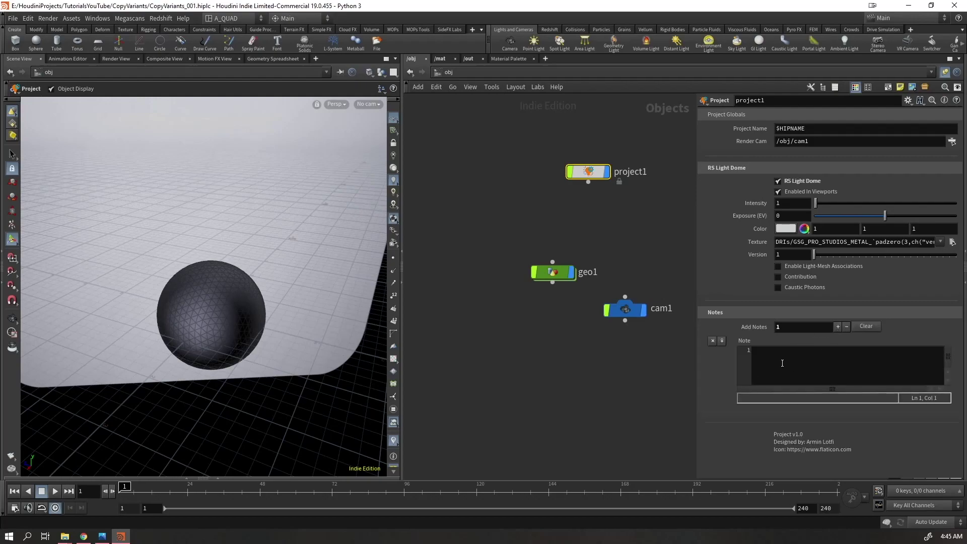
click(847, 327)
key(ctrl+s)
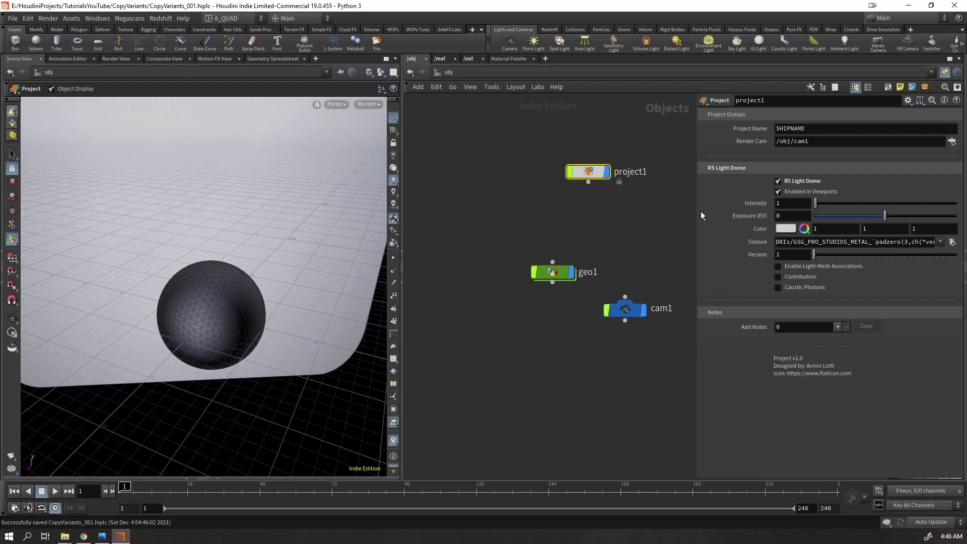
drag(808, 129, 775, 129)
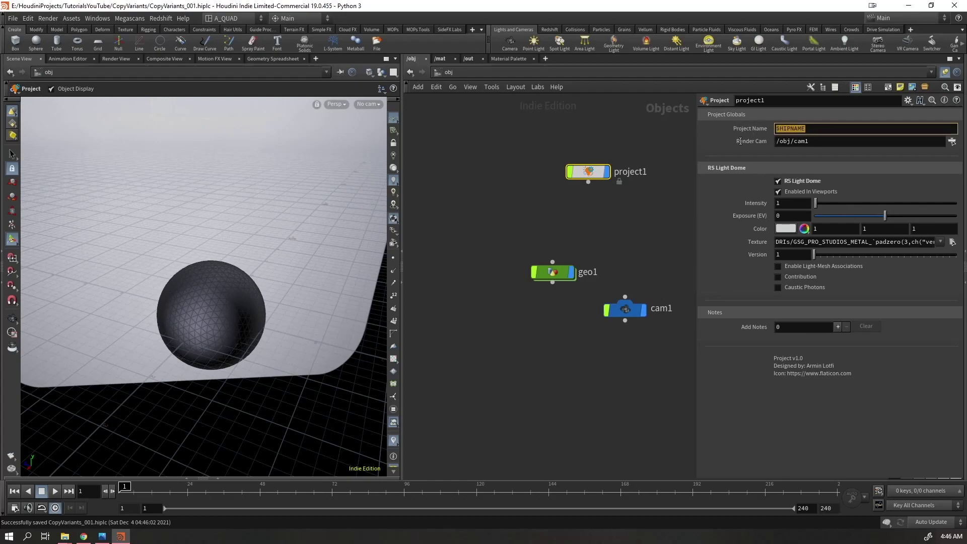
drag(593, 178, 556, 206)
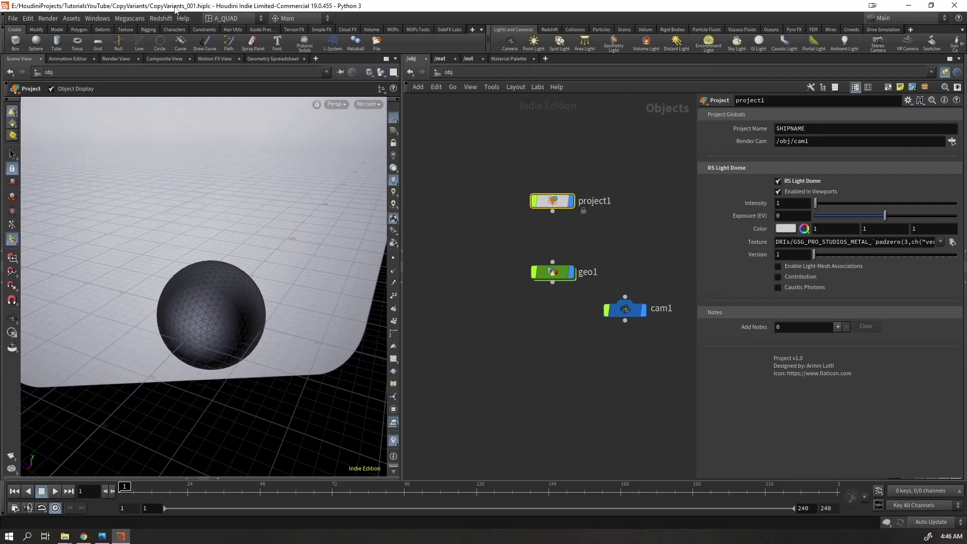
Replace the Project Name on project1 with the custom text "my scene"
drag(810, 134, 769, 140)
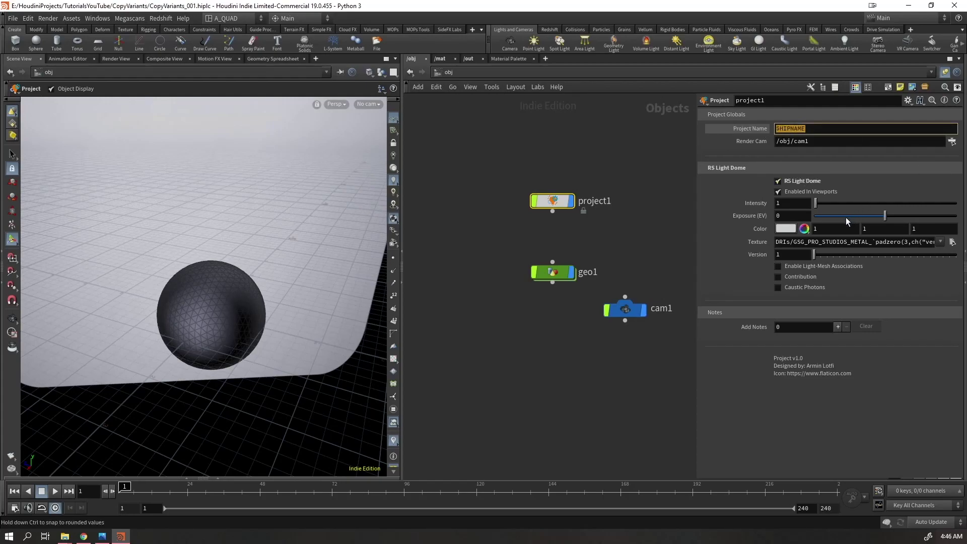
text(abc)
key(ctrl+a)
text(my )
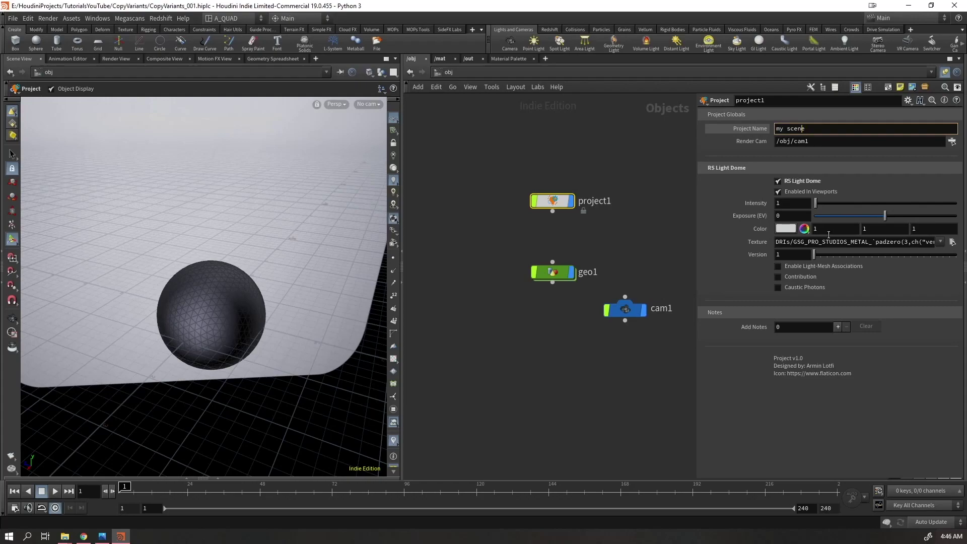
text(_)
key(Return)
right_click(746, 129)
click(645, 137)
Inside geo1, add a File Cache node and connect the sphere6 output to its input
double_click(558, 275)
key(Tab)
mouse_move(570, 356)
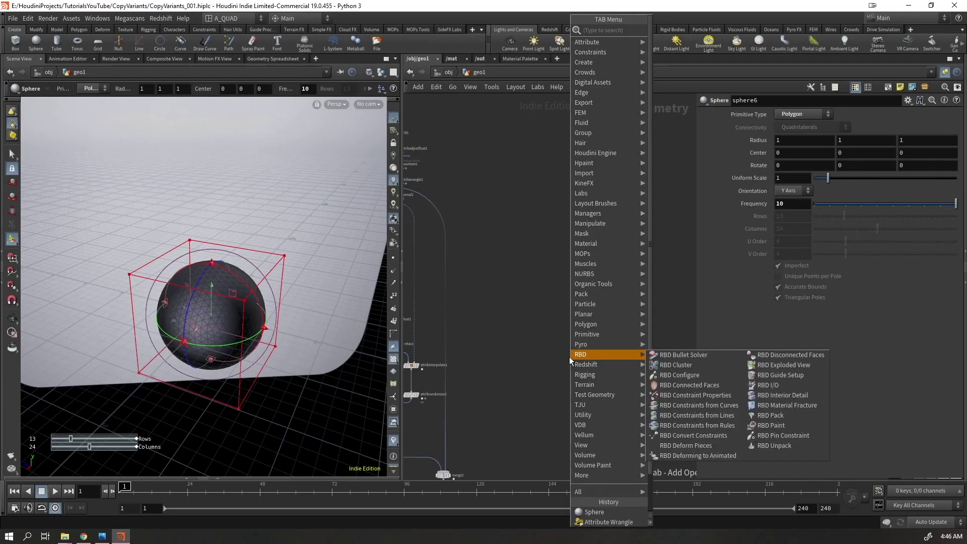
text(filec)
key(Return)
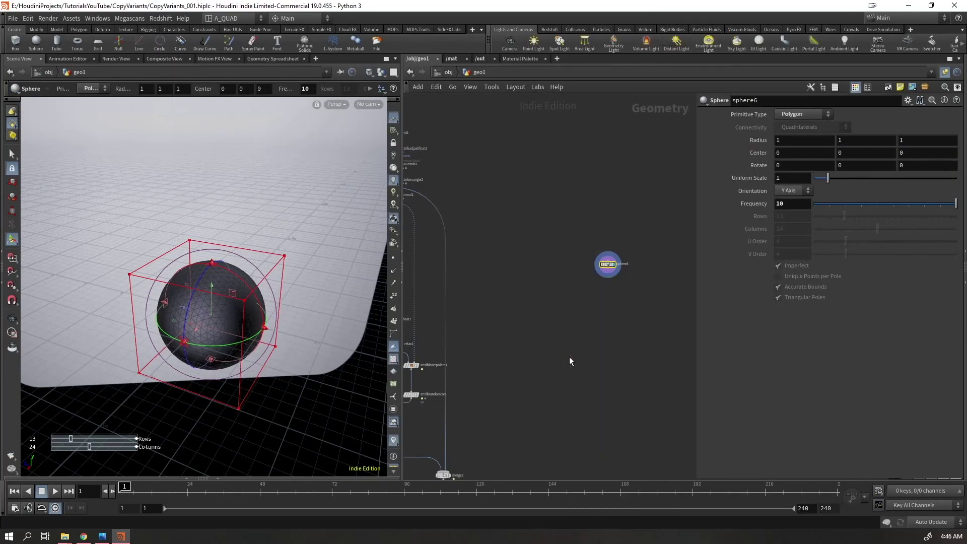
click(569, 357)
scroll(611, 365, up, 3)
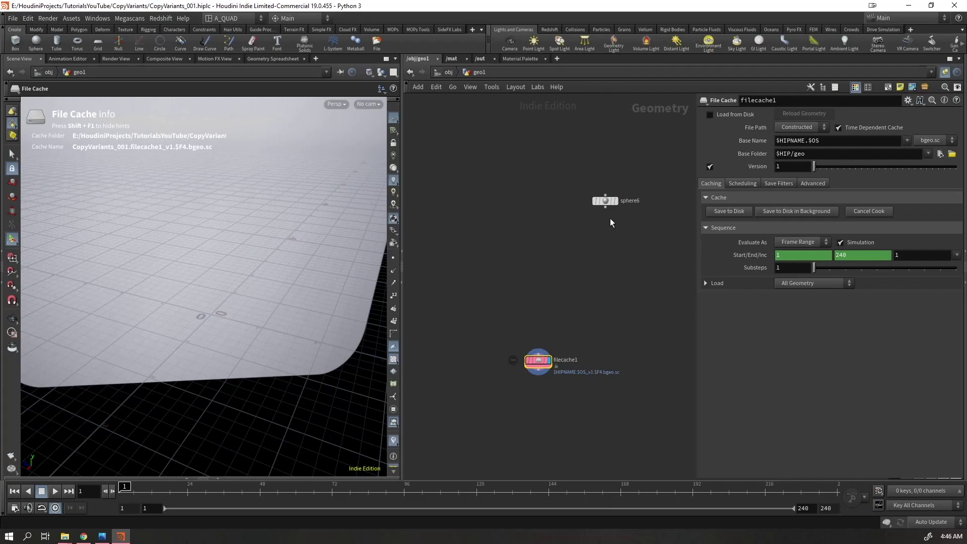
drag(607, 212, 538, 354)
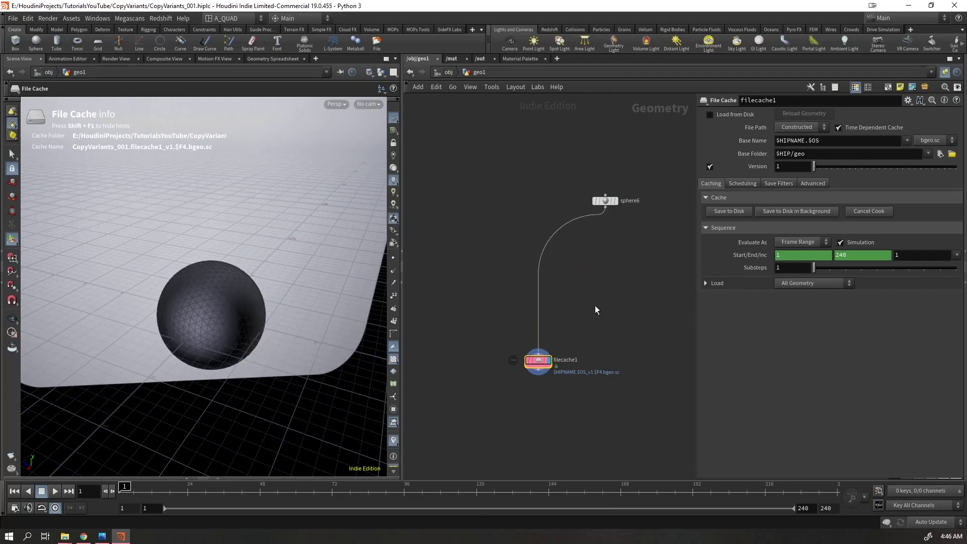
Apply the saved project-based File Cache Version preset to filecache1 and check its evaluated Project value
click(908, 100)
click(851, 318)
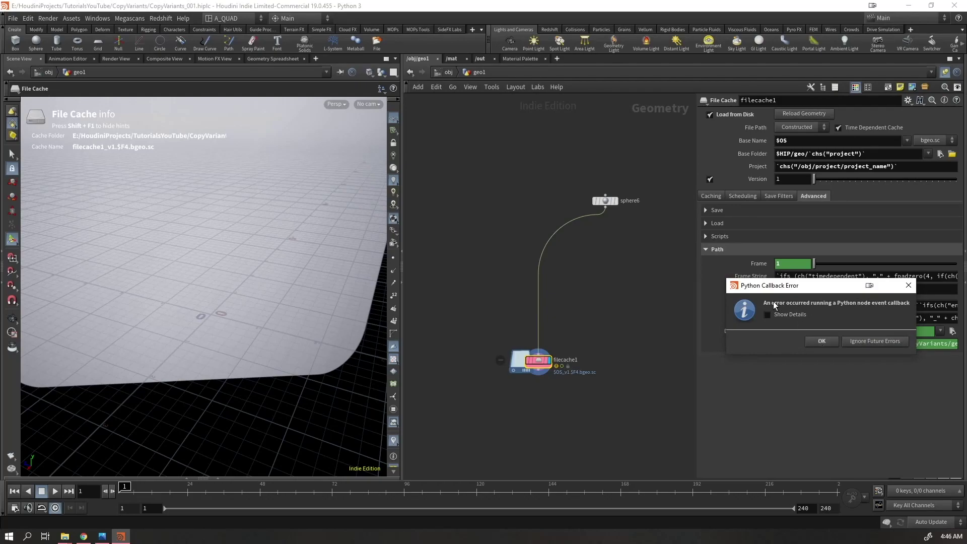
click(819, 340)
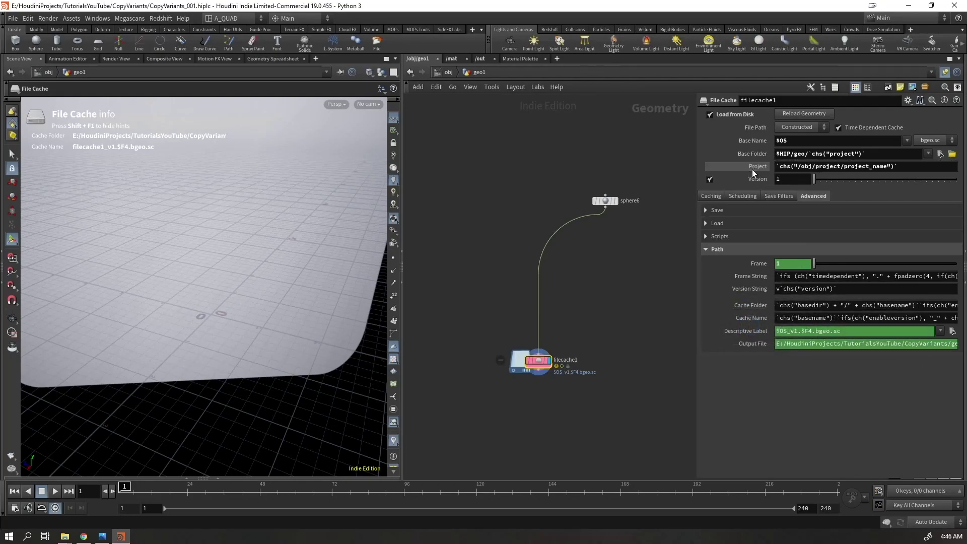
drag(946, 172, 732, 177)
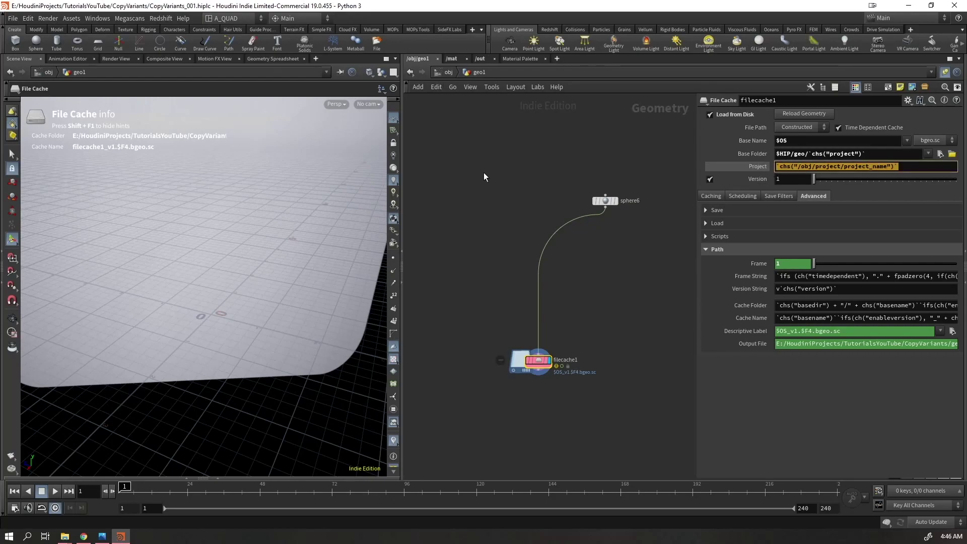
key(Delete)
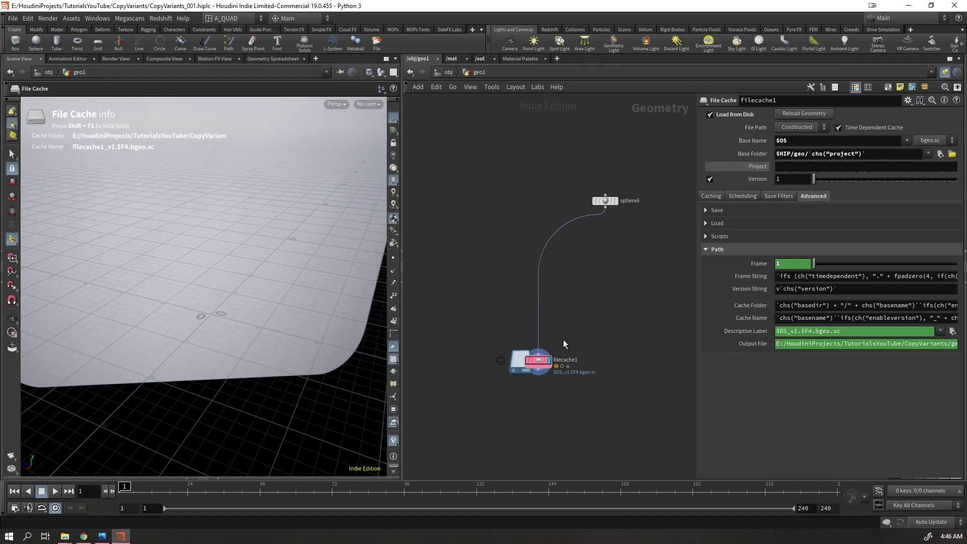
Align sphere6 directly above filecache1 and change the Project expression to `chs("/obj/project1/project_name")`
drag(609, 201, 543, 319)
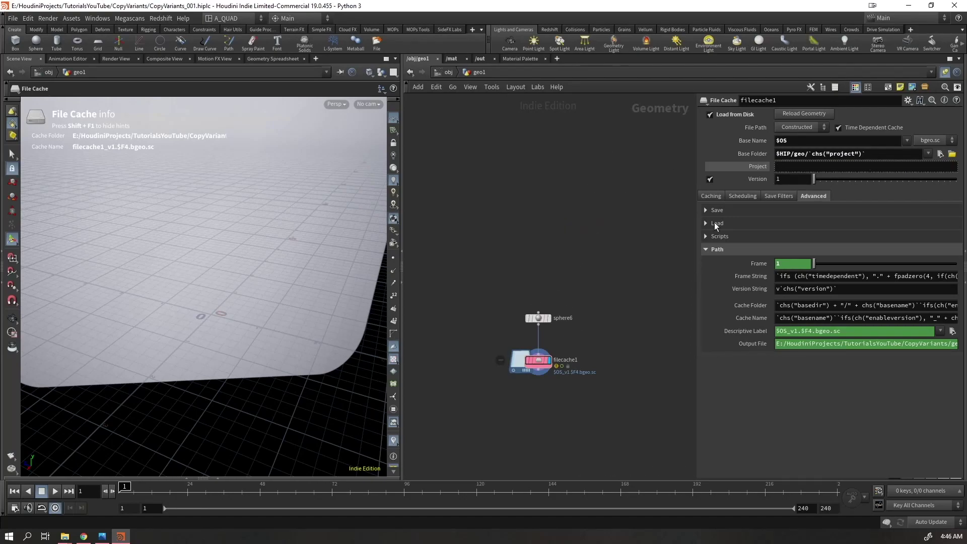
click(737, 169)
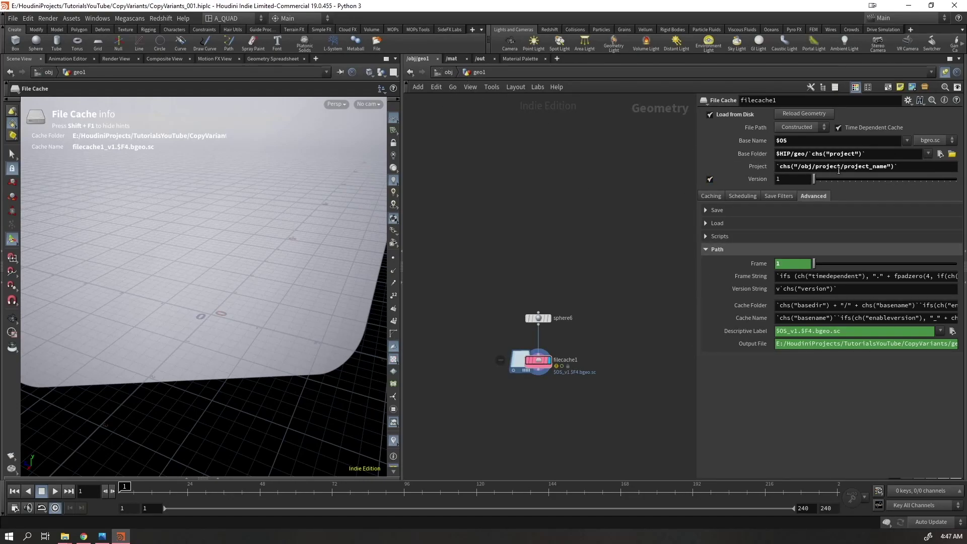
click(839, 167)
text(1)
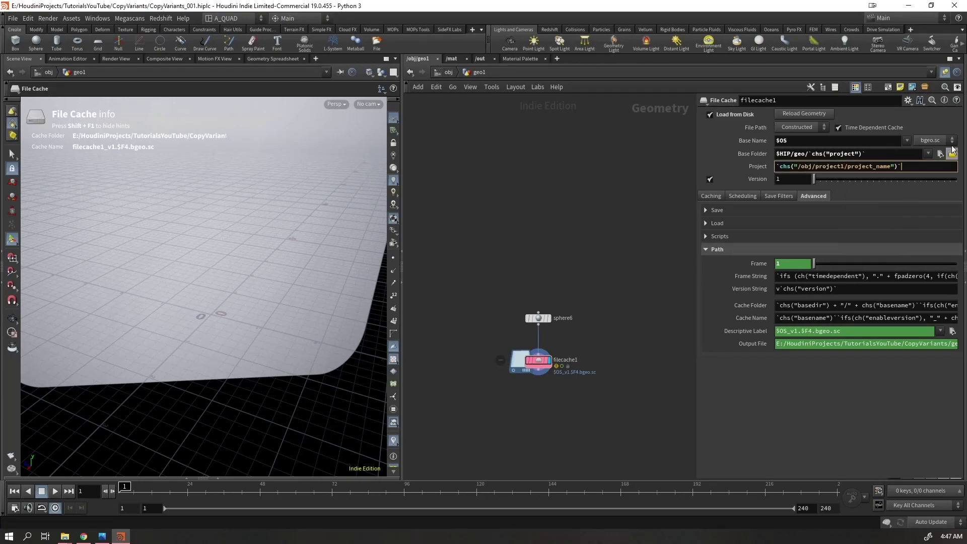
click(908, 100)
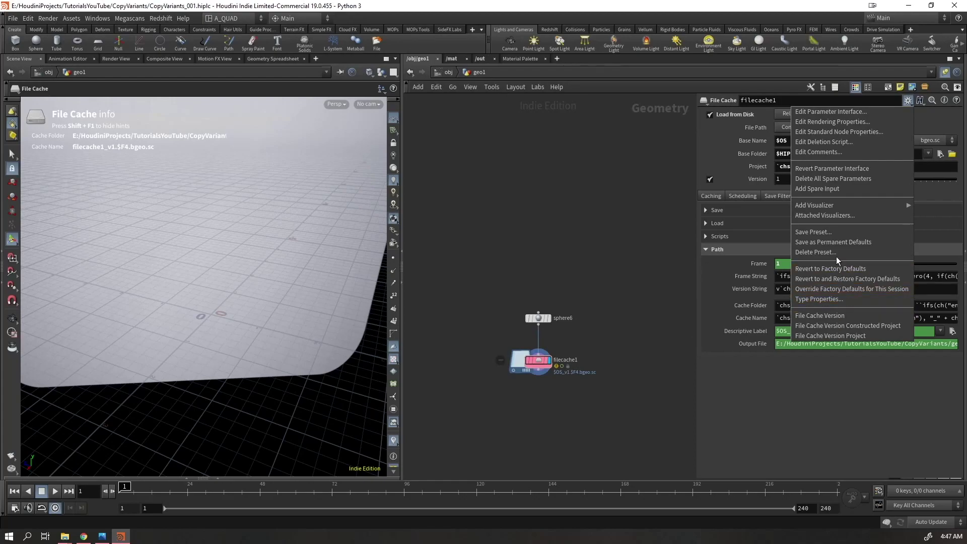
click(825, 231)
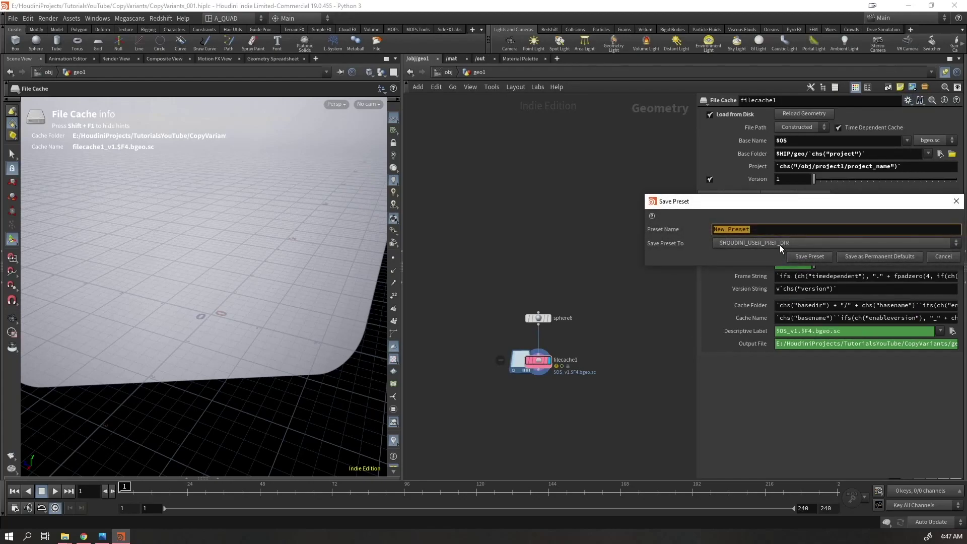
drag(791, 209, 484, 141)
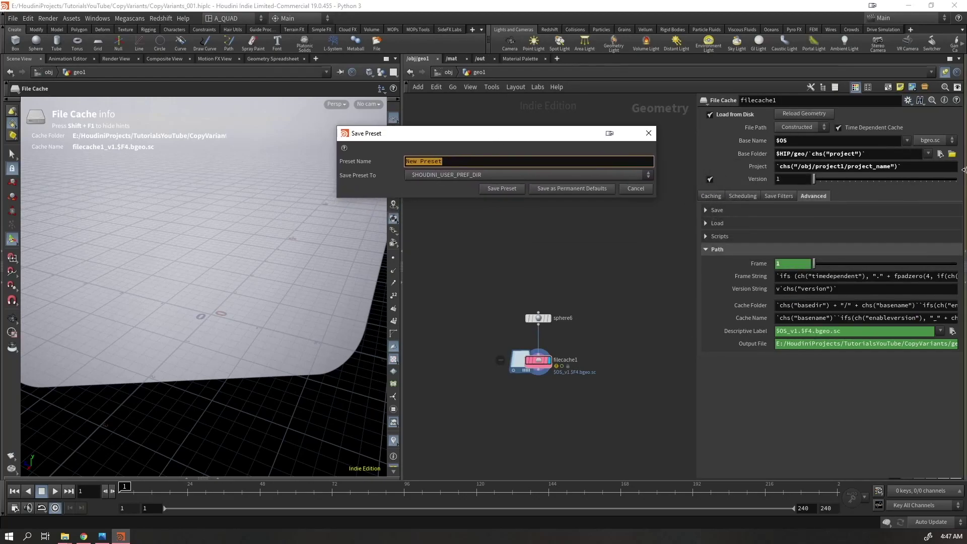
click(647, 131)
click(907, 101)
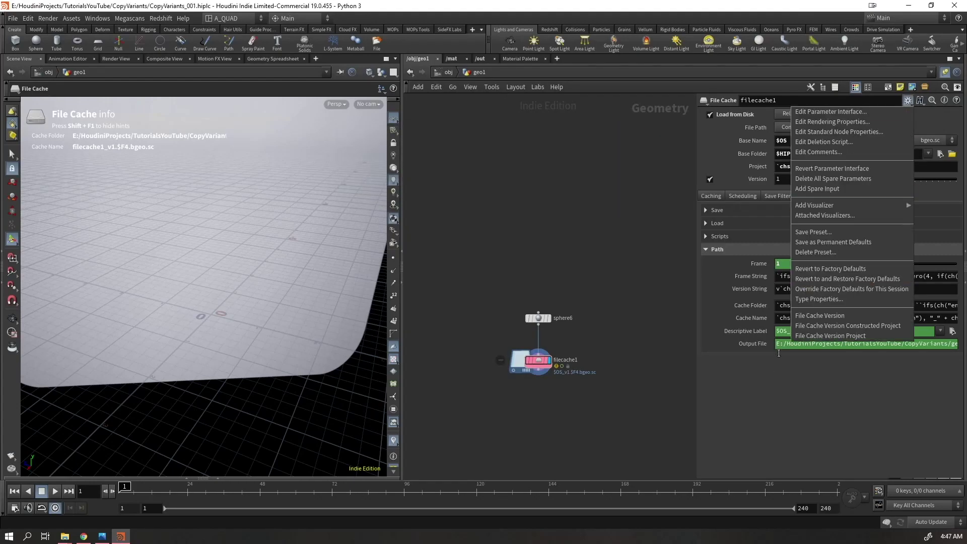
click(907, 103)
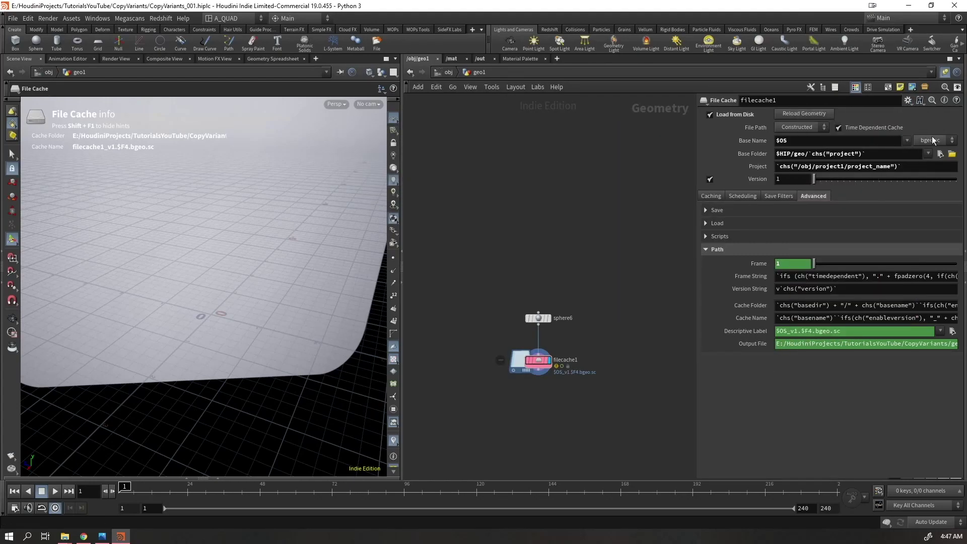
Save filecache1's current settings as a preset named "File Cache Version" in $HOUDINI_USER_PREF_DIR
click(910, 102)
click(880, 232)
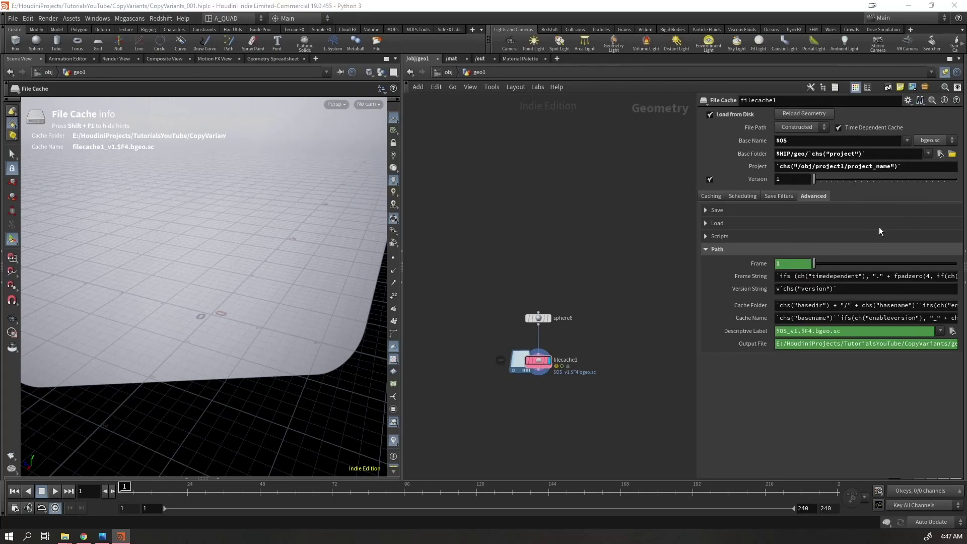
click(908, 101)
click(833, 232)
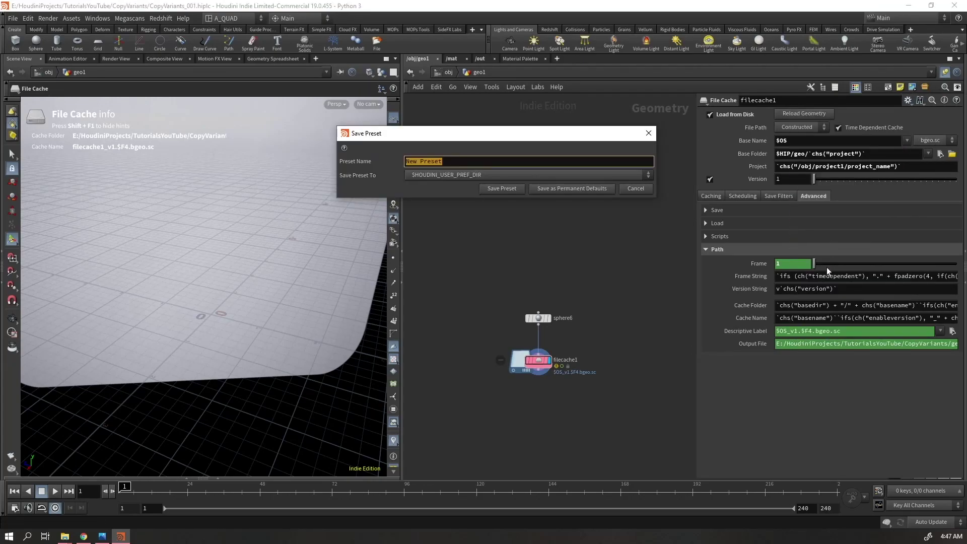
text(File Cache Version)
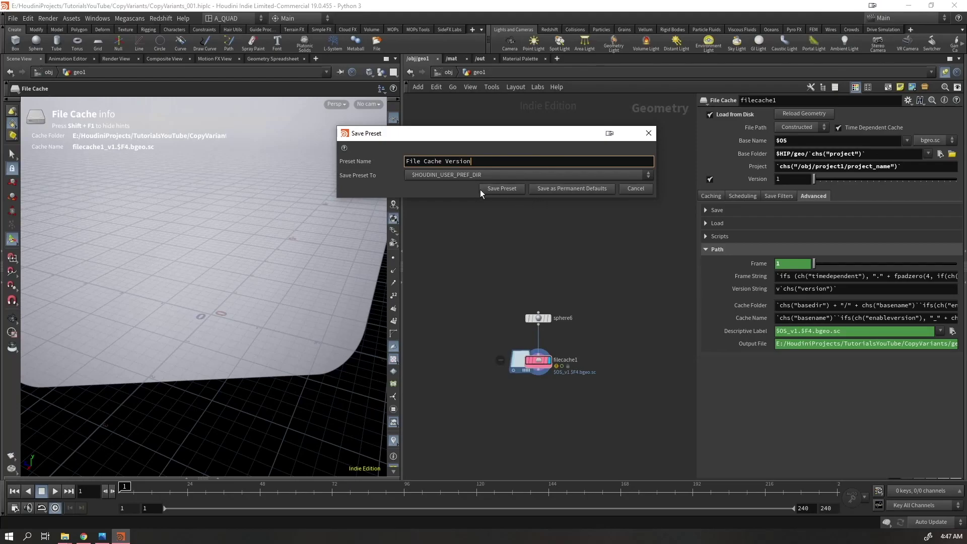
click(496, 189)
Delete filecache1 and append a fresh File Cache node to sphere6
drag(570, 443, 521, 333)
key(Delete)
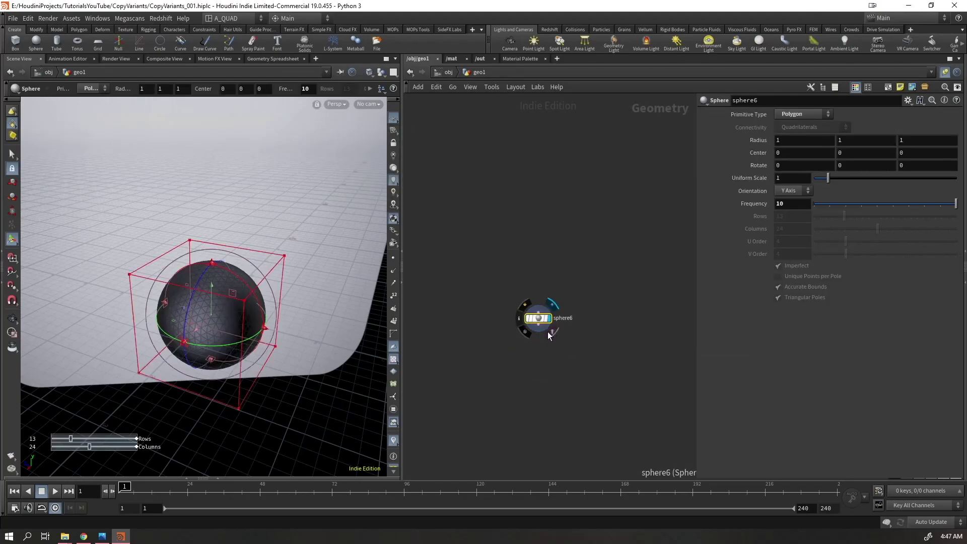
key(Tab)
text(fca)
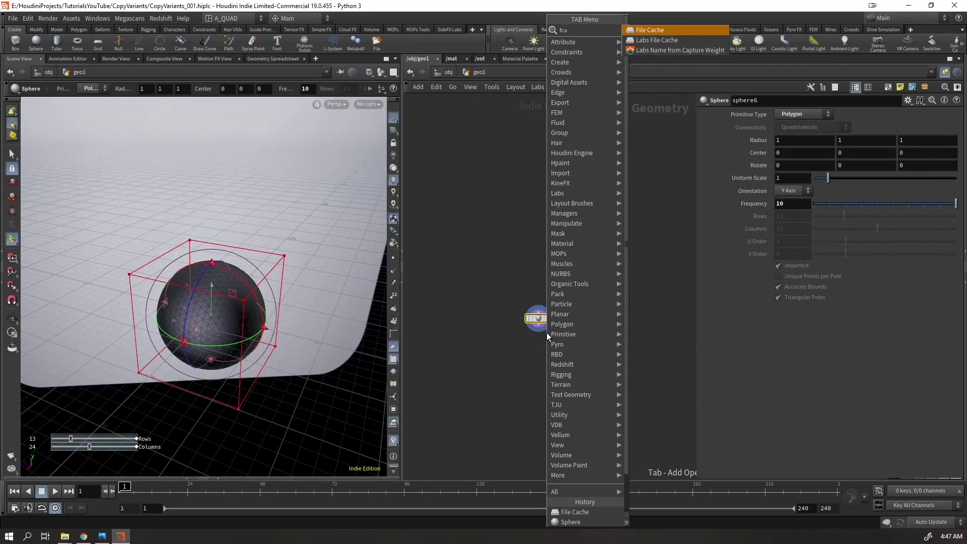
key(Return)
Apply the saved File Cache Version preset to the new filecache1 and check its Project expression and evaluated value
click(908, 100)
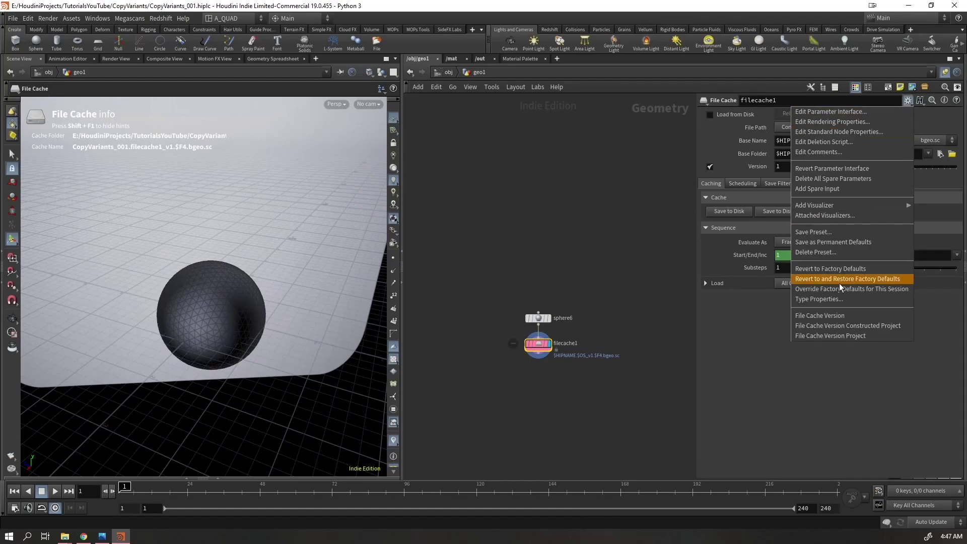
click(849, 316)
click(836, 332)
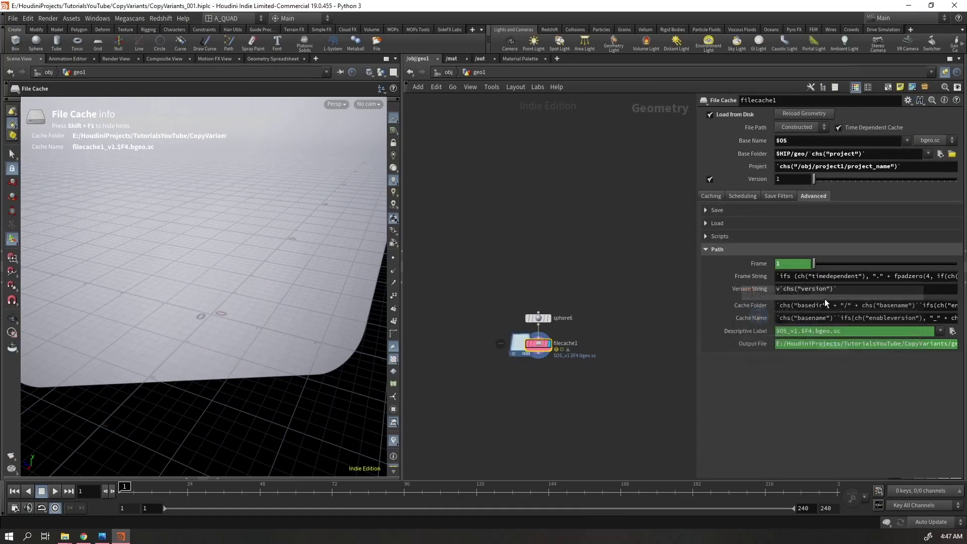
click(761, 168)
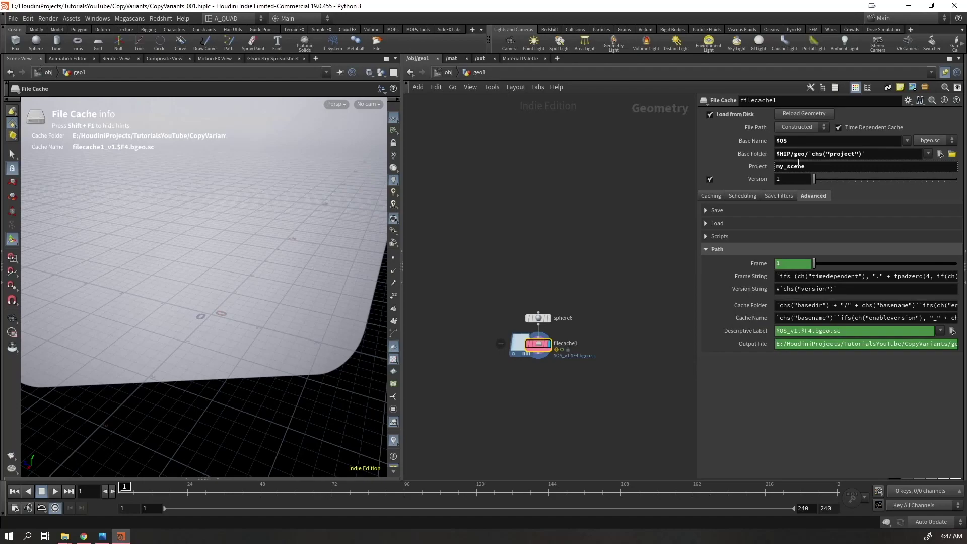
click(760, 168)
drag(780, 166, 937, 174)
click(659, 254)
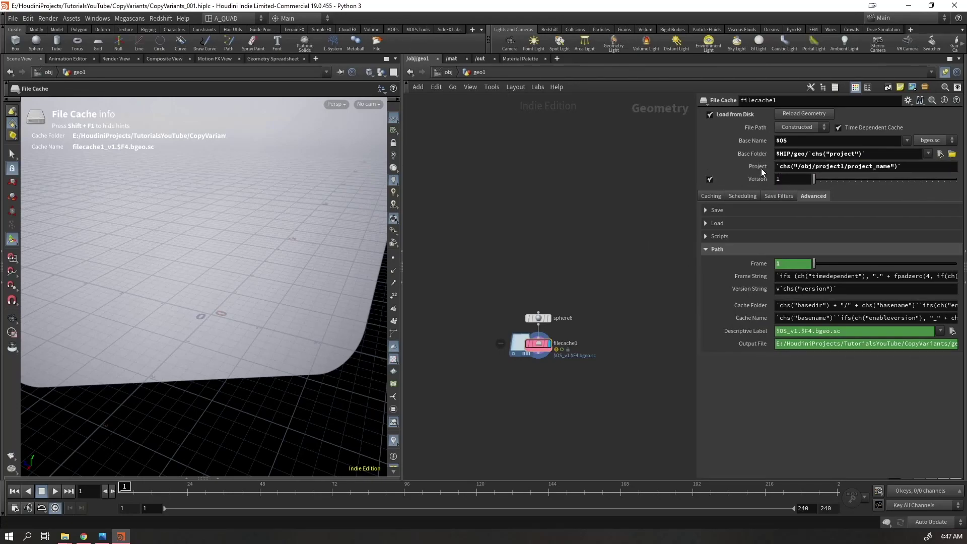
At object level, set project1's Project Name to my_scenevv and go back inside geo1 to check filecache1's Project value
click(443, 74)
drag(608, 174, 525, 222)
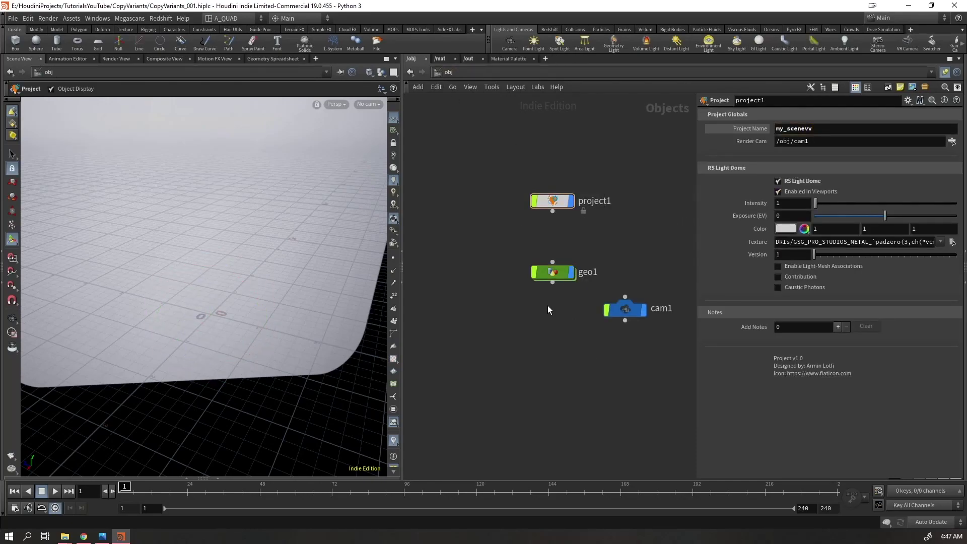
click(563, 276)
double_click(563, 276)
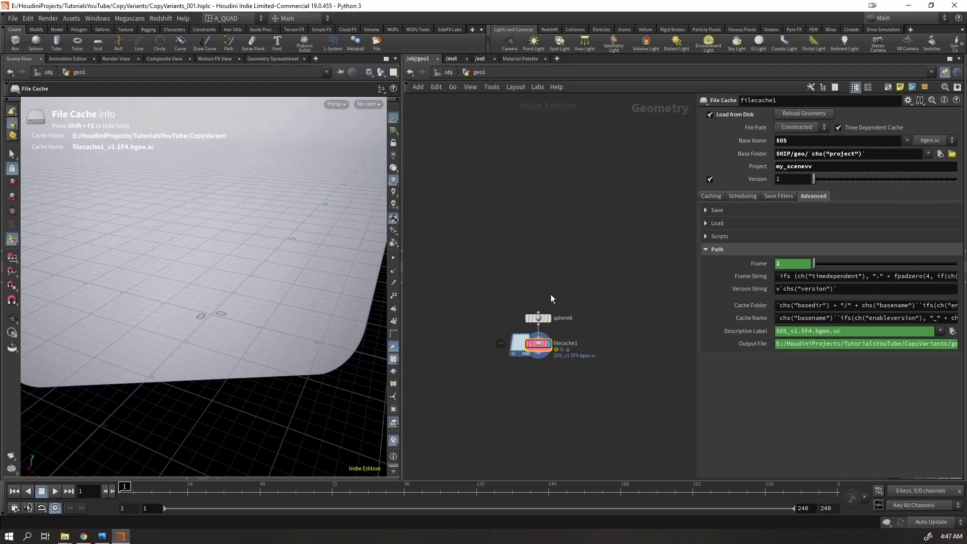
key(Tab)
text(ficl)
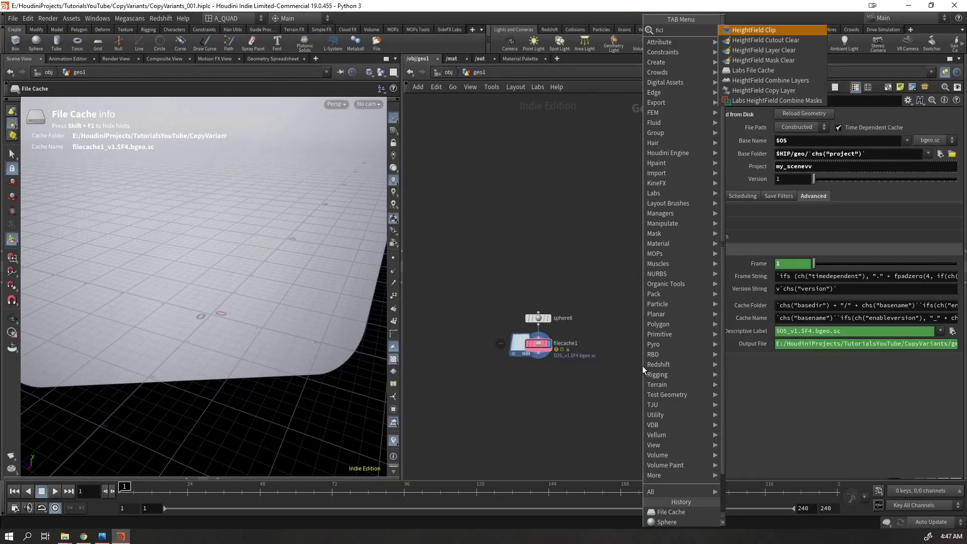
click(633, 366)
Add a second File Cache node beside filecache1 and connect its input to the output of sphere6
key(Tab)
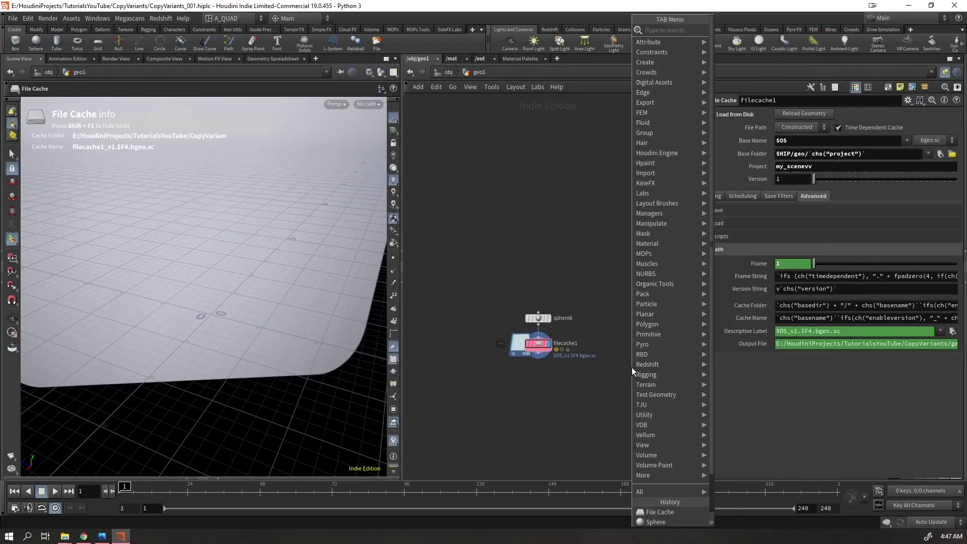
text(fil)
key(Down)
key(Down)
key(Down)
key(Return)
click(636, 345)
drag(635, 339, 538, 325)
Apply the saved File Cache Version preset to filecache2 and check its evaluated Project value
click(908, 101)
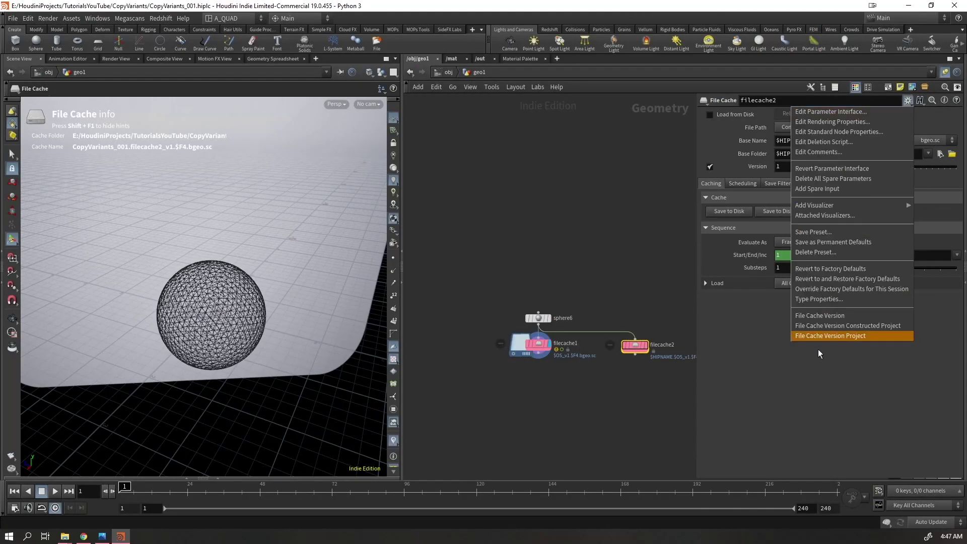
click(829, 315)
click(831, 339)
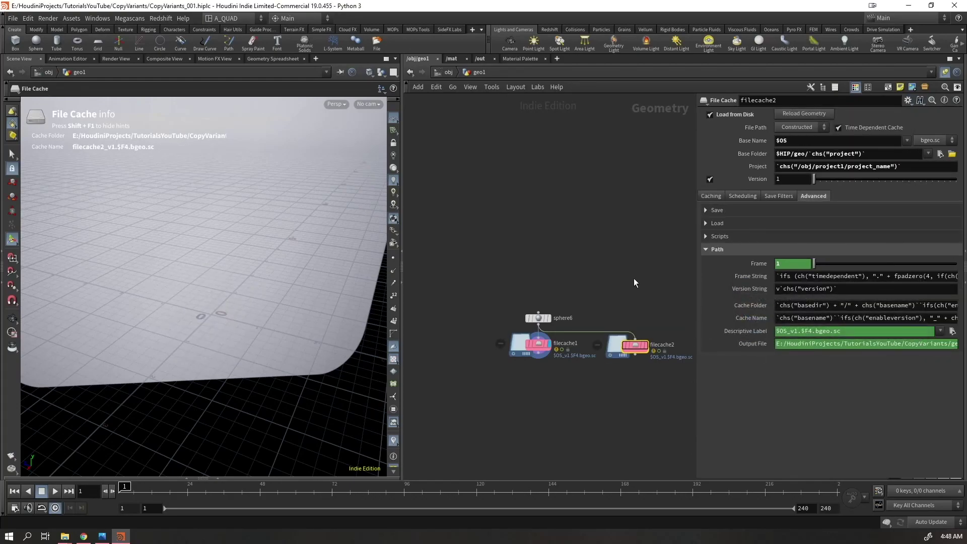
click(764, 168)
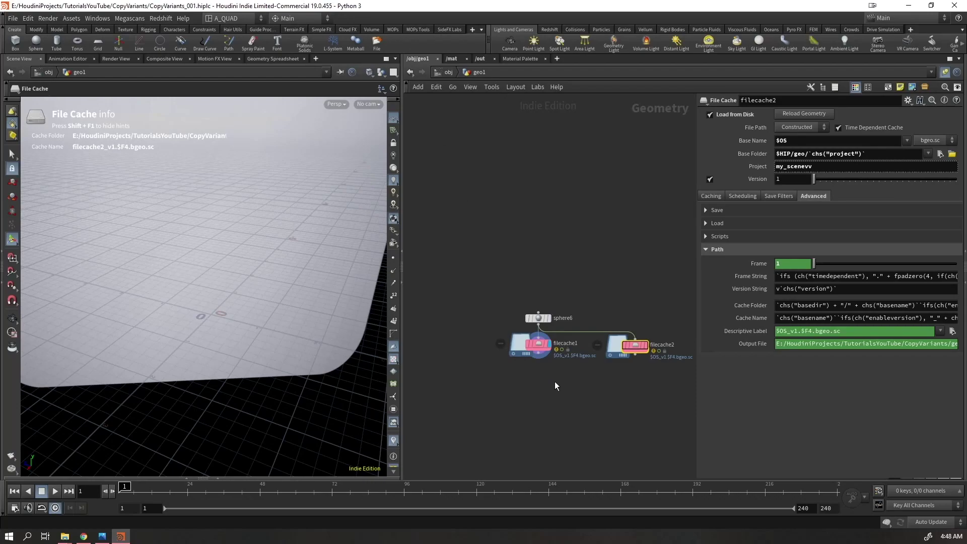
Delete both File Cache nodes inside geo1 and remove the project1 node at object level
drag(672, 403, 525, 338)
key(Delete)
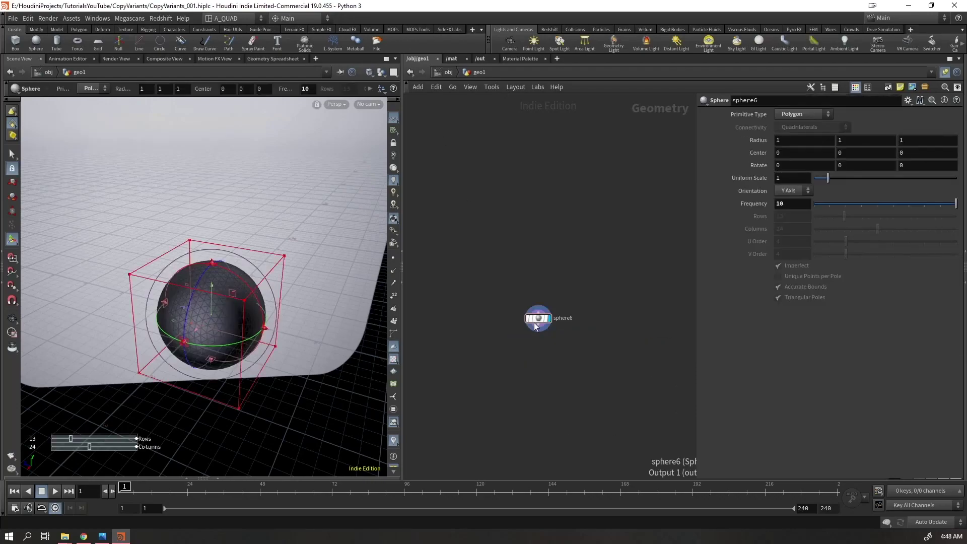
key(Escape)
click(447, 72)
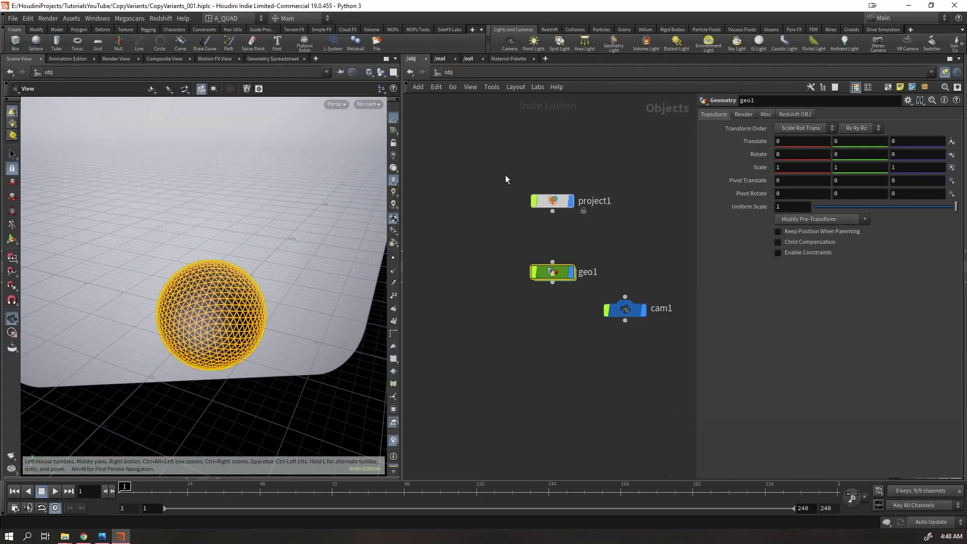
click(554, 206)
key(Delete)
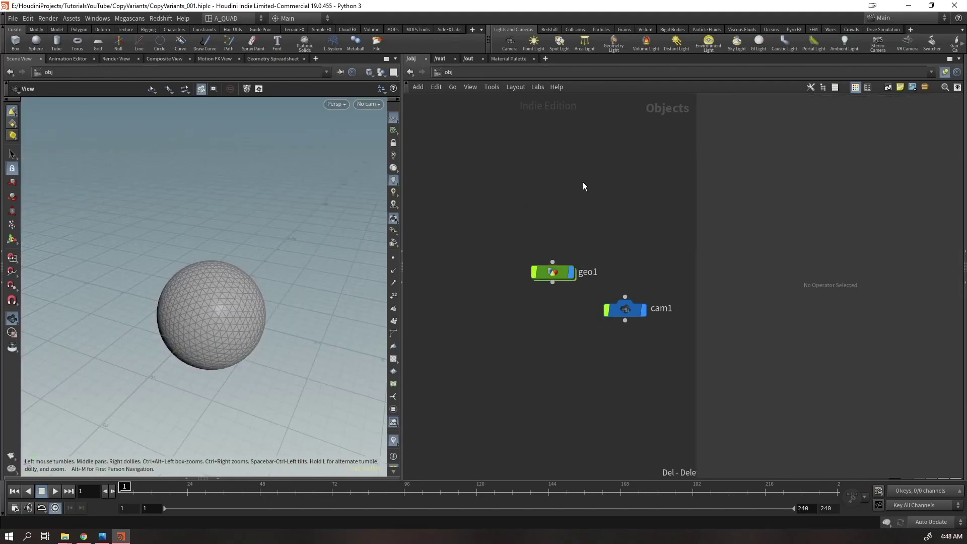
Create a Redshift area light from the current view and aim it at the sphere while looking through the light
key(Tab)
drag(210, 293, 119, 306)
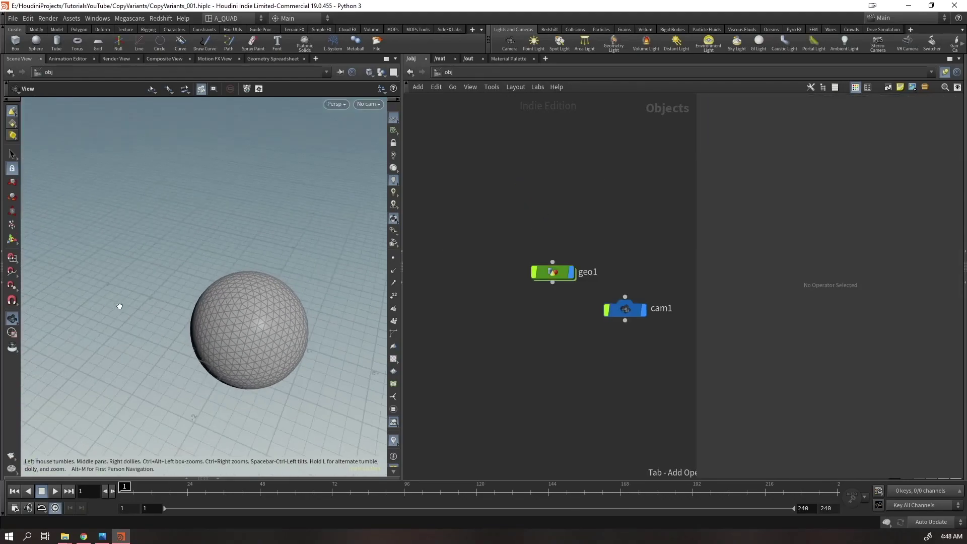
right_drag(157, 288, 171, 315)
drag(171, 315, 112, 348)
right_drag(133, 293, 252, 257)
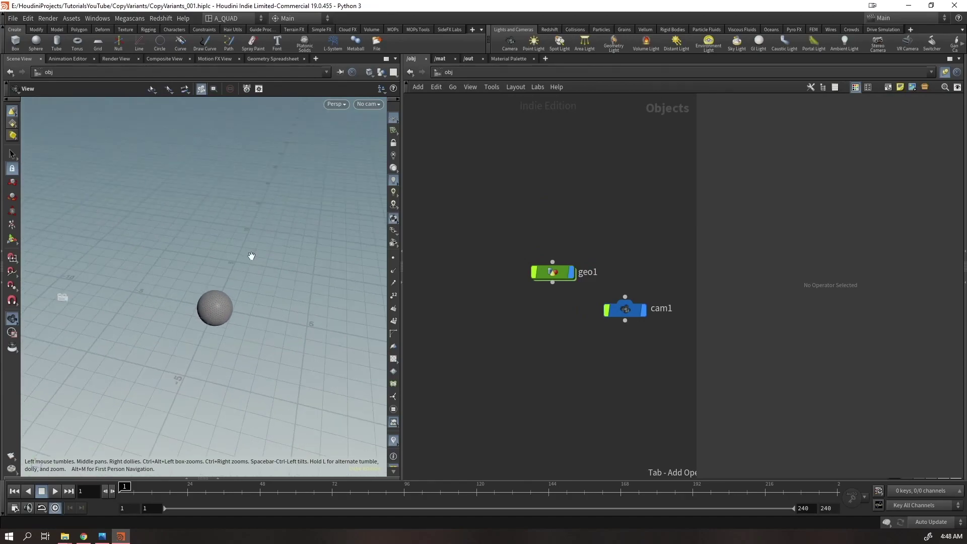
middle_drag(252, 258, 210, 261)
click(549, 29)
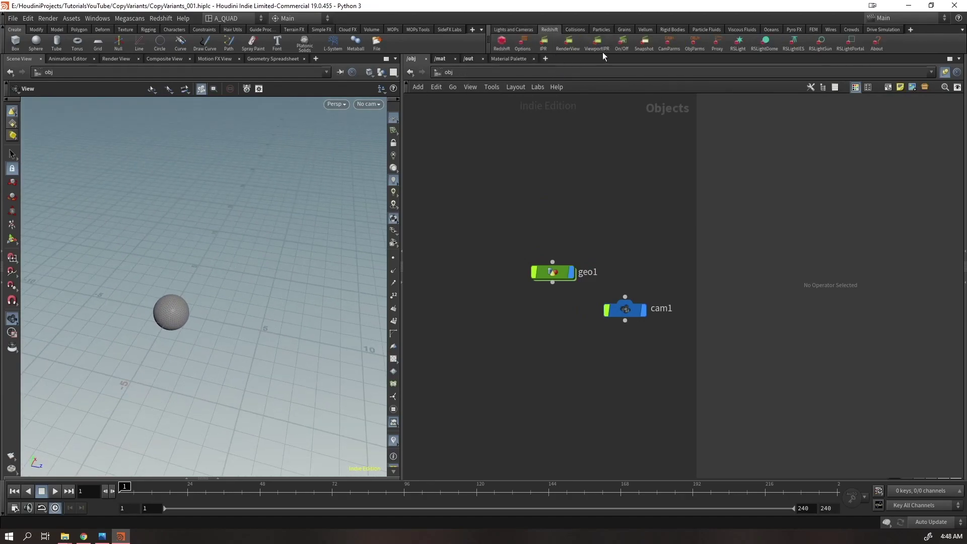
ctrl+click(738, 43)
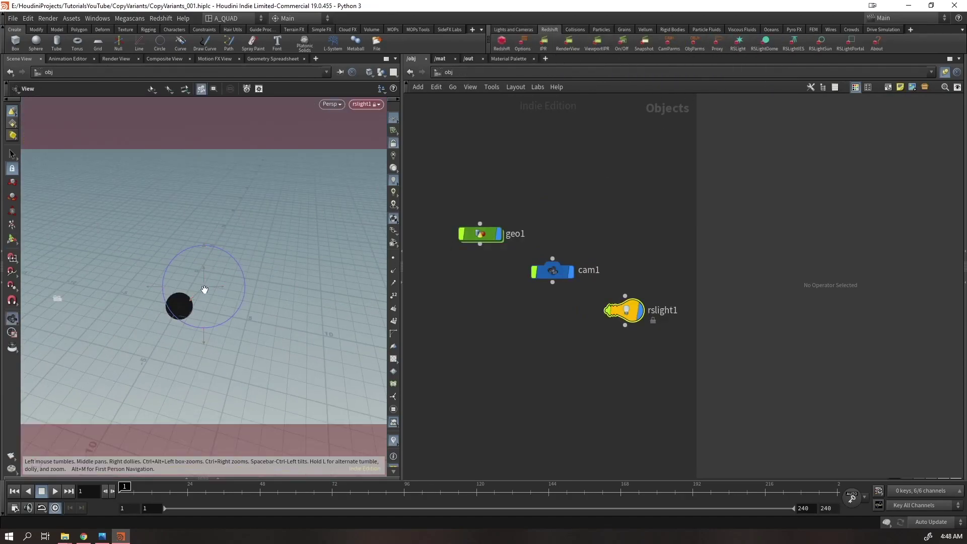
drag(203, 287, 234, 275)
right_drag(234, 274, 380, 225)
drag(380, 225, 281, 296)
middle_drag(229, 283, 238, 278)
key(Return)
Look through cam1, start a Redshift Render View render and shift its window clear of the network editor
click(366, 104)
click(380, 151)
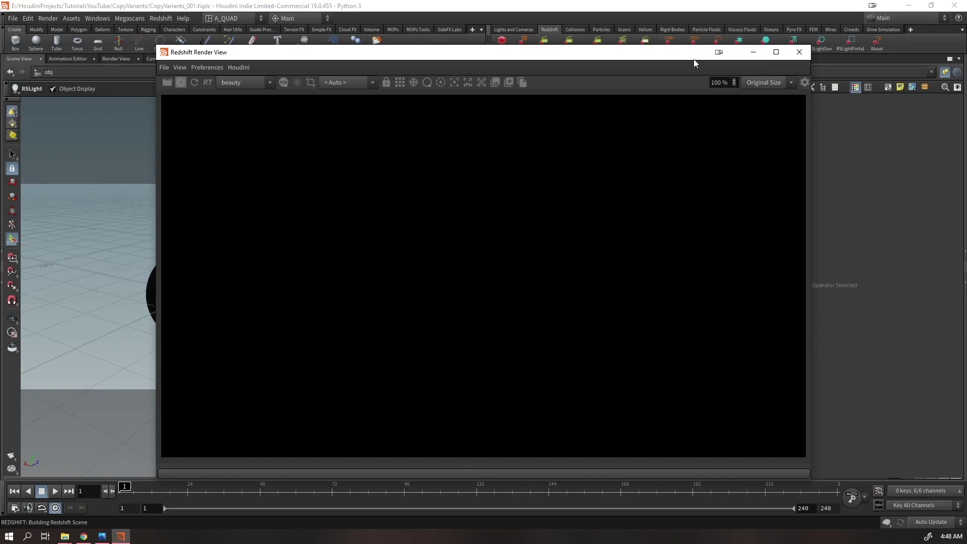
drag(694, 59, 581, 41)
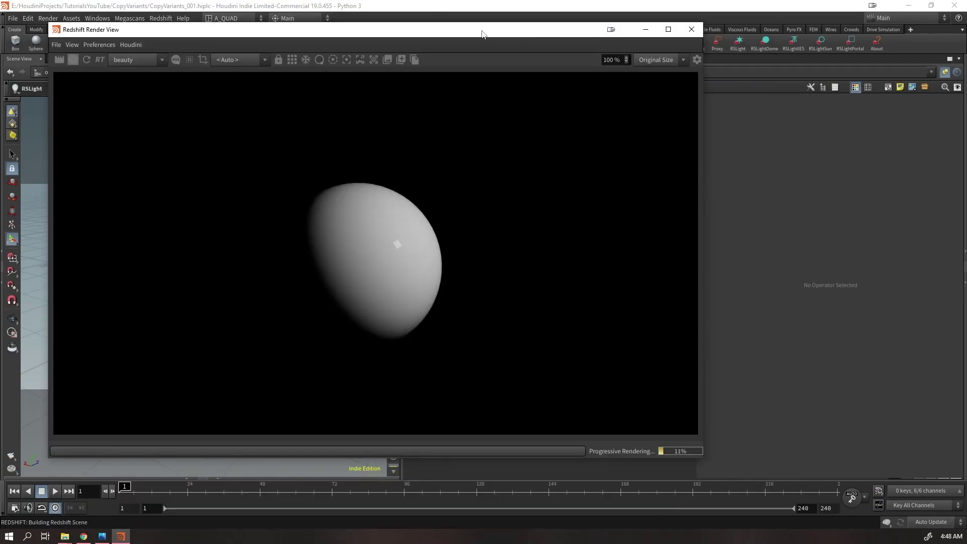
drag(482, 34, 477, 321)
Add an RS Material Builder node to the material network
click(443, 61)
key(Tab)
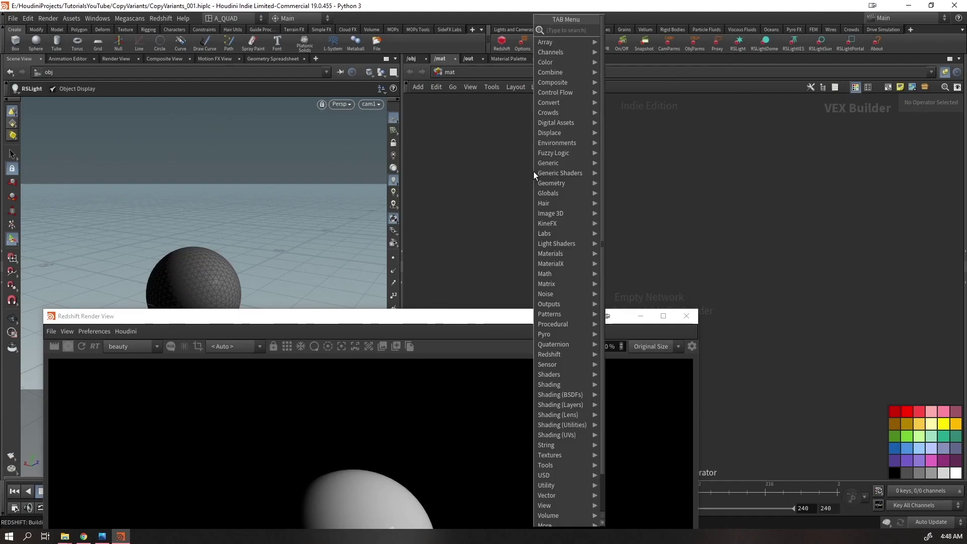
key(Escape)
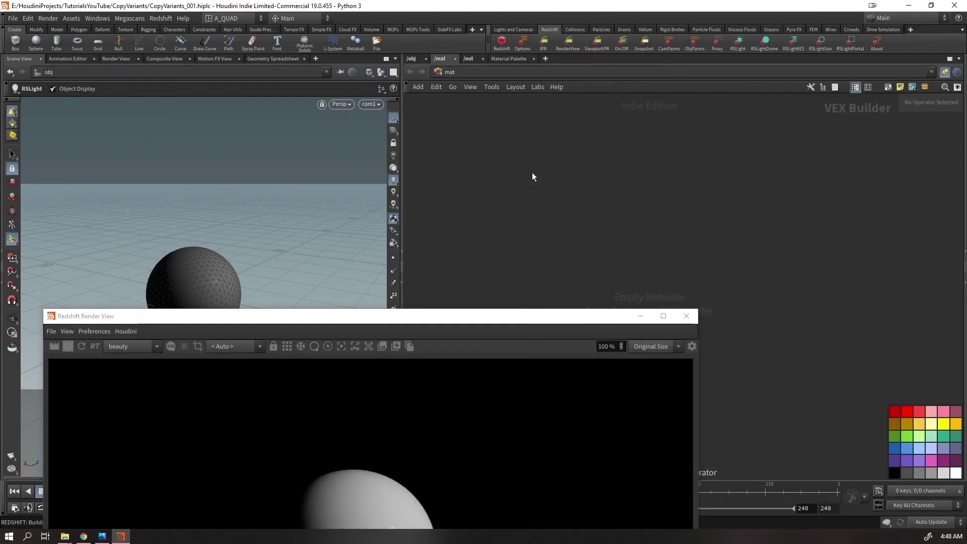
click(533, 176)
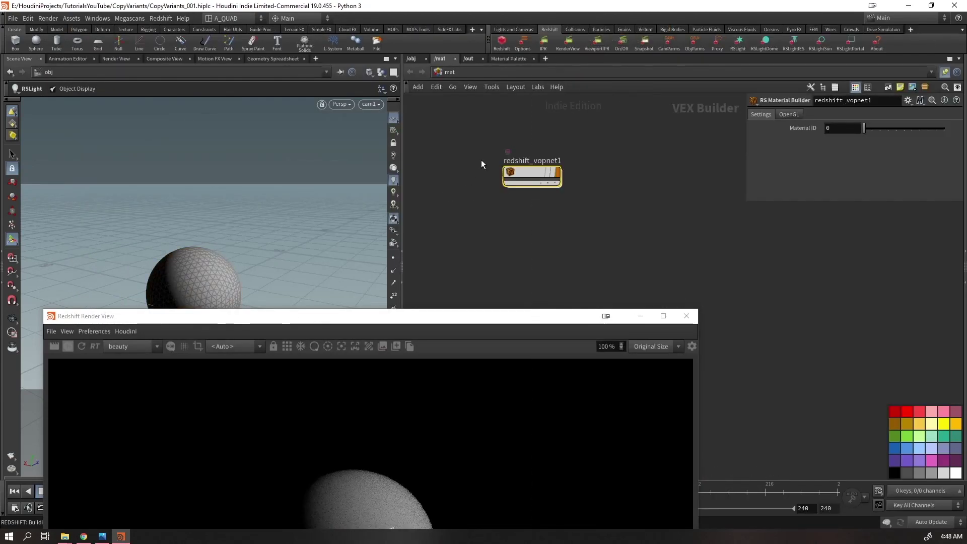
Inside redshift_vopnet1, move the redshift_material1 output node away from Material1 and place an RS Noise node below Material1
double_click(524, 169)
middle_drag(539, 246, 446, 117)
drag(663, 150, 730, 216)
key(Tab)
text(noi)
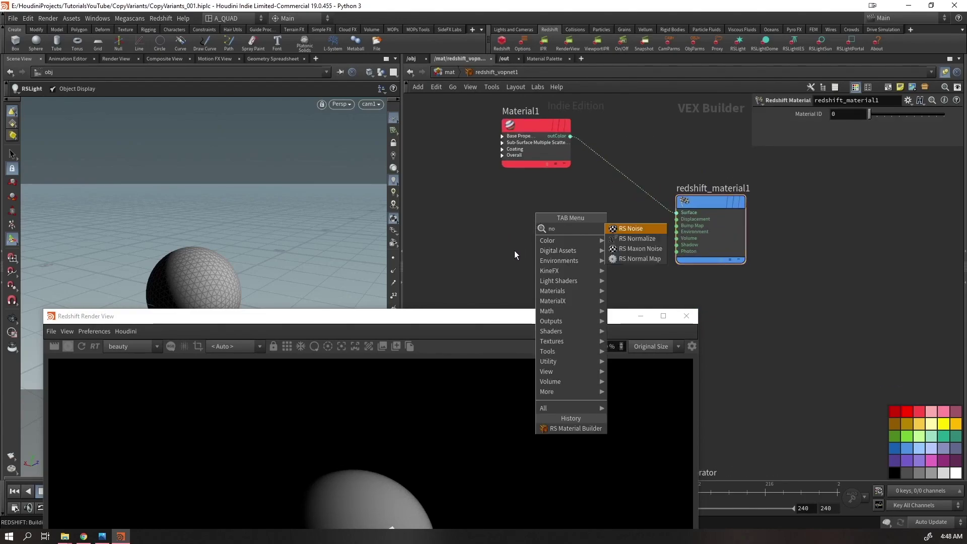
key(Return)
click(513, 251)
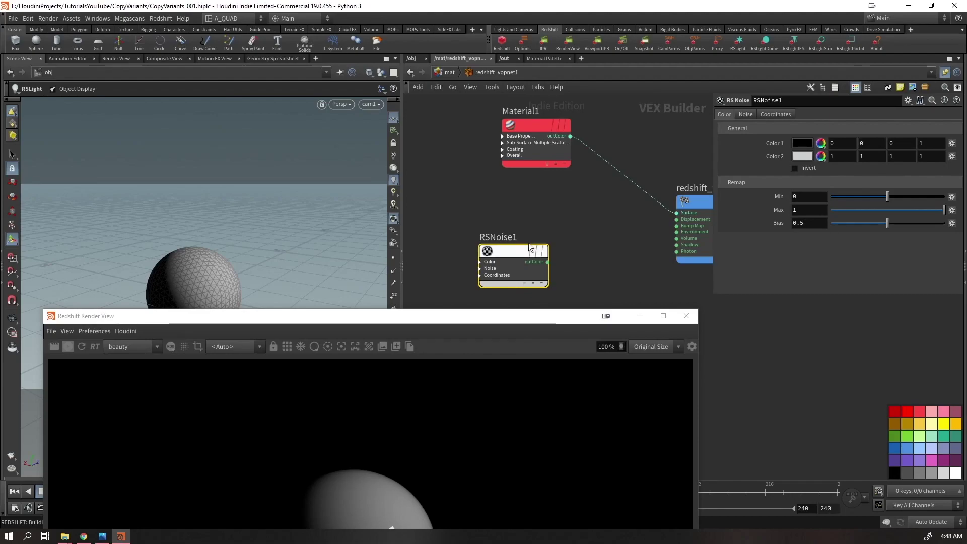
Replace the RS Noise node with an RS Maxon Noise and connect its outColor to the redshift_material1 Surface input
key(Delete)
key(Tab)
text(maxo)
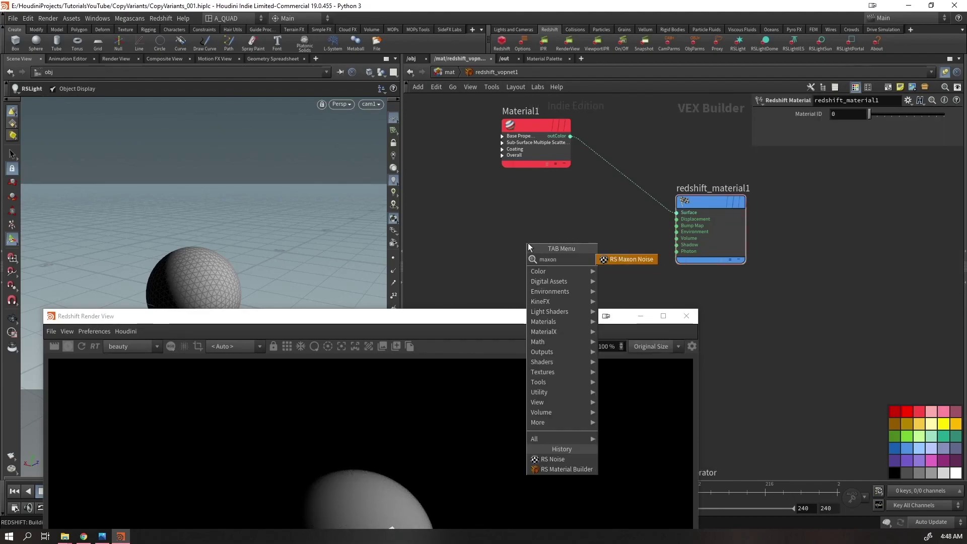
key(Return)
click(533, 222)
drag(677, 213, 566, 226)
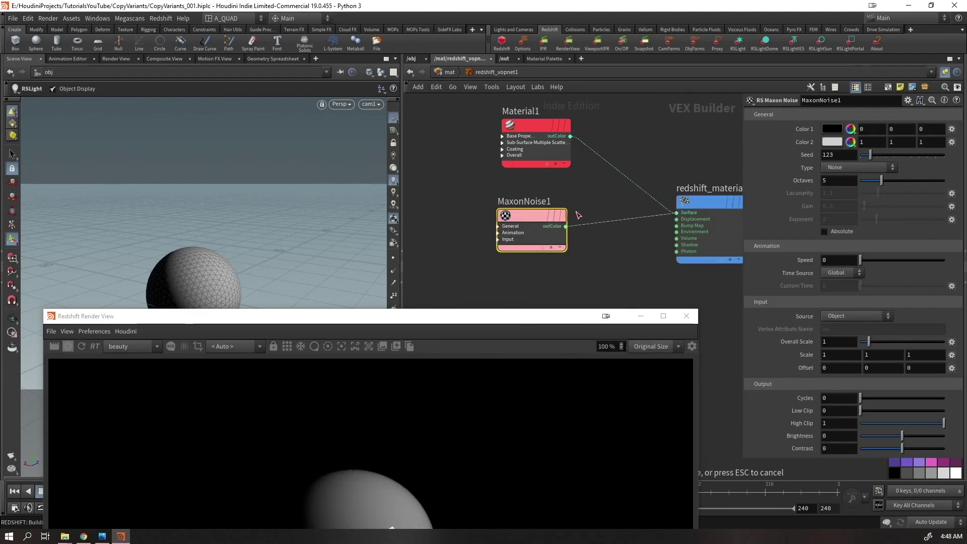
Shrink the Redshift Render View window, place it over the viewport clear of the network editor, and save the scene
drag(419, 318, 377, 91)
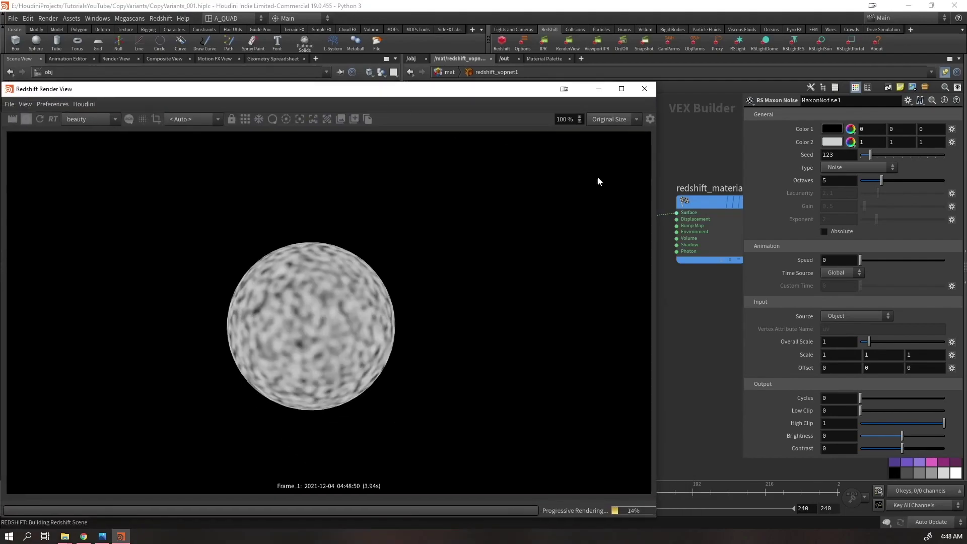
drag(657, 117, 410, 121)
click(517, 346)
key(ctrl+s)
drag(263, 85, 306, 100)
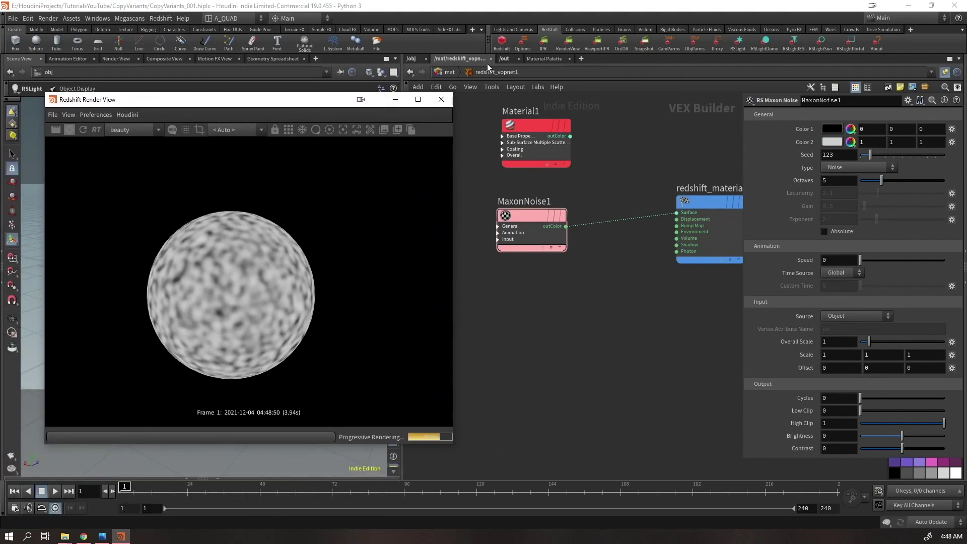
Load the Permanent Defaults preset onto Redshift_ROP1 in the out network and check its IPR options
click(503, 59)
drag(689, 210, 595, 302)
key(p)
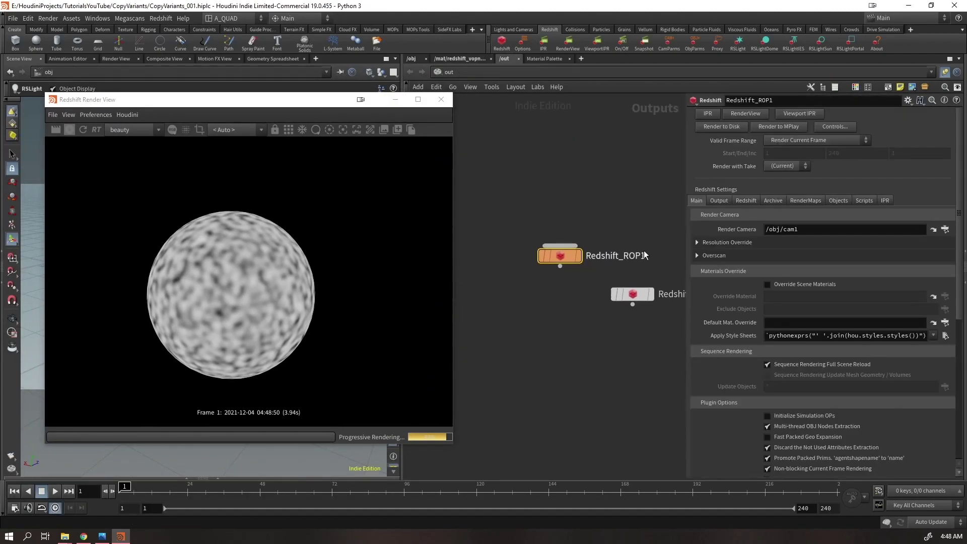
click(885, 201)
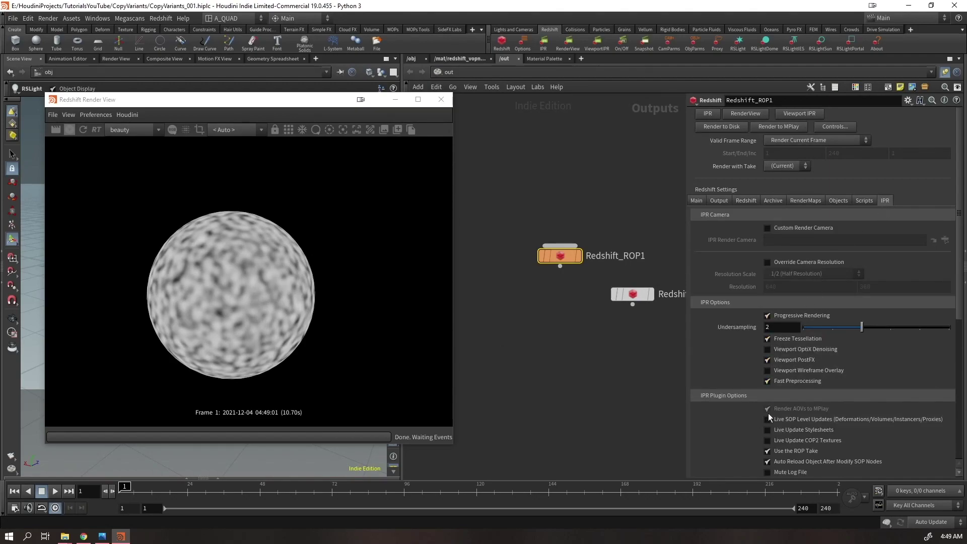
click(908, 100)
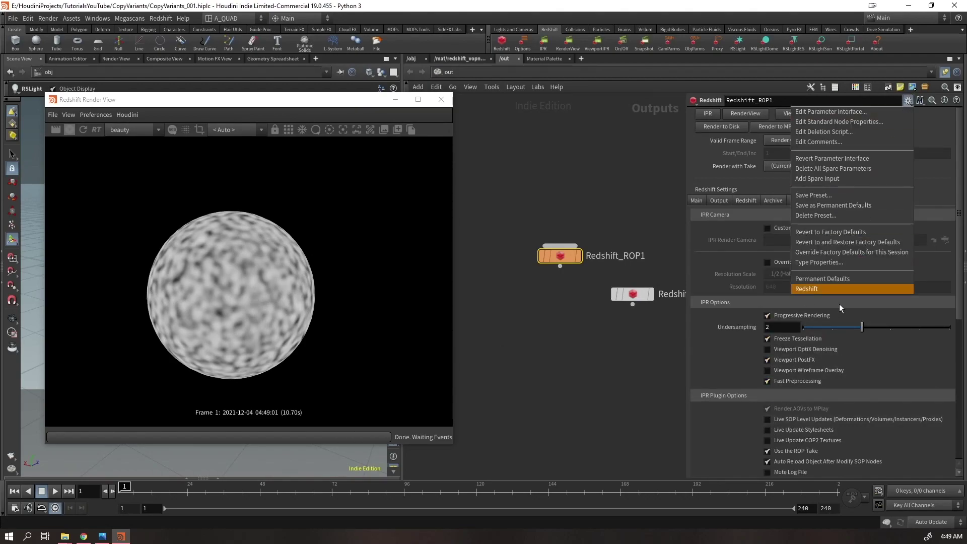
click(818, 280)
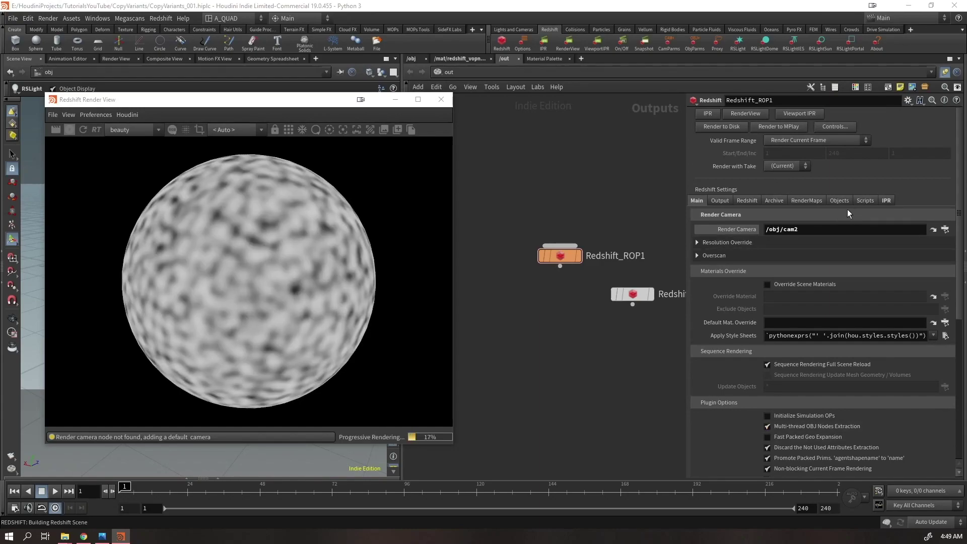
click(887, 200)
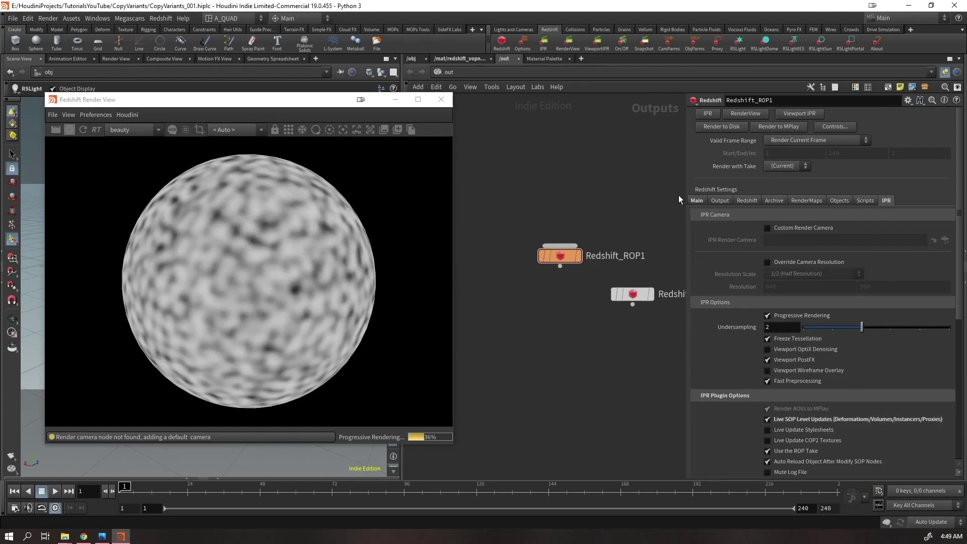
Clear the Render Camera path in Redshift_ROP1's main settings
click(696, 200)
click(811, 229)
key(BackSpace)
key(Return)
Turn off Live SOP Level Updates in the IPR options of Redshift_ROP1
shift+drag(637, 189, 615, 302)
click(885, 200)
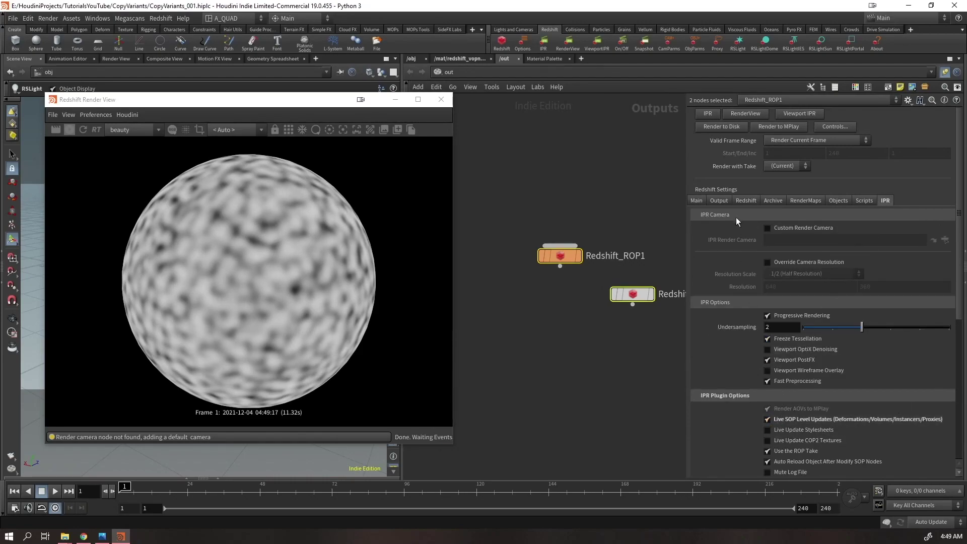
click(618, 175)
click(768, 419)
Inside geo1, append a Transform node to the sphere and set it as the displayed output
click(411, 59)
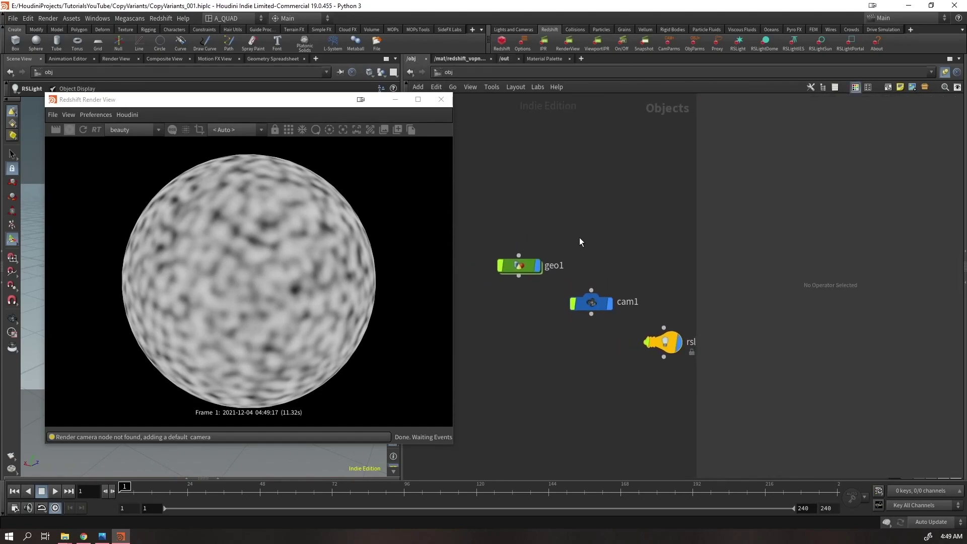
click(519, 265)
double_click(518, 265)
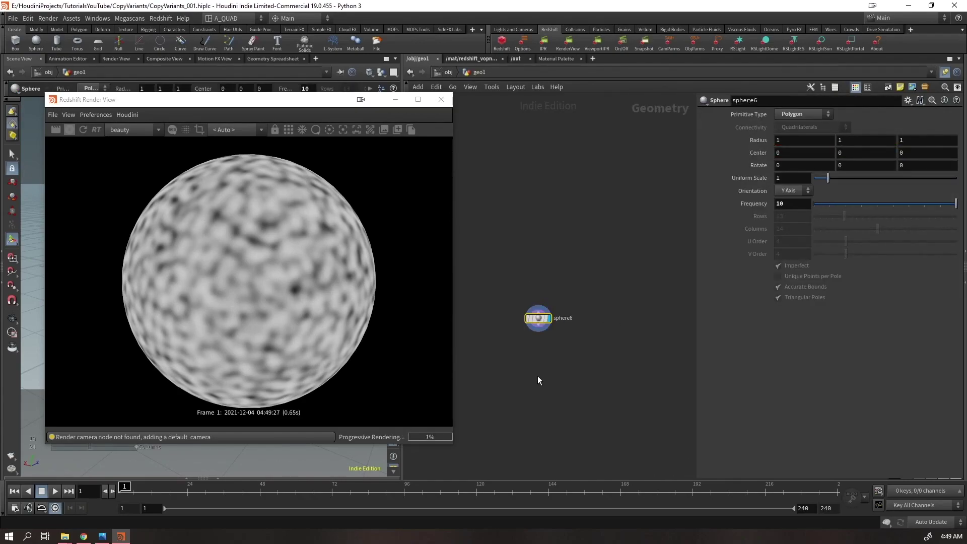
key(Tab)
text(tran)
key(shift+Return)
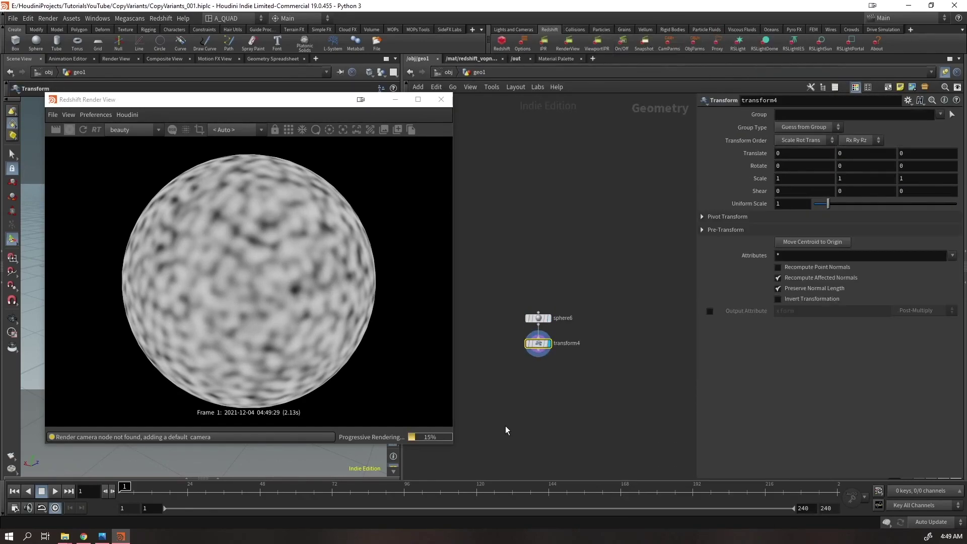
Try moving the sphere with the transform handle to test the live render, and undo the move
drag(267, 99, 272, 373)
drag(195, 265, 207, 241)
drag(272, 373, 252, 336)
key(ctrl+z)
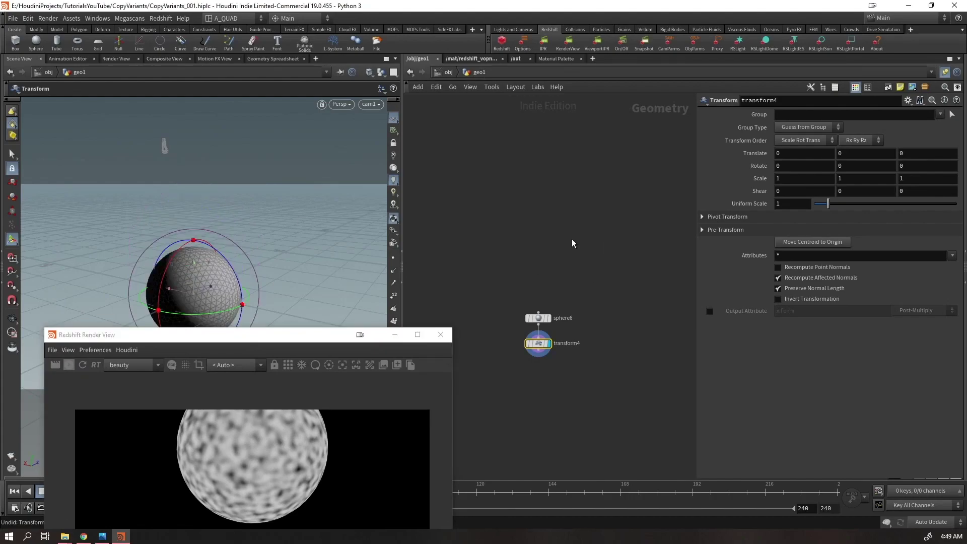
Check Redshift_ROP1's IPR options, repeat the handle move on the sphere in geo1 beside the render, and undo it
drag(353, 334, 347, 172)
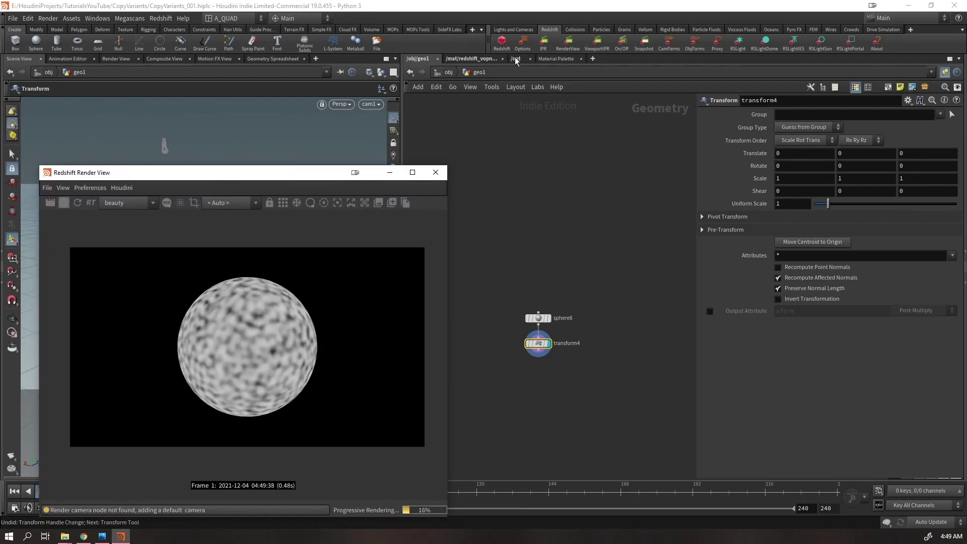
click(516, 59)
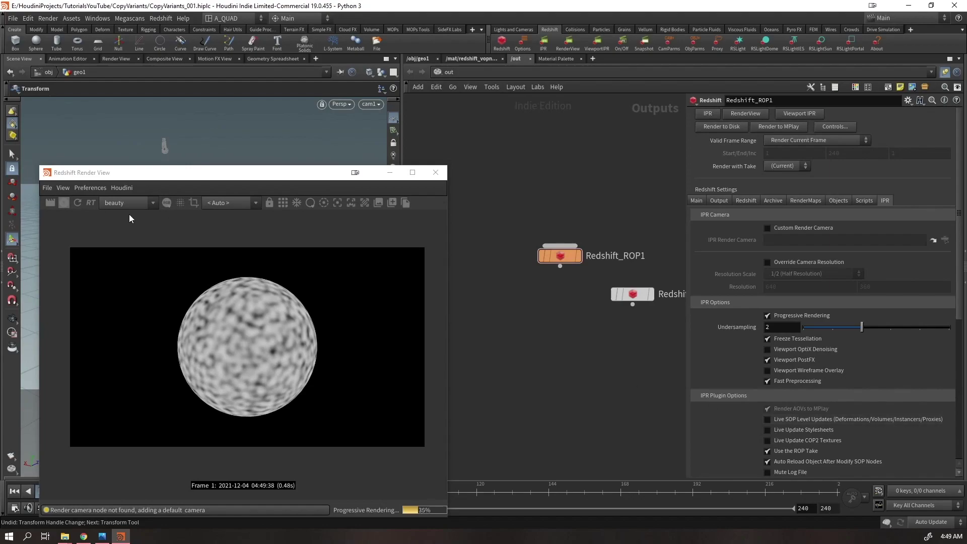
drag(146, 173, 155, 444)
click(430, 60)
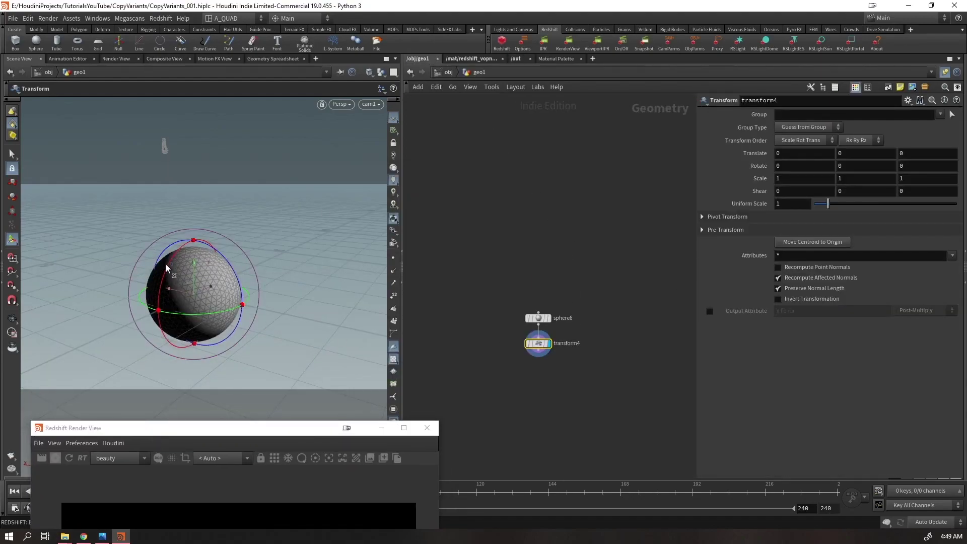
drag(192, 264, 208, 222)
drag(231, 430, 228, 392)
click(491, 256)
key(ctrl+z)
key(ctrl+z)
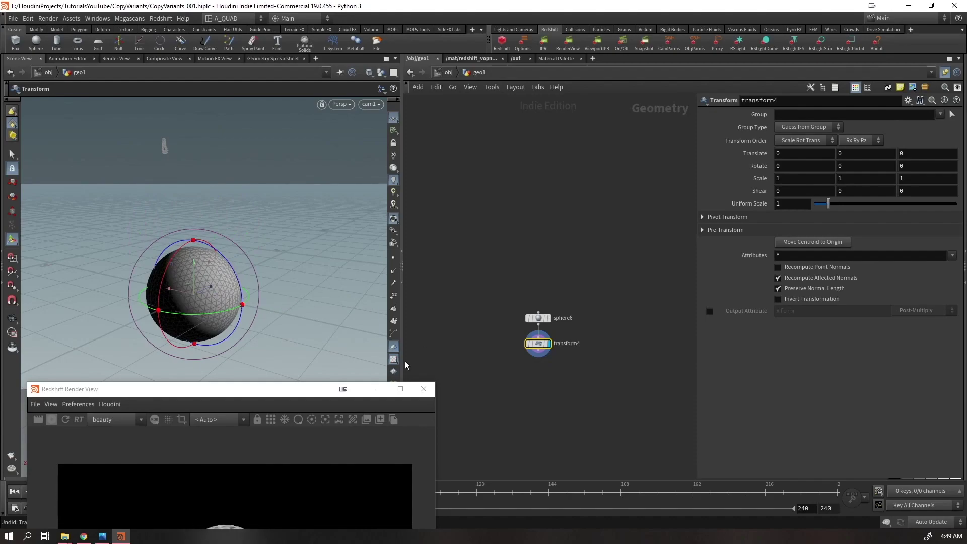
Enable Live SOP Level Updates (Deformations/Volumes/Instancers/Proxies) in Redshift_ROP1's IPR options
drag(317, 395, 331, 125)
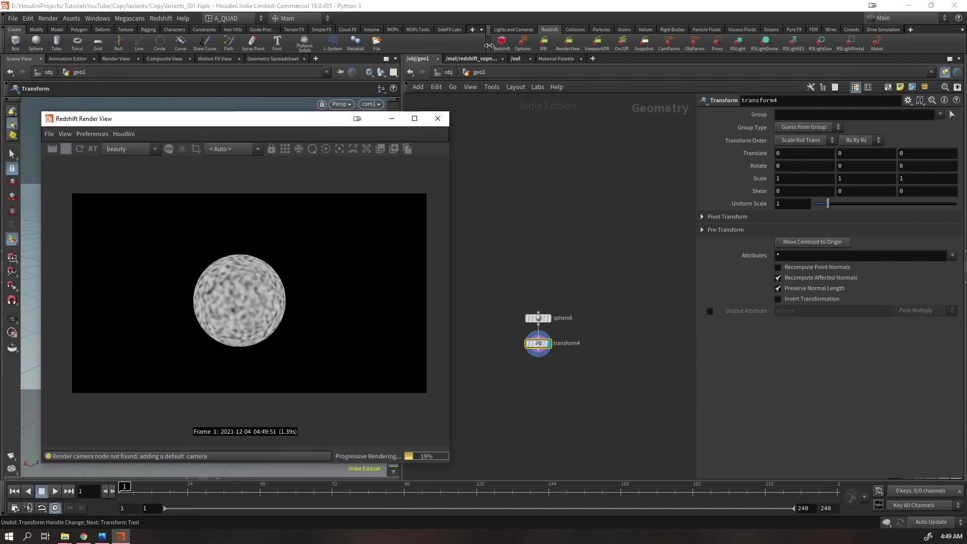
click(519, 59)
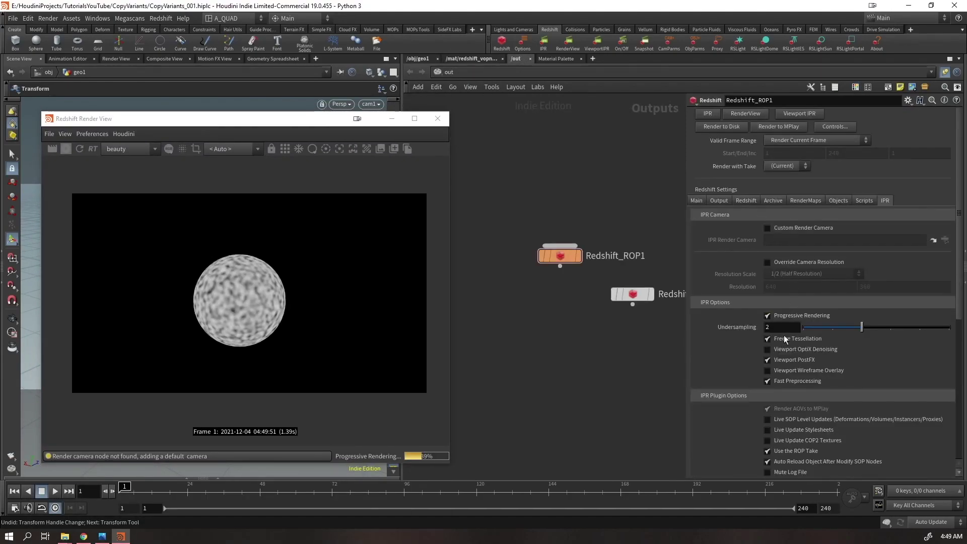
click(767, 419)
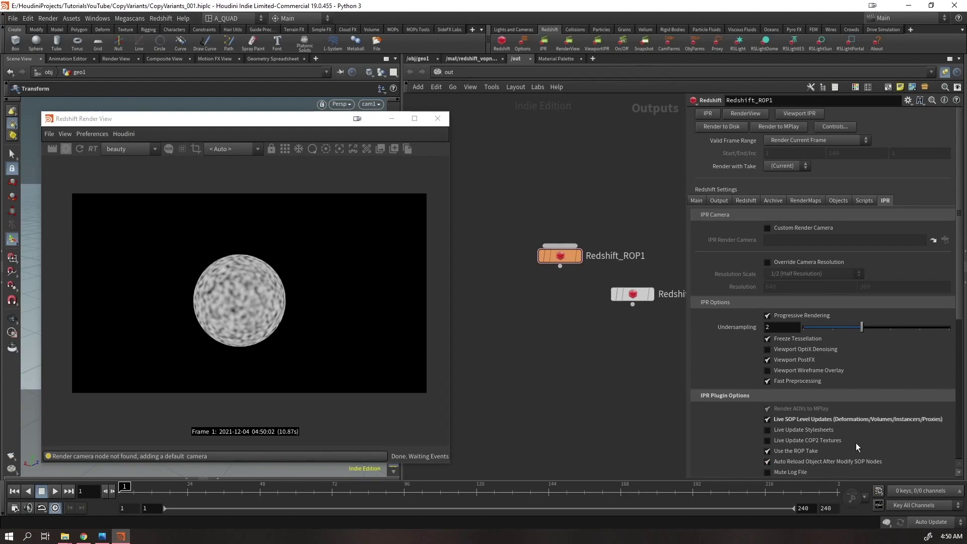
Auto-arrange Redshift_ROP1 and Redshift_IPR1 into a tidy column in the out network
middle_drag(585, 337, 537, 300)
drag(597, 178, 488, 345)
key(l)
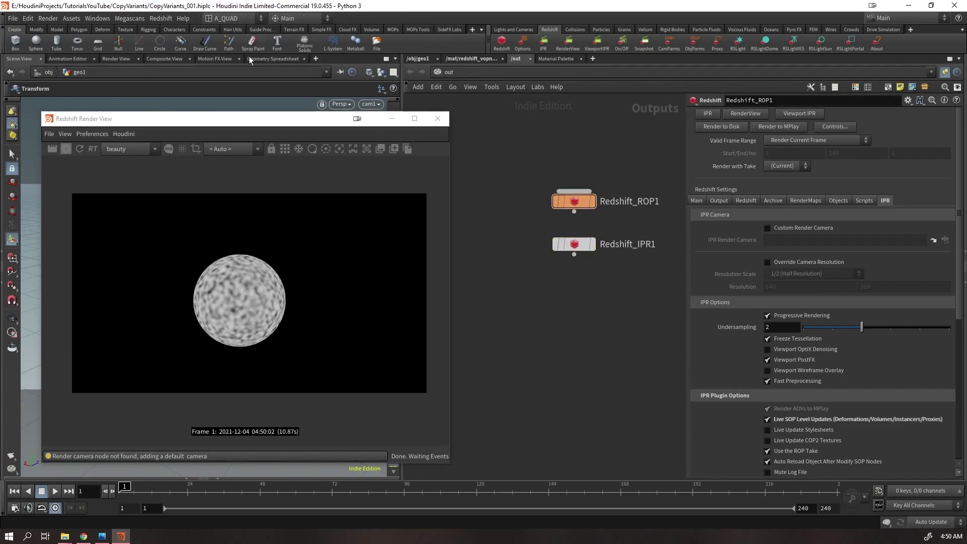
Reduce the height and width of the Redshift Render View window to fit closer around the rendered image
drag(265, 112, 265, 175)
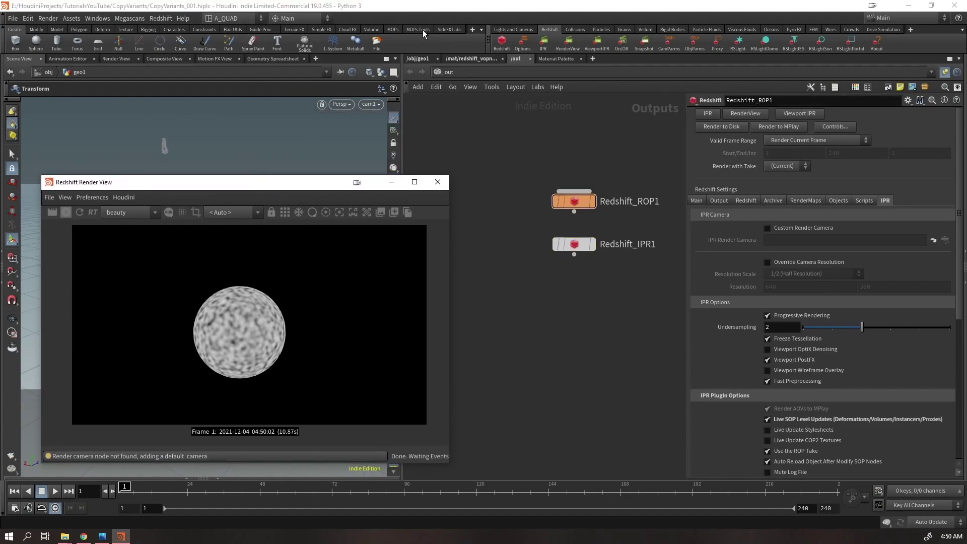
click(317, 15)
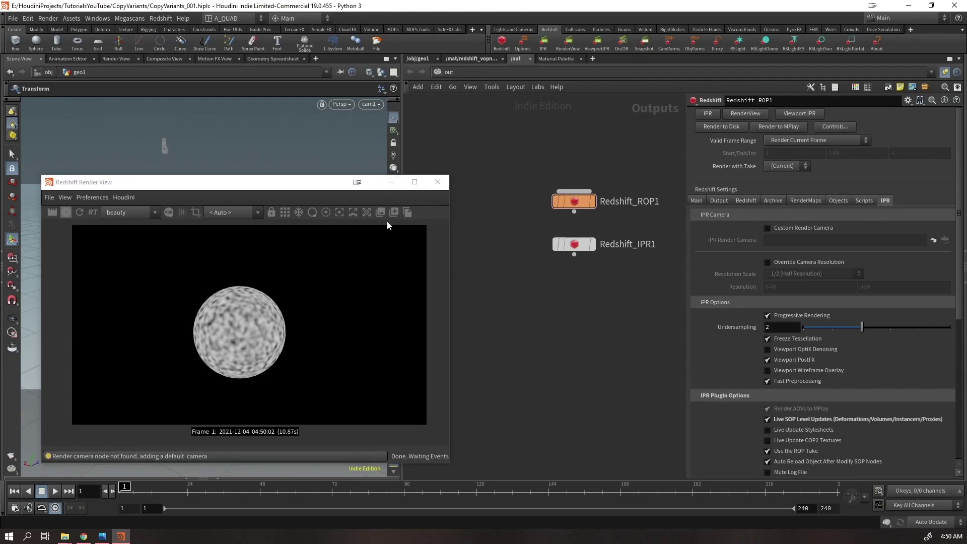
drag(447, 204, 414, 204)
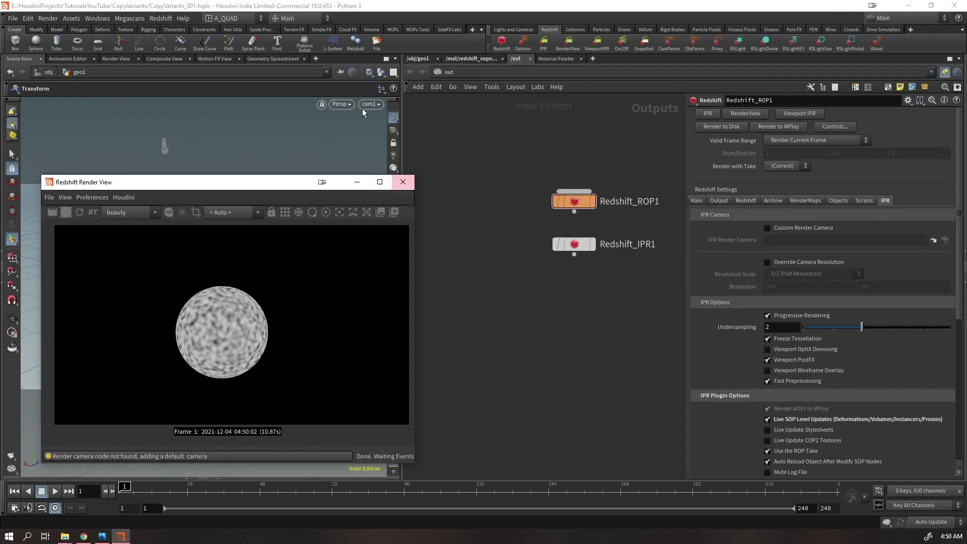
click(317, 7)
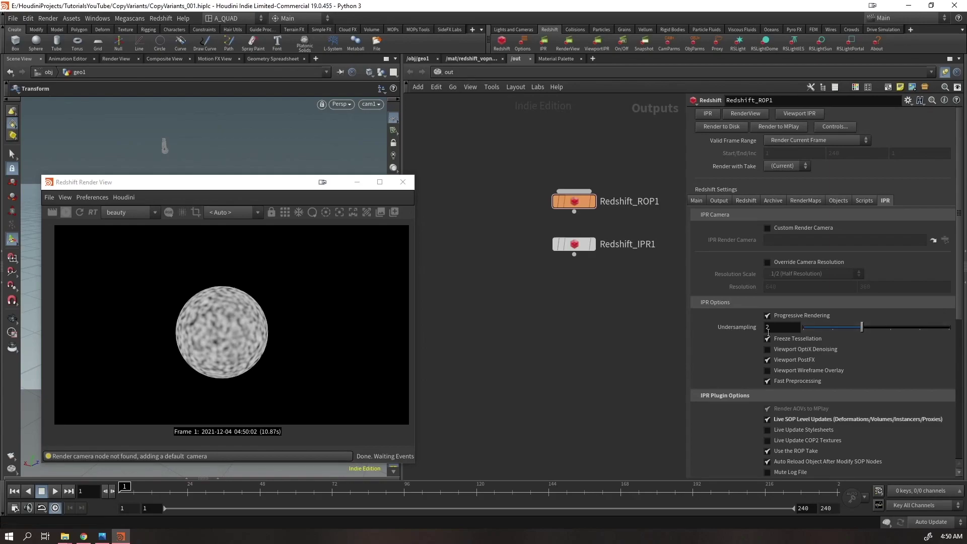
Set MaxonNoise1's type to Buya, with an overall scale of 10 and 20 octaves
click(455, 63)
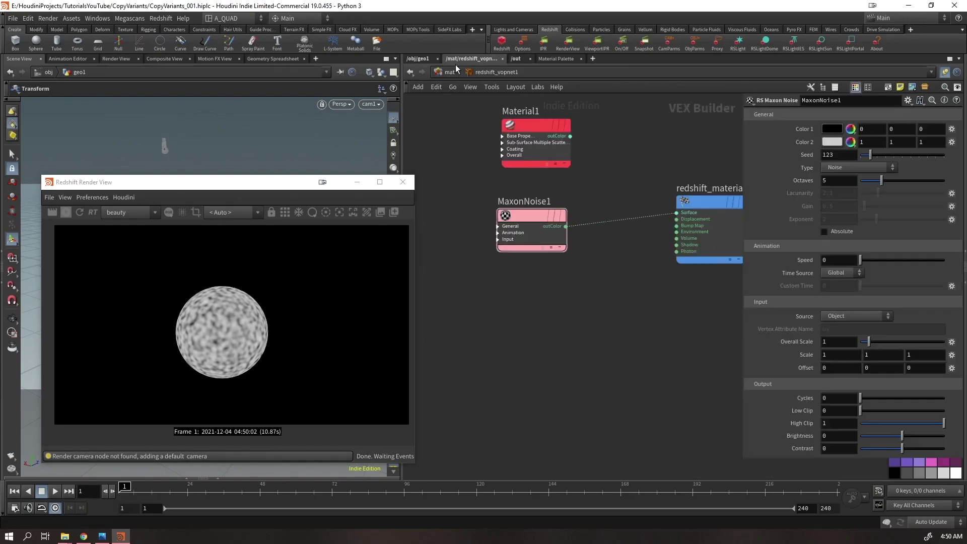
click(835, 170)
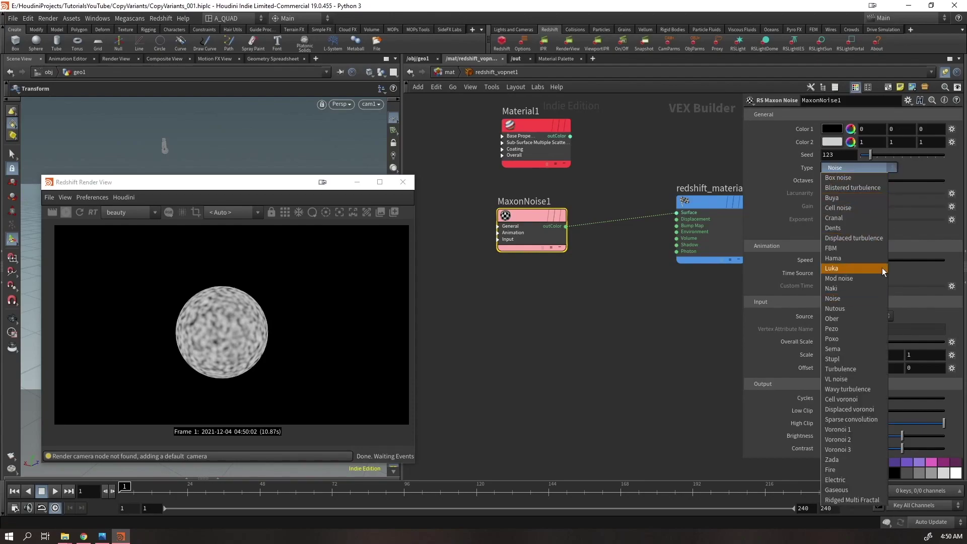
click(843, 201)
drag(868, 341, 962, 377)
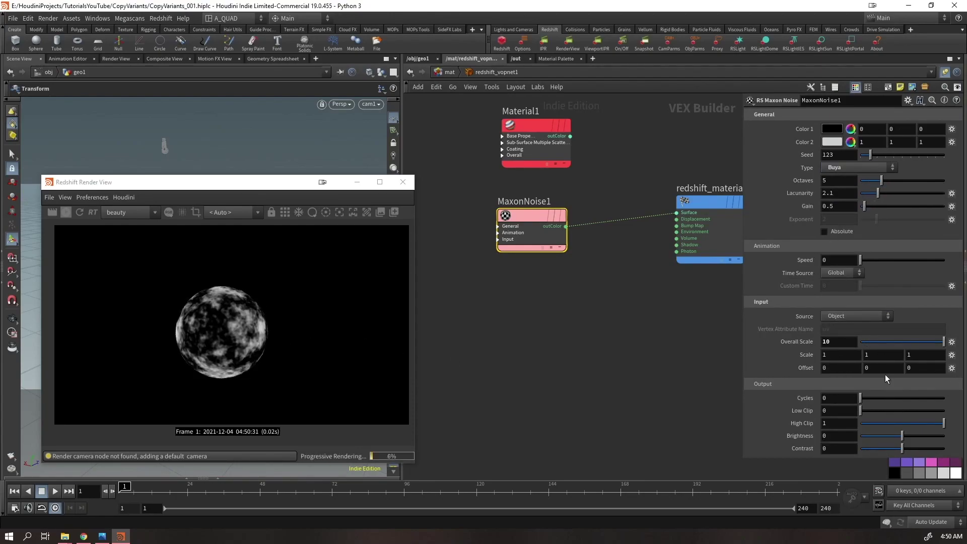
drag(882, 180, 964, 219)
Set MaxonNoise1's overall scale to 3.8 and its output cycles to 10, checking the sphere's pattern in the render
drag(908, 338, 892, 343)
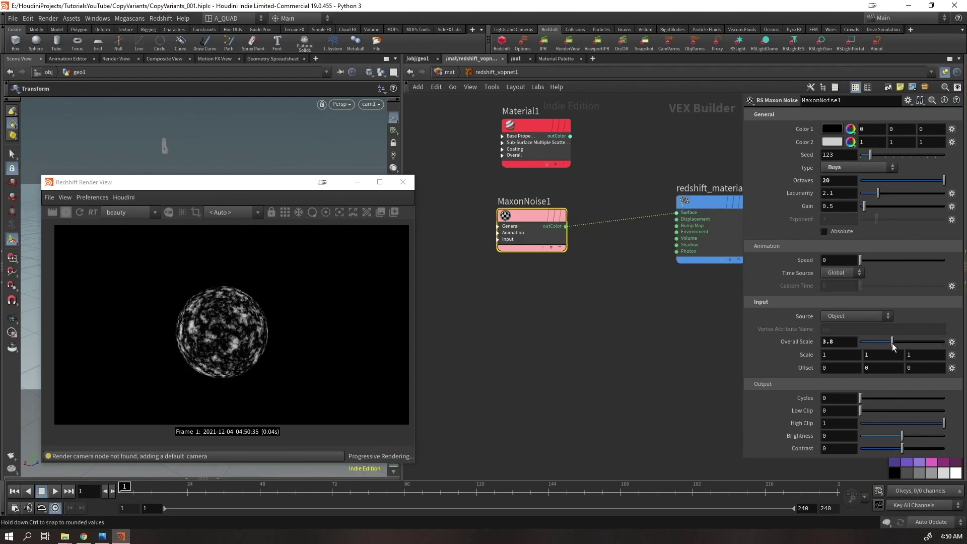
drag(873, 400, 945, 398)
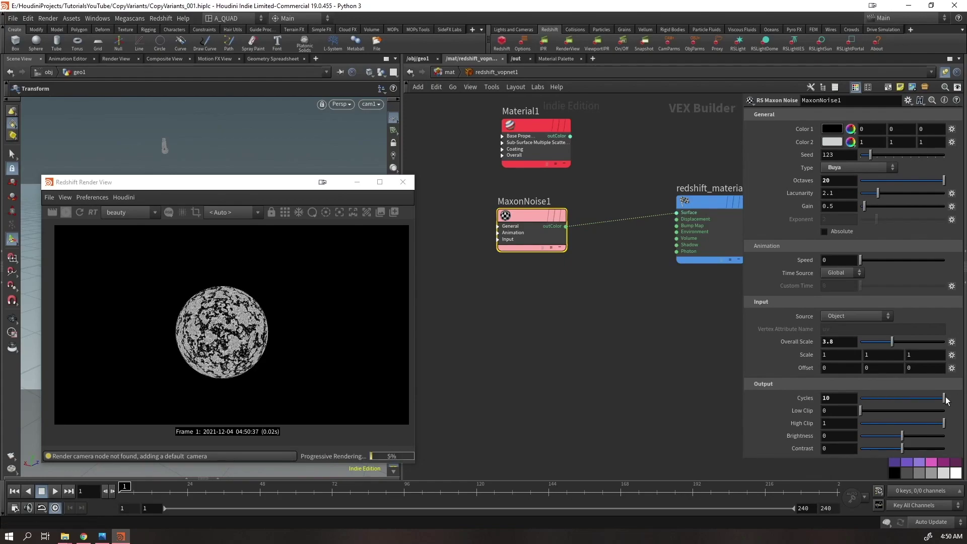
scroll(187, 331, up, 4)
scroll(290, 357, down, 2)
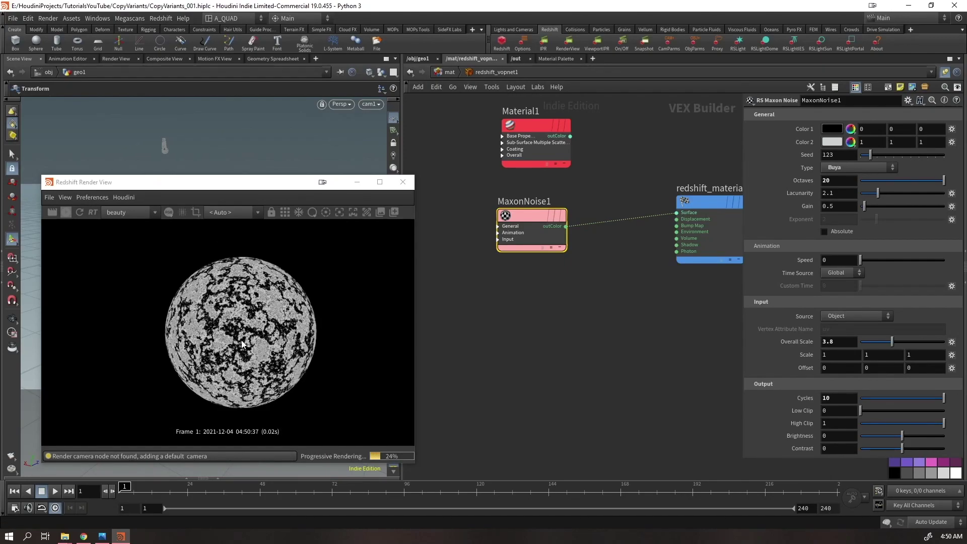
Return to the geo1 network, stop the live render and move the Render View window off the viewport
click(421, 58)
scroll(548, 376, up, 3)
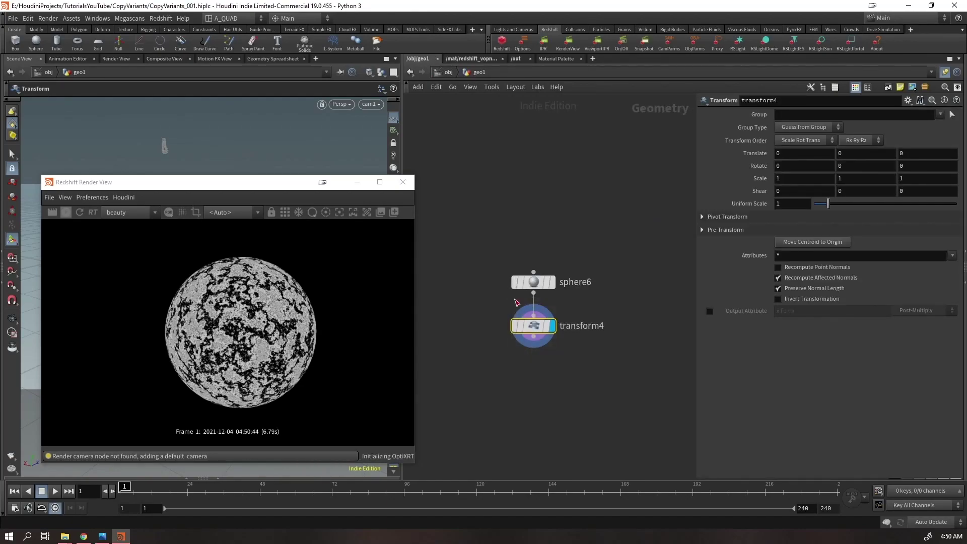
click(65, 212)
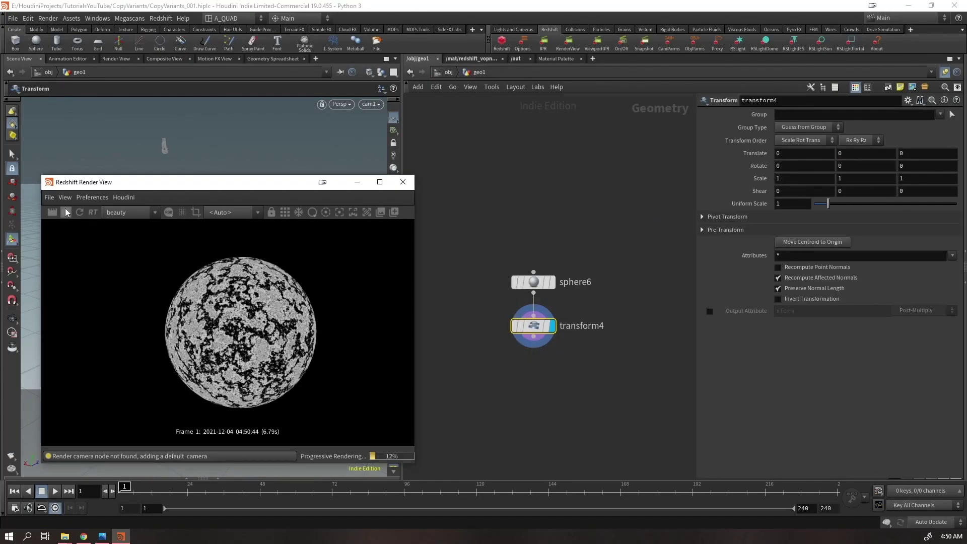
drag(131, 183, 0, 184)
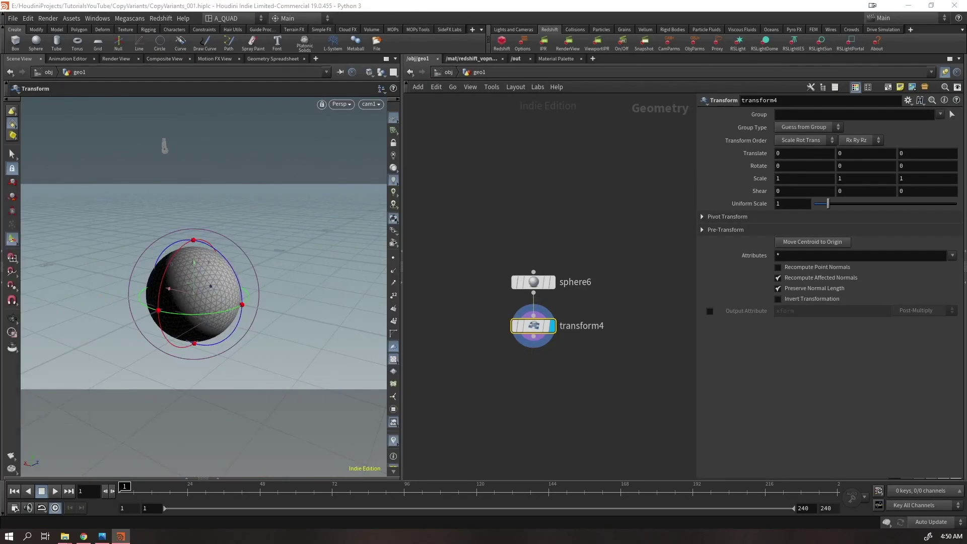
Add a Motion FX Noise effect to transform4's Translate channels and play the animation
right_click(764, 161)
mouse_move(762, 201)
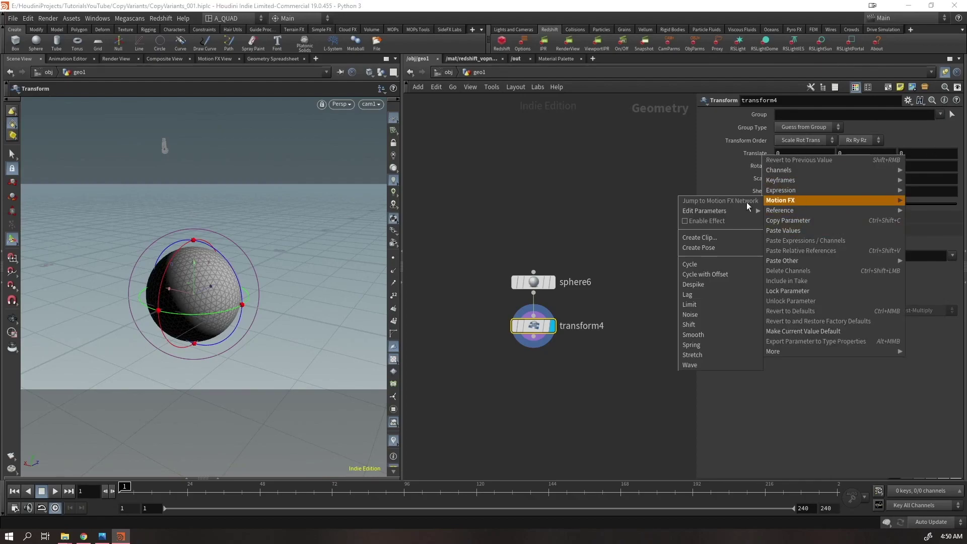
click(703, 314)
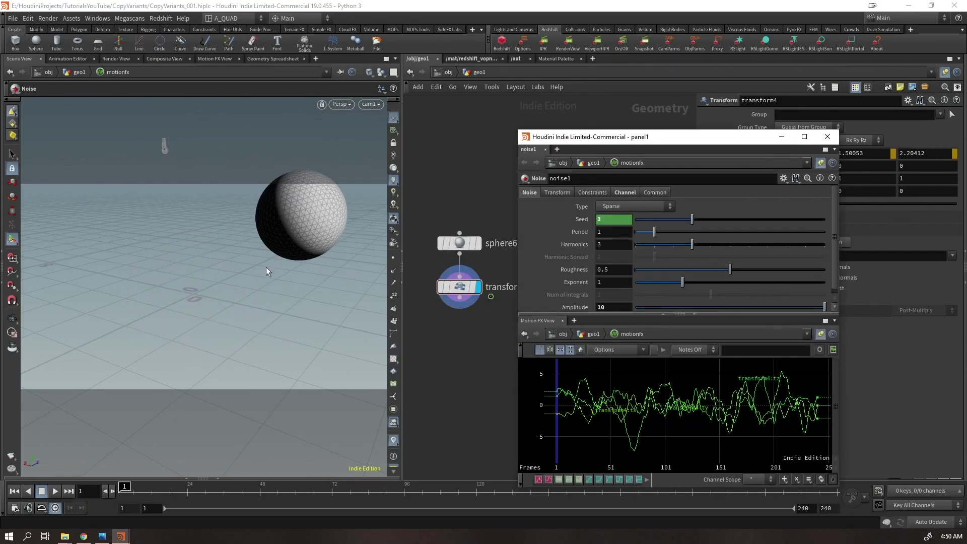
key(Escape)
key(Up)
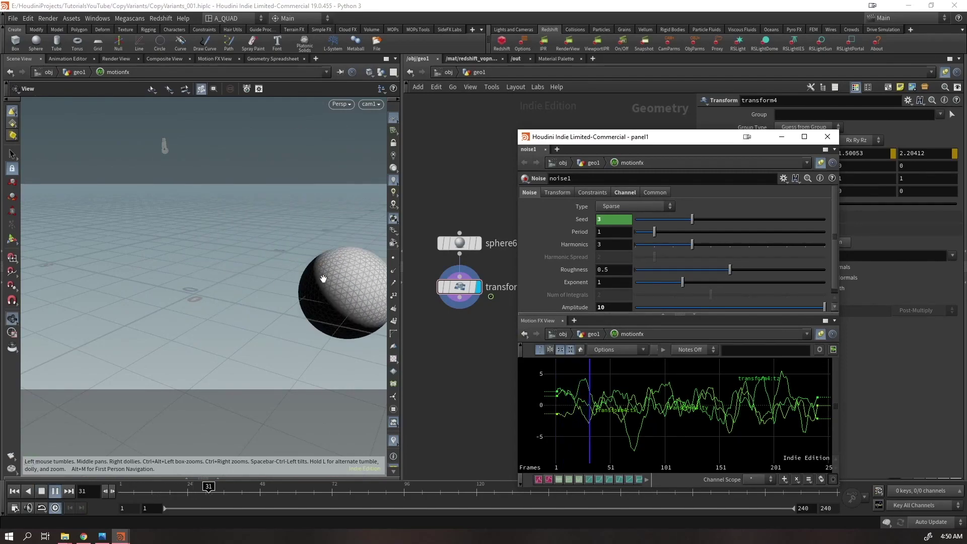
Smooth the sphere's motion by setting the noise period to 3.03 and roughness to 0
drag(657, 231, 511, 286)
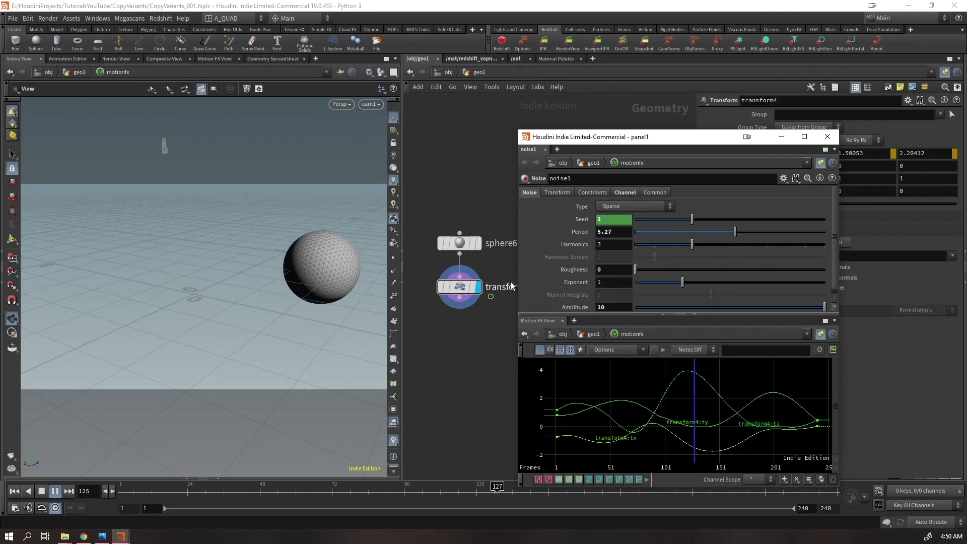
drag(735, 231, 693, 235)
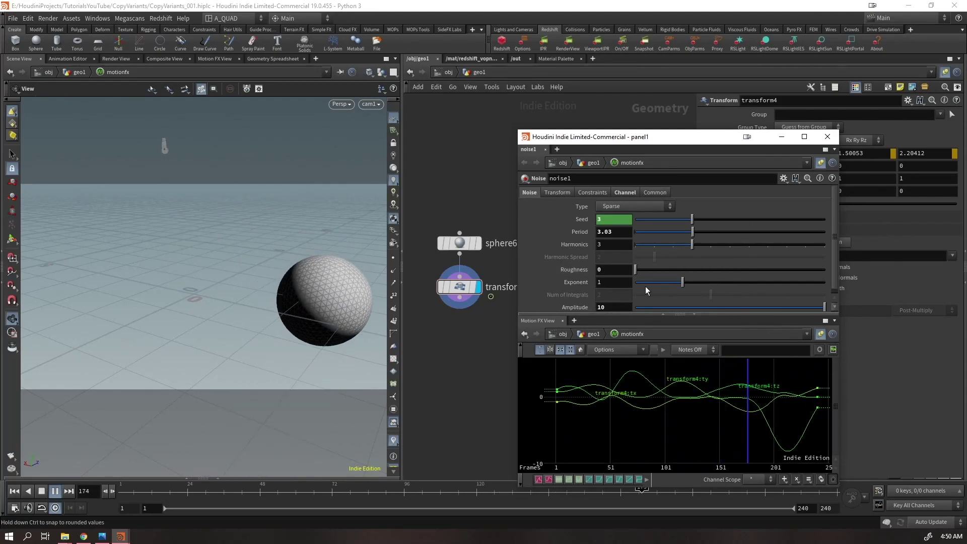
scroll(214, 285, down, 2)
Inspect the moving sphere from another angle, then stop playback and return the viewport to cam1
drag(214, 285, 174, 315)
drag(230, 307, 225, 445)
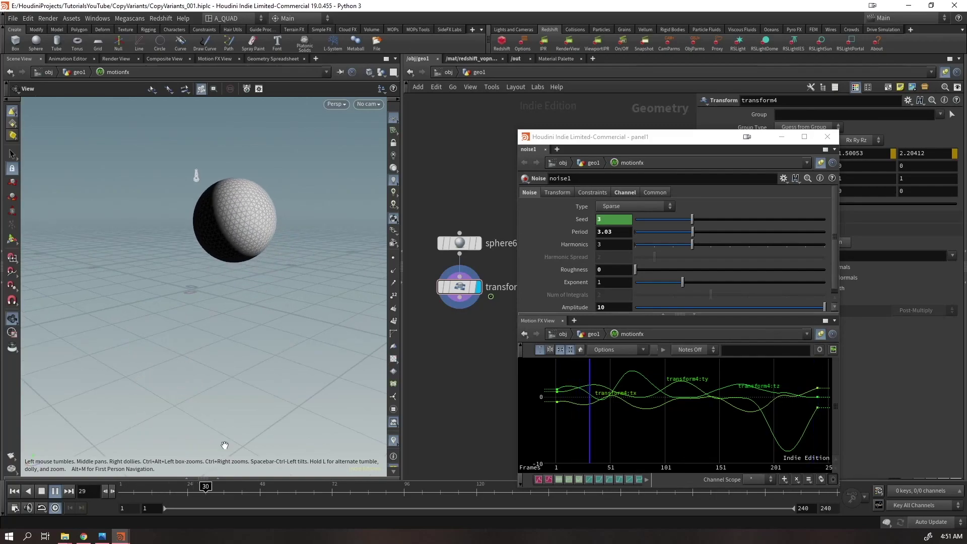
click(55, 491)
click(368, 103)
click(382, 146)
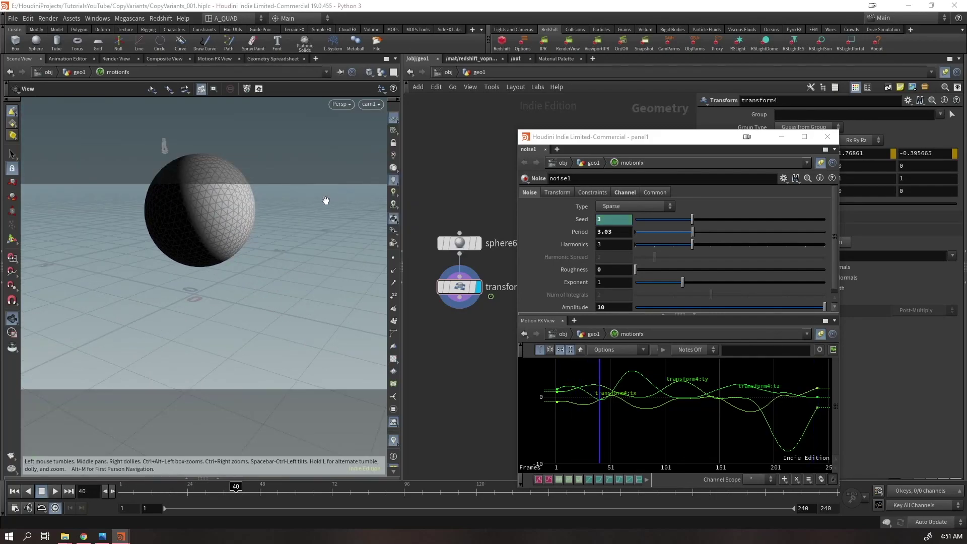
Start the live Redshift render and scrub the timeline to check how the noise pattern behaves as the sphere moves
drag(151, 484, 577, 448)
drag(0, 134, 148, 130)
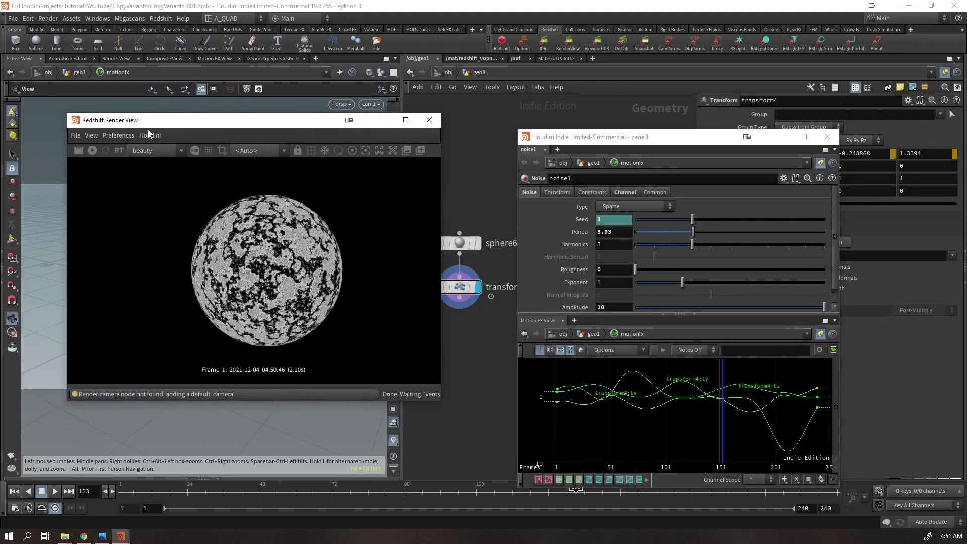
click(96, 151)
drag(261, 113, 557, 61)
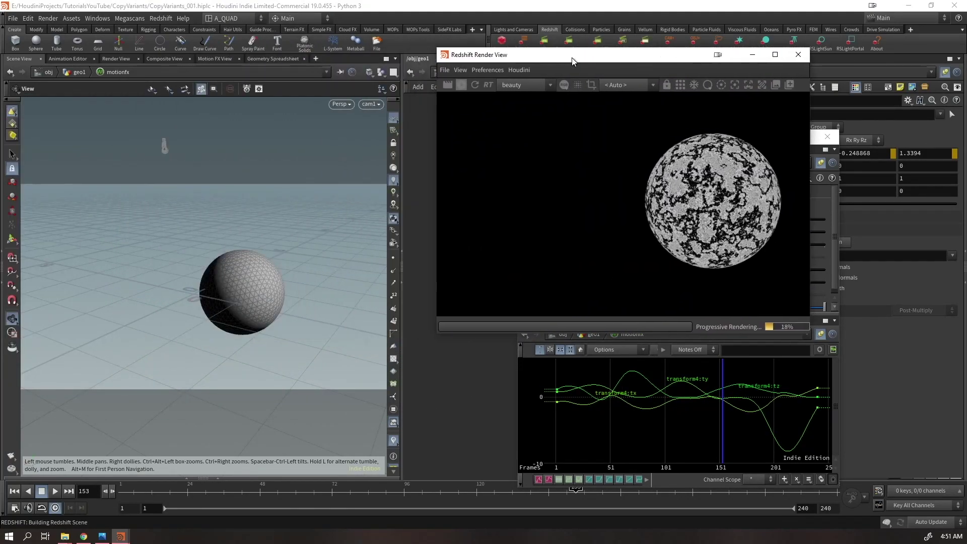
click(142, 489)
drag(142, 489, 239, 489)
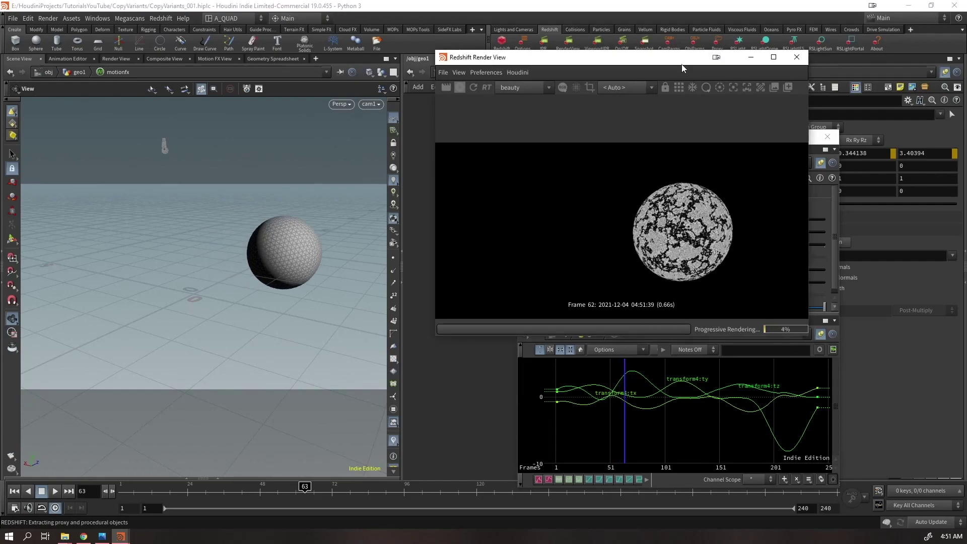
Insert a Rest Position node between sphere6 and transform4
drag(681, 64, 364, 375)
key(Tab)
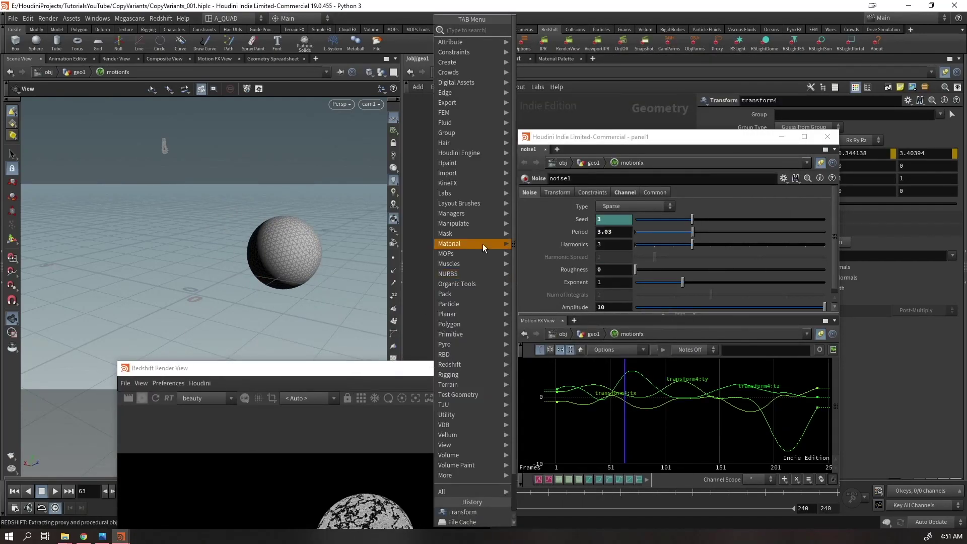
text(rest)
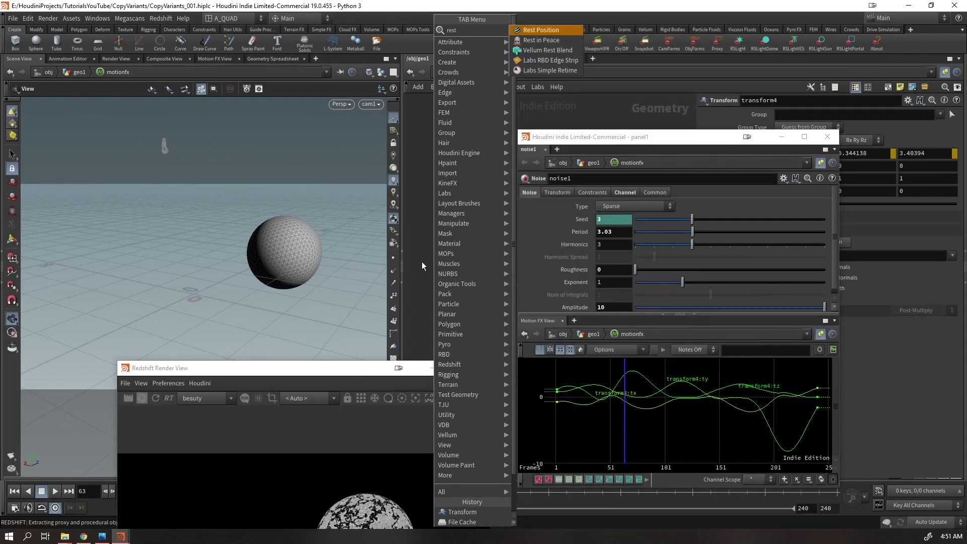
key(Return)
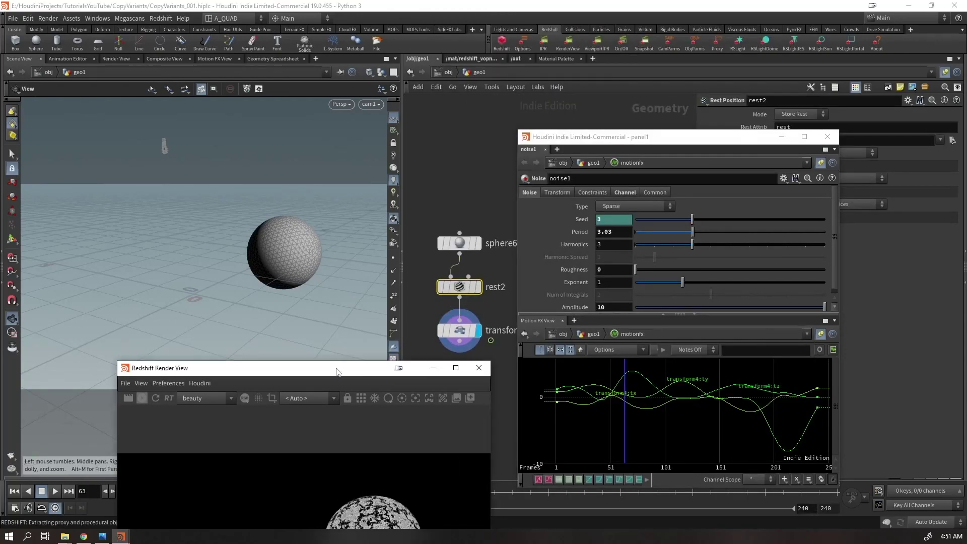
Scrub the animation to frame 96 and examine the sphere's texture in the Render View with the rest position applied
drag(336, 372, 661, 80)
middle_drag(697, 248, 706, 204)
scroll(691, 188, down, 8)
scroll(689, 226, up, 1)
drag(232, 496, 404, 487)
drag(597, 77, 657, 172)
Bypass rest2 and scrub the timeline back to frame 1, comparing the rendered pattern without the rest position
mouse_move(458, 289)
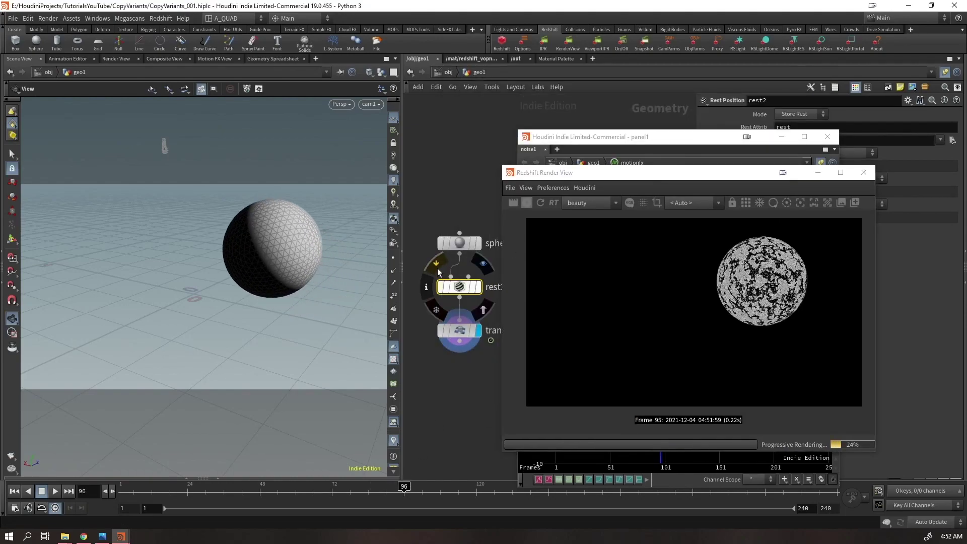
drag(404, 487, 440, 491)
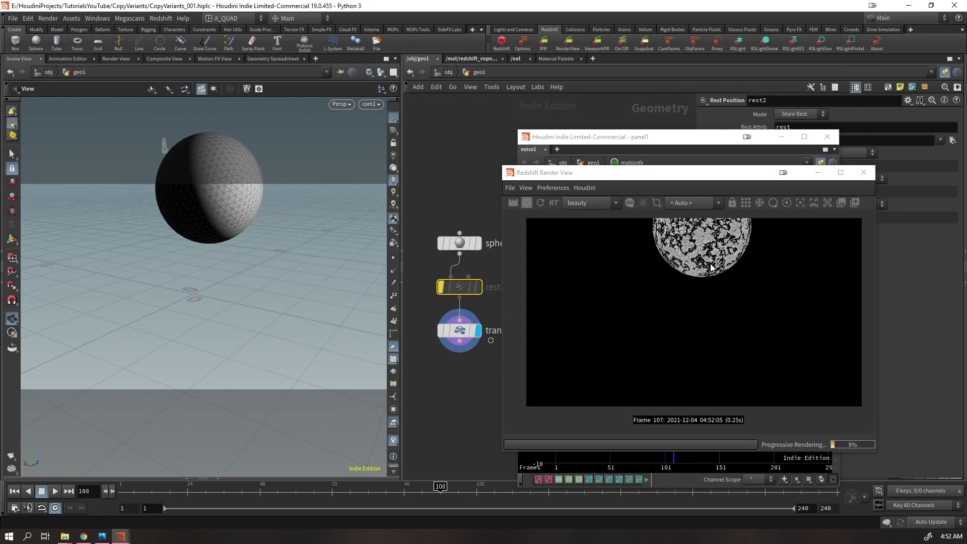
scroll(700, 270, up, 1)
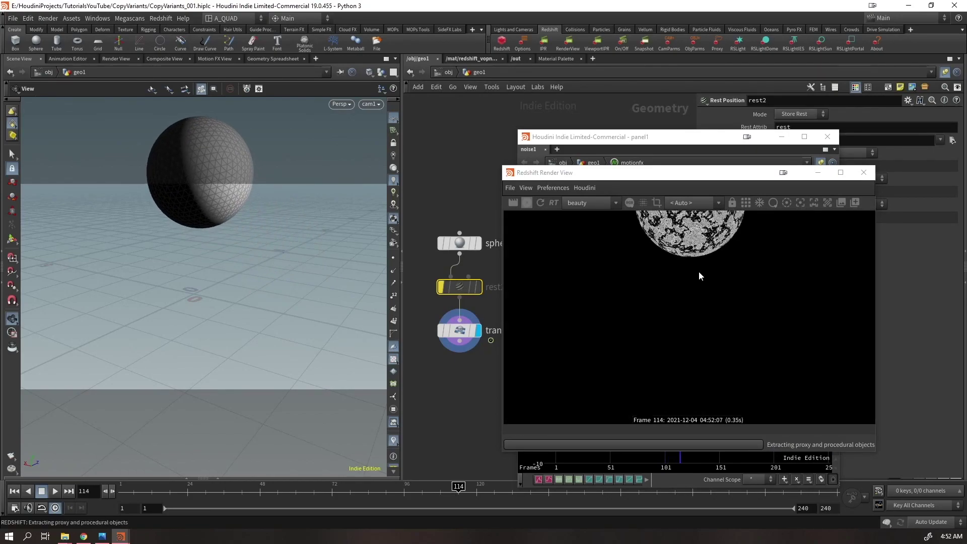
drag(329, 494, 121, 491)
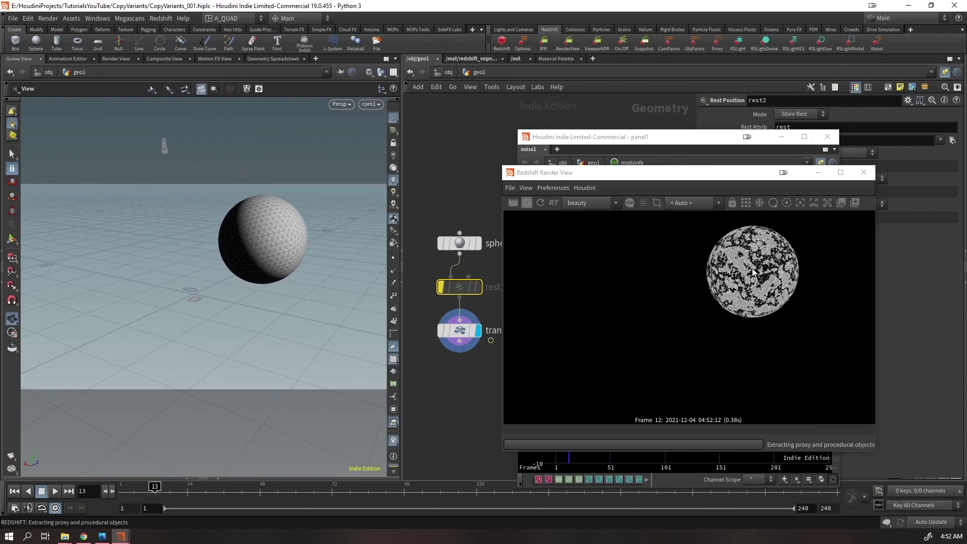
key(ctrl+Up)
Re-enable rest2, play the animation and scrub to frame 112 to check the texture in the render
mouse_move(448, 280)
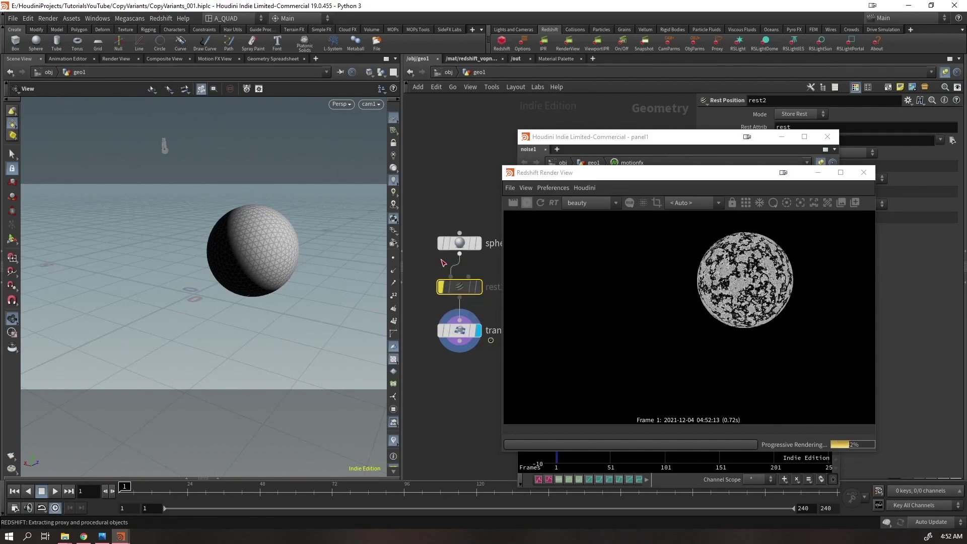
key(Up)
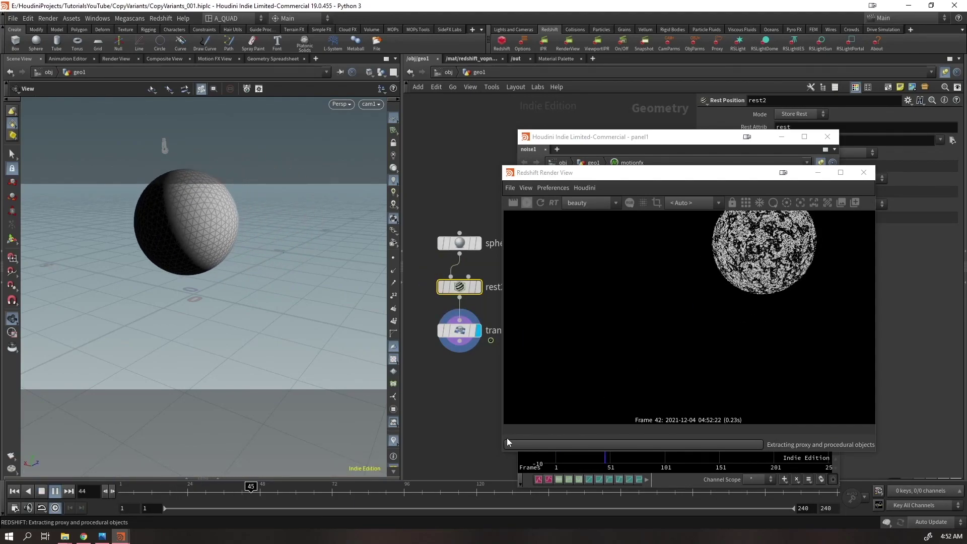
drag(413, 491, 452, 491)
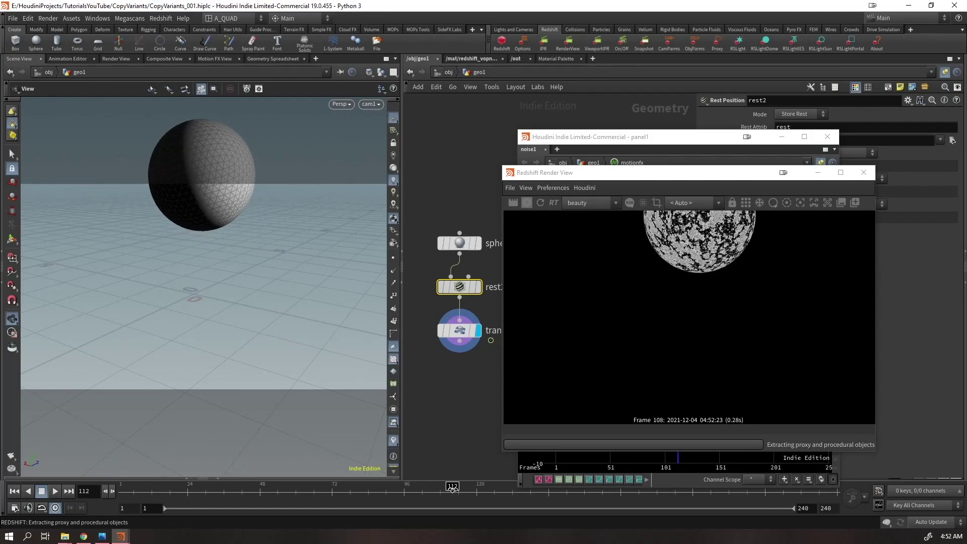
Close the render and noise windows and delete the sphere6, rest2 and transform4 nodes
drag(769, 177, 294, 177)
click(388, 172)
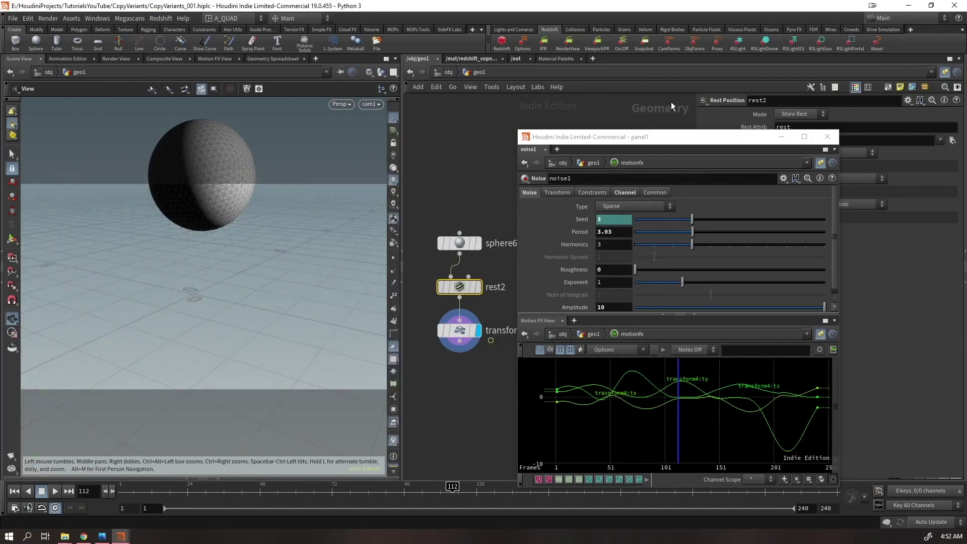
click(827, 136)
drag(563, 166, 453, 366)
key(Delete)
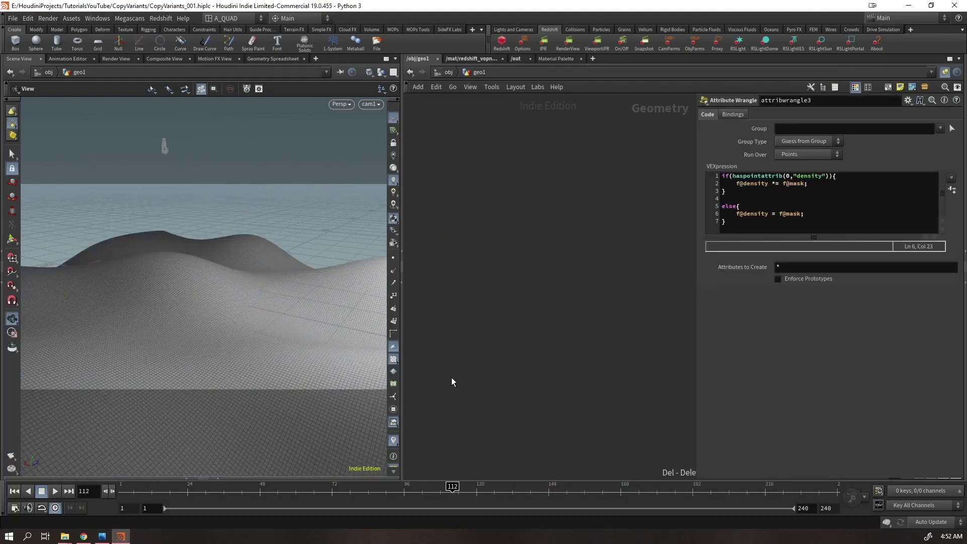
Locate the scatter branch of the geo1 network and display the rest1 node's output
middle_drag(476, 282, 651, 244)
scroll(539, 304, down, 4)
middle_drag(563, 303, 719, 267)
middle_drag(587, 285, 547, 424)
middle_drag(506, 280, 567, 461)
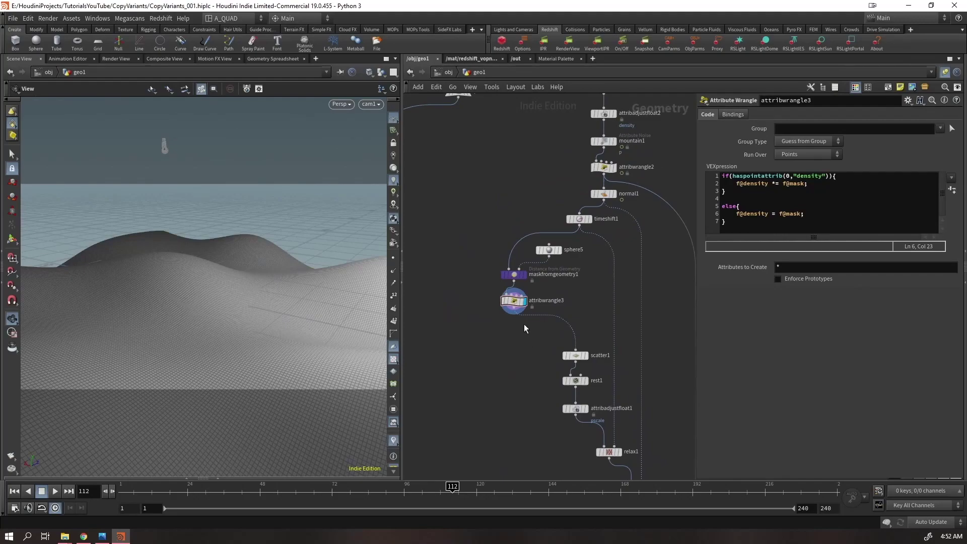
scroll(522, 324, up, 3)
middle_drag(518, 390, 489, 274)
click(585, 290)
Display the merge2 node and render the full terrain with its copied shapes in the Redshift Render View
middle_drag(495, 397, 495, 186)
scroll(494, 187, down, 3)
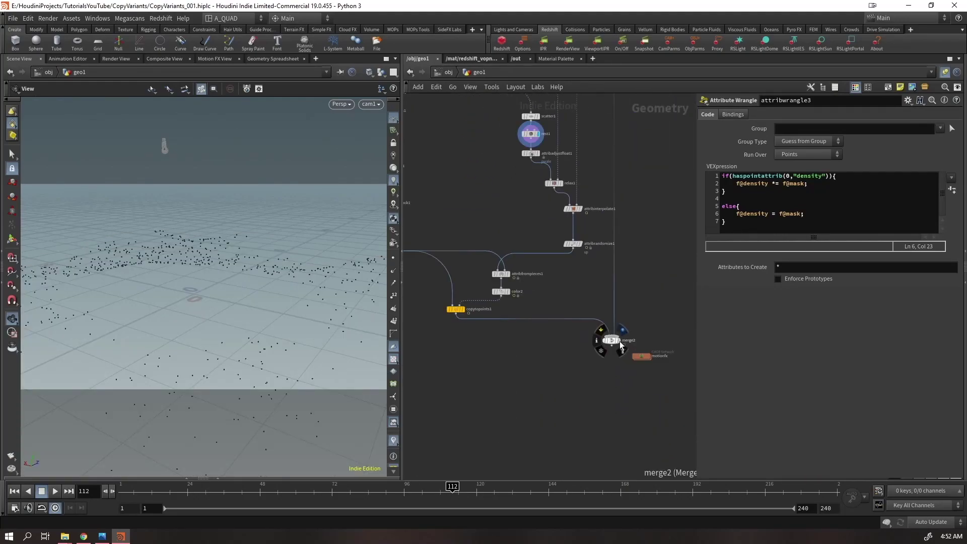
click(617, 340)
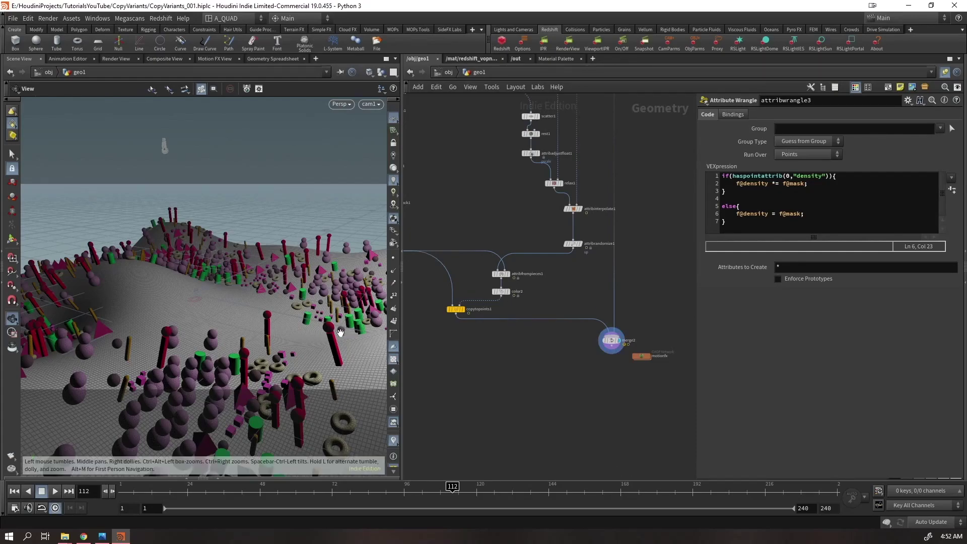
click(566, 49)
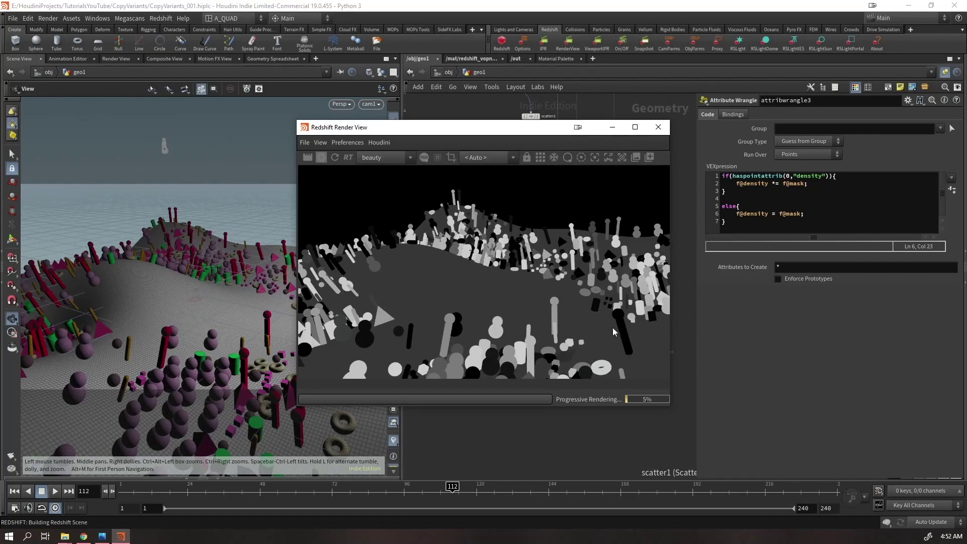
drag(474, 129, 726, 188)
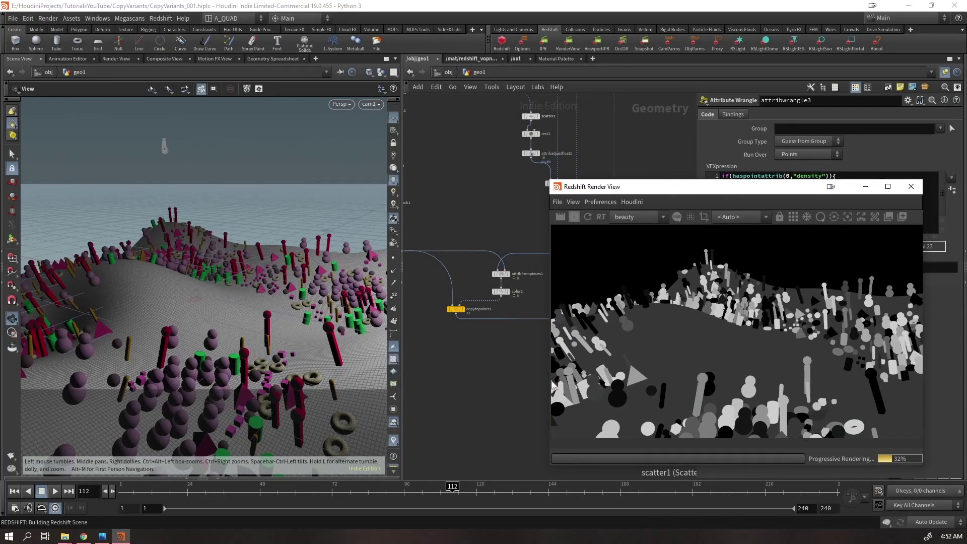
Place the Redshift Render View over the viewport, leaving the network around merge2 uncovered
middle_drag(490, 206, 399, 304)
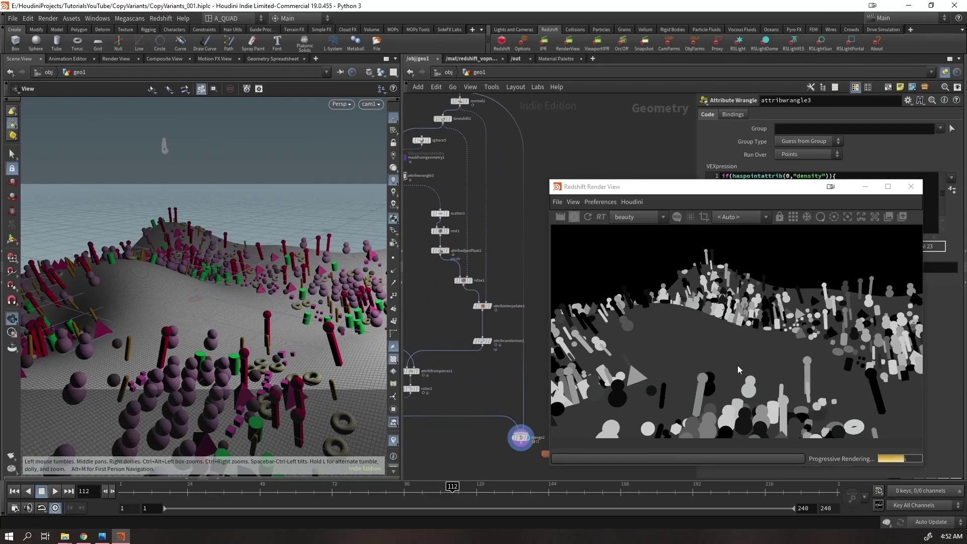
middle_drag(463, 369, 540, 231)
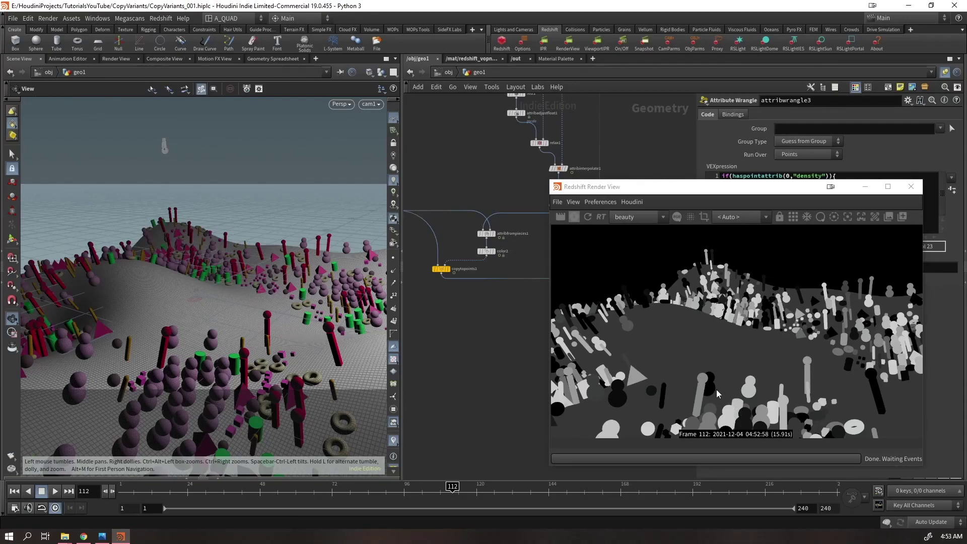
drag(676, 191, 173, 124)
middle_drag(455, 168, 496, 174)
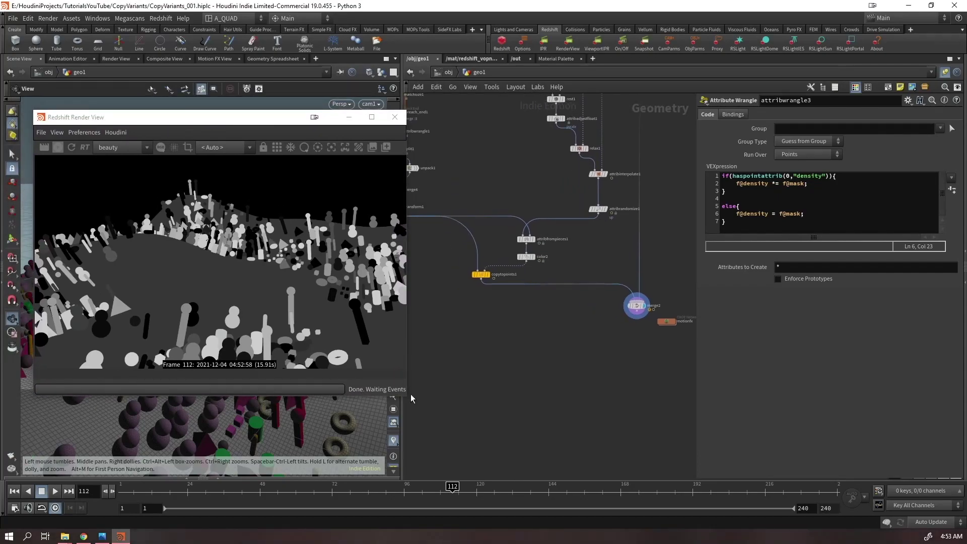
drag(261, 120, 251, 110)
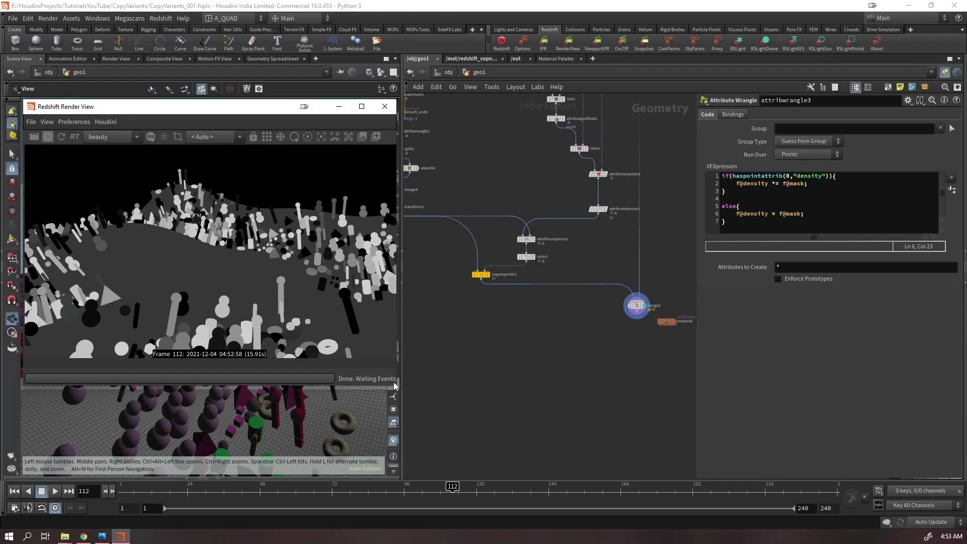
Tidy the network layout by shifting copytopoints1 sideways and moving attribrandomize1 up closer to the node above it
middle_drag(494, 386, 531, 435)
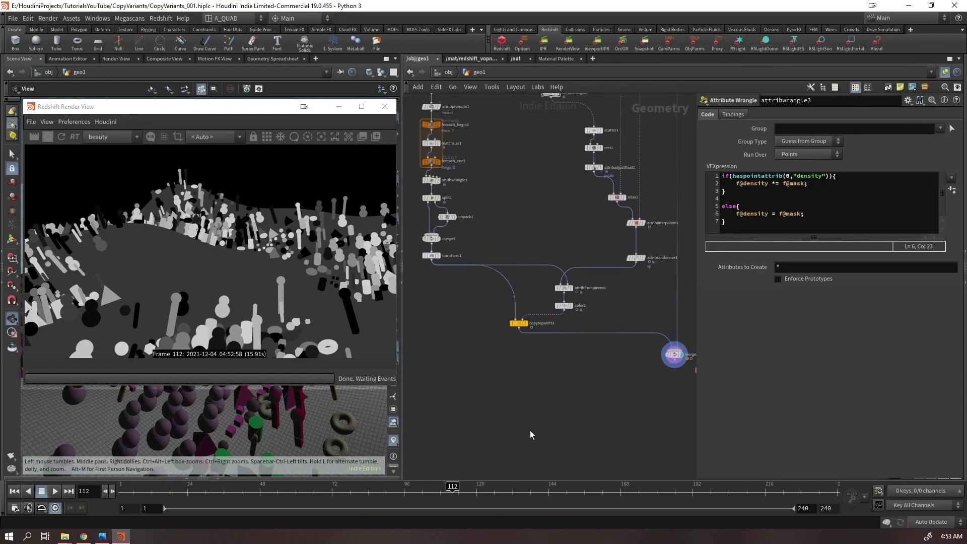
drag(521, 327, 535, 332)
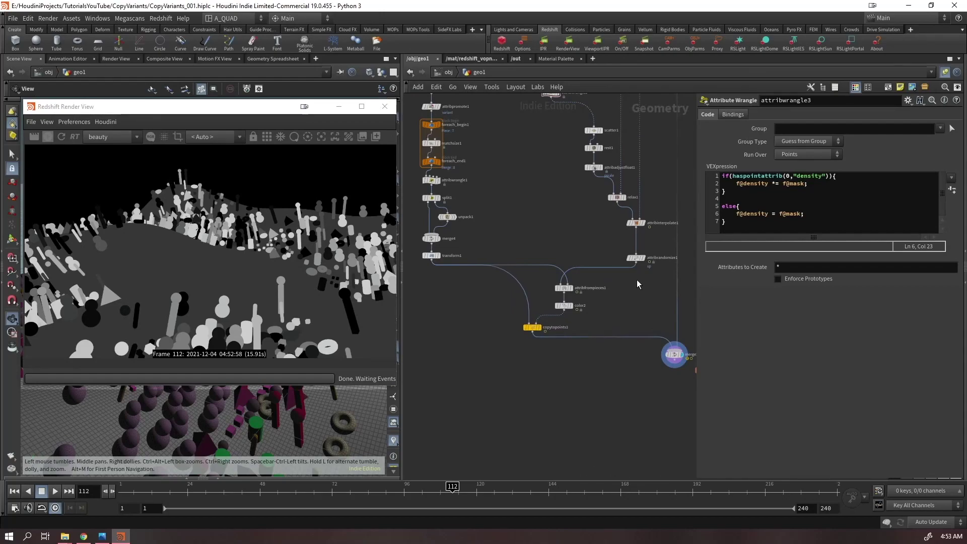
drag(633, 257, 634, 238)
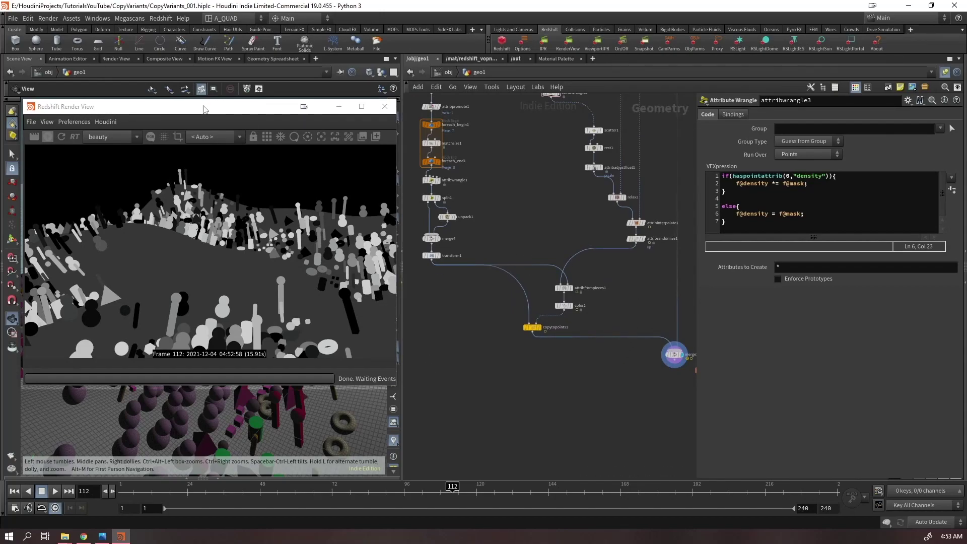
drag(204, 109, 203, 110)
middle_drag(482, 384, 496, 388)
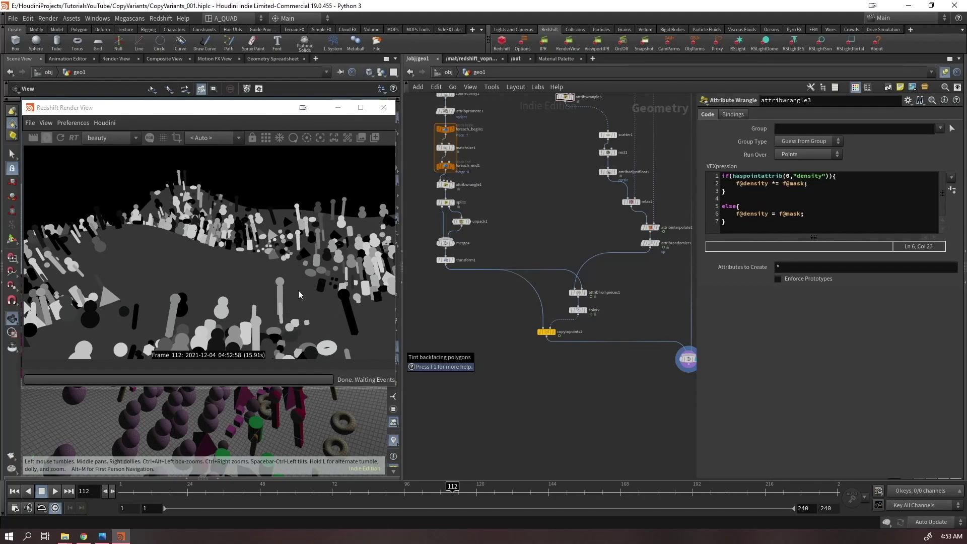
Stop the Redshift render, move the Render View off the viewport and leave cam1 for a free perspective view of the scene
click(50, 135)
drag(129, 112, 0, 131)
middle_drag(564, 365, 544, 344)
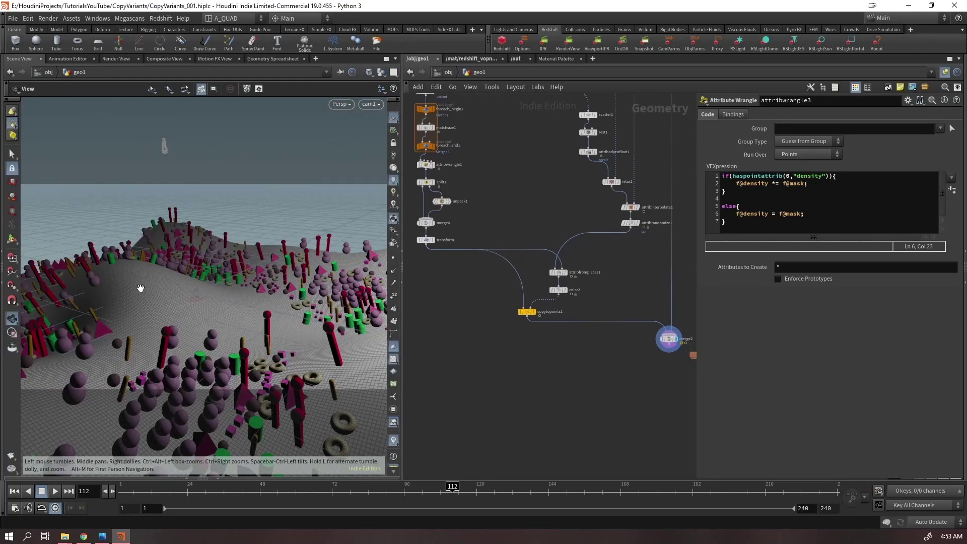
scroll(138, 289, down, 3)
key(shift+w)
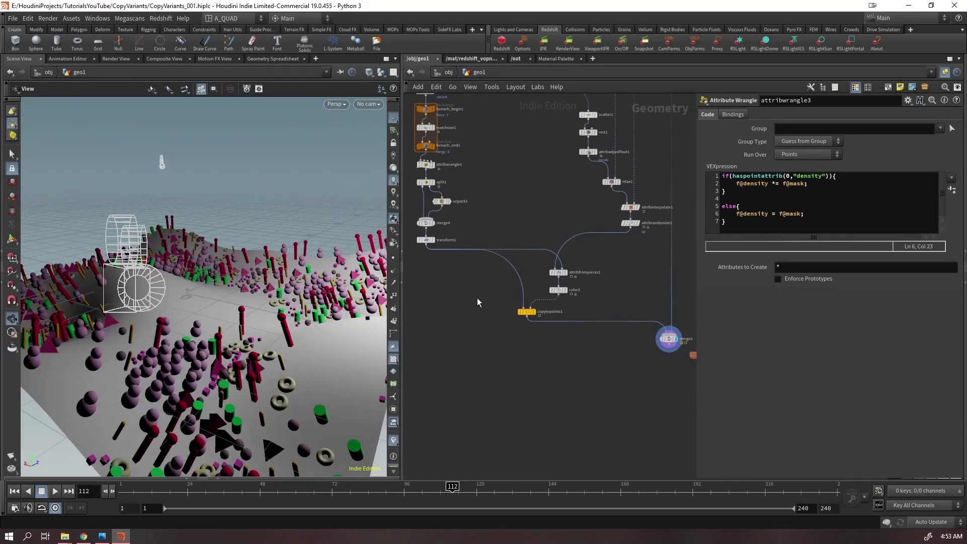
Insert a Rest Position node between merge1 and connectivity1 in the source-shapes branch
middle_drag(477, 301, 571, 448)
middle_drag(591, 208, 630, 283)
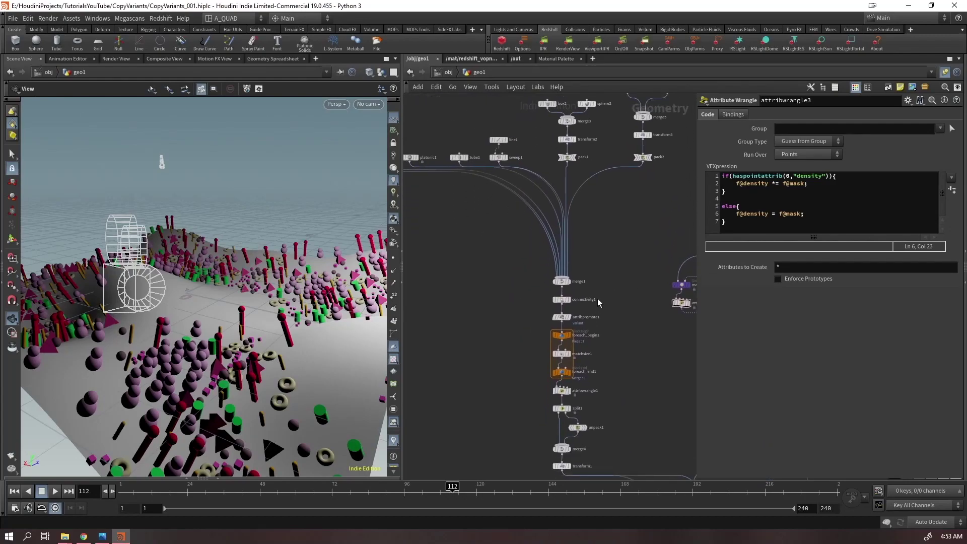
scroll(588, 288, up, 5)
key(Tab)
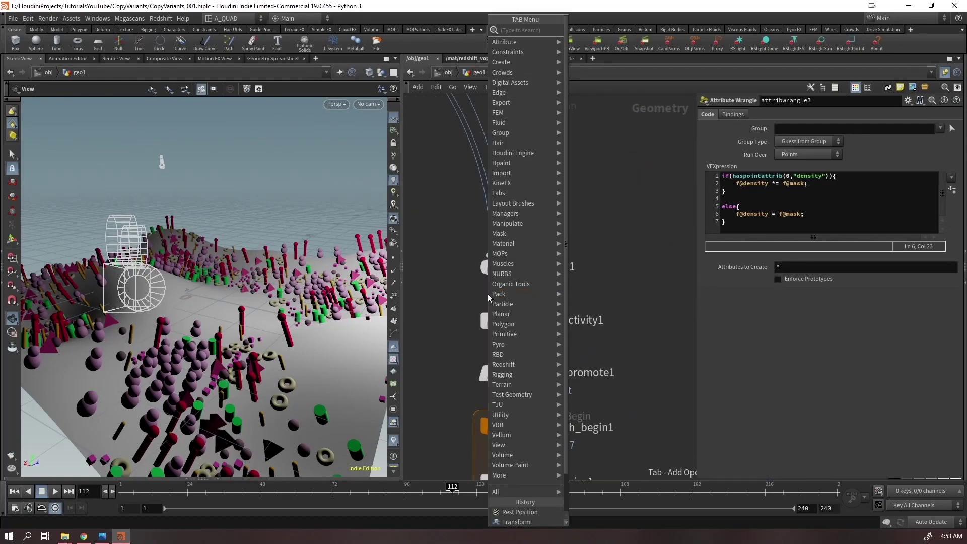
text(rest)
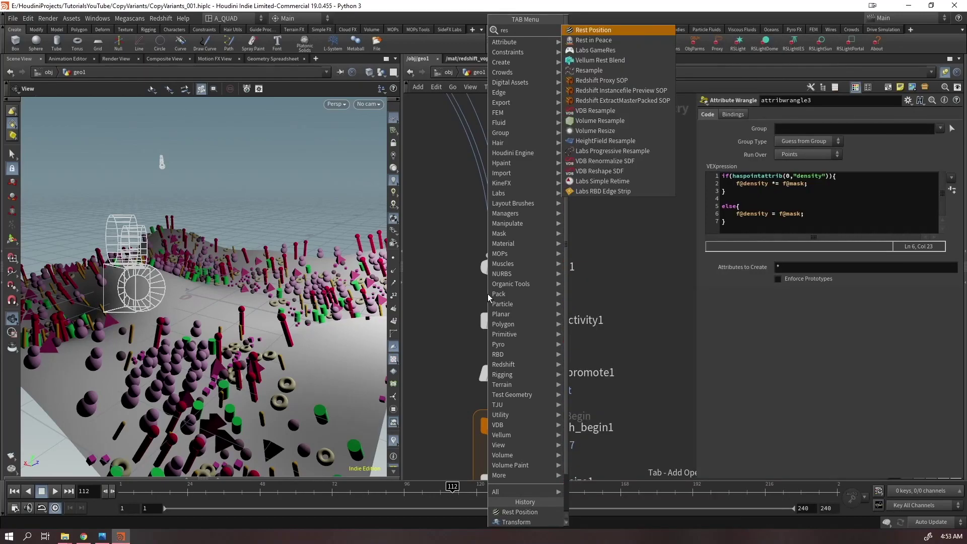
key(Return)
Display the copytopoints1 node's output and examine its node info for the attributes it carries
middle_drag(553, 438, 410, 103)
scroll(521, 390, down, 7)
middle_drag(522, 392, 470, 285)
scroll(491, 410, up, 2)
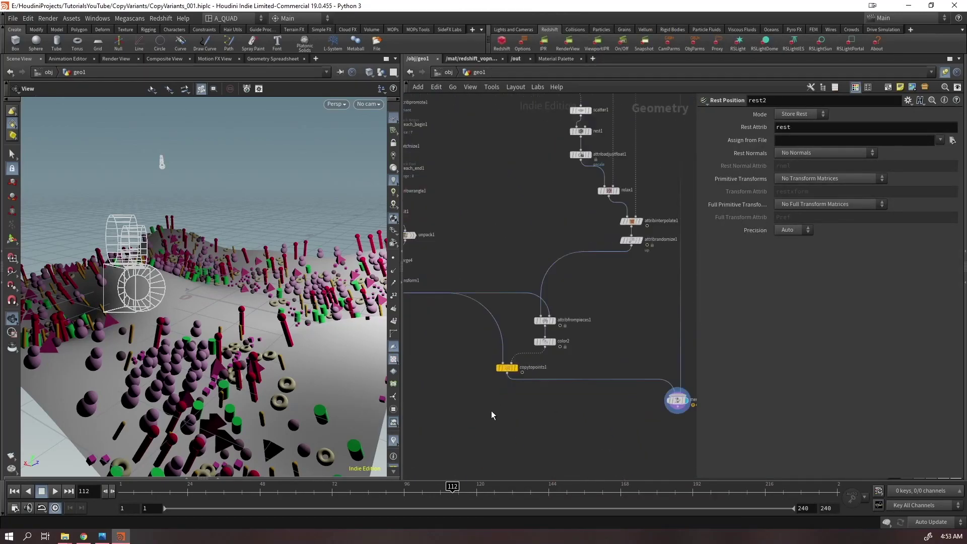
click(514, 367)
click(510, 368)
scroll(511, 370, up, 1)
middle_click(511, 370)
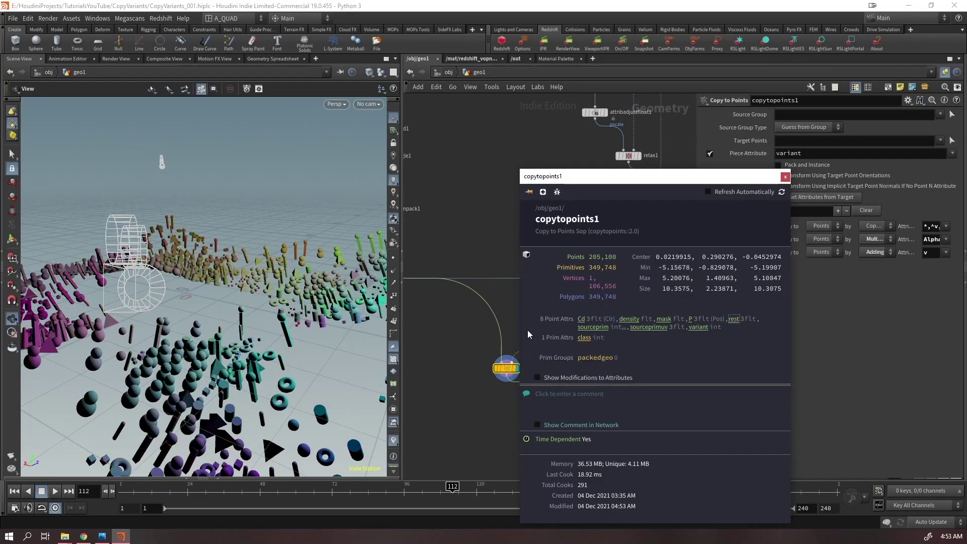
Play the animation to frame 138 and examine the coloured copies up close in the viewport
right_drag(262, 329, 224, 400)
drag(224, 399, 312, 331)
key(Up)
right_drag(312, 330, 380, 317)
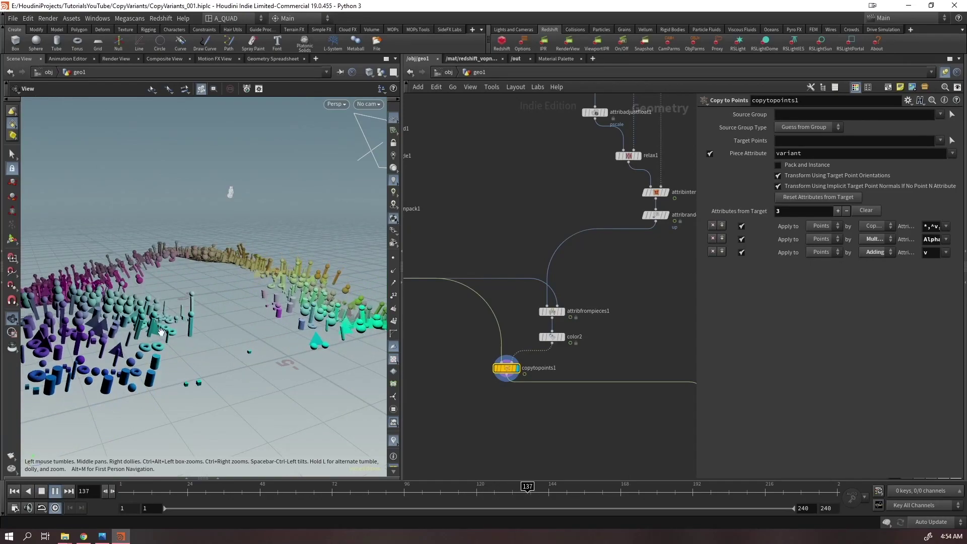
right_drag(161, 332, 272, 266)
Bypass the rest1 node below scatter1, inspect the copies without it, and enable the node again
middle_drag(518, 169, 456, 353)
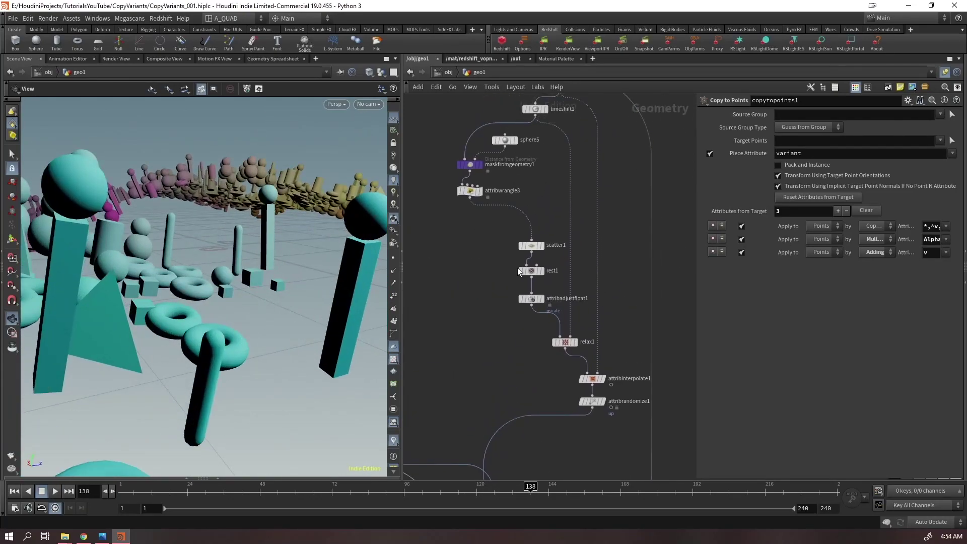
click(524, 259)
right_drag(233, 276, 201, 233)
drag(201, 233, 226, 305)
right_drag(227, 305, 287, 273)
drag(286, 274, 288, 261)
middle_drag(443, 250, 678, 488)
middle_drag(641, 431, 453, 258)
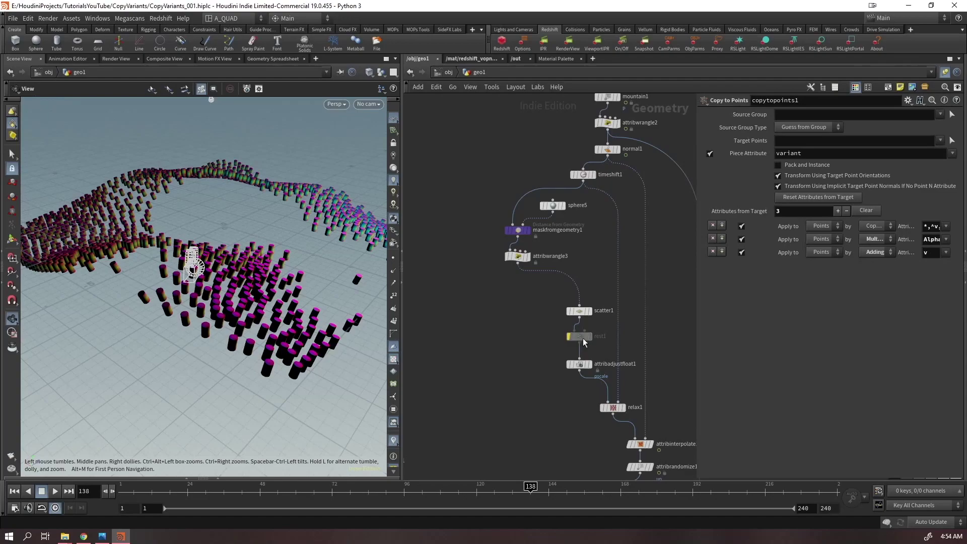
click(566, 323)
middle_drag(485, 431, 493, 278)
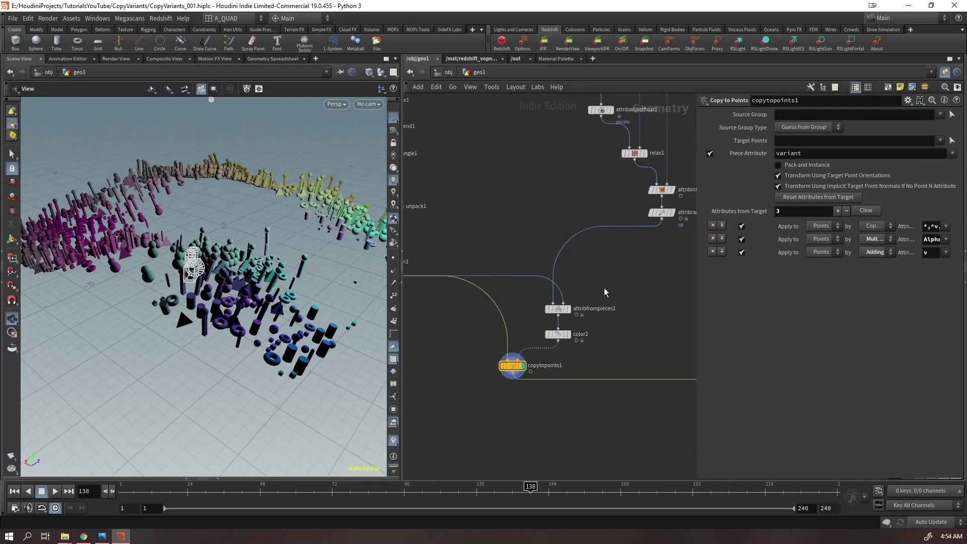
click(620, 226)
key(Tab)
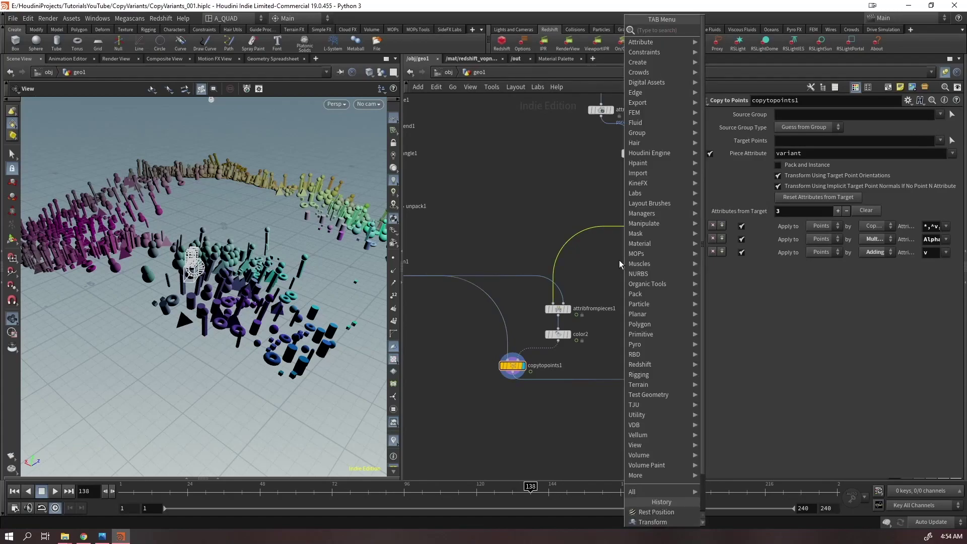
key(Escape)
Insert an Attribute Delete node between attribfrompieces1 and color2
click(568, 314)
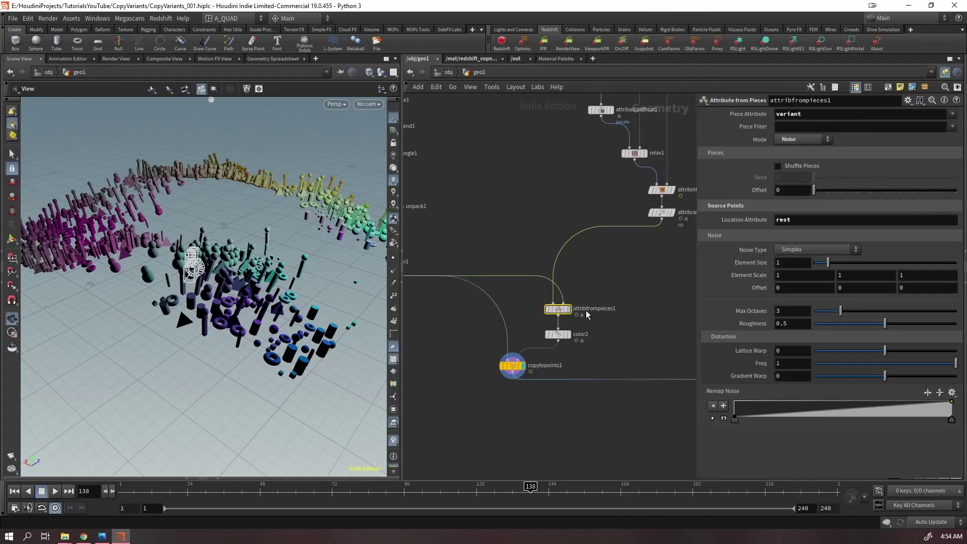
scroll(551, 310, up, 3)
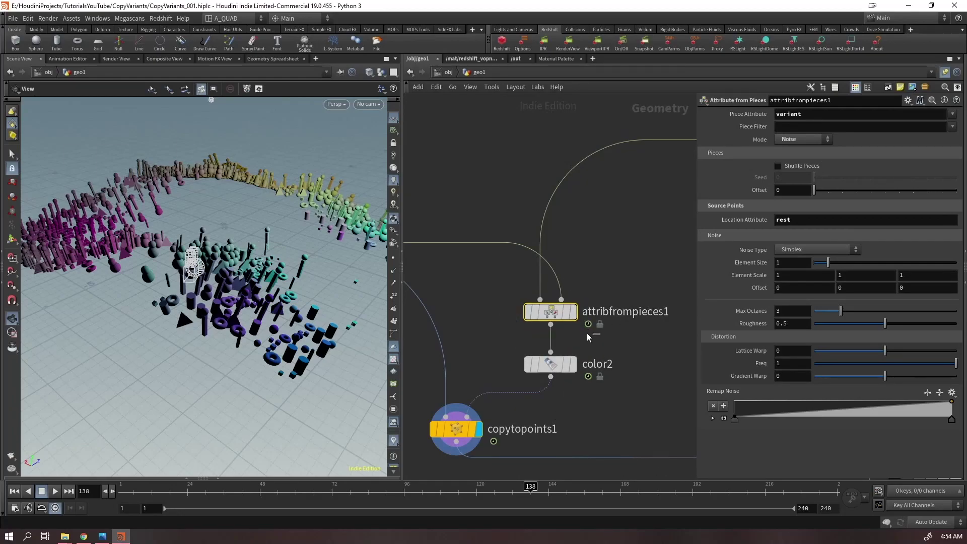
key(Tab)
text(attribdel)
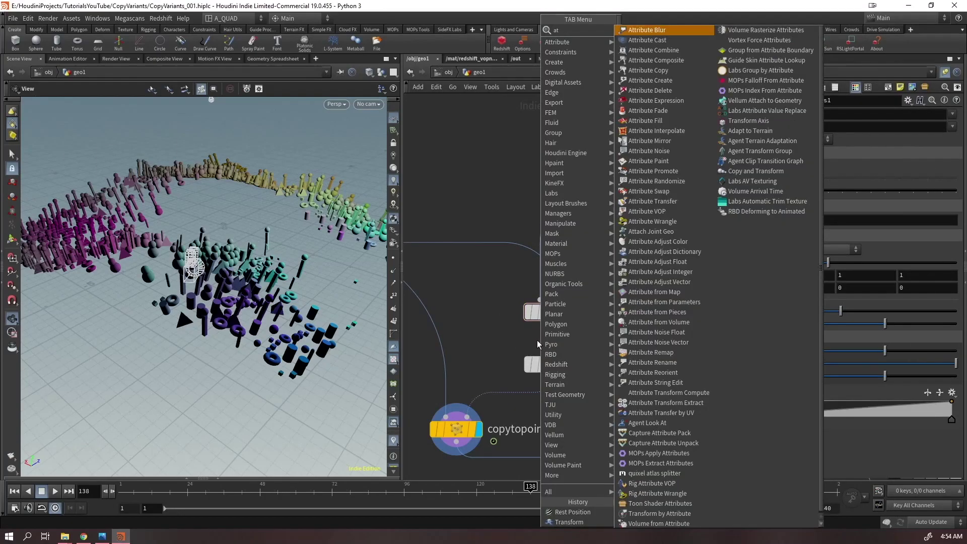
key(Return)
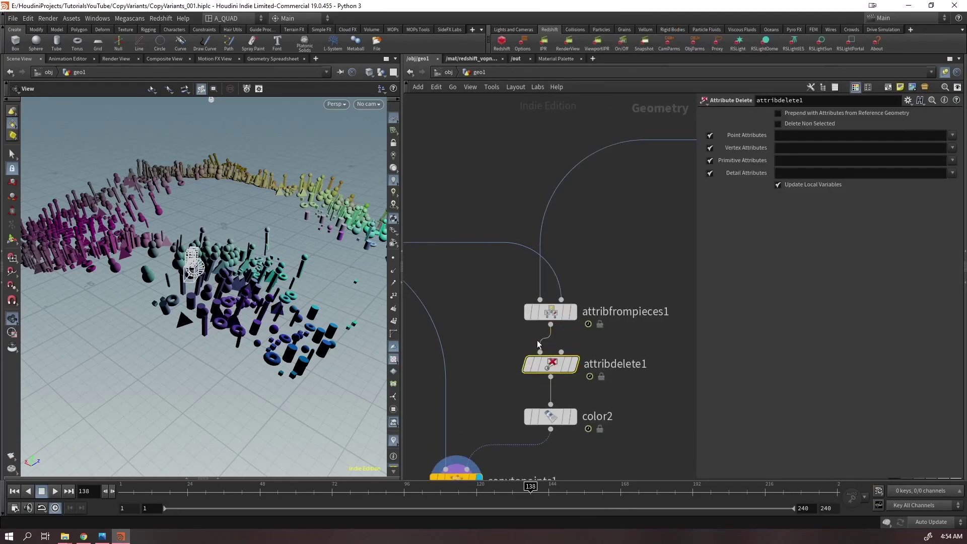
Set the Point Attributes of attribdelete1 to * ^pscale, deleting every point attribute except pscale
click(952, 135)
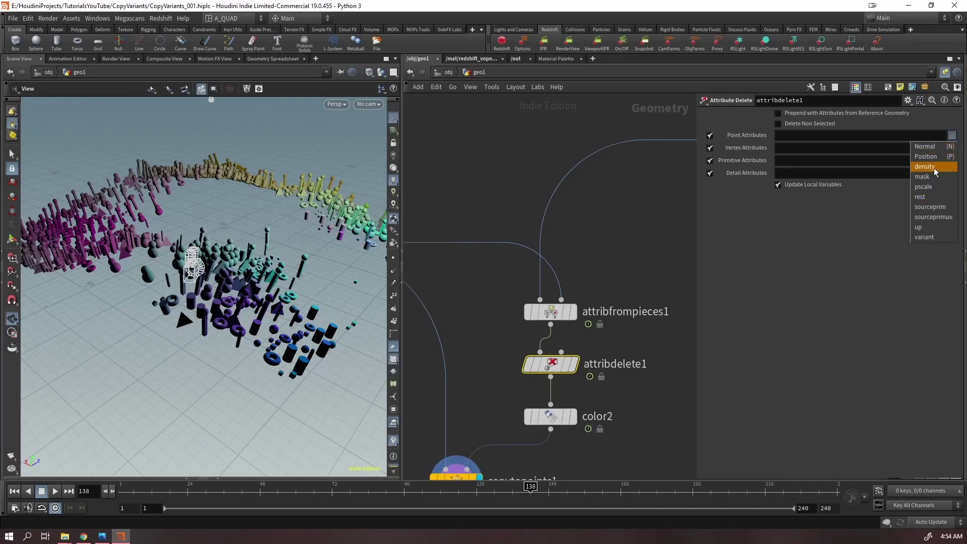
click(929, 167)
click(857, 135)
text(*)
key(Return)
click(951, 135)
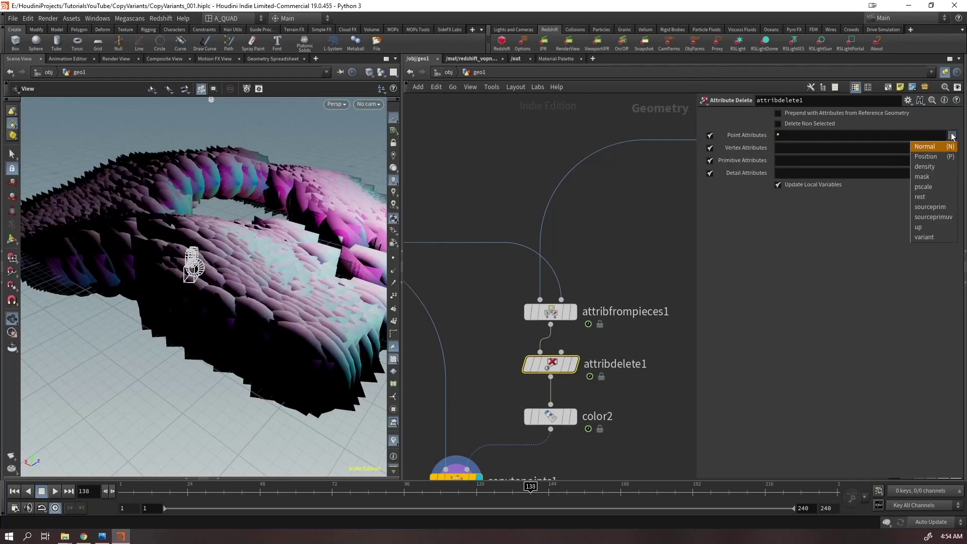
click(932, 190)
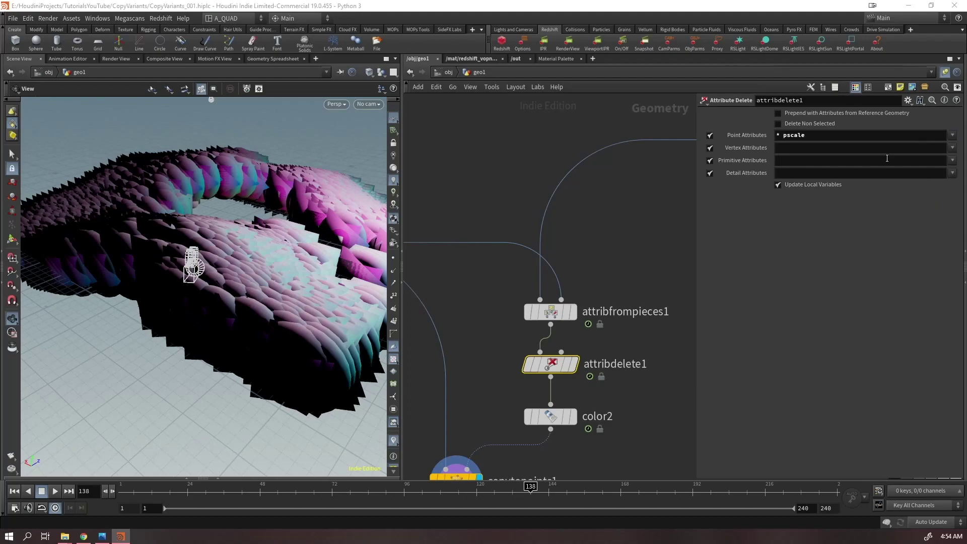
click(784, 135)
text(^)
key(Return)
Exclude up, variant and N from the deletion as well, making the Point Attributes pattern * ^pscale ^up ^variant ^N
click(953, 135)
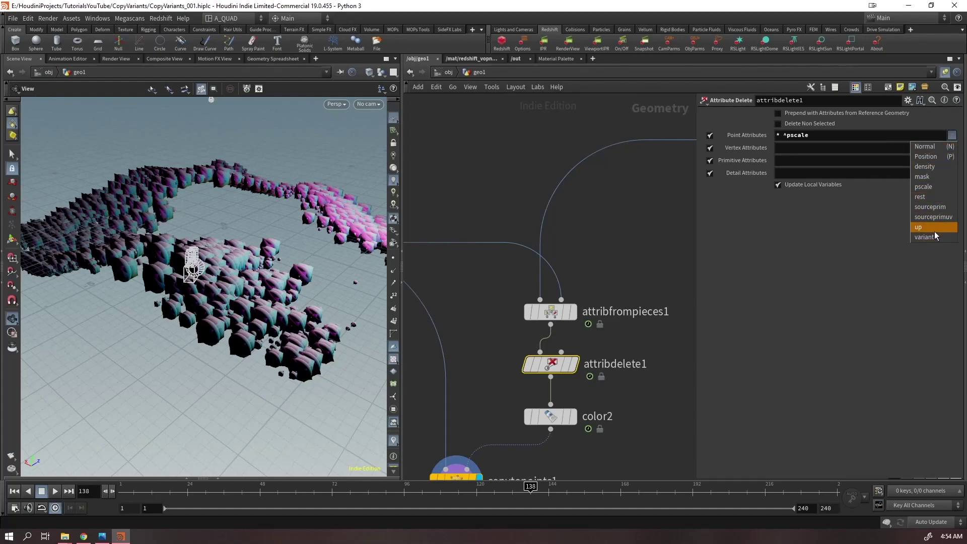
click(934, 231)
click(953, 136)
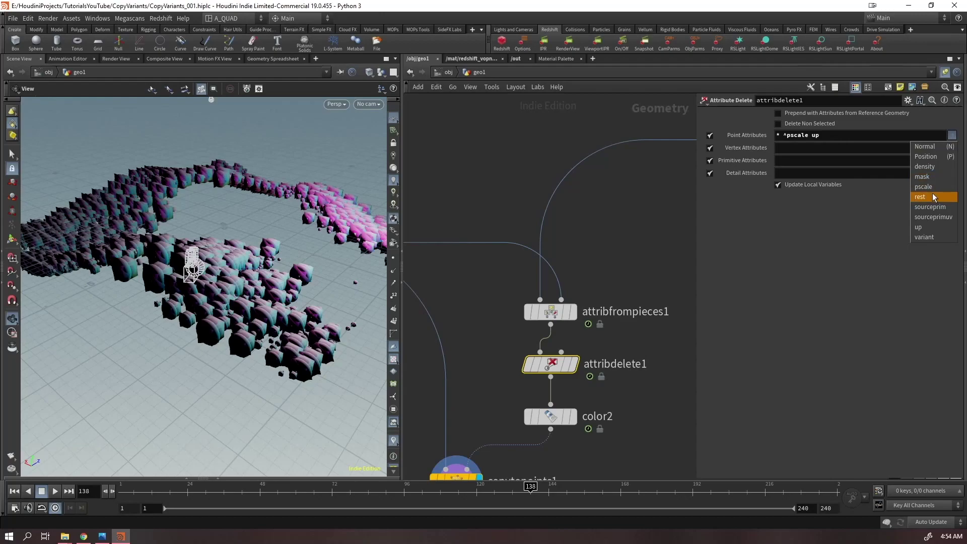
click(924, 237)
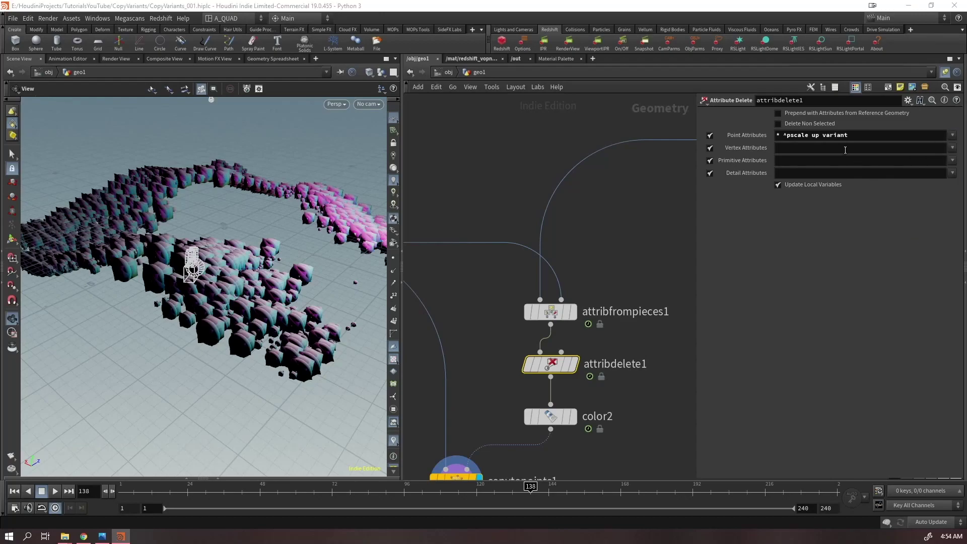
text(^)
click(811, 136)
text(^)
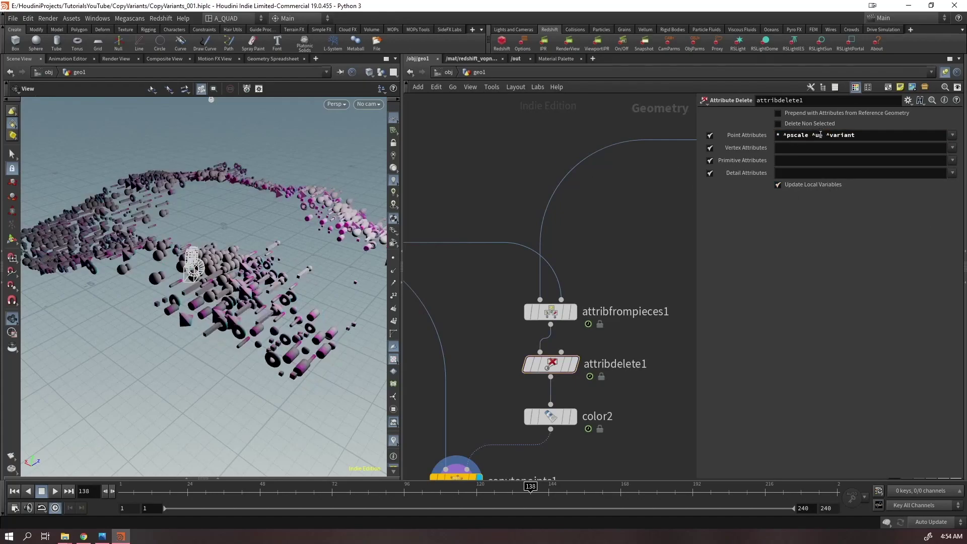
click(864, 138)
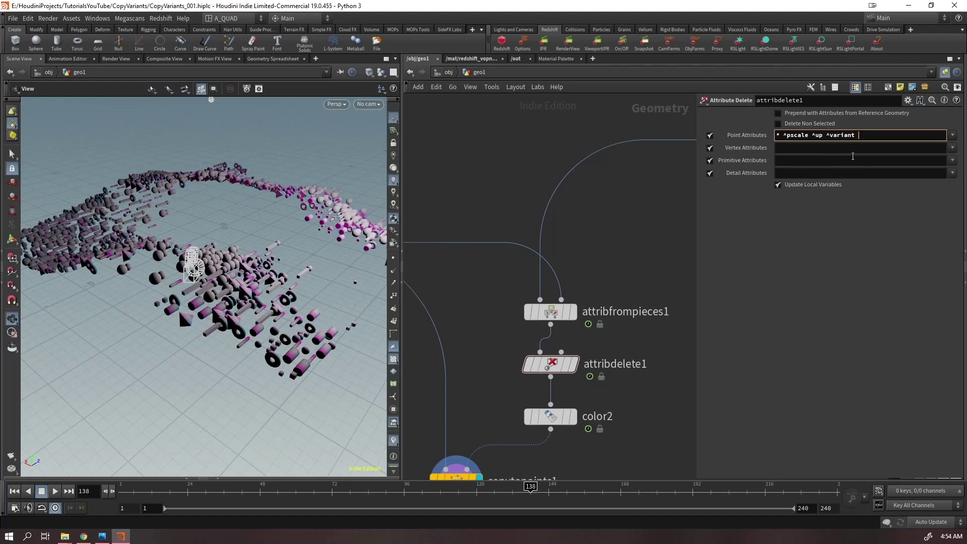
text(^N)
key(Return)
drag(373, 287, 227, 267)
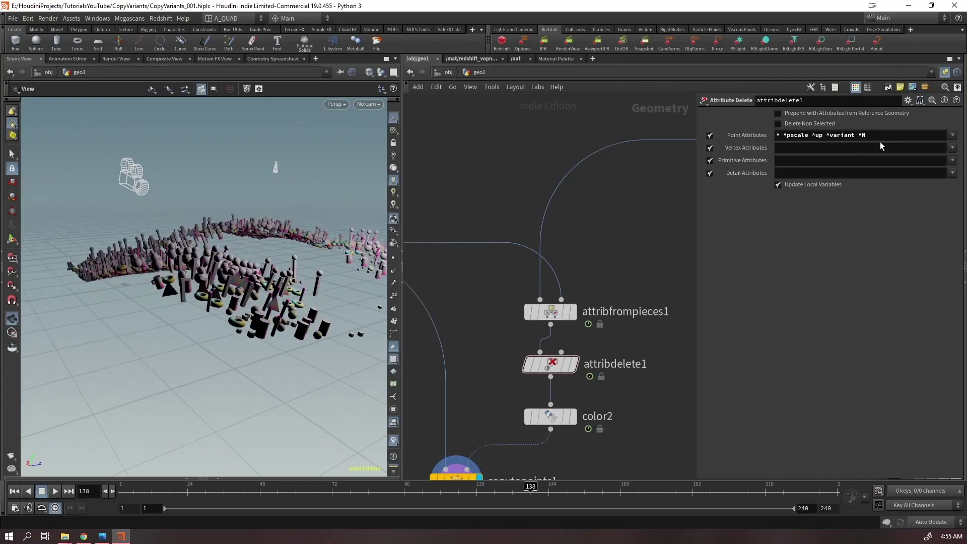
Replace the Point Attributes pattern of attribdelete1 with rest, deleting only the rest attribute
triple_click(901, 135)
key(BackSpace)
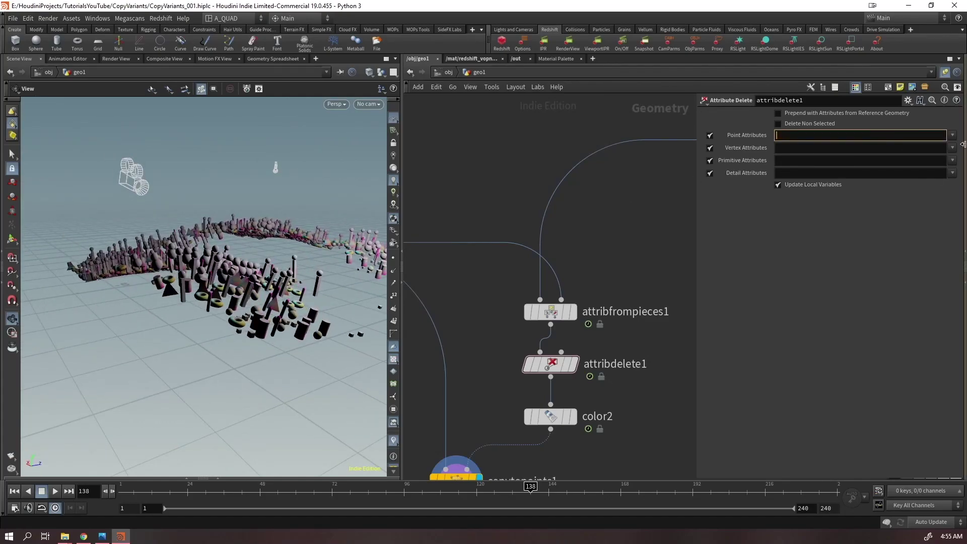
click(952, 135)
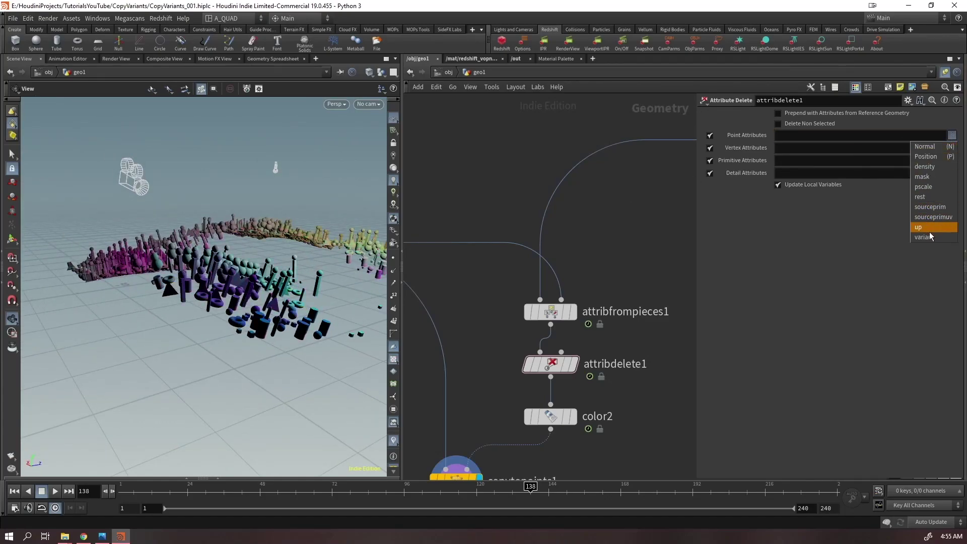
click(924, 197)
drag(262, 252, 216, 262)
scroll(217, 262, up, 5)
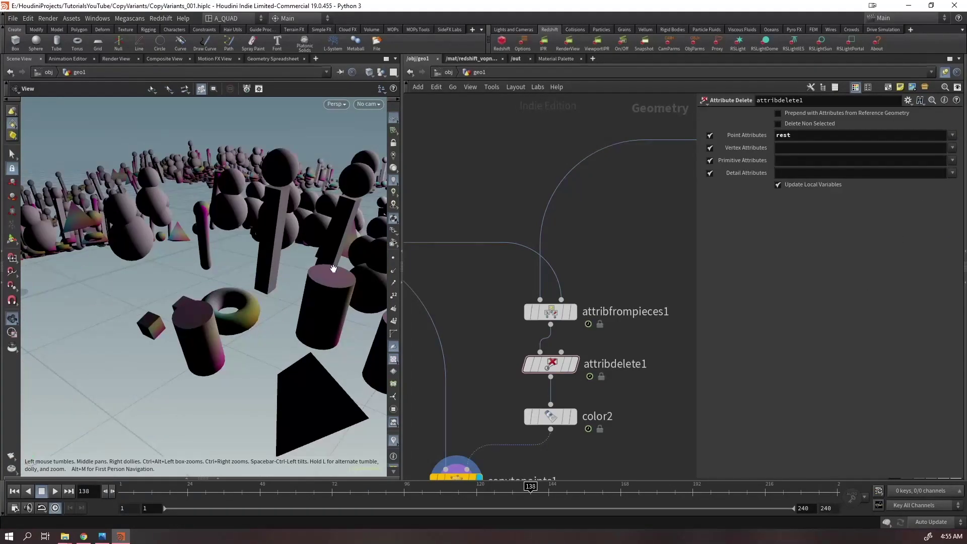
Examine color2's node info and the colouring of the copied shapes from several viewpoints
middle_click(551, 416)
scroll(485, 283, down, 4)
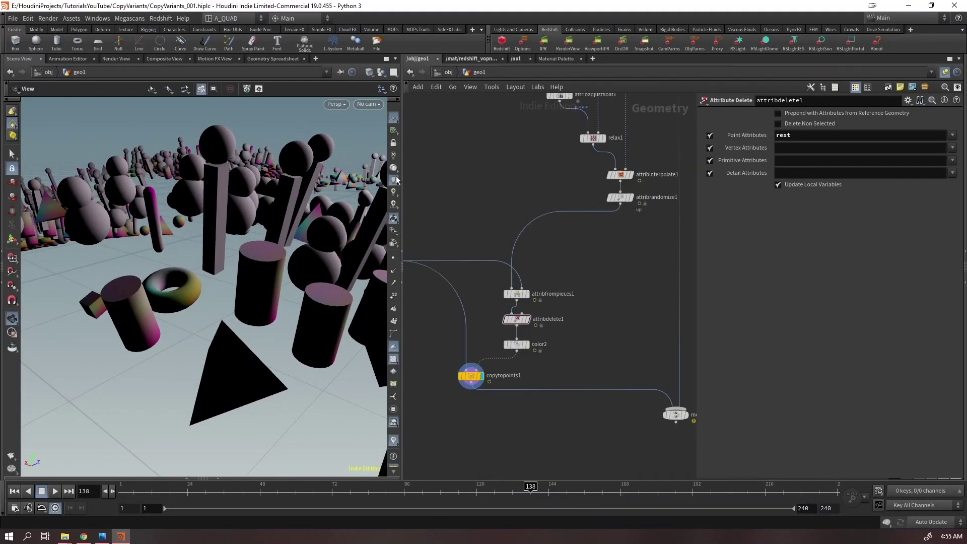
right_drag(322, 226, 218, 319)
drag(218, 319, 227, 277)
right_drag(227, 276, 429, 186)
drag(278, 261, 262, 201)
Locate the rest2 node below merge1 and display its output
middle_drag(457, 164, 560, 245)
scroll(551, 418, down, 3)
scroll(541, 371, up, 6)
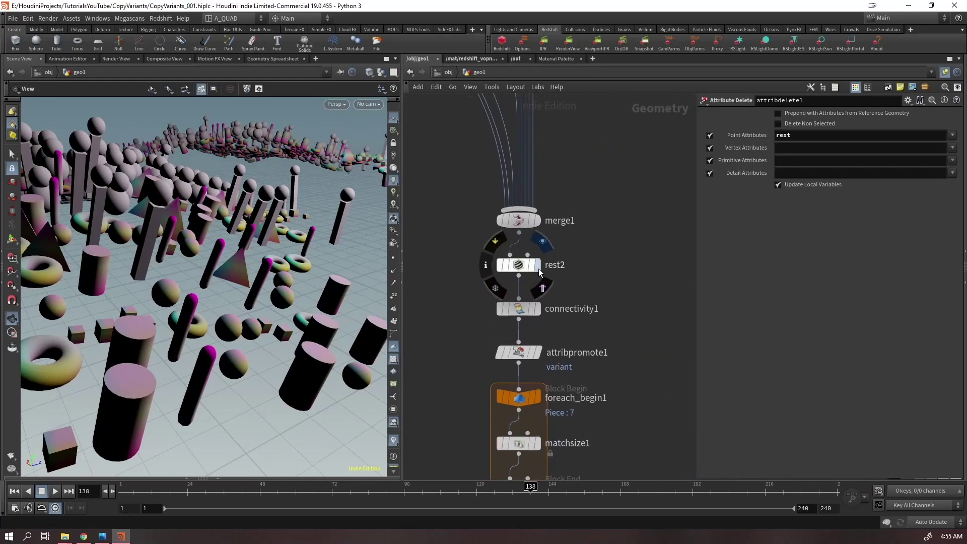
click(537, 265)
drag(265, 267, 212, 287)
Move rest2 out from below merge1 and insert it between merge4 and transform1
drag(519, 265, 630, 374)
middle_drag(619, 443, 568, 115)
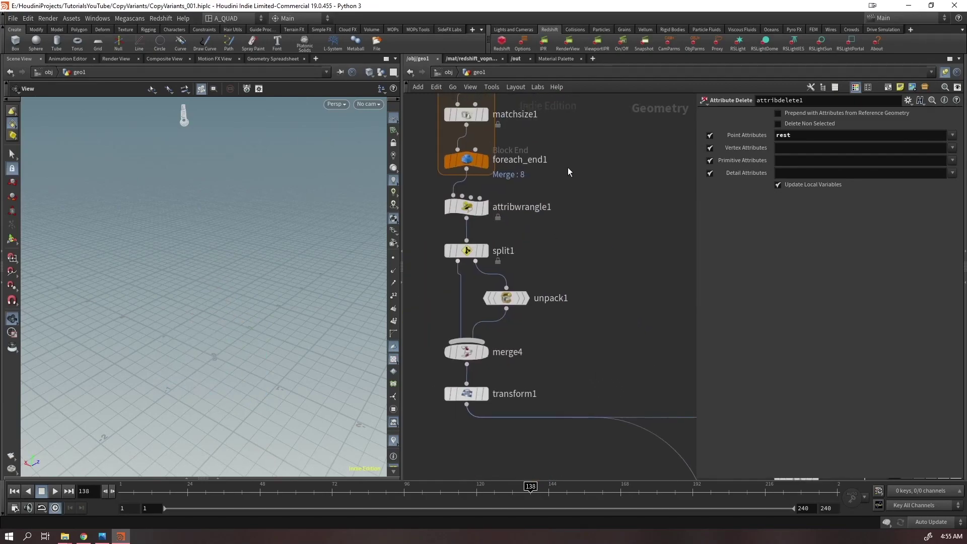
scroll(584, 228, down, 3)
drag(580, 122, 516, 325)
drag(252, 361, 243, 352)
drag(299, 377, 255, 299)
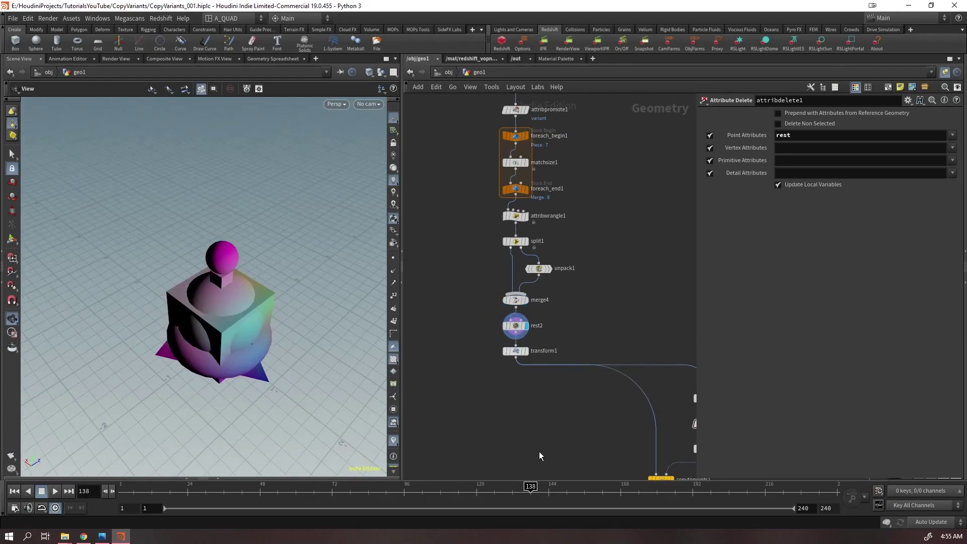
Display copytopoints1 again and inspect how the rest colours sit on the individual copied shapes
middle_drag(540, 457, 507, 254)
click(622, 259)
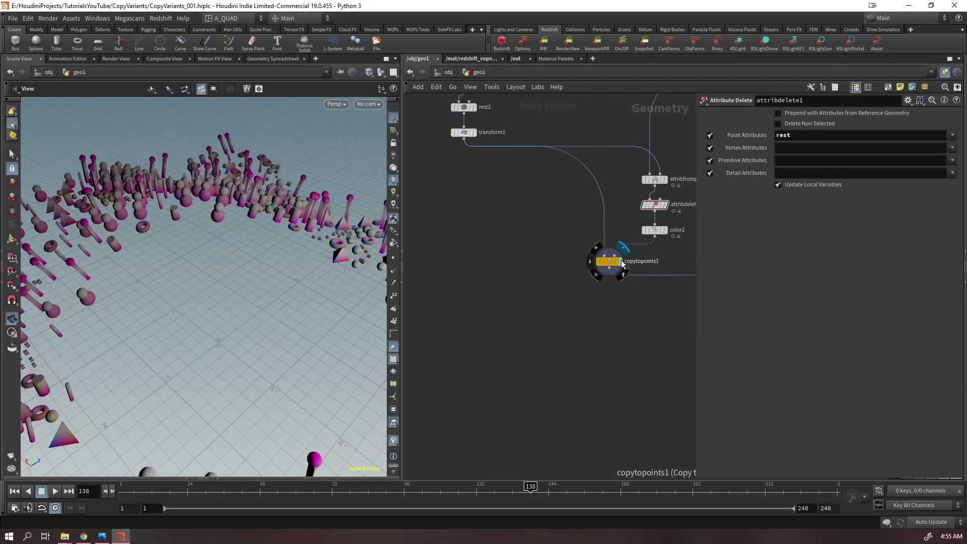
drag(182, 277, 105, 348)
right_drag(105, 348, 277, 302)
drag(221, 311, 225, 287)
right_drag(252, 313, 341, 299)
drag(257, 333, 259, 307)
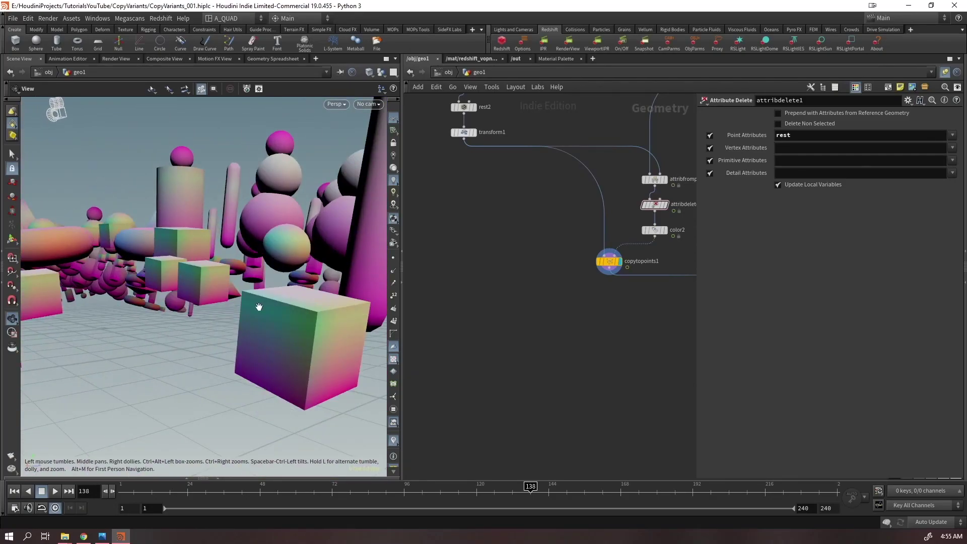
drag(236, 256, 317, 305)
right_drag(318, 305, 223, 378)
drag(324, 262, 302, 297)
Display the output of merge2 and look at the scene through cam1
middle_drag(545, 346, 212, 310)
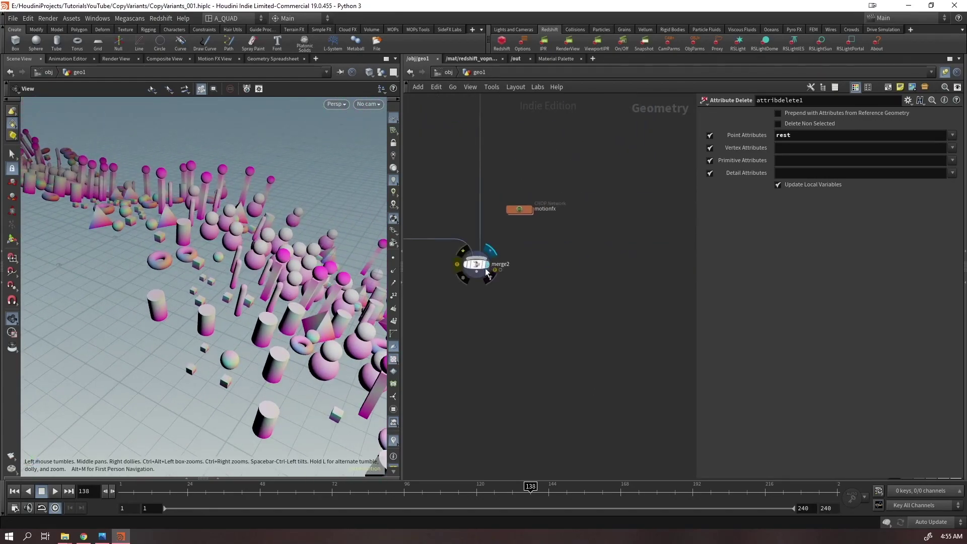
click(486, 265)
drag(109, 196, 285, 177)
click(369, 104)
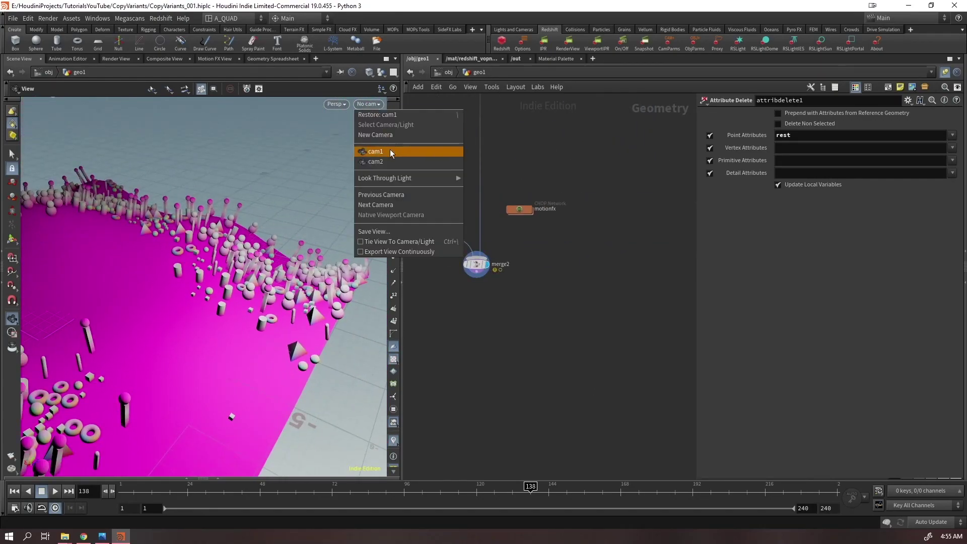
click(388, 151)
middle_drag(486, 299, 560, 328)
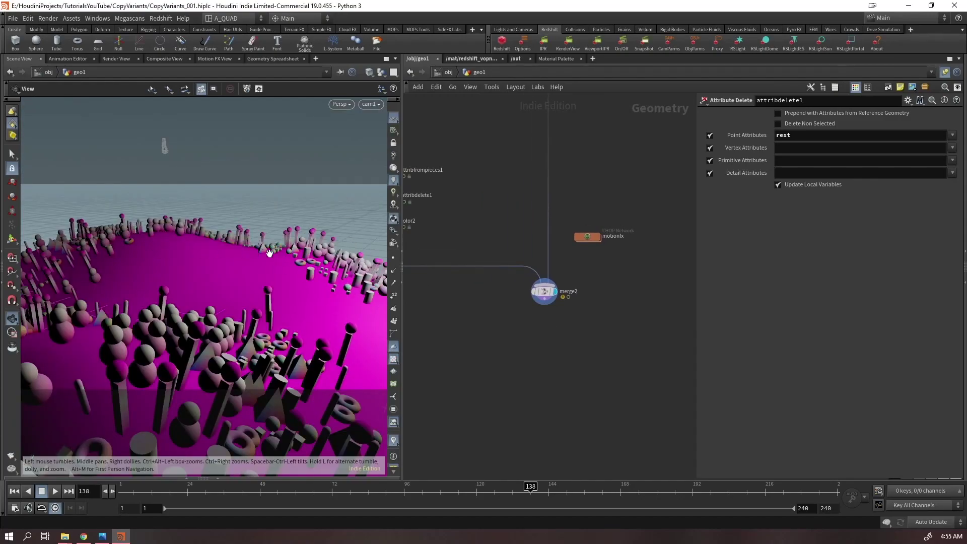
Locate the ground branch below grid1 and open the parameters of the mountain1 noise node
middle_drag(444, 338, 530, 519)
scroll(530, 446, down, 3)
middle_drag(590, 170, 592, 318)
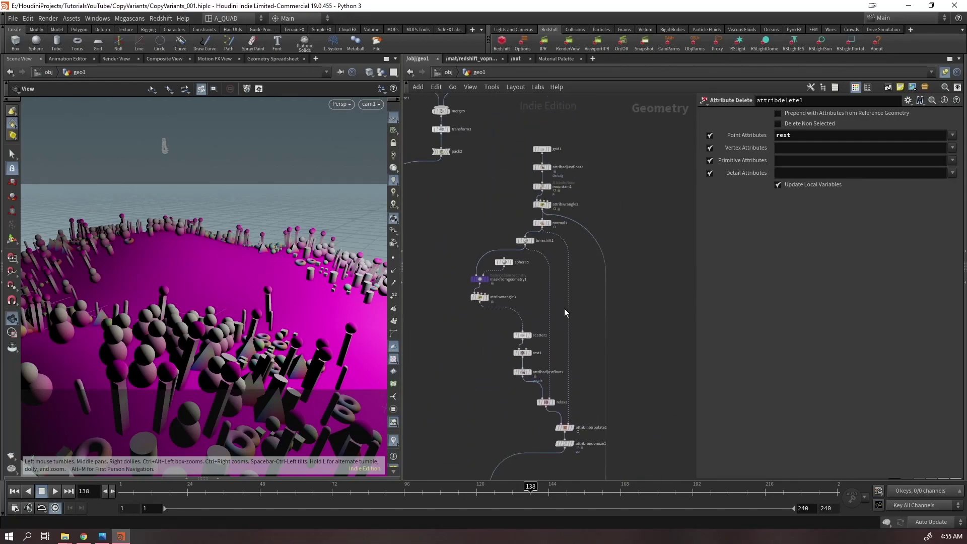
scroll(537, 187, up, 3)
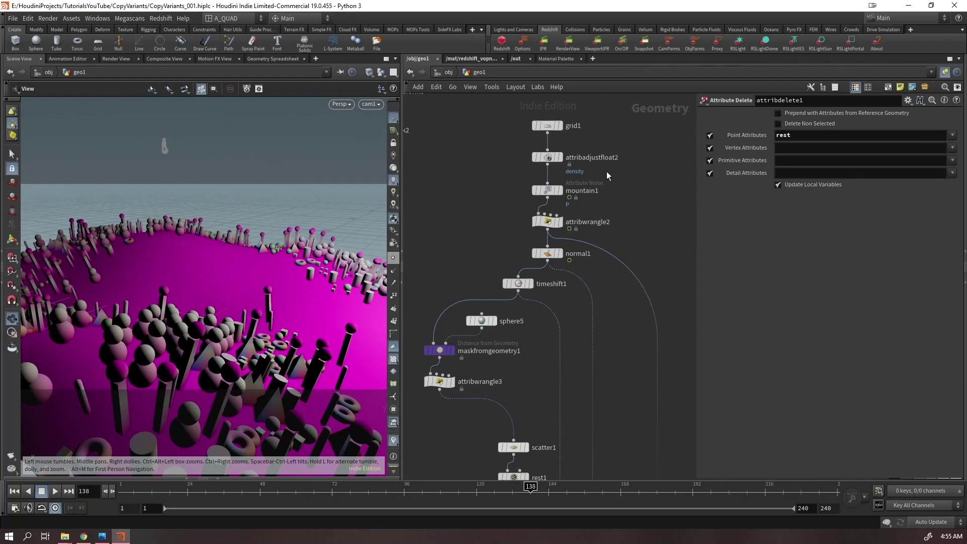
click(568, 186)
middle_drag(613, 372, 589, 210)
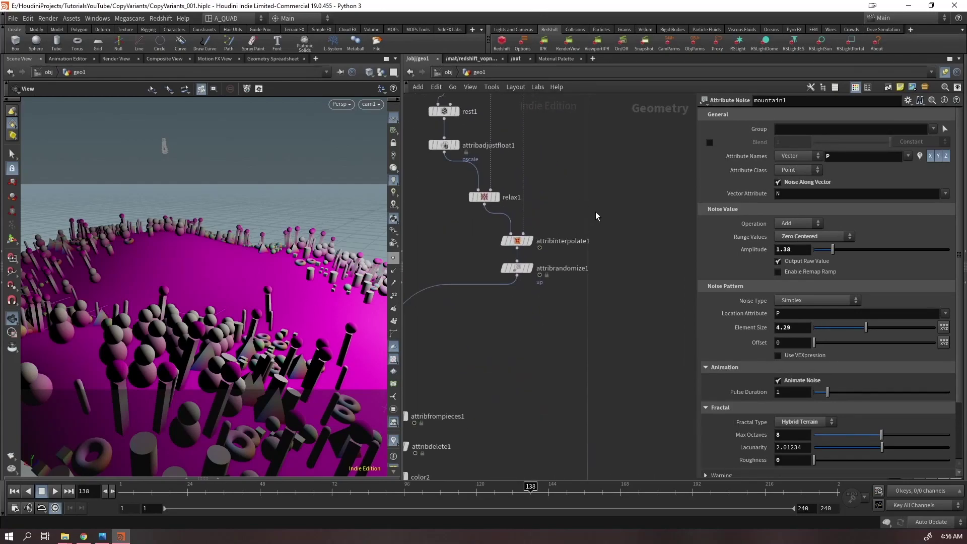
Try deleting the ground branch's connection into merge2, and undo the deletion
middle_drag(628, 346, 591, 108)
drag(613, 145, 542, 181)
key(Delete)
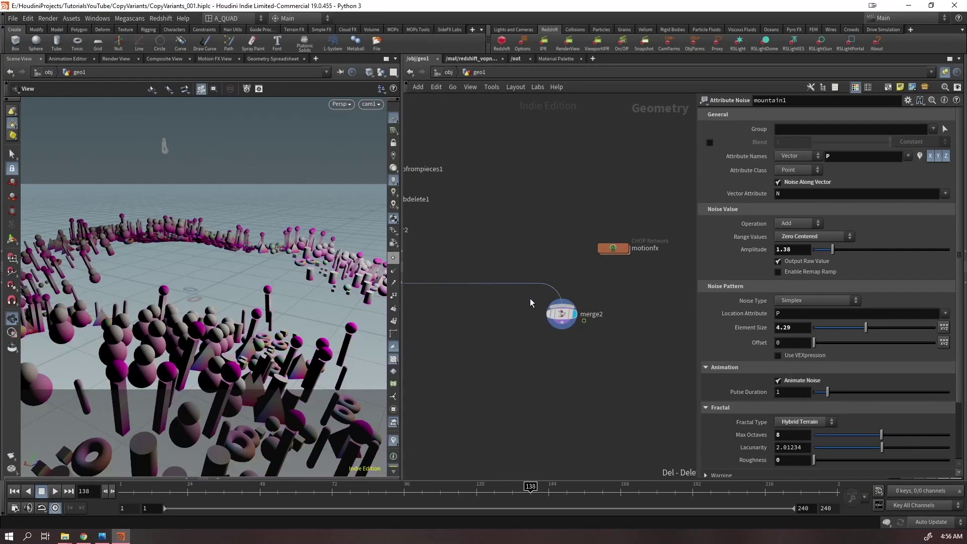
key(ctrl+z)
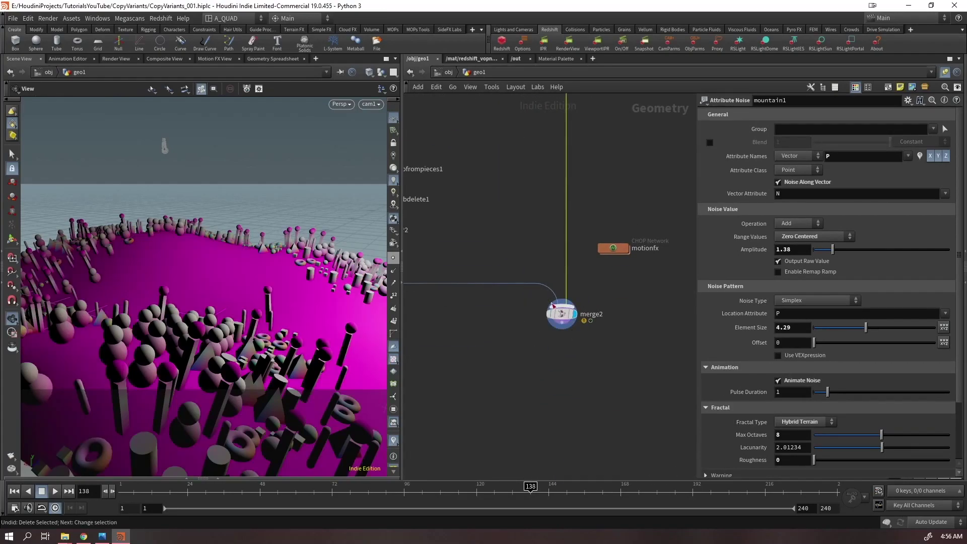
click(516, 230)
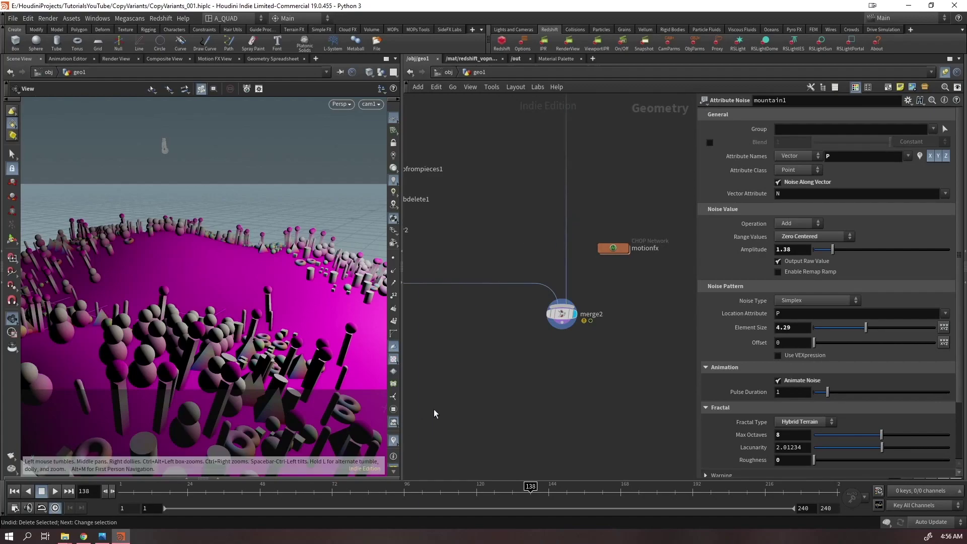
Bring the Redshift Render View over the scene and start a live render of frame 138
scroll(552, 400, down, 3)
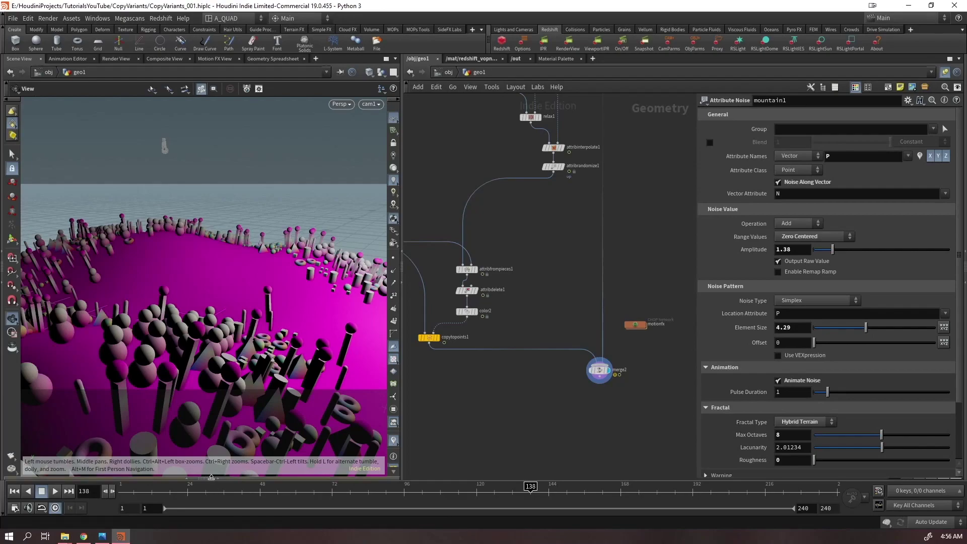
drag(966, 65, 372, 93)
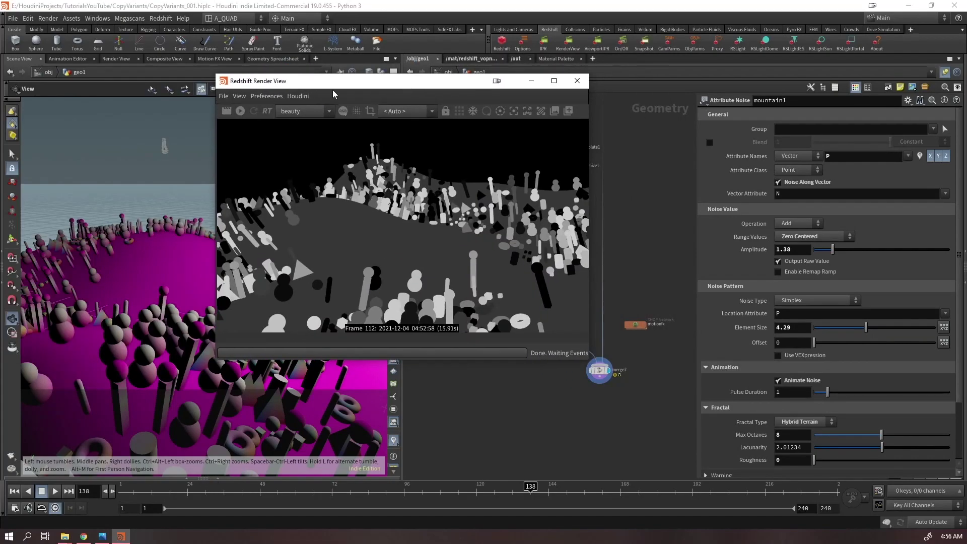
click(240, 111)
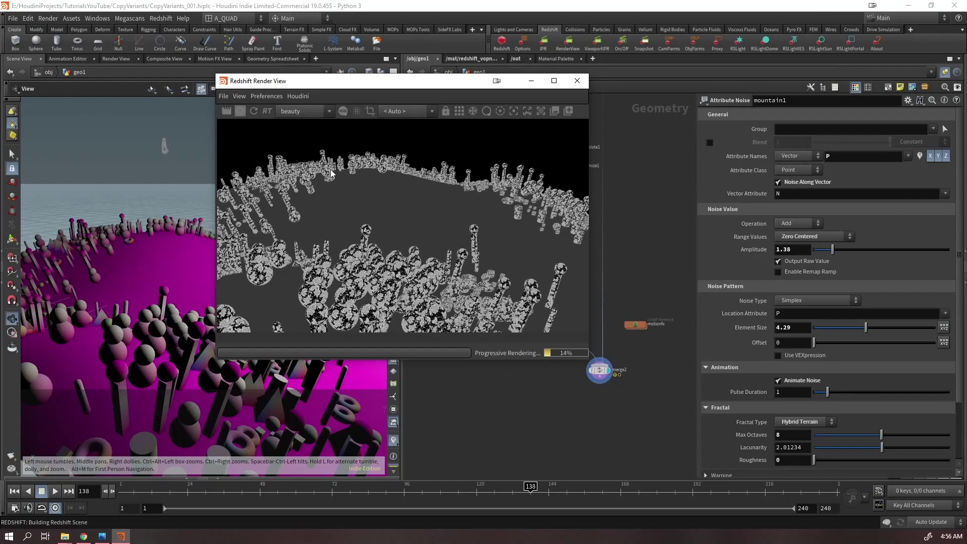
Examine the noise pattern on the foreground and left-hand copied shapes in the live render
scroll(436, 318, up, 6)
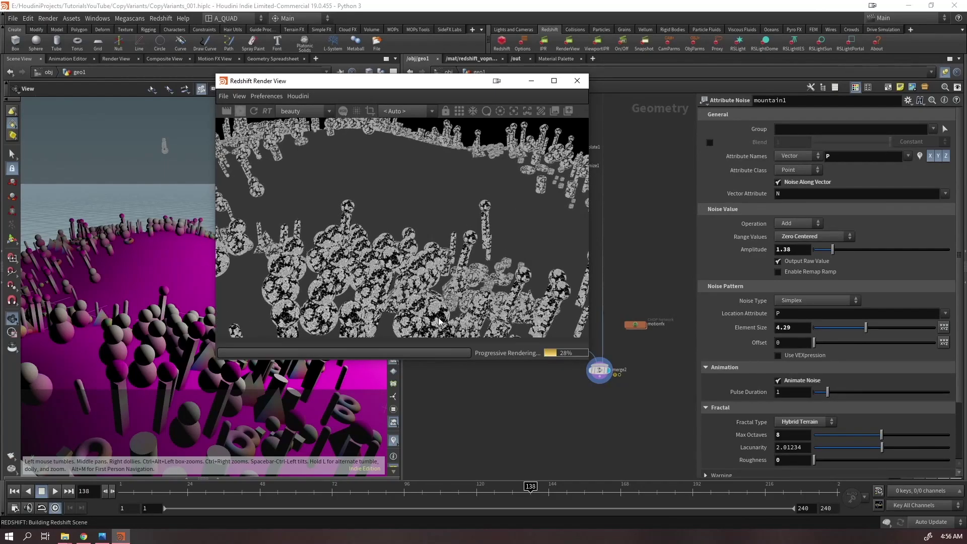
scroll(419, 264, down, 2)
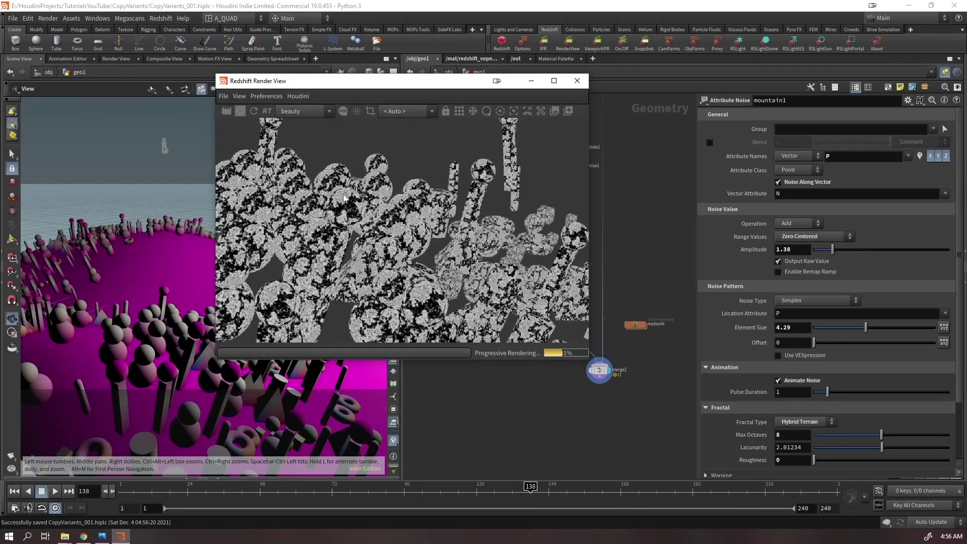
scroll(340, 198, down, 2)
middle_drag(346, 216, 487, 268)
middle_drag(334, 232, 459, 280)
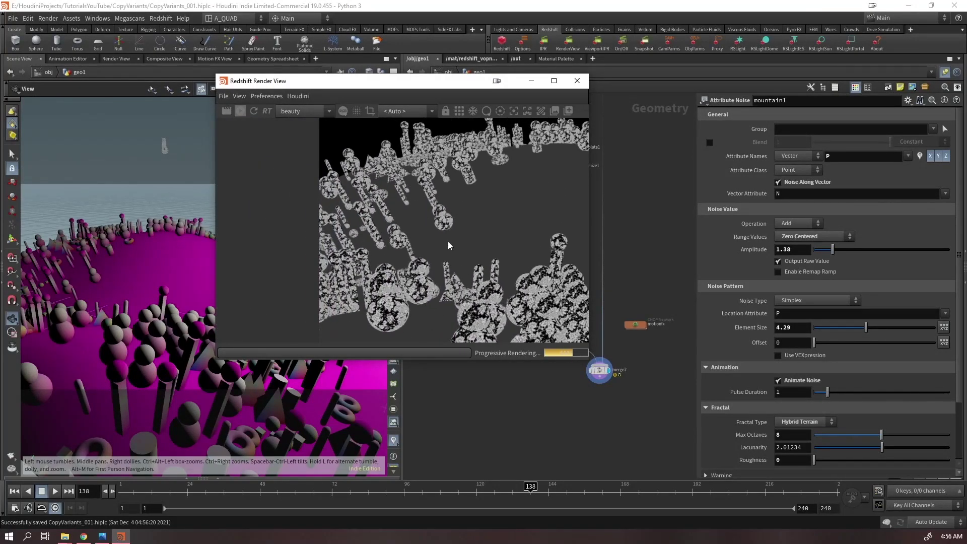
scroll(469, 221, down, 2)
middle_drag(496, 171, 402, 156)
Try inserting a Rest Position node on the ground branch feeding merge2, and delete it again
drag(442, 83, 255, 73)
key(Tab)
text(res)
key(Return)
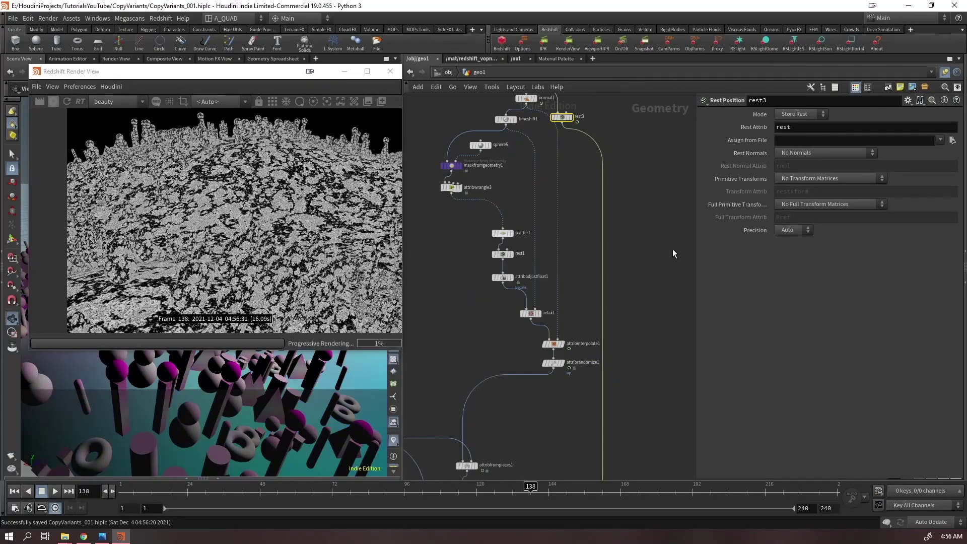
scroll(537, 230, down, 2)
drag(549, 176, 615, 268)
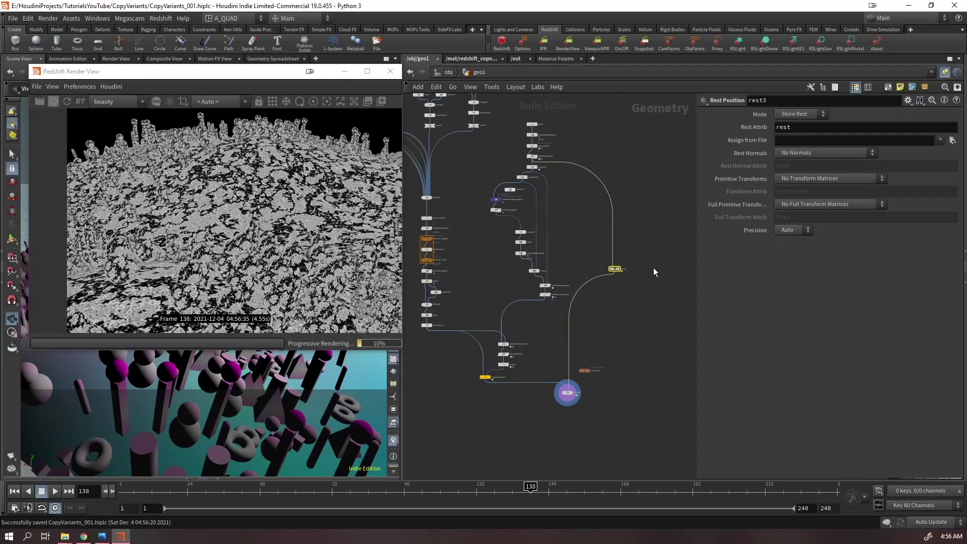
key(Delete)
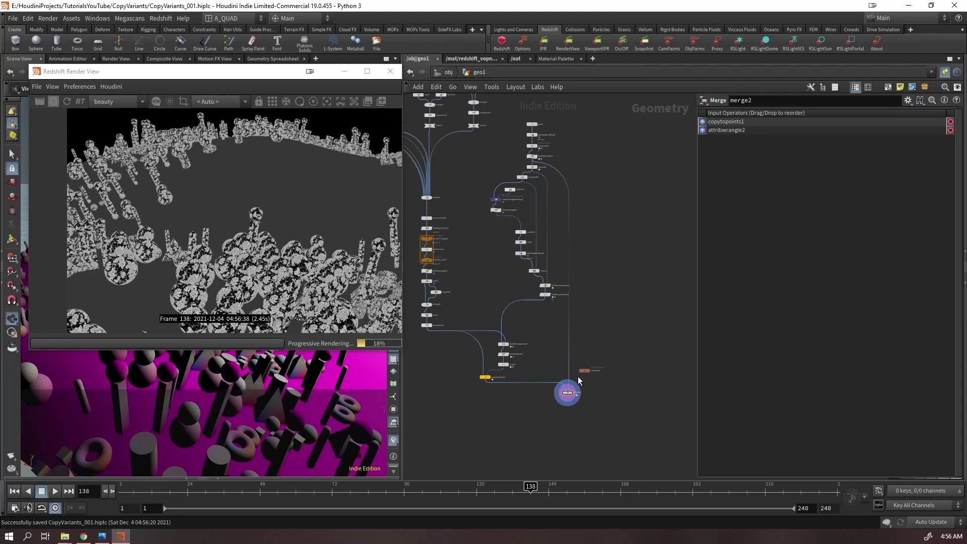
Move the motionfx node up beside the ground branch and recheck the noise in the render
drag(582, 373, 600, 279)
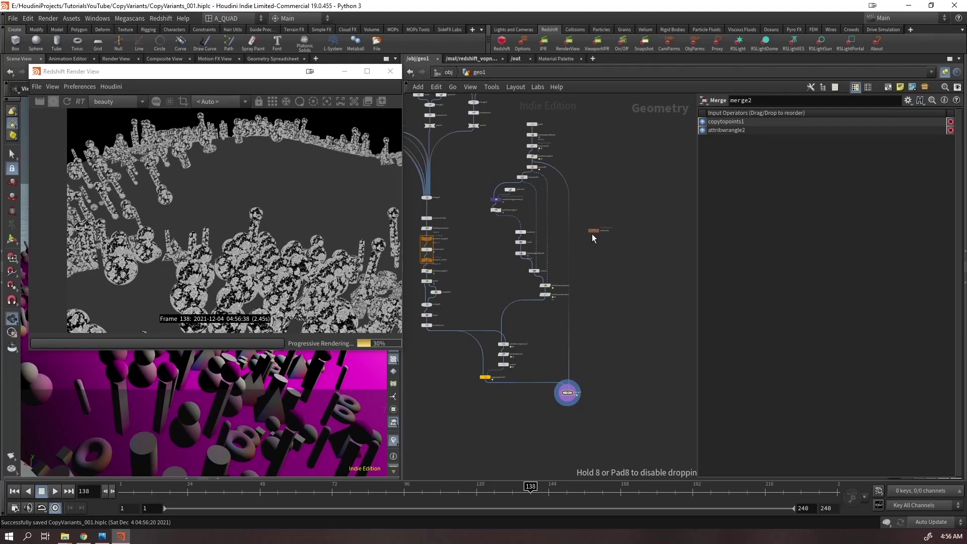
drag(592, 236, 594, 239)
middle_drag(259, 237, 222, 242)
scroll(251, 236, down, 2)
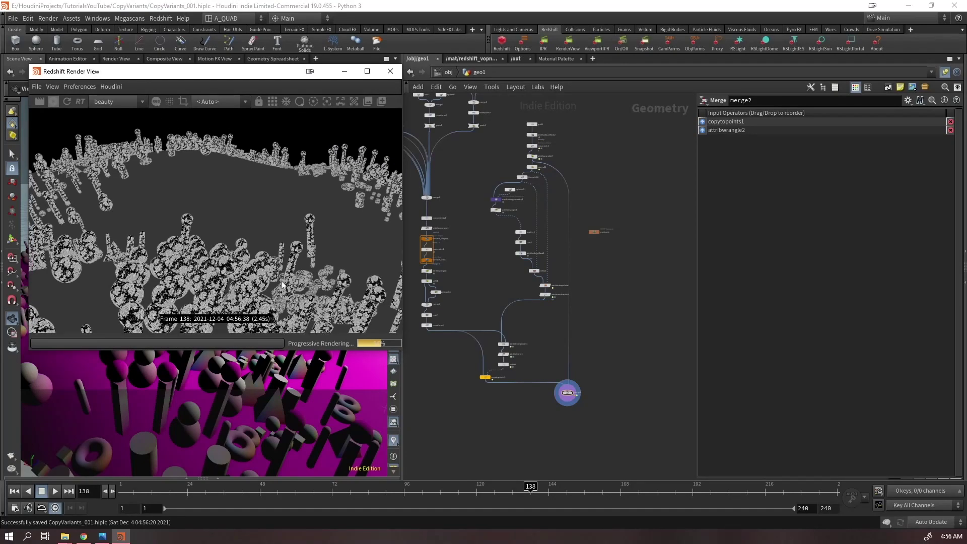
scroll(518, 398, up, 3)
Look at the object level, re-enter geo1 and stop the live Redshift render
click(456, 365)
drag(626, 441, 577, 383)
scroll(639, 362, down, 5)
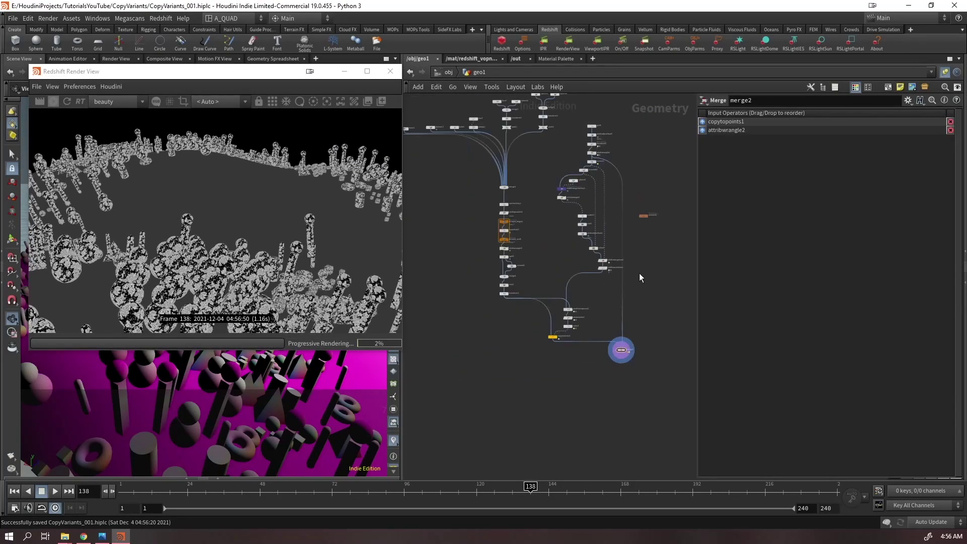
key(u)
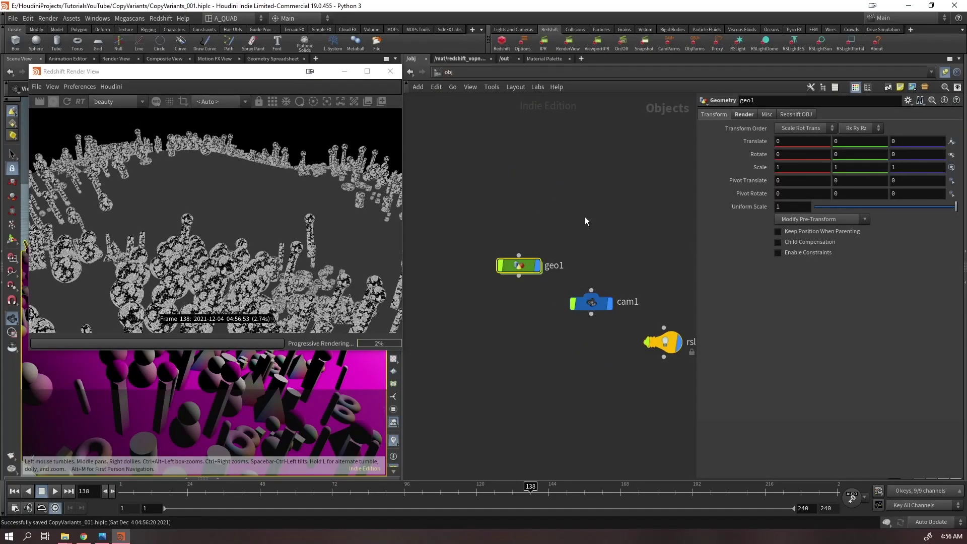
double_click(518, 265)
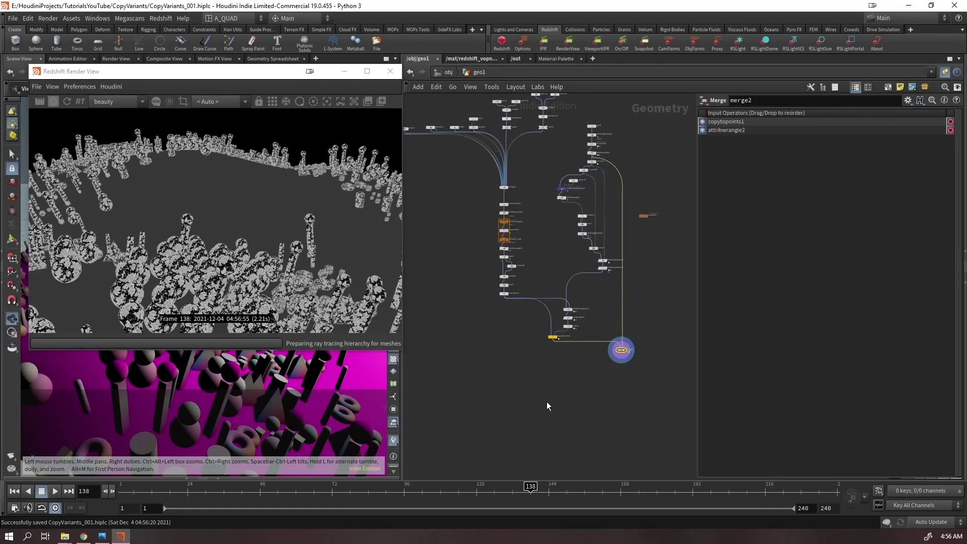
middle_drag(647, 294, 611, 284)
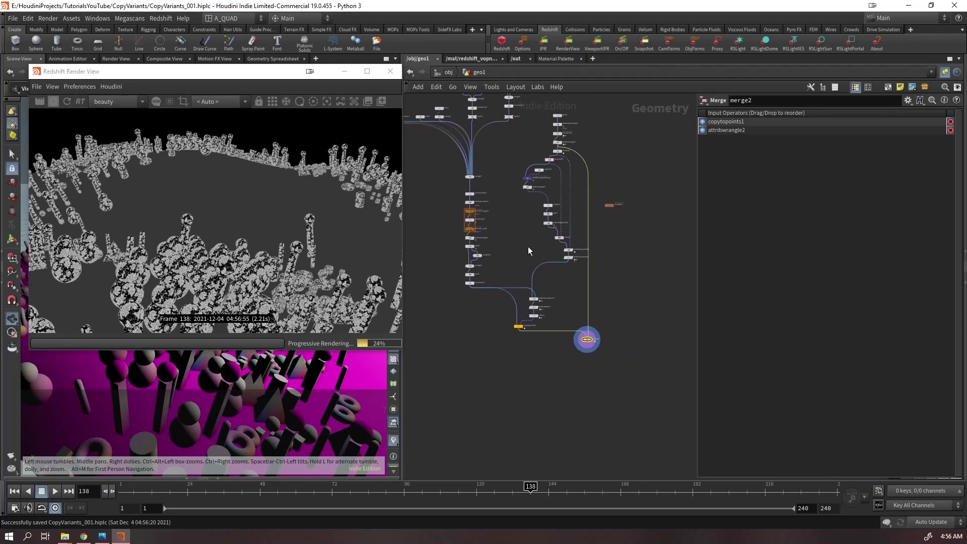
click(52, 100)
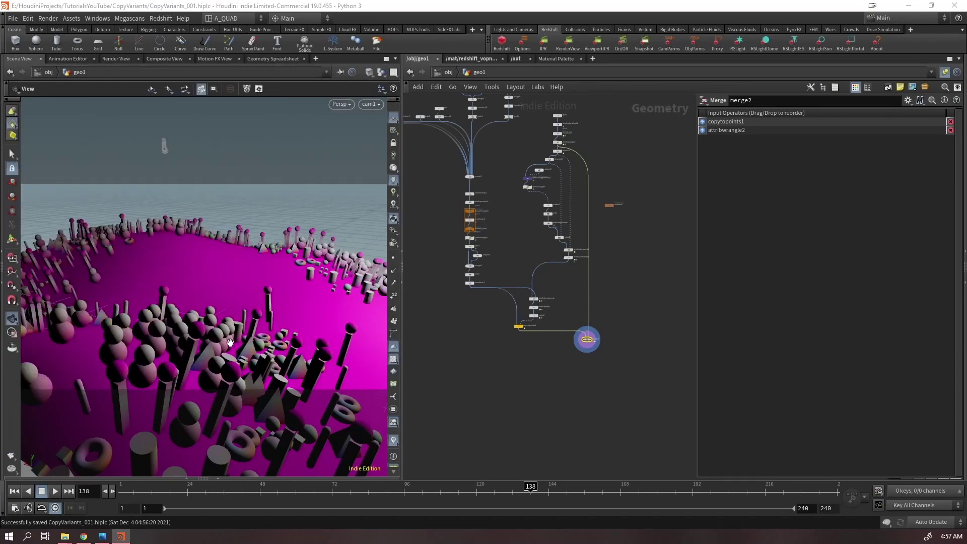
Go to frame 69 and inspect the scattered shapes and moving ground from outside the camera
drag(230, 345, 232, 331)
key(Left)
drag(460, 500, 323, 489)
drag(174, 332, 300, 340)
middle_drag(271, 317, 183, 341)
right_drag(183, 340, 134, 395)
drag(134, 394, 365, 252)
middle_drag(378, 257, 366, 263)
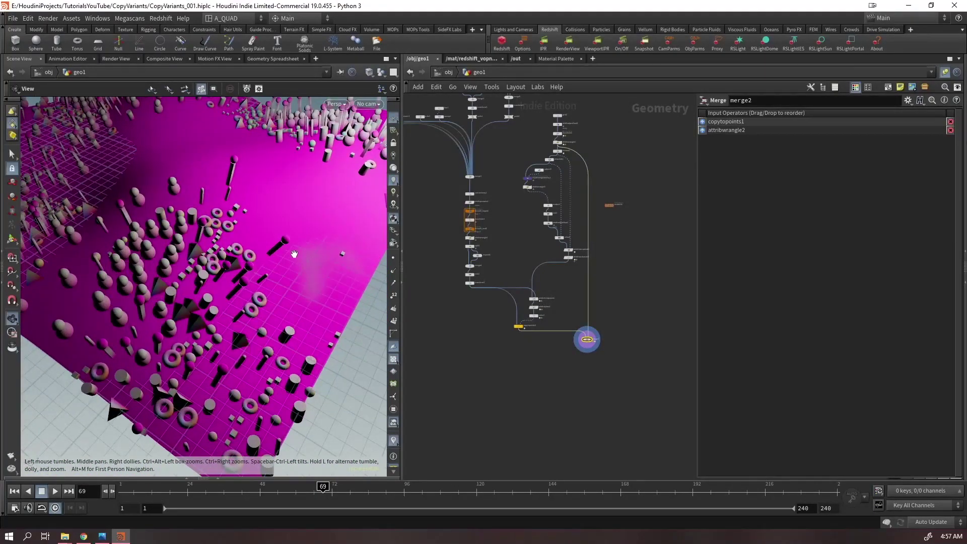
right_drag(297, 256, 218, 288)
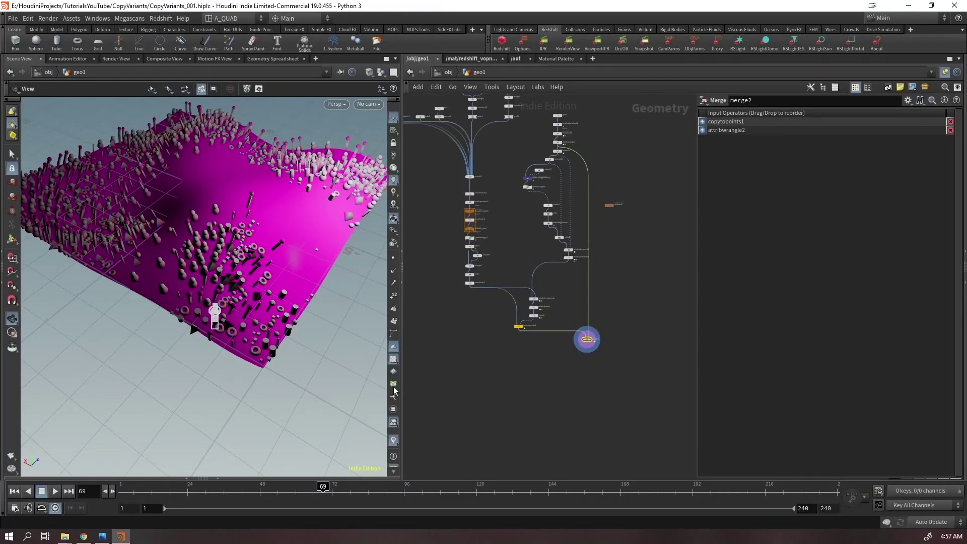
Return to frame 1 and examine the rest colours on the copied shapes up close
key(ctrl+Up)
mouse_move(255, 274)
mouse_down()
mouse_move(235, 222)
mouse_move(236, 278)
mouse_up()
mouse_move(284, 222)
mouse_down()
mouse_move(262, 252)
mouse_move(272, 237)
mouse_up()
right_drag(272, 236, 487, 159)
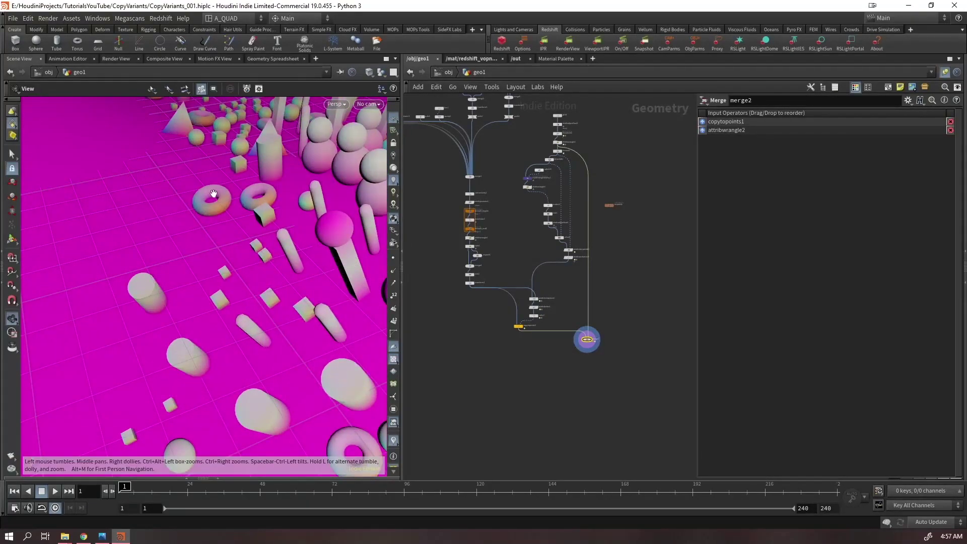
drag(219, 195, 234, 215)
middle_drag(238, 196, 303, 385)
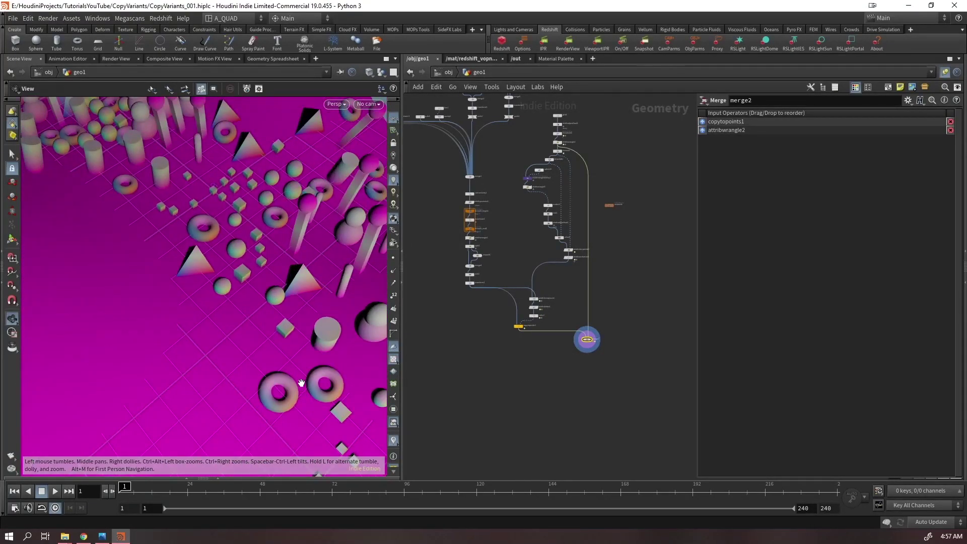
Display the output of transform1 and inspect the rest colours on the overlapping source shapes
scroll(517, 289, up, 7)
middle_drag(486, 260, 651, 229)
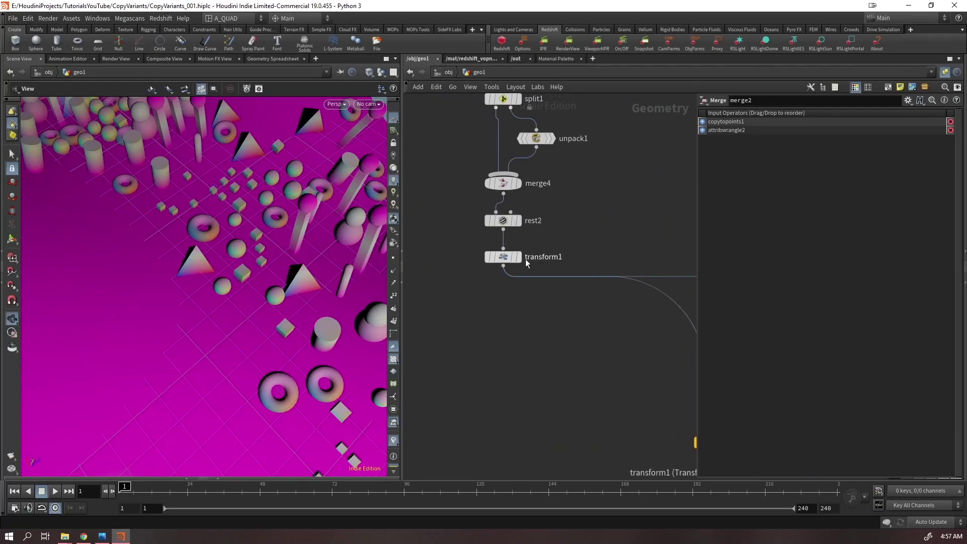
click(520, 258)
middle_drag(171, 367, 225, 270)
drag(225, 269, 255, 308)
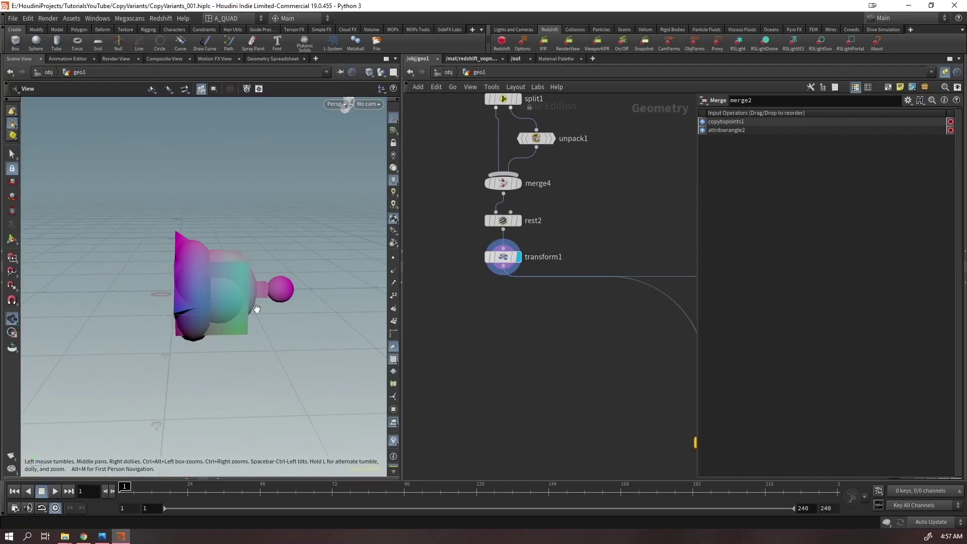
Display the output of copytopoints1 and play the animation up to frame 11
middle_drag(506, 397, 248, 216)
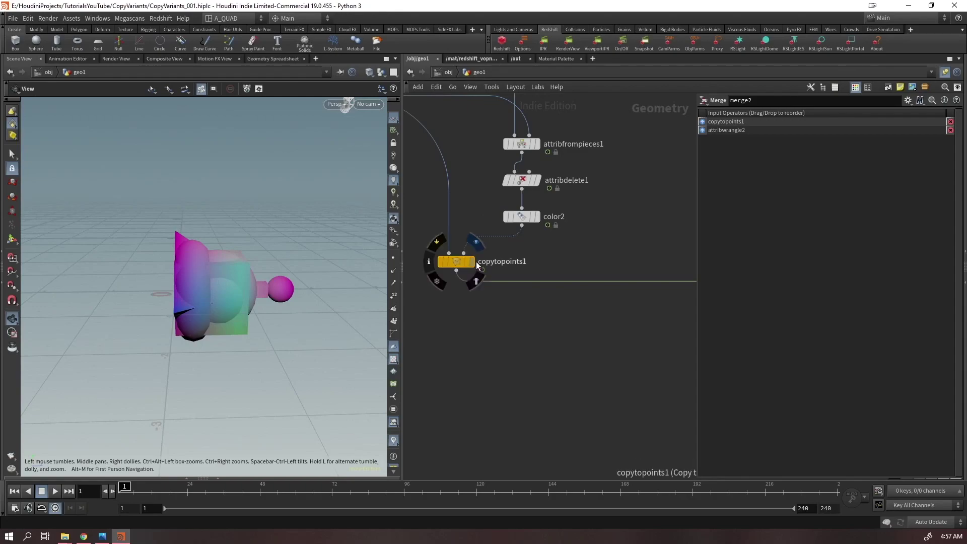
click(471, 262)
key(Up)
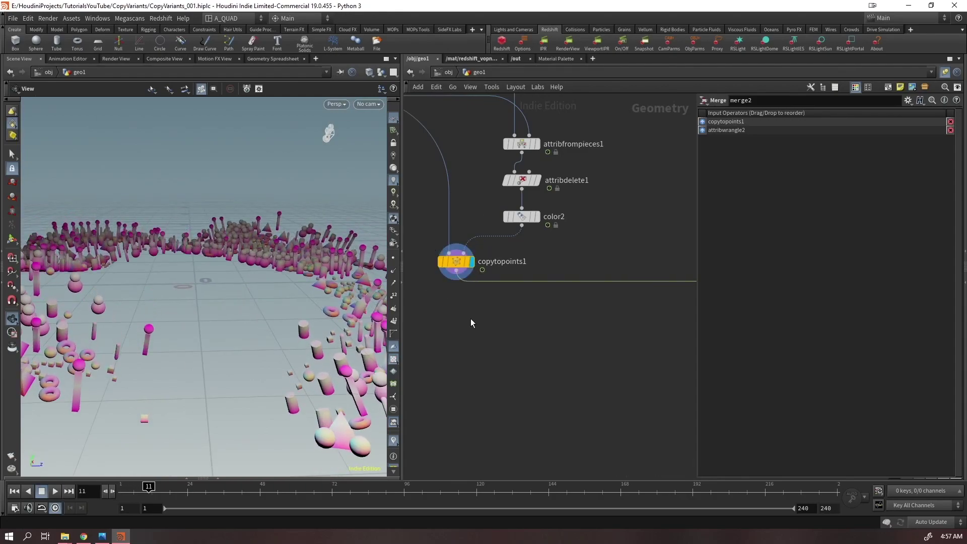
key(Up)
Append a Rest Position node after copytopoints1 and display its output
middle_drag(469, 316, 620, 467)
middle_drag(414, 259, 482, 259)
middle_drag(551, 191, 505, 352)
scroll(505, 345, down, 5)
scroll(544, 445, up, 4)
middle_drag(609, 441, 569, 325)
click(529, 290)
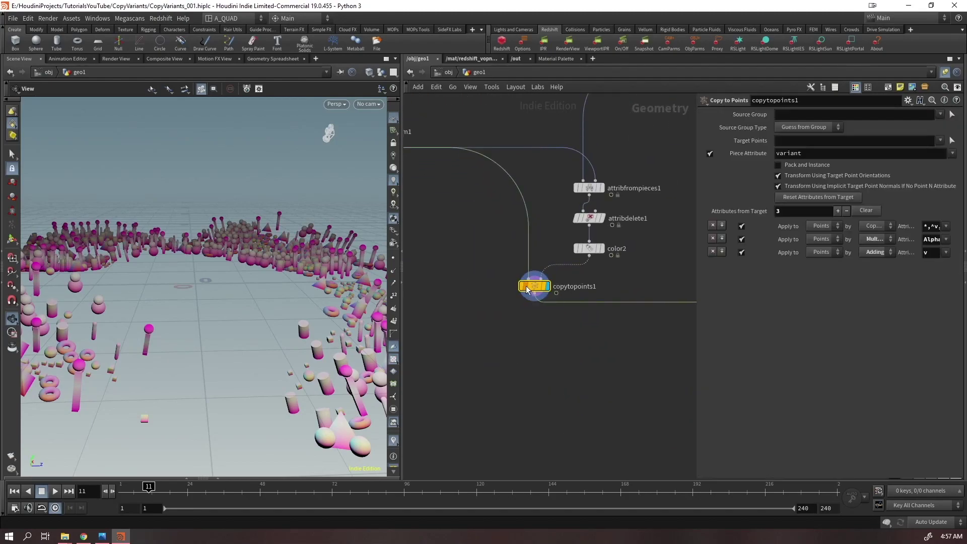
key(Tab)
text(res)
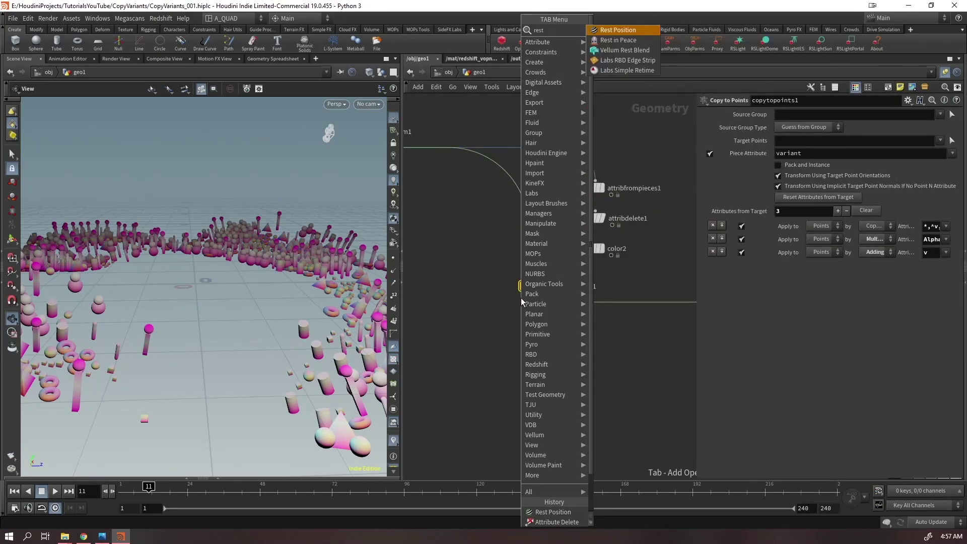
key(Return)
Play the animation up to frame 59 and inspect the rest colours on the moving copied shapes
key(Up)
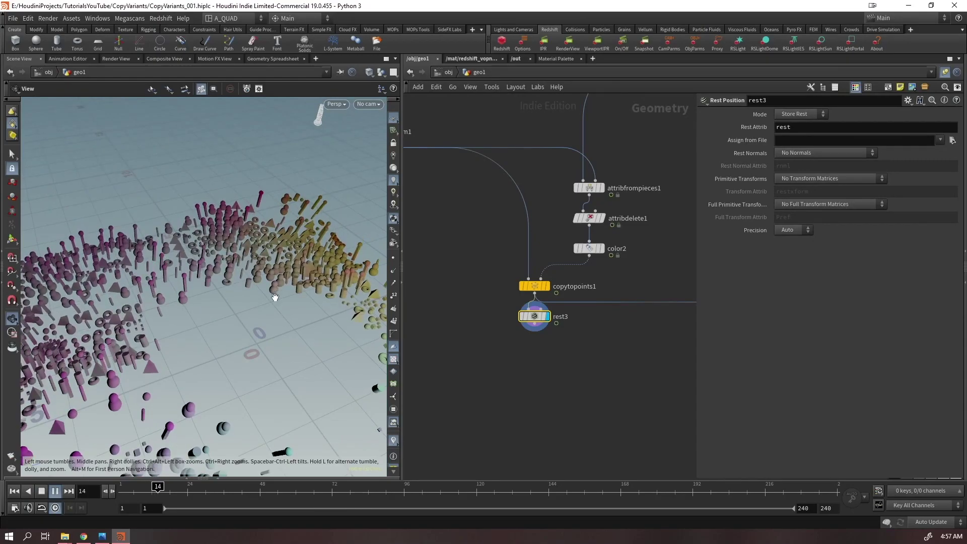
mouse_move(229, 303)
mouse_down()
mouse_move(216, 267)
mouse_move(250, 222)
mouse_move(259, 232)
mouse_move(218, 292)
mouse_up()
middle_drag(218, 292, 216, 296)
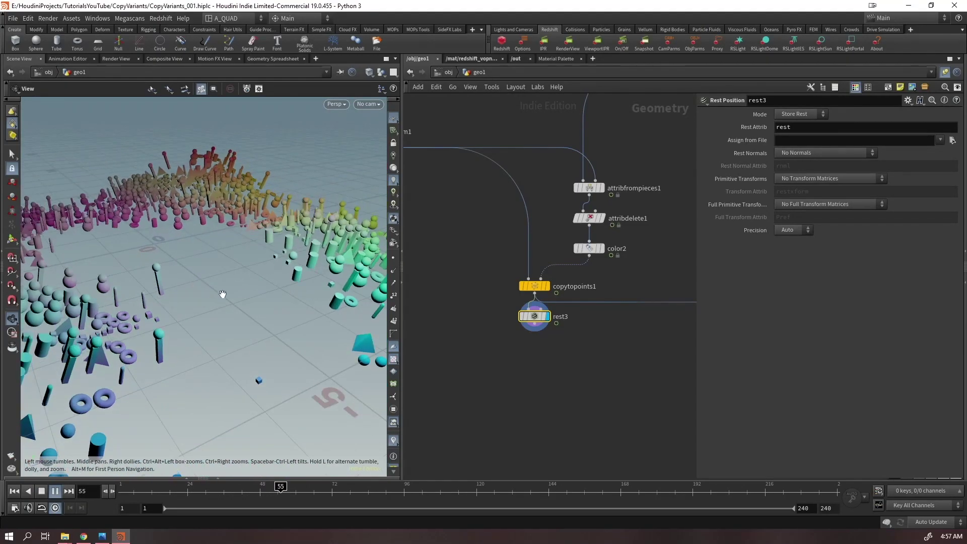
key(Up)
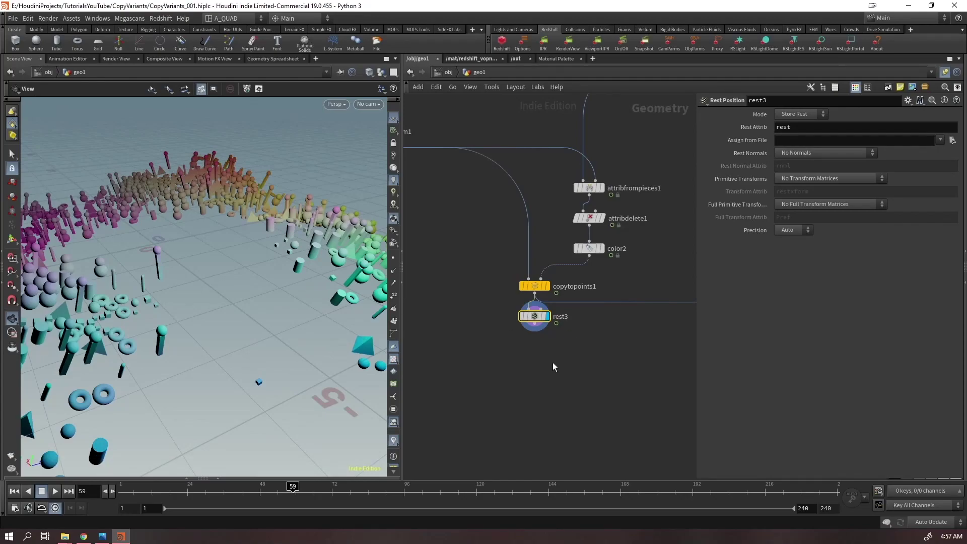
drag(534, 317, 465, 381)
middle_drag(545, 397, 563, 352)
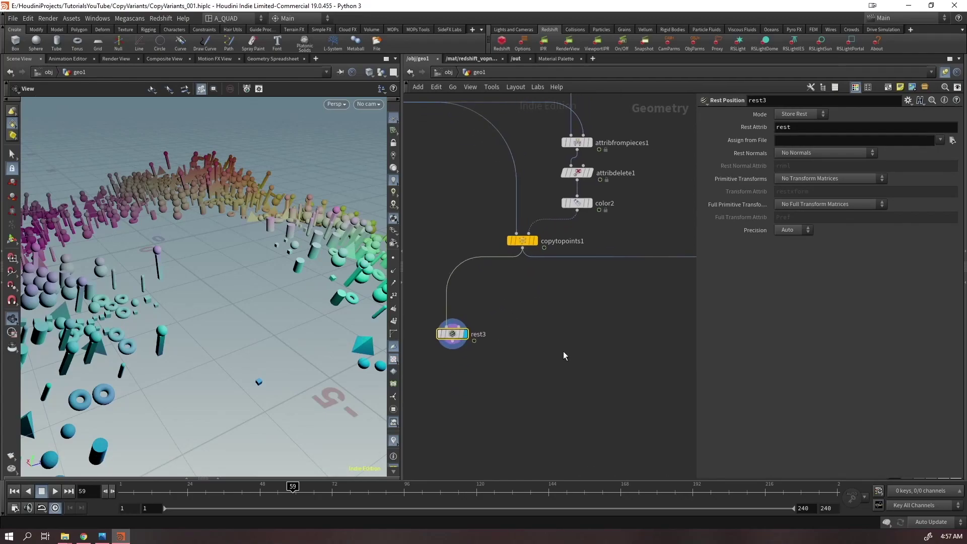
key(Tab)
text(ext)
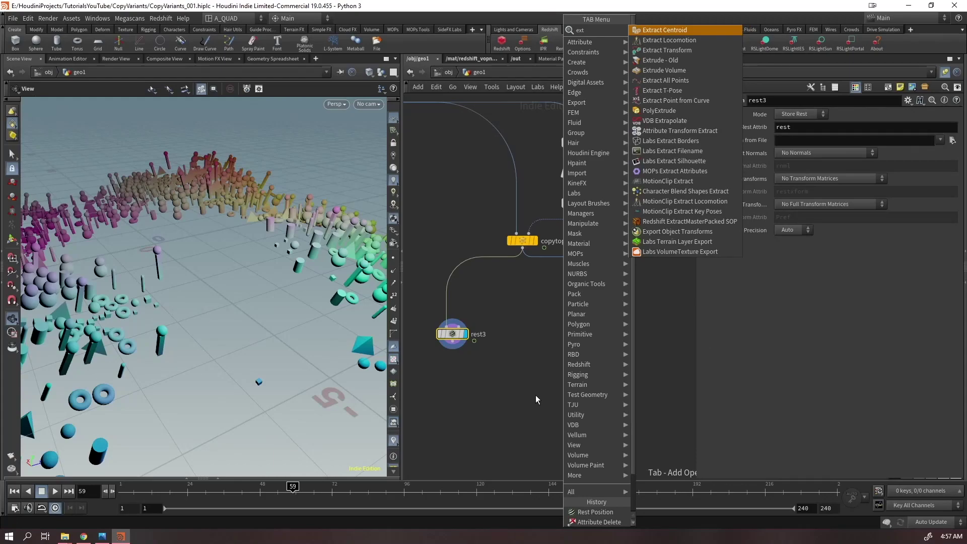
key(Down)
key(Down)
key(Escape)
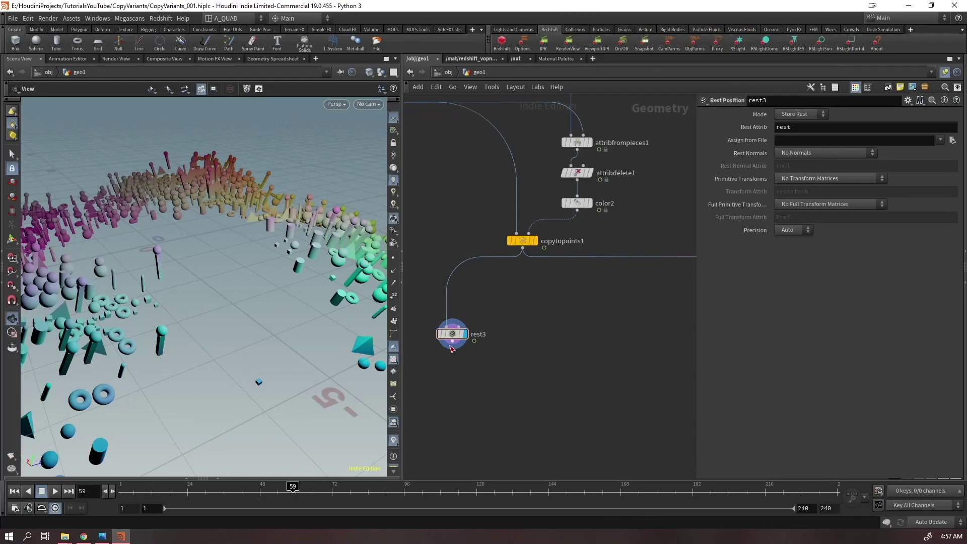
Add and display an Attribute Wrangle with rest3 as its first input and copytopoints1 as its second input
drag(455, 345, 492, 303)
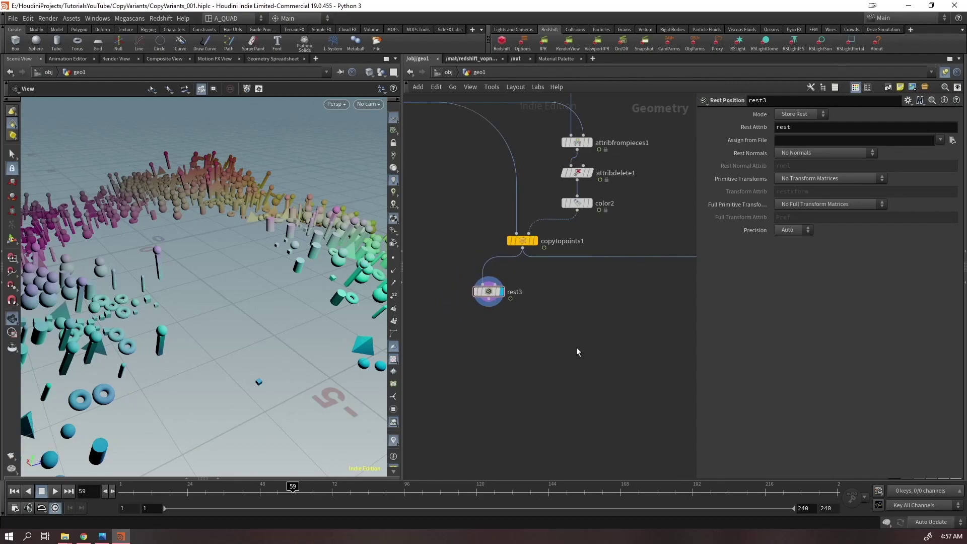
key(Tab)
key(Up)
key(shift+Return)
drag(487, 325, 521, 337)
click(523, 251)
click(535, 340)
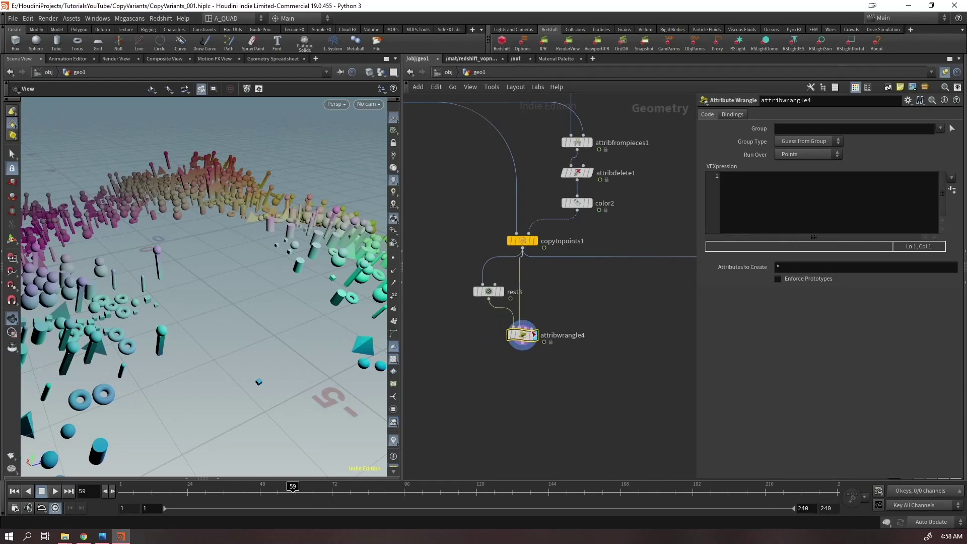
Insert a Time Shift node fixed at frame 1 between copytopoints1 and rest3
drag(522, 338, 522, 368)
drag(496, 292, 484, 331)
key(Tab)
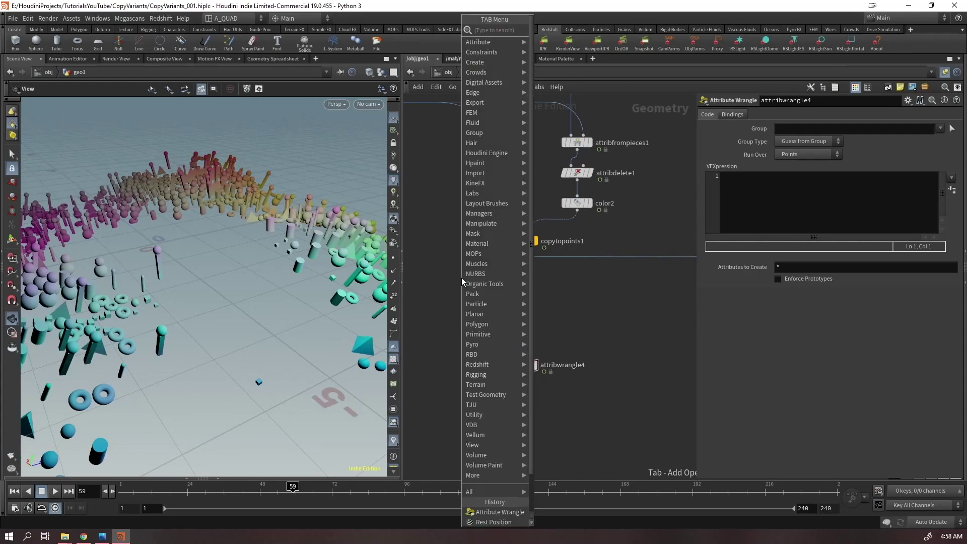
text(timesh)
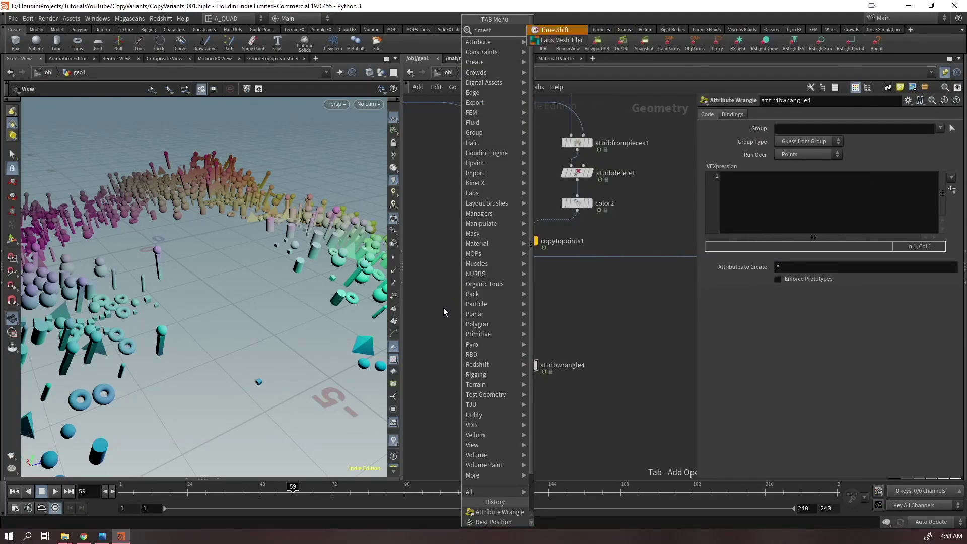
key(Return)
click(806, 127)
text(1)
key(Return)
drag(526, 270, 483, 300)
mouse_move(483, 300)
Display timeshift2, play the animation to check its shapes, and return to frame 1
click(494, 283)
key(Up)
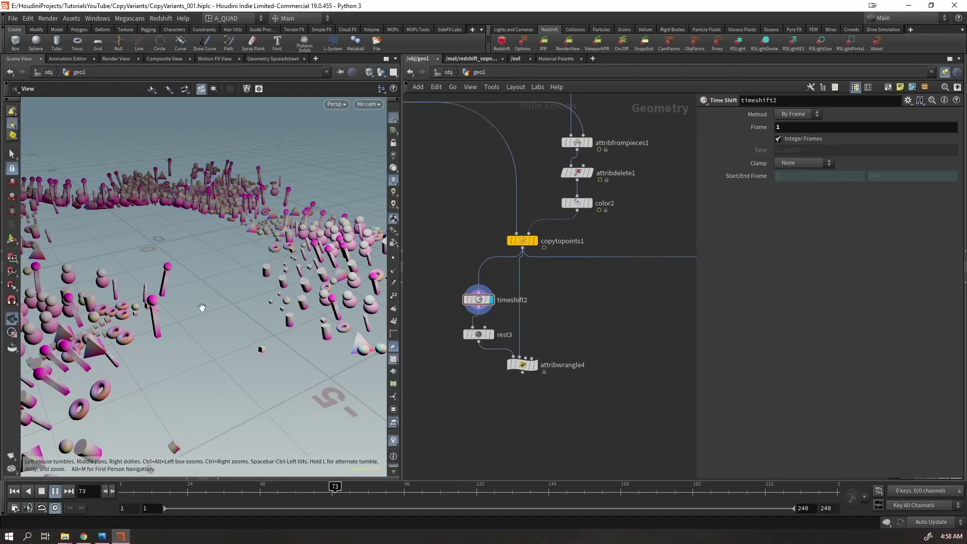
key(ctrl+Up)
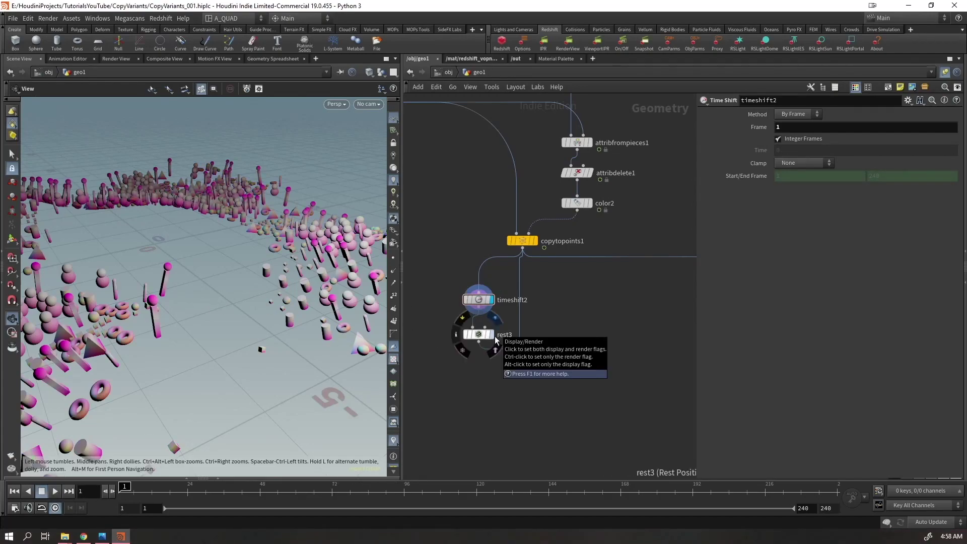
Display rest3, examine its rest colours during playback, and return to frame 1
click(493, 336)
drag(333, 339, 281, 323)
key(Up)
key(ctrl+Up)
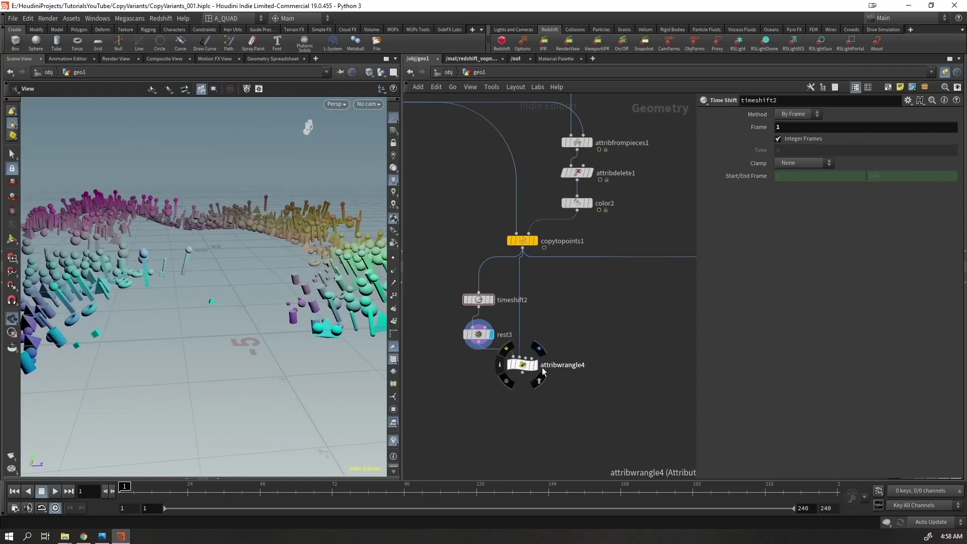
Display attribwrangle4, view the shapes from farther away, and start a live render in the Redshift Render View
click(539, 375)
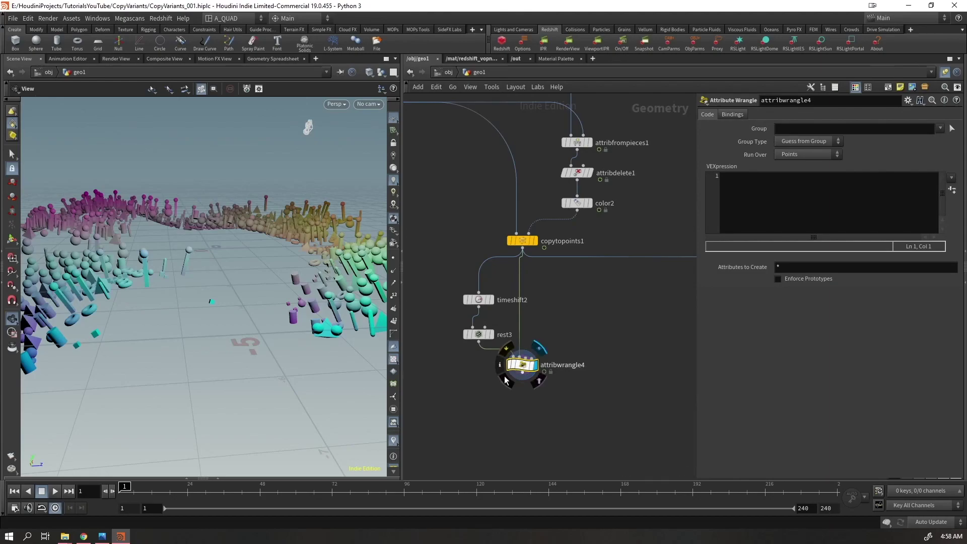
drag(211, 272, 213, 344)
right_drag(213, 344, 235, 282)
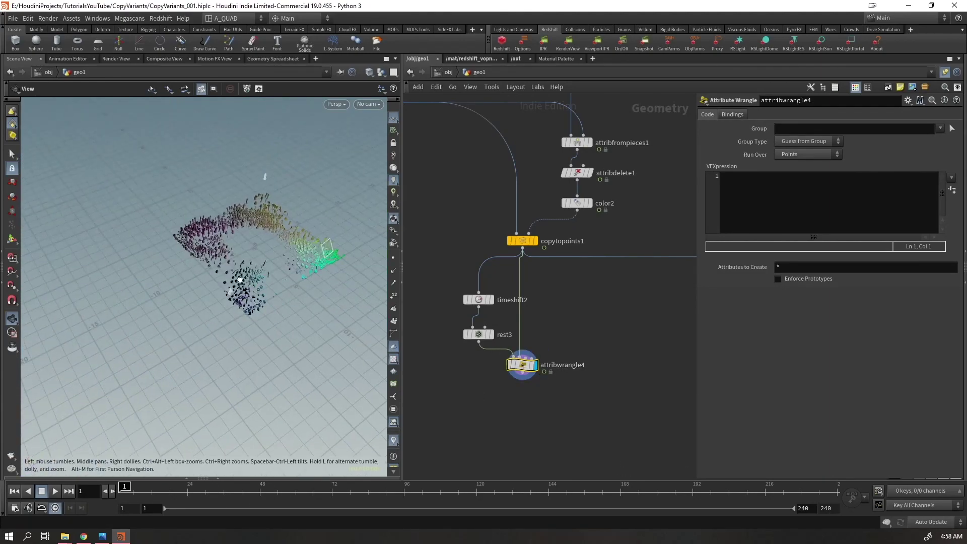
drag(235, 282, 223, 289)
drag(0, 112, 334, 105)
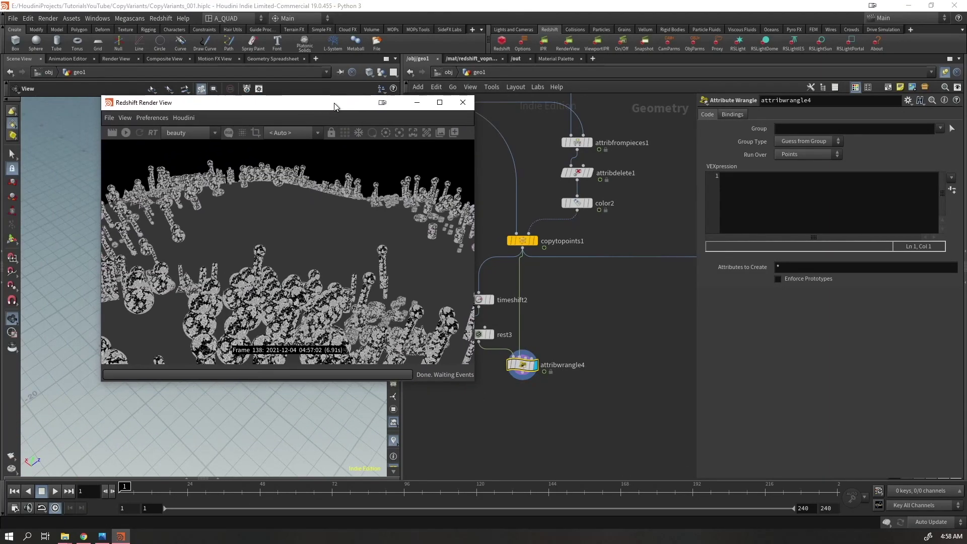
click(122, 132)
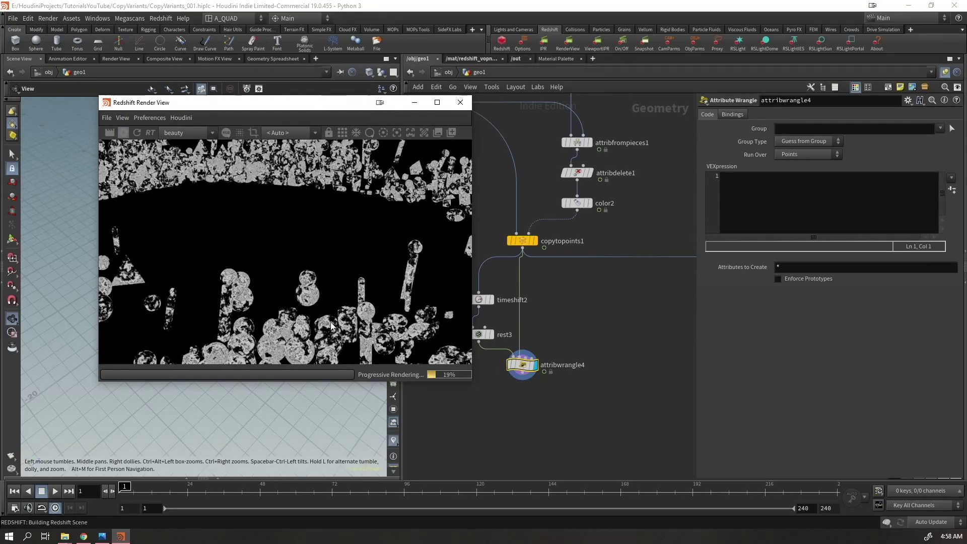
Move merge2 lower in the network, replace its copytopoints1 input with attribwrangle4, and display merge2
scroll(602, 353, down, 5)
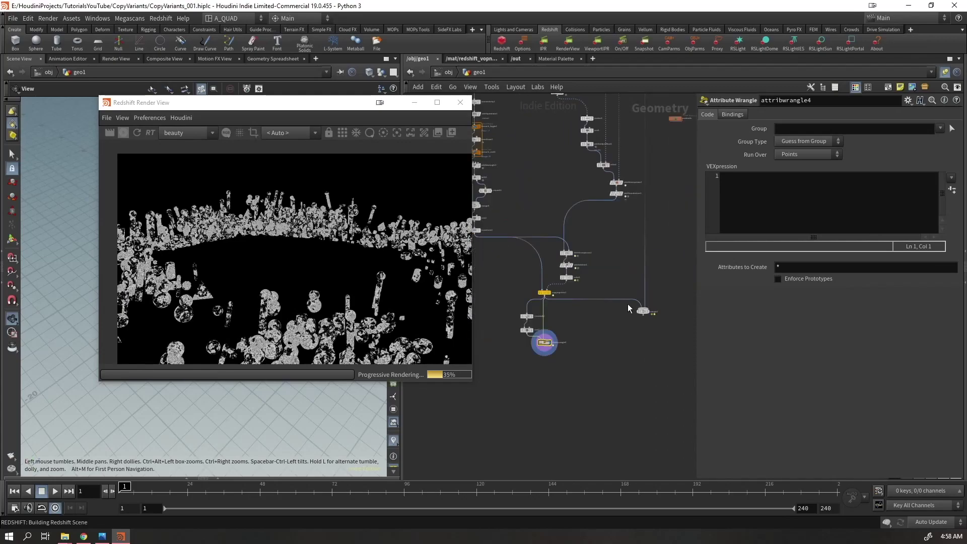
drag(645, 314, 653, 372)
drag(635, 317, 546, 351)
click(659, 371)
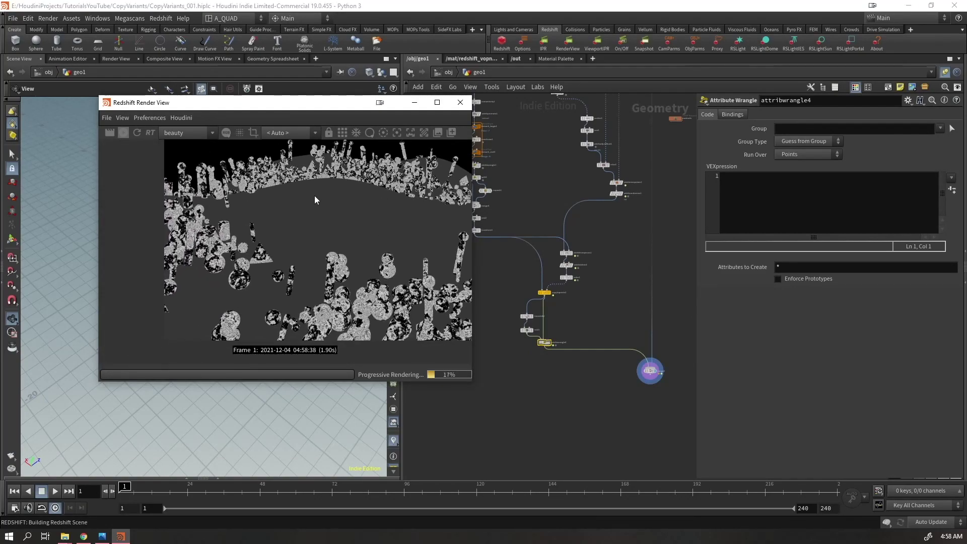
Render the output of copytopoints1 to compare its noise pattern with the merged result
drag(308, 108, 274, 75)
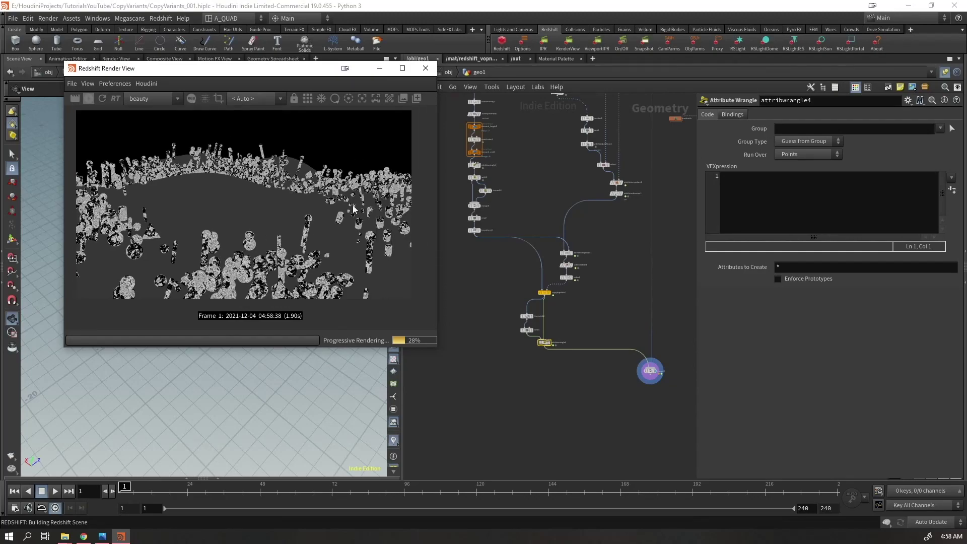
scroll(485, 297, up, 6)
click(534, 348)
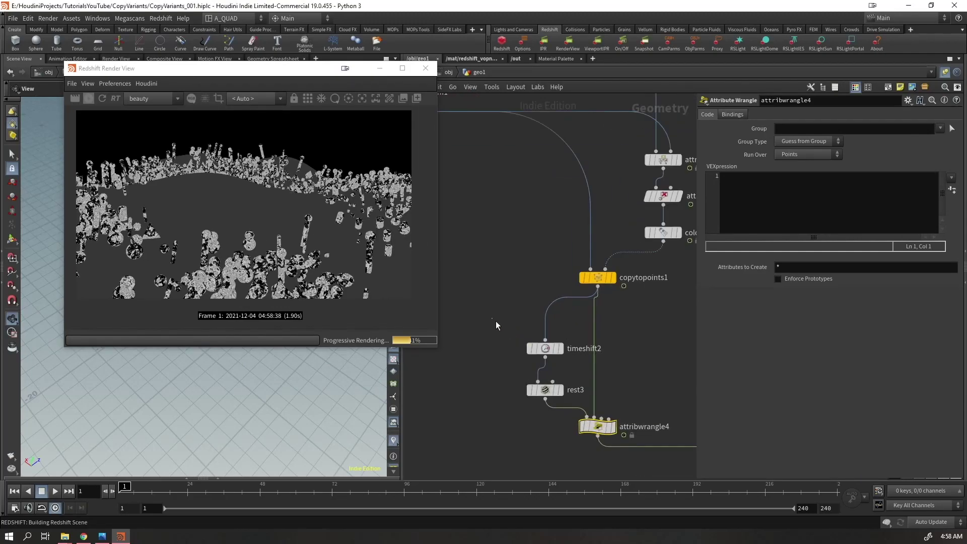
click(612, 277)
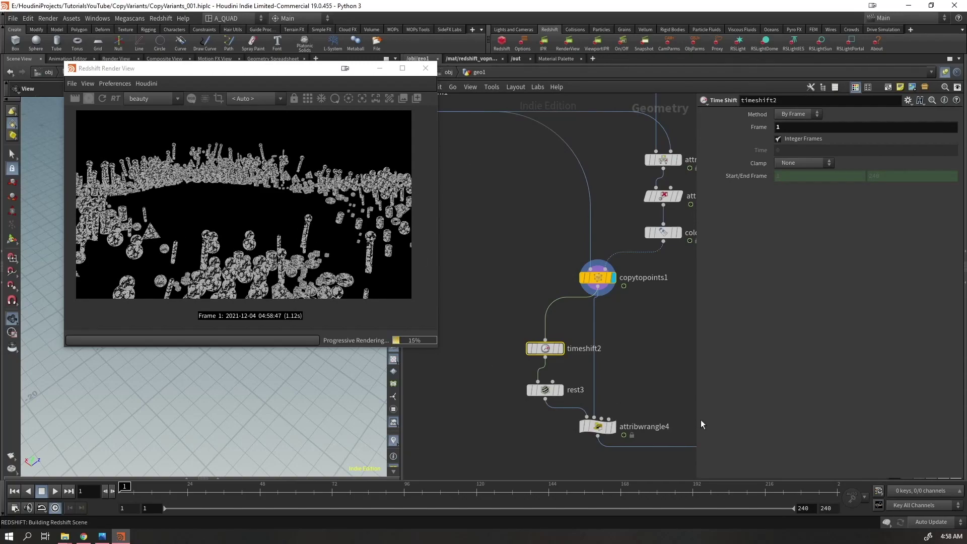
middle_drag(679, 407, 402, 196)
Display merge2 again, render it at frame 6, and move the render view out of the way
click(659, 301)
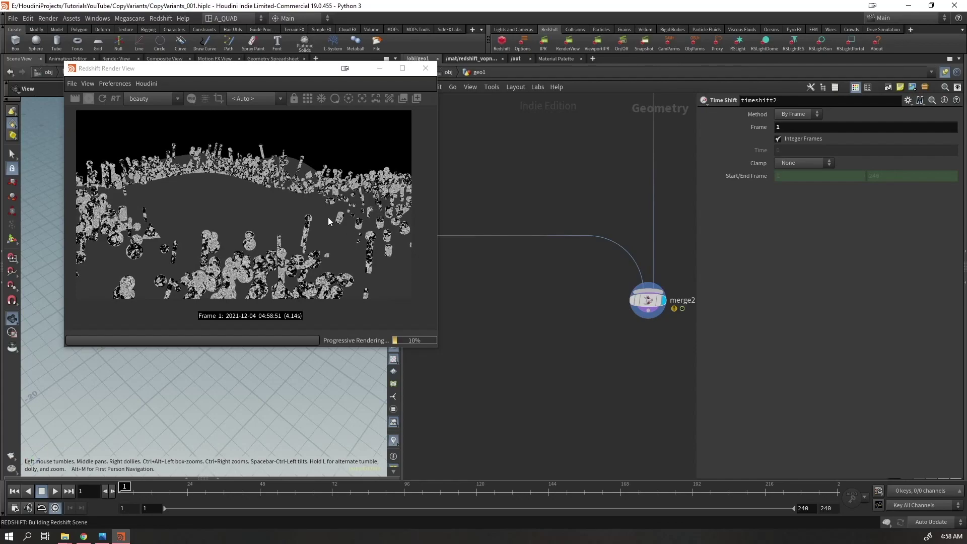
mouse_move(126, 488)
mouse_down()
mouse_move(376, 486)
mouse_move(123, 489)
mouse_move(8, 457)
mouse_up()
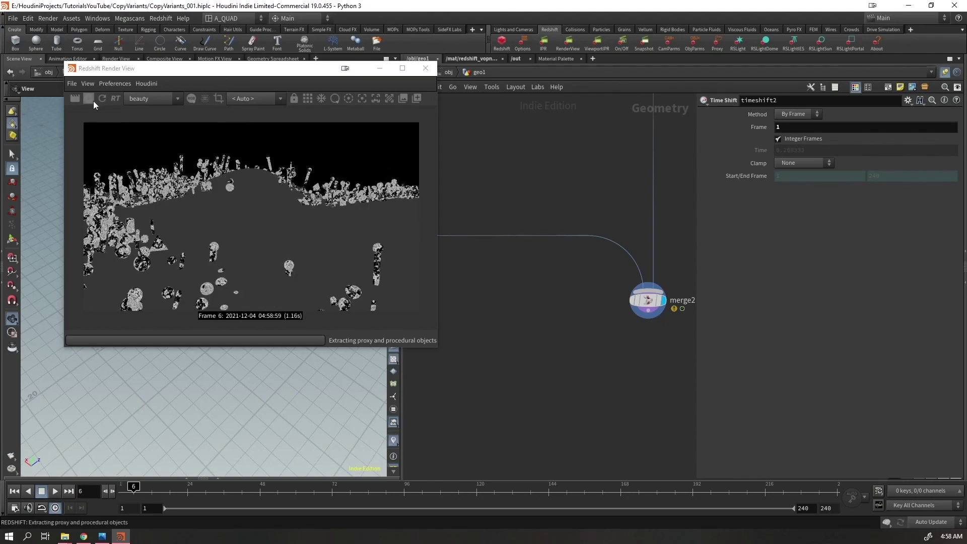
drag(88, 69, 0, 100)
Select attribwrangle4, display copytopoints1, and play the animation to inspect the moving shapes up close
middle_drag(428, 300, 680, 345)
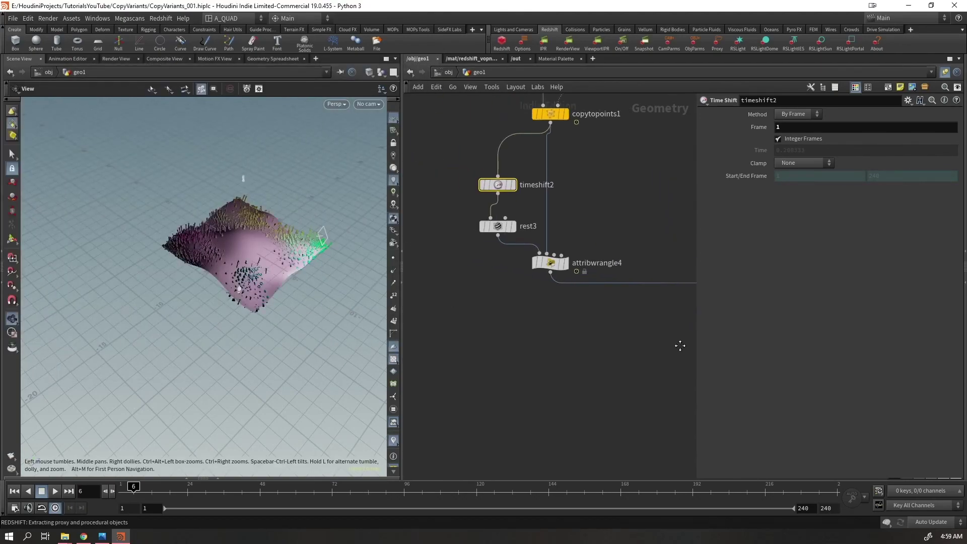
drag(534, 277, 534, 278)
scroll(610, 178, up, 1)
middle_drag(611, 178, 599, 269)
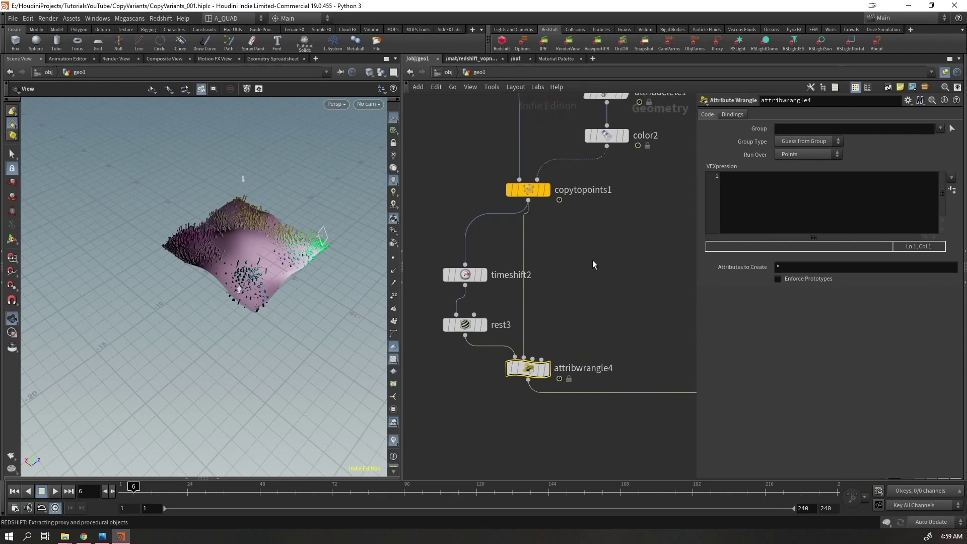
click(547, 190)
scroll(177, 287, up, 5)
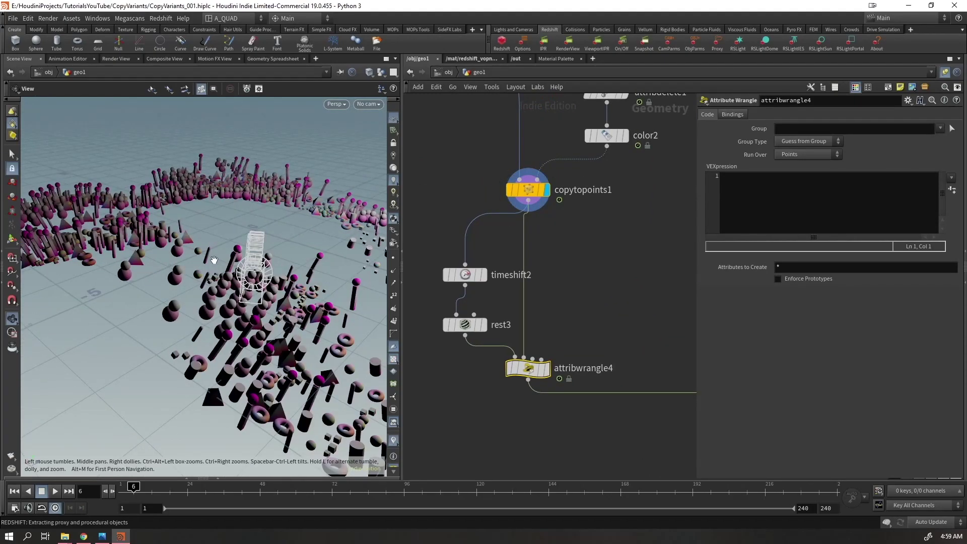
scroll(180, 283, down, 2)
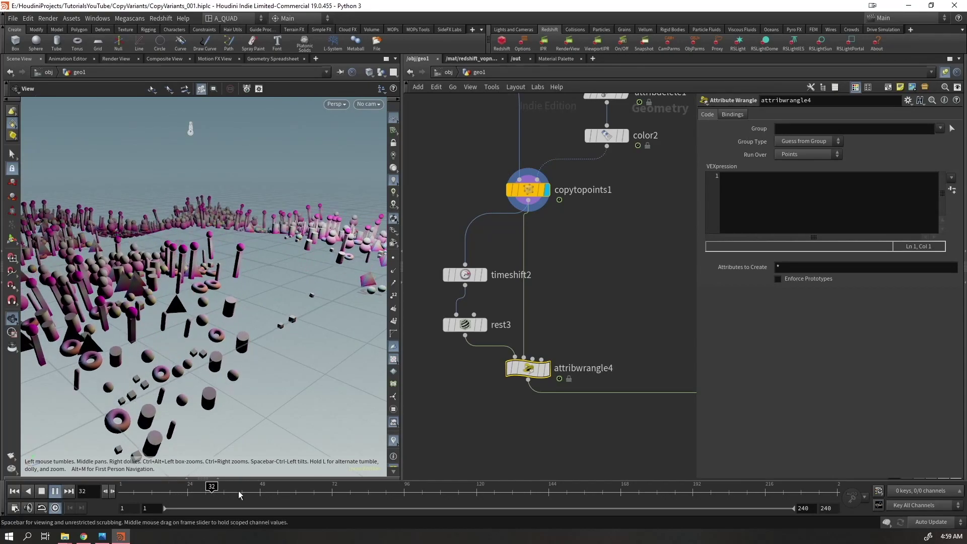
Open the Geometry Spreadsheet on the point attributes and highlight the row of point 205098
click(218, 477)
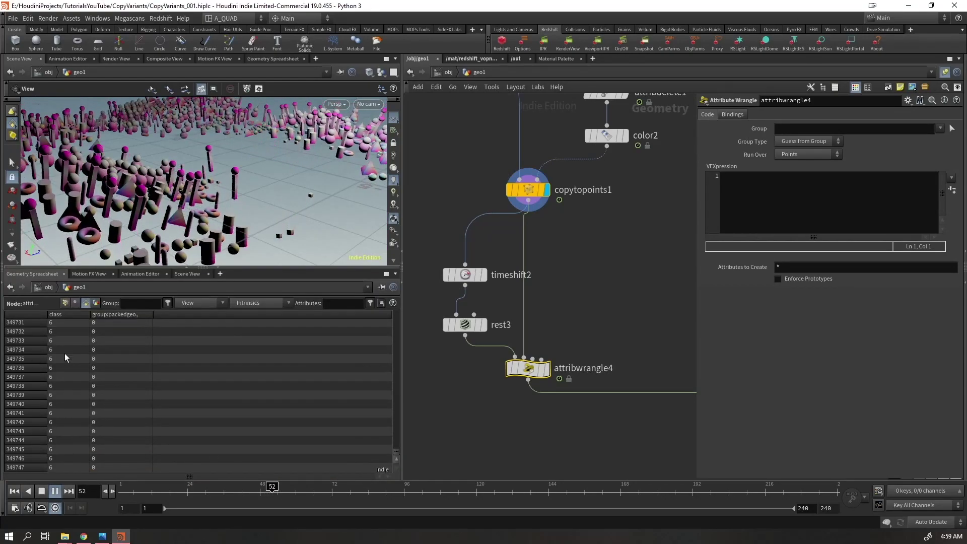
click(65, 303)
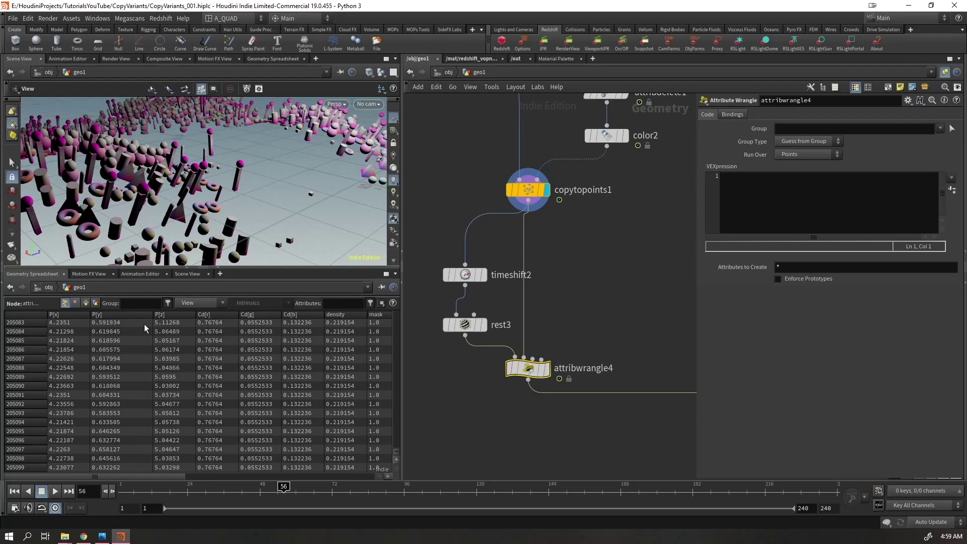
drag(151, 320, 131, 321)
click(106, 458)
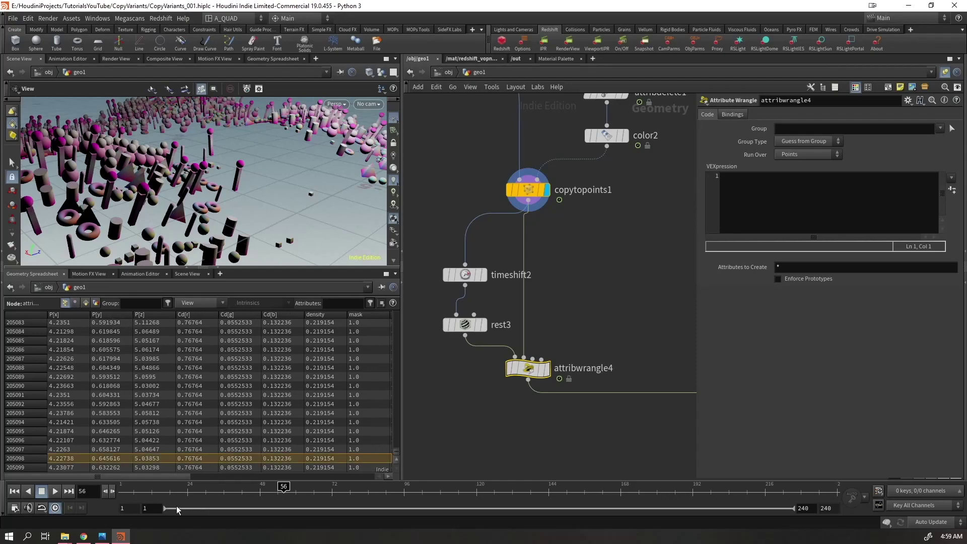
Select copytopoints1 and compare the highlighted point's position values at frames 61 and 24
click(159, 491)
click(514, 187)
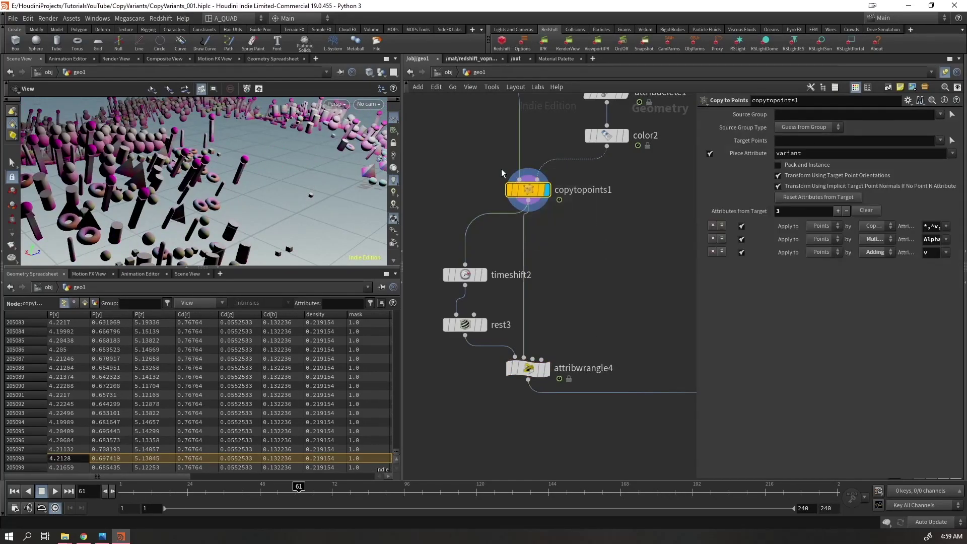
click(125, 483)
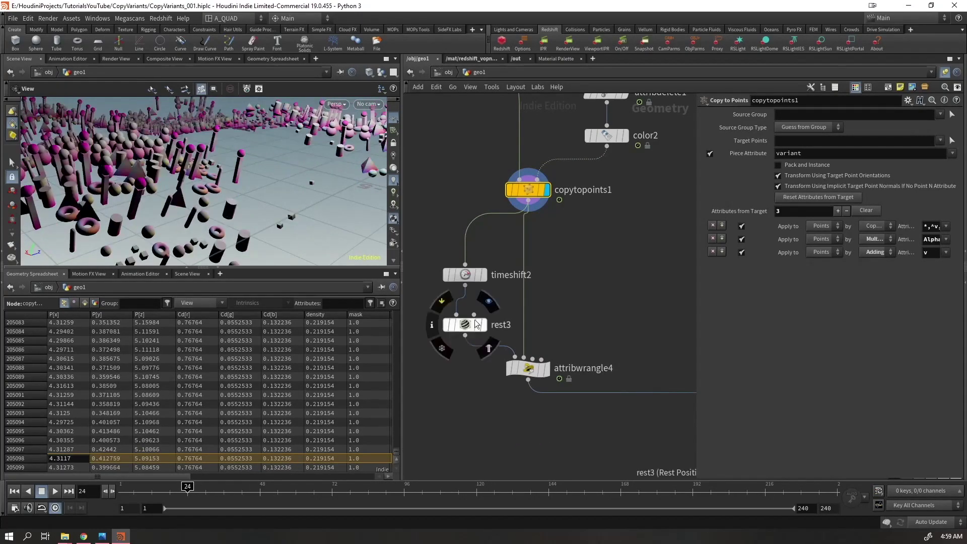
click(484, 325)
click(459, 323)
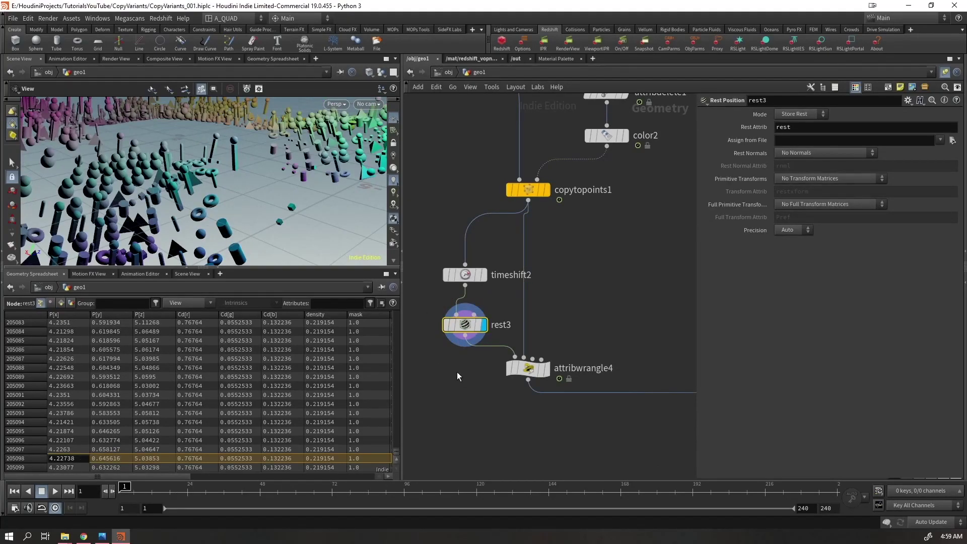
click(546, 372)
click(760, 200)
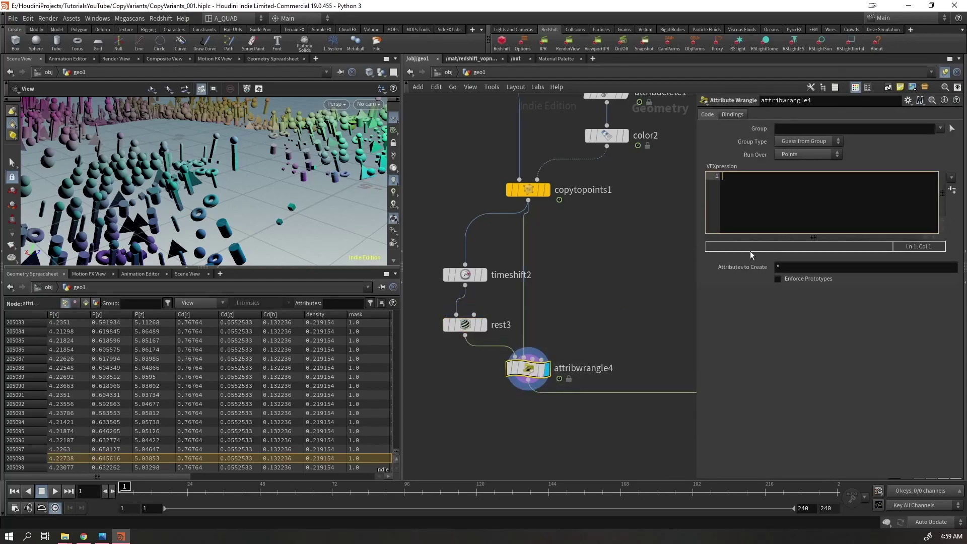
text(@P =)
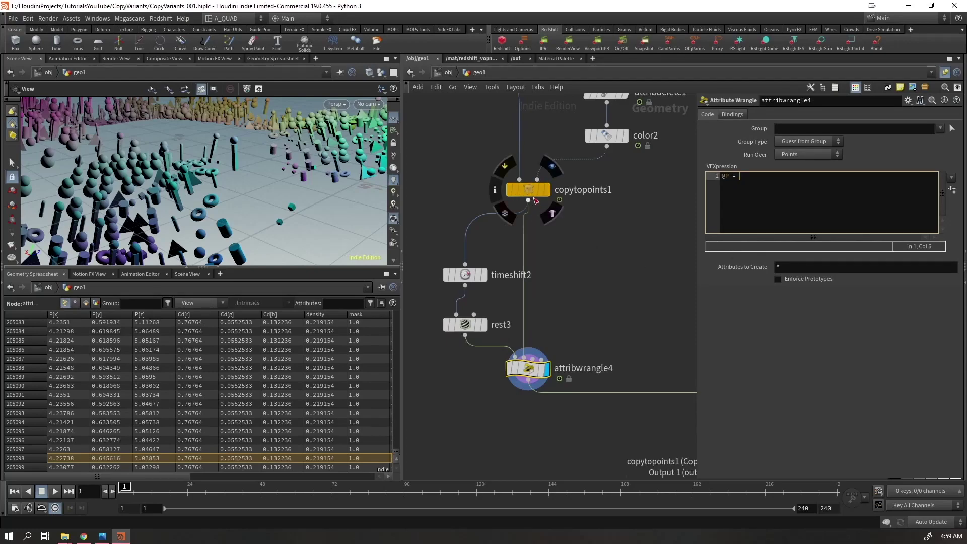
text(p)
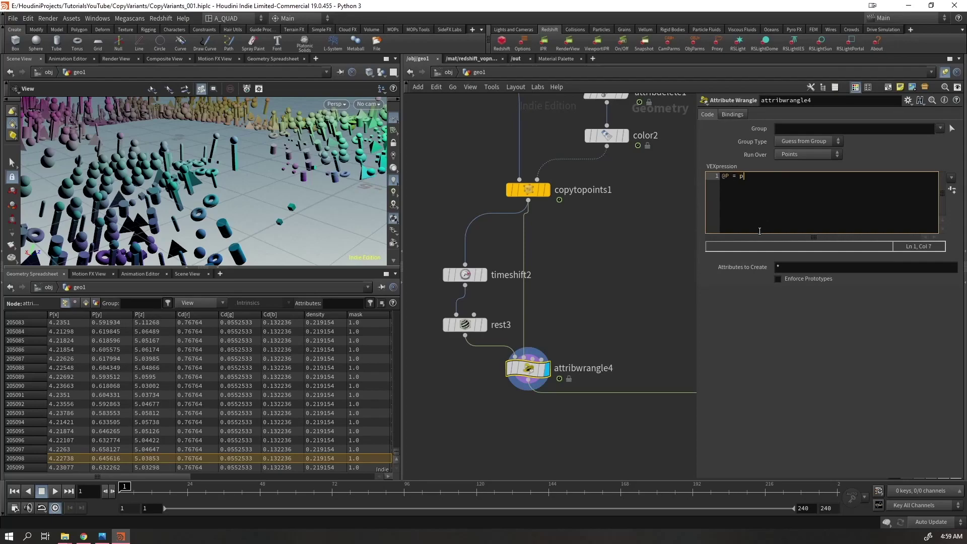
text(oint())
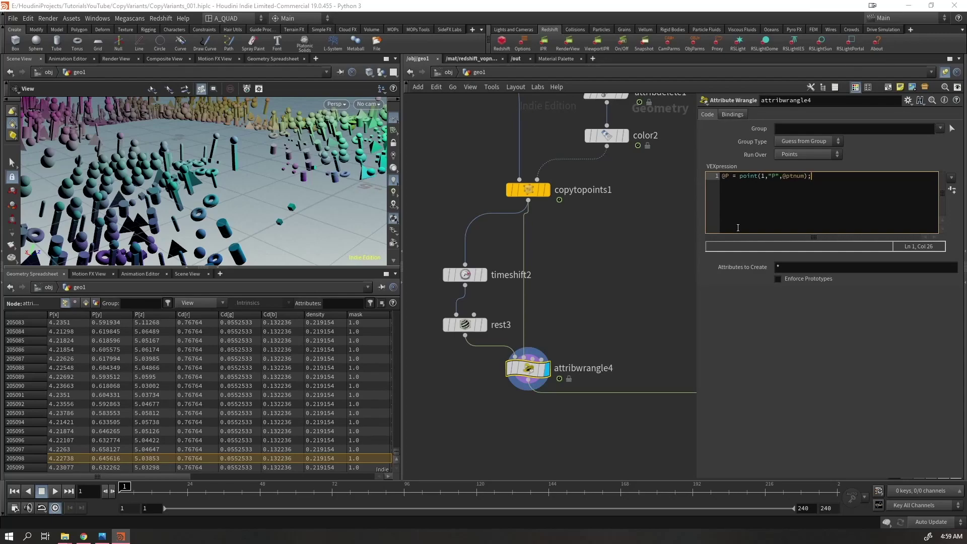
click(657, 252)
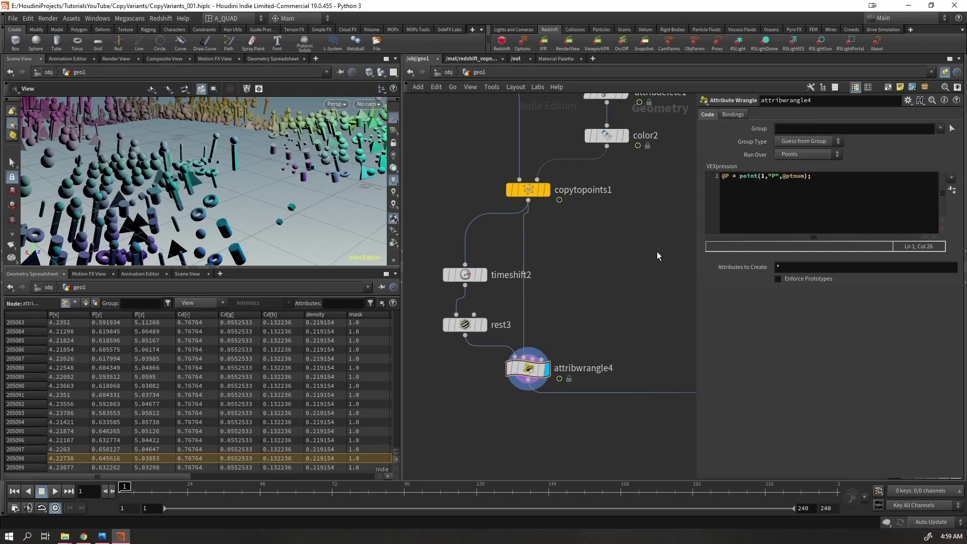
Play the animation while switching the display between copytopoints1 and attribwrangle4, and scrub to frame 157 to compare their motion
scroll(251, 203, down, 5)
key(Up)
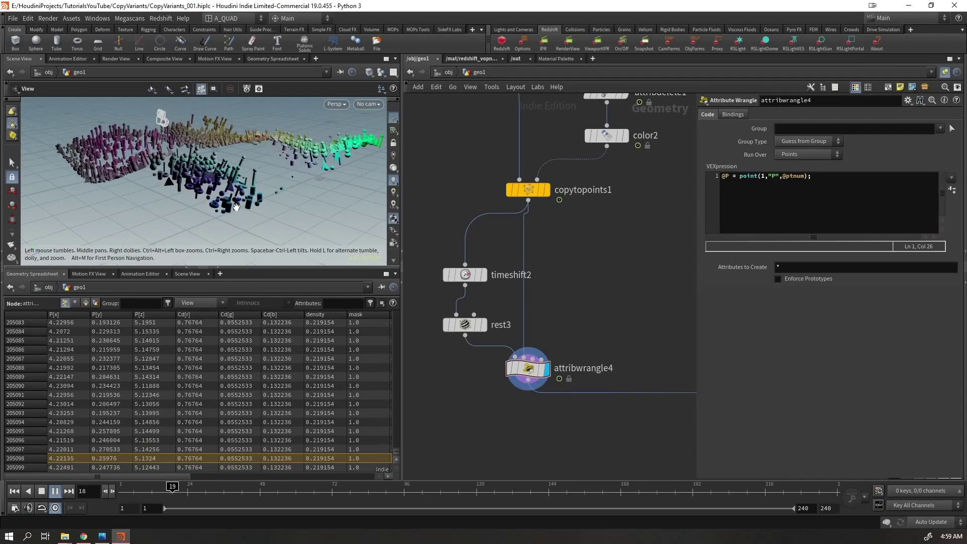
mouse_move(552, 195)
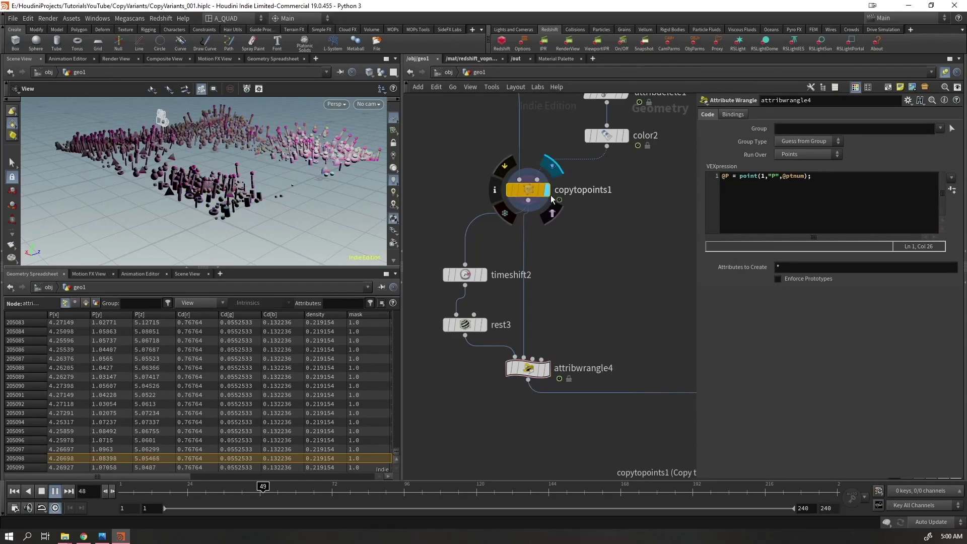
click(551, 166)
click(549, 368)
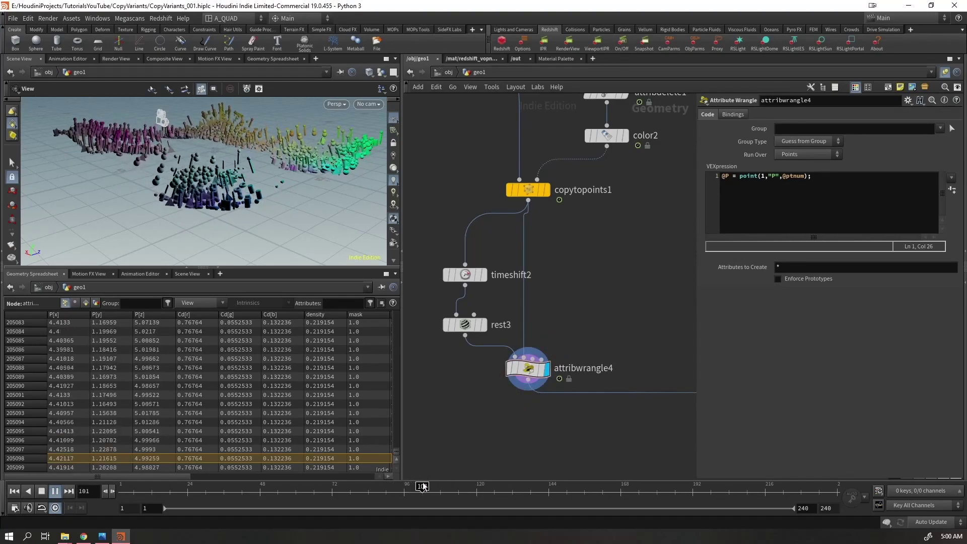
drag(515, 492, 587, 509)
Display merge2 and duplicate timeshift2, rest3 and attribwrangle4 together beside the original nodes
middle_drag(578, 413, 257, 259)
click(632, 316)
middle_drag(436, 189, 611, 254)
scroll(572, 277, down, 3)
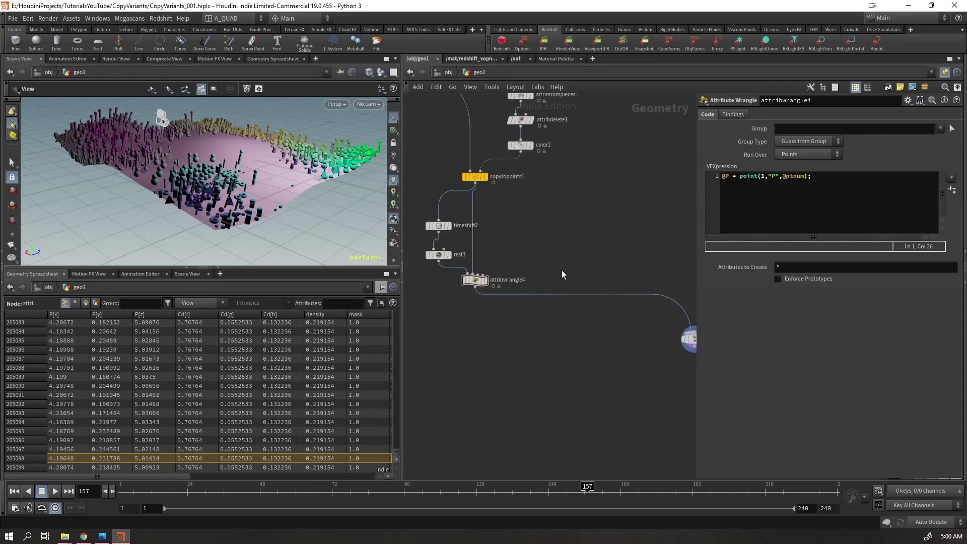
drag(520, 207, 422, 299)
middle_drag(584, 226, 564, 309)
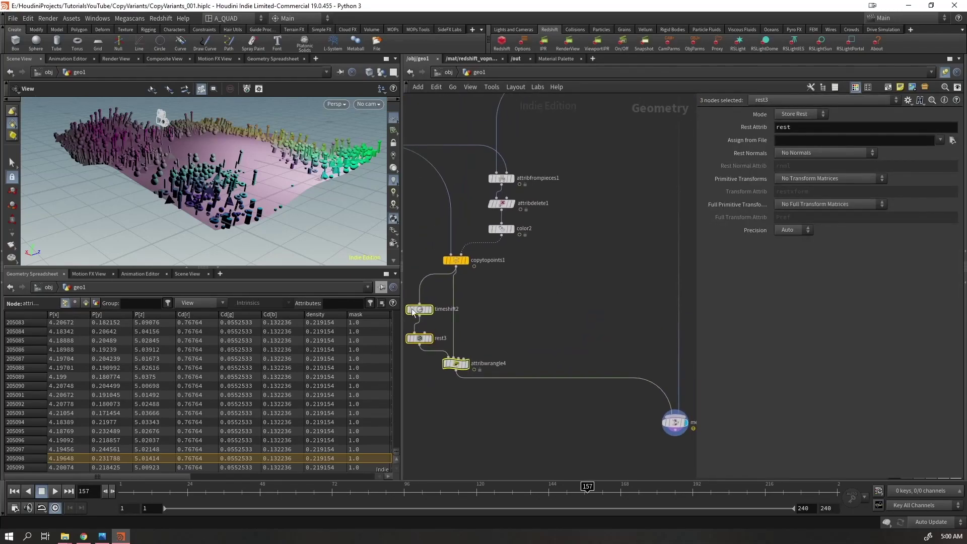
alt+drag(424, 313, 637, 313)
Wire the duplicated nodes into the terrain branch before merge2, feeding timeshift3 and attribwrangle5 from mountain1
click(575, 339)
middle_drag(565, 335, 514, 334)
drag(625, 268, 583, 303)
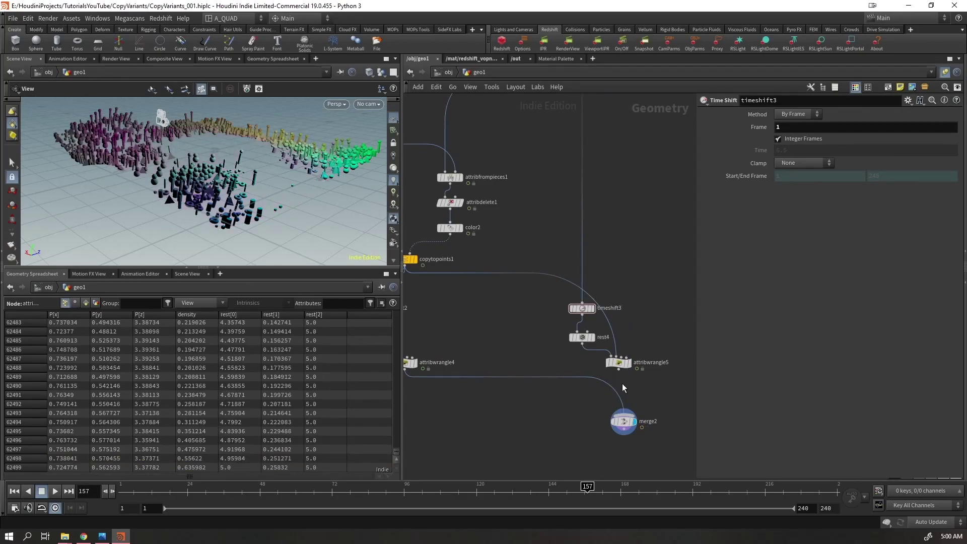
key(h)
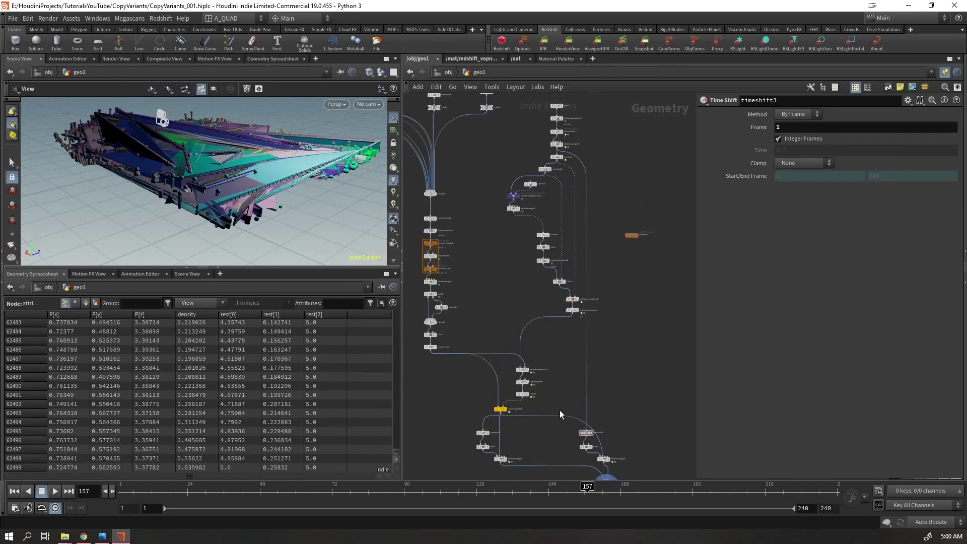
drag(557, 418, 555, 166)
scroll(555, 166, up, 6)
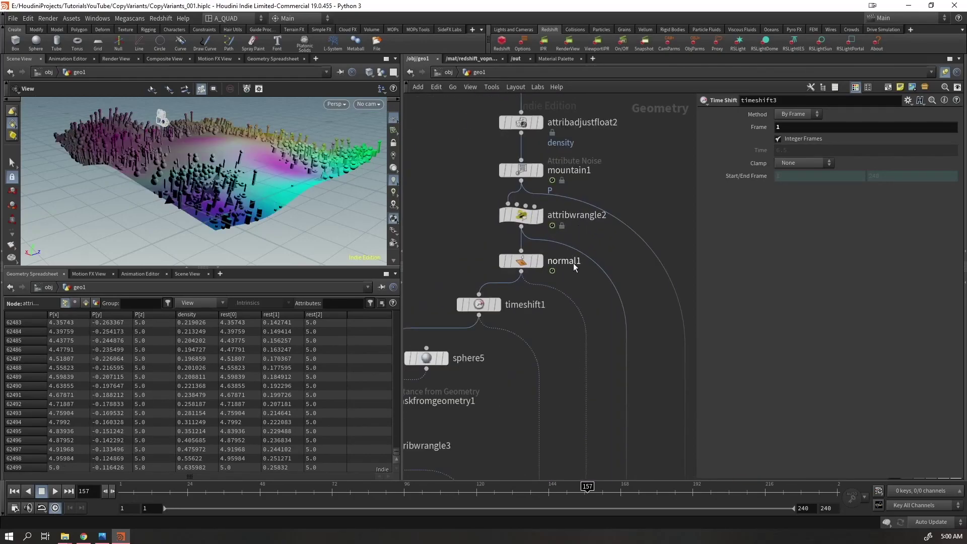
drag(575, 249, 521, 181)
Display mountain1, play the terrain animation, and return to frame 1
click(540, 170)
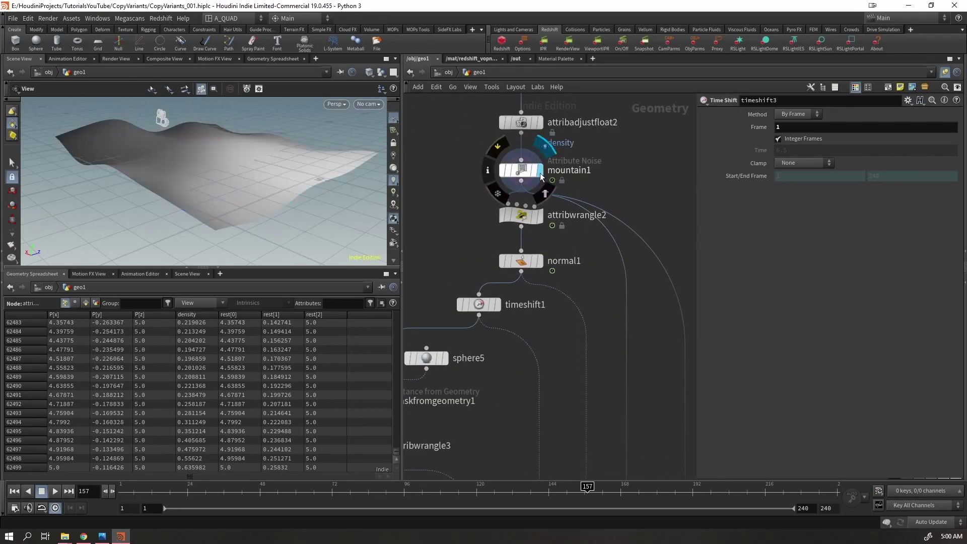
key(Up)
key(ctrl+Up)
middle_drag(619, 365, 587, 126)
middle_drag(605, 393, 561, 101)
middle_drag(559, 353, 554, 17)
middle_drag(524, 97, 517, 64)
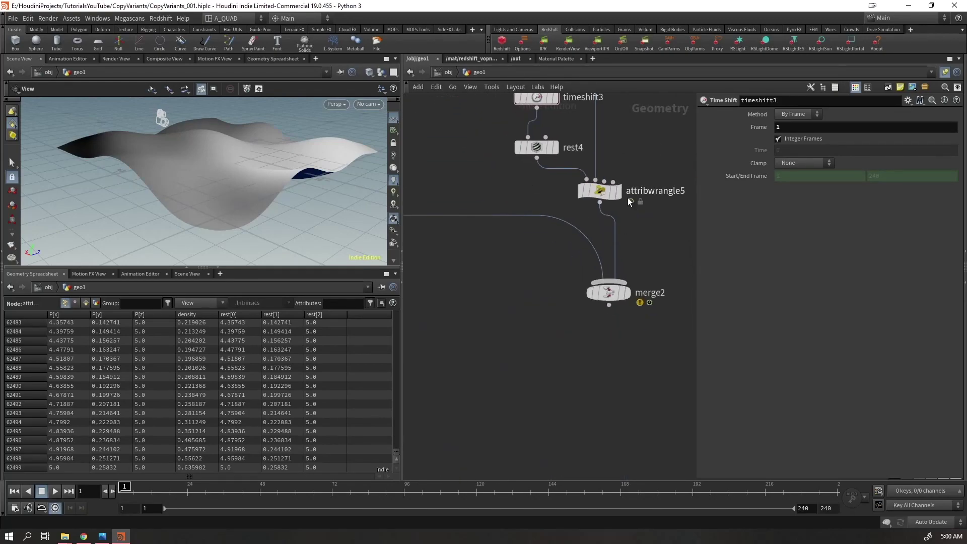
Display attribwrangle5, play the terrain animation while viewing it from different angles, and return to the first frame
click(619, 191)
key(Up)
drag(278, 173, 282, 213)
right_drag(283, 213, 241, 251)
drag(240, 251, 237, 174)
key(ctrl+Up)
Display merge2, play the animation, and enlarge the scene viewport over the Geometry Spreadsheet
click(627, 294)
key(Up)
right_drag(274, 217, 298, 190)
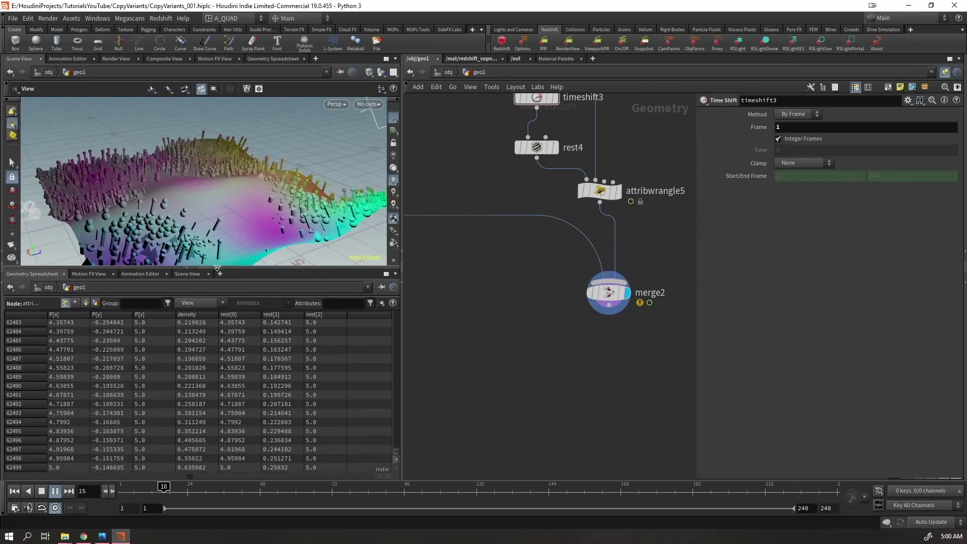
click(218, 267)
drag(237, 272, 244, 252)
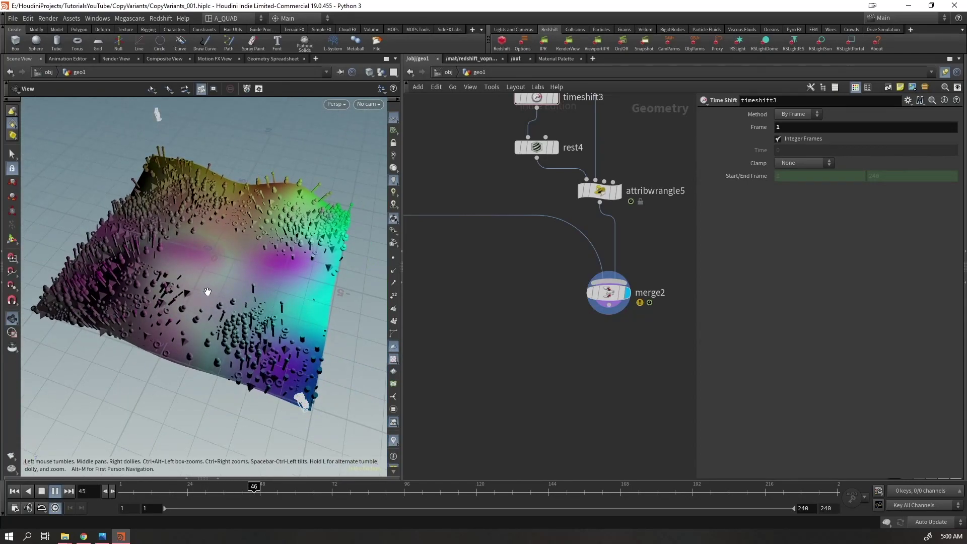
Bring up the Redshift Render View, start the render, and move its window clear of the network
drag(0, 80, 336, 81)
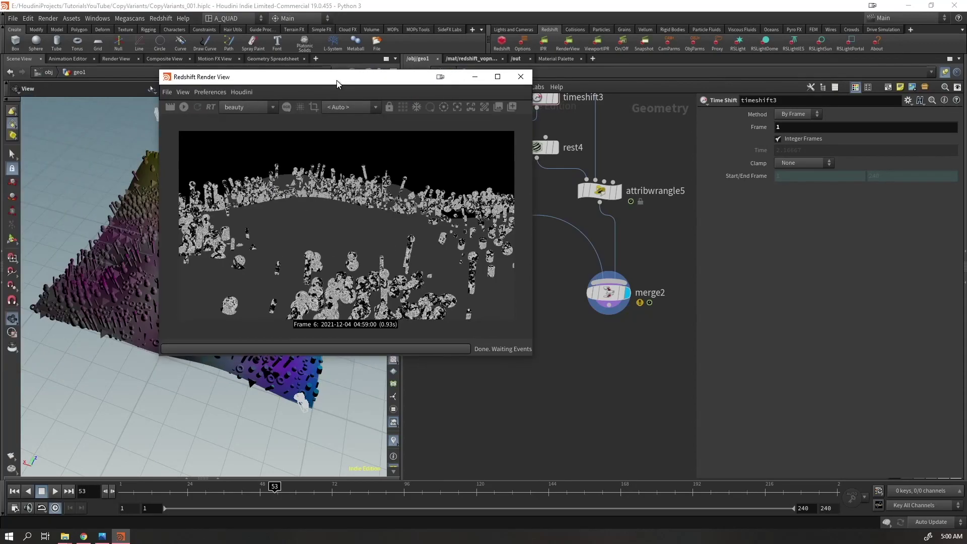
click(186, 106)
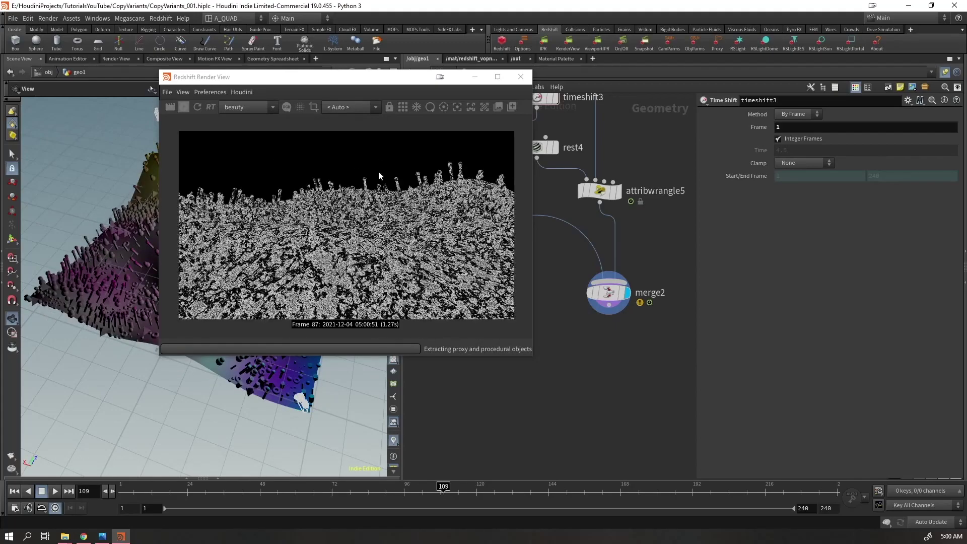
drag(381, 85, 308, 95)
scroll(322, 245, up, 3)
scroll(349, 258, down, 2)
Select timeshift3, rest4 and attribwrangle5, and scrub back to frame 1 to examine the updated render
middle_drag(621, 209, 628, 335)
scroll(627, 335, down, 8)
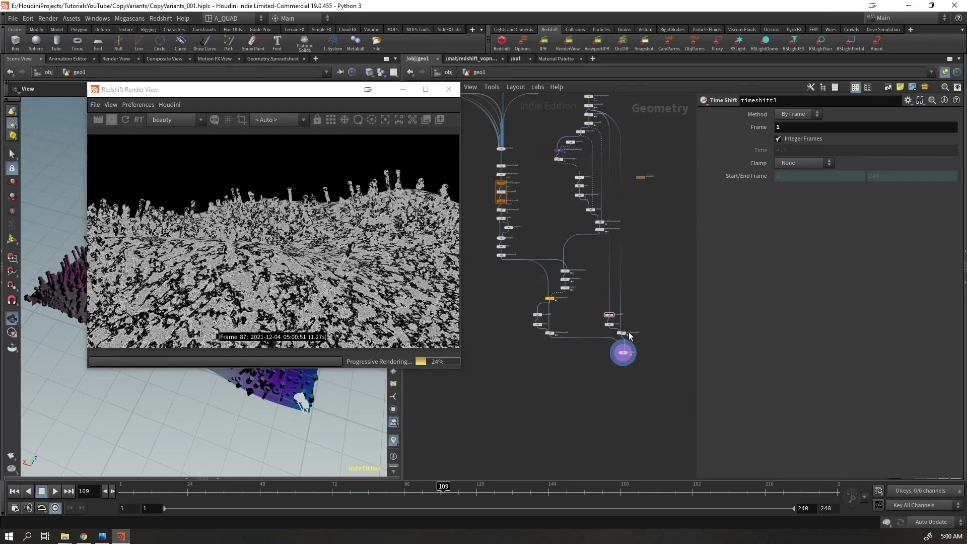
drag(600, 340, 601, 340)
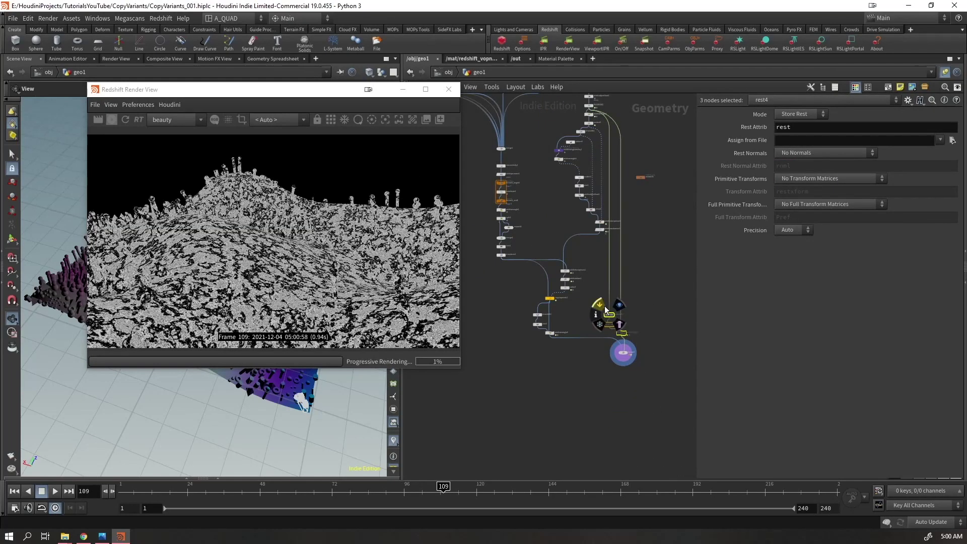
drag(439, 483, 66, 470)
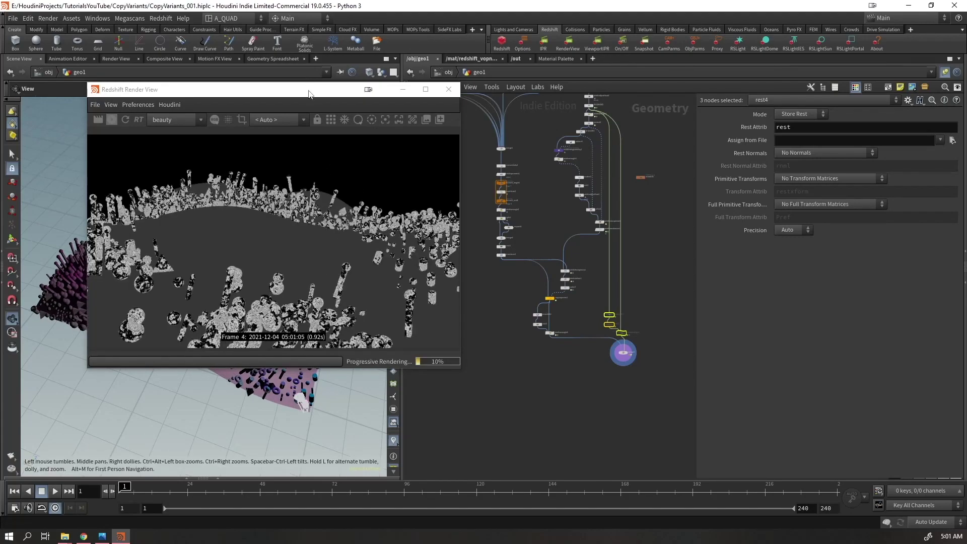
Enable Pack and Instance on copytopoints1, then minimize the render view and inspect the packed copies in the scene
drag(308, 94, 237, 291)
scroll(520, 315, up, 8)
click(665, 218)
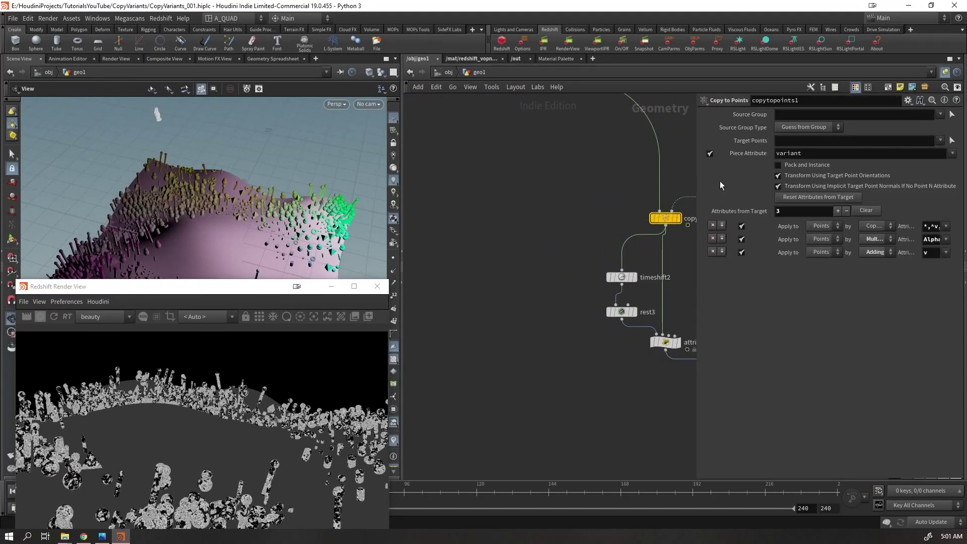
click(778, 164)
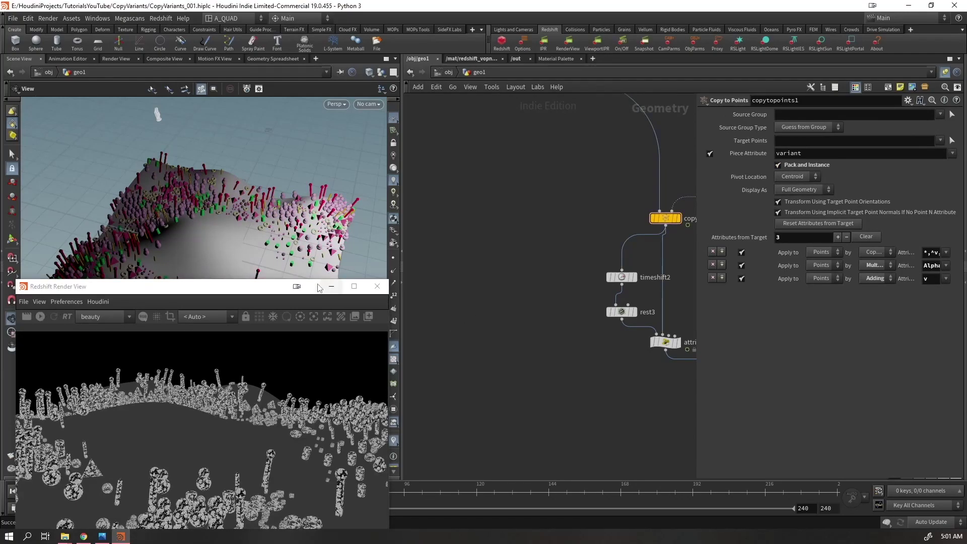
click(330, 286)
drag(241, 281, 190, 242)
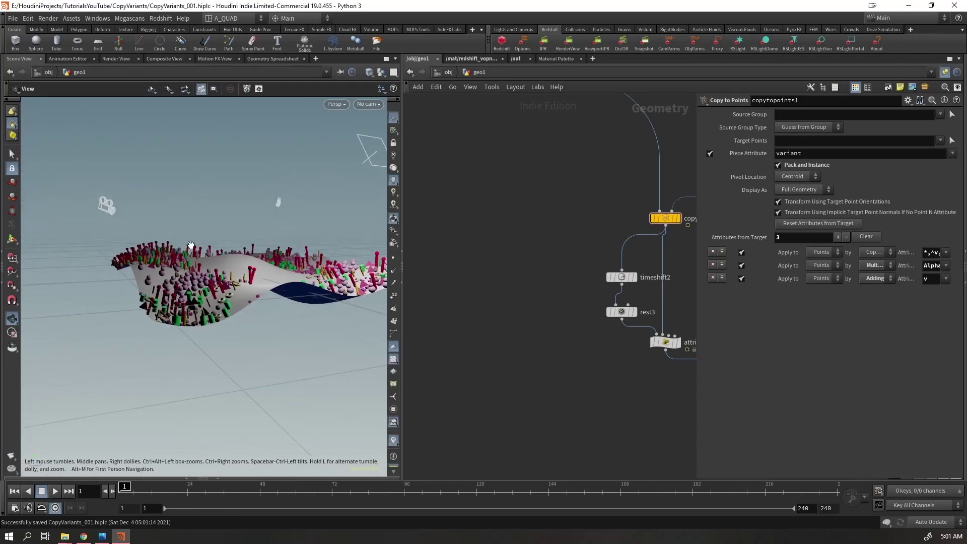
scroll(190, 242, up, 5)
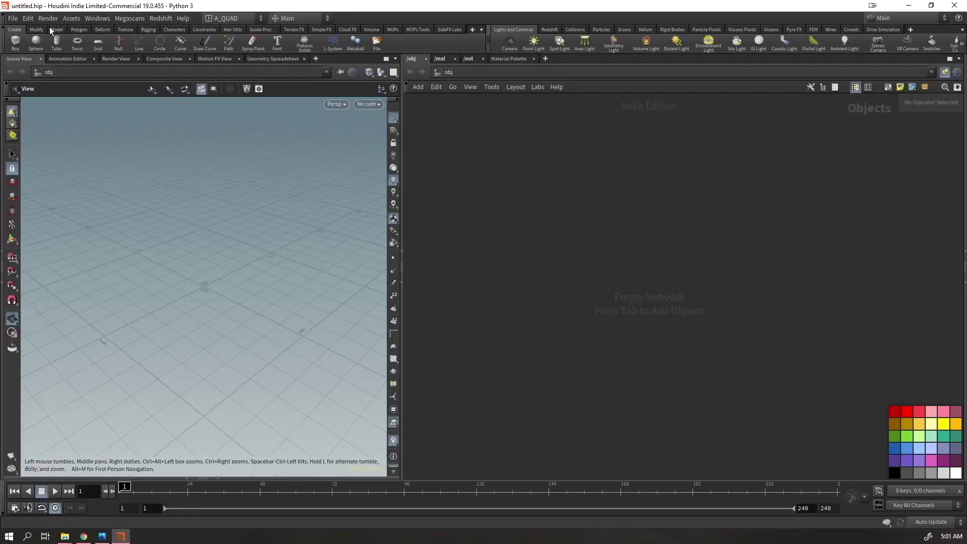
Try to recover CopyVariants_001.hiplc from the crash recovery files
click(13, 19)
mouse_move(30, 53)
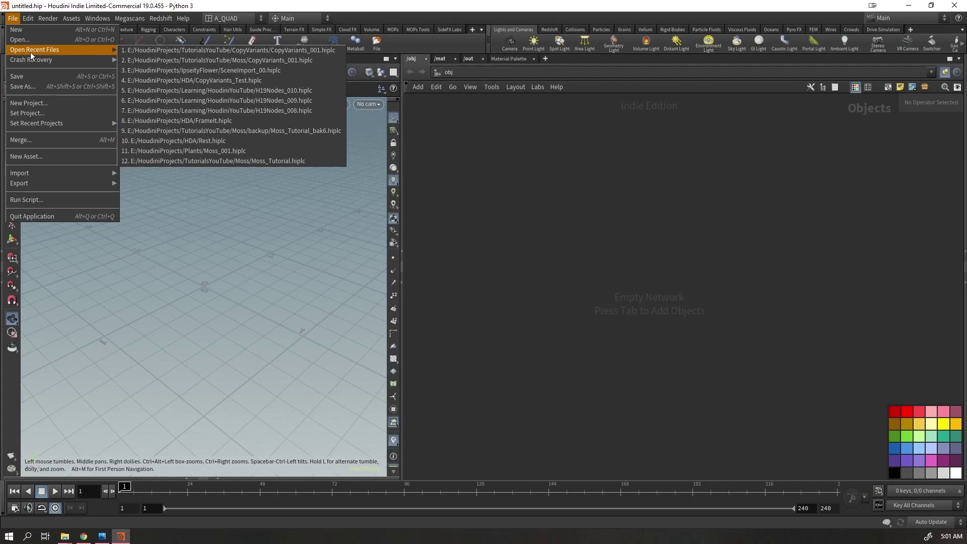
click(147, 65)
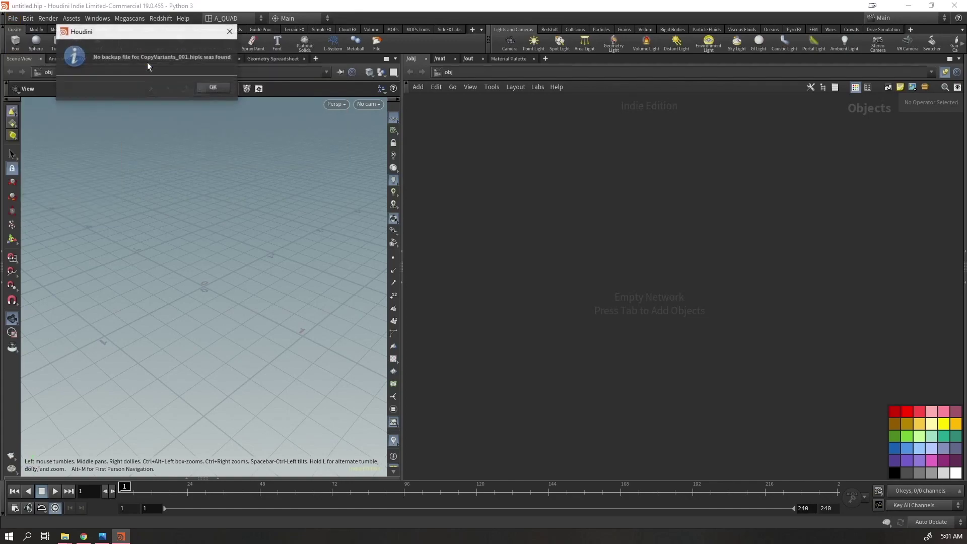
click(207, 88)
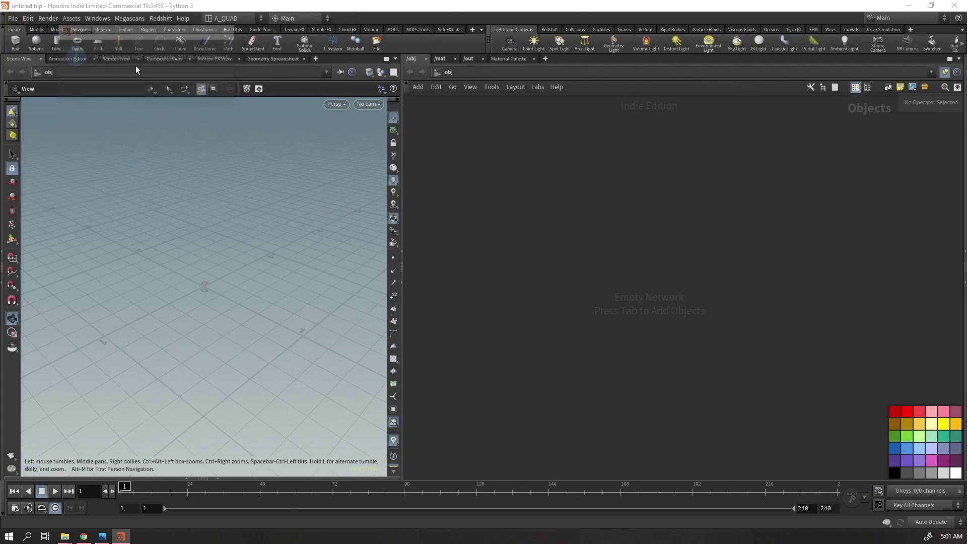
Open CopyVariants_001.hiplc from the E:/HoudiniProjects/TutorialsYouTube/CopyVariants folder
click(16, 18)
click(19, 39)
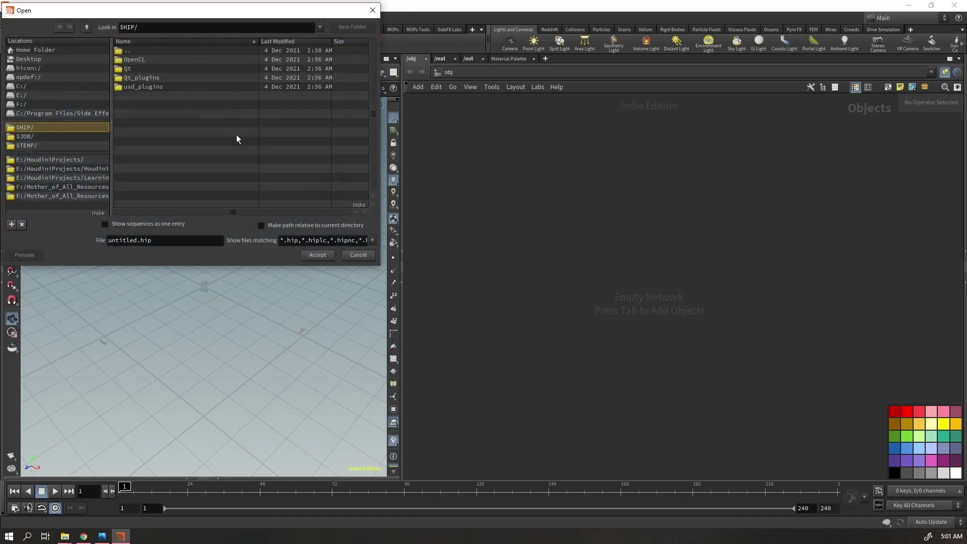
click(95, 160)
scroll(134, 184, down, 5)
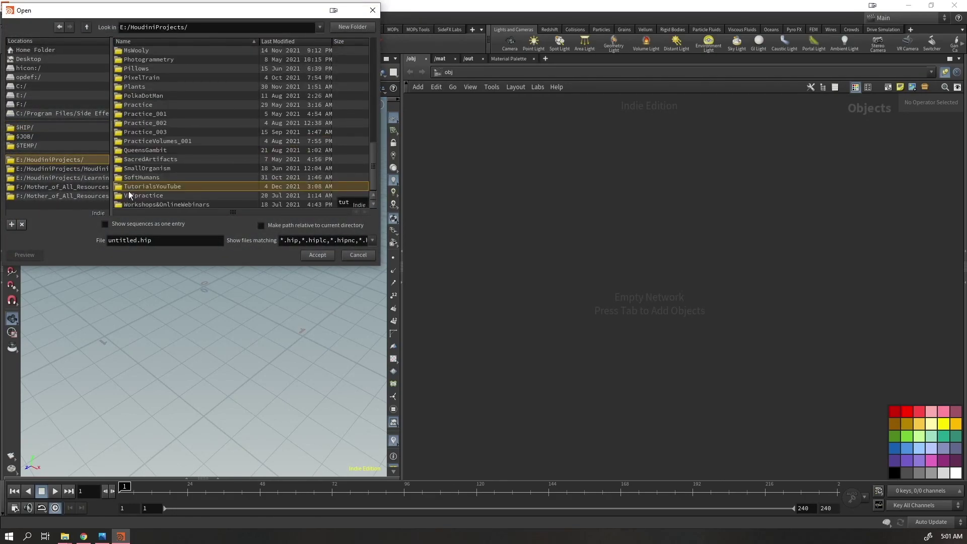
double_click(128, 191)
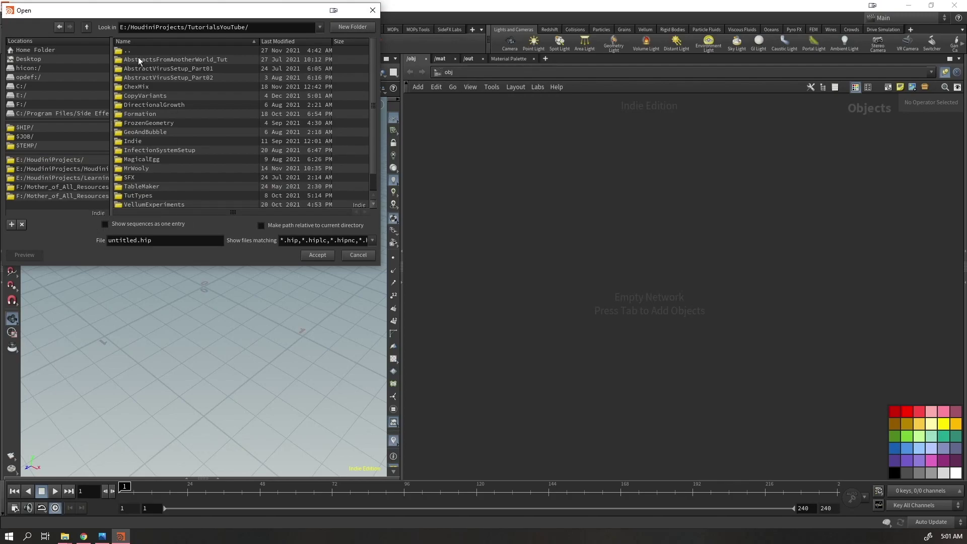
scroll(150, 112, down, 1)
scroll(153, 197, up, 1)
double_click(147, 97)
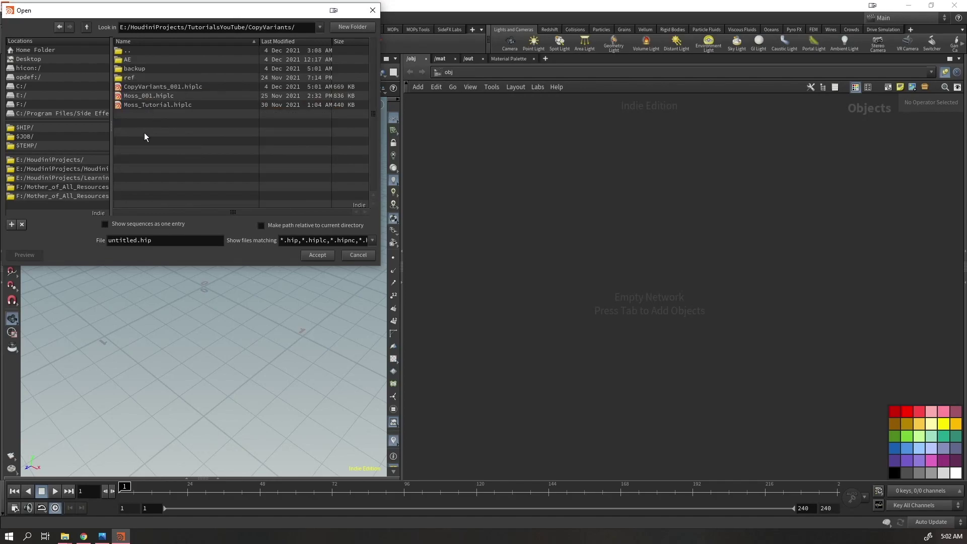
drag(195, 16, 332, 95)
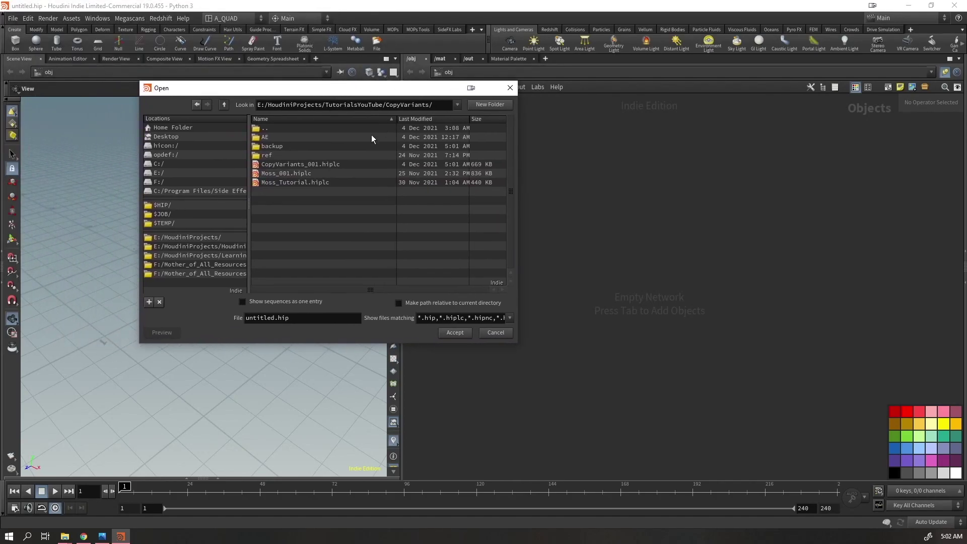
click(294, 166)
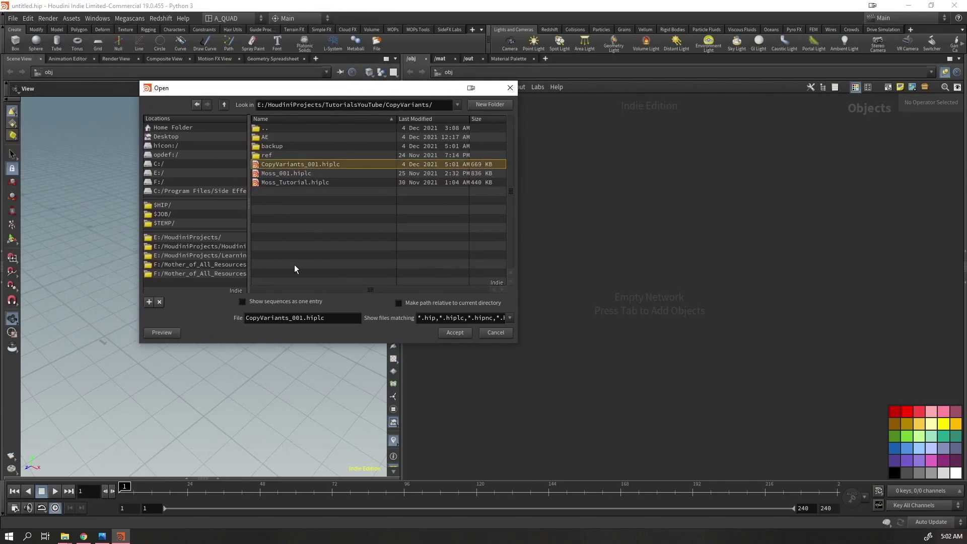
double_click(286, 166)
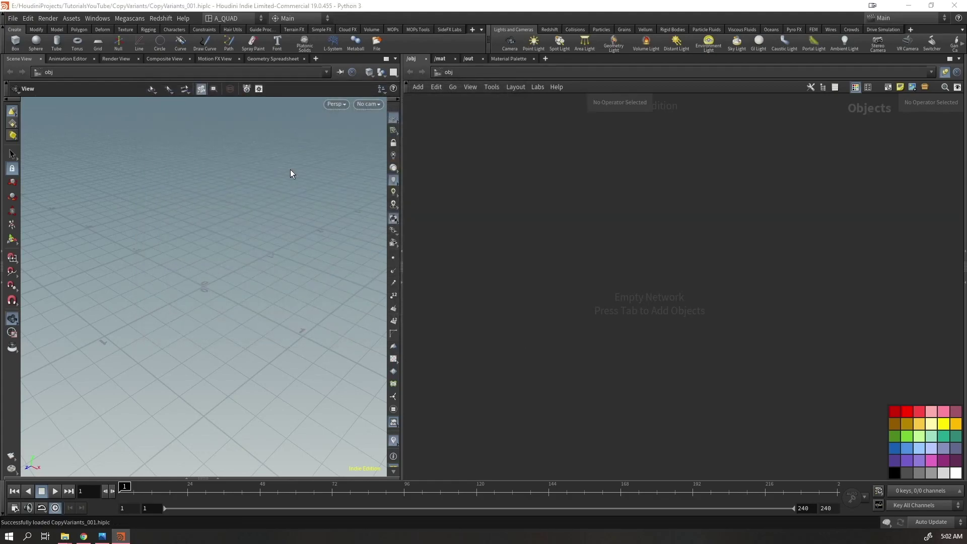
Turn off Pack and Instance on the copytopoints1 node in the geo1 network
middle_drag(442, 345, 249, 261)
scroll(509, 336, up, 5)
middle_drag(515, 346, 432, 443)
drag(488, 273, 586, 402)
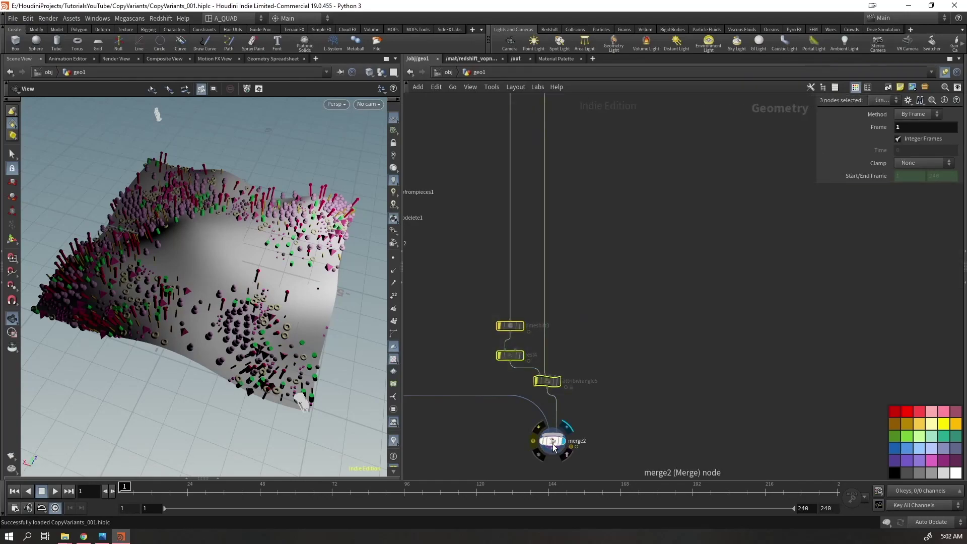
click(551, 441)
middle_drag(456, 262, 632, 372)
click(504, 386)
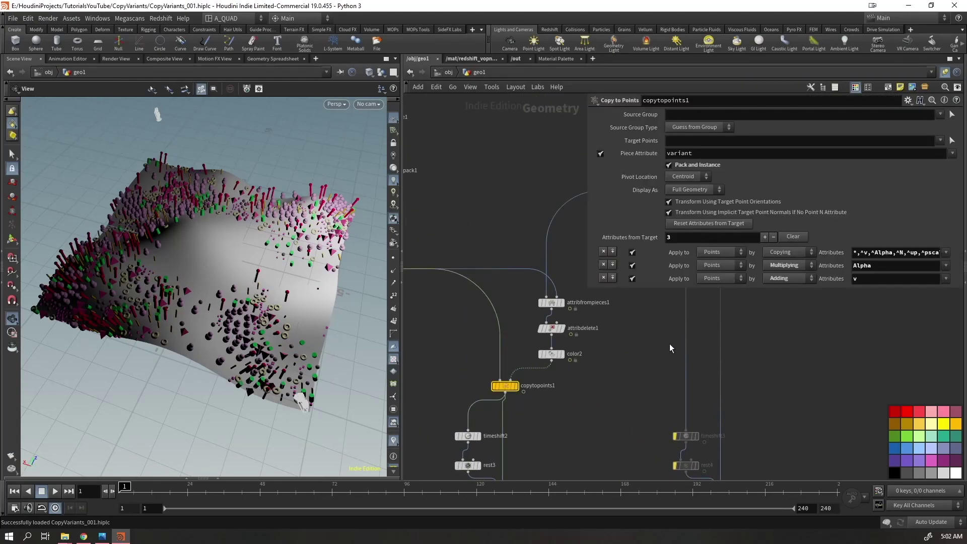
middle_drag(571, 402, 640, 302)
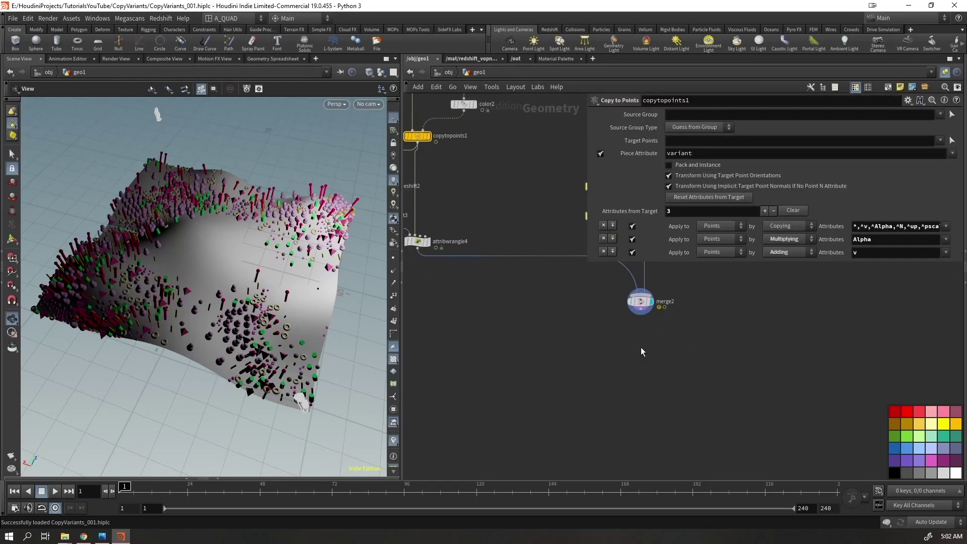
Read the merge2 node's information and its attribute warning, and visualize the rest attribute in the scene
click(641, 302)
middle_click(640, 303)
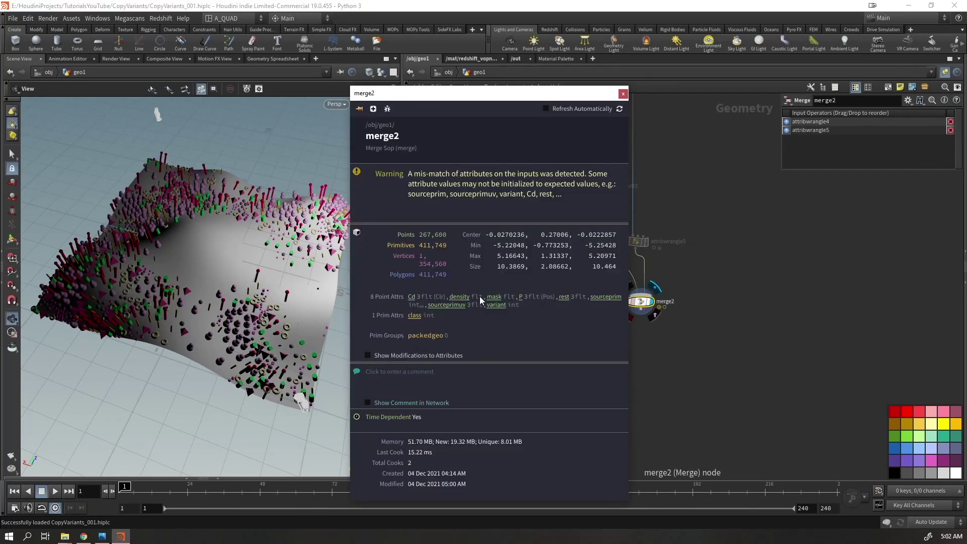
click(563, 296)
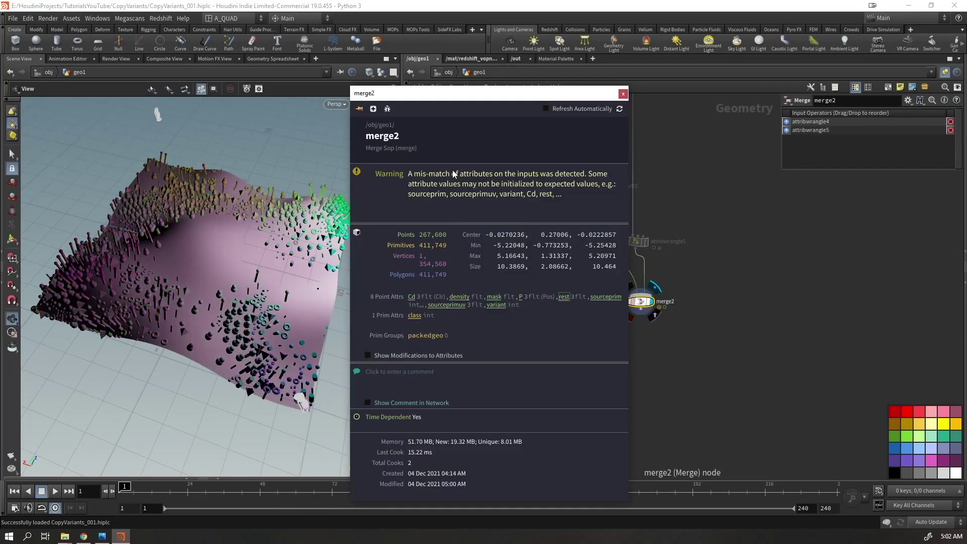
drag(466, 179, 559, 132)
click(515, 201)
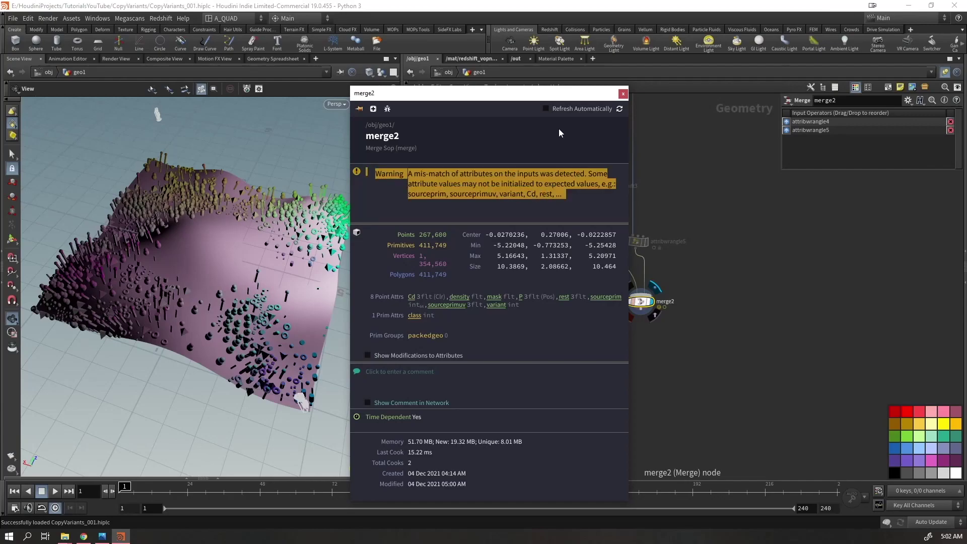
click(623, 95)
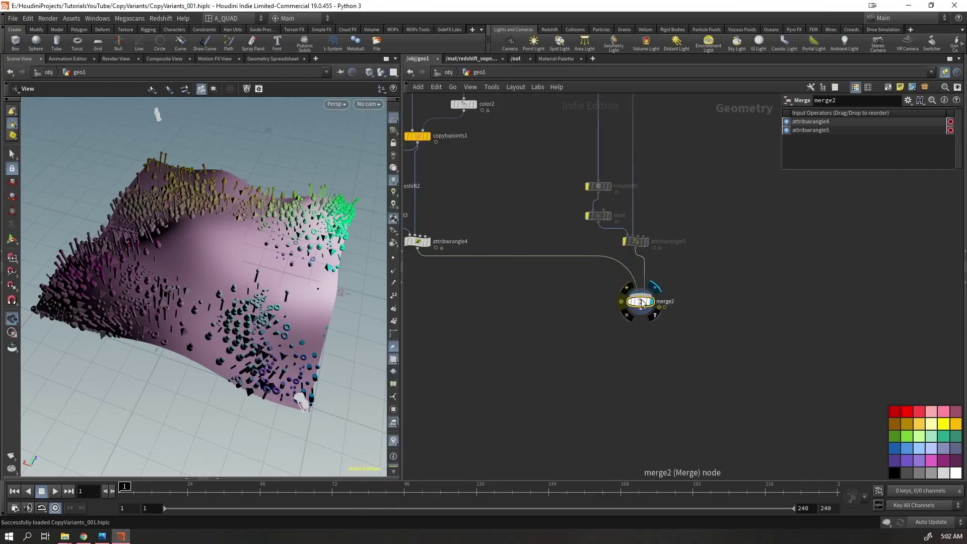
Reposition merge2 in the network, then play the animation and scrub to frame 124 to examine the rest colors on the terrain and copies
drag(643, 301, 578, 310)
key(Up)
drag(235, 313, 244, 292)
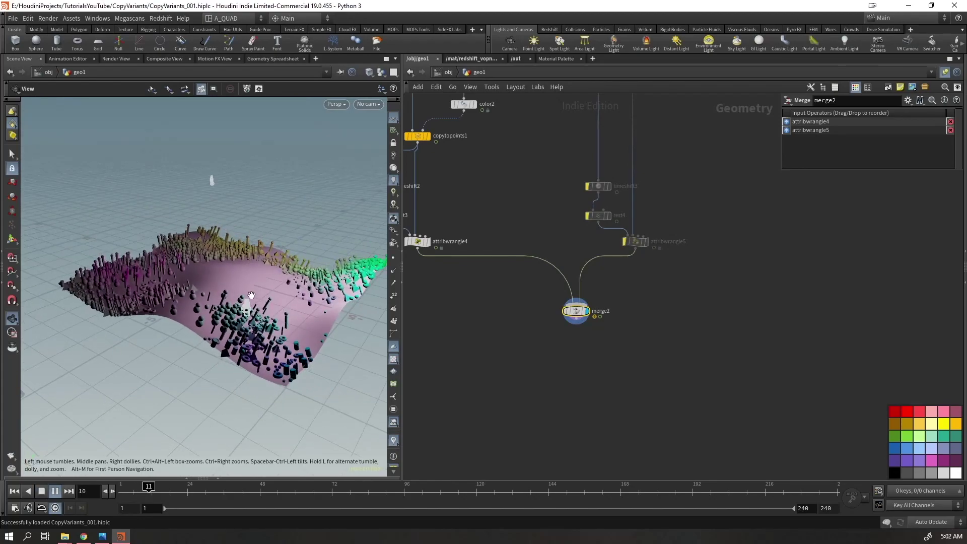
key(Up)
drag(160, 491, 413, 475)
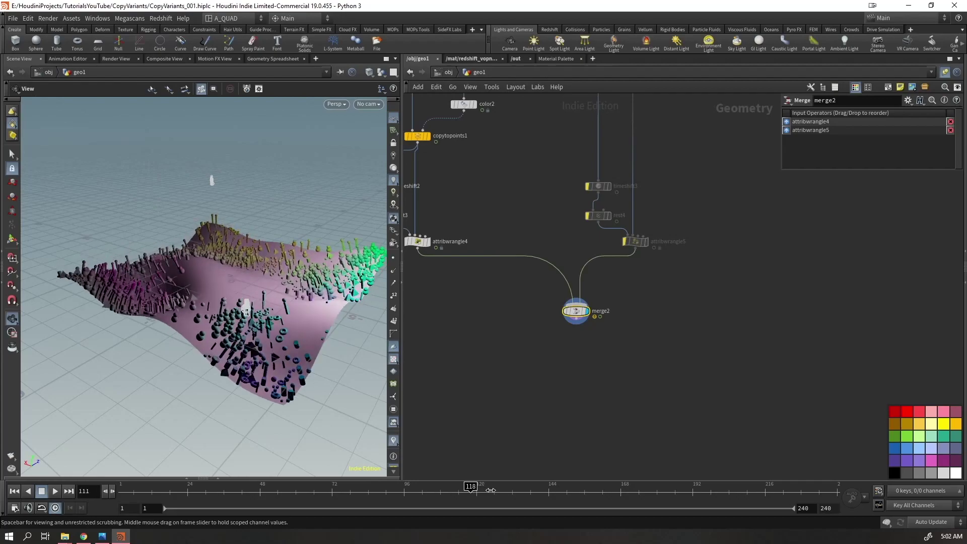
middle_drag(468, 193, 594, 443)
scroll(596, 439, down, 6)
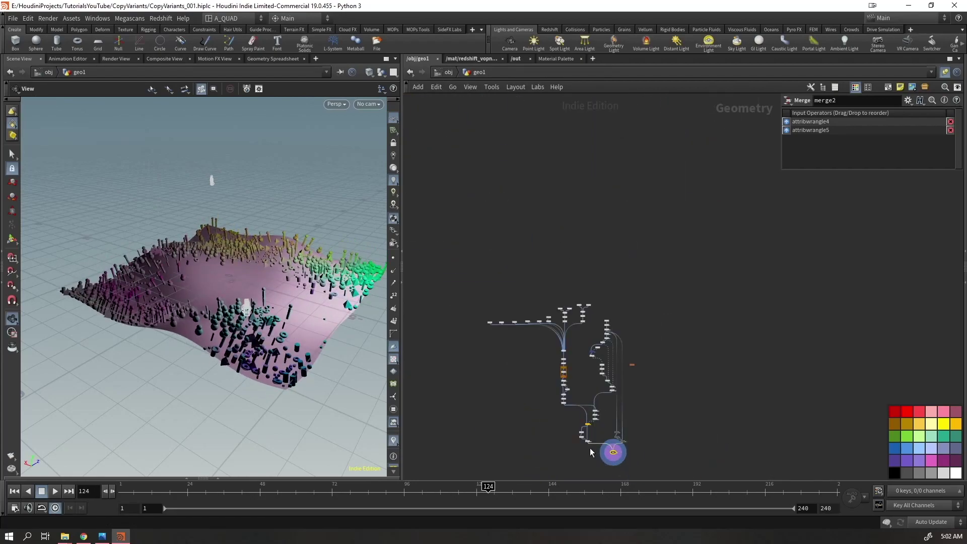
drag(286, 364, 282, 292)
middle_drag(714, 430, 686, 361)
scroll(582, 348, up, 3)
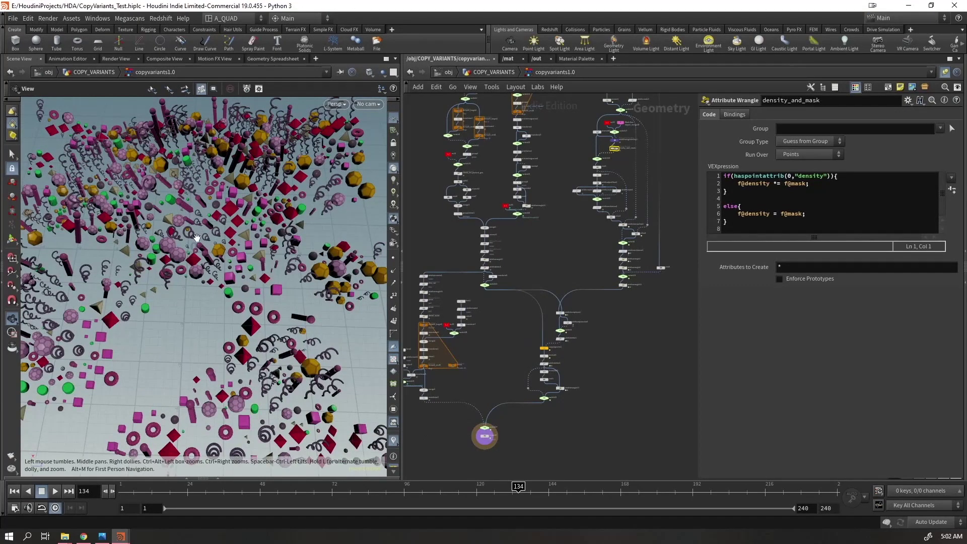
Play the scattered variants in the CopyVariants_Test scene, return to frame 1, and go up to the COPY_VARIANTS network
drag(246, 296, 215, 277)
key(Up)
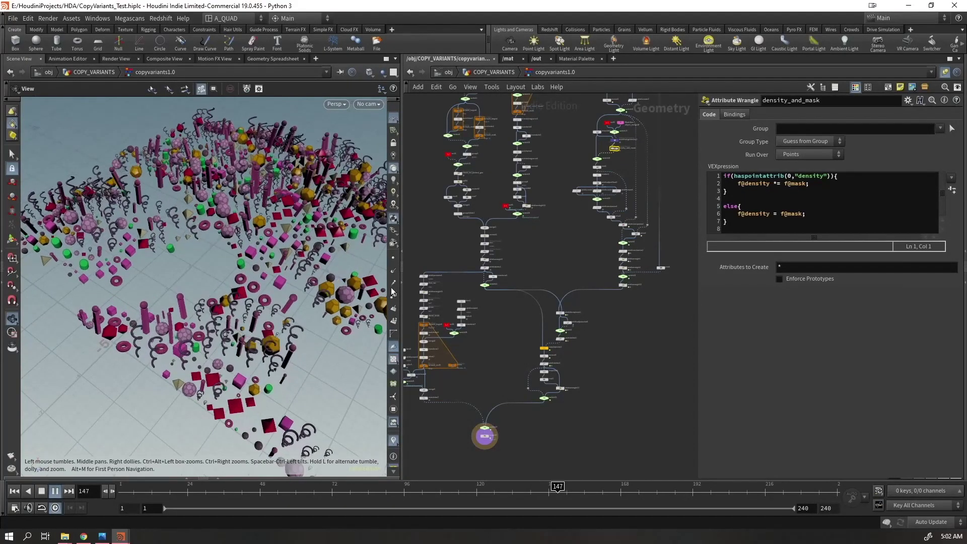
key(ctrl+Up)
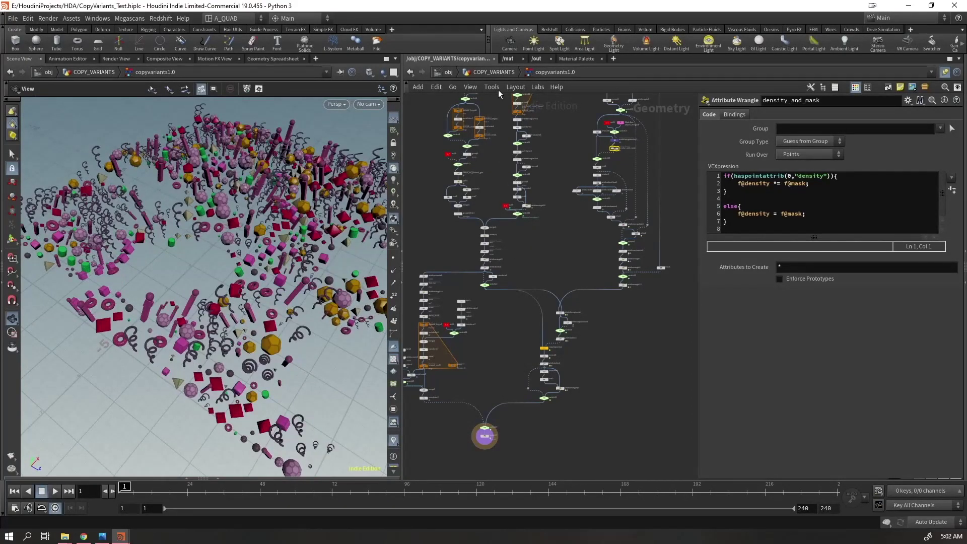
click(498, 73)
middle_drag(496, 225, 523, 285)
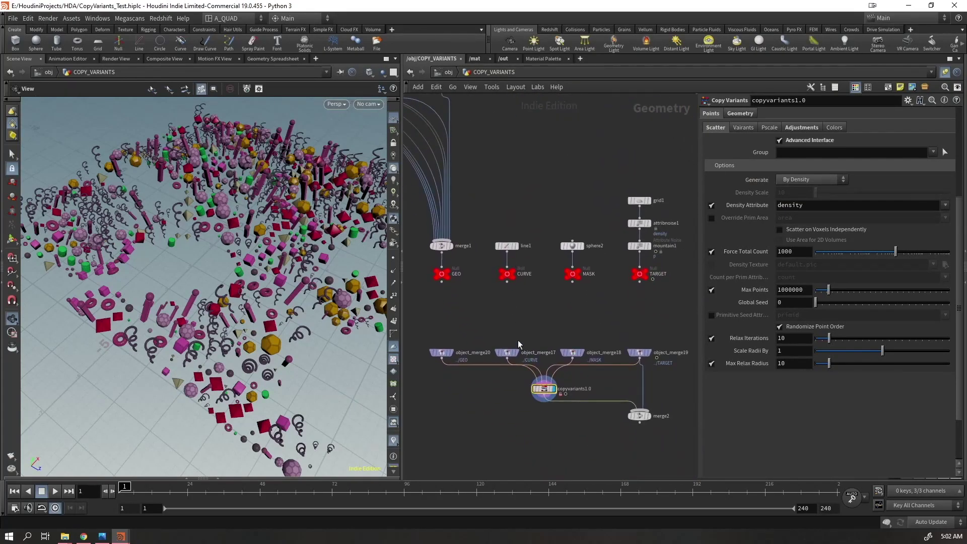
Switch the input type of copyvariants1.0 from Geometry to Curves and inspect the scattered branching curves
scroll(551, 385, up, 5)
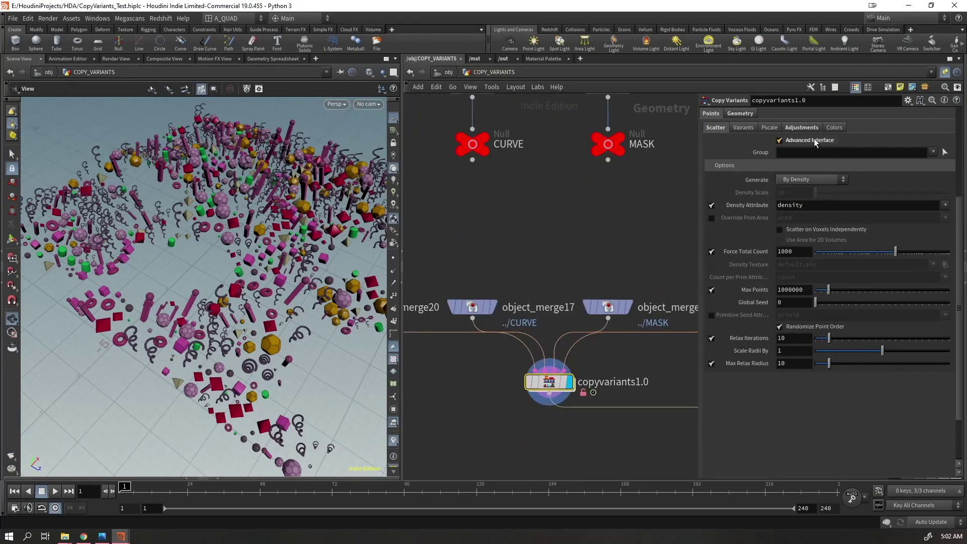
scroll(755, 172, up, 3)
scroll(765, 166, up, 2)
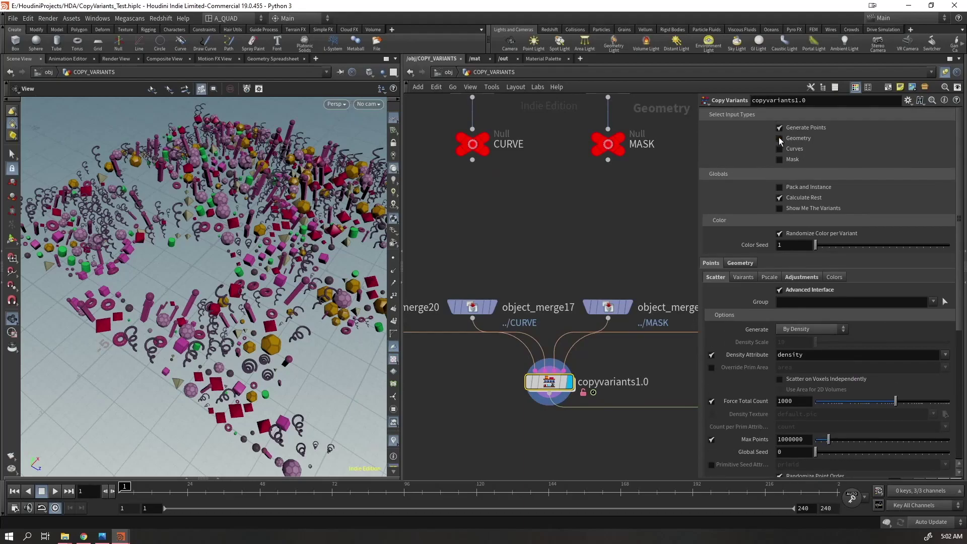
click(779, 138)
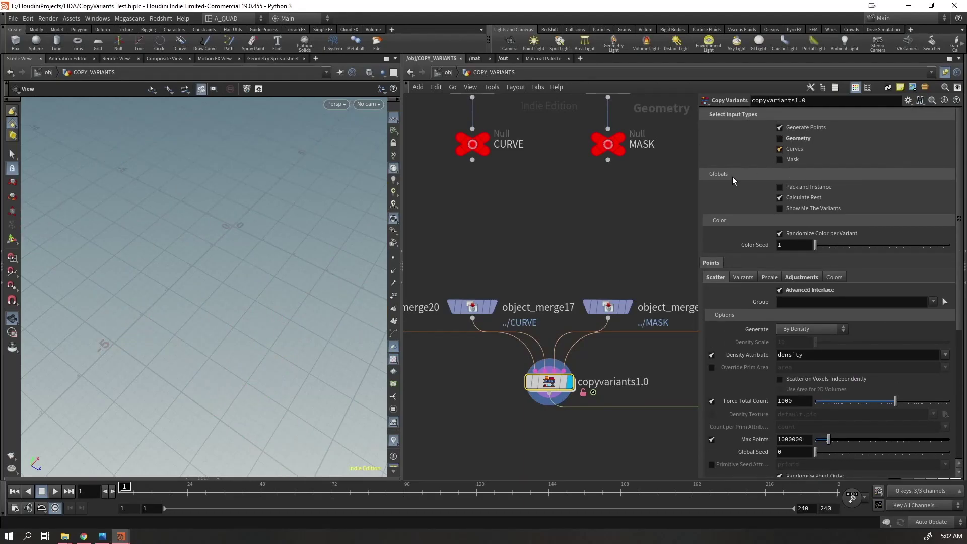
scroll(319, 280, down, 3)
drag(320, 281, 302, 259)
right_drag(302, 259, 315, 274)
drag(315, 274, 295, 298)
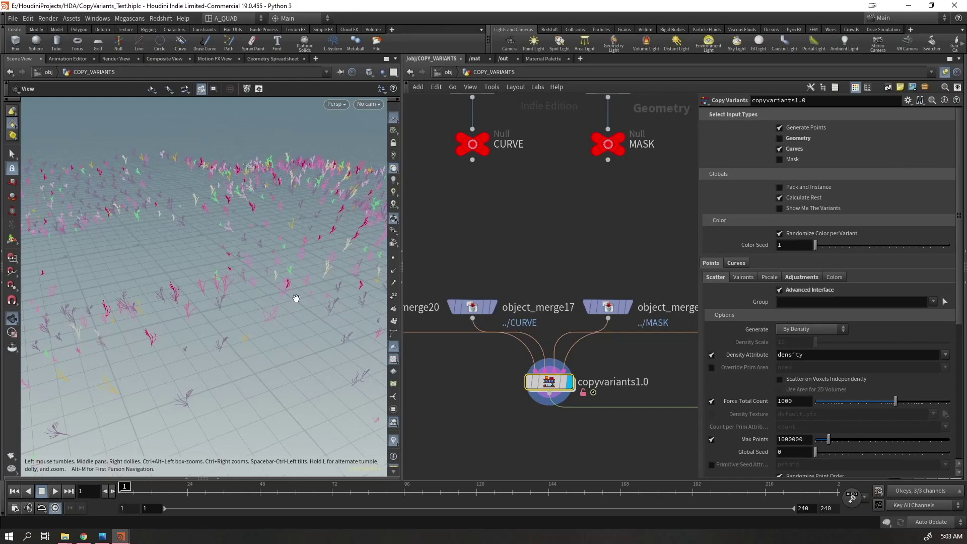
drag(212, 309, 255, 241)
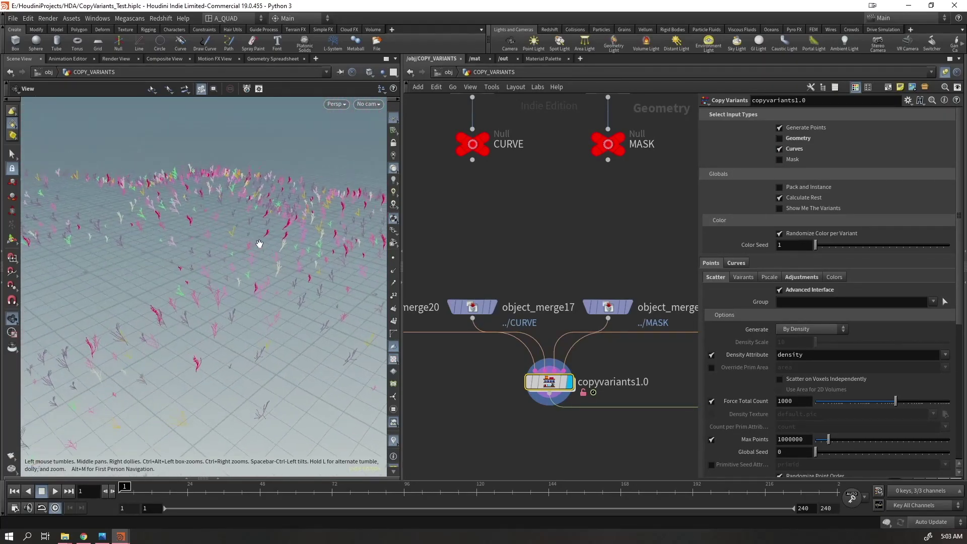
Set the Force Total Count of the scattered points to 10000 and view the denser curves
click(812, 401)
text(0)
key(Return)
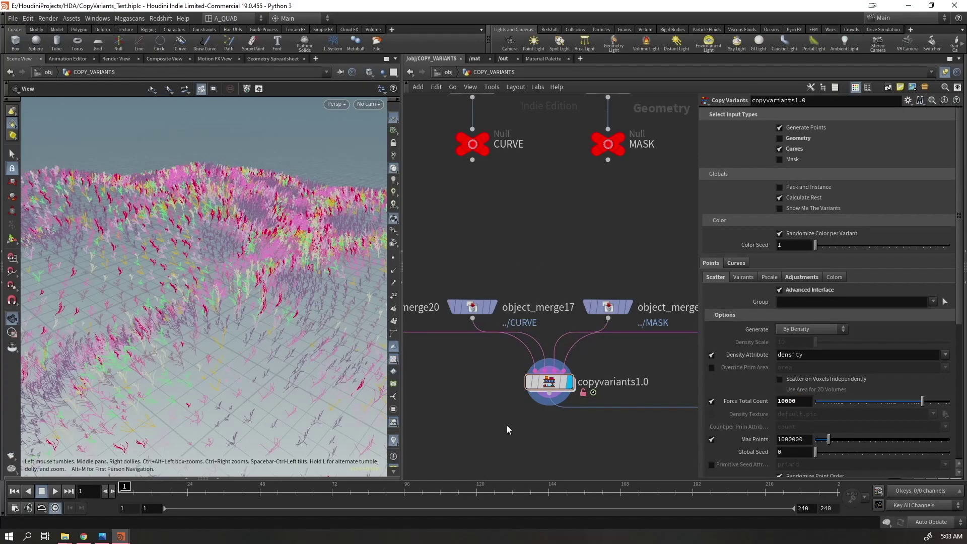
drag(297, 282, 214, 323)
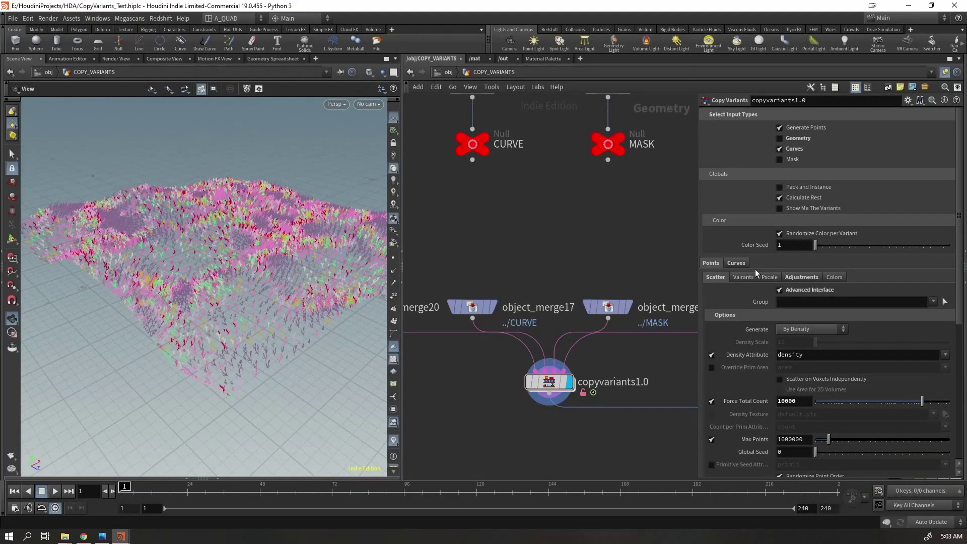
Set the Uniform Scale of the curves to 2.6 and inspect the enlarged growth
click(736, 262)
drag(816, 291, 839, 295)
drag(257, 322, 301, 277)
right_drag(300, 276, 333, 295)
drag(333, 294, 339, 400)
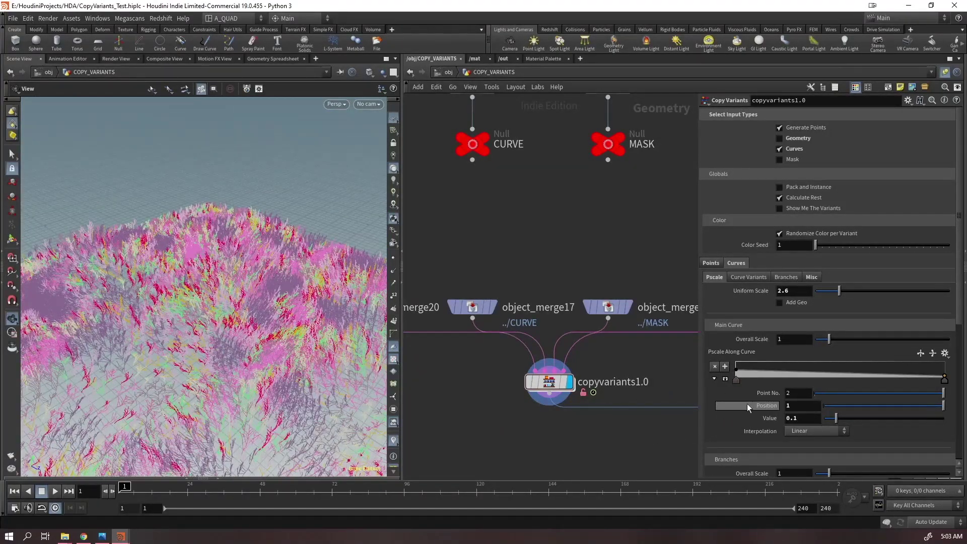
Set the Force Total Count of the scattered points to 1000
scroll(726, 363, down, 3)
click(706, 185)
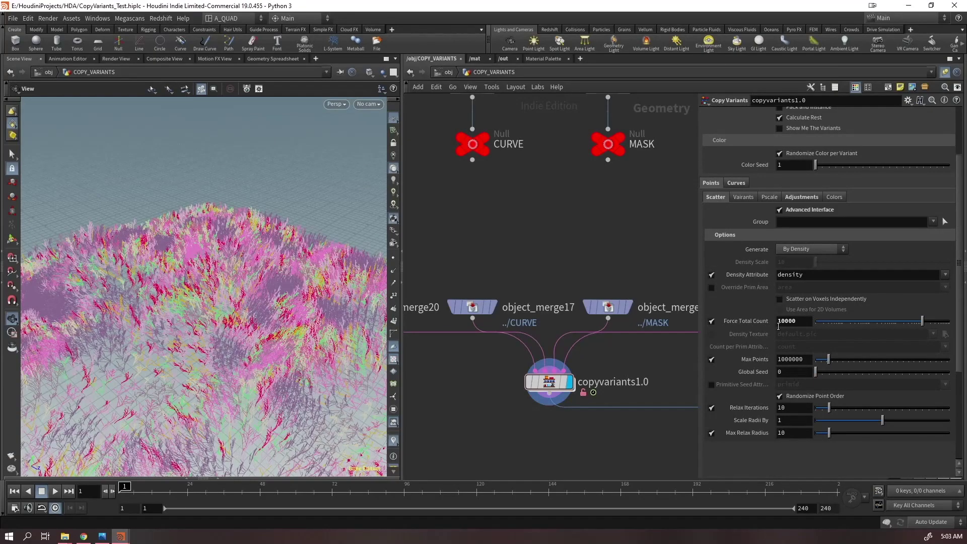
drag(784, 324, 781, 324)
key(BackSpace)
text(0)
key(Return)
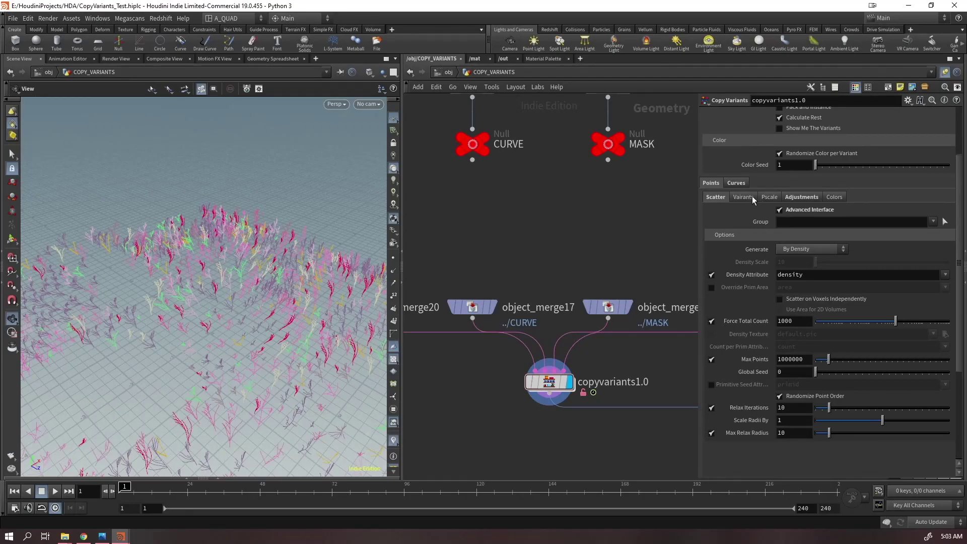
Enable Add Geo for the curves and inspect the thickened branches up close
click(738, 185)
click(780, 222)
scroll(230, 276, up, 10)
drag(348, 207, 231, 227)
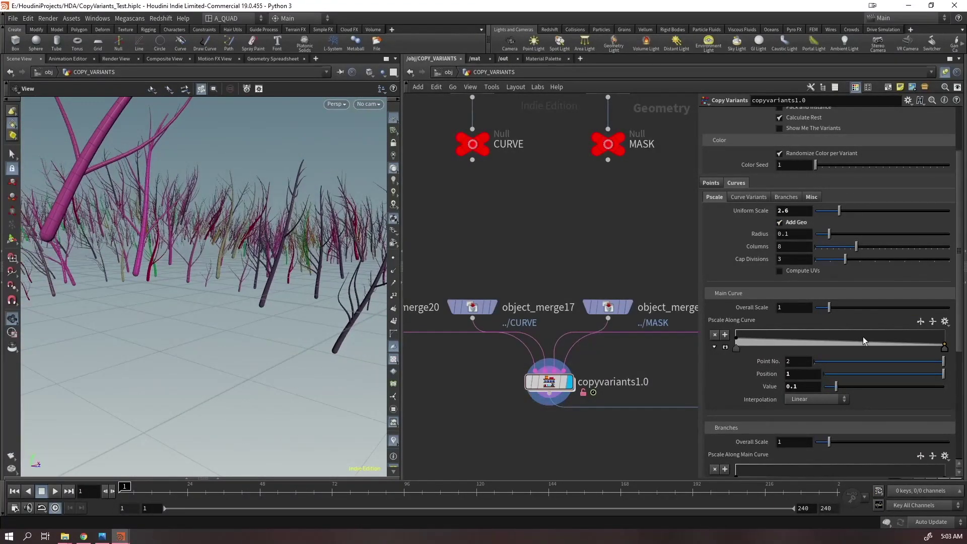
Set the Main Curve Overall Scale to 1.55 and view the thicker trunks across the whole scatter
click(848, 308)
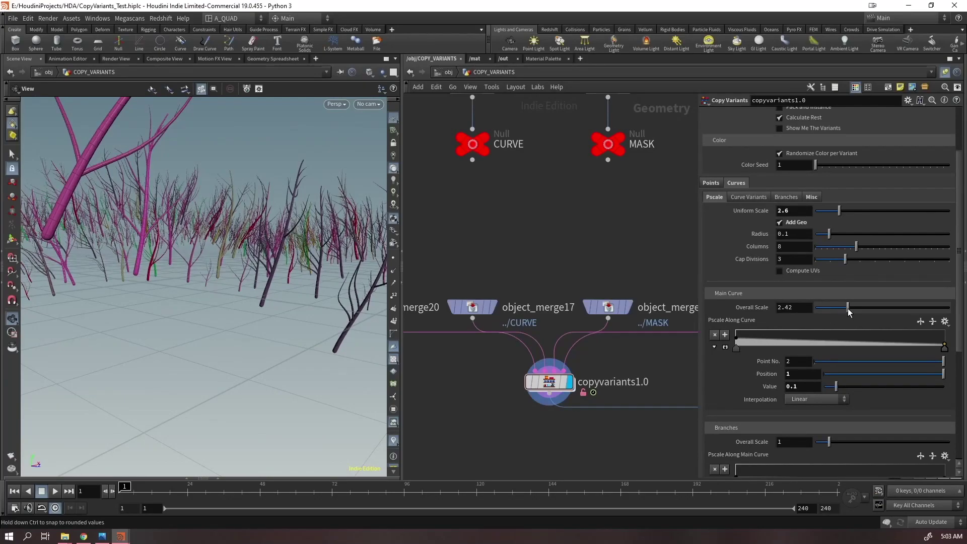
click(837, 308)
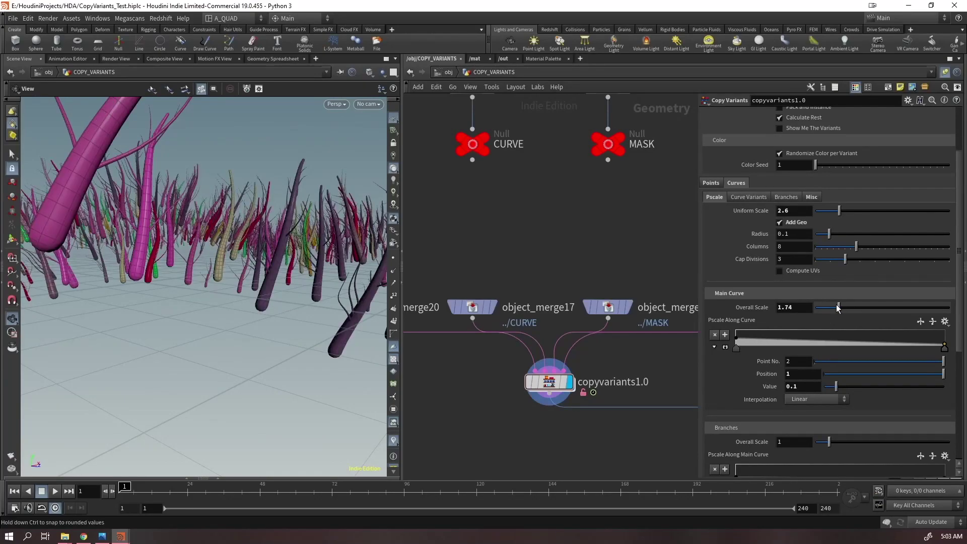
drag(259, 249, 272, 299)
right_drag(271, 299, 183, 375)
drag(183, 375, 226, 237)
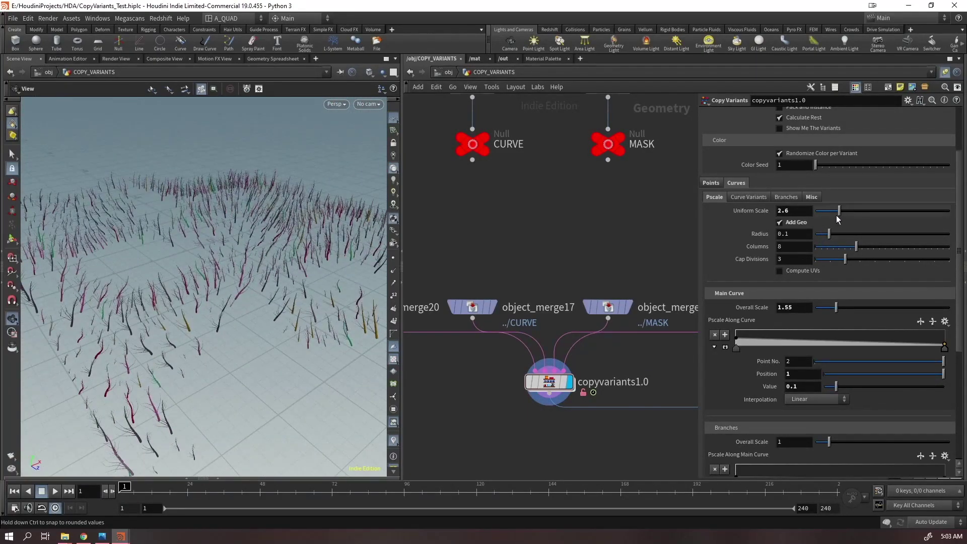
Set the Uniform Scale of the curves to 3.48 and inspect the larger trees up close
drag(839, 211, 852, 210)
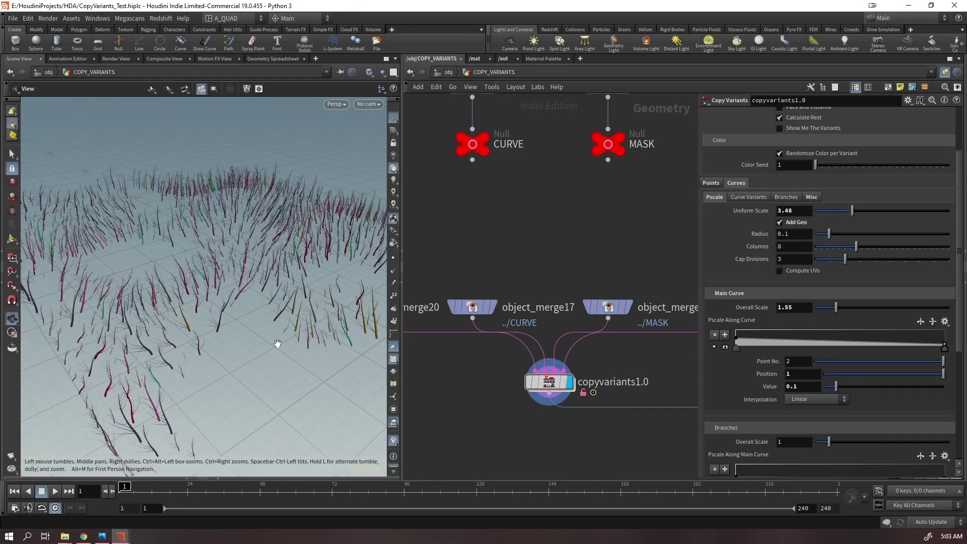
scroll(257, 293, up, 3)
scroll(256, 293, up, 6)
drag(256, 293, 270, 153)
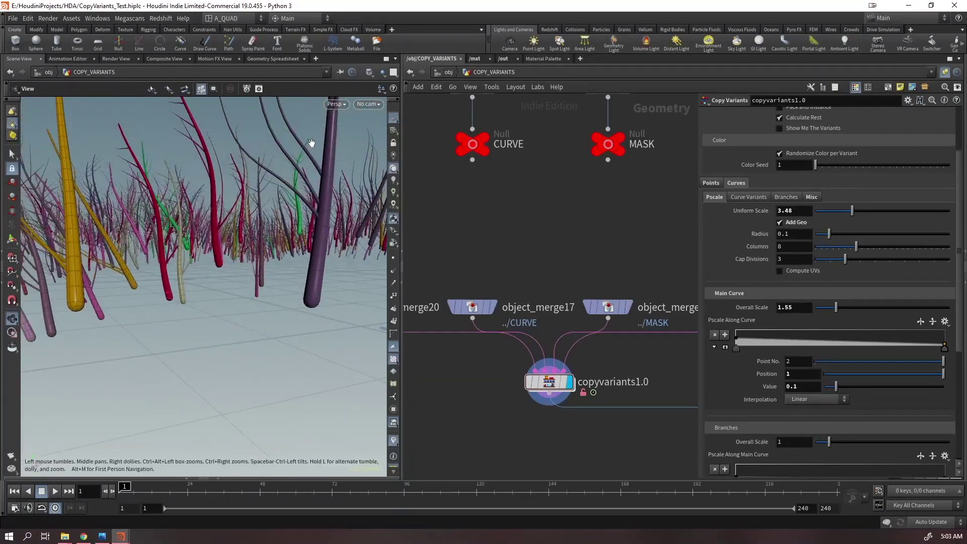
middle_drag(311, 144, 274, 299)
drag(274, 299, 313, 215)
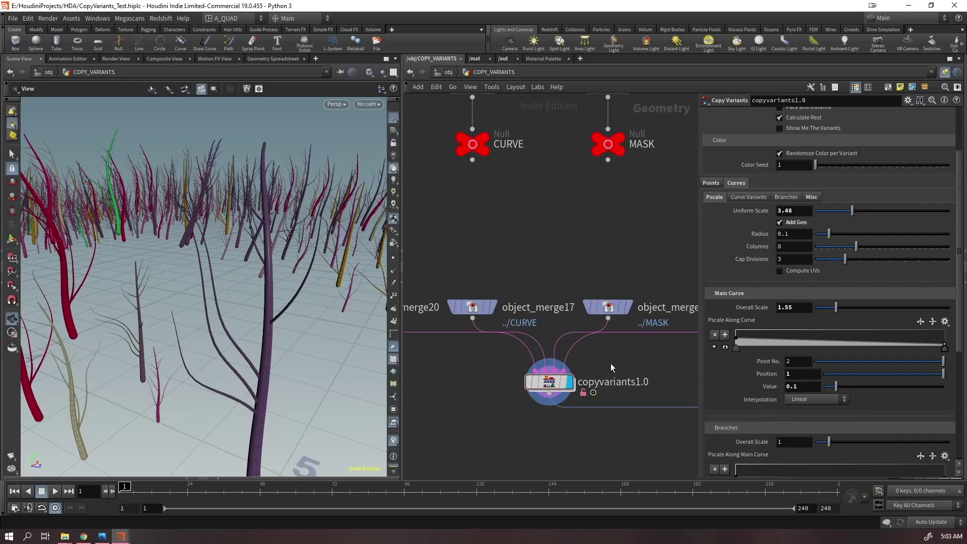
Examine the scattered curve variants in the viewport and the node network inside copyvariants1.0
scroll(778, 418, down, 4)
scroll(213, 257, down, 5)
drag(213, 257, 156, 353)
right_drag(156, 353, 139, 383)
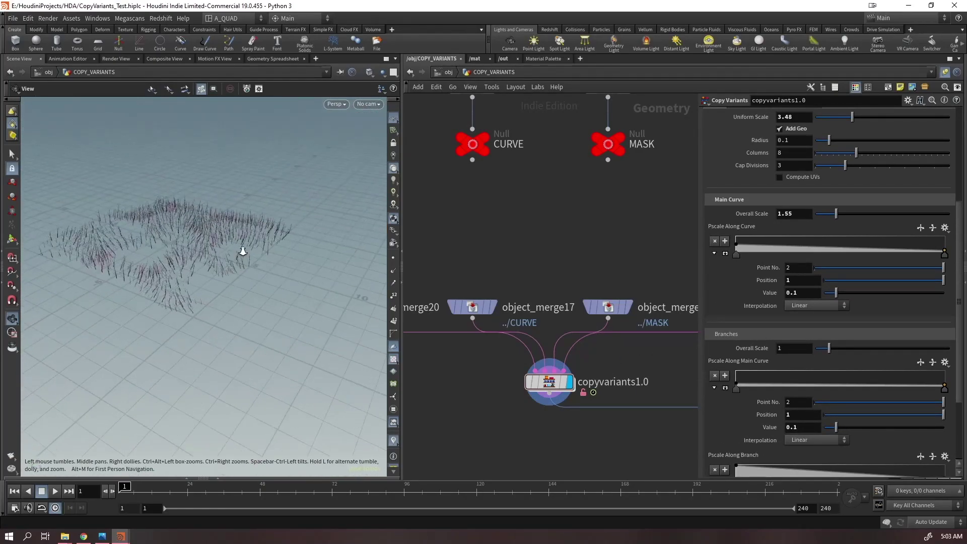
scroll(218, 258, up, 5)
double_click(549, 383)
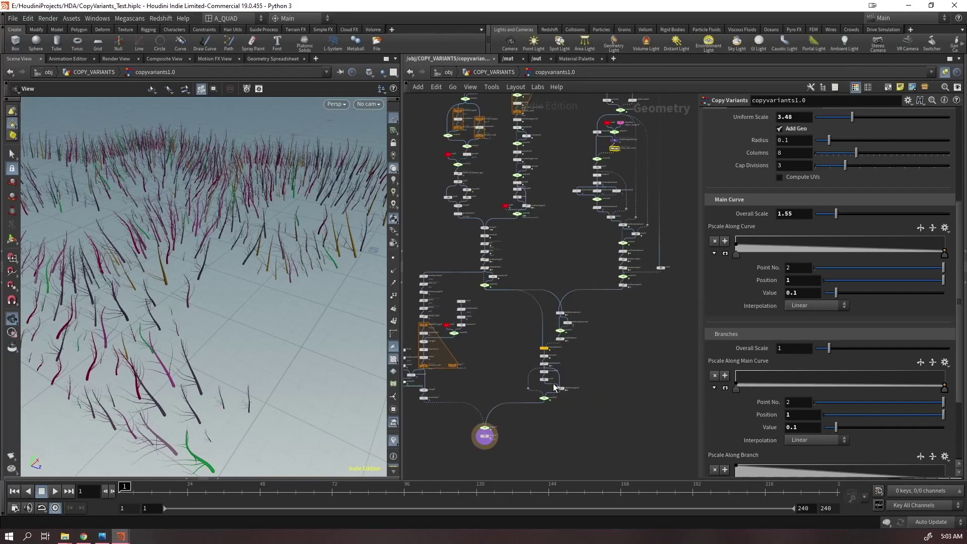
click(587, 245)
scroll(604, 254, down, 4)
drag(583, 105, 516, 463)
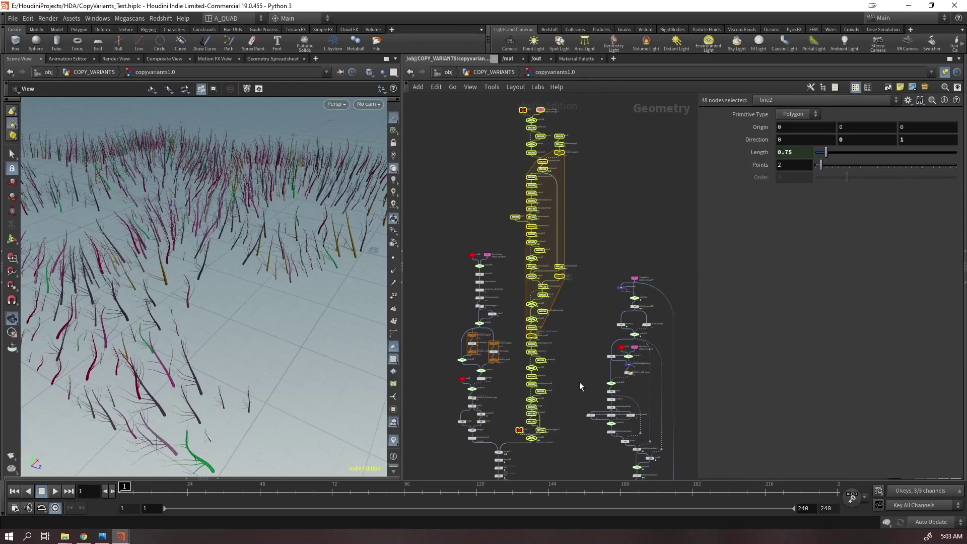
middle_drag(569, 346, 591, 262)
scroll(591, 263, up, 1)
drag(465, 170, 519, 383)
middle_drag(634, 233, 625, 410)
click(517, 284)
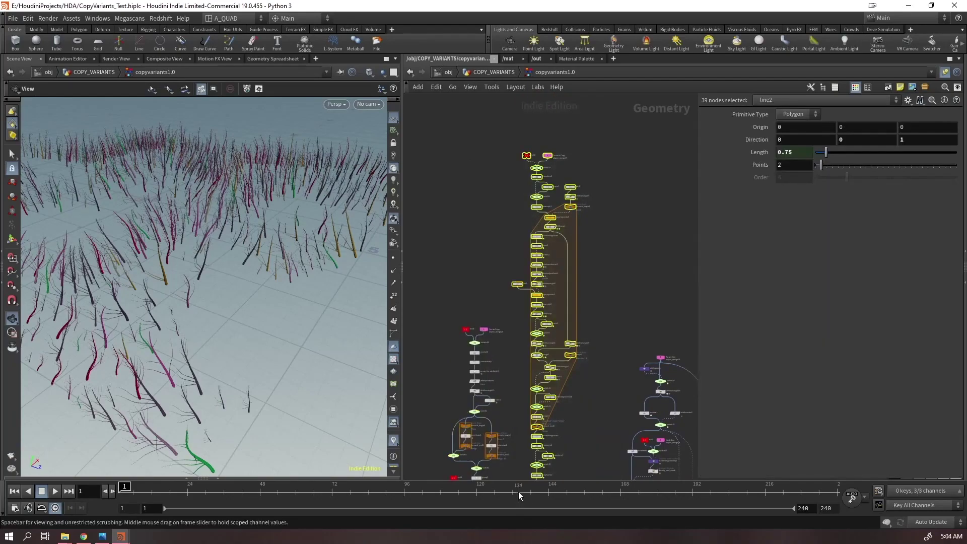
drag(247, 241, 207, 204)
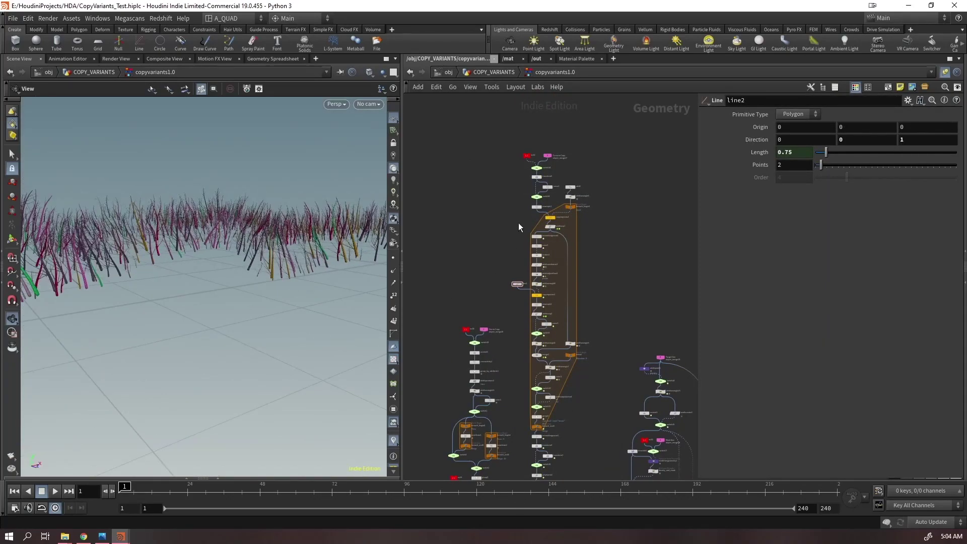
click(497, 73)
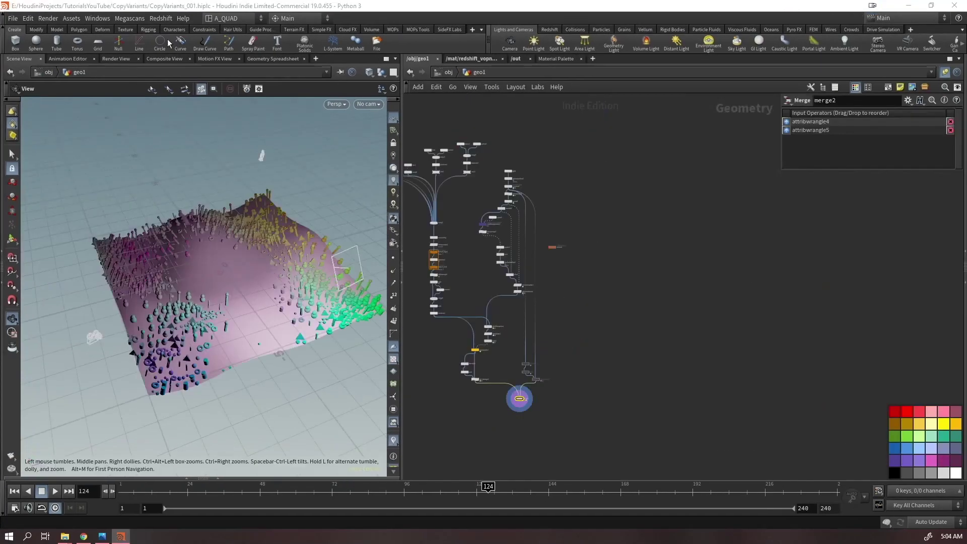
In the CopyVariants_001.hiplc scene, add a Line node in an empty area of geo1 and display it
click(244, 188)
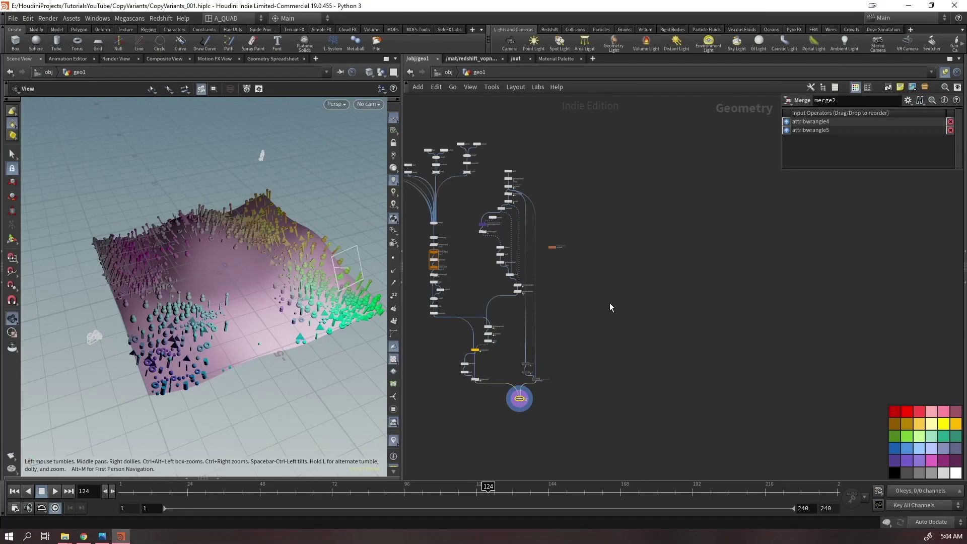
key(Tab)
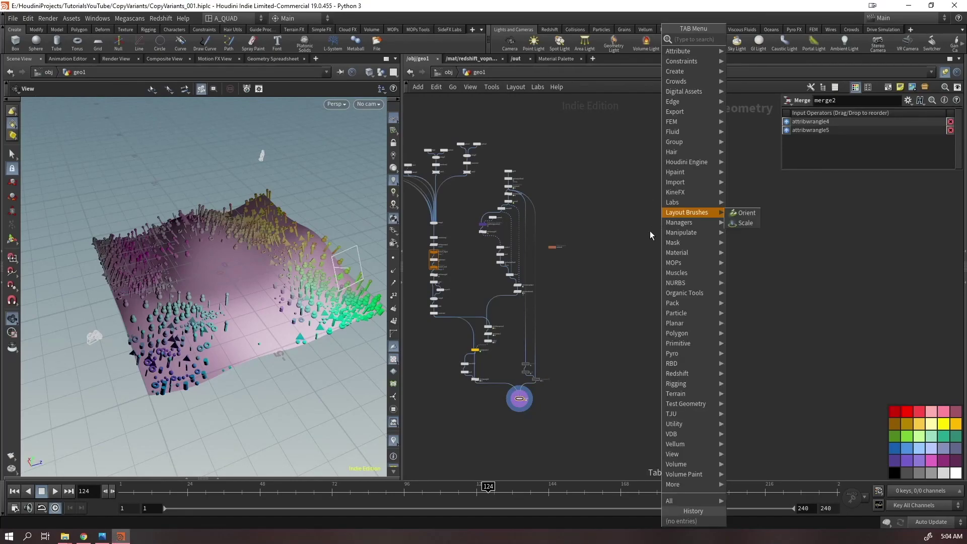
text(line)
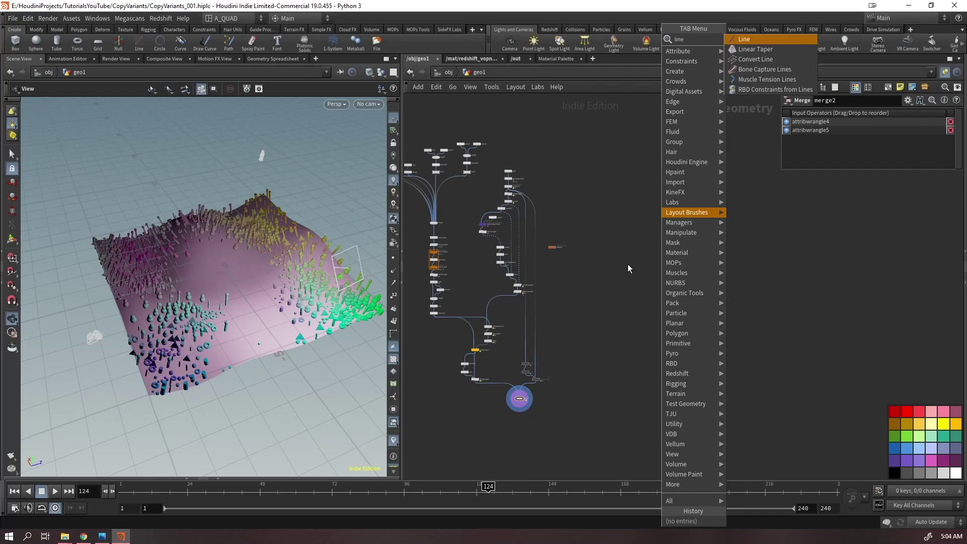
key(Return)
click(688, 169)
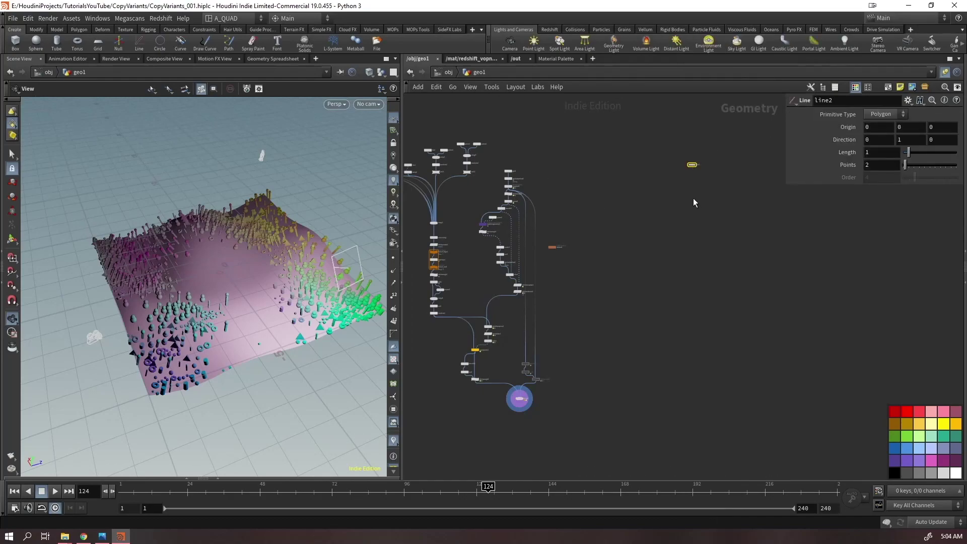
key(f)
click(701, 286)
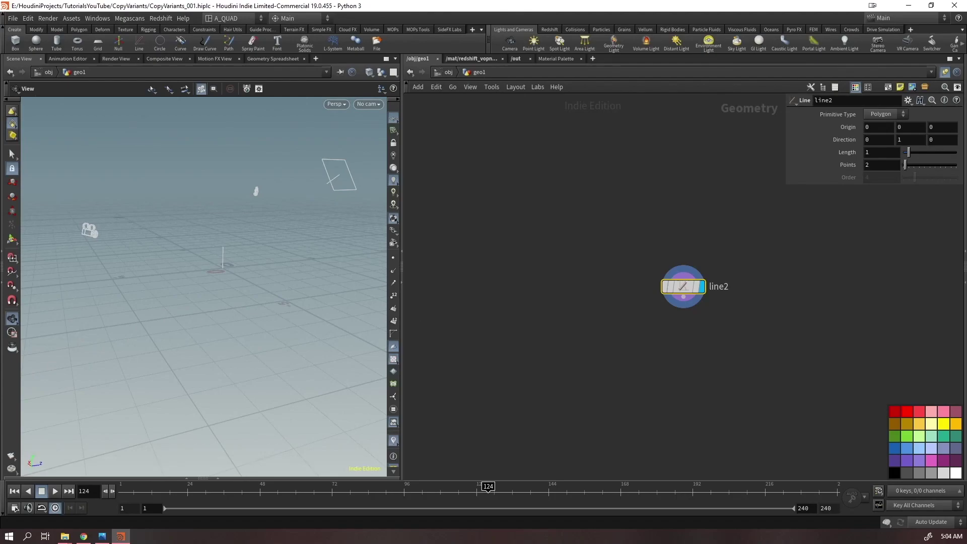
Frame the displayed line in the viewport and turn on point display
scroll(658, 378, up, 1)
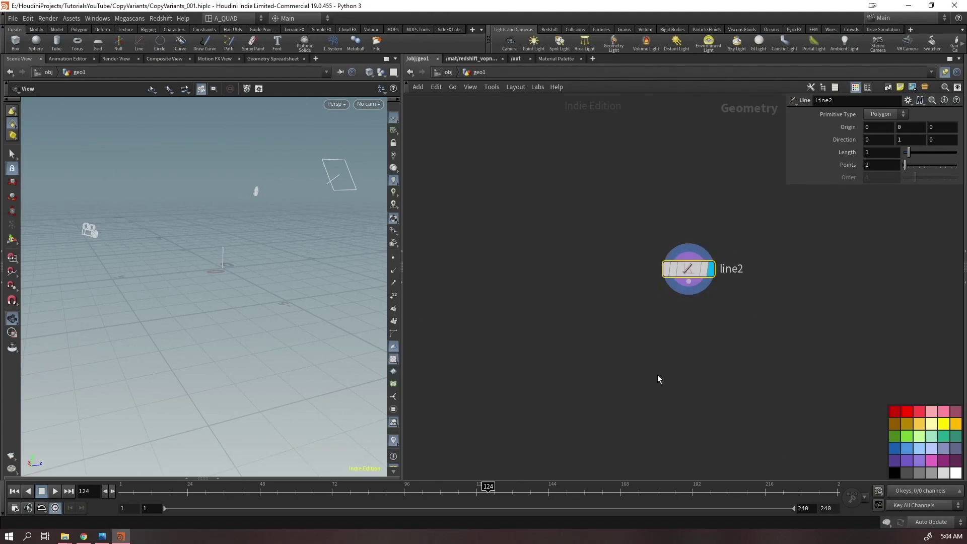
key(f)
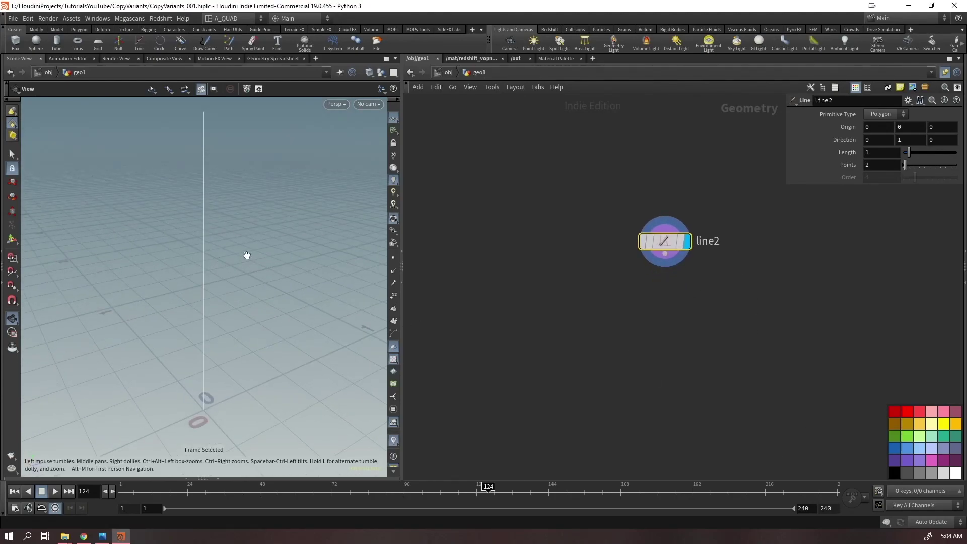
click(390, 258)
right_drag(255, 226, 246, 242)
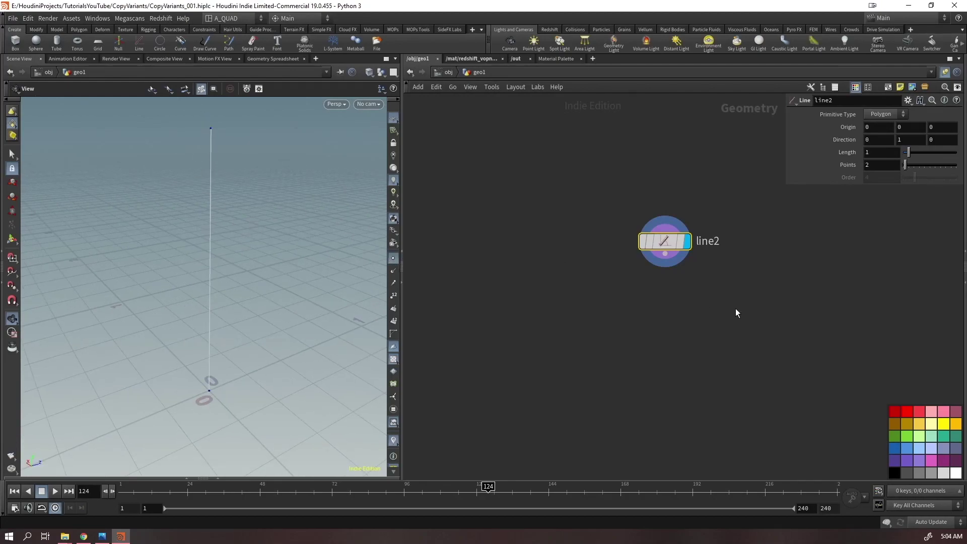
Append a Resample node to the new line
key(Tab)
text(res)
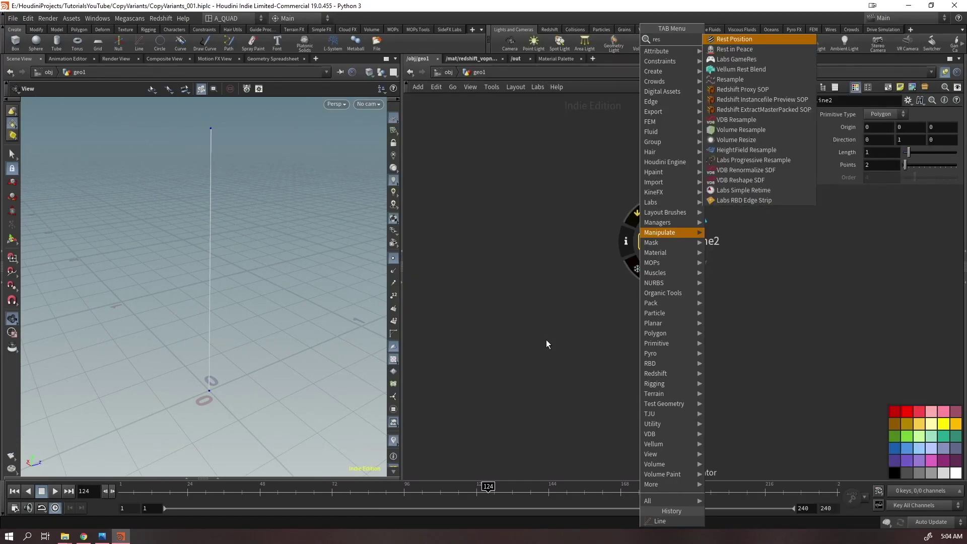
text(a)
key(Return)
Add an unconnected Rest in Peace node beside the line and resample chain
key(Tab)
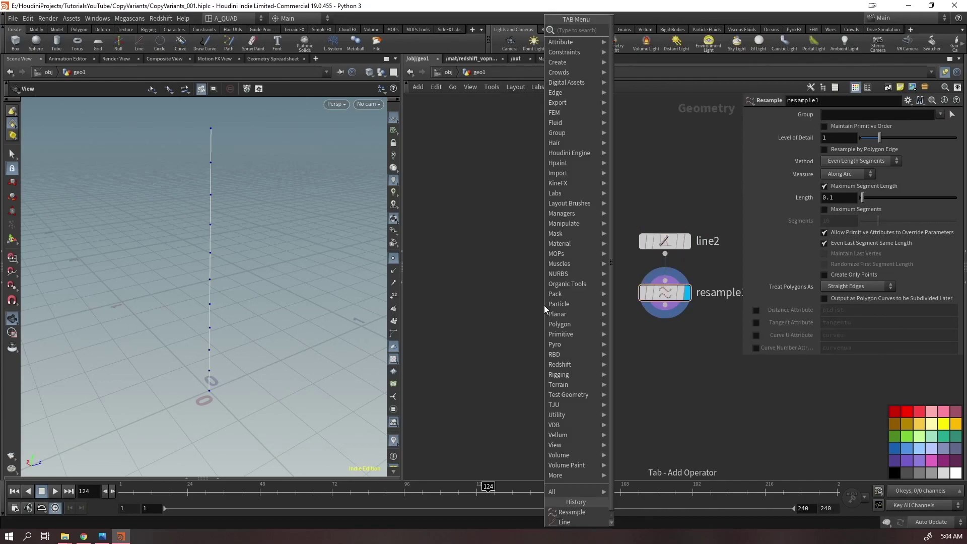
text(res)
click(626, 41)
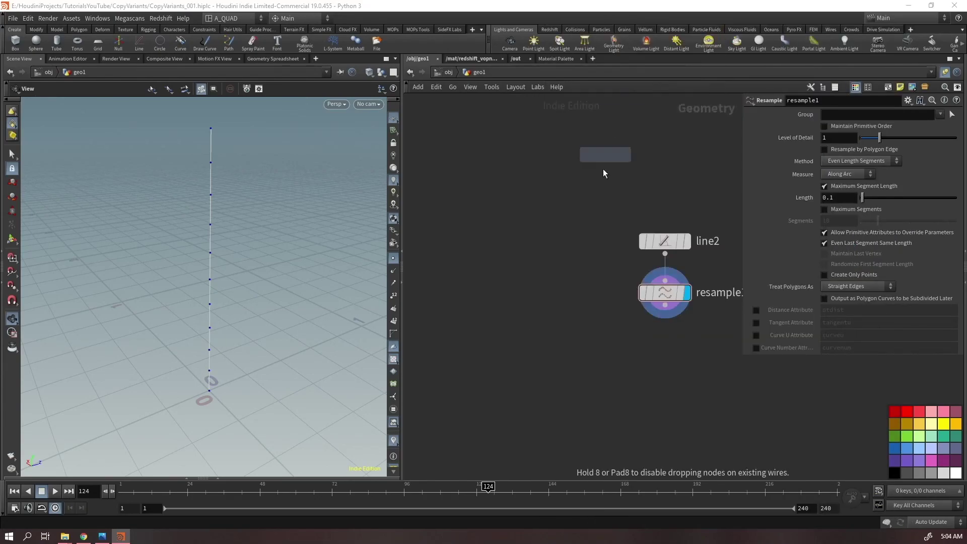
click(581, 310)
scroll(582, 311, up, 3)
middle_drag(590, 352, 533, 289)
drag(533, 244, 535, 336)
Inspect the time shift, rest and attribute wrangle setup inside the Rest in Peace node, and delete the node from geo1
double_click(534, 325)
middle_drag(630, 395, 517, 357)
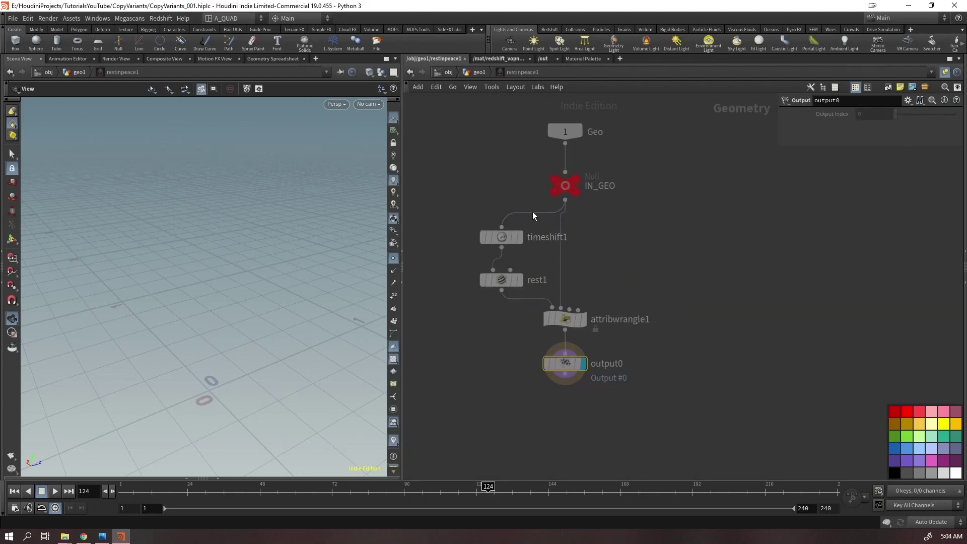
drag(470, 259, 512, 259)
click(564, 319)
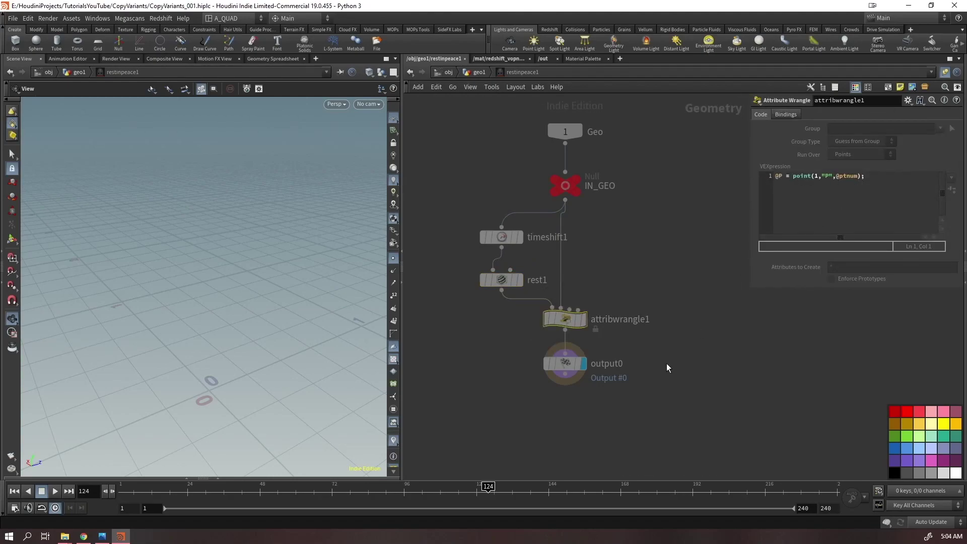
click(479, 72)
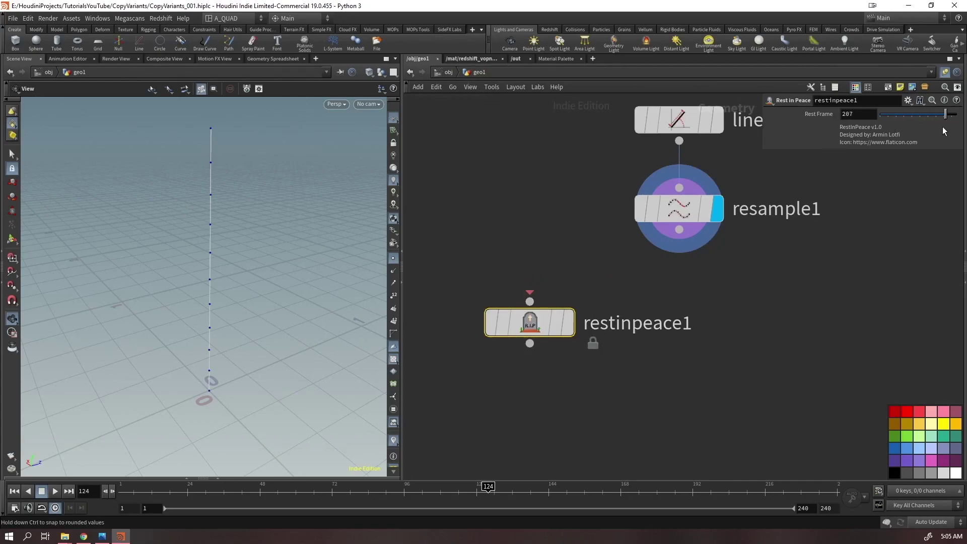
key(Delete)
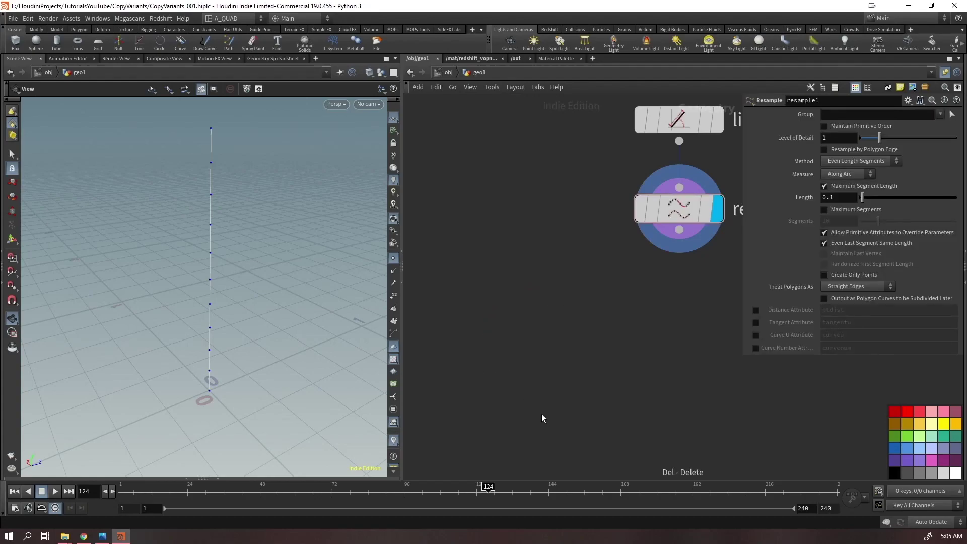
Set the Resample node's maximum segment length to 0.05 and enable its Curve U attribute curveu
middle_drag(628, 339, 525, 361)
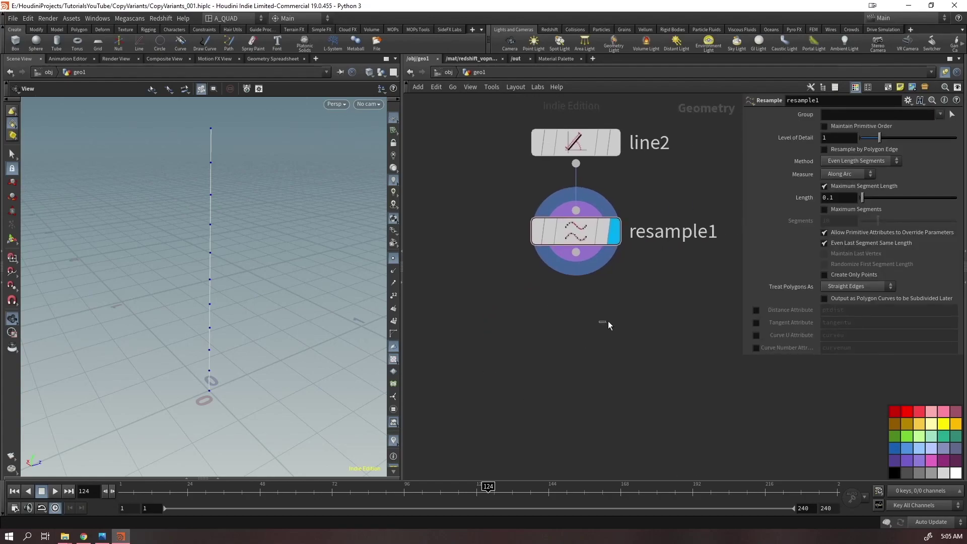
drag(605, 324, 548, 208)
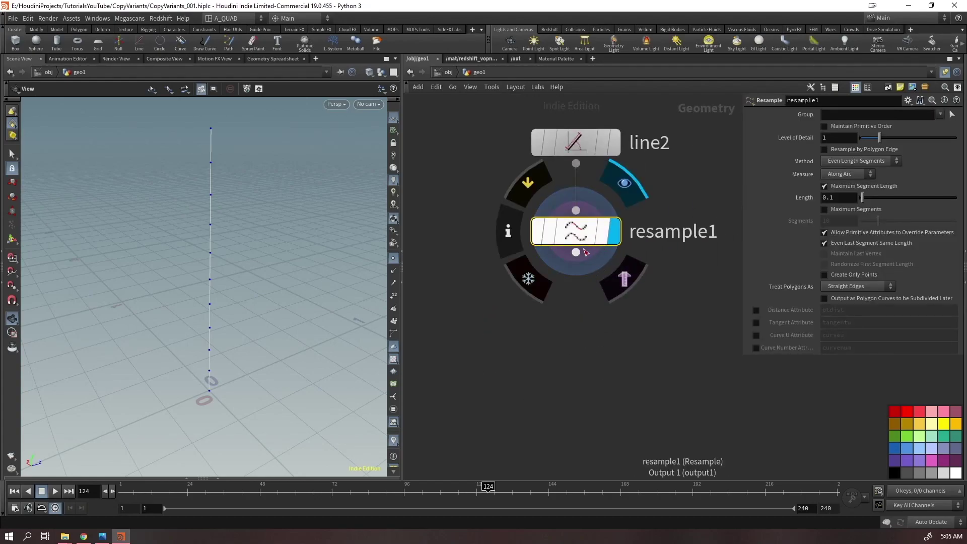
drag(827, 197, 753, 228)
text(0.05)
key(BackSpace)
text(5)
key(Return)
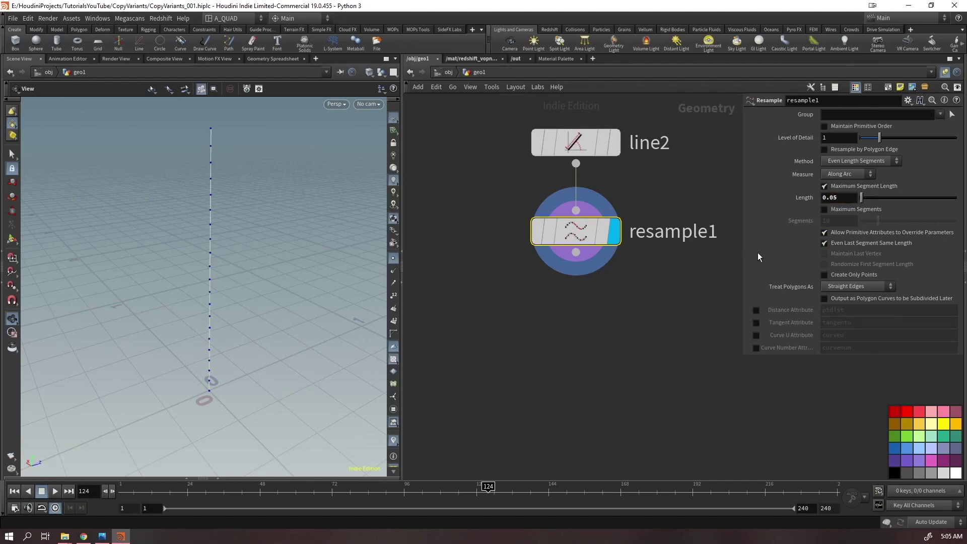
click(754, 335)
Append an Attribute VOP to the Resample node and open its VEX network
key(Tab)
text(av)
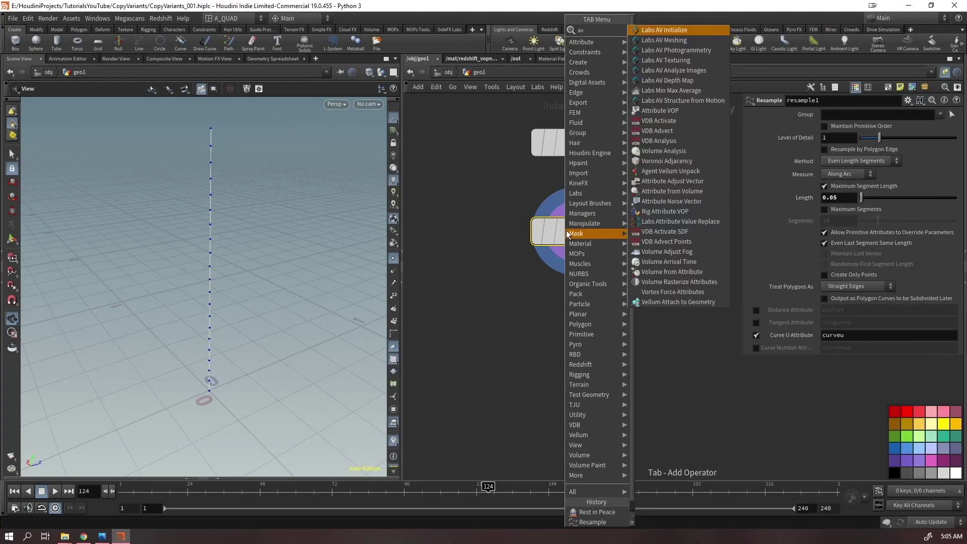
text(op)
key(Return)
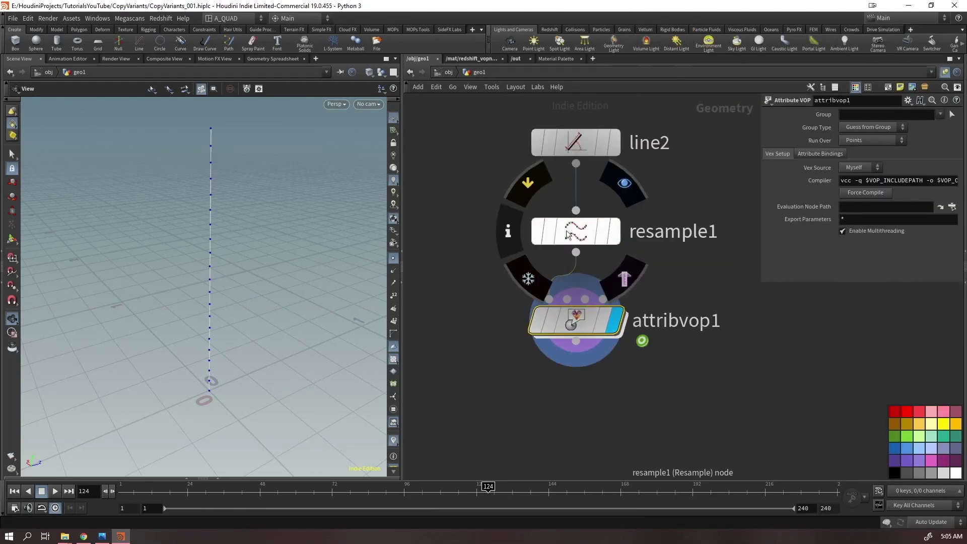
middle_drag(585, 397, 560, 317)
double_click(563, 250)
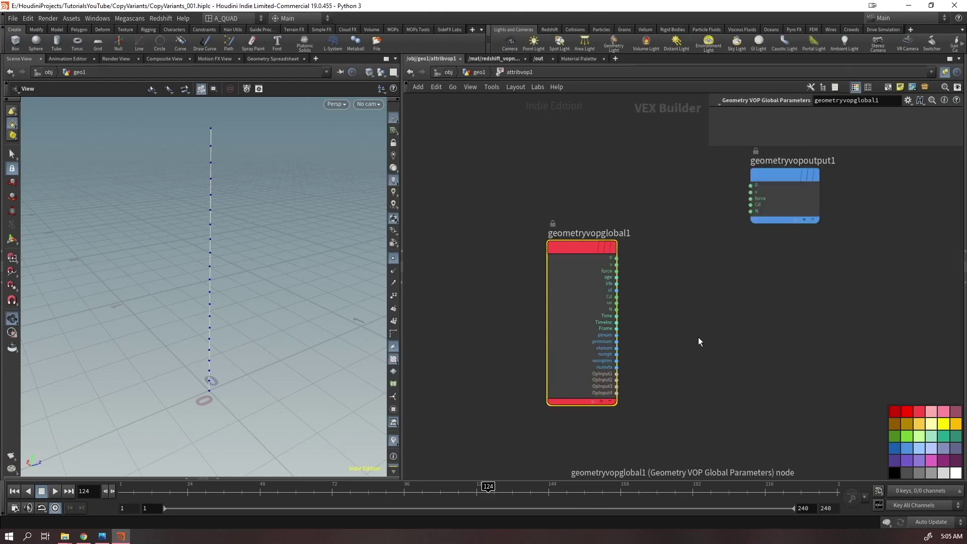
Move the geometry output node away from the globals and insert an Add node fed by P between them
middle_drag(755, 232, 646, 133)
drag(687, 121, 833, 199)
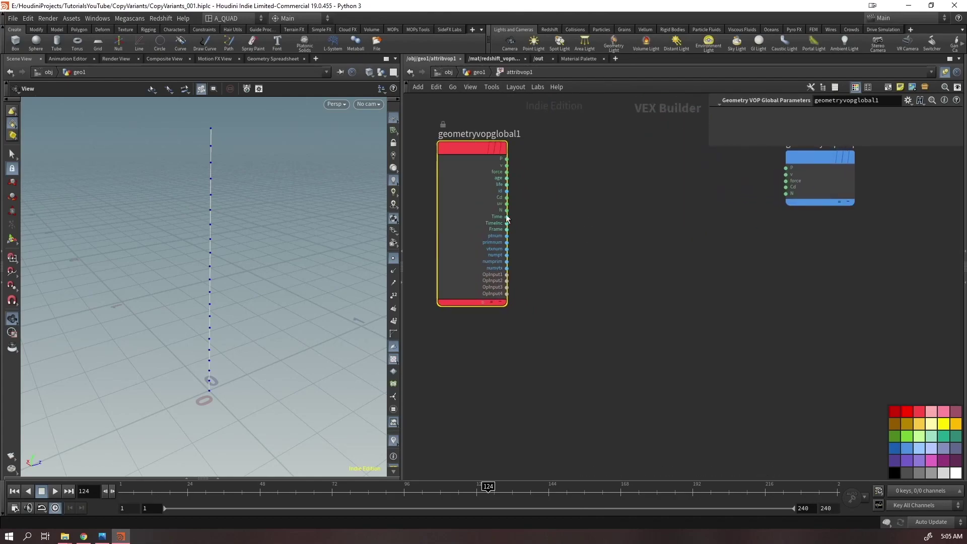
click(506, 159)
key(Tab)
text(add)
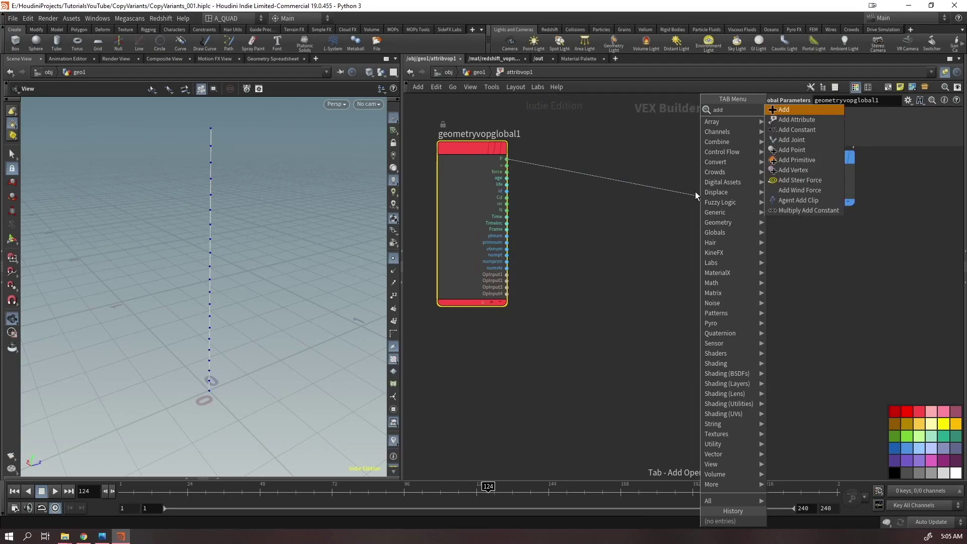
key(Return)
drag(691, 195, 664, 147)
Add an Anti-Aliased Noise node driven by P, wire its noise into the Add node's second input, and lay out the nodes
click(506, 159)
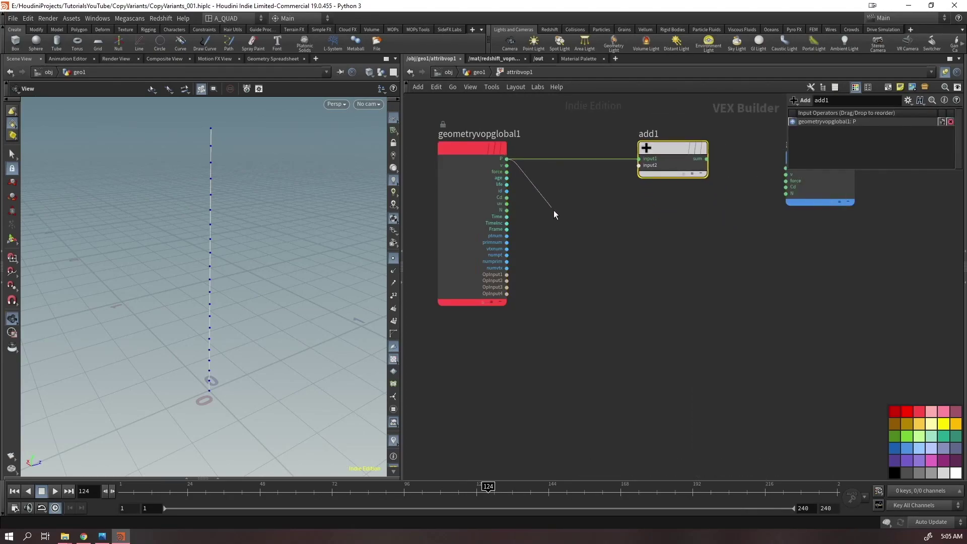
key(Tab)
text(aanoise)
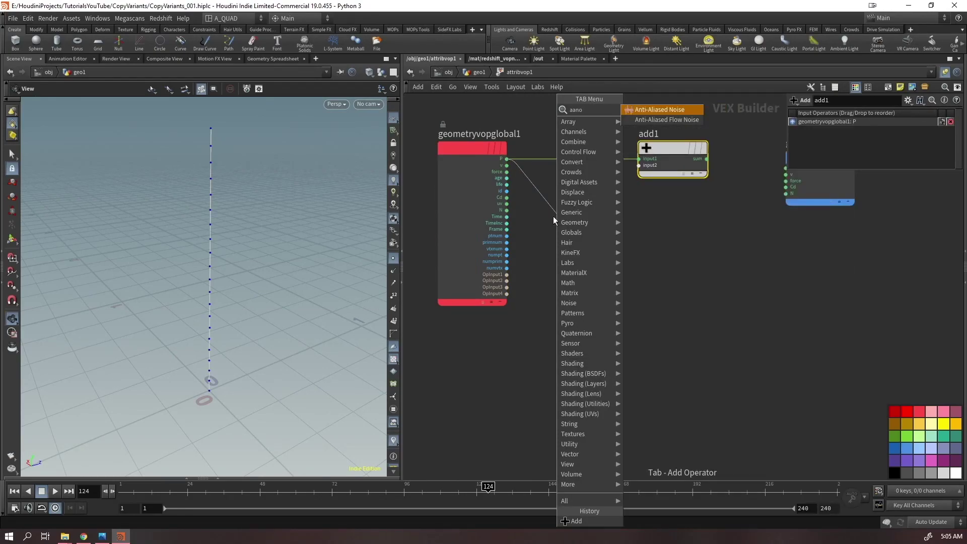
key(Return)
click(639, 165)
key(l)
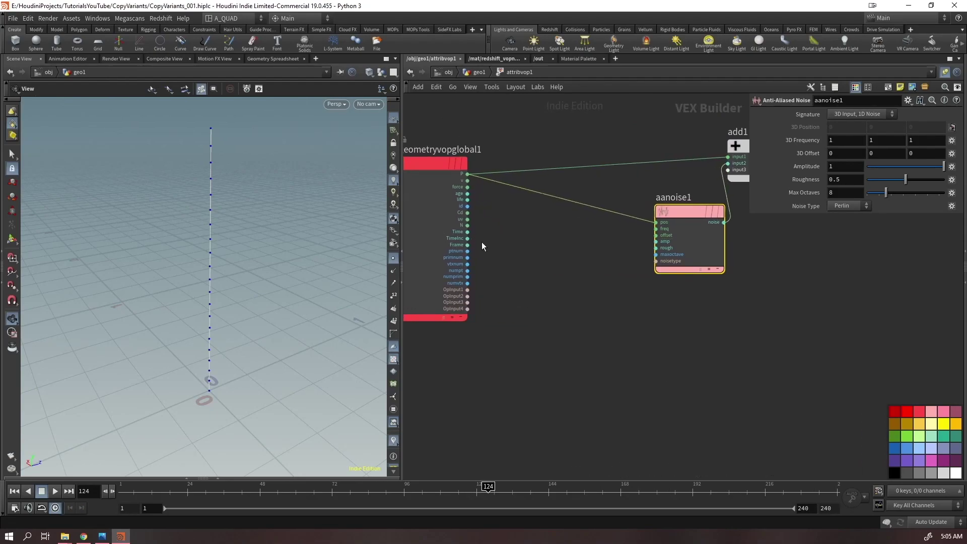
Insert a Vector to Vector4 node between P and the noise position, and wire Time into its fourth component
key(Tab)
text(vv4)
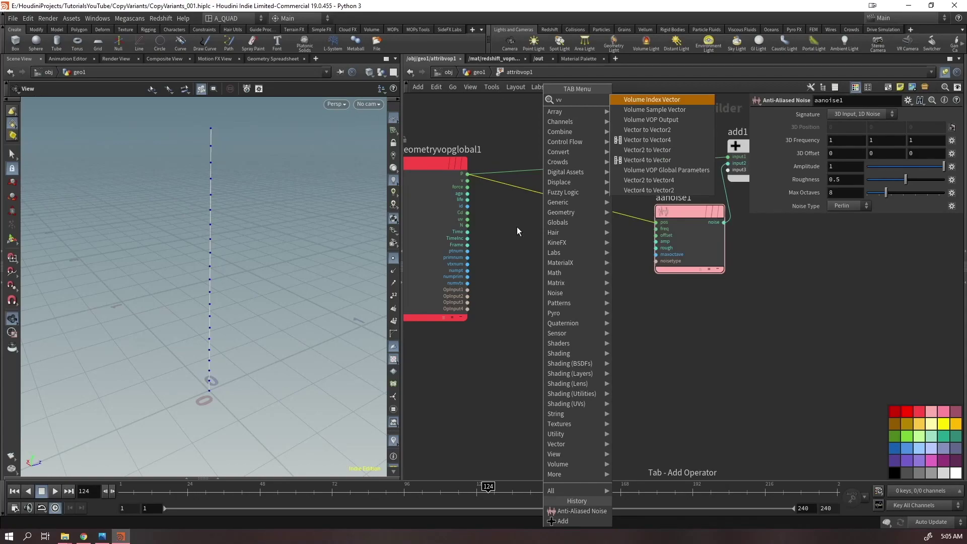
key(Return)
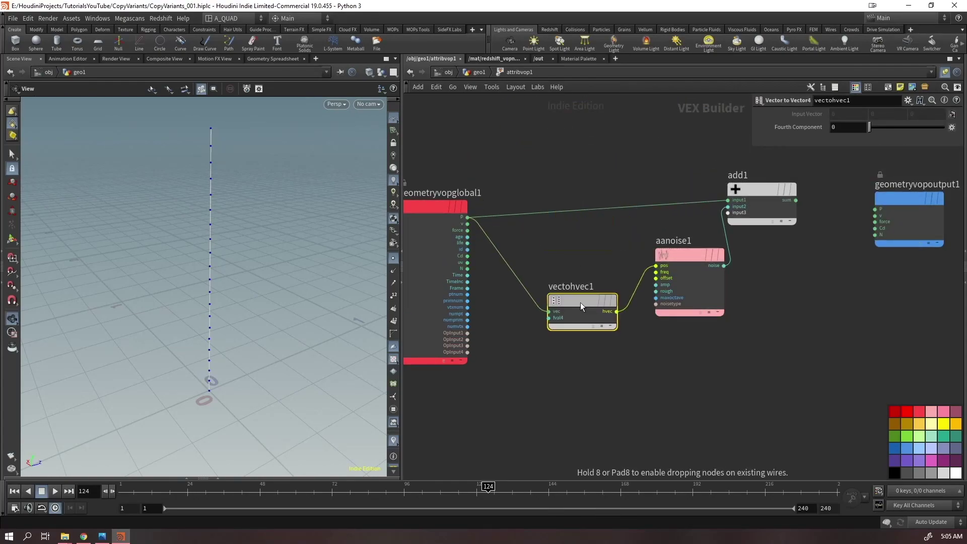
click(593, 255)
drag(561, 272, 467, 275)
middle_drag(785, 309, 662, 279)
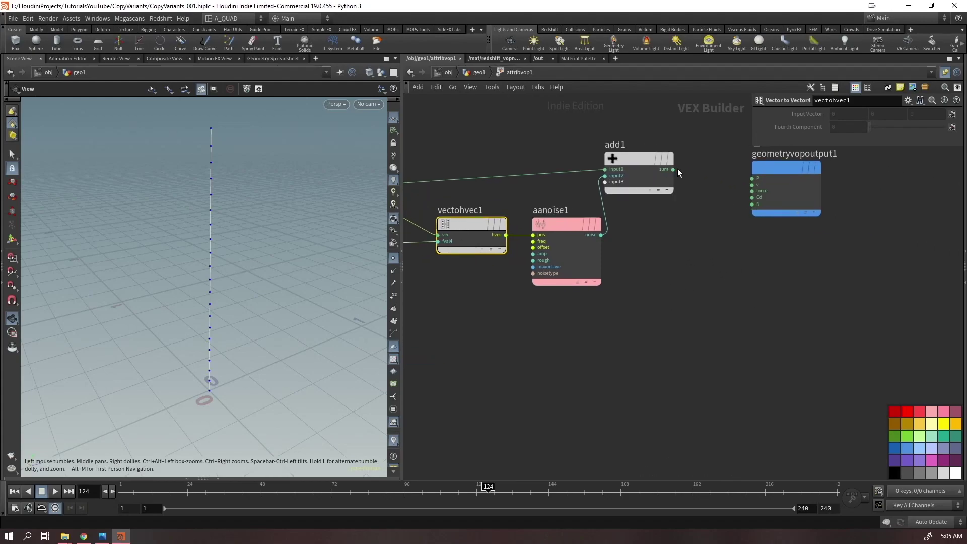
Wire the Add node's sum into the geometry output's P and set the Anti-Aliased Noise signature to 4D Input, 3D Noise
drag(672, 169, 750, 179)
drag(154, 269, 244, 242)
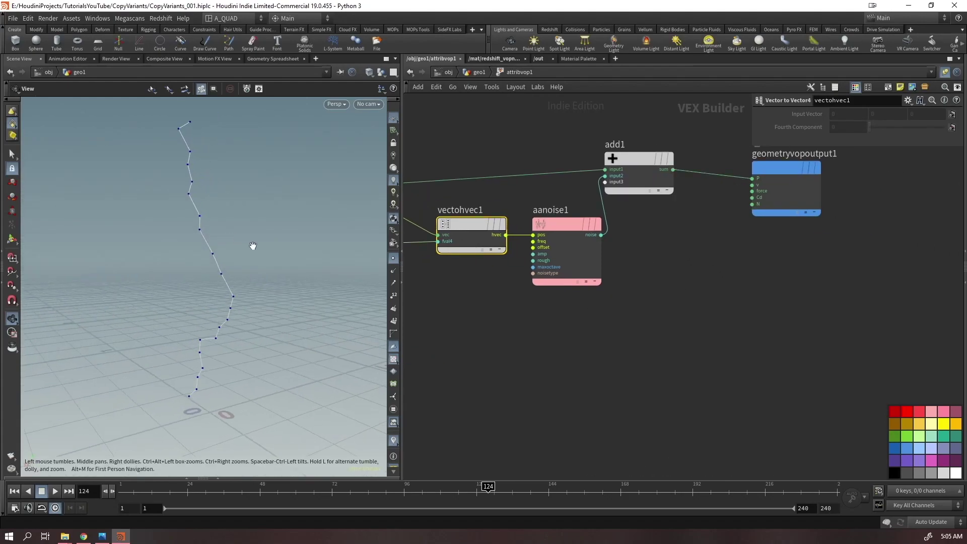
drag(587, 319, 569, 255)
click(886, 114)
click(856, 135)
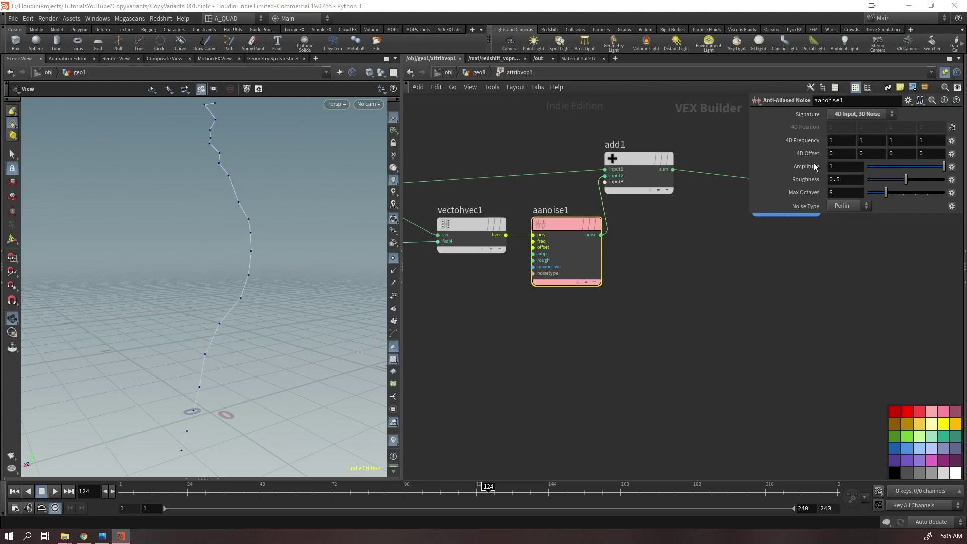
Play the animation to examine the noise motion along the line, and rewind to the first frame
middle_drag(504, 327, 564, 318)
drag(234, 302, 196, 353)
scroll(194, 355, down, 3)
key(Up)
drag(235, 326, 252, 297)
key(ctrl+Up)
Insert a Multiply node between the noise output and the Add node's second input
mouse_move(707, 167)
mouse_down()
mouse_move(750, 164)
mouse_move(707, 167)
mouse_move(715, 180)
mouse_up()
key(Tab)
text(multiply)
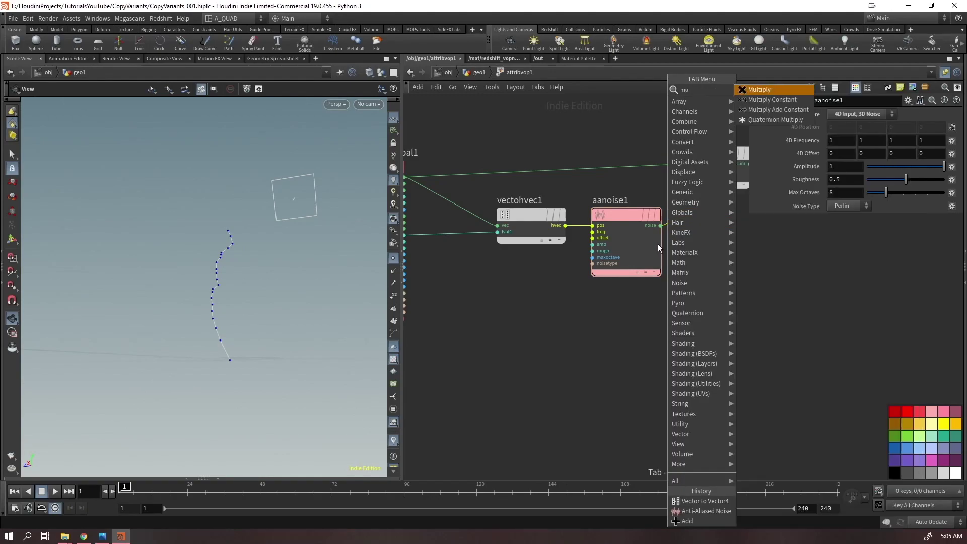
key(Return)
Add a Bind node named curveu and feed it into the Multiply node's second input
click(722, 215)
key(Tab)
text(bind)
key(Return)
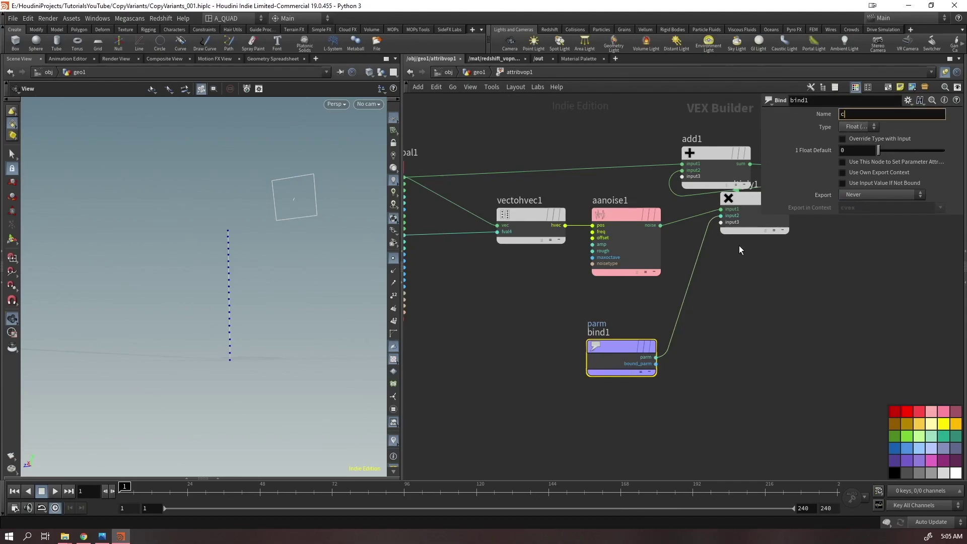
key(Return)
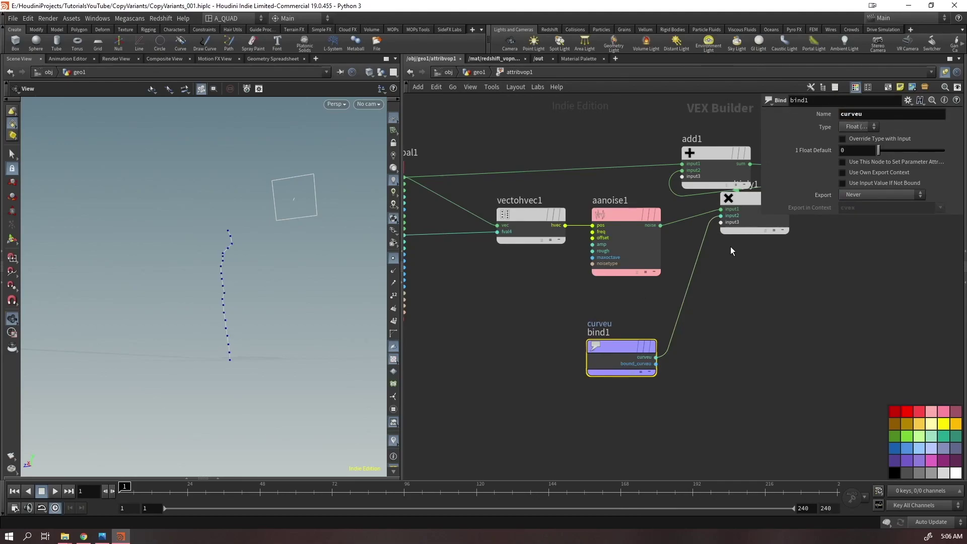
With the animation playing, set the noise's Roughness to 0 and all four 4D Frequency components to 2
key(Up)
drag(242, 339, 328, 356)
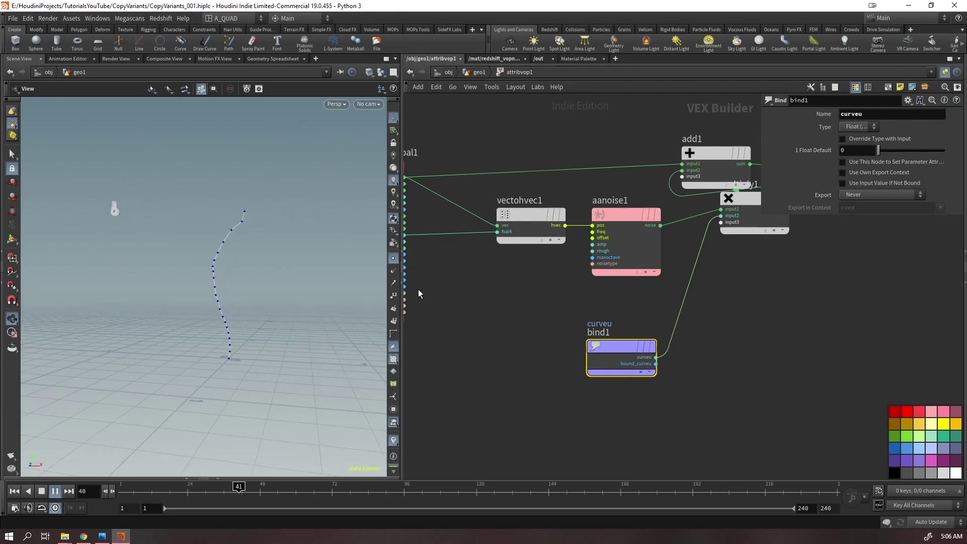
click(637, 246)
drag(905, 179, 864, 179)
middle_drag(806, 139, 859, 139)
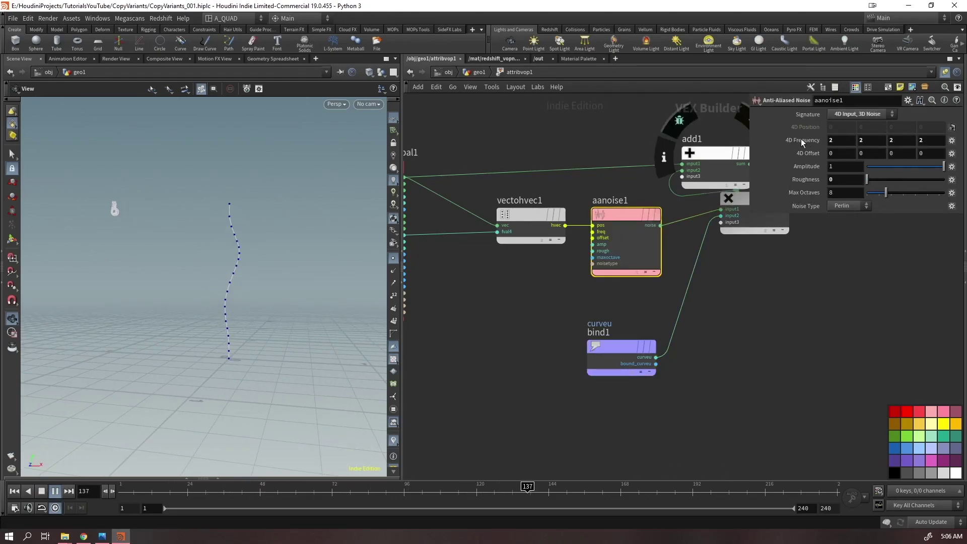
Insert a Multiply Constant node between Time and the Vector to Vector4's fourth component, with a multiplier of 0.344
middle_drag(474, 306, 561, 311)
click(523, 242)
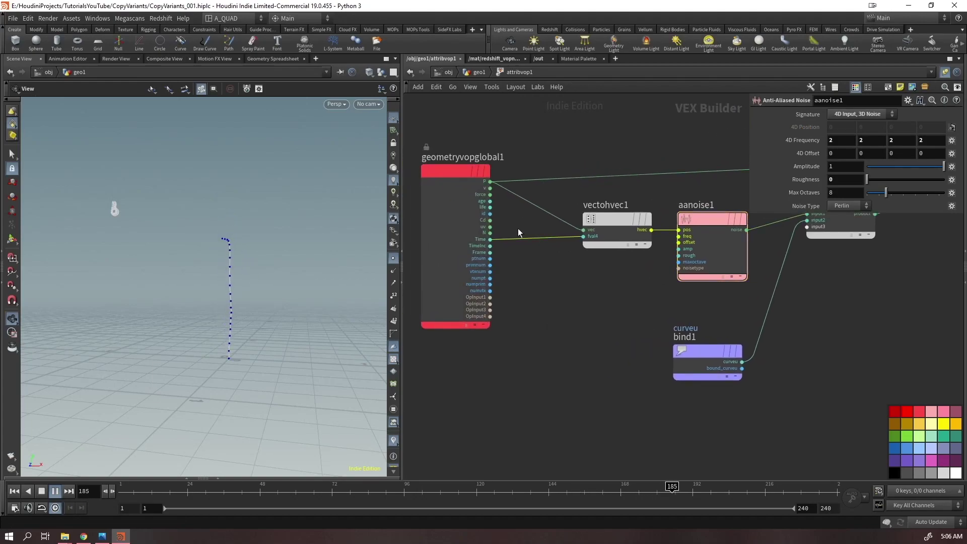
key(Tab)
text(mulcon)
key(Return)
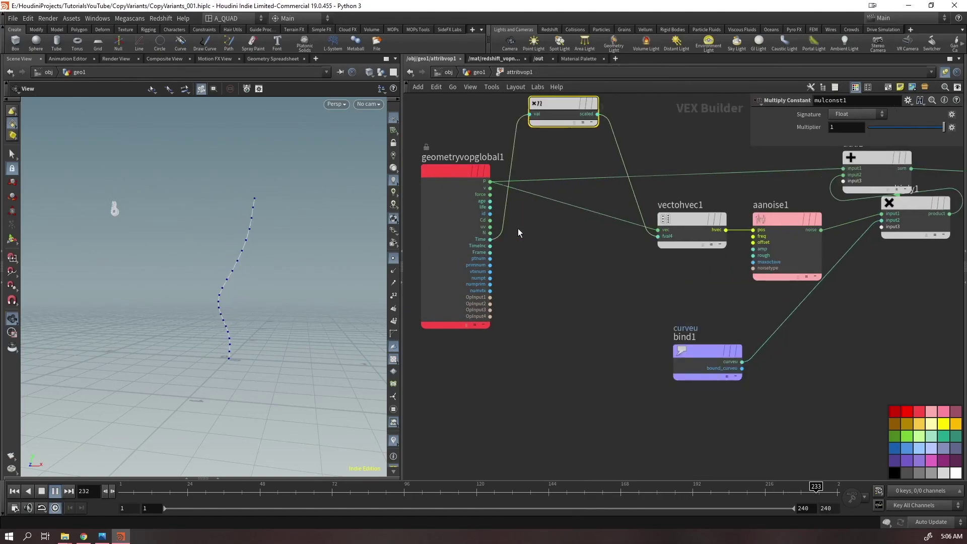
drag(944, 126, 916, 128)
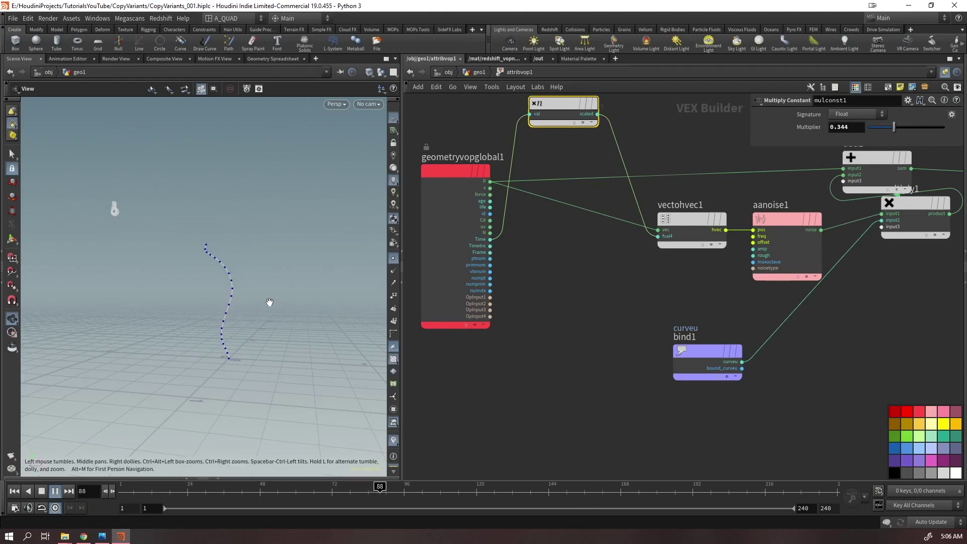
Rearrange the VEX nodes into a tidy chain from the globals through the noise and Multiply to the output
key(h)
middle_drag(633, 330, 537, 339)
drag(794, 215, 719, 249)
drag(710, 210, 717, 247)
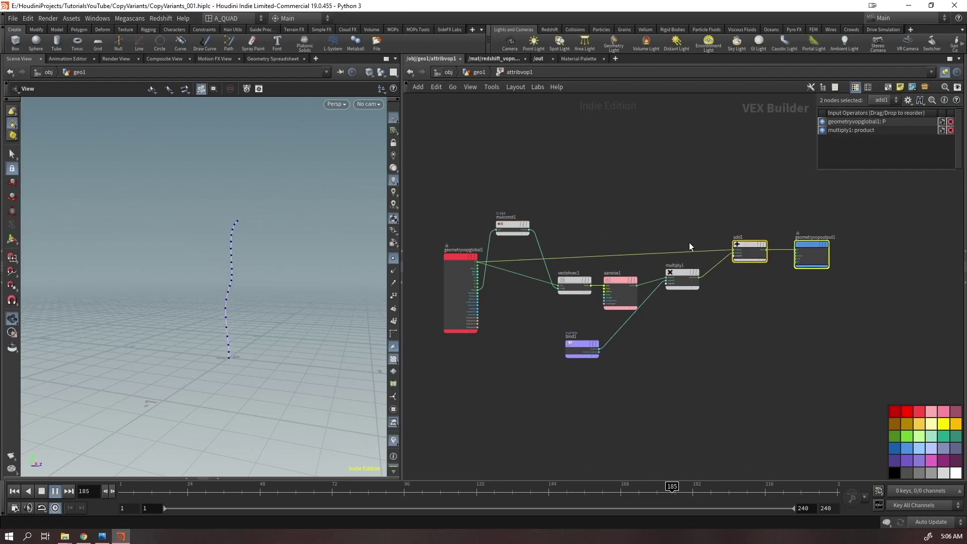
drag(519, 233, 529, 302)
drag(459, 292, 471, 287)
drag(575, 351, 615, 336)
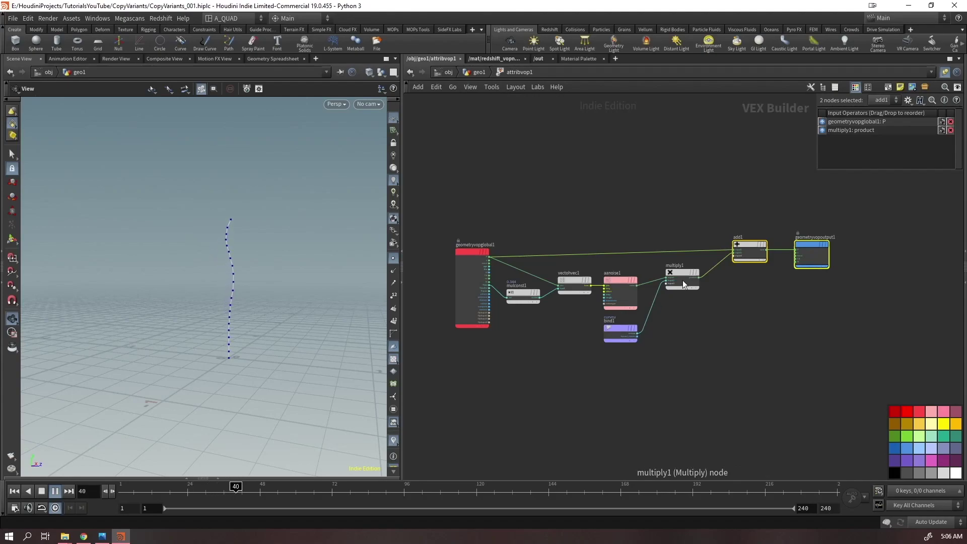
drag(679, 280, 673, 305)
mouse_move(863, 284)
mouse_down()
mouse_move(770, 252)
mouse_move(714, 267)
mouse_move(729, 272)
mouse_up()
shift+click(749, 255)
click(656, 210)
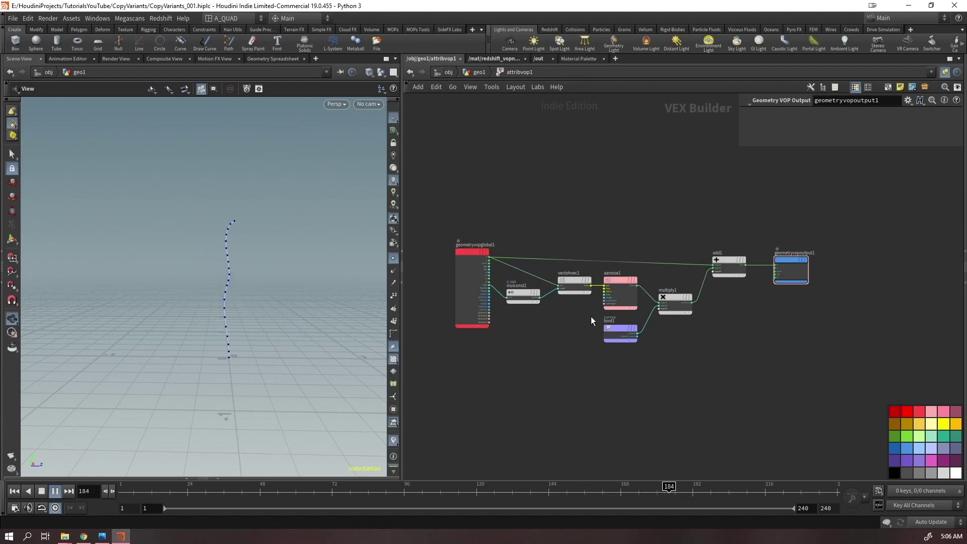
Add a Float to Vector4 node wired into the noise's offset input and place it below the Vector to Vector4 node
scroll(588, 315, up, 10)
click(635, 230)
scroll(584, 177, up, 2)
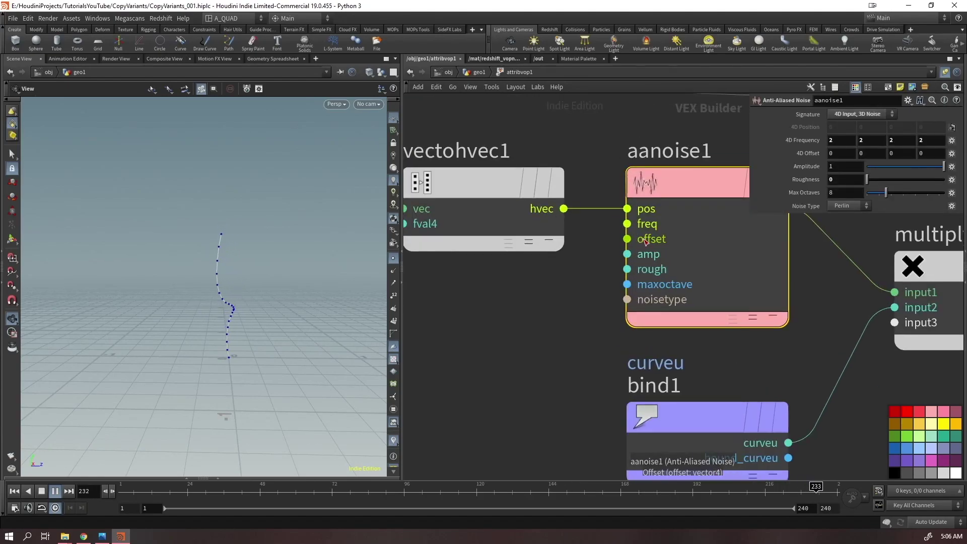
key(Tab)
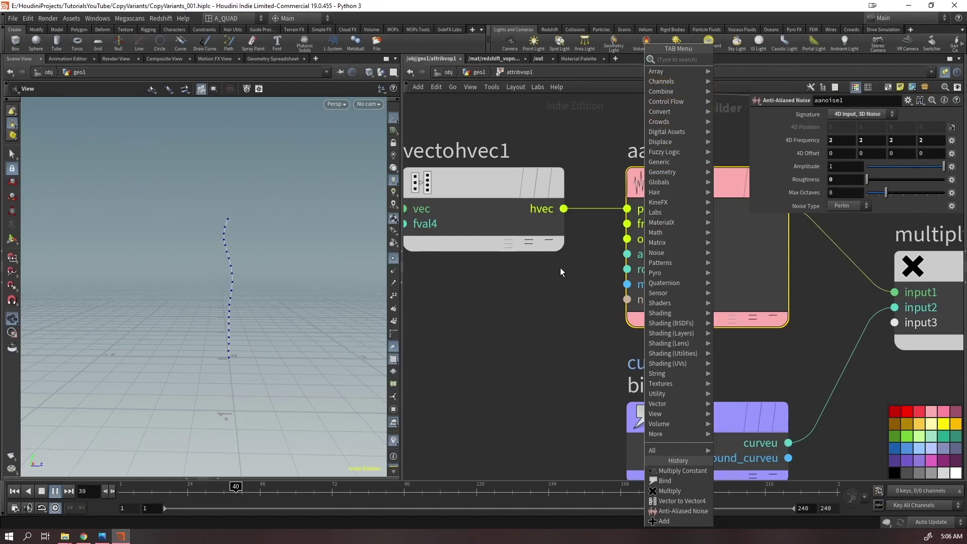
click(573, 247)
drag(628, 240, 561, 292)
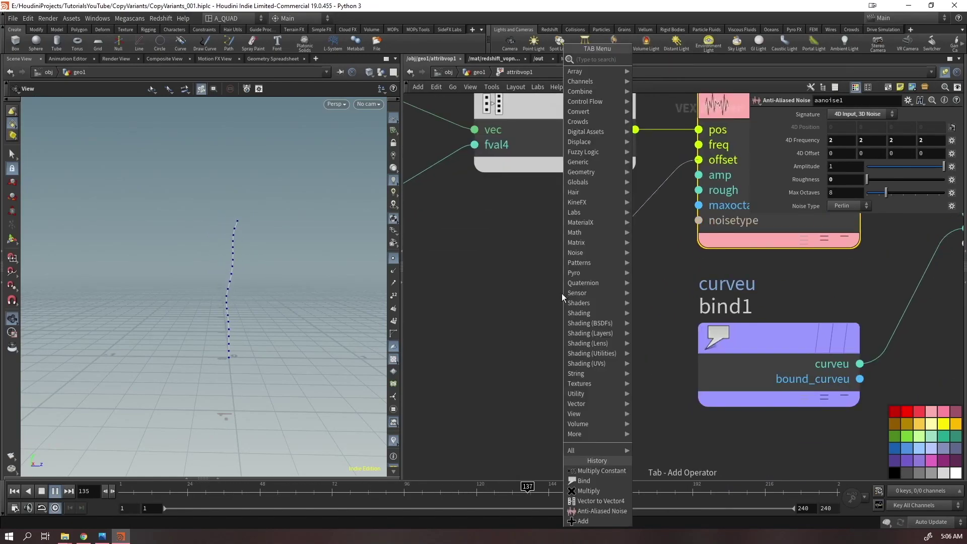
text(ftv)
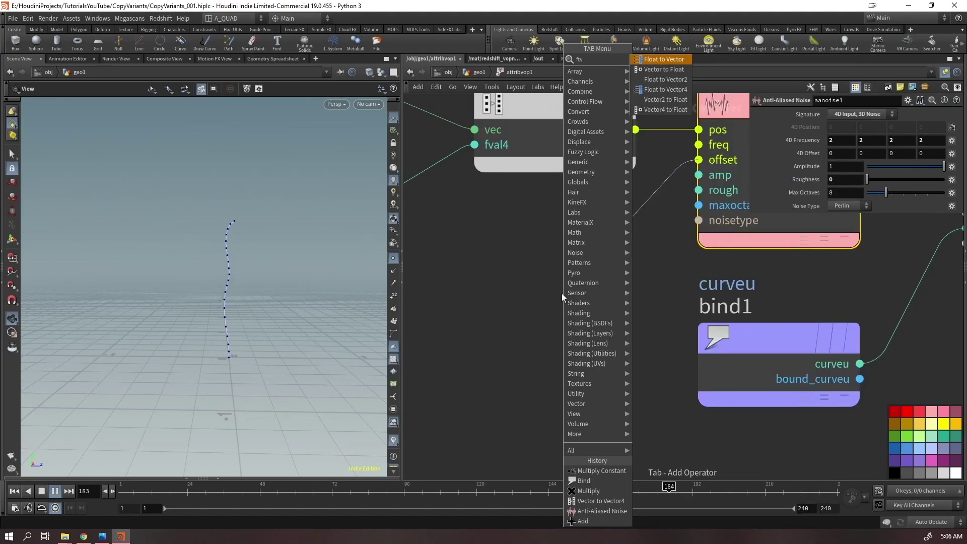
text(4)
key(Return)
drag(554, 293, 546, 316)
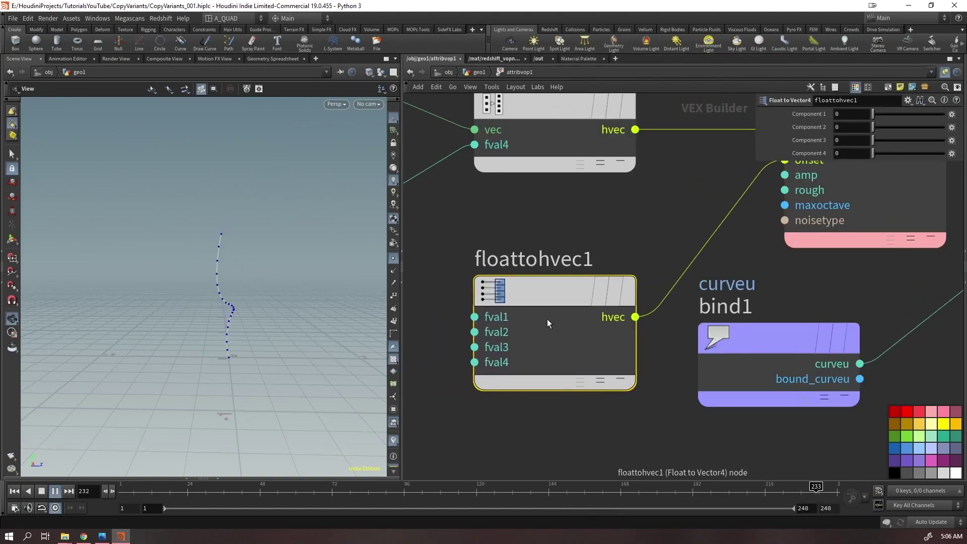
key(h)
key(Tab)
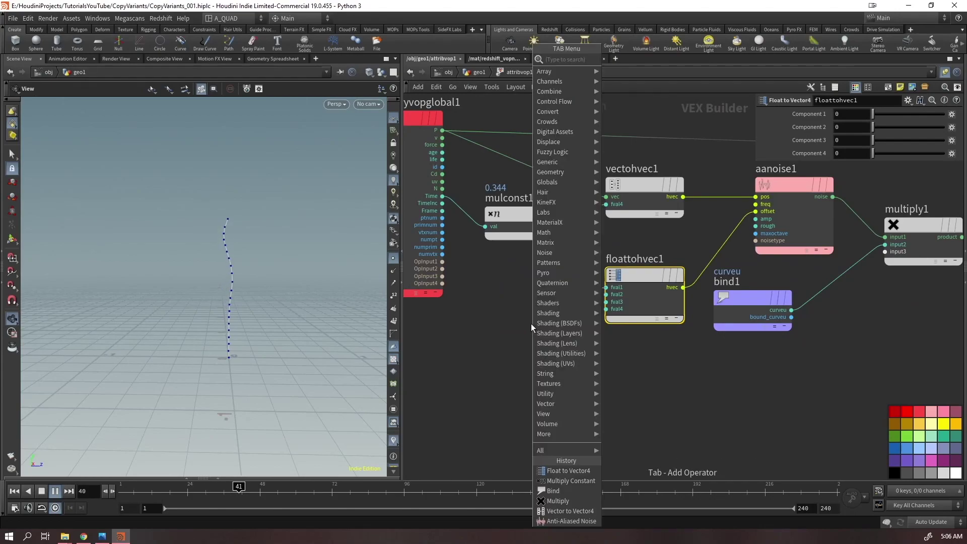
key(Escape)
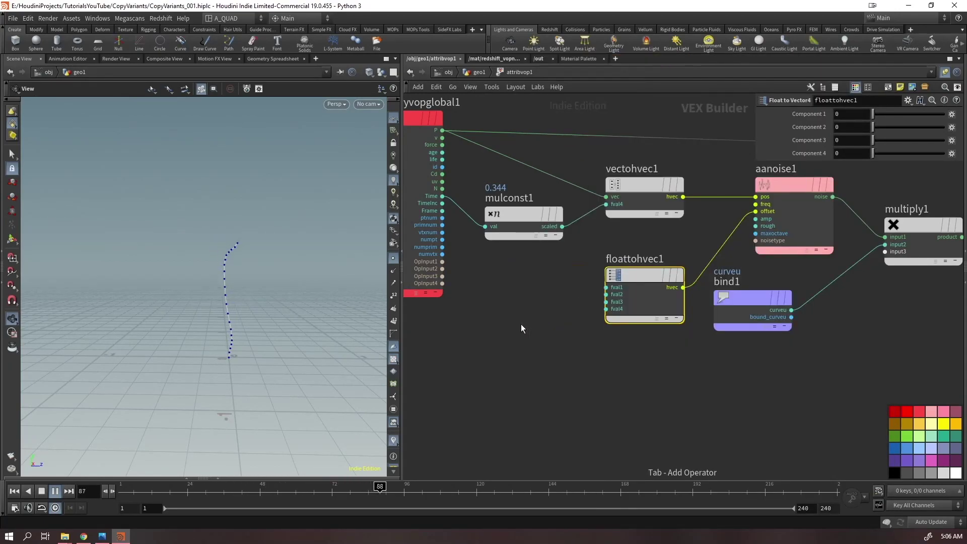
click(558, 322)
scroll(560, 322, up, 3)
drag(578, 340, 596, 325)
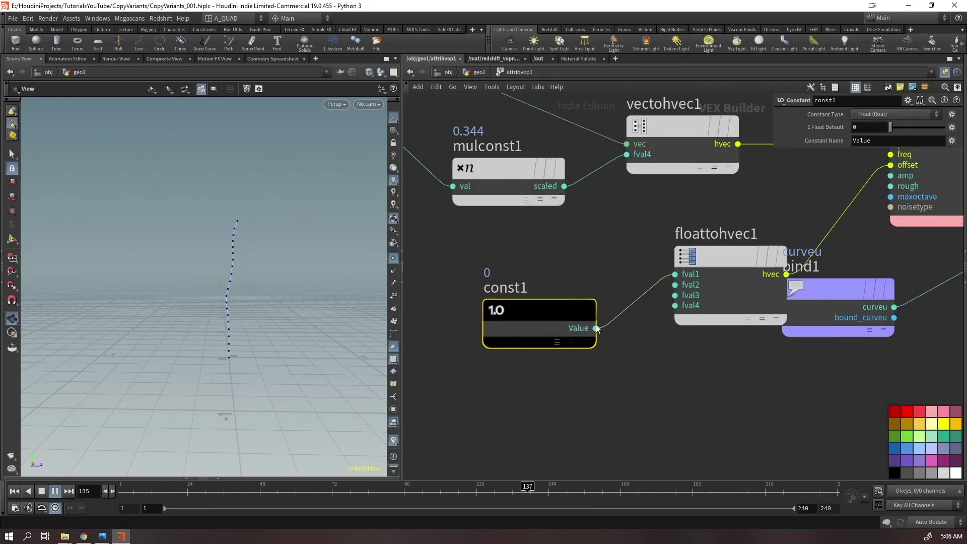
key(Delete)
Add a Parameter node and wire its parm output into the first three components of the Float to Vector4 node
key(Tab)
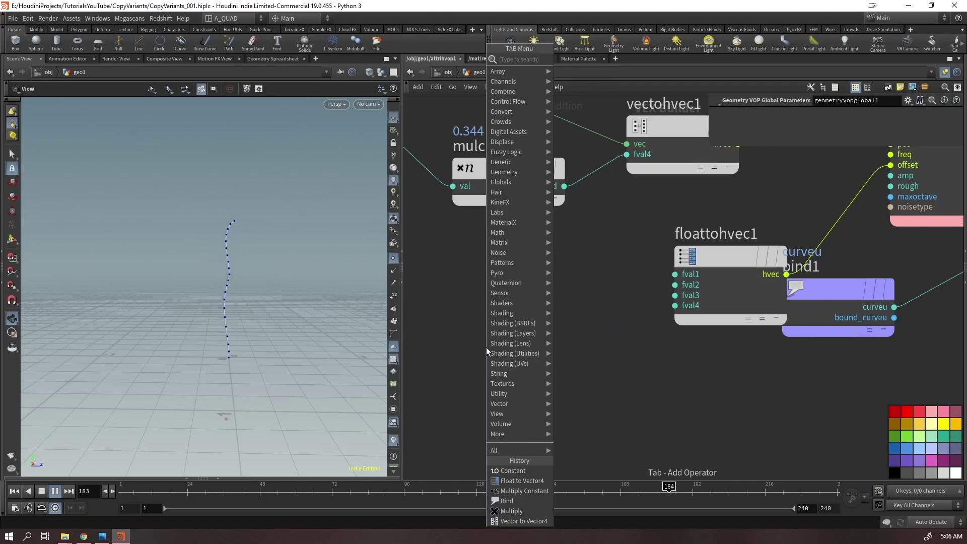
text(parm)
key(Return)
click(523, 295)
middle_drag(545, 256, 463, 235)
mouse_move(594, 253)
mouse_down()
mouse_move(484, 322)
mouse_move(594, 263)
mouse_up()
drag(484, 322, 594, 273)
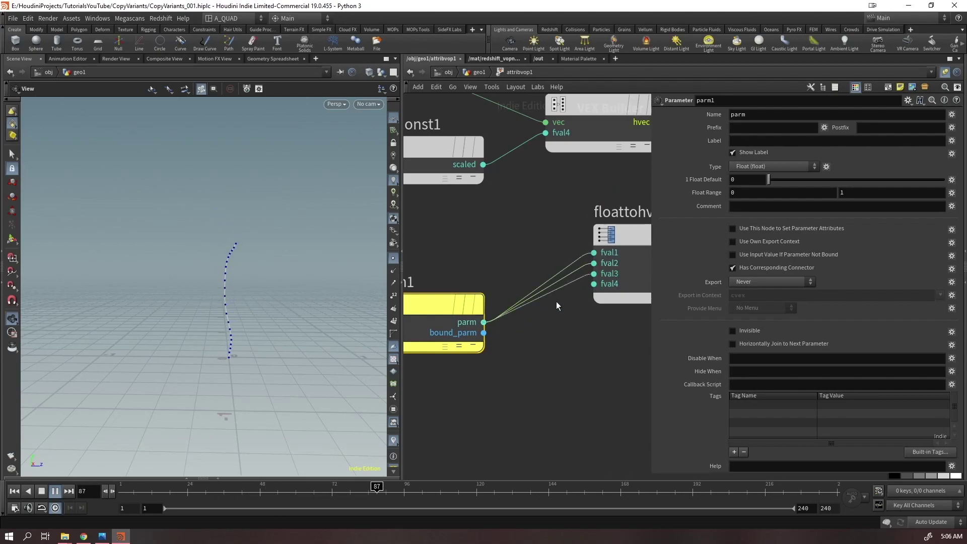
Move the curveu Bind node clear of the Float to Vector4 node and return to the geo1 network
key(h)
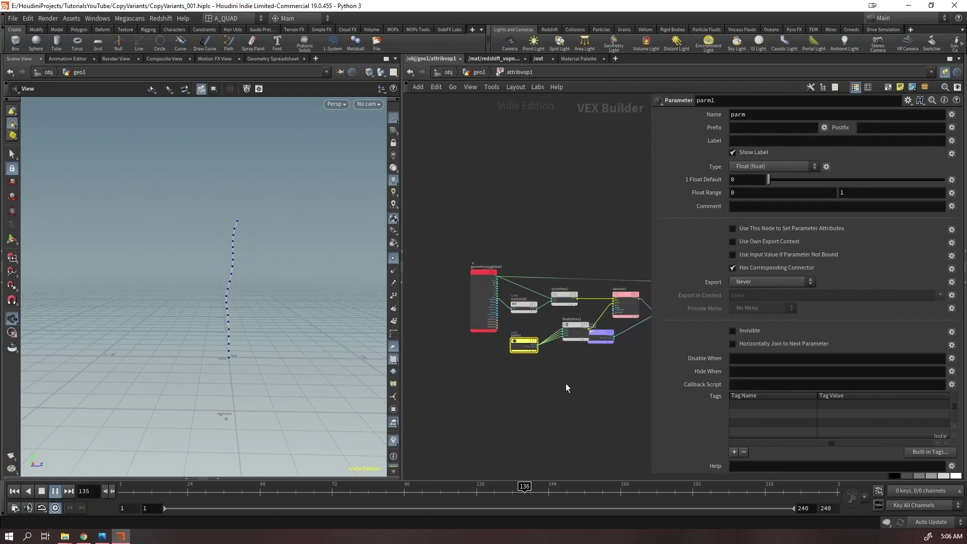
drag(524, 310, 566, 323)
click(540, 311)
scroll(568, 277, up, 5)
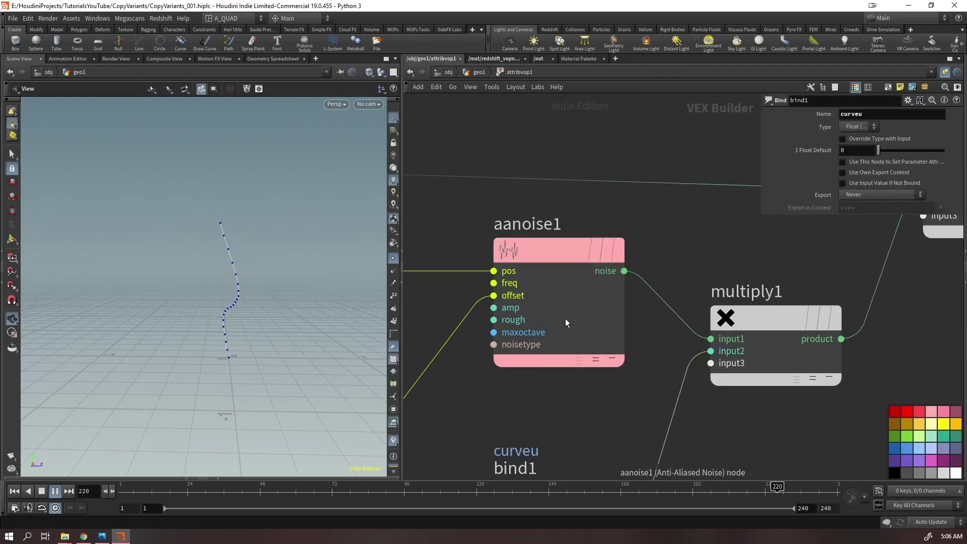
right_click(511, 300)
click(520, 140)
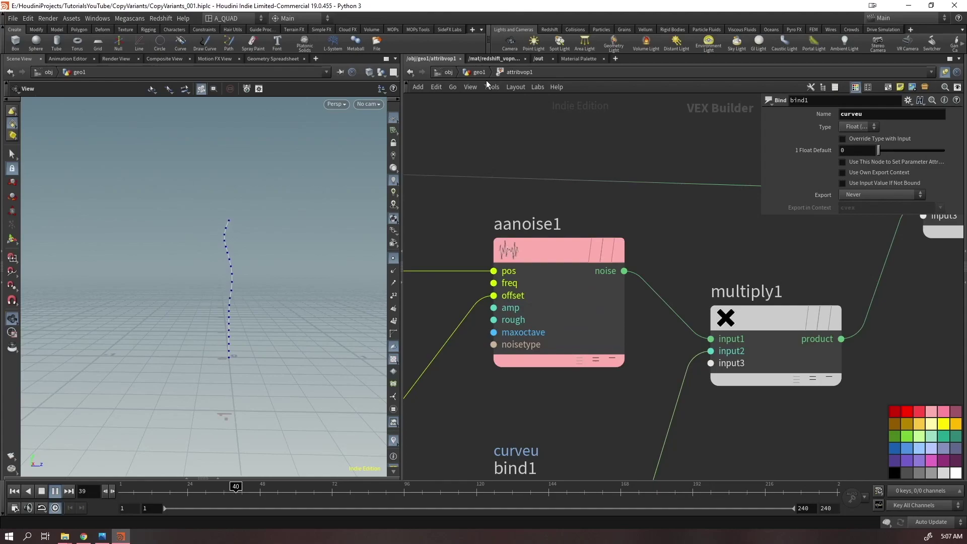
click(485, 76)
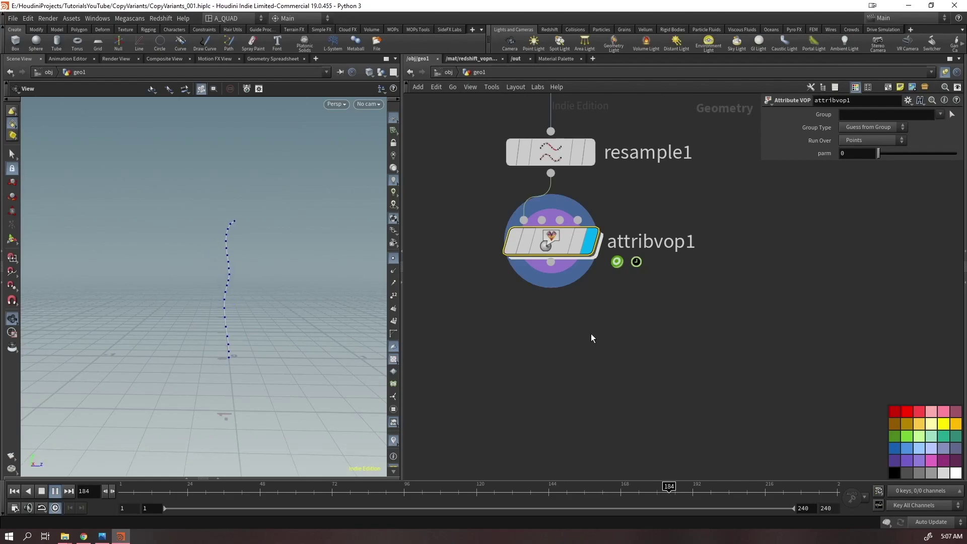
Duplicate the Line, Resample and Attribute VOP chain and place the copy beside the original
middle_drag(556, 354, 637, 386)
scroll(638, 385, down, 3)
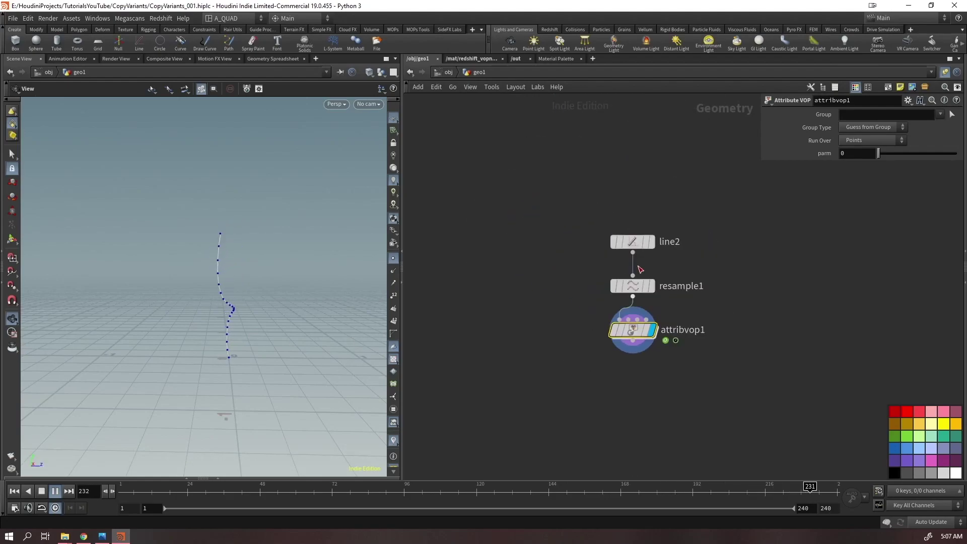
drag(673, 194, 609, 371)
drag(623, 334, 623, 230)
key(ctrl+c)
key(ctrl+v)
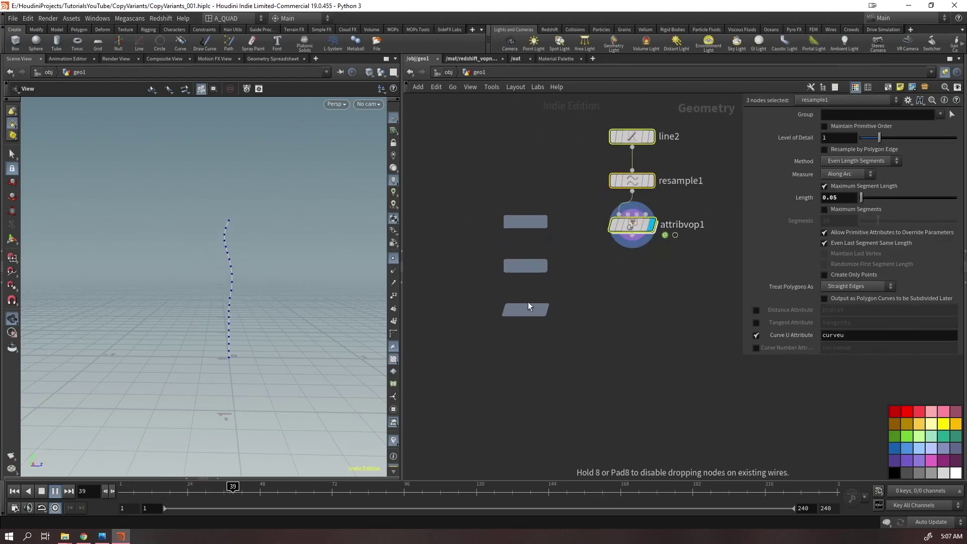
click(527, 286)
drag(526, 241, 502, 226)
drag(652, 241, 691, 250)
Append an Orientation Along Curve node to the original Attribute VOP and set its Target Up Vector to X Axis
click(650, 224)
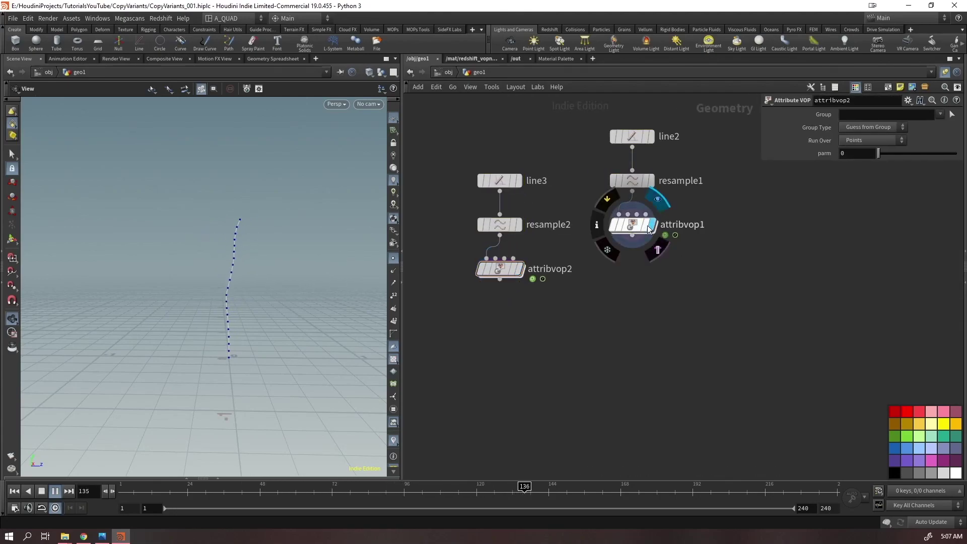
key(Tab)
text(o)
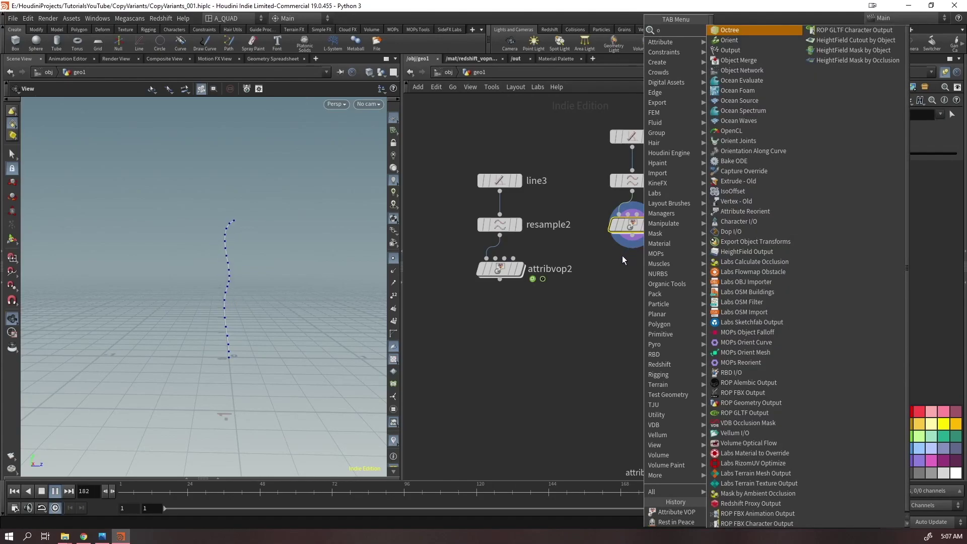
text(rien)
key(Down)
key(Down)
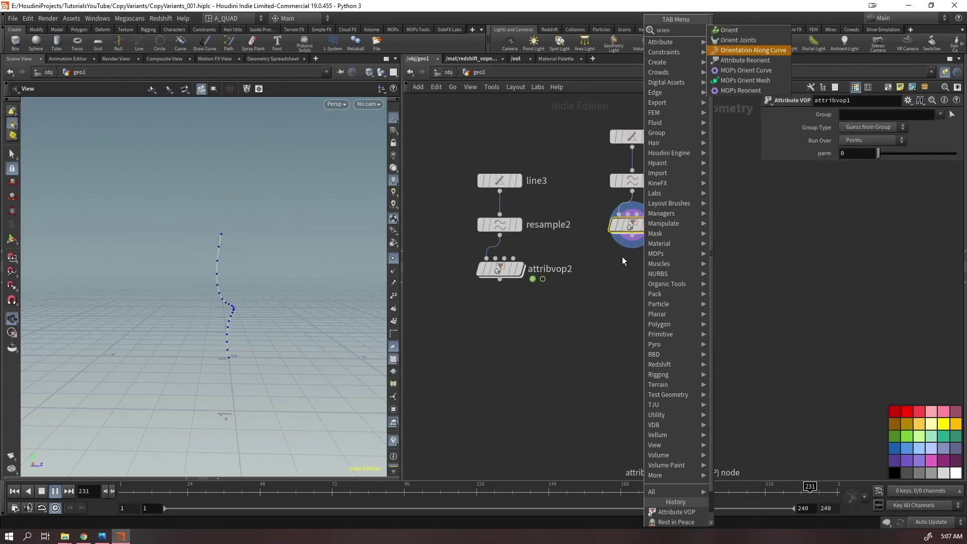
key(Return)
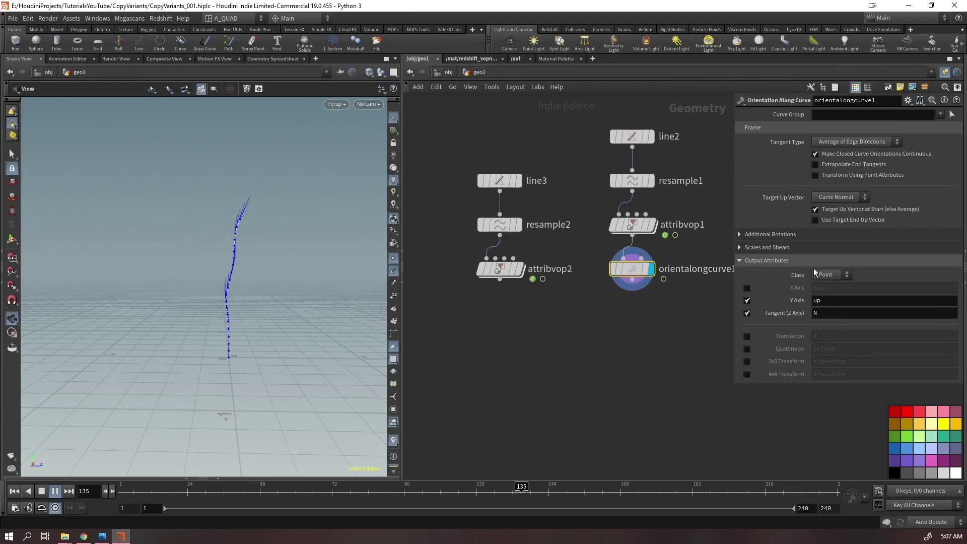
click(836, 197)
click(833, 217)
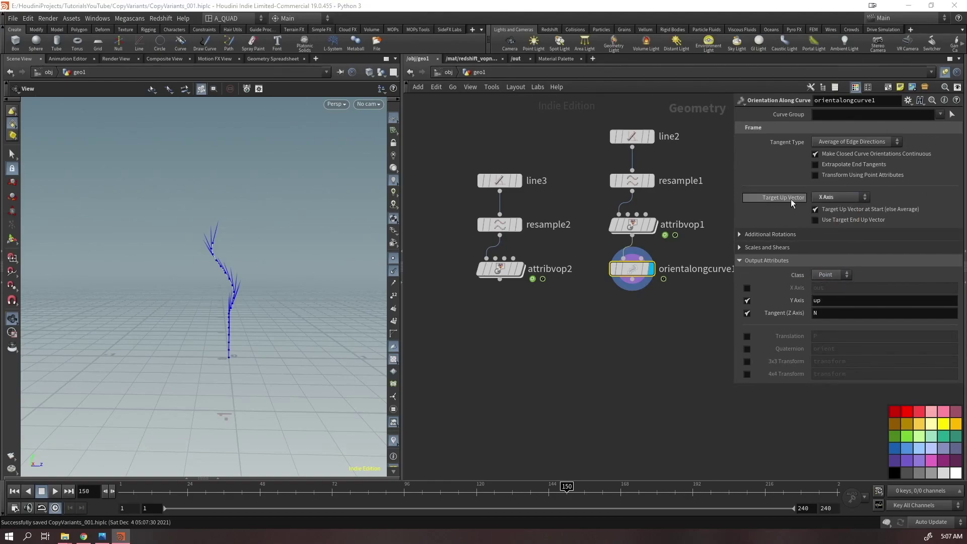
mouse_move(623, 275)
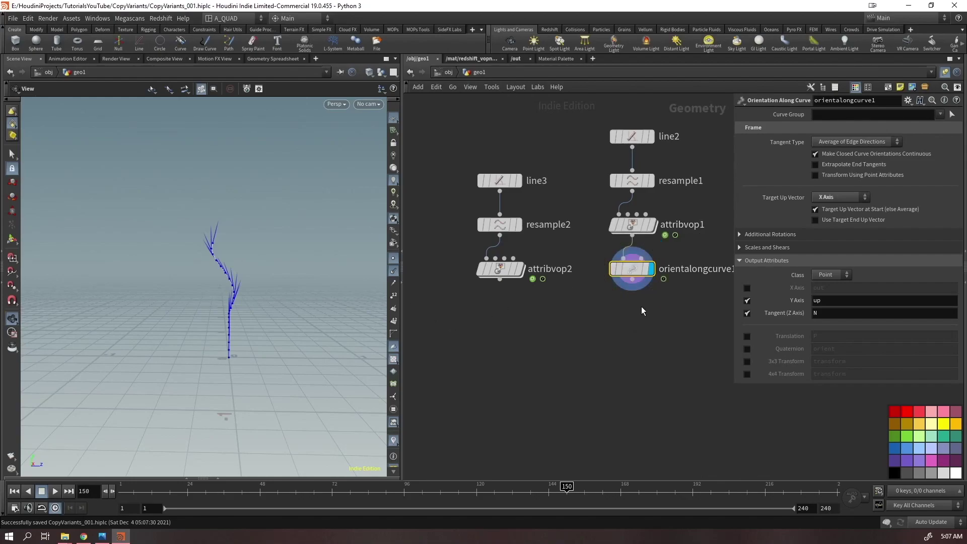
Display the up attribute of the Orientation Along Curve node as a viewport visualizer from its node info
click(823, 197)
click(602, 356)
click(598, 268)
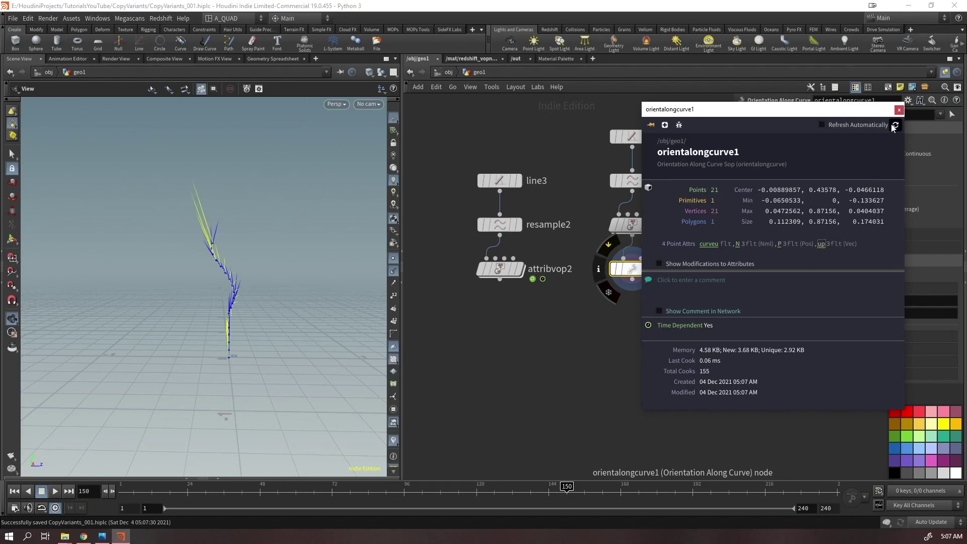
click(898, 110)
Try Curve Normal as the Target Up Vector and play the animation to check the up vectors
click(826, 195)
click(833, 210)
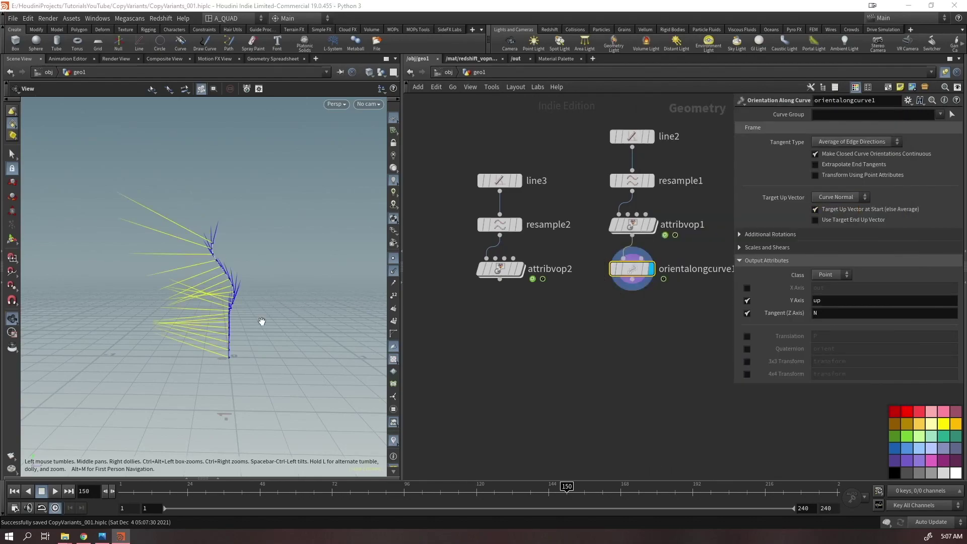
key(Up)
drag(201, 487, 699, 530)
key(Up)
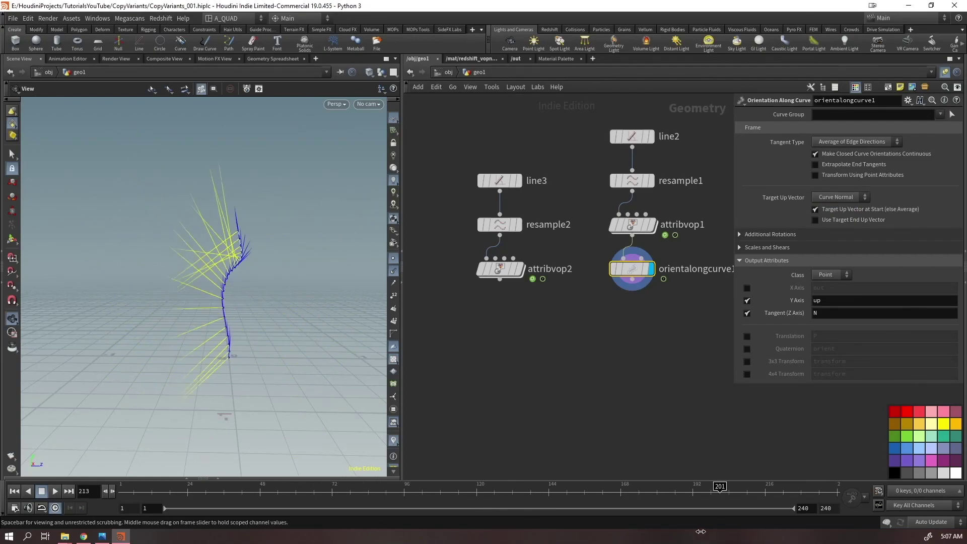
Set the Target Up Vector to X Axis and scrub the timeline to check the up vectors
click(832, 197)
click(831, 220)
drag(299, 366, 135, 438)
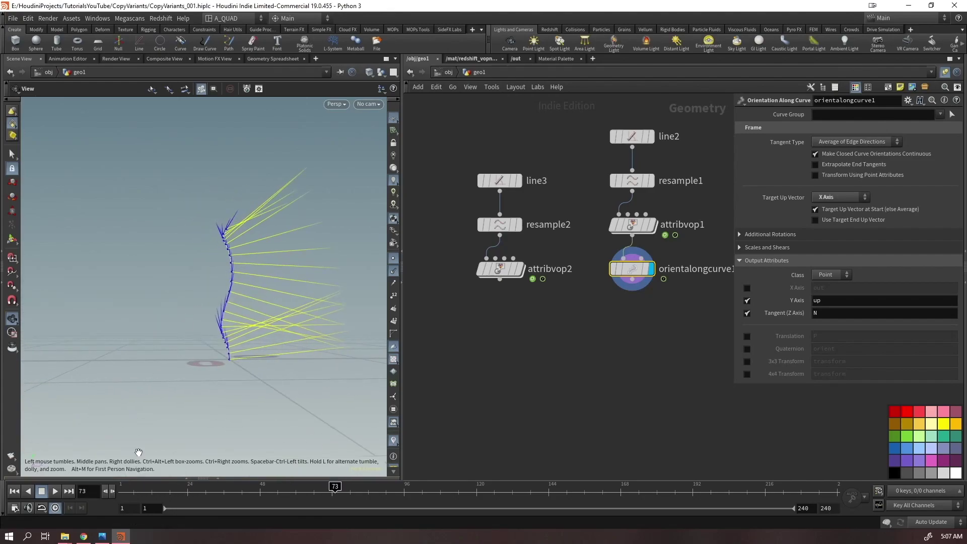
drag(176, 491, 960, 501)
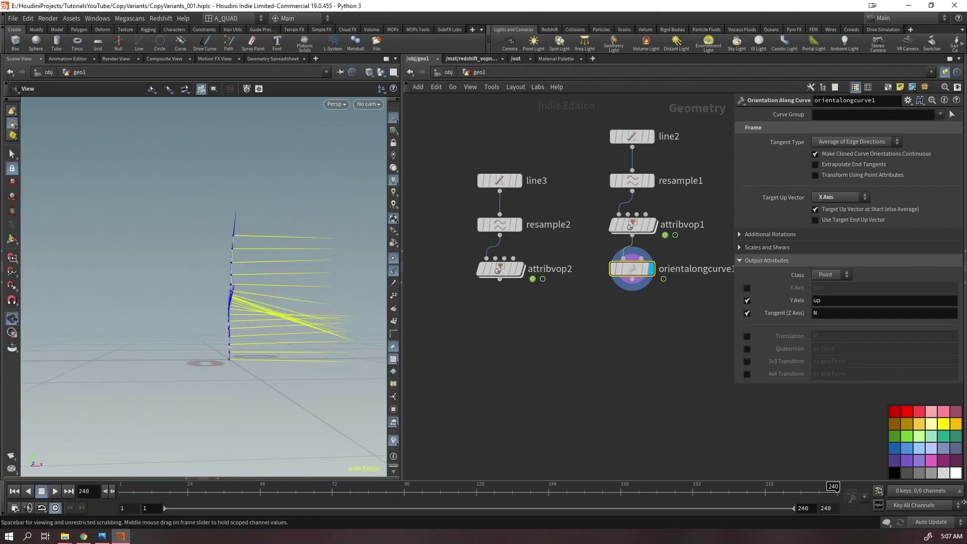
Append a Scatter node to the Orientation Along Curve node
middle_drag(641, 356, 631, 337)
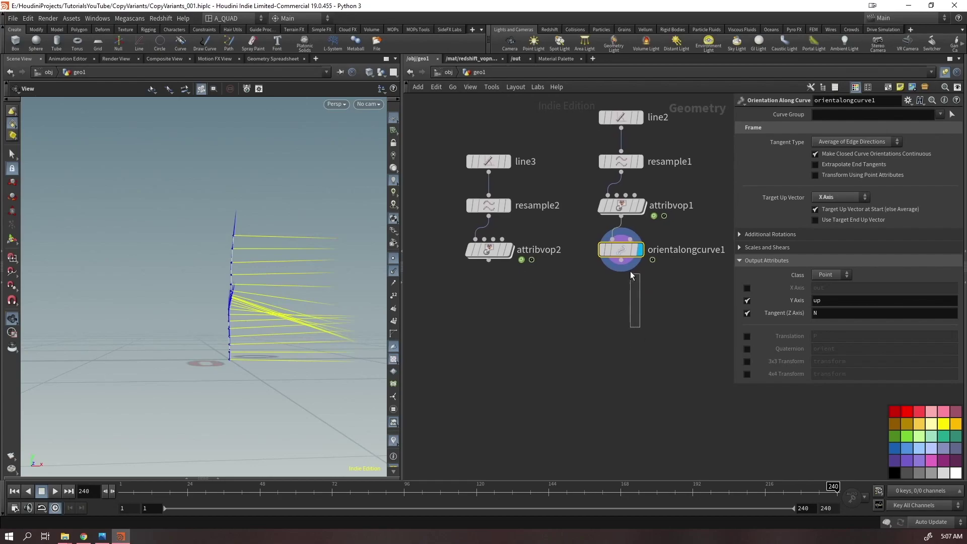
key(Tab)
text(scatter)
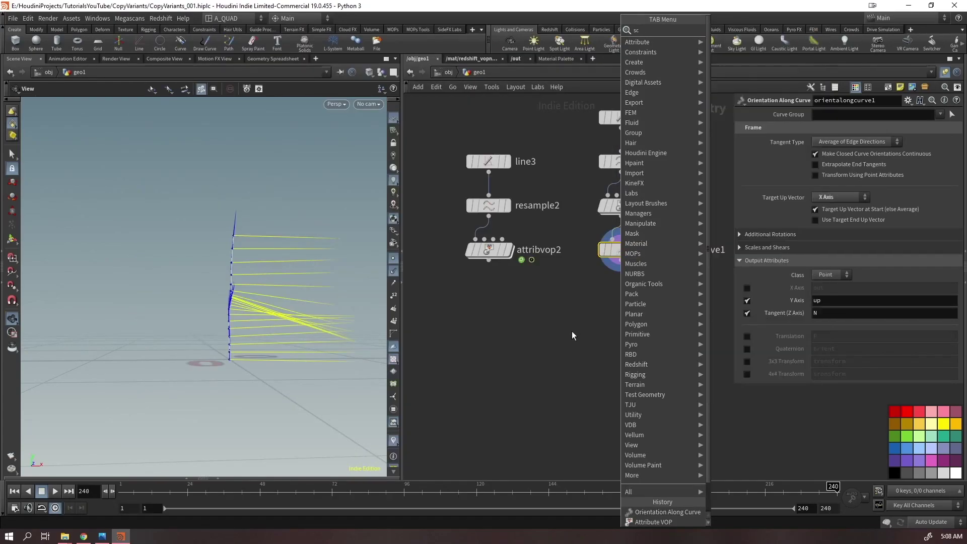
key(Return)
click(563, 355)
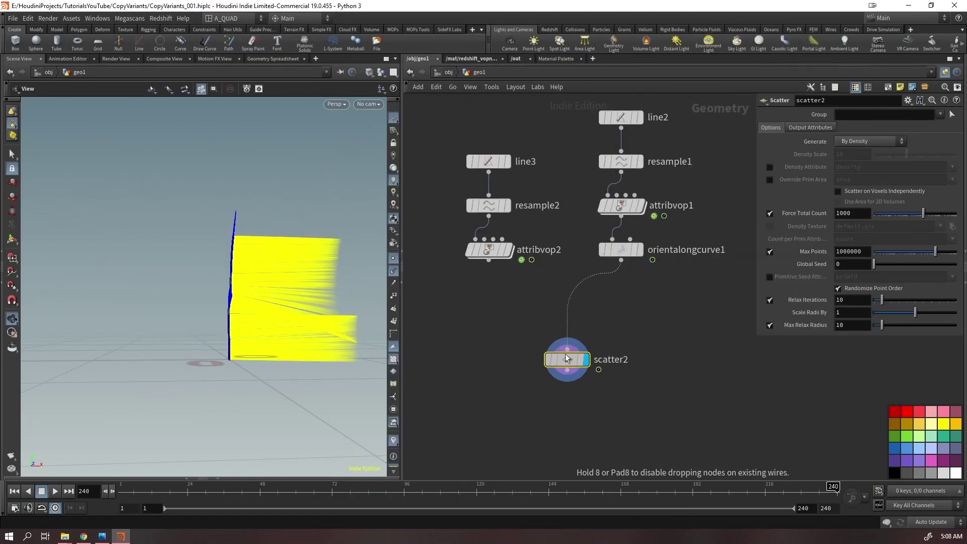
Insert a Carve node between the Orientation Along Curve and Scatter nodes and set First U to about 0.014
key(Tab)
mouse_move(563, 294)
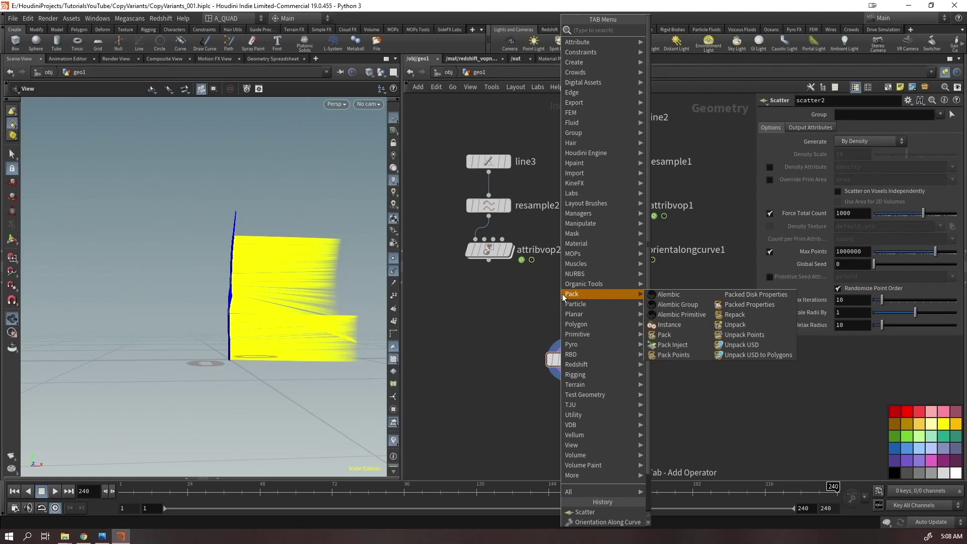
text(carve)
key(Return)
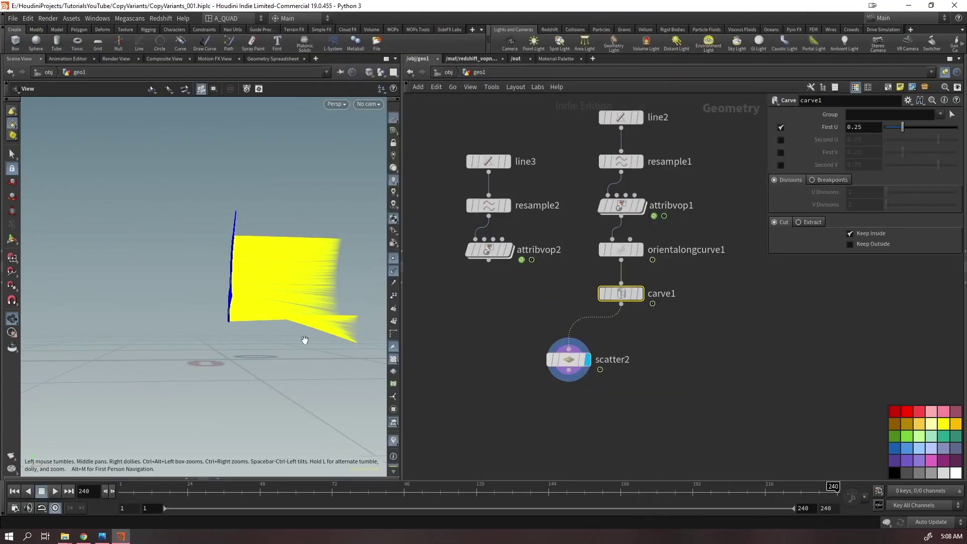
drag(902, 127, 888, 130)
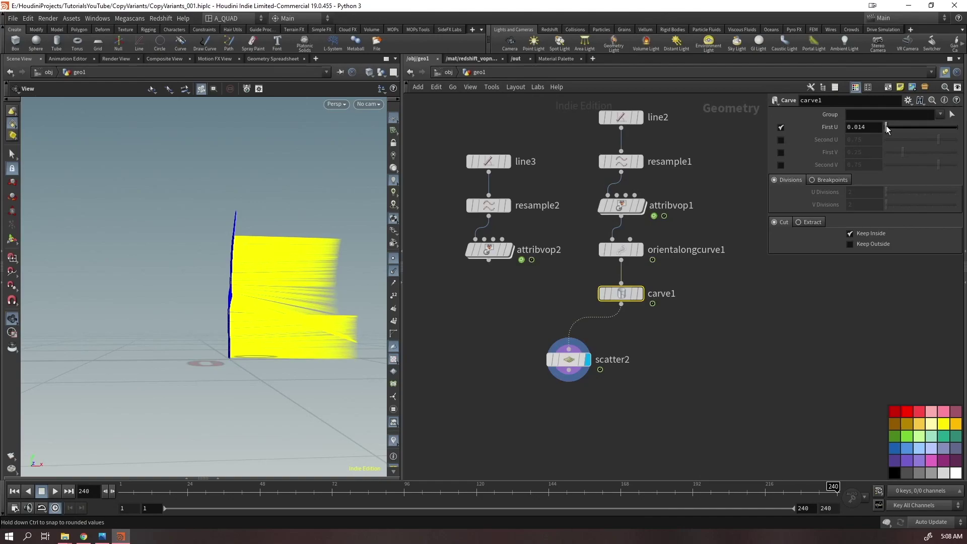
Set the Scatter node's Force Total Count to 100 and turn off the up visualizer
drag(534, 347, 535, 348)
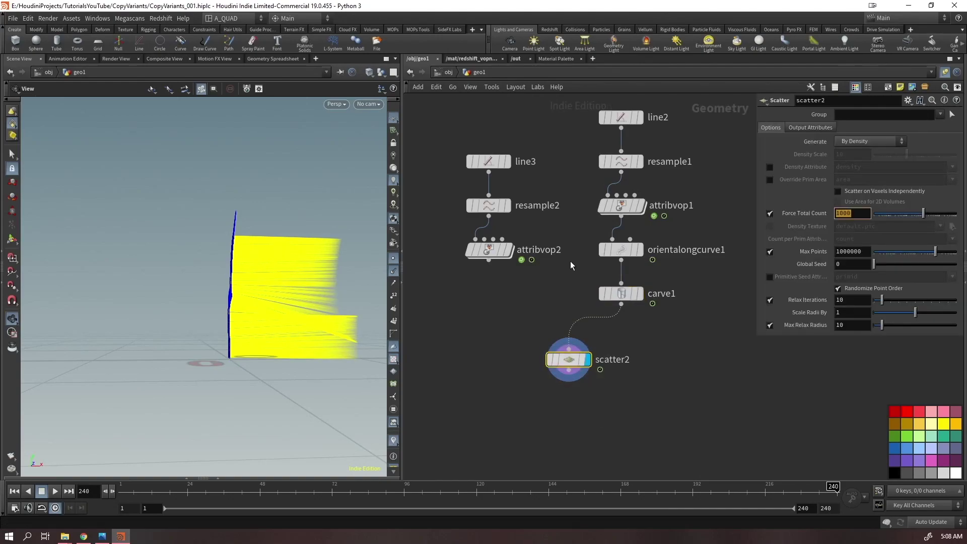
text(100)
key(Return)
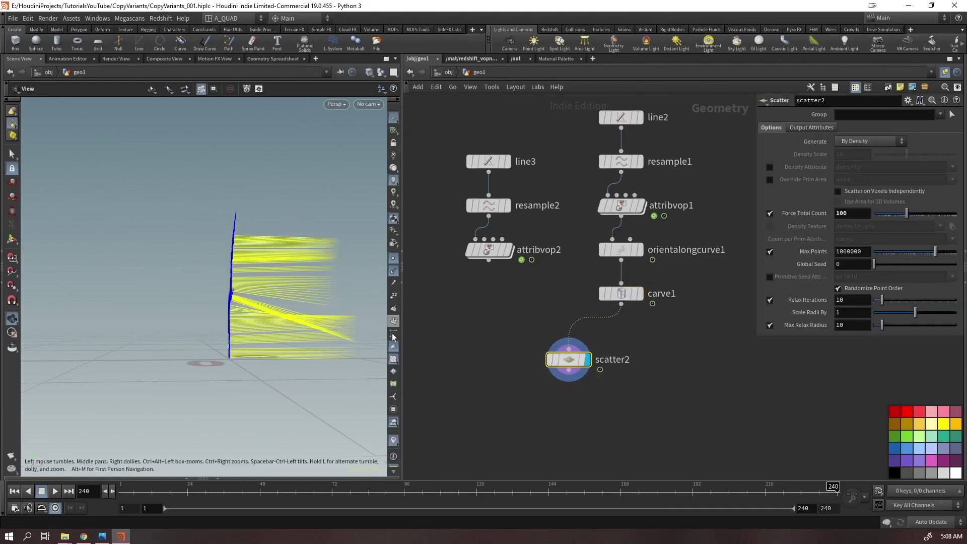
click(393, 441)
click(397, 408)
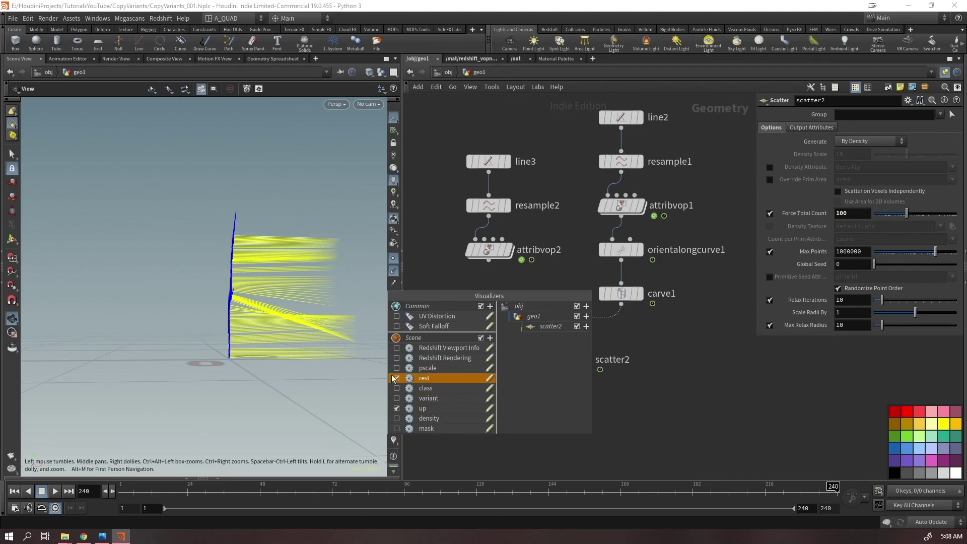
click(397, 409)
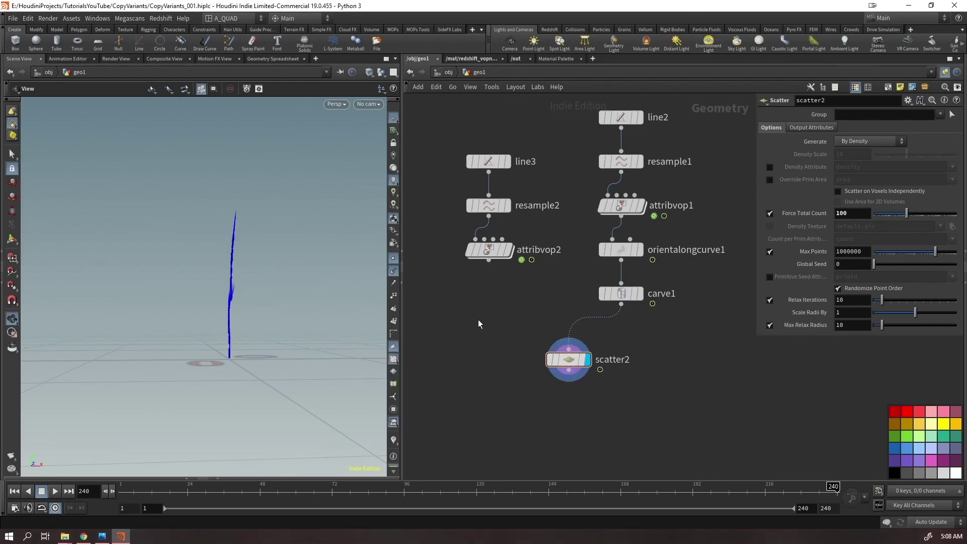
Move the line3, resample2 and attribvop2 chain beside the Scatter node and set line3's Direction to 0, 0, 1
alt+drag(218, 272, 274, 302)
drag(515, 88, 481, 268)
drag(518, 124, 441, 357)
click(441, 267)
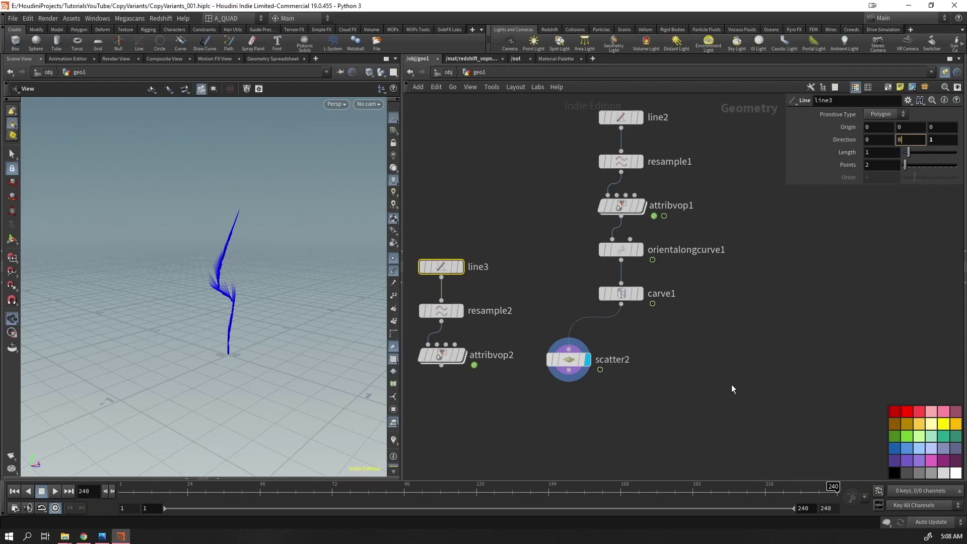
Add a Copy to Points node with attribvop2 as its geometry and scatter2 as its target points
drag(455, 353, 453, 351)
click(442, 366)
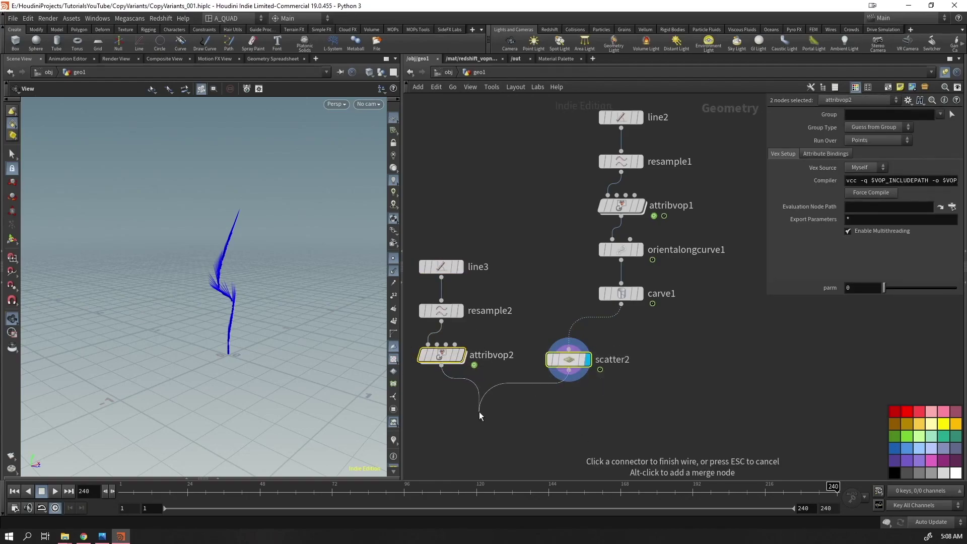
key(Tab)
text(ct)
key(Return)
click(479, 411)
Play the animation to check the copied lines and set line3's Length to 0.5
drag(221, 282, 383, 263)
key(Up)
drag(467, 224, 419, 284)
key(Up)
text(0.5)
key(Return)
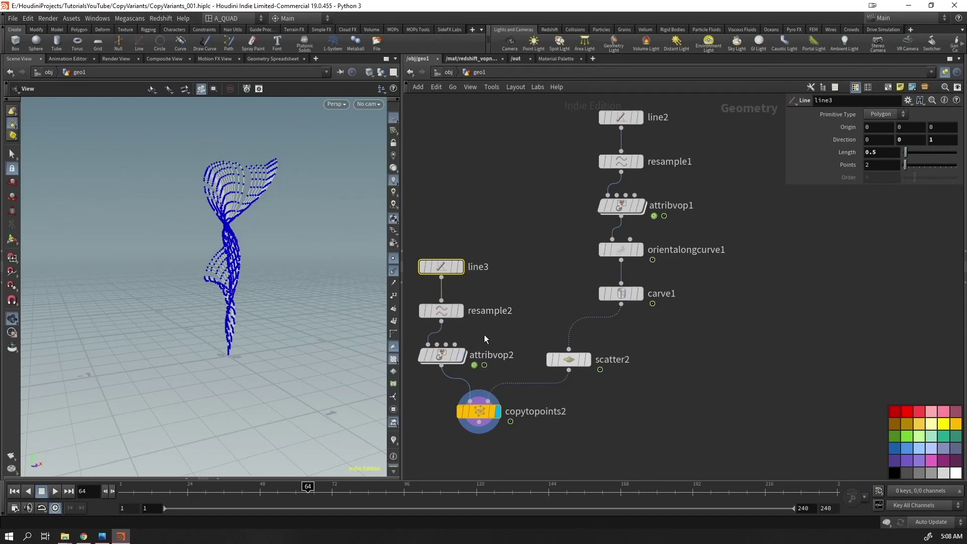
Inside attribvop2, set the Anti-Aliased Noise's 4D Frequency to 2.8 on all components and its Amplitude to about 0.27
click(441, 354)
key(Return)
drag(680, 267, 675, 271)
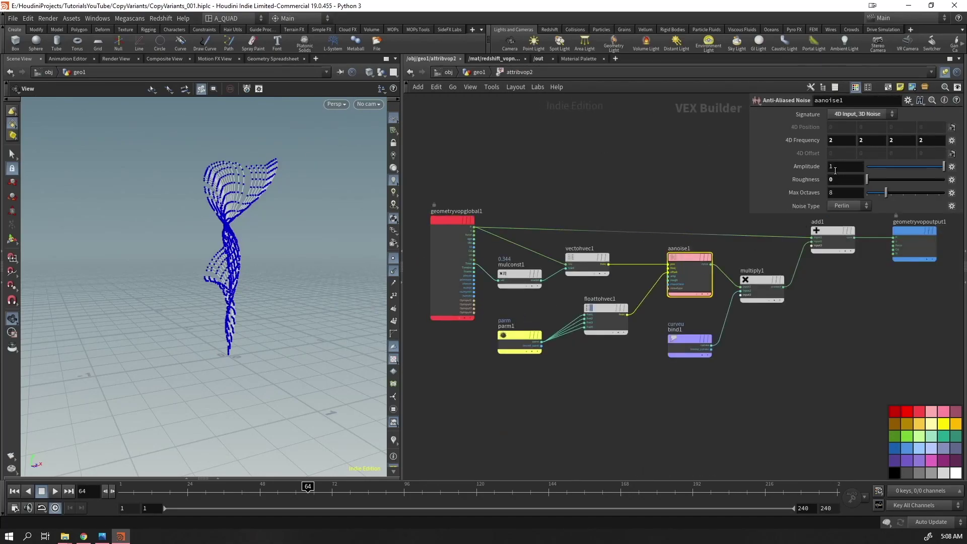
middle_drag(805, 141, 857, 149)
mouse_move(921, 166)
mouse_down()
mouse_move(902, 168)
mouse_move(916, 168)
mouse_up()
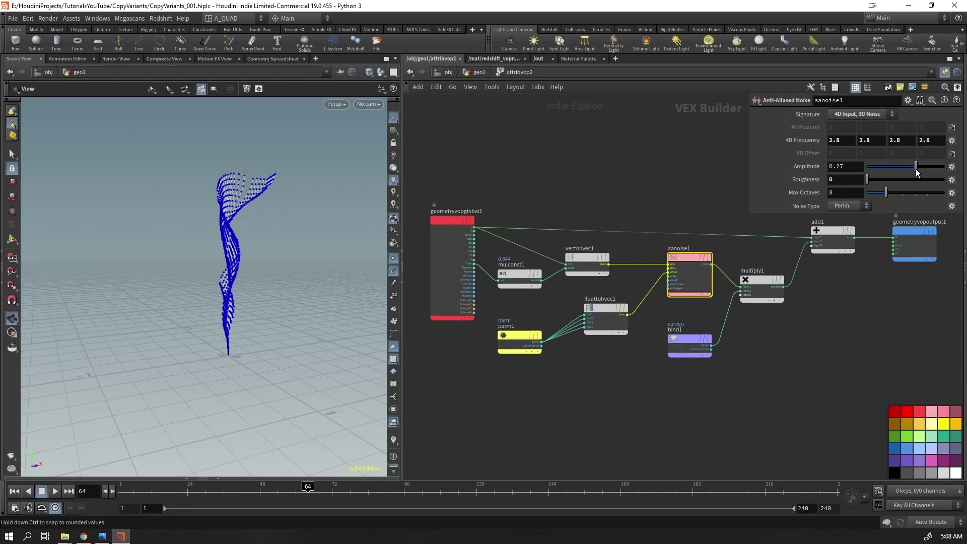
Return to the geo1 network and turn off the point and normal display in the viewport
click(470, 72)
click(393, 258)
click(393, 271)
mouse_move(217, 272)
mouse_down()
mouse_move(168, 248)
mouse_move(81, 250)
mouse_move(205, 276)
mouse_up()
Align scatter2 under carve1, insert an Attribute Randomize node after it and set its Attribute Name to N
middle_drag(674, 412, 649, 367)
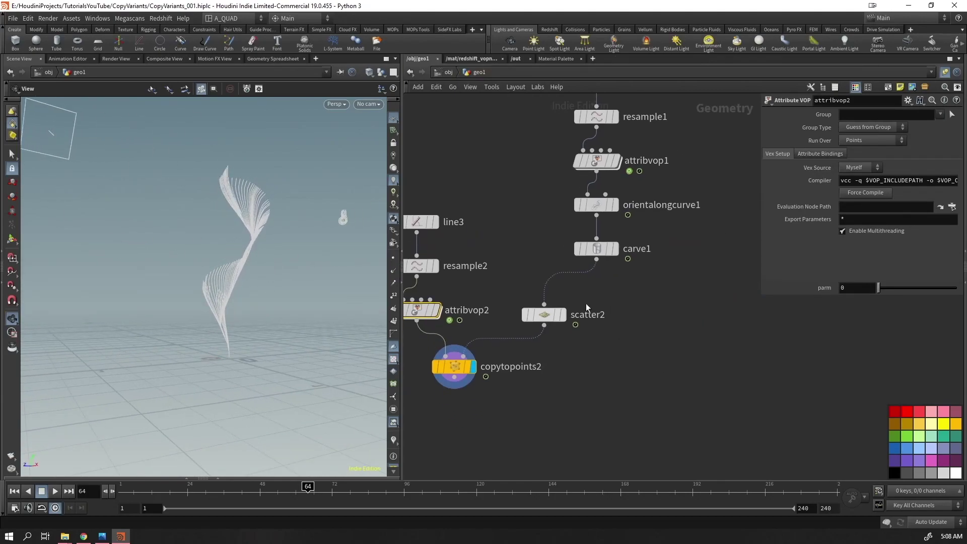
drag(549, 313, 602, 293)
key(Tab)
text(ara)
key(shift+Return)
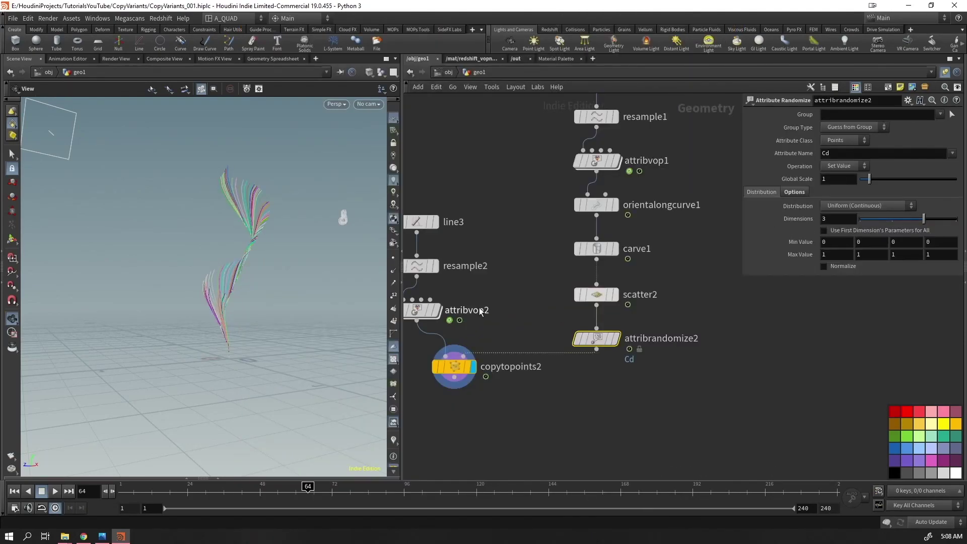
text(N)
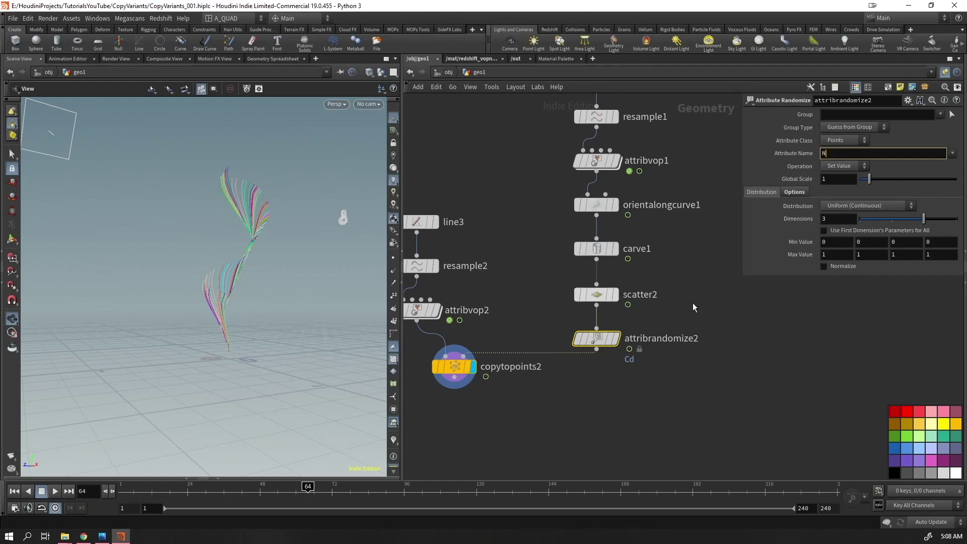
key(Return)
drag(252, 286, 182, 297)
Set the N randomization to Direction or Orientation with a Cone Angle of 30 and Direction Attribute N, and play it
click(852, 206)
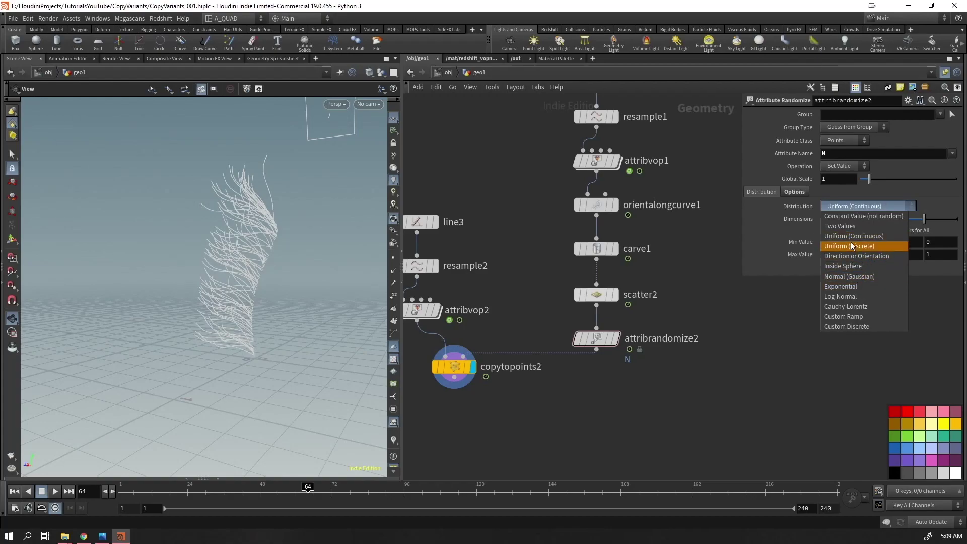
click(852, 256)
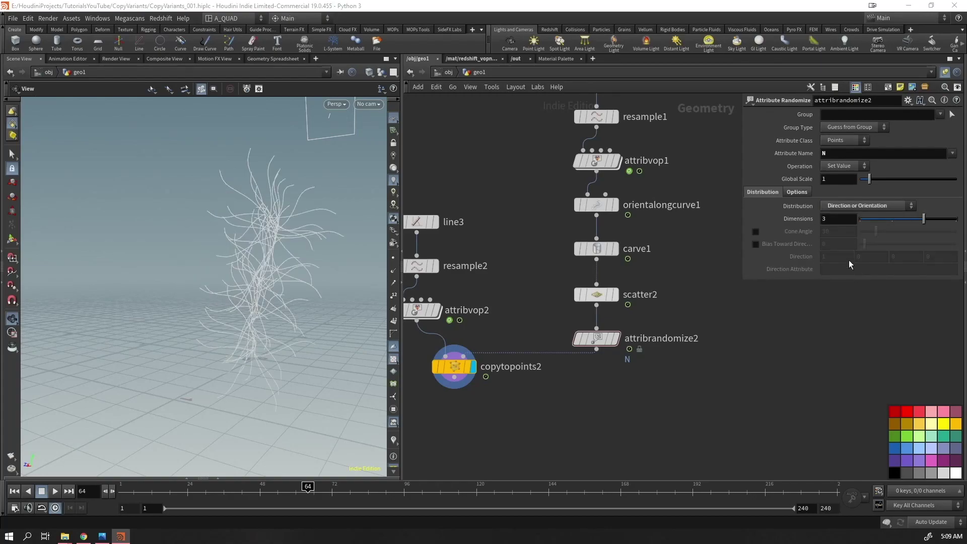
click(756, 231)
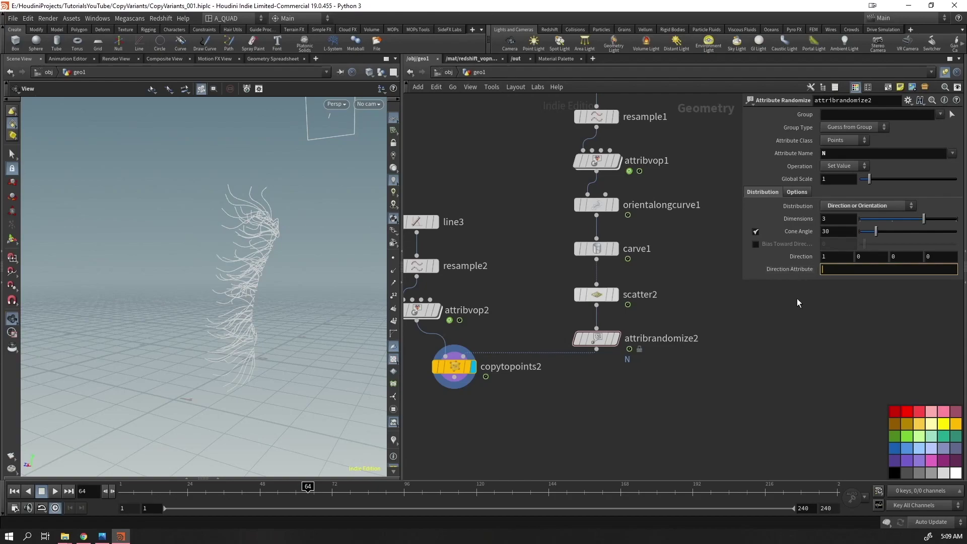
key(Return)
drag(252, 324, 262, 292)
key(Up)
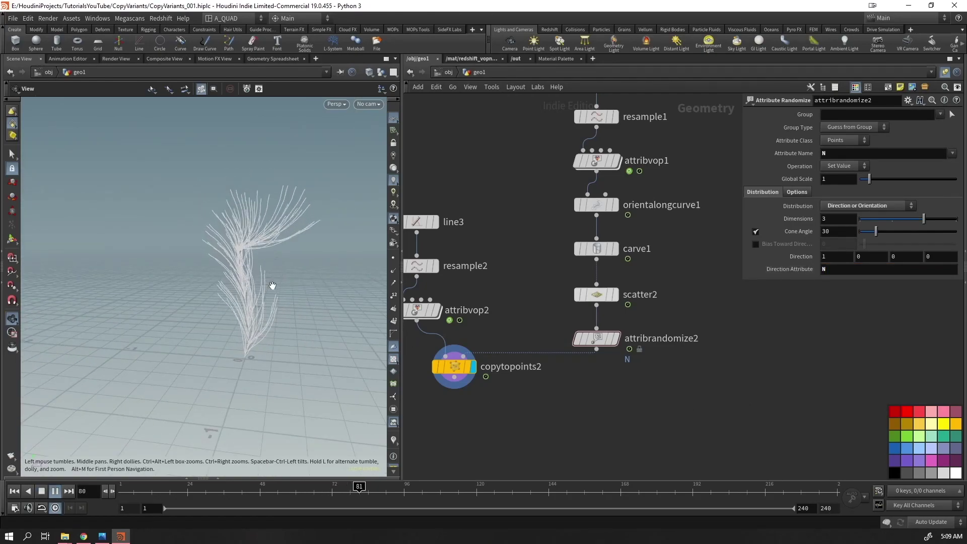
Reset the animation to the first frame and rearrange the line3 chain and copytopoints2 to make room in the network
key(ctrl+Up)
drag(464, 367, 491, 438)
middle_drag(526, 325, 590, 313)
drag(444, 184, 494, 327)
drag(546, 427, 556, 419)
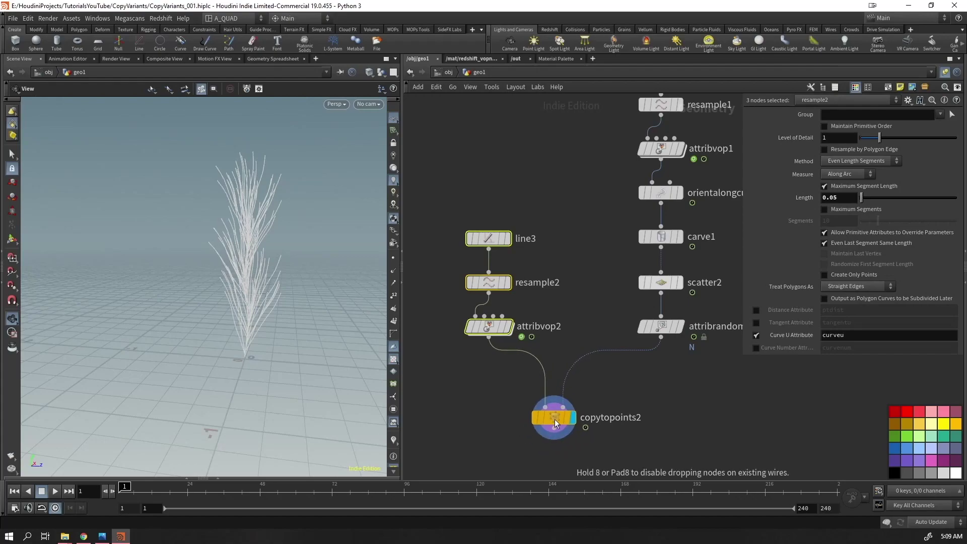
Insert another Attribute Randomize before Copy to Points for pscale with 1 dimension and Min Value 0.3, and play the animation
key(Tab)
text(arand)
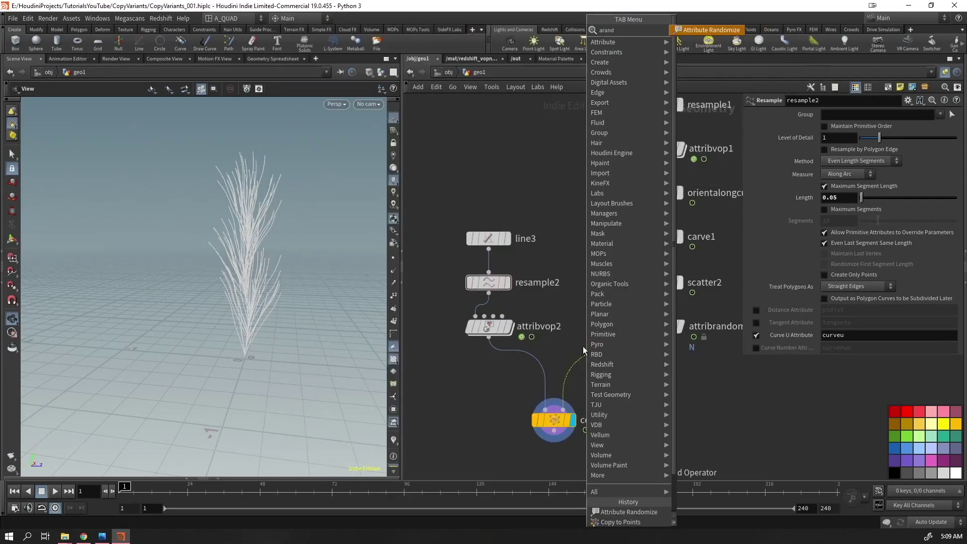
key(Return)
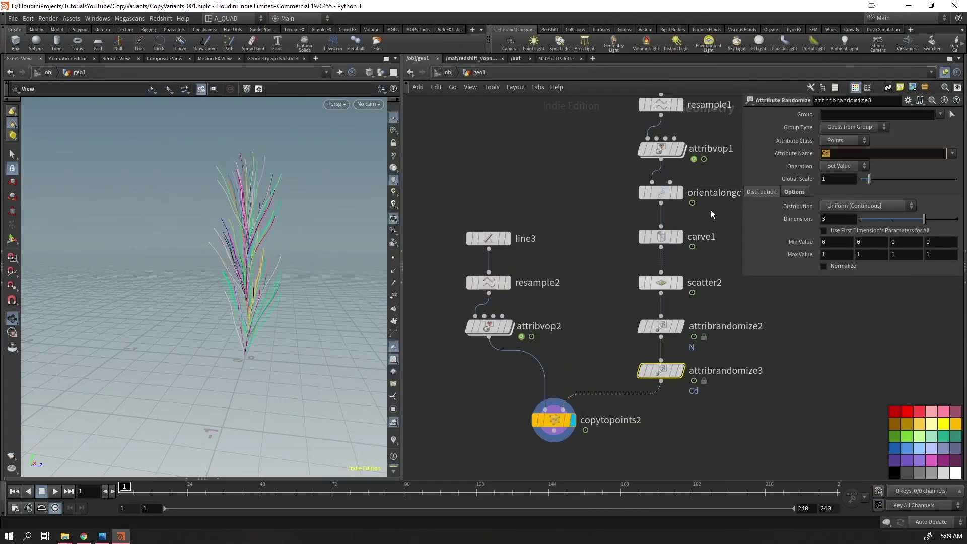
text(pscale)
key(Return)
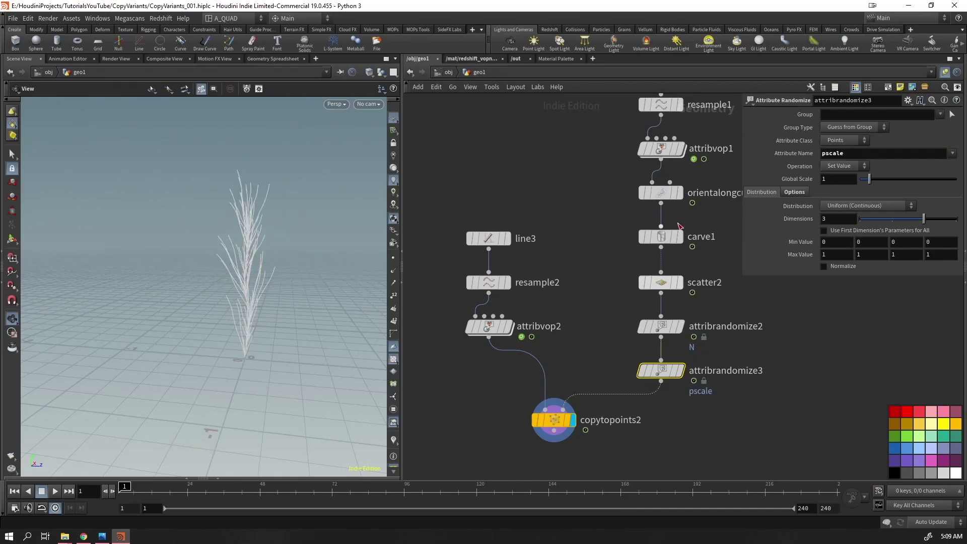
drag(895, 216, 860, 222)
key(Up)
drag(237, 293, 425, 298)
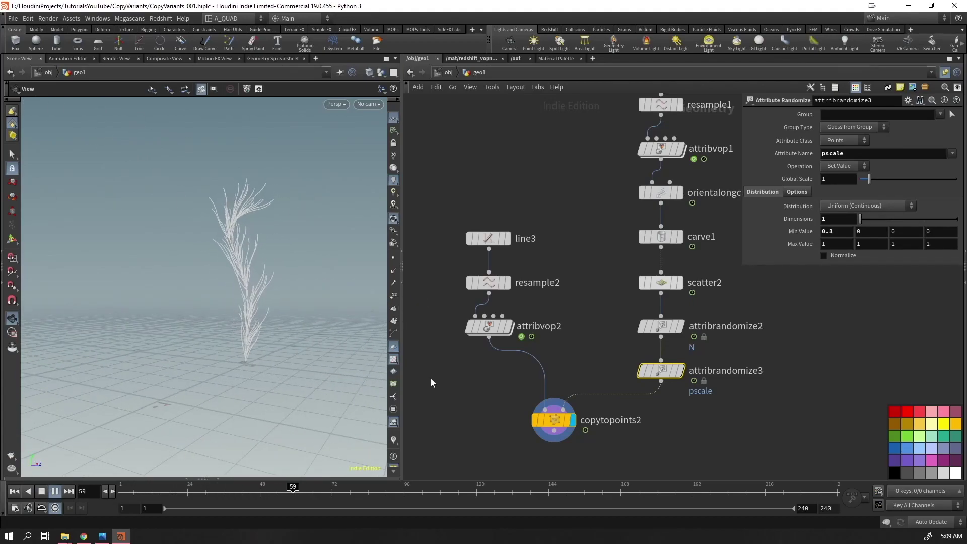
Reset the animation to the first frame, tidy the line3 chain and copytopoints2 positions, and select copytopoints2
middle_drag(581, 310, 523, 273)
drag(252, 260, 281, 273)
key(ctrl+Up)
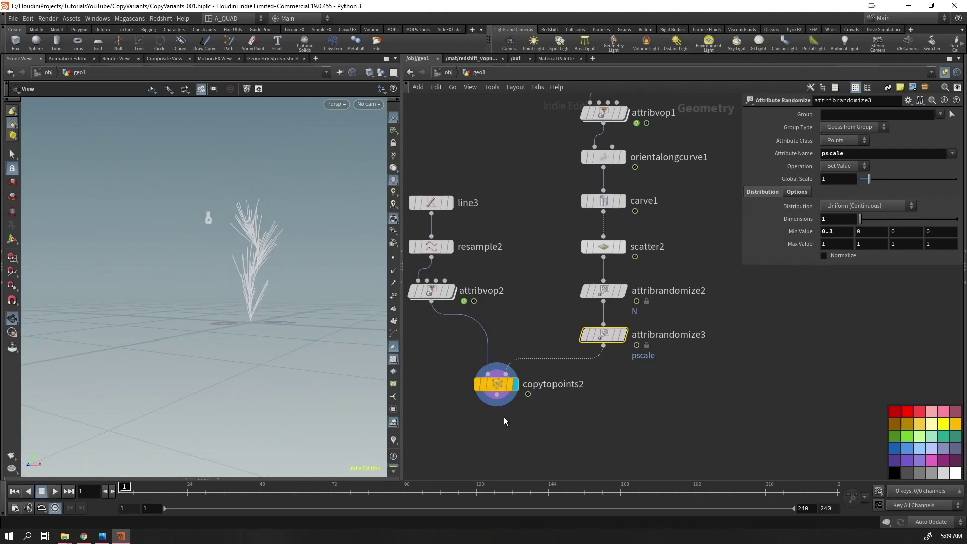
drag(501, 397, 549, 408)
drag(504, 170, 426, 325)
drag(437, 290, 490, 335)
scroll(505, 313, down, 4)
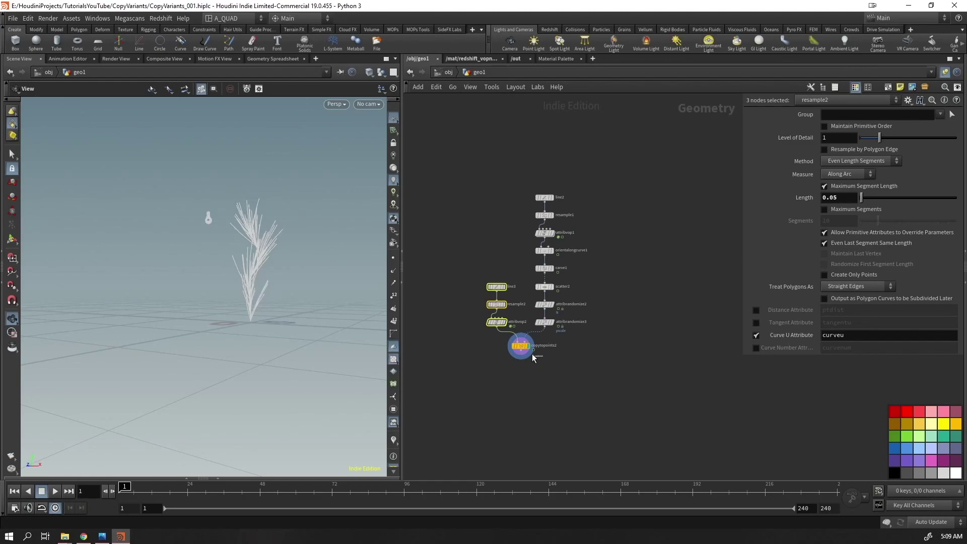
click(520, 347)
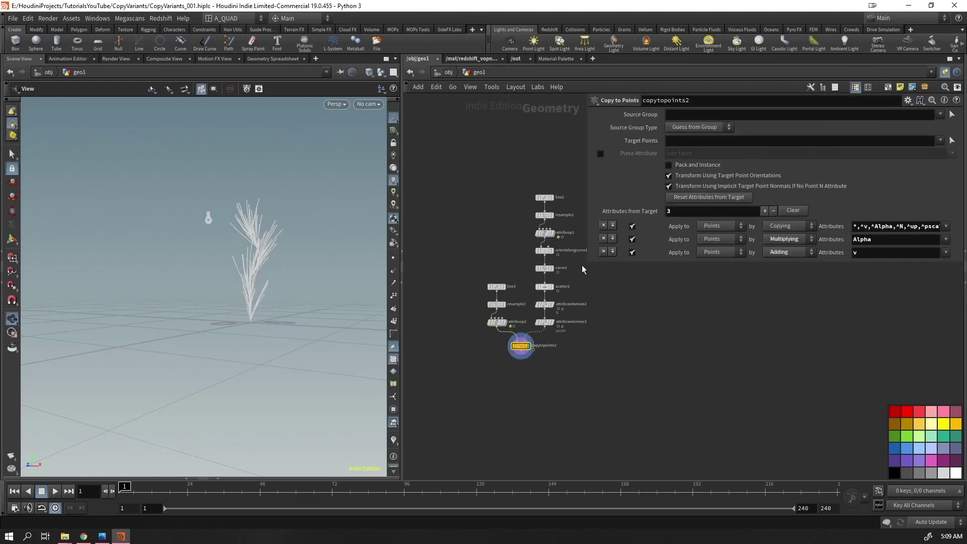
Narrow the parameter pane and move the copytopoints2 node chain beside the main node network
drag(587, 263, 736, 395)
drag(220, 310, 254, 315)
scroll(598, 406, down, 4)
middle_drag(557, 410, 759, 288)
scroll(682, 328, down, 1)
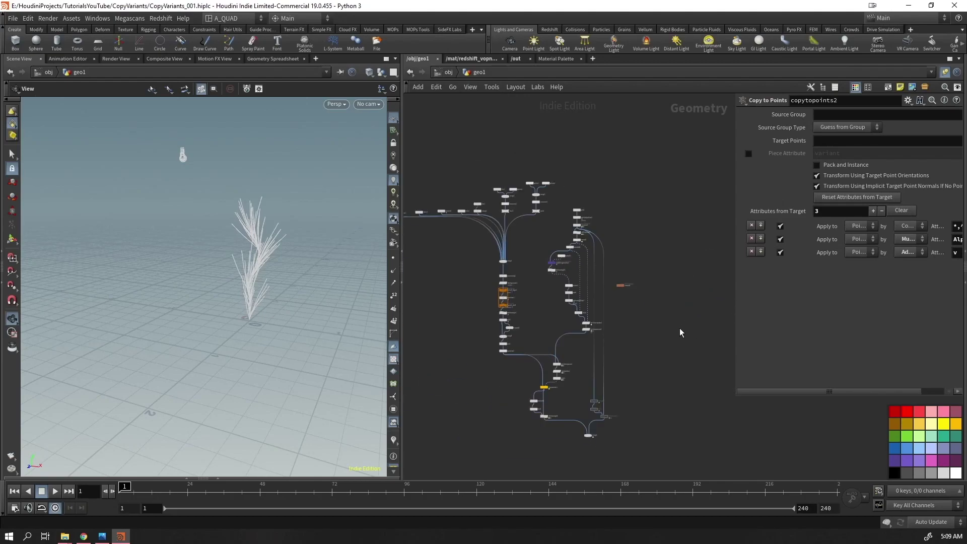
scroll(497, 328, up, 8)
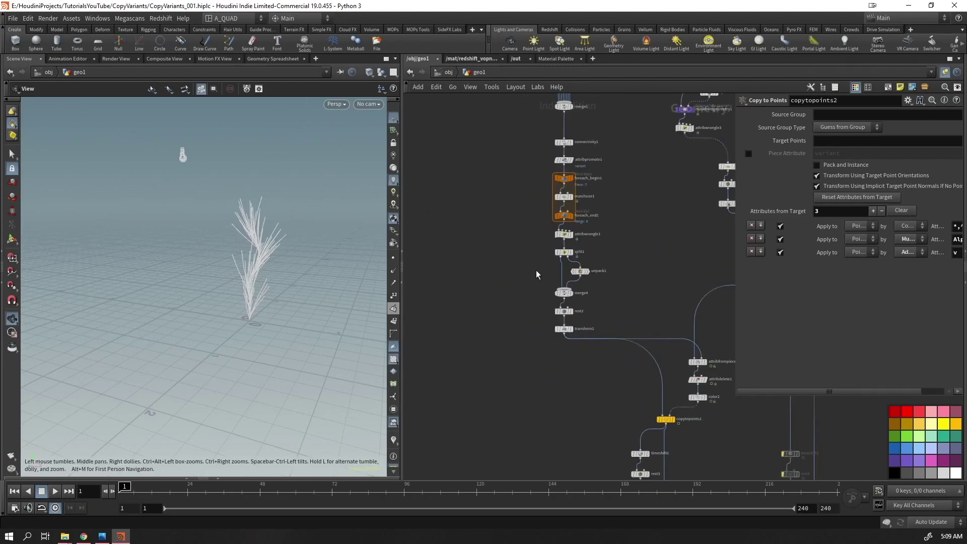
scroll(537, 287, down, 5)
drag(522, 184, 454, 159)
middle_drag(581, 216, 147, 221)
scroll(561, 240, down, 4)
drag(581, 245, 581, 246)
drag(616, 218, 540, 247)
middle_drag(529, 335, 680, 317)
drag(690, 228, 513, 221)
Connect copytopoints2's output to the second input of attribfrompieces1 and the first input of copytopoints1
scroll(513, 222, up, 5)
click(582, 282)
scroll(581, 282, up, 5)
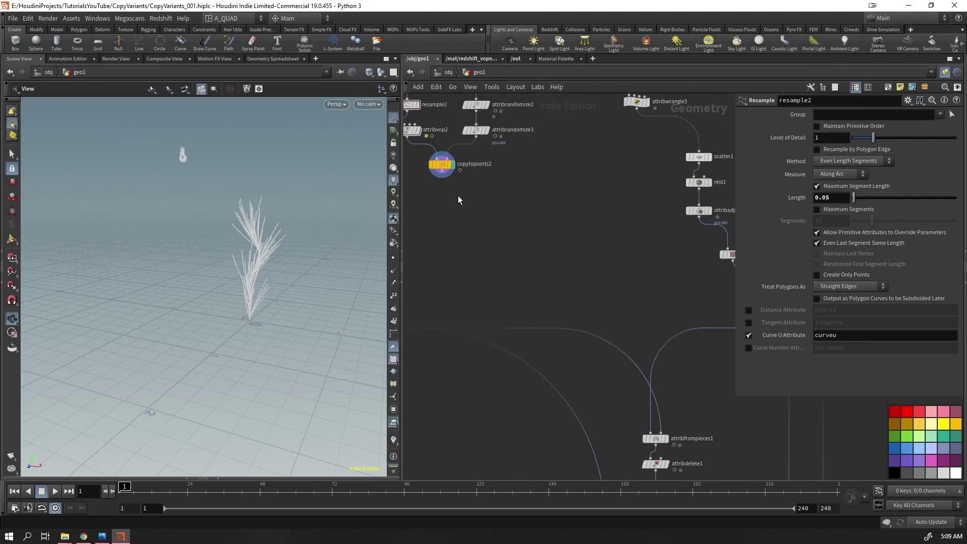
click(441, 174)
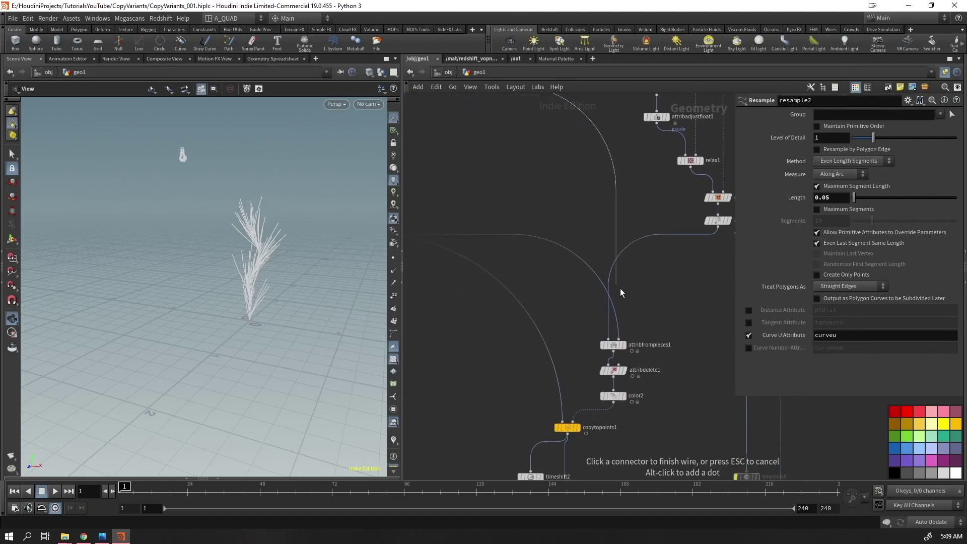
click(629, 331)
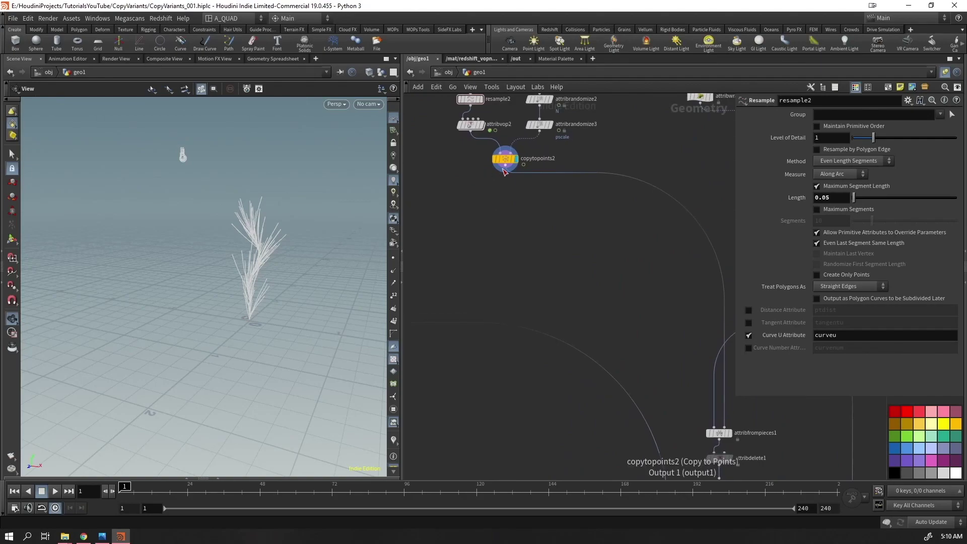
scroll(584, 282, down, 3)
click(637, 420)
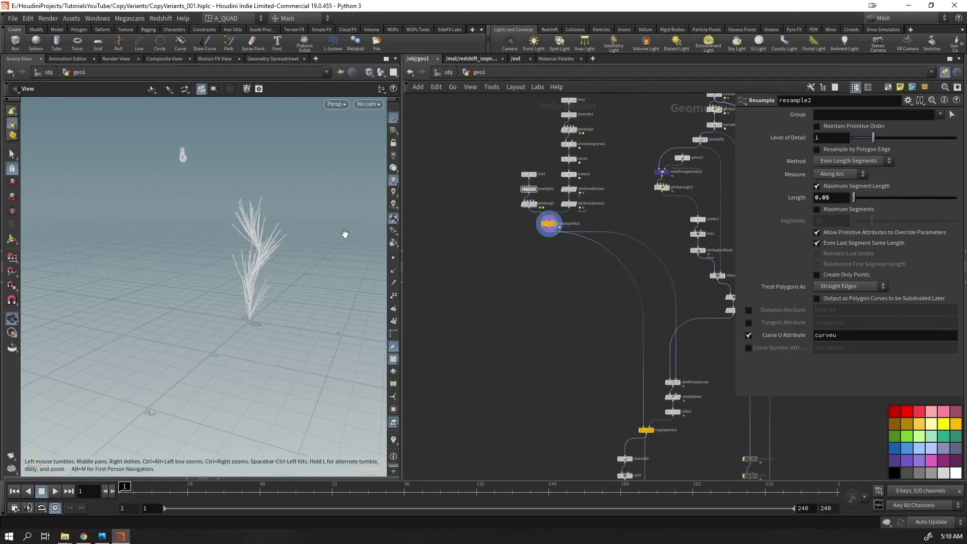
Play the copied-line animation while orbiting around the plant, and return to the first frame
scroll(549, 233, up, 5)
drag(272, 274, 404, 287)
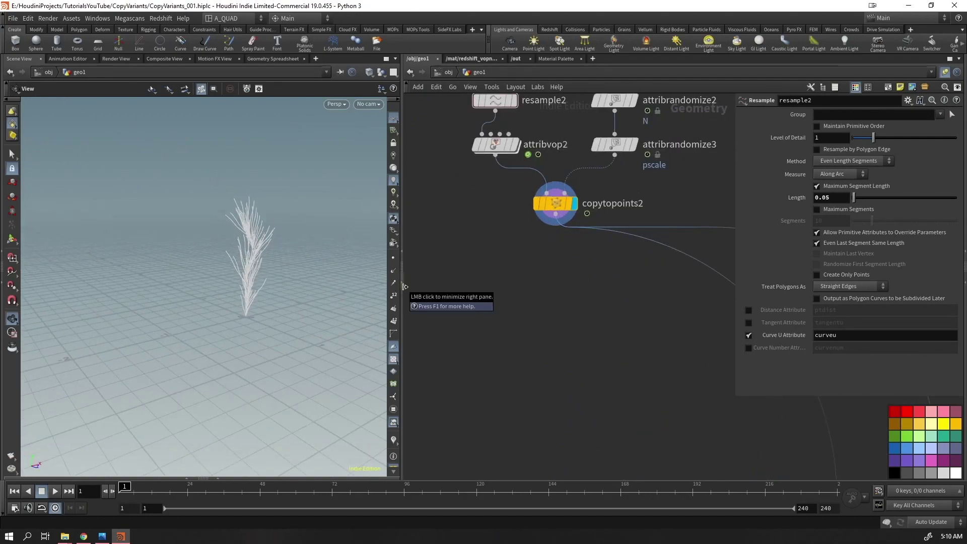
key(Up)
drag(294, 287, 225, 265)
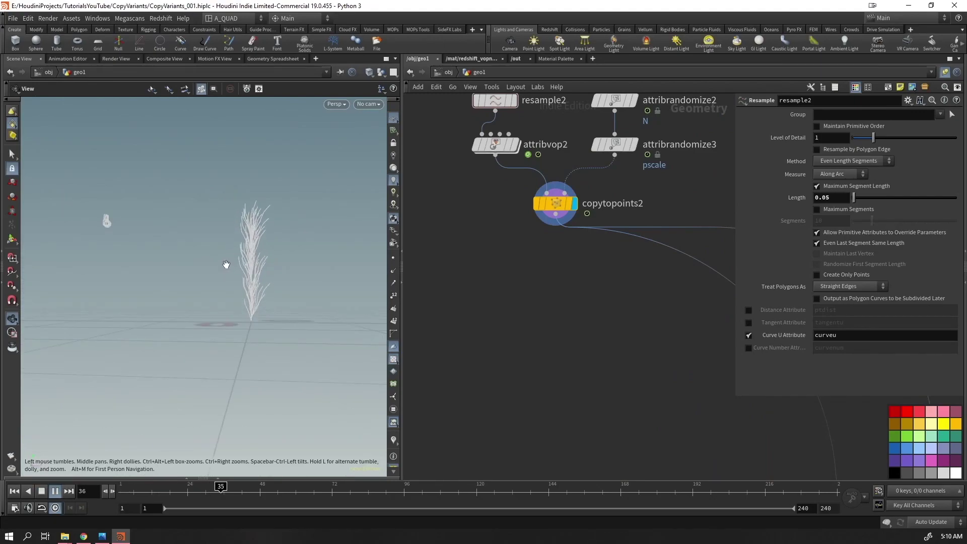
key(ctrl+Up)
Combine copytopoints2 and orientalongcurve1 in a new Merge node and display the merged result
scroll(526, 251, down, 4)
drag(529, 380, 486, 327)
shift+drag(524, 153, 570, 191)
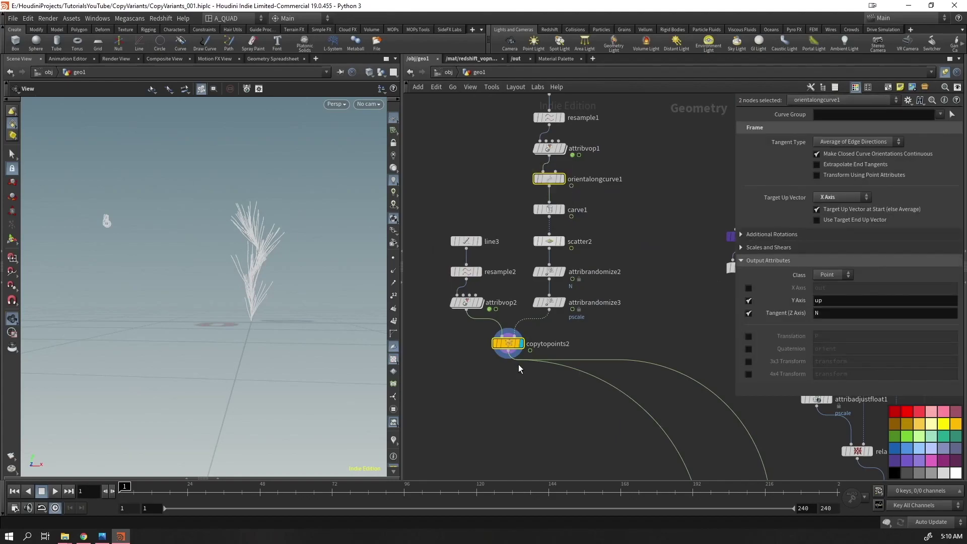
drag(509, 355, 605, 441)
drag(244, 280, 448, 302)
right_drag(279, 257, 452, 277)
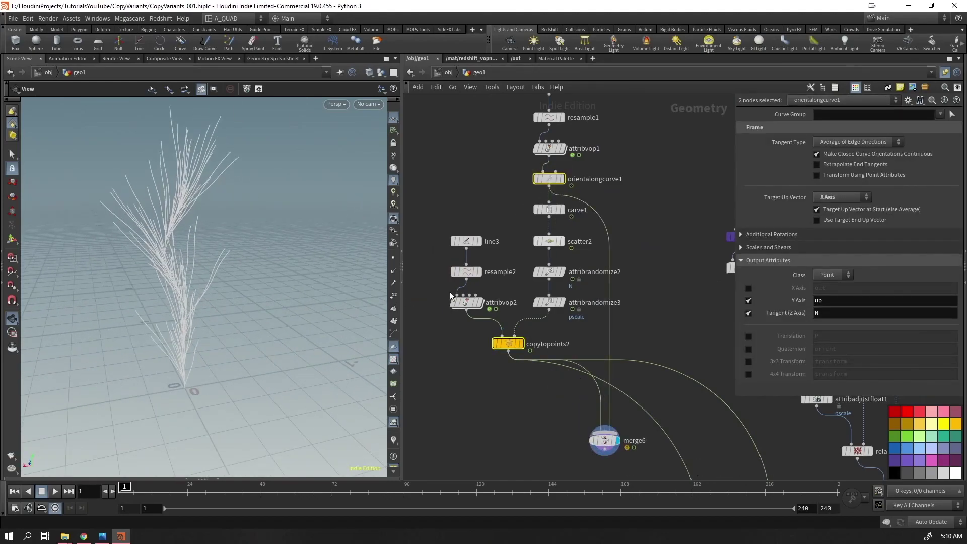
Set line3's Length to 0.2, play the animation, and return to the first frame
drag(538, 317, 538, 317)
click(466, 241)
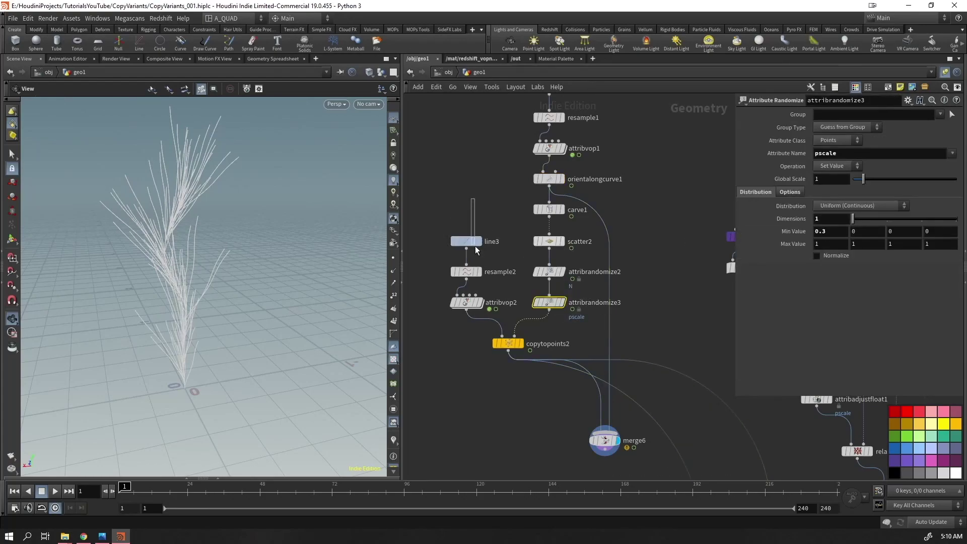
scroll(822, 154, down, 4)
scroll(822, 154, up, 1)
drag(150, 274, 32, 257)
key(Up)
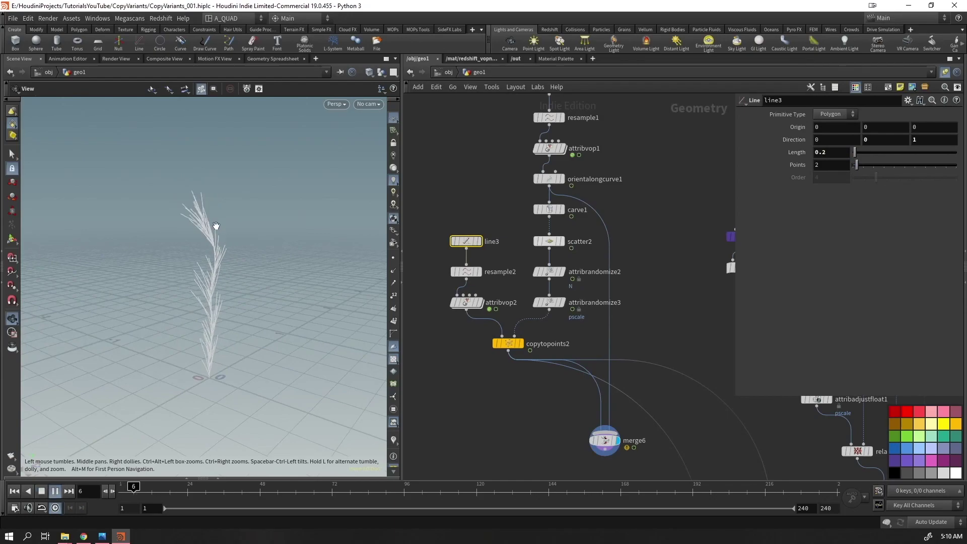
drag(216, 225, 169, 220)
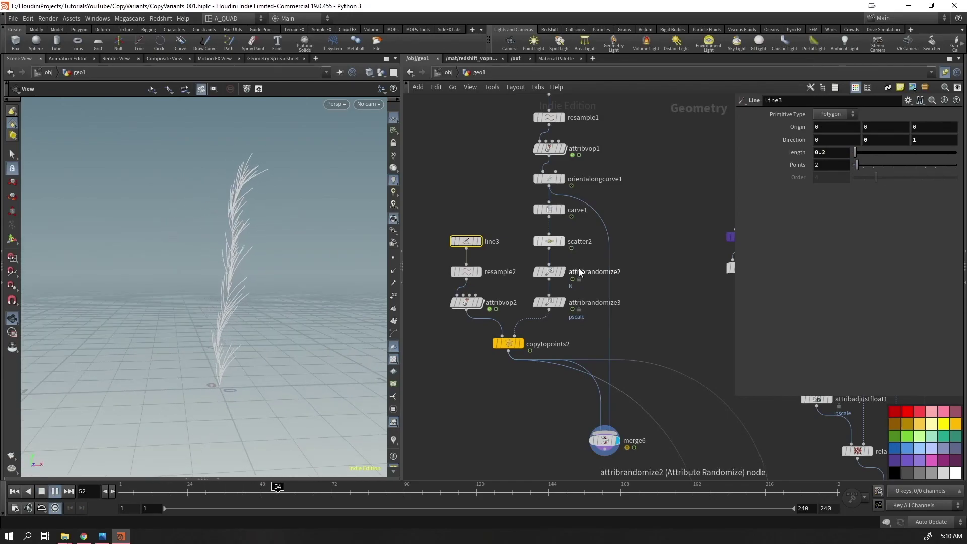
key(ctrl+Up)
Set scatter2's Force Total Count to 56, and play the animation while orbiting around the plant
click(549, 240)
text(56)
key(Return)
key(Up)
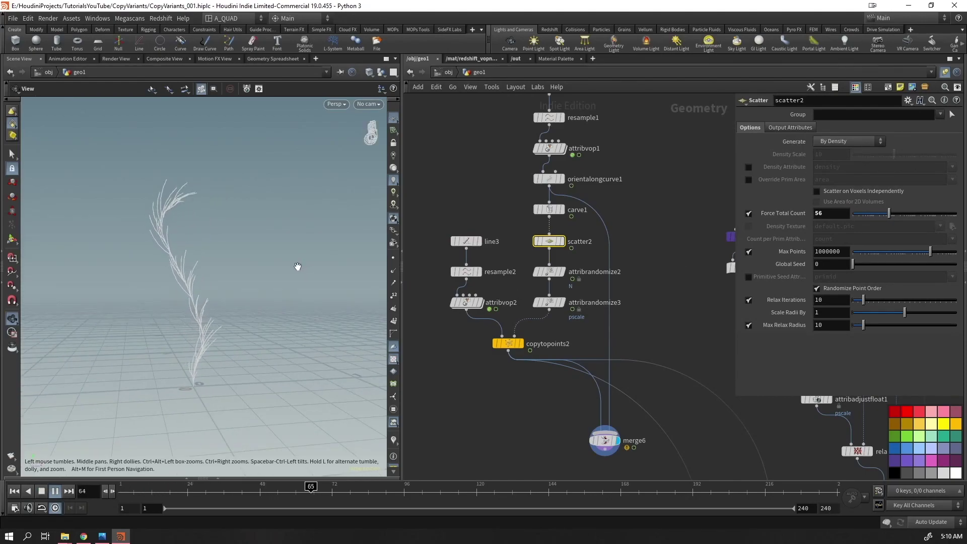
drag(201, 281, 257, 278)
key(Up)
Move merge6 aside, duplicate attribvop1 below copytopoints2, wire the copy to copytopoints2, and display it
middle_drag(521, 428, 519, 349)
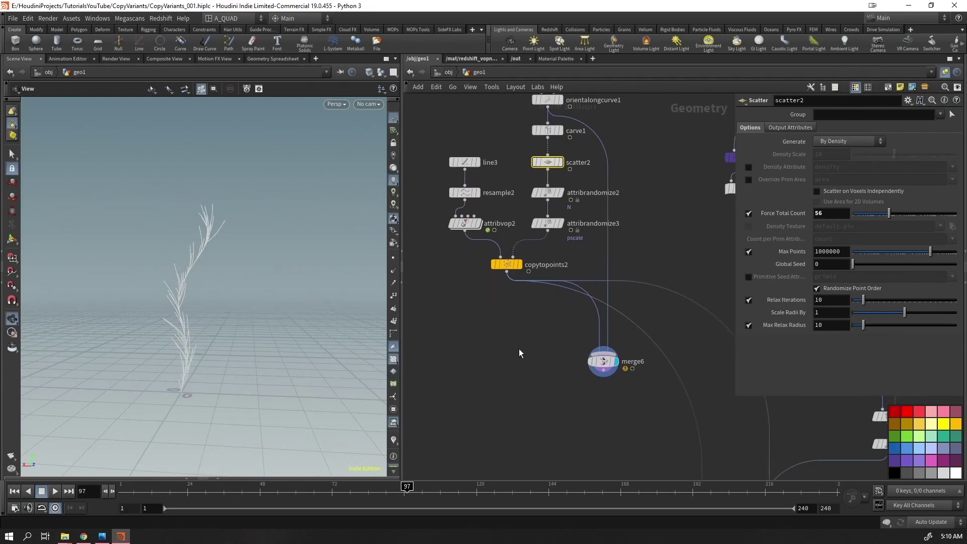
drag(605, 366, 642, 400)
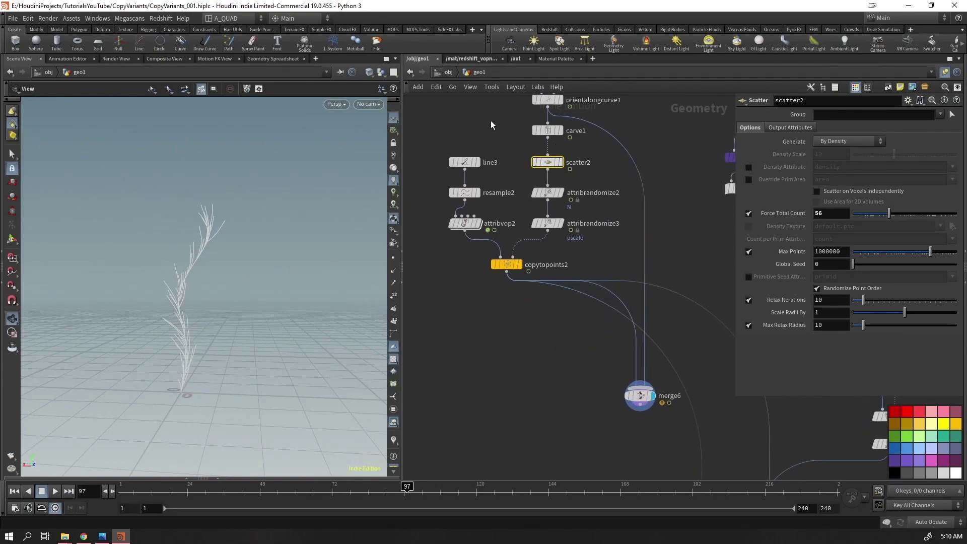
middle_drag(502, 219, 510, 297)
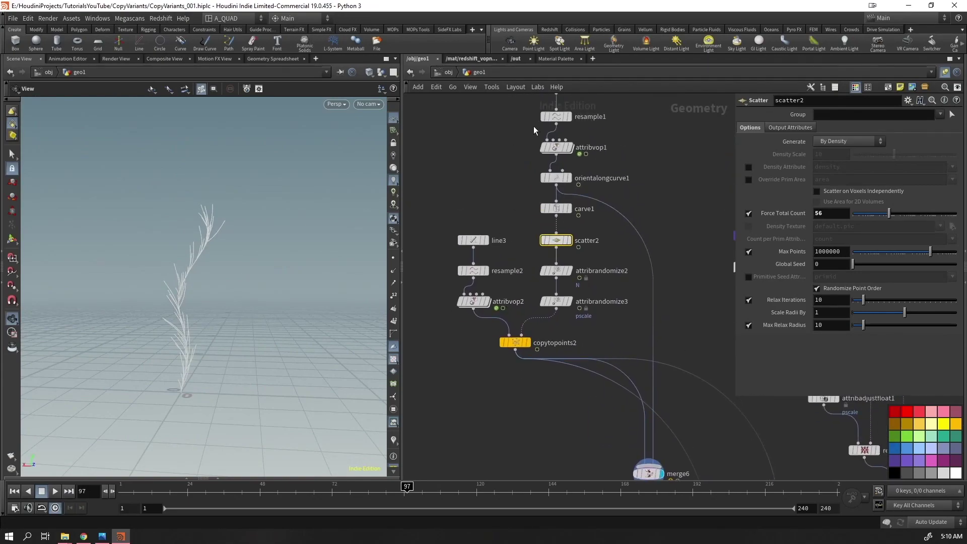
click(559, 147)
alt+drag(552, 146, 497, 393)
click(515, 350)
click(495, 391)
click(519, 399)
Move merge6 below copytopoints2 and place attribvop3 under it, wired to merge6's output
drag(255, 324, 301, 297)
middle_drag(512, 460, 494, 373)
drag(628, 396, 560, 333)
click(516, 374)
drag(530, 388, 560, 363)
Play the animation of attribvop3's output from several view angles, and return to the first frame
key(Up)
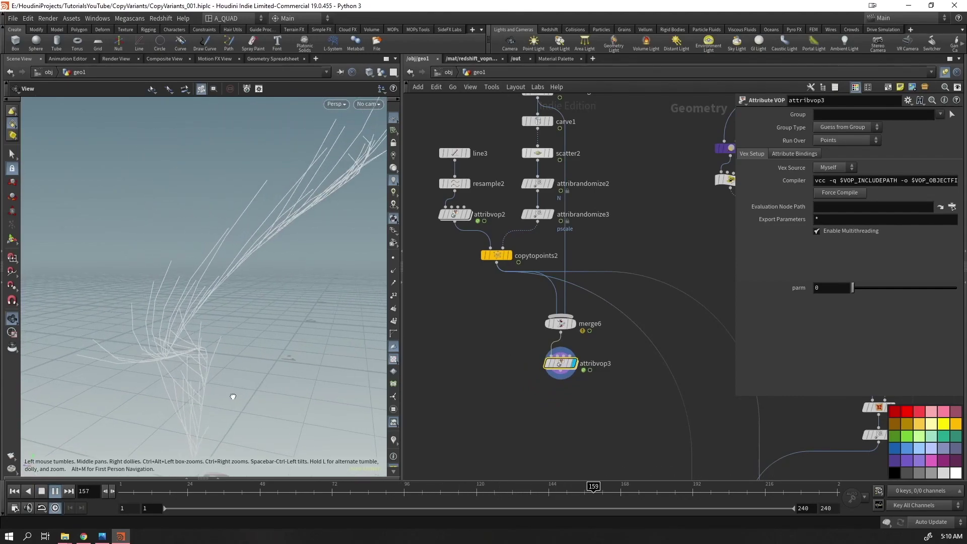
drag(235, 398, 199, 376)
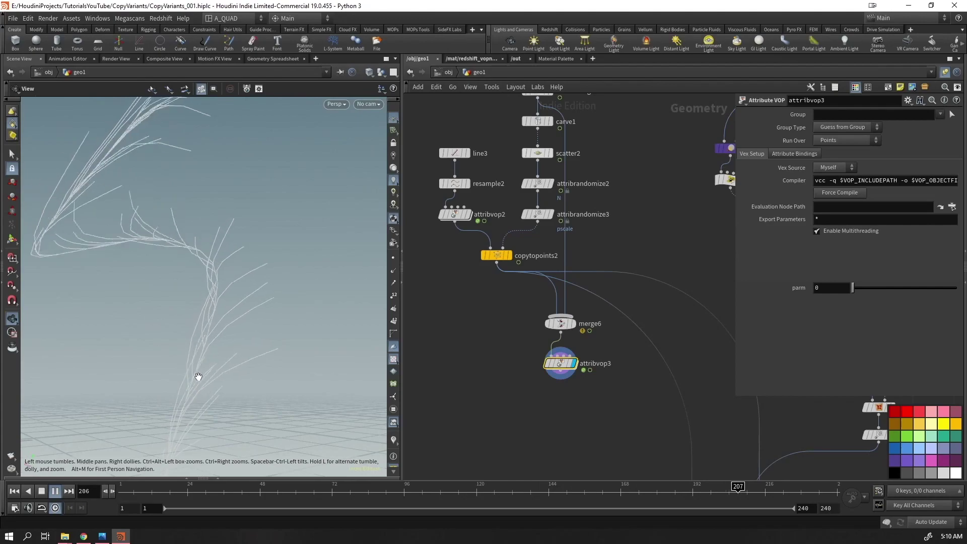
drag(211, 271, 379, 328)
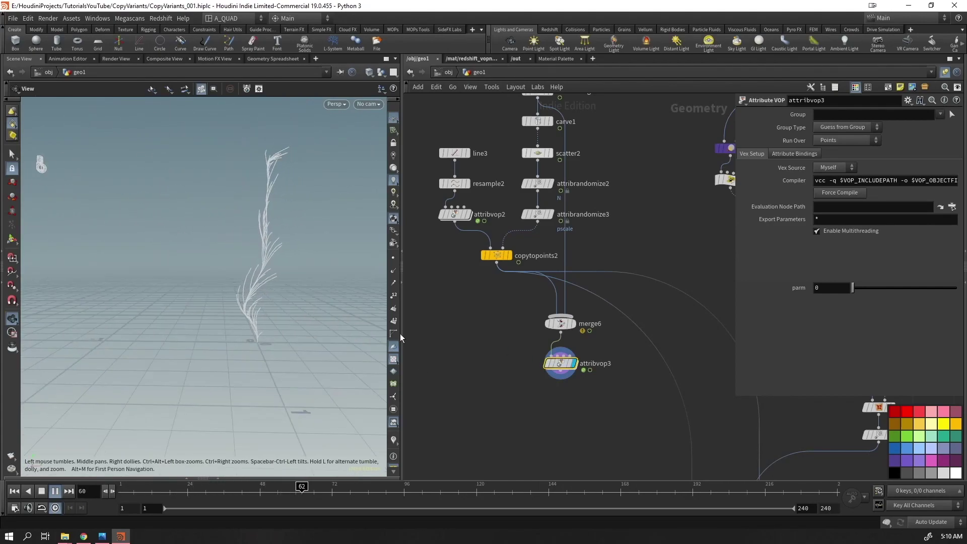
middle_drag(512, 366, 502, 446)
drag(288, 310, 330, 310)
key(Up)
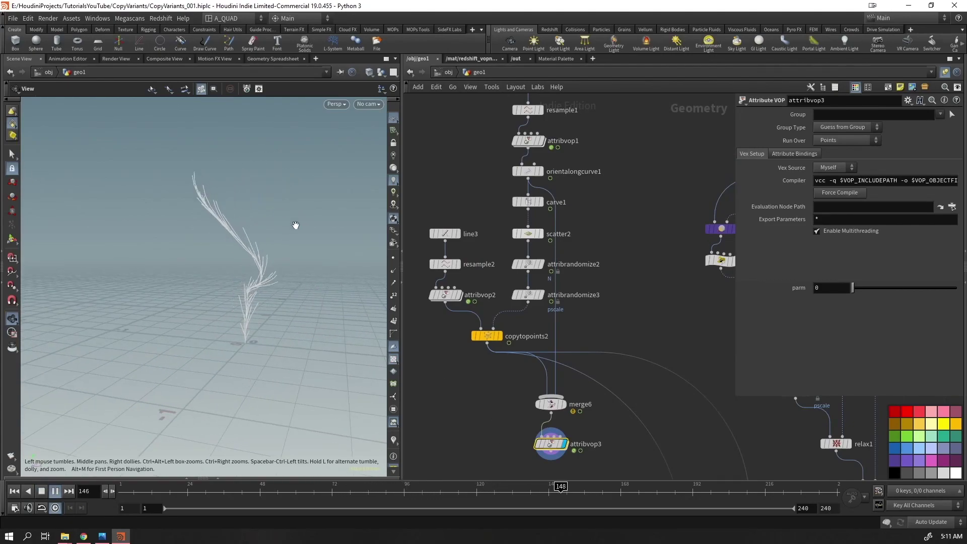
key(ctrl+Up)
Visualize the curveu attribute of attribvop3 and play the animation while bypassing and re-enabling attribvop2
middle_click(554, 442)
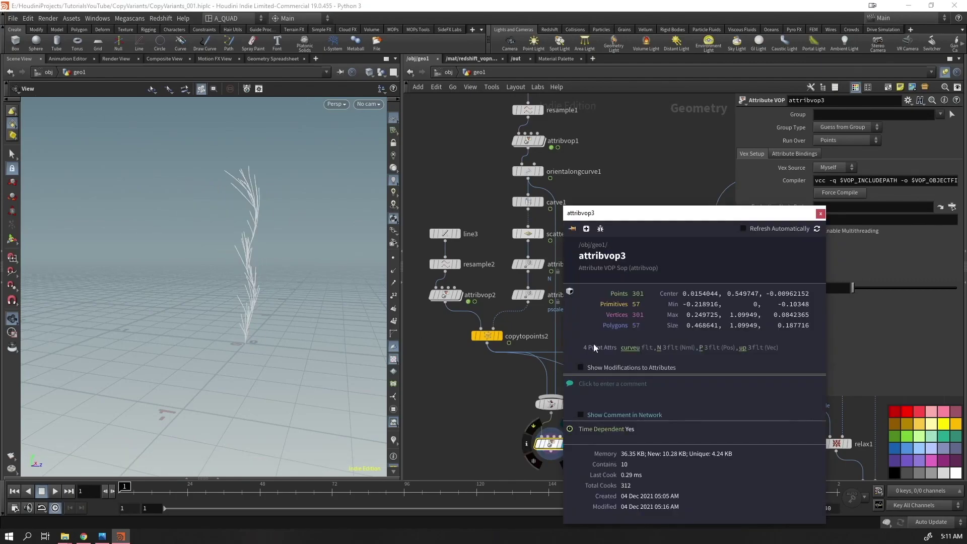
key(Up)
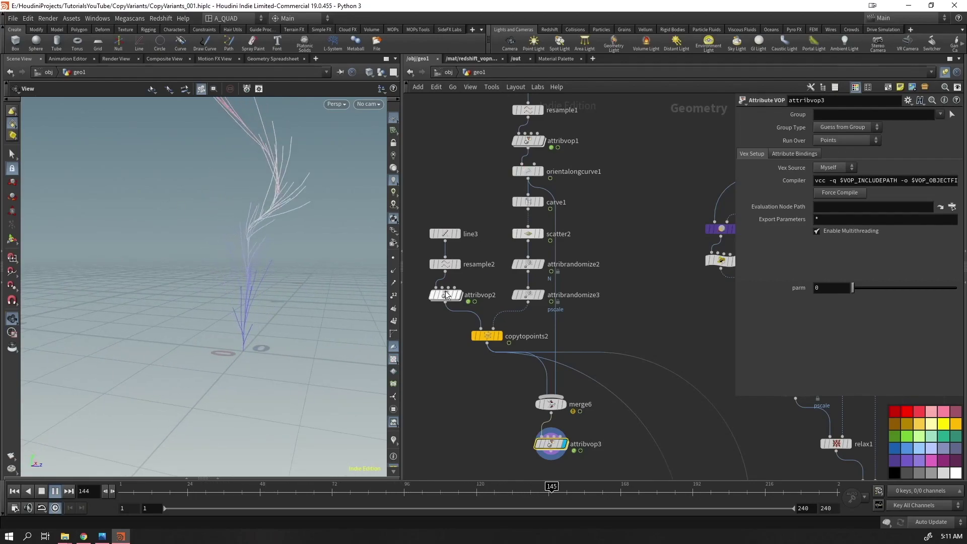
click(433, 295)
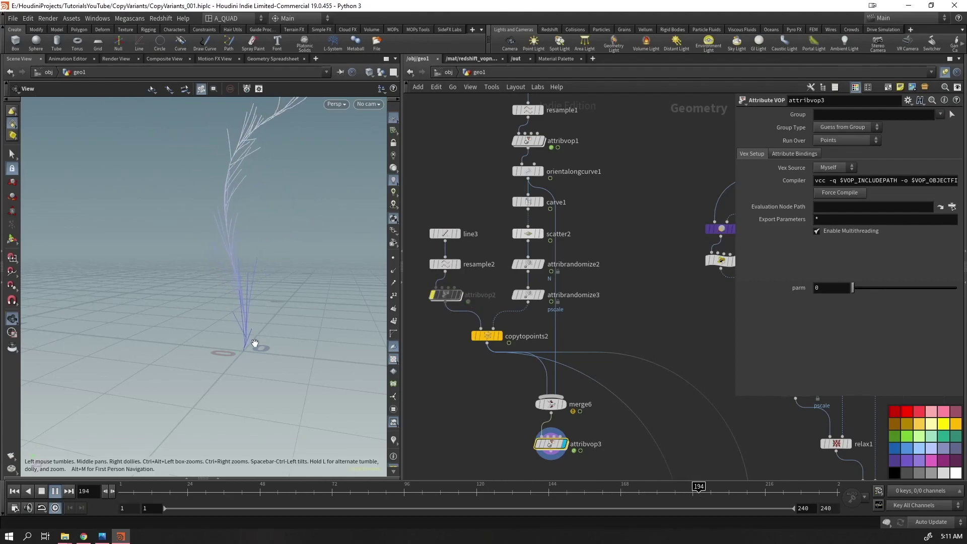
click(427, 279)
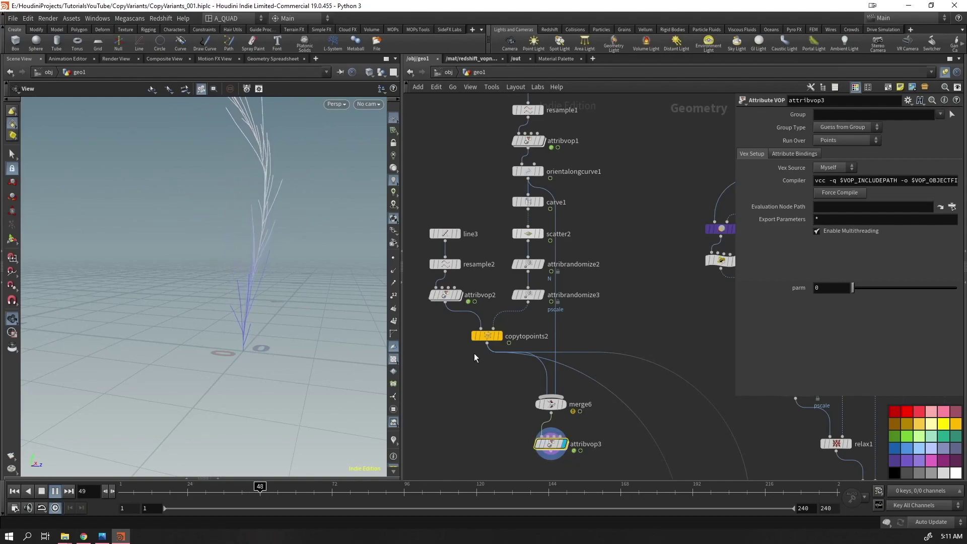
Add ^curveu to the Copying attribute pattern of copytopoints2 and check the plant in the viewport
middle_drag(491, 395, 495, 358)
click(490, 298)
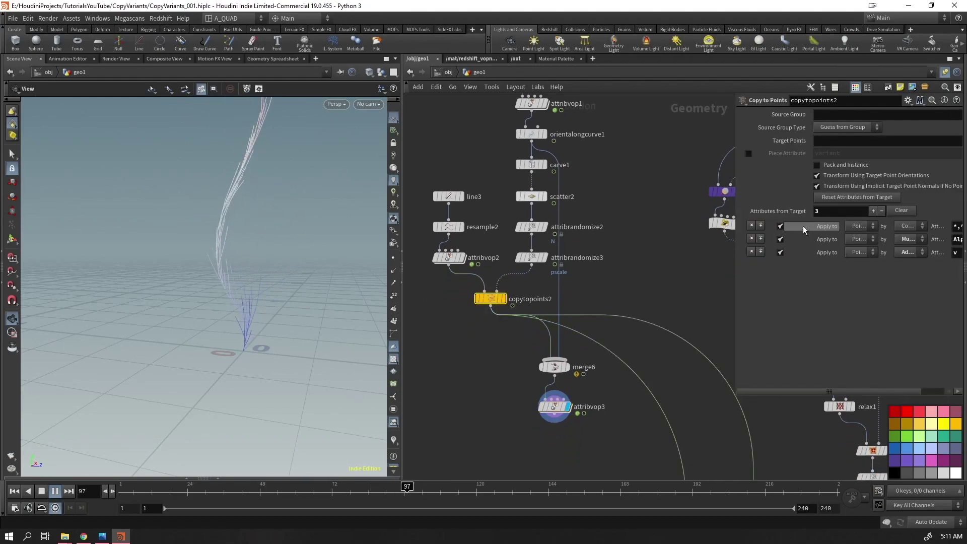
drag(733, 203, 408, 203)
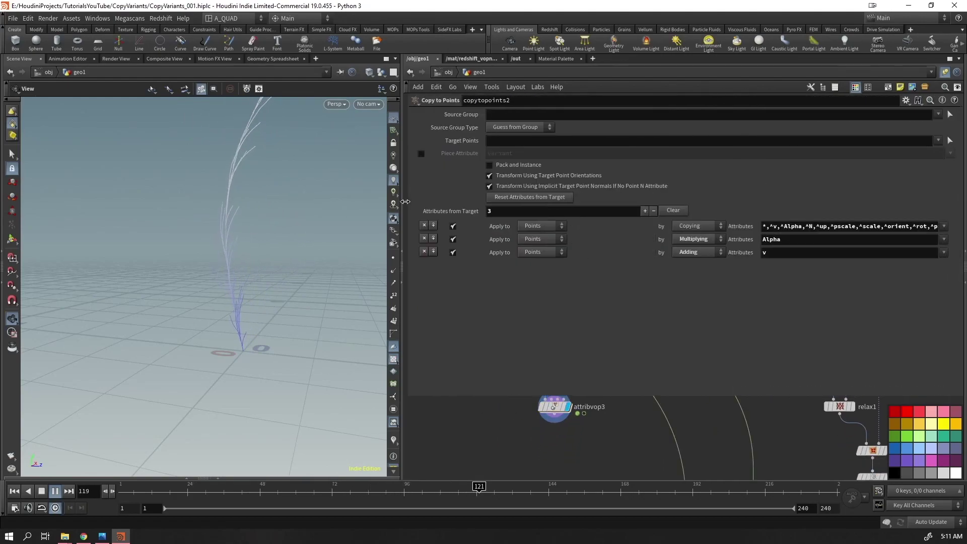
click(769, 230)
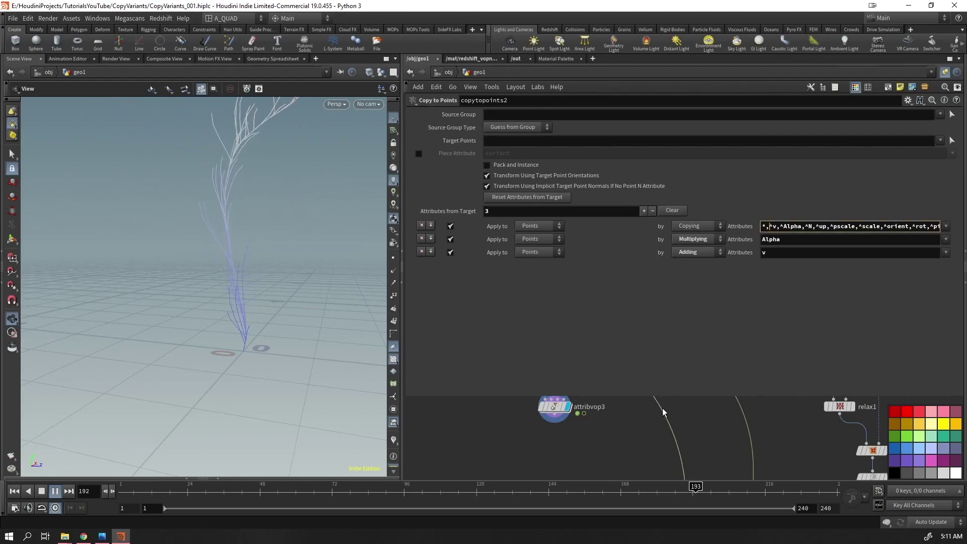
text(^curveu,)
key(Return)
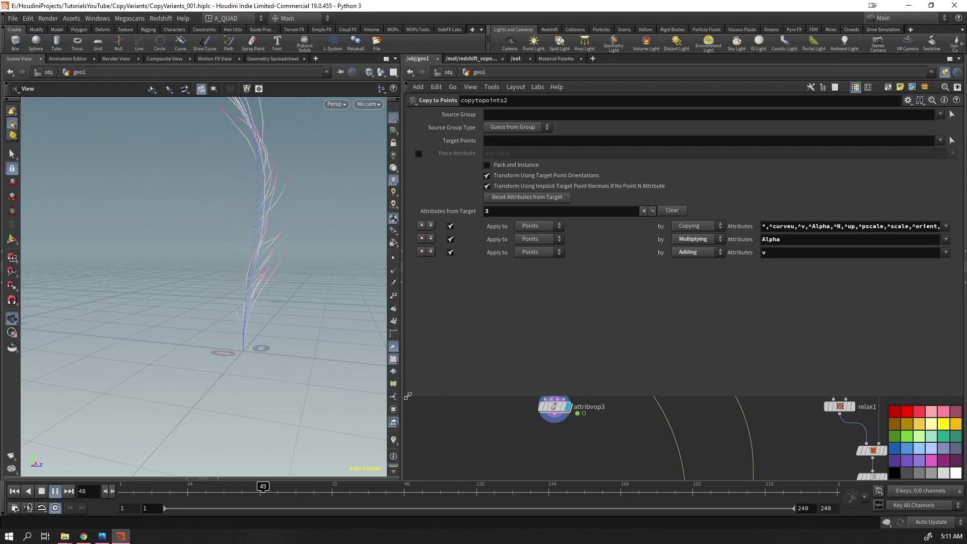
drag(408, 397, 641, 394)
drag(234, 380, 231, 302)
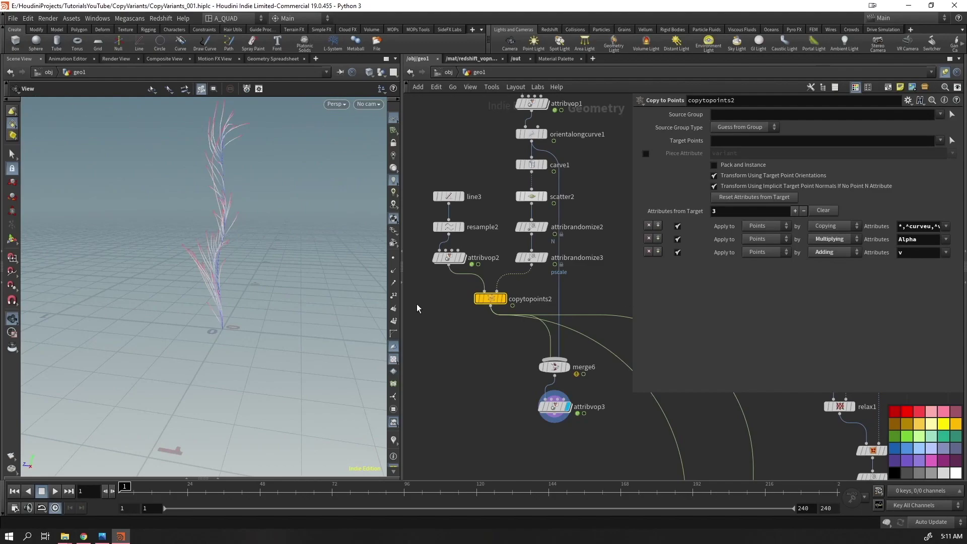
Remove ^curveu from the Copying attribute pattern of copytopoints2
click(909, 227)
key(Delete)
key(Delete)
key(Delete)
key(Delete)
key(Delete)
key(BackSpace)
key(Delete)
key(Delete)
key(Return)
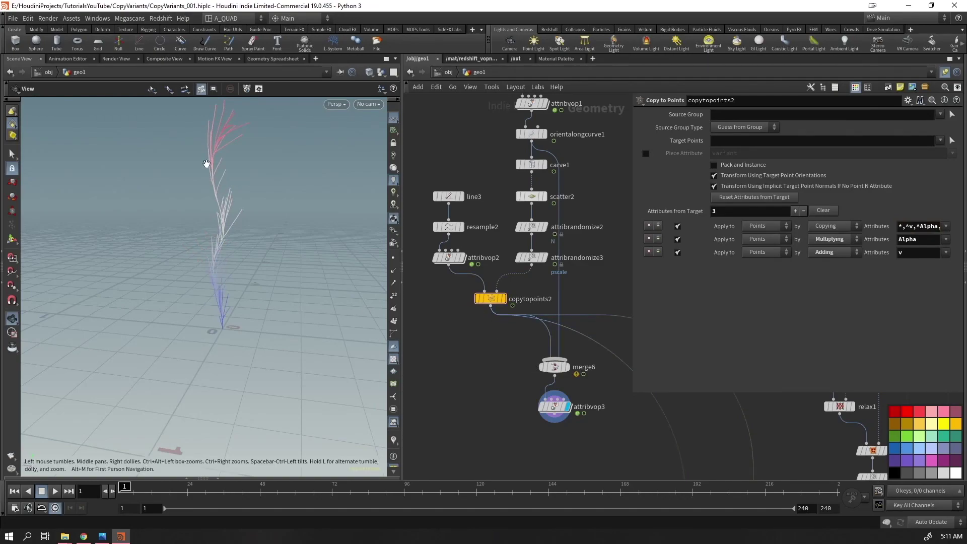
Check resample2's settings and the curveu Bind node inside attribvop2, and return to the geometry network
click(449, 257)
click(448, 227)
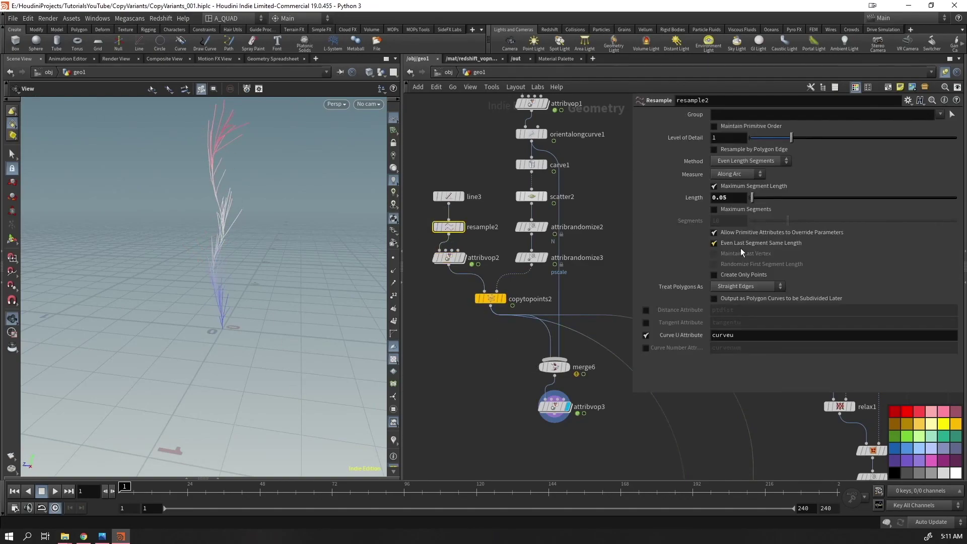
click(449, 257)
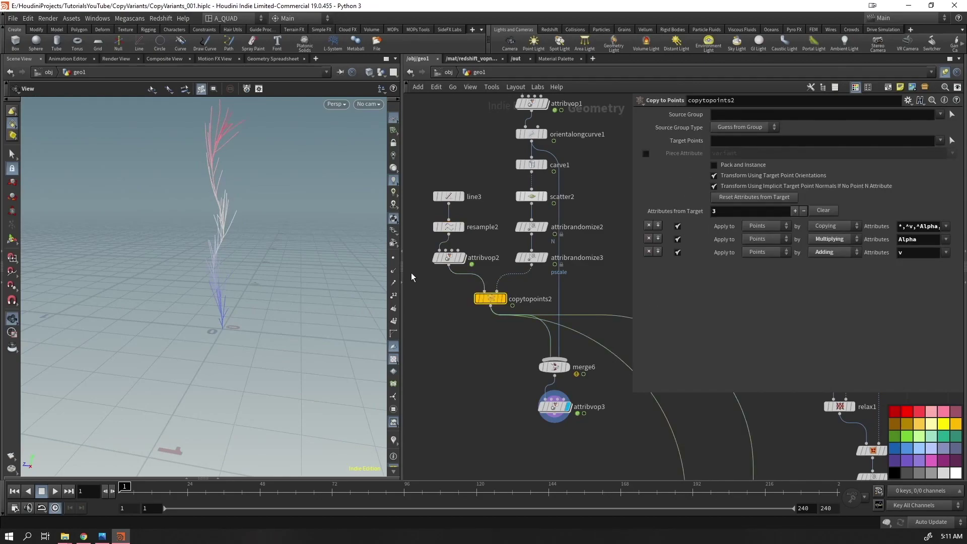
double_click(450, 256)
click(547, 371)
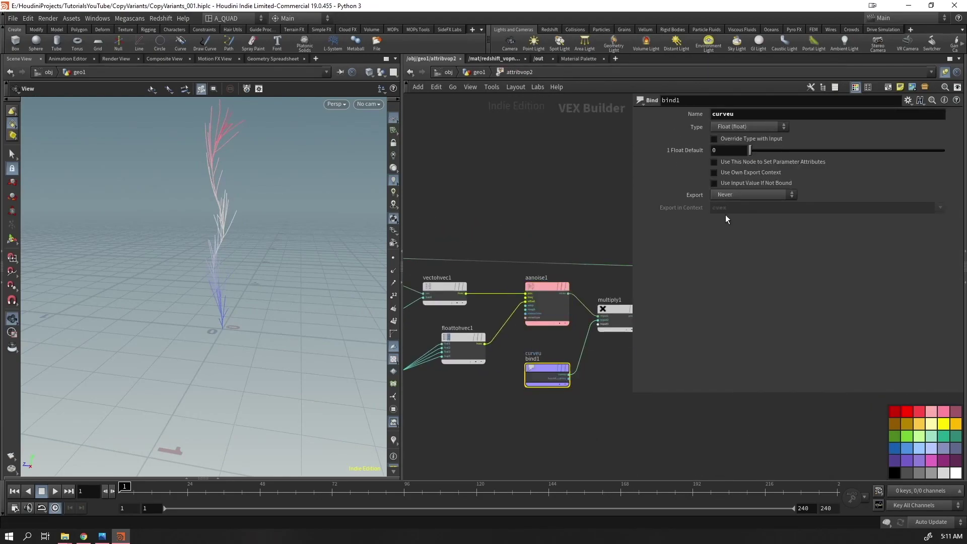
key(Return)
click(472, 72)
Play the animation with the curveu colors visualized while orbiting and zooming around the plant
key(Up)
mouse_move(271, 332)
mouse_down()
mouse_move(233, 300)
mouse_move(218, 302)
mouse_up()
right_drag(217, 302, 333, 274)
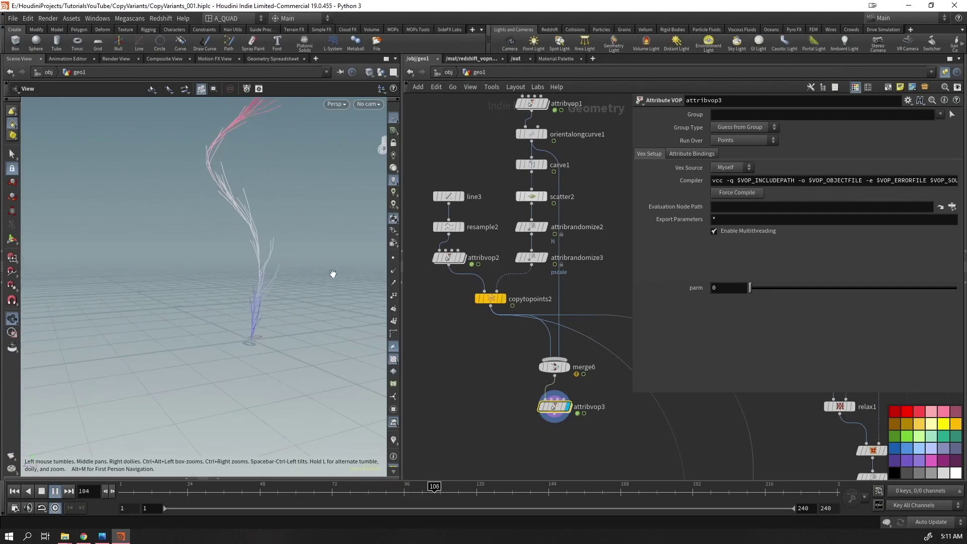
Inside attribvop3, set the amplitude of aanoise1 to 0.475, return to the geometry network and check the playing animation
click(530, 406)
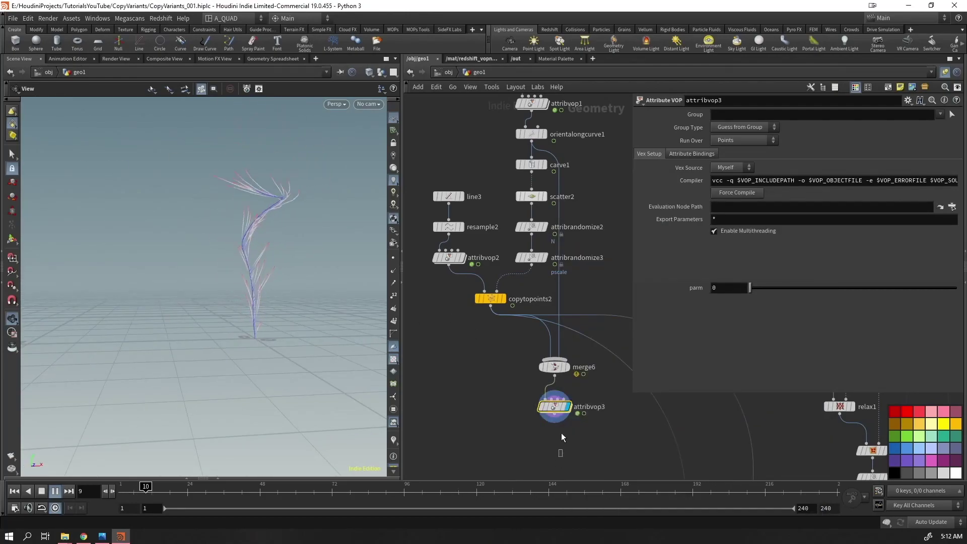
mouse_move(548, 406)
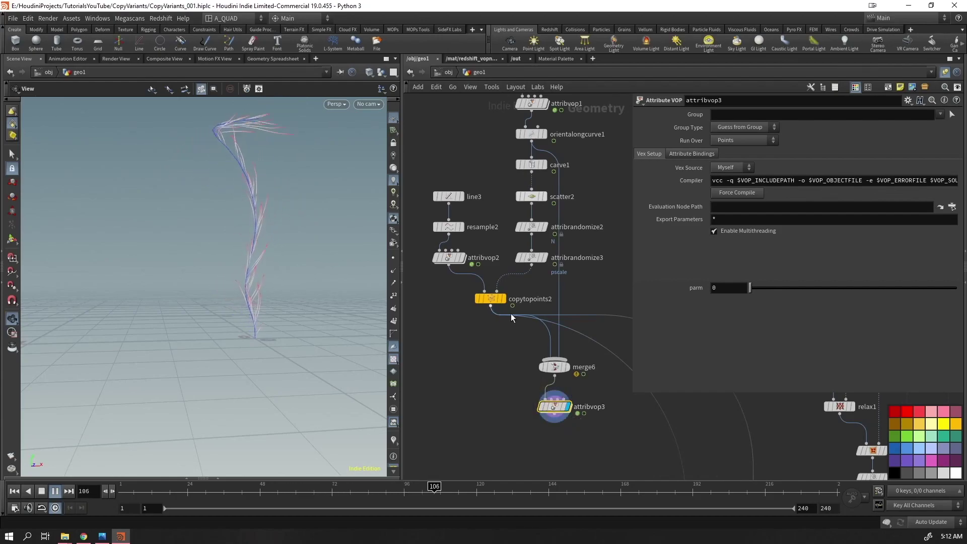
key(Return)
scroll(584, 388, up, 2)
middle_drag(590, 395, 520, 397)
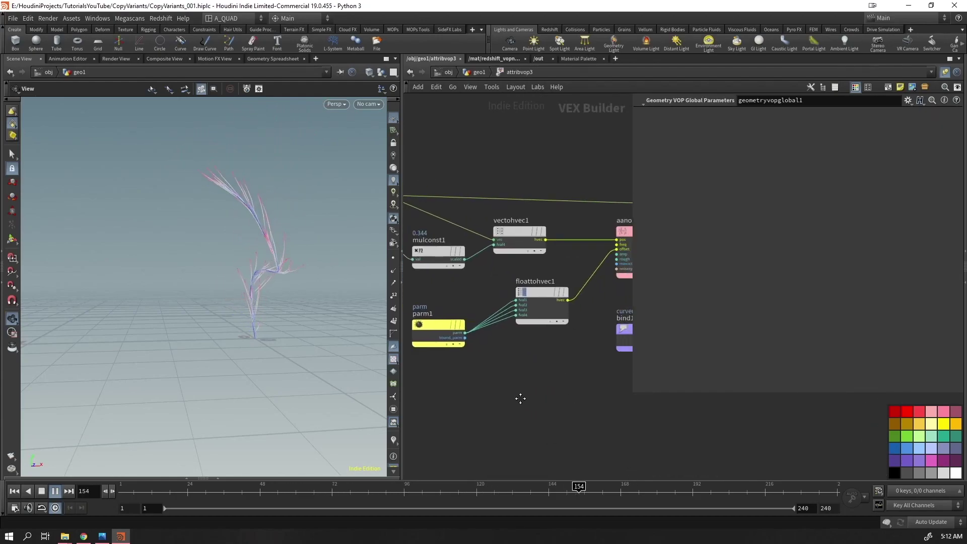
click(622, 232)
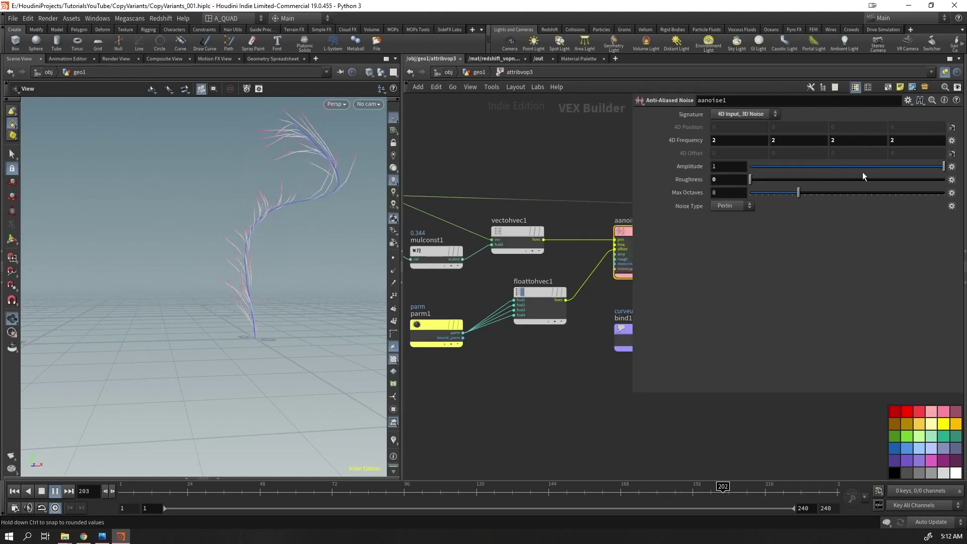
drag(869, 168, 893, 168)
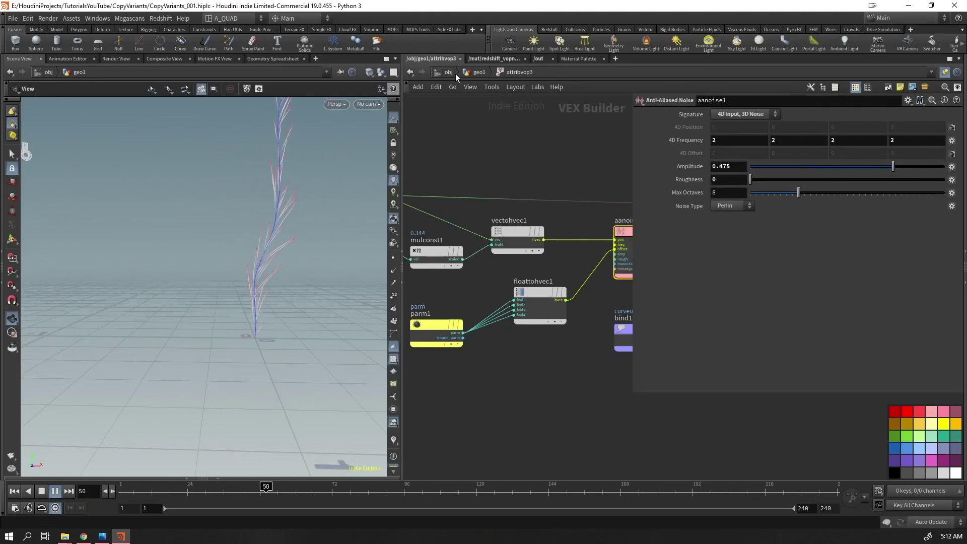
click(477, 72)
right_drag(262, 252, 349, 223)
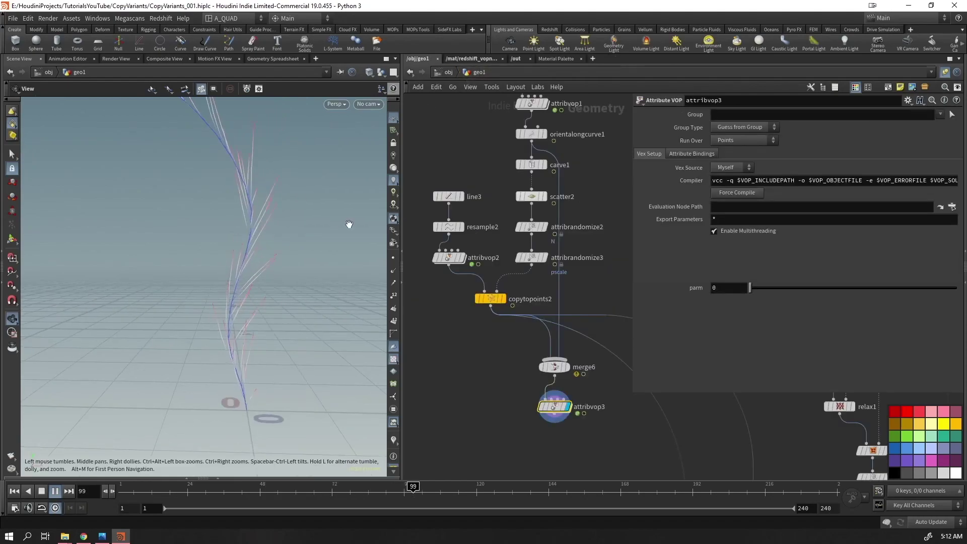
right_drag(265, 129, 235, 274)
drag(235, 274, 337, 247)
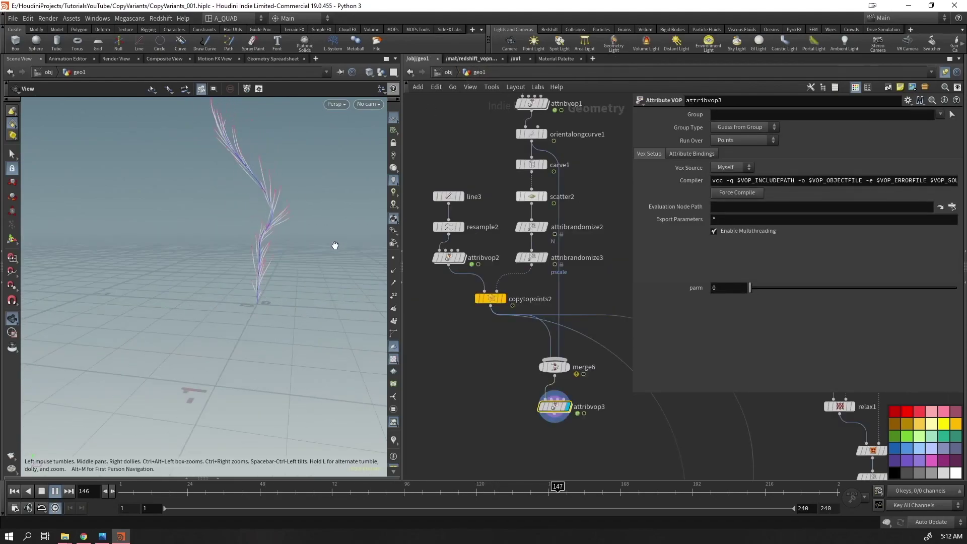
right_drag(209, 212, 200, 185)
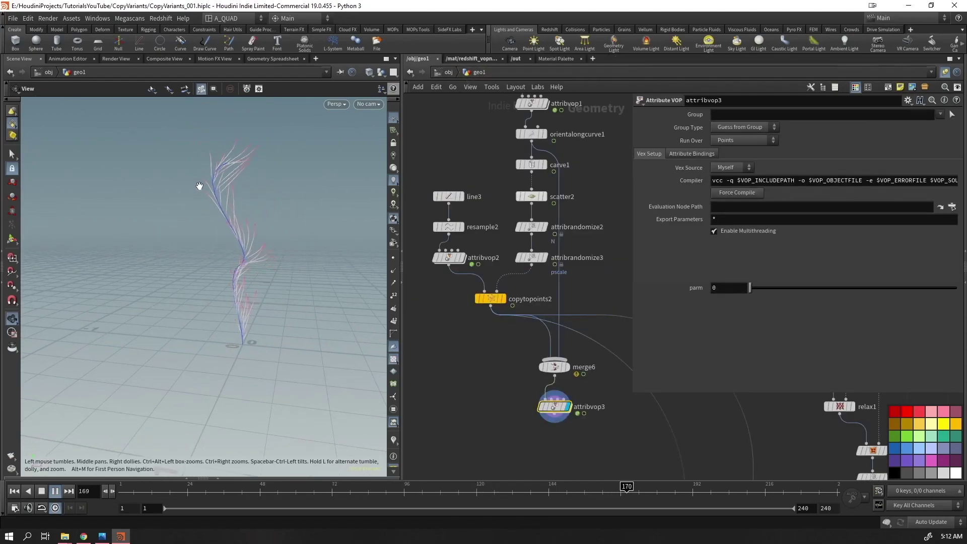
middle_click(556, 407)
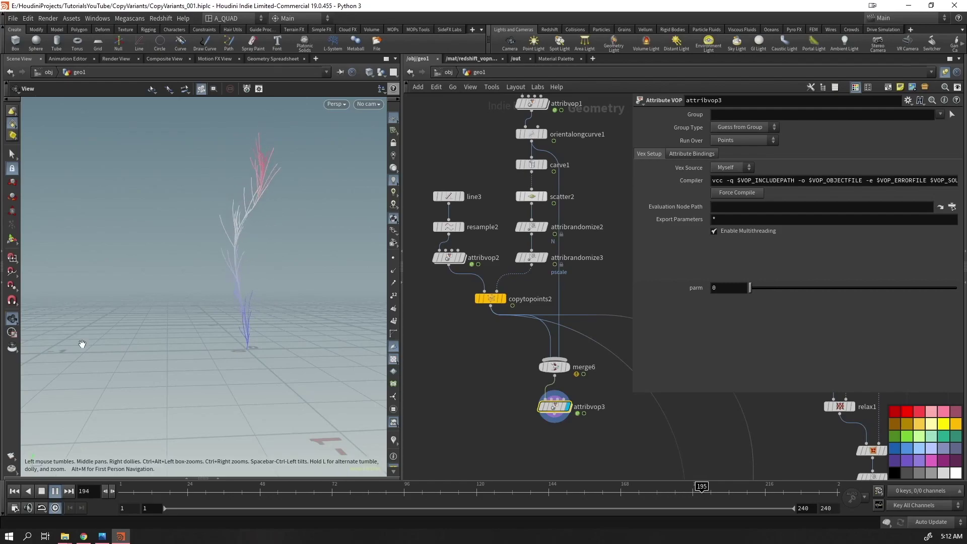
Feed attribvop3's output instead of copytopoints2 into copytopoints1 and attribfrompieces1, and reposition merge6 and attribvop3
middle_drag(429, 374, 326, 220)
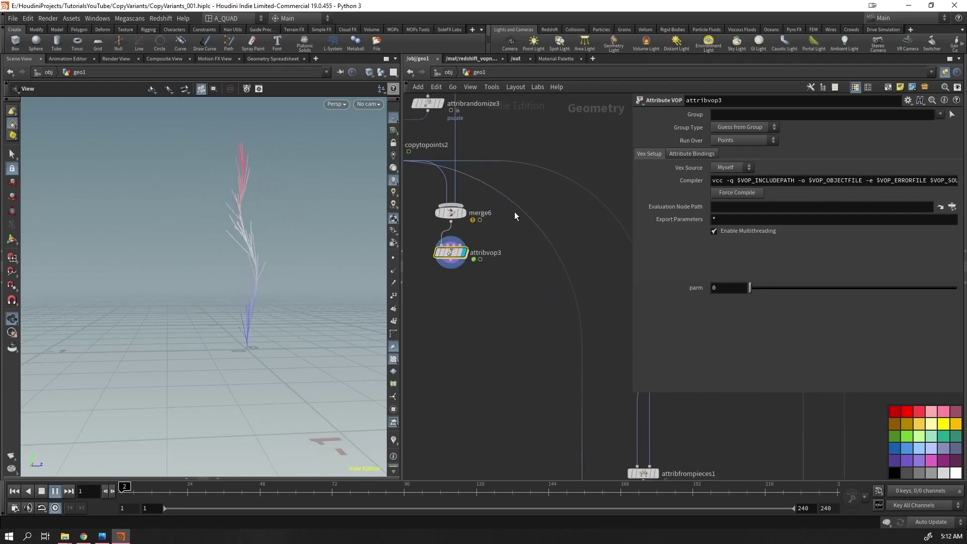
mouse_move(451, 267)
mouse_down()
mouse_move(450, 280)
mouse_move(548, 170)
mouse_move(442, 275)
mouse_up()
scroll(454, 336, down, 3)
middle_drag(454, 336, 522, 339)
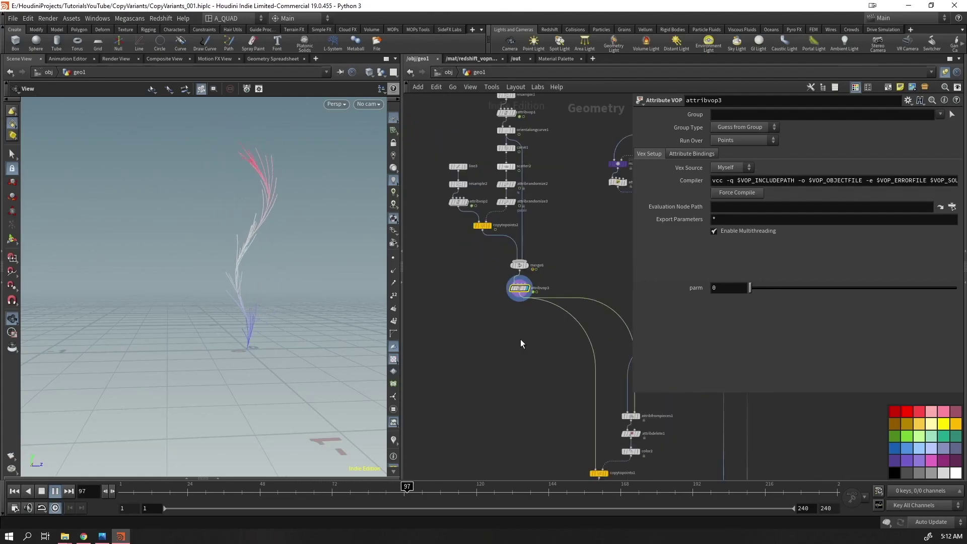
drag(487, 249, 538, 247)
middle_drag(509, 362, 452, 322)
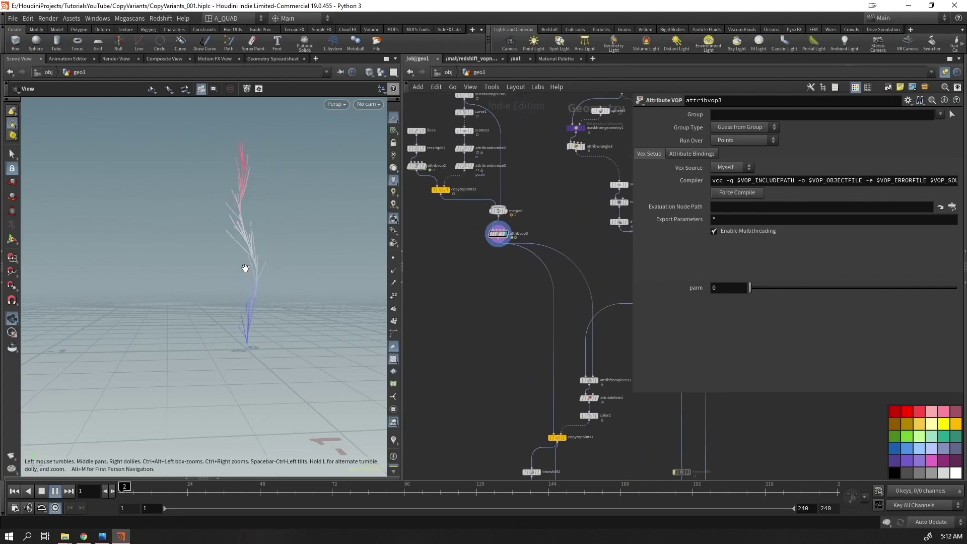
drag(249, 268, 298, 291)
middle_drag(441, 276, 470, 292)
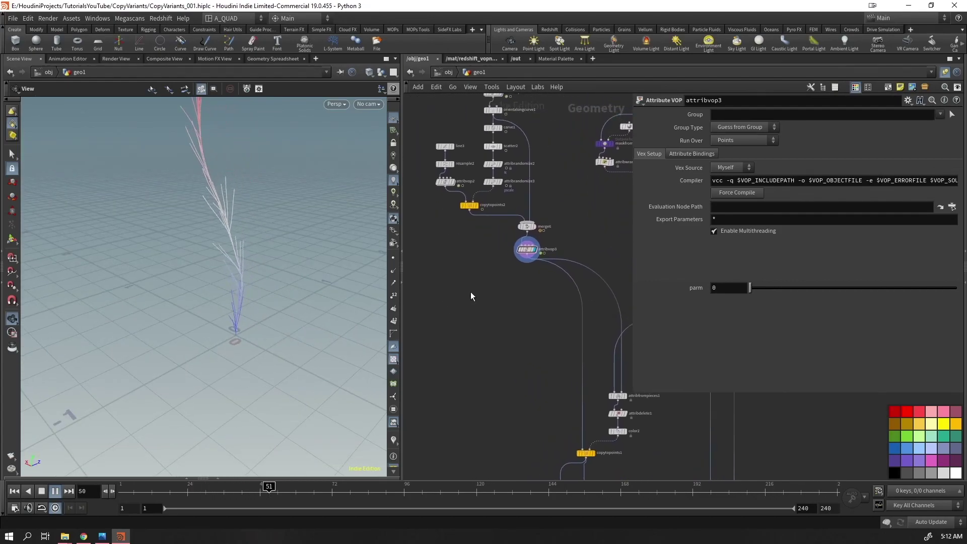
drag(225, 230, 257, 224)
Display the result of merge2 in the viewport and save the scene
middle_drag(512, 342, 446, 160)
middle_drag(523, 382, 462, 310)
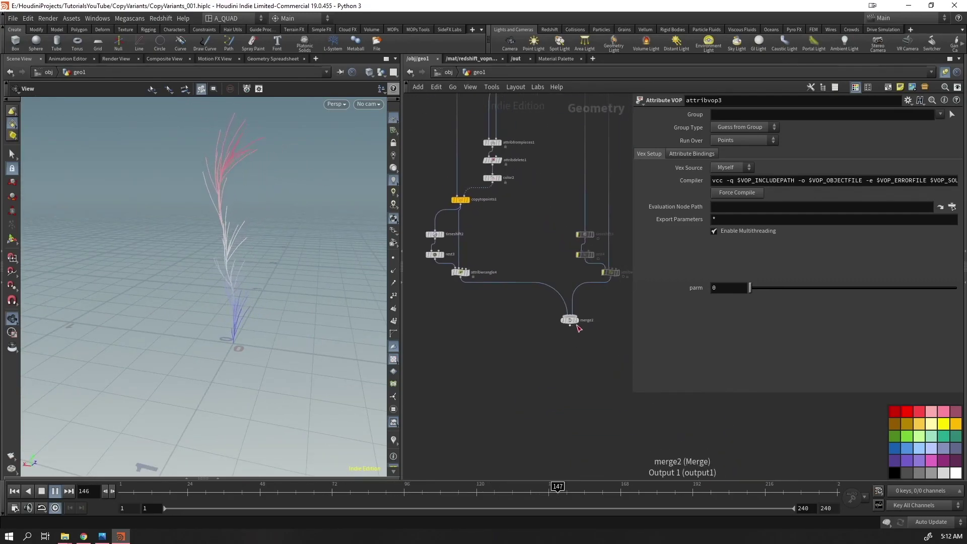
click(578, 320)
drag(214, 293, 312, 162)
key(ctrl+s)
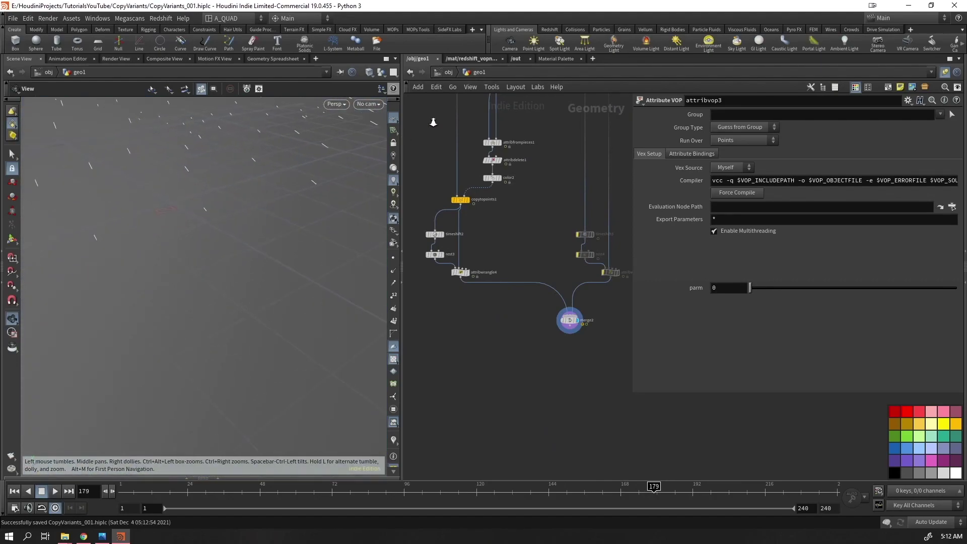
right_drag(433, 122, 393, 147)
Delete the bypassed branch of nodes between mountain1 and merge2
middle_drag(519, 265, 398, 522)
middle_drag(529, 436, 538, 252)
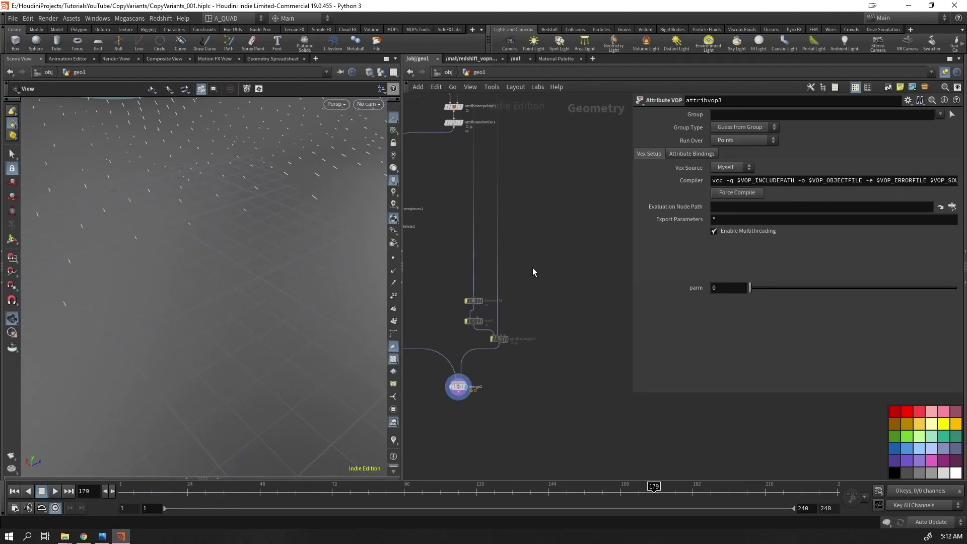
drag(472, 340, 472, 341)
key(Delete)
Turn off Animate Noise on the mountain1 terrain node
middle_drag(462, 101, 515, 386)
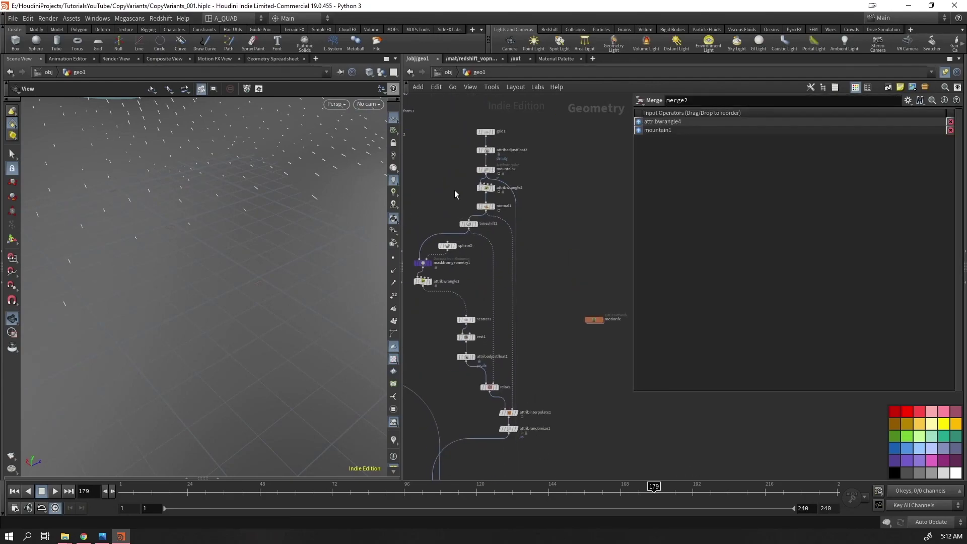
drag(480, 172, 481, 173)
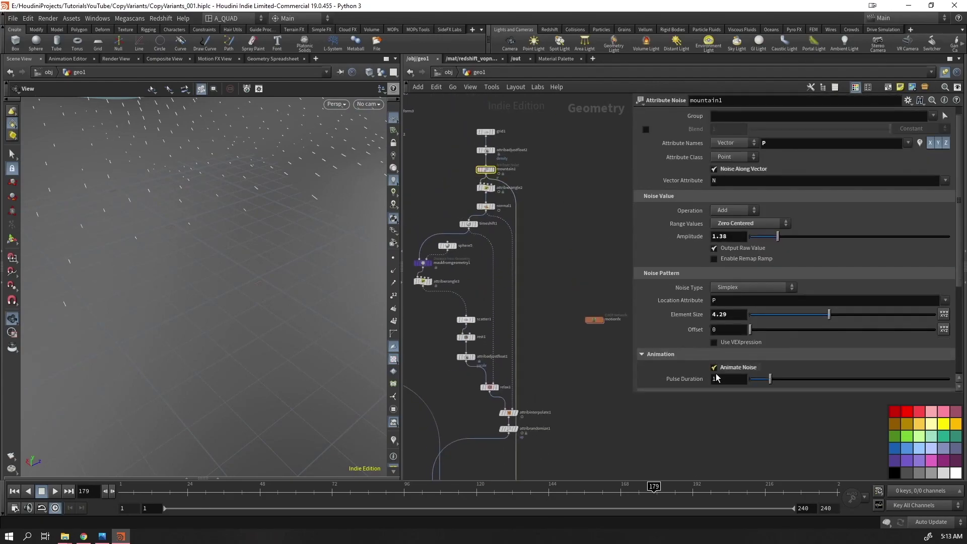
click(715, 369)
drag(211, 270, 214, 224)
right_drag(213, 225, 586, 173)
right_drag(257, 316, 428, 270)
drag(214, 229, 257, 282)
Move merge2 farther away from the attribwrangle4 branch to tidy the network
middle_drag(552, 437, 594, 252)
middle_drag(603, 469, 600, 310)
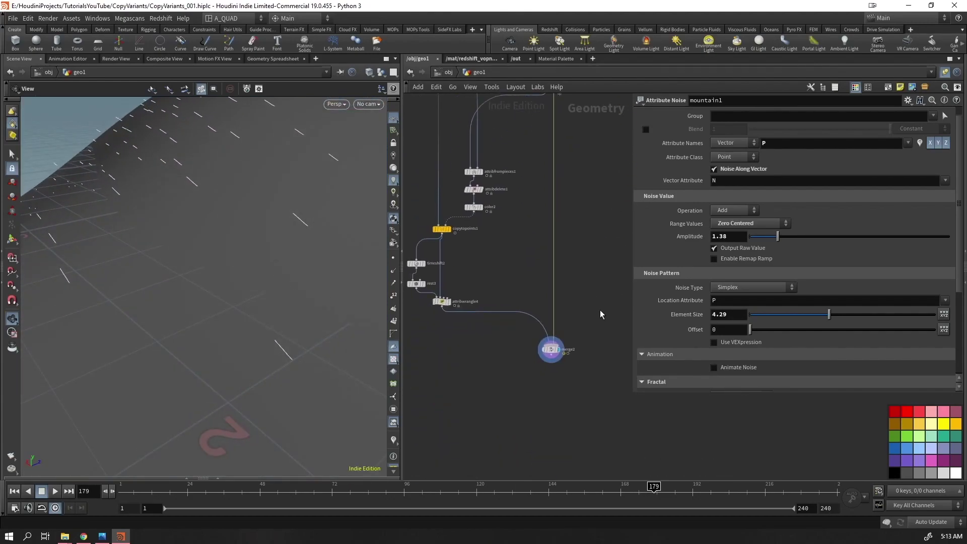
click(558, 349)
click(556, 354)
key(Escape)
drag(552, 350, 597, 354)
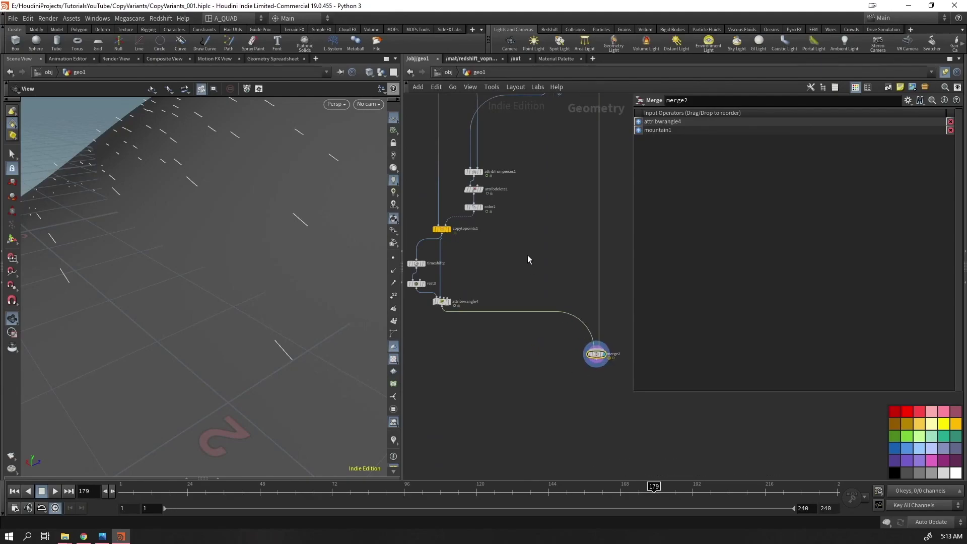
Inspect the pscale settings of attribadjustfloat1 and the copies scattered over the terrain
middle_drag(528, 258, 572, 442)
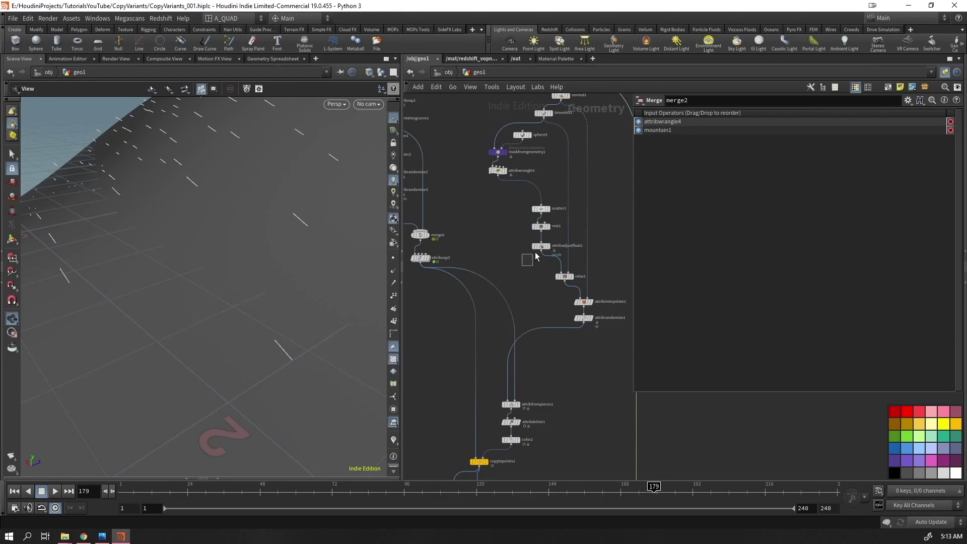
click(540, 246)
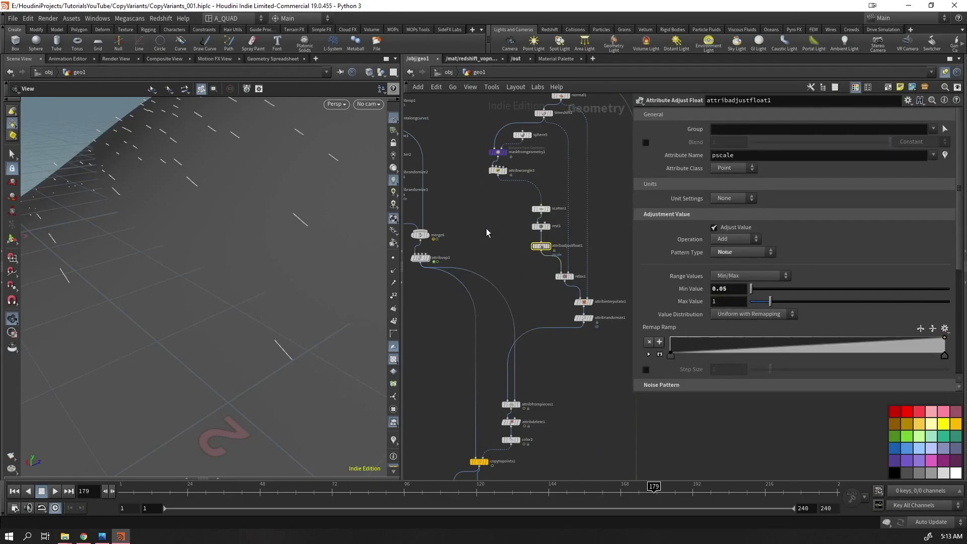
drag(220, 227, 136, 267)
key(Up)
drag(182, 357, 212, 274)
middle_drag(446, 367, 511, 226)
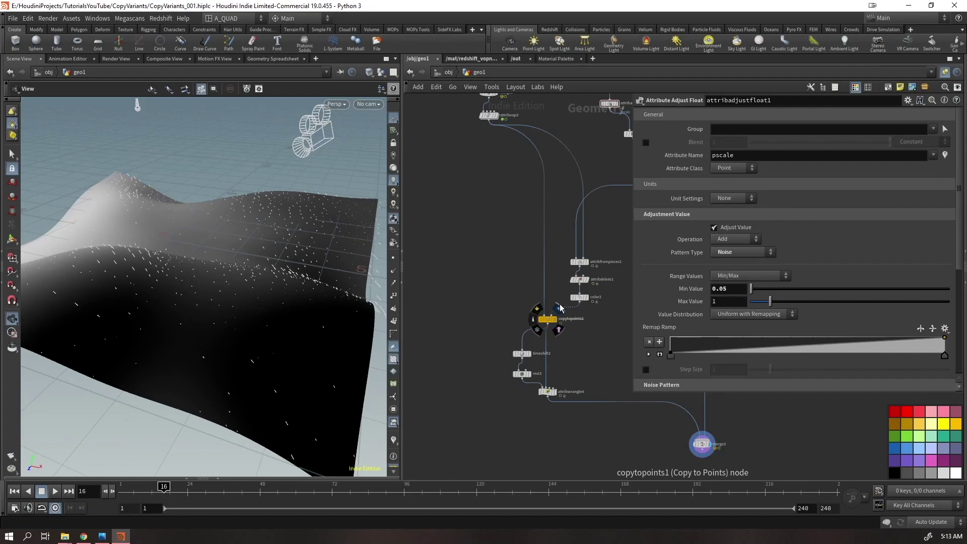
Display copytopoints1 and disable its Piece Attribute option
click(560, 308)
drag(262, 231, 195, 236)
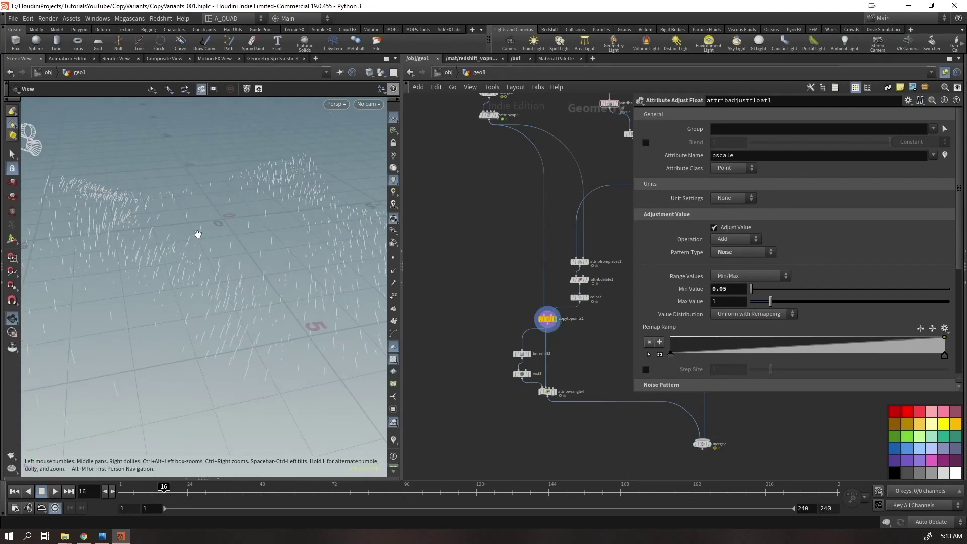
click(547, 319)
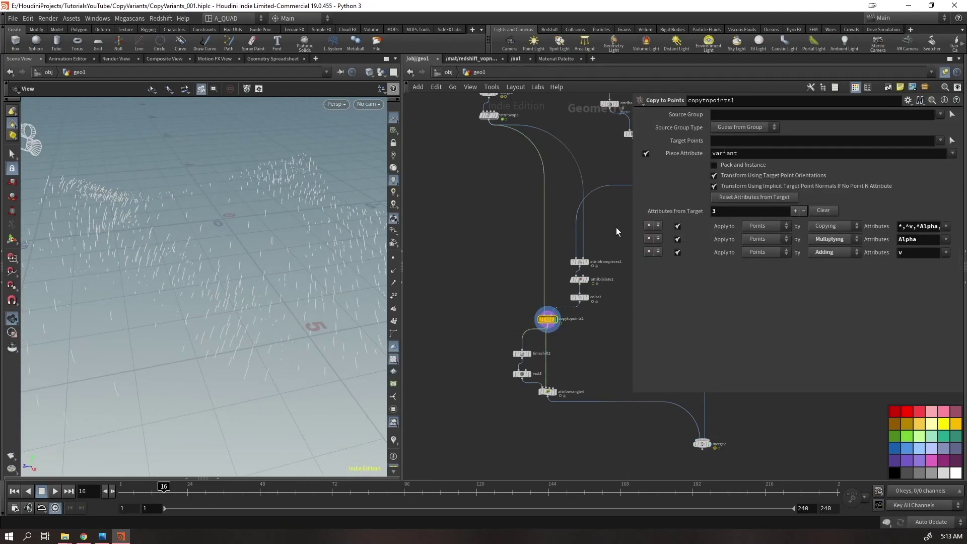
click(645, 154)
mouse_move(202, 267)
mouse_down()
mouse_move(209, 322)
mouse_move(195, 281)
mouse_up()
Display the single plant coming out of attribvop3
middle_drag(495, 217, 453, 270)
middle_drag(525, 134, 489, 252)
scroll(469, 243, up, 2)
middle_drag(460, 285, 633, 267)
click(580, 287)
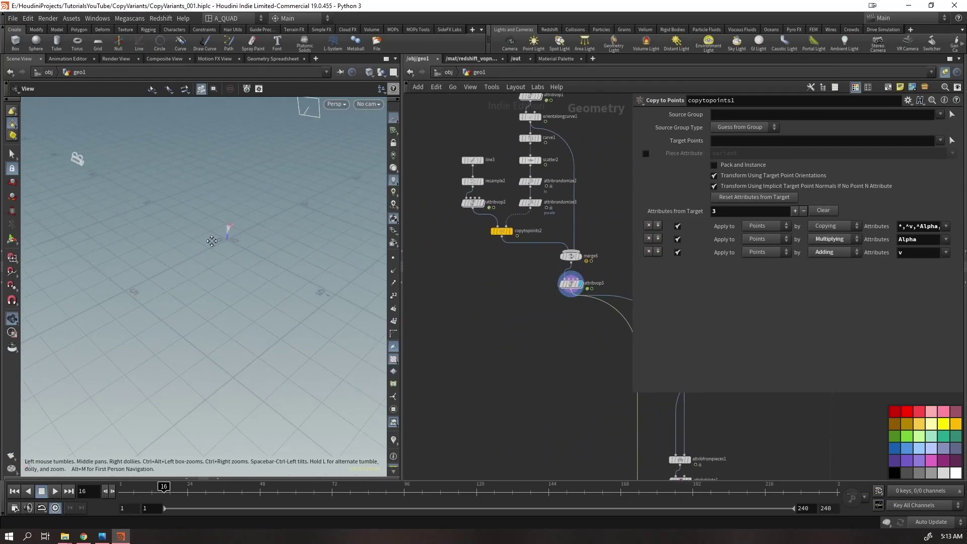
Try inserting a Transform node inline after attribvop3 and check its Translate values
middle_drag(618, 320, 499, 246)
key(Tab)
text(transform)
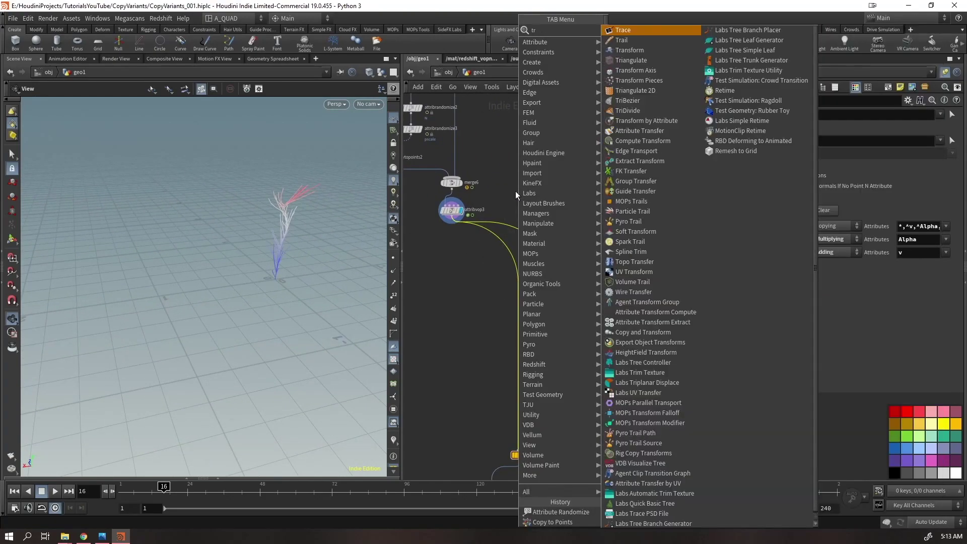
key(Return)
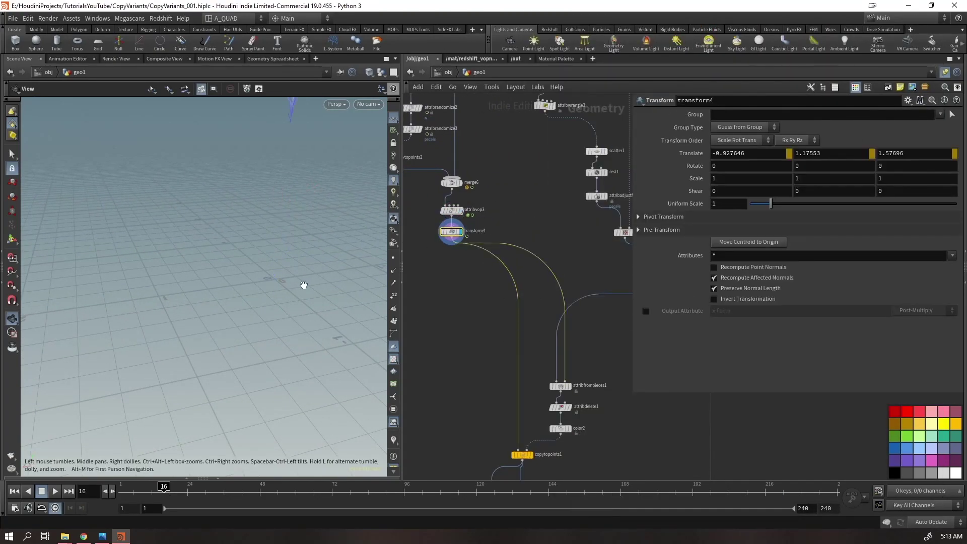
click(442, 228)
middle_click(694, 152)
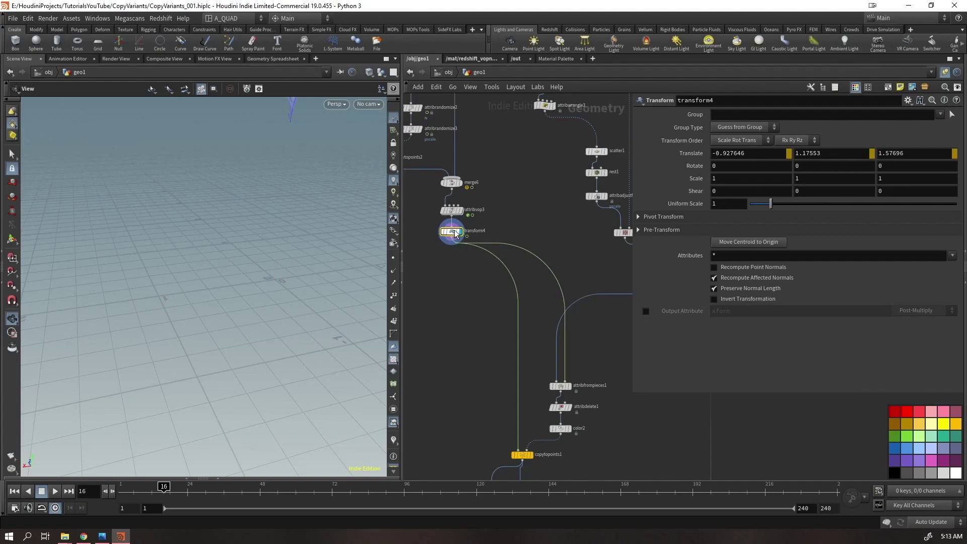
scroll(507, 298, down, 6)
scroll(507, 298, up, 5)
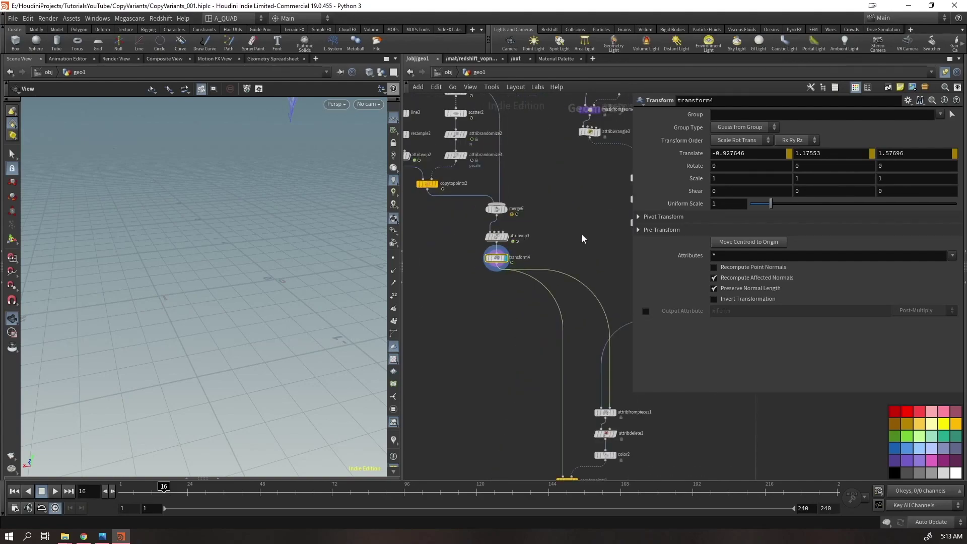
Remove the inline Transform node and place one as a separate displayed branch below attribvop3
click(496, 236)
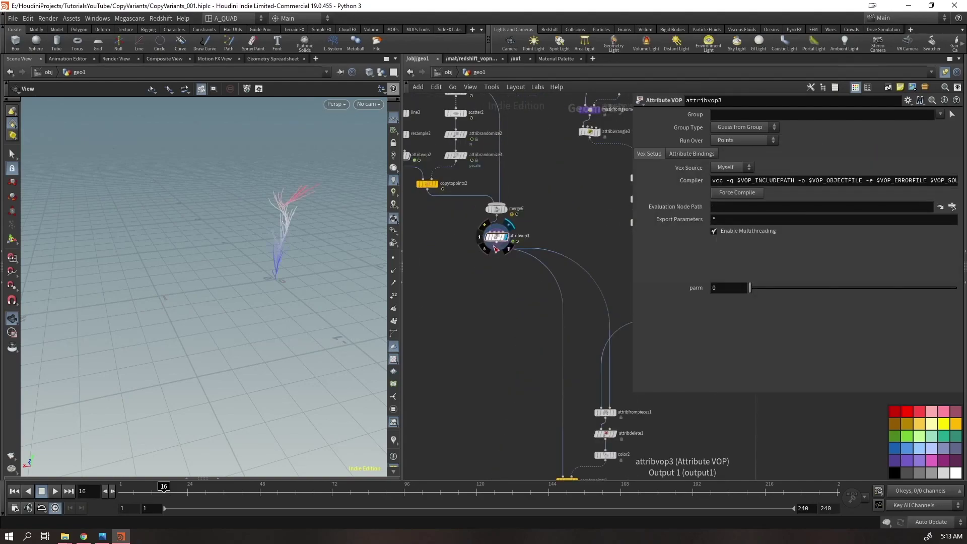
key(Tab)
text(tra)
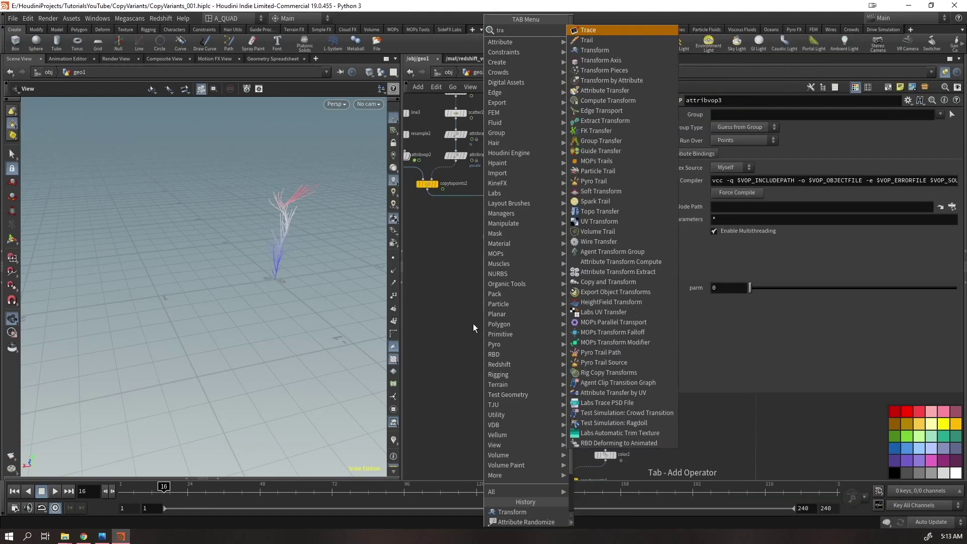
key(Escape)
key(ctrl+z)
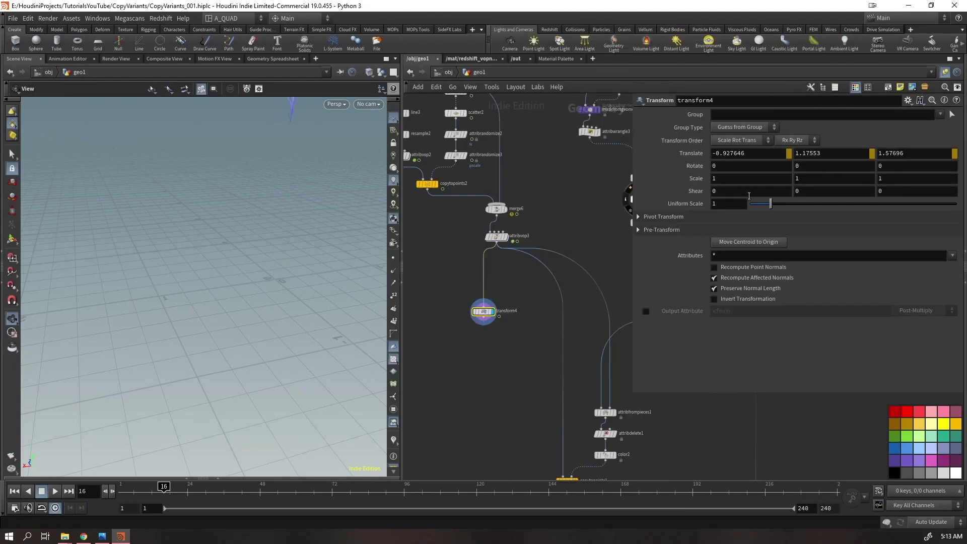
Go to the first frame and examine transform4's Translate values and the offset plant
middle_drag(280, 178, 218, 406)
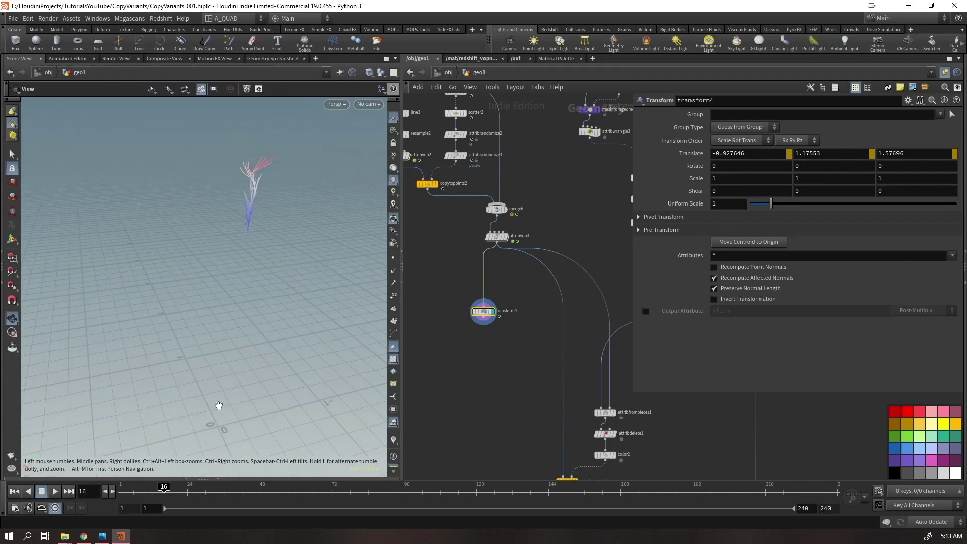
key(Up)
key(ctrl+Up)
drag(252, 265, 225, 322)
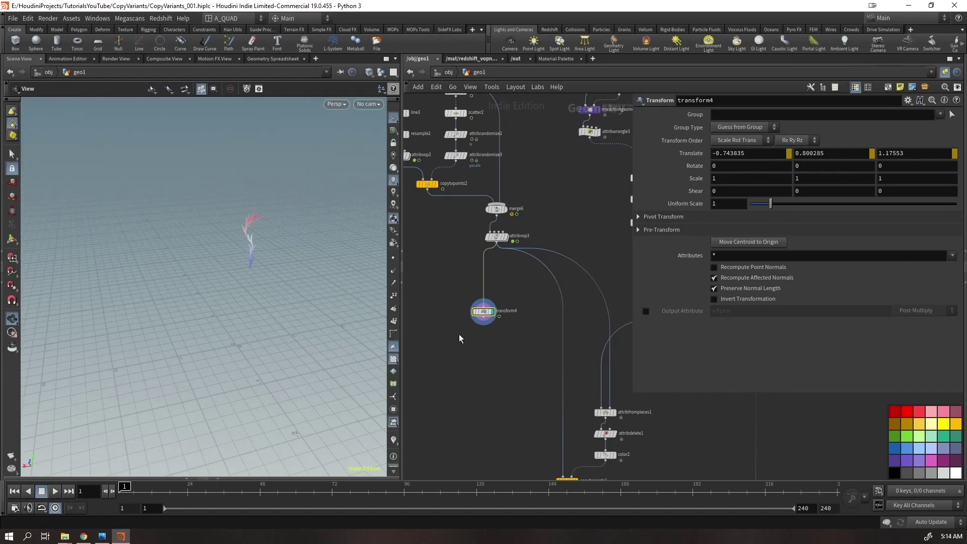
Reset transform4's Translate values to 0 and rotate the plant 90 degrees about X
middle_drag(519, 338, 319, 311)
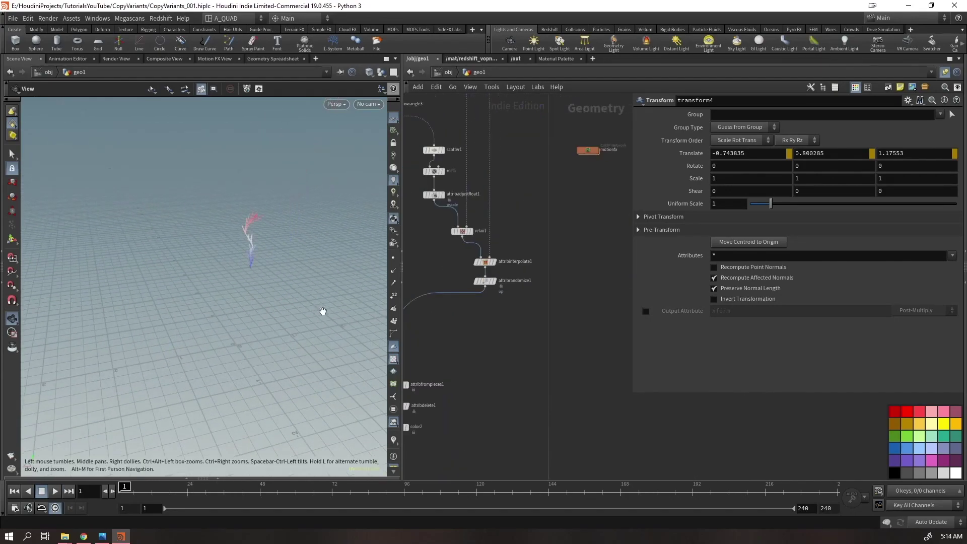
scroll(549, 335, down, 4)
click(571, 245)
key(f)
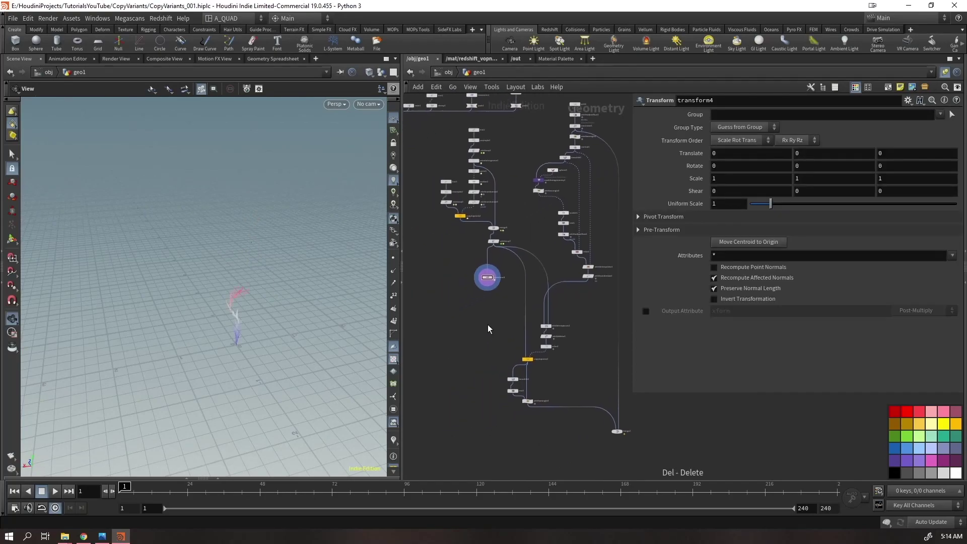
key(Return)
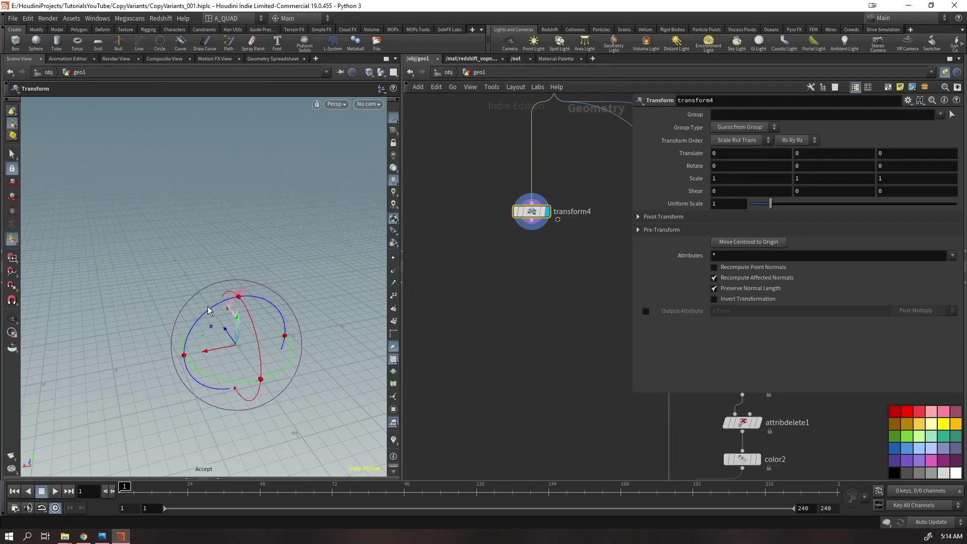
drag(211, 314, 128, 412)
key(Escape)
key(Return)
key(Escape)
Play the rotated plant briefly, return to the first frame, and display copytopoints1 to examine the scattered copies
key(Up)
middle_drag(472, 383, 352, 250)
key(ctrl+Up)
middle_drag(594, 465, 531, 291)
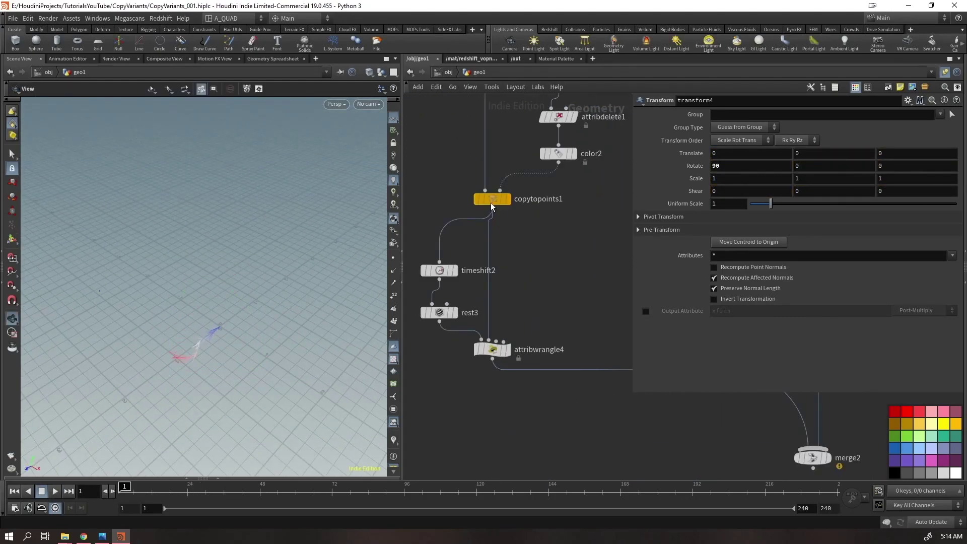
click(507, 200)
drag(242, 312, 138, 372)
scroll(138, 373, down, 5)
drag(196, 378, 324, 343)
Insert transform4 between attribvop3 and its connections to attribfrompieces1 and copytopoints1
middle_drag(443, 116, 543, 416)
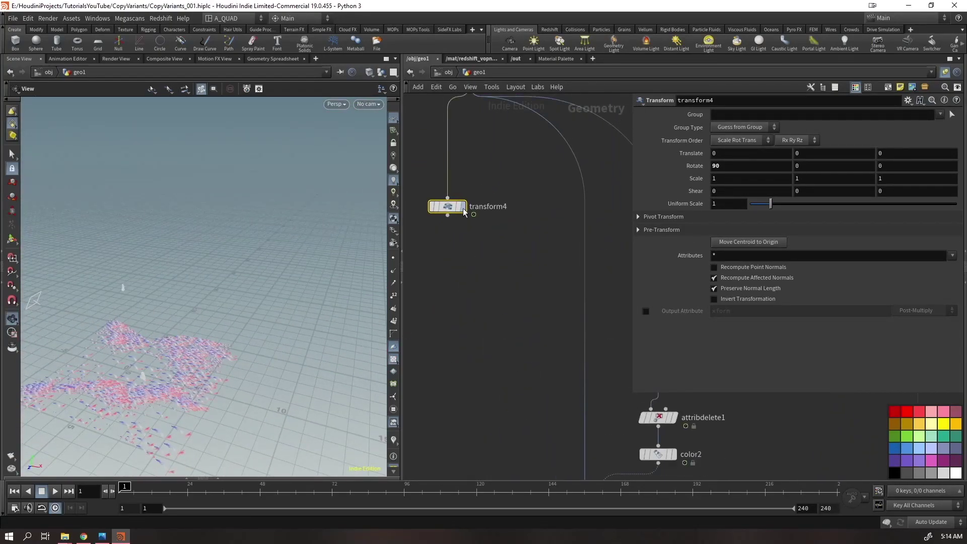
scroll(539, 221, down, 3)
drag(539, 193, 440, 244)
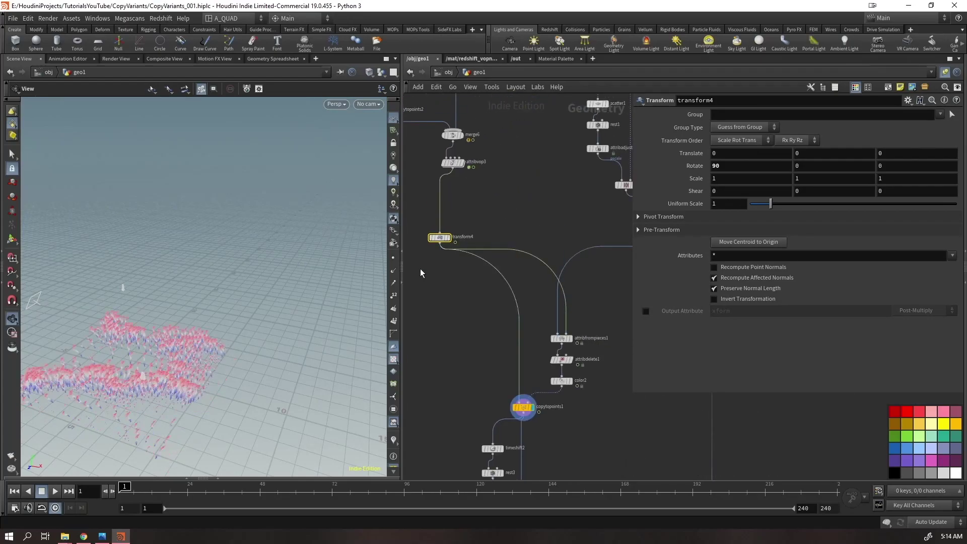
Play the animation of the copied plants up close and return to the first frame
drag(88, 332, 100, 348)
key(Up)
scroll(182, 372, up, 5)
drag(205, 305, 228, 311)
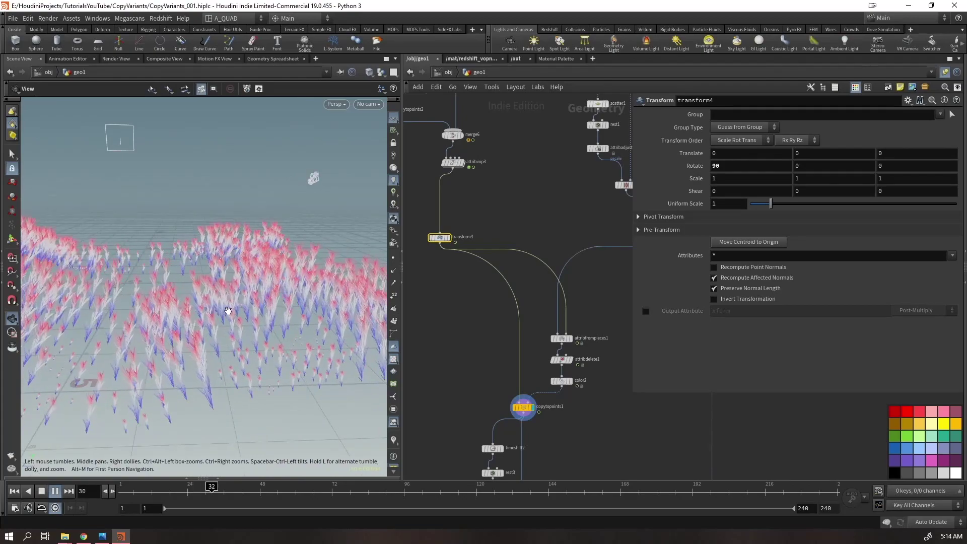
key(ctrl+Up)
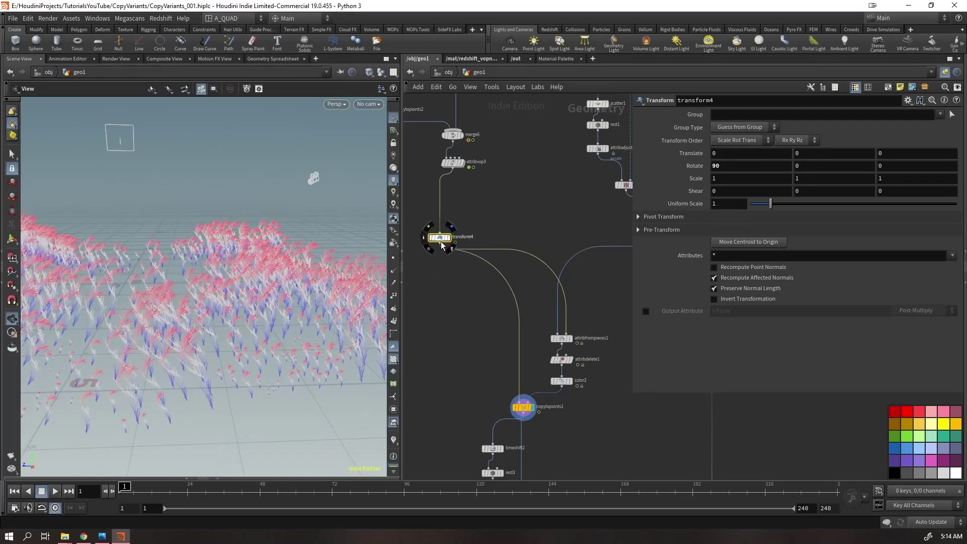
Align transform4 directly beneath attribvop3 and display orientalongcurve1
drag(442, 245, 456, 215)
middle_drag(493, 198, 562, 381)
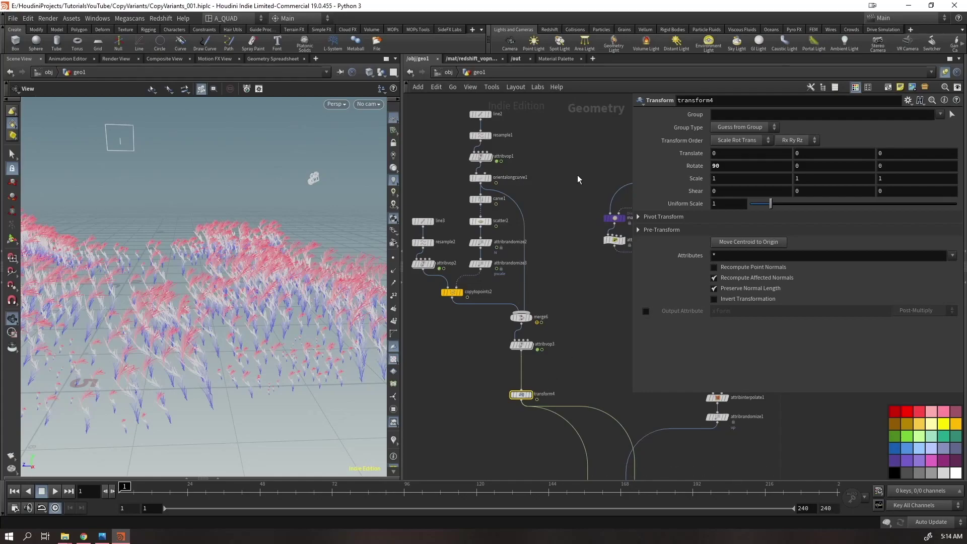
click(490, 178)
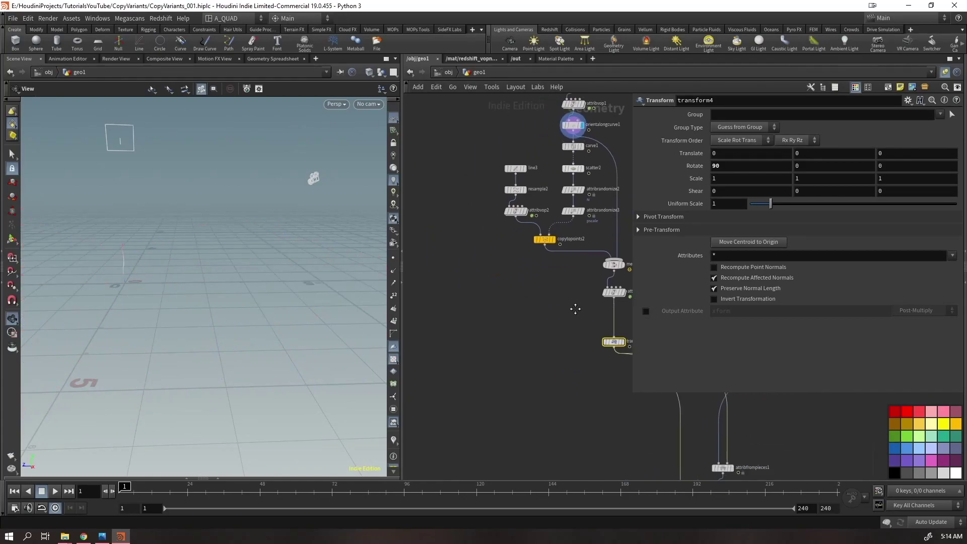
Add a For-Each Number block beside the plant network
key(Tab)
text(for)
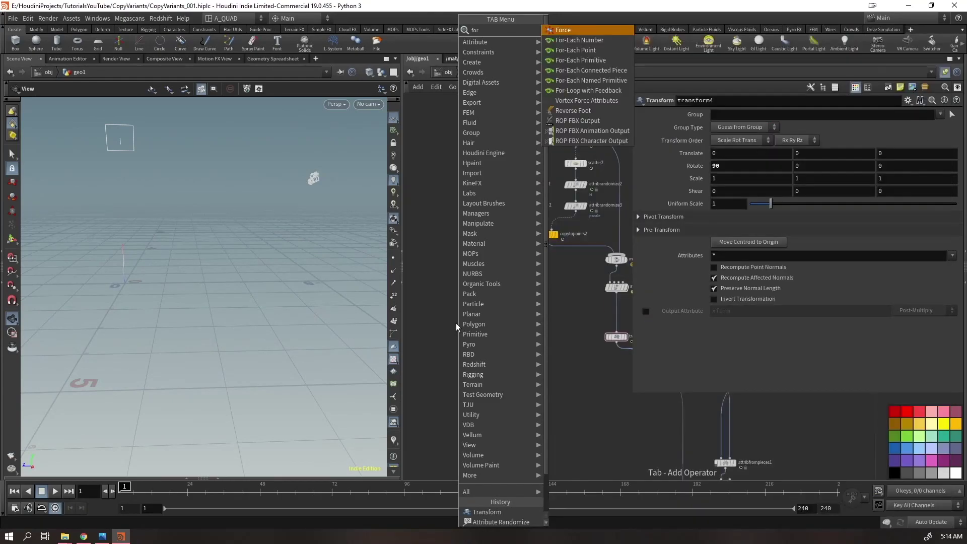
text(ea)
key(Return)
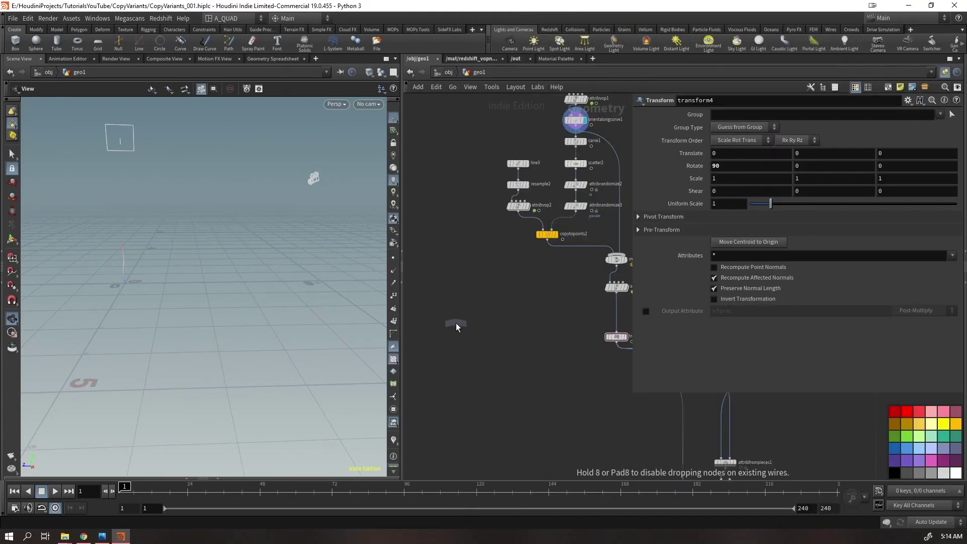
click(537, 264)
middle_drag(449, 349, 445, 424)
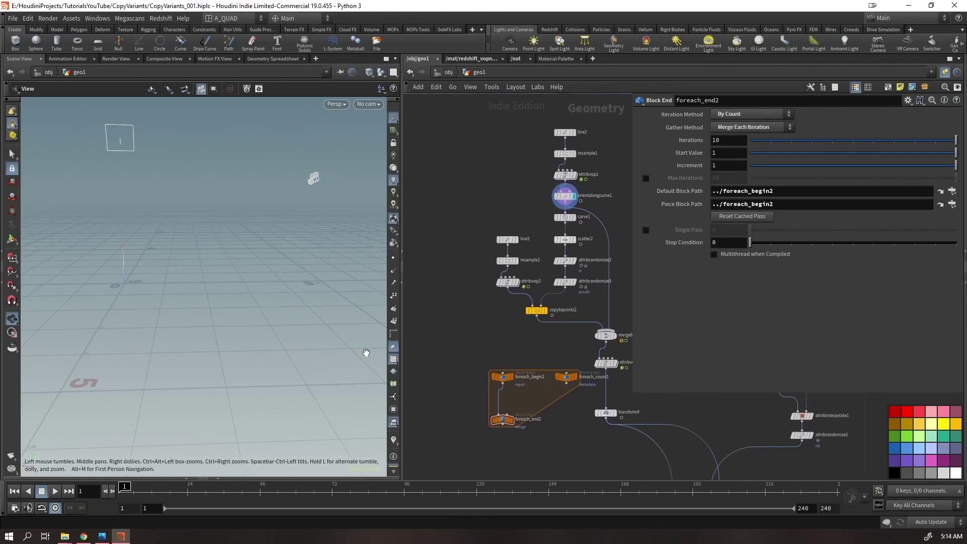
Wire the loop around the plant network, with foreach_begin2 after line2 and foreach_end2 between attribvop3 and transform4
drag(496, 383, 564, 146)
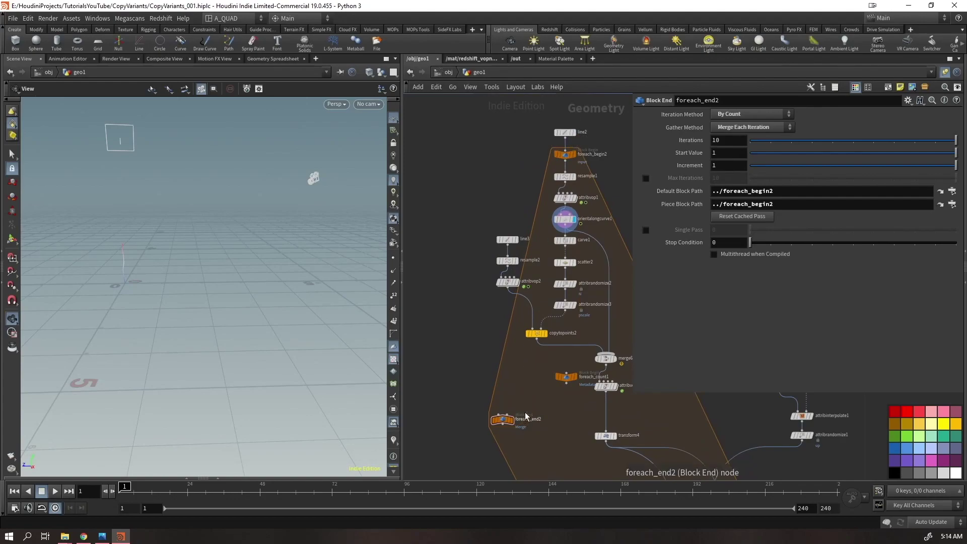
middle_drag(513, 447, 468, 365)
drag(461, 343, 561, 330)
drag(523, 295, 617, 194)
middle_drag(595, 243, 547, 269)
drag(511, 350, 513, 355)
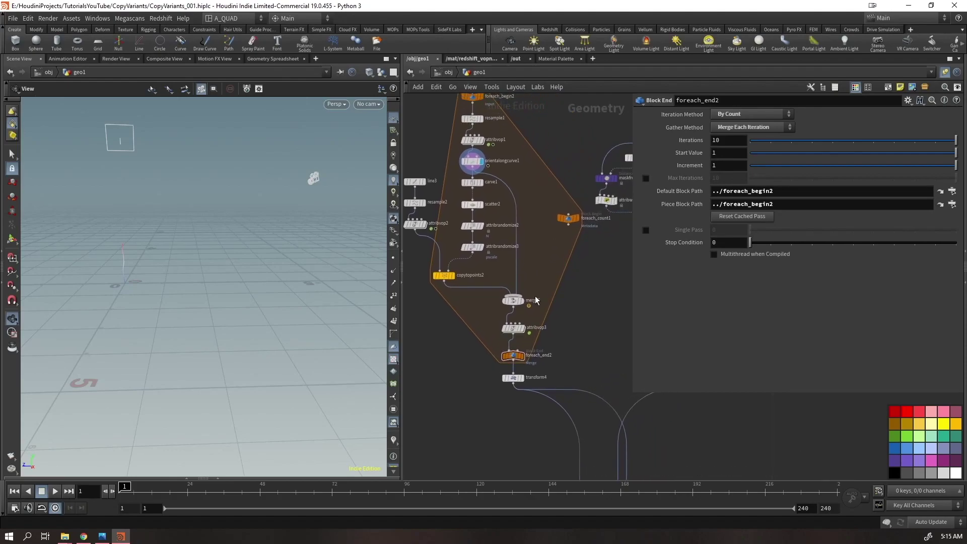
Place the loop's metadata node beside the plant network and rename it meta
drag(569, 223, 572, 276)
double_click(600, 272)
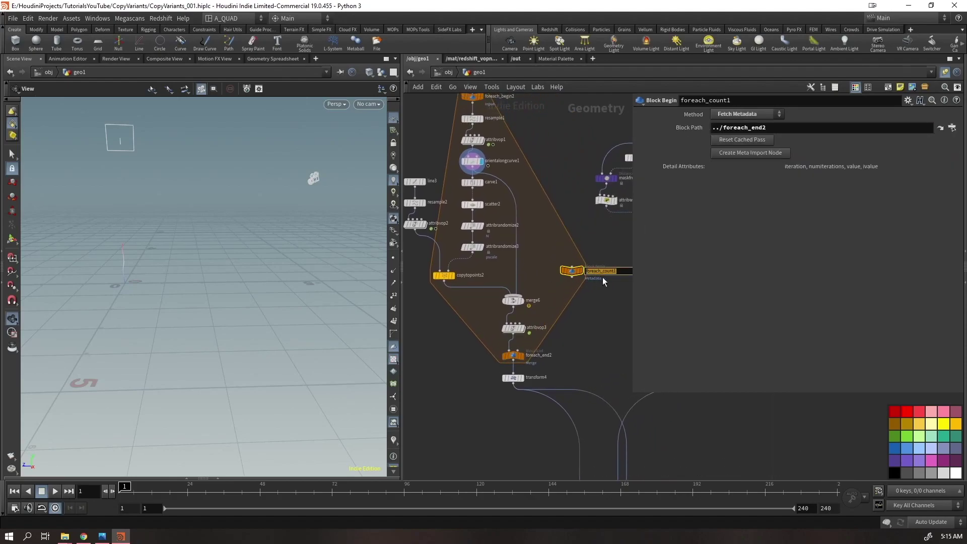
text(meta)
key(Return)
drag(619, 240, 566, 282)
key(ctrl+c)
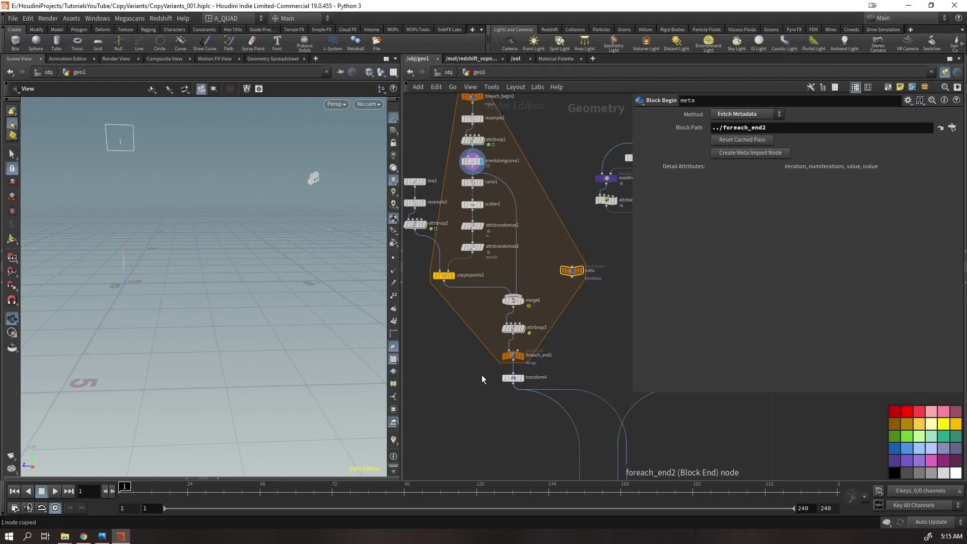
Display foreach_end2 and insert an Attribute Create node between attribvop3 and foreach_end2
drag(521, 356, 519, 352)
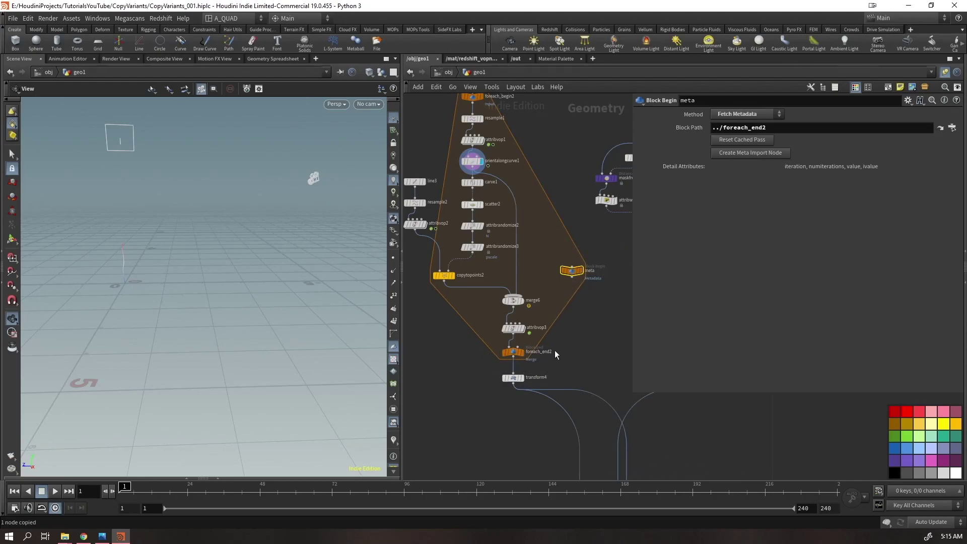
click(525, 354)
key(Tab)
text(aw)
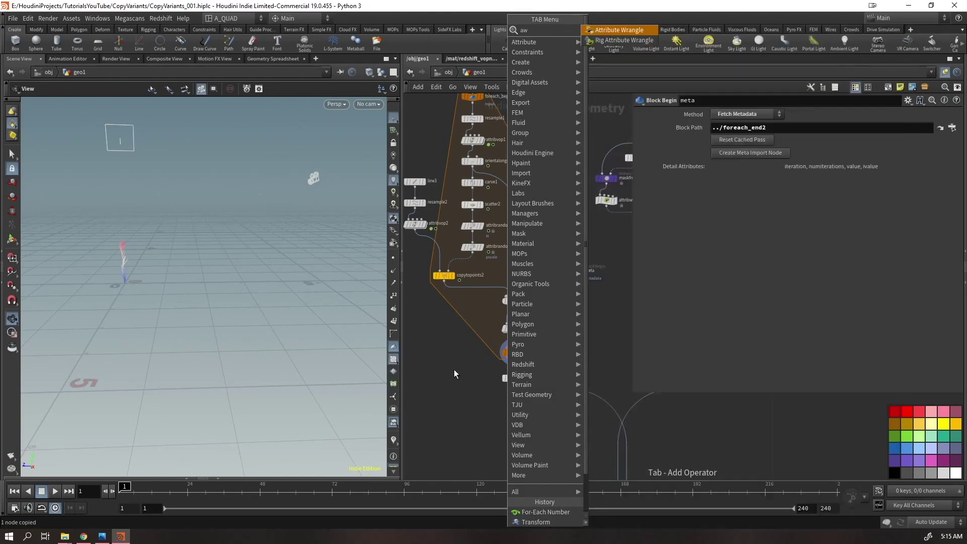
key(BackSpace)
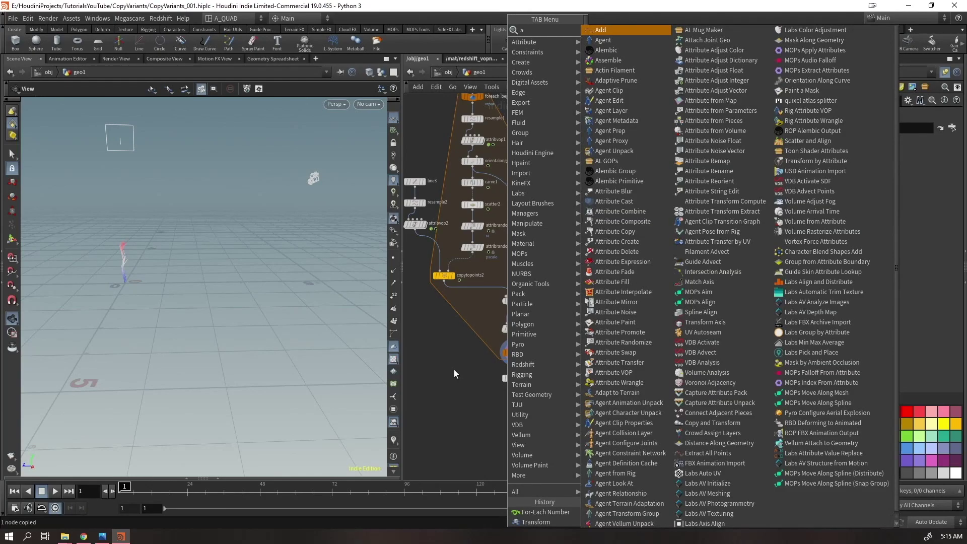
text(c)
key(Return)
Name the created attribute variant and set its type to Integer
double_click(775, 166)
text(variant)
key(Return)
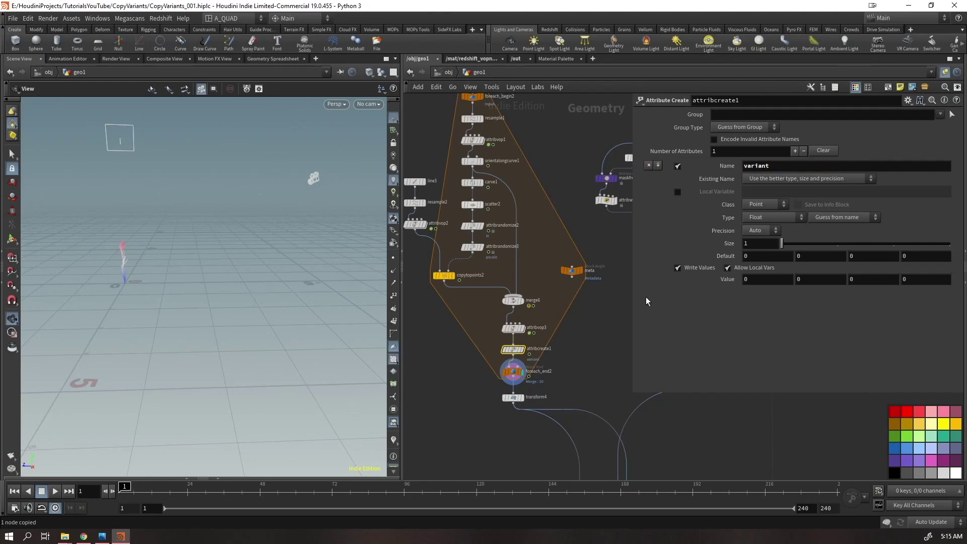
click(759, 219)
click(763, 236)
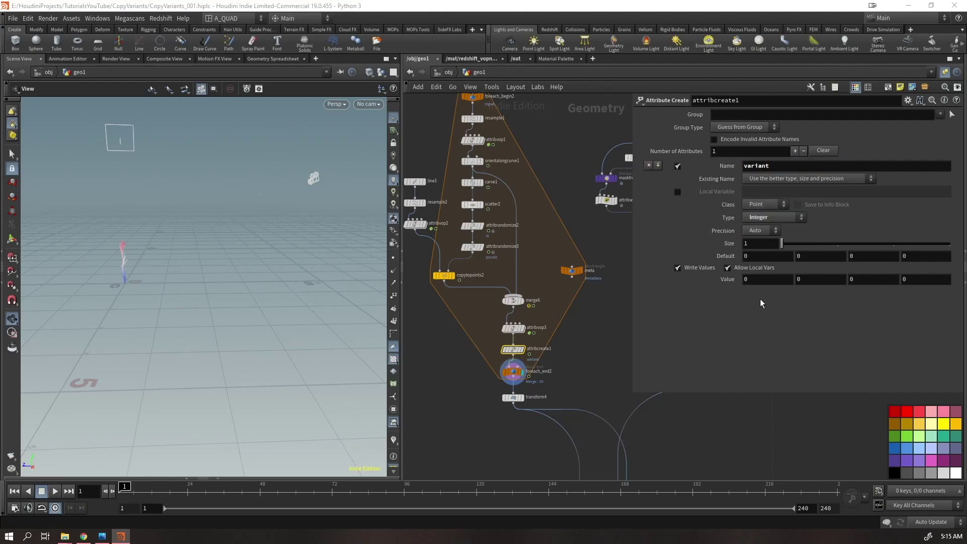
Set the variant attribute's first value to the expression detail("../meta/","iteration",0)
click(755, 280)
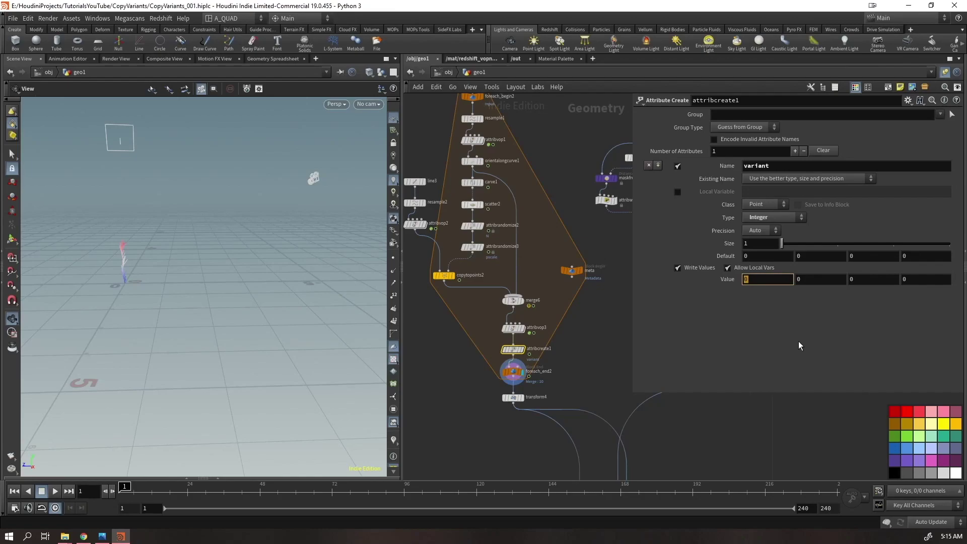
text(detail()
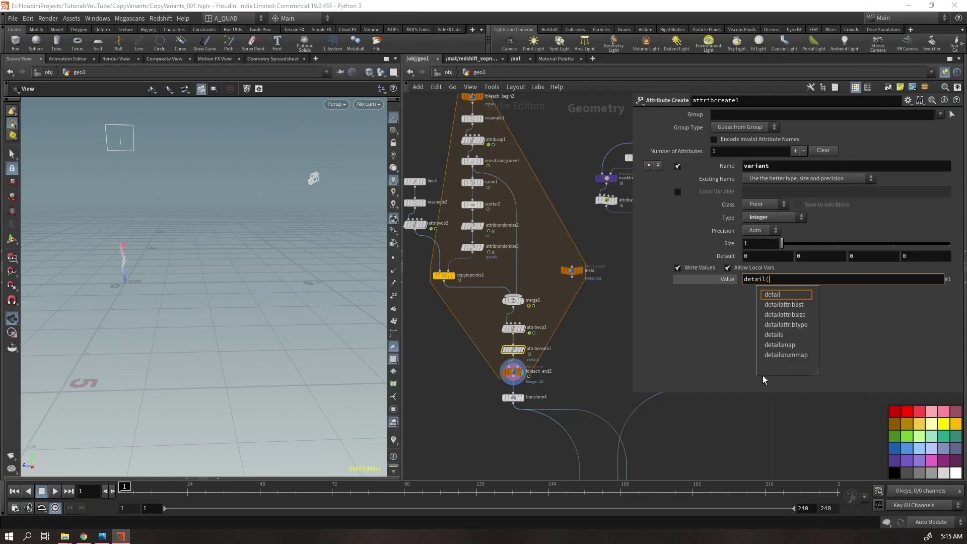
text("../me)
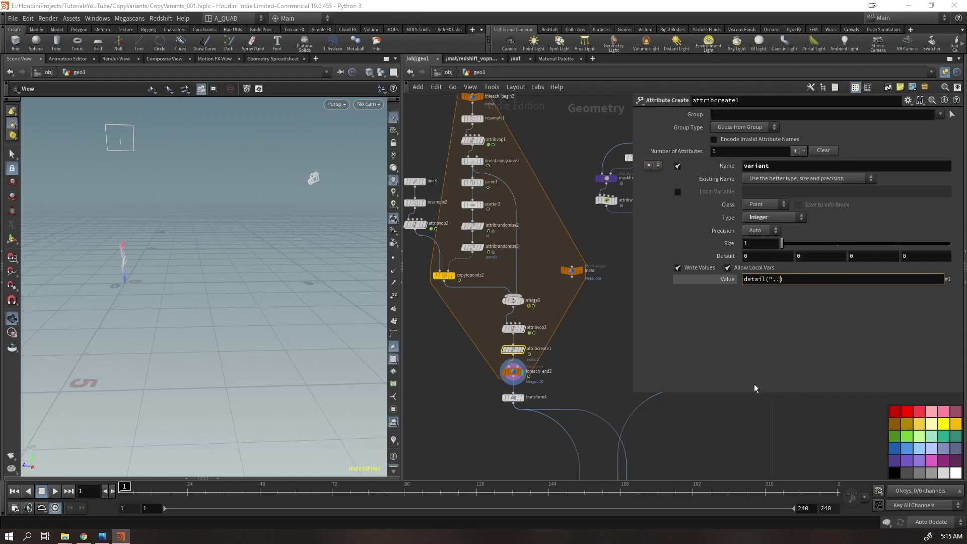
text(ta/)
text(","itera)
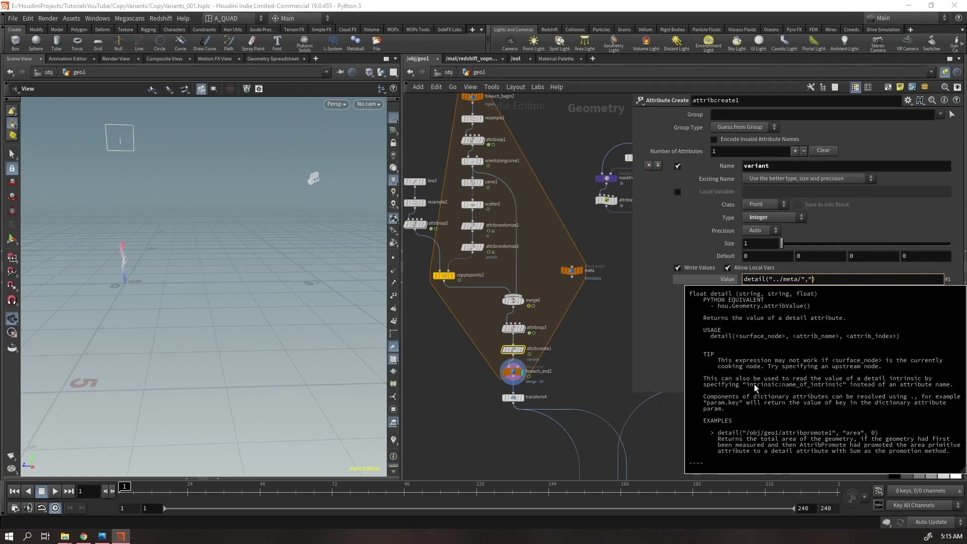
text(tion,)
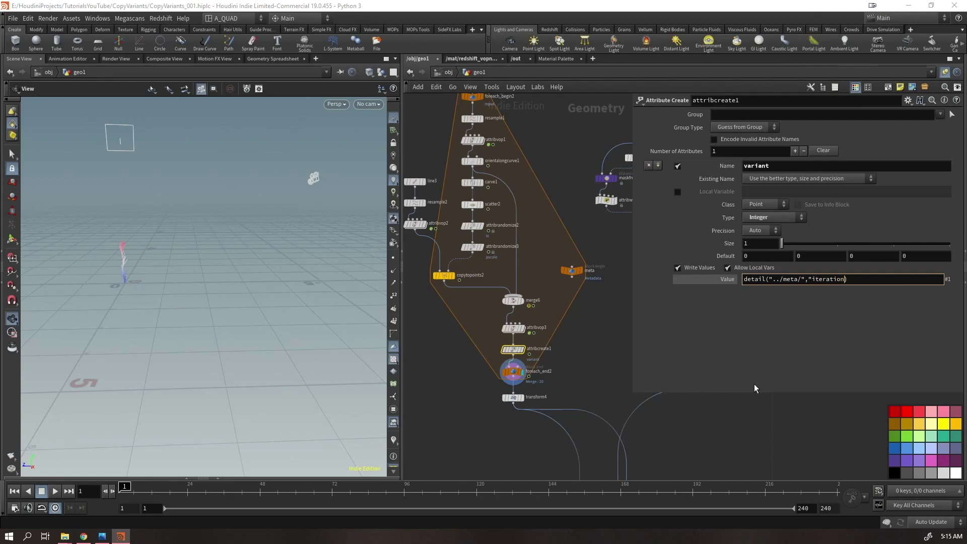
text(0)
key(Left)
text(")
key(Return)
click(721, 280)
Check the variant value with foreach_end2's Single Pass at 5 and 2, and turn Single Pass off again
click(513, 371)
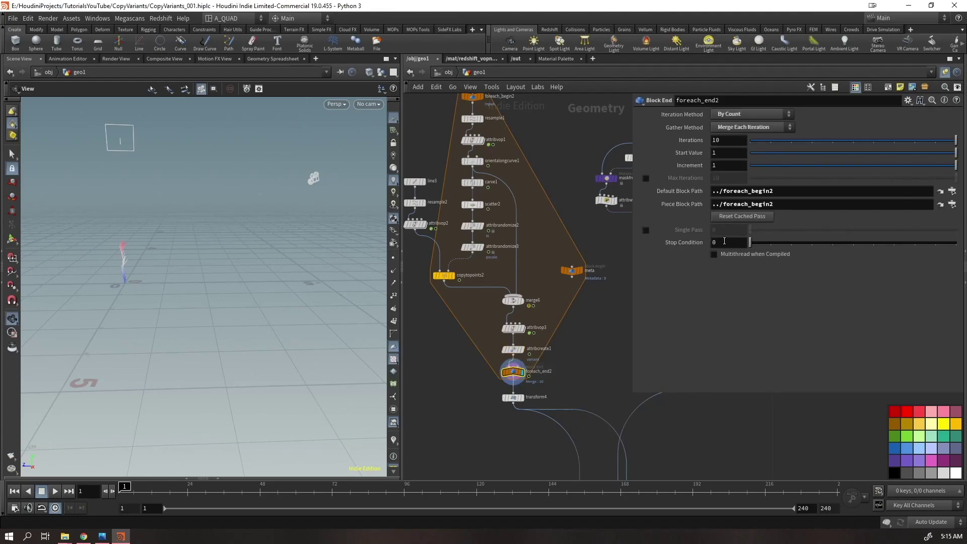
click(646, 230)
drag(750, 230, 852, 230)
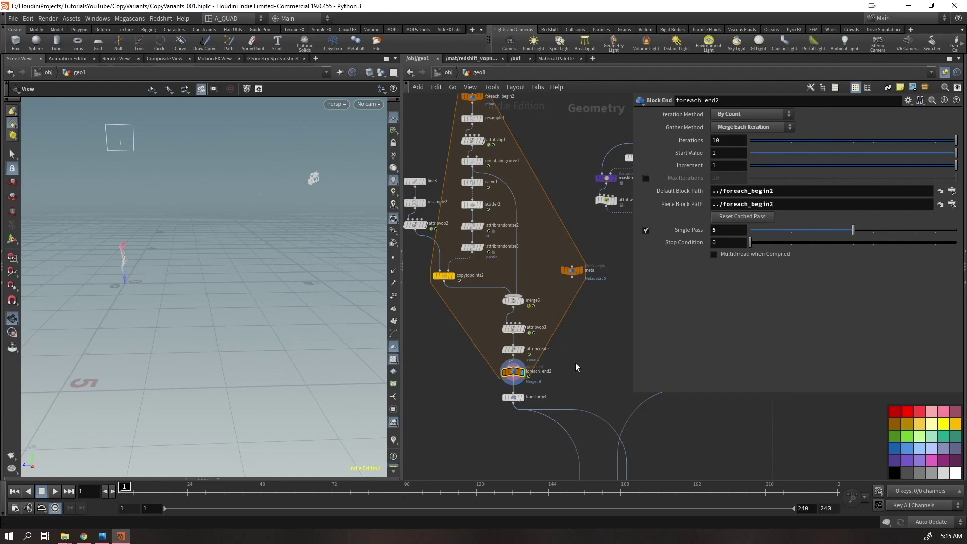
click(512, 349)
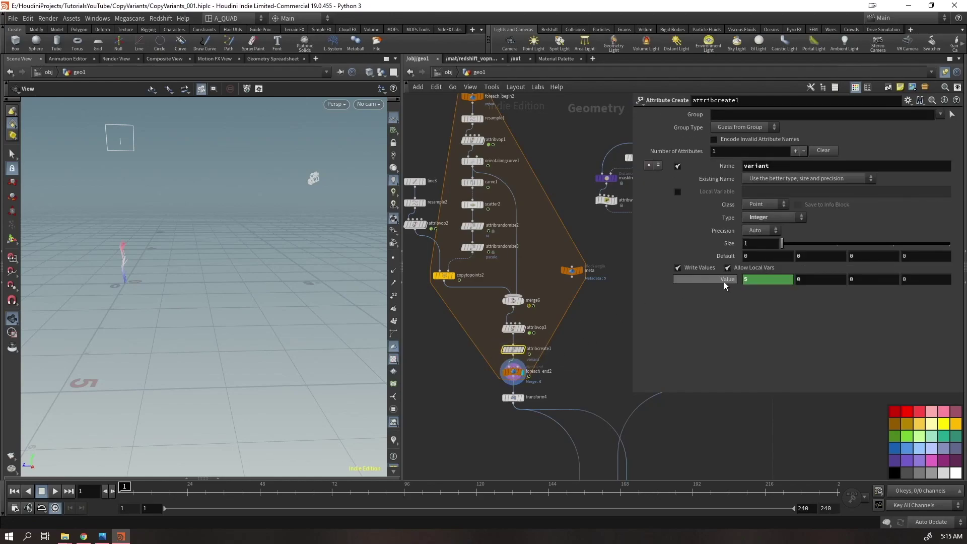
click(513, 372)
drag(809, 231, 791, 230)
click(512, 349)
click(512, 372)
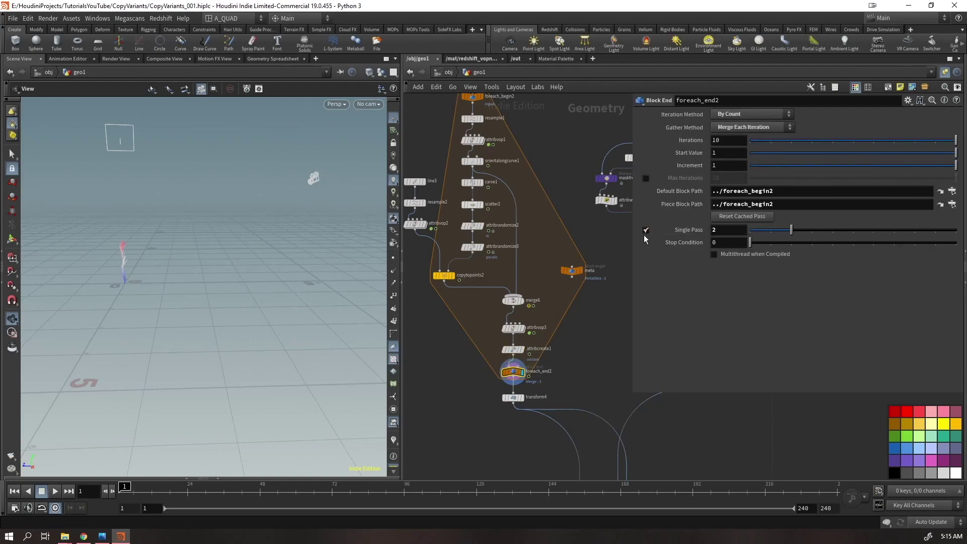
click(646, 230)
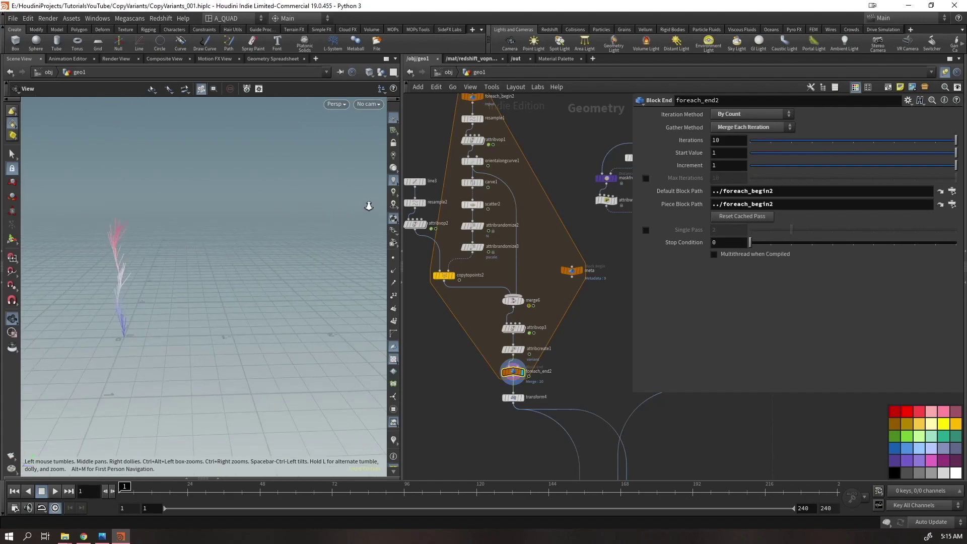
Hide the plant's colour visualization in the viewport and inspect foreach_end2's geometry information
click(394, 456)
click(396, 418)
click(395, 419)
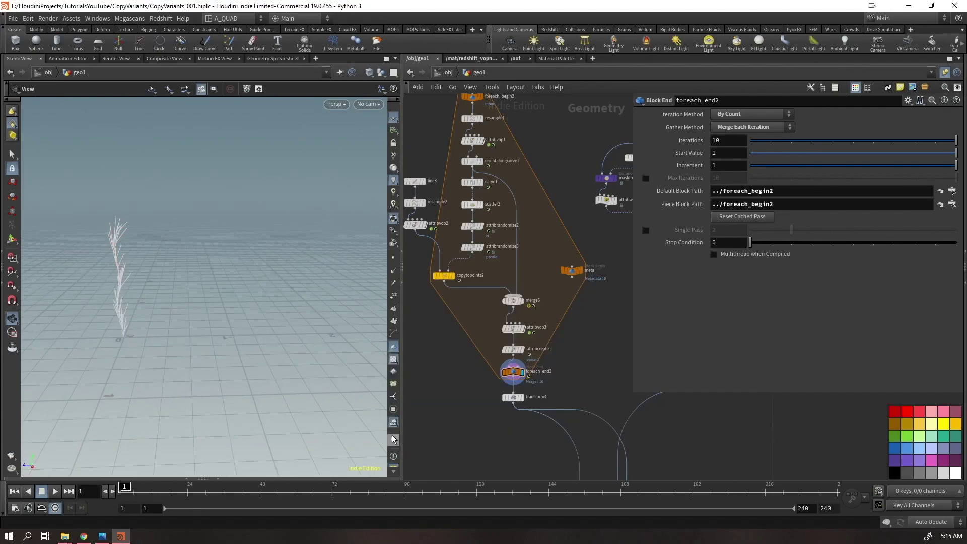
drag(143, 282, 259, 320)
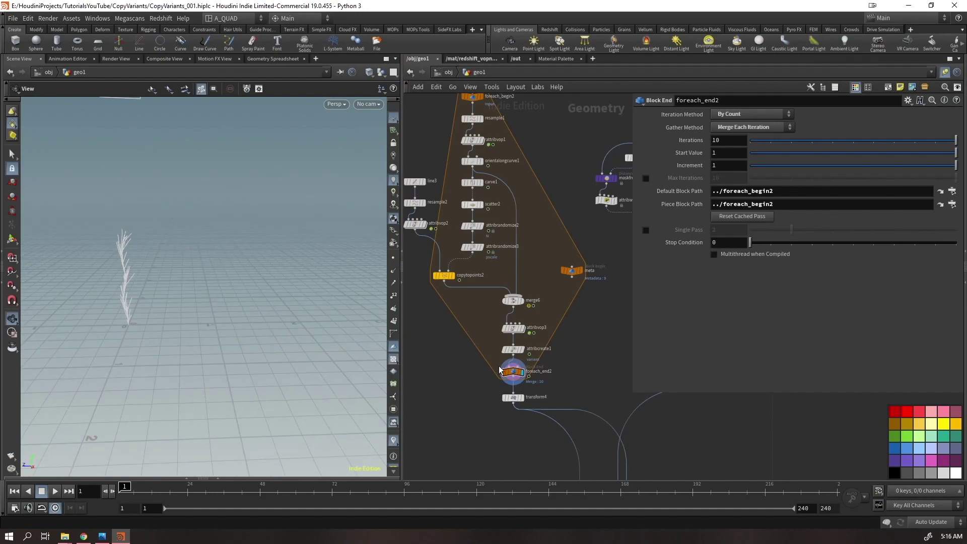
middle_click(514, 375)
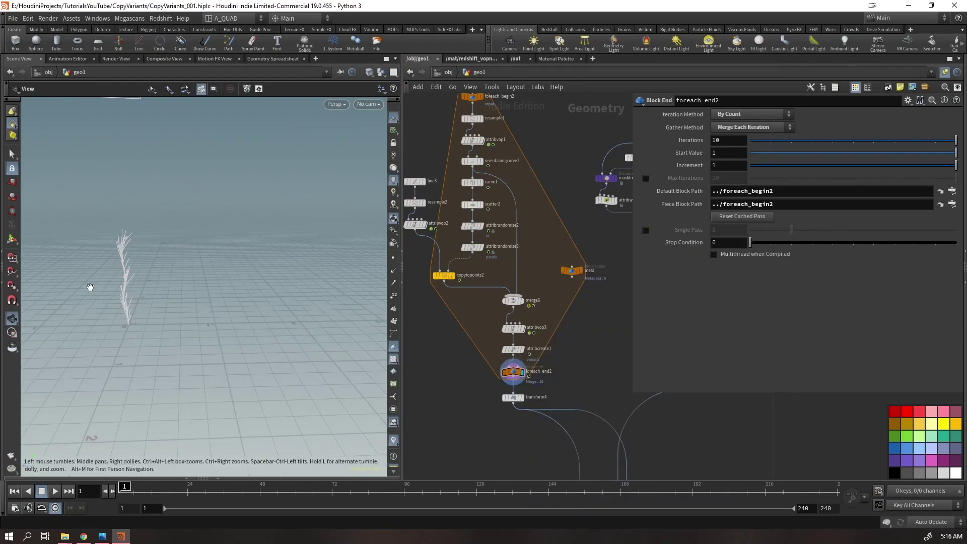
Insert a Color node between attribcreate1 and foreach_end2 inside the loop
drag(148, 300, 242, 237)
scroll(485, 384, down, 2)
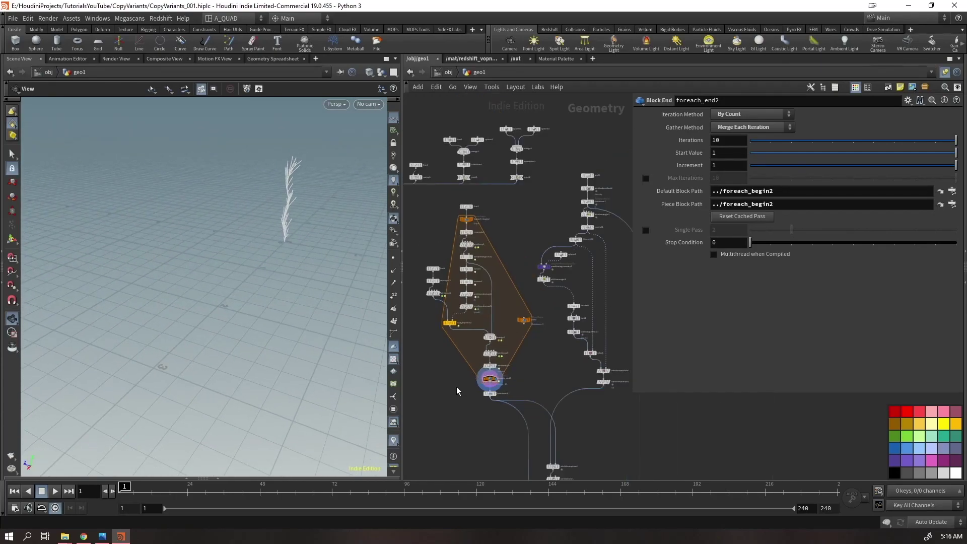
scroll(503, 380, up, 5)
key(Tab)
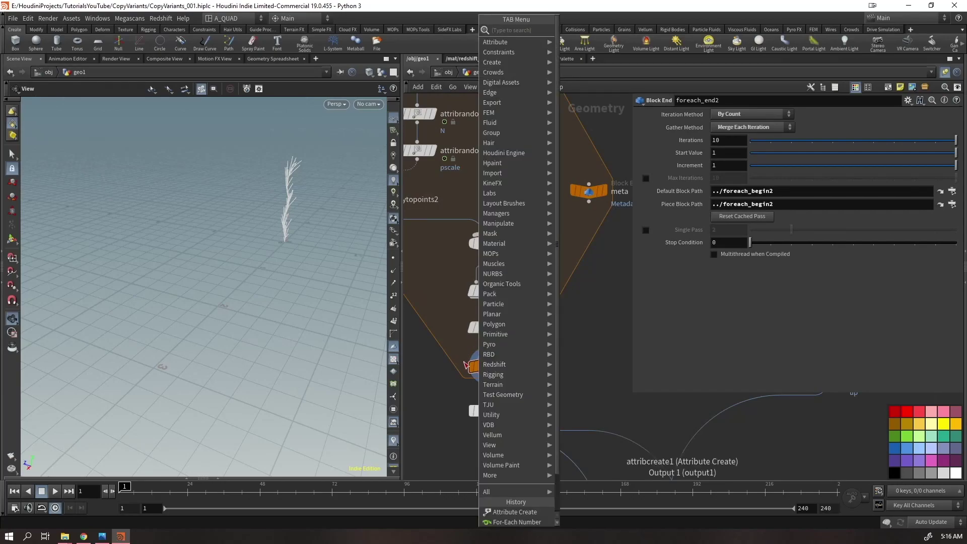
text(color)
key(Return)
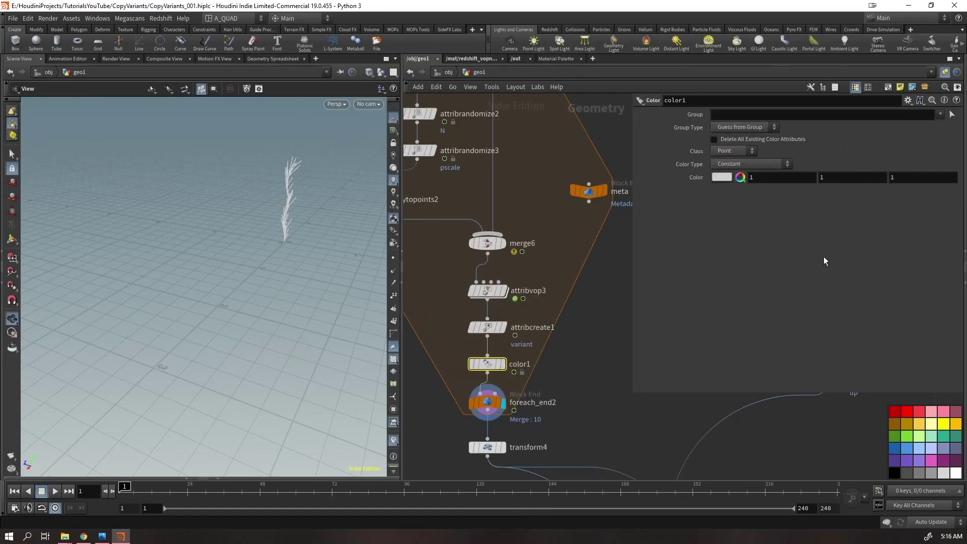
Set the Color node's type to Random from Attribute using variant with seed 4.62, and view the plant up close
click(731, 166)
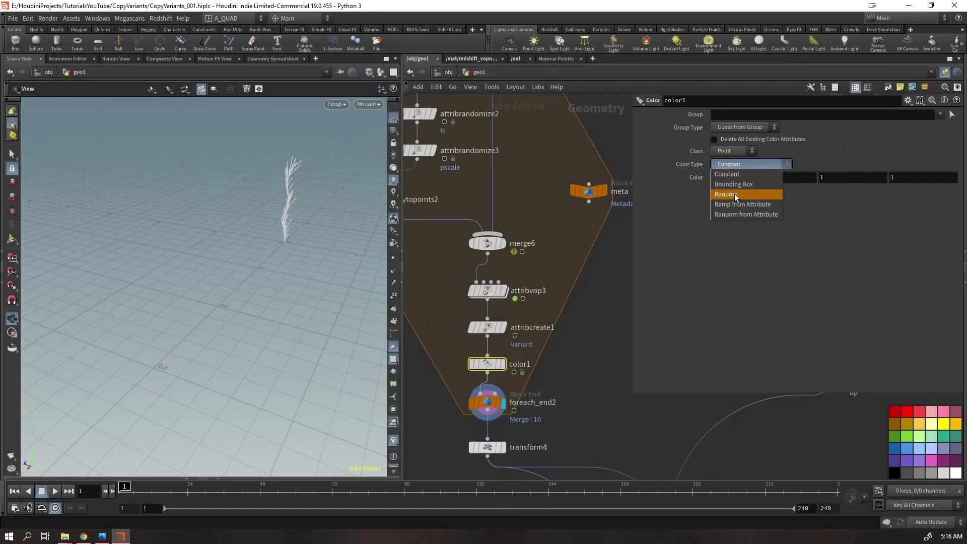
click(738, 216)
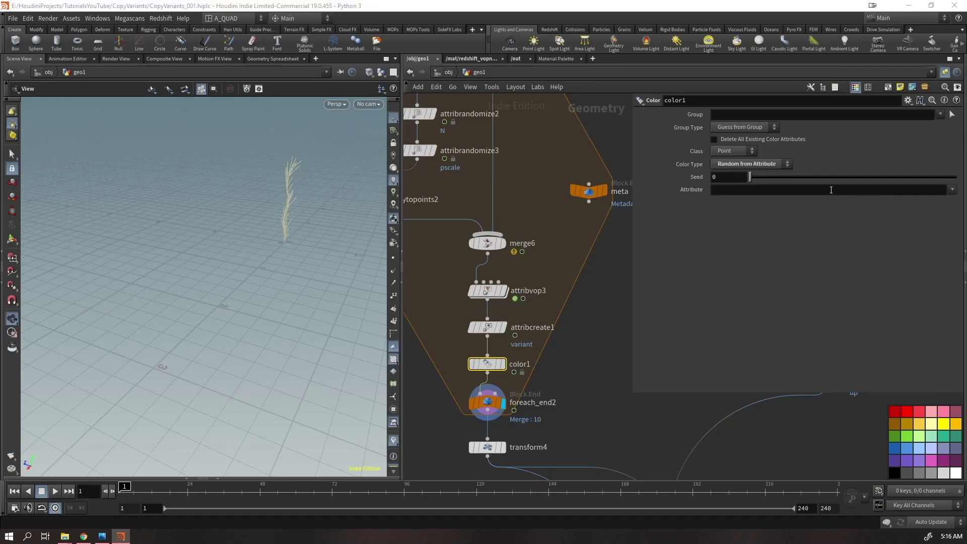
click(951, 189)
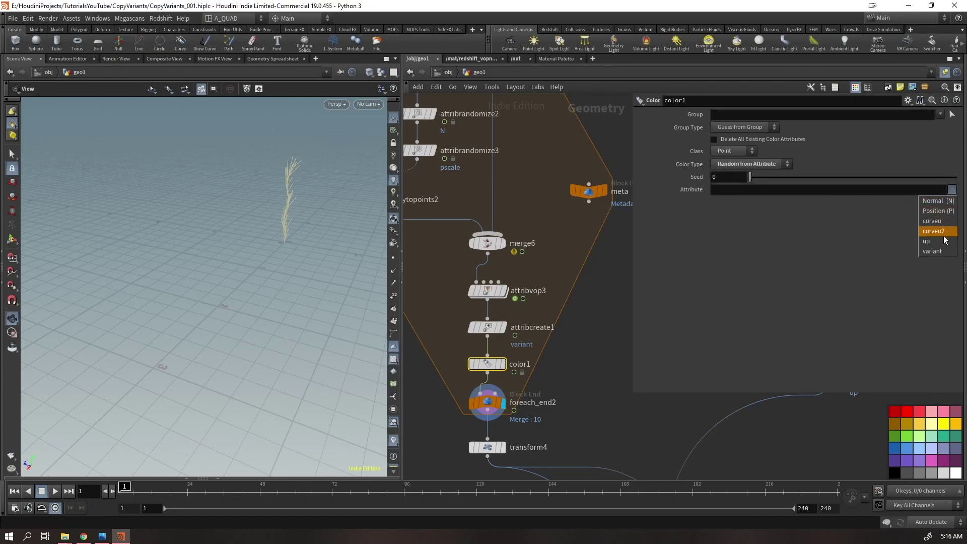
click(934, 251)
drag(760, 177, 845, 178)
drag(272, 192, 166, 259)
right_drag(70, 277, 179, 252)
middle_drag(133, 277, 166, 260)
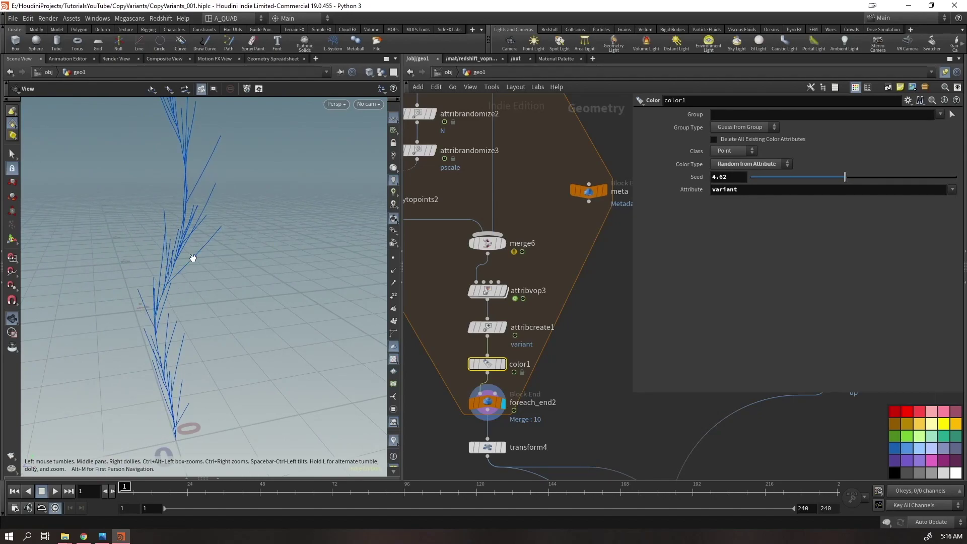
drag(196, 248, 190, 363)
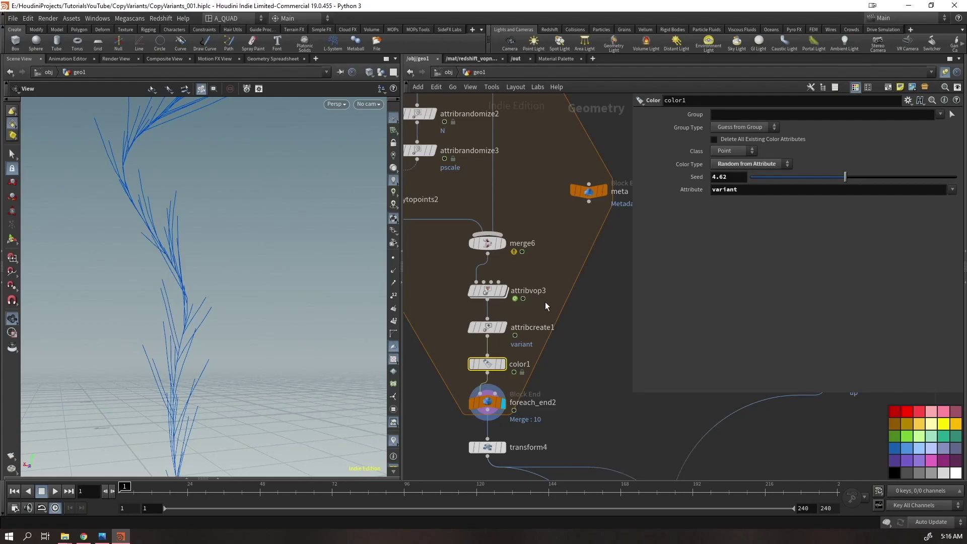
Review the parm inputs of attribvop3 and attribvop2, the foreach_end2 and color1 settings, and the meta node's detail attributes
click(487, 291)
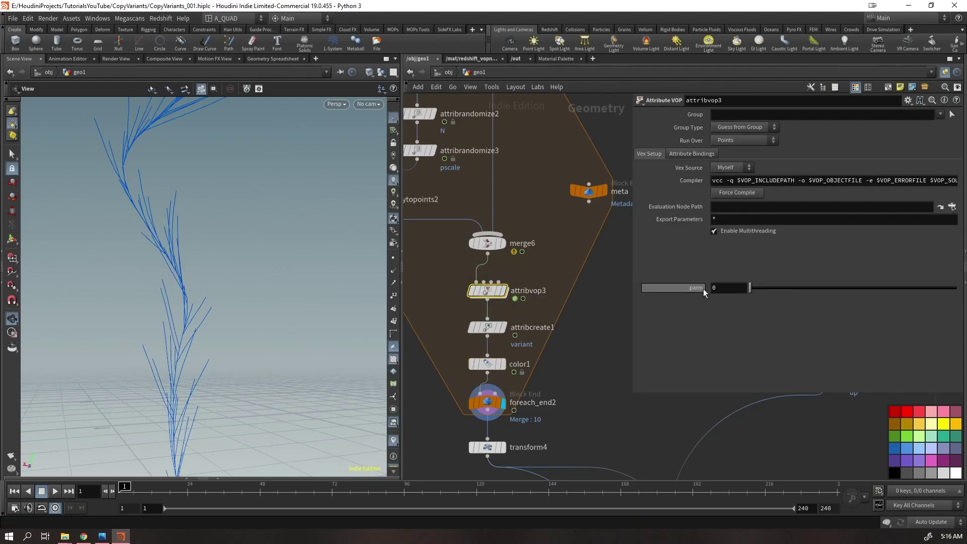
middle_drag(597, 270, 700, 409)
double_click(422, 251)
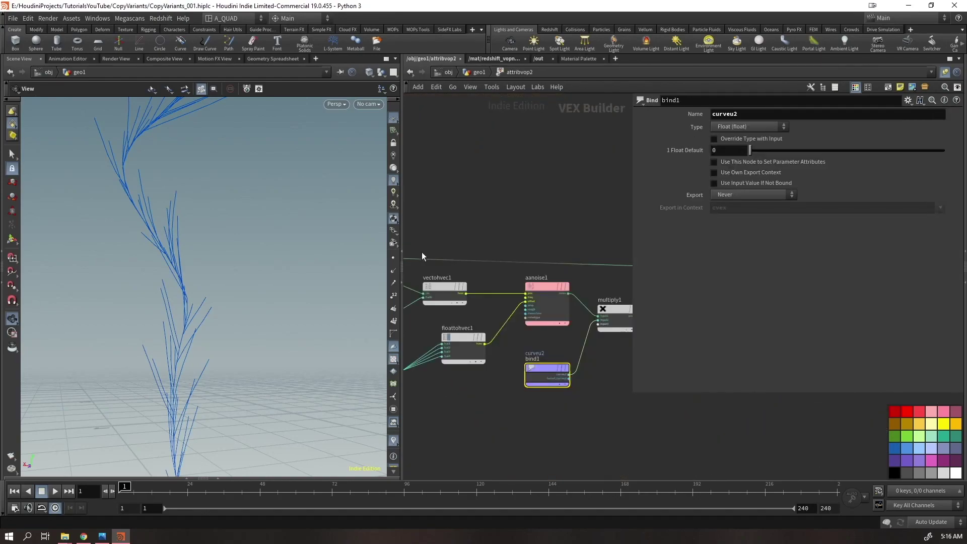
click(488, 73)
middle_drag(514, 397, 461, 266)
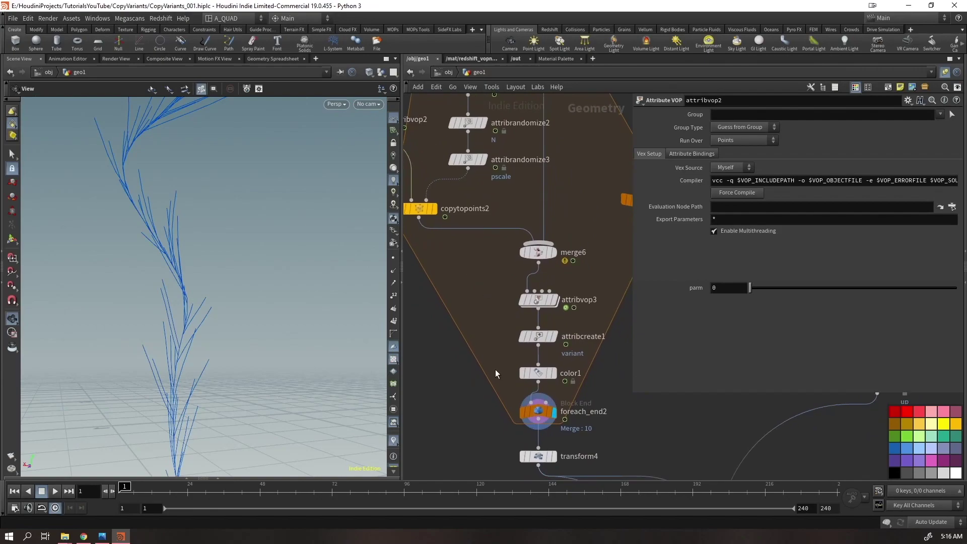
drag(550, 390, 550, 392)
drag(491, 404, 540, 418)
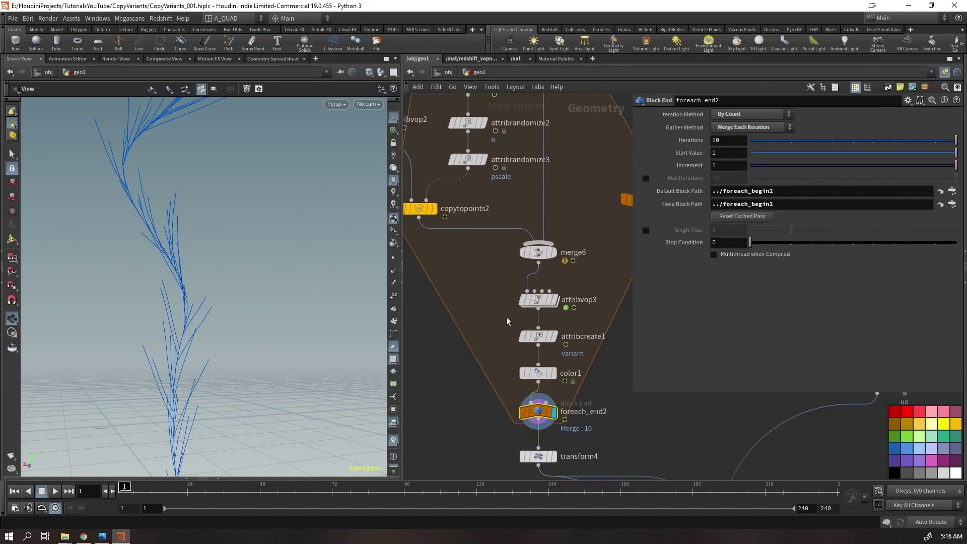
middle_drag(611, 340, 534, 325)
drag(580, 246, 534, 184)
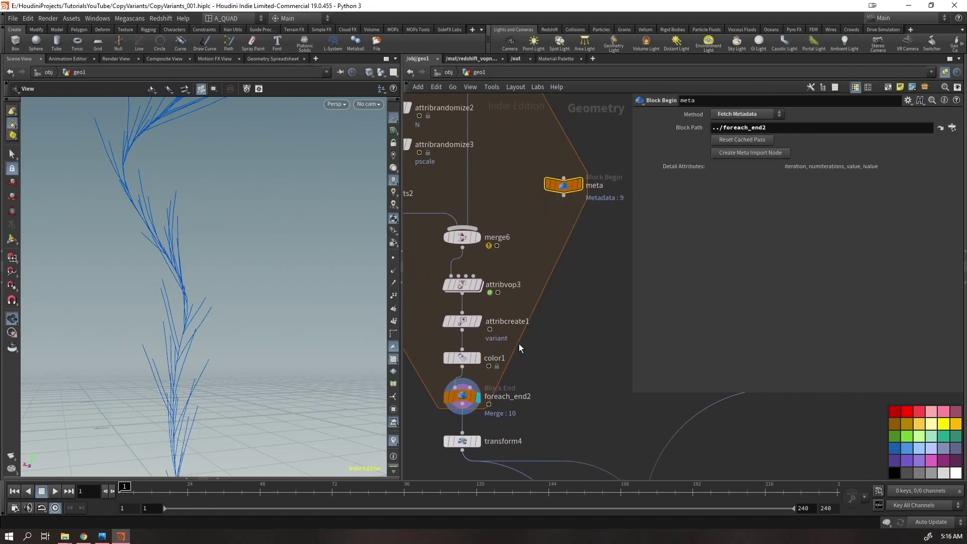
drag(487, 365, 439, 352)
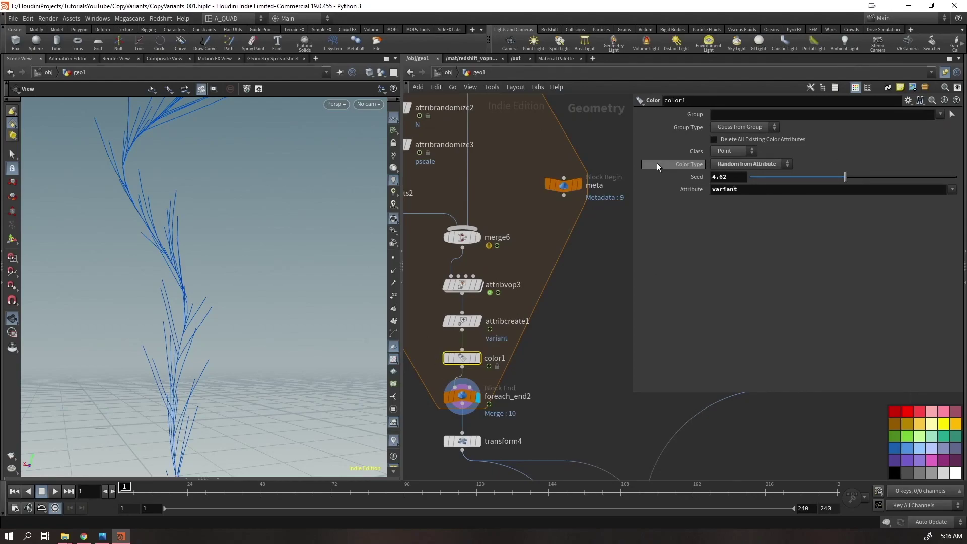
click(565, 175)
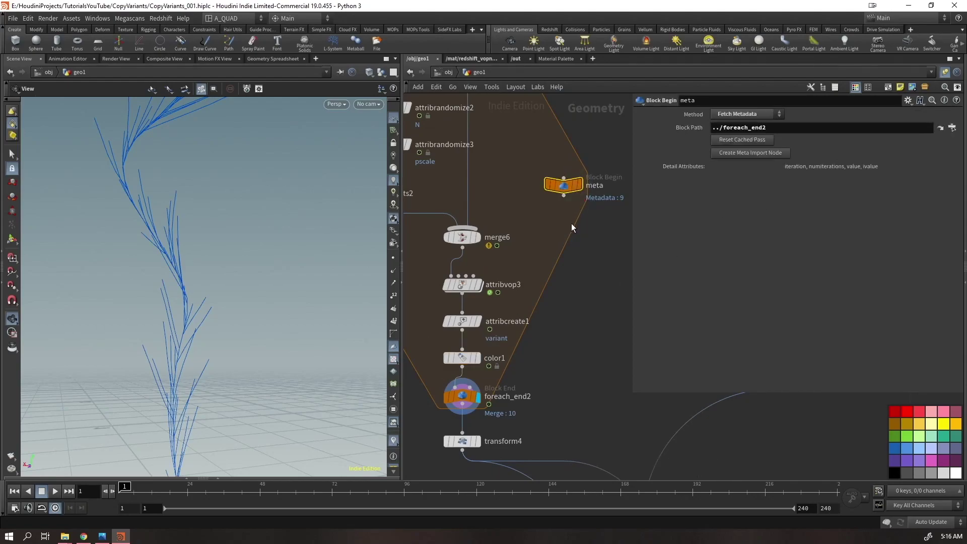
mouse_move(577, 187)
Copy the variant value expression detail("../meta/","iteration",0) from attribcreate1 into attribvop1's parm
click(462, 321)
click(712, 281)
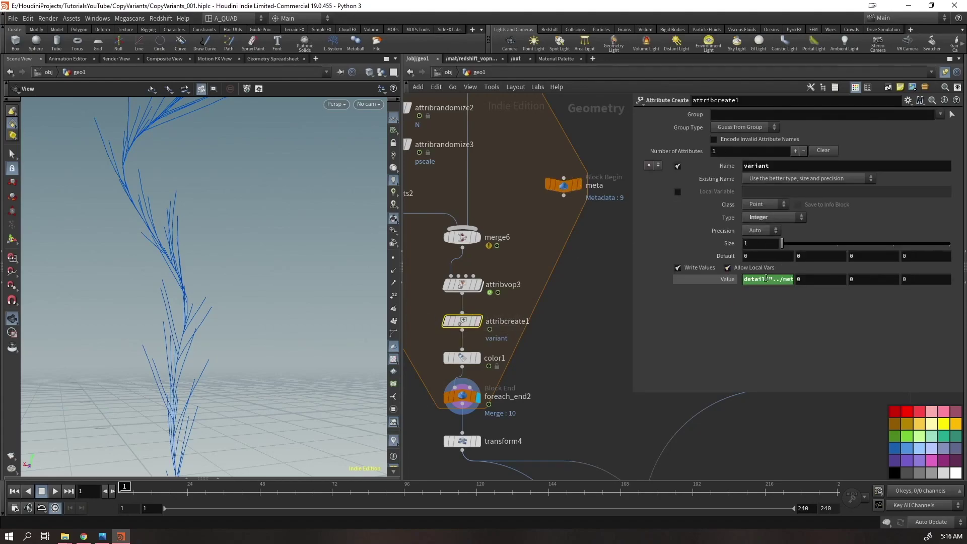
key(ctrl+a)
key(ctrl+c)
middle_drag(606, 288, 669, 524)
click(445, 199)
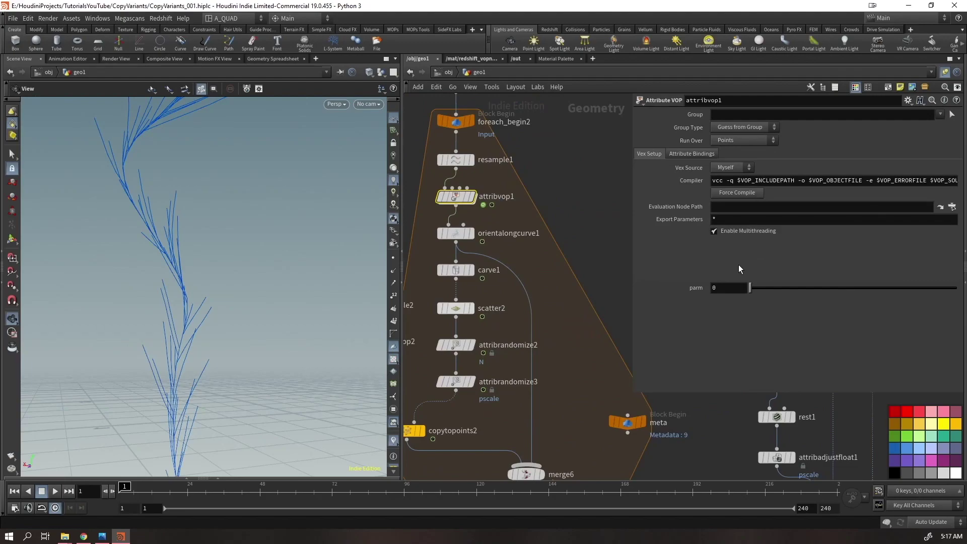
key(ctrl+v)
key(Return)
Set parm on both attribvop2 and attribvop3 to the expression detail("../meta/","iteration",0)
middle_drag(559, 269, 662, 107)
click(504, 180)
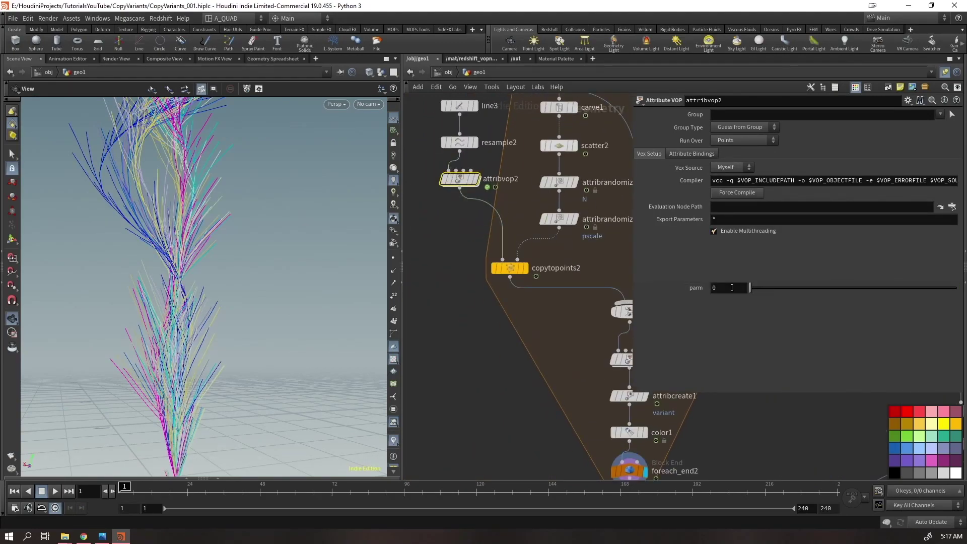
key(ctrl+v)
key(Return)
middle_drag(476, 392, 368, 242)
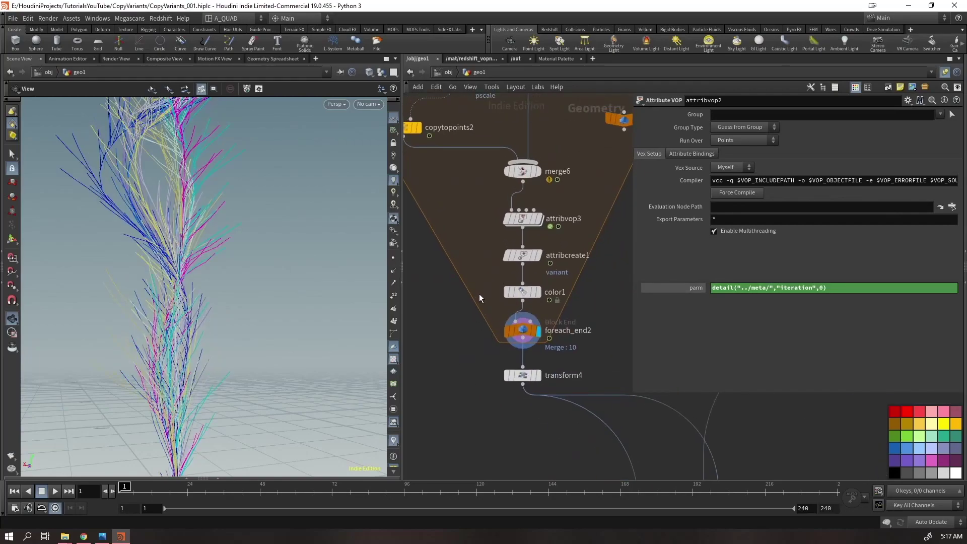
click(523, 219)
key(ctrl+v)
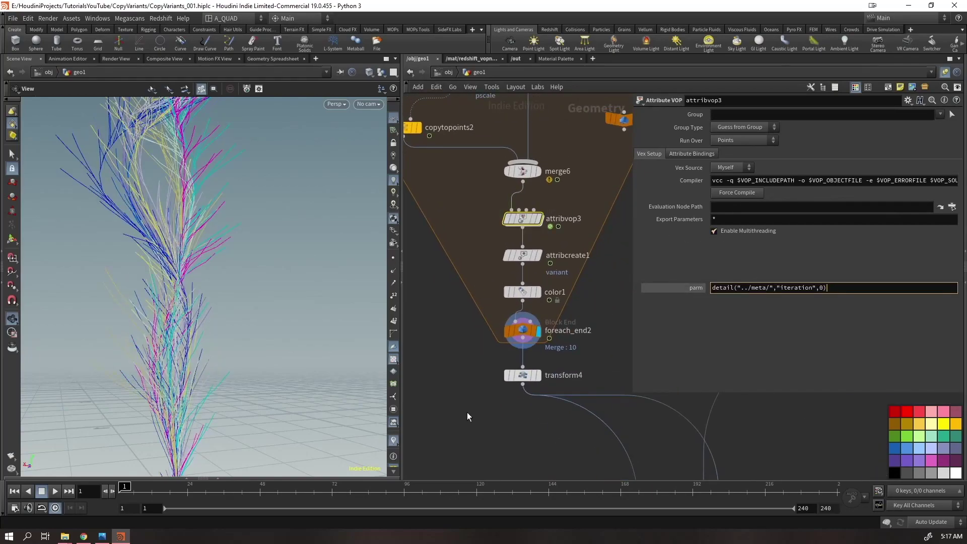
key(Return)
Play the animation of the ten overlapping plant variants, then stop at the first frame
right_drag(220, 311, 172, 330)
key(Up)
drag(197, 302, 199, 263)
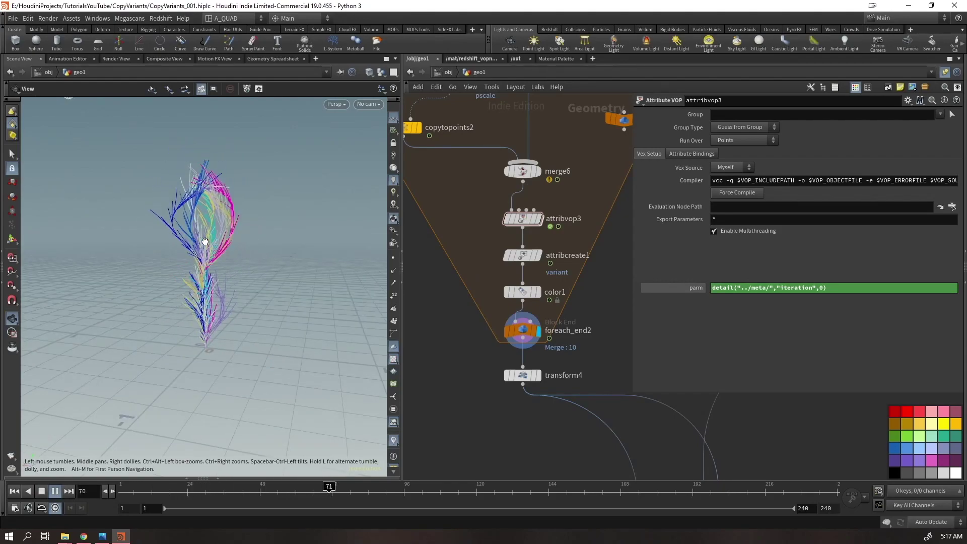
middle_drag(522, 469, 376, 252)
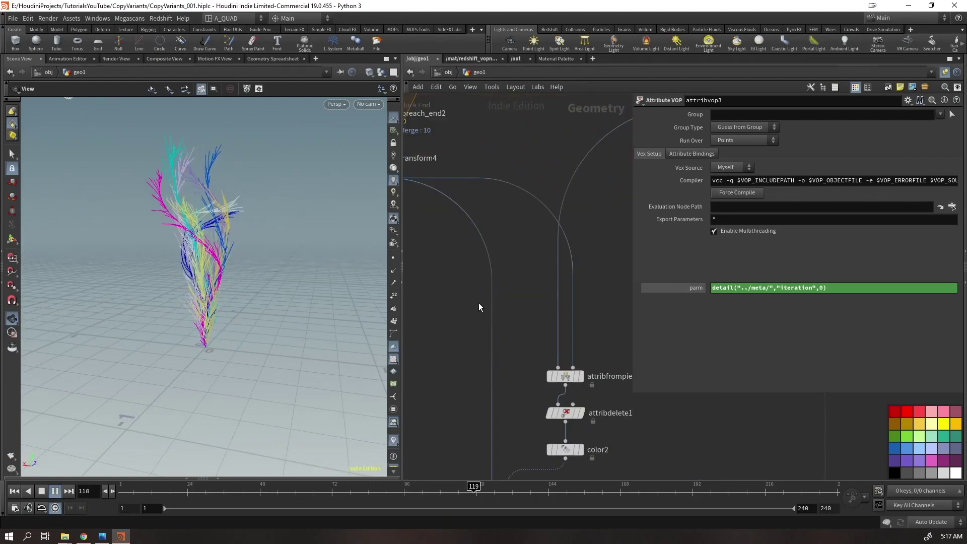
key(ctrl+Up)
Enable the Piece Attribute variant on copytopoints1 and display that node's result
scroll(479, 305, down, 3)
middle_drag(550, 422, 561, 343)
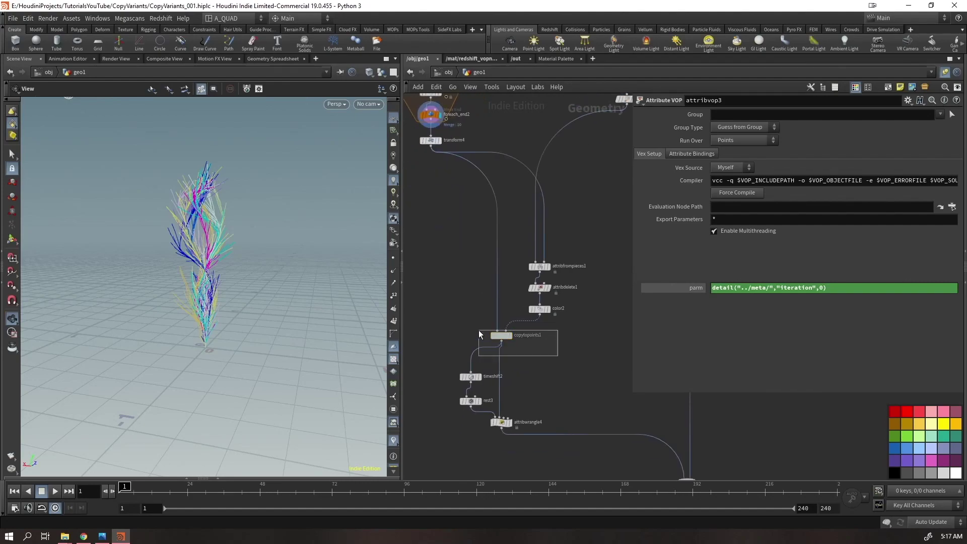
click(501, 335)
click(645, 153)
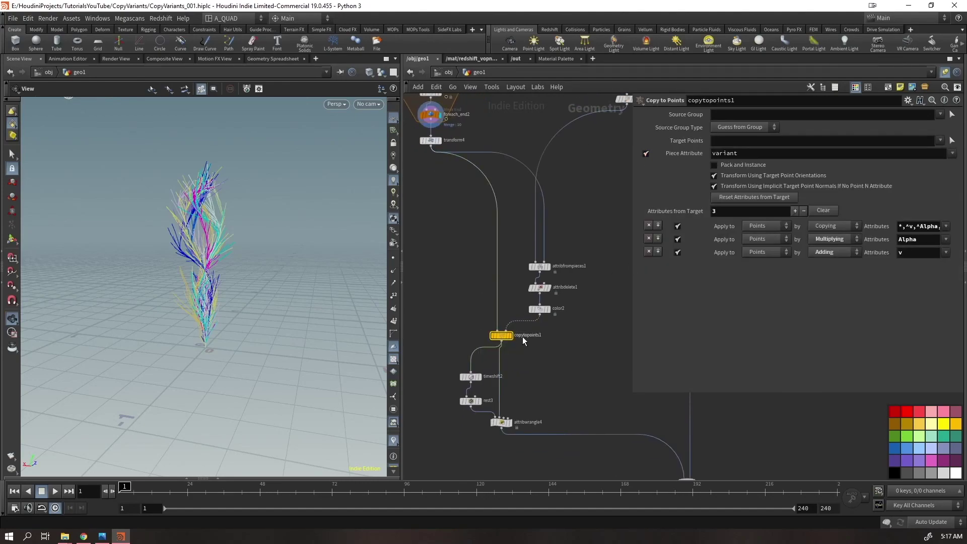
click(510, 337)
Play the animation of the copied plants and examine them from several angles
drag(162, 294, 212, 320)
right_drag(211, 320, 232, 342)
drag(232, 343, 256, 306)
key(Up)
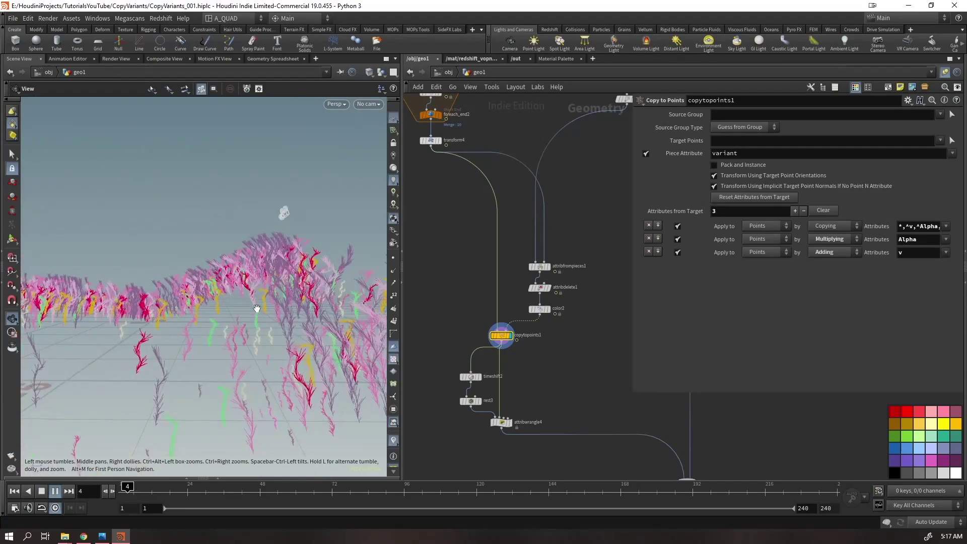
drag(233, 308, 181, 284)
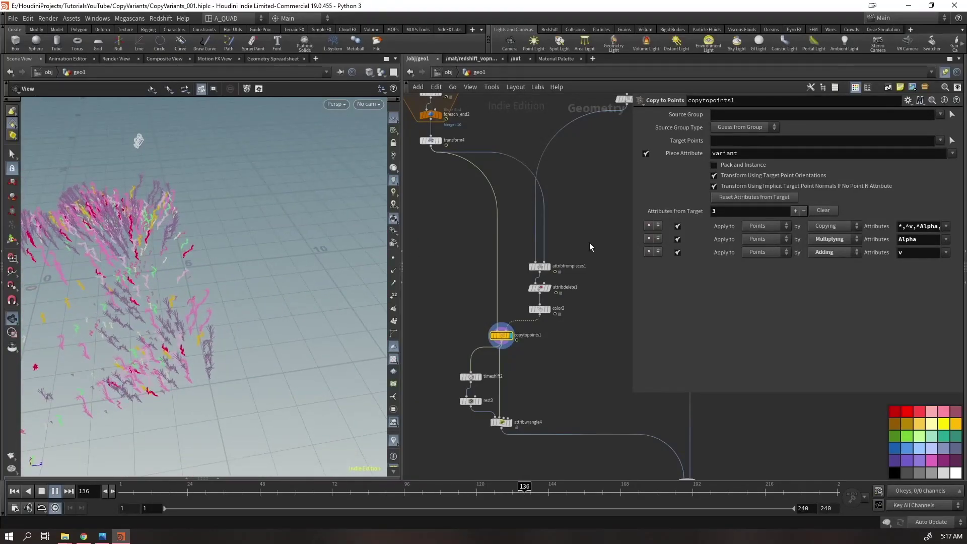
key(Up)
Set the Cone Angle of attribrandomize1's up attribute to 180
middle_drag(611, 240, 466, 396)
middle_drag(487, 267, 512, 287)
click(504, 280)
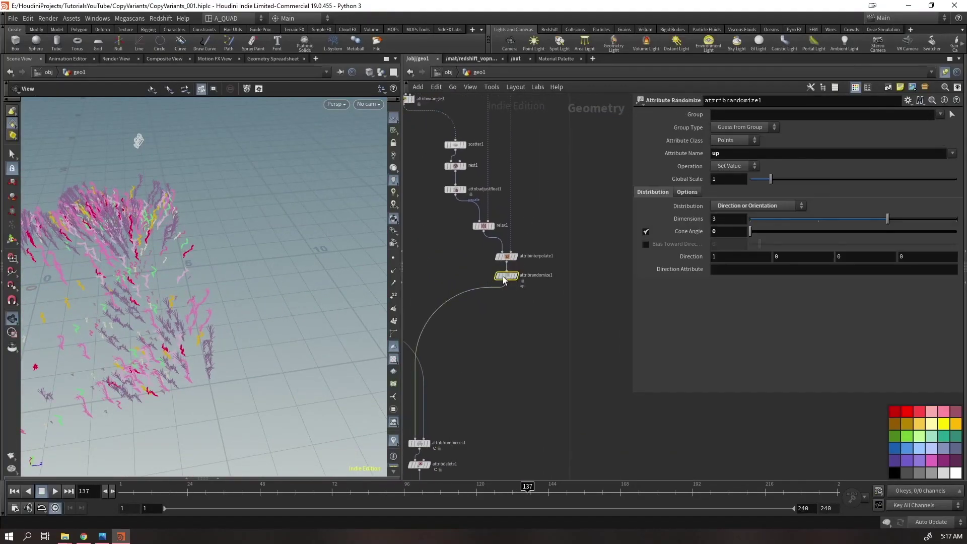
drag(759, 233, 958, 238)
Play back the randomly oriented plants up close, then stop at the first frame
drag(244, 335, 290, 262)
key(Up)
right_drag(290, 262, 339, 246)
drag(339, 246, 287, 292)
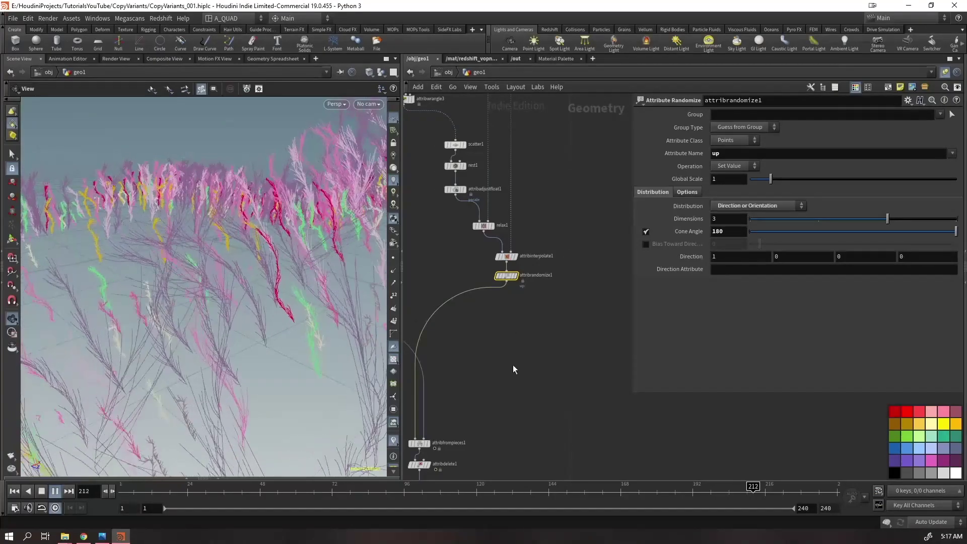
right_drag(302, 353, 126, 427)
key(ctrl+Up)
drag(221, 236, 267, 327)
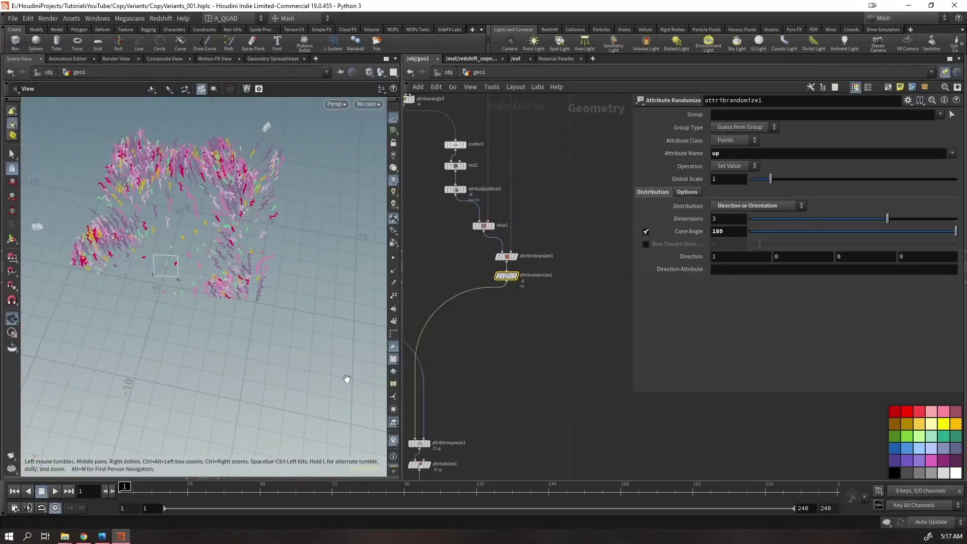
Display merge2 and play the plants' animation together with the terrain
middle_drag(495, 411, 603, 213)
middle_drag(544, 372, 472, 244)
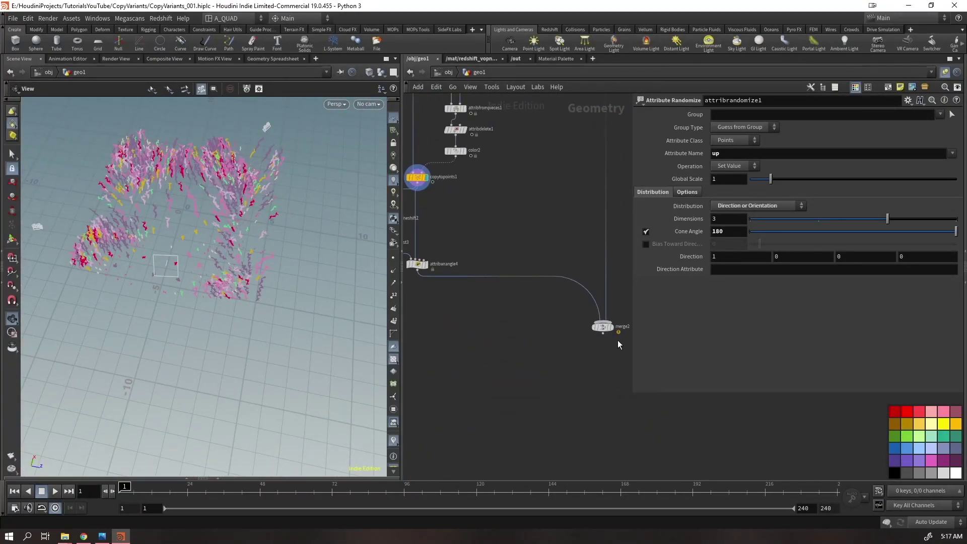
click(611, 328)
key(Up)
drag(201, 211, 202, 126)
right_drag(201, 167, 281, 254)
key(Up)
middle_drag(445, 333, 505, 326)
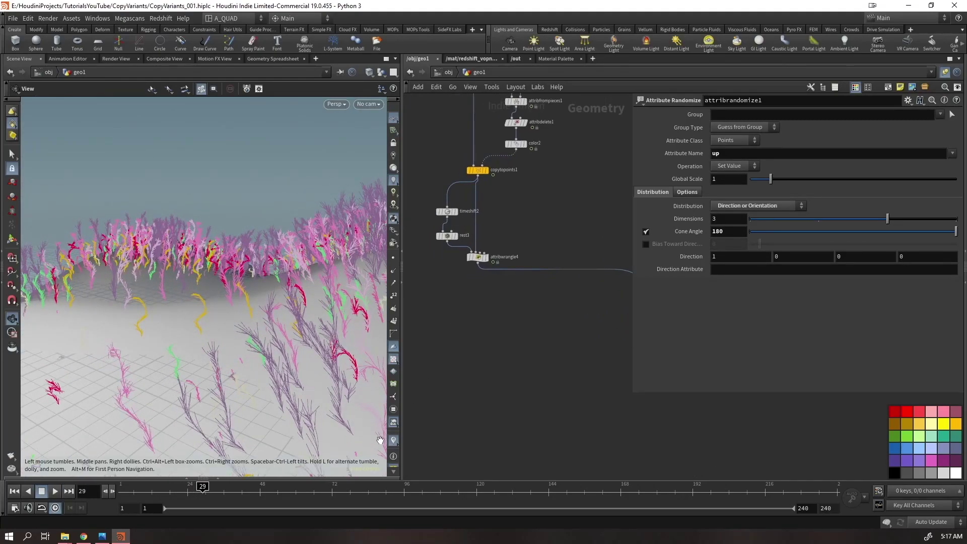
Turn on the rest visualizer for the merged scene and check it during playback
right_click(393, 440)
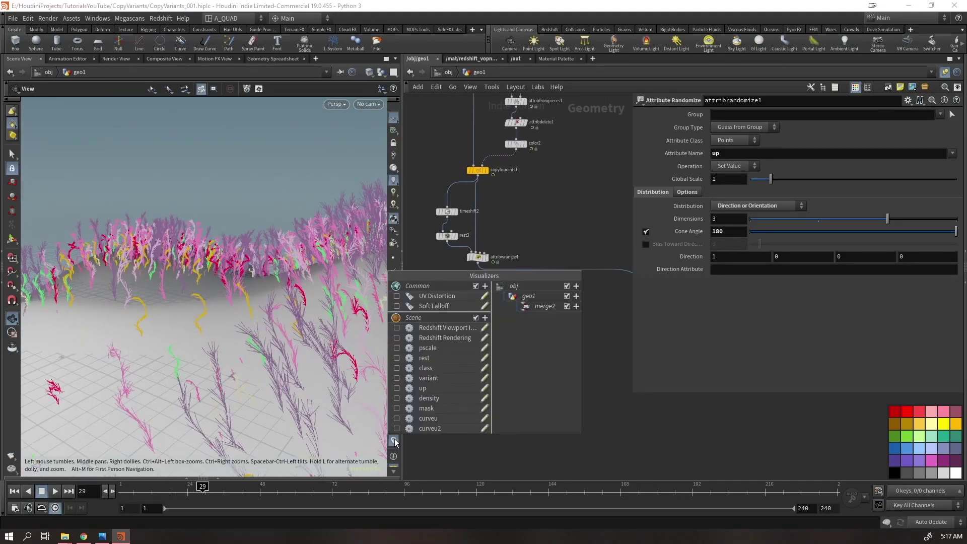
click(396, 357)
key(Up)
drag(228, 296, 248, 357)
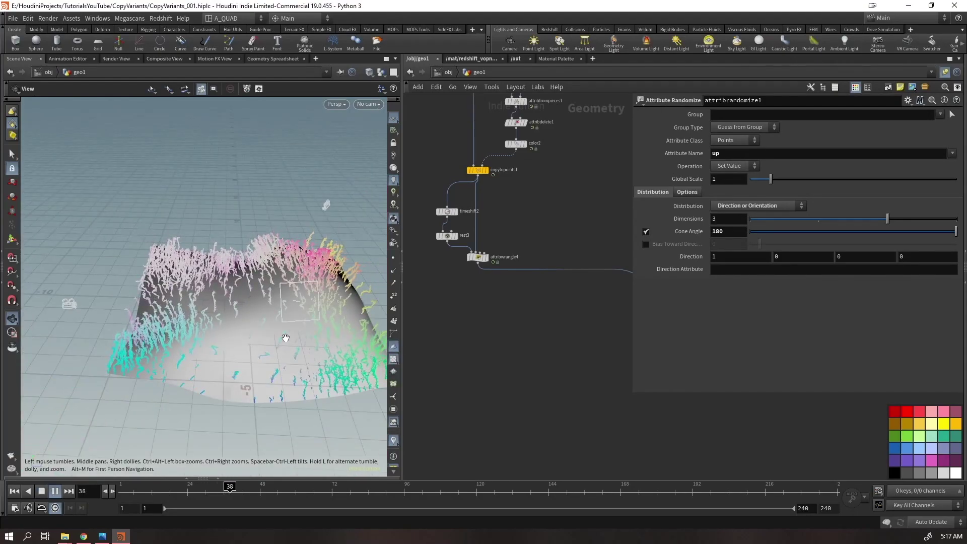
key(Up)
Enable Animate Noise on the terrain's mountain1 node and play the animation
middle_drag(567, 103, 604, 458)
middle_drag(515, 381, 477, 342)
click(512, 324)
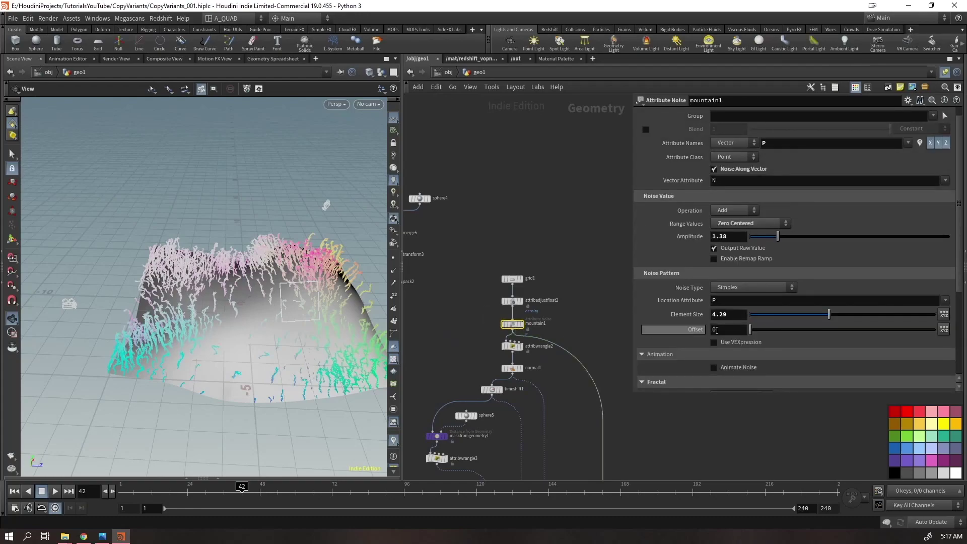
click(714, 367)
key(Up)
drag(276, 339, 263, 327)
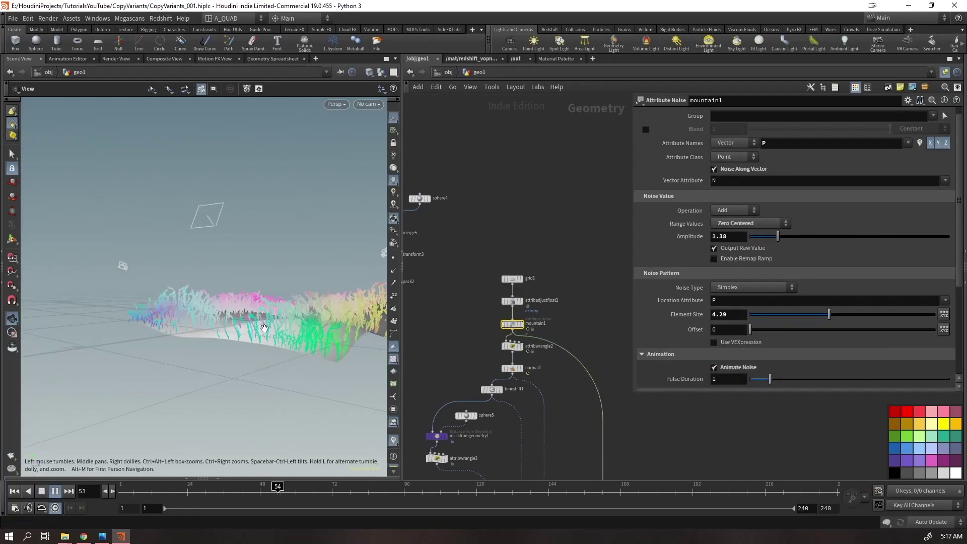
Scrub the animated terrain and plants to frame 195, view them from above, and save the scene
middle_drag(262, 328, 199, 336)
drag(317, 491, 704, 500)
drag(239, 272, 252, 341)
key(ctrl+s)
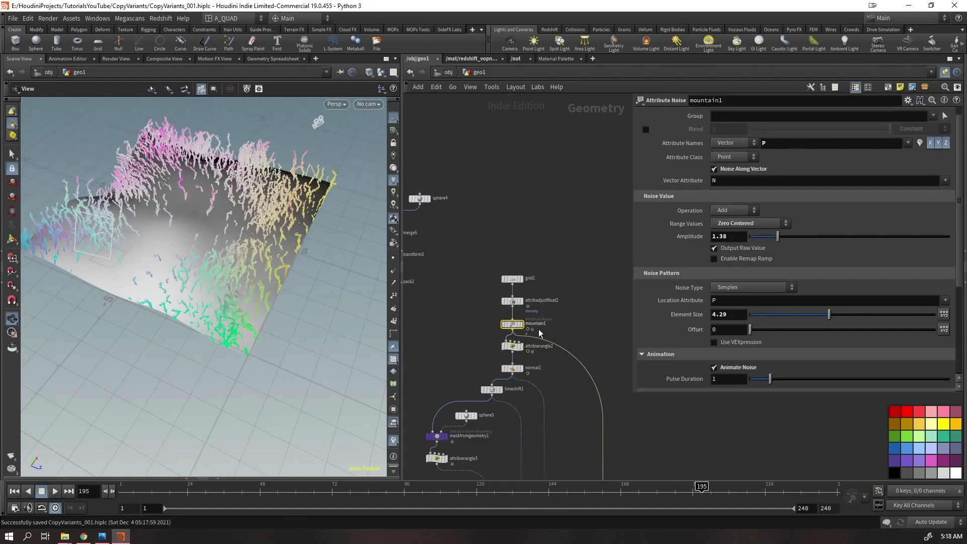
Review the node chain from mountain1 through the scatter and copy nodes down to the final merge
middle_drag(548, 324, 553, 264)
drag(182, 267, 169, 232)
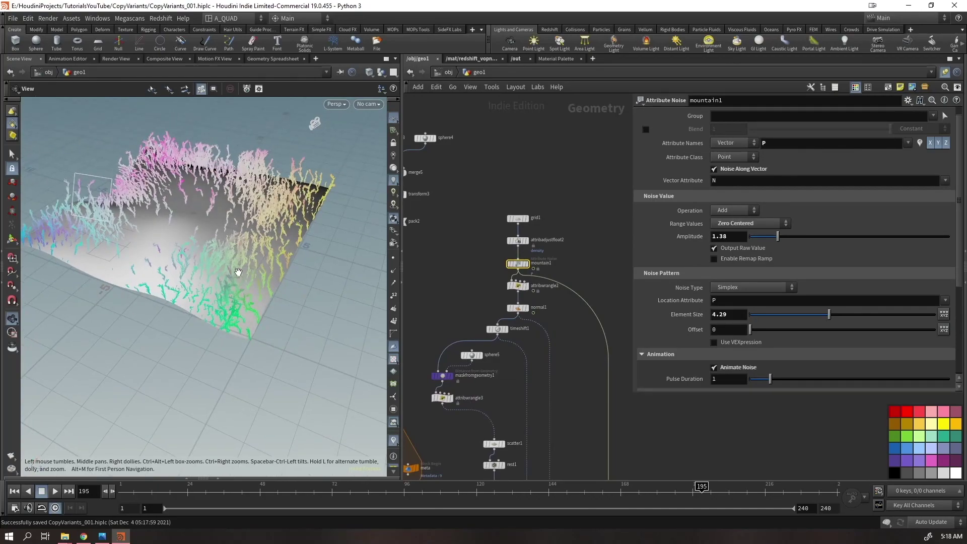
middle_drag(487, 400, 550, 180)
scroll(509, 311, down, 3)
drag(292, 282, 317, 310)
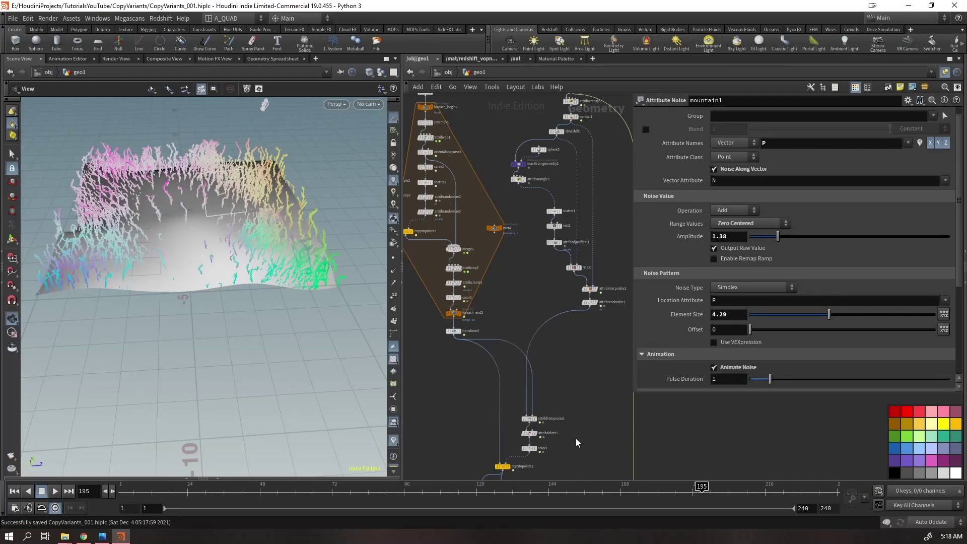
middle_drag(577, 443, 548, 200)
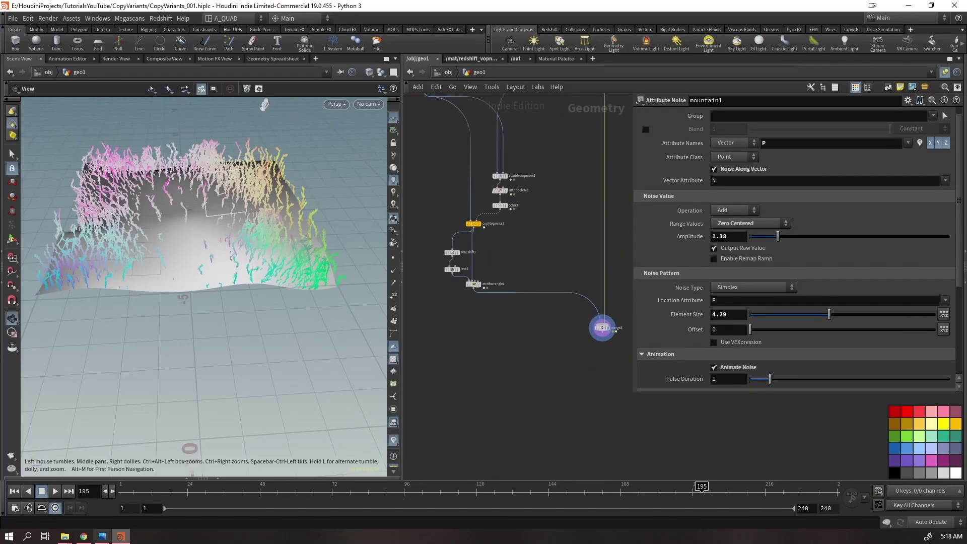
Switch to Photos and examine the overall composition of the render Moss_005_AutoSample_Pfx.jpg
click(111, 536)
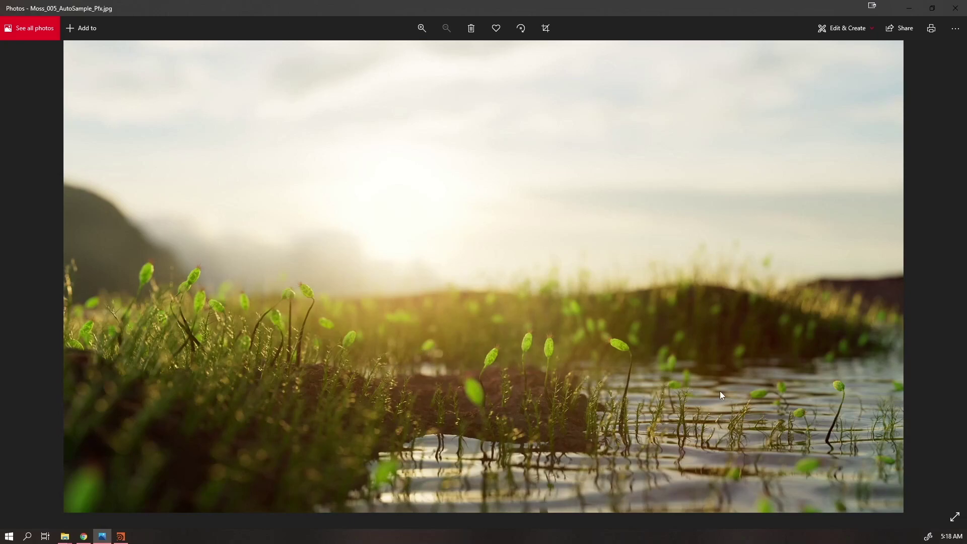
scroll(720, 391, up, 5)
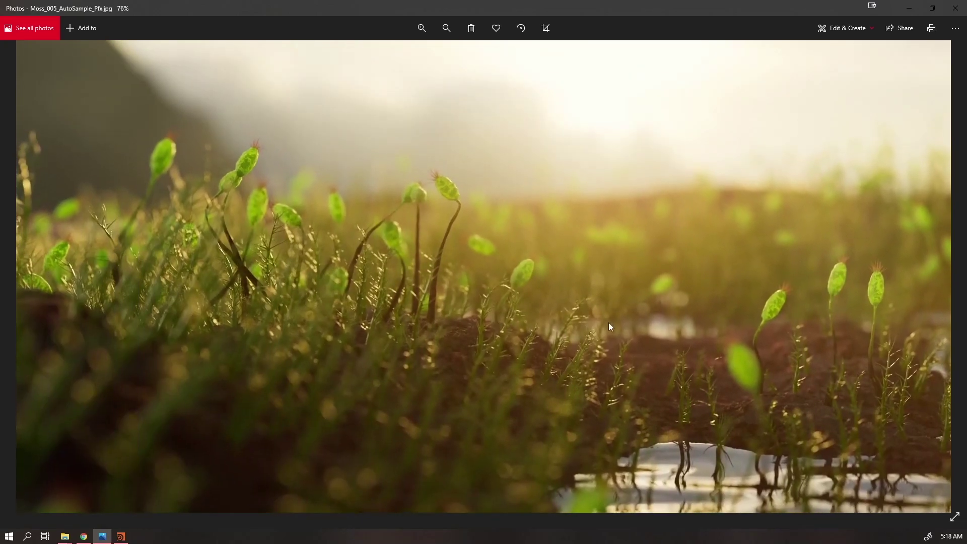
scroll(601, 324, down, 5)
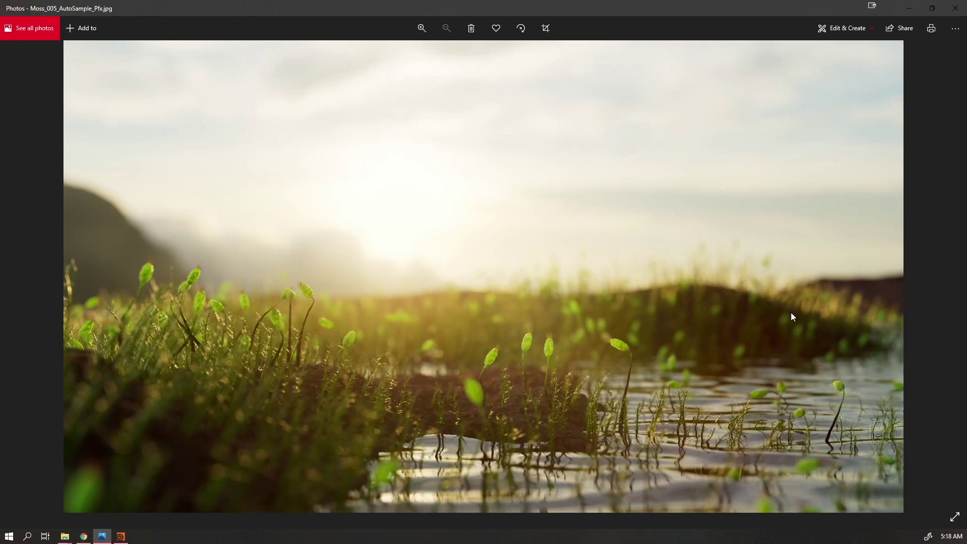
scroll(647, 362, up, 2)
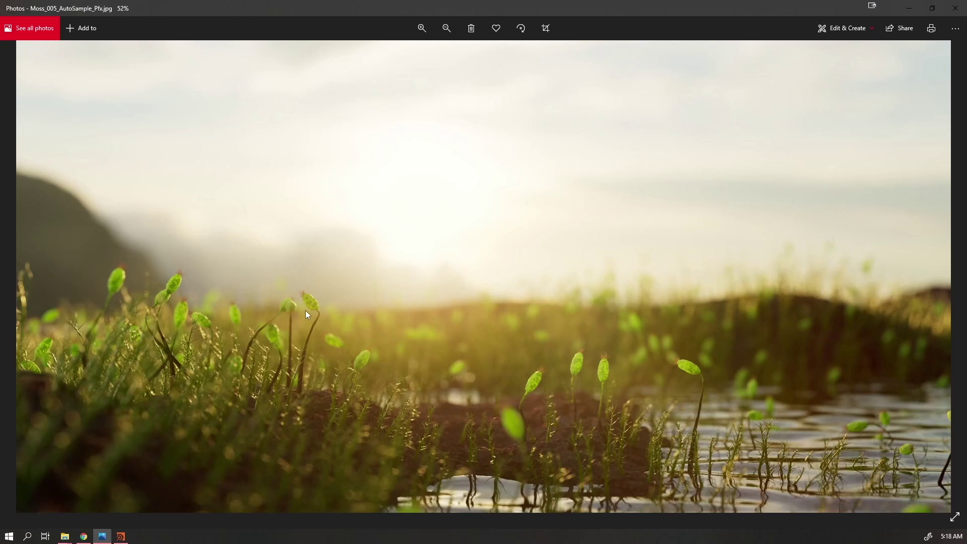
drag(461, 336, 379, 281)
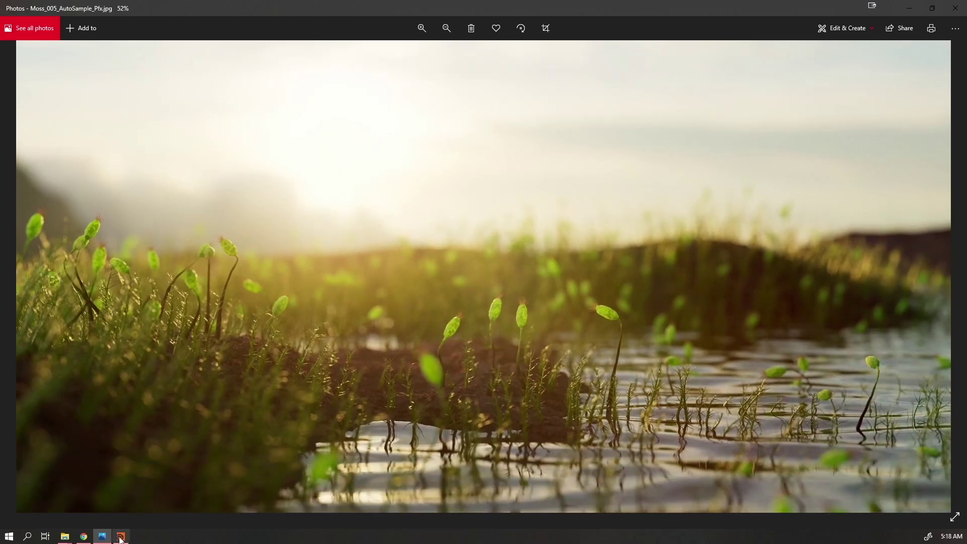
key(super+i)
click(954, 9)
ctrl+scroll(615, 403, up, 5)
ctrl+scroll(479, 283, down, 5)
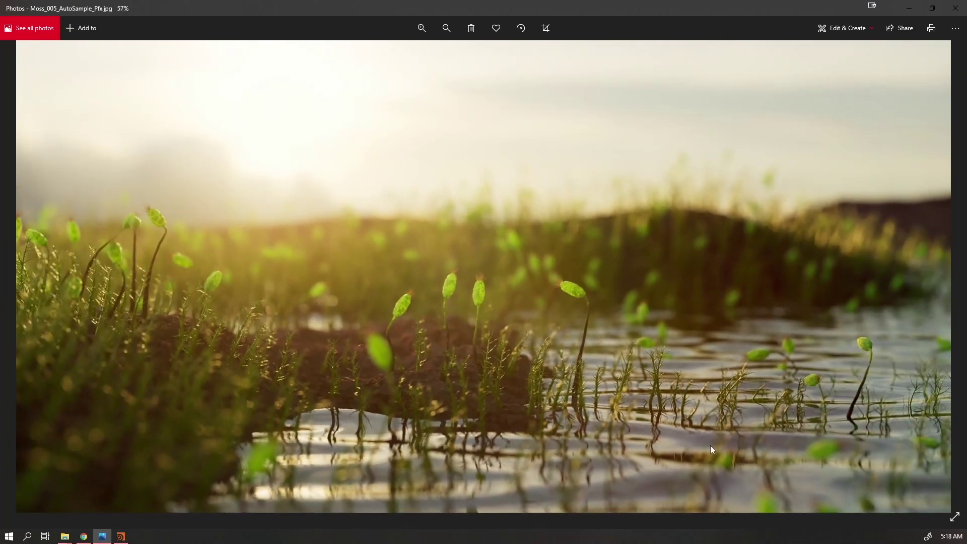
Examine the moss strands growing on the soil and at the water's edge in the render up close
ctrl+scroll(710, 447, down, 2)
ctrl+scroll(629, 446, up, 2)
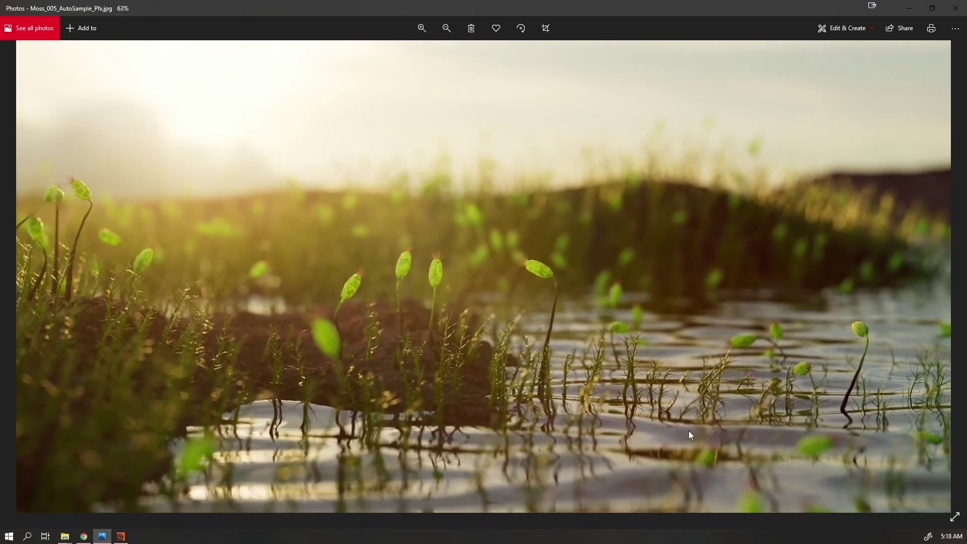
ctrl+scroll(400, 324, up, 7)
ctrl+scroll(576, 358, up, 3)
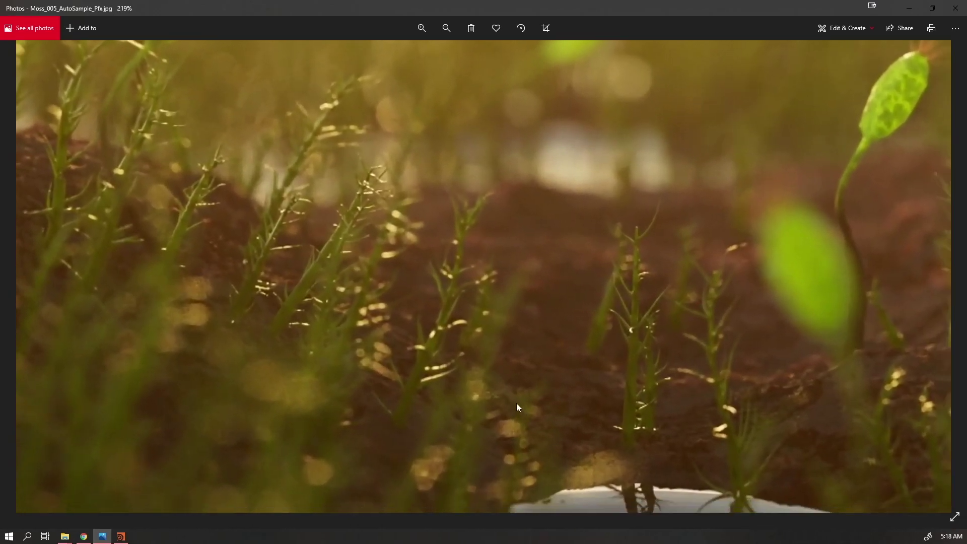
ctrl+scroll(604, 267, up, 1)
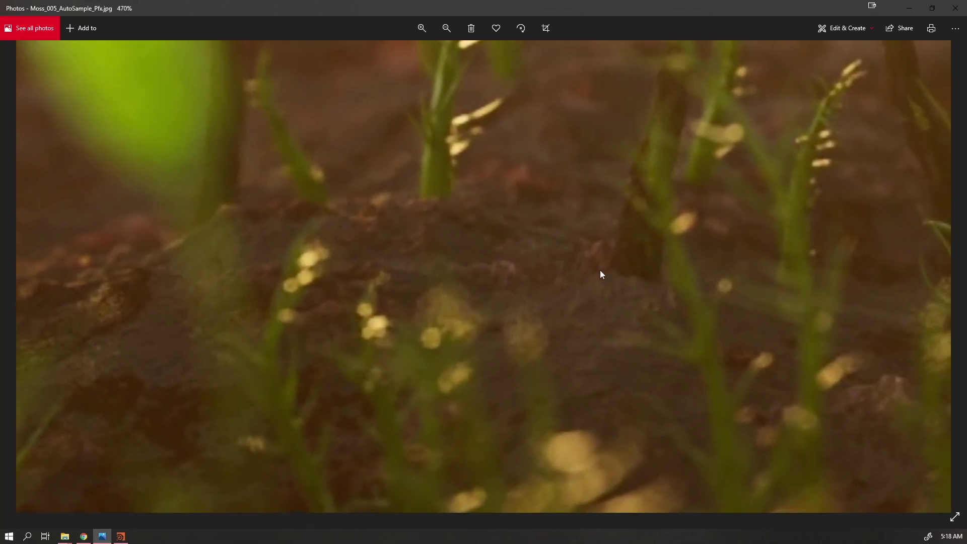
drag(608, 272, 321, 177)
drag(748, 337, 249, 292)
drag(483, 329, 632, 460)
ctrl+scroll(579, 394, down, 4)
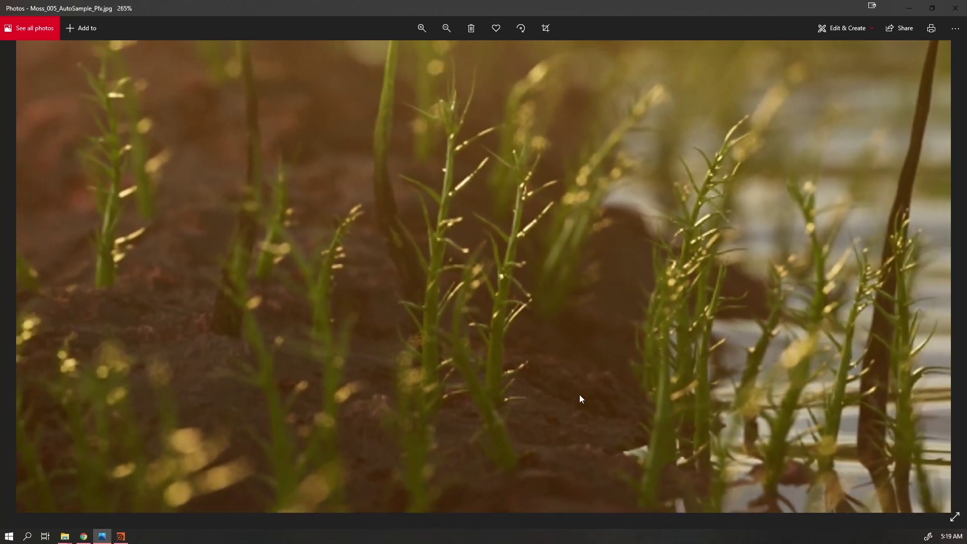
ctrl+scroll(543, 303, up, 2)
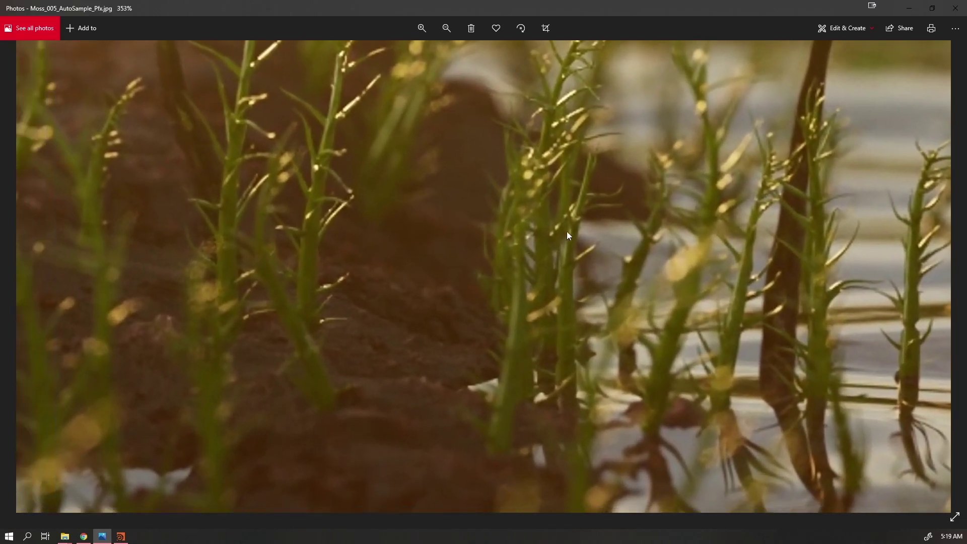
drag(566, 231, 652, 224)
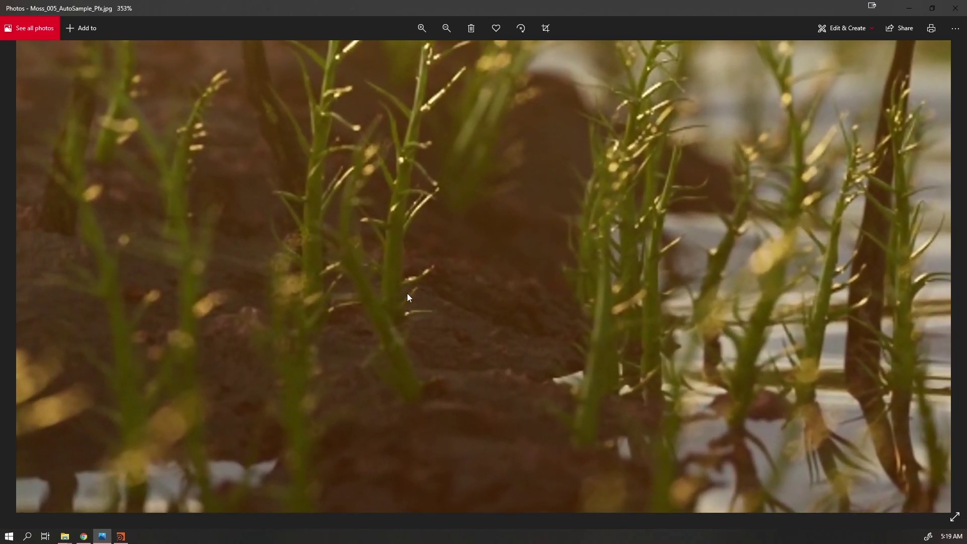
ctrl+scroll(579, 281, down, 2)
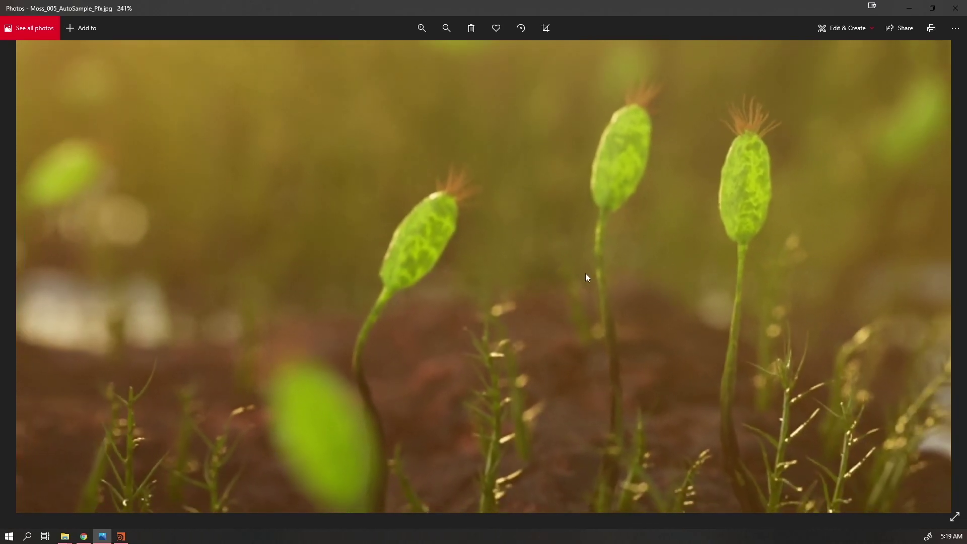
Inspect the podded plants in the render up close, then return to the full image
ctrl+scroll(577, 312, down, 3)
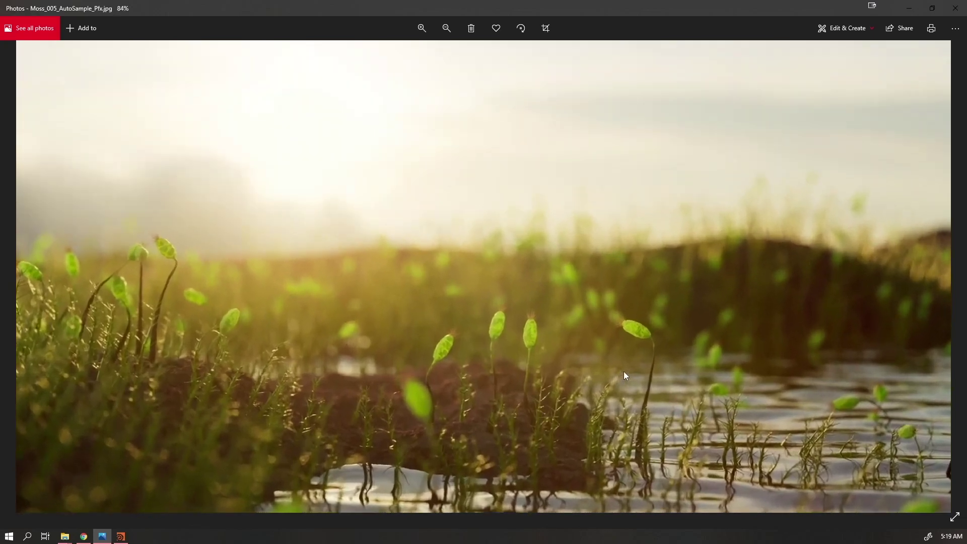
ctrl+scroll(647, 342, up, 5)
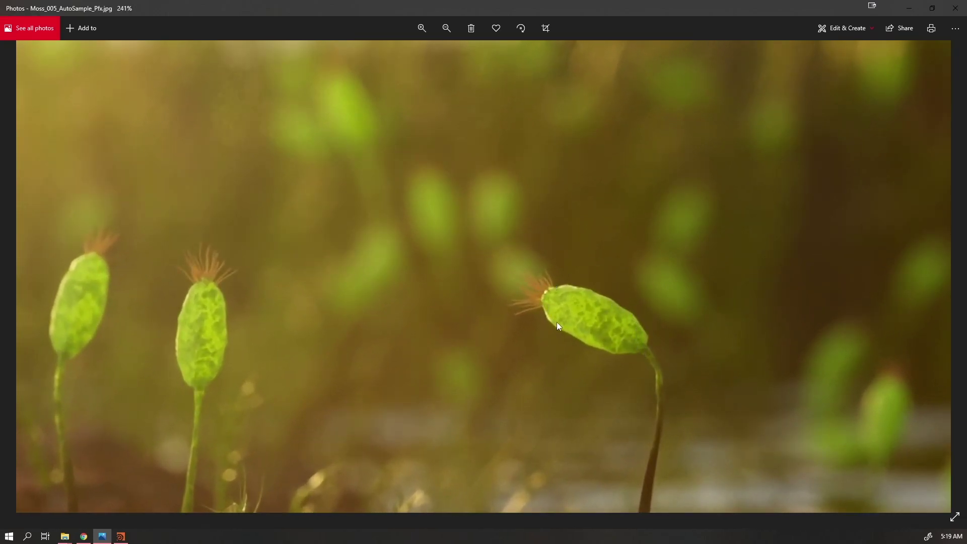
ctrl+scroll(552, 317, down, 6)
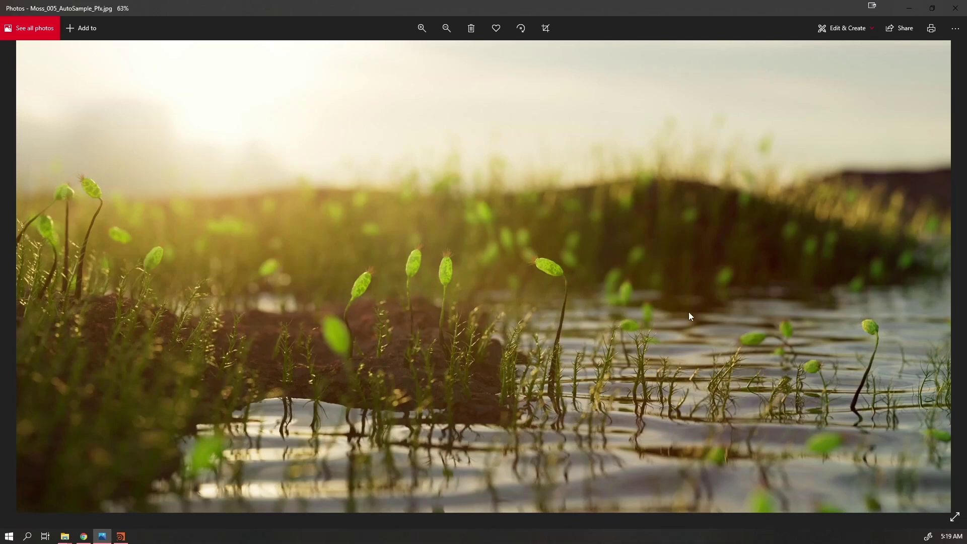
ctrl+scroll(648, 332, down, 1)
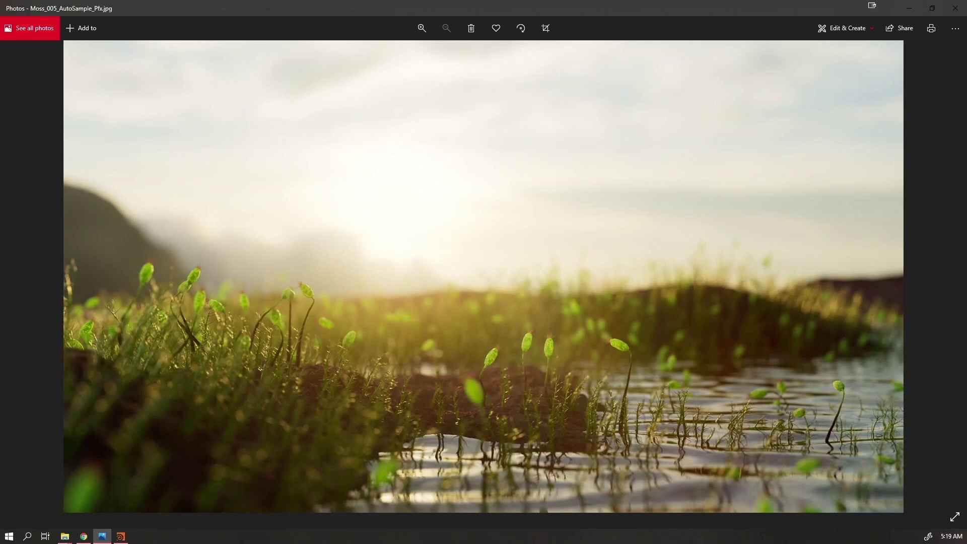
Switch to the Moss_001 scene in Houdini and examine its terrain, water and plants from above and up close
key(alt+Tab)
click(909, 6)
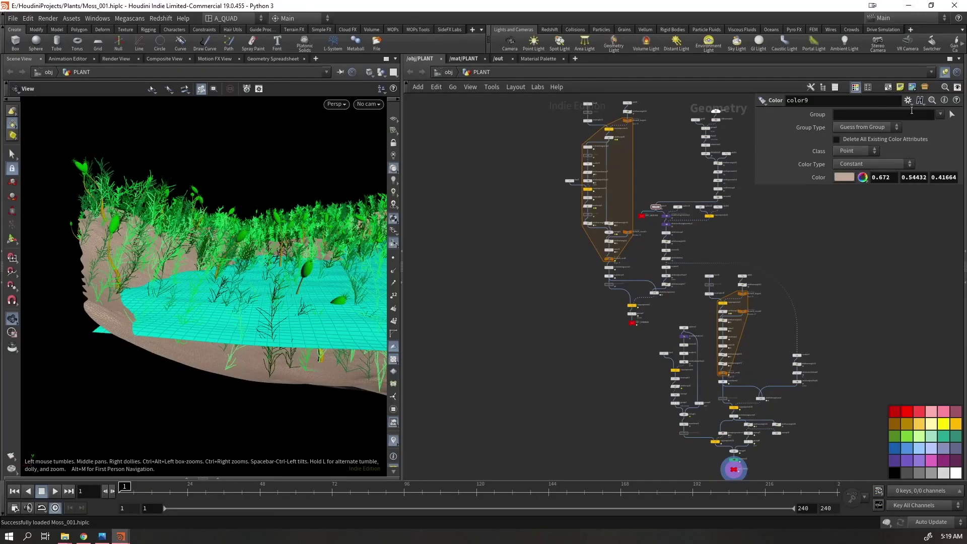
drag(305, 245, 204, 313)
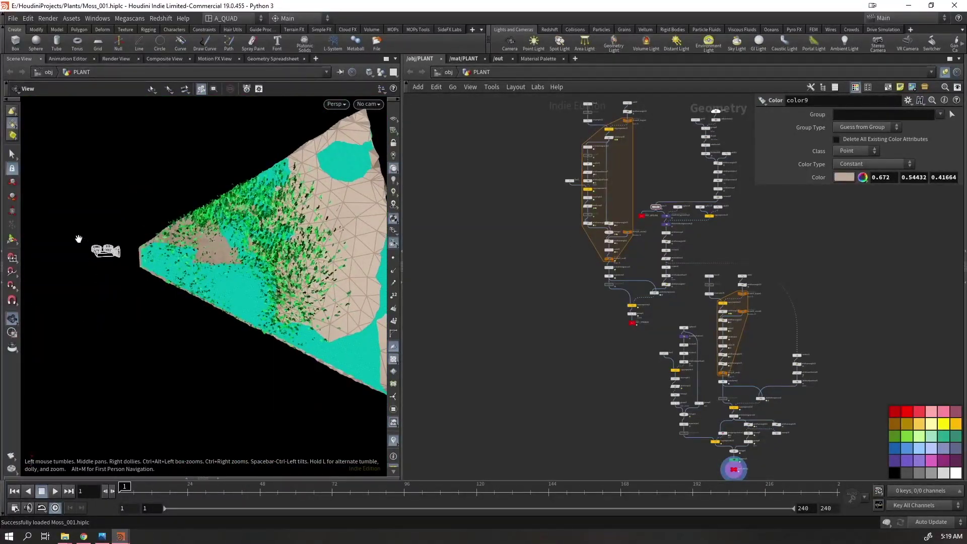
drag(258, 223, 169, 346)
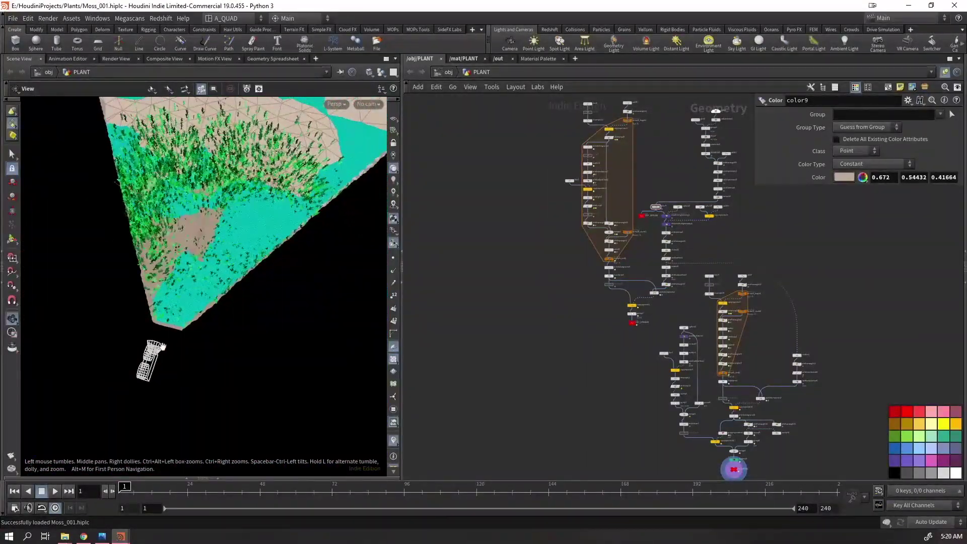
drag(175, 211, 114, 375)
right_drag(113, 375, 172, 311)
drag(173, 310, 229, 285)
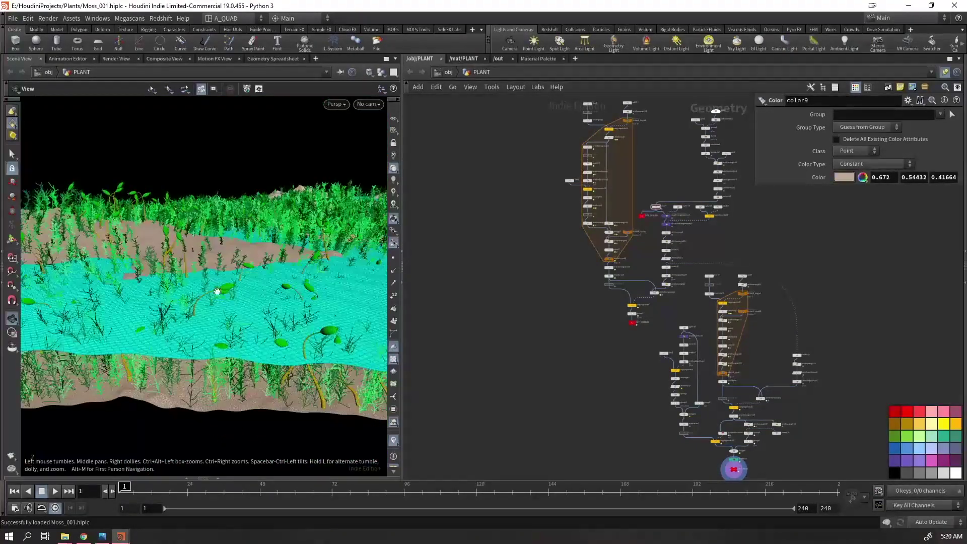
right_drag(228, 285, 224, 227)
middle_drag(224, 227, 281, 273)
drag(282, 274, 326, 270)
drag(192, 160, 274, 222)
Look through the R_CAM camera, compare the viewport with the finished moss render, and inspect the podded plants
click(369, 104)
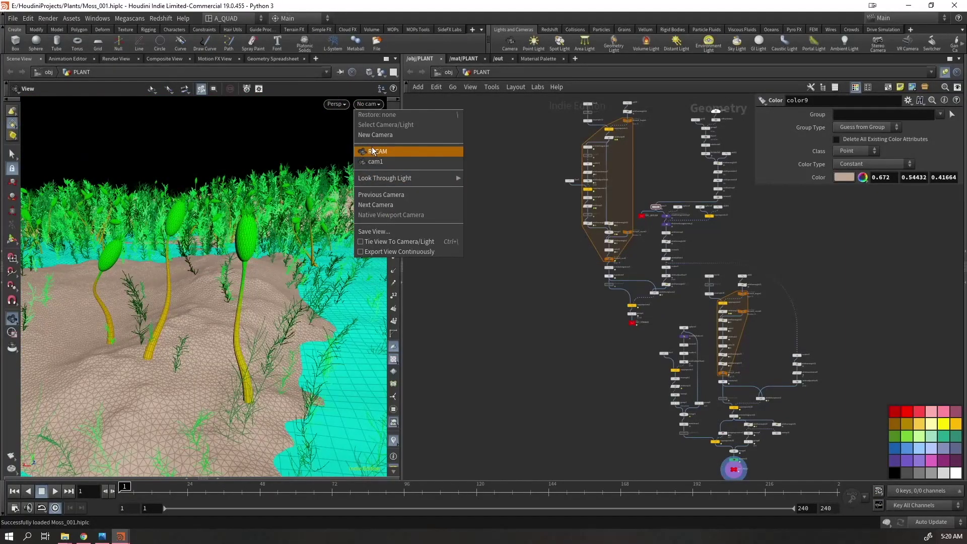
click(363, 149)
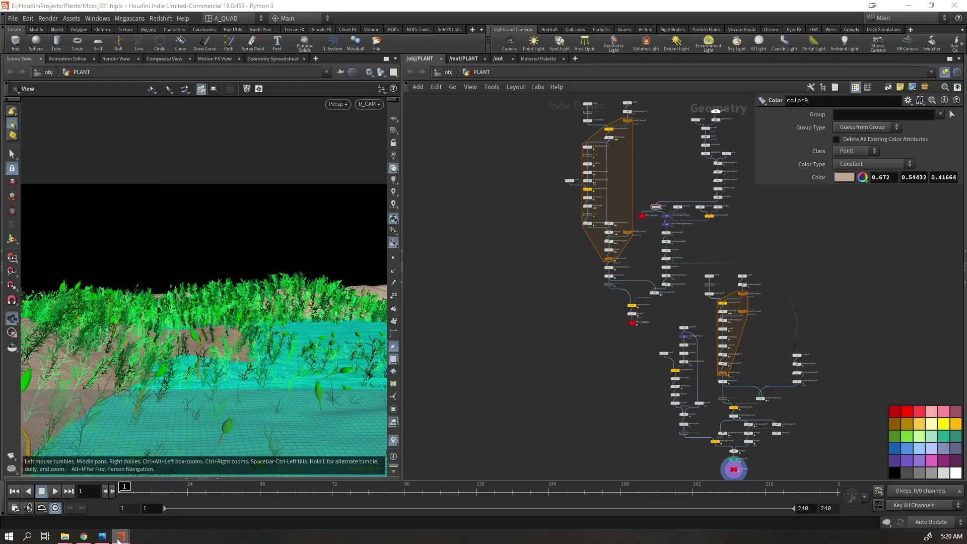
click(102, 536)
click(107, 538)
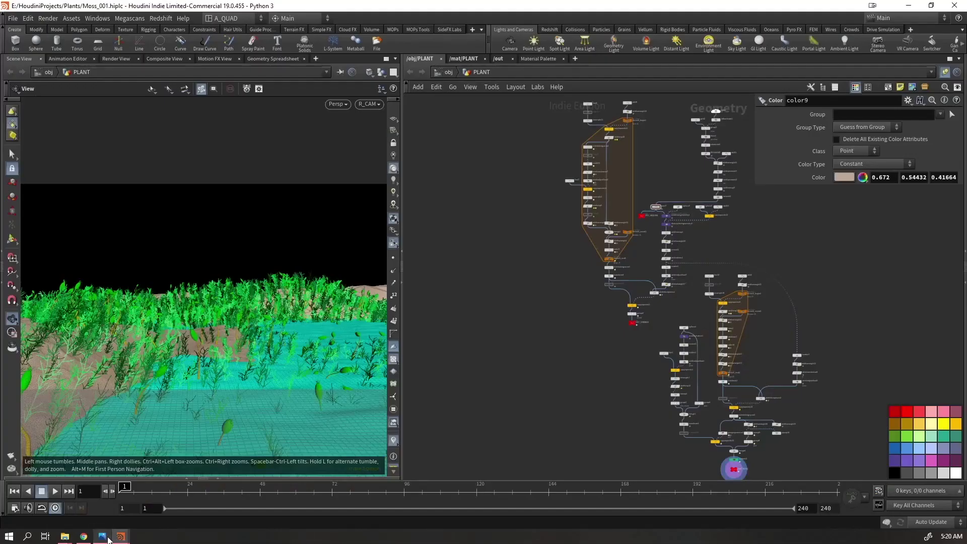
click(110, 537)
click(110, 537)
drag(244, 335, 247, 357)
Display foreach_end1 without a camera and scrub its strand variants to frame 240
scroll(608, 250, up, 5)
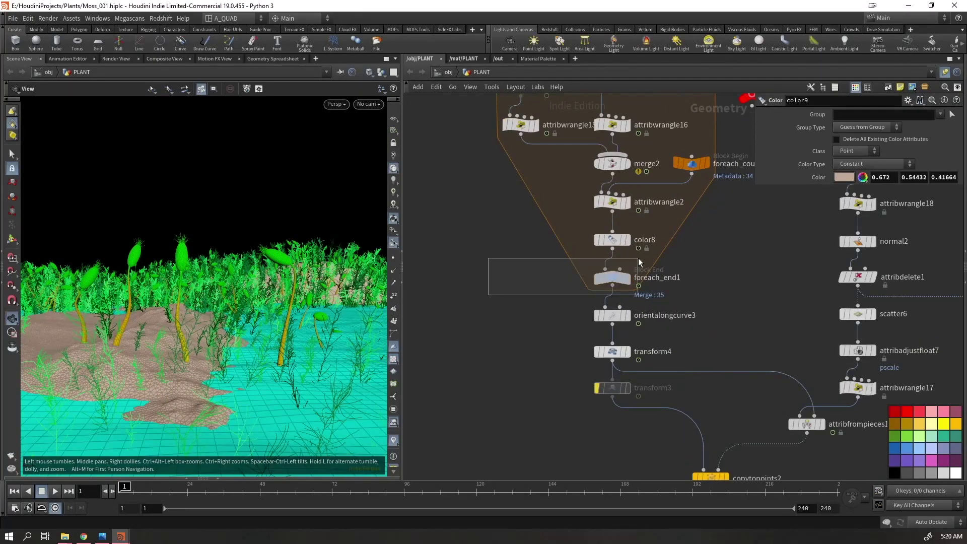
drag(638, 258, 639, 258)
click(626, 276)
click(382, 73)
click(388, 104)
right_drag(149, 207, 23, 346)
middle_drag(138, 202, 114, 341)
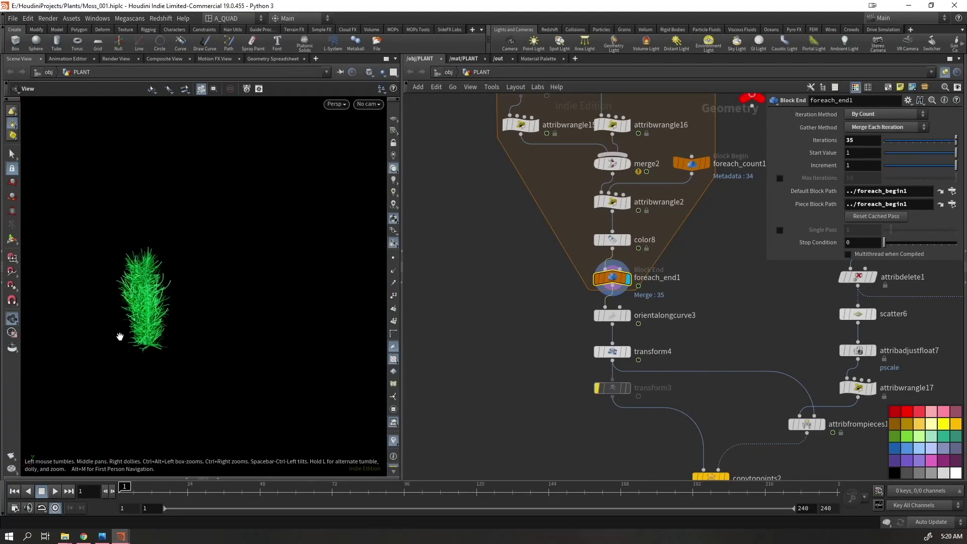
drag(151, 489, 839, 489)
Display foreach_end2 and scrub the timeline to check its podded plant variants up to the last frame
middle_drag(552, 385, 177, 115)
middle_drag(469, 364, 585, 406)
middle_drag(525, 347, 192, 48)
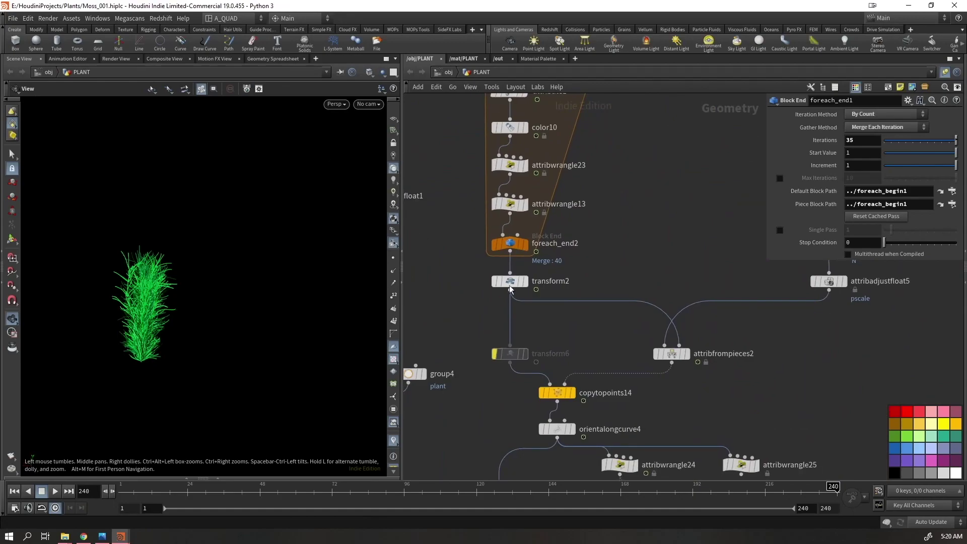
click(526, 245)
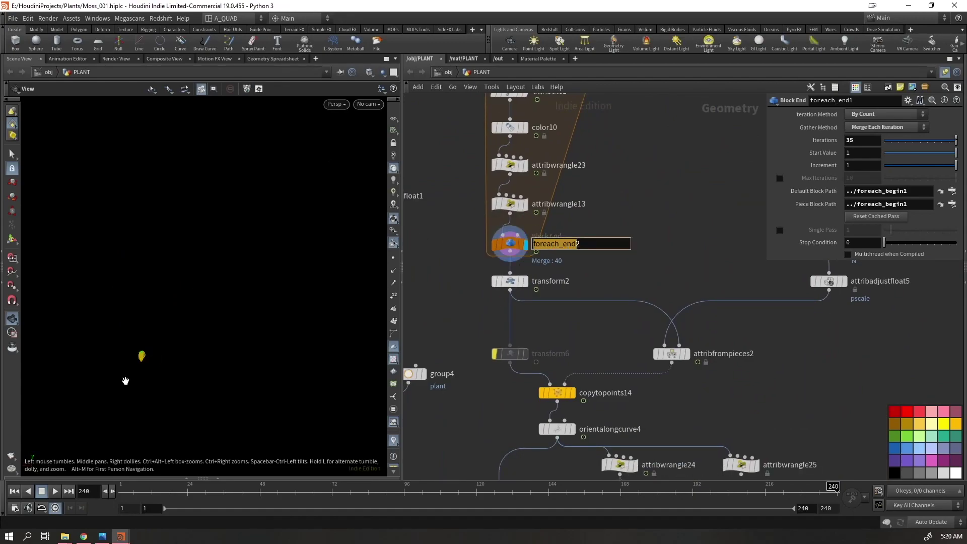
right_drag(317, 274, 371, 242)
drag(140, 489, 637, 492)
drag(843, 500, 846, 499)
Find the carve10 node below line10, toggle its bypass to check its effect, and return to frame 1
middle_drag(701, 186, 710, 308)
scroll(709, 308, up, 1)
middle_drag(615, 127, 648, 376)
scroll(647, 375, down, 4)
scroll(528, 271, up, 3)
click(551, 279)
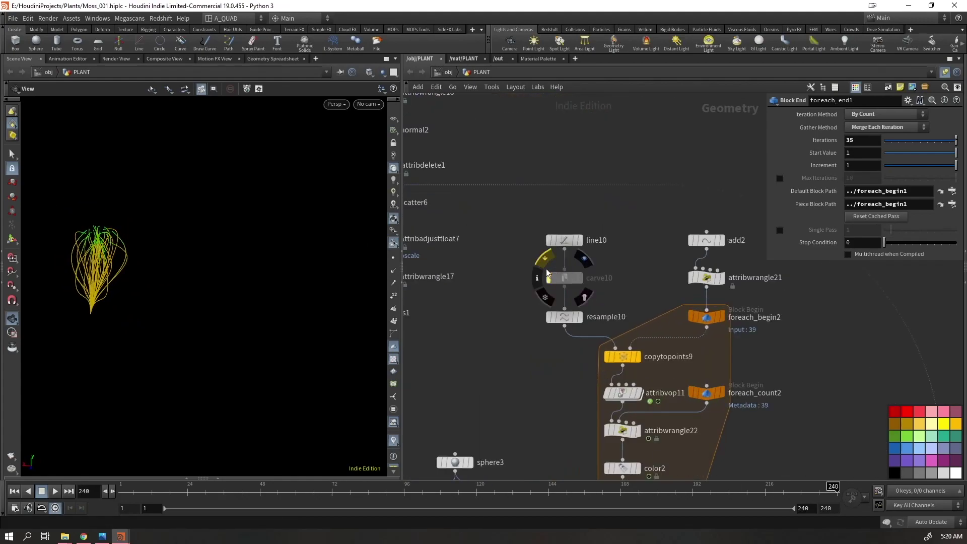
mouse_move(111, 498)
mouse_down()
mouse_move(482, 491)
mouse_move(876, 505)
mouse_move(117, 491)
mouse_up()
click(544, 260)
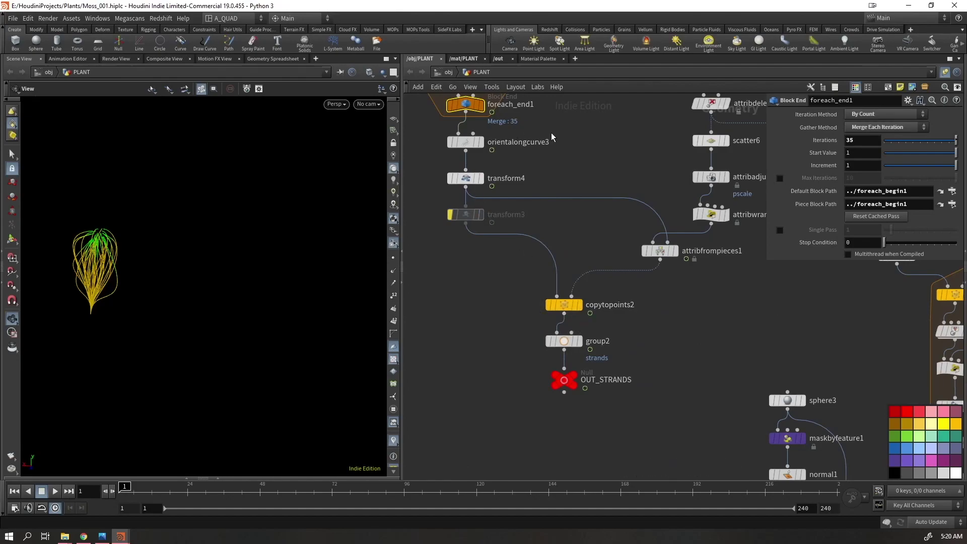
Display the strand variants from foreach_end1 at the first frame
middle_drag(548, 134, 560, 266)
click(493, 244)
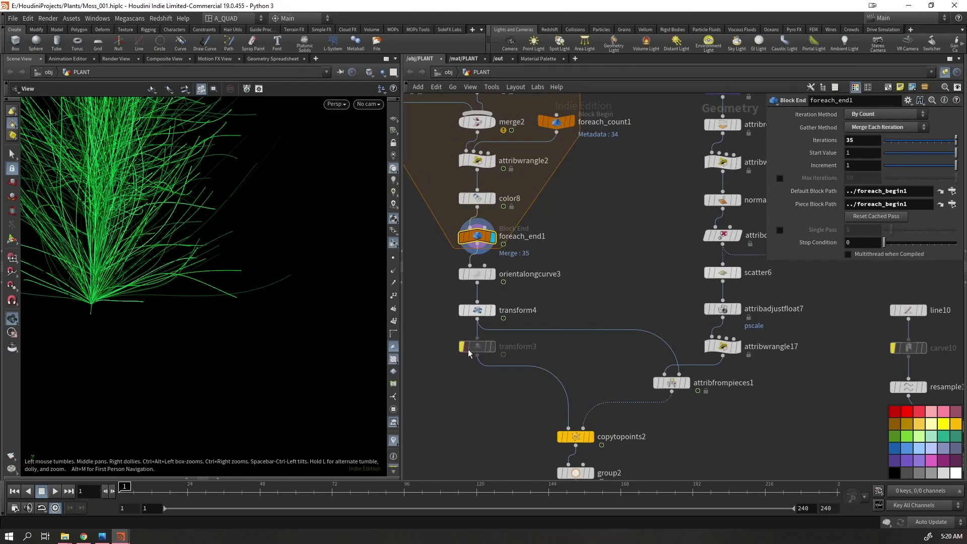
Enable and display the transform3 node below foreach_end1 and view its plant variants at frame 102
click(493, 346)
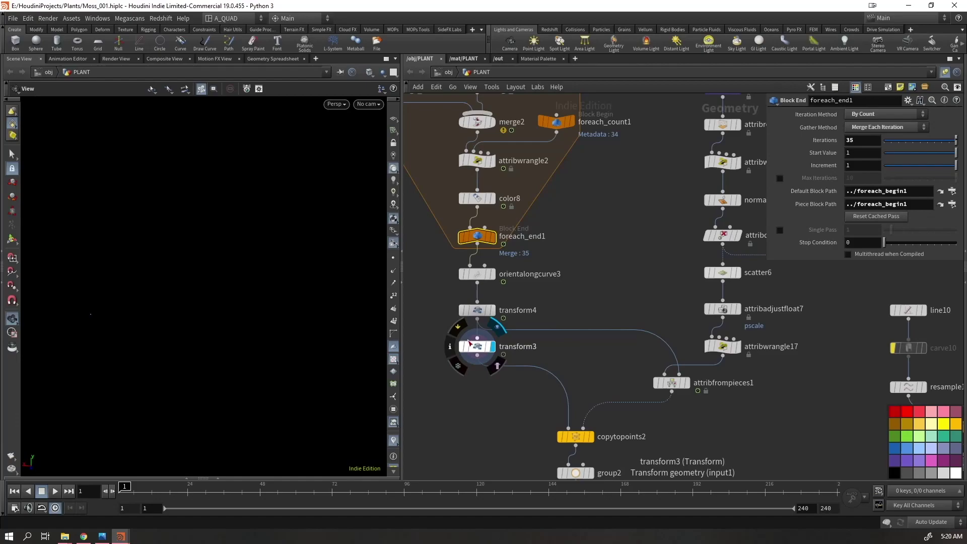
click(55, 491)
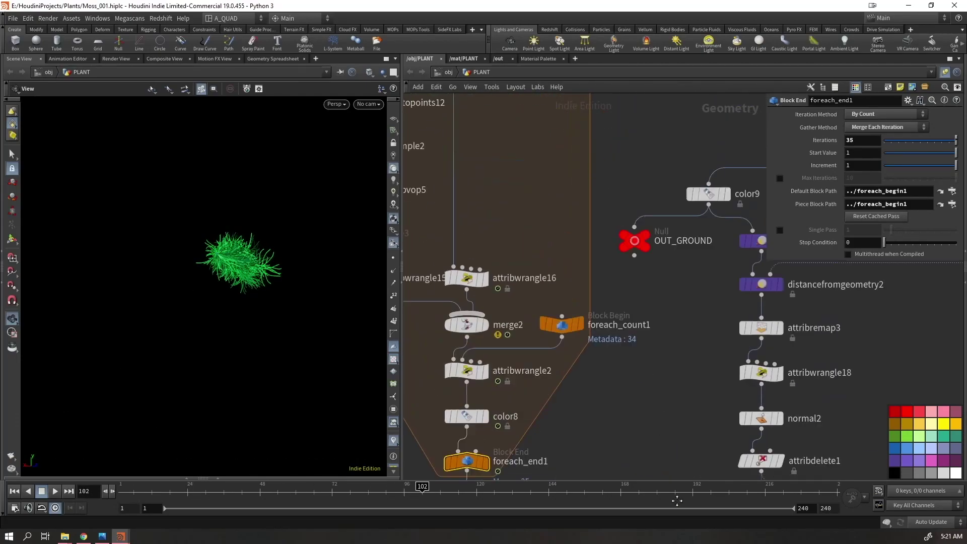
middle_drag(677, 501, 699, 541)
scroll(678, 441, down, 5)
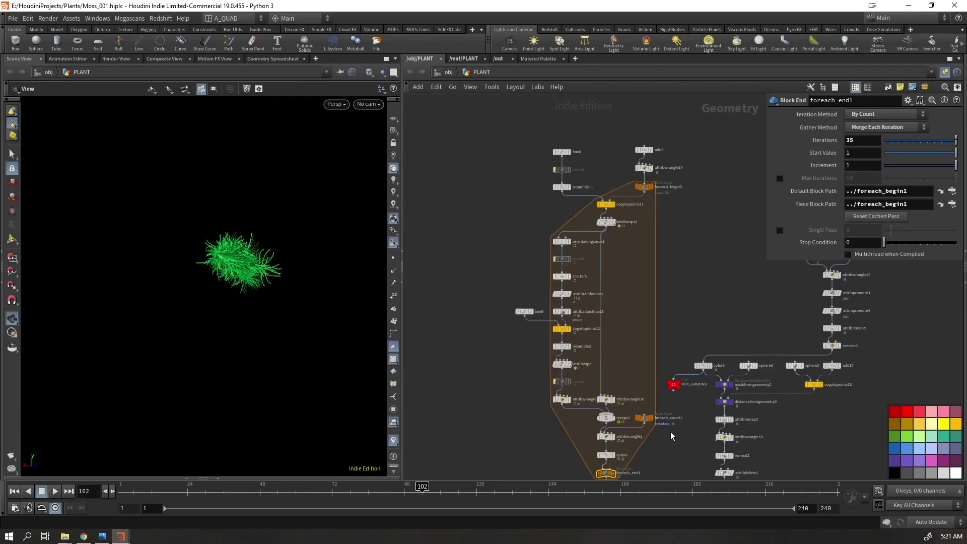
Enable the bypassed carve3 and carve9 nodes inside the strand loop and scrub the timeline to frame 217
scroll(481, 359, up, 4)
click(625, 401)
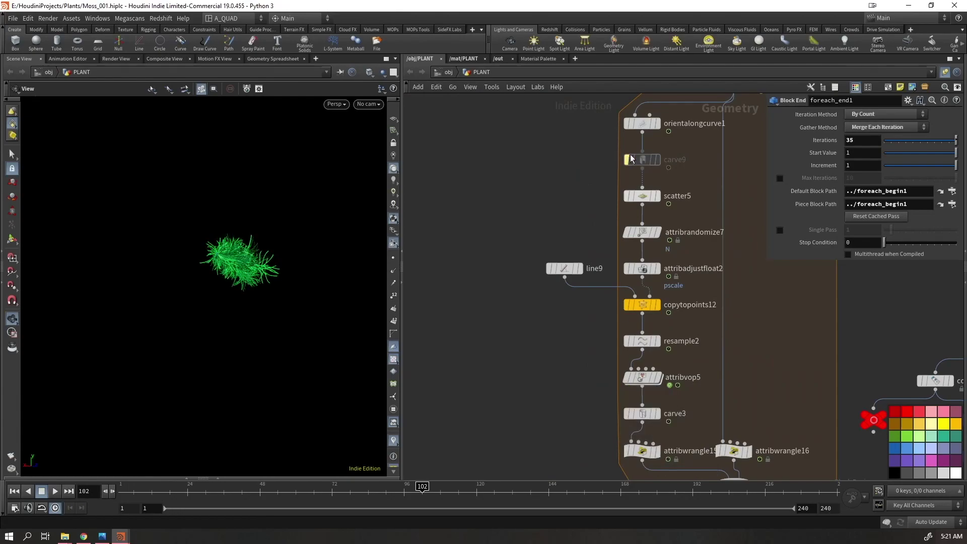
click(623, 143)
middle_drag(535, 410, 430, 220)
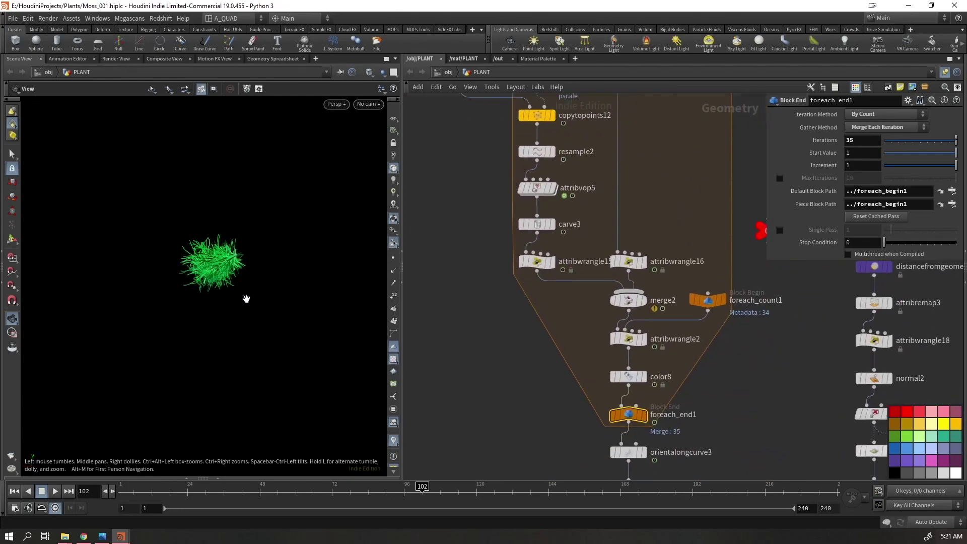
drag(249, 313, 151, 283)
mouse_move(260, 482)
mouse_down()
mouse_move(124, 486)
mouse_move(250, 486)
mouse_up()
drag(269, 445, 768, 453)
Bypass carve9 and carve3 inside the strand loop again and enlarge the network area beside the viewport
middle_drag(614, 203, 604, 443)
mouse_move(523, 208)
click(508, 195)
middle_drag(444, 269, 421, 115)
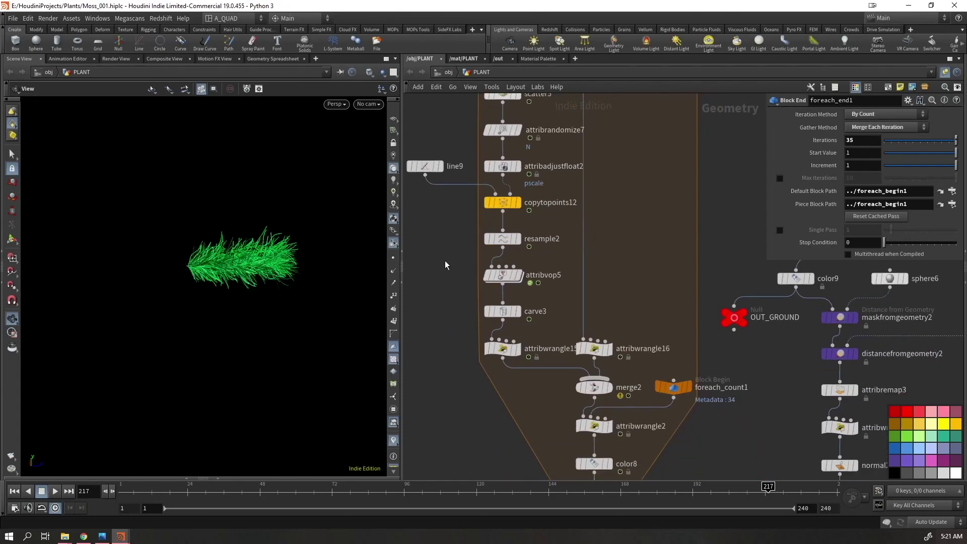
click(481, 302)
drag(402, 409, 358, 401)
middle_drag(434, 454, 409, 92)
middle_drag(586, 312, 539, 324)
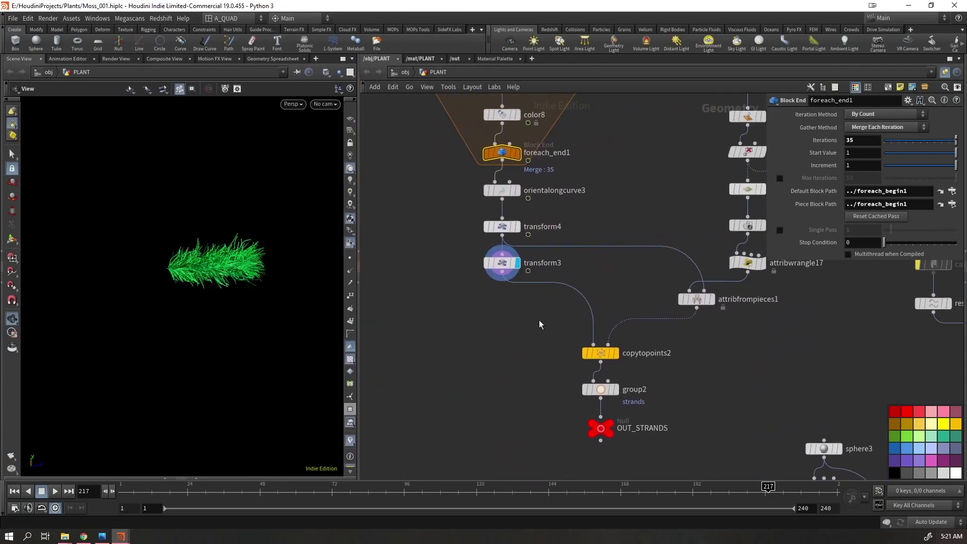
Connect transform3 instead of transform4 to attribfrompieces1, and display copytopoints2 with transform3 bypassed
click(711, 299)
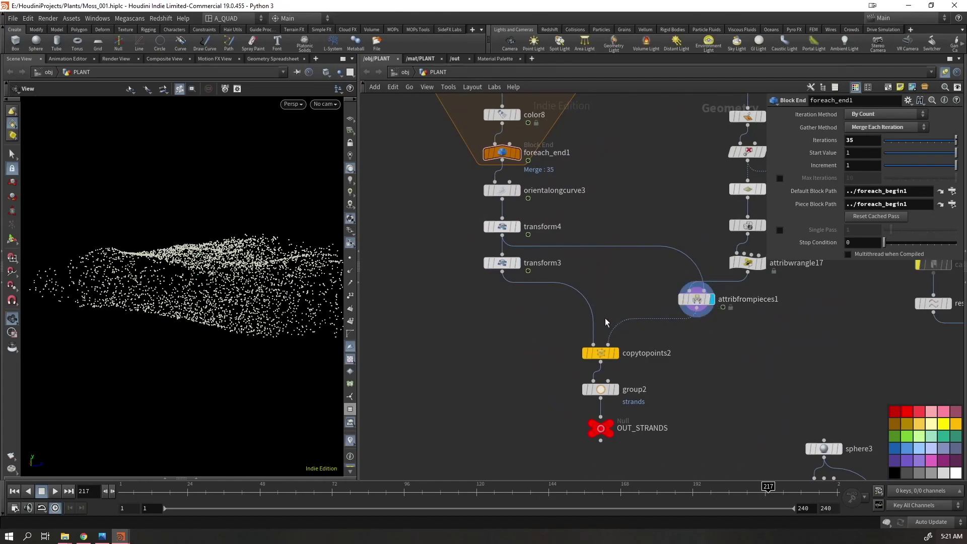
drag(554, 246, 509, 271)
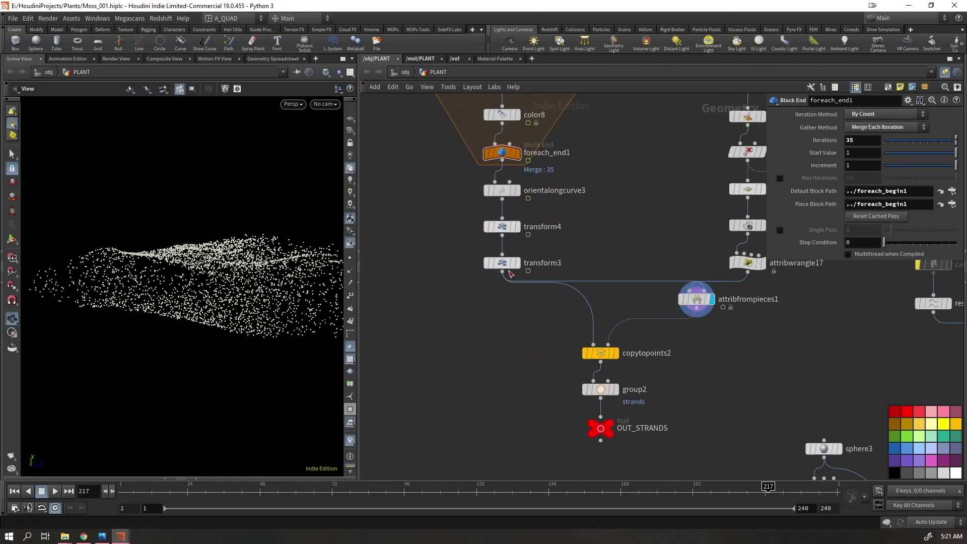
click(616, 353)
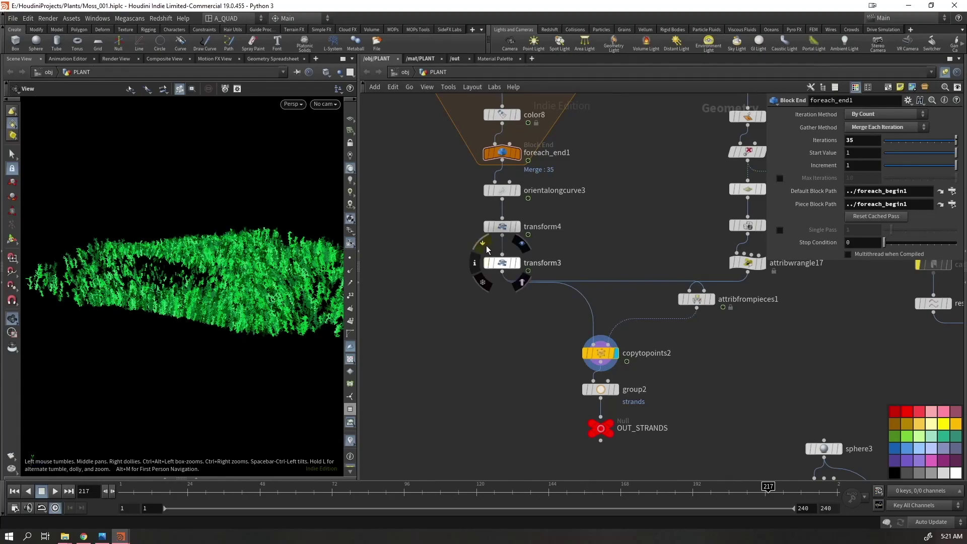
click(486, 247)
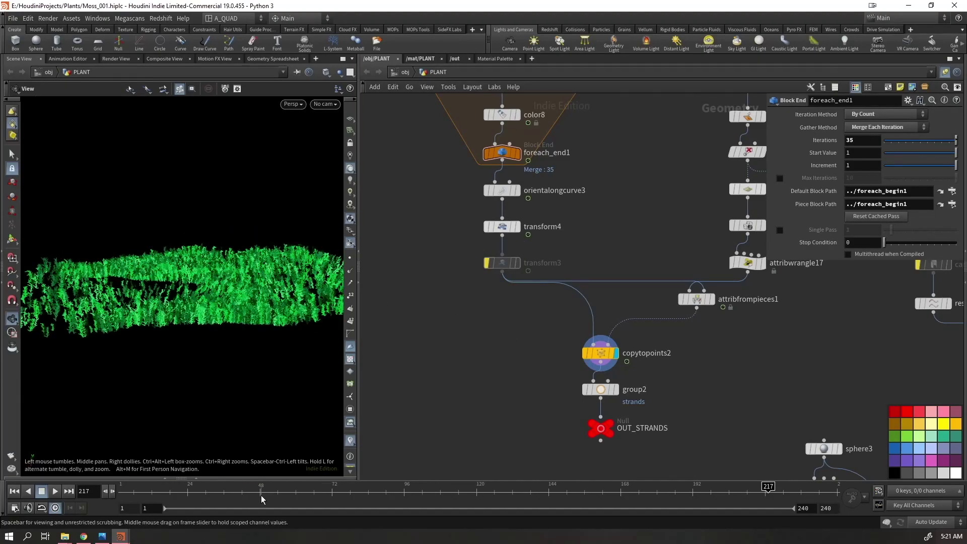
key(h)
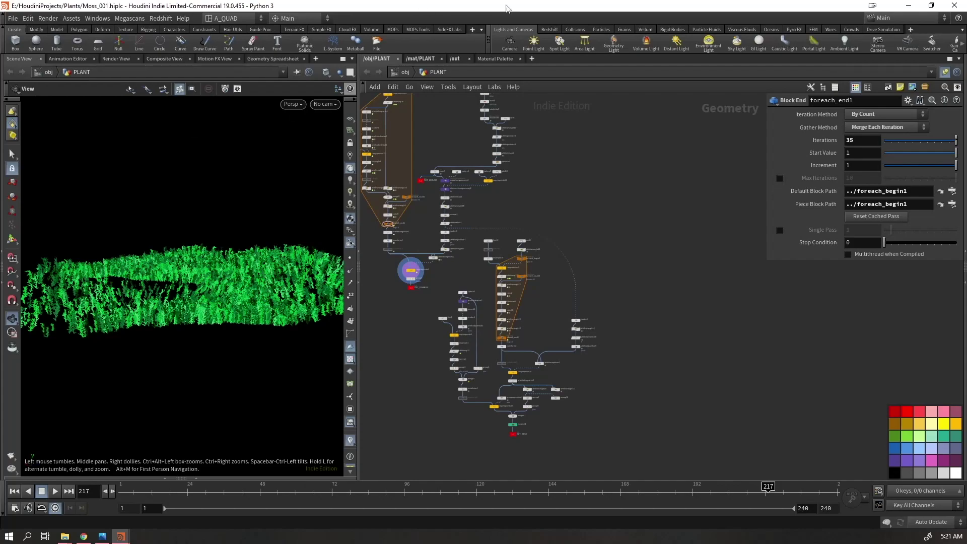
Switch to the CopyVariants_001 scene, enlarge the parameter area, and examine its For-Each plant network
click(906, 6)
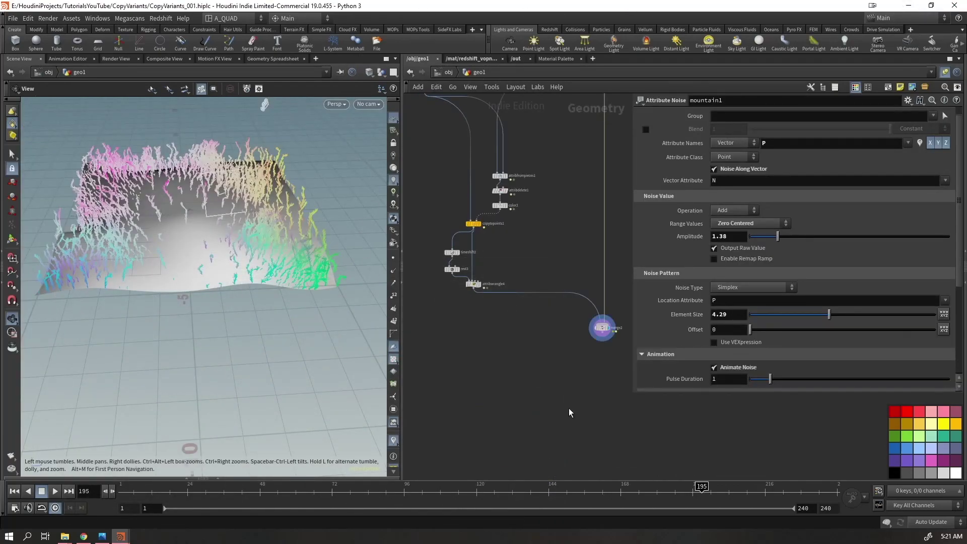
drag(634, 392, 741, 499)
middle_drag(514, 192, 597, 392)
middle_drag(502, 330, 522, 462)
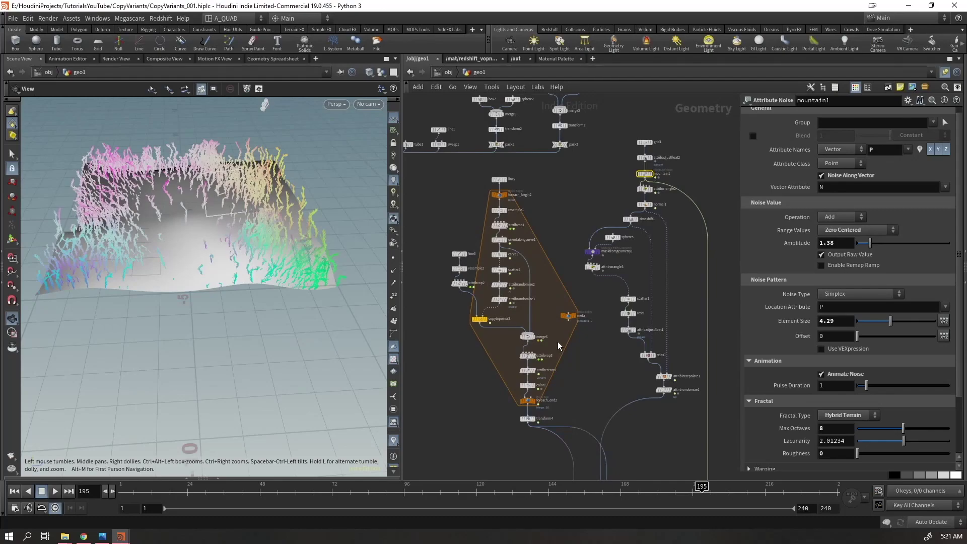
middle_drag(575, 227, 572, 378)
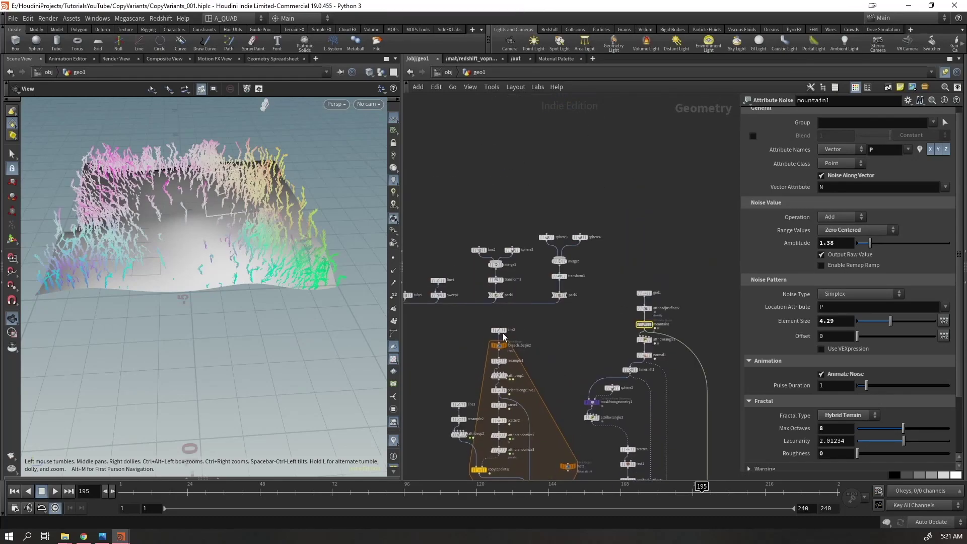
scroll(504, 336, down, 3)
scroll(425, 303, up, 4)
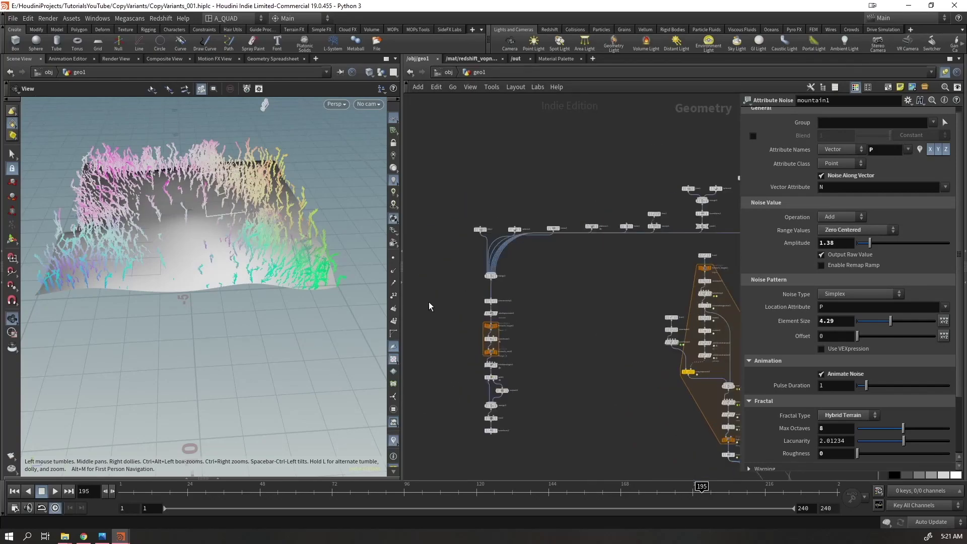
Select the shape source nodes and the chain below merge1, and examine the chain's For-Each block down to transform1
drag(478, 266, 503, 398)
key(l)
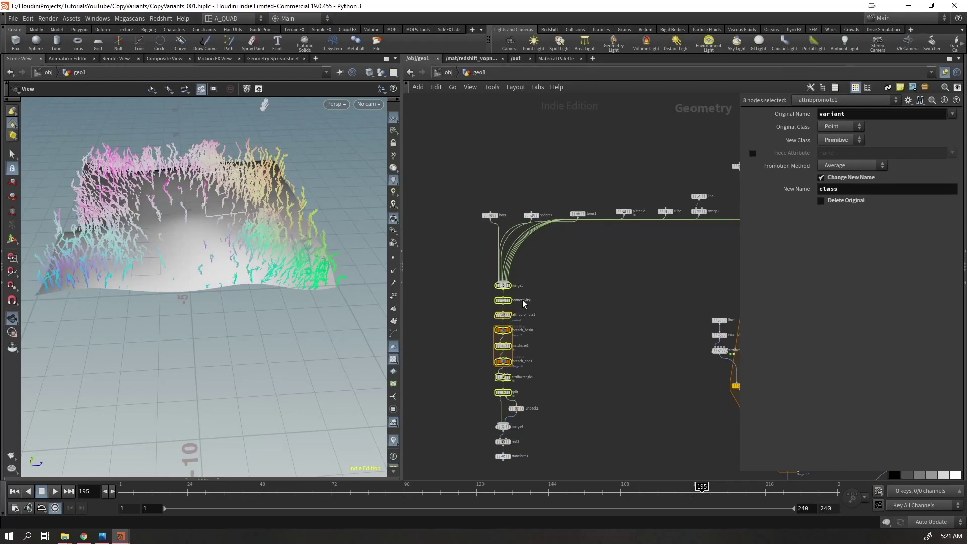
scroll(663, 175, down, 5)
drag(716, 131, 452, 226)
drag(597, 207, 492, 223)
middle_drag(504, 297, 559, 232)
scroll(559, 231, up, 2)
scroll(499, 273, up, 4)
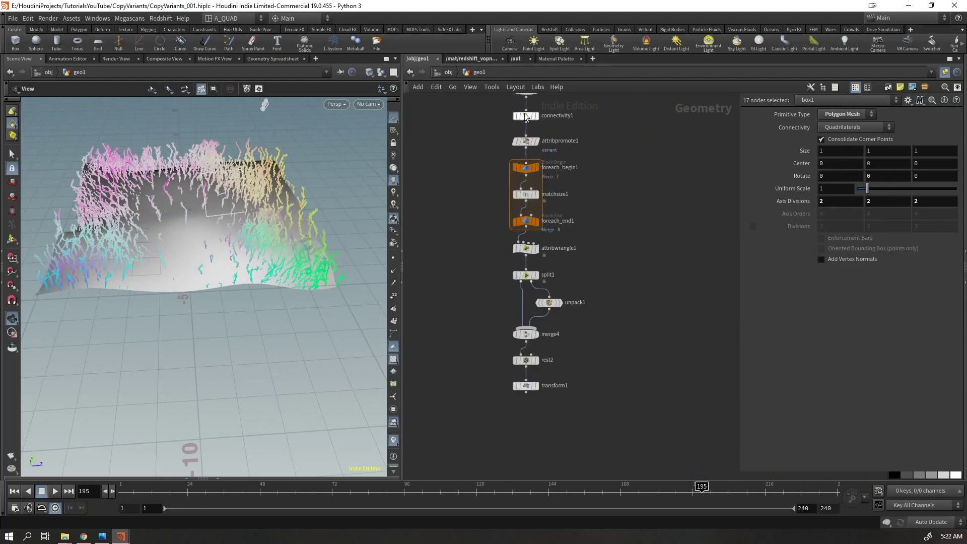
middle_drag(464, 239, 453, 305)
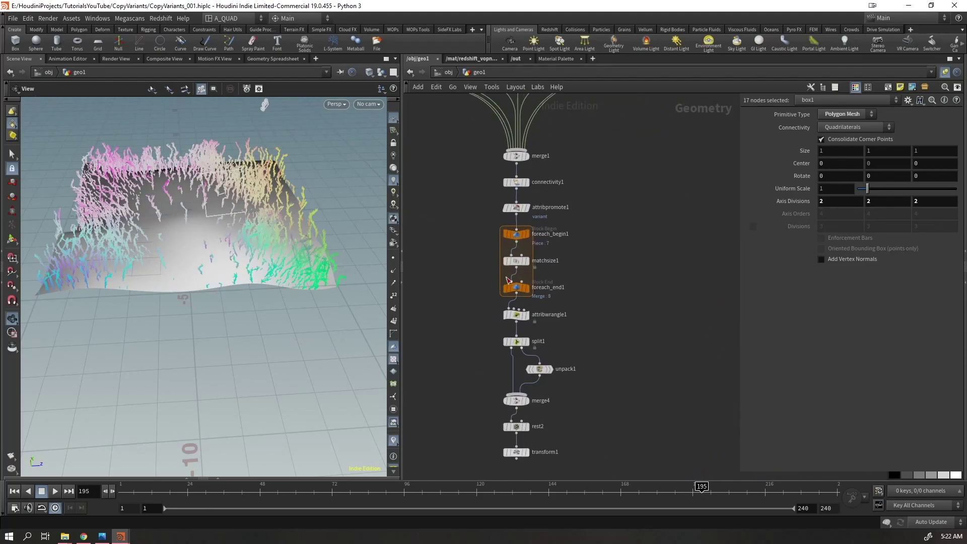
Clear the node selection and examine the branching plant loop between line2 and attribvop3
scroll(591, 219, down, 6)
middle_drag(608, 221, 495, 243)
click(579, 244)
scroll(633, 140, up, 2)
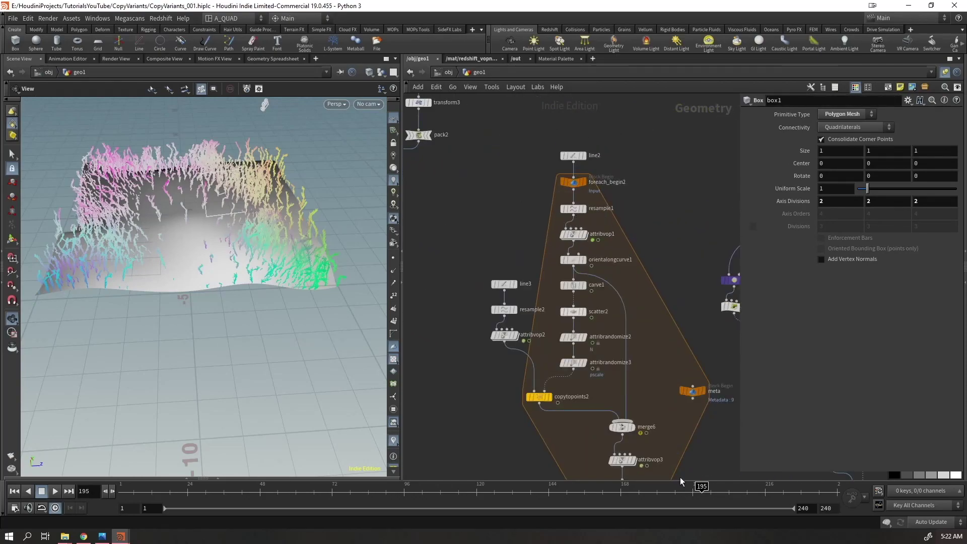
middle_drag(412, 231, 430, 206)
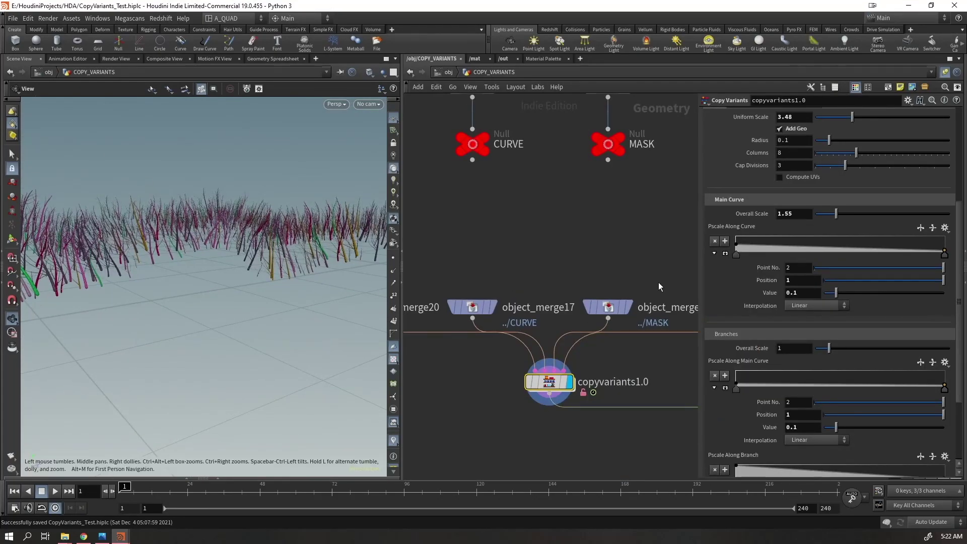
In the CopyVariants_Test scene, switch the copyvariants1.0 input type from Curves to Geometry
scroll(768, 186, up, 5)
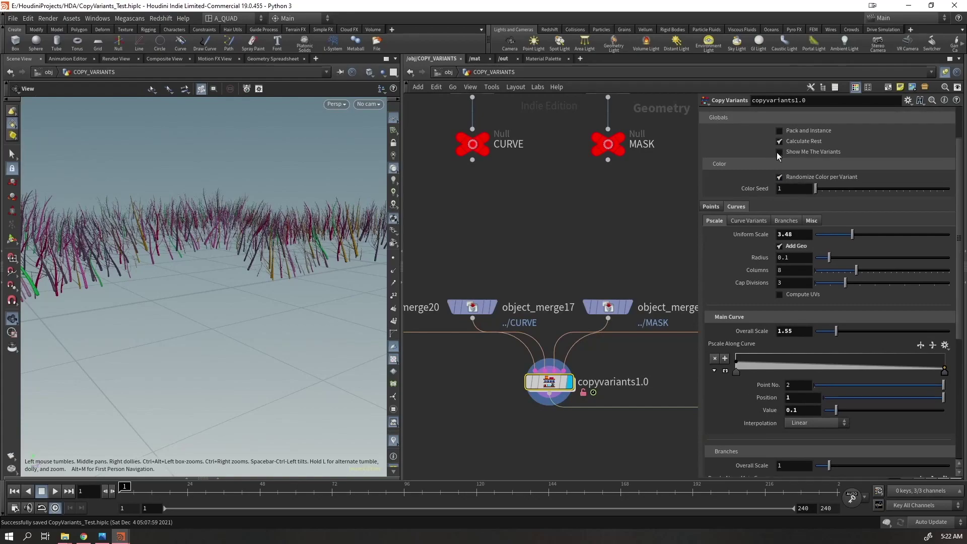
click(780, 148)
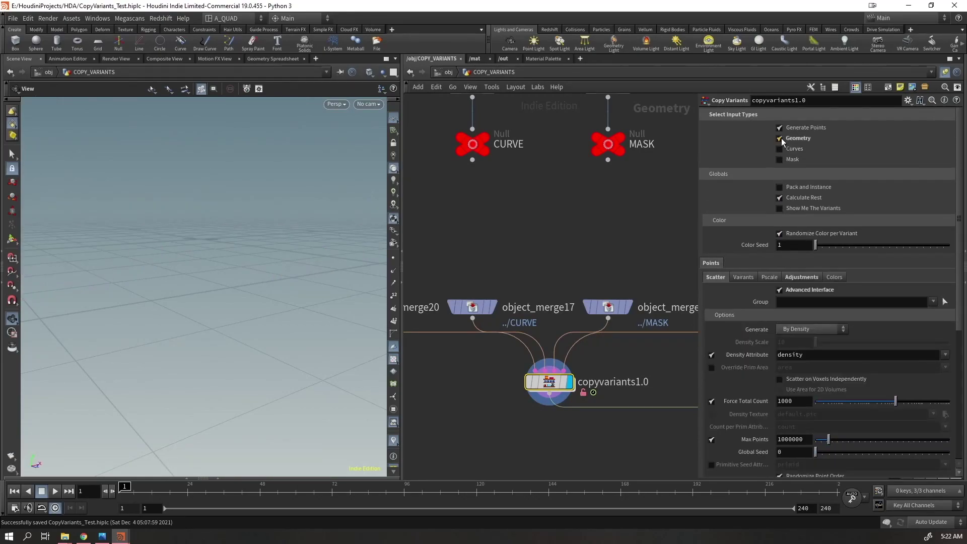
click(779, 138)
middle_drag(499, 237, 625, 267)
key(h)
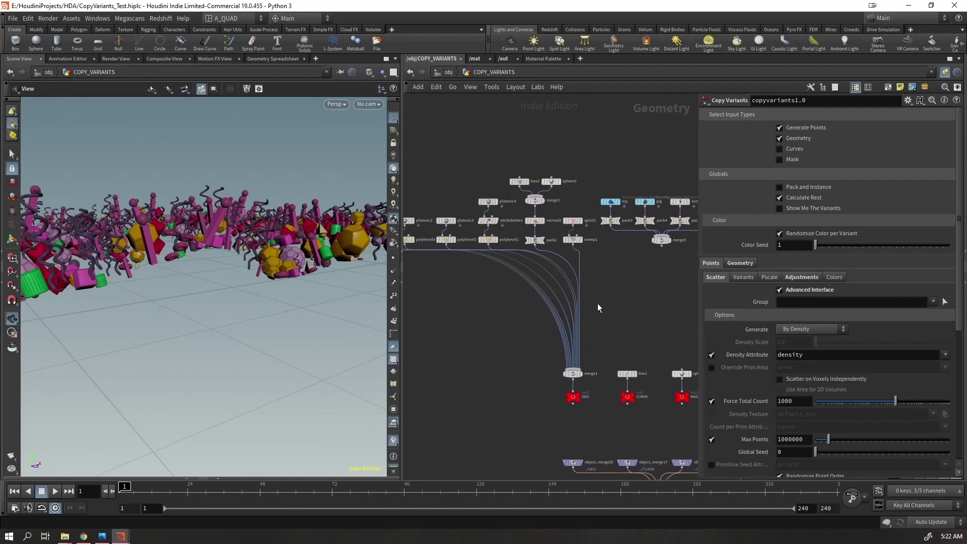
Cut the shape wires into the merge above the GEO null and connect the box loop's foreach_end1 to it instead
scroll(598, 305, down, 2)
key(y)
drag(605, 286, 545, 310)
middle_drag(545, 310, 452, 279)
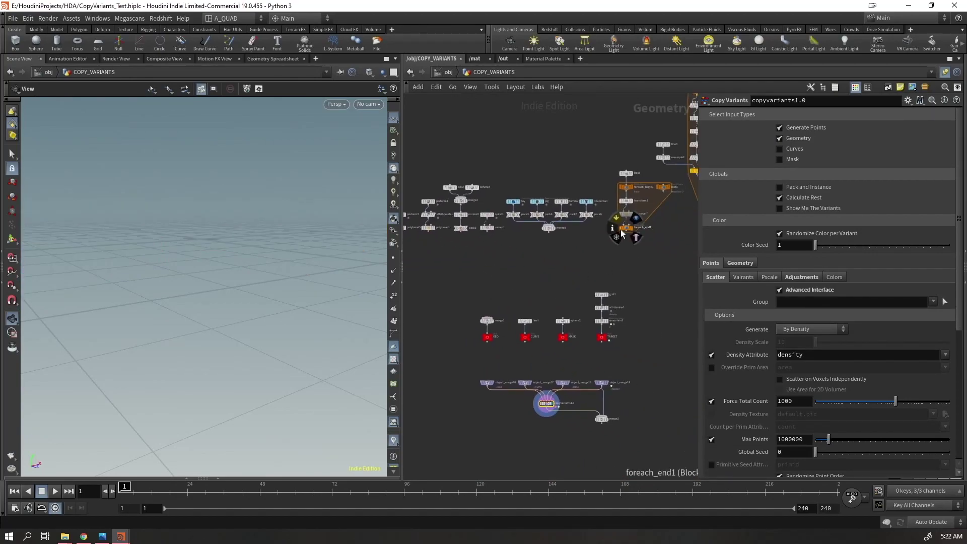
click(626, 233)
click(470, 313)
drag(191, 237, 191, 302)
scroll(586, 210, up, 5)
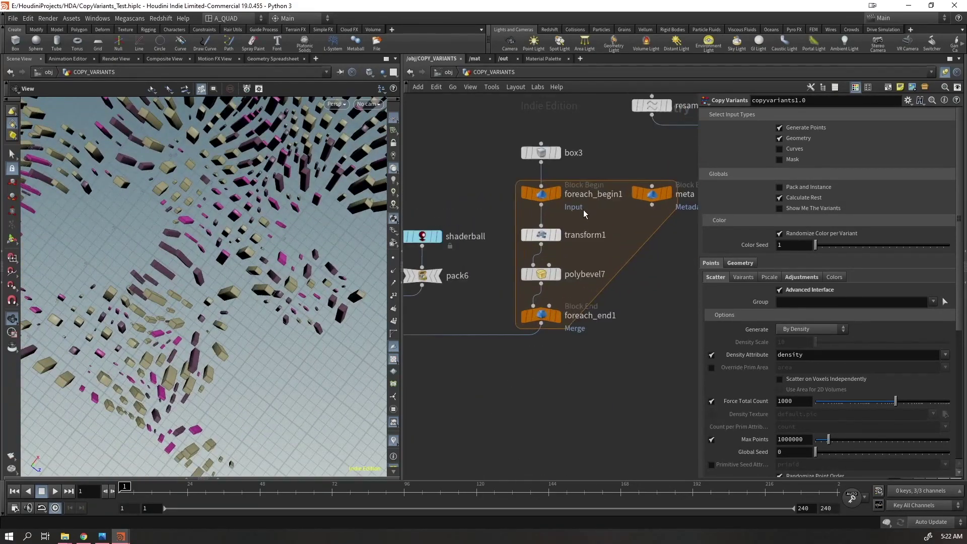
Display box3 followed by transform1 inside the box loop, and show the expressions behind transform1's Scale values
click(511, 111)
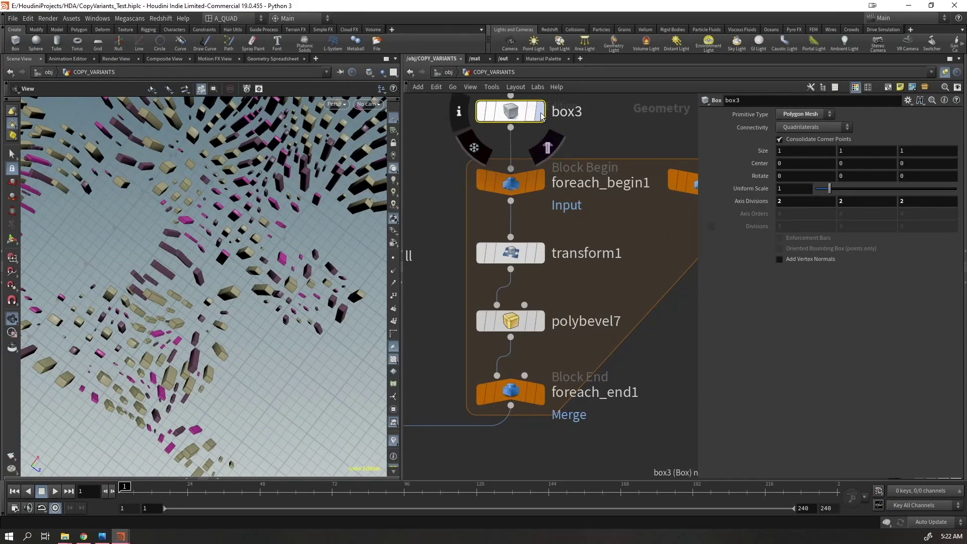
click(540, 111)
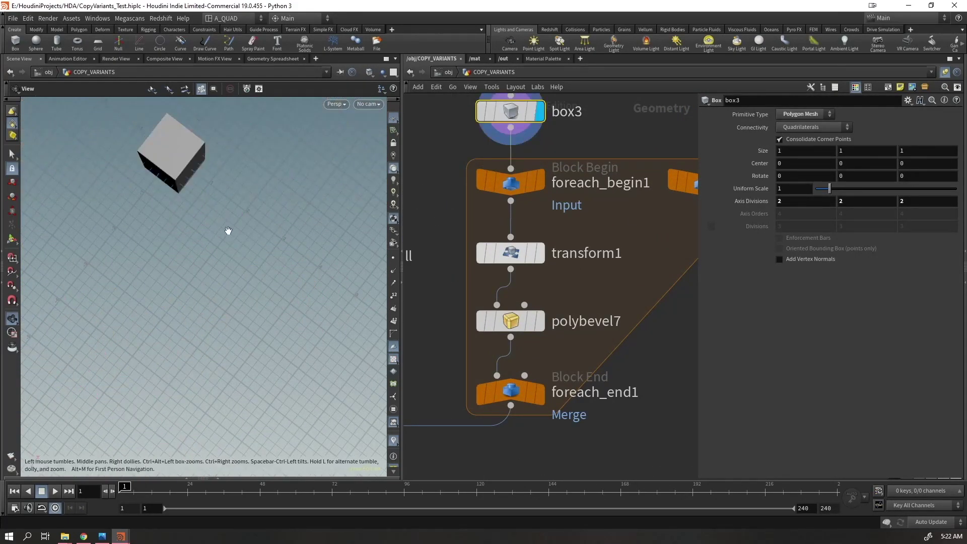
click(540, 252)
click(504, 256)
click(746, 178)
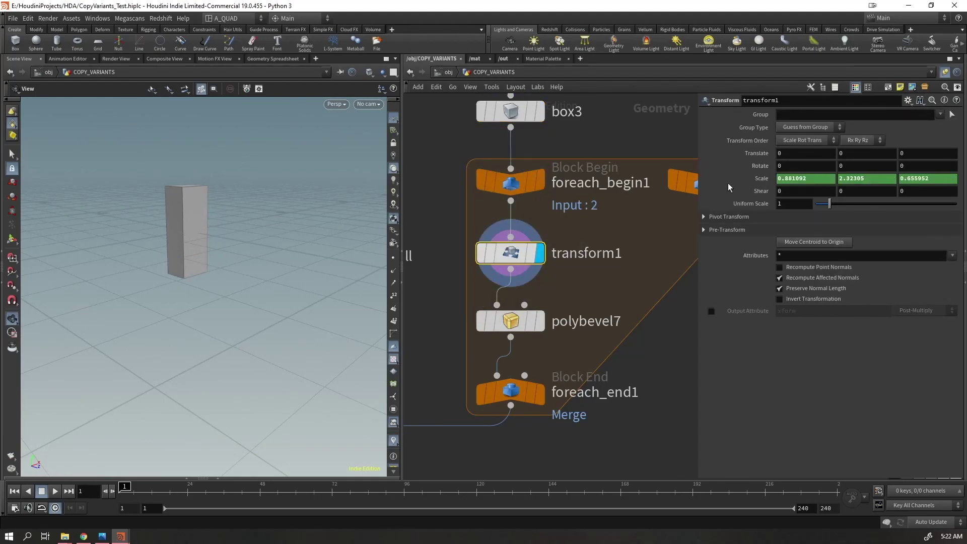
click(743, 179)
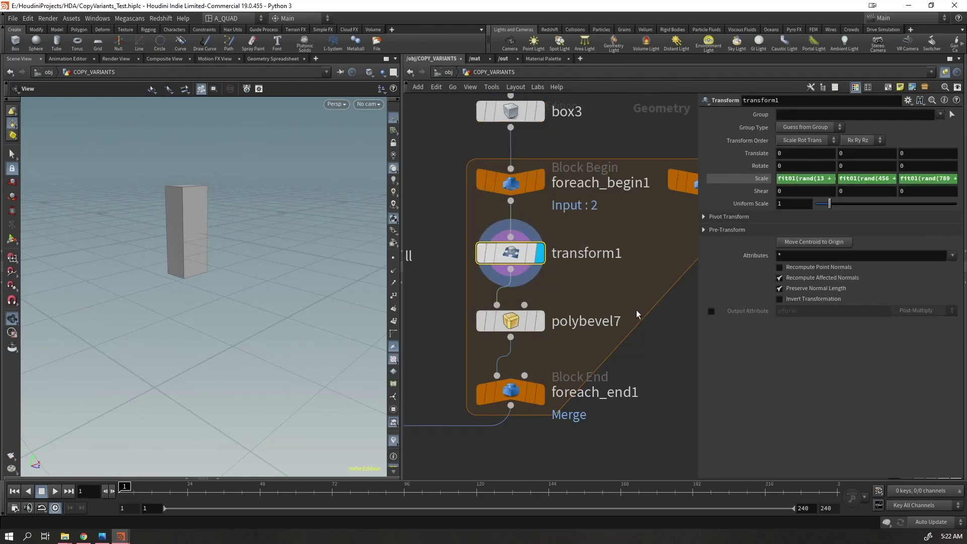
Widen transform1's parameter area and open the Scale X expression to examine its random seed and the meta iteration reference
scroll(539, 308, down, 4)
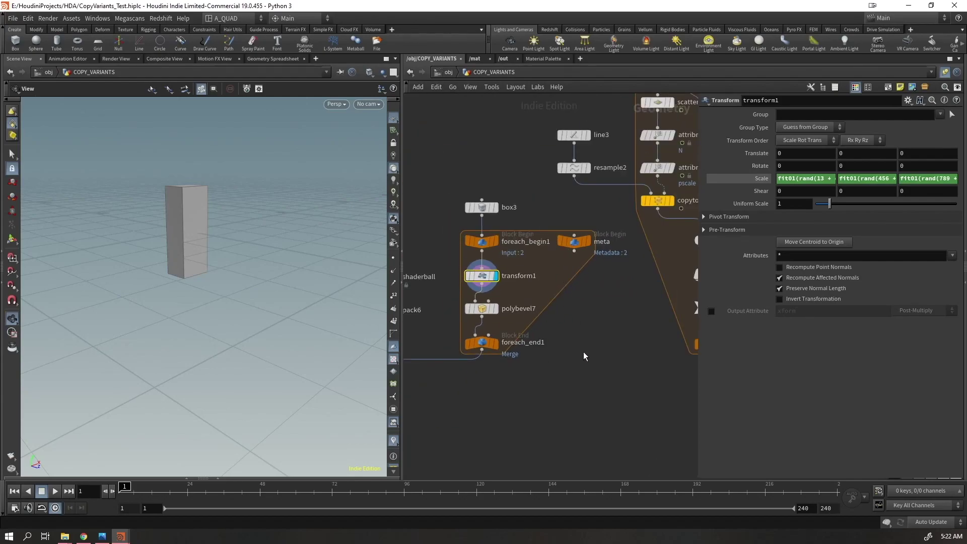
drag(698, 244, 515, 244)
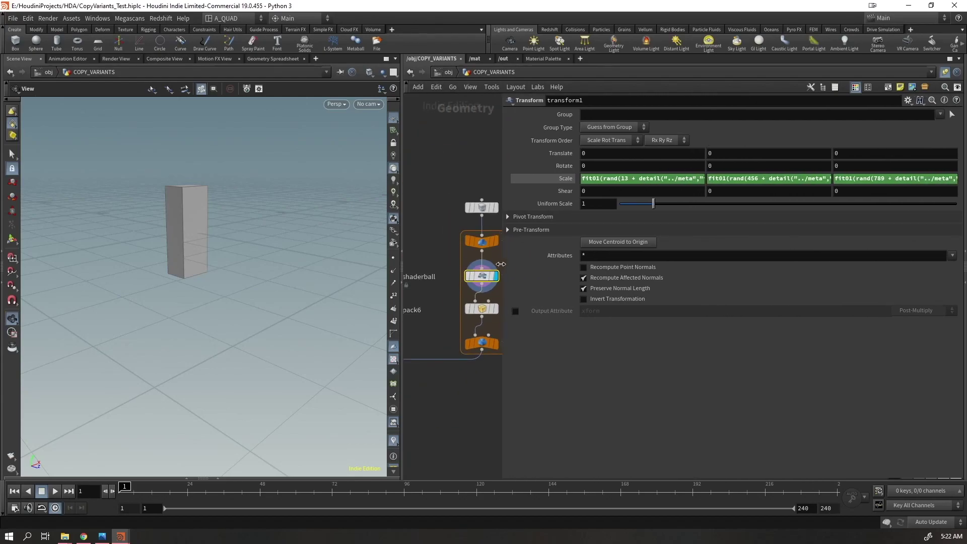
click(644, 179)
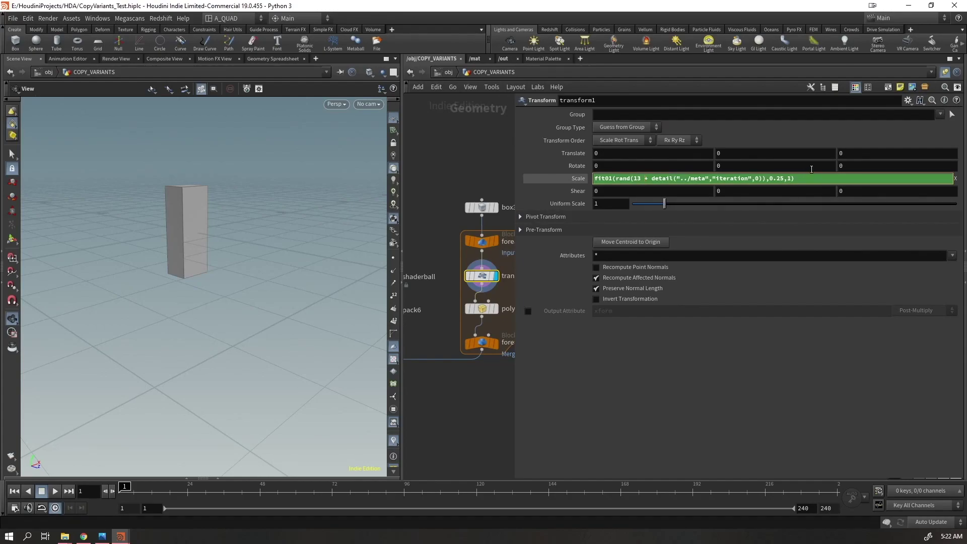
drag(744, 193, 464, 186)
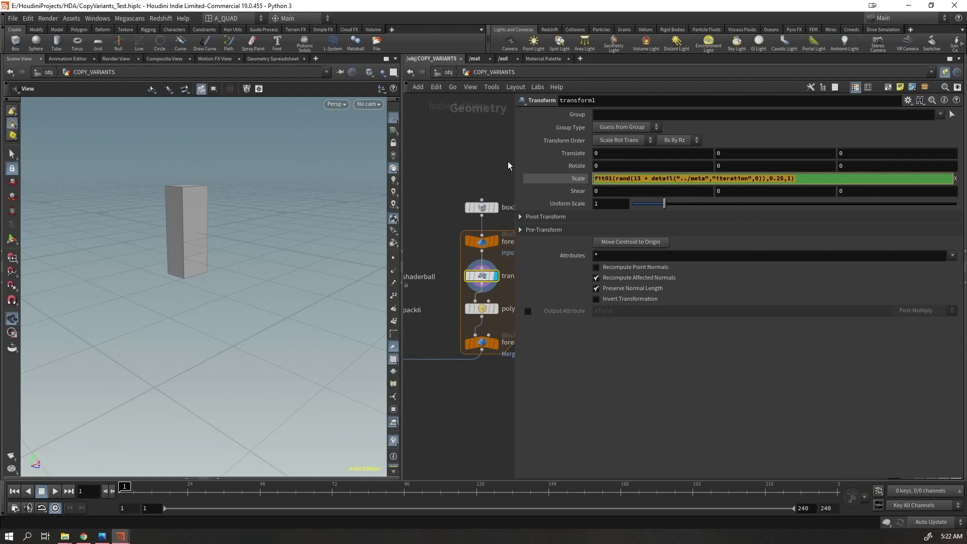
drag(512, 152, 517, 151)
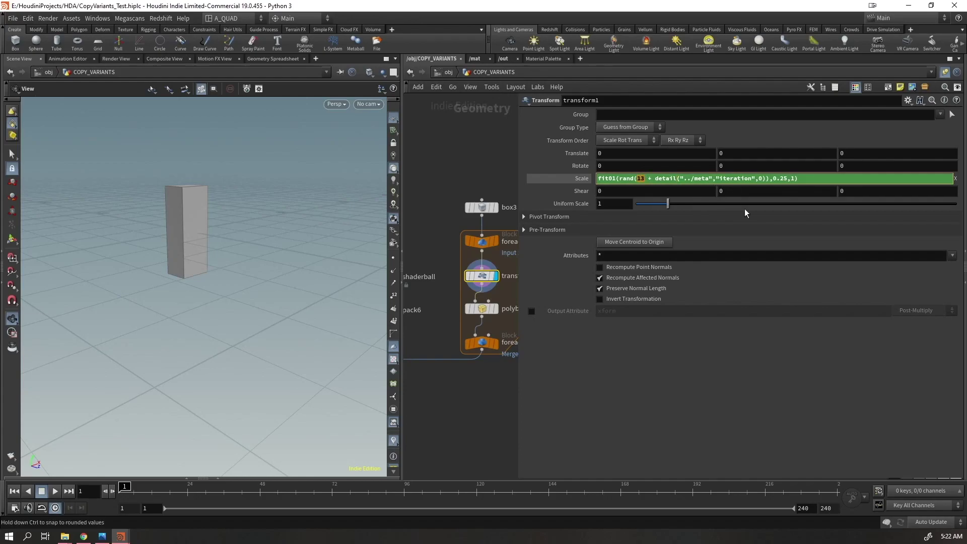
Narrow the parameter area again, display the box loop's foreach_end1 and set its Iterations to 10
drag(517, 174, 738, 174)
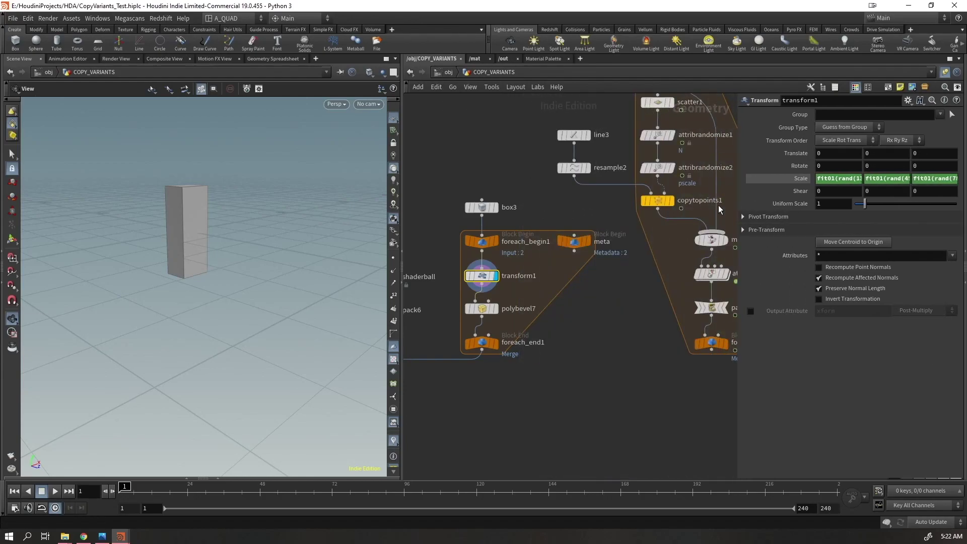
click(485, 335)
click(485, 336)
alt+drag(209, 259, 335, 368)
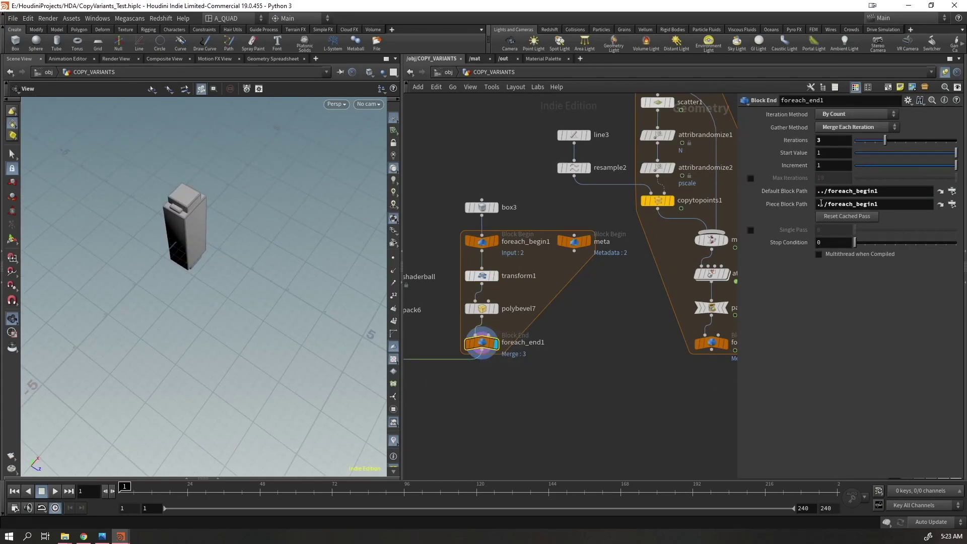
drag(894, 141, 956, 141)
Display copyvariants1.0 to view the scattered box variants, play the animation and return to the first frame
middle_drag(447, 449, 651, 227)
scroll(594, 271, down, 3)
scroll(593, 272, down, 2)
middle_drag(510, 422, 499, 340)
scroll(499, 340, up, 4)
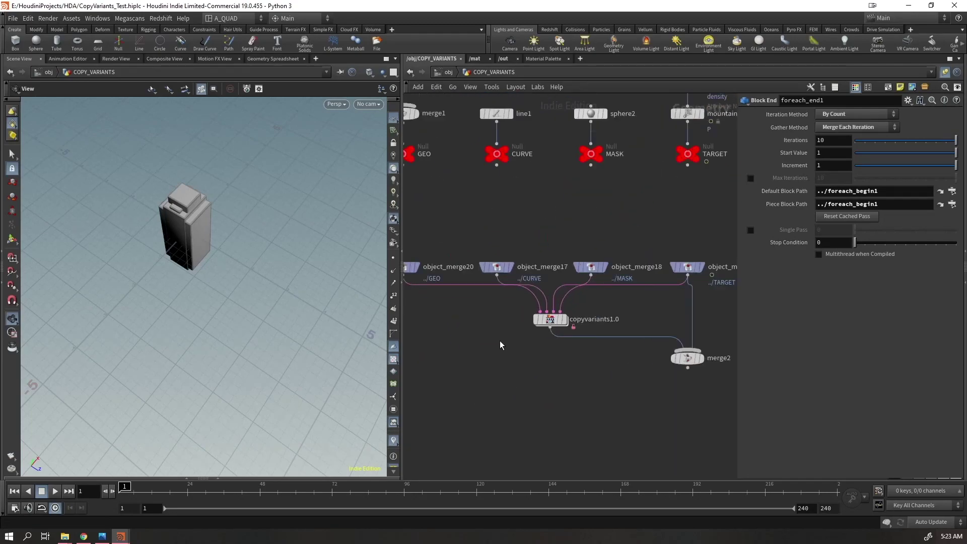
click(564, 320)
drag(887, 141, 956, 142)
drag(282, 342, 247, 304)
key(Up)
key(ctrl+Up)
scroll(535, 238, down, 6)
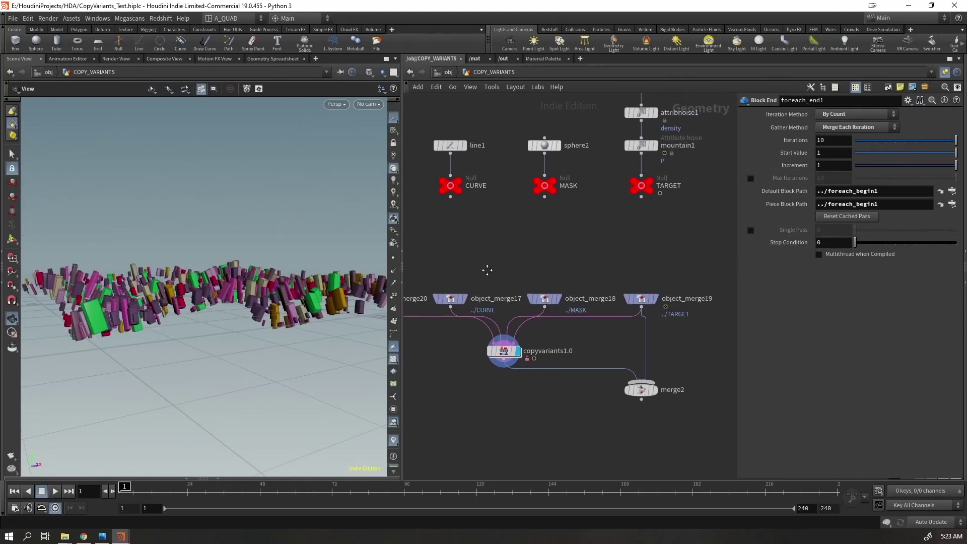
Delete the wire from the box loop's foreach_end1 into merge1 and select copyvariants1.0
key(Delete)
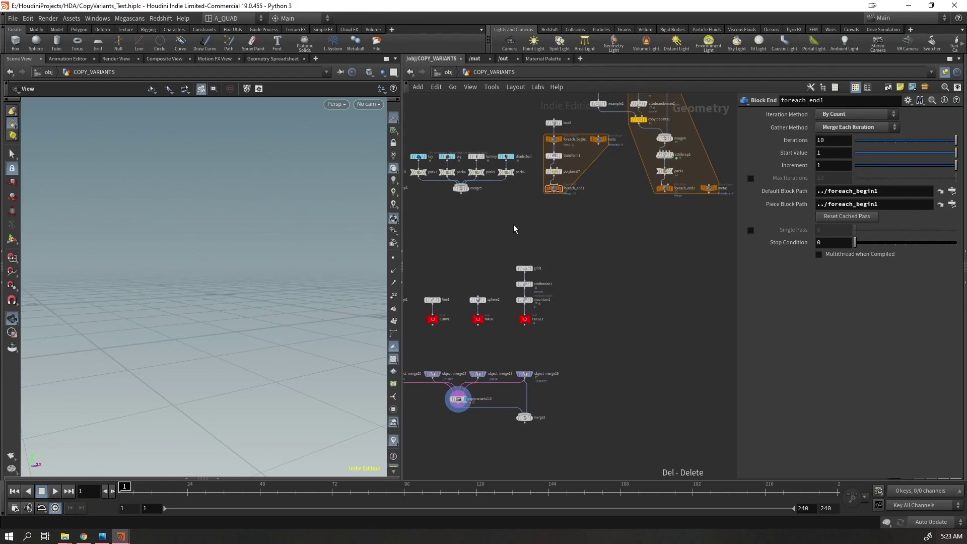
middle_drag(512, 266, 642, 219)
click(591, 352)
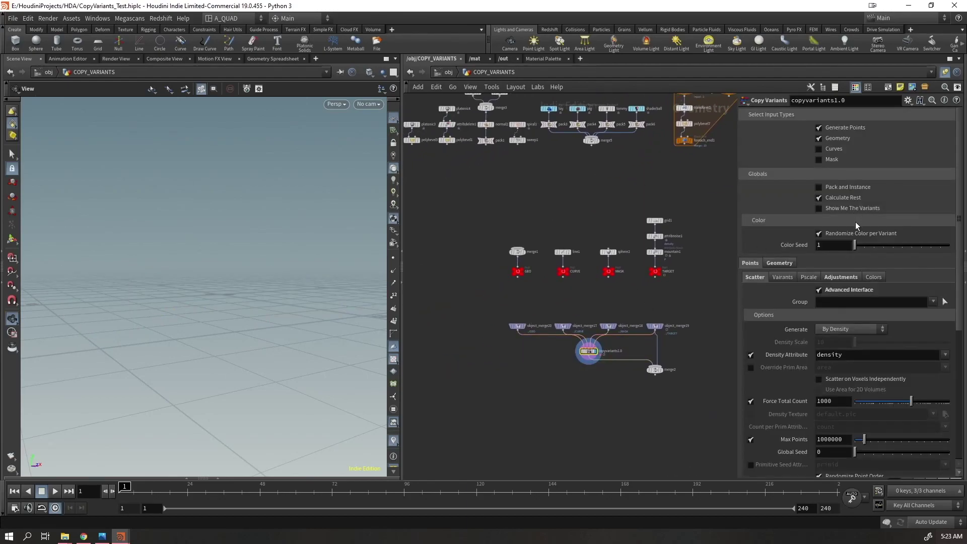
Save the scene and connect the ten shape nodes, from polybevel2 to sweep1, into merge1 above the GEO null
middle_drag(527, 166, 621, 223)
scroll(515, 206, down, 4)
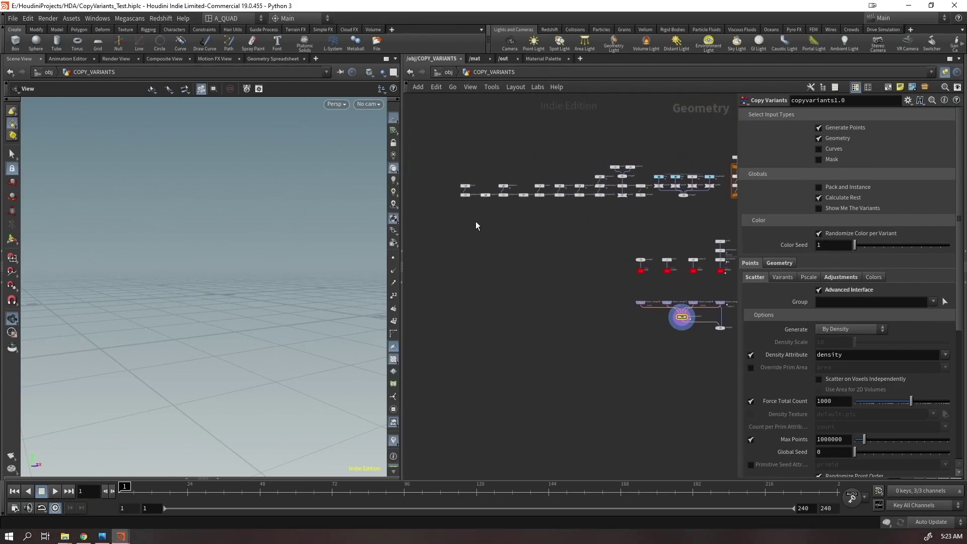
drag(456, 218, 648, 193)
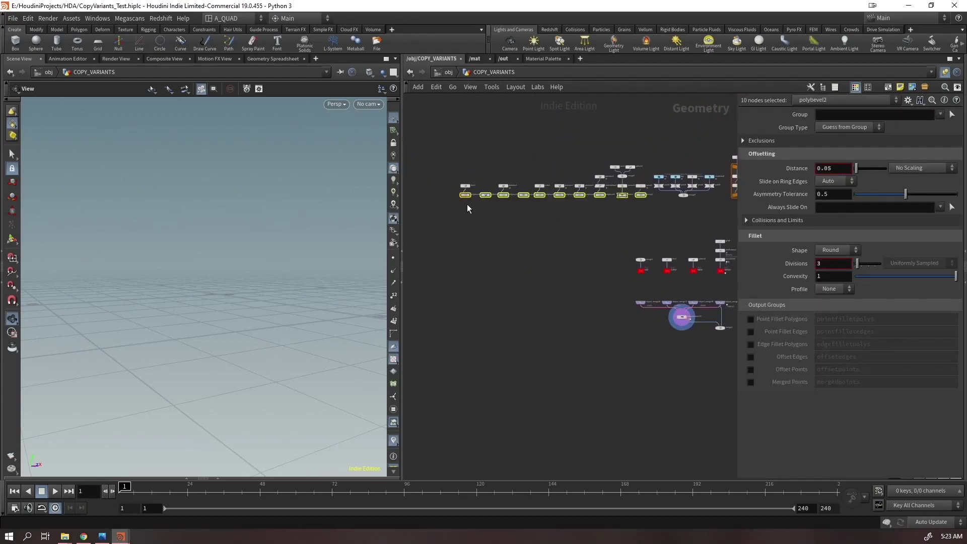
key(ctrl+s)
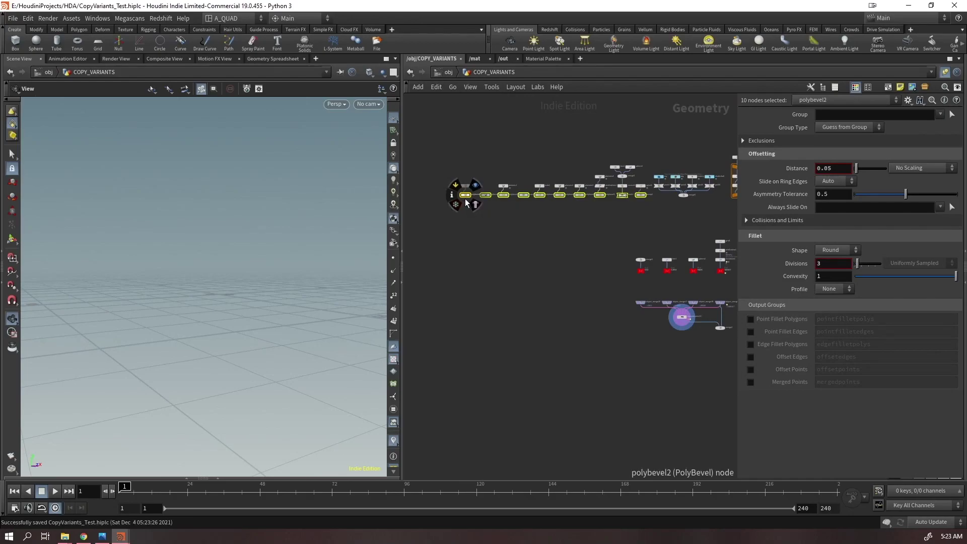
click(465, 196)
drag(564, 188, 424, 190)
scroll(670, 238, up, 4)
click(600, 123)
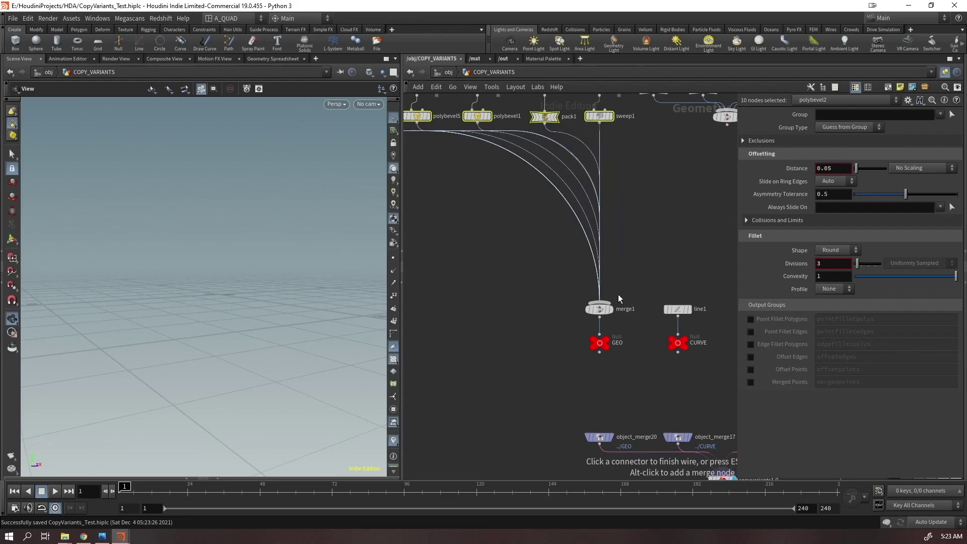
click(606, 304)
click(602, 308)
middle_drag(656, 250, 533, 214)
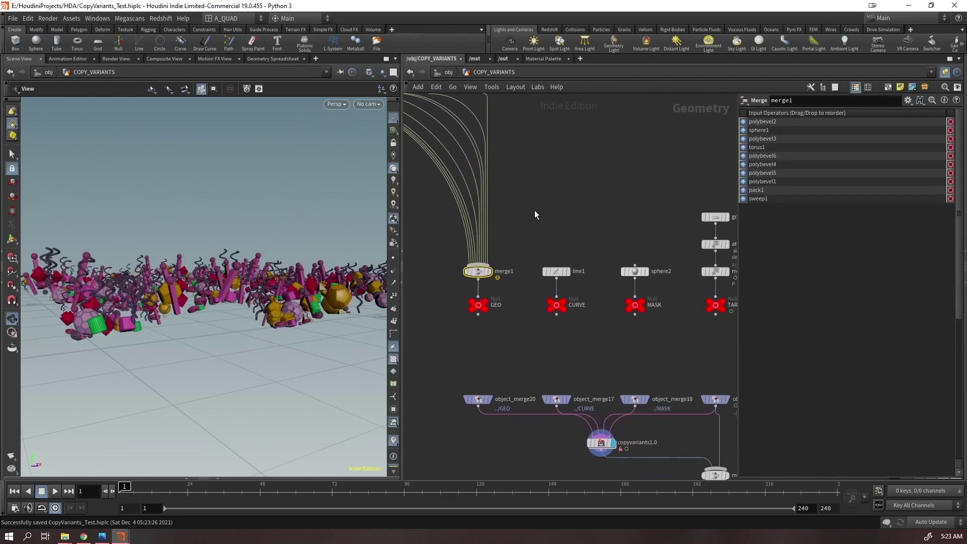
Play and stop the animation while viewing the scattered shape variants from a raised angle
scroll(545, 221, down, 3)
mouse_move(210, 243)
mouse_down()
mouse_move(232, 308)
mouse_move(225, 241)
mouse_up()
key(Up)
key(Up)
Widen the network area and examine the for-each loops and the GEO, CURVE, MASK and TARGET inputs feeding copyvariants1.0
middle_drag(690, 172, 559, 282)
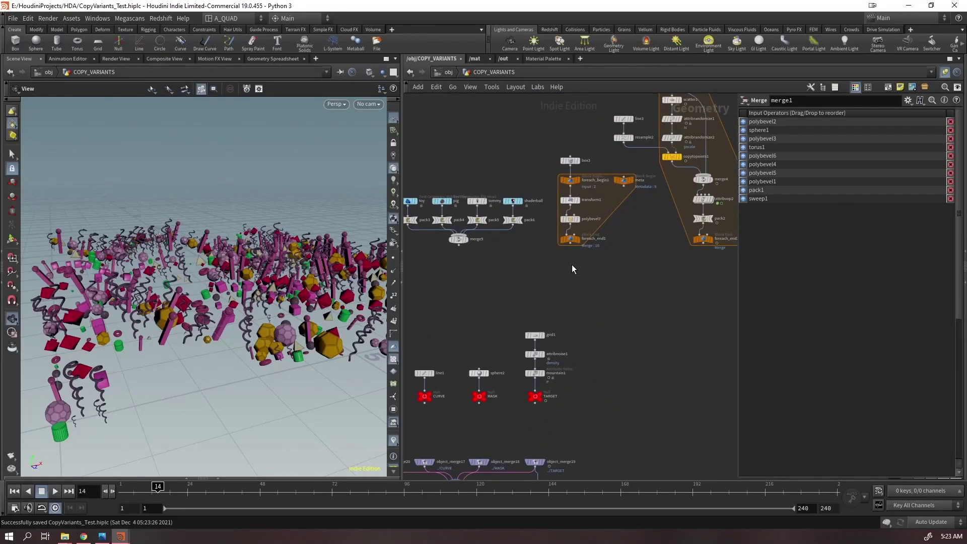
middle_drag(596, 258, 542, 379)
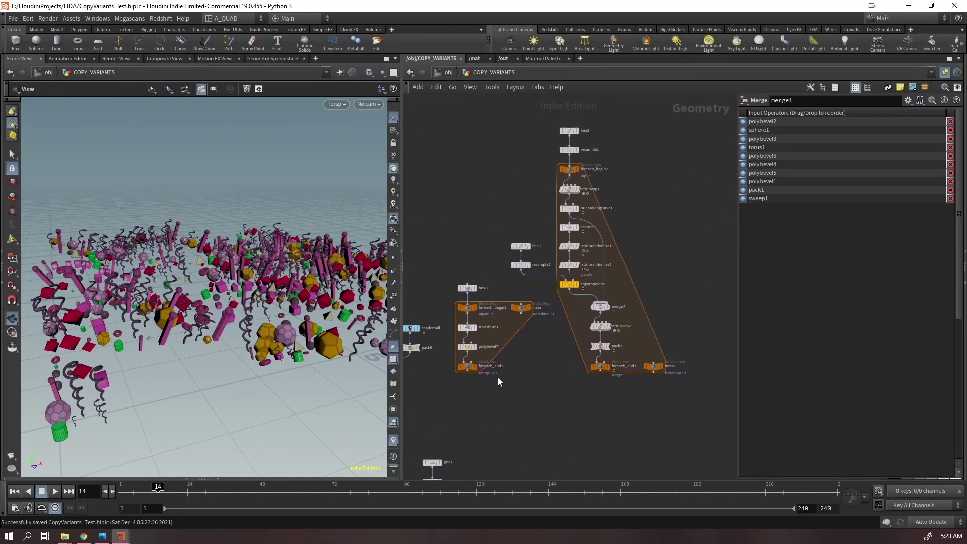
middle_drag(478, 423, 629, 262)
middle_drag(640, 392, 732, 287)
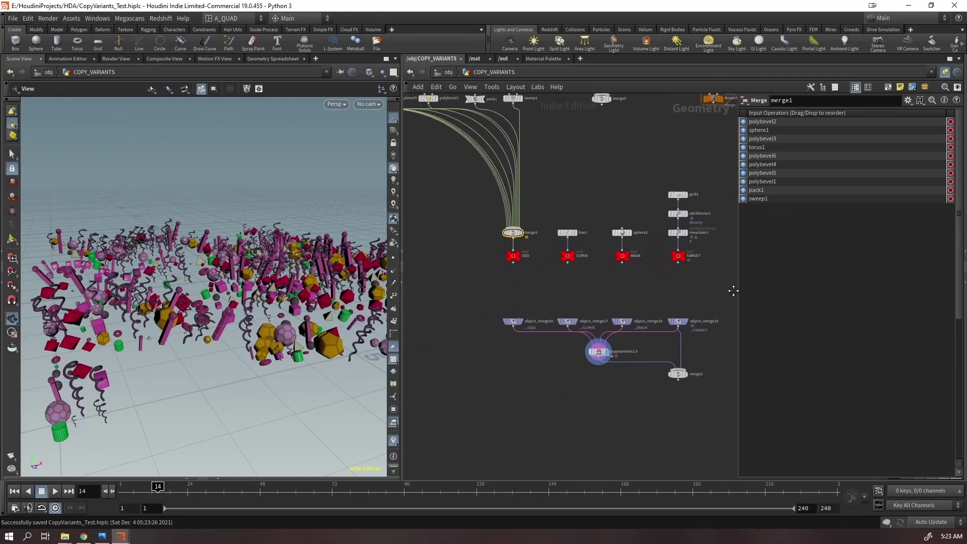
middle_drag(615, 207, 576, 183)
scroll(577, 179, up, 2)
drag(403, 193, 341, 193)
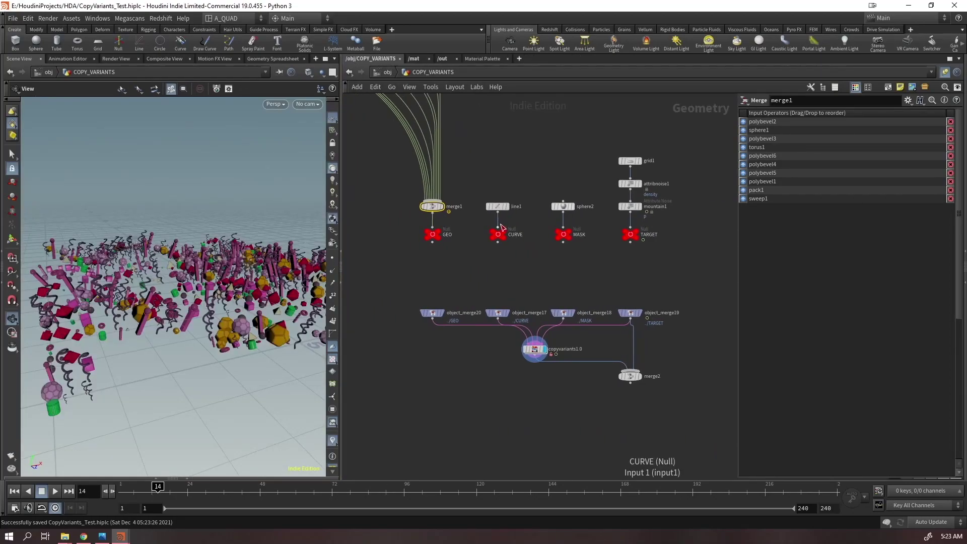
middle_drag(505, 268, 486, 325)
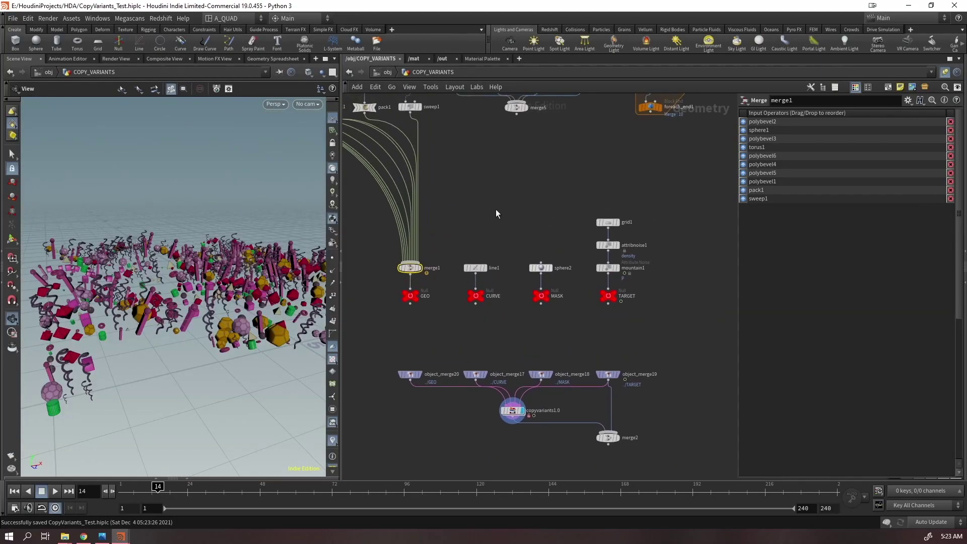
scroll(539, 224, down, 2)
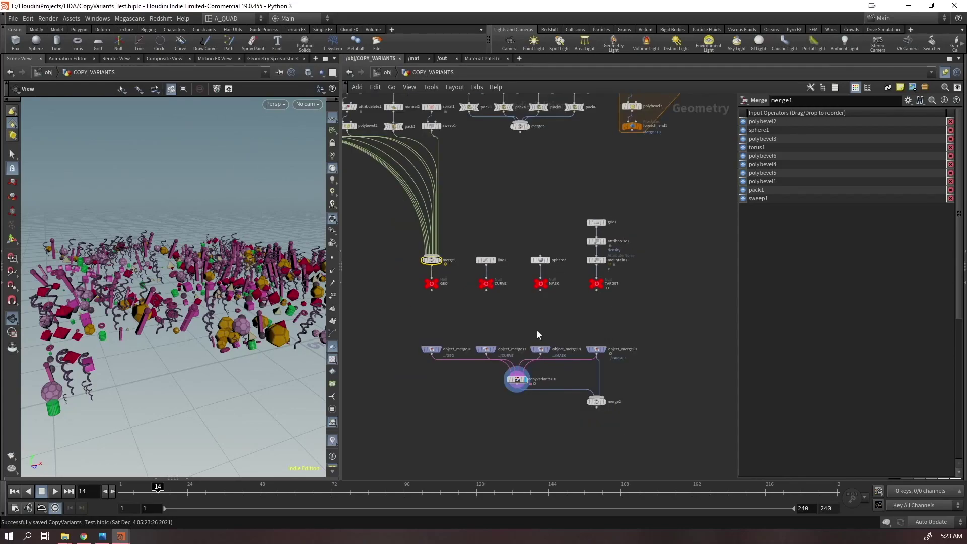
drag(596, 401, 598, 408)
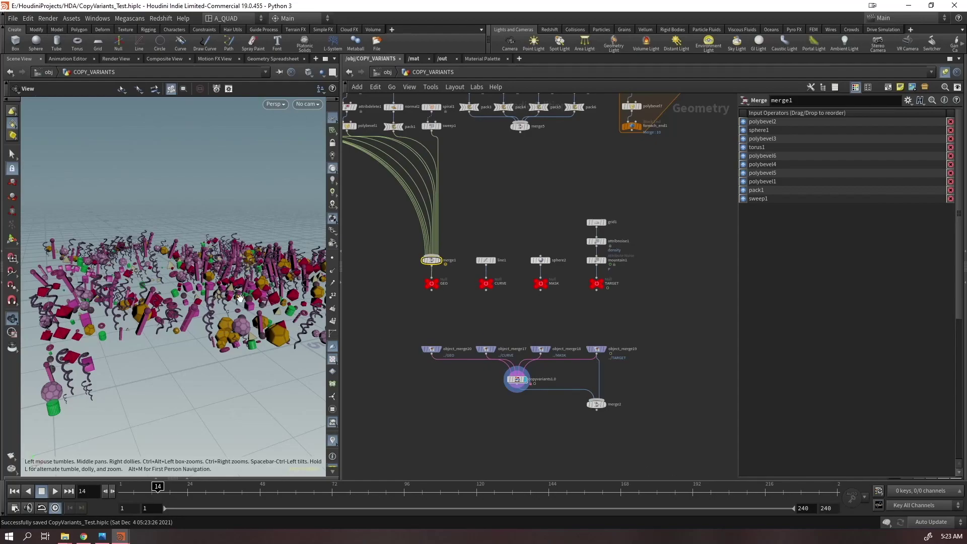
middle_drag(498, 197, 577, 288)
scroll(606, 363, down, 5)
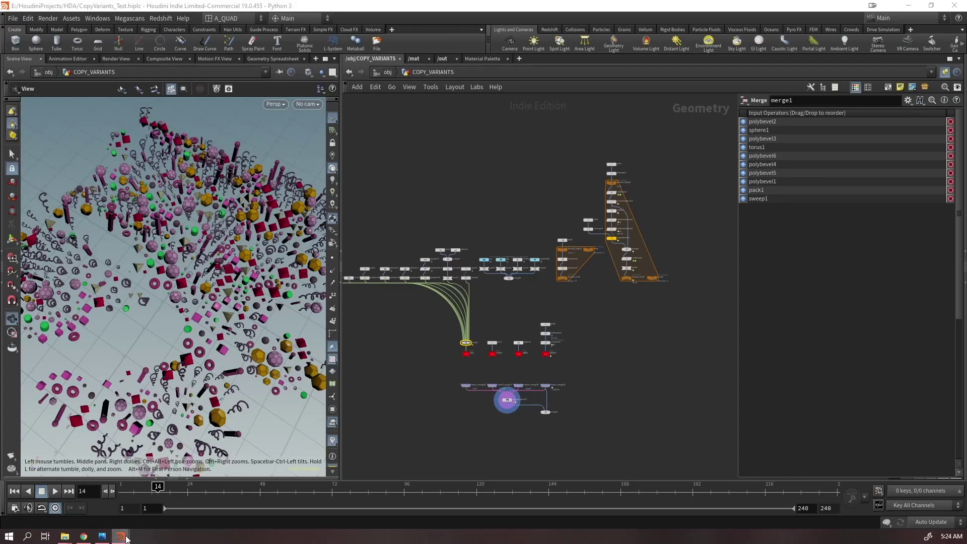
Switch to the CopyVariants_001.hiplc scene and examine geo1's plant variant loop and the plants on the terrain
mouse_move(115, 539)
click(162, 496)
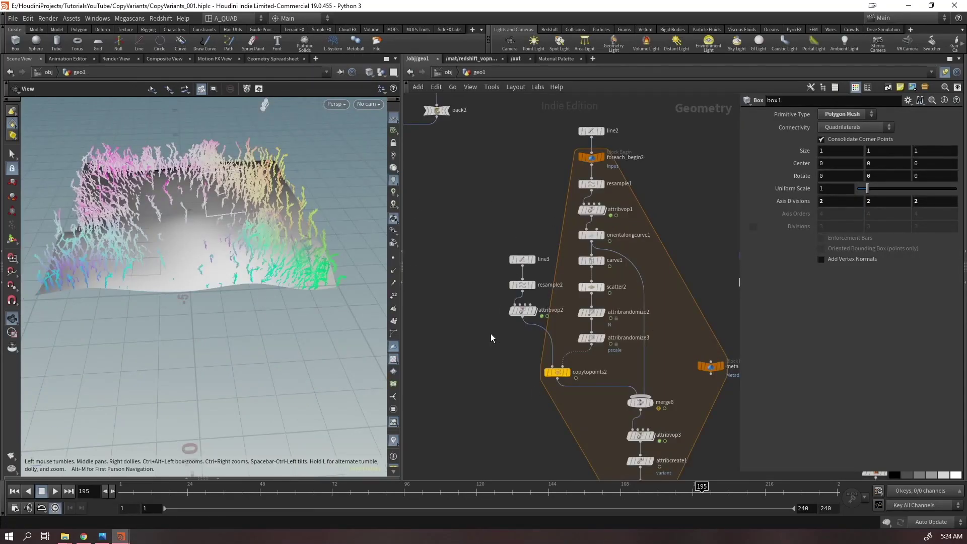
scroll(487, 364, down, 4)
middle_drag(472, 391, 559, 221)
scroll(632, 309, up, 3)
middle_drag(515, 275, 533, 422)
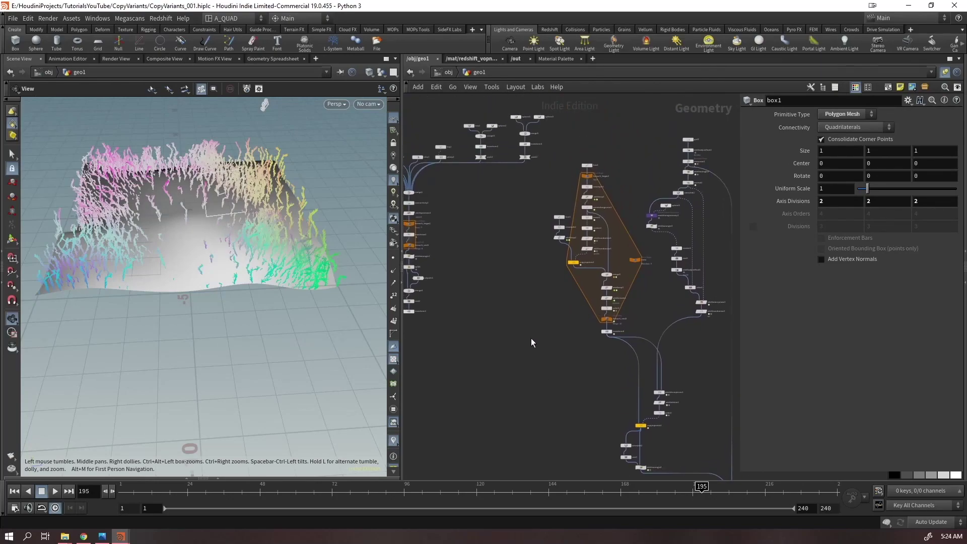
drag(275, 190, 298, 248)
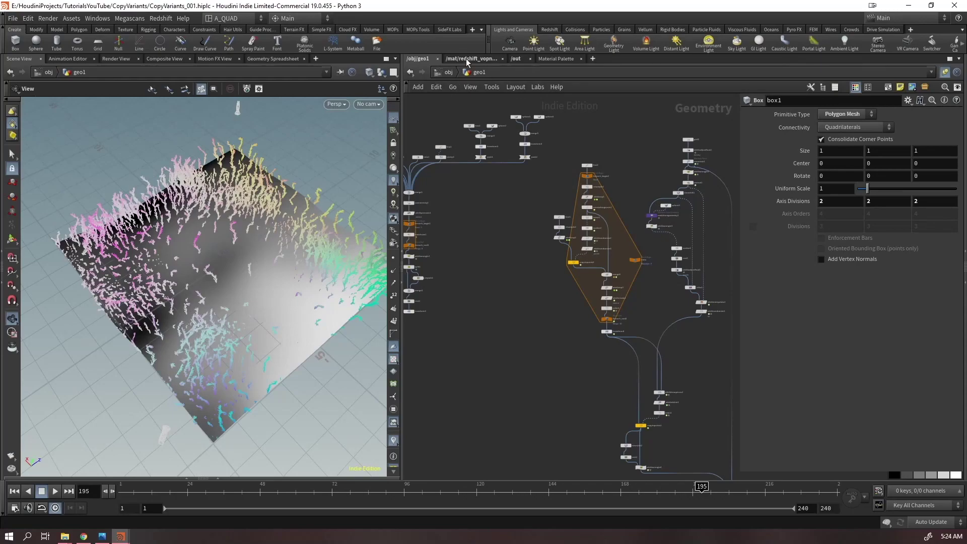
Go up to the object level, re-enter geo1, and look over its whole network and the terrain from above
click(446, 73)
middle_drag(532, 335, 438, 376)
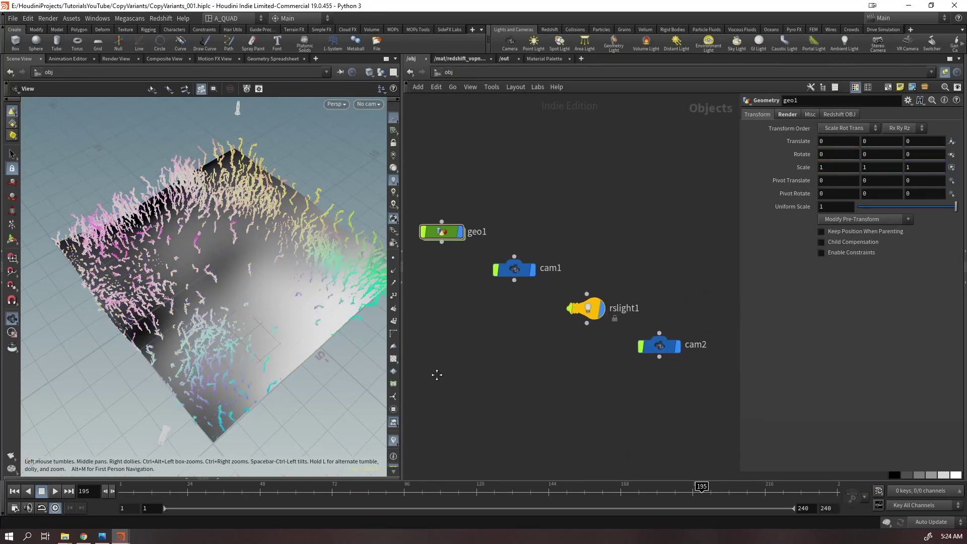
click(445, 239)
key(Escape)
double_click(444, 231)
scroll(488, 354, down, 4)
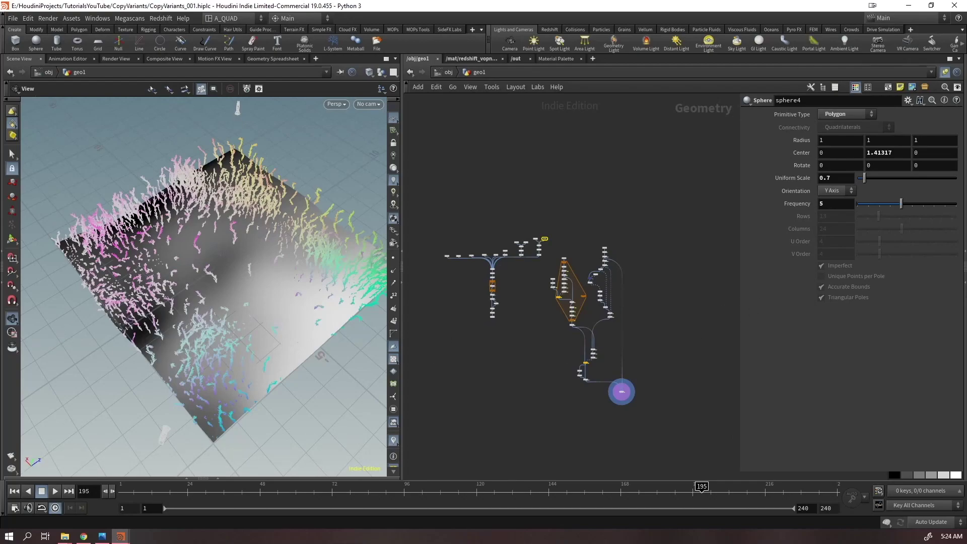
drag(237, 337, 197, 339)
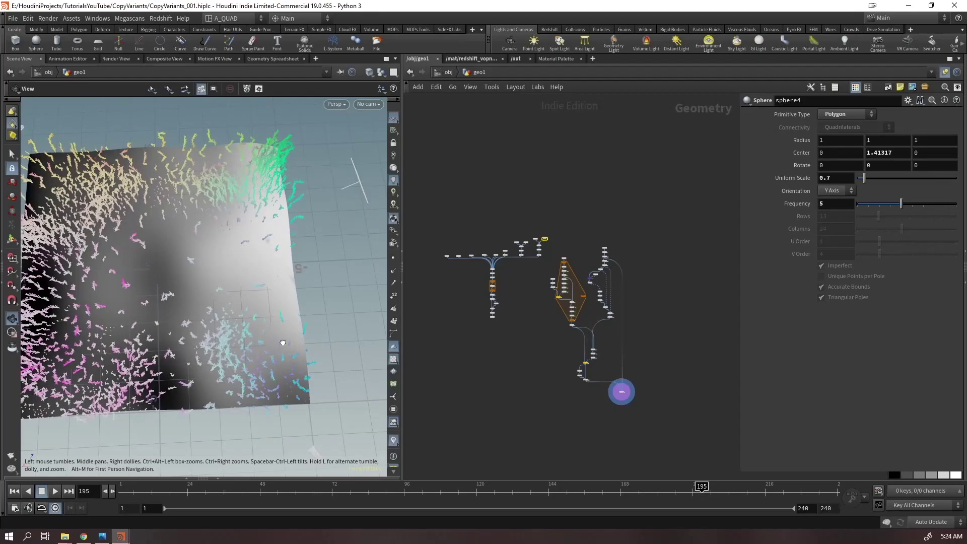
middle_drag(204, 331, 252, 319)
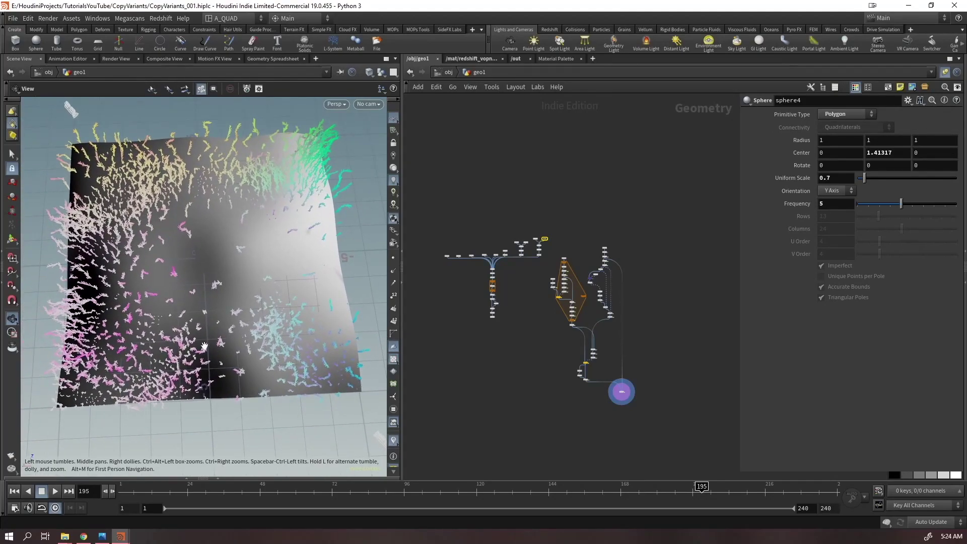